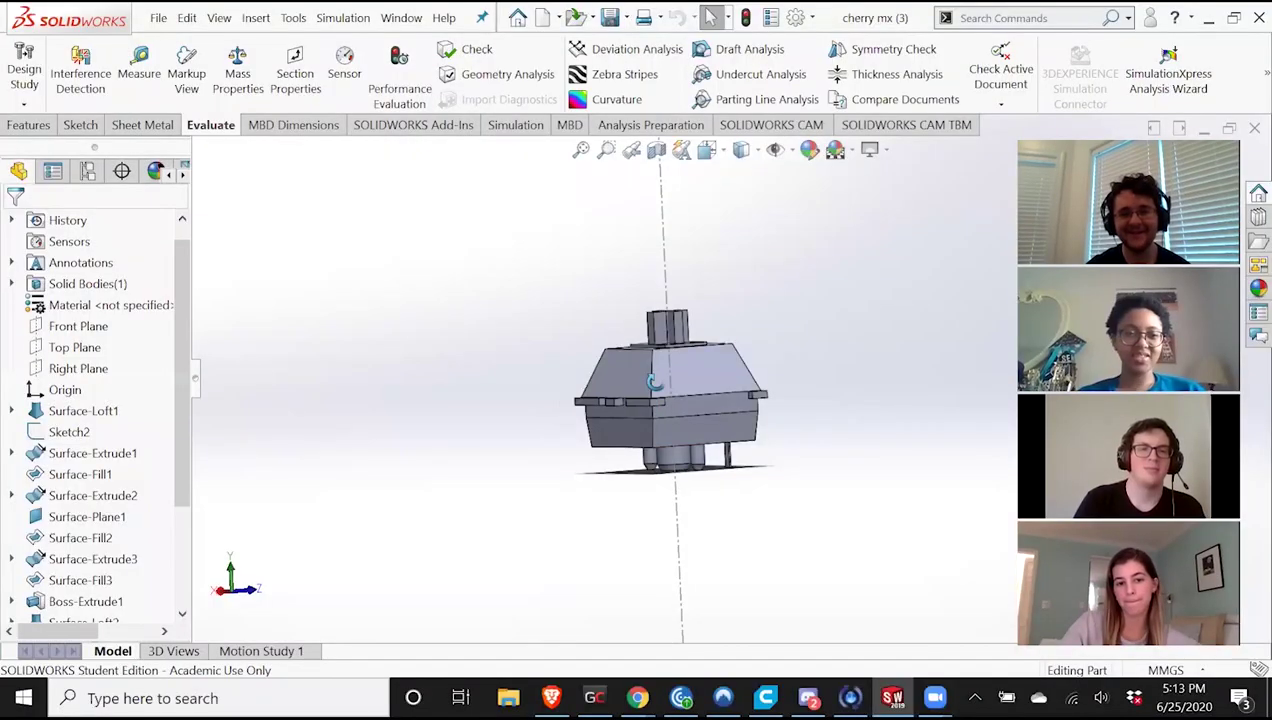
Examine the Cherry MX switch model from its different sides and from above.
middle_drag(653, 382, 770, 375)
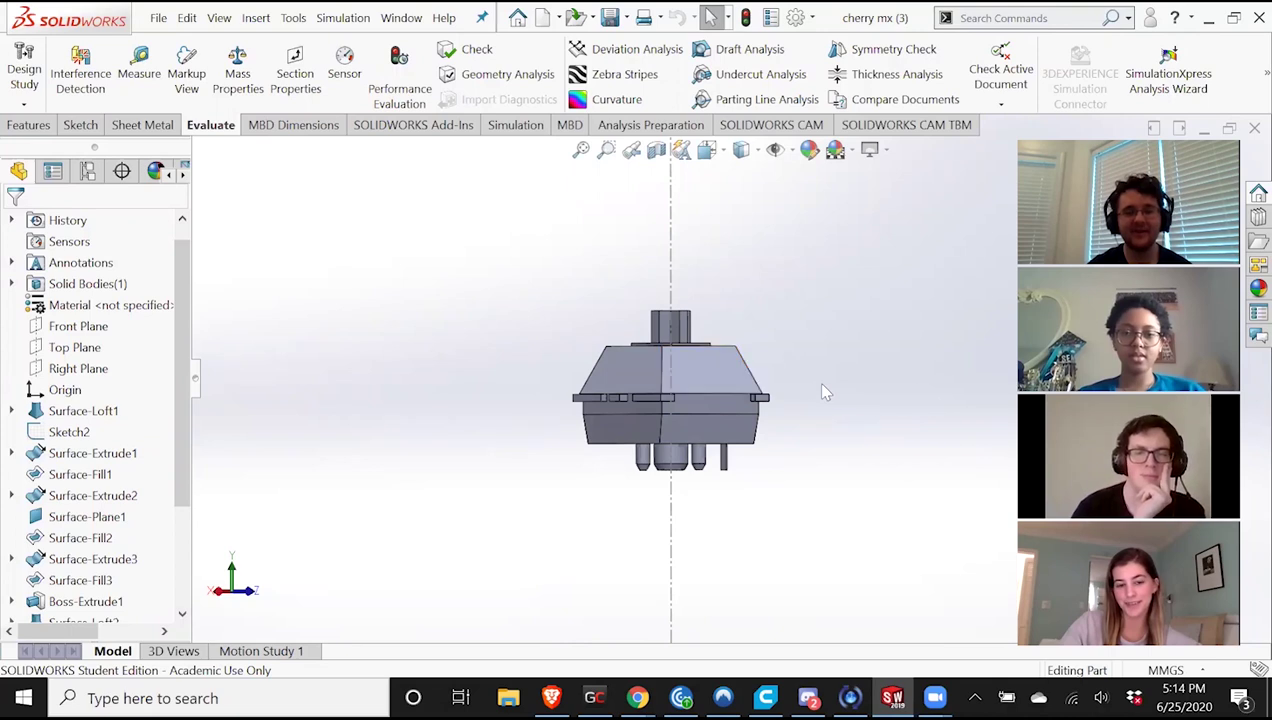
middle_drag(798, 385, 763, 393)
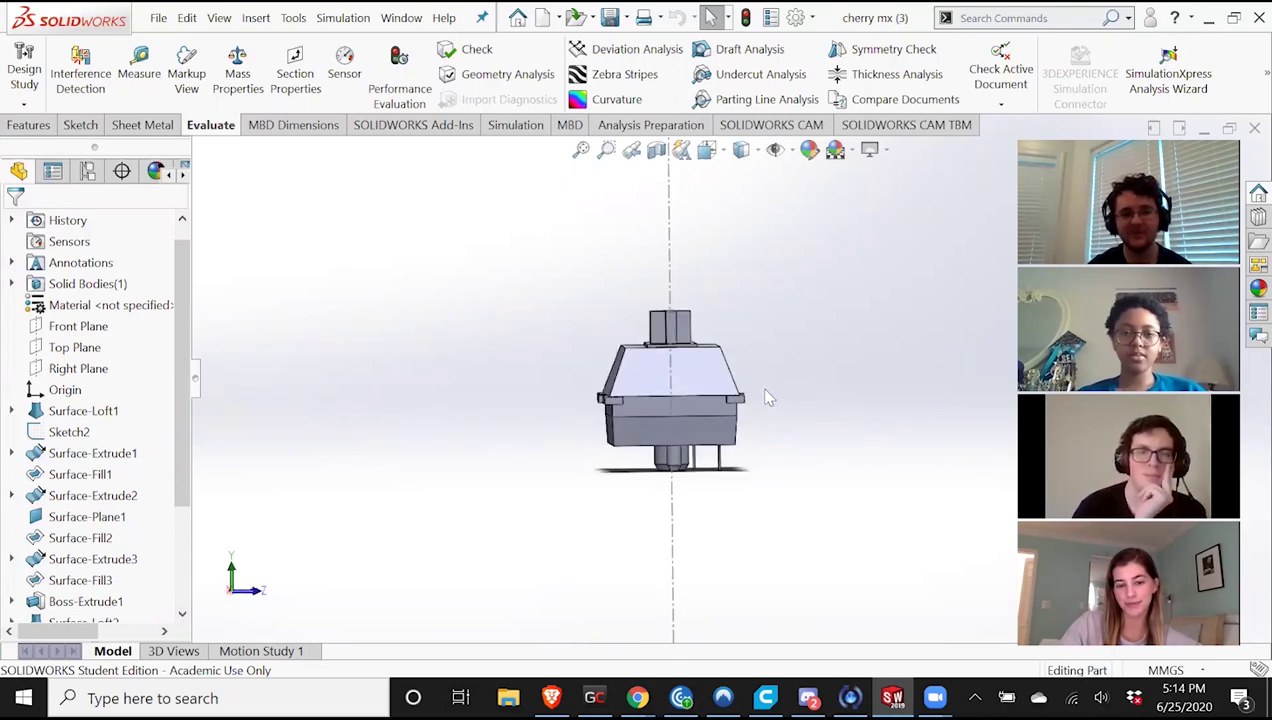
middle_drag(759, 405, 660, 390)
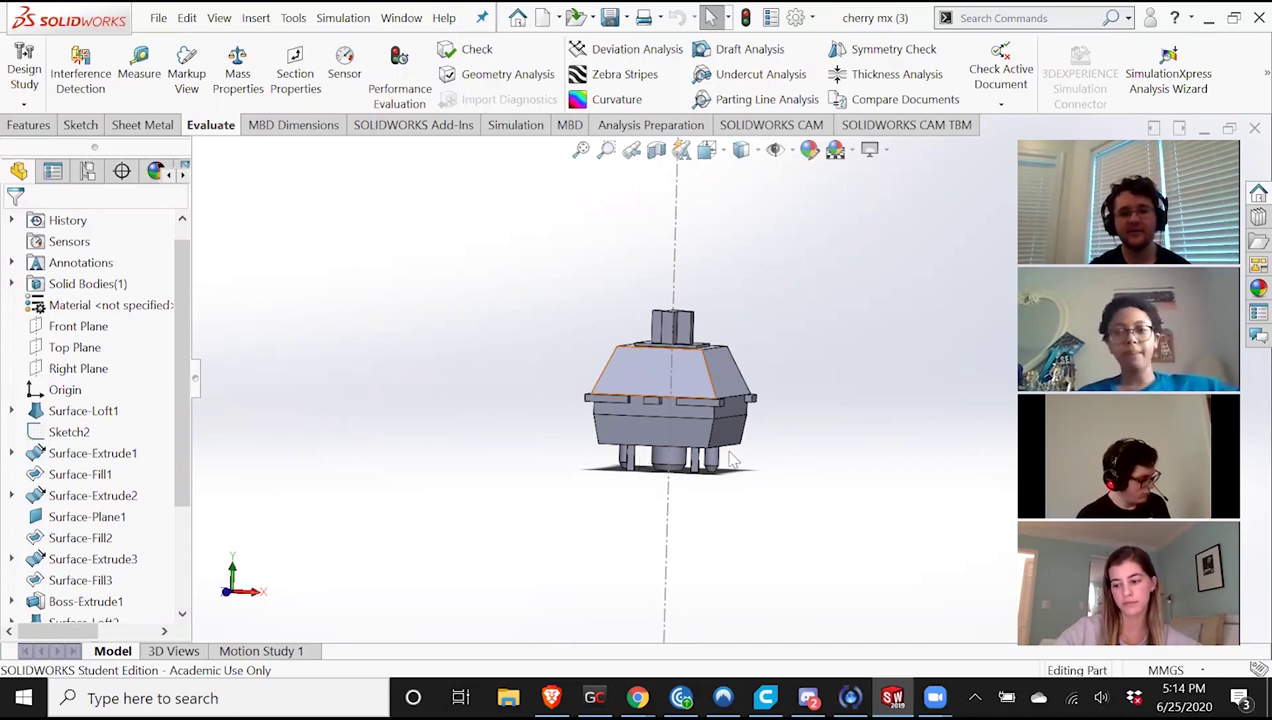
mouse_move(676, 446)
middle_down()
mouse_move(718, 422)
mouse_move(642, 405)
mouse_move(706, 439)
mouse_move(691, 434)
mouse_move(698, 453)
middle_up()
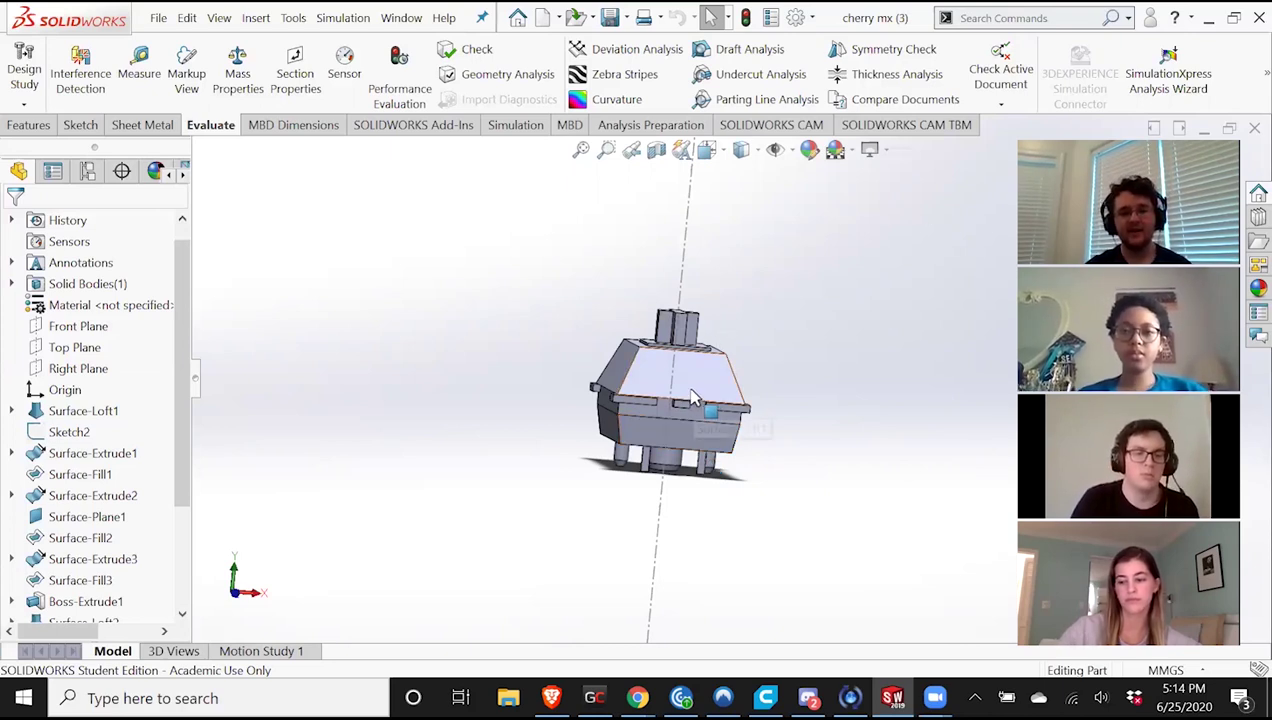
middle_drag(700, 398, 679, 327)
middle_drag(663, 375, 686, 358)
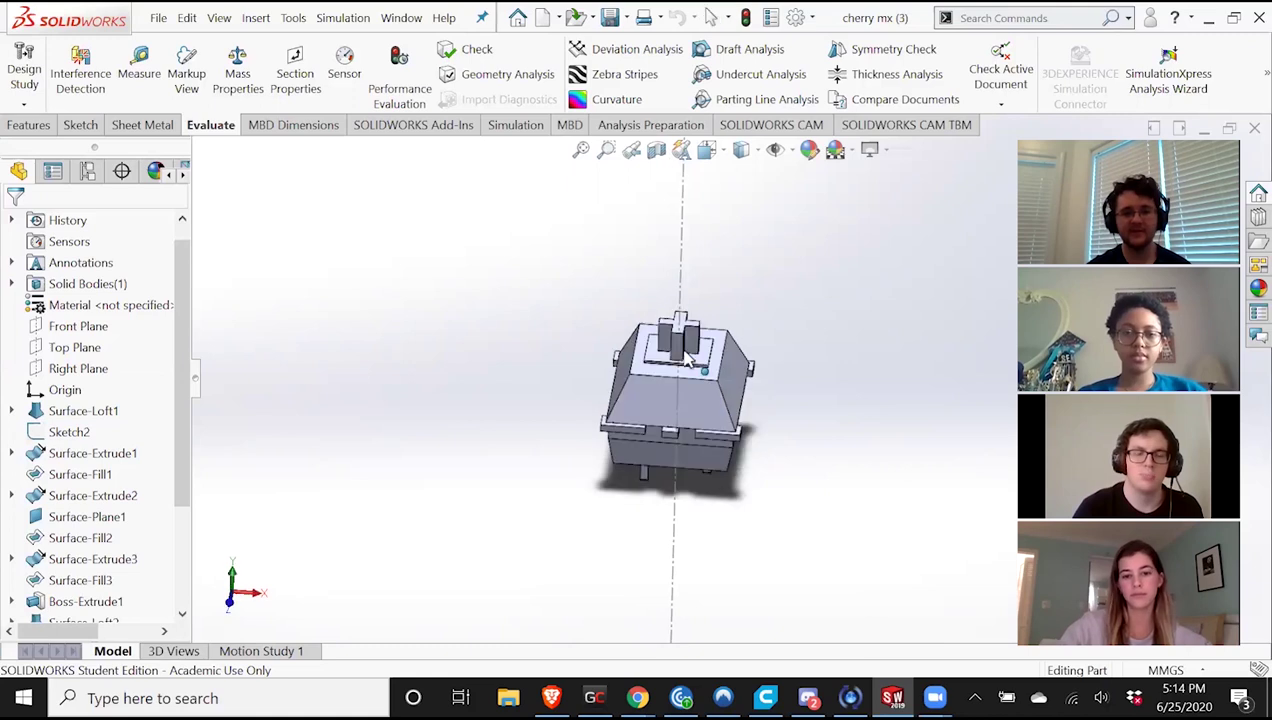
middle_drag(694, 405, 674, 426)
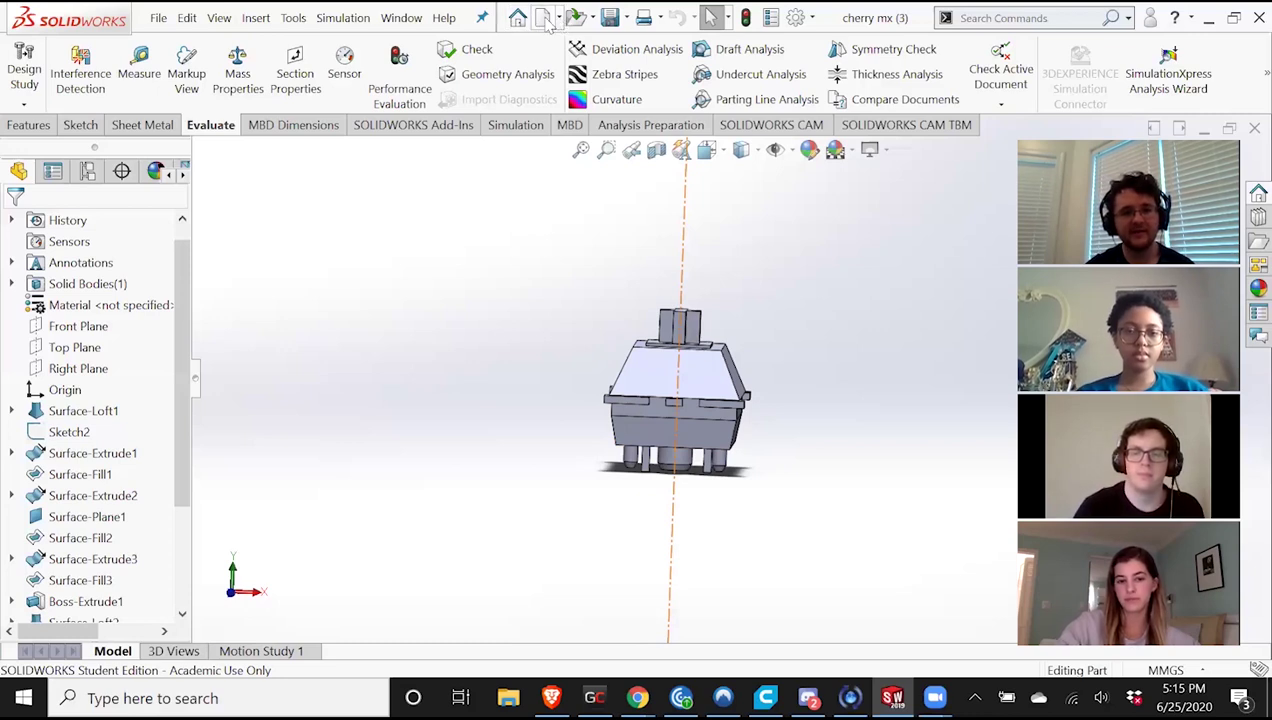
Create a new part from the CAD_INCH_PART template.
click(546, 20)
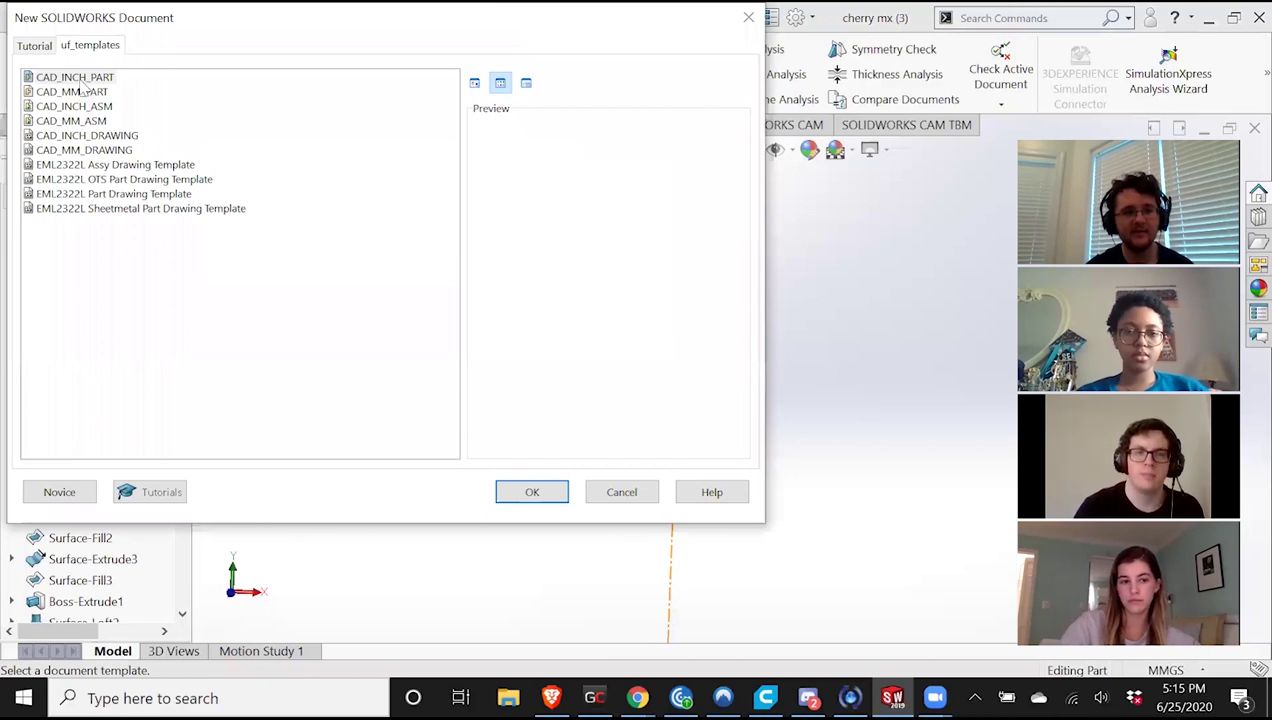
click(78, 80)
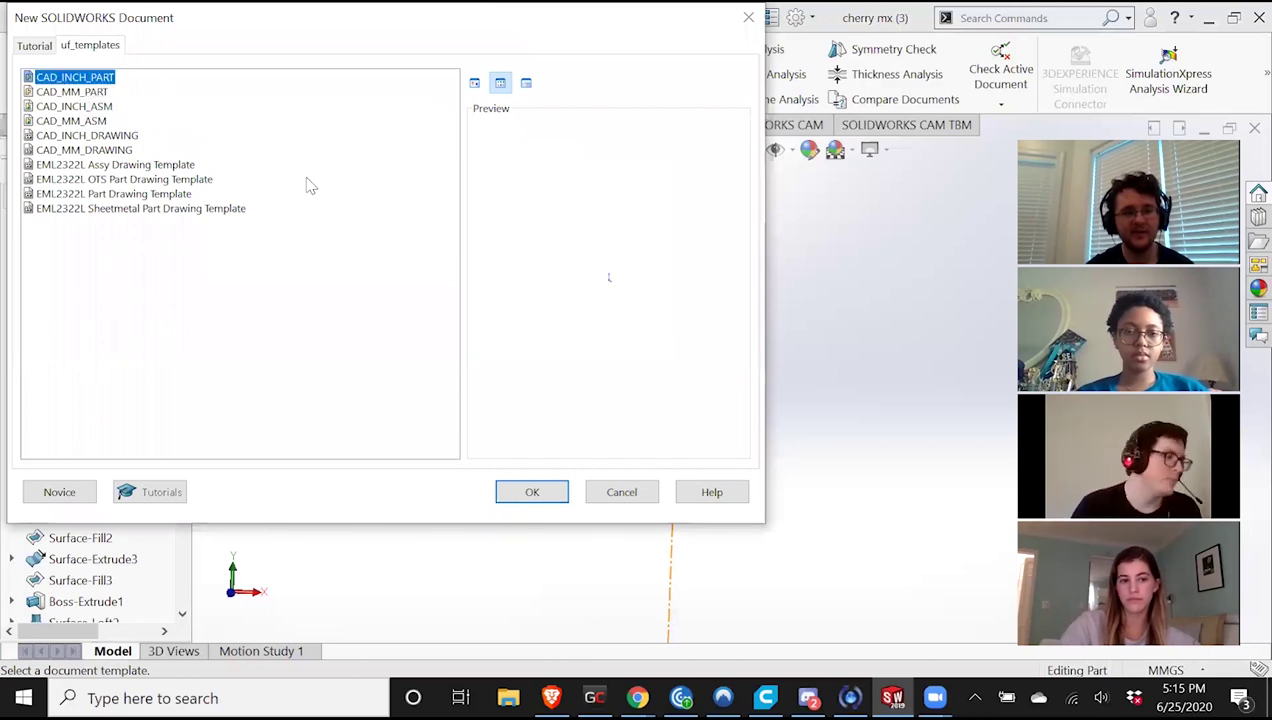
click(539, 492)
click(68, 78)
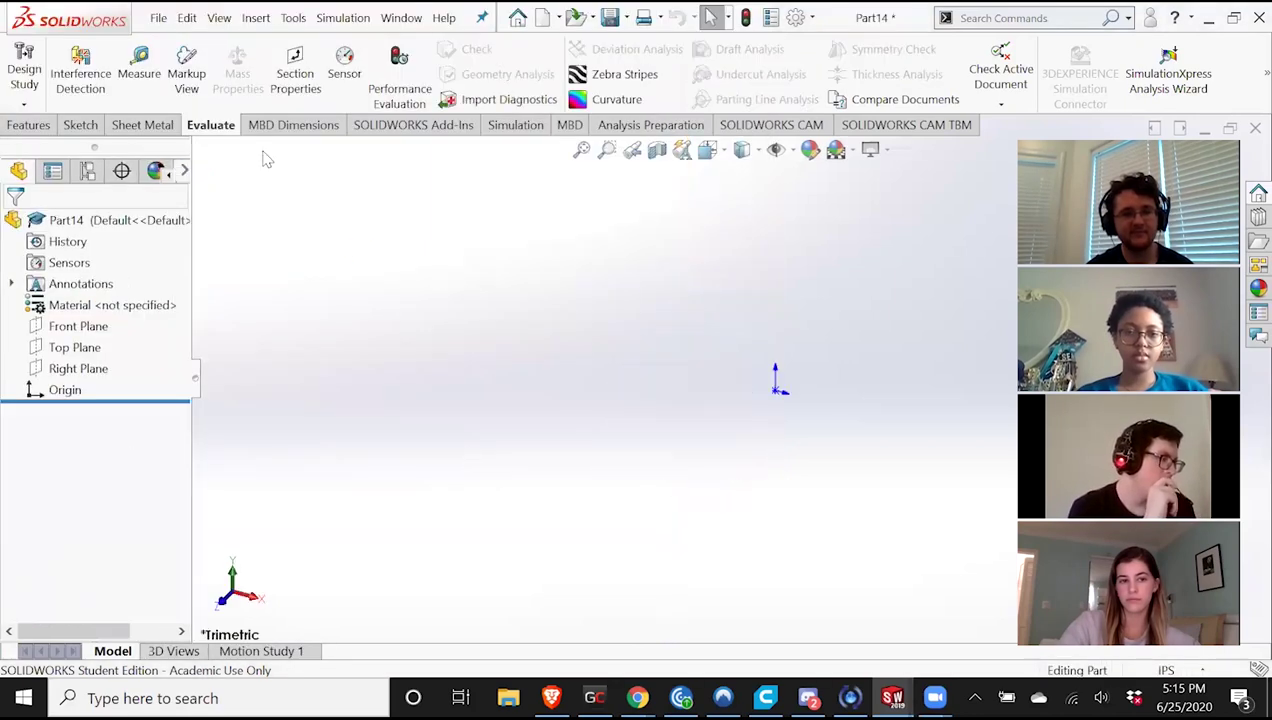
Start a sketch on the Top Plane and orient the view to Top.
click(81, 125)
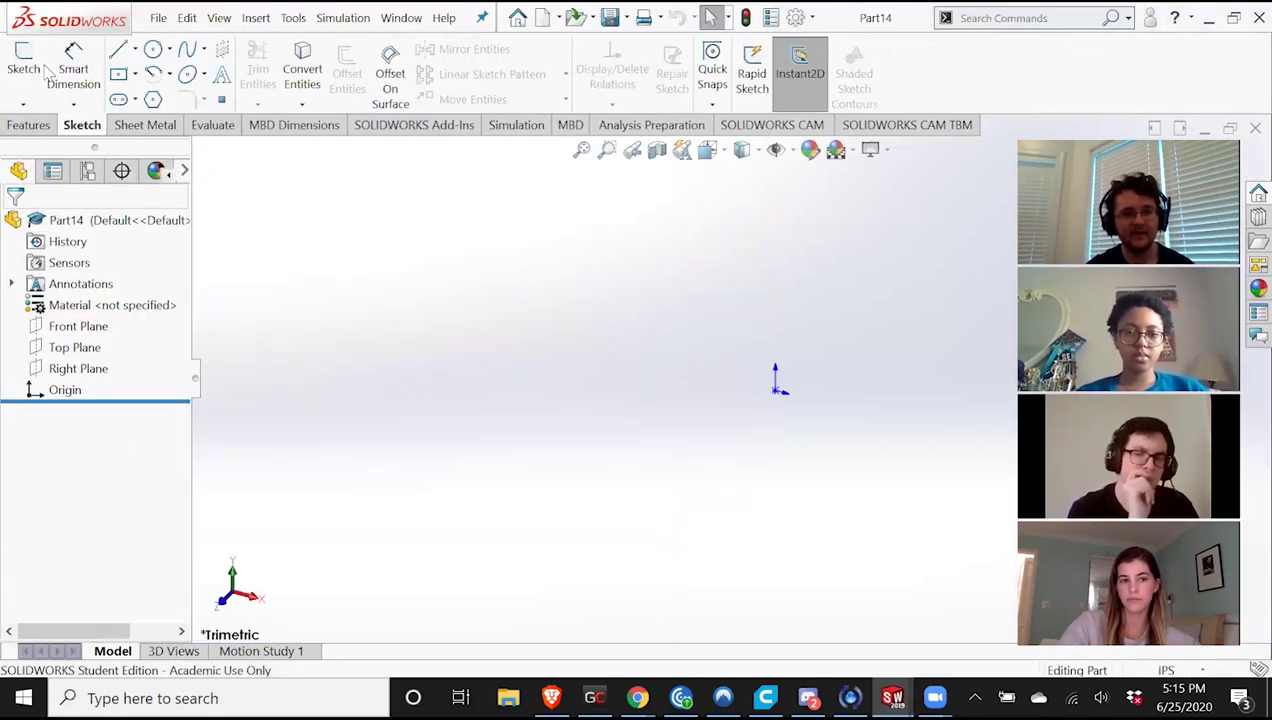
click(23, 62)
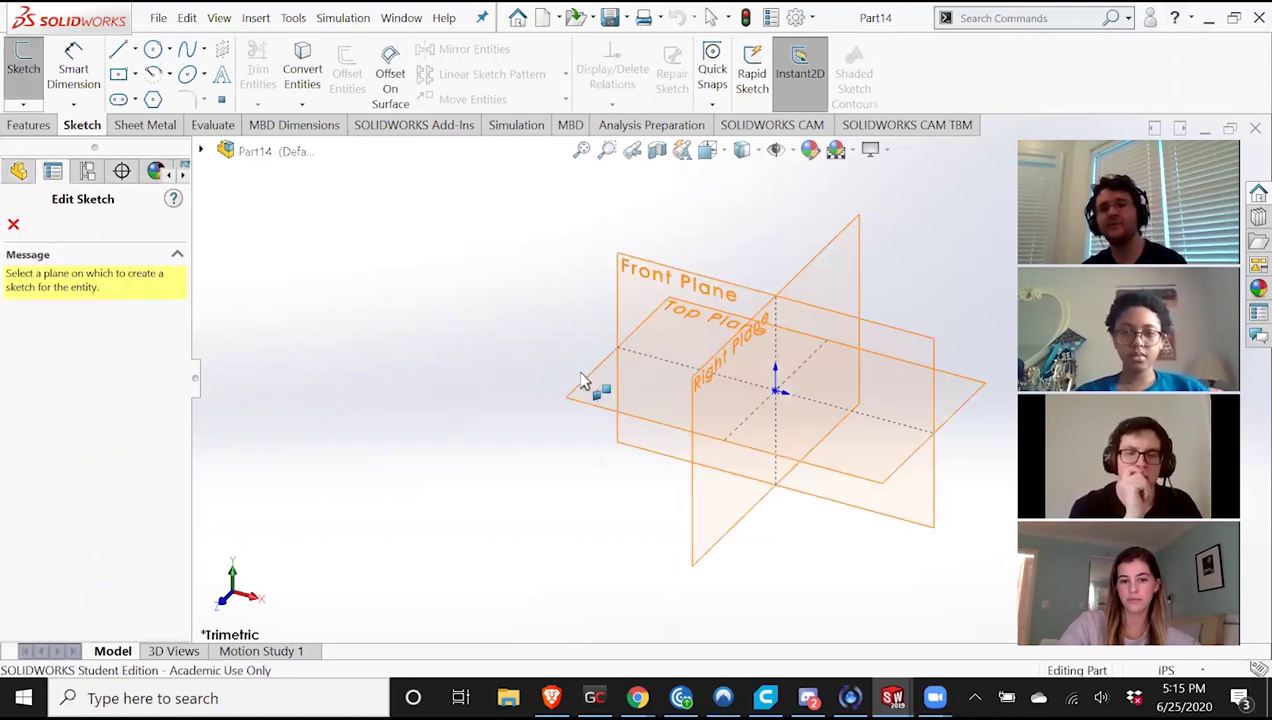
click(600, 401)
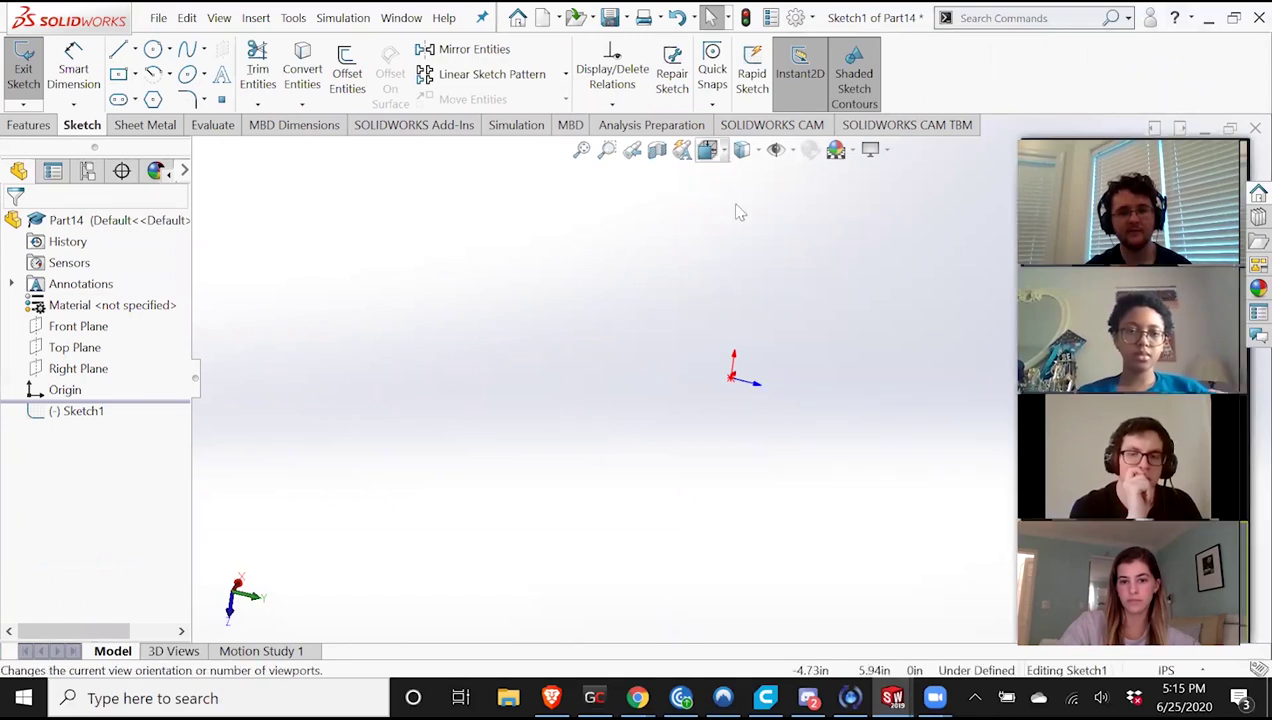
click(707, 149)
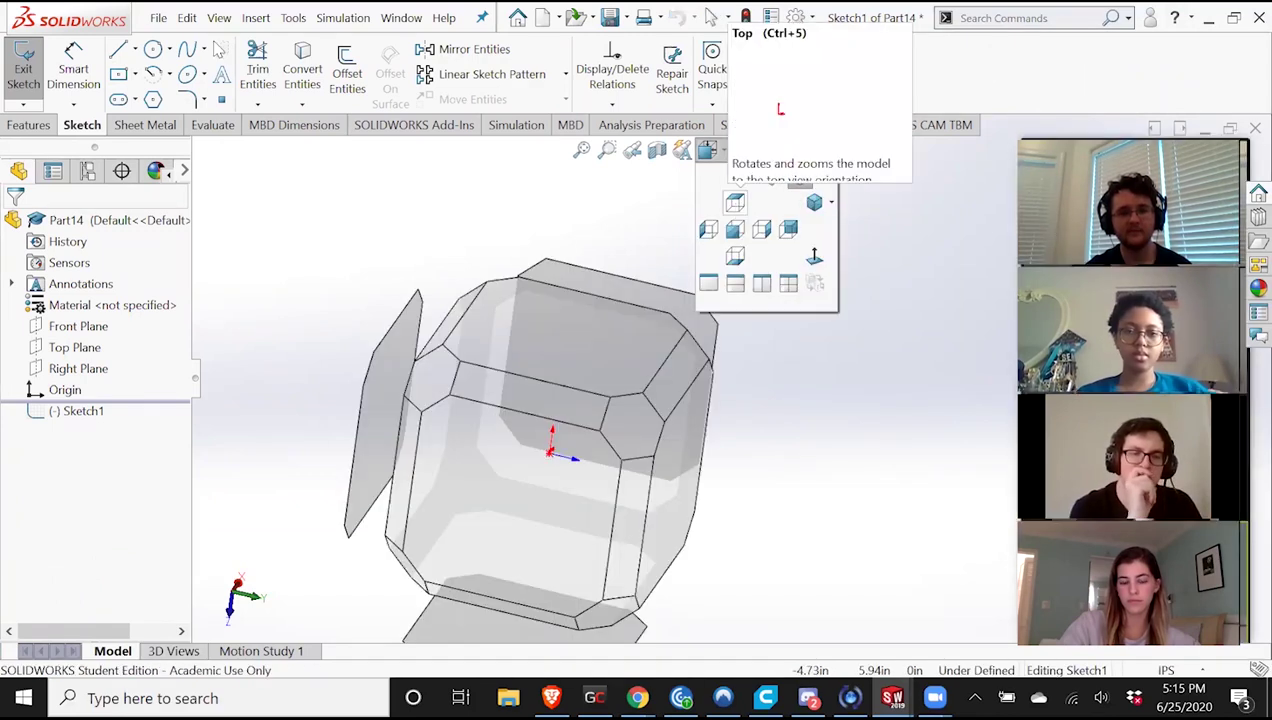
click(735, 203)
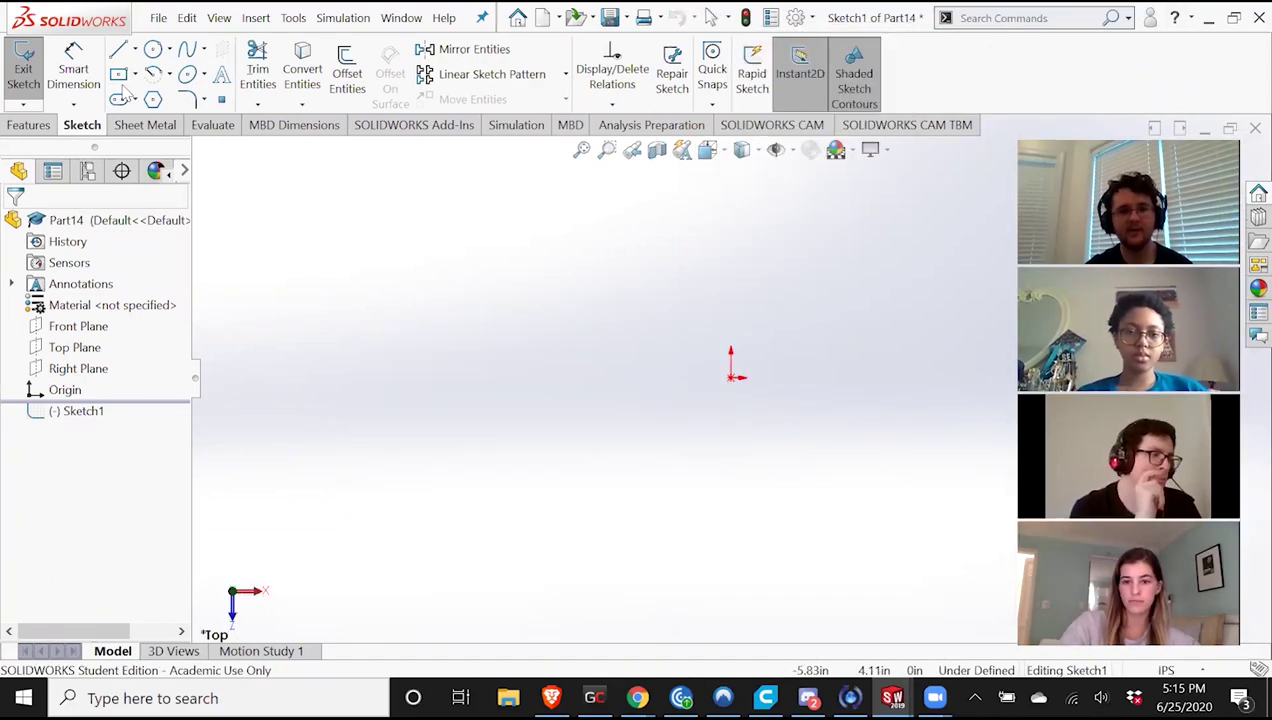
click(723, 150)
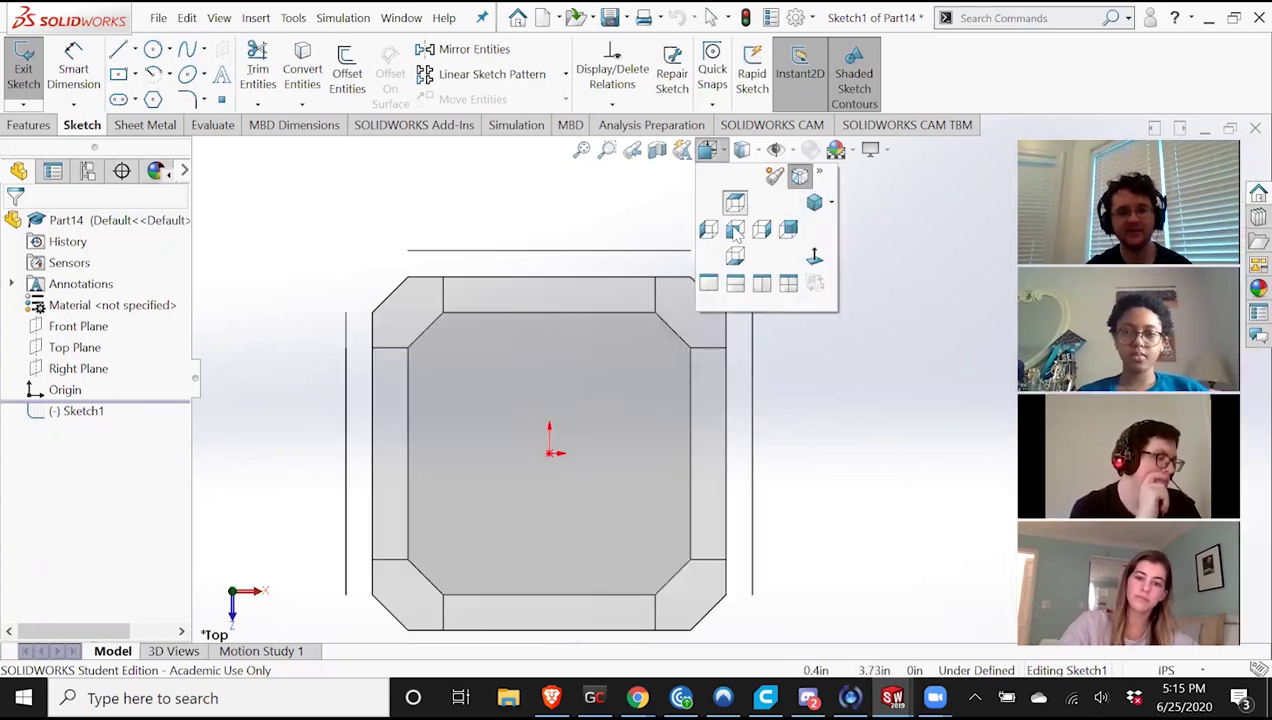
click(730, 383)
click(732, 376)
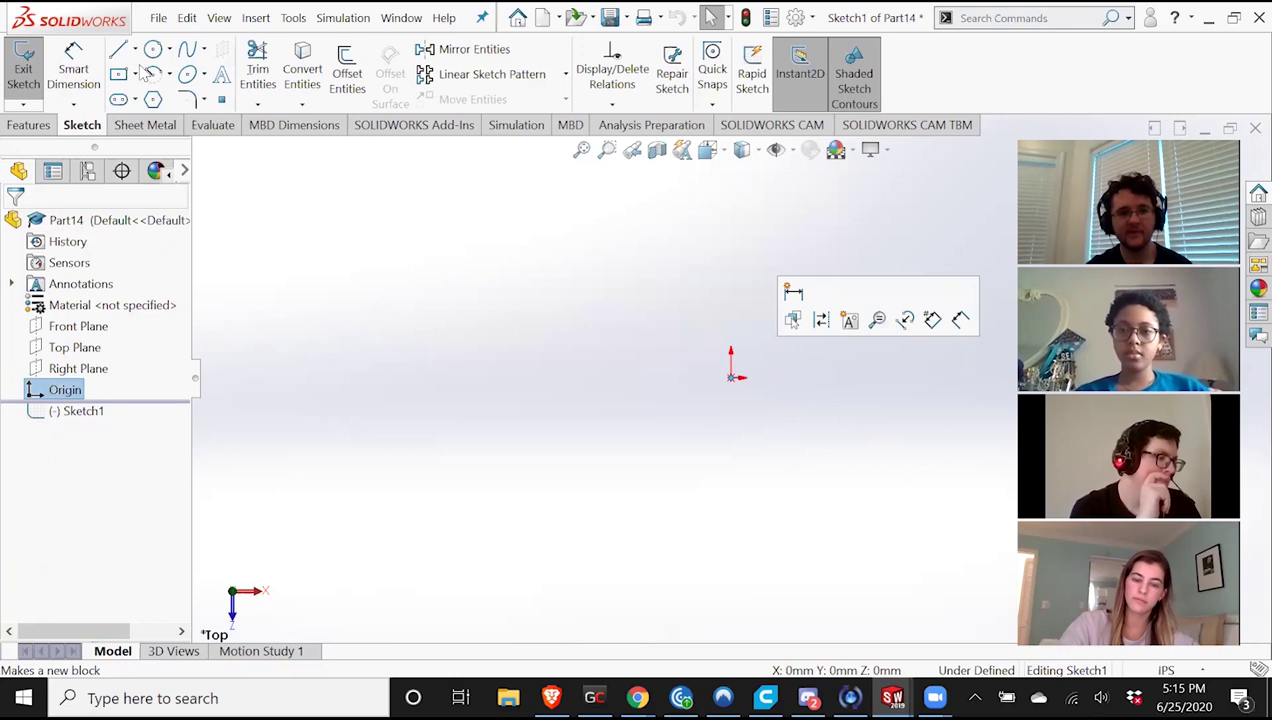
Sketch a center rectangle on the origin, about 6.4 in wide and 4.3 in high.
click(118, 75)
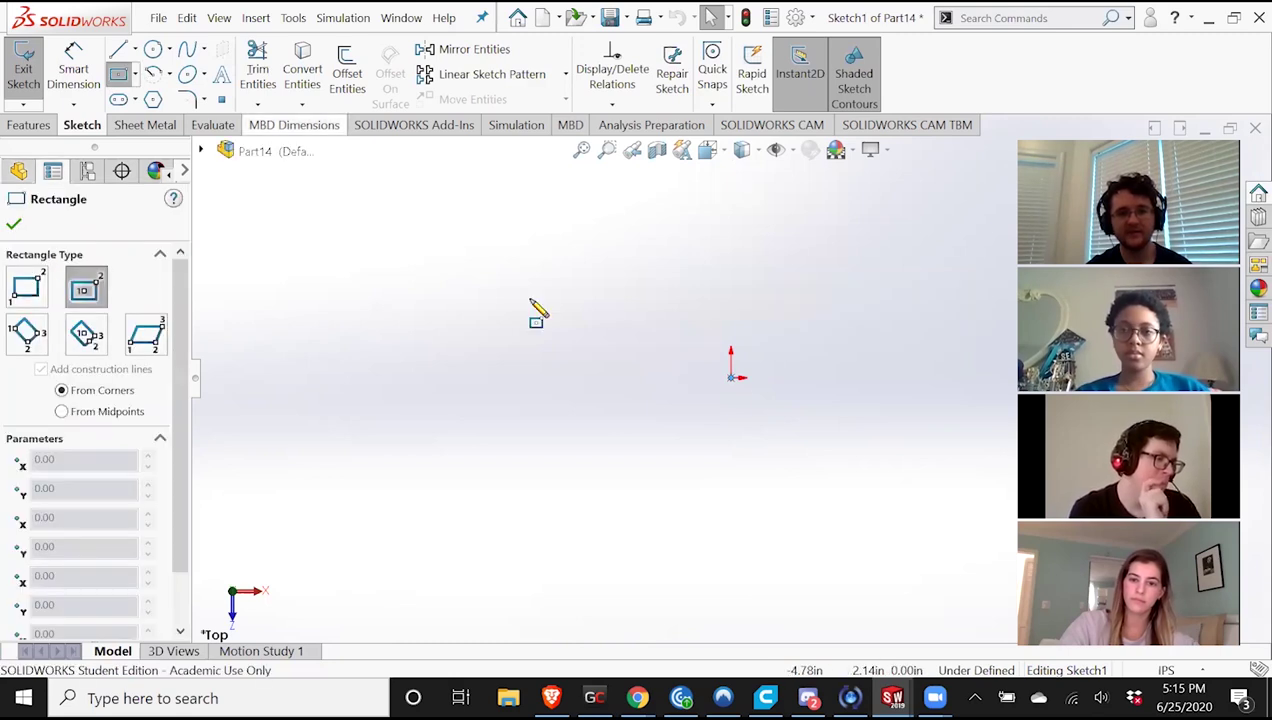
click(731, 379)
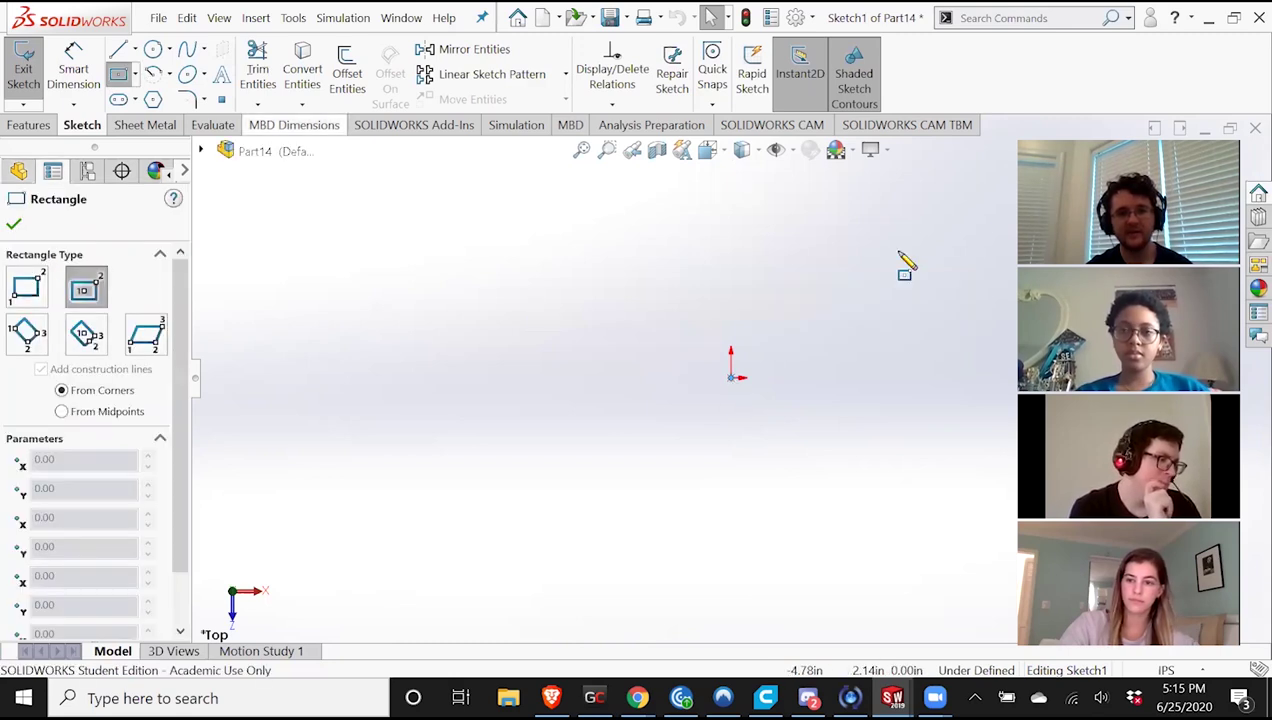
click(949, 330)
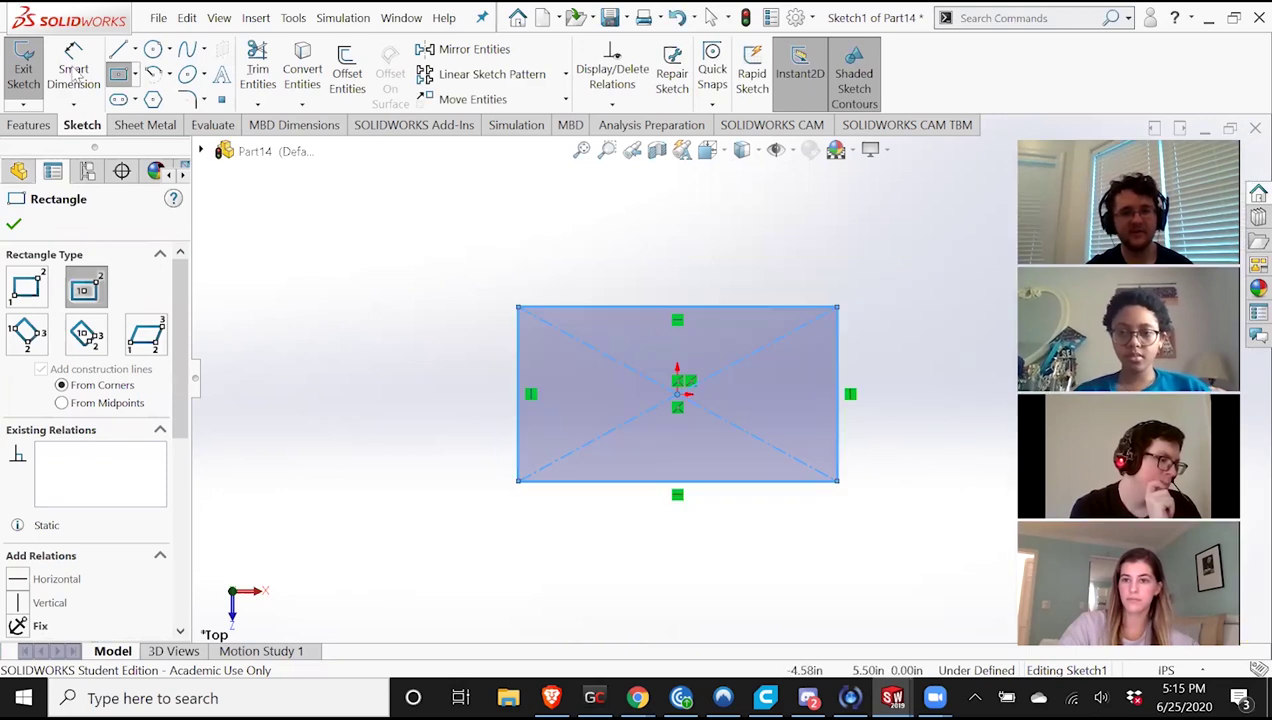
key(Escape)
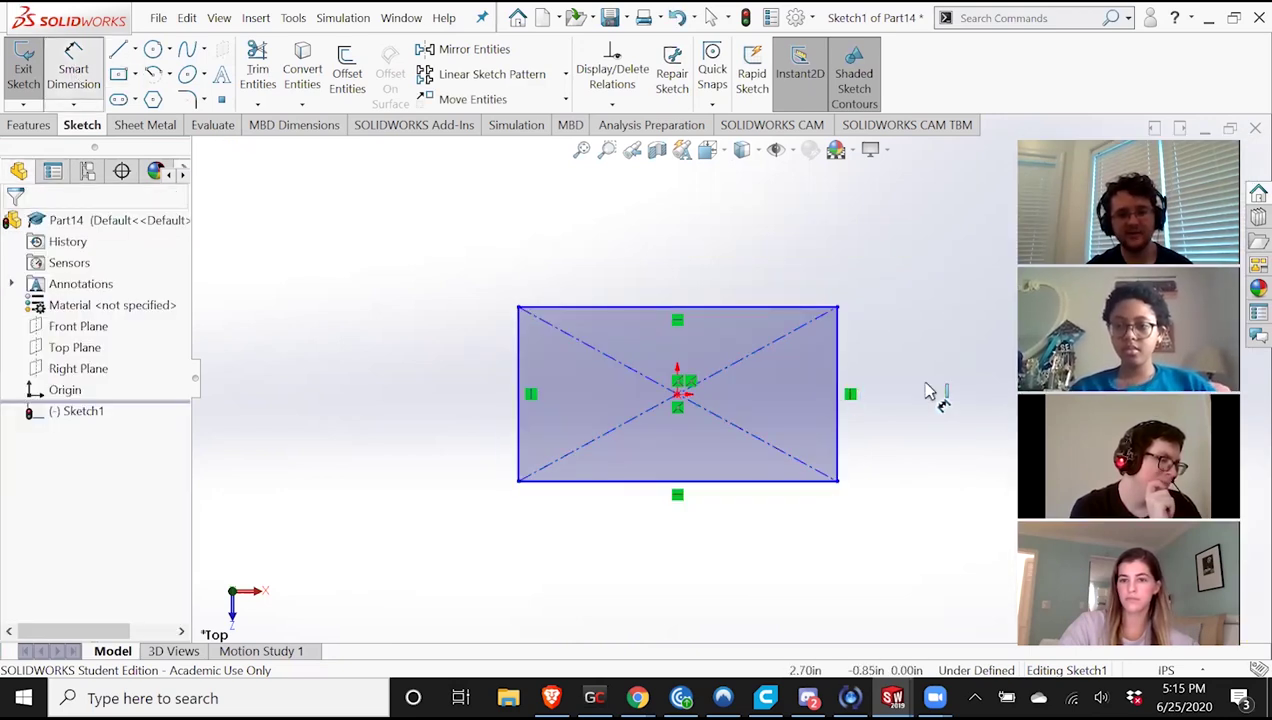
Dimension the rectangle to a height of 3.5 in and a width of 6 in.
click(941, 391)
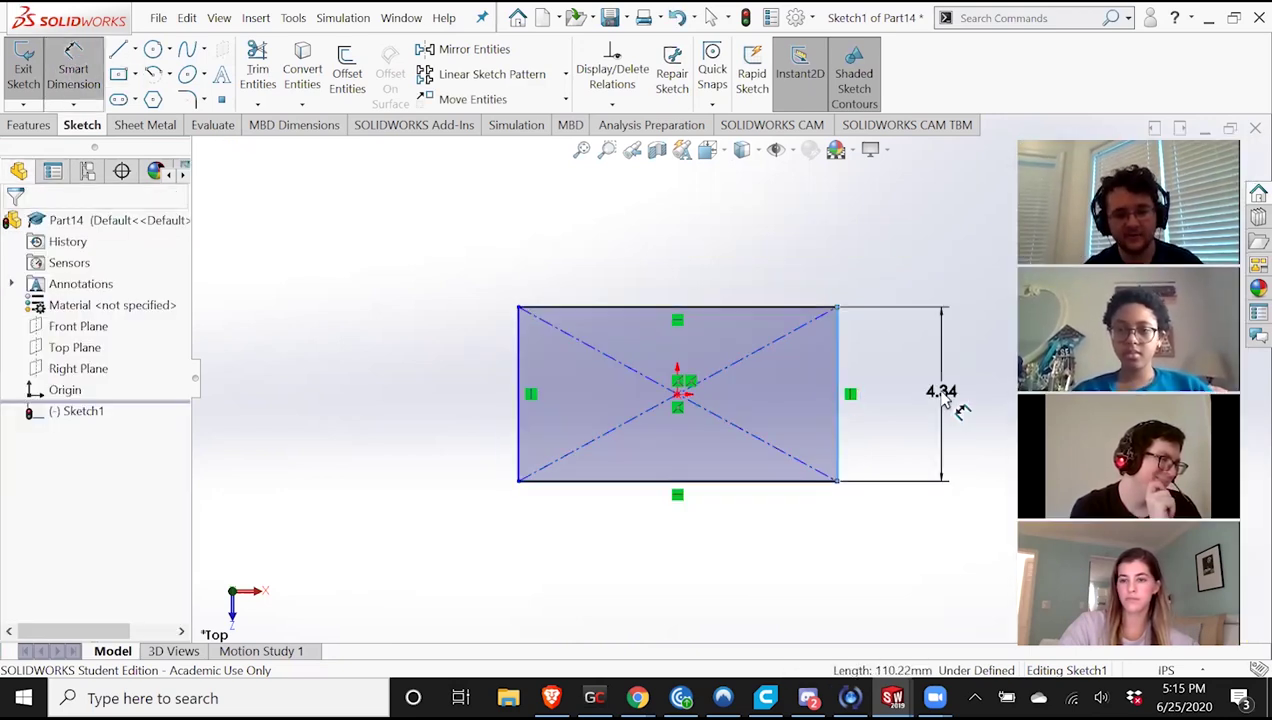
click(944, 395)
text(3.5)
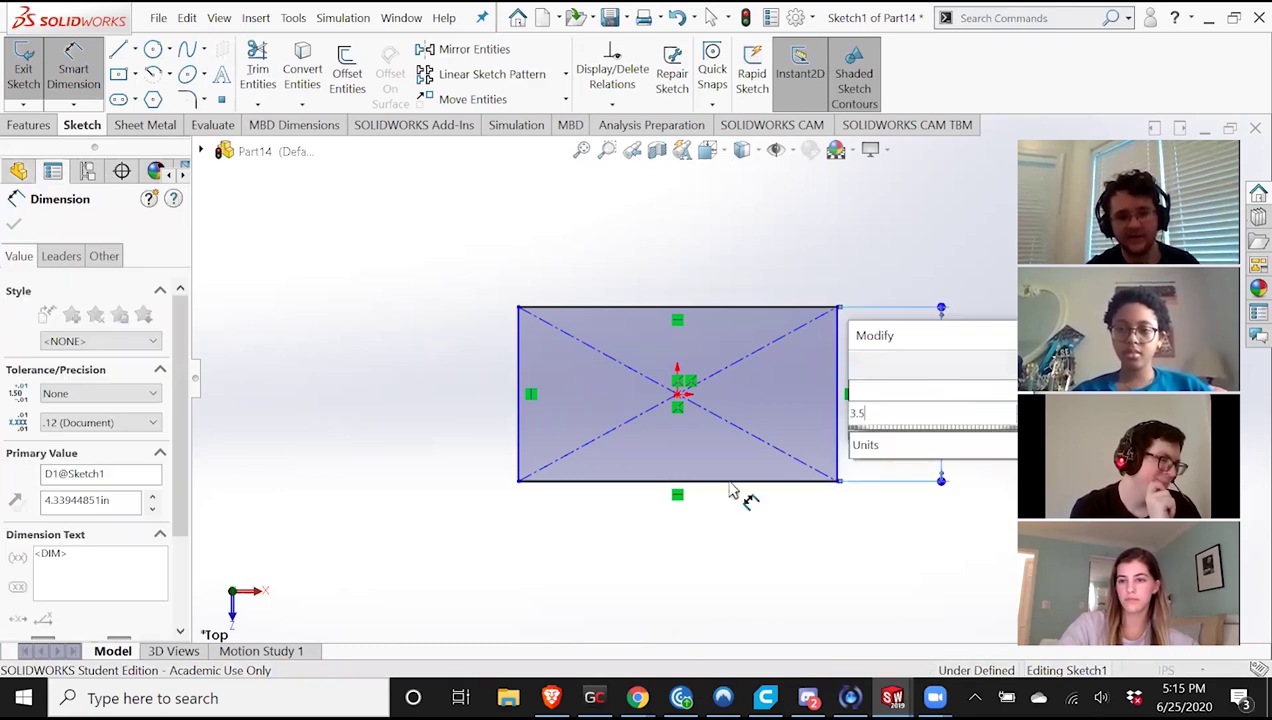
key(Return)
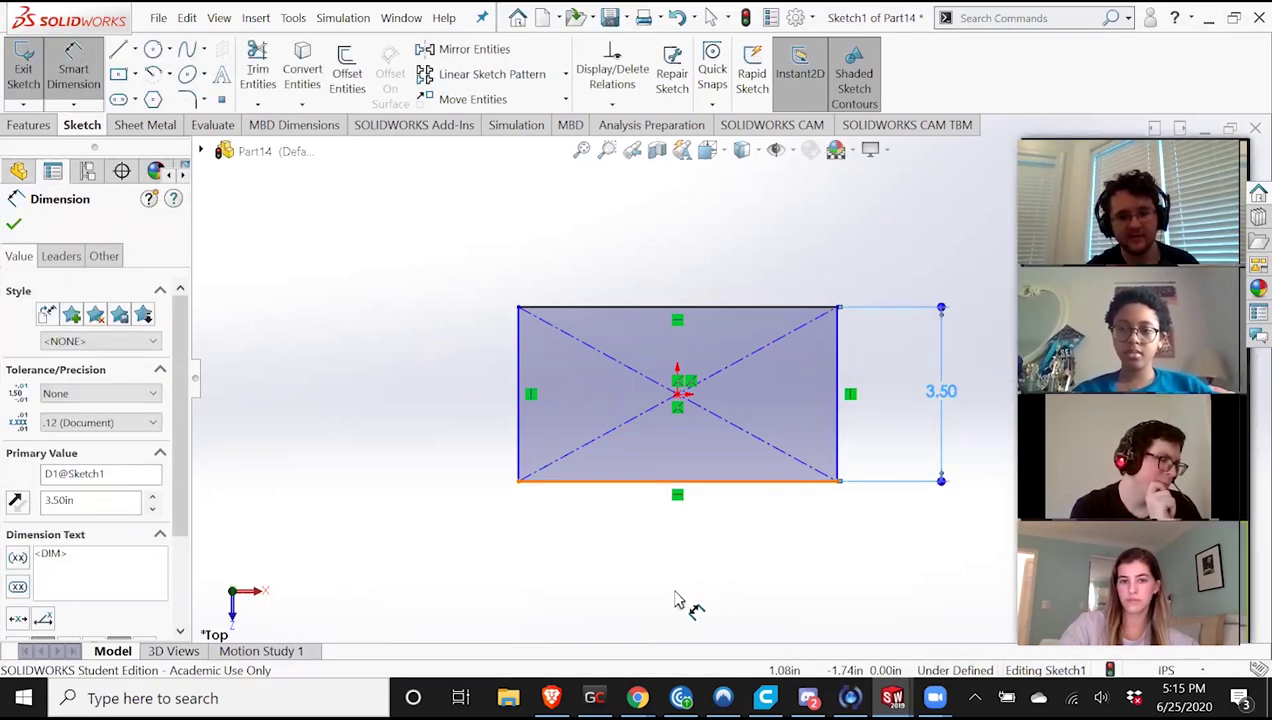
click(676, 600)
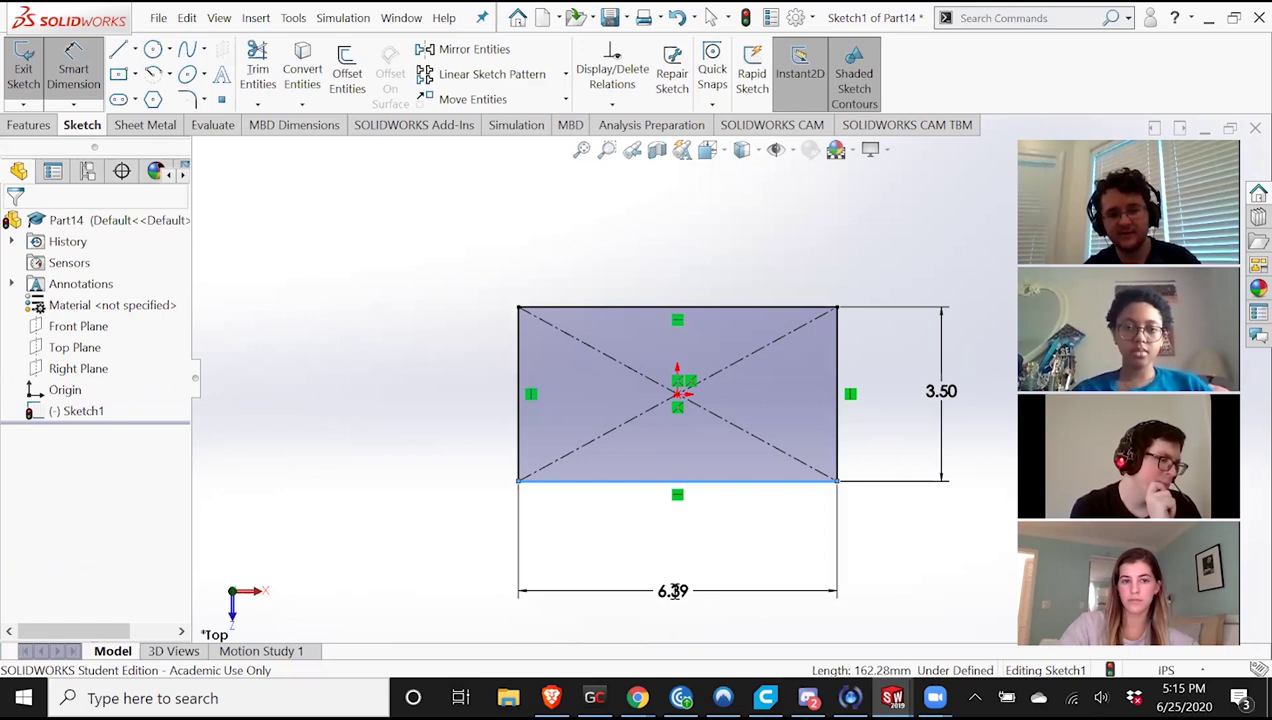
click(677, 598)
text(6.00in)
key(Return)
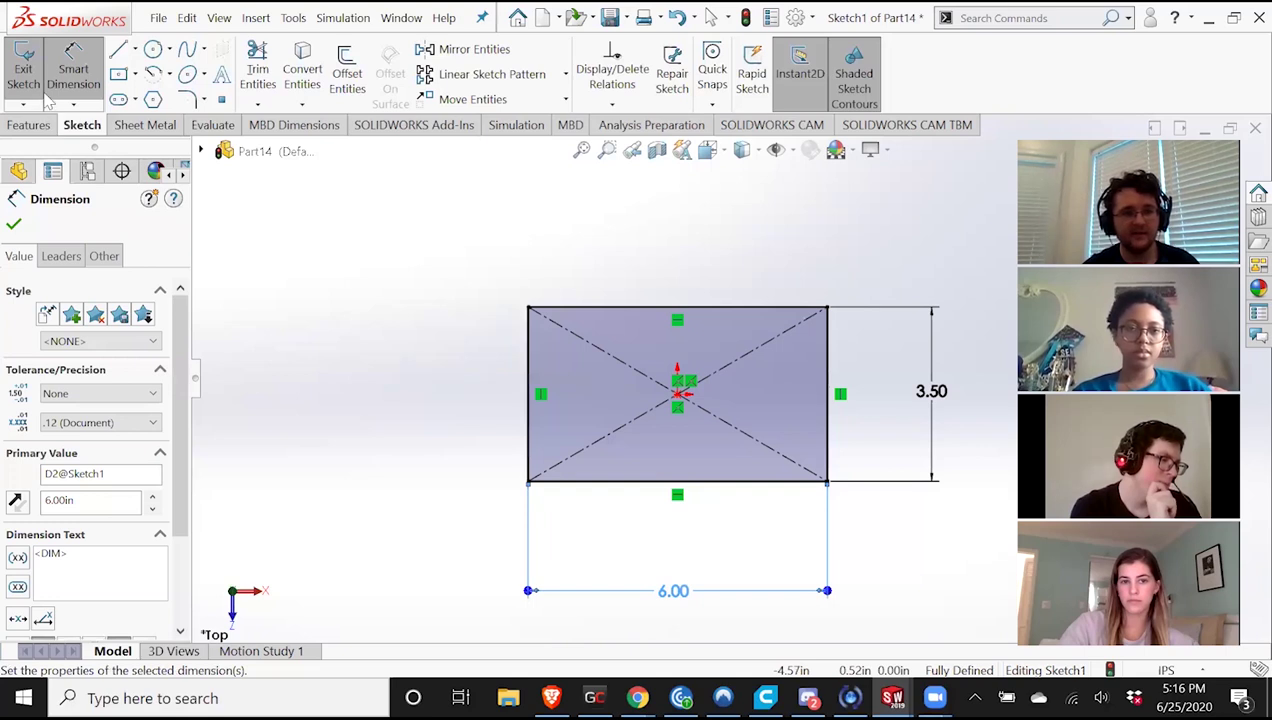
Extrude the rectangle as a blind boss with a depth of 0.15 in.
click(29, 125)
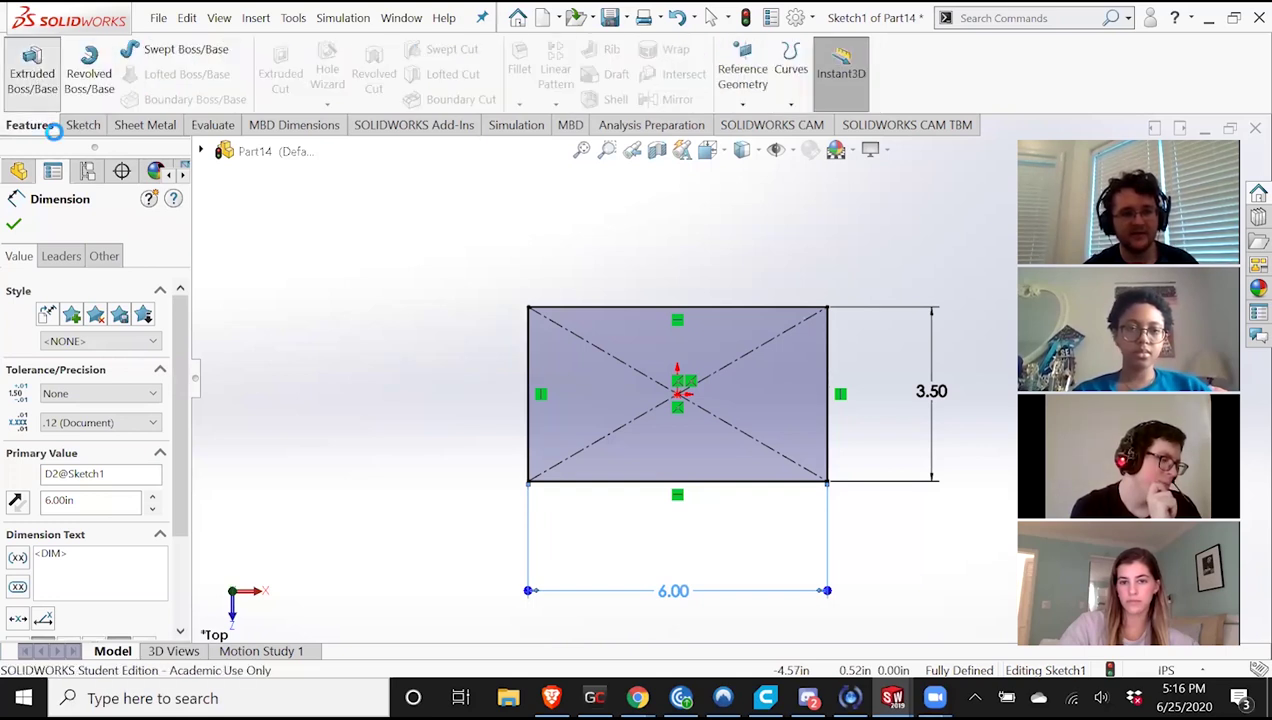
click(32, 72)
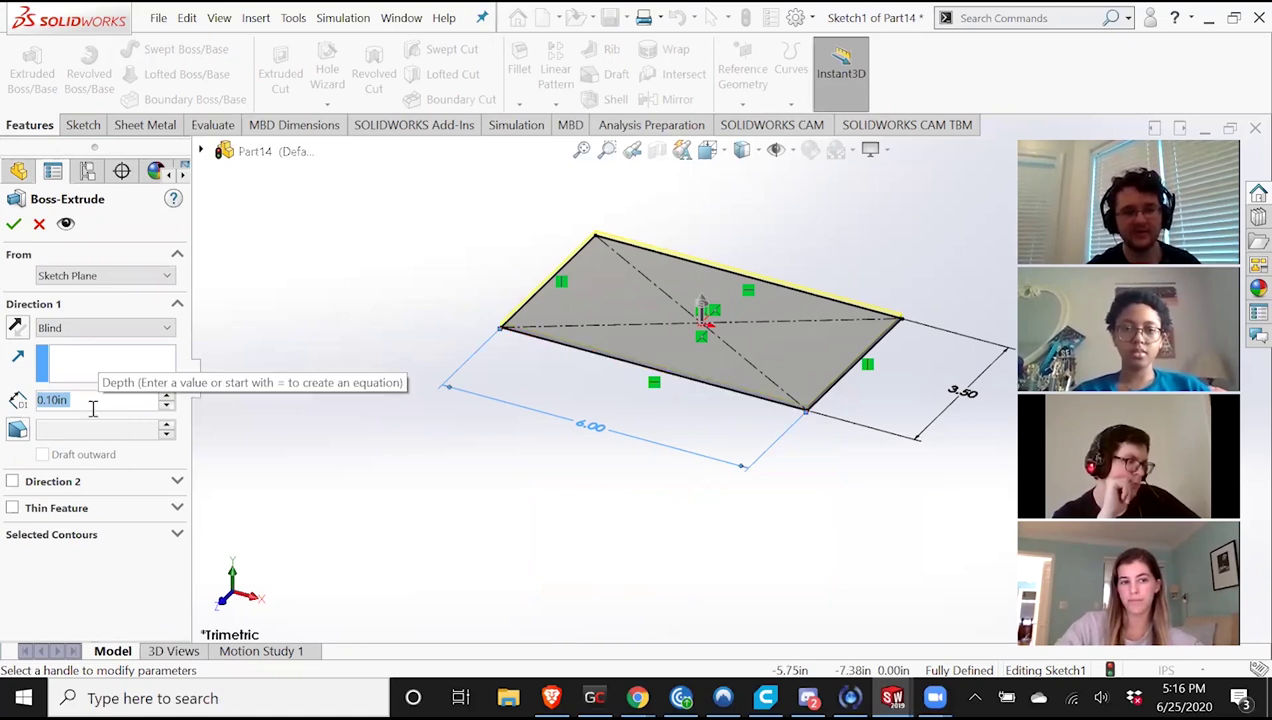
text(.2)
key(Return)
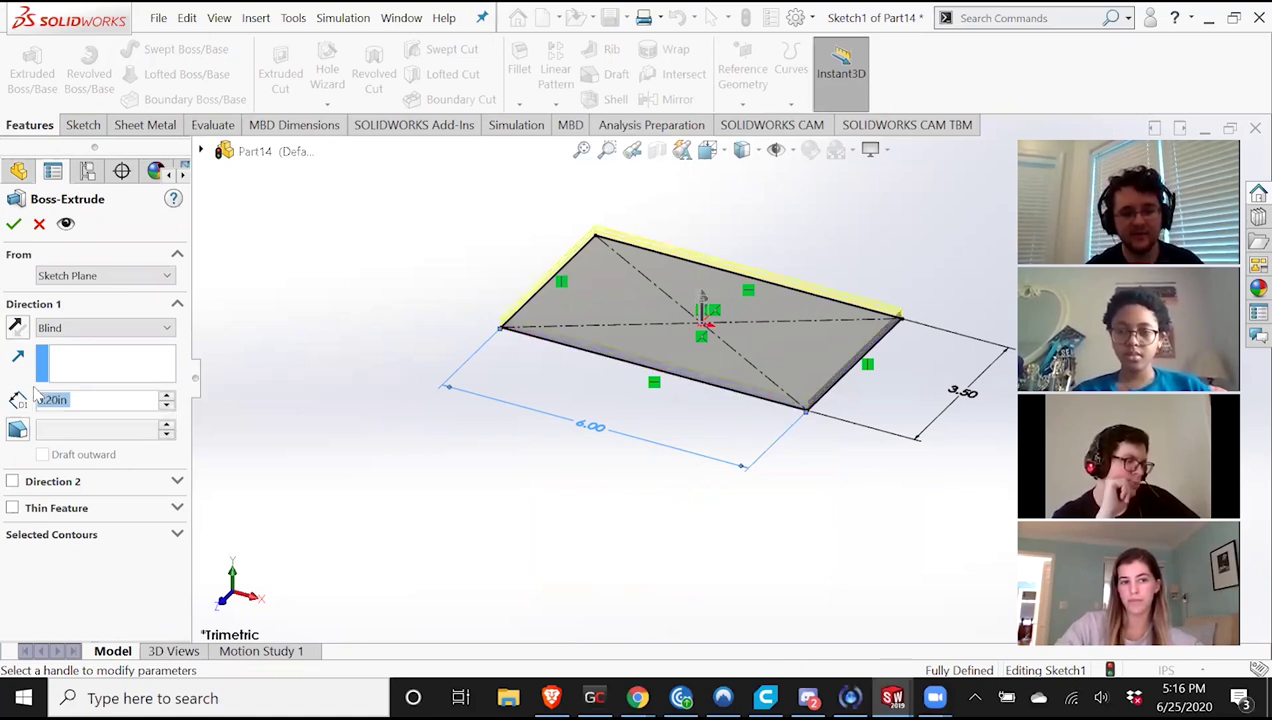
text(.1.15)
key(Return)
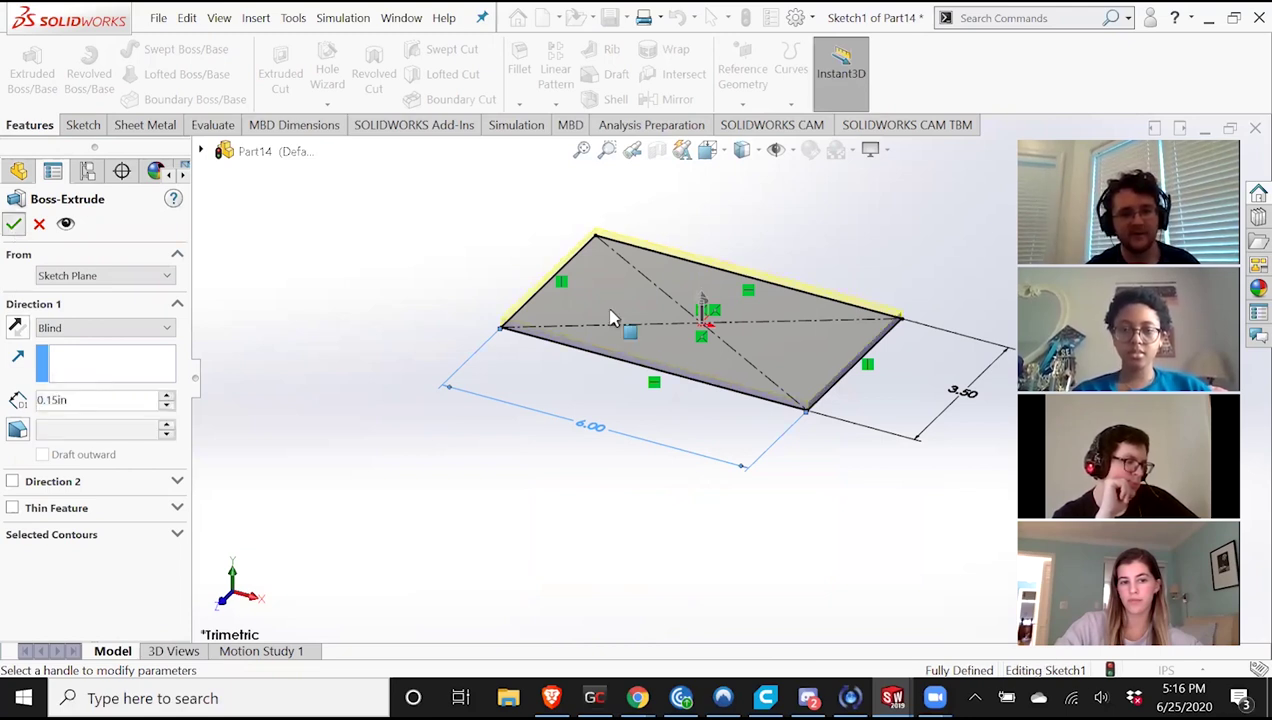
key(Return)
Start a sketch on the plate's top face and draw a center rectangle from the origin to the plate's corner.
middle_drag(560, 385, 569, 422)
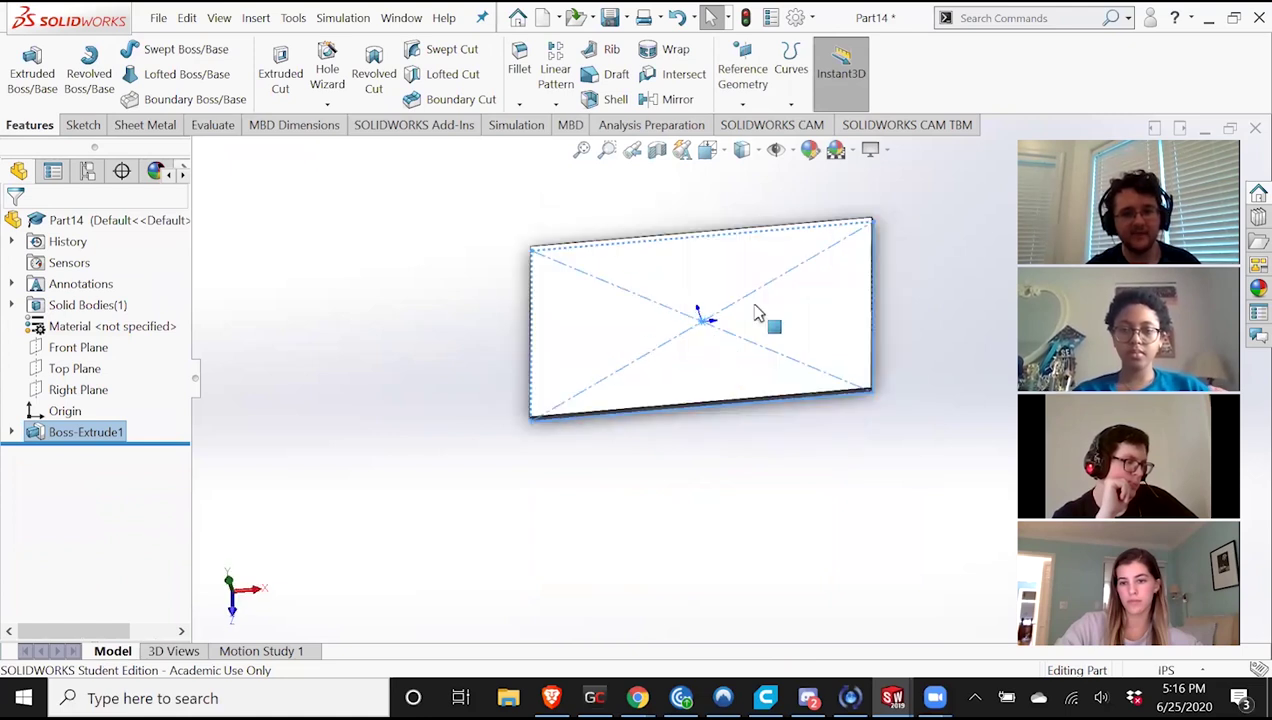
middle_drag(758, 363, 747, 363)
scroll(747, 363, down, 3)
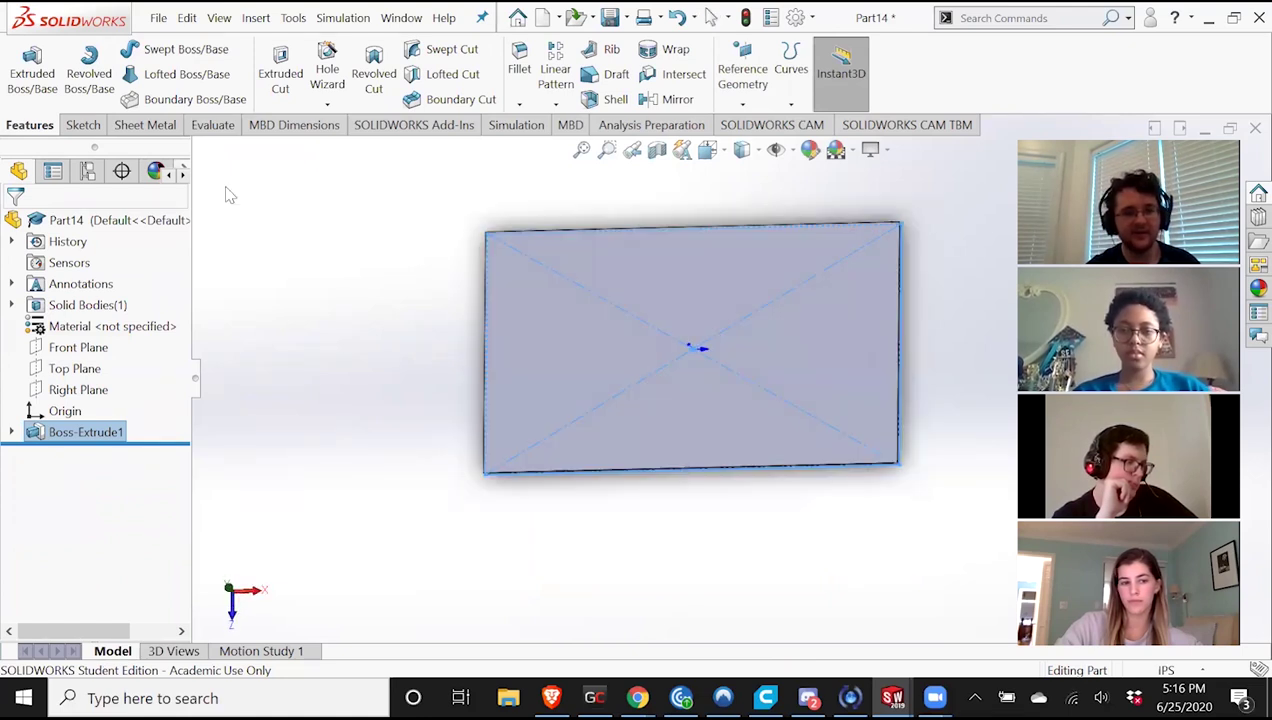
click(83, 125)
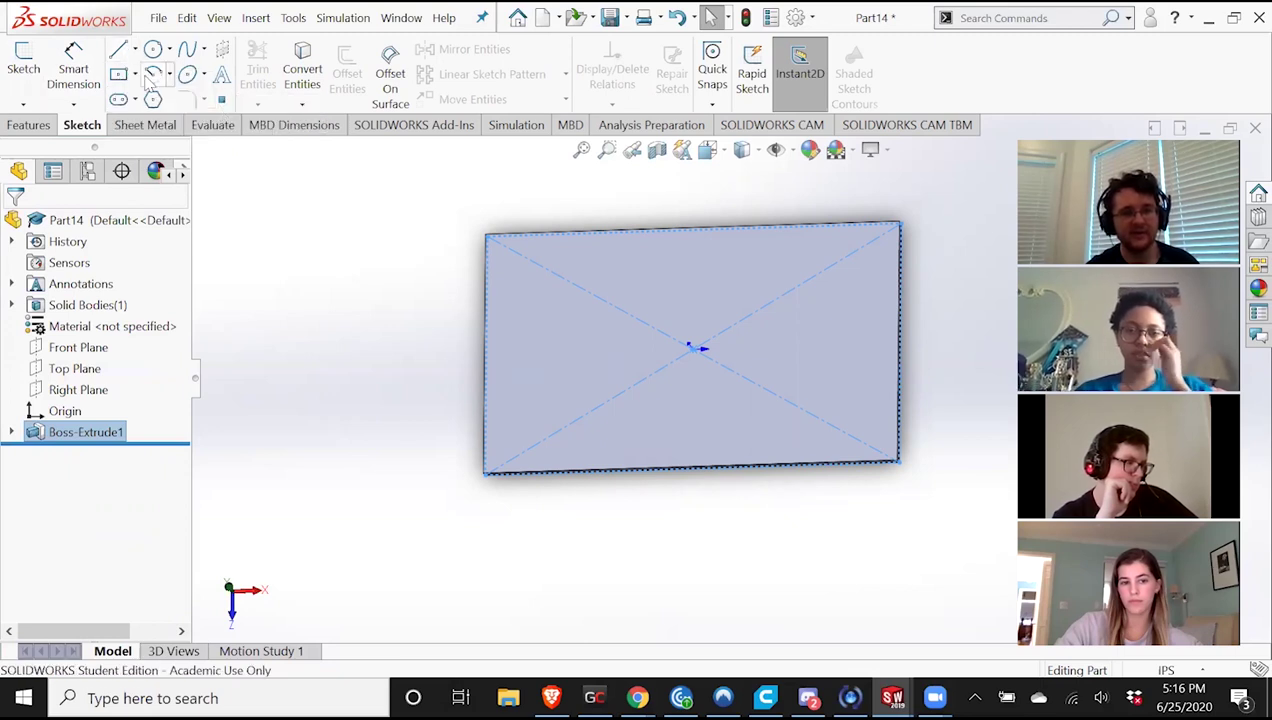
click(135, 76)
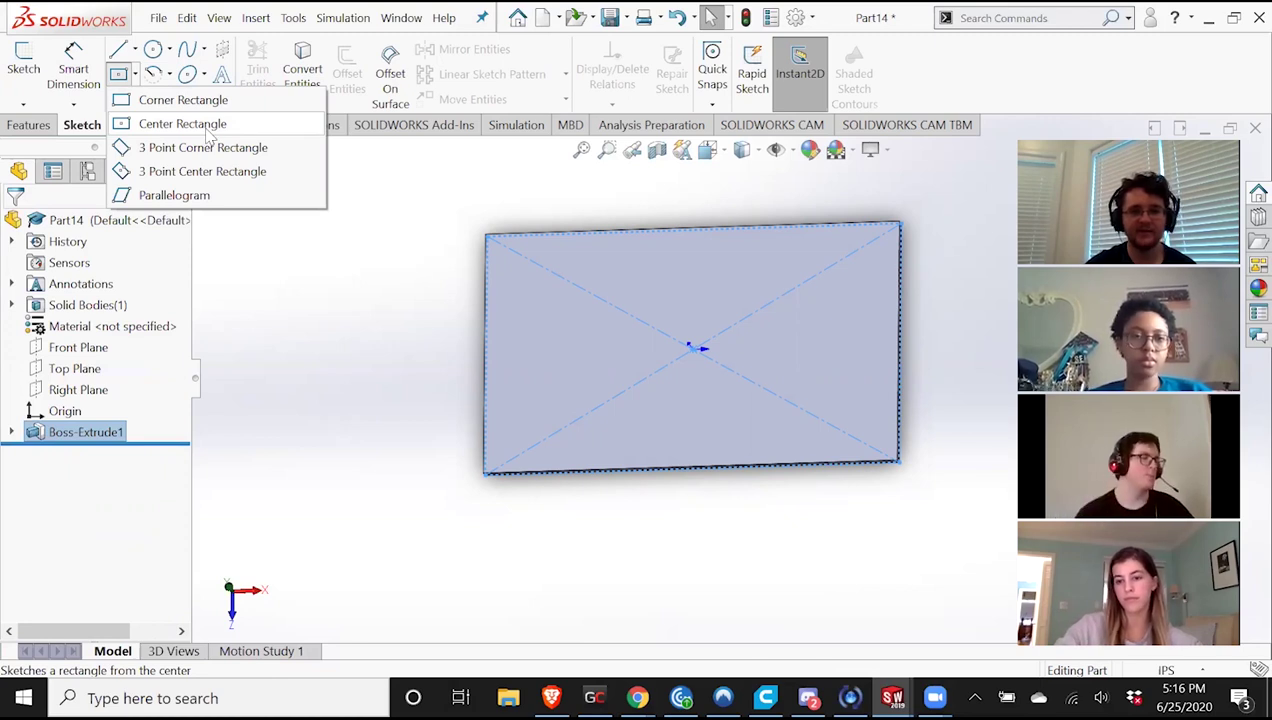
click(207, 126)
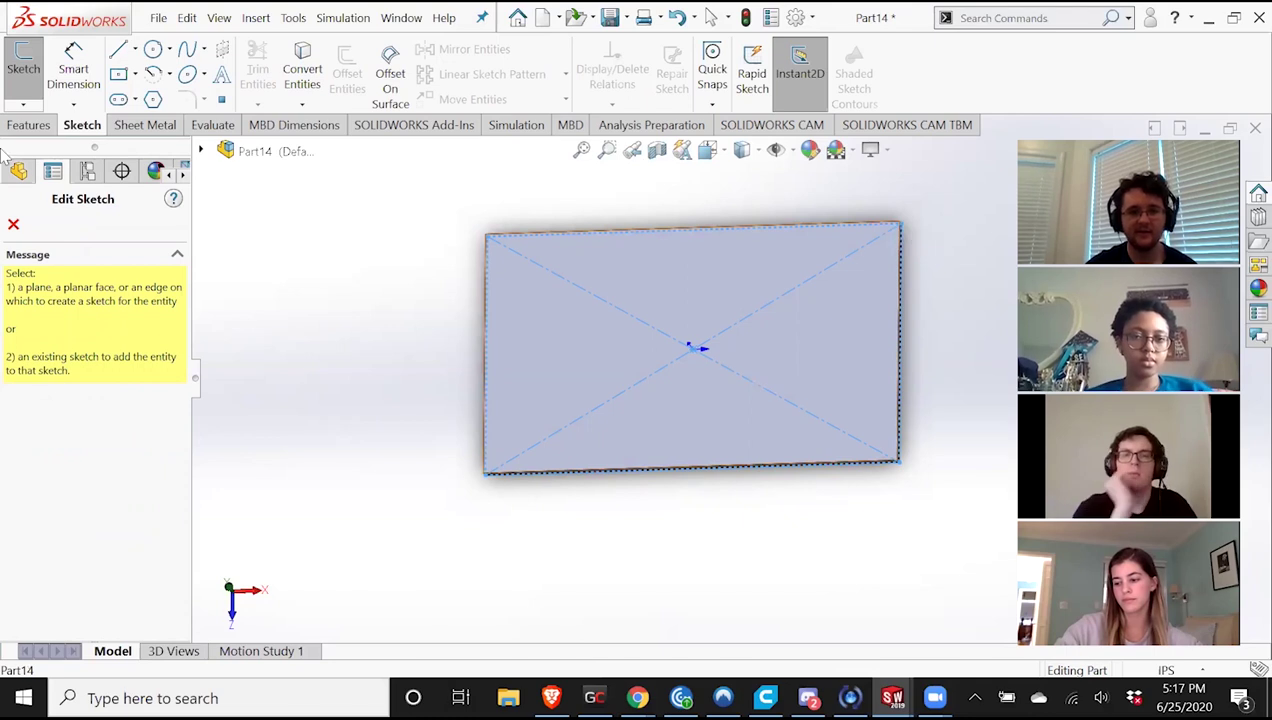
click(700, 406)
click(119, 78)
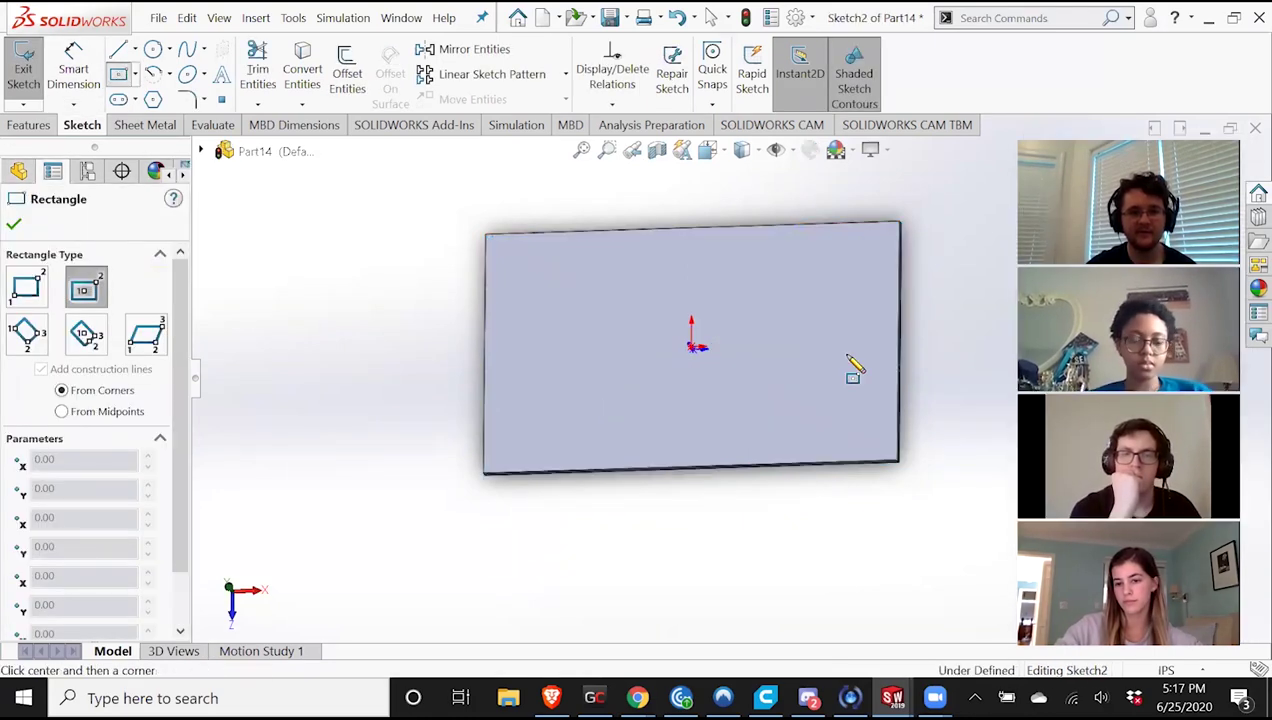
click(697, 347)
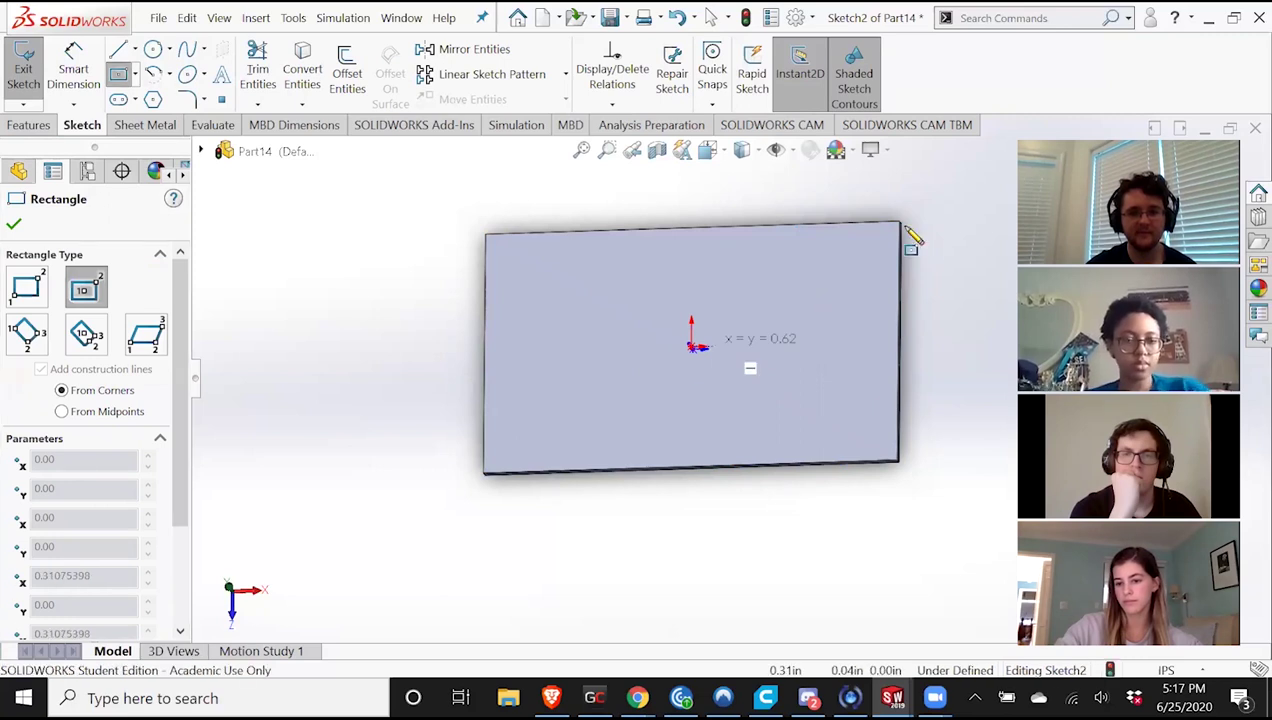
click(899, 223)
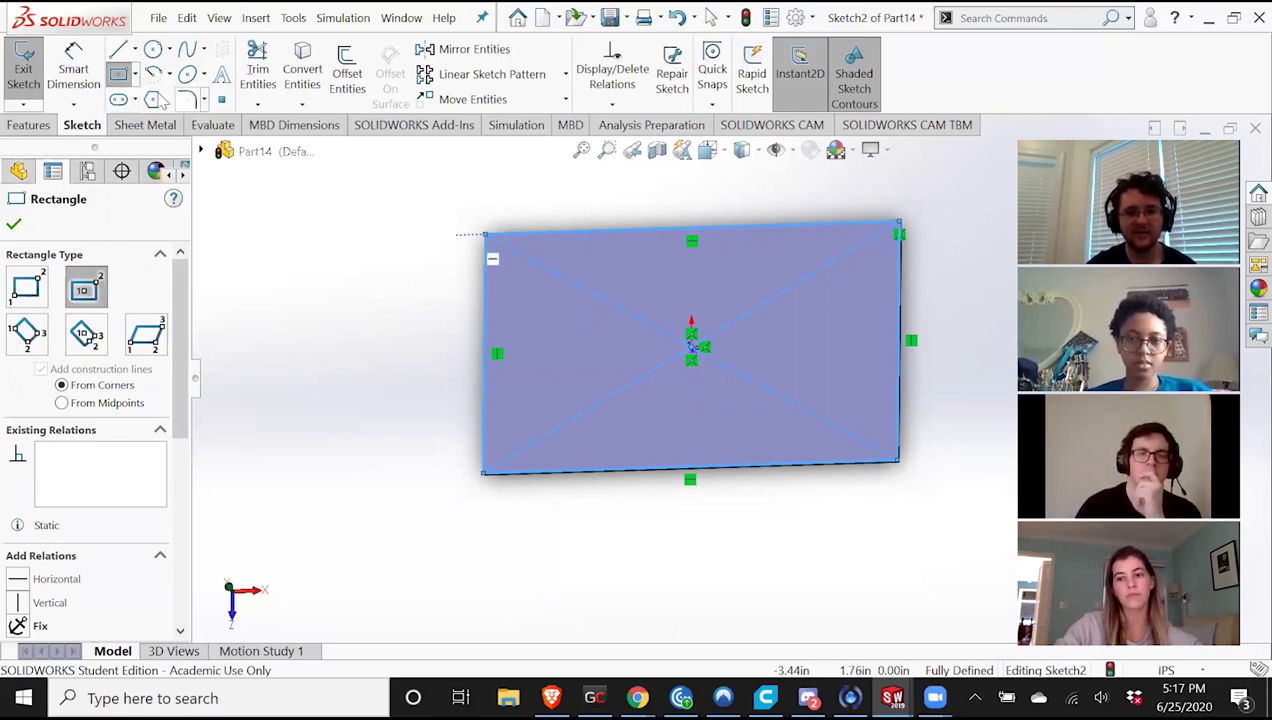
Try a second center rectangle on the origin, slightly smaller than the plate outline, and undo it.
click(691, 347)
click(880, 244)
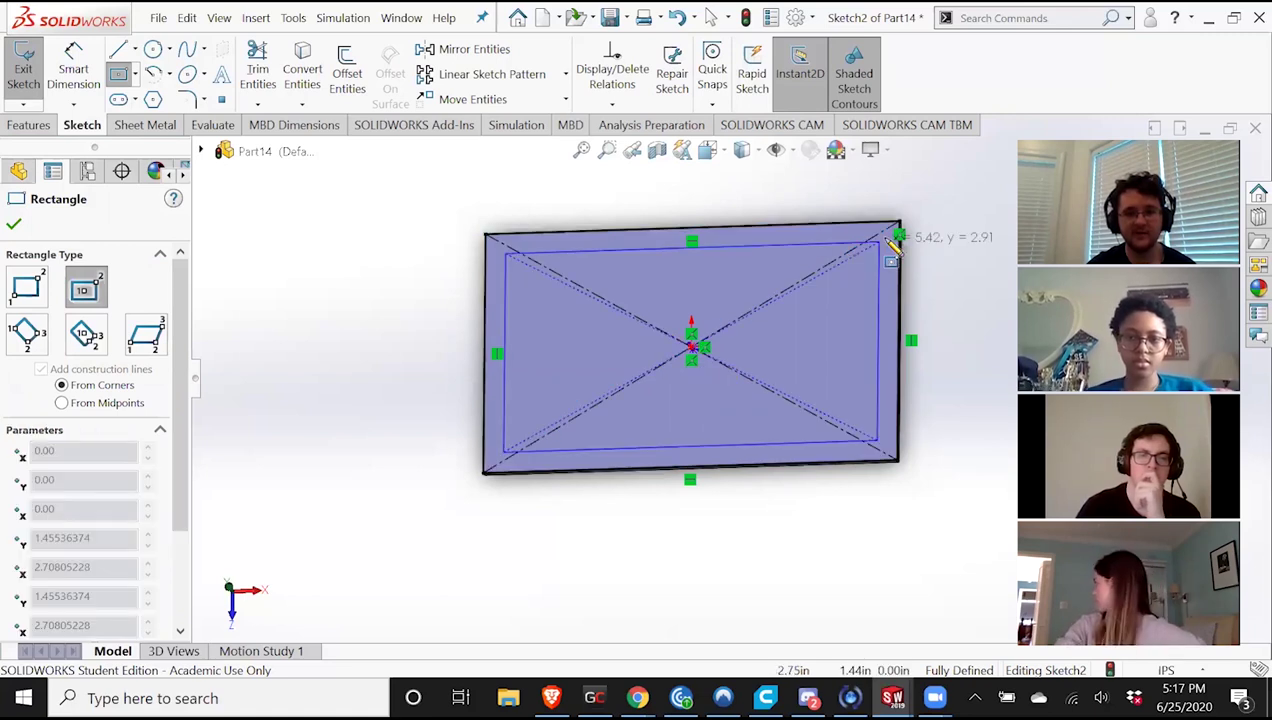
click(893, 246)
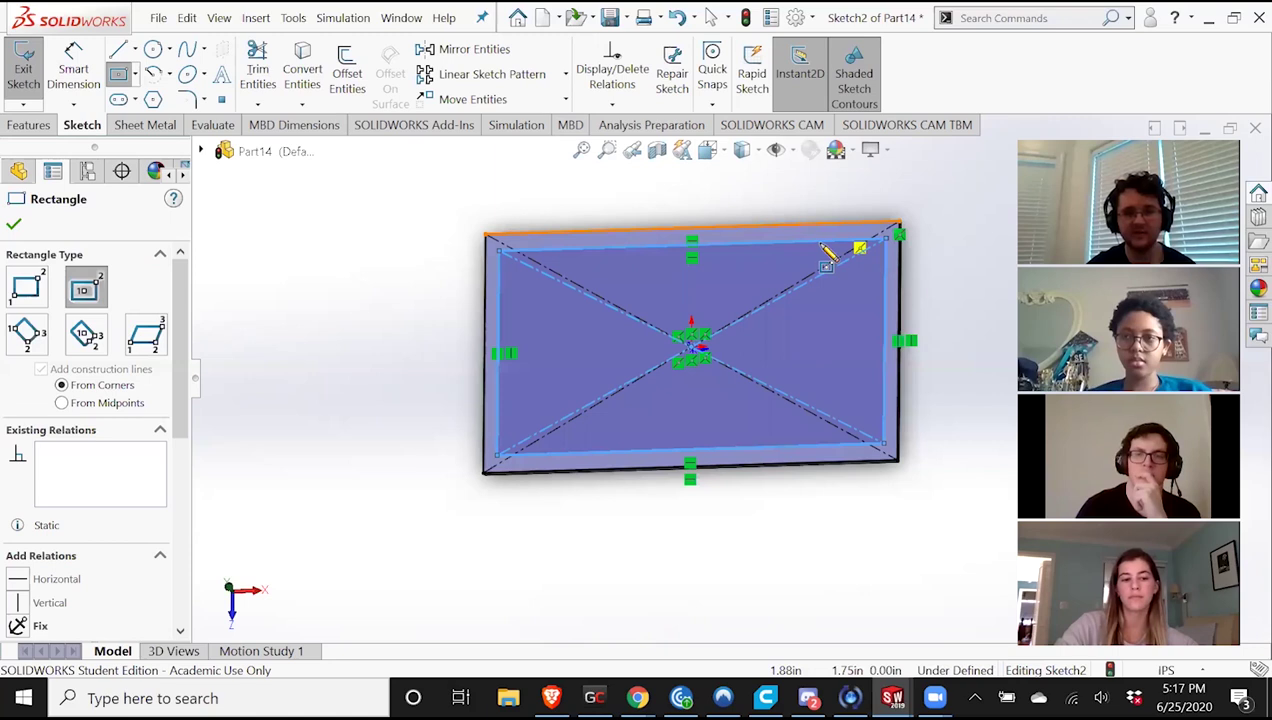
click(677, 18)
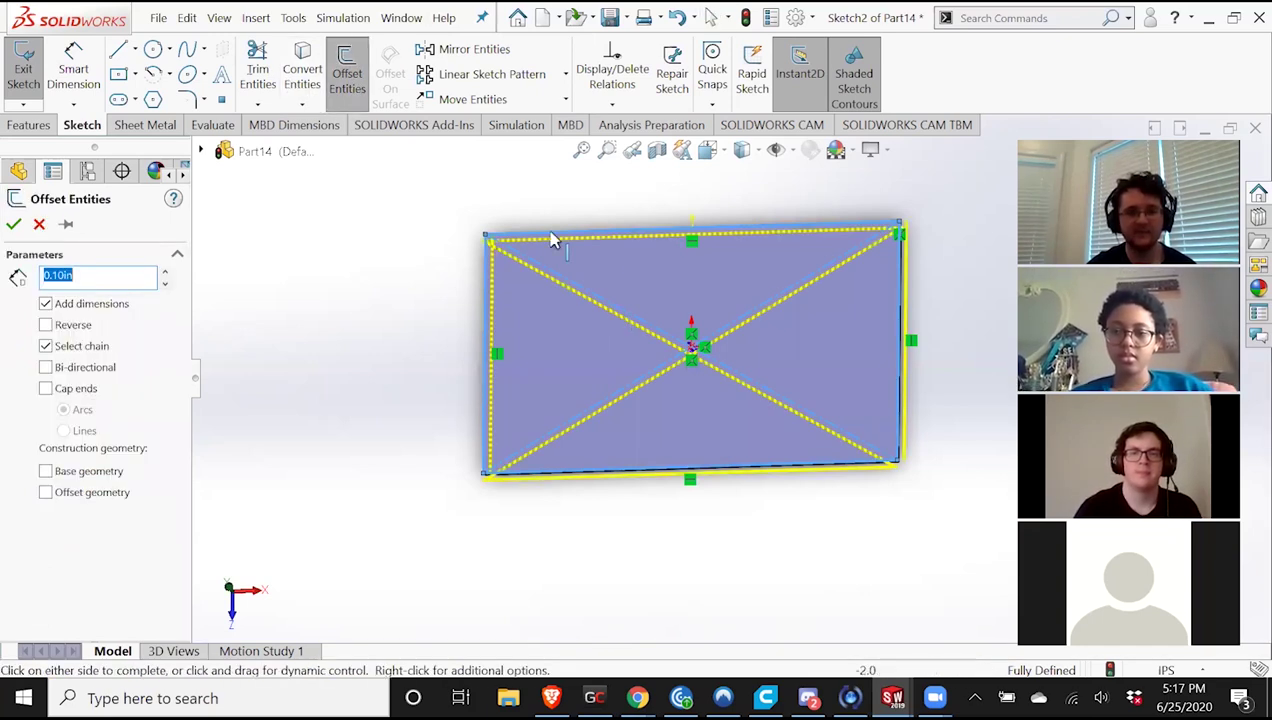
Try to offset the rectangle by 0.10 in with only one diagonal excluded, and undo the offset.
scroll(510, 290, down, 2)
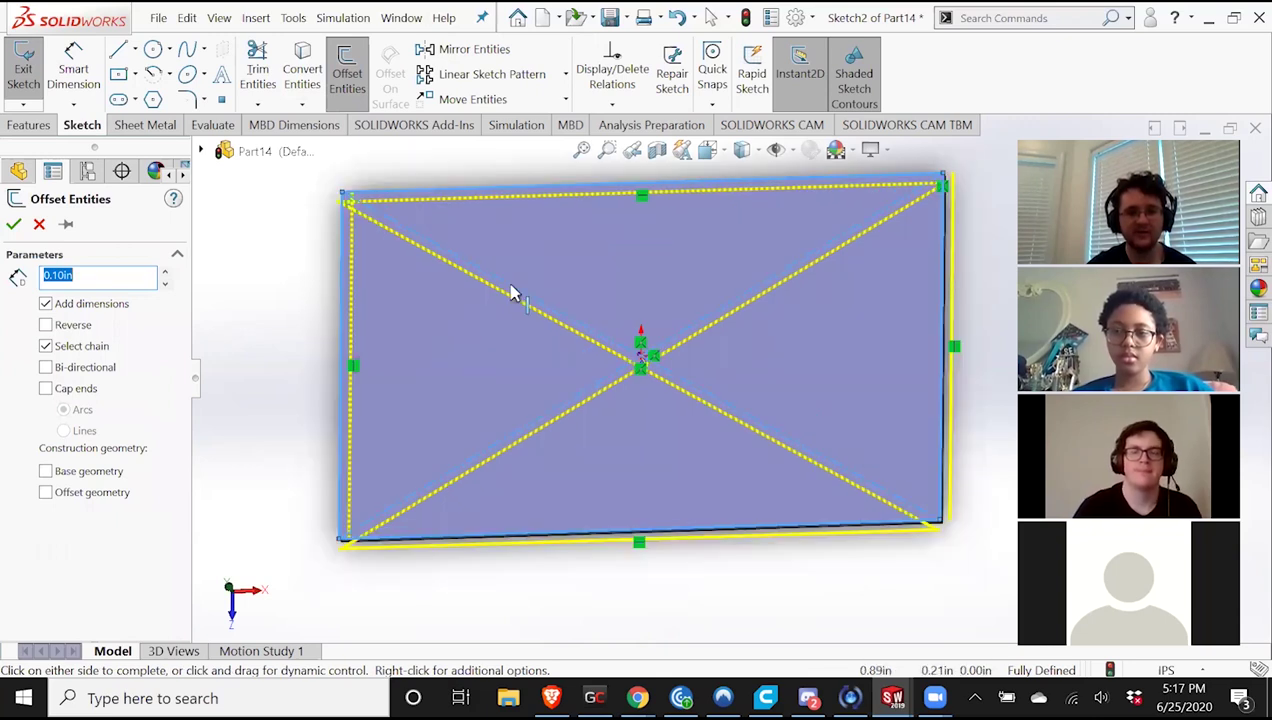
click(498, 277)
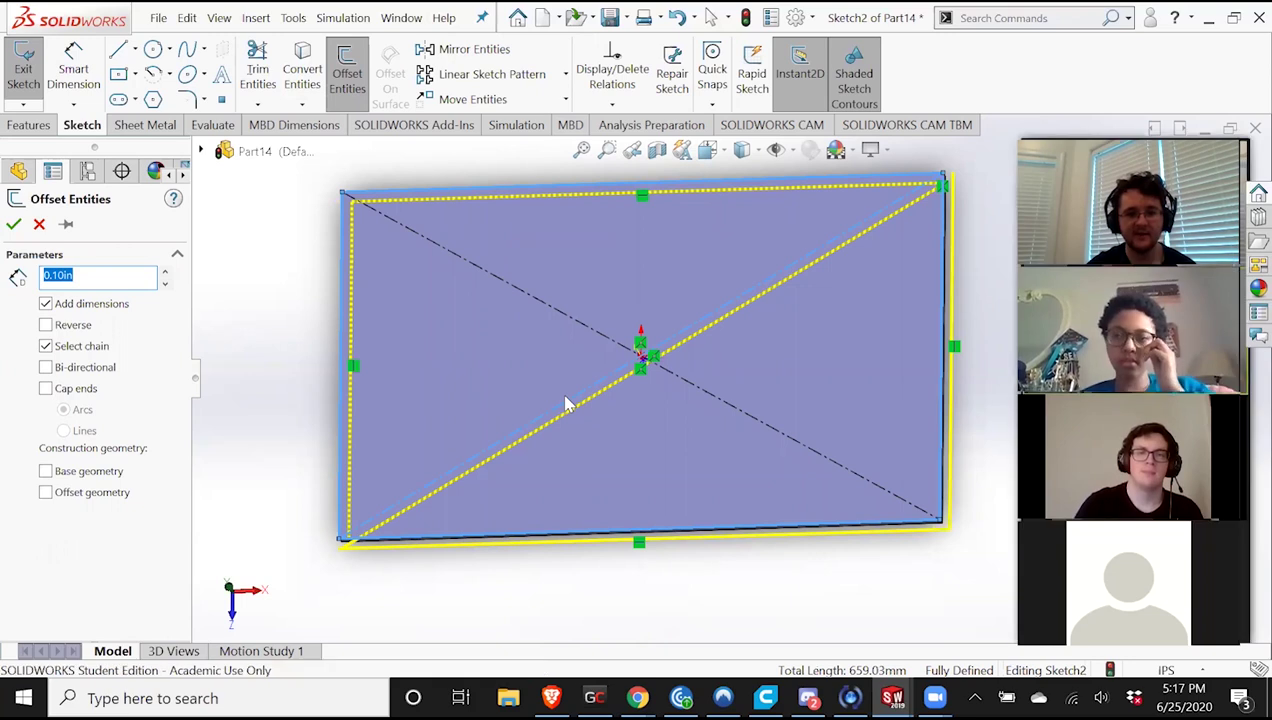
click(553, 450)
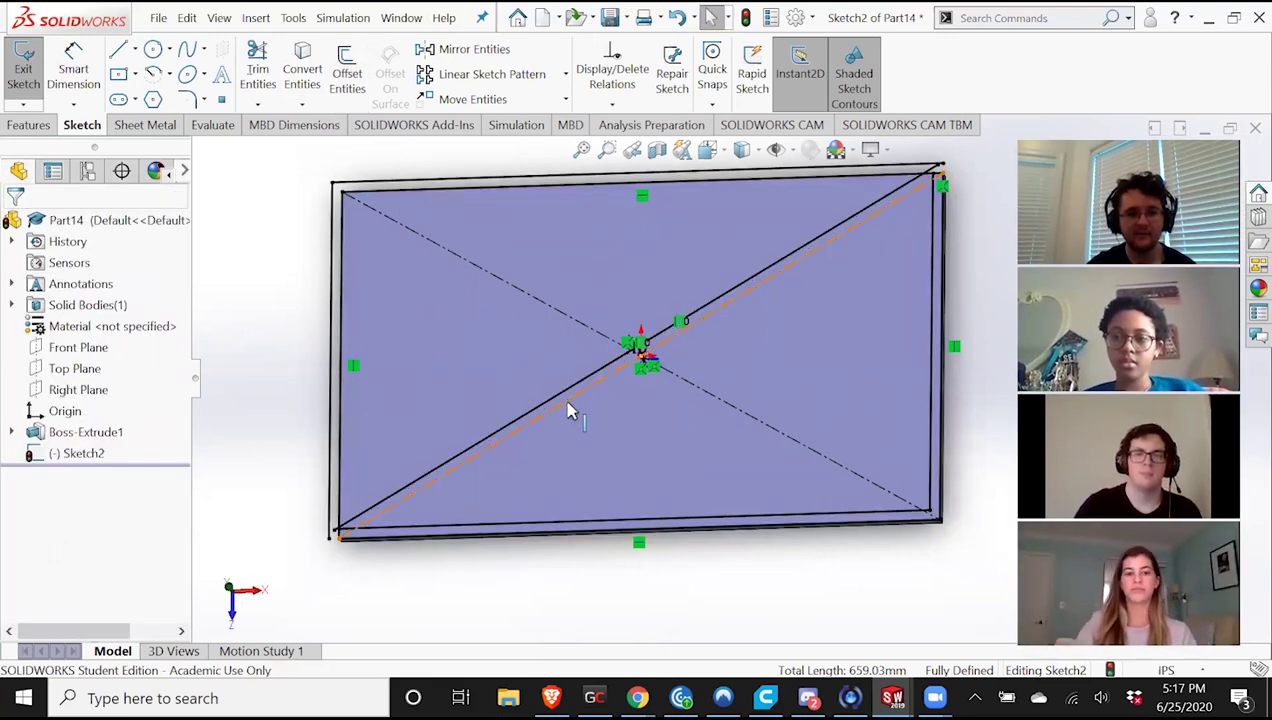
click(684, 20)
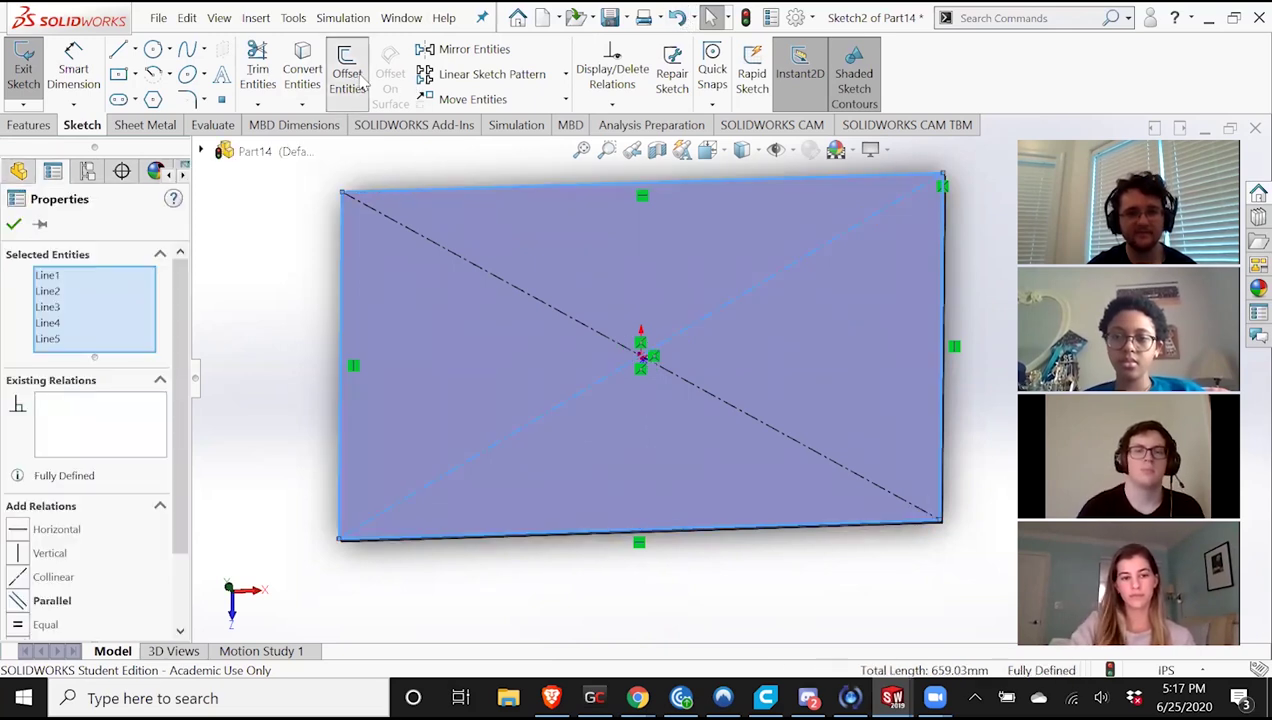
Offset only the rectangle's four outer edges inward by 0.10 in, leaving out both diagonals.
key(Return)
click(610, 385)
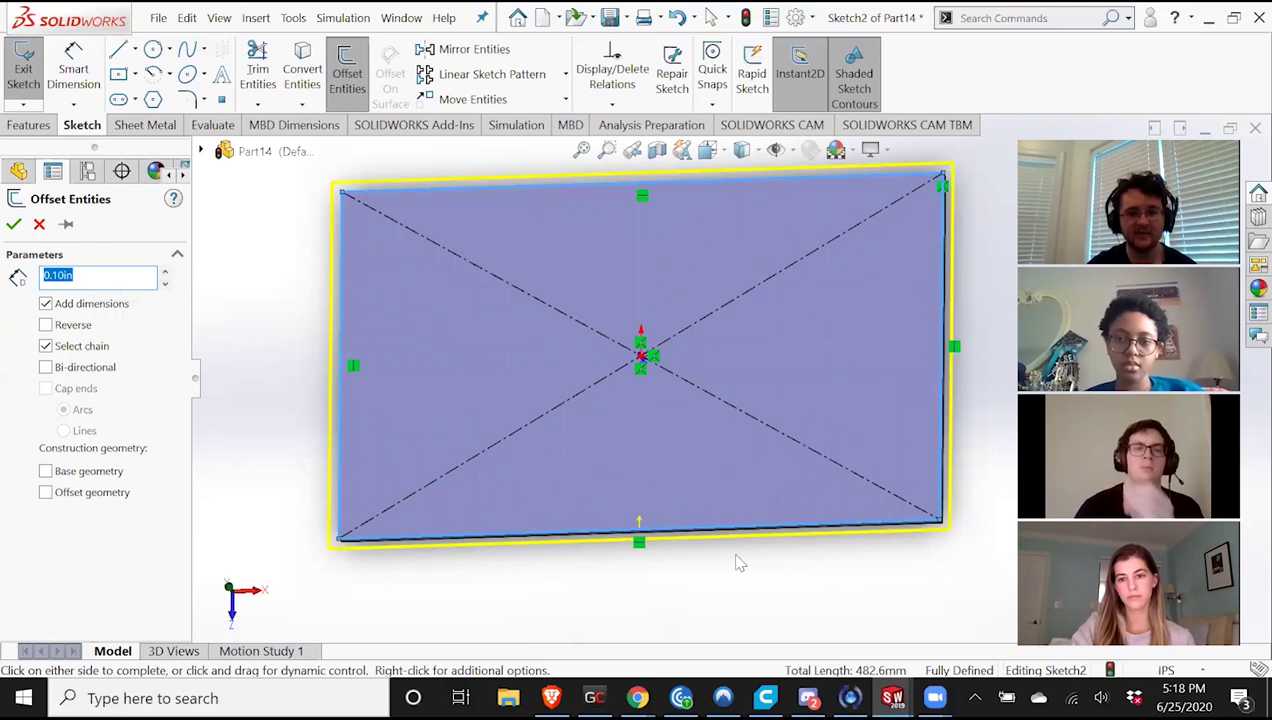
middle_drag(724, 532, 612, 495)
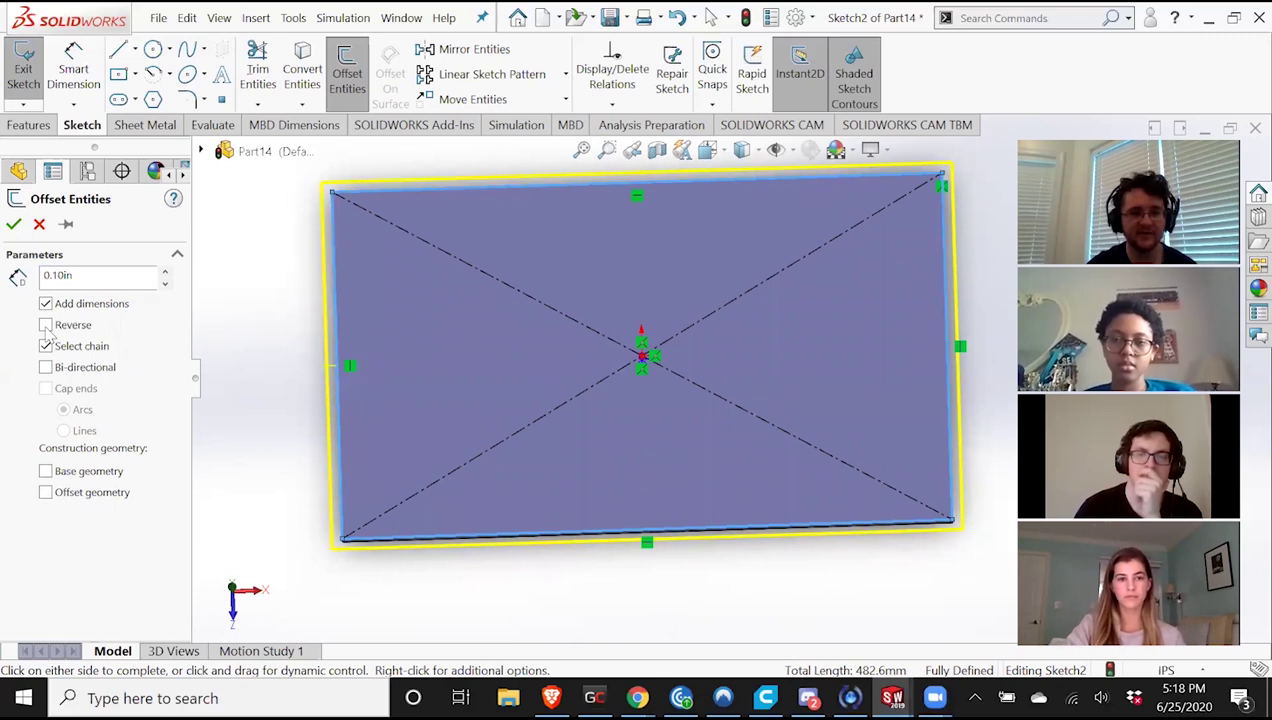
click(390, 224)
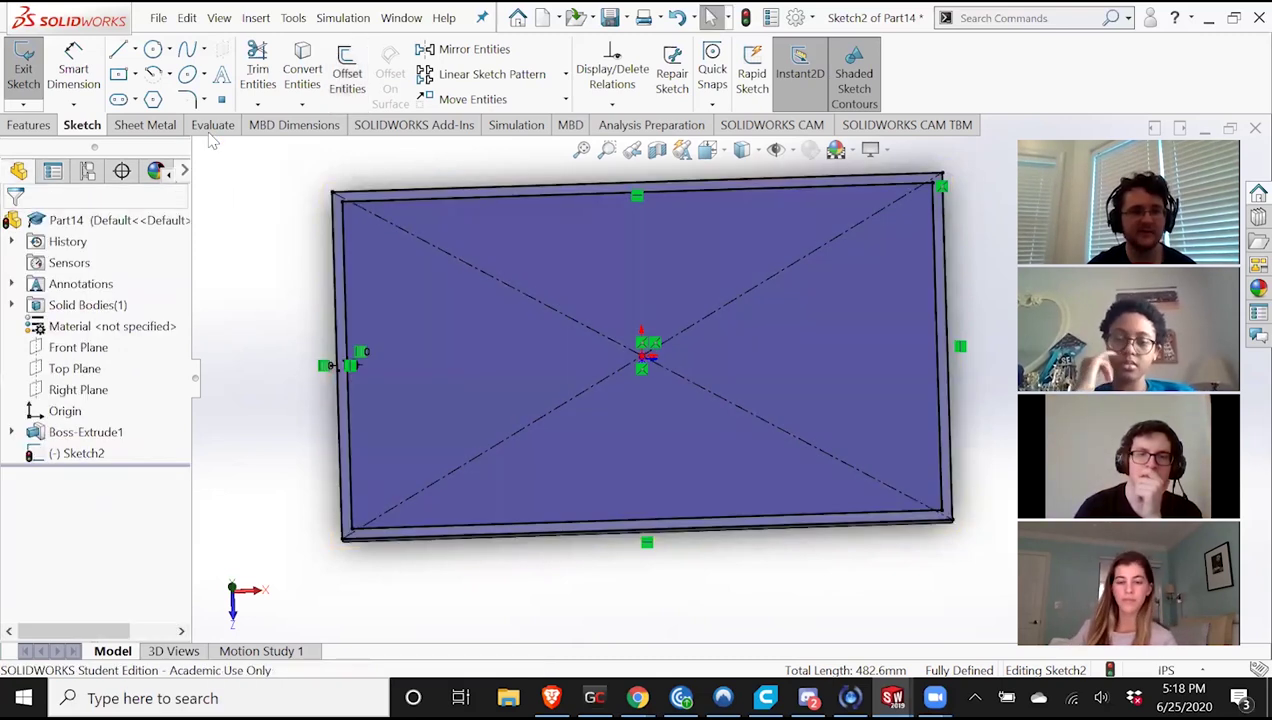
Extrude the border between the two rectangles as a blind boss with a depth of 1 in.
click(28, 125)
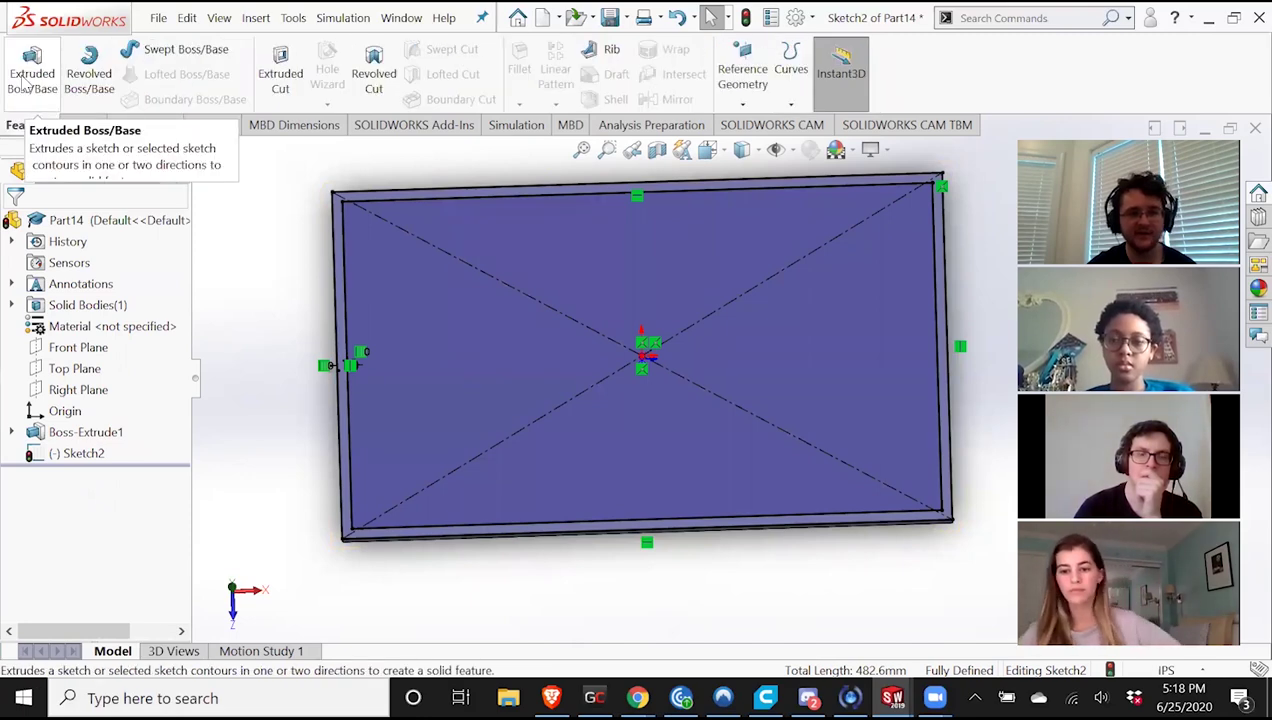
click(24, 78)
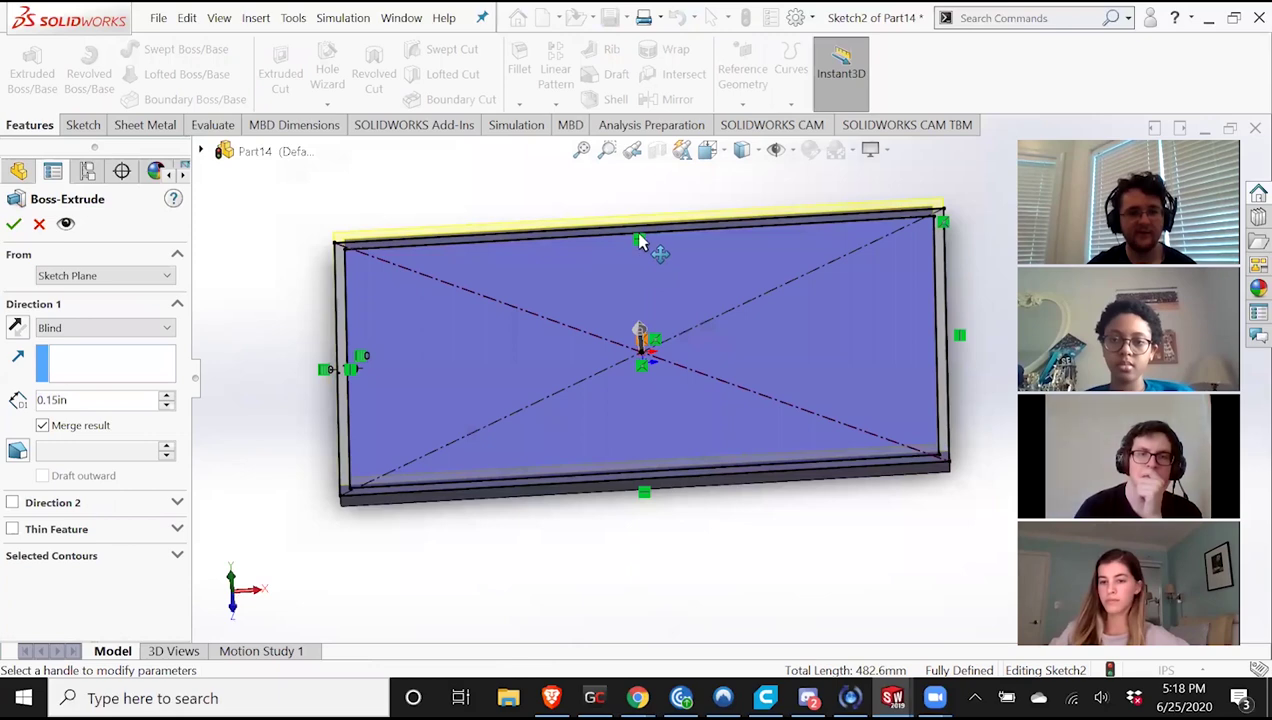
click(640, 242)
click(127, 408)
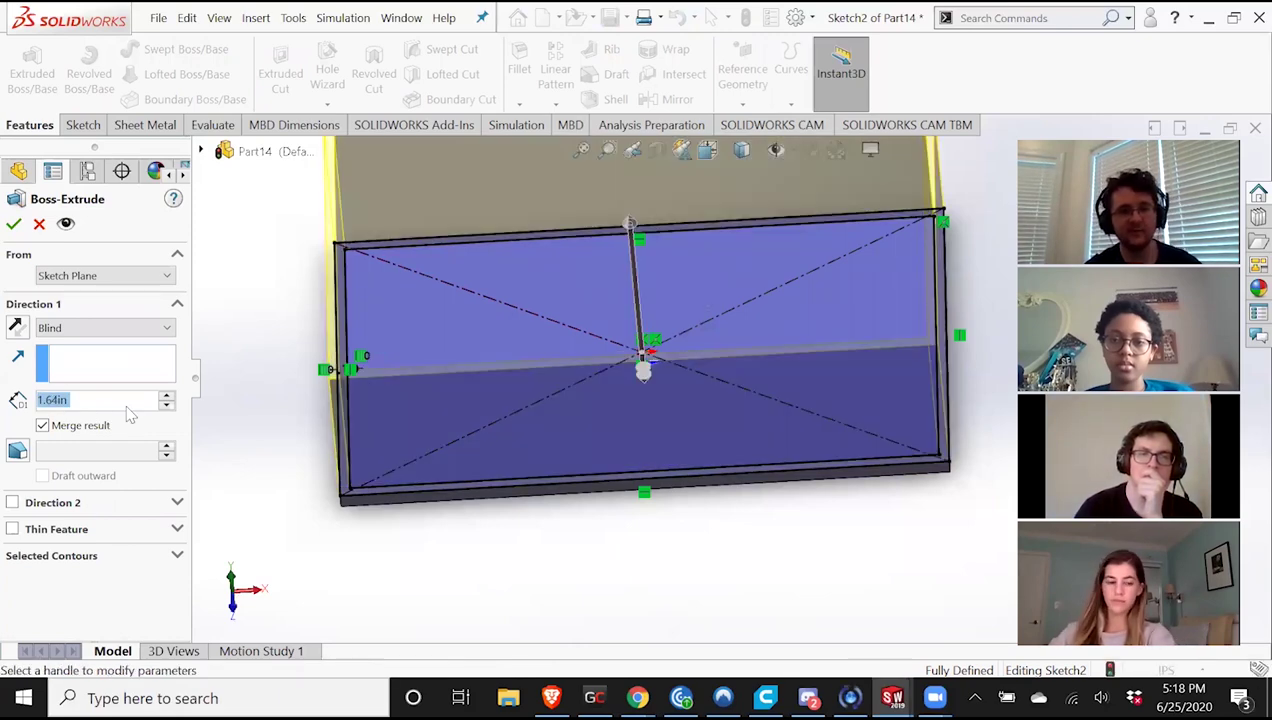
text(1)
key(Return)
click(14, 225)
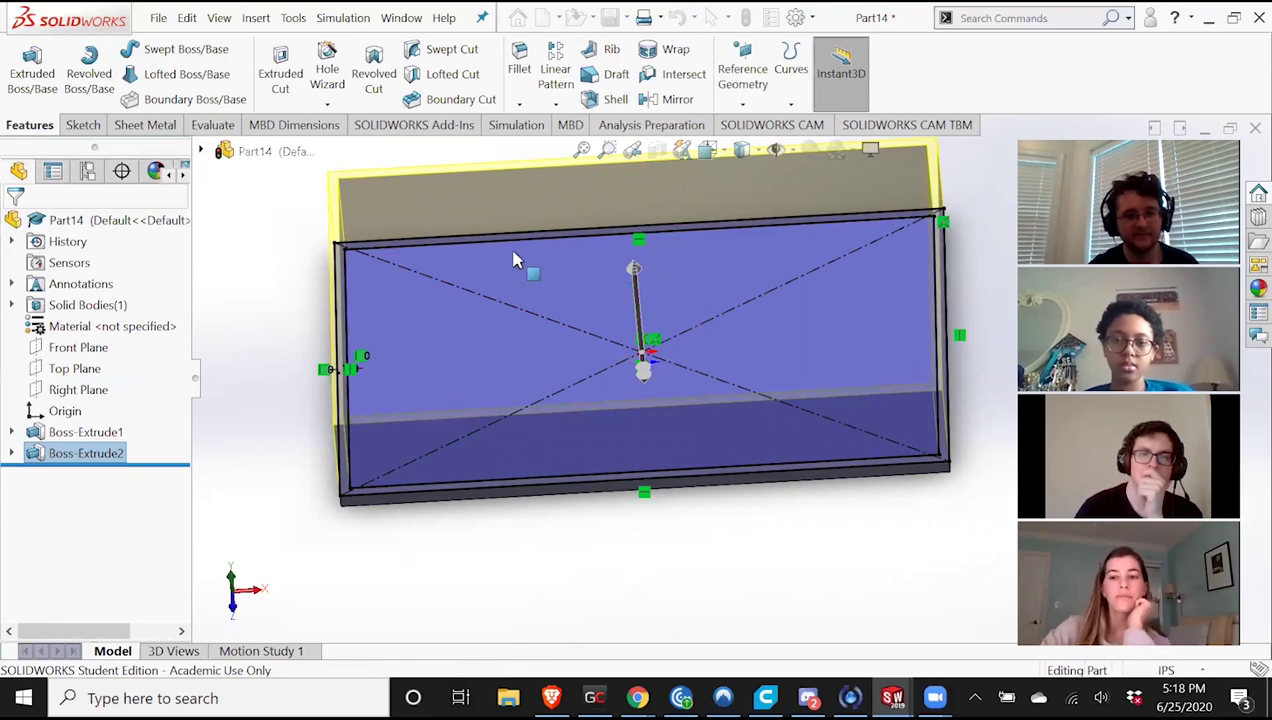
middle_drag(711, 262, 695, 300)
scroll(703, 322, up, 3)
scroll(695, 300, down, 2)
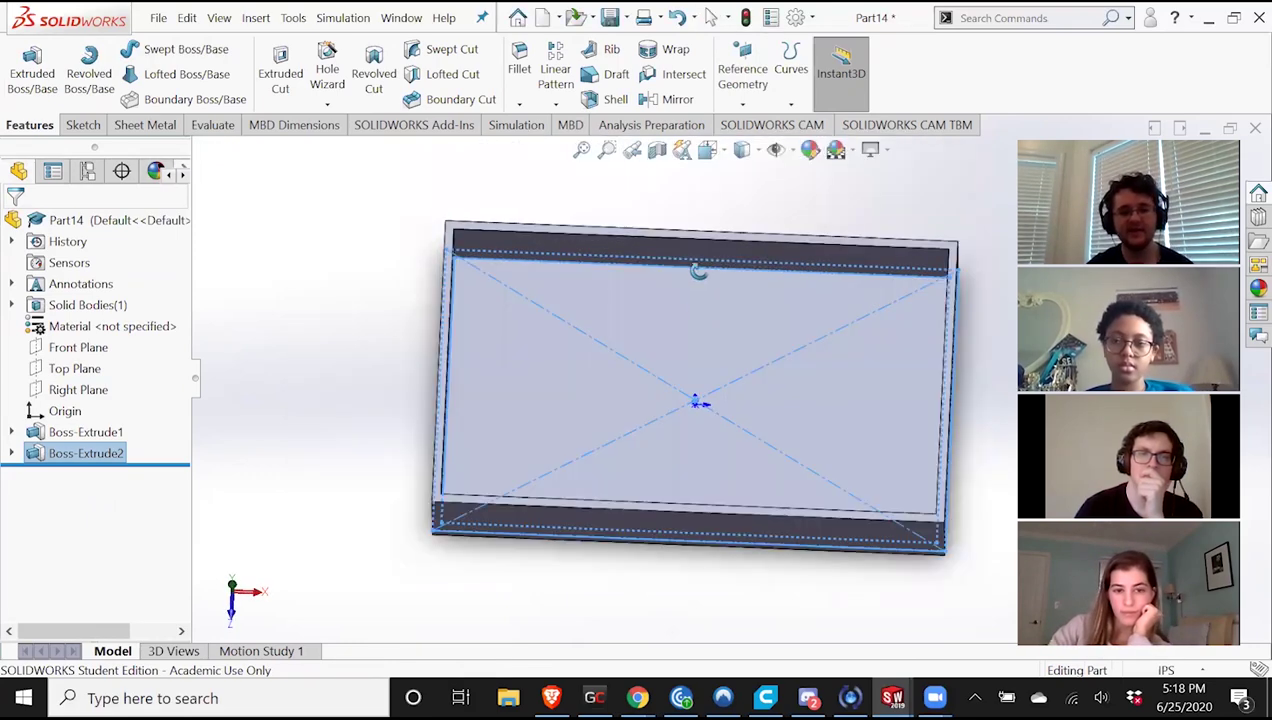
middle_drag(716, 293, 701, 344)
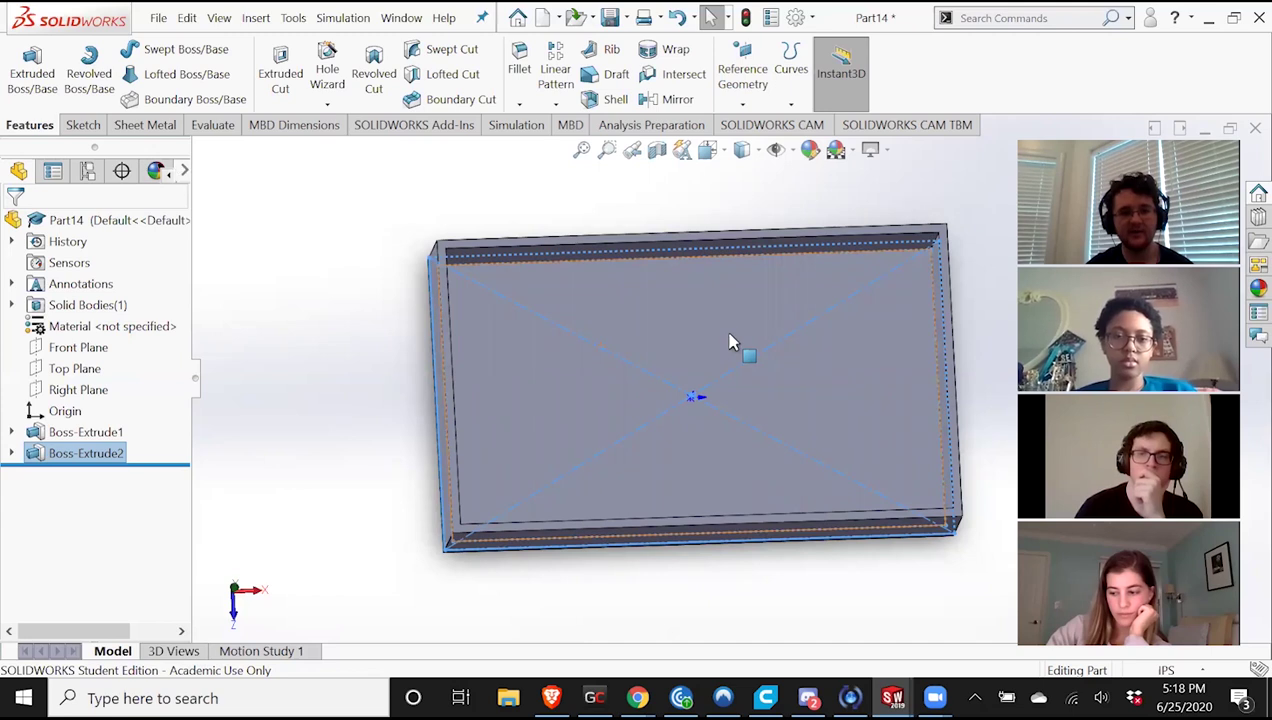
middle_drag(538, 284, 539, 281)
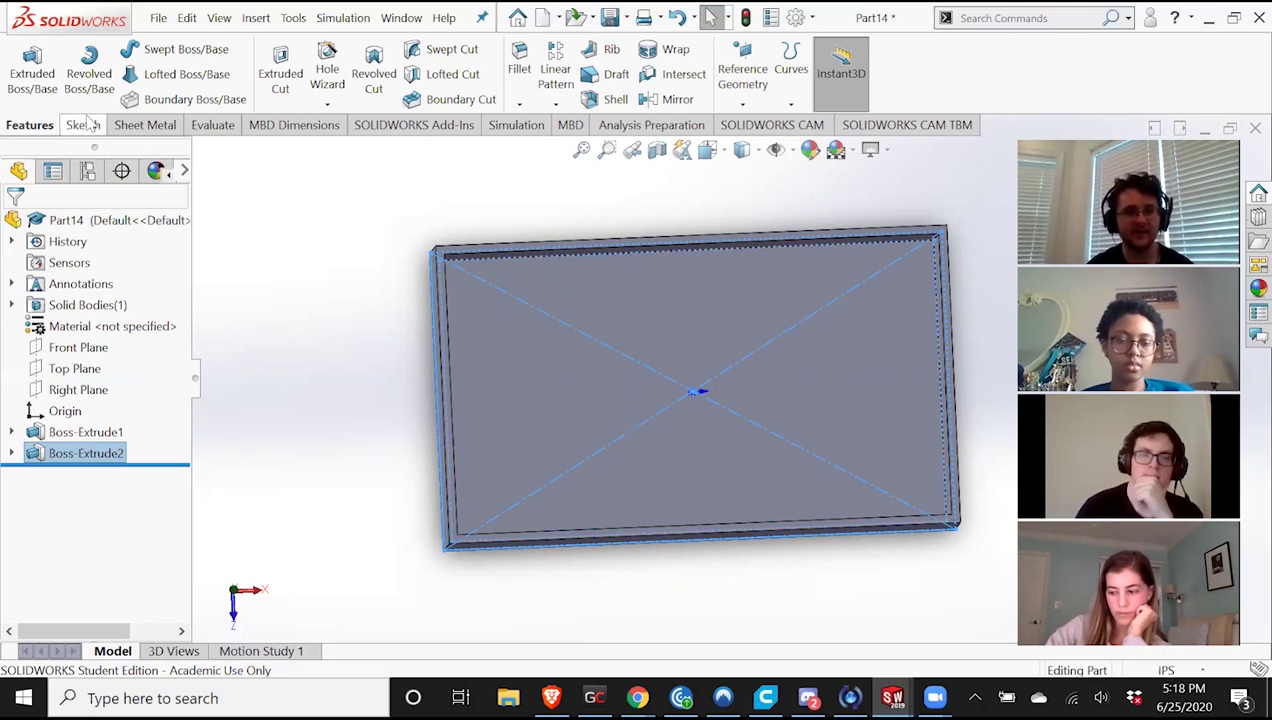
Create a new part from the CAD_INCH_PART template and start a sketch on the Top Plane.
click(544, 22)
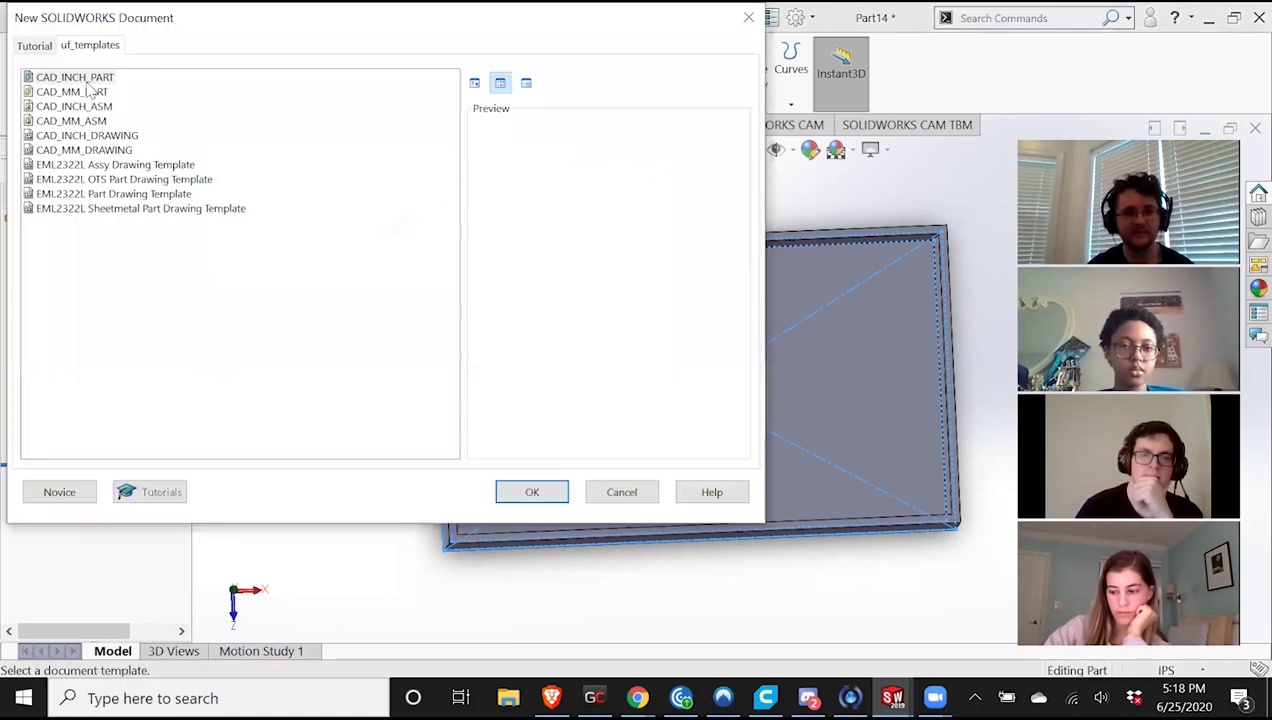
click(88, 80)
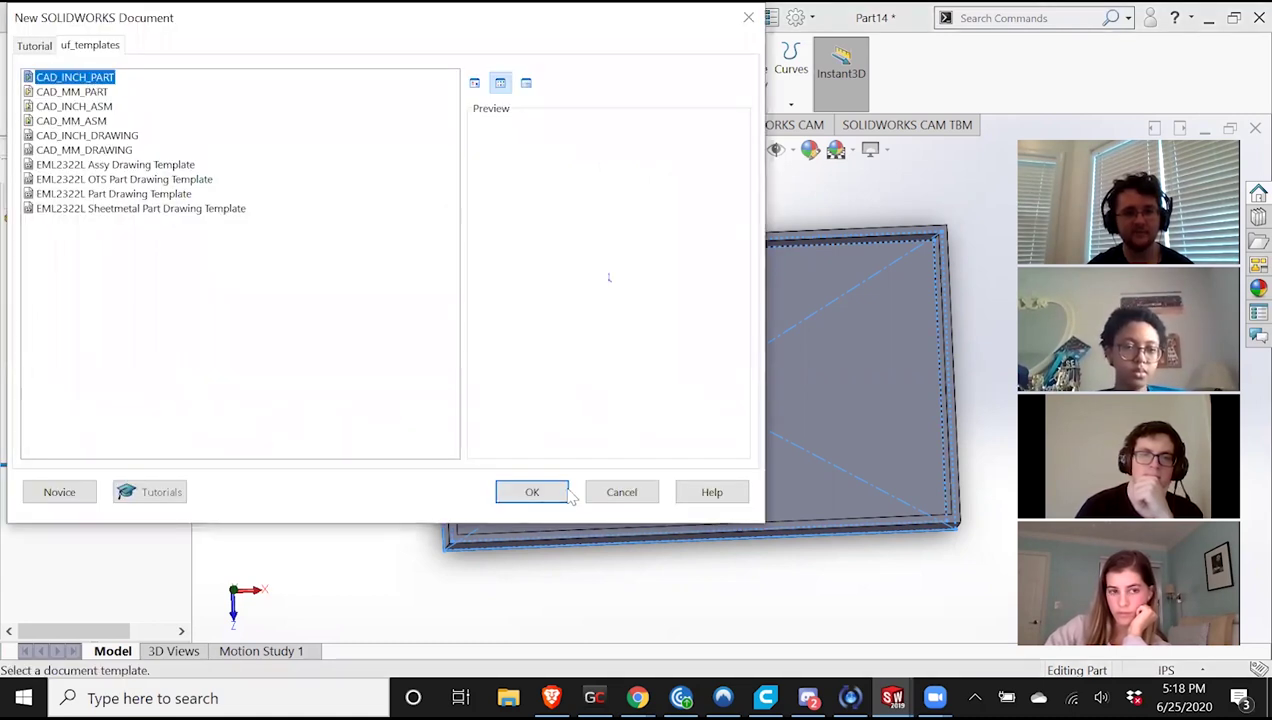
click(539, 491)
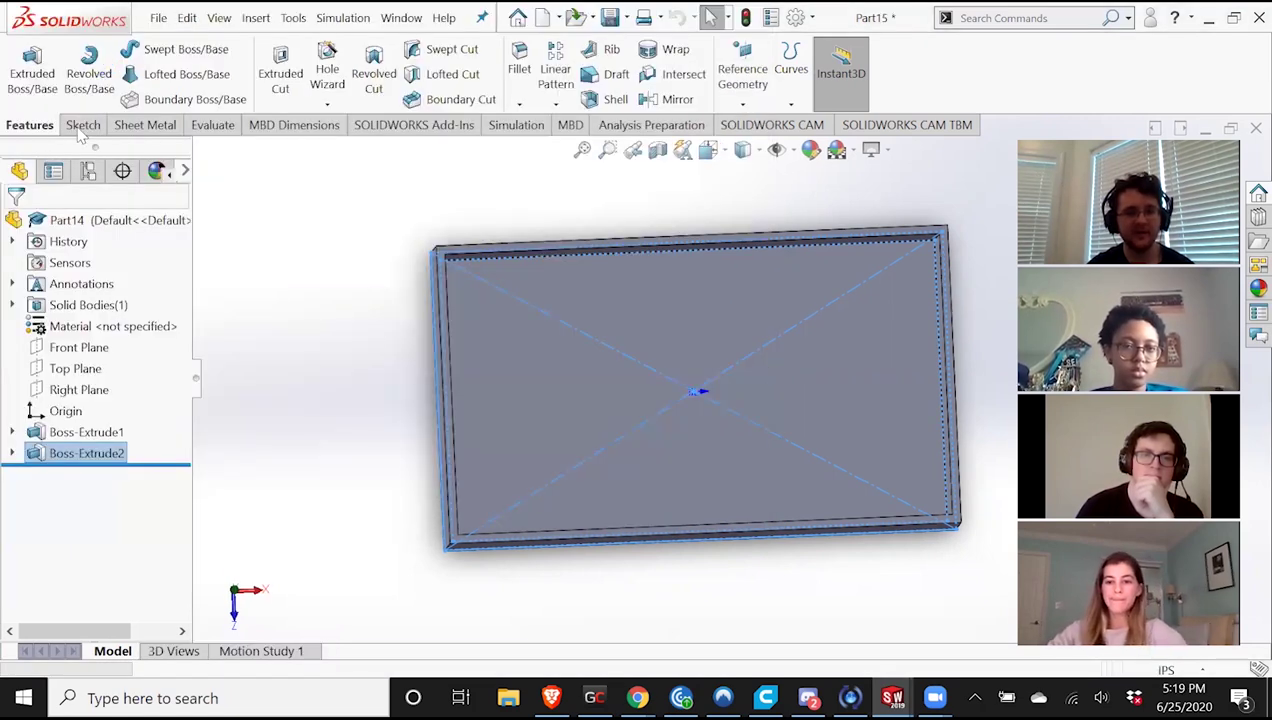
click(33, 68)
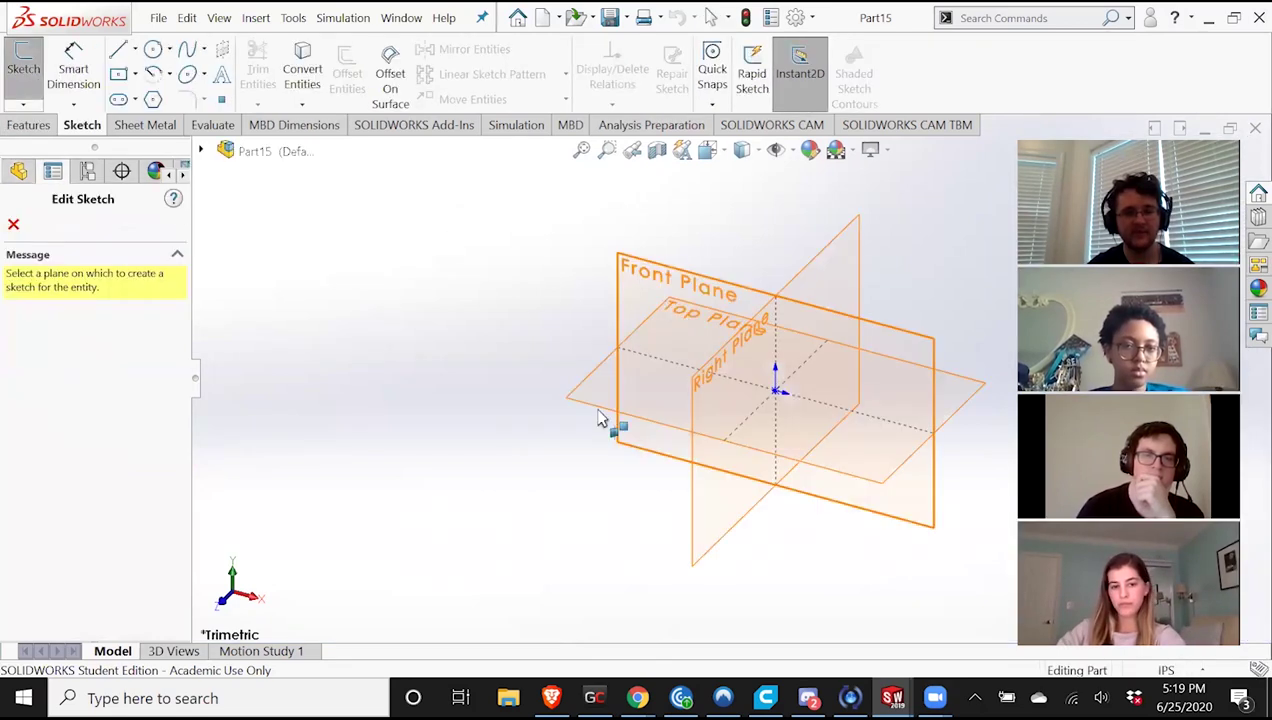
click(605, 398)
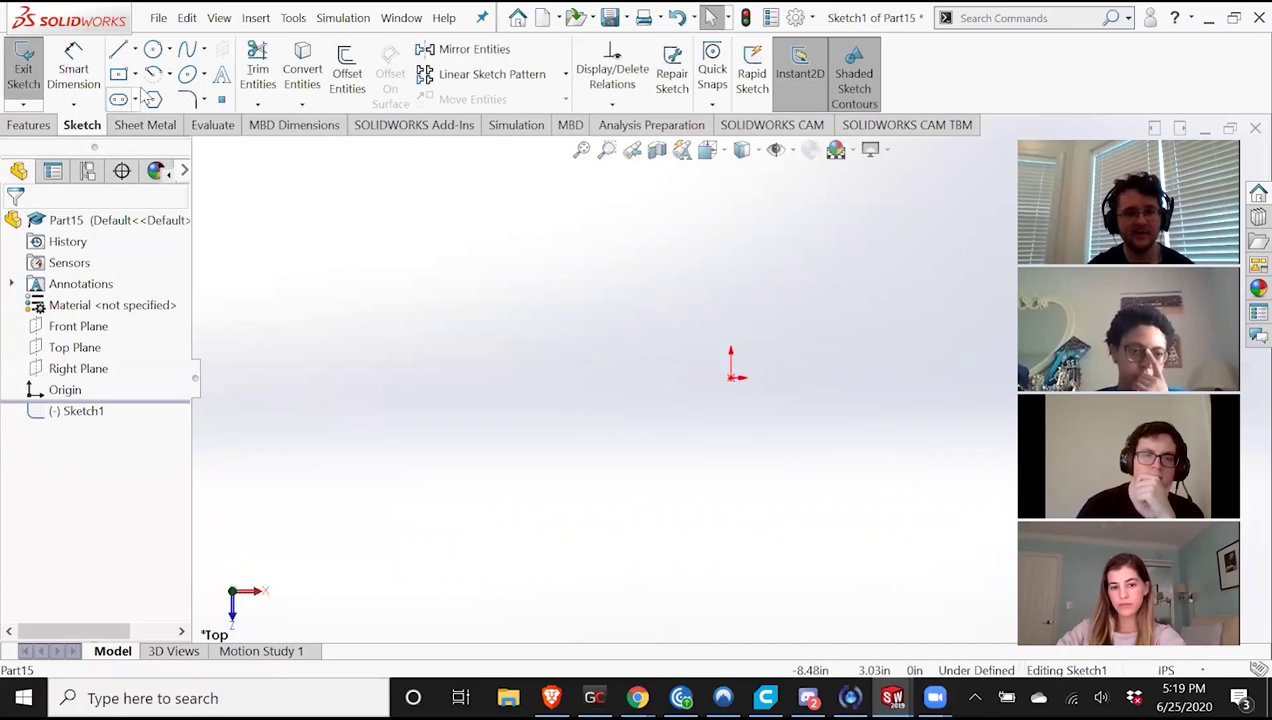
Sketch a closed U-shaped profile starting at the origin with the Line tool, about 3 in wide and 2.8 in high.
key(l)
click(730, 378)
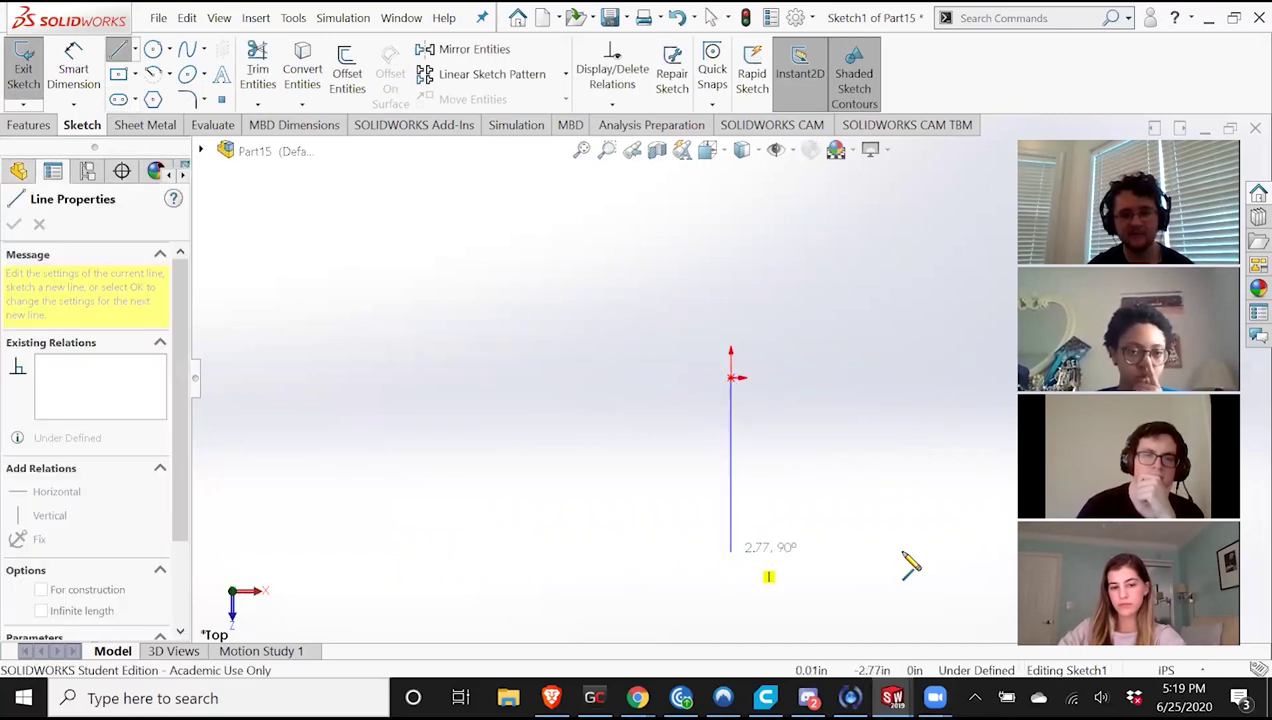
click(730, 551)
click(917, 552)
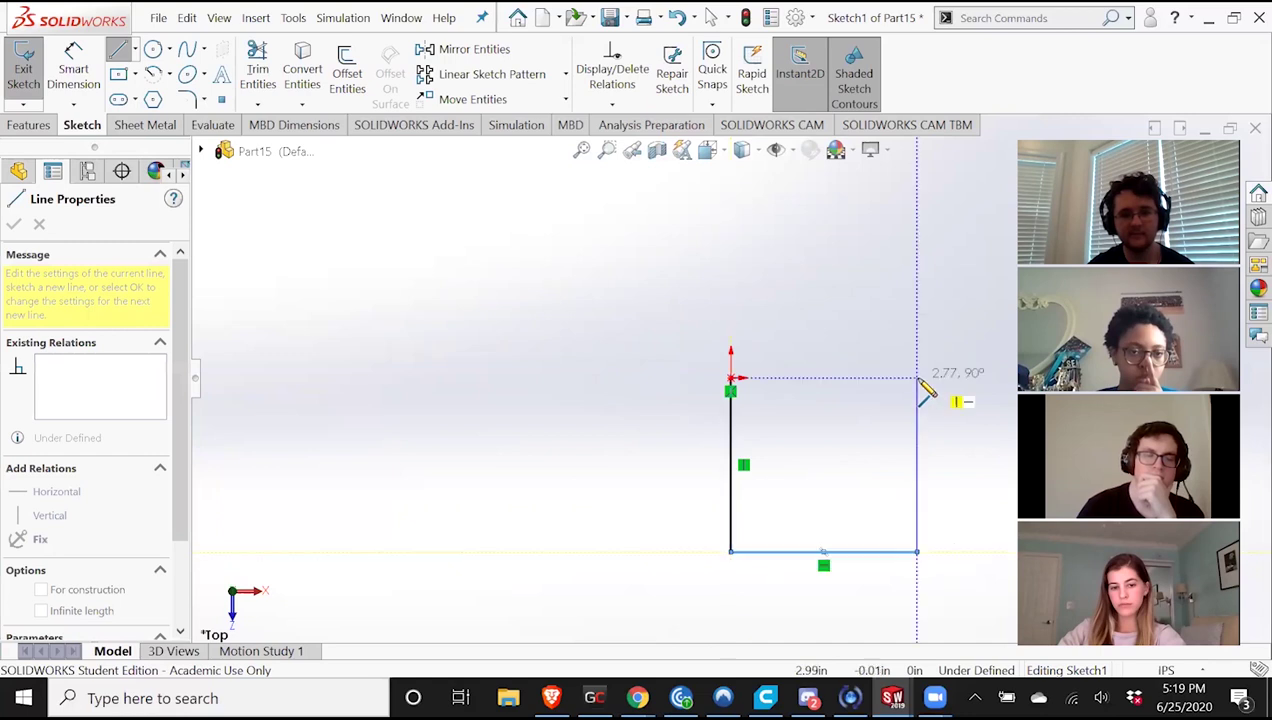
click(903, 381)
click(885, 378)
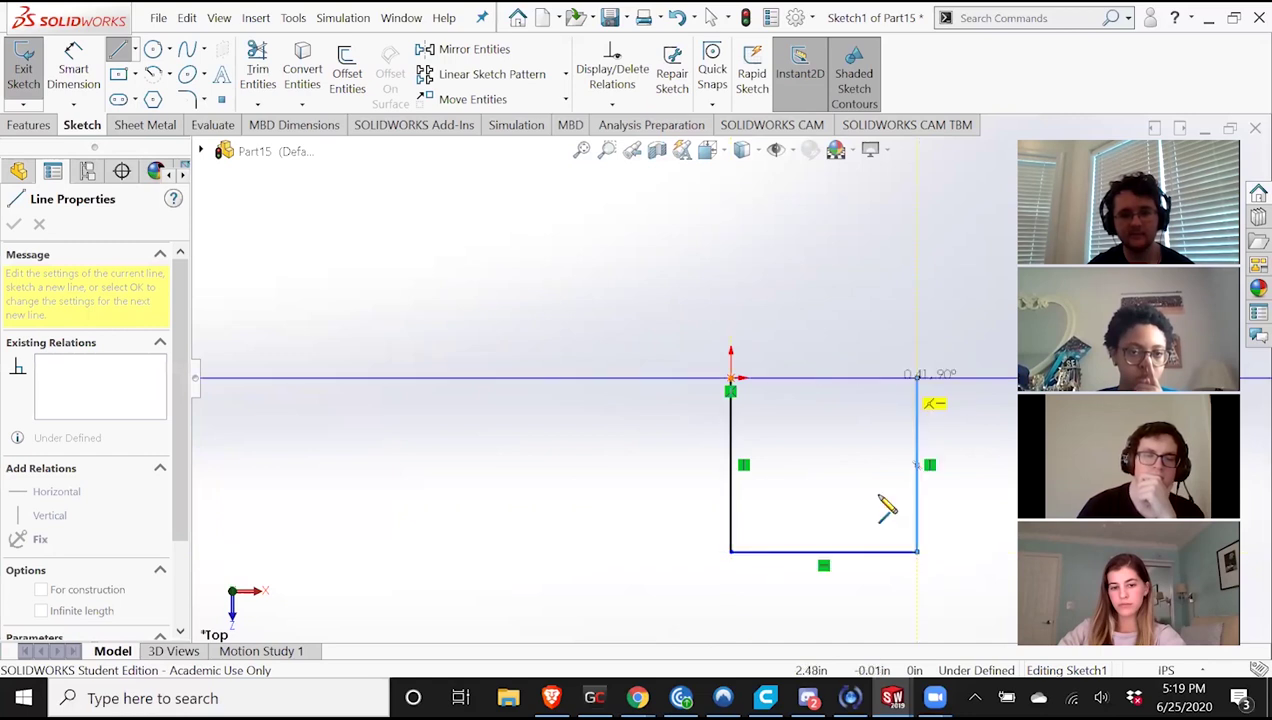
click(885, 526)
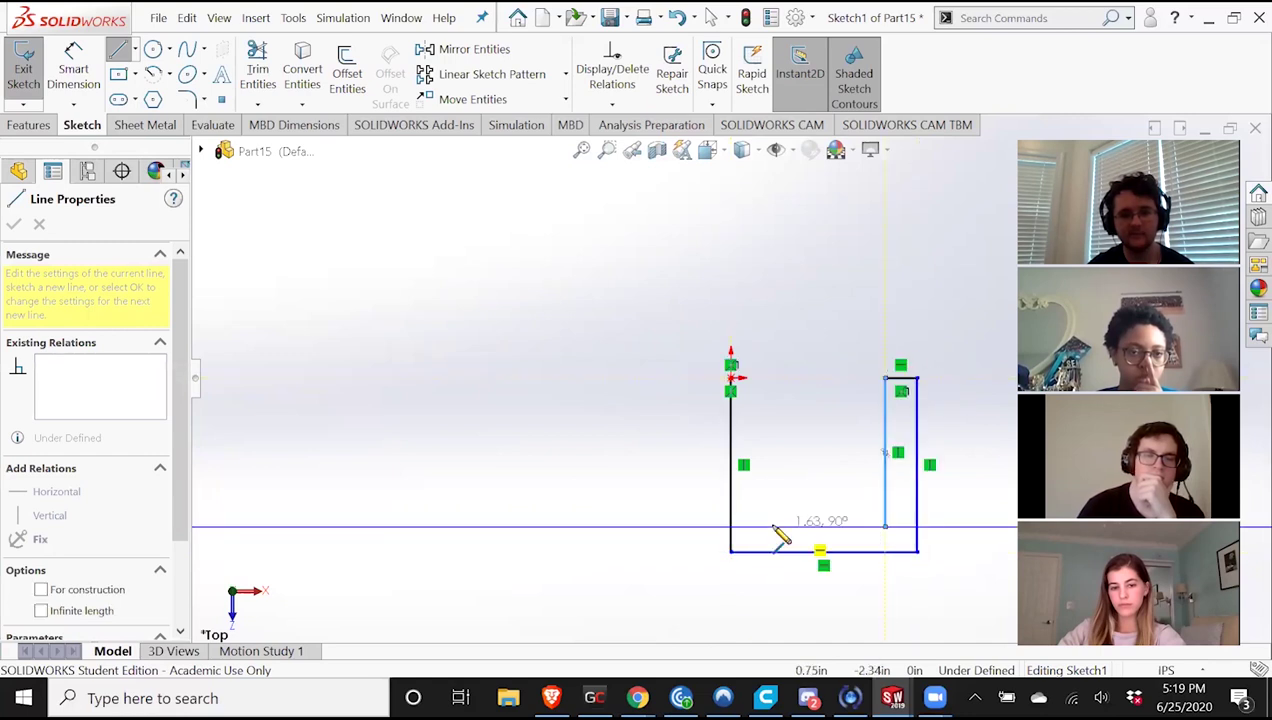
click(760, 526)
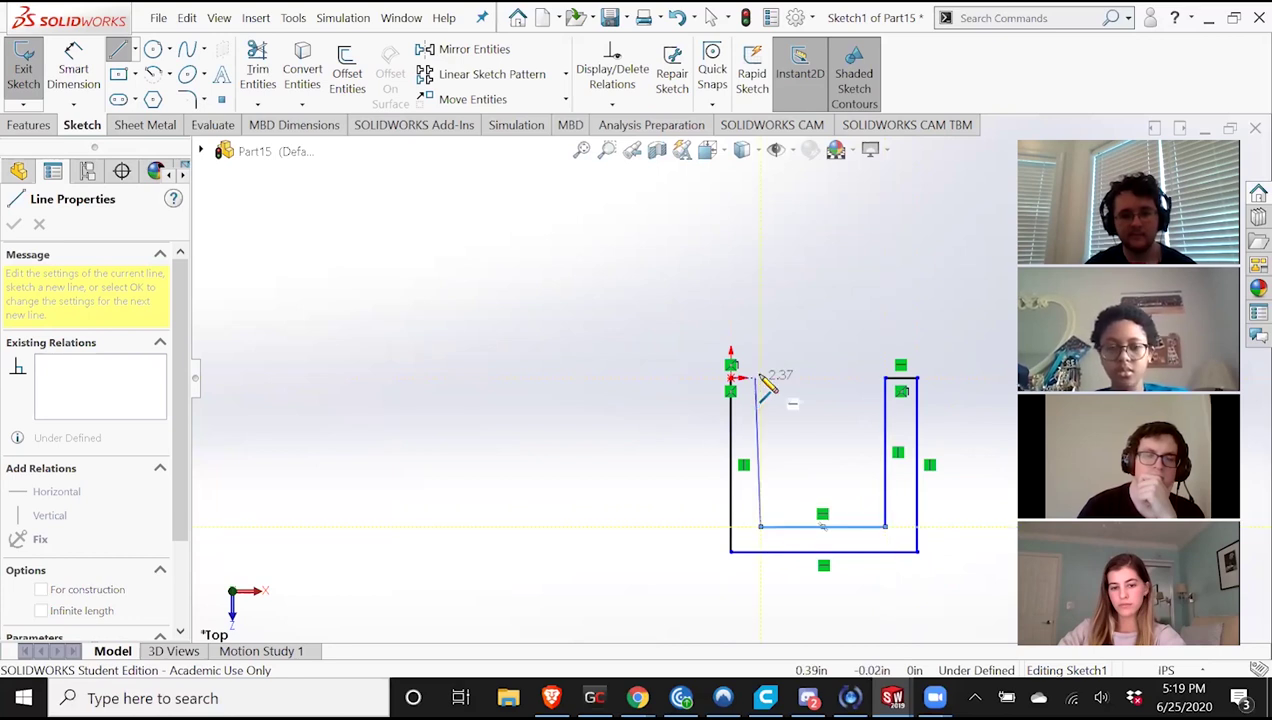
click(752, 381)
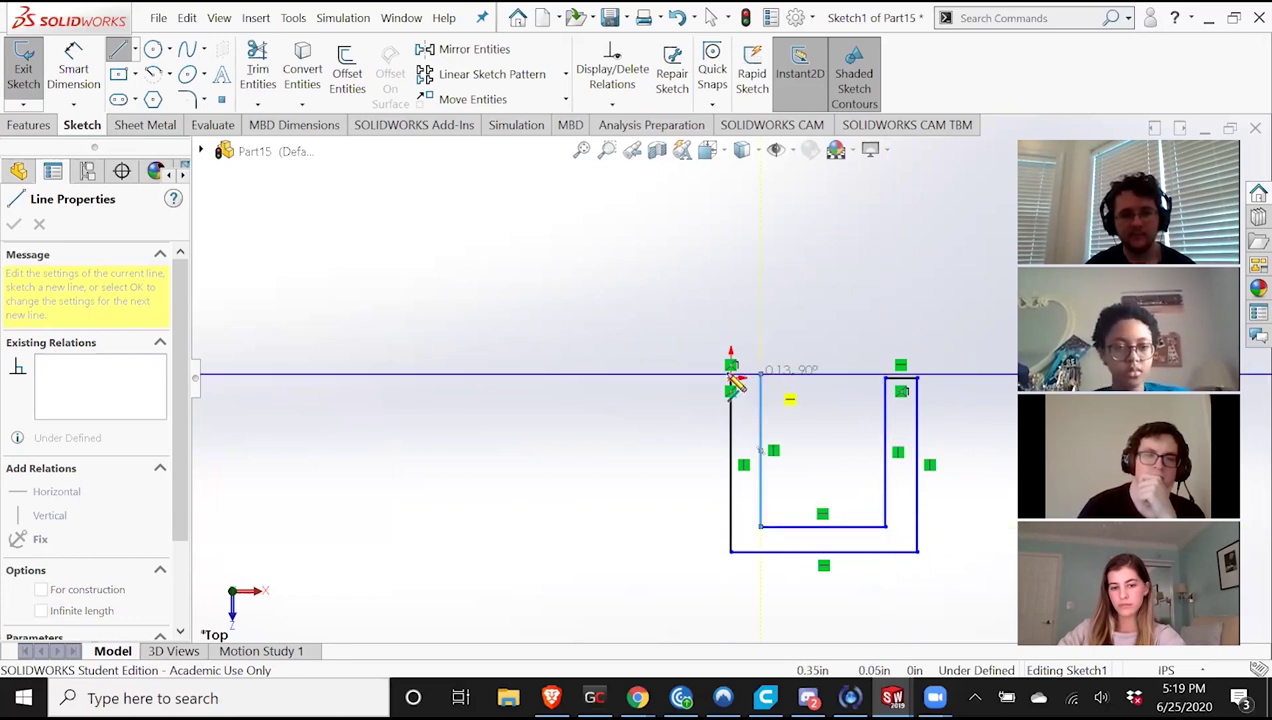
click(731, 377)
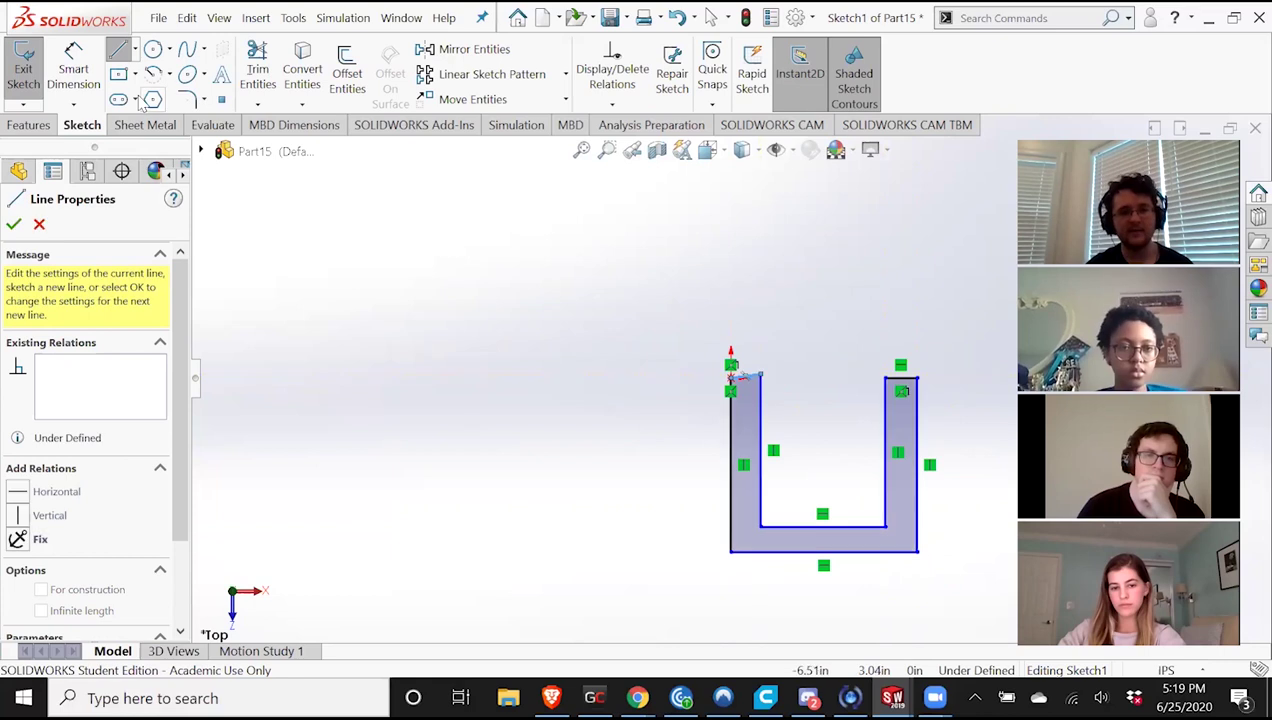
Add a Horizontal relation to the slanted line closing the U's arm at the origin, with the profile's lowest line also selected.
scroll(820, 437, down, 2)
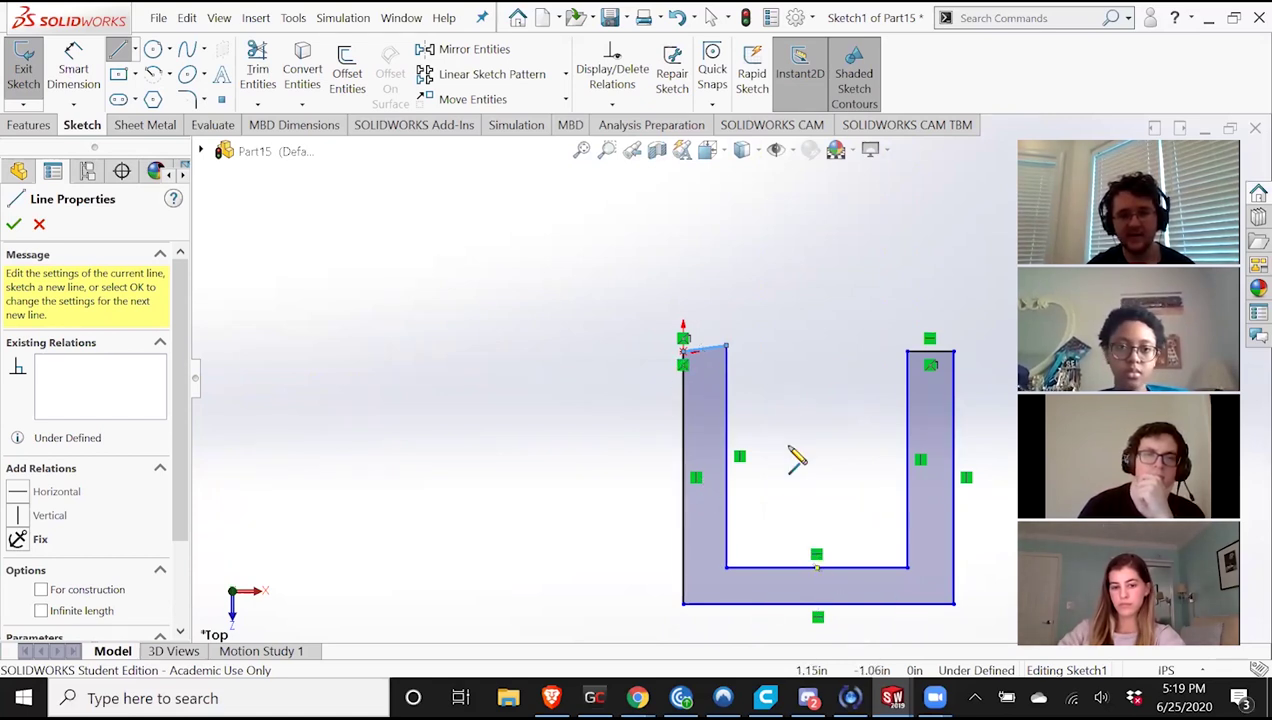
scroll(741, 397, up, 3)
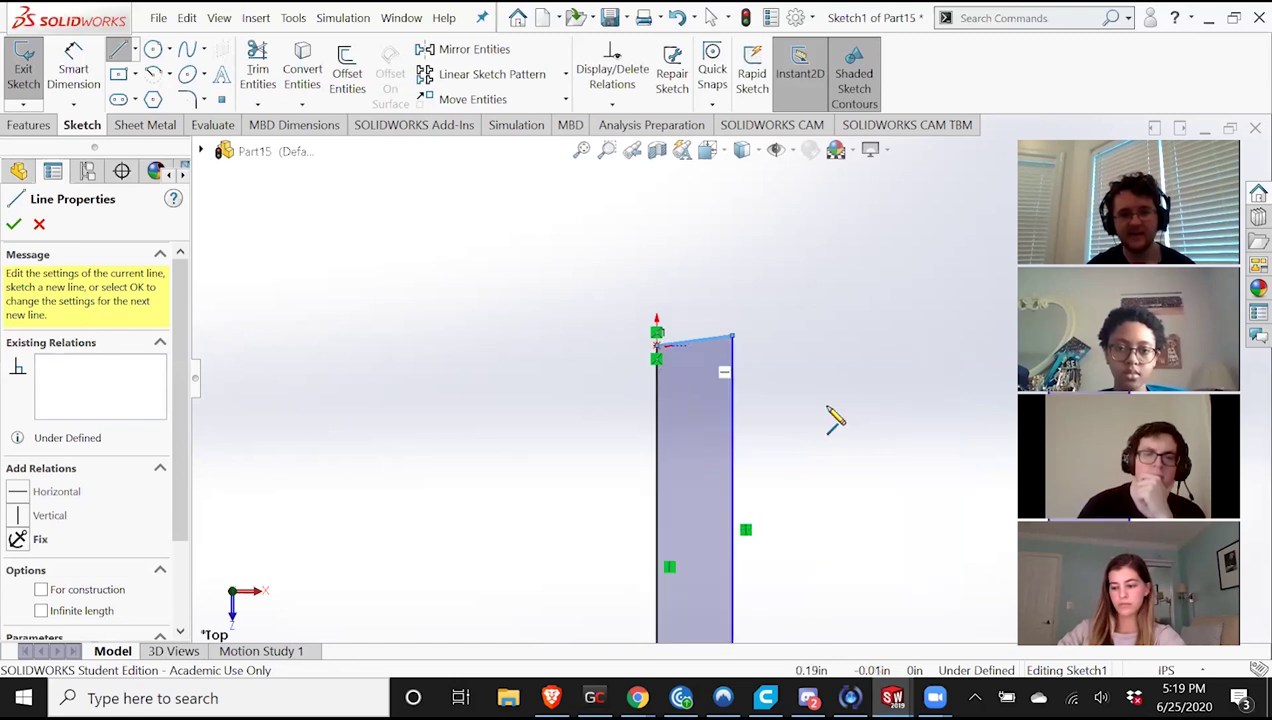
scroll(750, 405, down, 2)
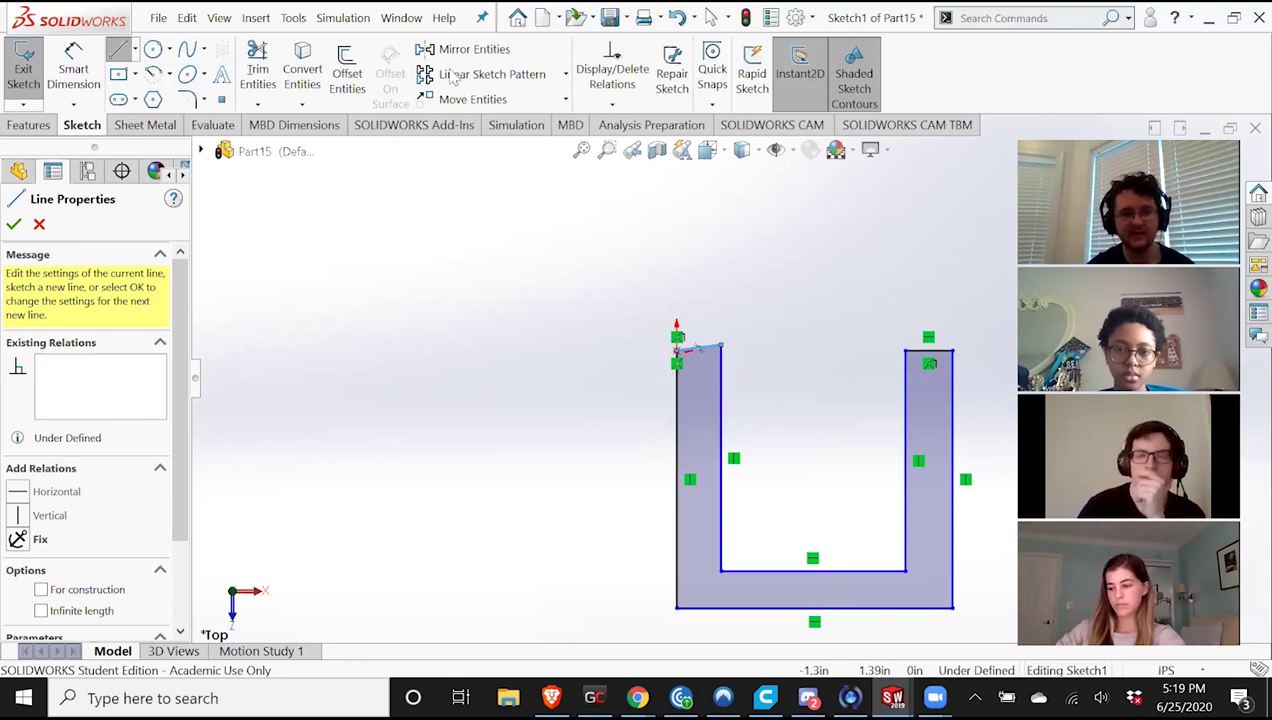
click(626, 109)
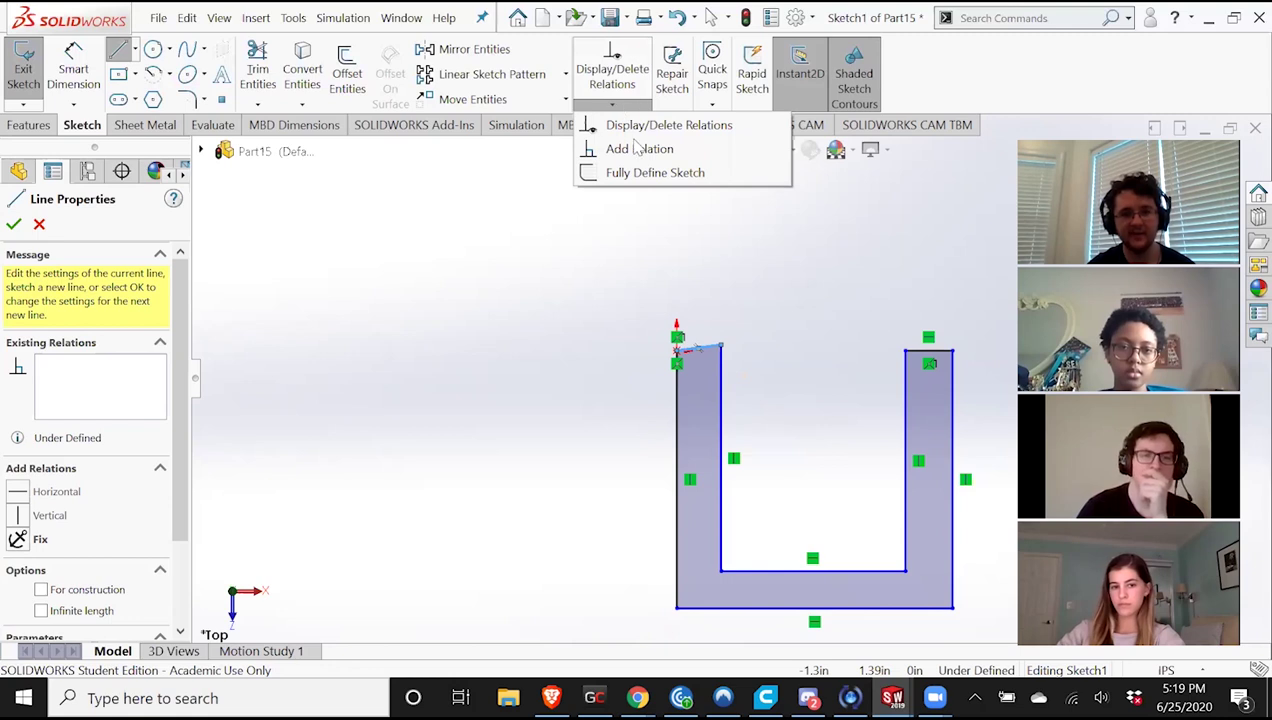
click(638, 148)
click(703, 352)
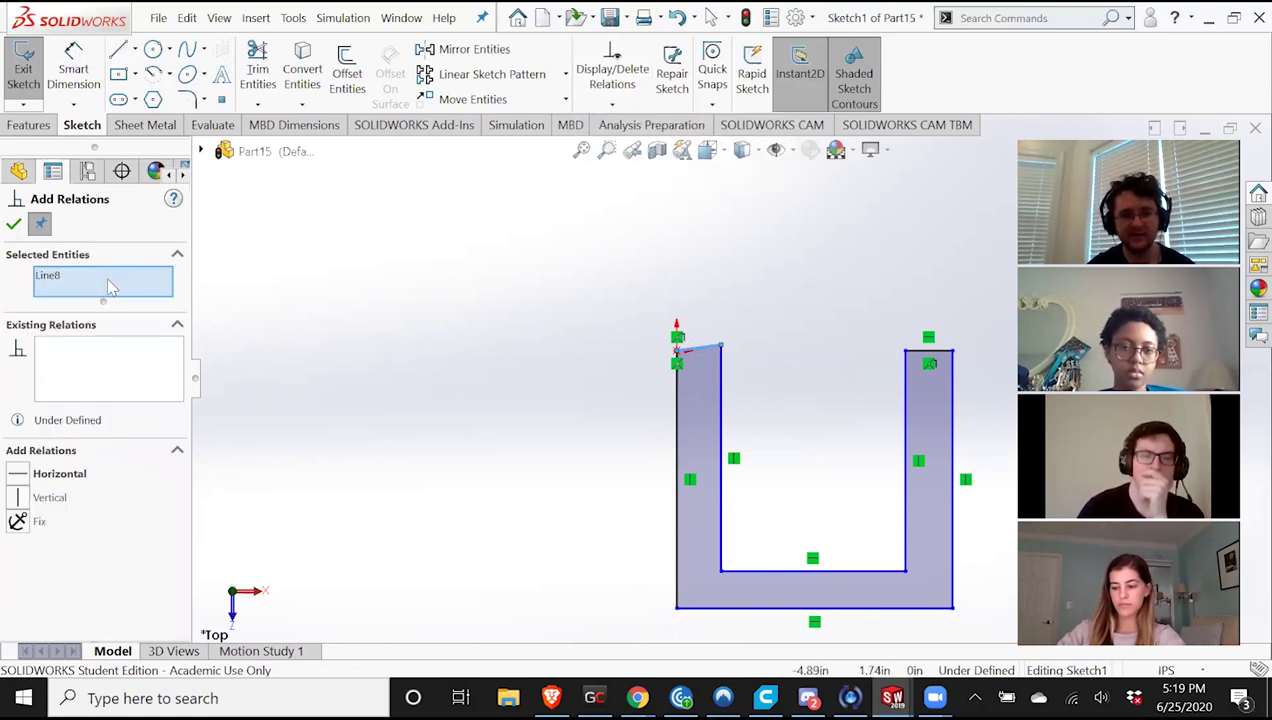
click(758, 614)
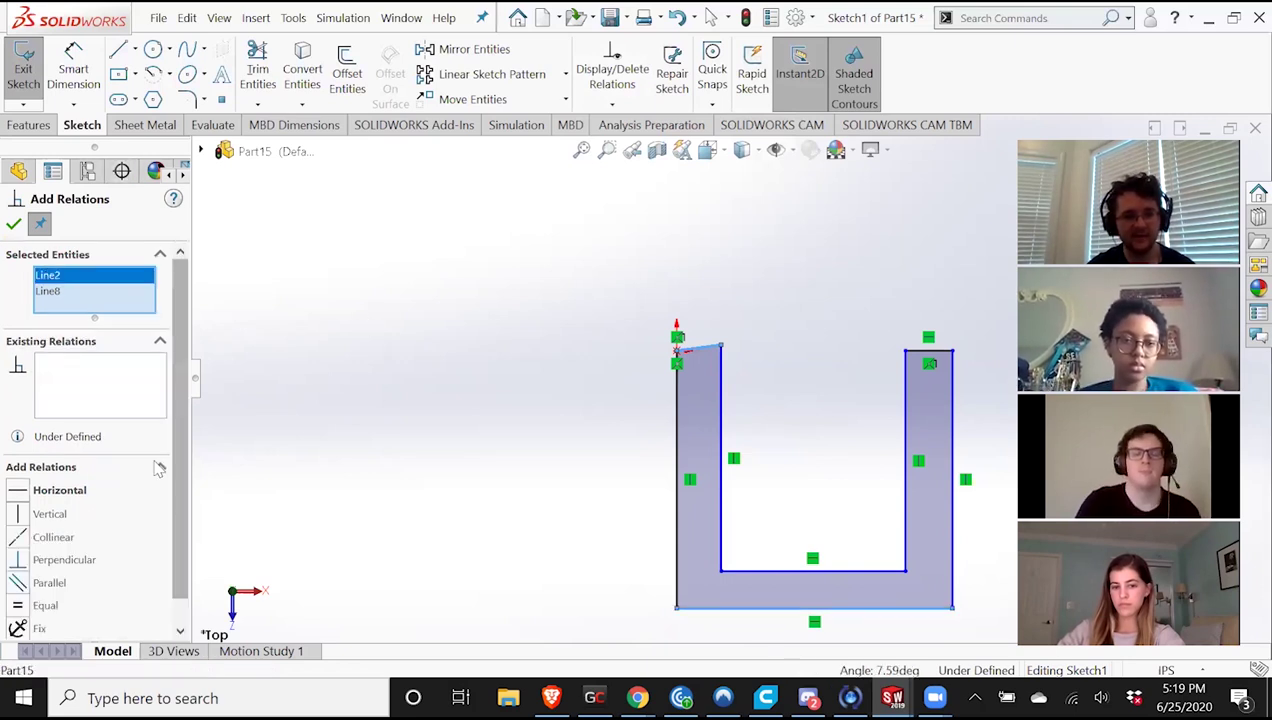
click(18, 496)
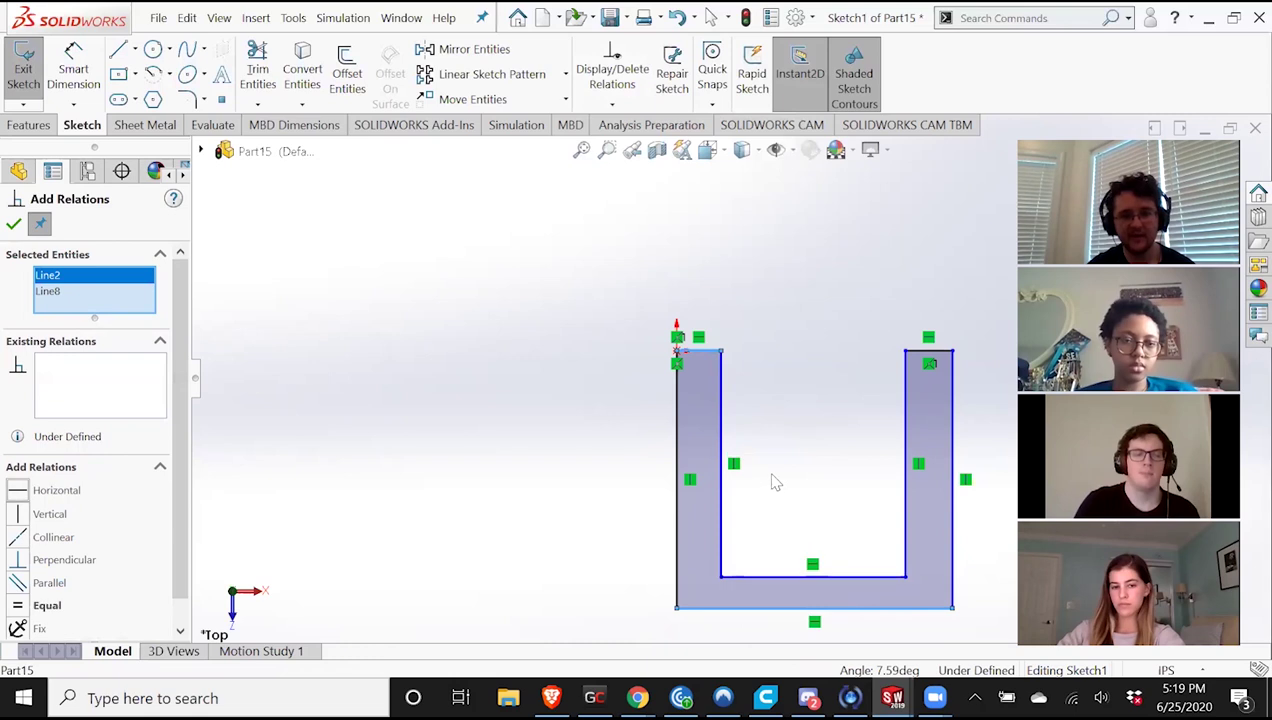
scroll(645, 391, up, 2)
scroll(645, 391, down, 2)
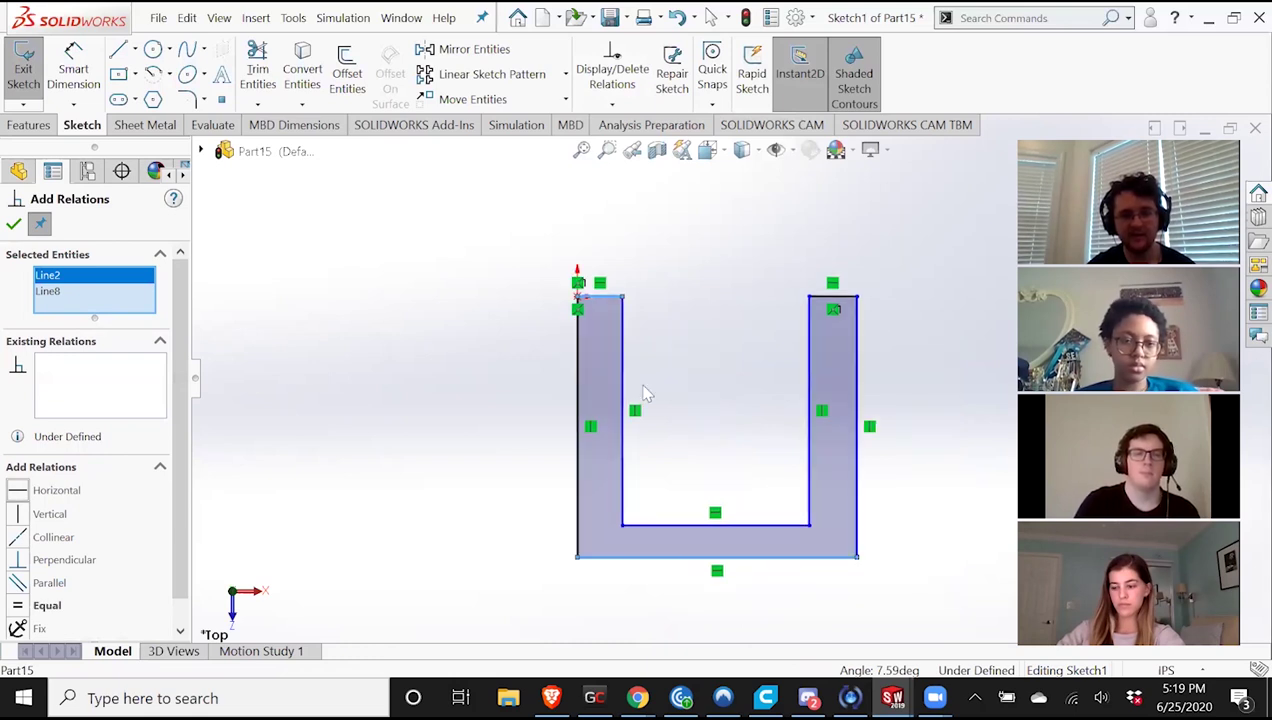
click(13, 224)
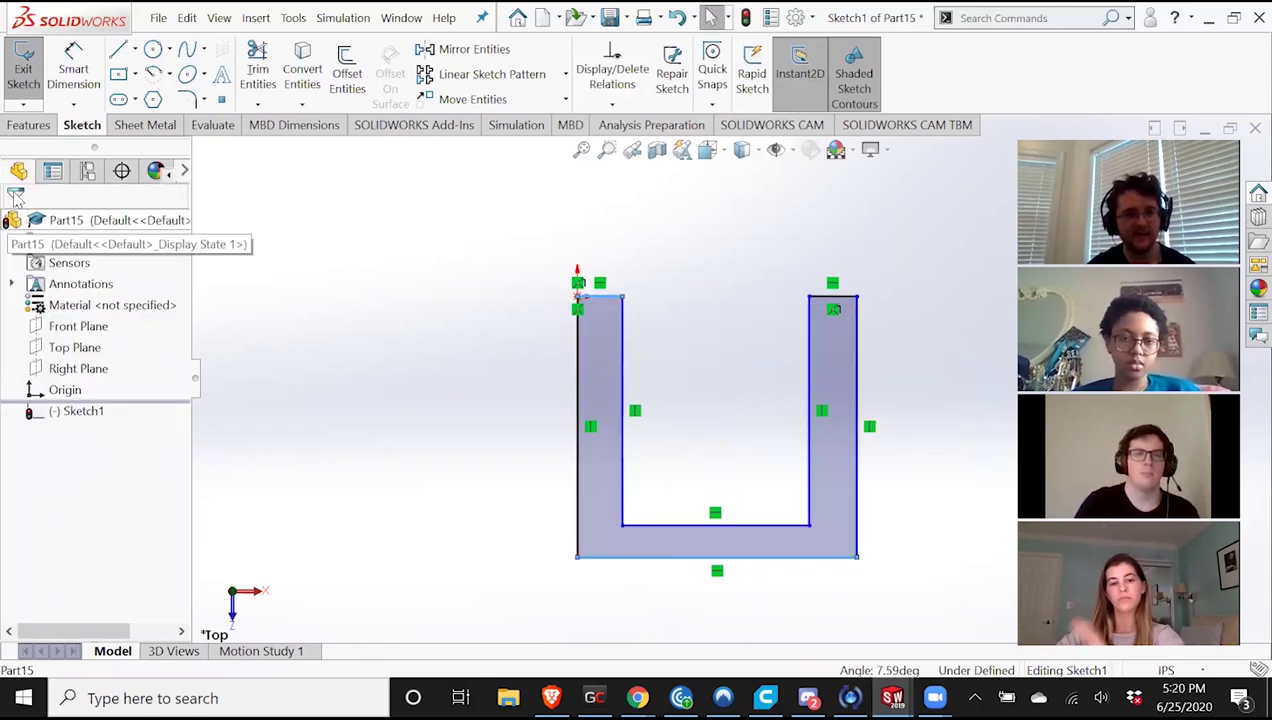
Dimension the width of the U's arm at the origin and set it to 0.10 in.
click(578, 400)
click(622, 345)
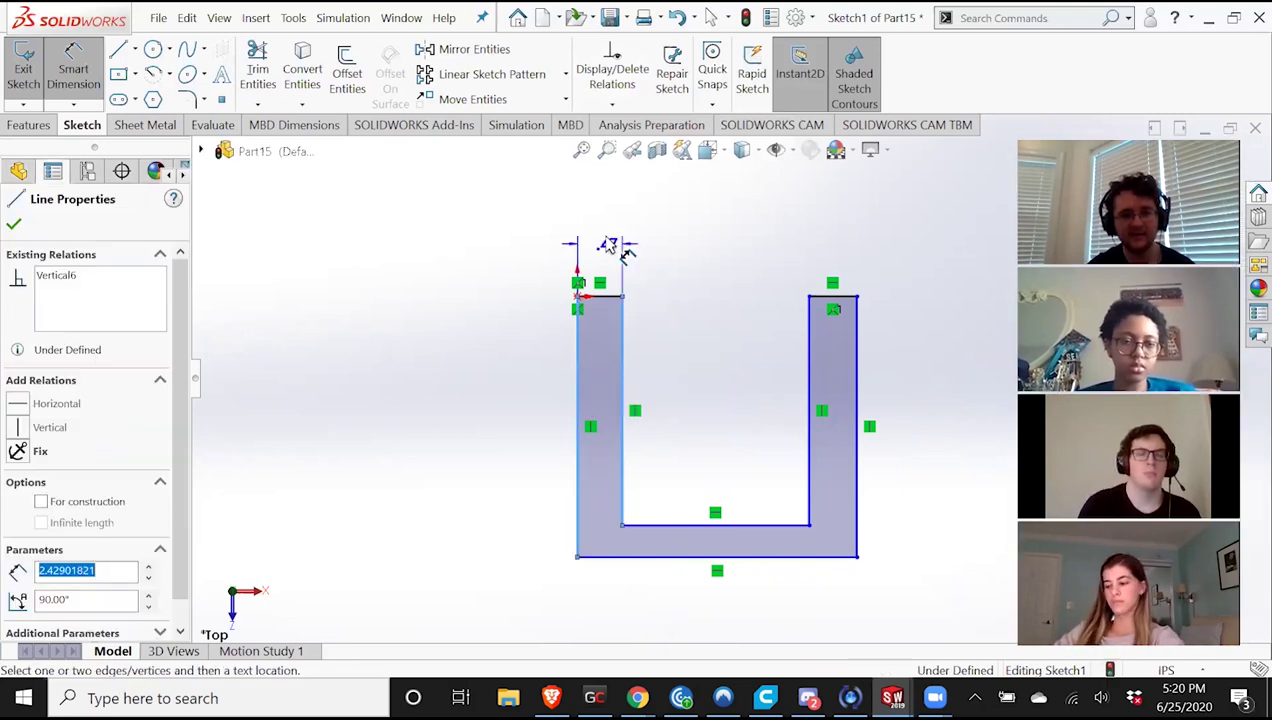
click(600, 240)
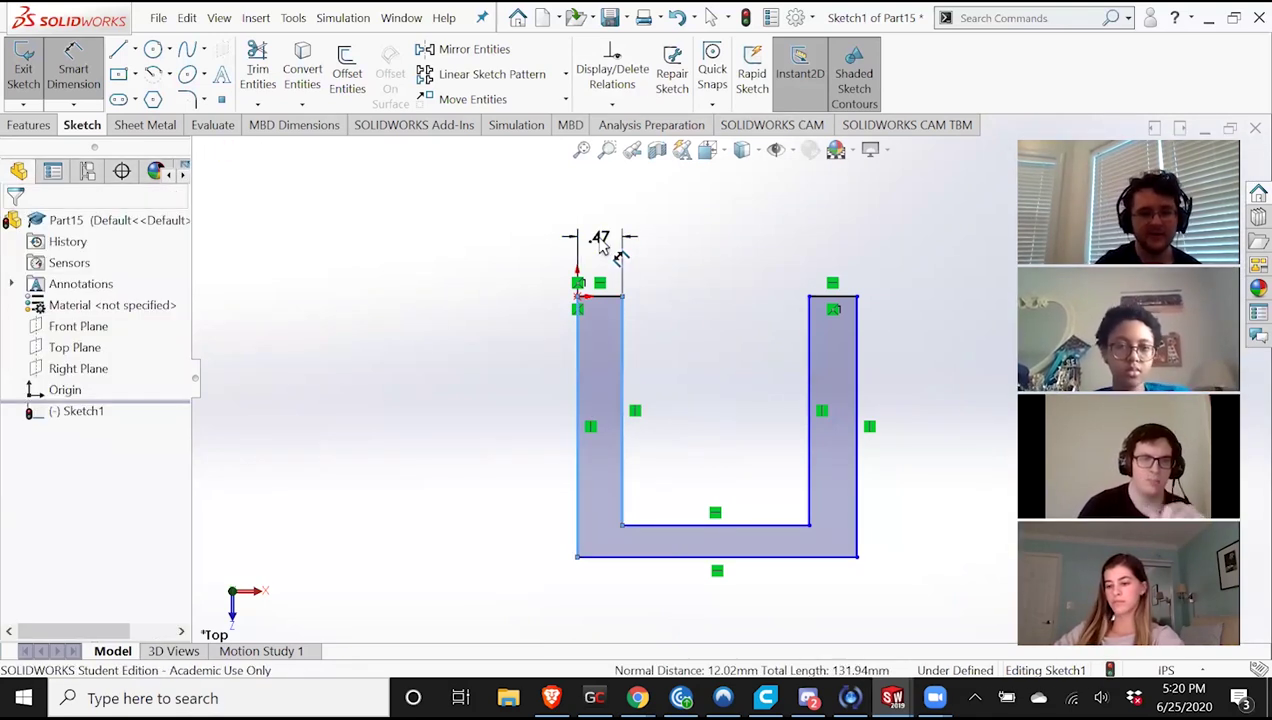
click(600, 243)
text(.1)
key(Return)
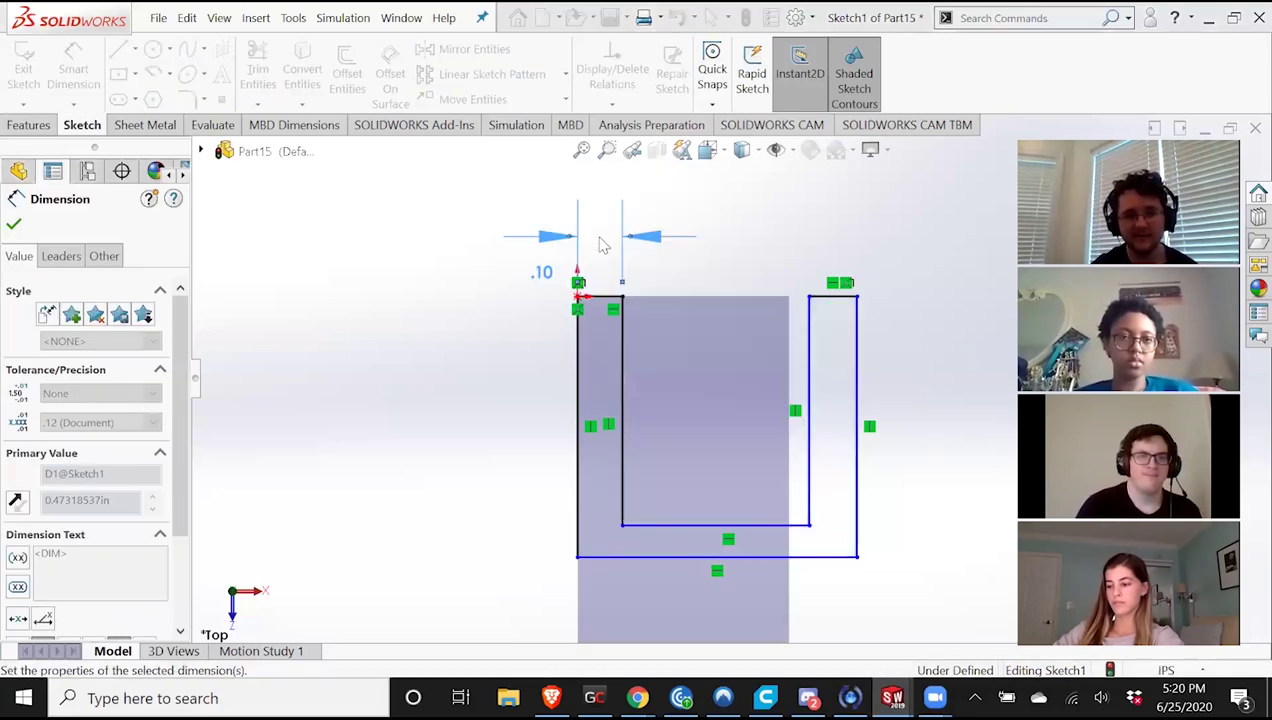
Dimension the thickness of the U's base between its inner and outer horizontal lines and set it to 0.10 in.
click(769, 558)
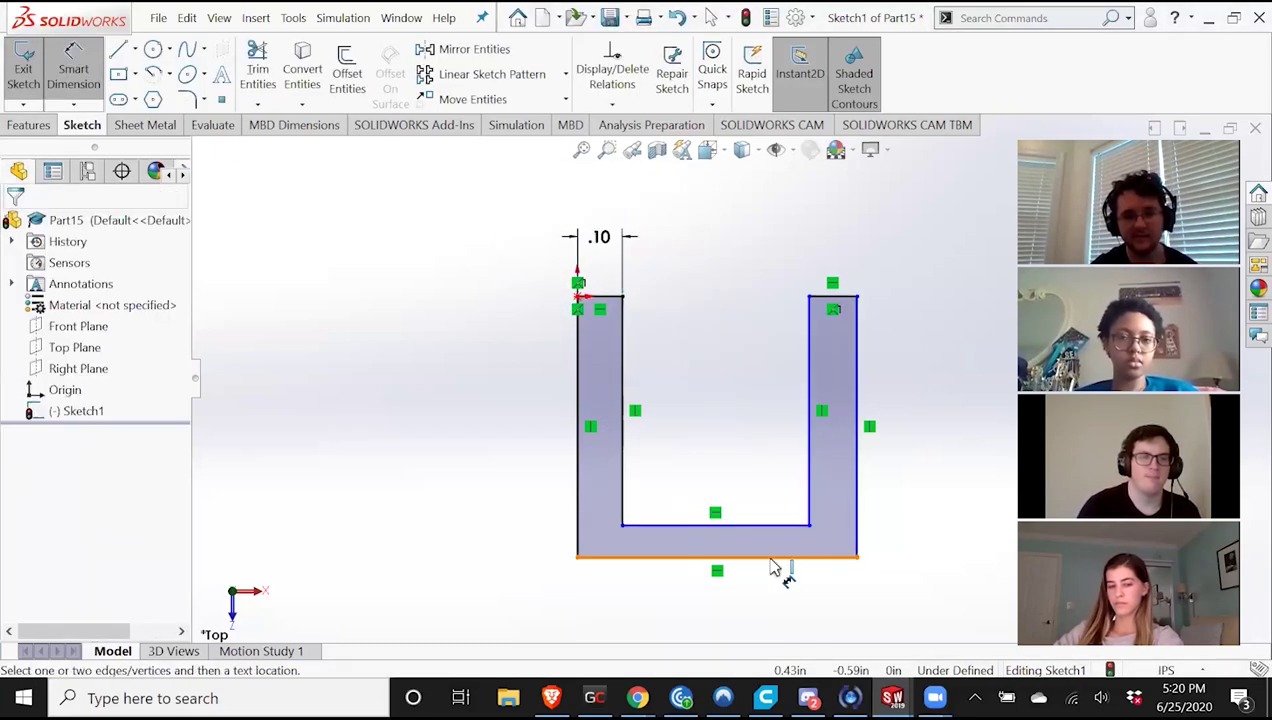
click(786, 525)
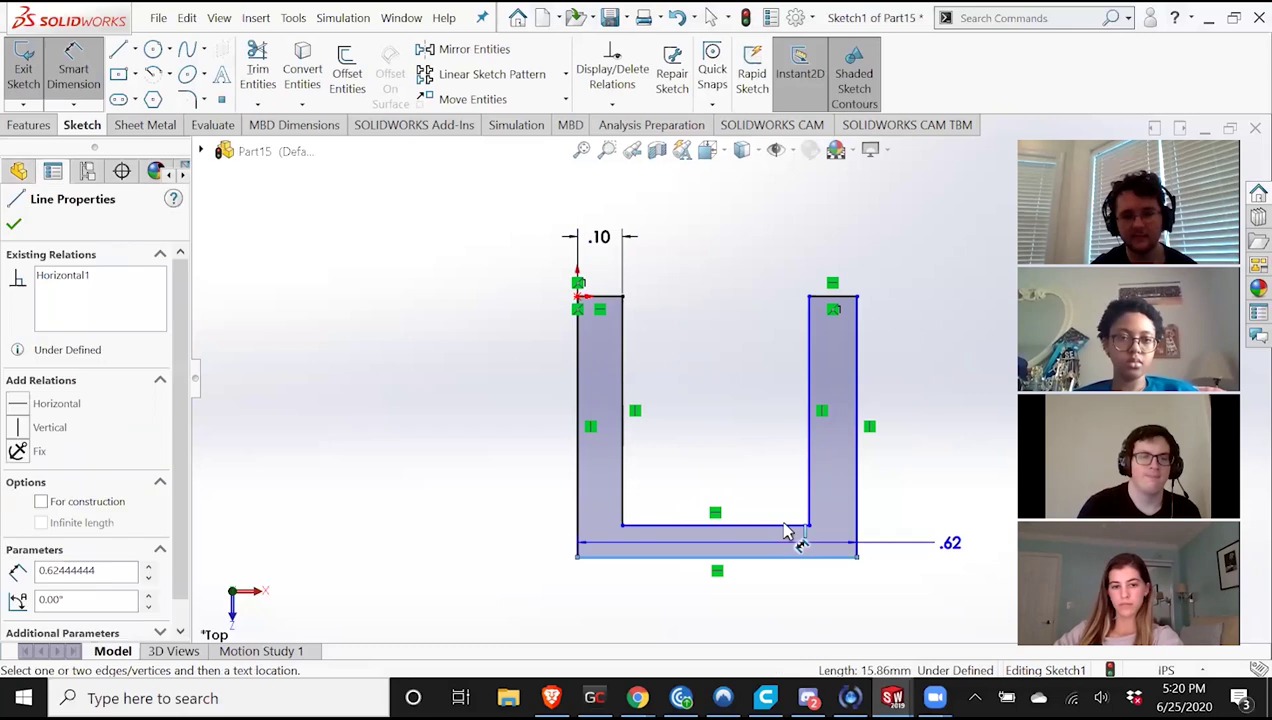
click(850, 556)
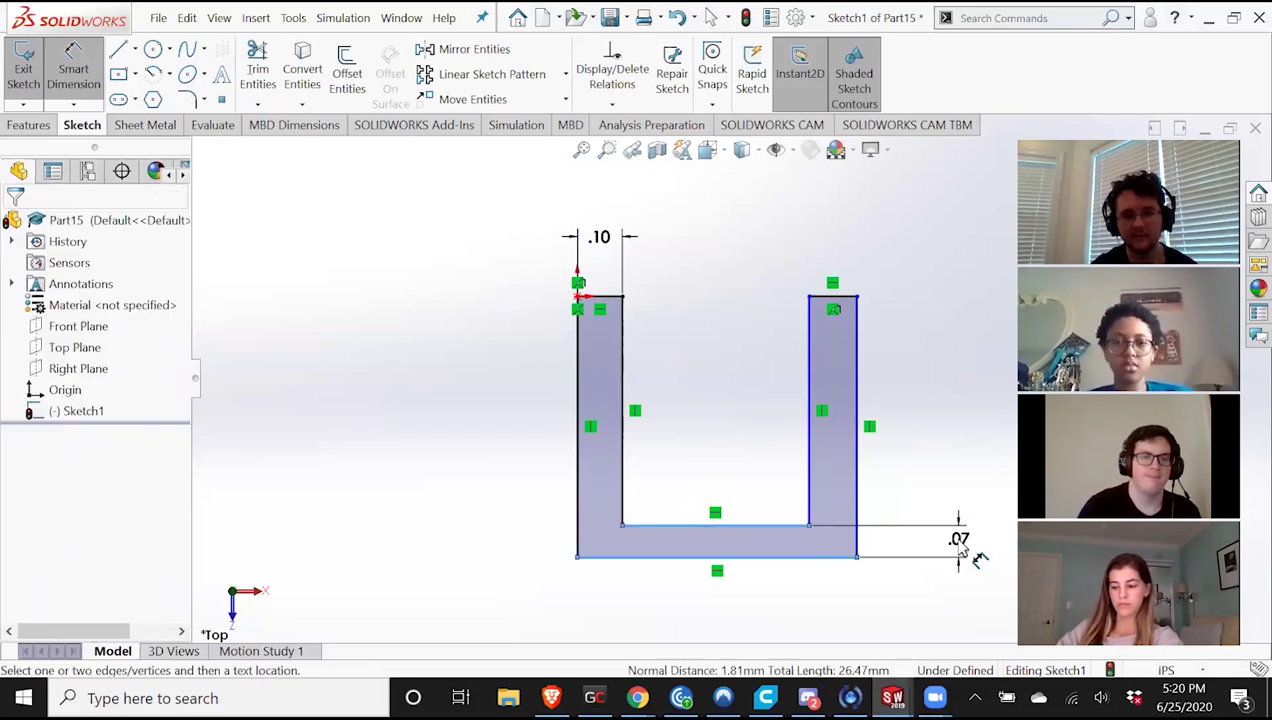
click(965, 548)
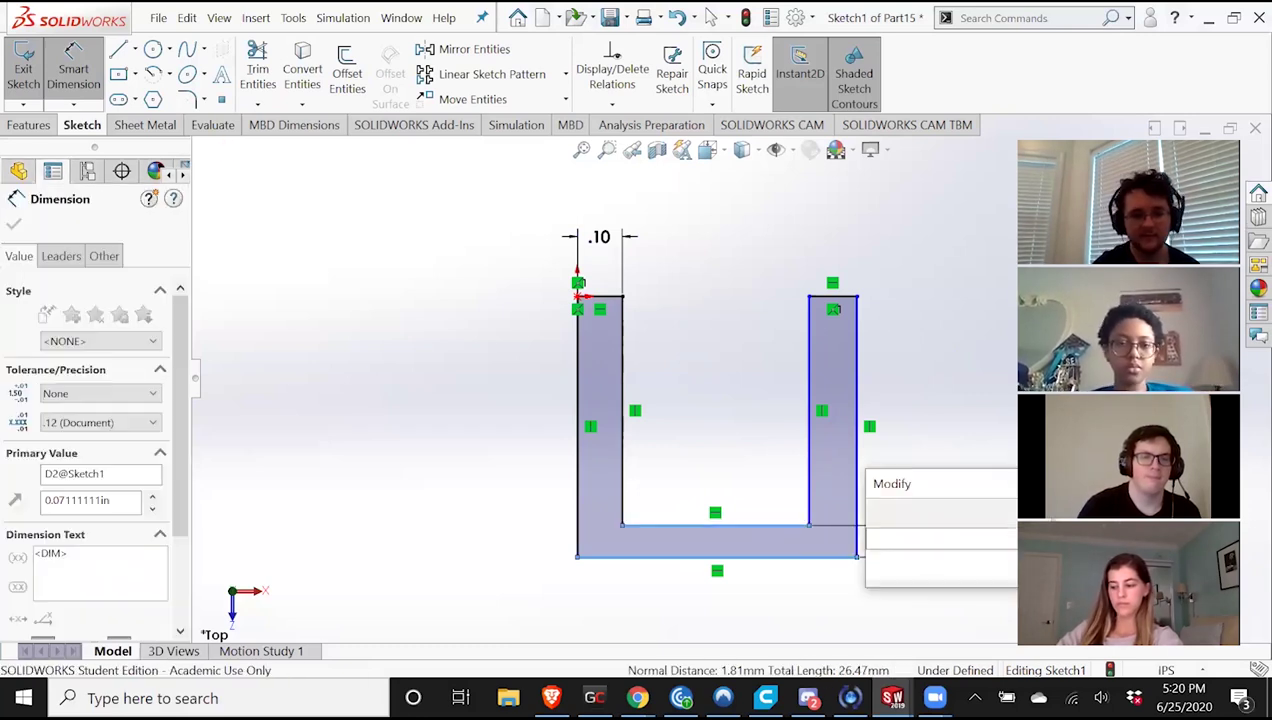
text(.1)
key(Return)
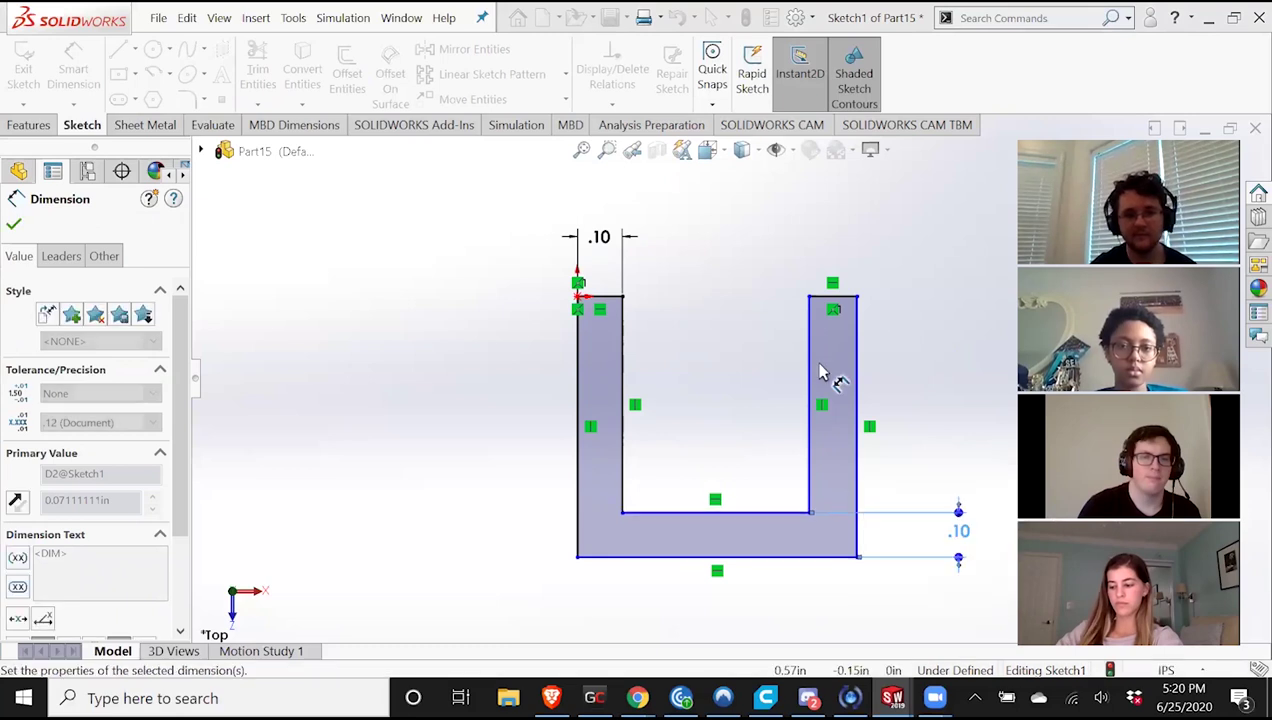
Dimension the width of the U's arm farther from the origin and set it to 0.10 in.
click(858, 352)
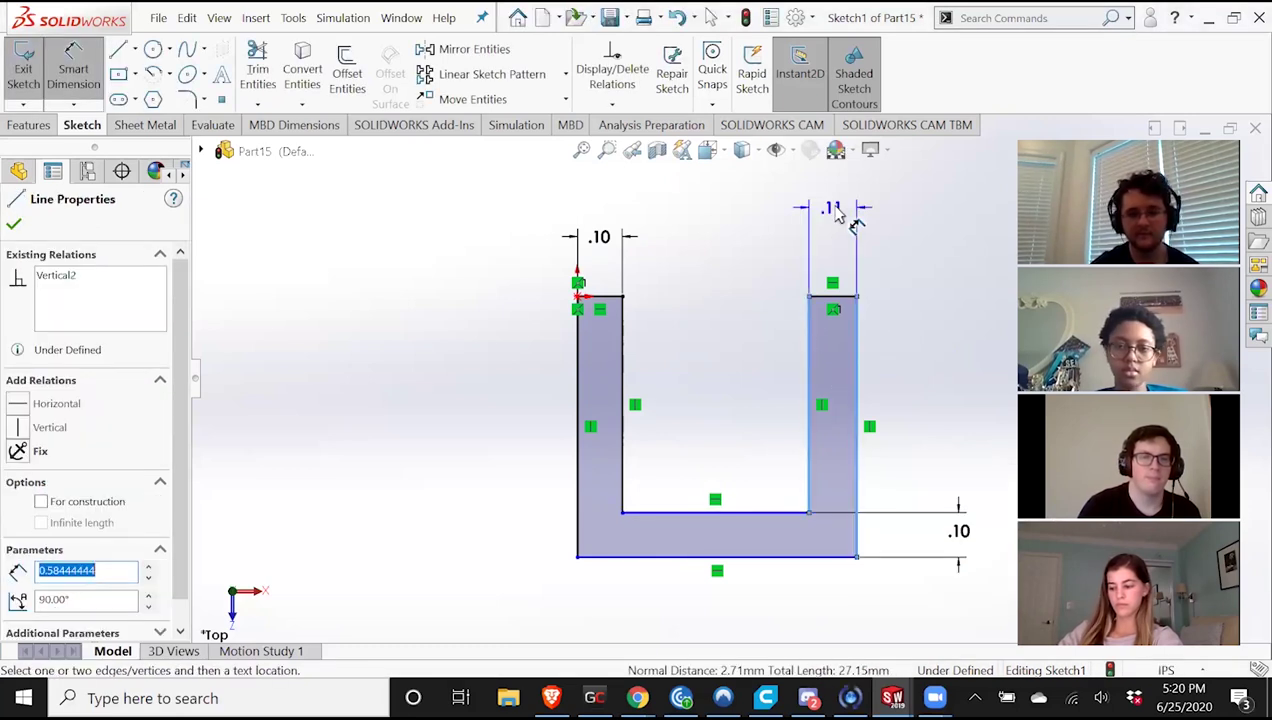
click(836, 208)
click(838, 210)
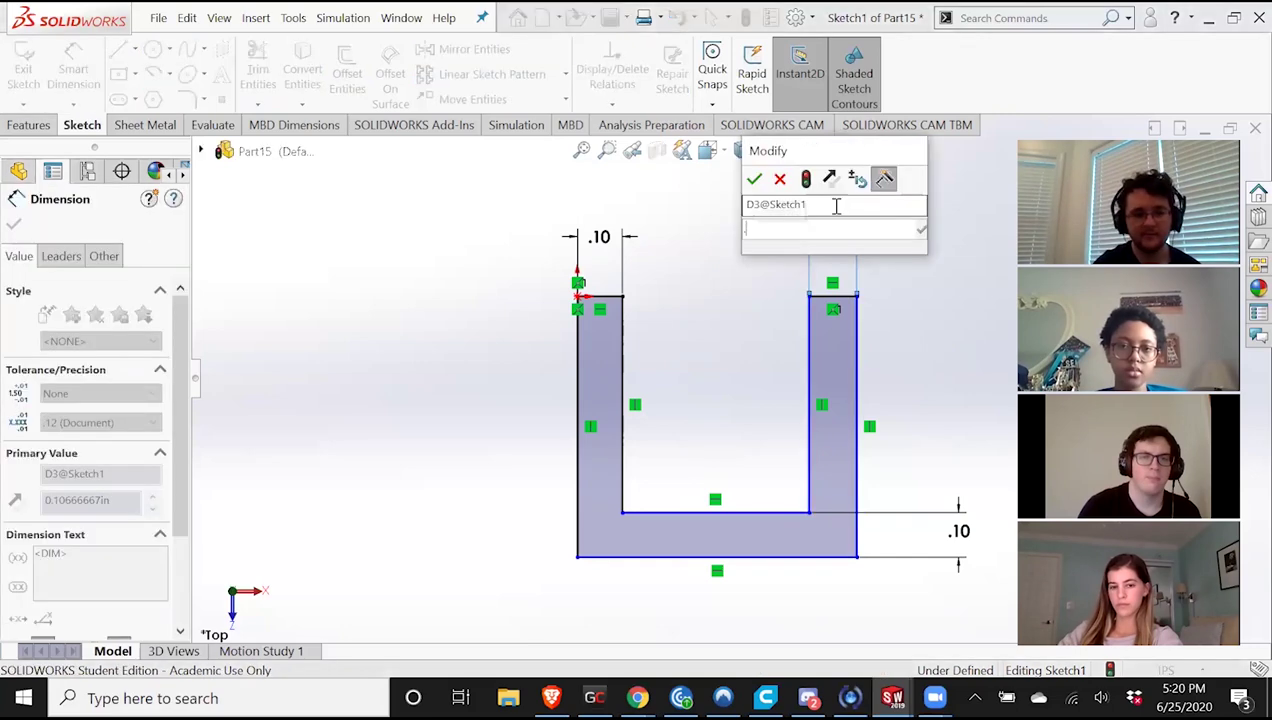
key(Return)
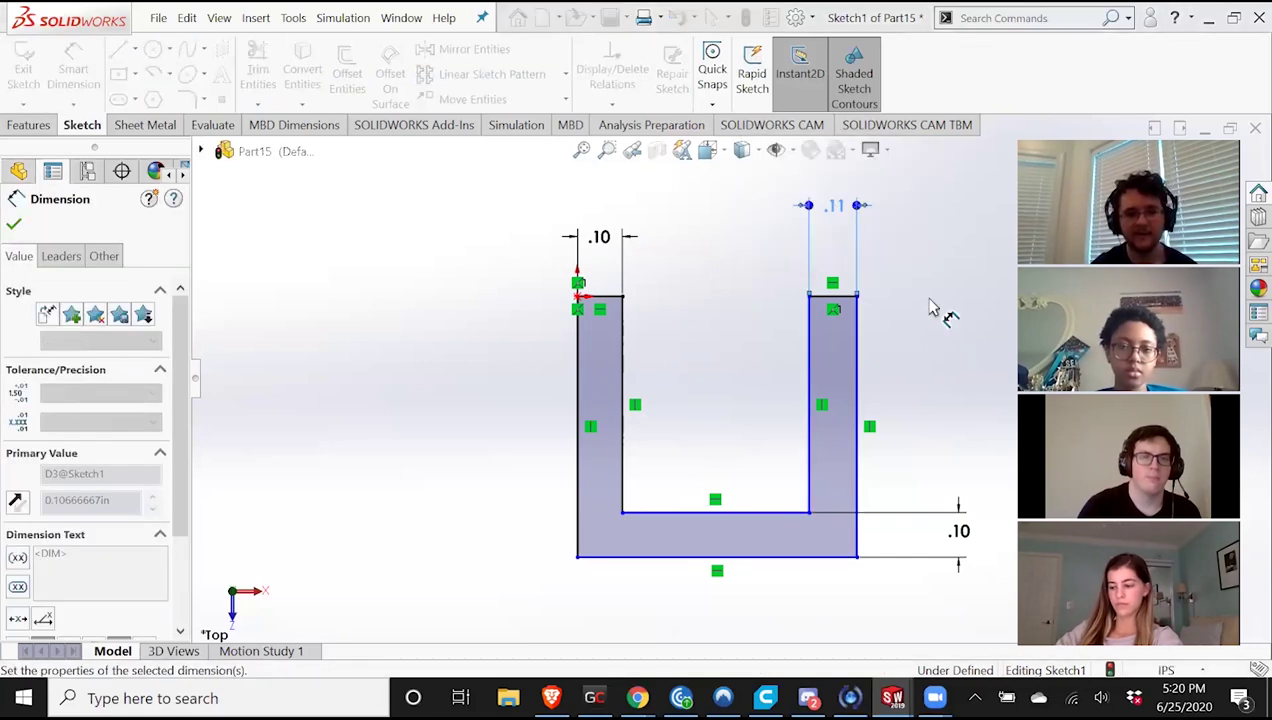
scroll(660, 445, down, 2)
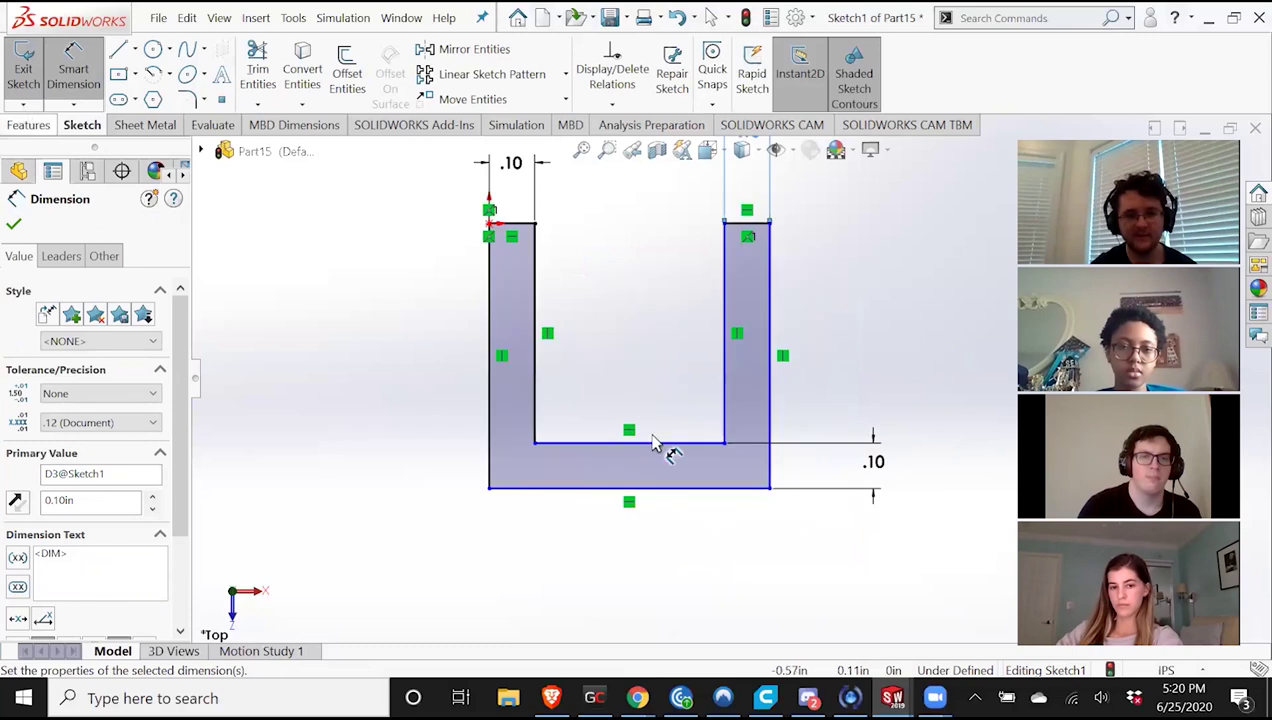
scroll(588, 375, down, 2)
scroll(617, 395, up, 2)
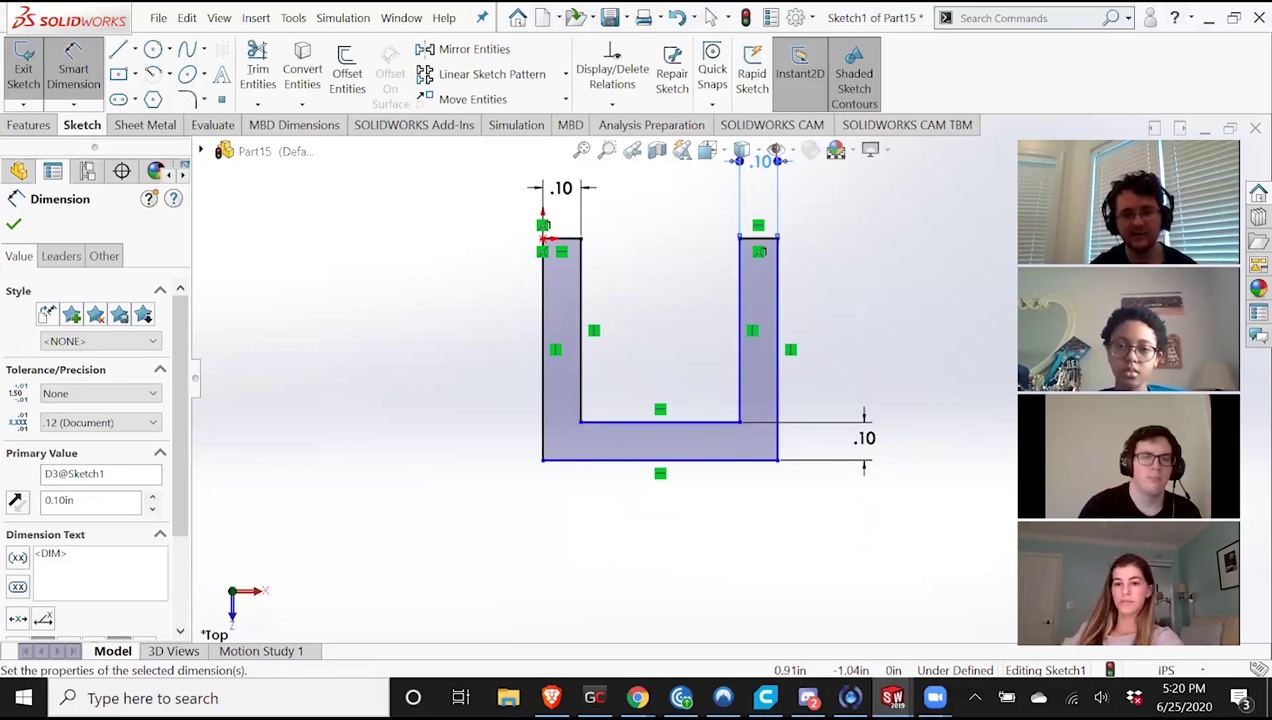
Switch from the Part15 sketch to the open cherry mx (3) part.
mouse_move(934, 697)
mouse_move(892, 698)
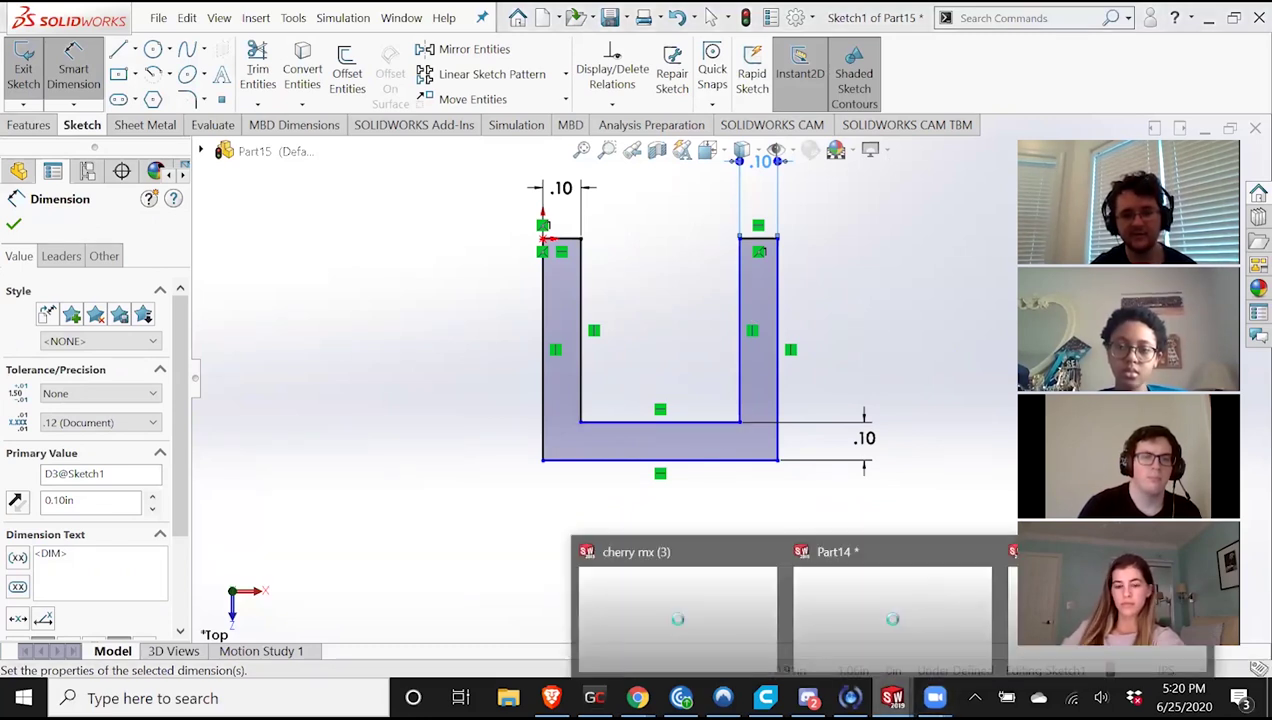
mouse_move(752, 607)
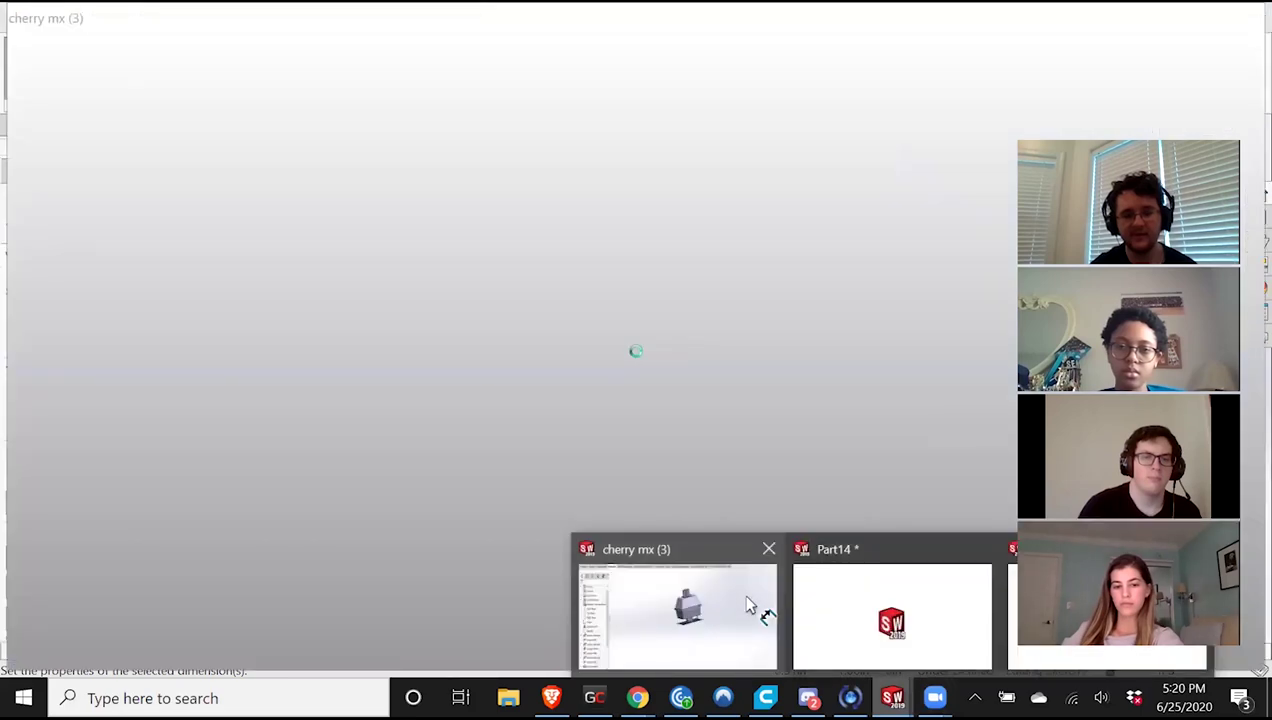
click(1080, 620)
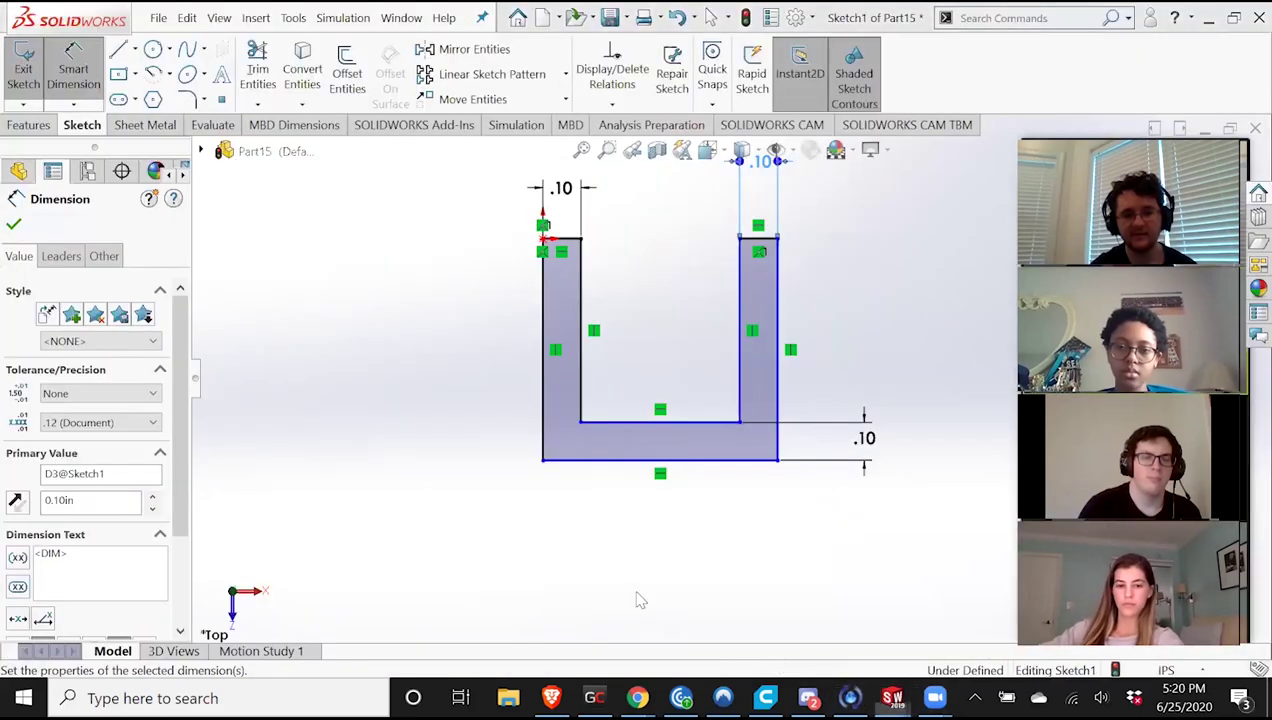
key(ctrl+Tab)
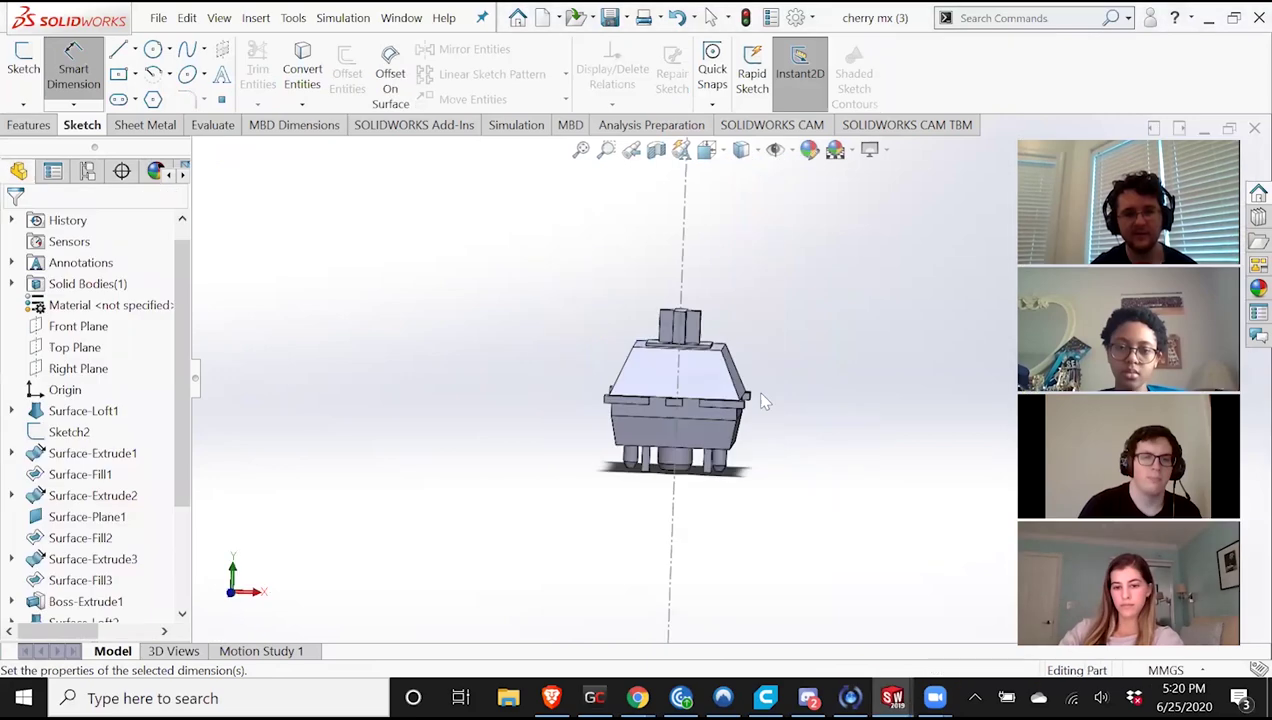
Measure the distance between two opposite side faces of the switch housing, just below its rim tabs.
click(213, 125)
click(139, 73)
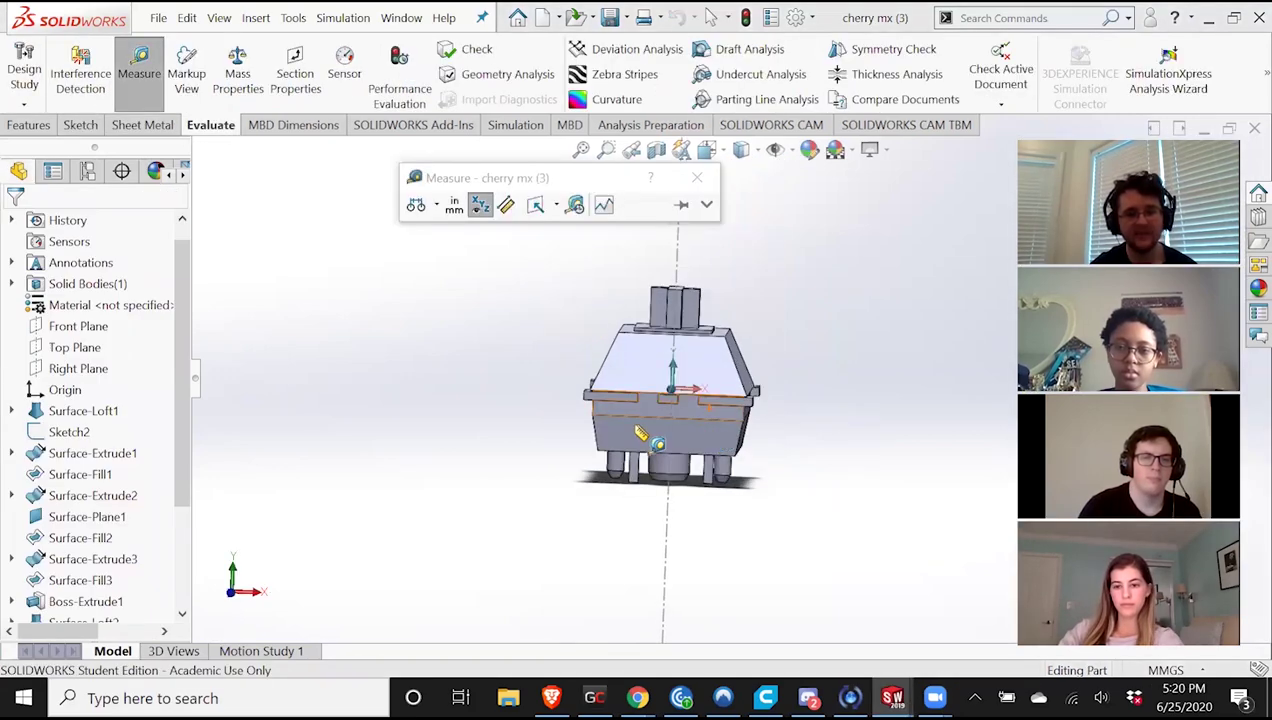
scroll(630, 397, down, 3)
middle_drag(631, 397, 590, 400)
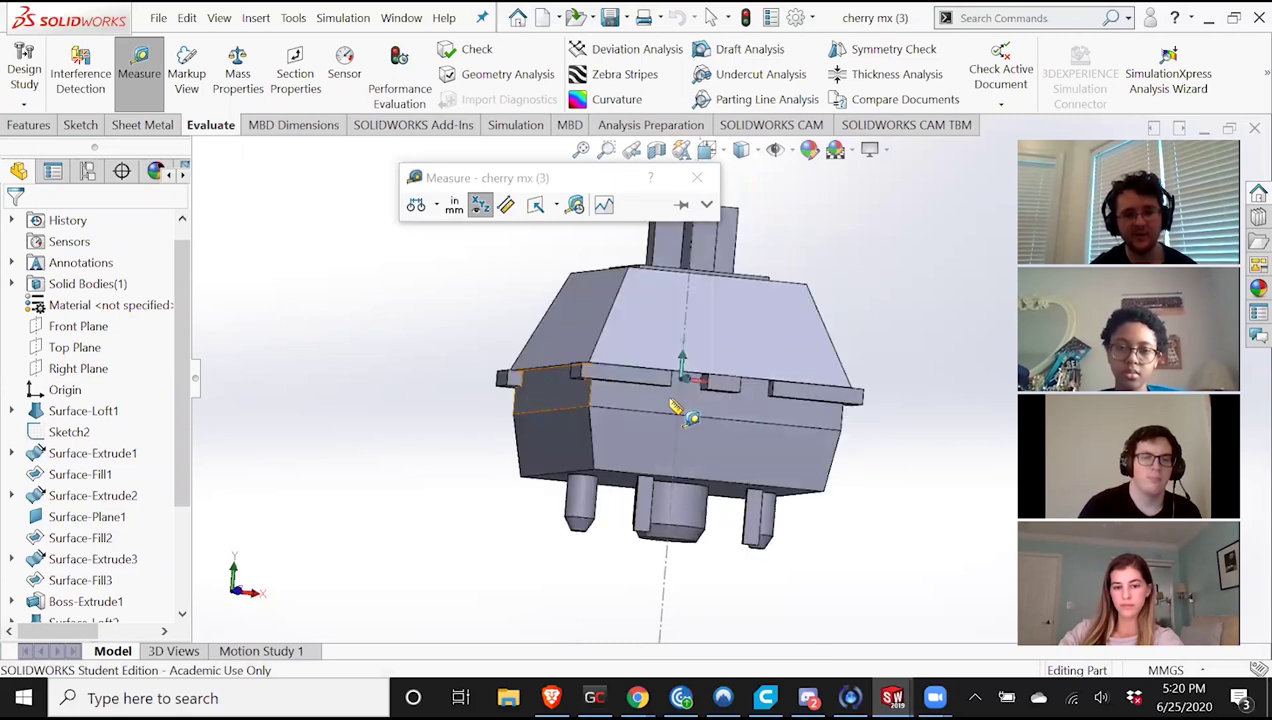
key(Left)
key(Left)
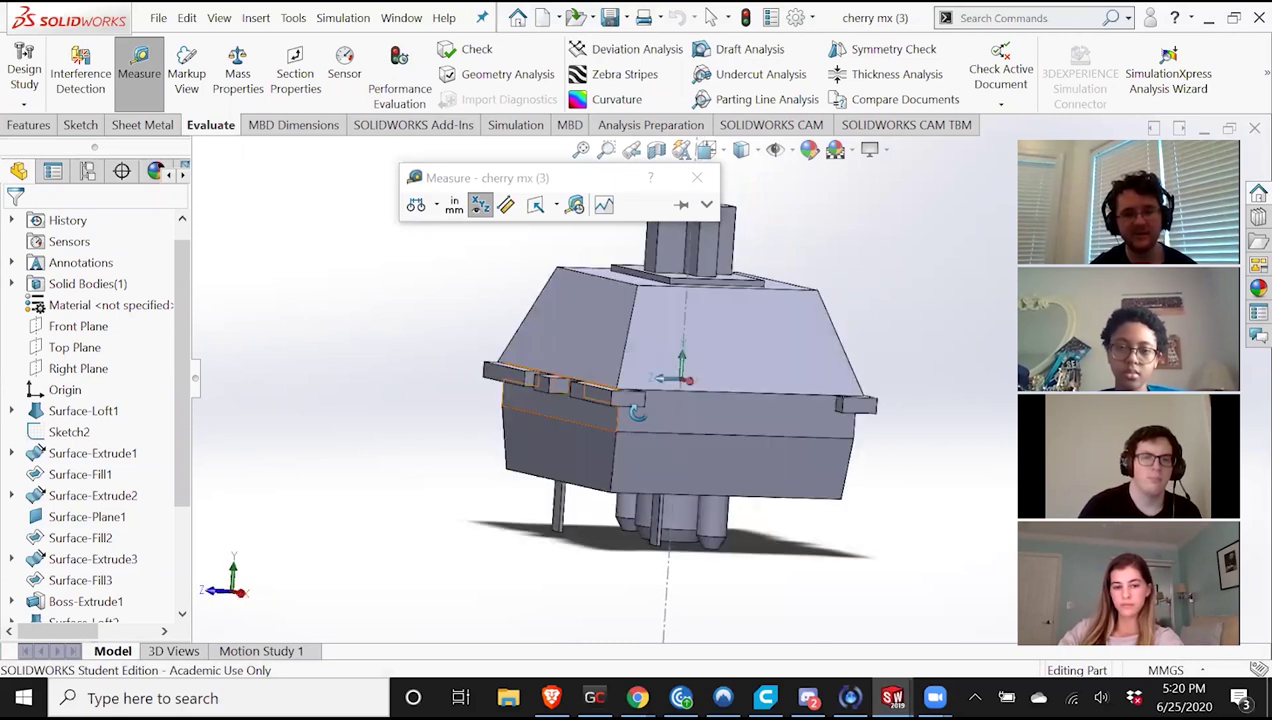
key(Up)
key(Up)
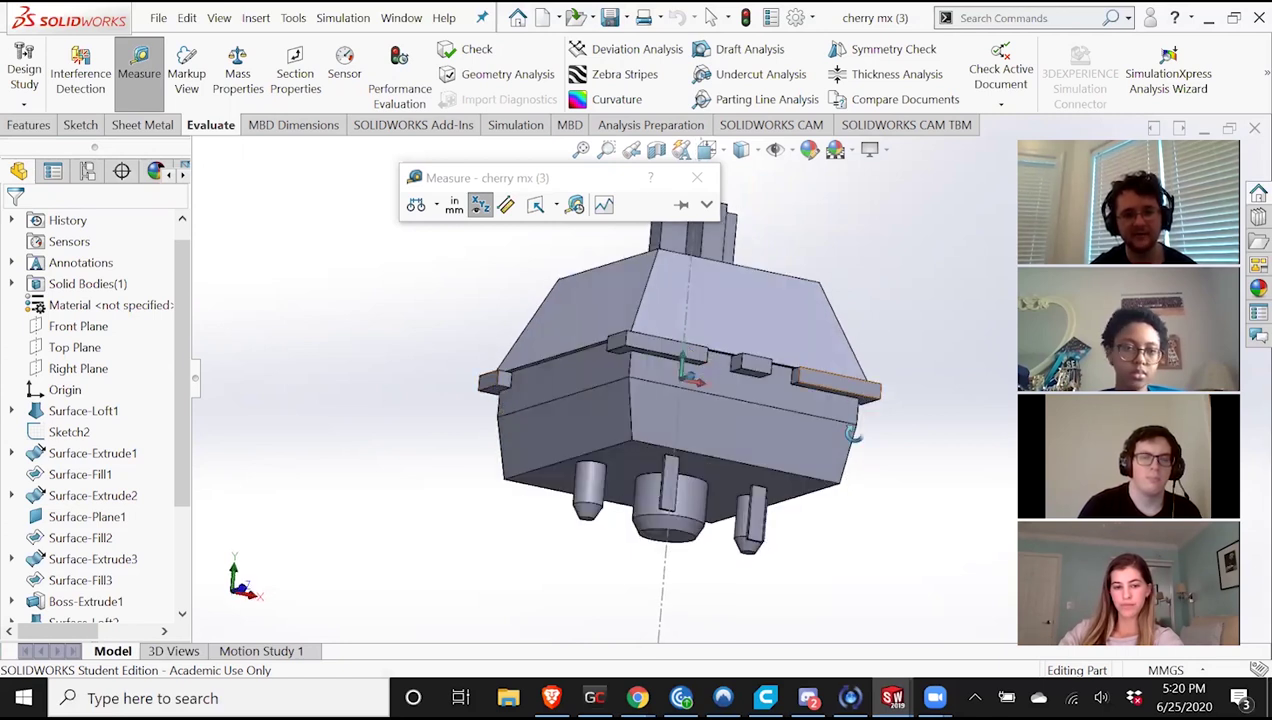
key(Left)
click(568, 396)
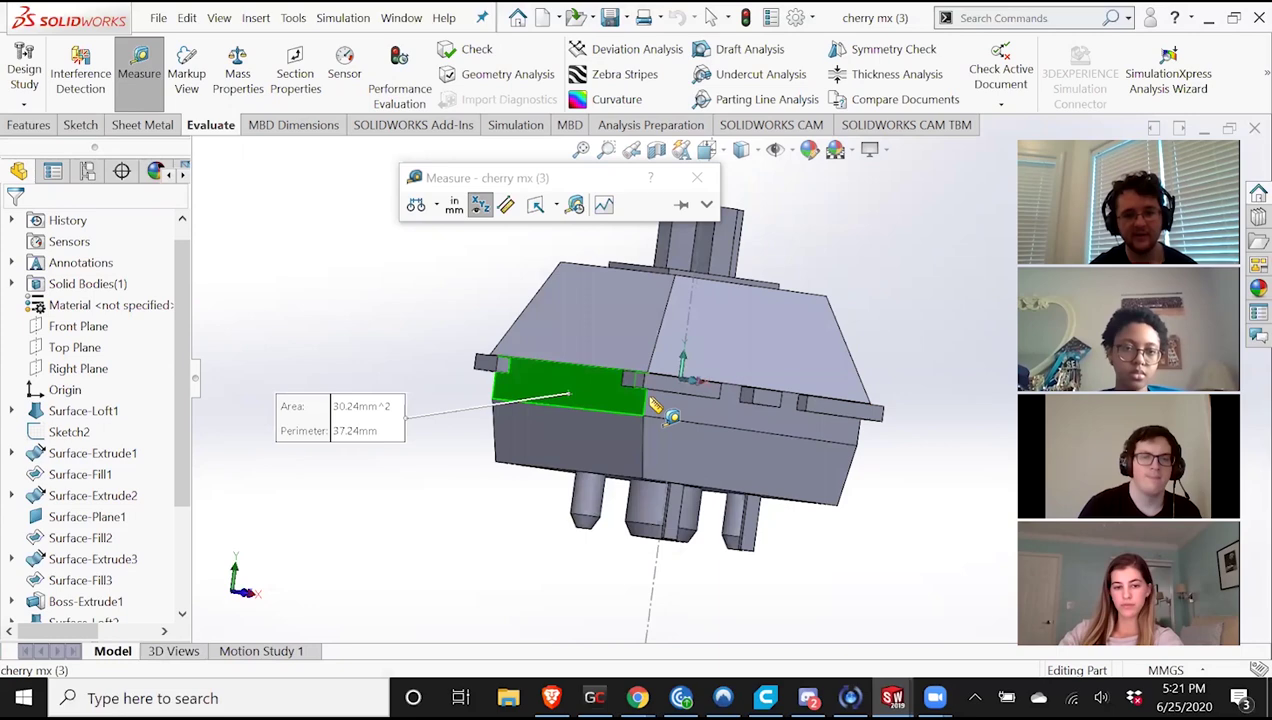
middle_drag(763, 425, 784, 425)
click(785, 426)
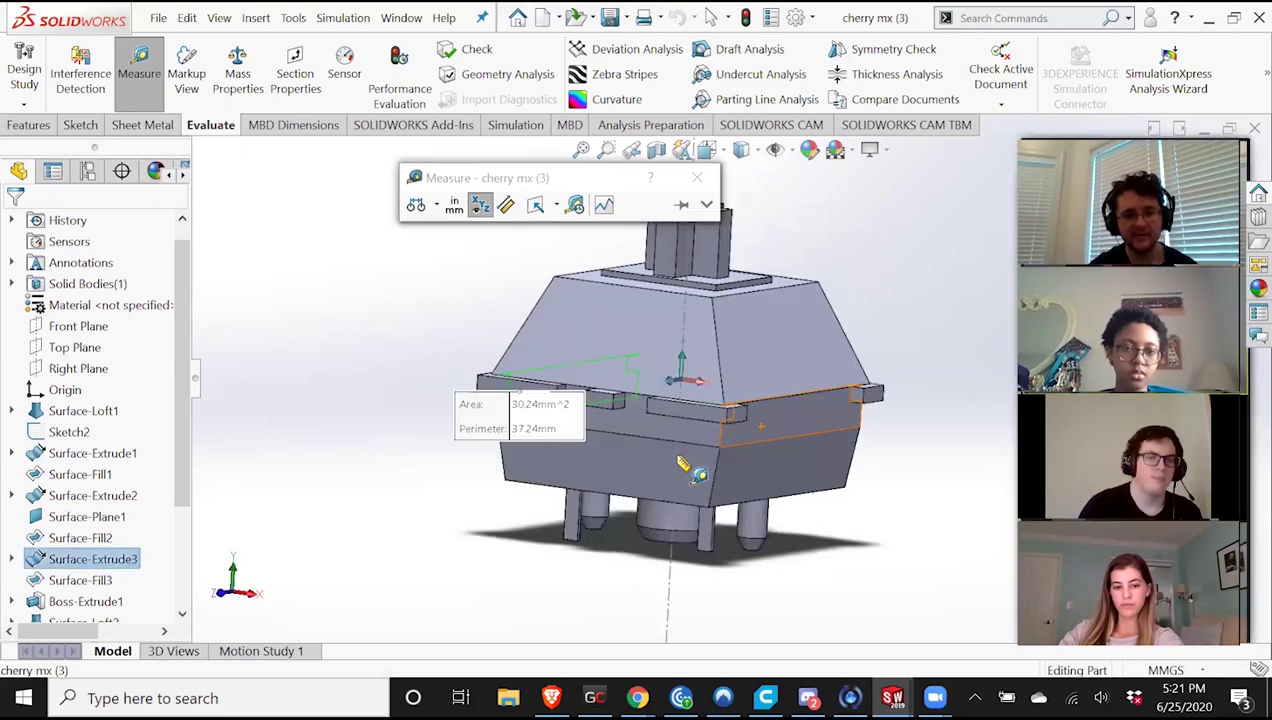
middle_drag(675, 503, 672, 410)
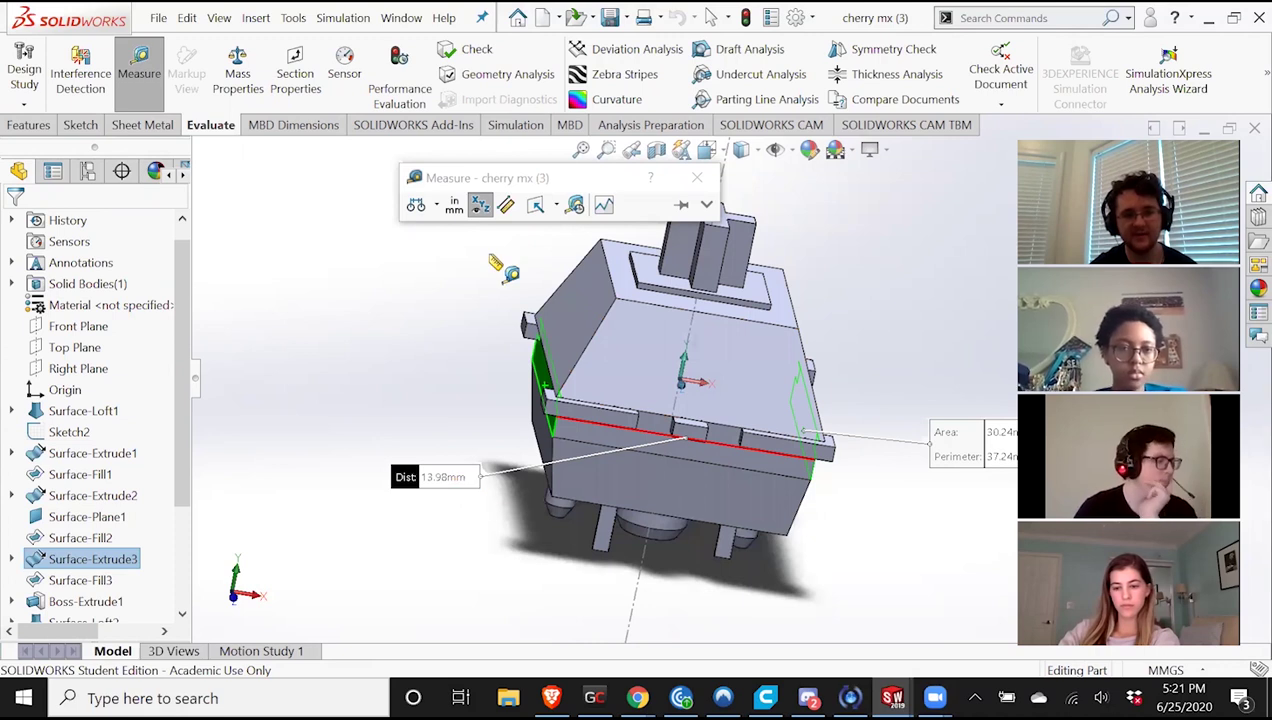
Set the Measure tool's custom length unit to inches.
click(456, 212)
click(74, 118)
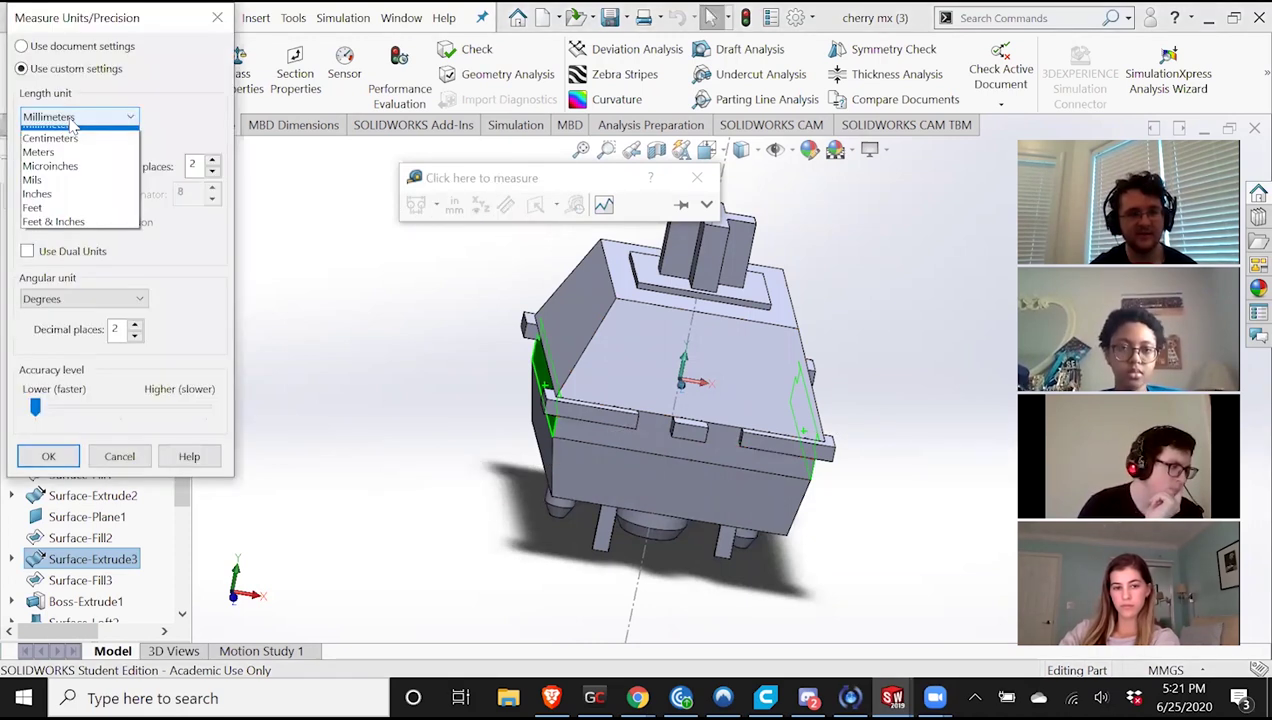
click(63, 463)
click(63, 463)
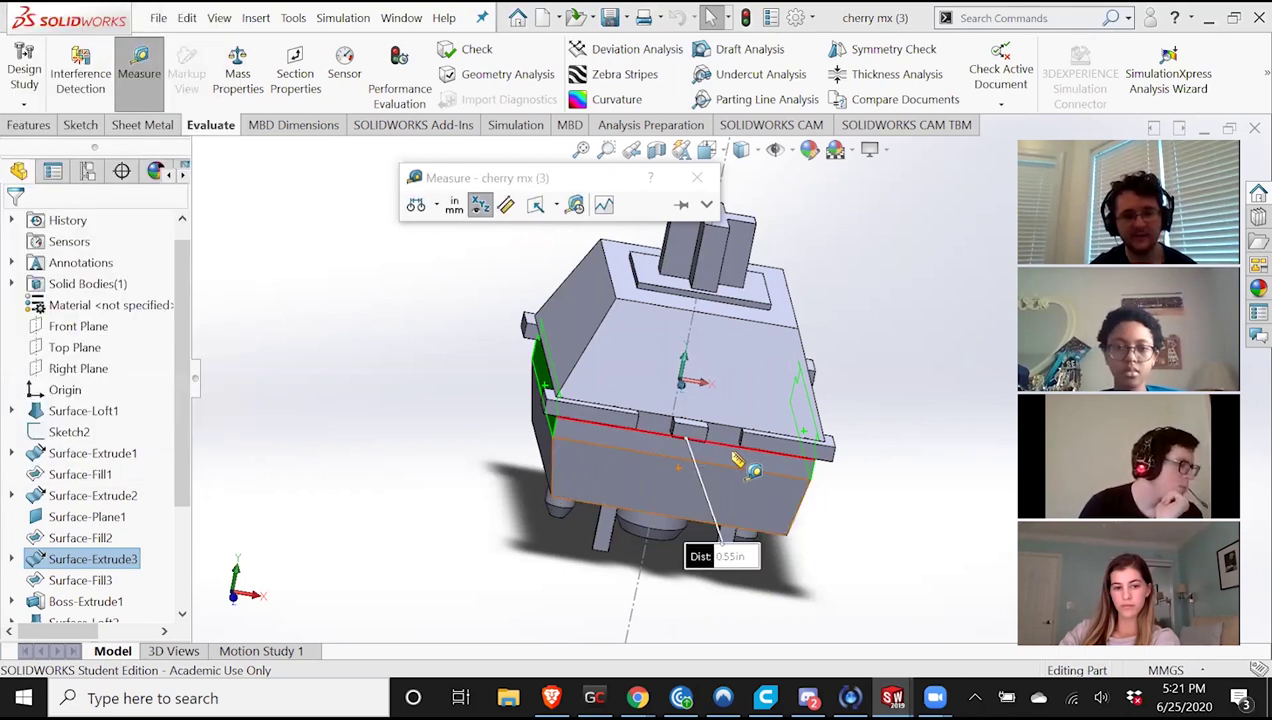
Measure the distance between the other pair of opposite housing side faces below the rim, and clear the selection.
middle_drag(828, 470, 765, 415)
click(851, 484)
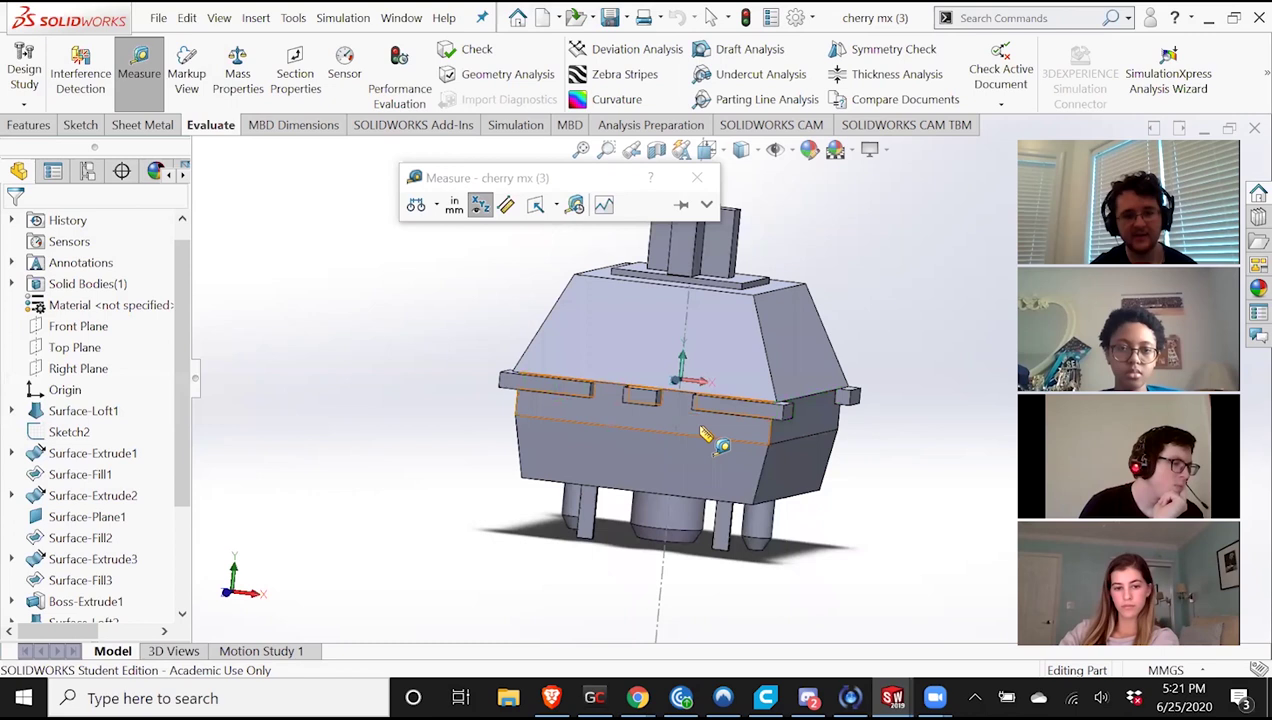
middle_drag(882, 413, 804, 446)
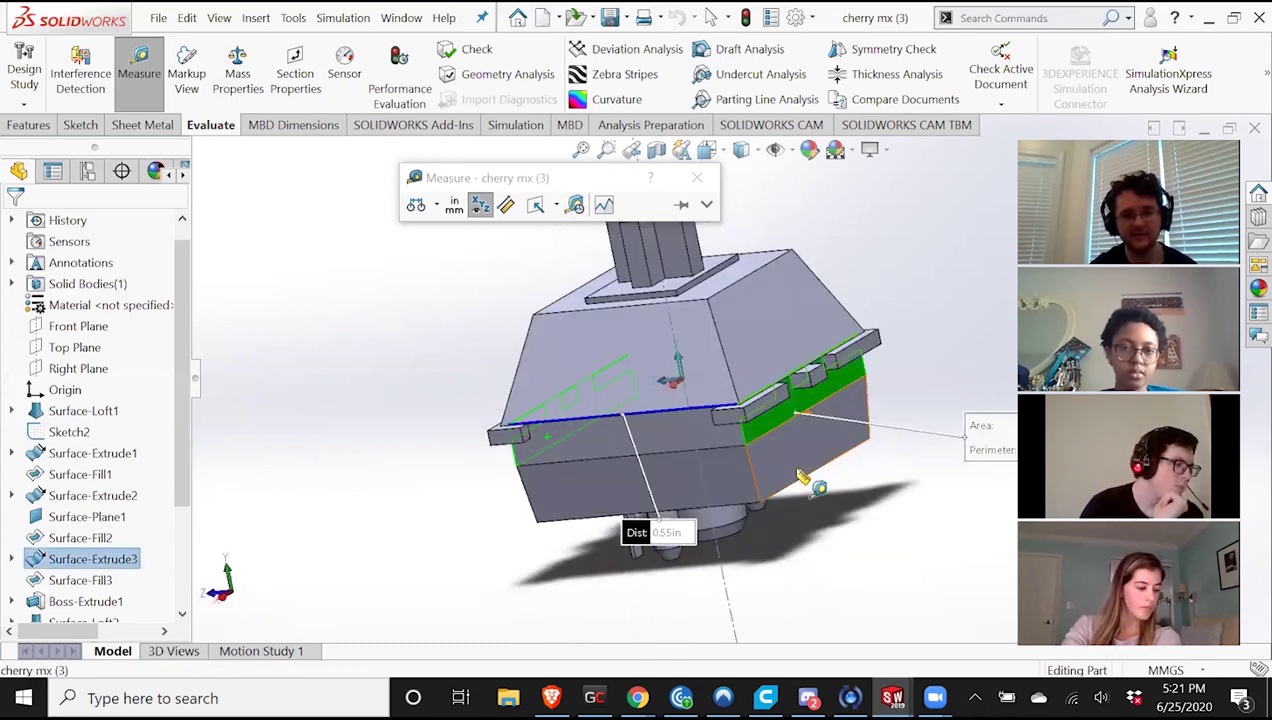
scroll(735, 440, up, 4)
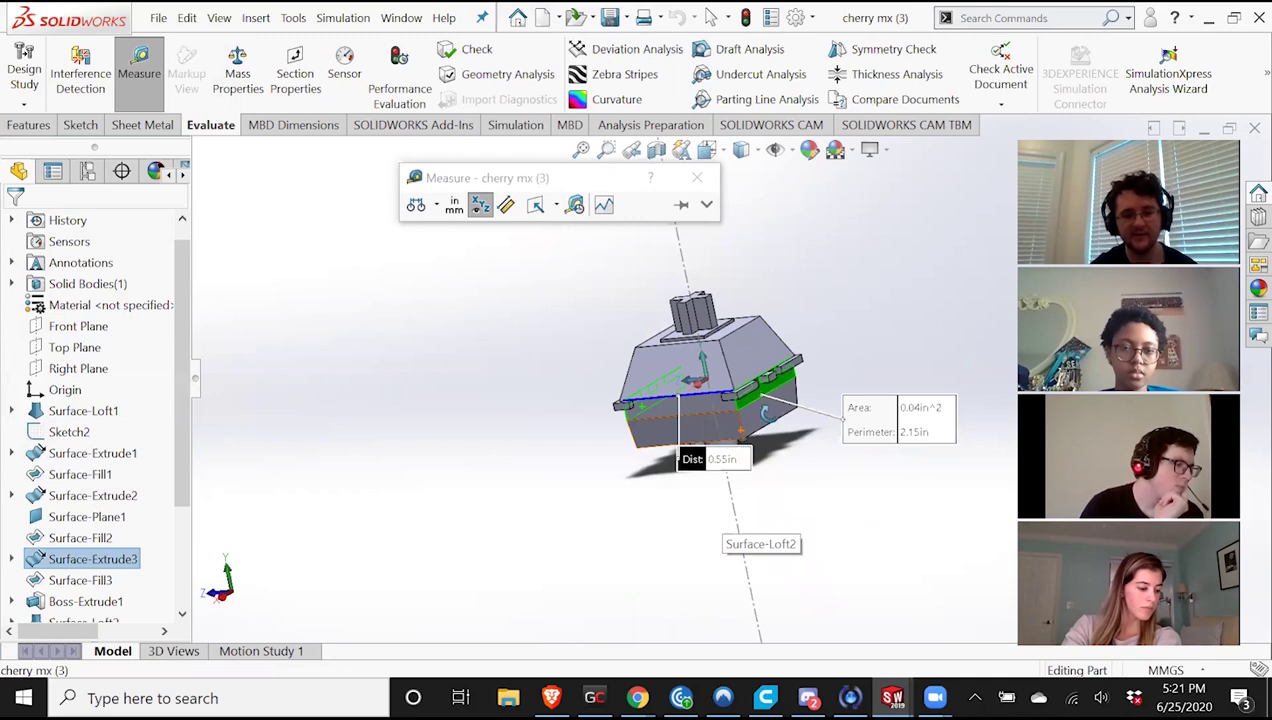
middle_drag(862, 472, 810, 503)
click(810, 503)
scroll(810, 503, up, 1)
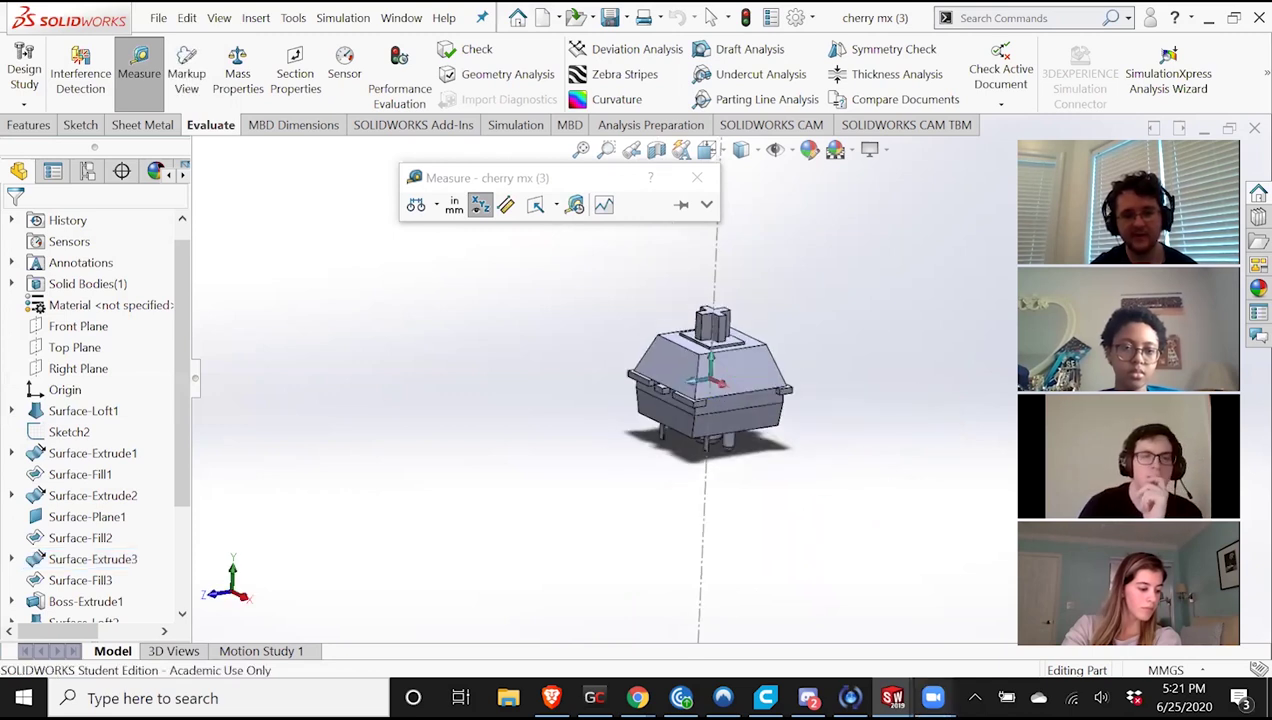
Return to the U-shaped profile sketch in Part15.
mouse_move(892, 698)
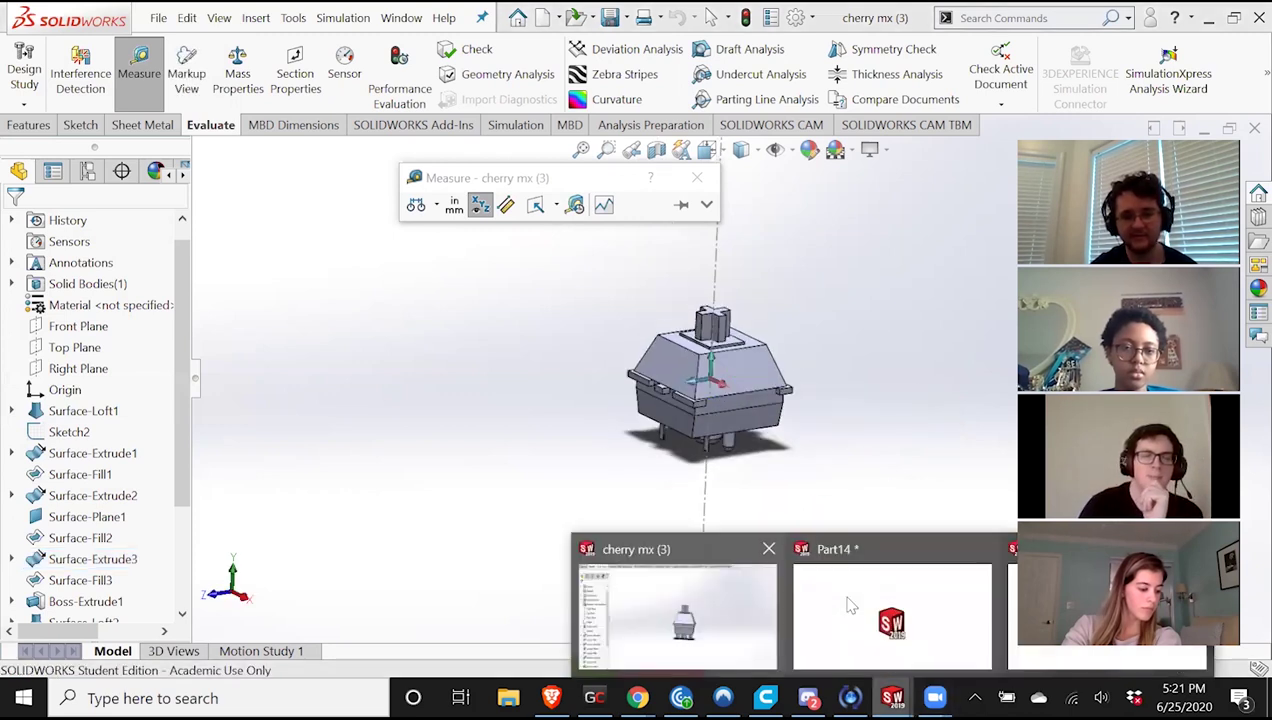
mouse_move(849, 604)
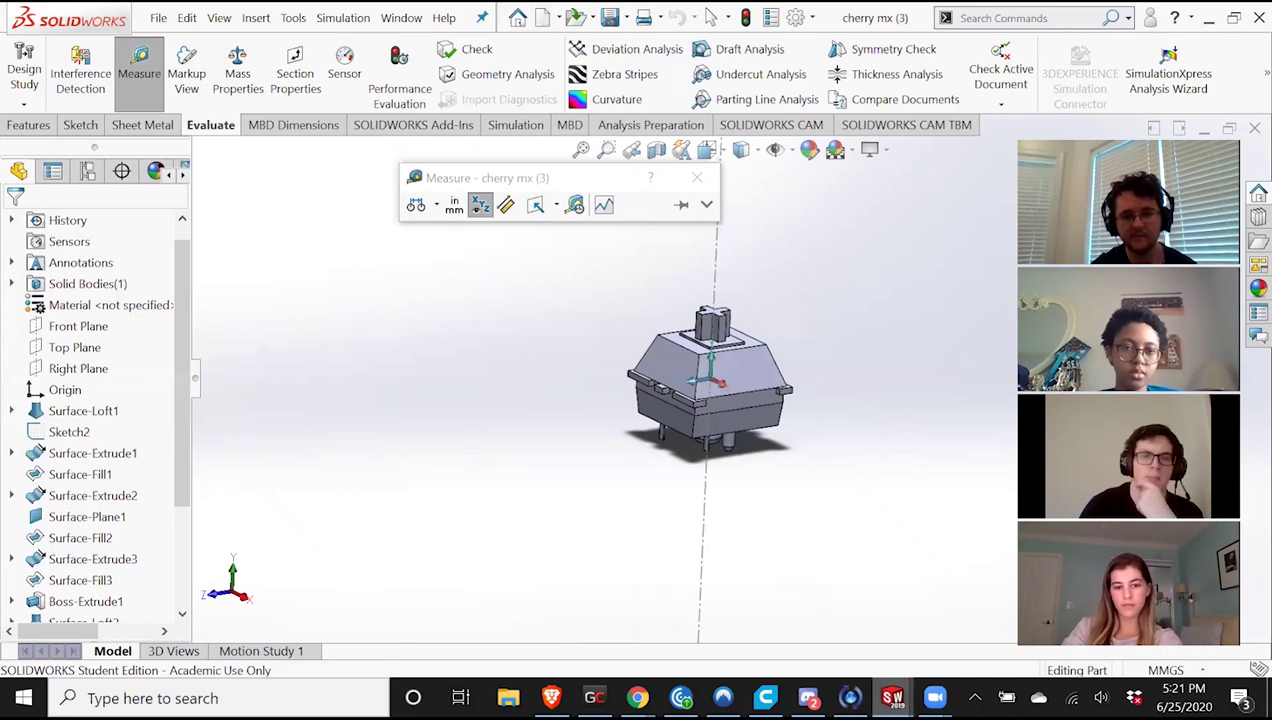
key(ctrl+Tab)
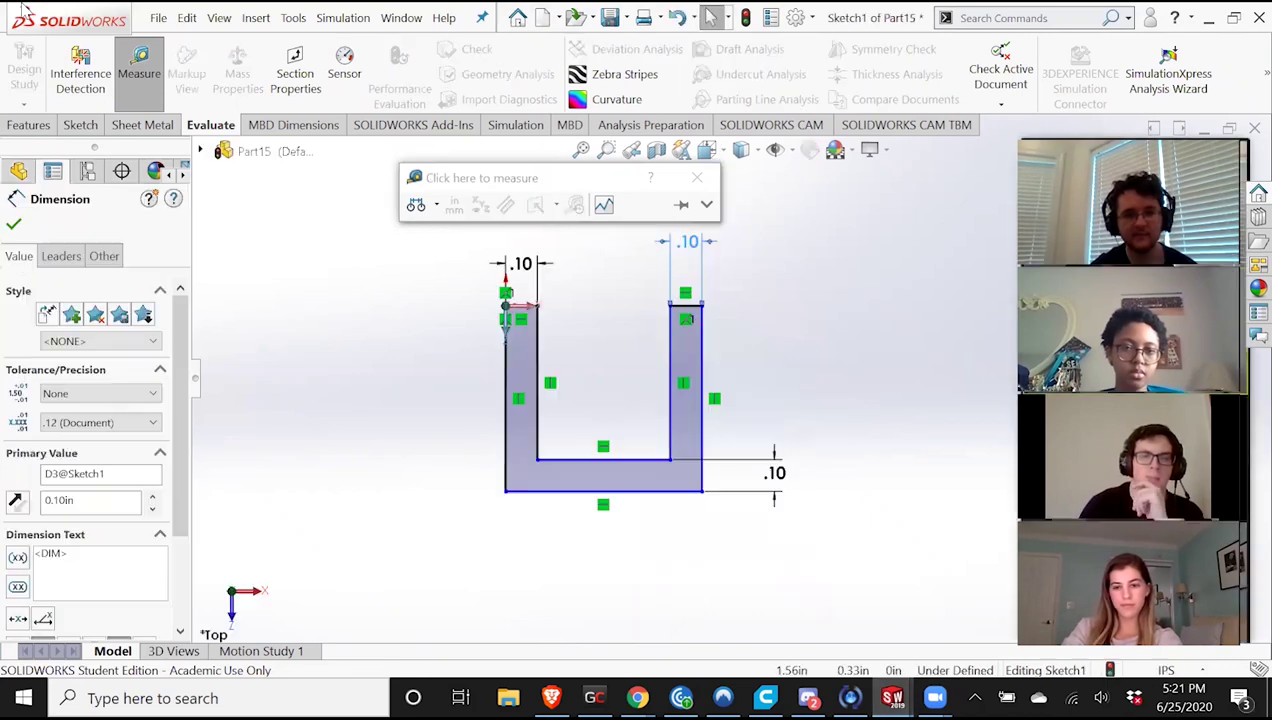
Dimension the gap between the inner vertical lines of the U's two arms and set it to 0.60 in.
click(80, 125)
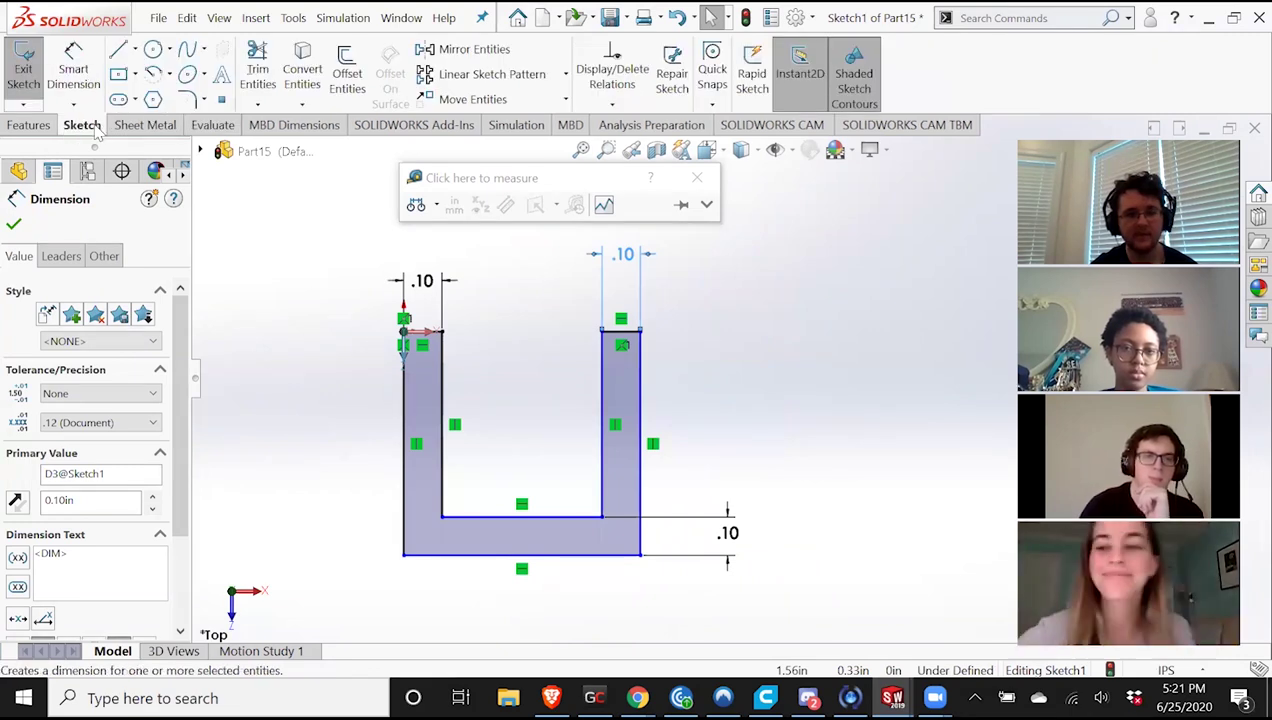
click(441, 402)
click(603, 405)
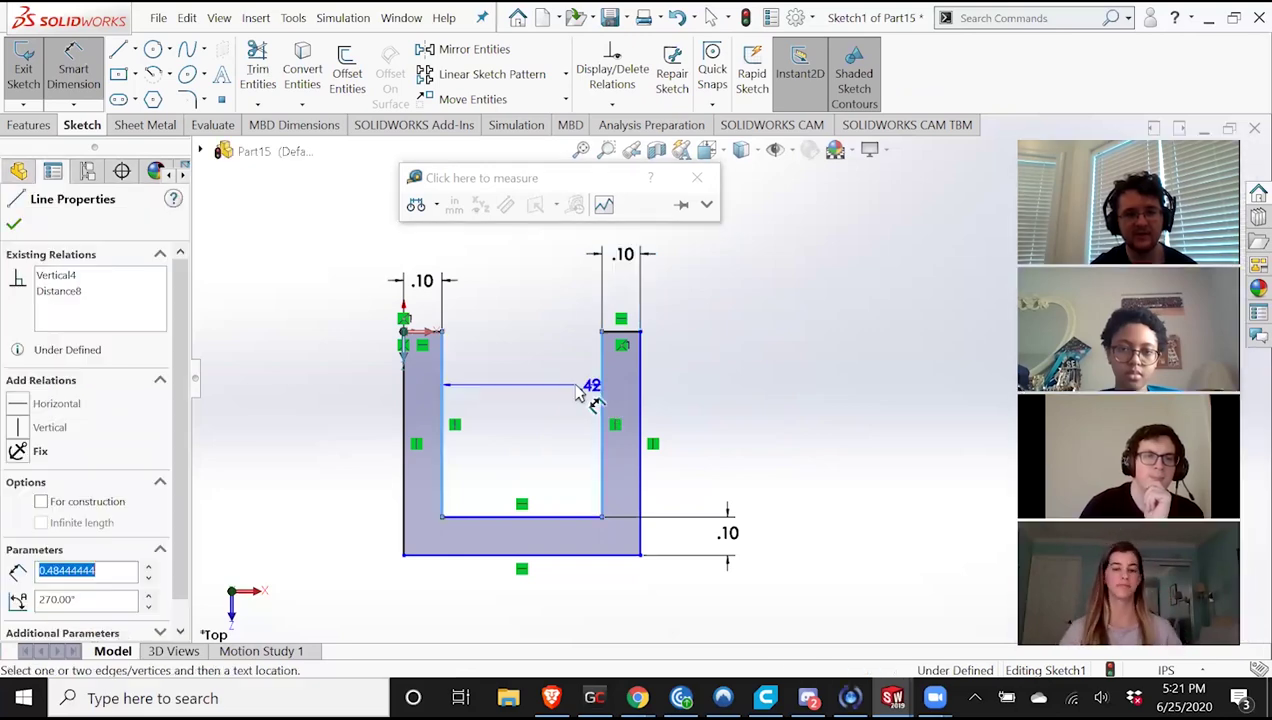
click(617, 285)
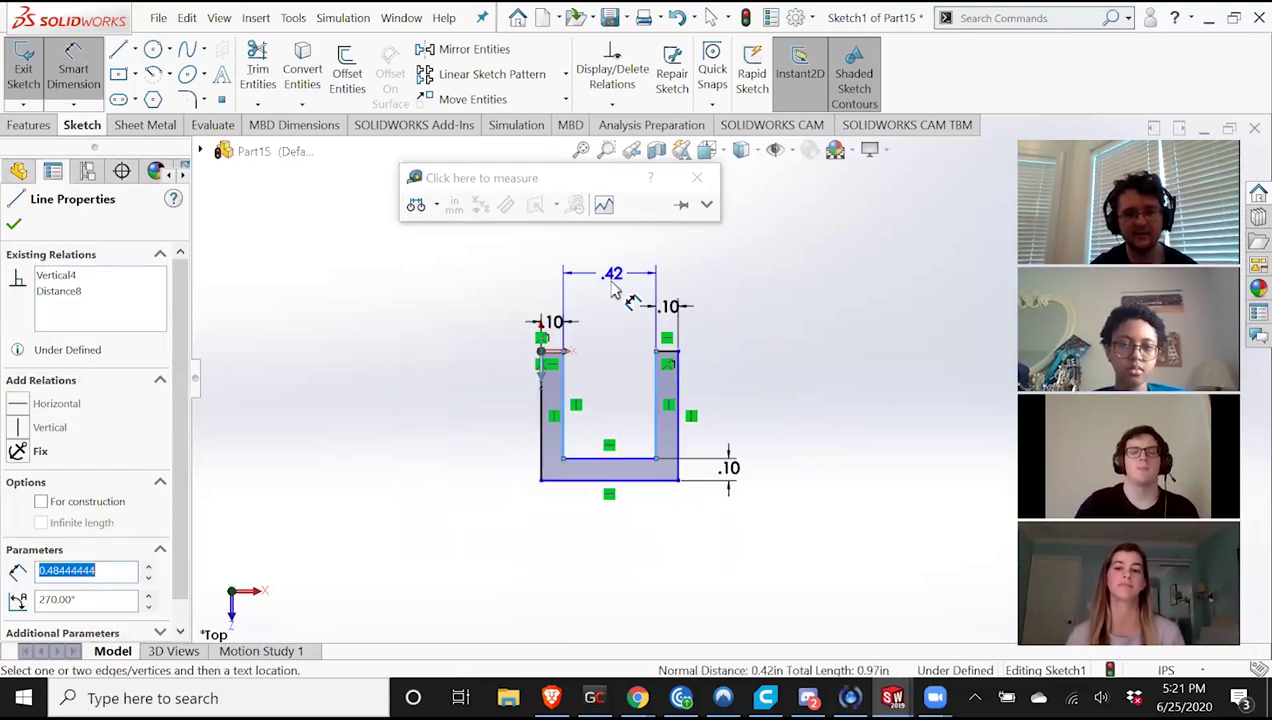
double_click(612, 278)
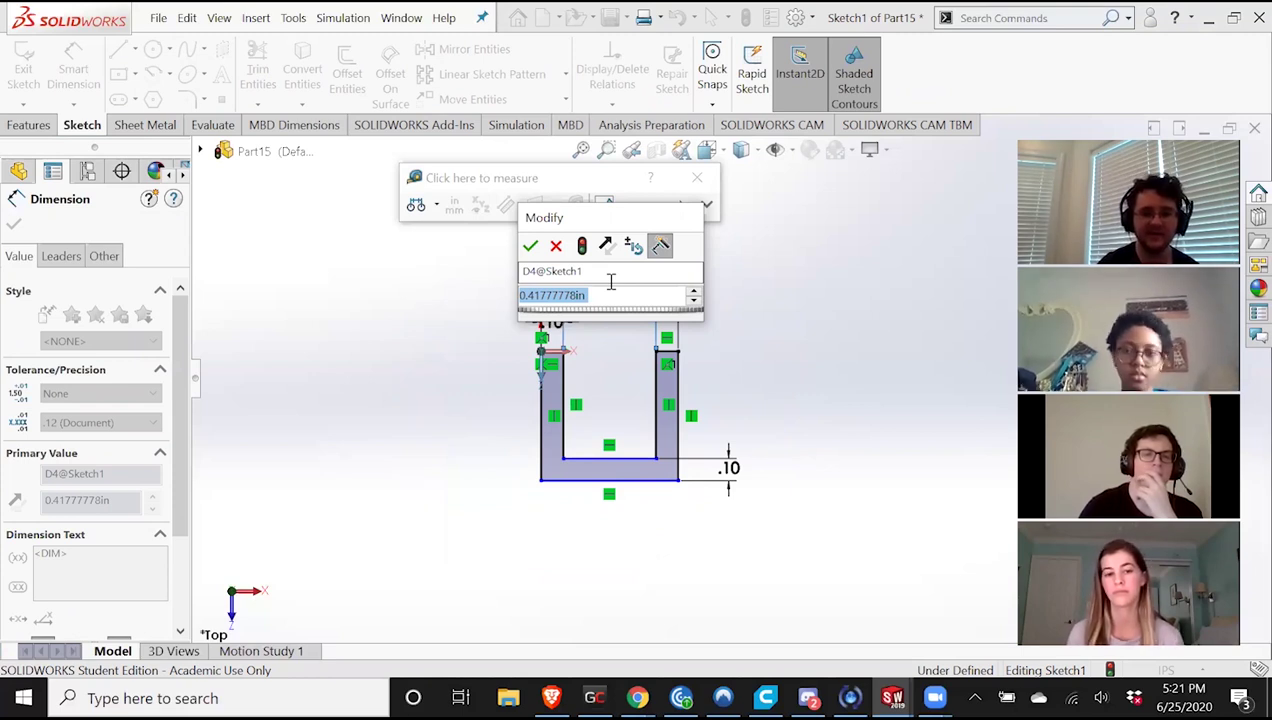
key(BackSpace)
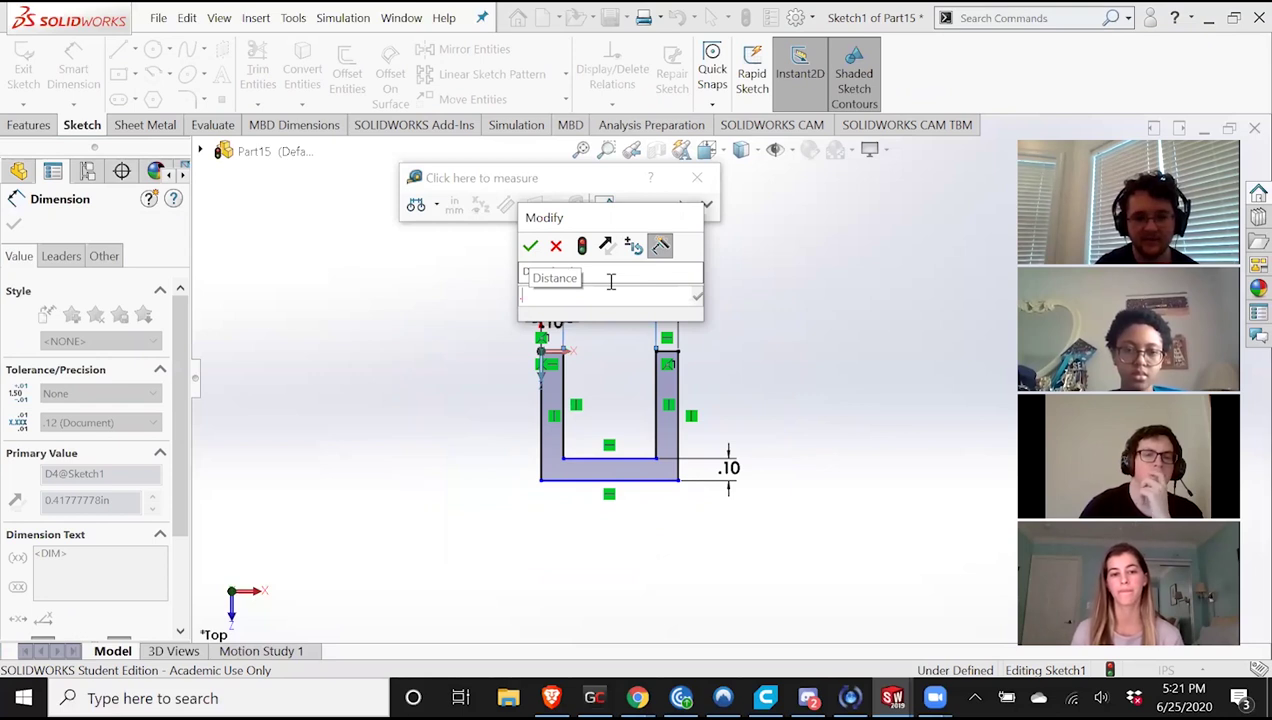
text(.57)
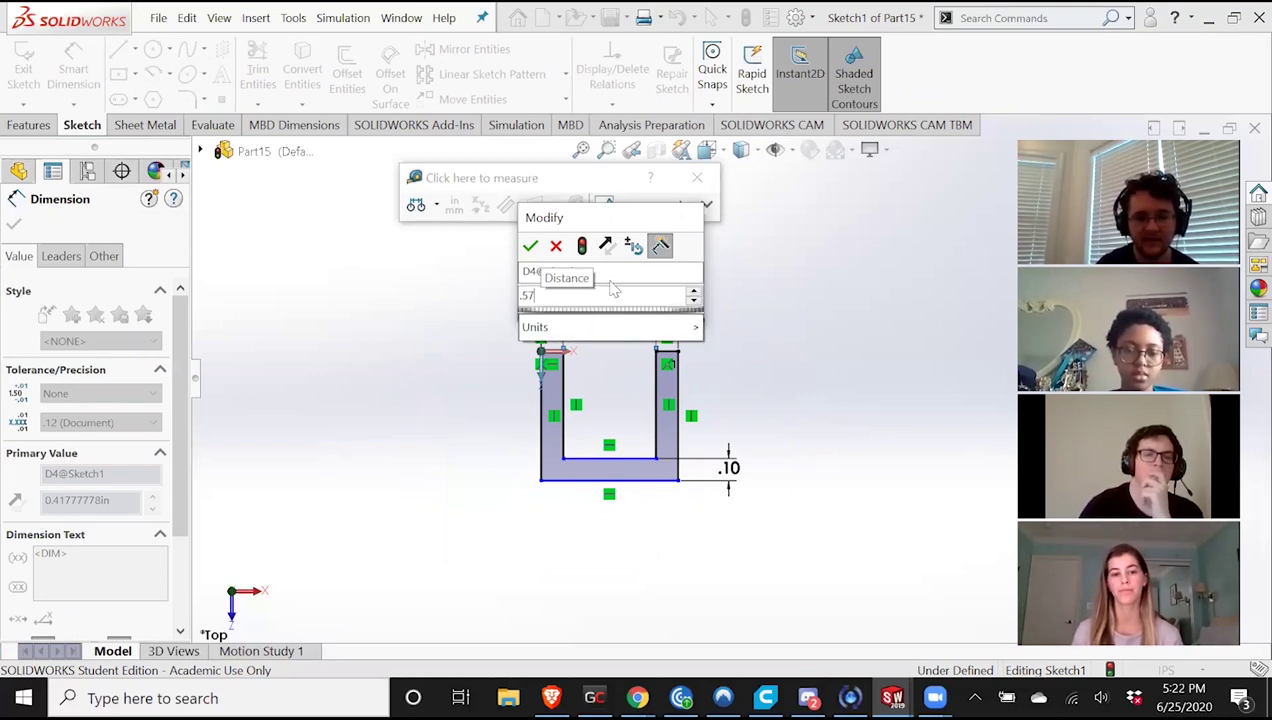
key(BackSpace)
key(BackSpace)
key(BackSpace)
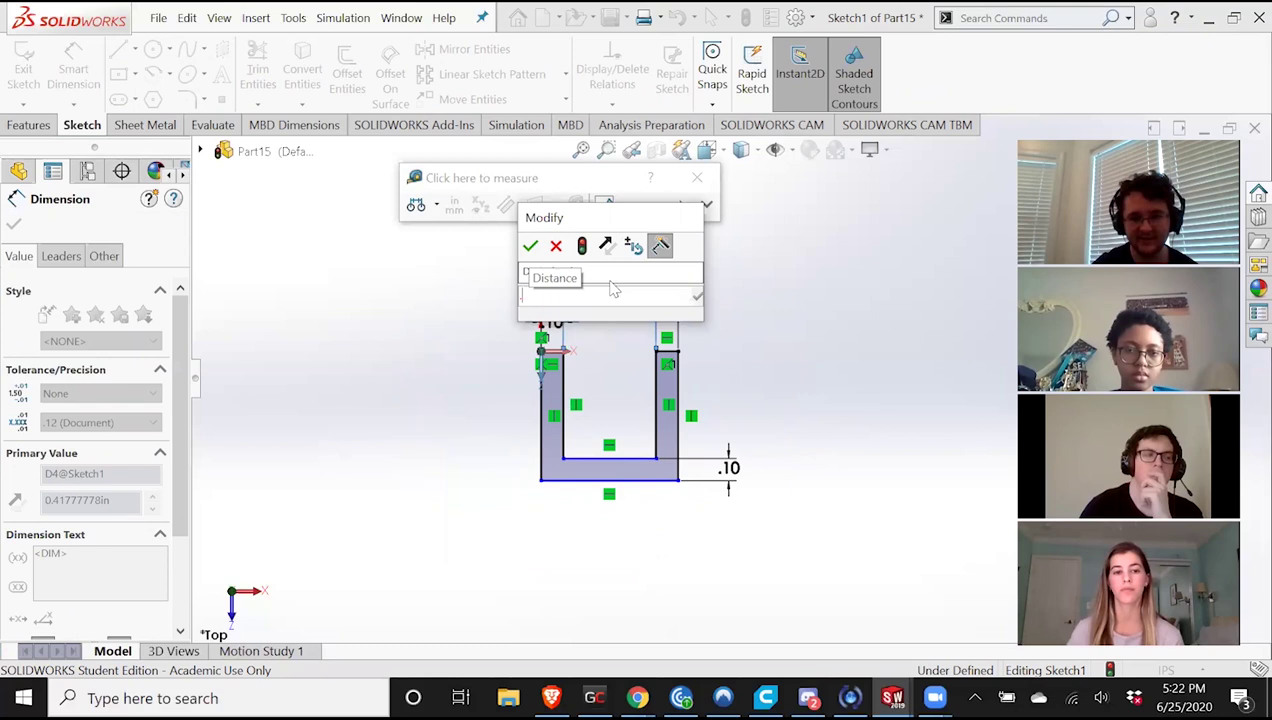
text(.6)
key(Return)
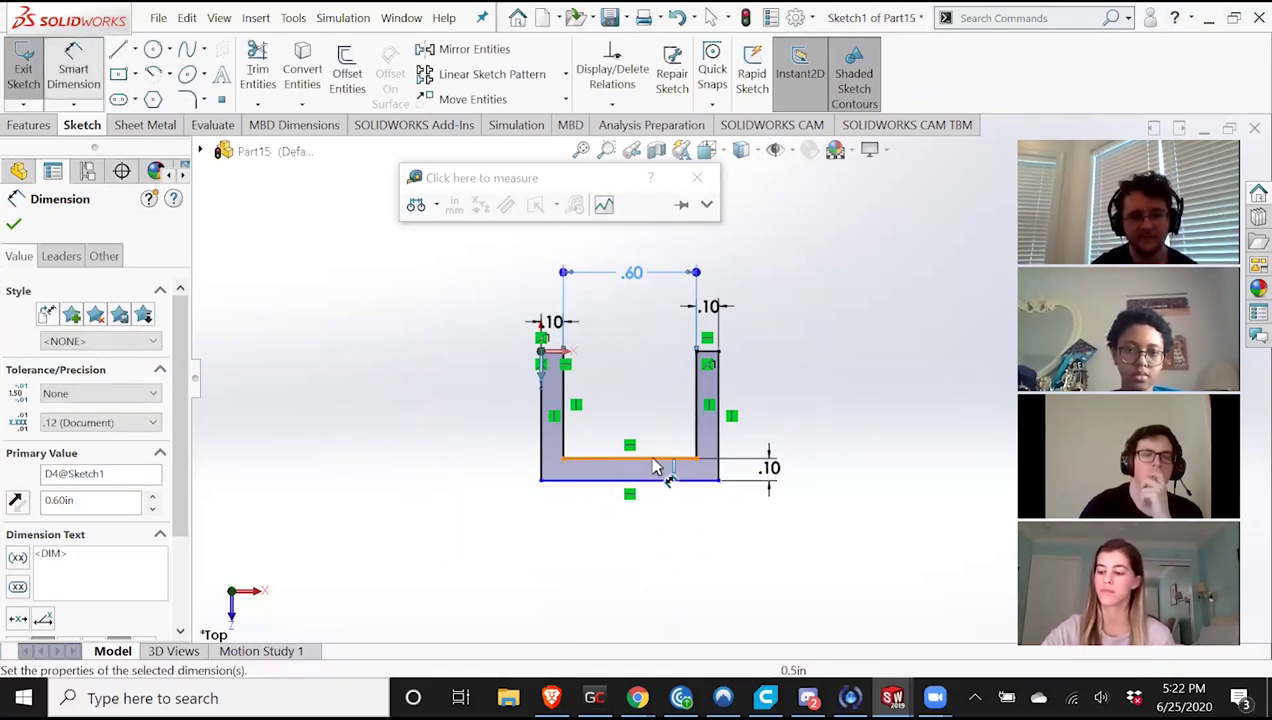
Dimension the U's inner depth from the end of the arm at the origin to the inner horizontal line, setting it to 0.60 in.
click(559, 353)
click(554, 351)
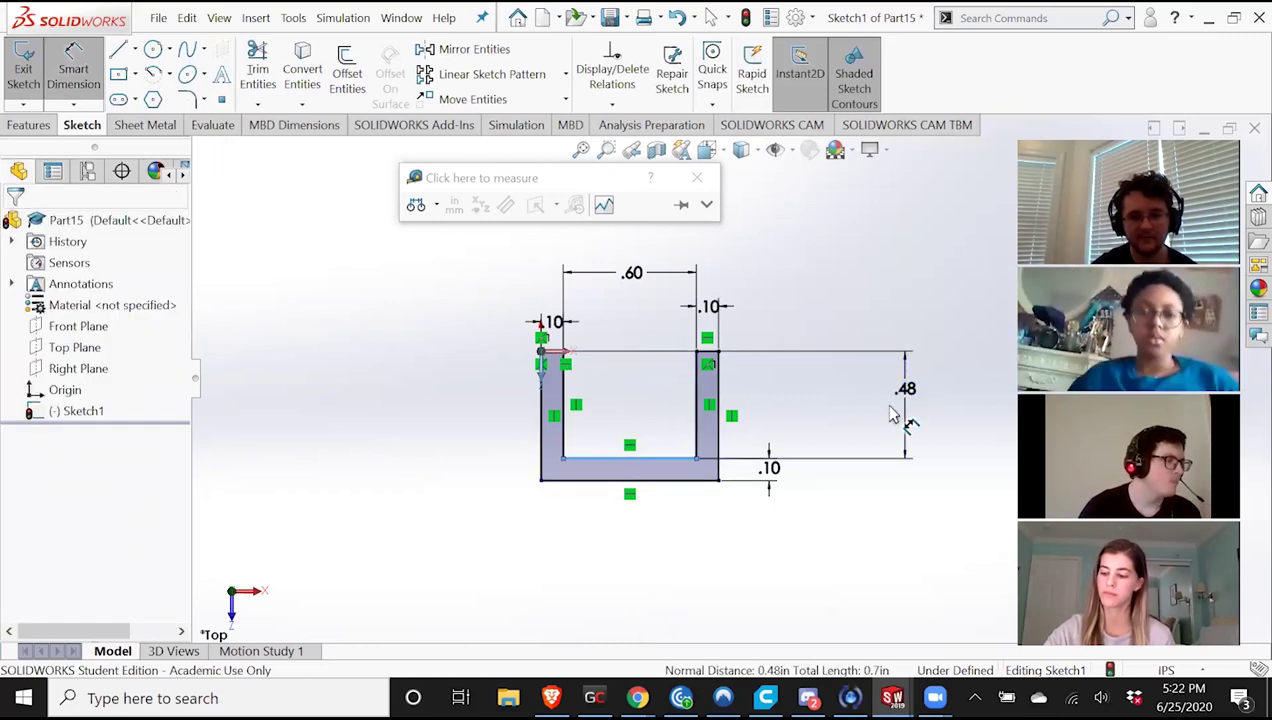
click(875, 417)
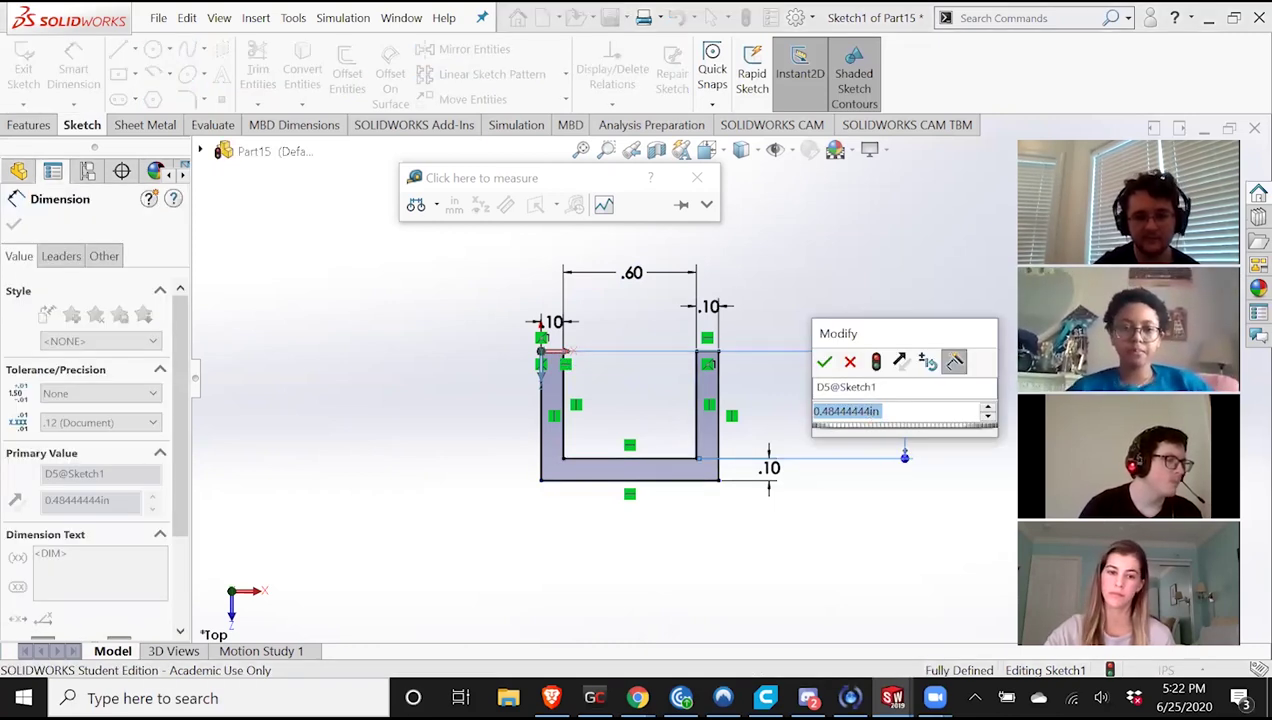
text(.6)
key(Return)
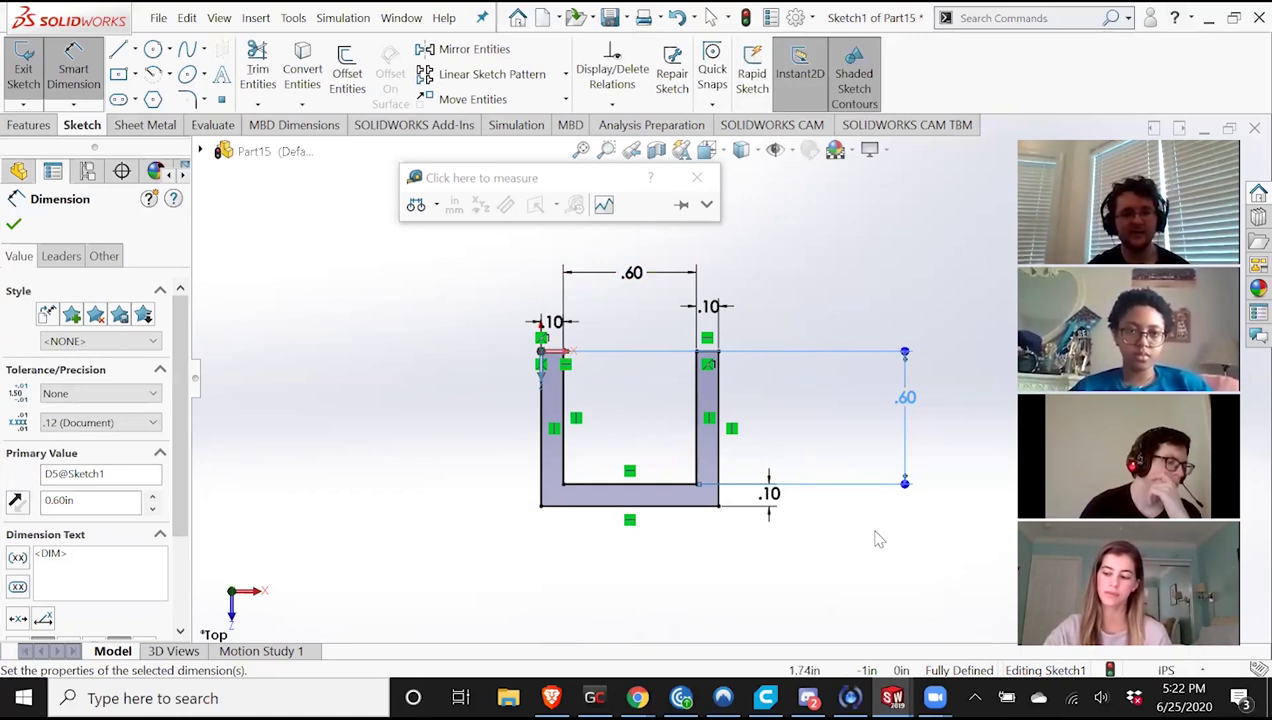
click(737, 215)
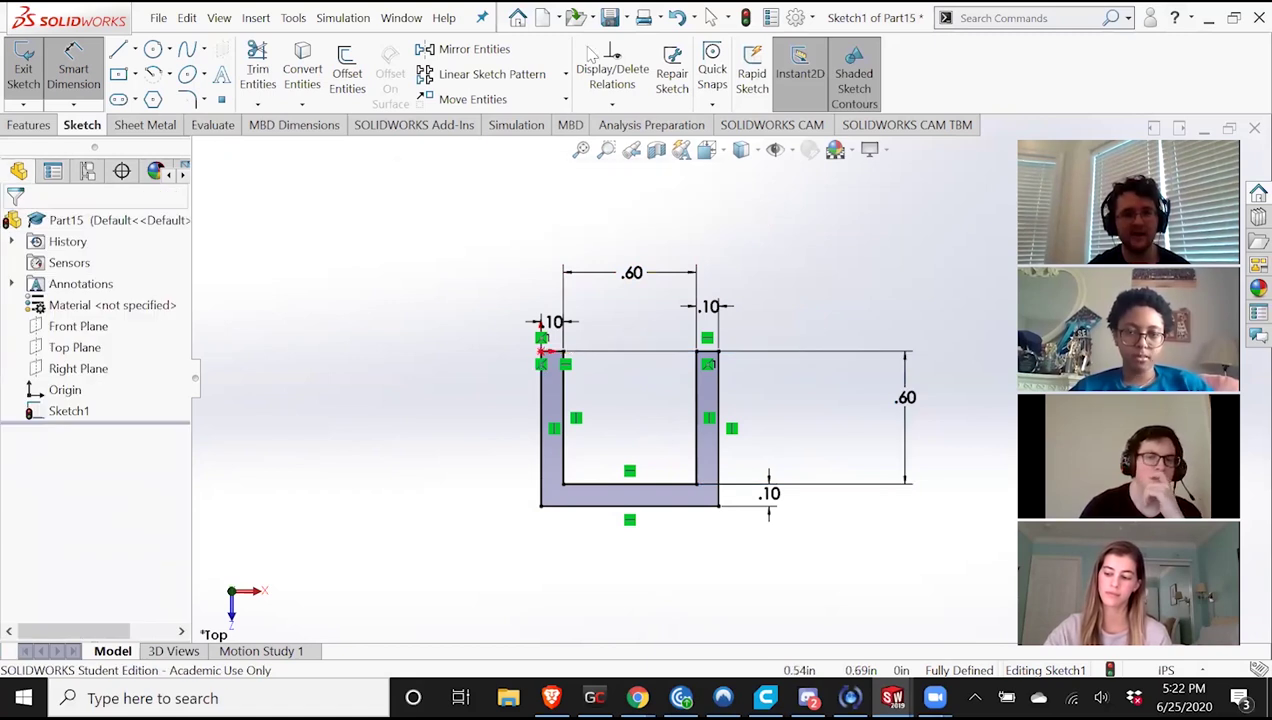
Extrude the U-shaped profile as a blind boss with a depth of 0.70 in.
click(28, 126)
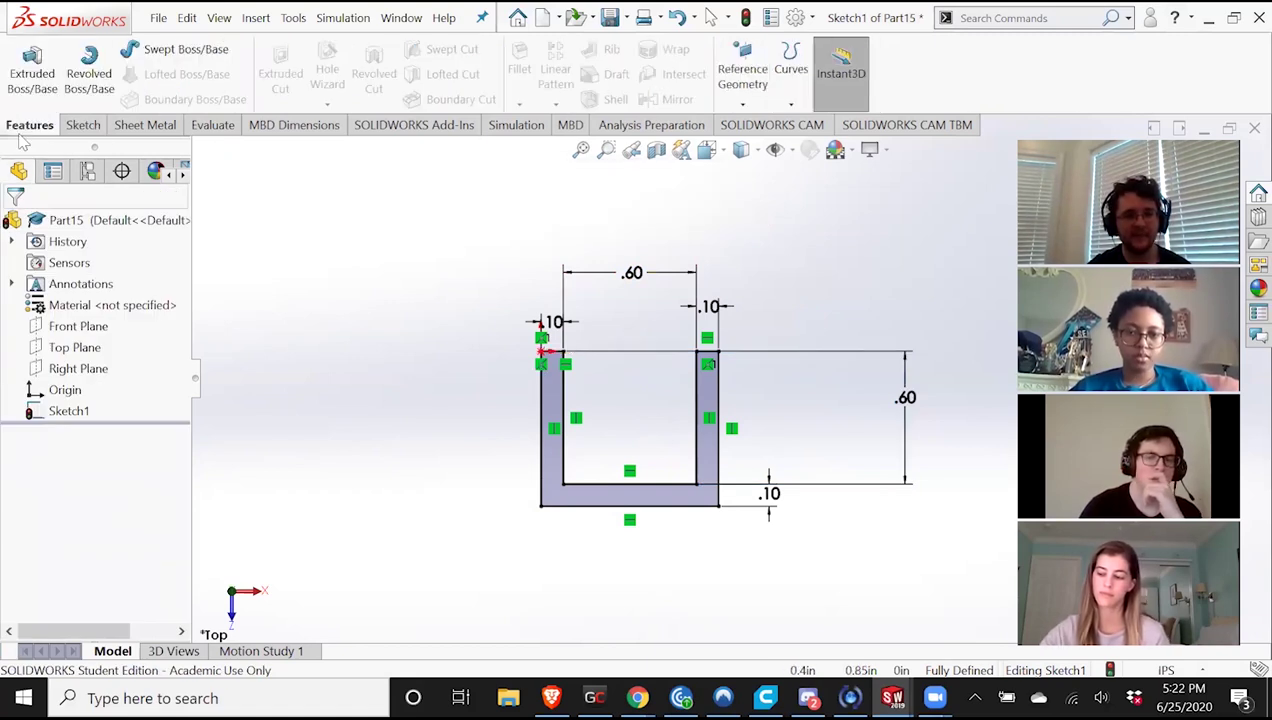
click(40, 80)
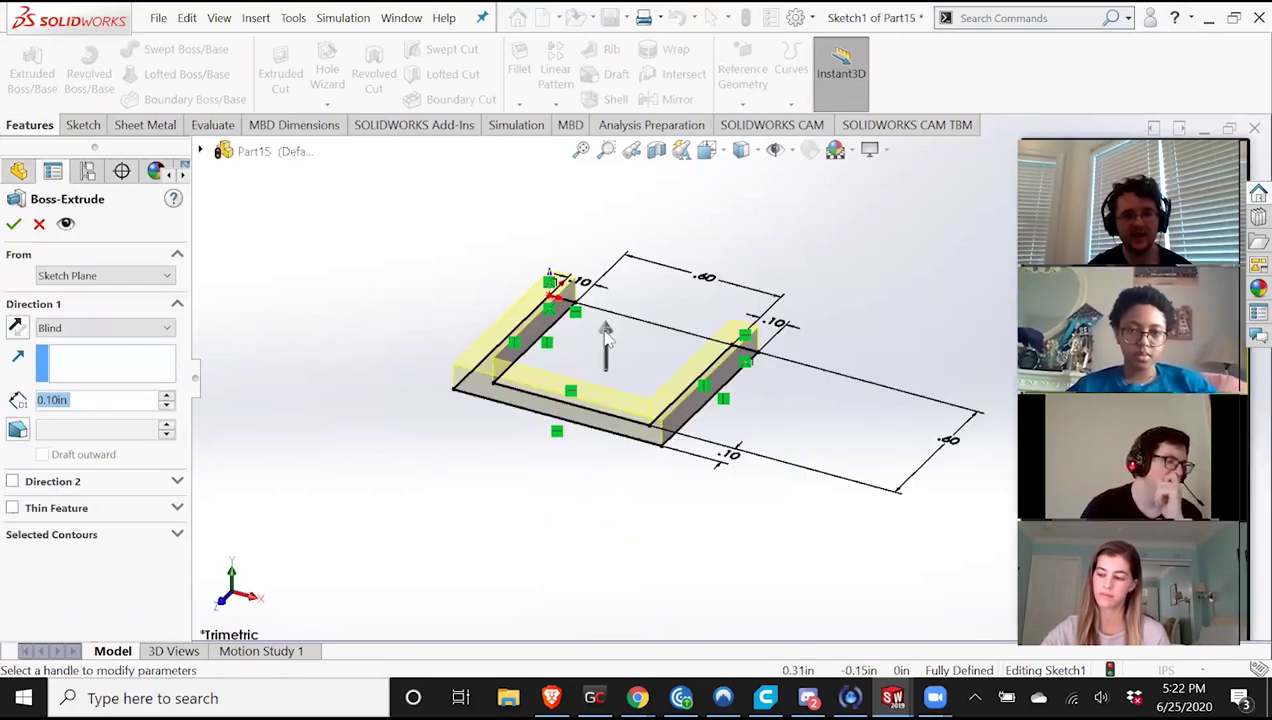
click(612, 305)
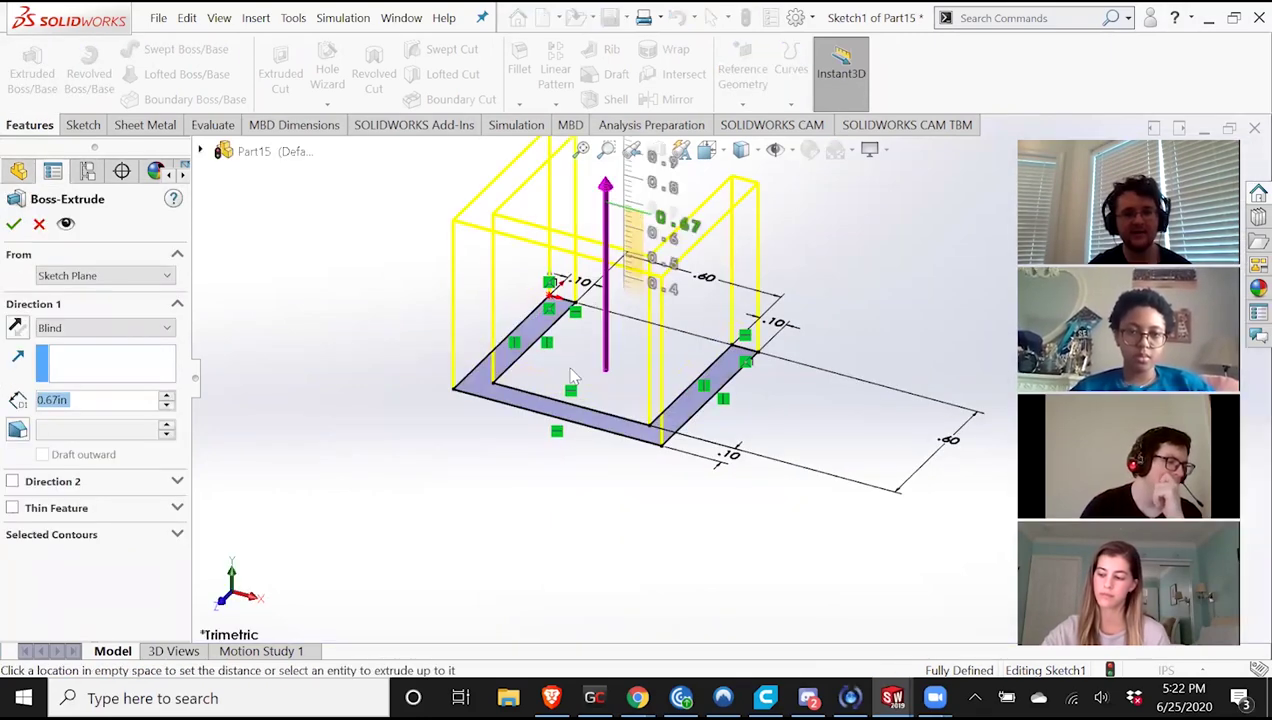
click(622, 280)
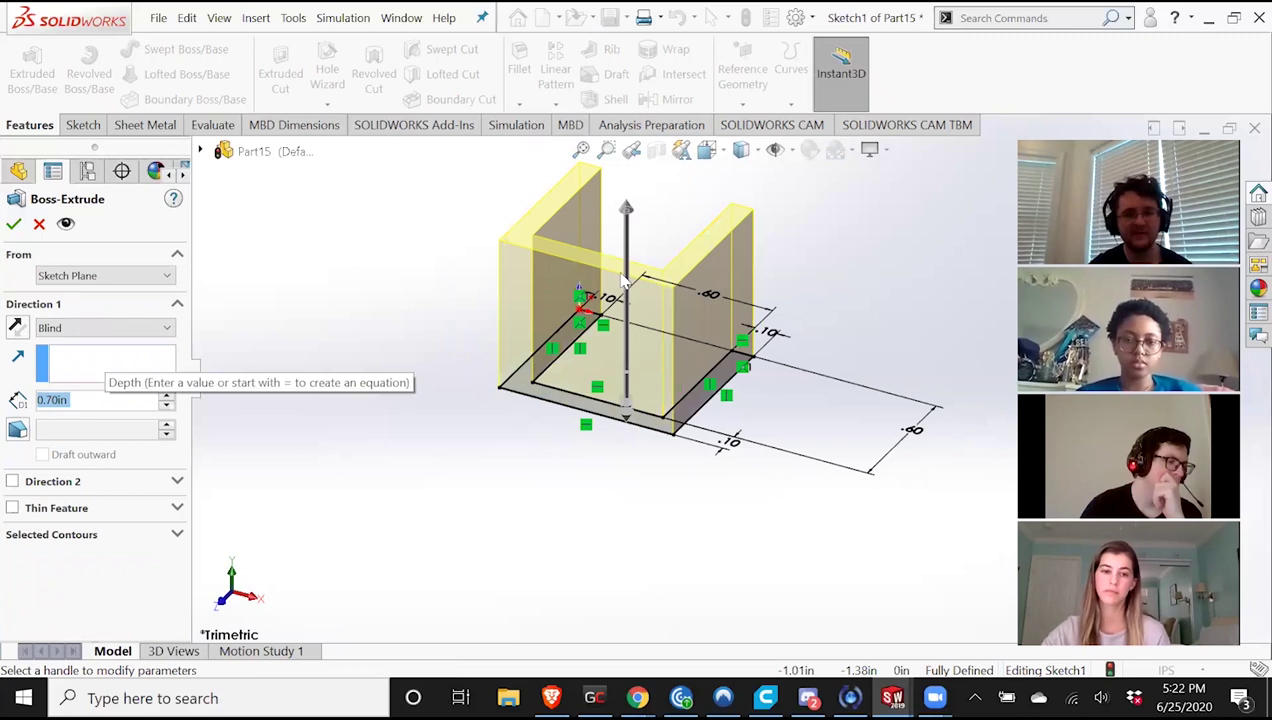
middle_drag(604, 309, 584, 360)
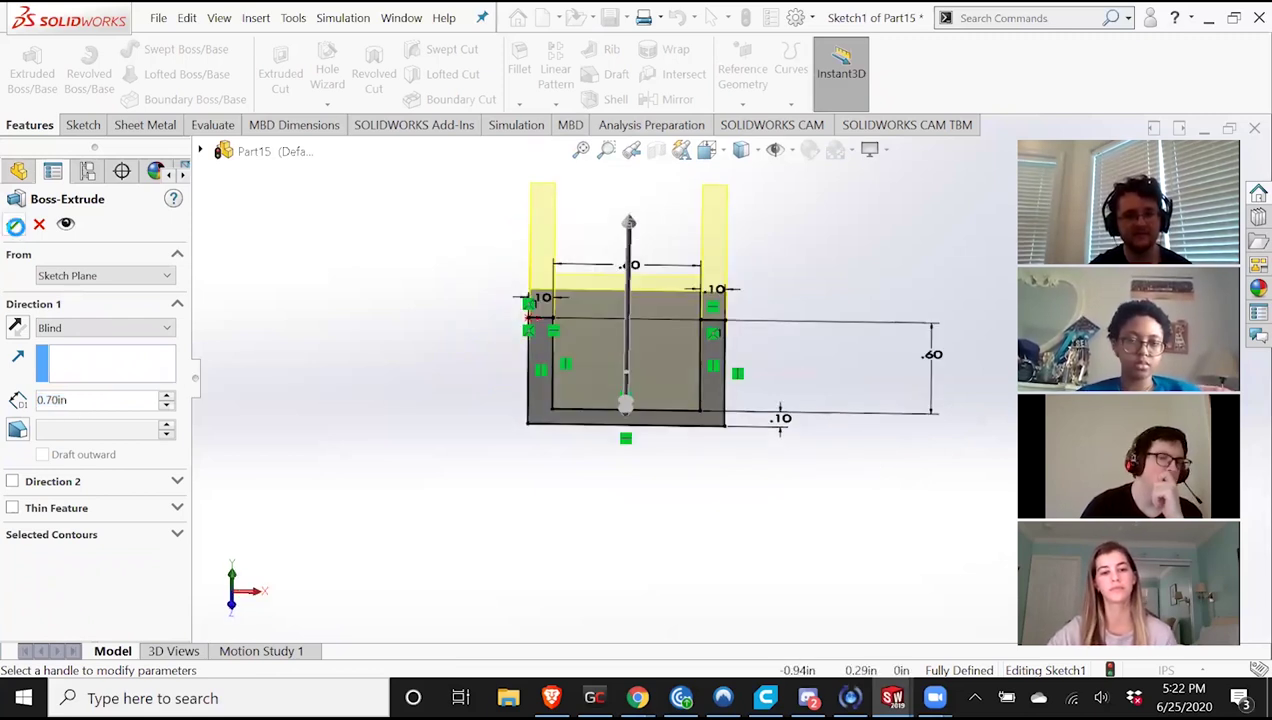
click(14, 225)
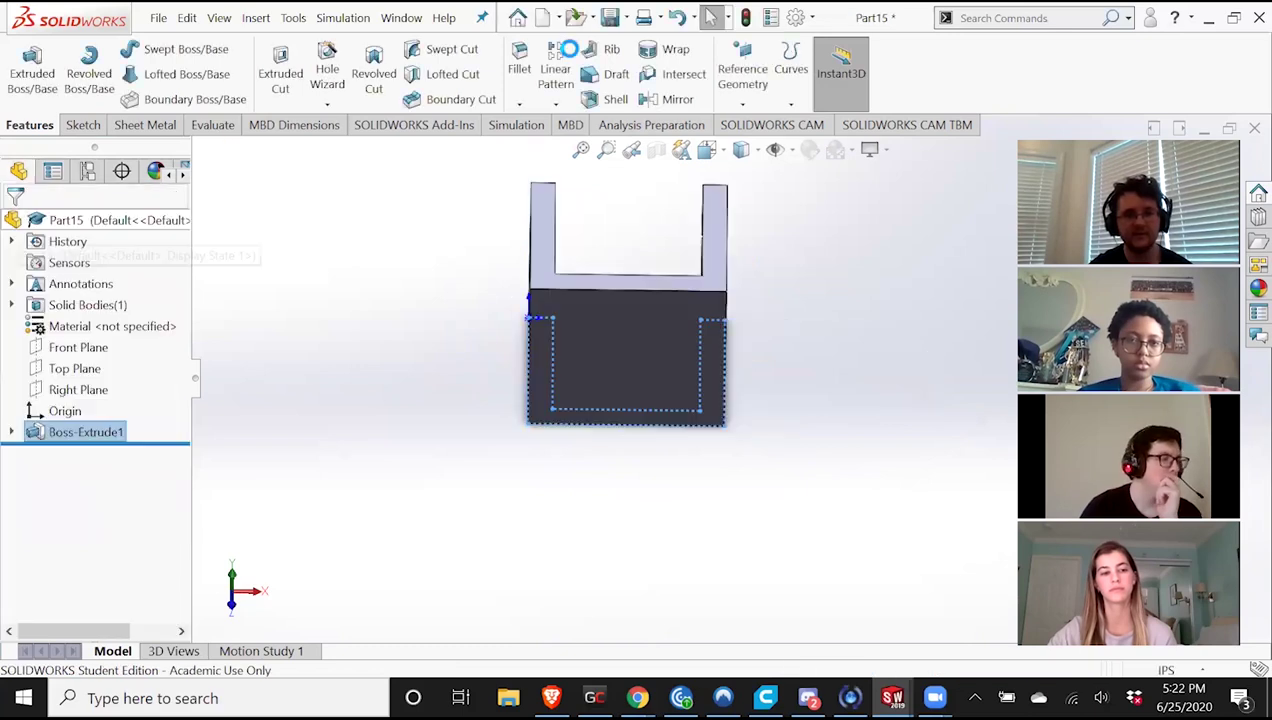
Begin saving the part under a new name and create a folder named switch design inside Documents > UF > GRiP.
click(627, 20)
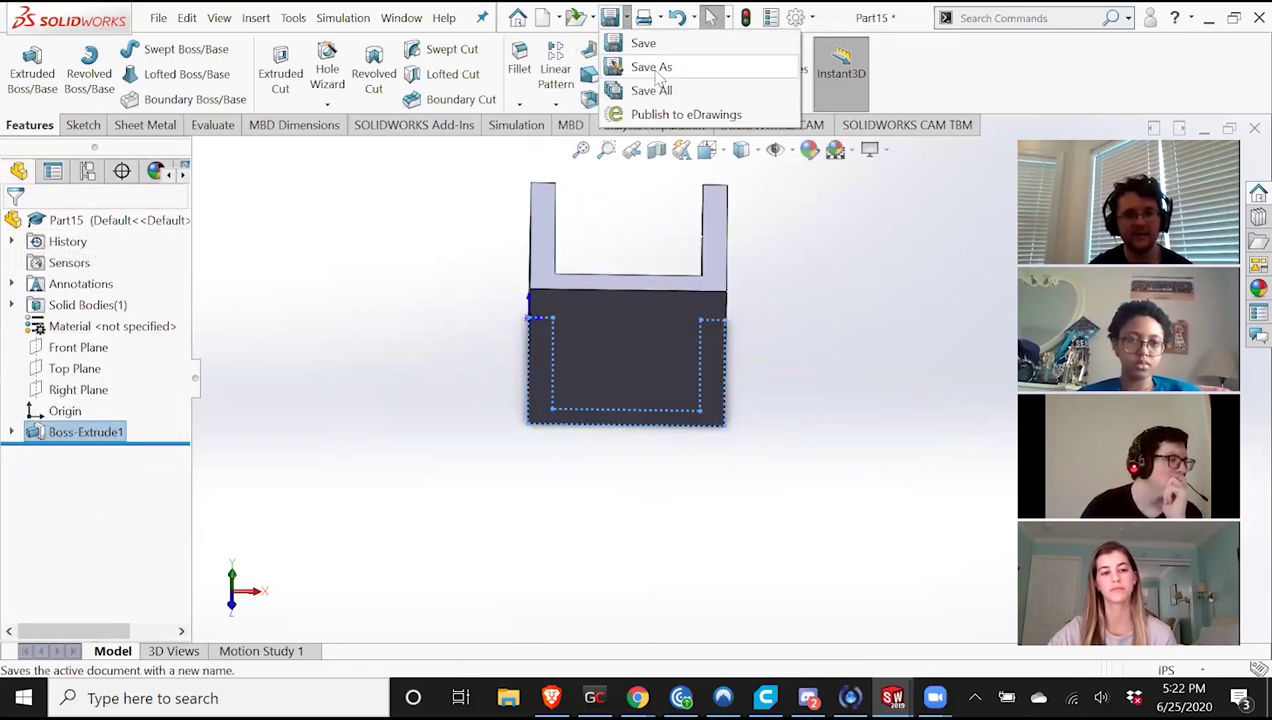
key(Return)
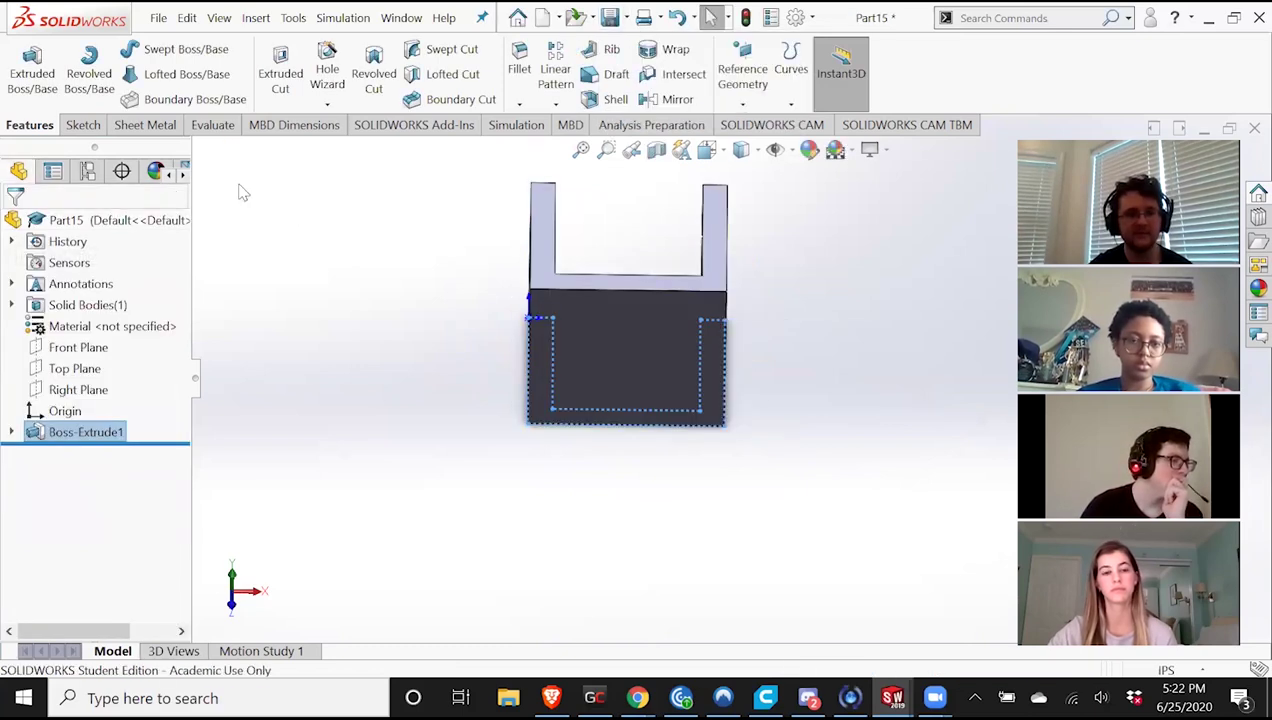
click(100, 196)
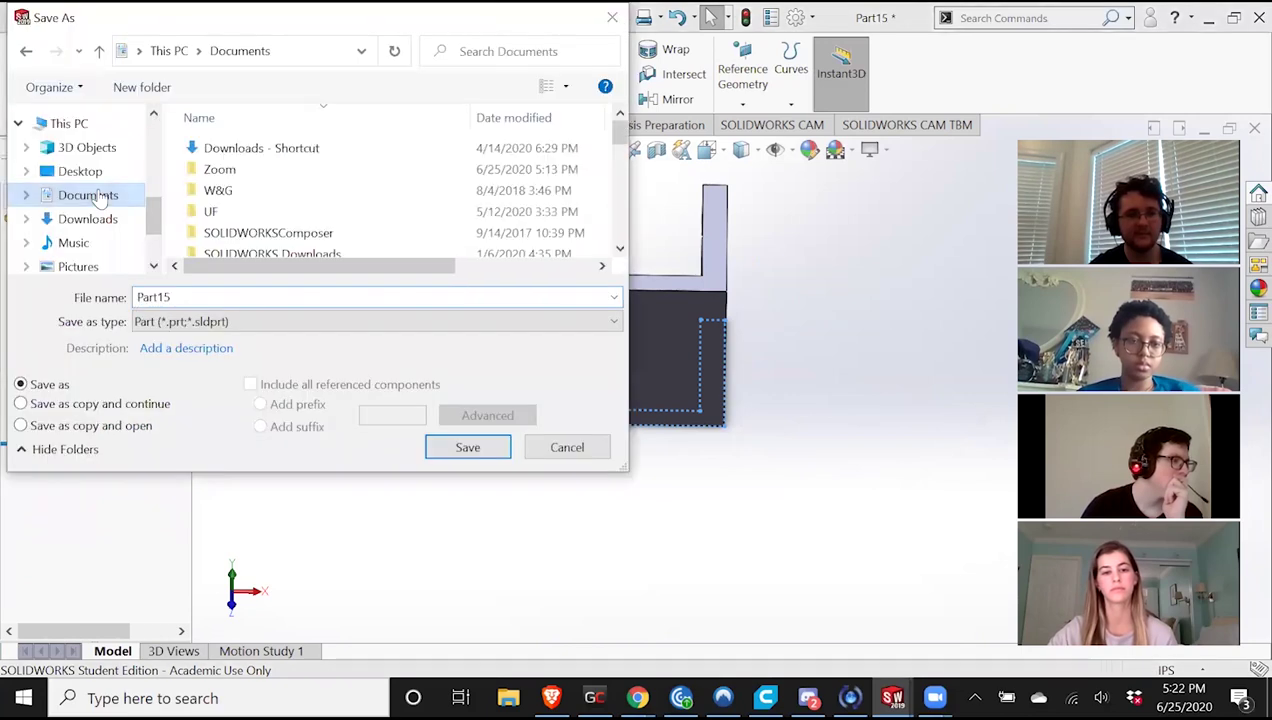
double_click(227, 210)
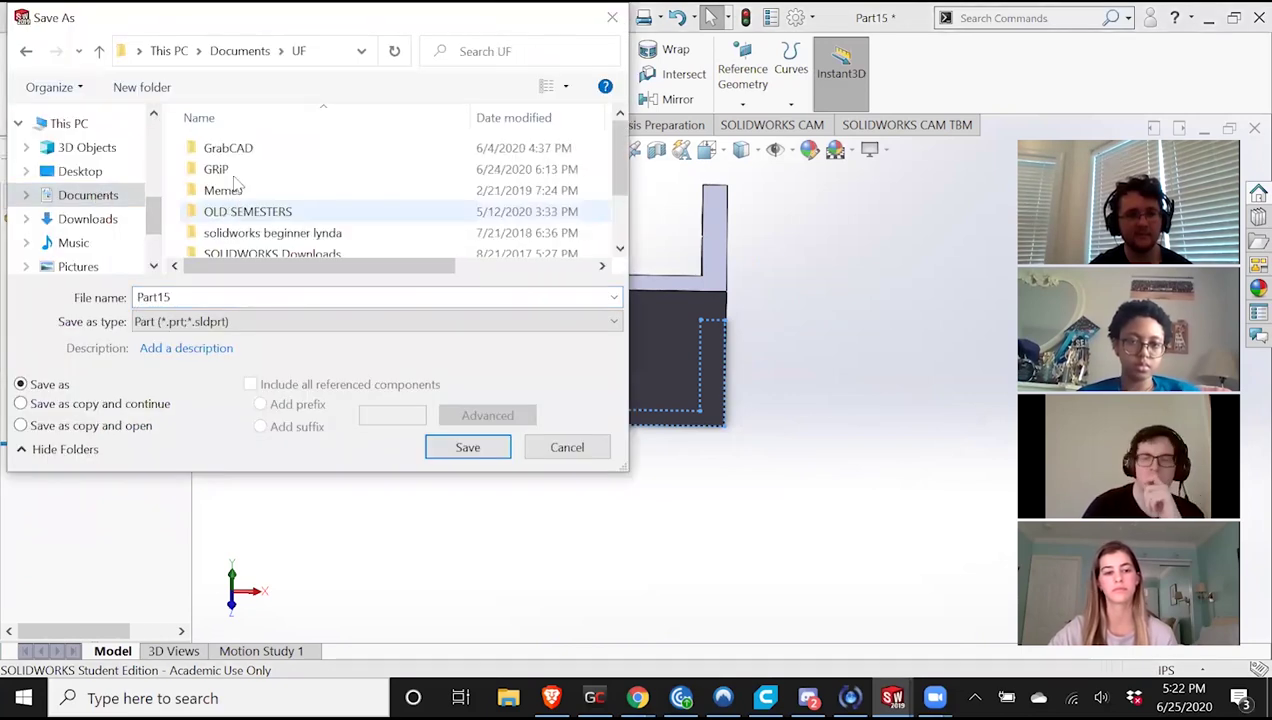
double_click(268, 168)
scroll(268, 212, down, 5)
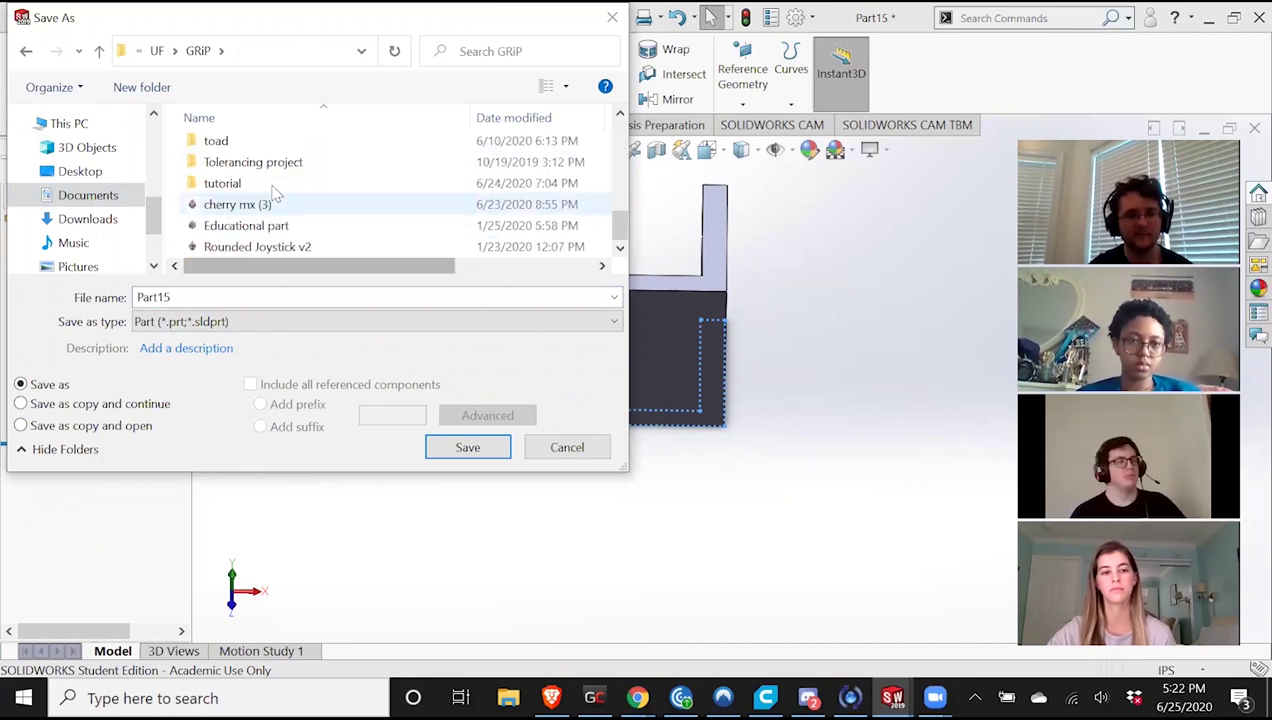
scroll(260, 140, up, 5)
right_click(260, 138)
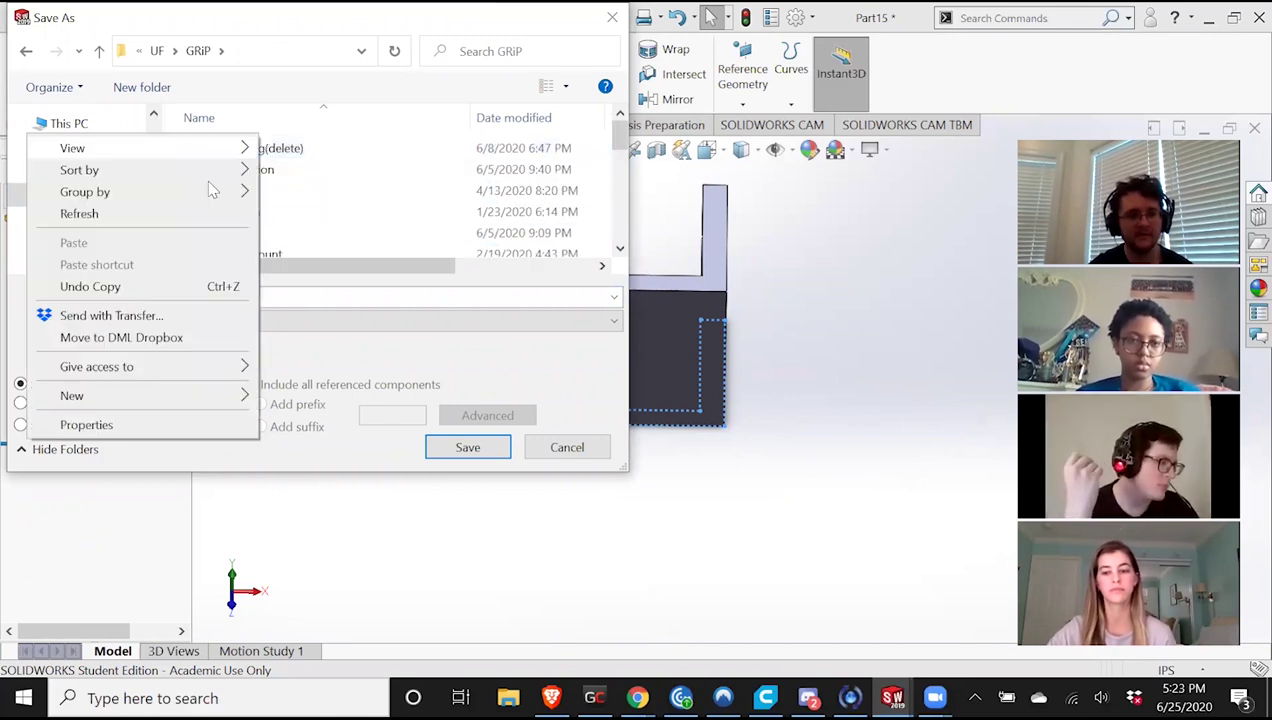
mouse_move(114, 396)
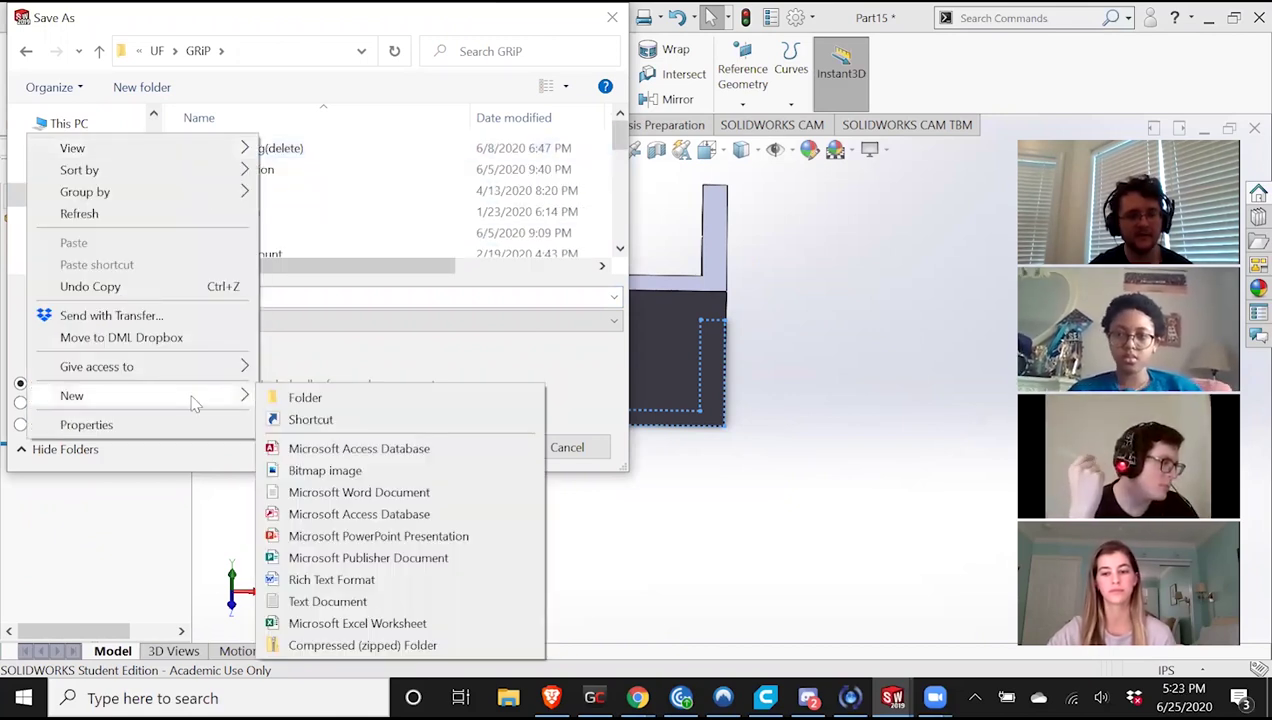
click(330, 400)
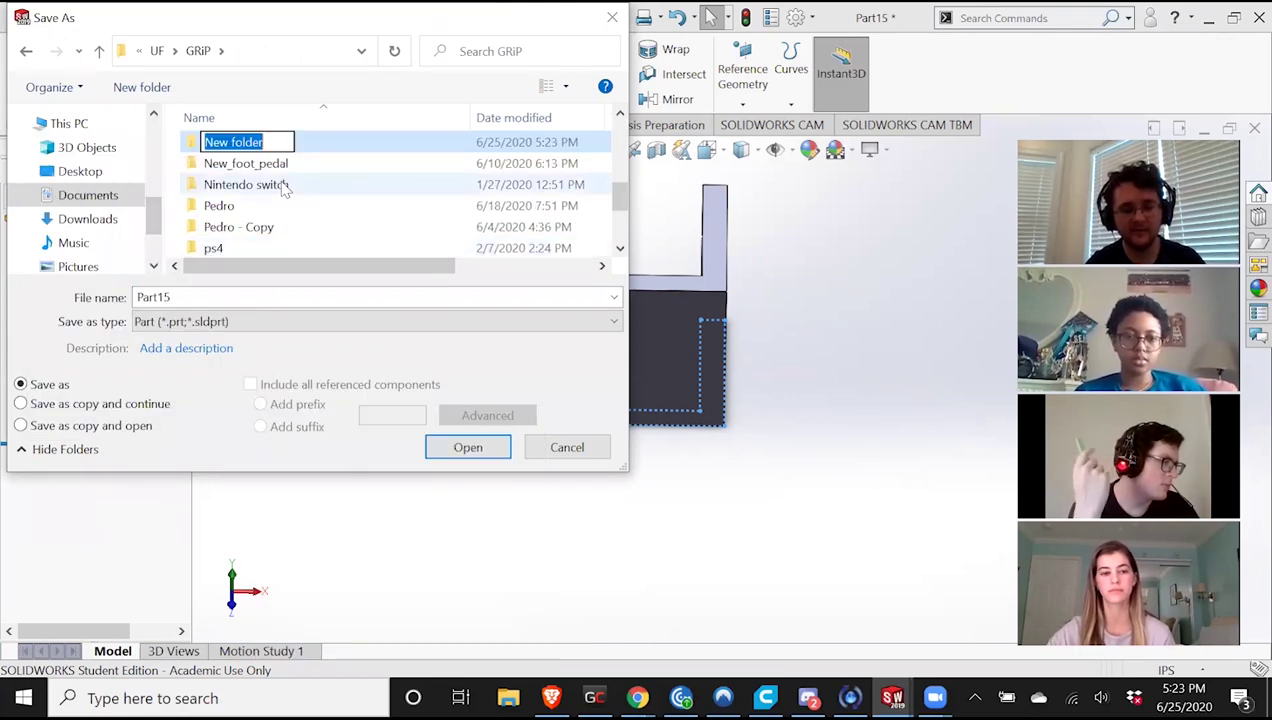
text(switch )
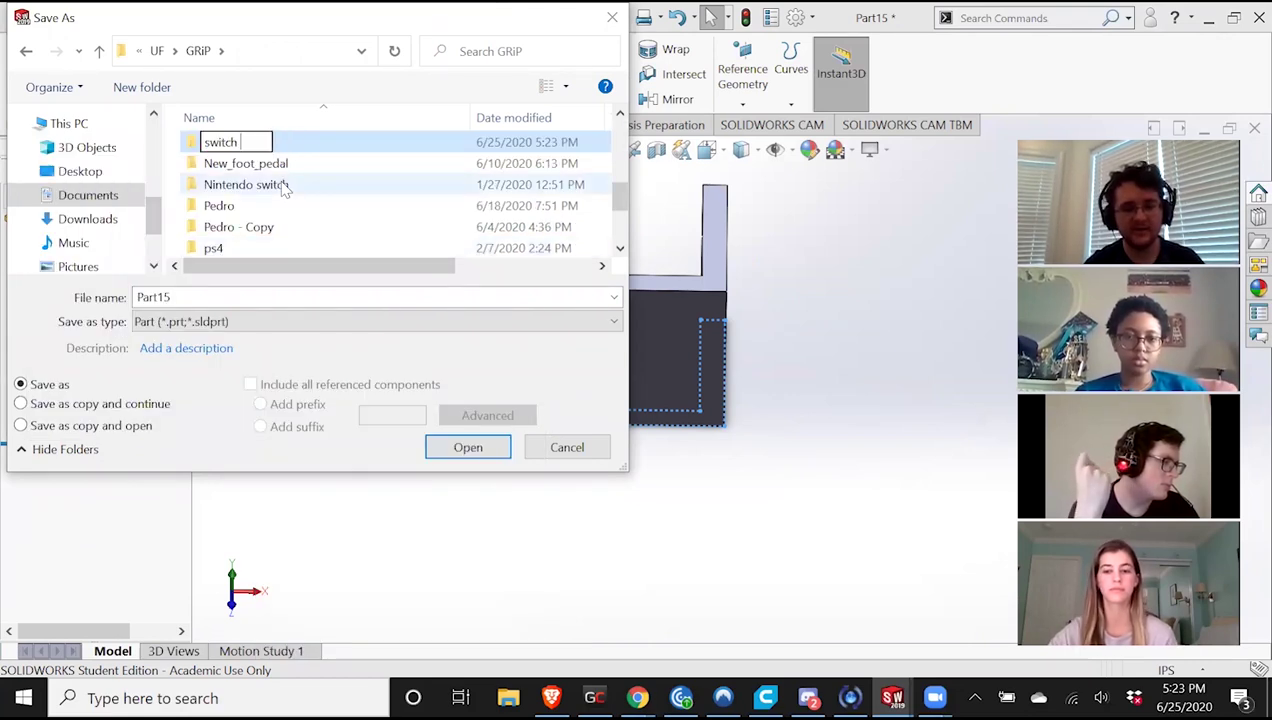
text(design)
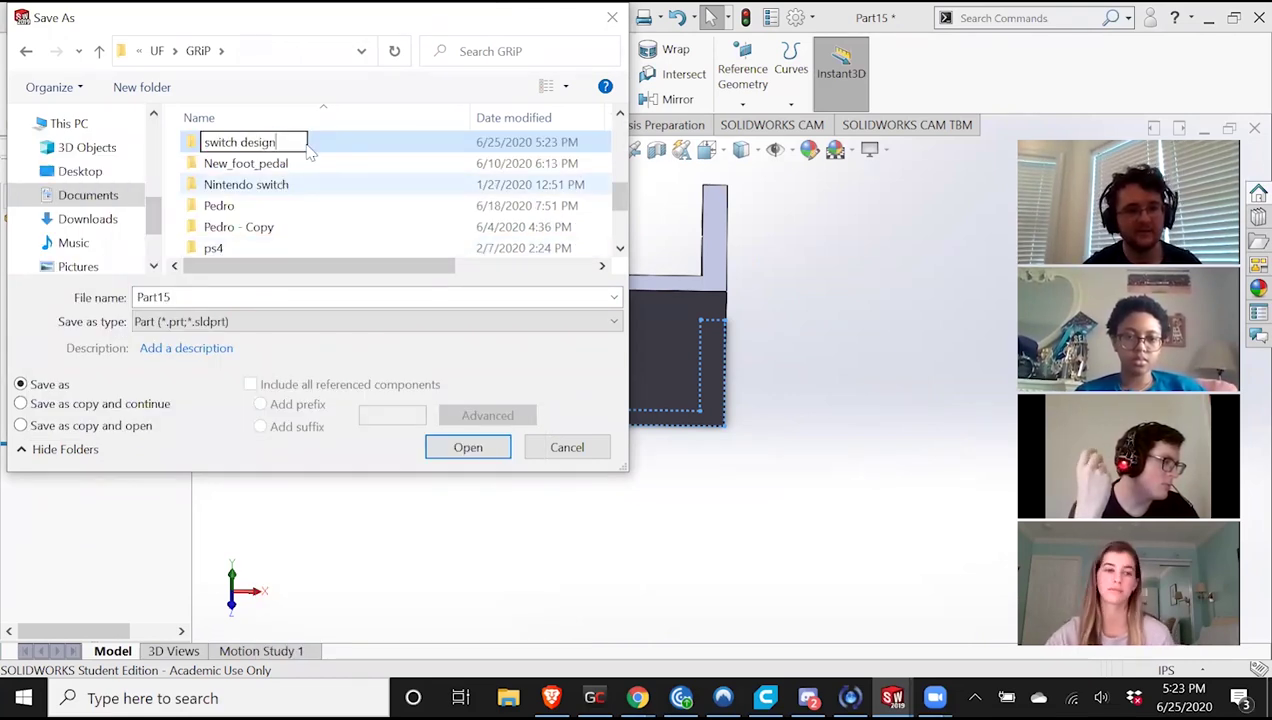
key(Return)
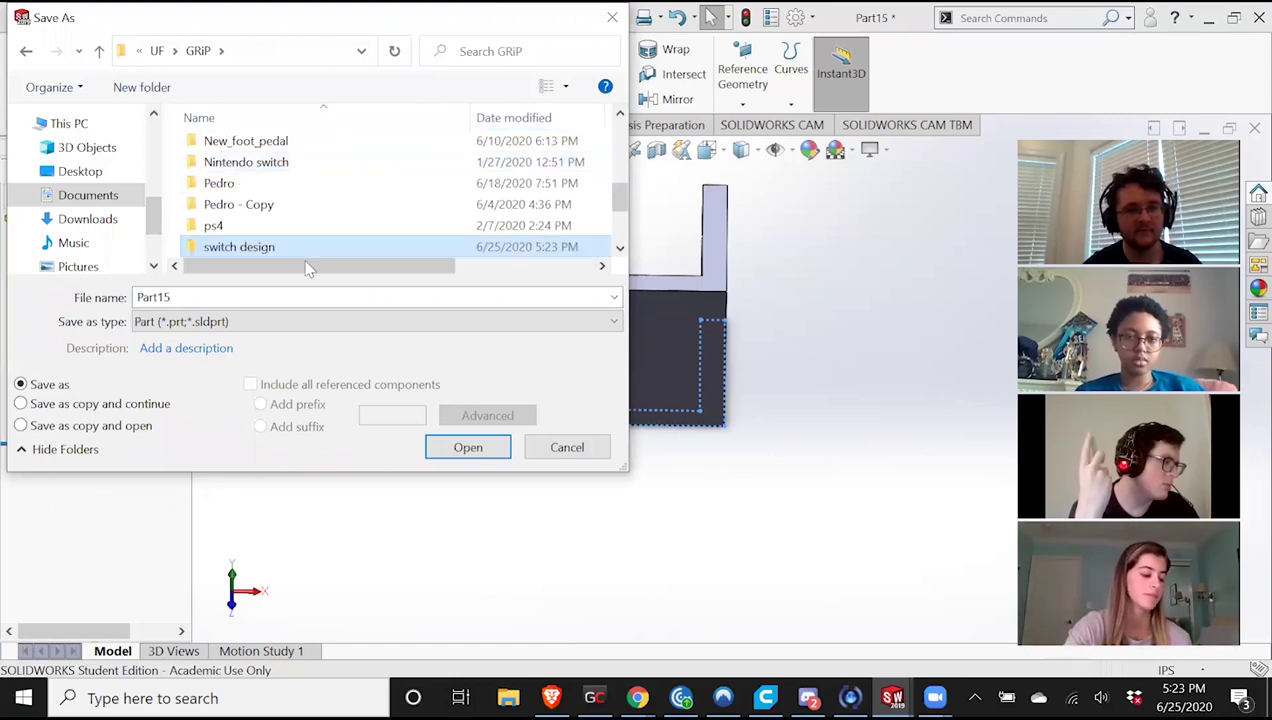
Save the U-shaped part as holder in the switch design folder.
key(Return)
text(h)
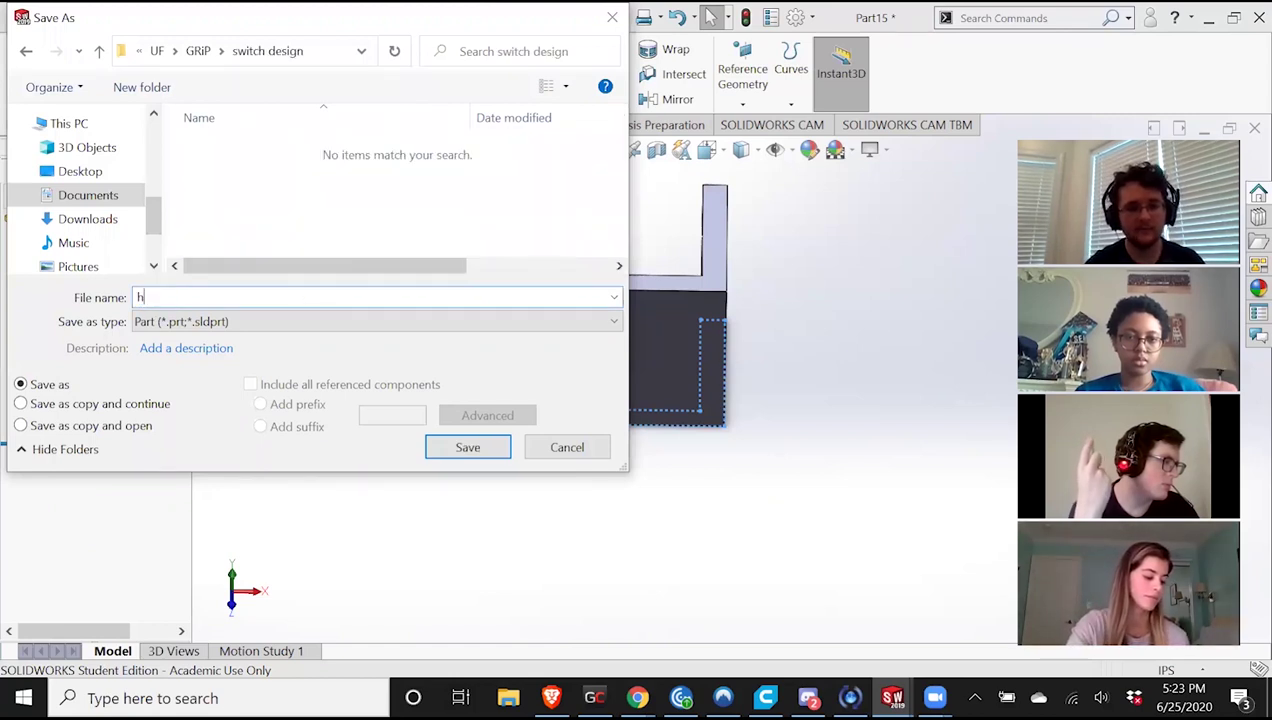
text(older)
key(Return)
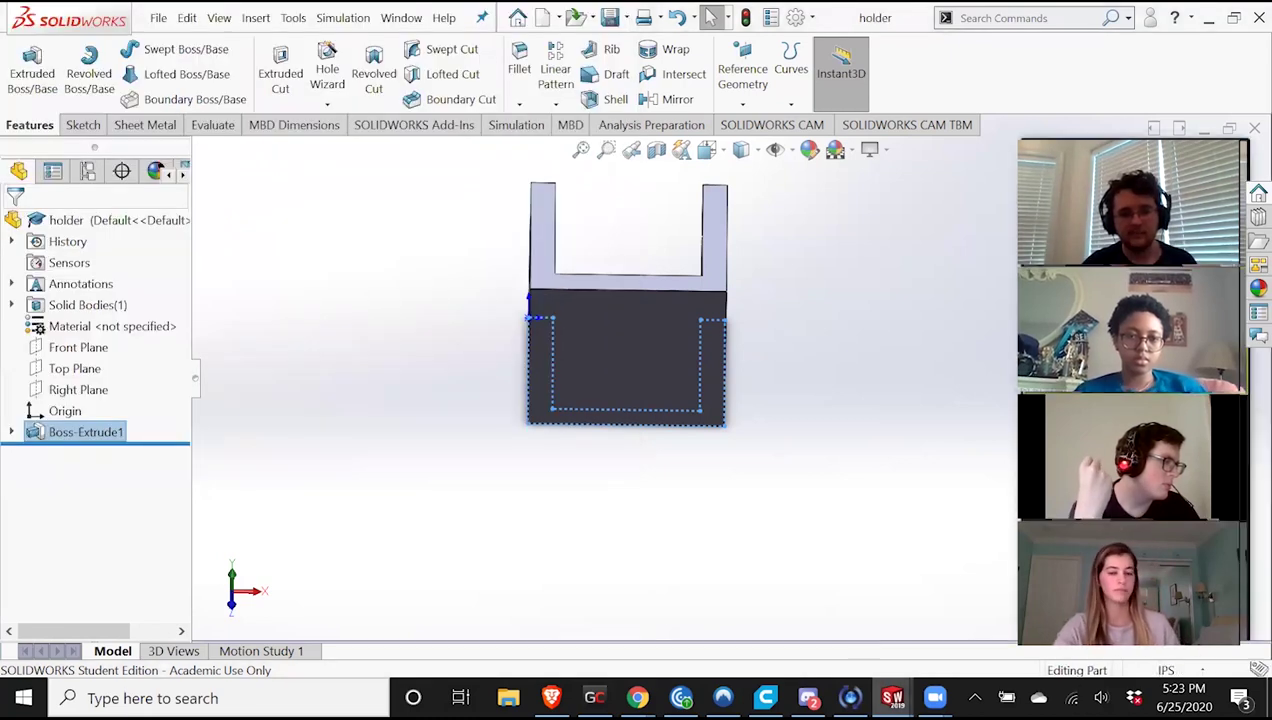
Switch to the open tray model, Part14, and save it as base in the switch design folder.
mouse_move(862, 648)
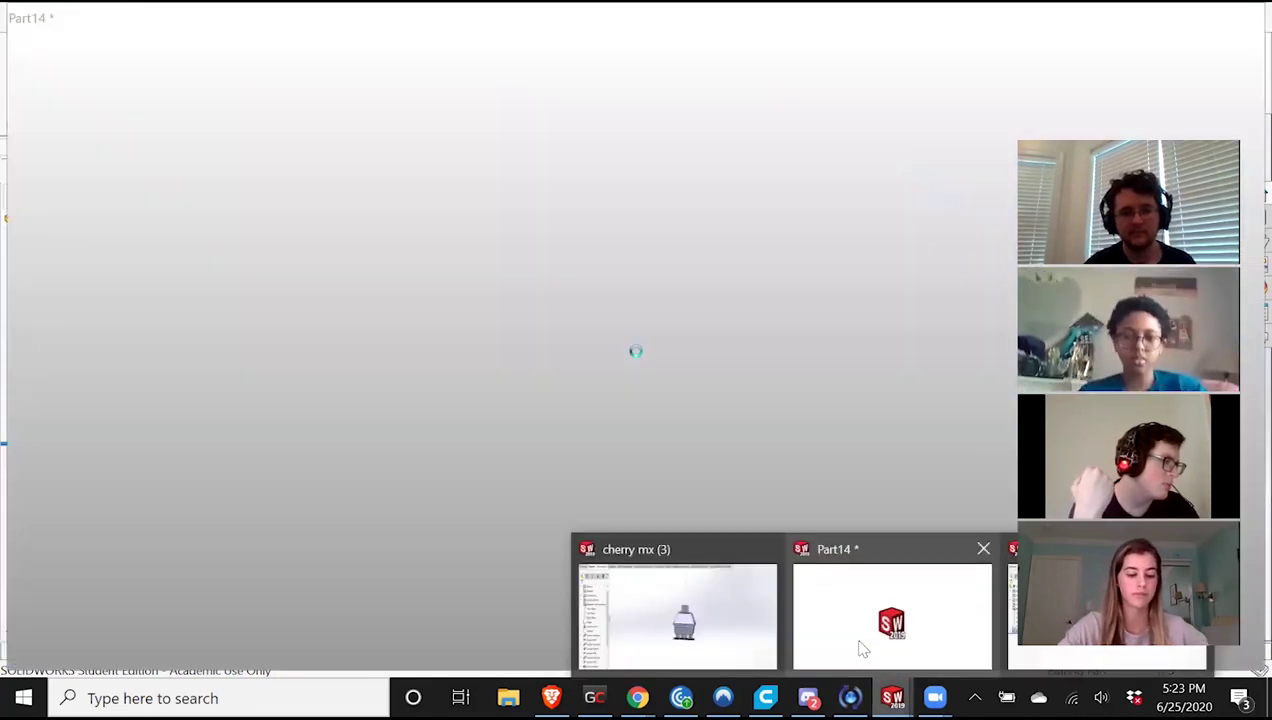
key(ctrl+Tab)
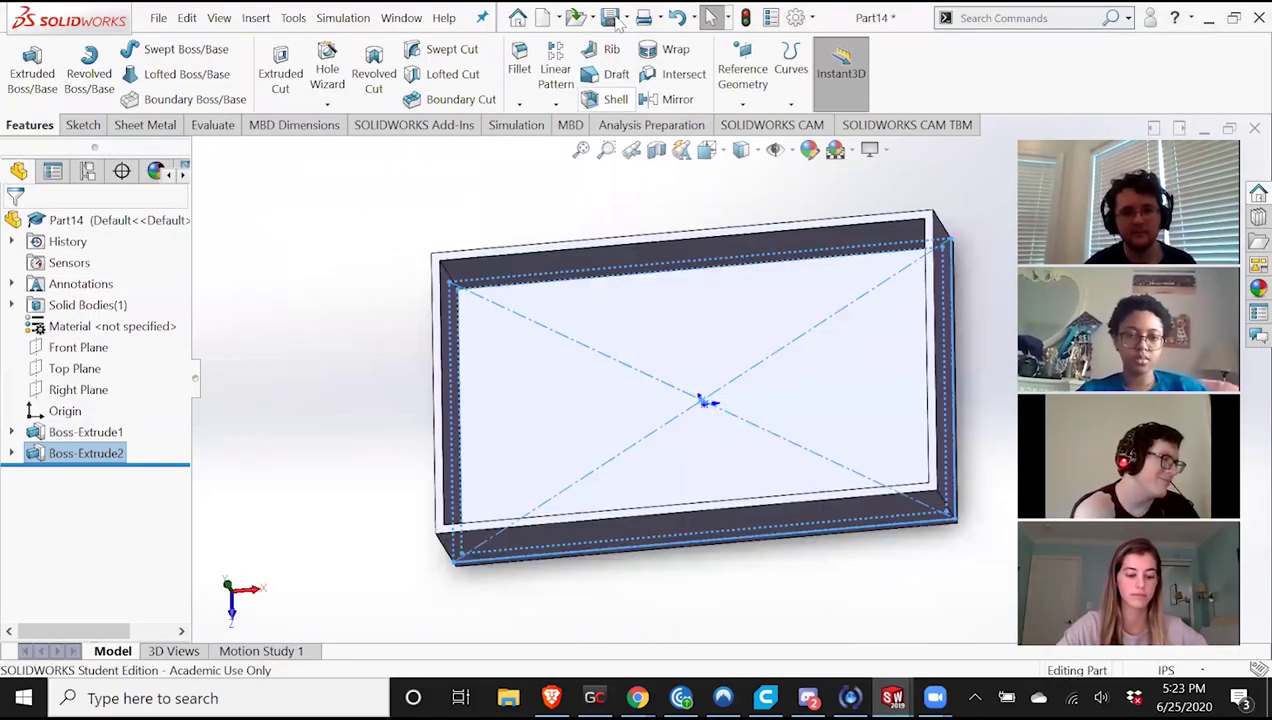
key(ctrl+s)
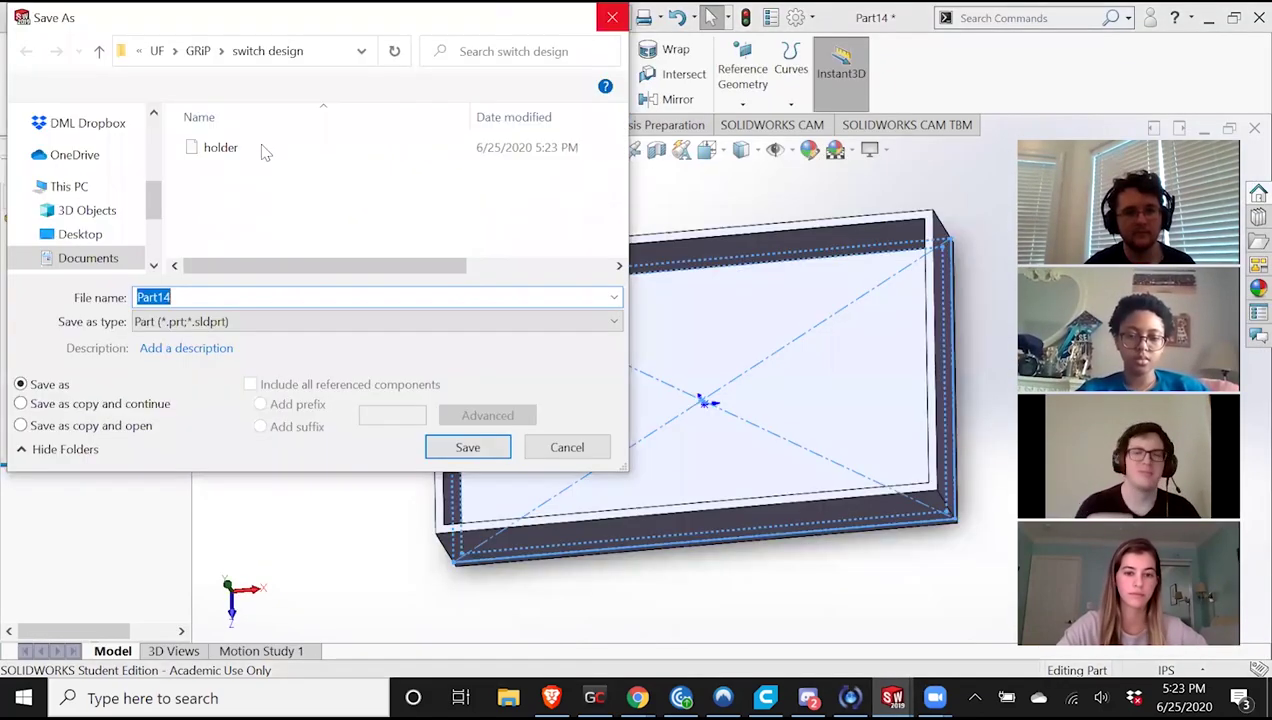
text(base)
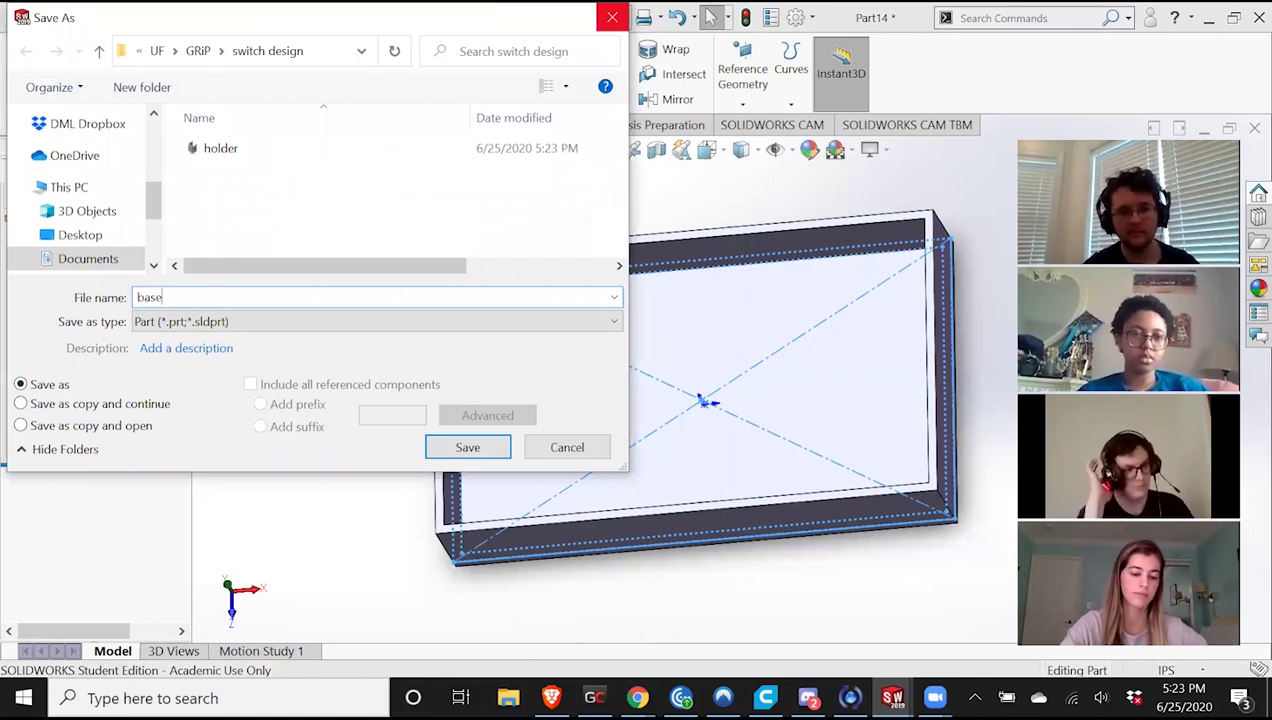
key(Return)
Make a new assembly from the base part and place the tray as its first component.
scroll(821, 436, up, 1)
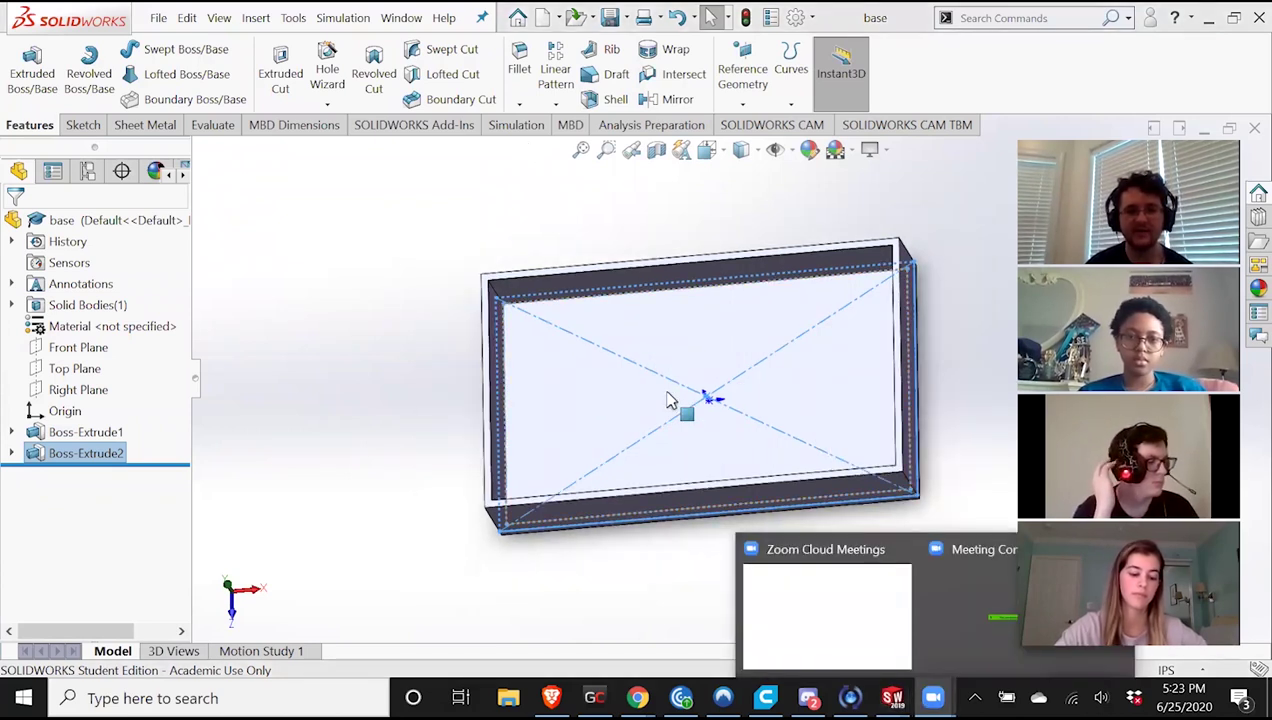
click(559, 20)
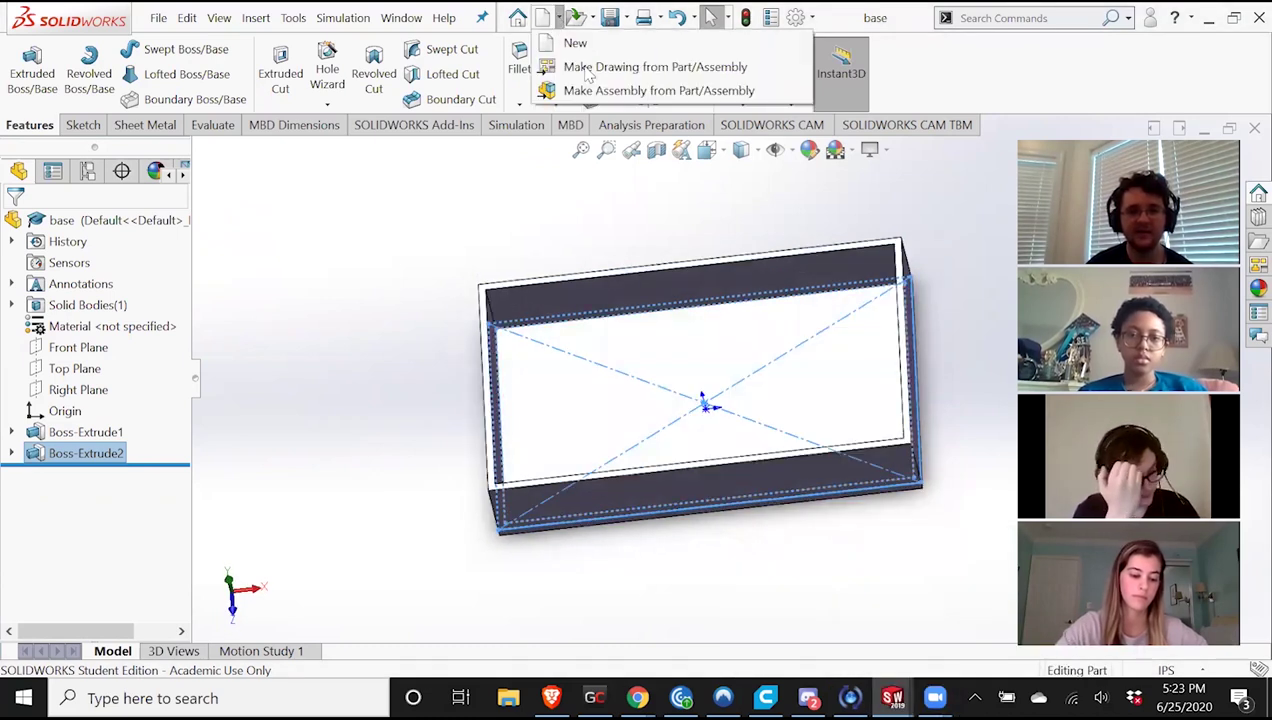
click(97, 81)
click(530, 491)
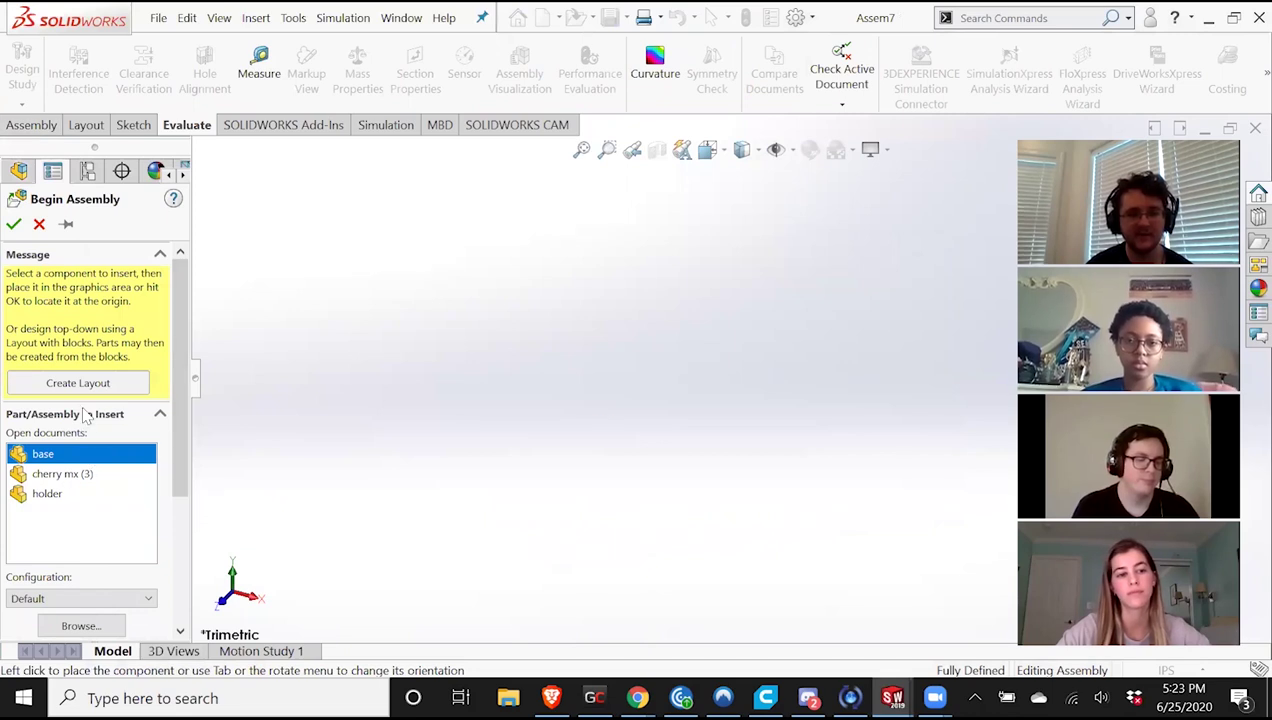
click(661, 405)
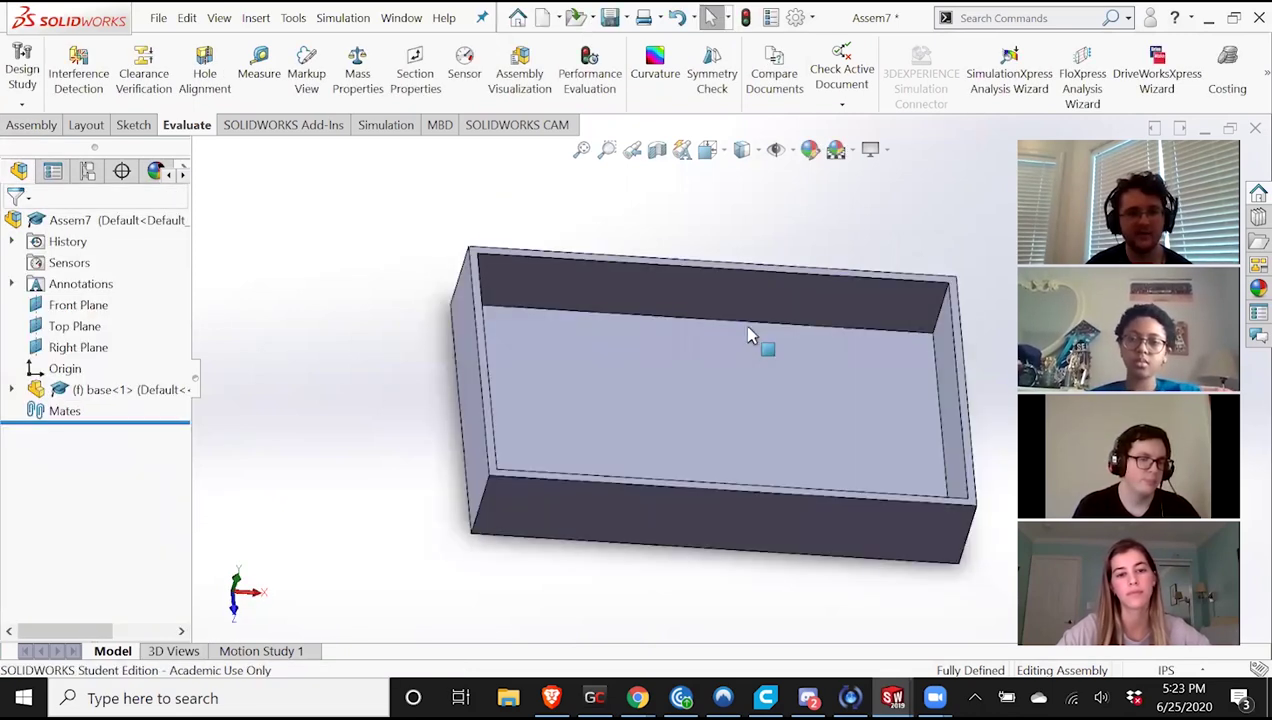
Insert one holder component into the assembly, placing it inside the tray near the rear left corner.
click(50, 123)
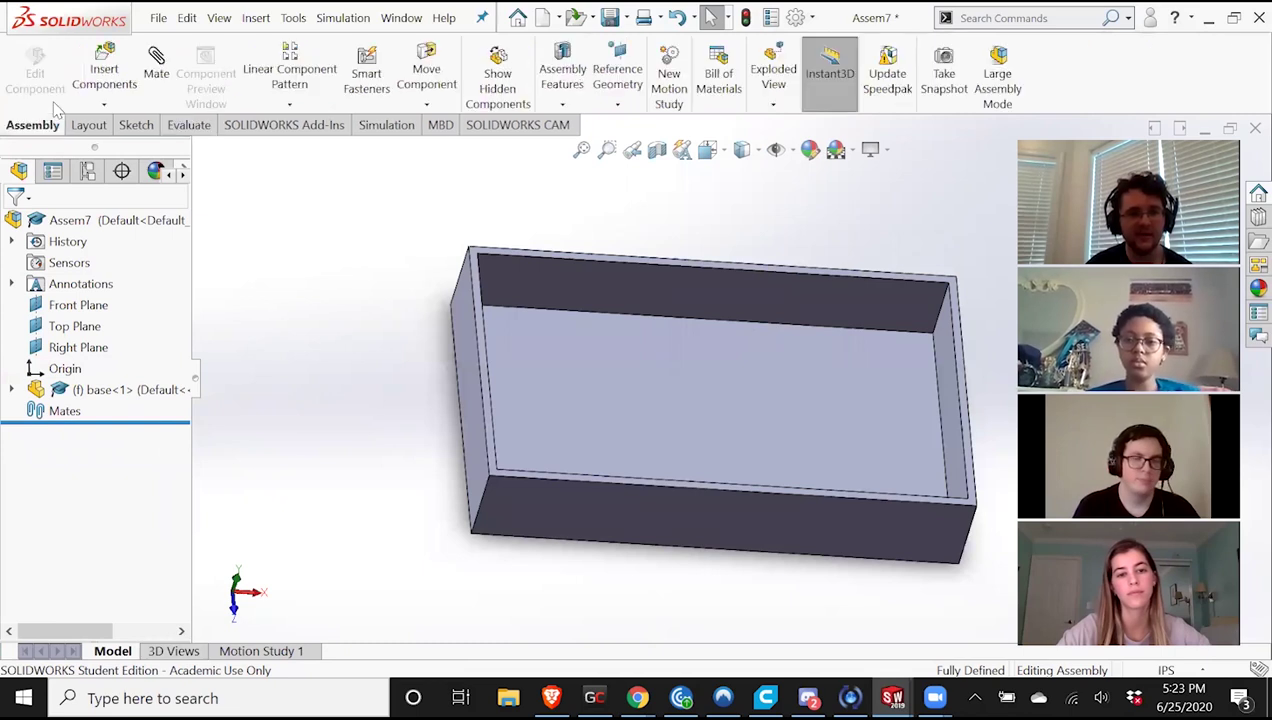
click(116, 80)
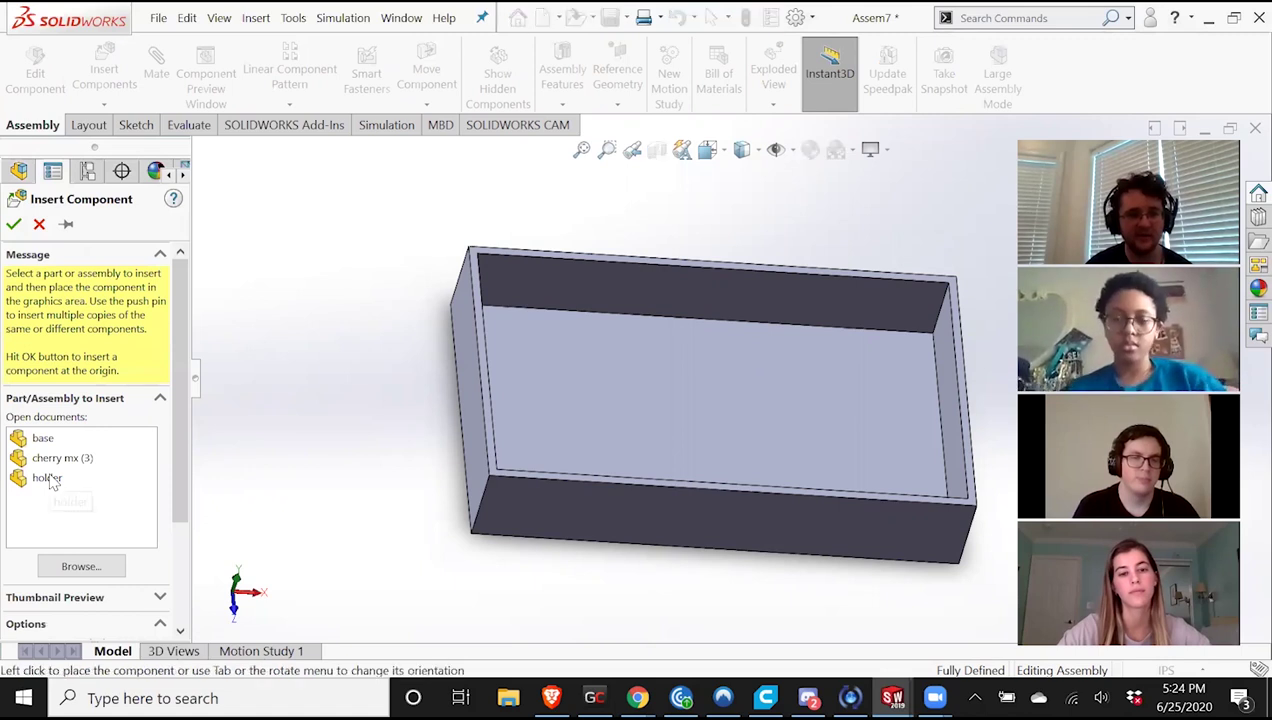
click(52, 479)
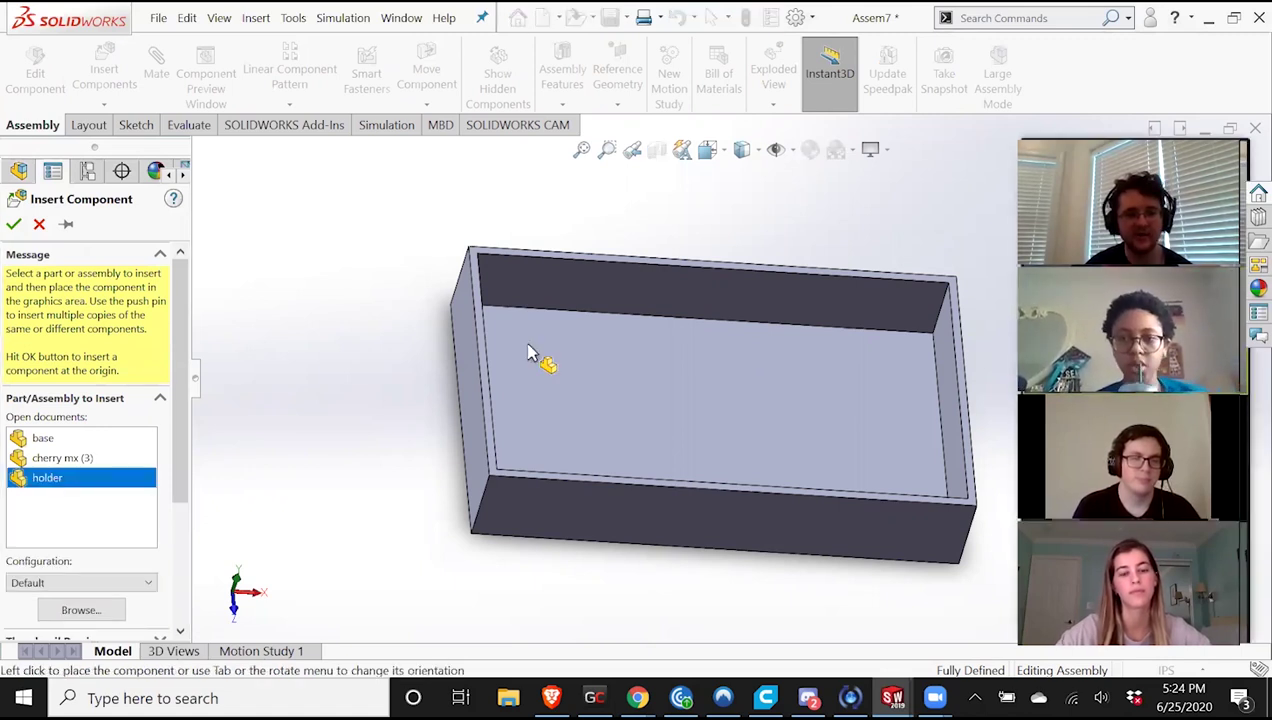
click(572, 366)
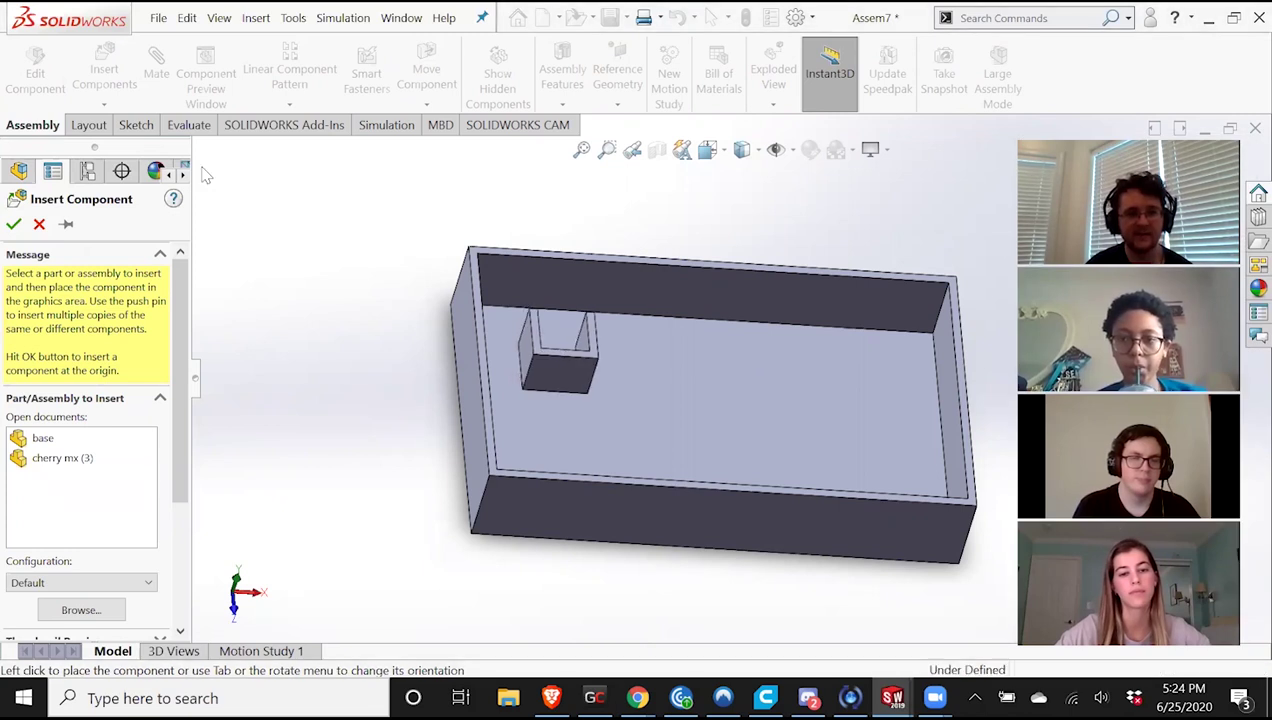
key(Escape)
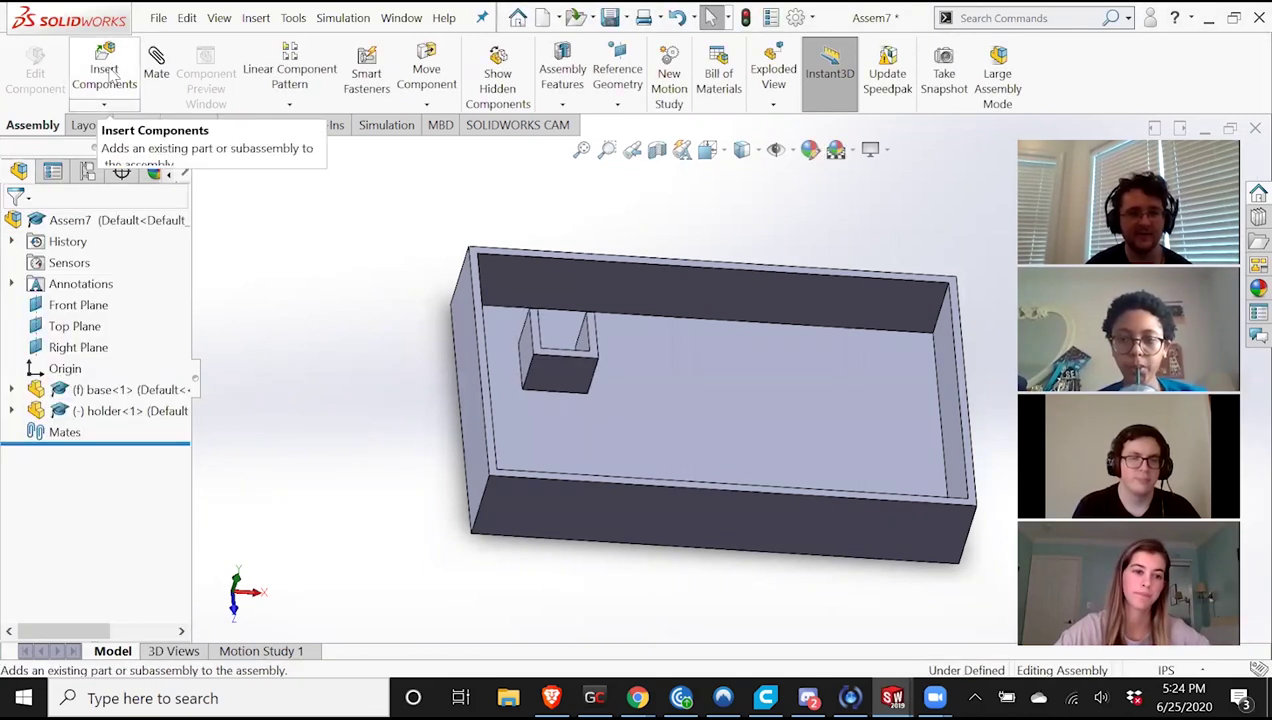
Insert seven more holder components into the tray, arranging all the holders as two rows of four.
click(112, 74)
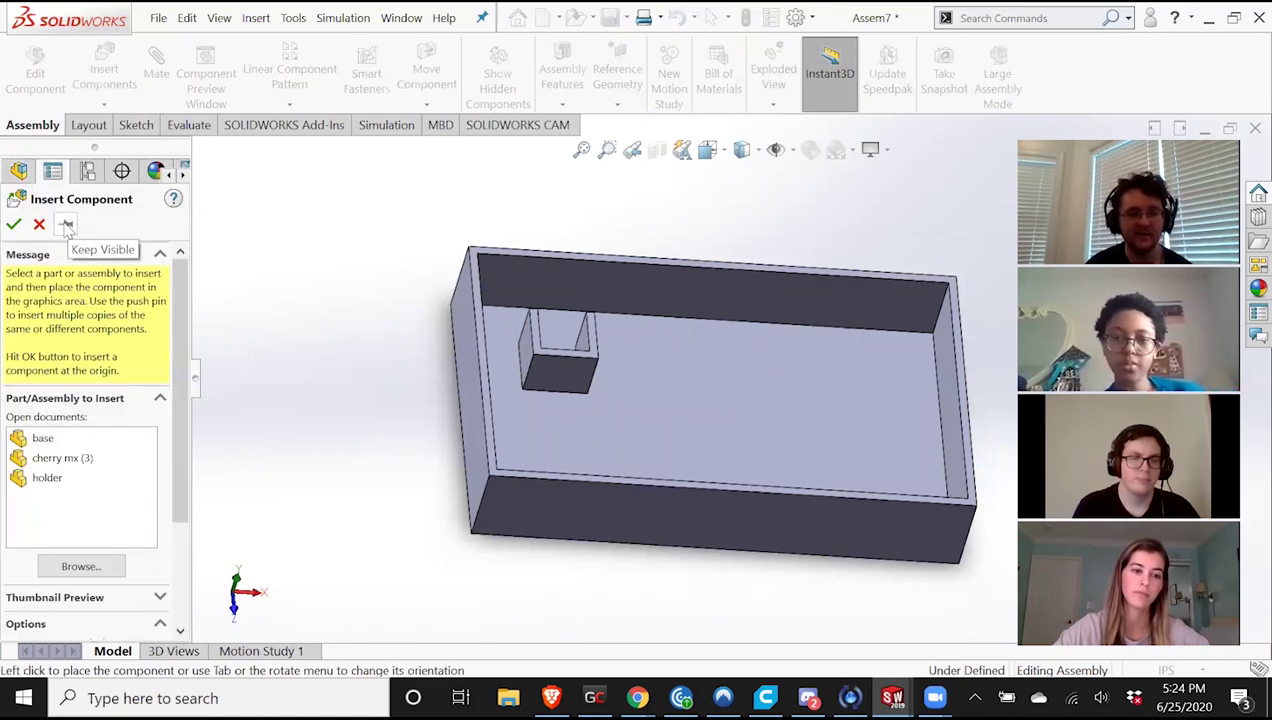
click(48, 478)
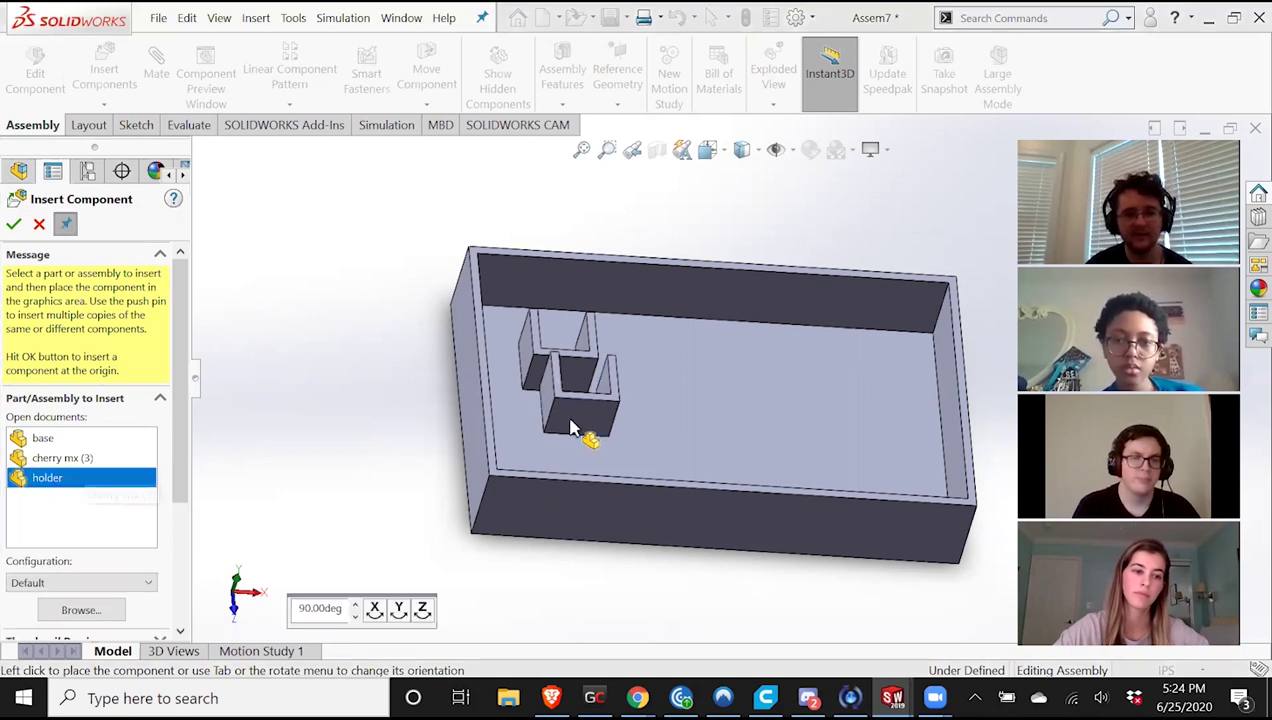
click(655, 370)
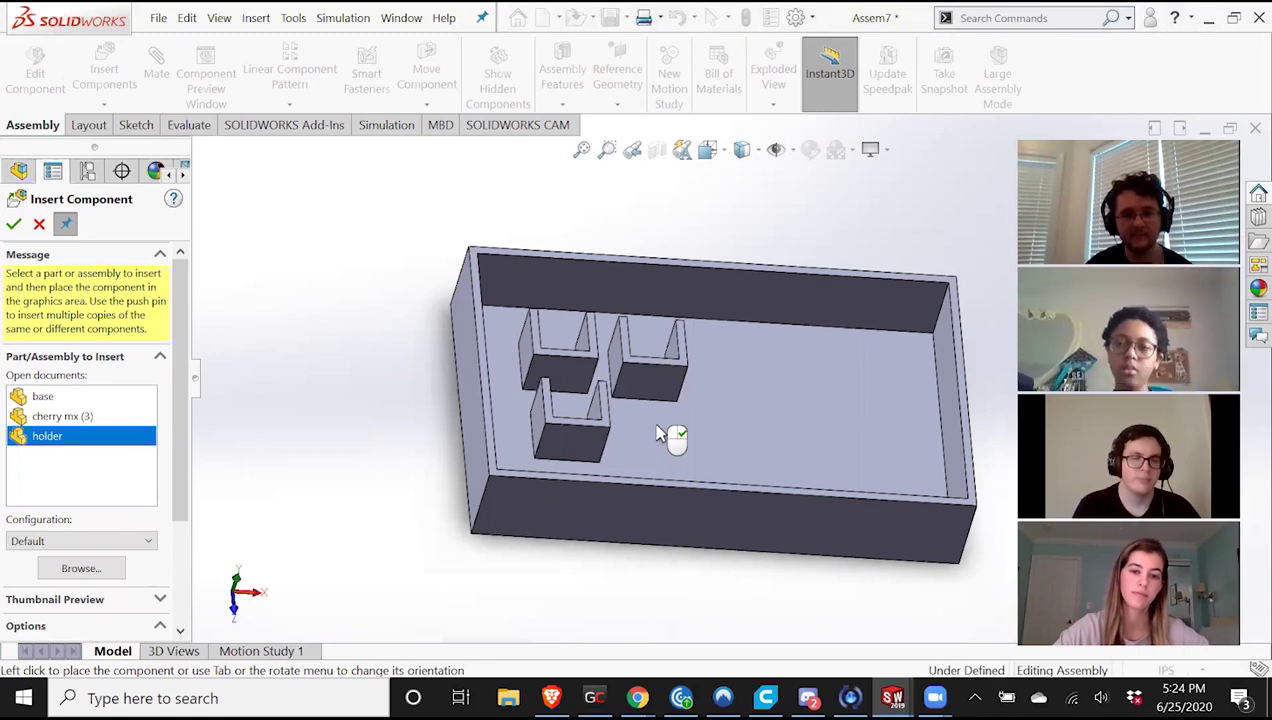
click(778, 368)
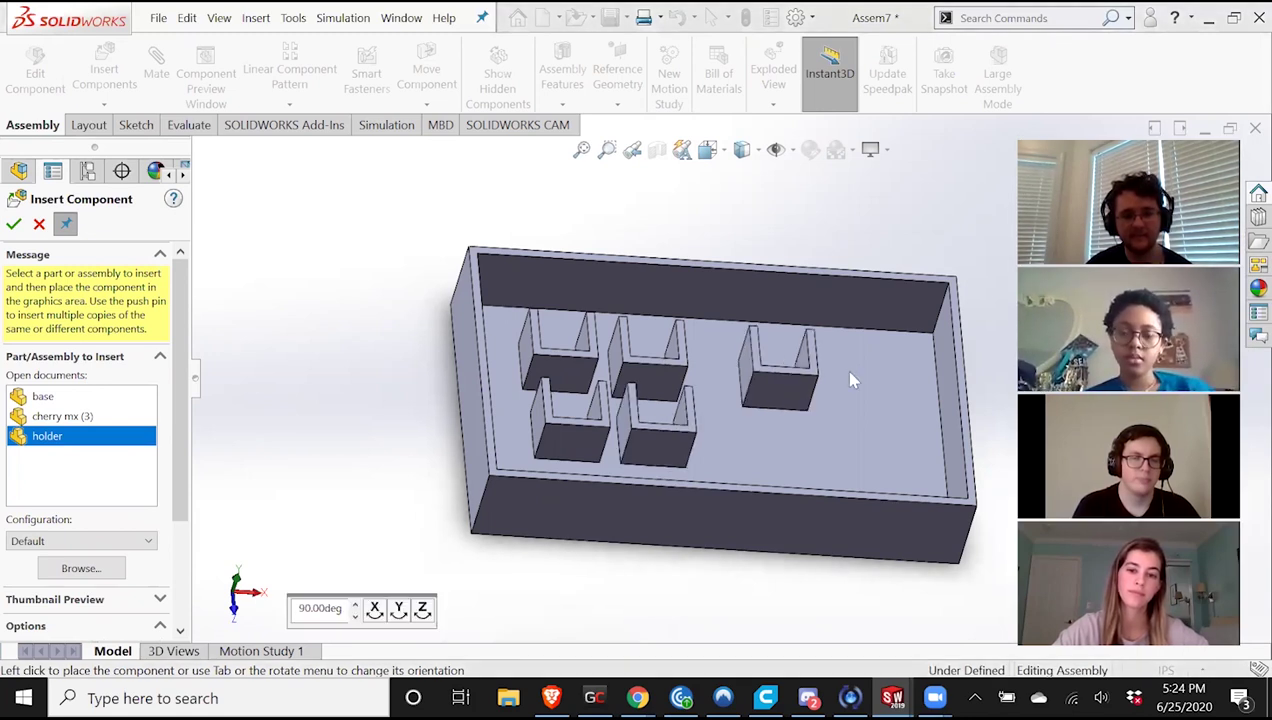
click(880, 380)
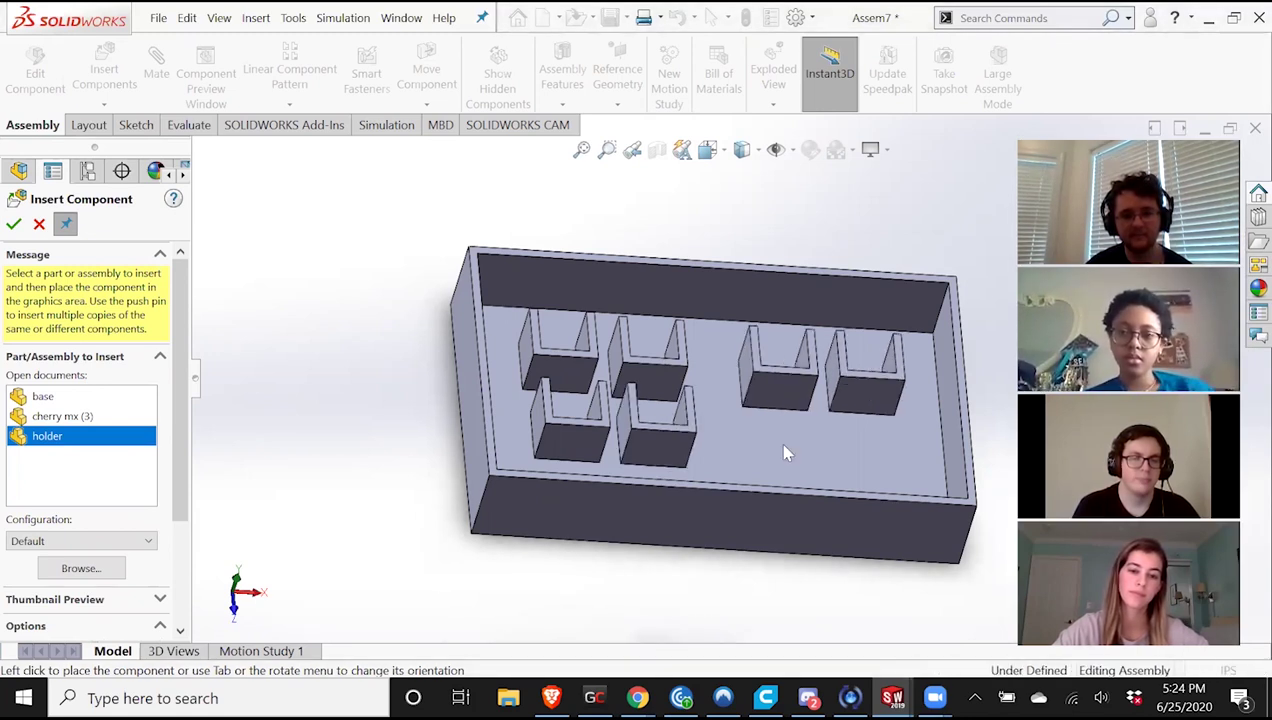
click(840, 437)
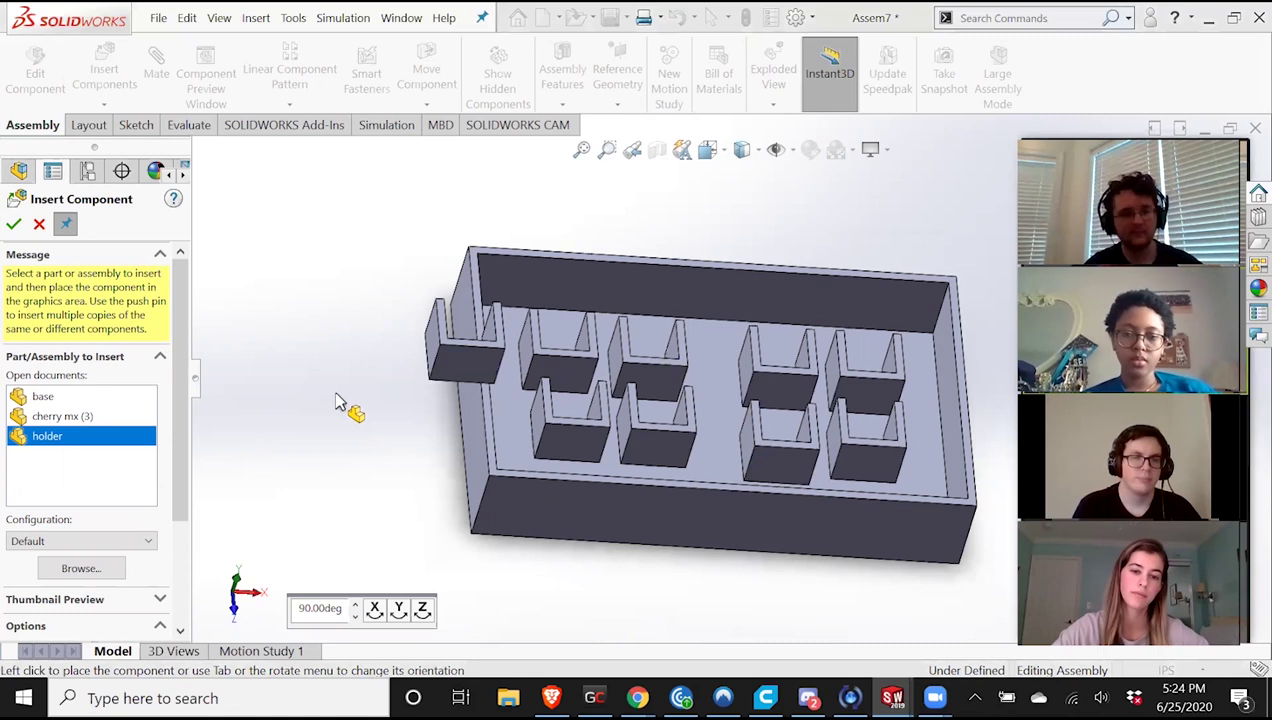
key(Escape)
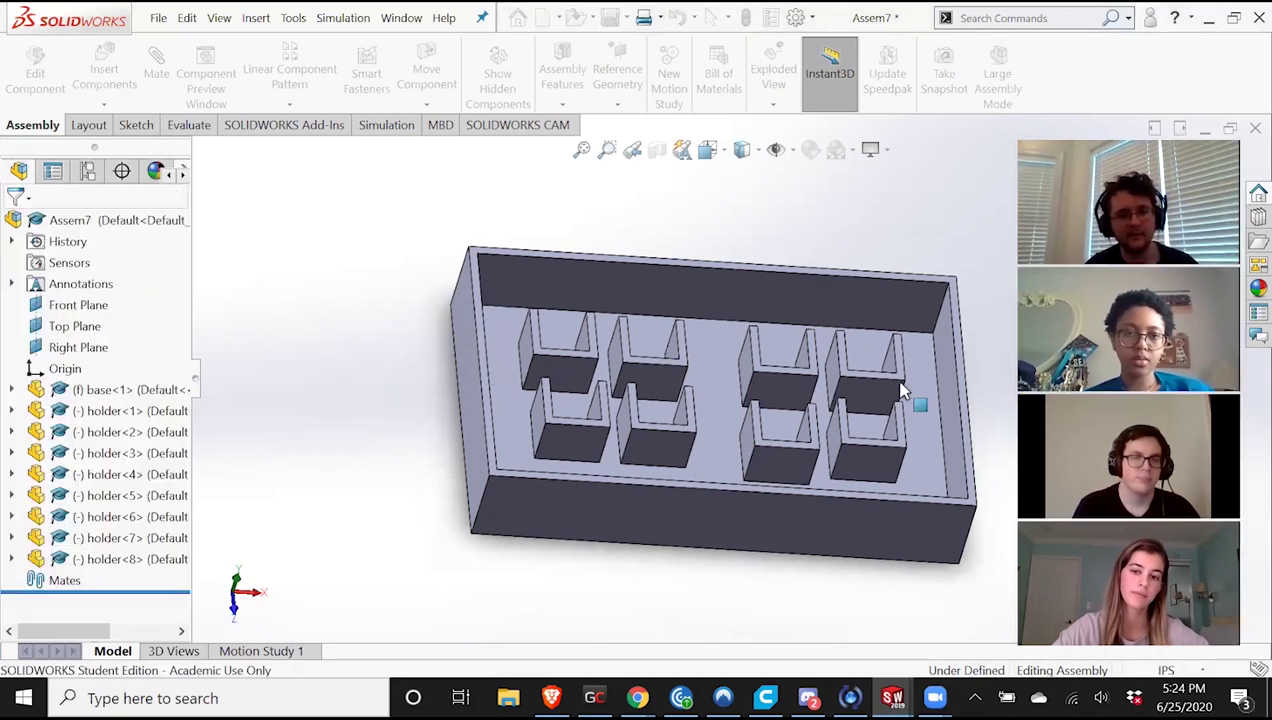
Rotate the leftmost holder of the front row 180 degrees about its vertical axis with Move with Triad.
middle_drag(900, 389, 761, 332)
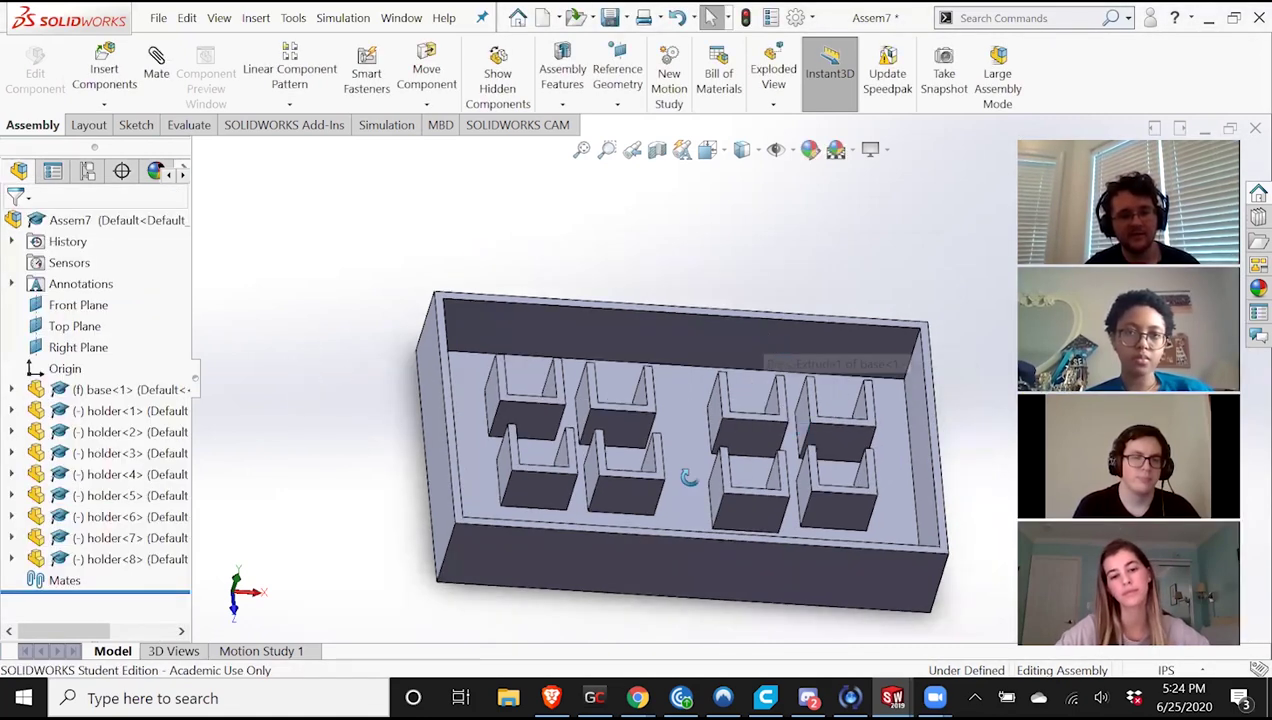
middle_drag(689, 478, 574, 429)
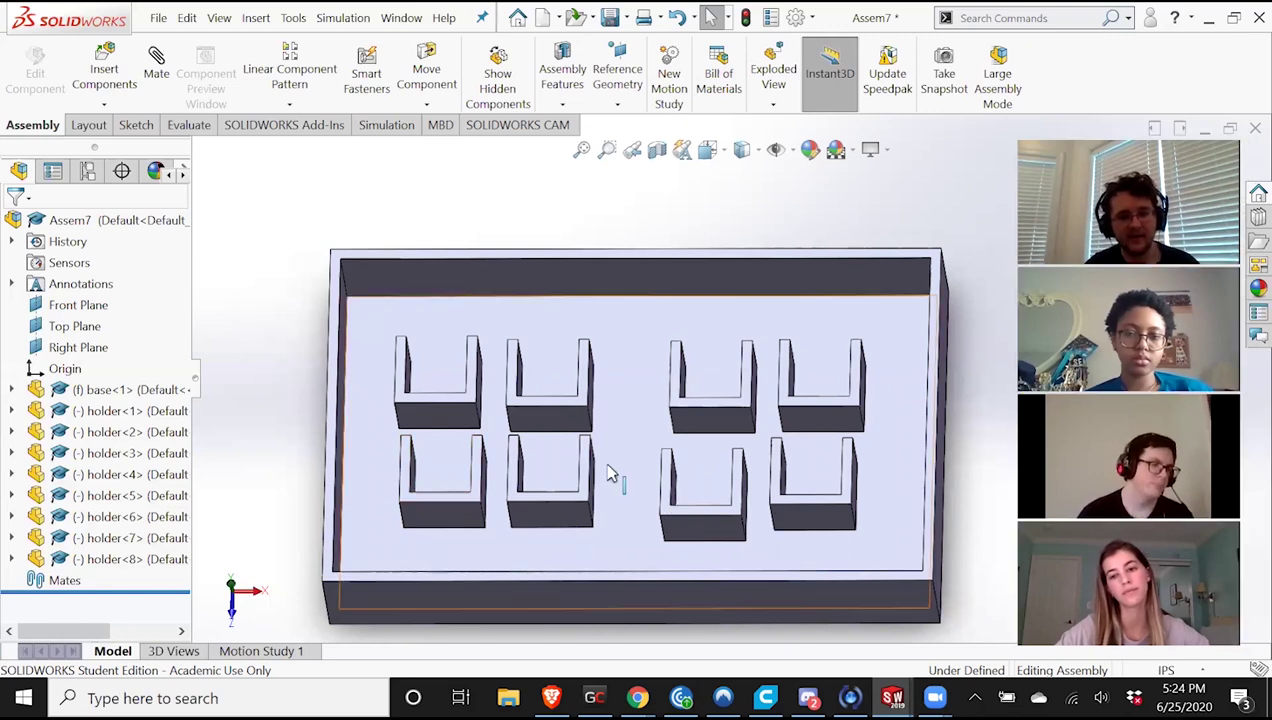
scroll(524, 470, up, 3)
scroll(525, 466, down, 3)
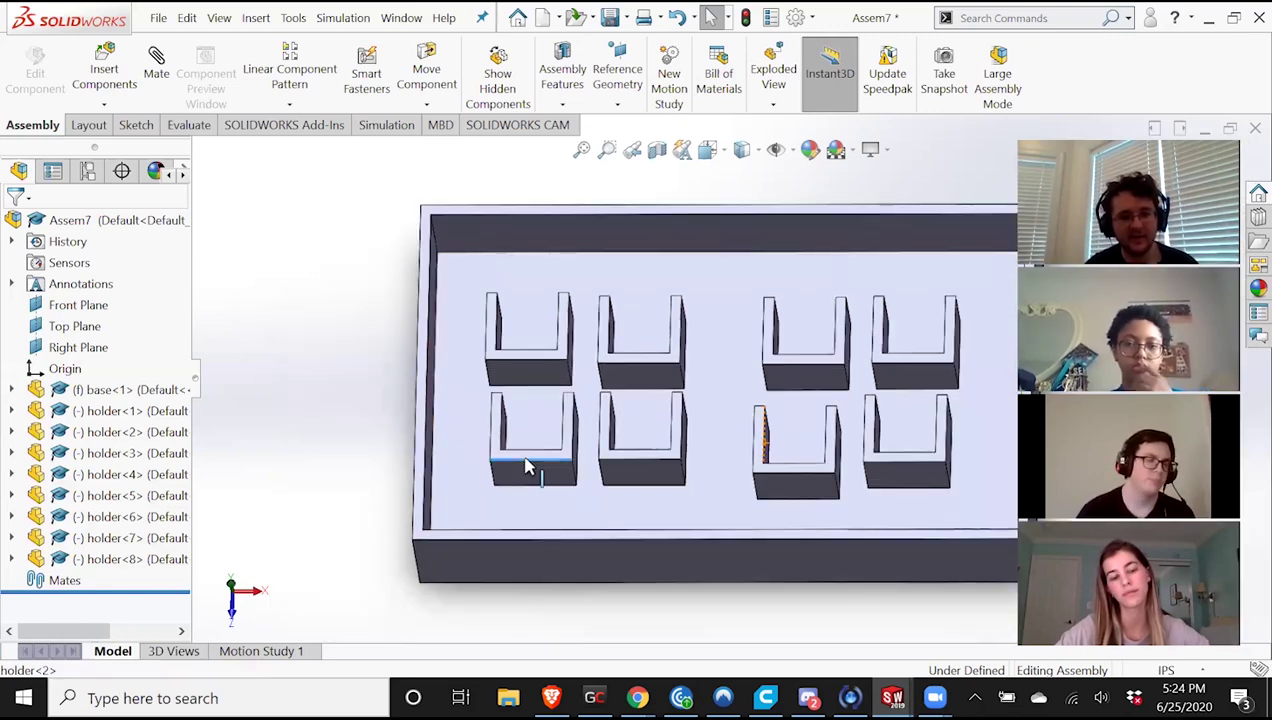
right_click(520, 426)
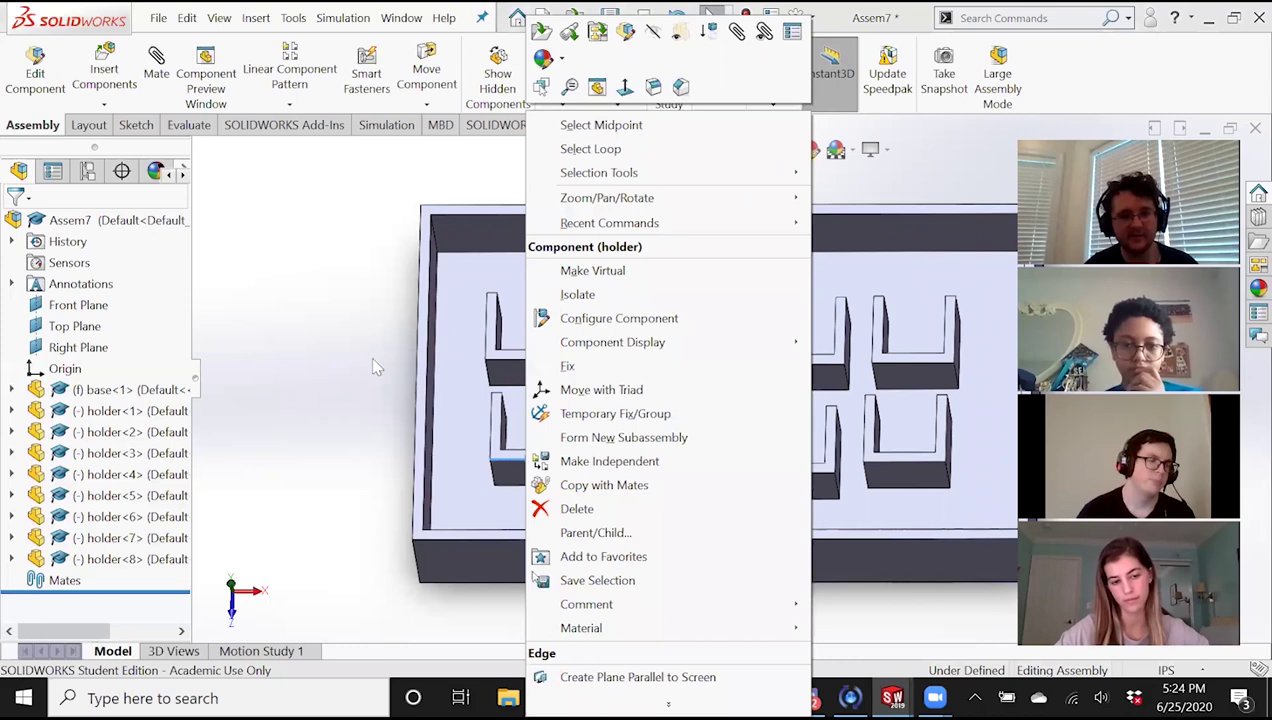
click(187, 124)
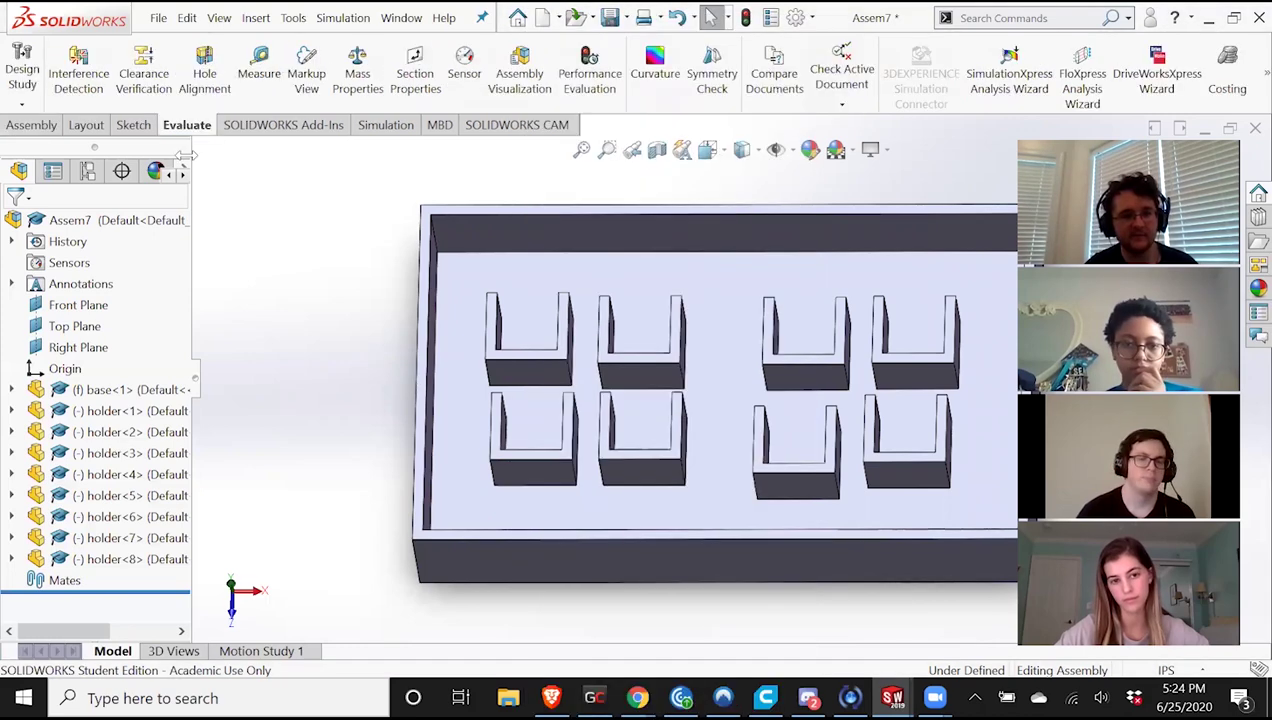
click(36, 128)
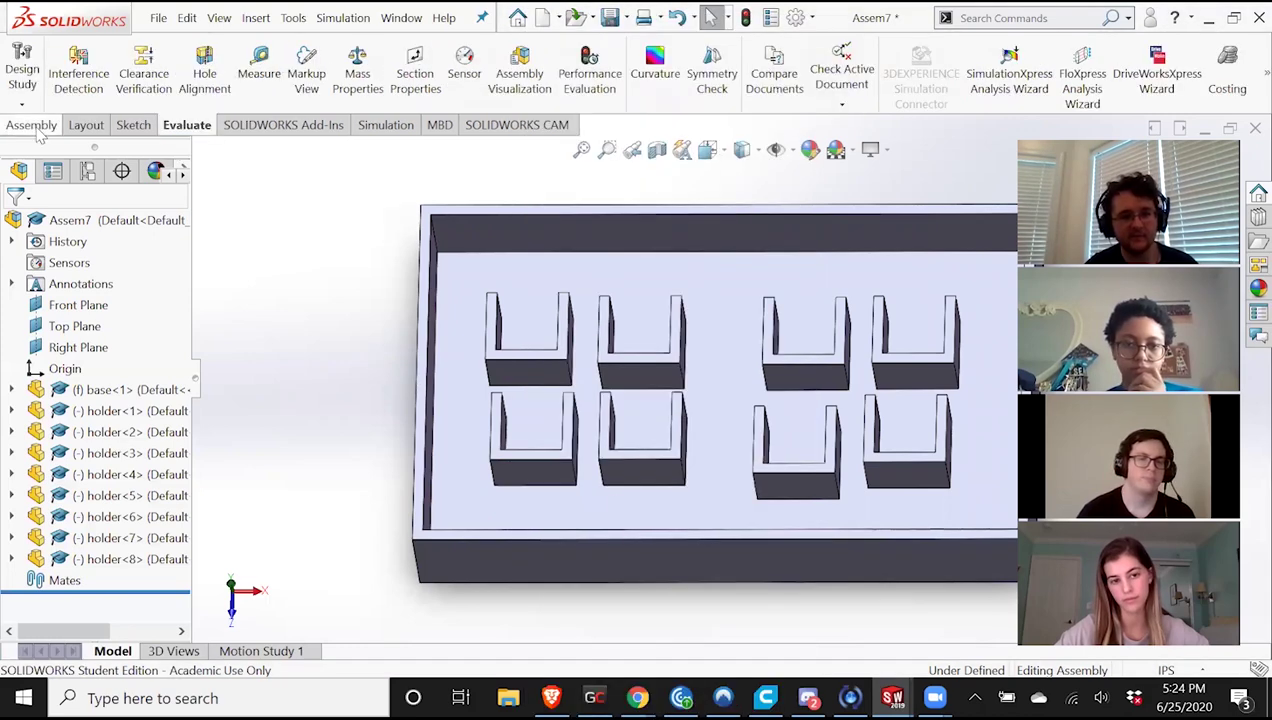
right_click(537, 467)
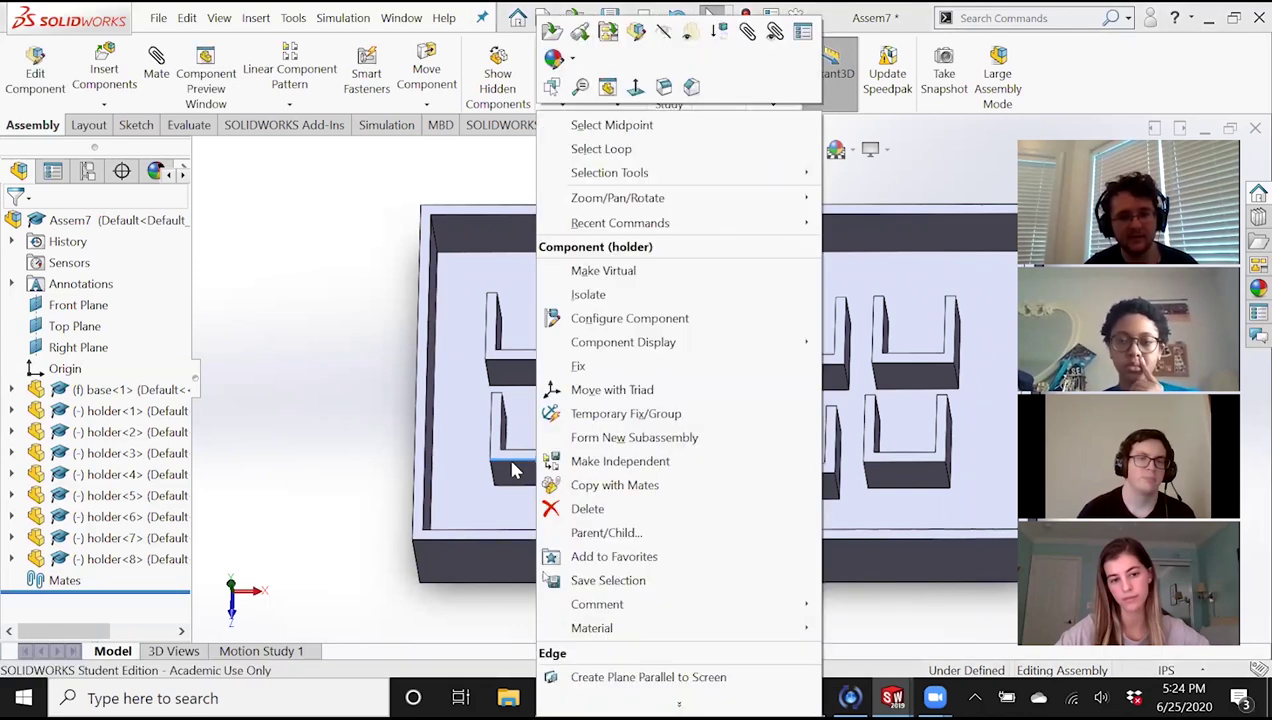
click(632, 391)
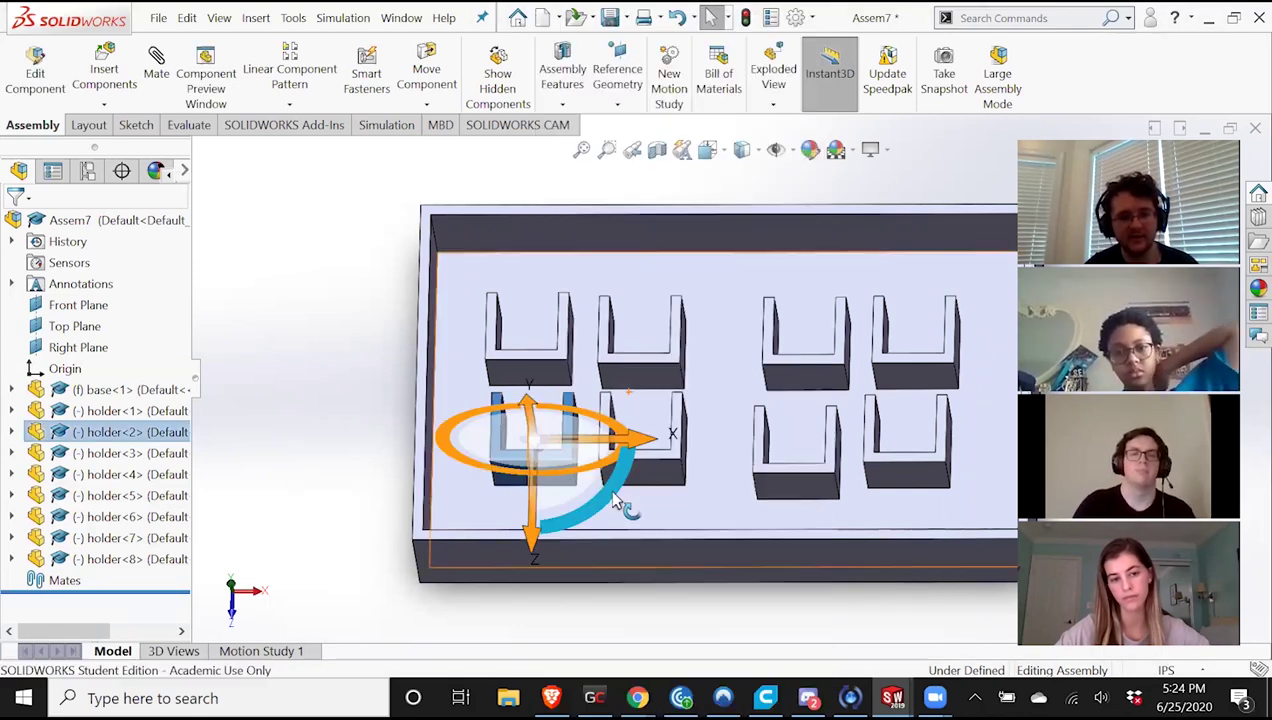
mouse_move(631, 392)
mouse_down()
mouse_move(493, 329)
mouse_move(450, 390)
mouse_up()
Rotate the second holder from the left in the front row 180 degrees about its vertical axis.
click(673, 475)
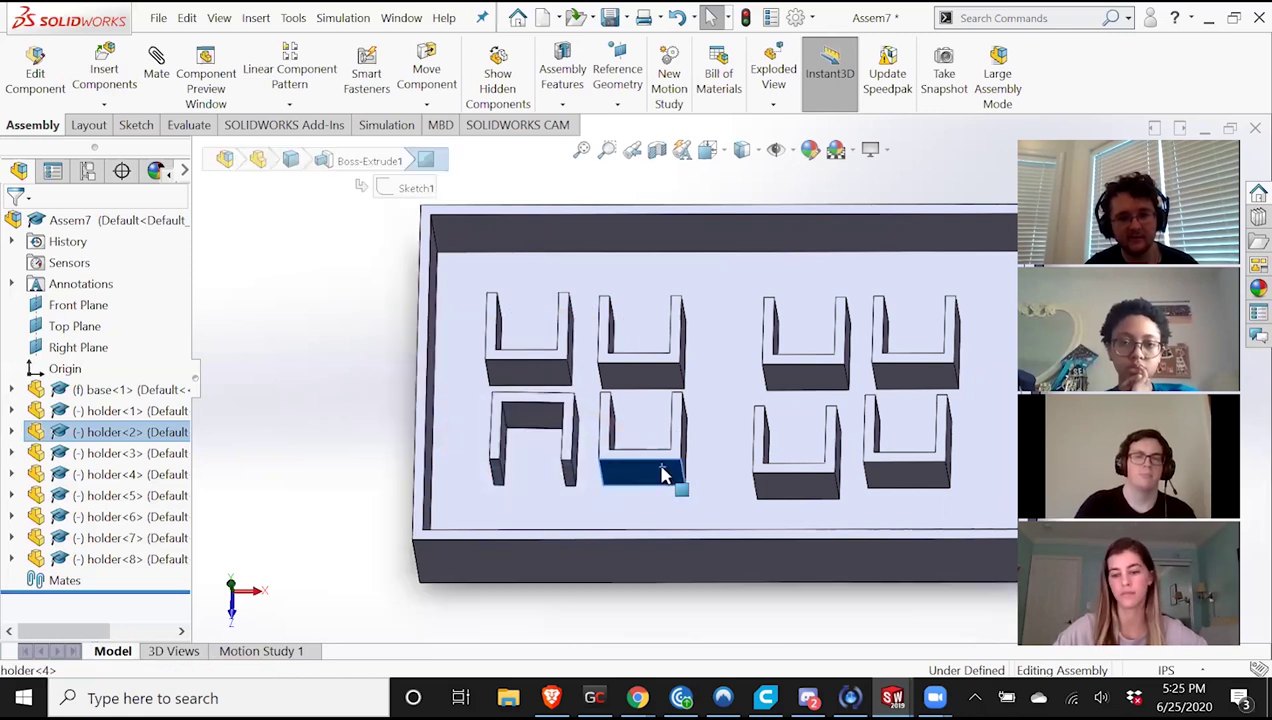
right_click(670, 450)
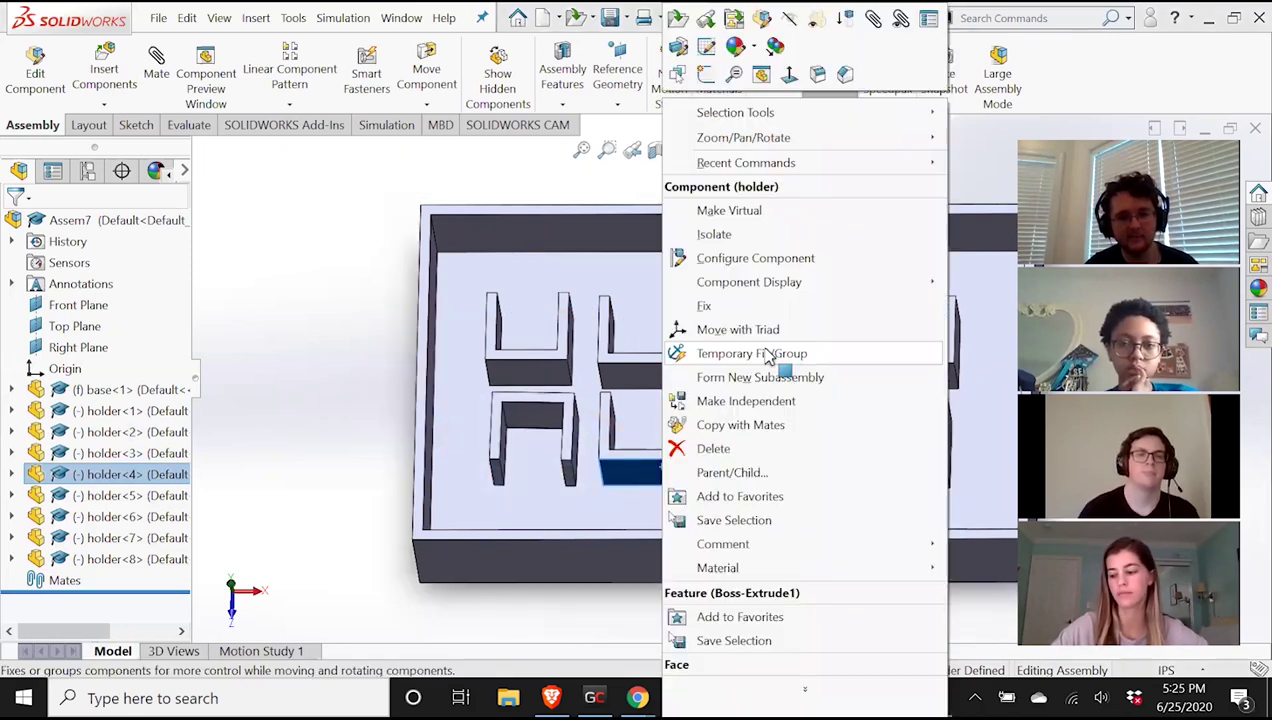
click(762, 338)
drag(706, 505, 528, 400)
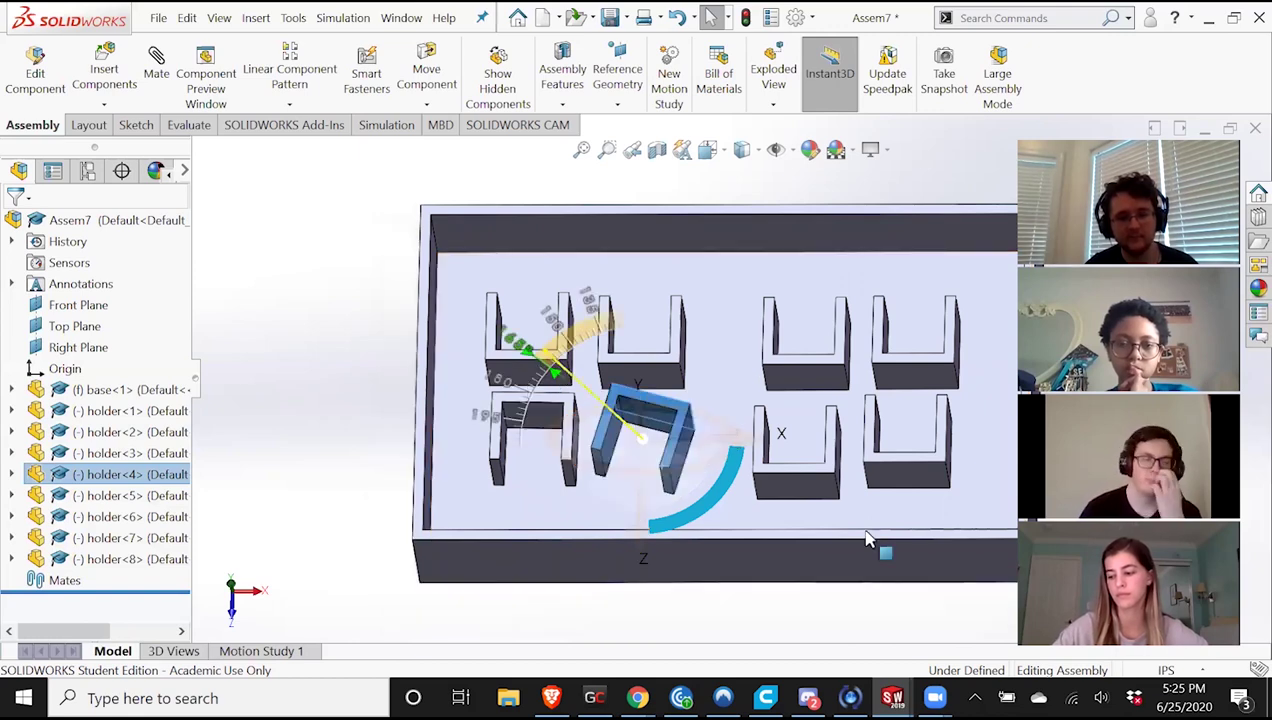
Rotate the third holder from the left in the front row 180 degrees about its vertical axis.
click(826, 478)
right_click(826, 478)
click(882, 332)
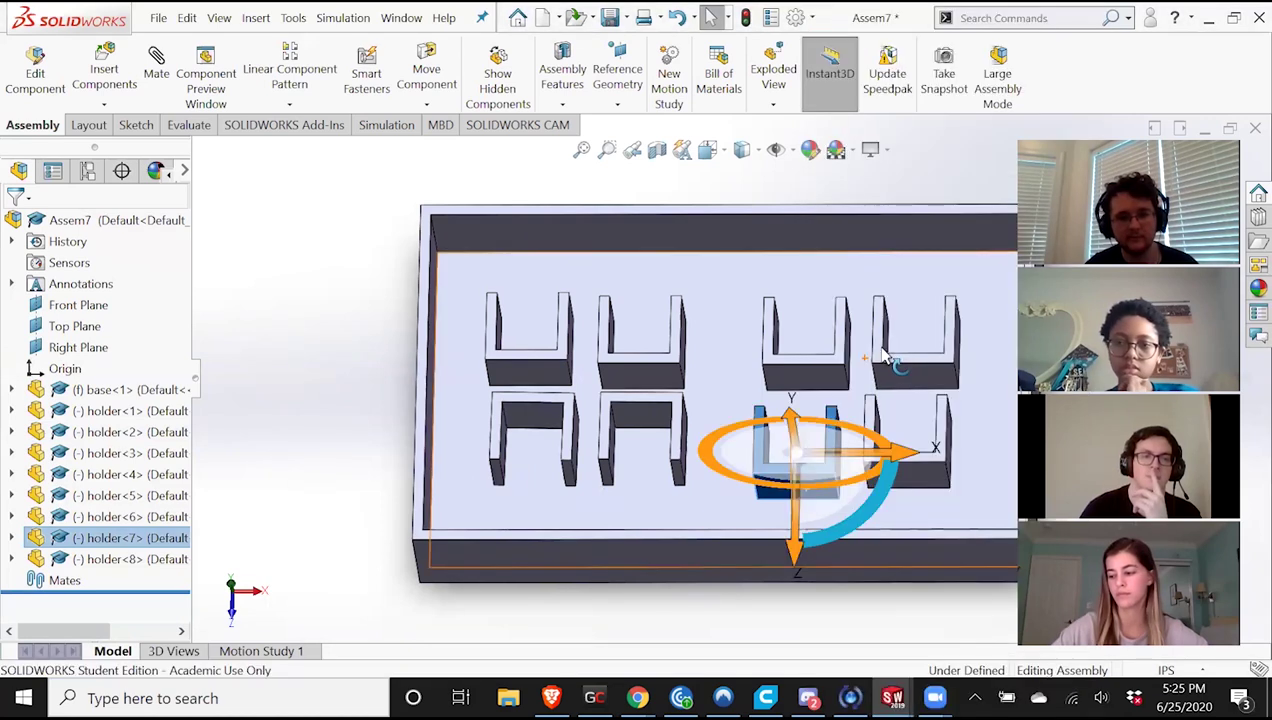
drag(884, 355, 922, 487)
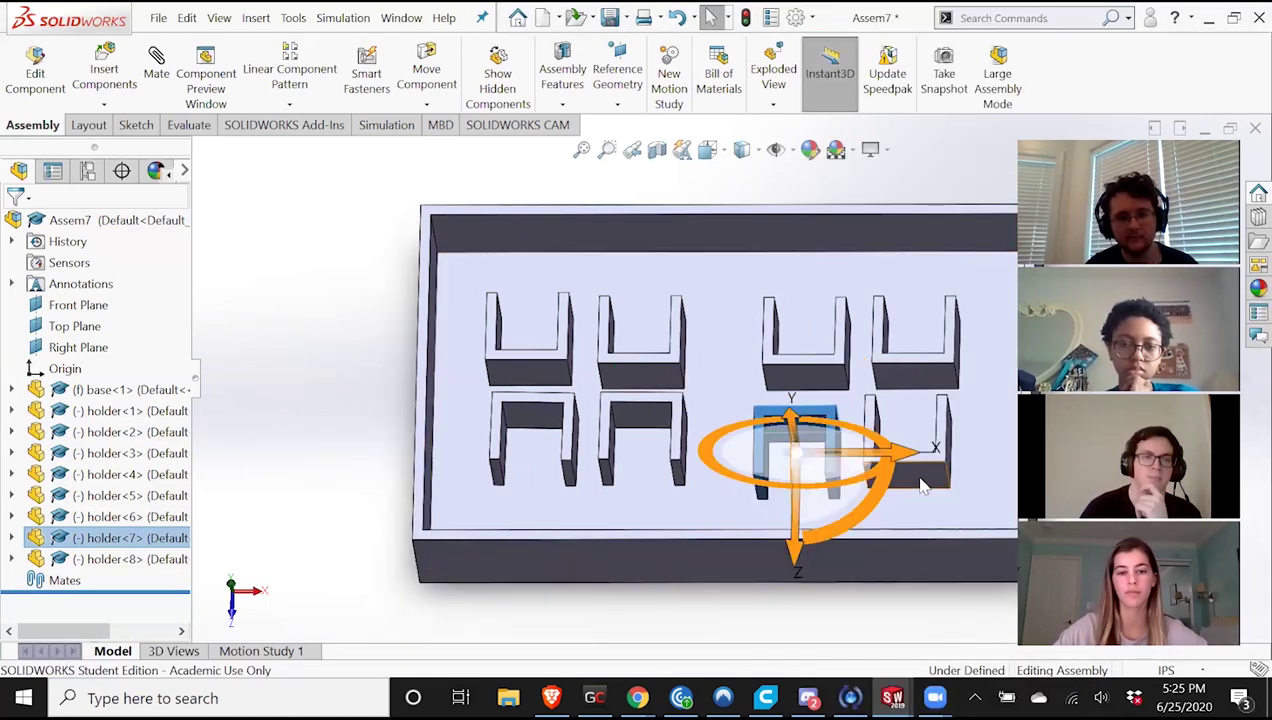
Rotate the rightmost holder of the front row 180 degrees about its vertical axis and clear the selection.
right_click(922, 487)
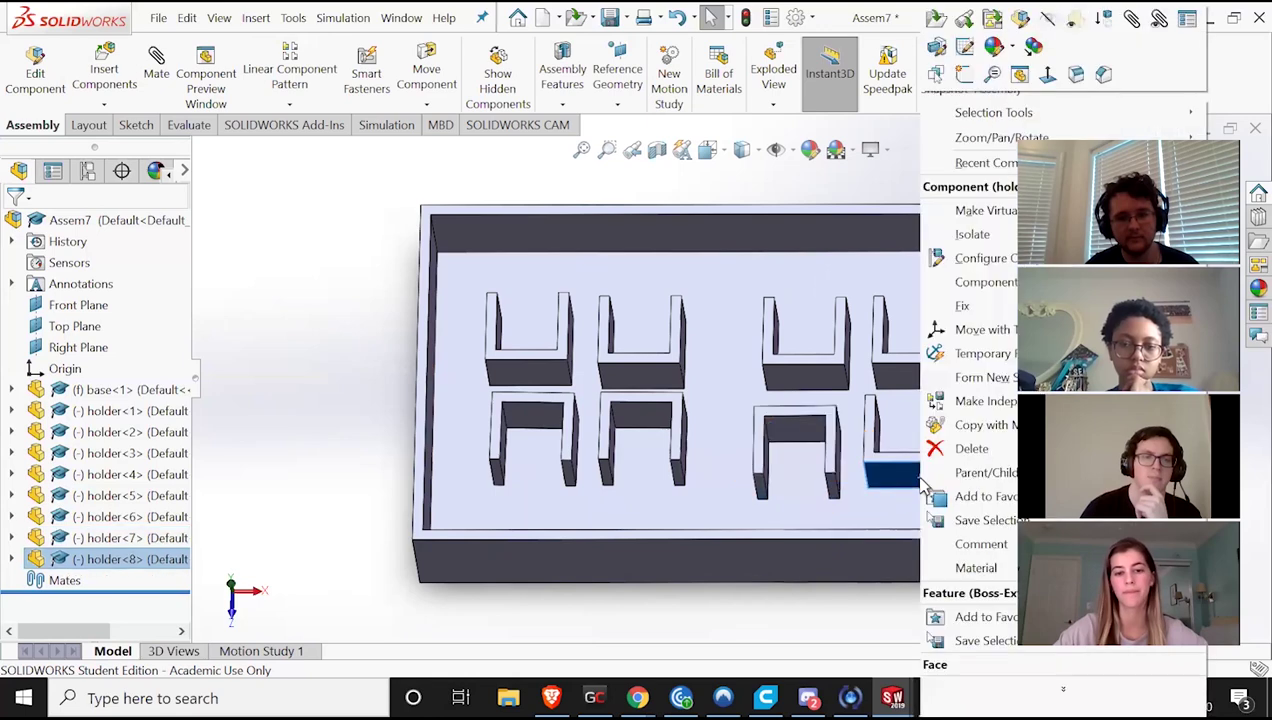
click(988, 329)
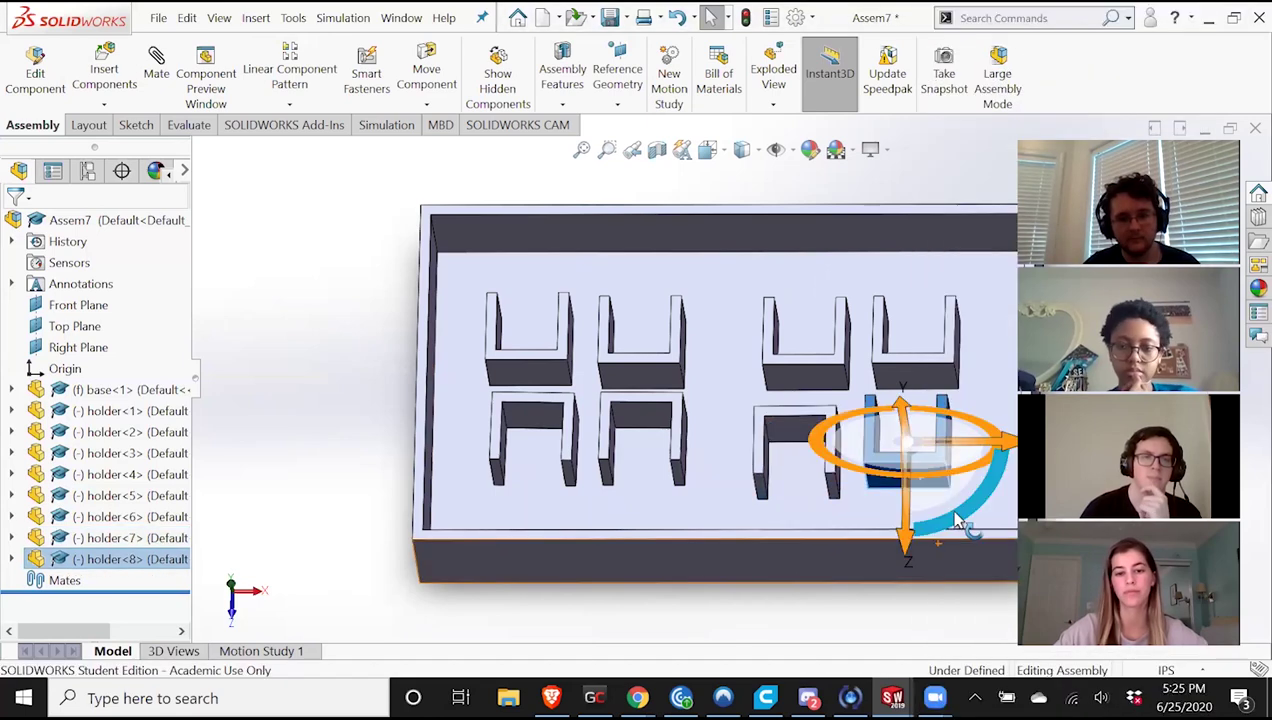
drag(990, 423, 805, 362)
scroll(898, 488, up, 3)
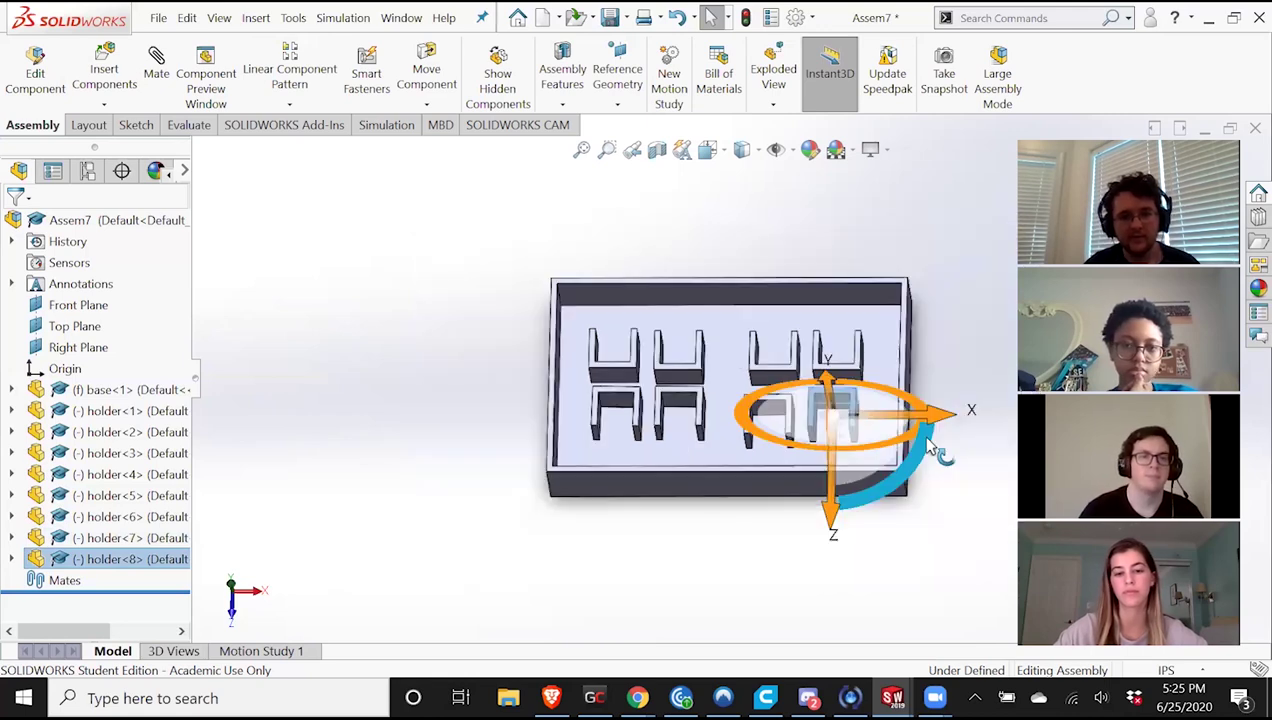
click(741, 304)
Shift the four right-hand holders slightly toward the tray's right wall, keeping them in a two-by-two group.
scroll(741, 304, down, 2)
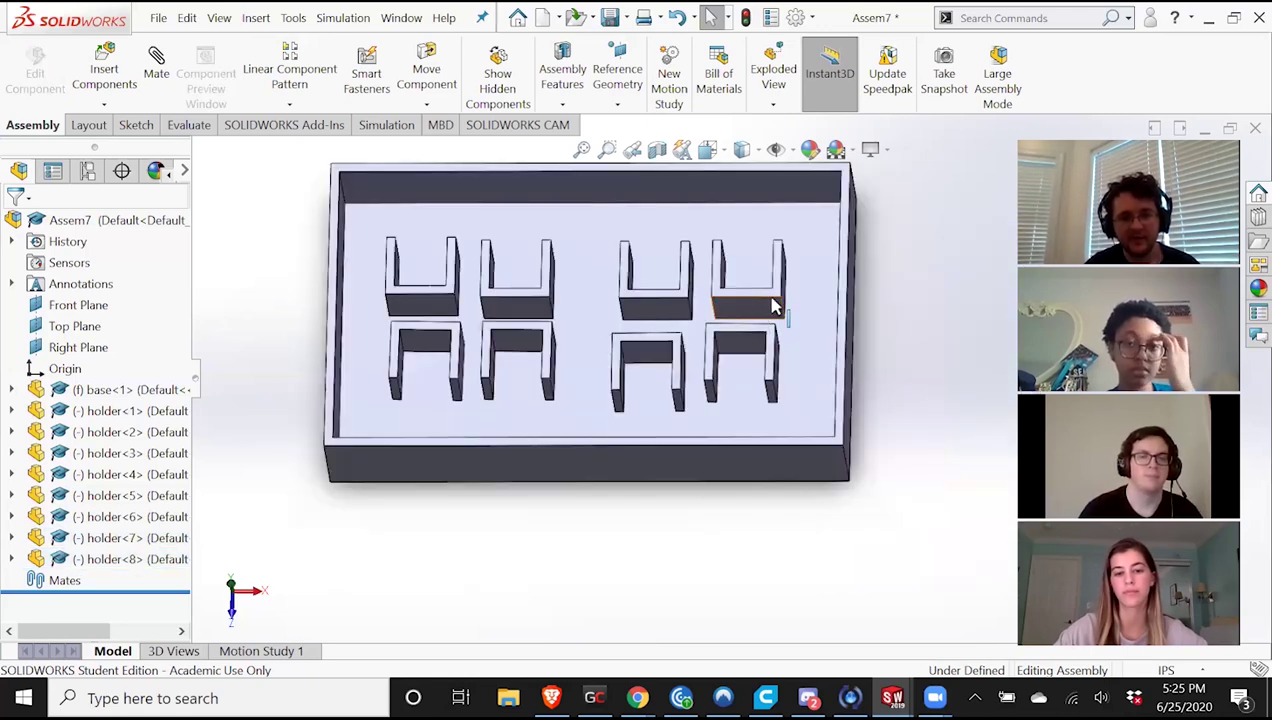
drag(773, 306, 798, 342)
drag(662, 302, 697, 308)
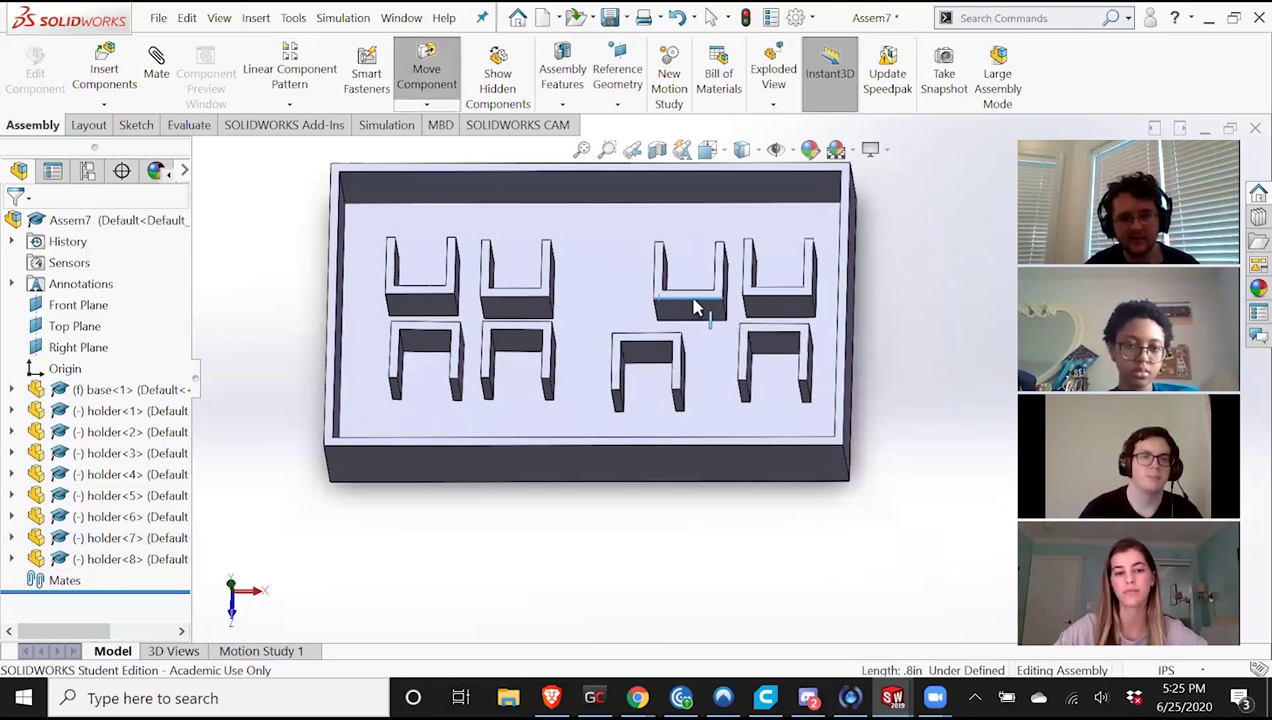
drag(653, 349, 687, 355)
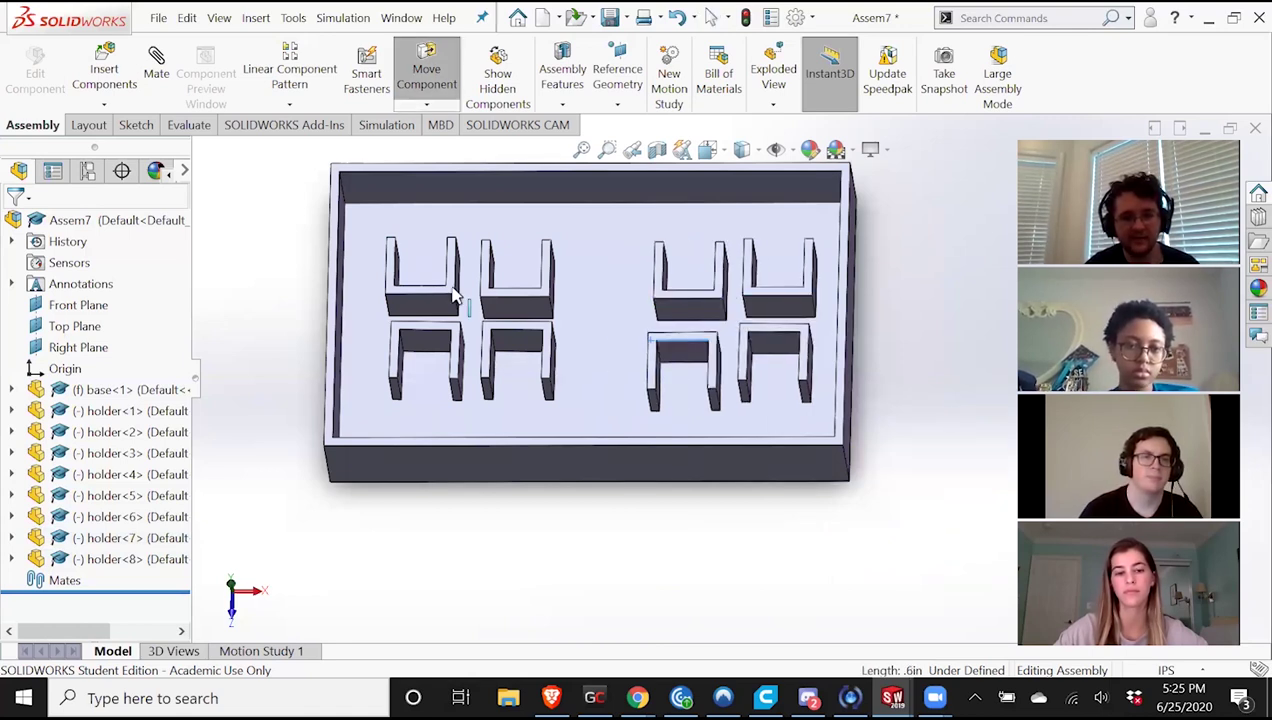
Spread the four left-hand holders into a loose staggered arrangement in the left half of the tray.
drag(440, 298, 469, 270)
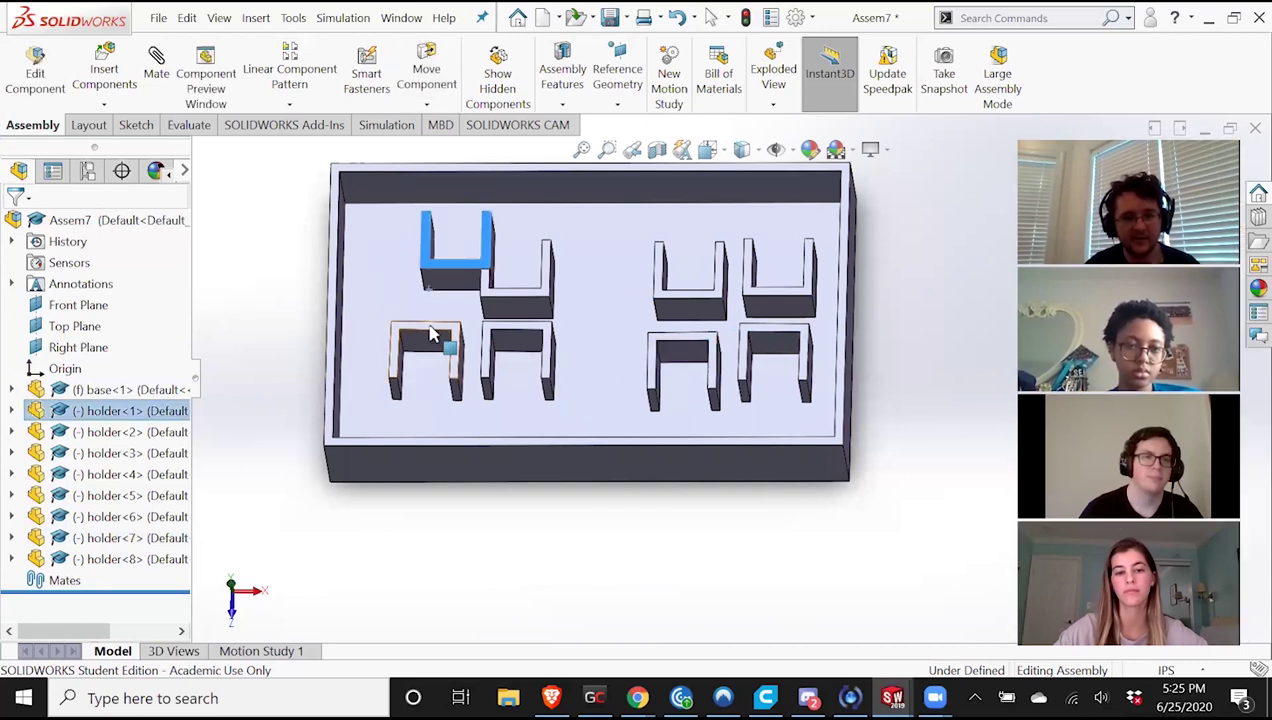
drag(413, 323, 396, 298)
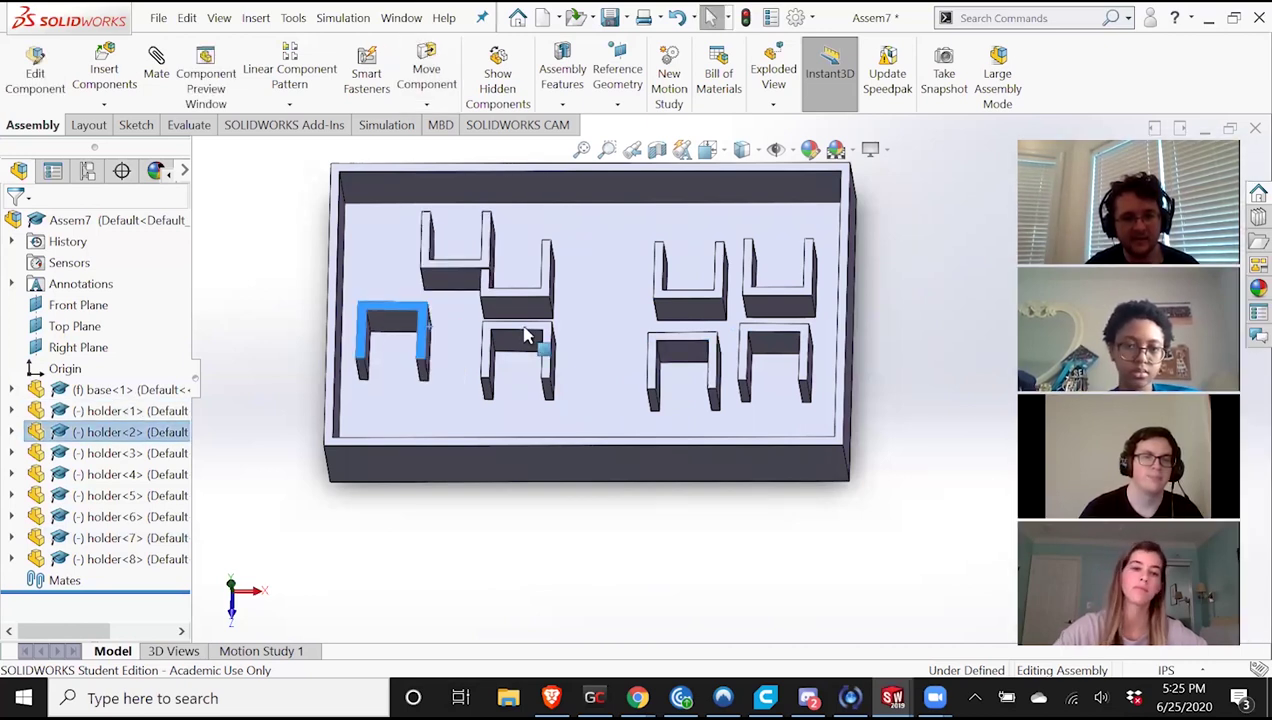
drag(480, 365, 434, 395)
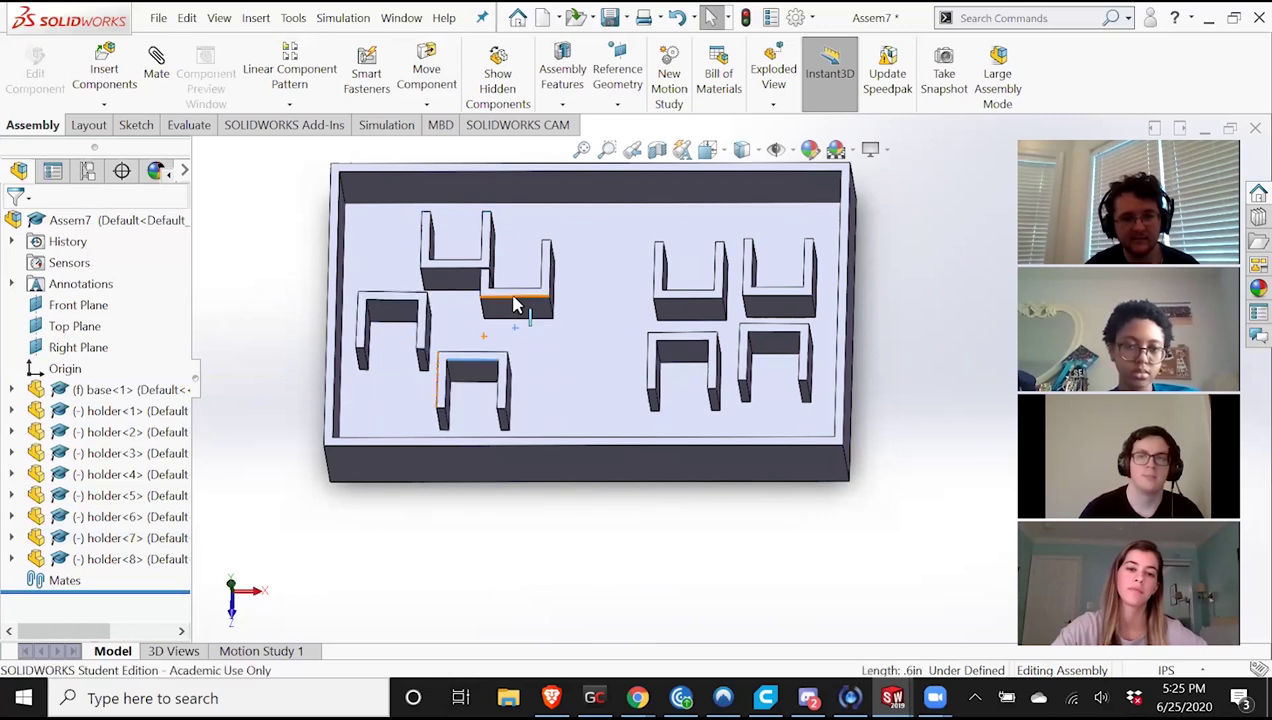
drag(537, 312, 572, 338)
click(458, 566)
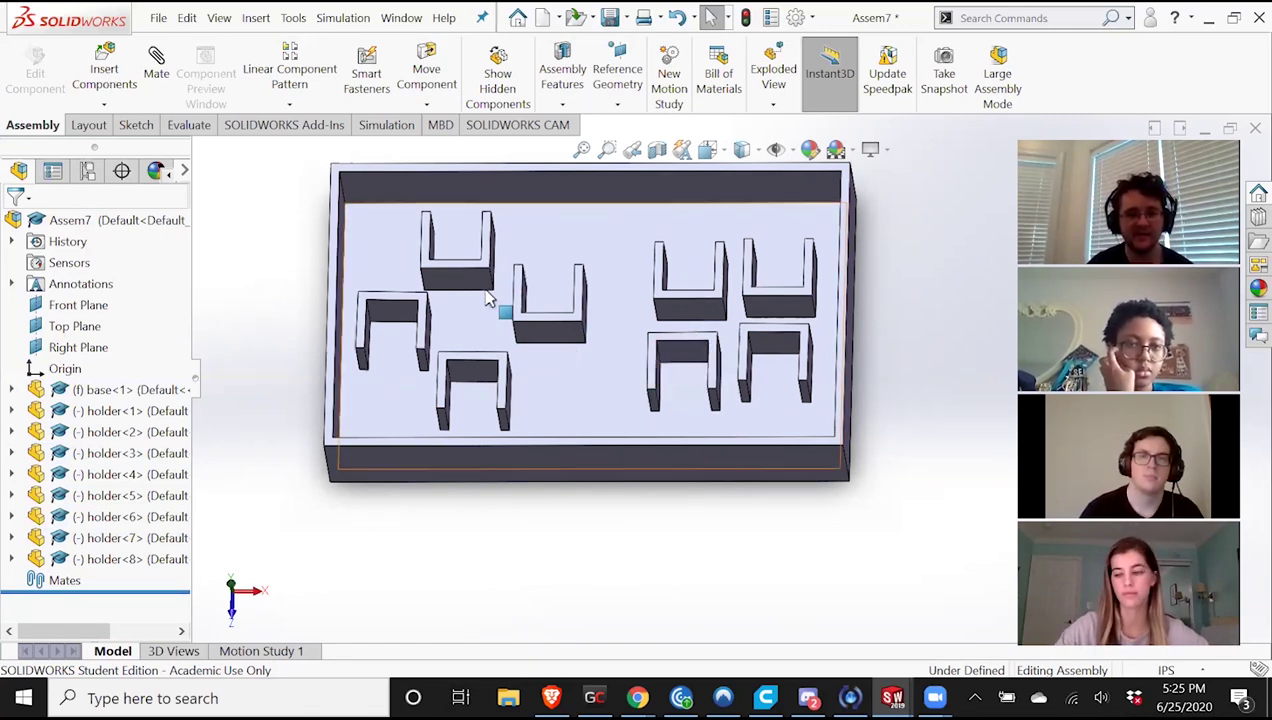
Add a parallel mate between the outer back face of the back row's third holder from the left and the tray's inner front wall.
scroll(736, 361, up, 1)
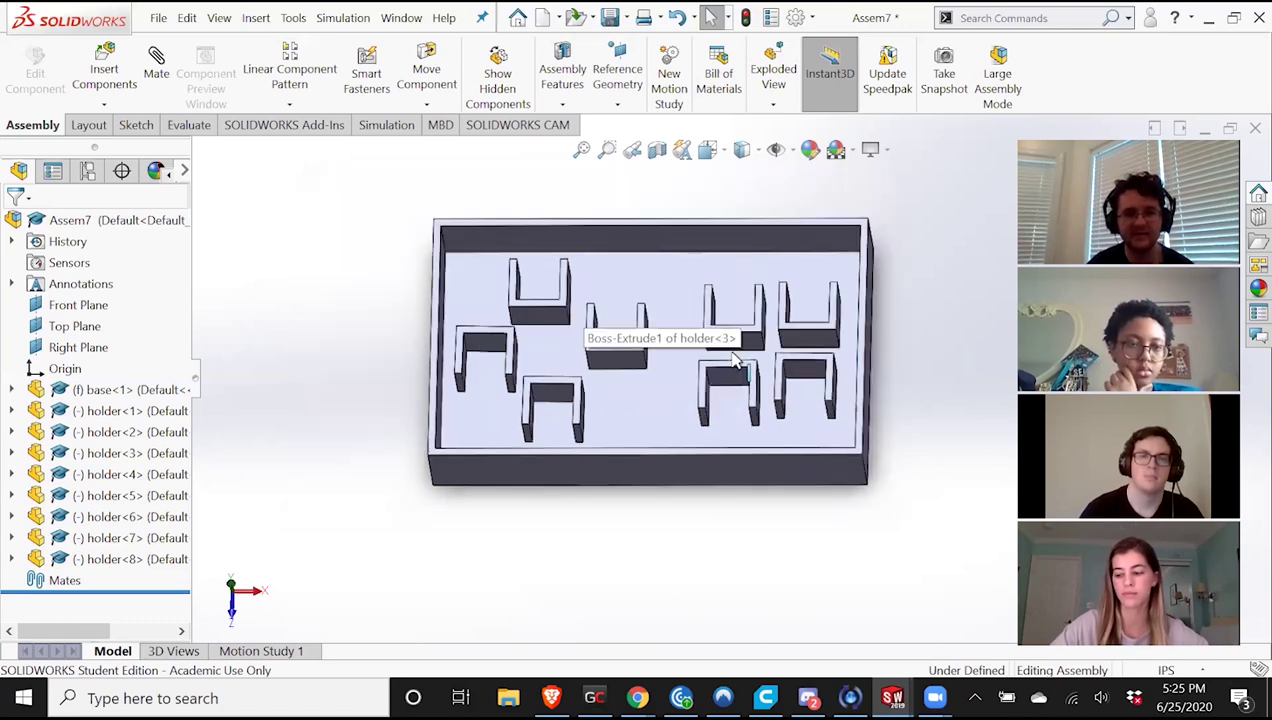
click(157, 75)
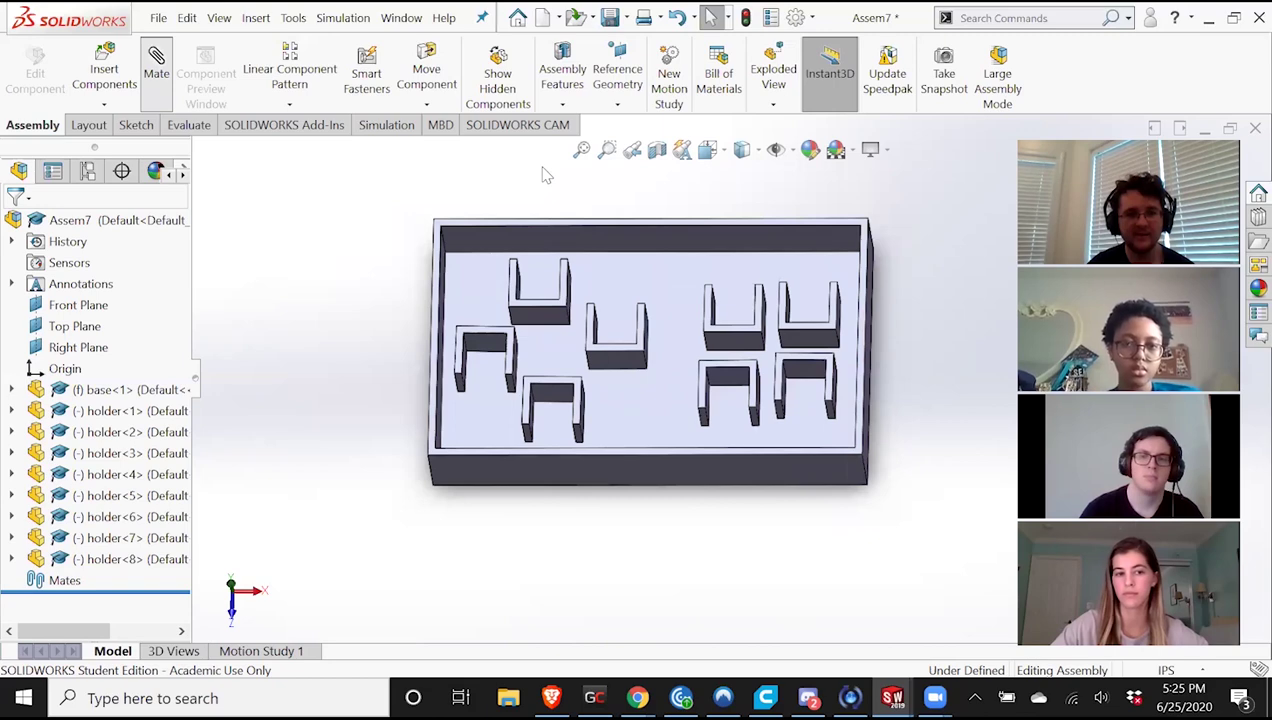
scroll(728, 368, down, 3)
click(720, 362)
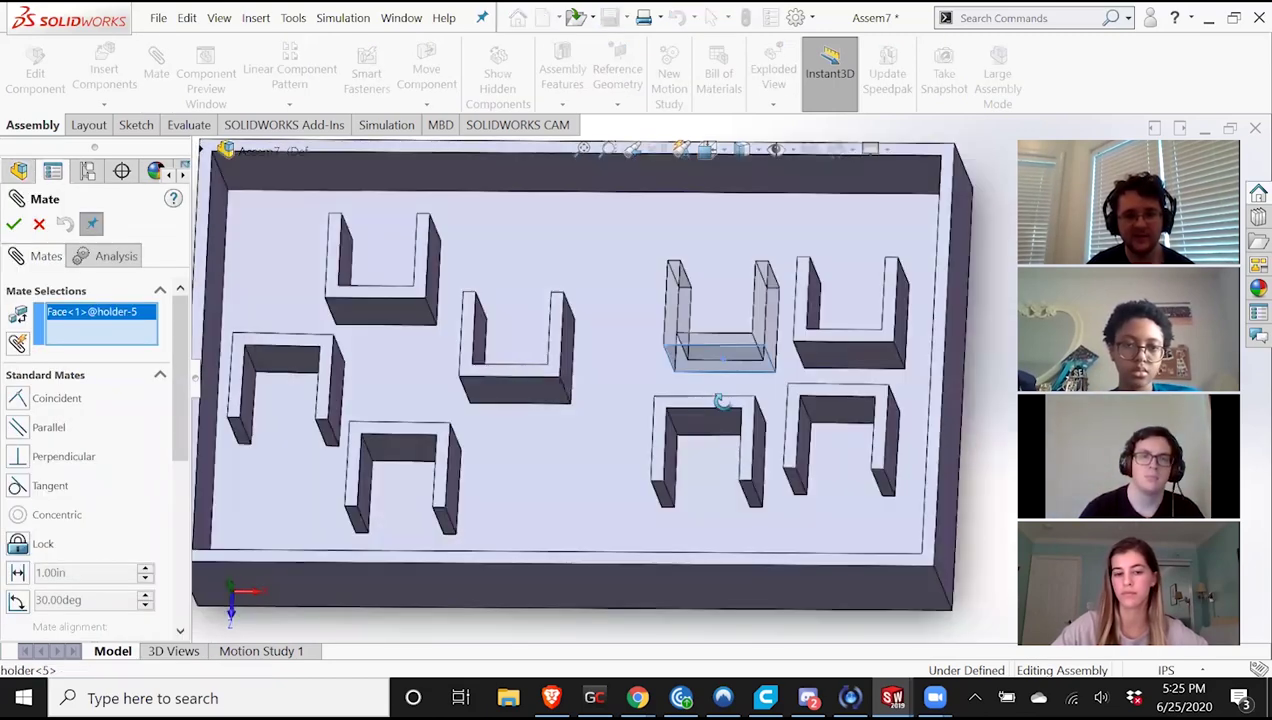
middle_drag(732, 448, 725, 350)
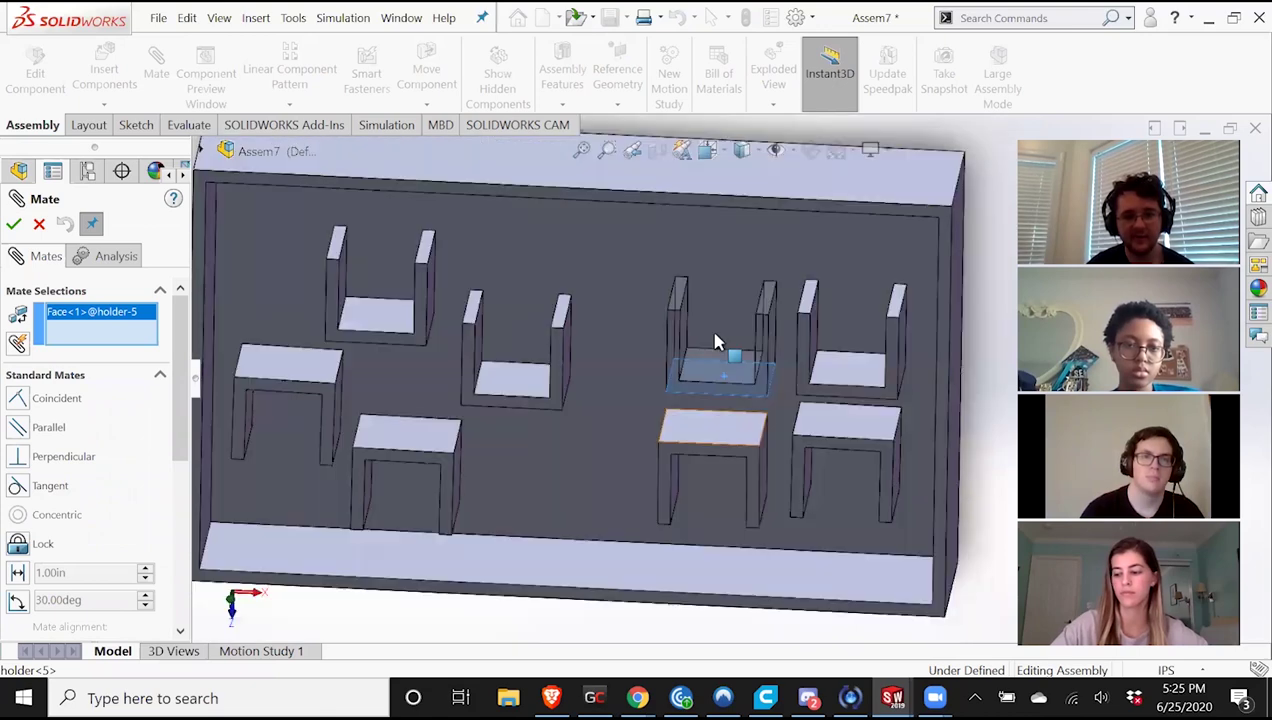
middle_drag(667, 532, 667, 582)
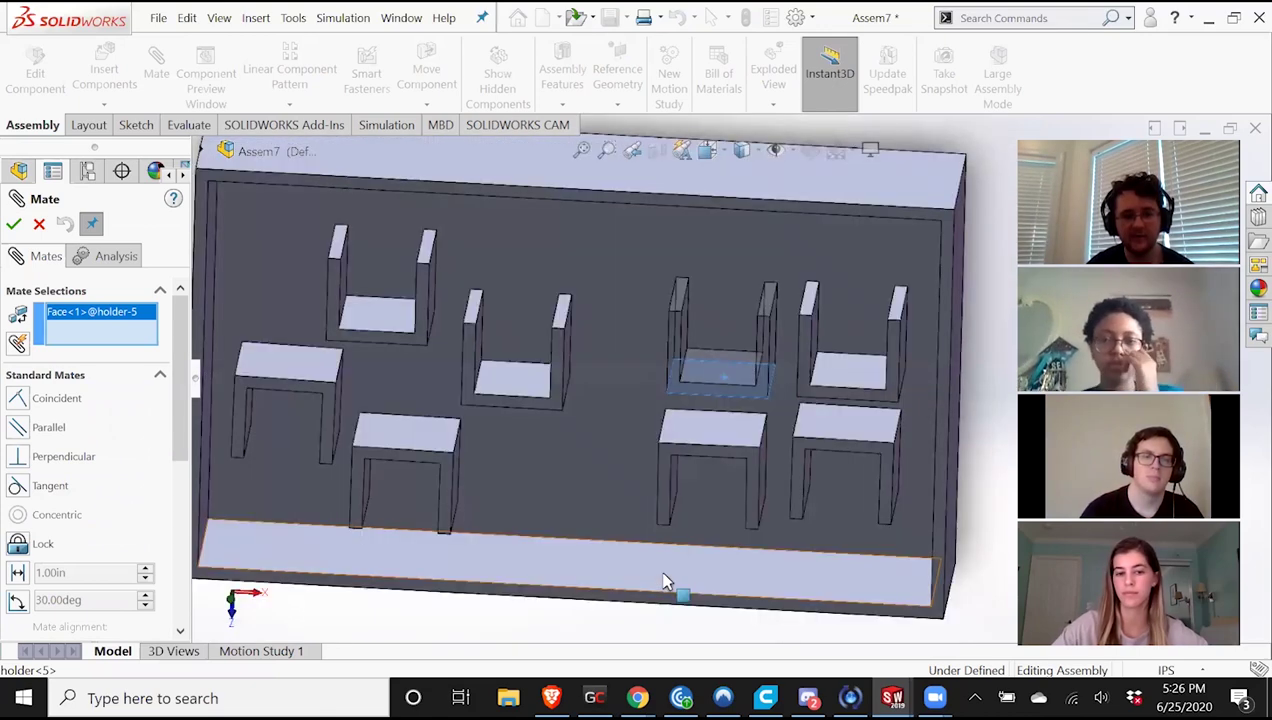
click(668, 582)
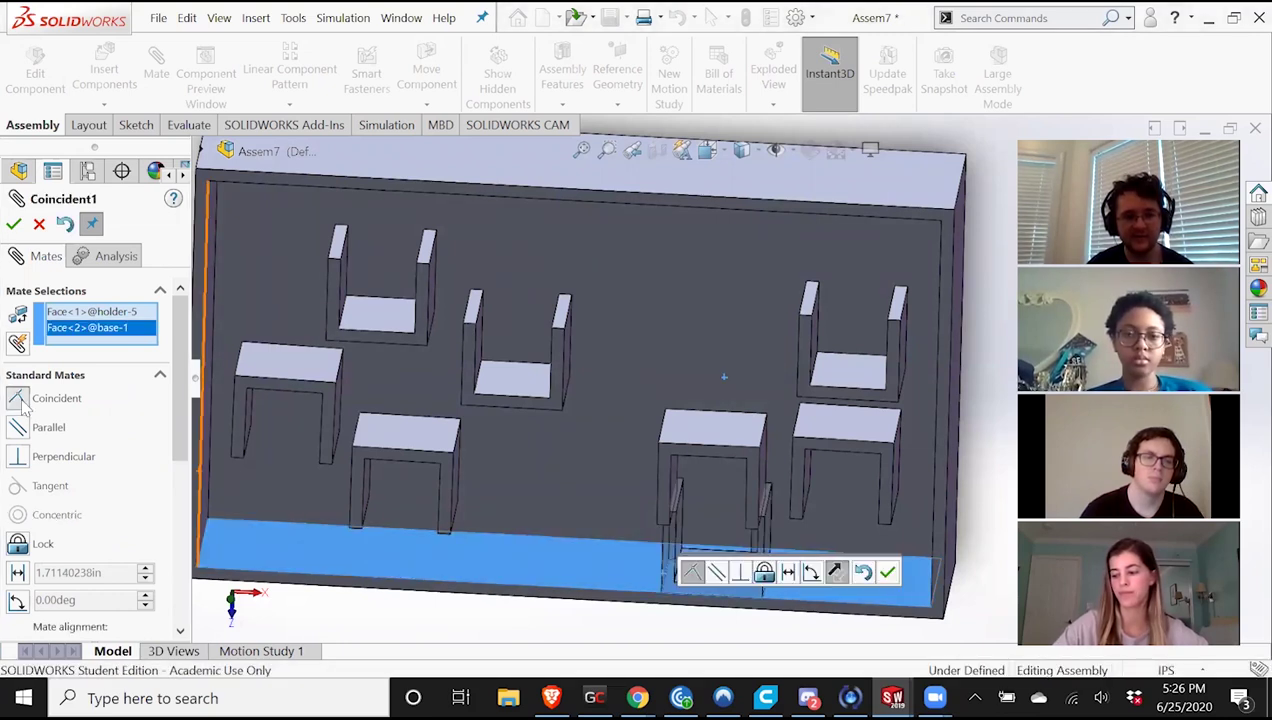
click(18, 431)
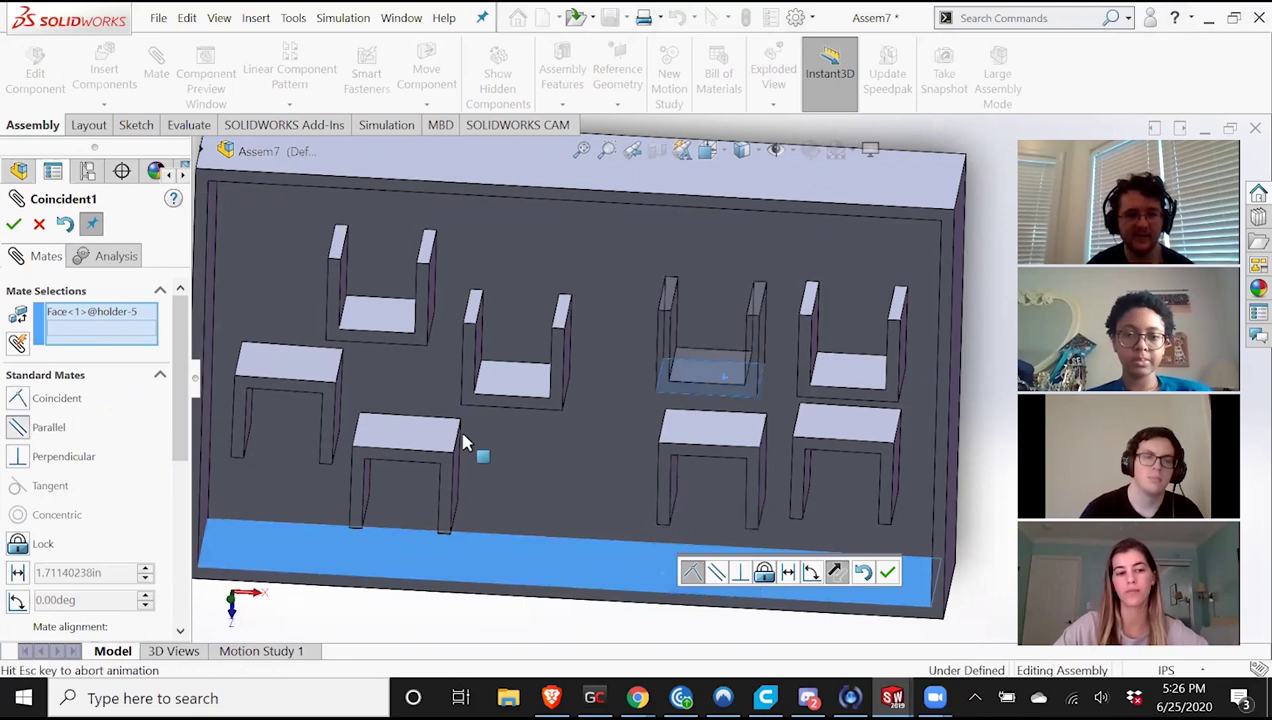
click(14, 224)
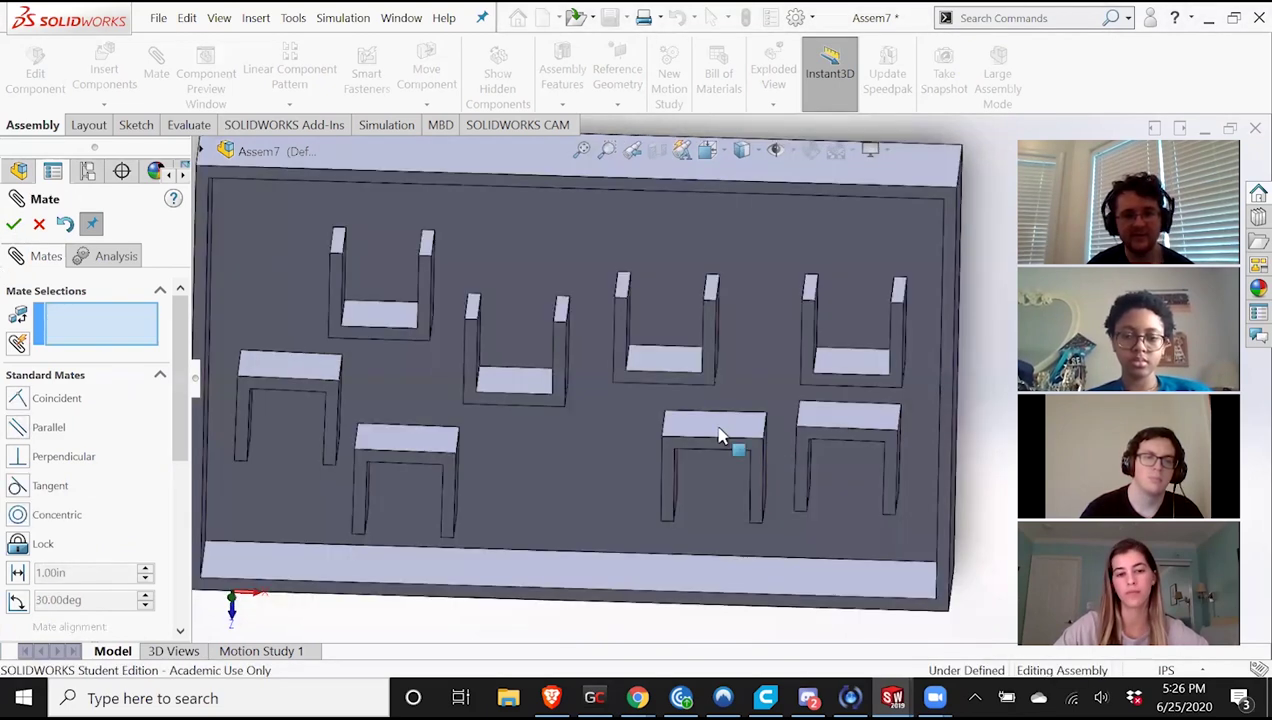
Make the third holder from the left in the front row parallel to the tray's inner back wall with a mate.
click(714, 420)
key(ctrl+8)
click(714, 264)
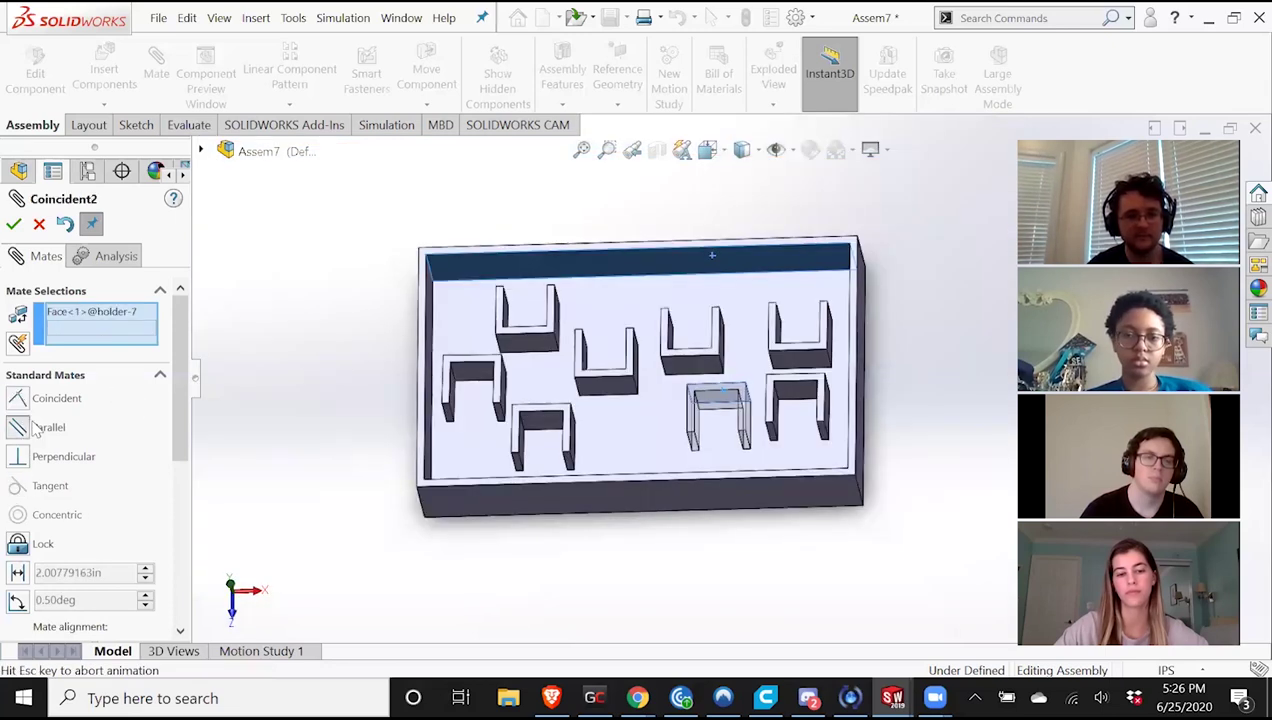
click(13, 224)
click(714, 420)
Mate the rightmost back-row holder's outer web face parallel to the tray's inner front wall.
click(800, 374)
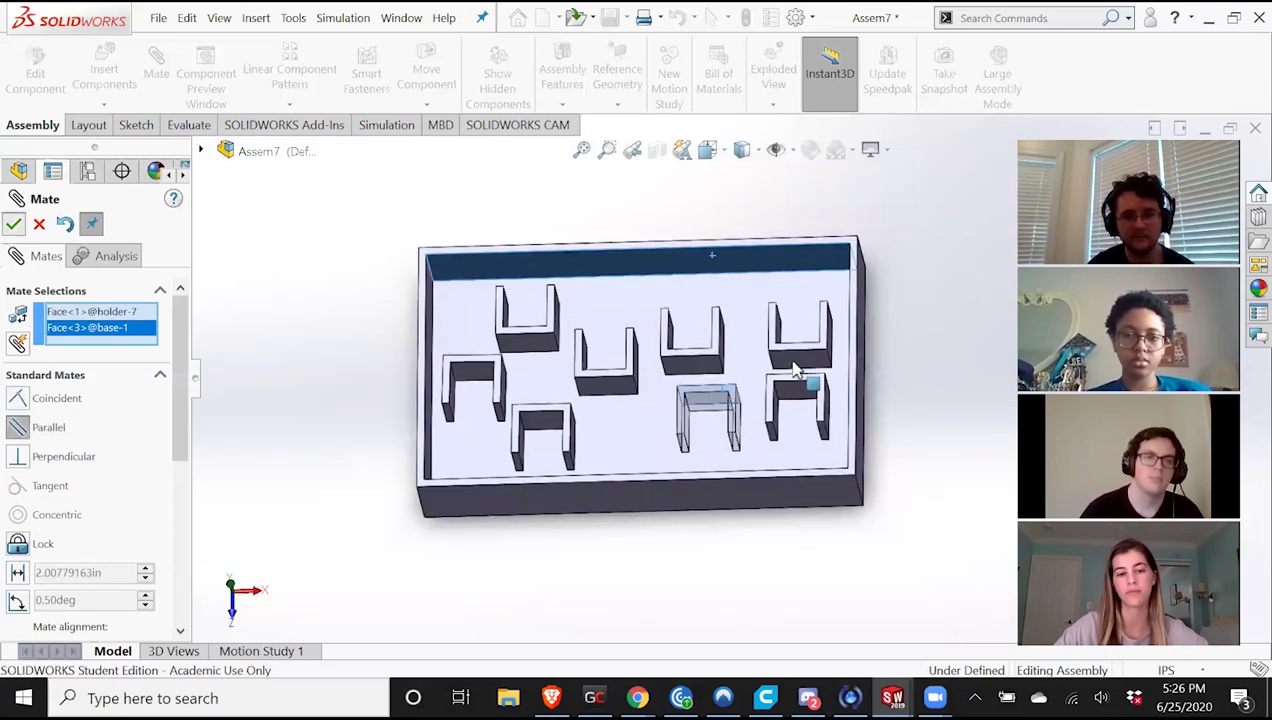
click(797, 358)
middle_drag(795, 410, 795, 532)
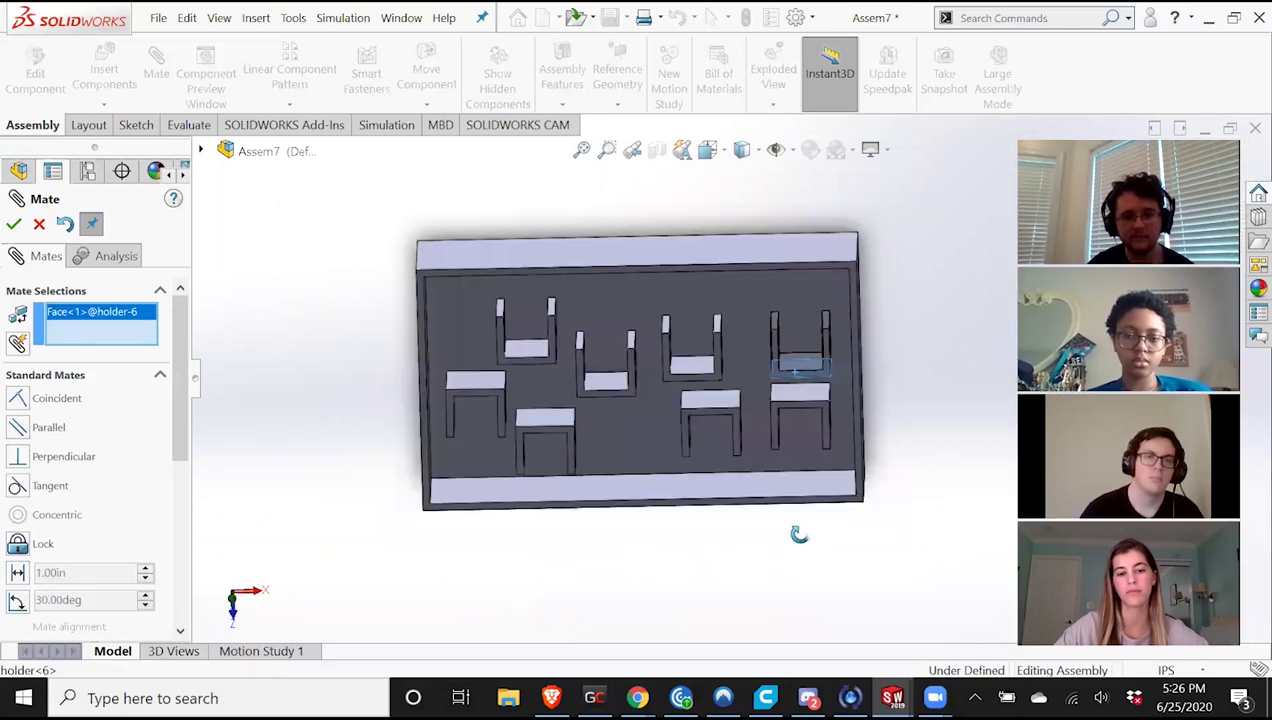
click(799, 487)
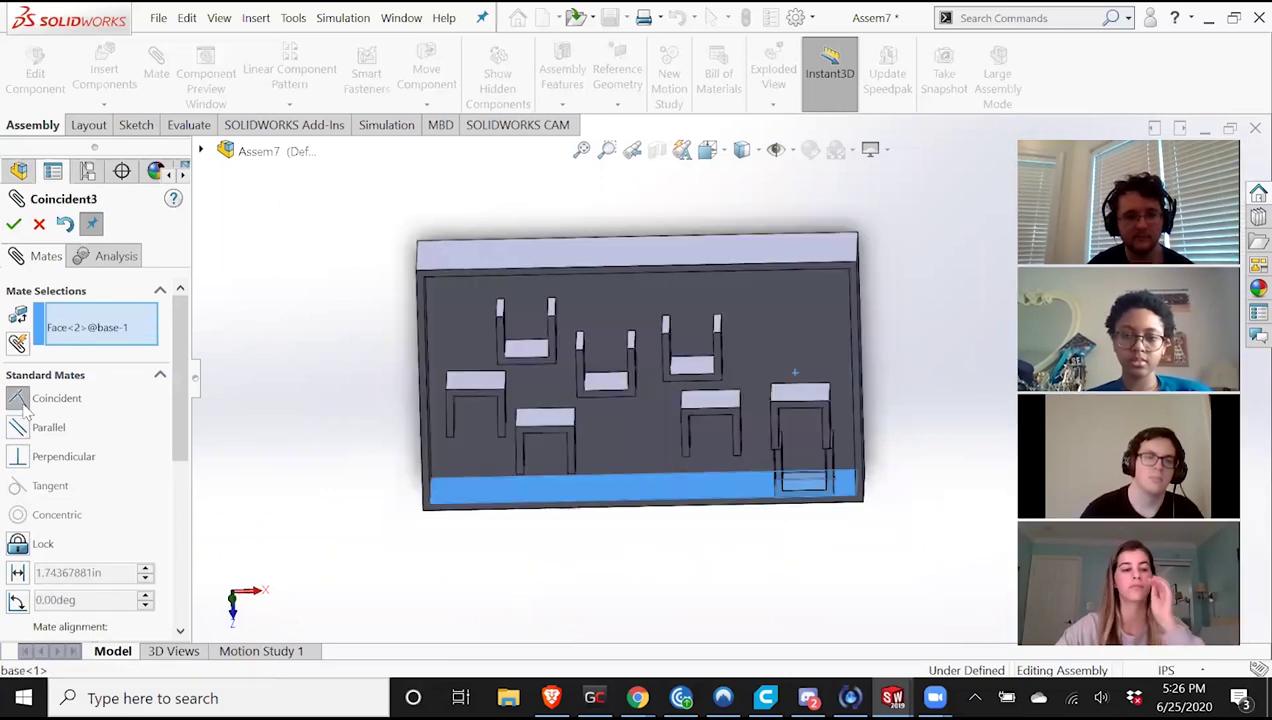
click(13, 224)
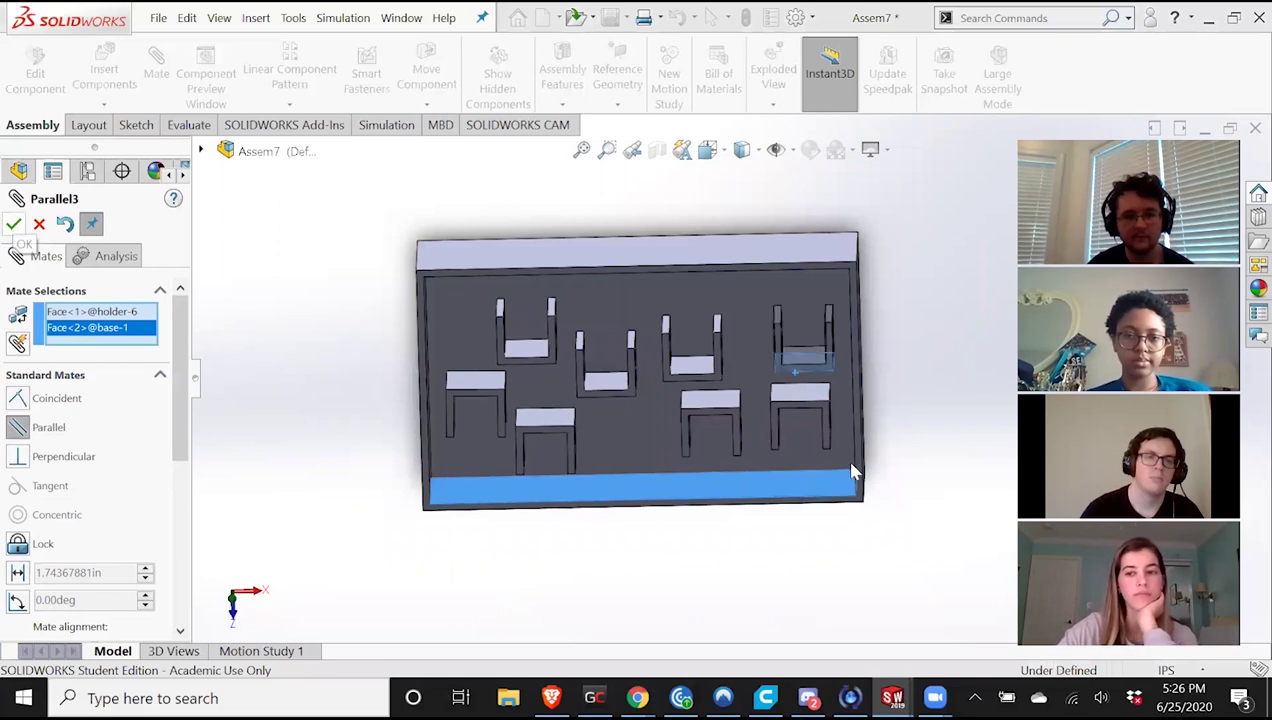
Mate the rightmost front-row holder's outer web face parallel to the tray's inner back wall.
click(801, 400)
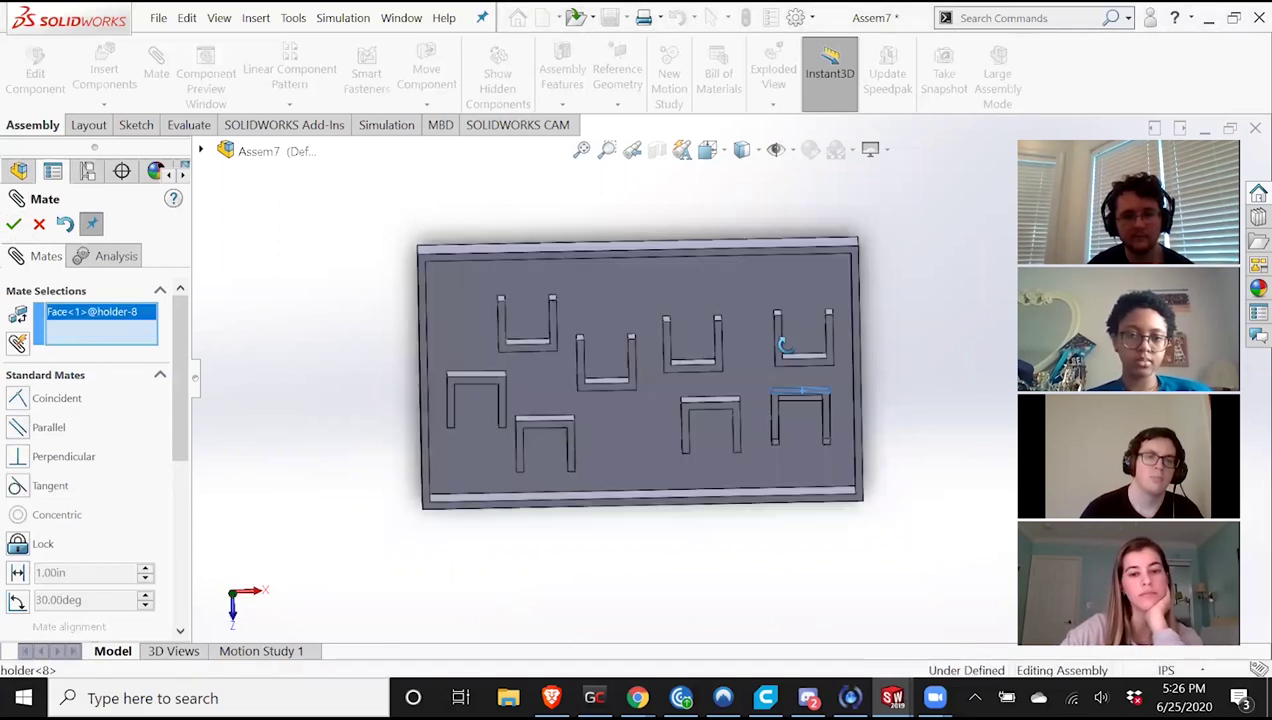
click(786, 272)
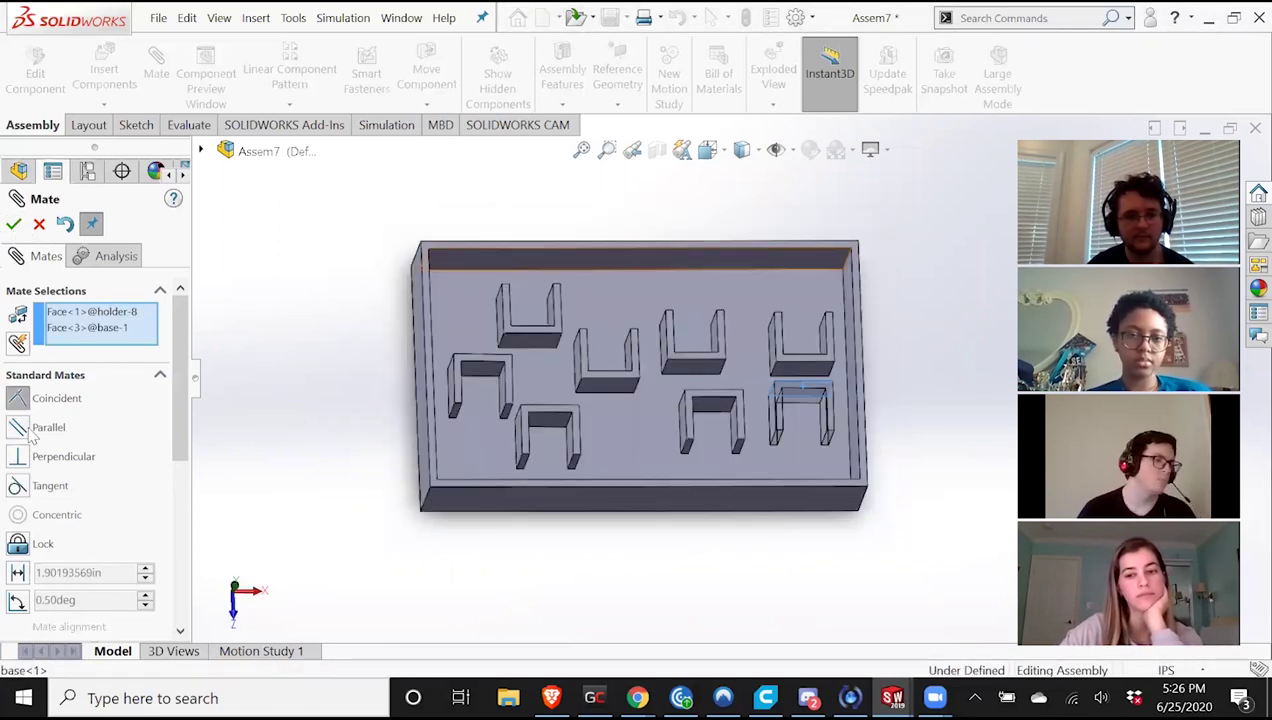
click(22, 428)
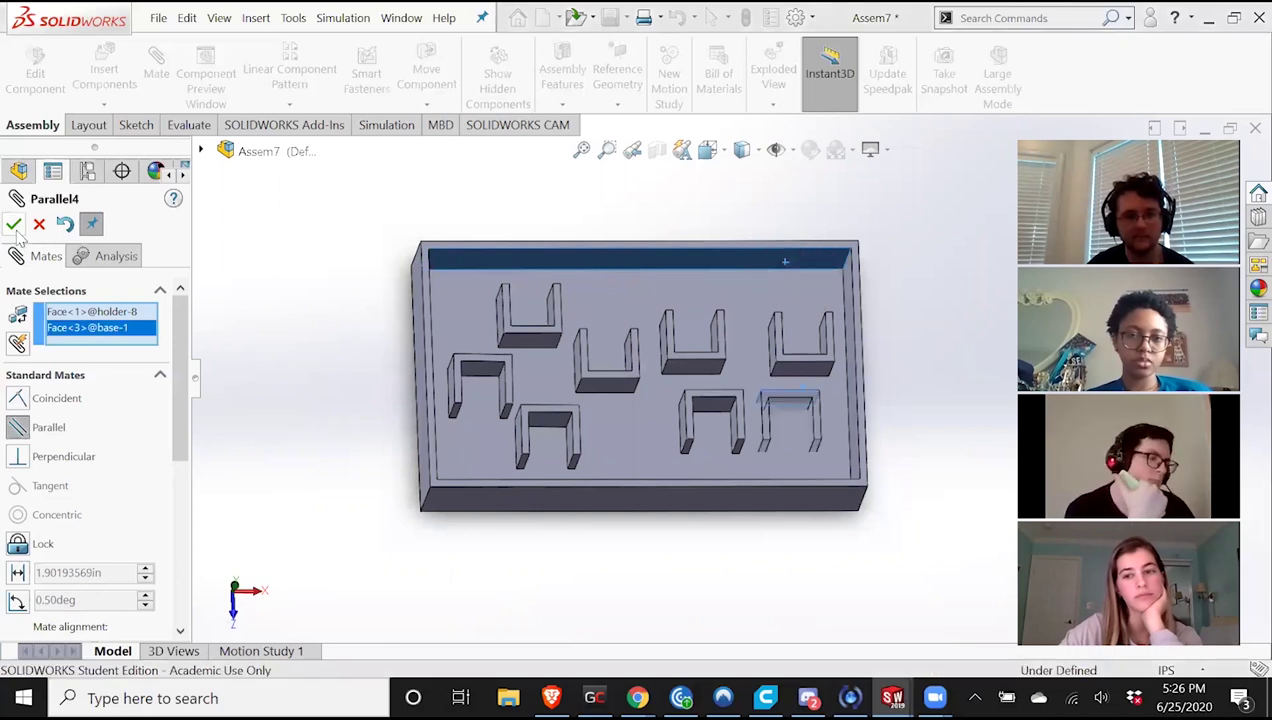
key(Return)
Apply a parallel mate between the second back-row holder from the left and the tray's inner front wall.
click(612, 390)
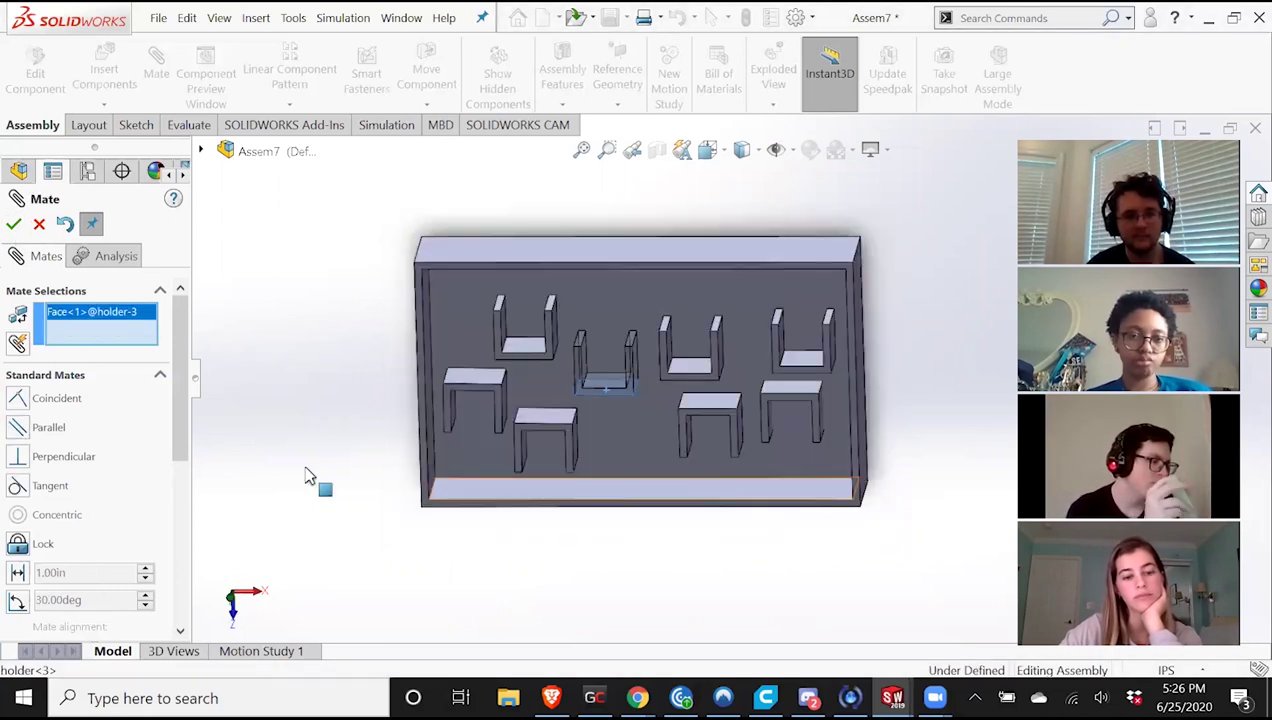
click(450, 488)
click(20, 428)
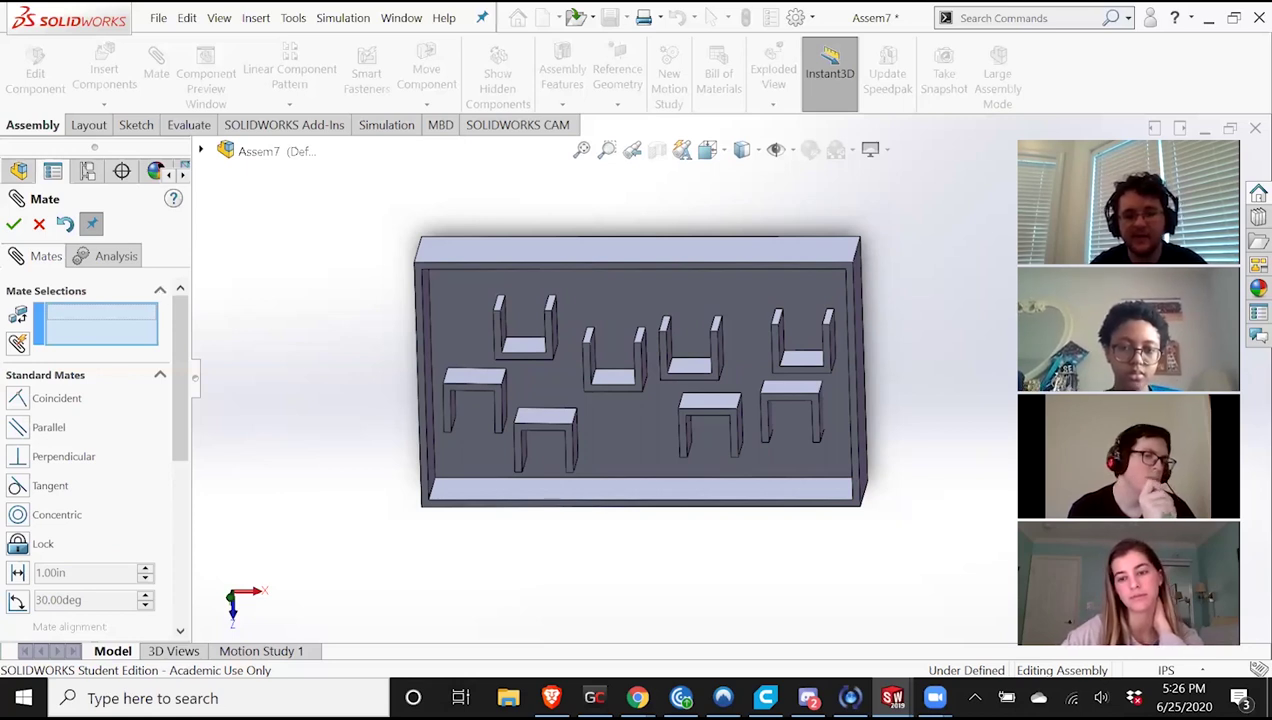
Apply a parallel mate between the leftmost front-row holder's outer web face and the tray's inner back wall.
scroll(524, 350, down, 3)
scroll(524, 352, up, 4)
middle_drag(486, 387, 494, 338)
click(398, 370)
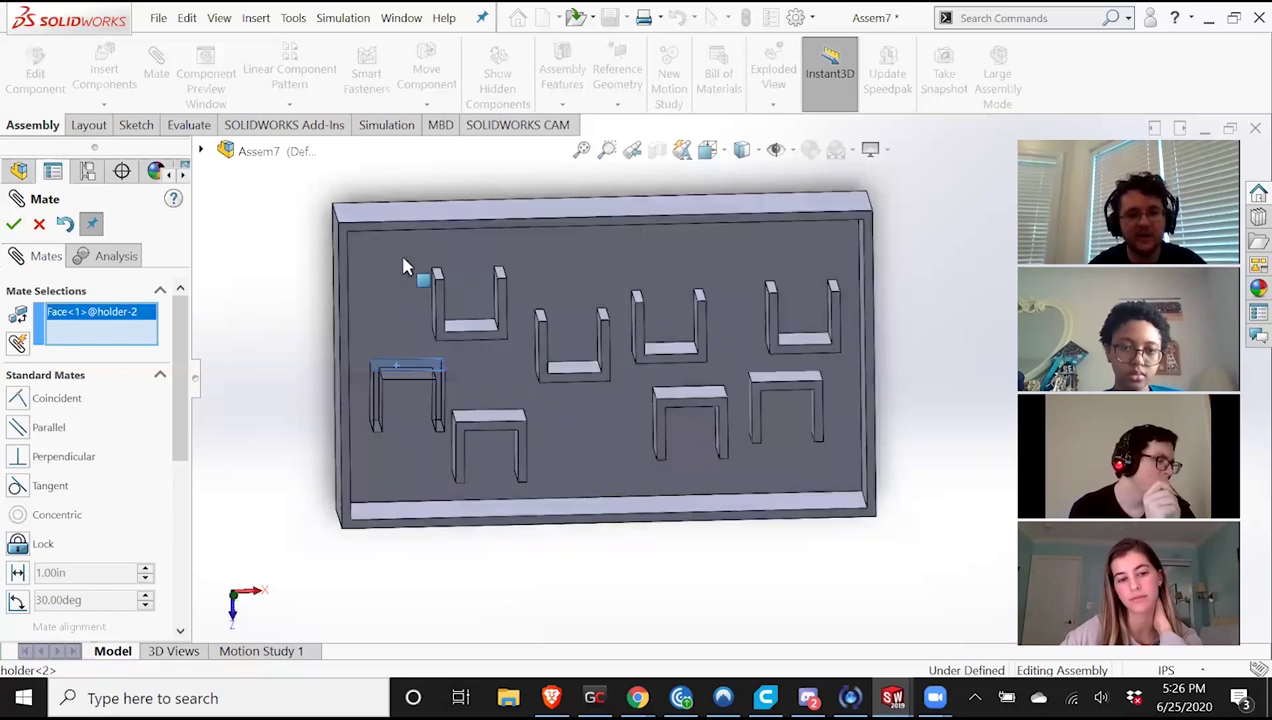
middle_drag(405, 267, 400, 233)
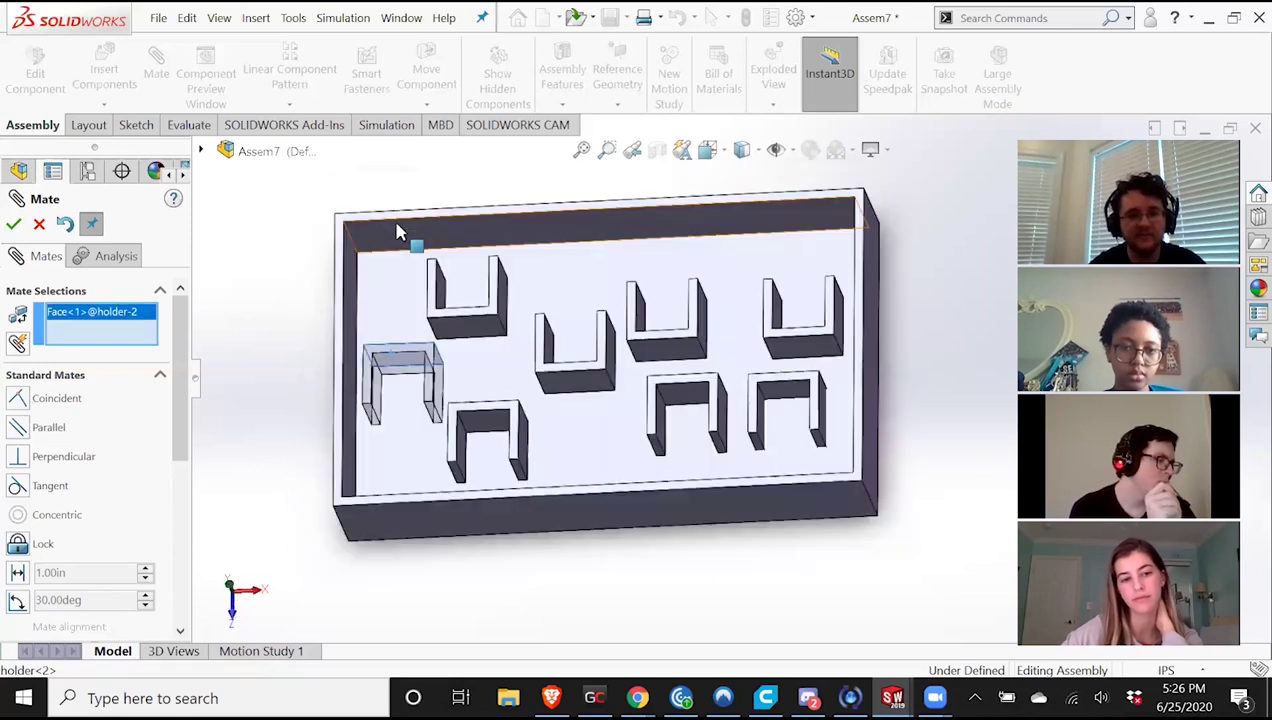
click(20, 431)
click(20, 221)
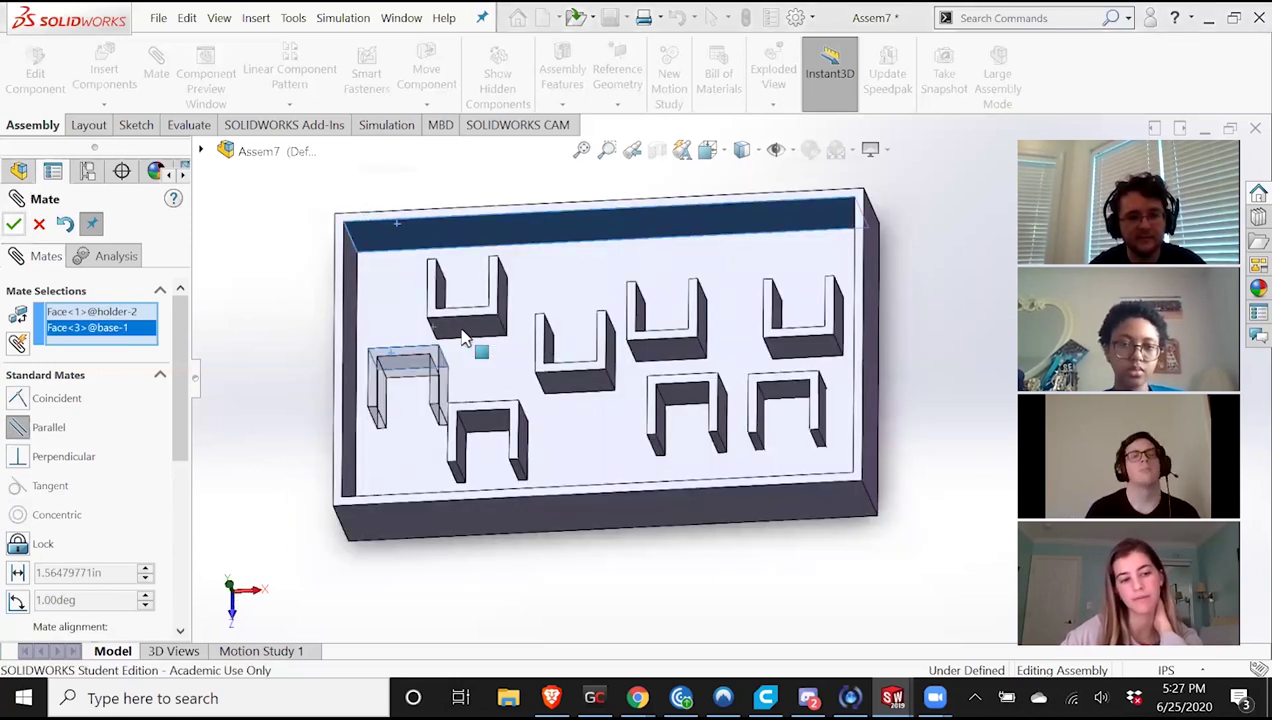
Mate the leftmost back-row holder parallel to the tray's inner front wall.
middle_drag(560, 346, 580, 513)
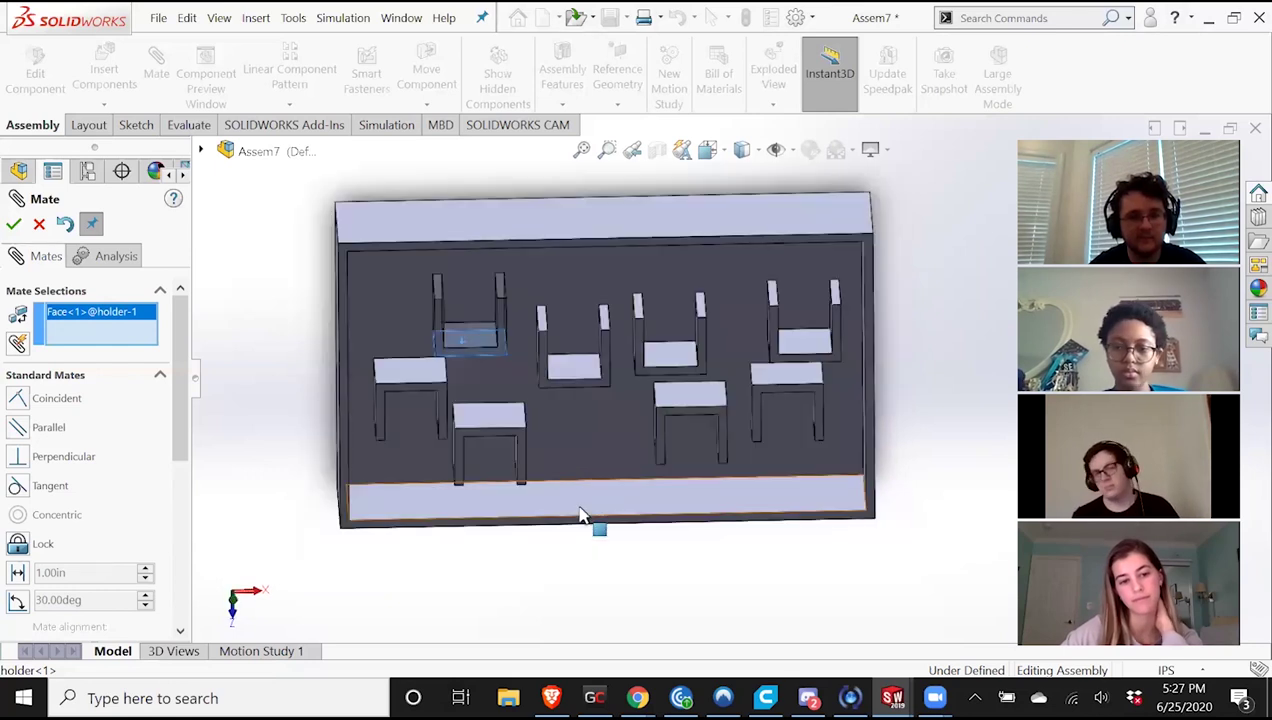
click(17, 418)
click(13, 228)
Mate the second front-row holder from the left parallel to the tray's inner back wall, and separate the two overlapping back-row holders.
click(493, 422)
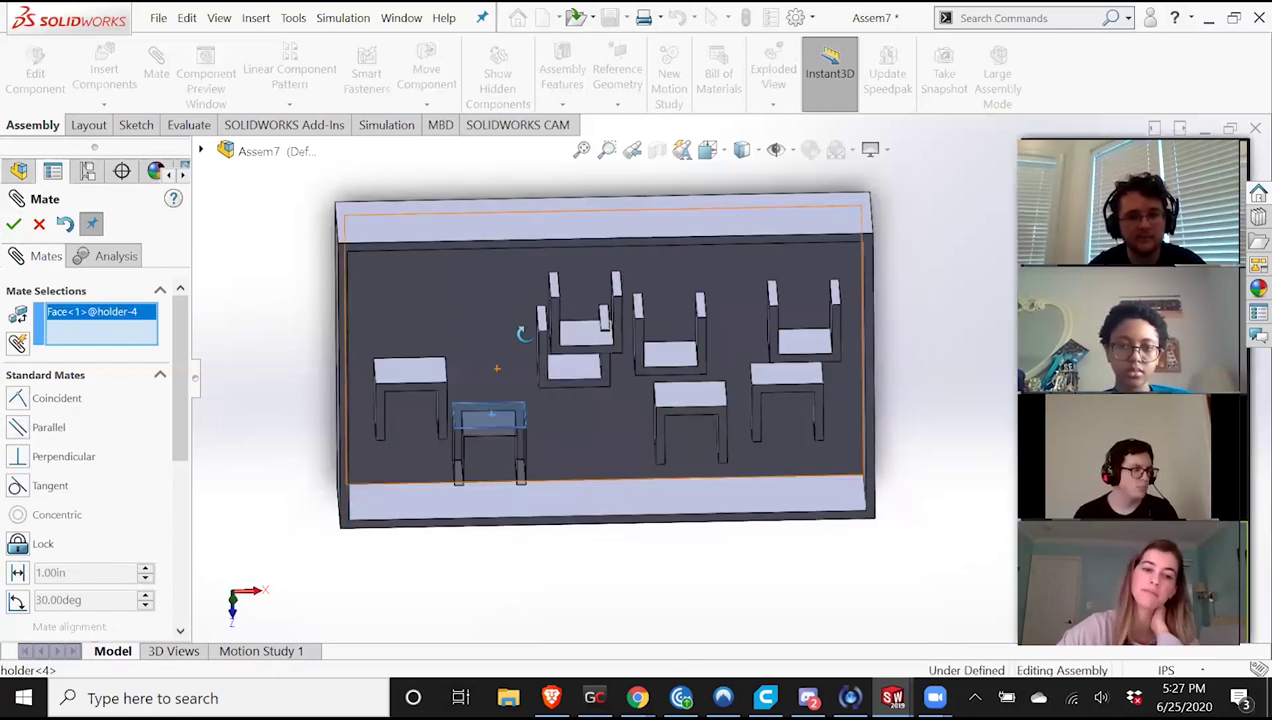
middle_drag(499, 285, 485, 233)
click(485, 233)
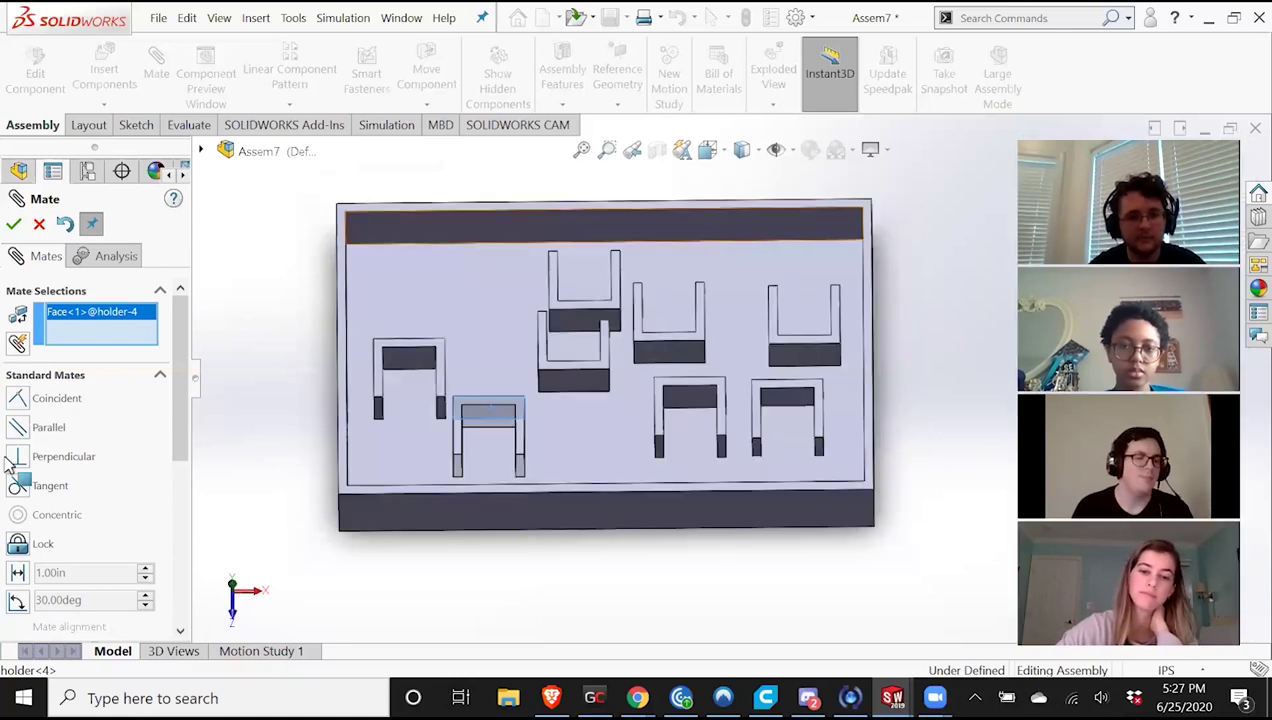
click(18, 427)
click(14, 225)
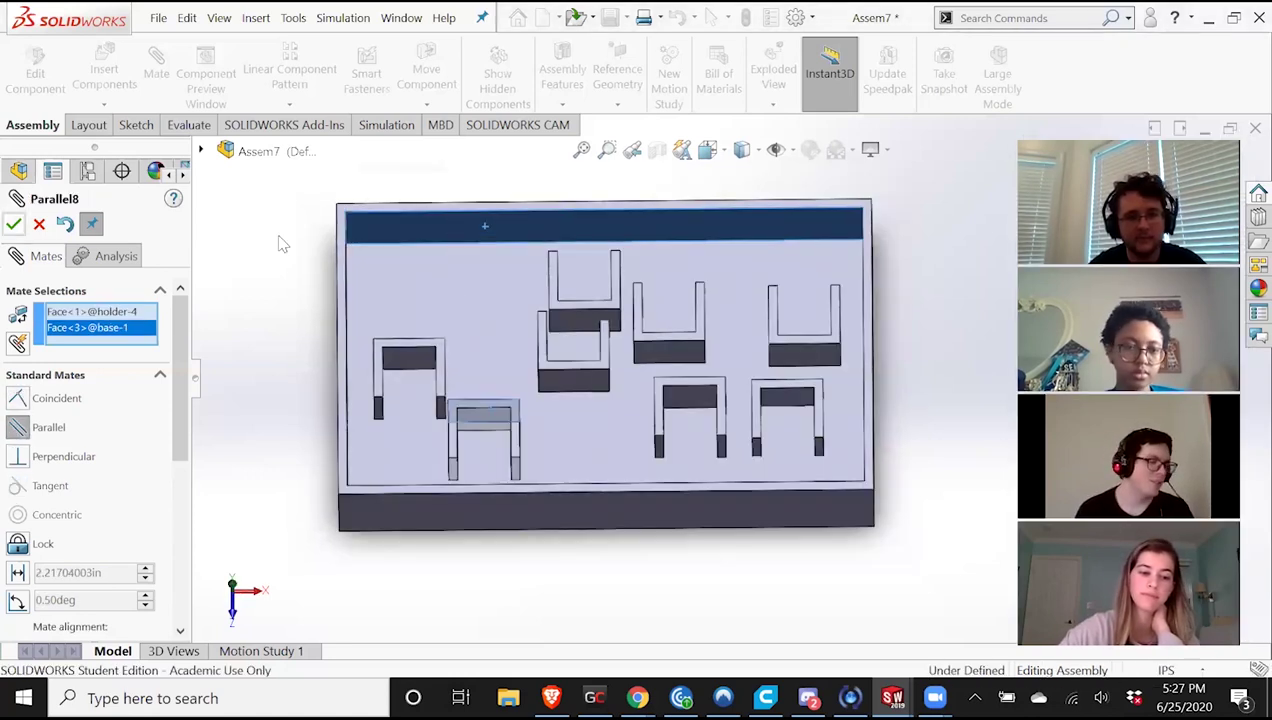
click(573, 361)
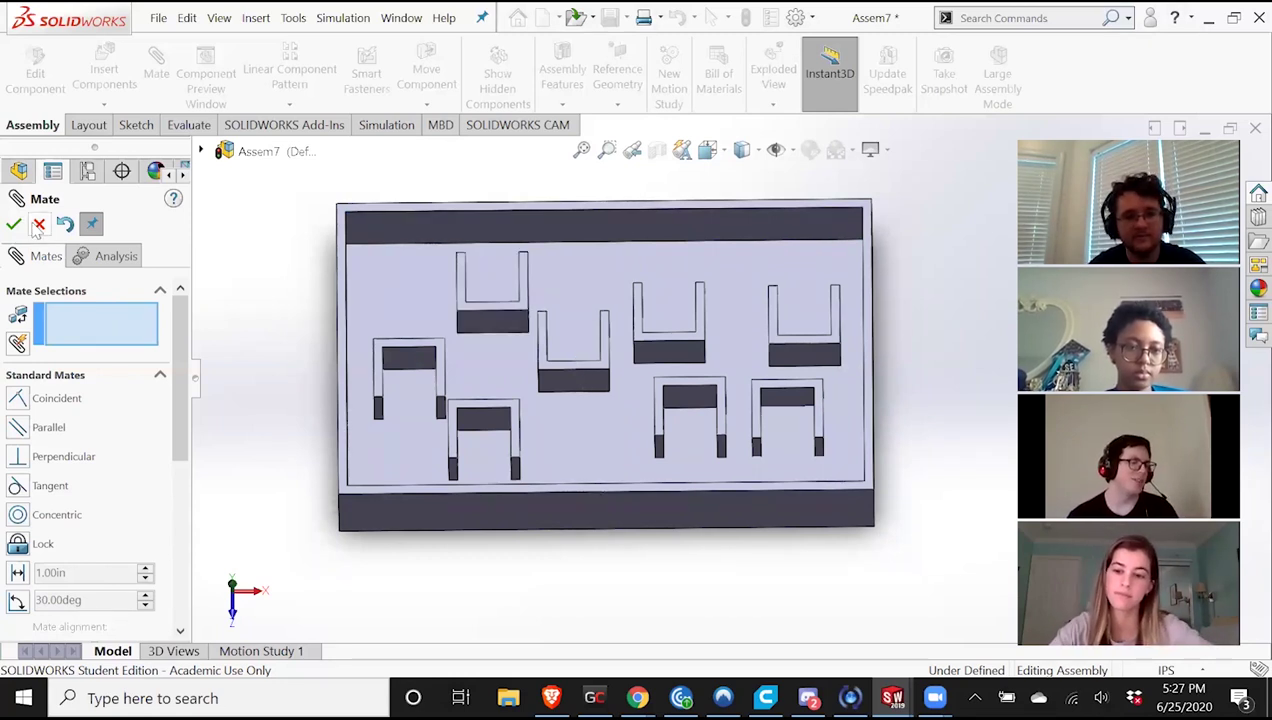
click(39, 224)
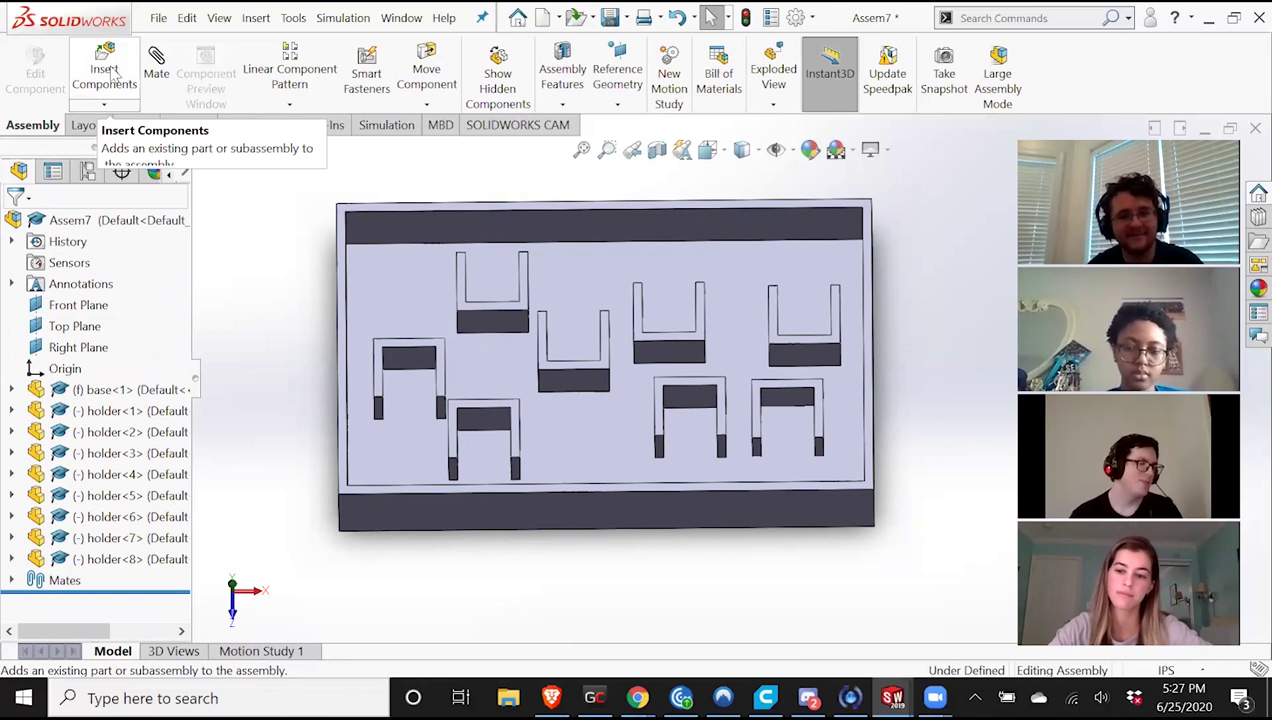
Insert the cherry mx (3) part into the assembly and place it over the leftmost front-row holder.
click(113, 75)
click(154, 452)
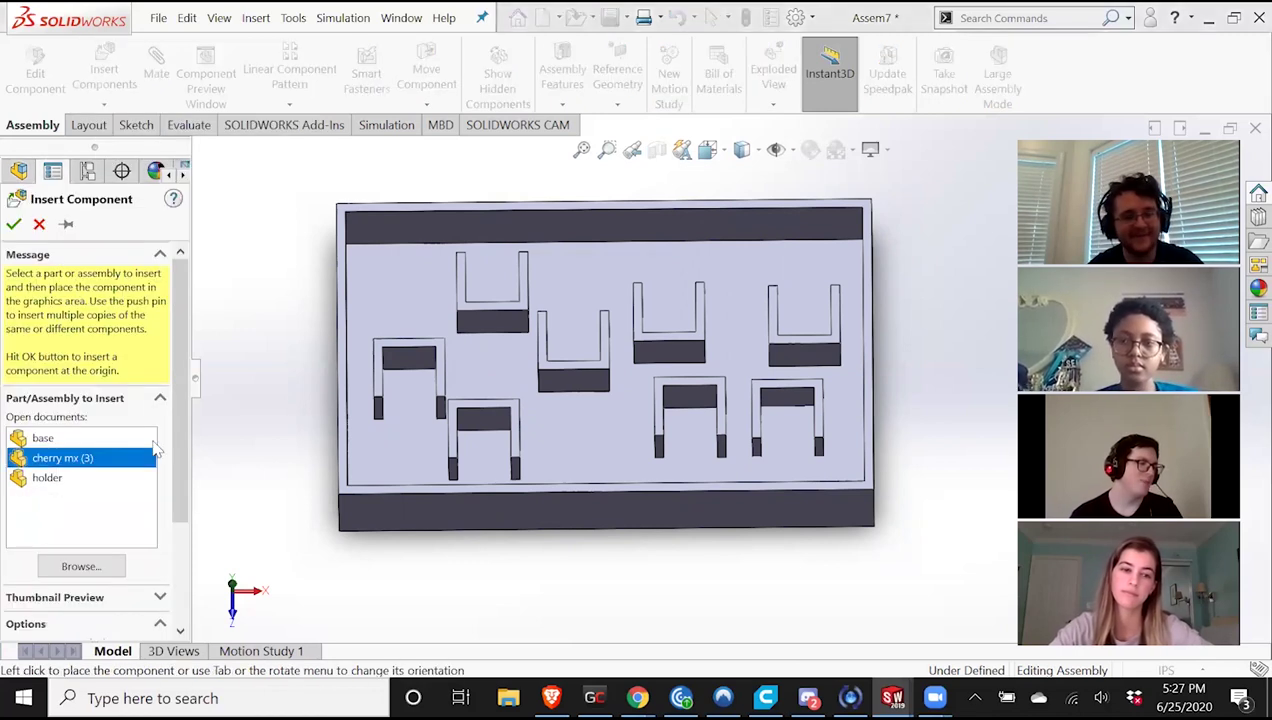
click(781, 253)
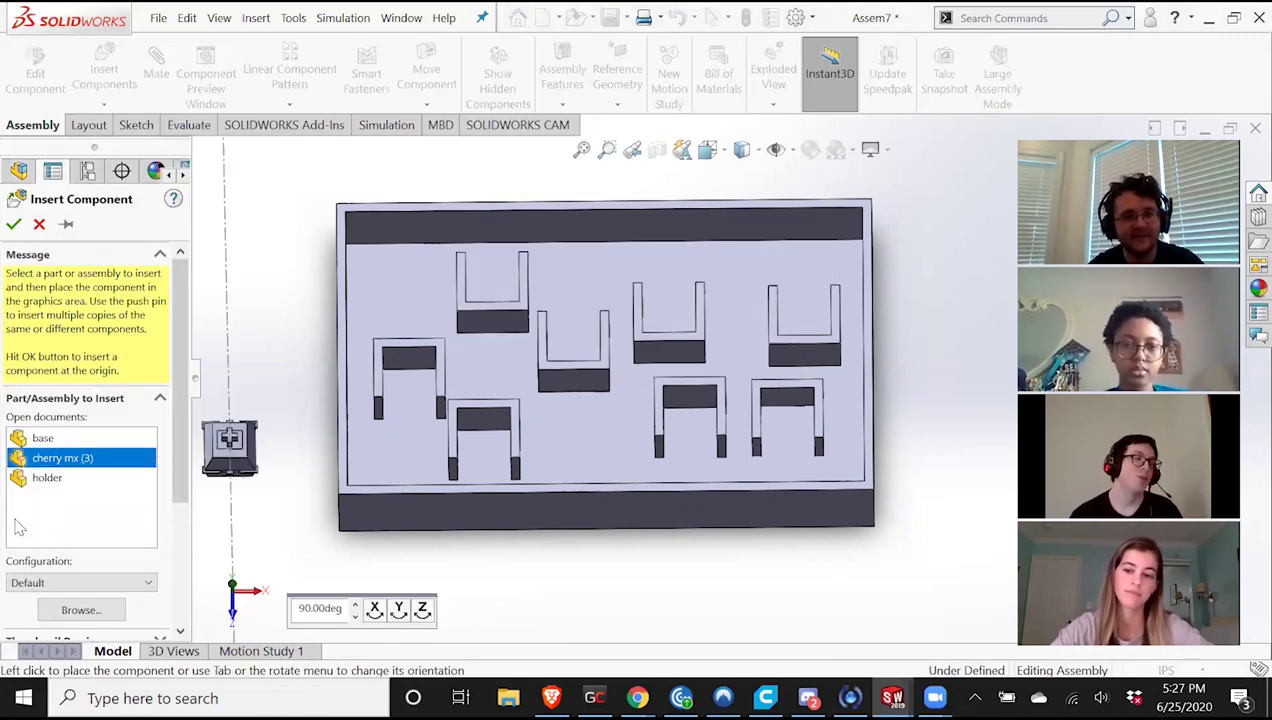
click(408, 385)
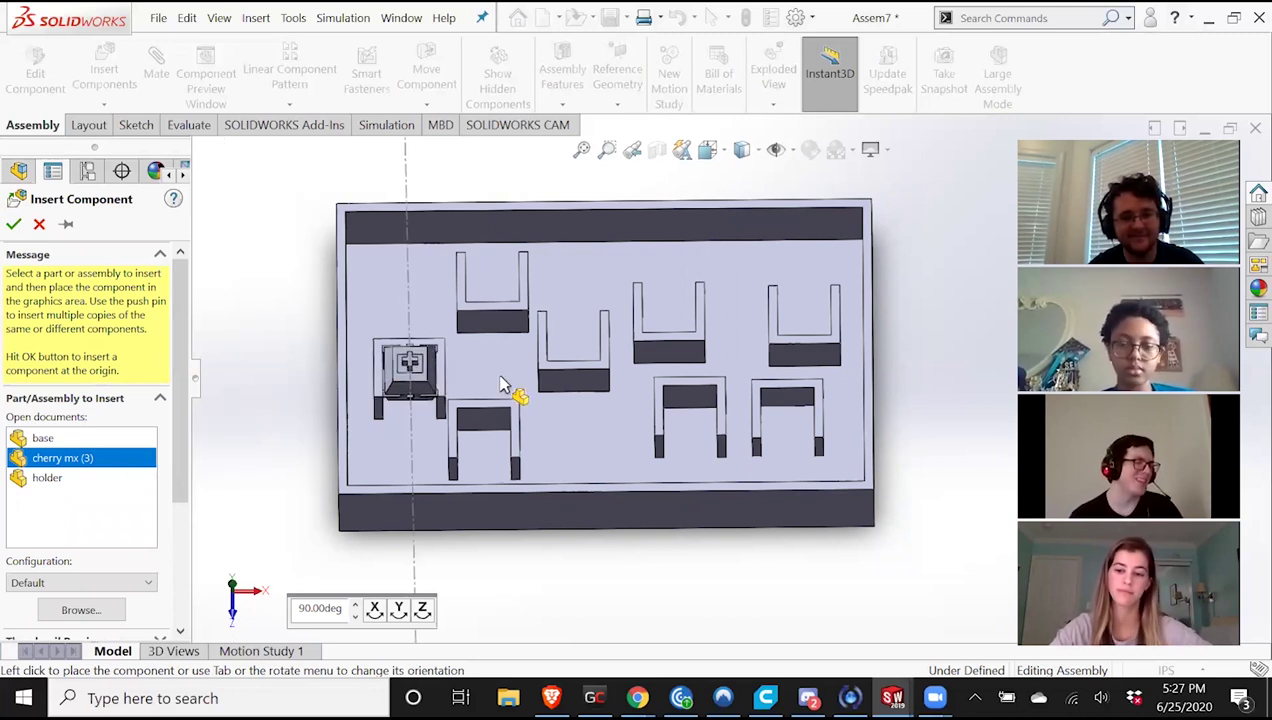
scroll(540, 382, down, 1)
scroll(572, 383, down, 4)
middle_drag(574, 383, 632, 382)
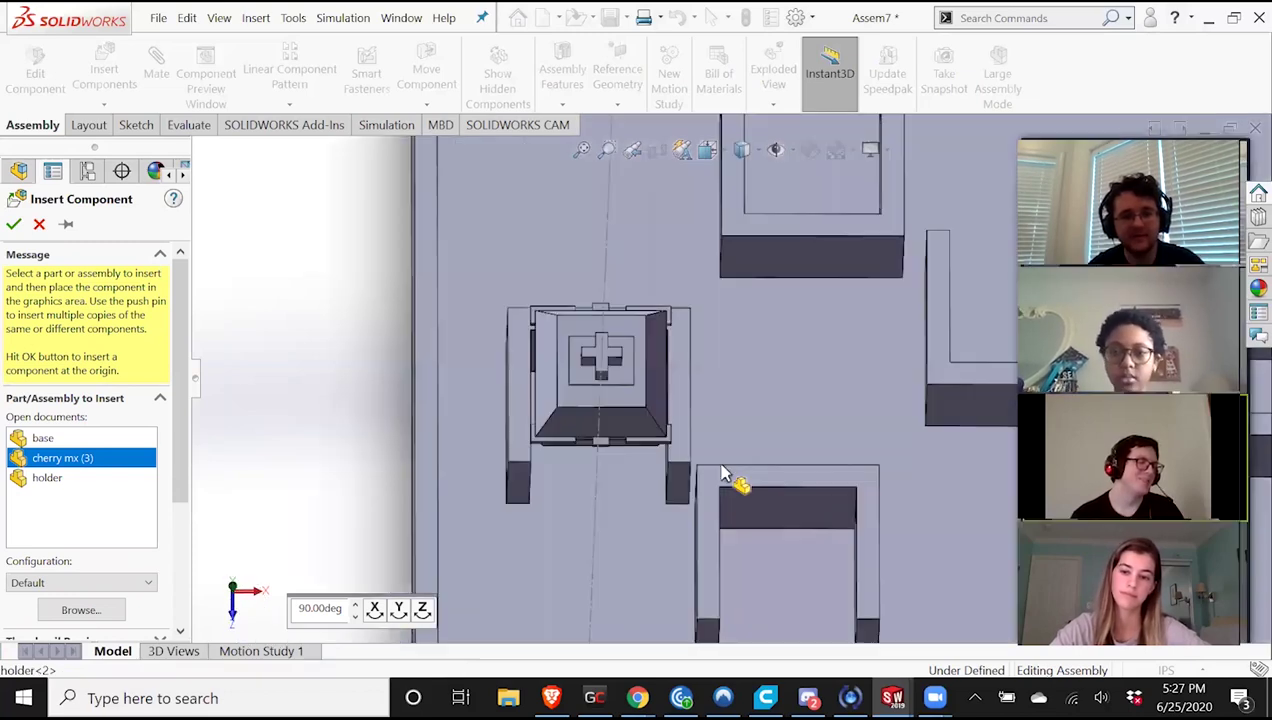
click(724, 474)
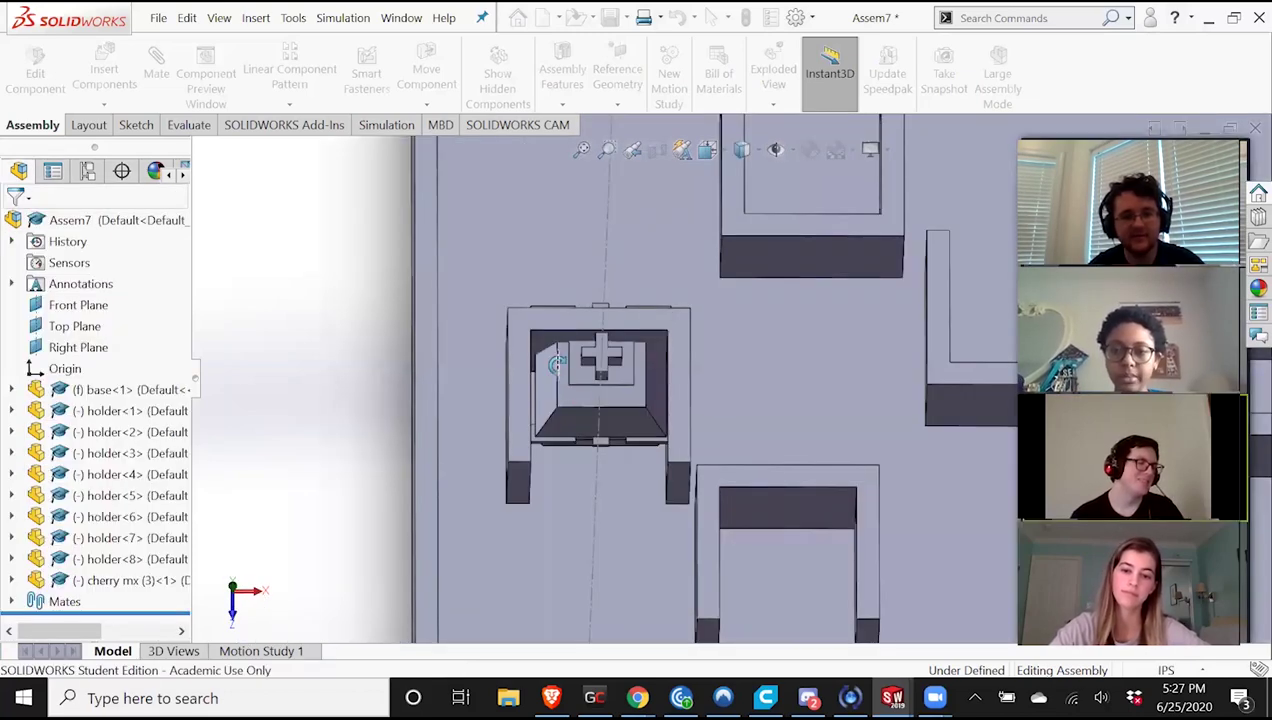
Lift the cherry mx switch clear of its holder and mate its lower body's back face coincident with the holder's inner web face.
mouse_move(557, 363)
middle_down()
mouse_move(540, 382)
mouse_move(562, 344)
middle_up()
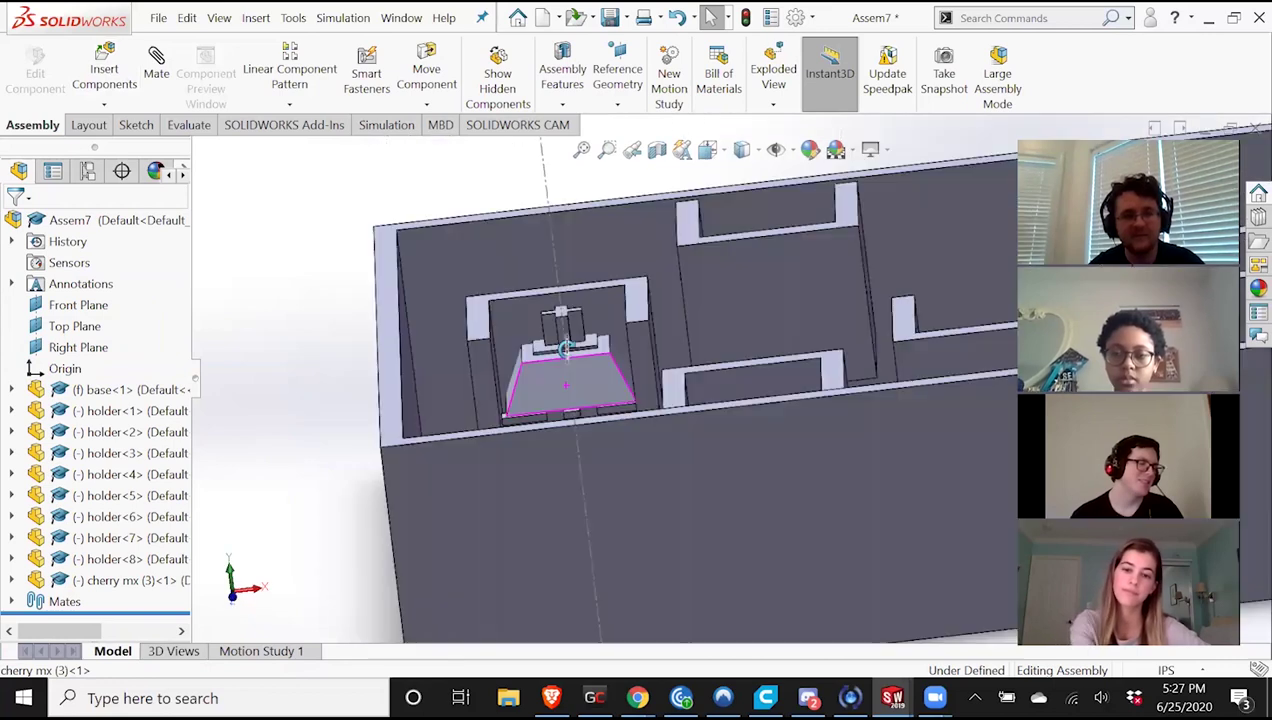
drag(542, 359, 524, 258)
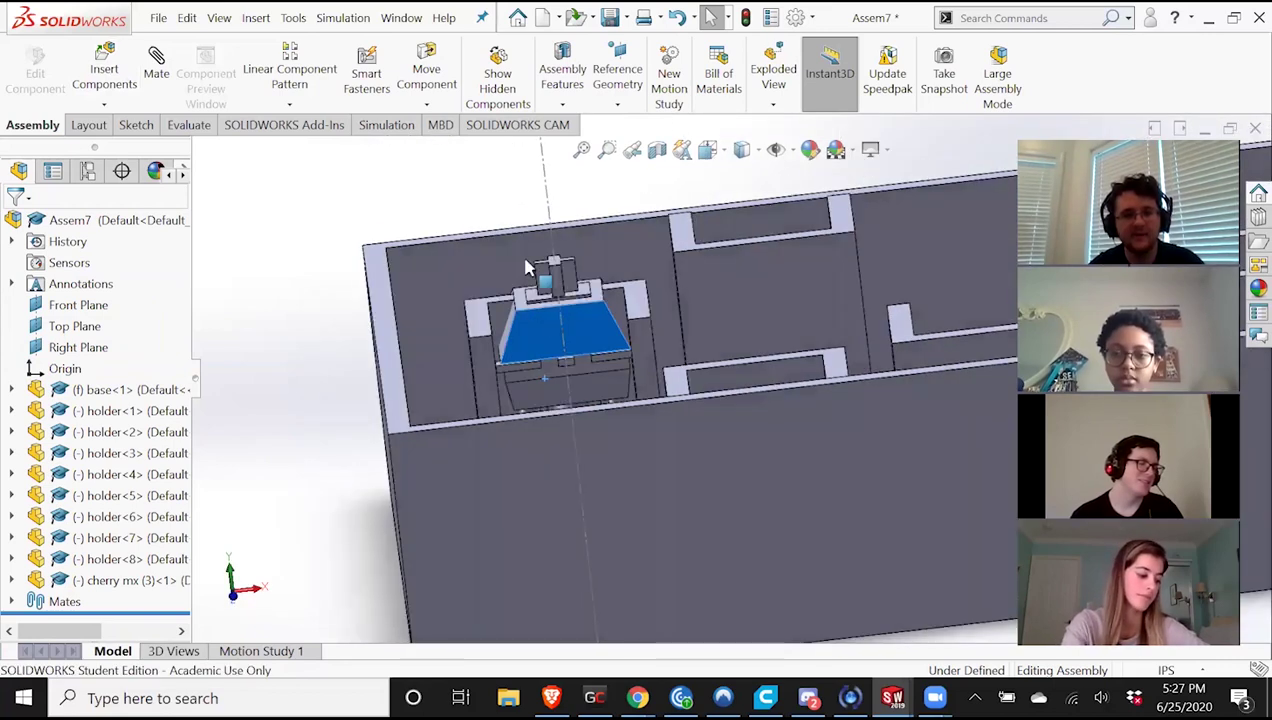
click(156, 75)
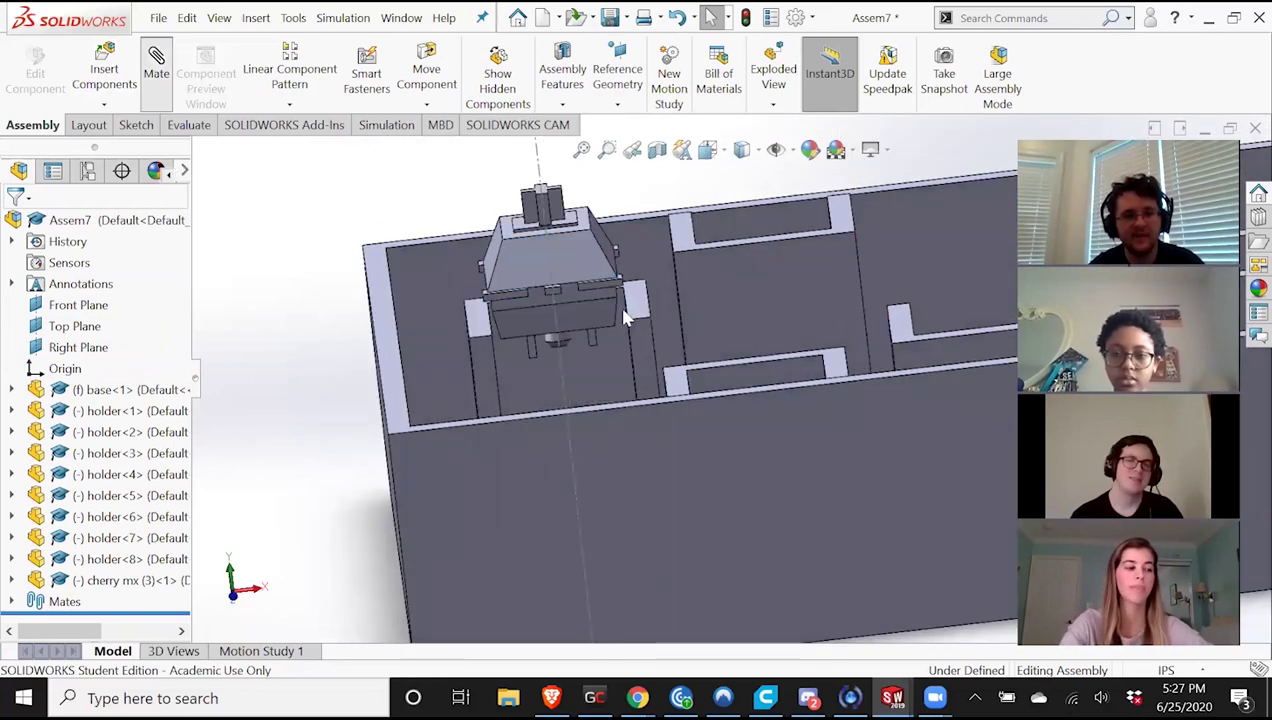
middle_drag(656, 441, 518, 270)
middle_drag(600, 322, 562, 241)
click(562, 241)
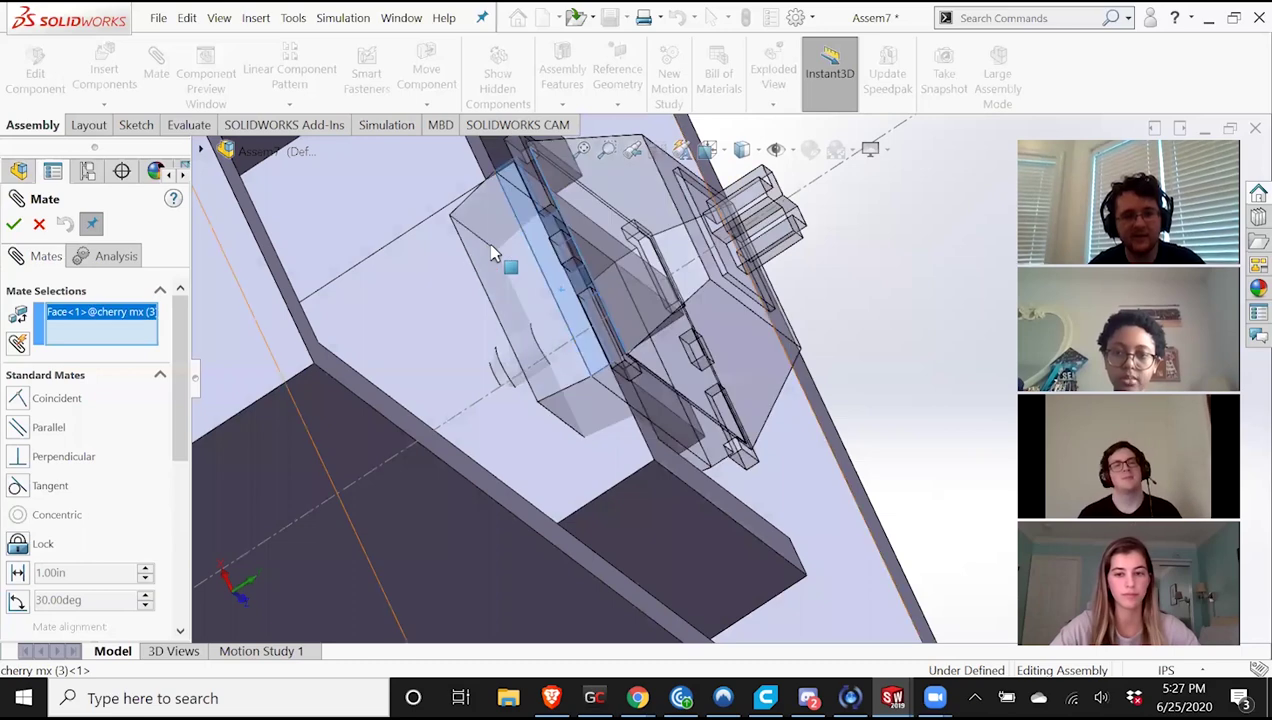
middle_drag(531, 391, 435, 371)
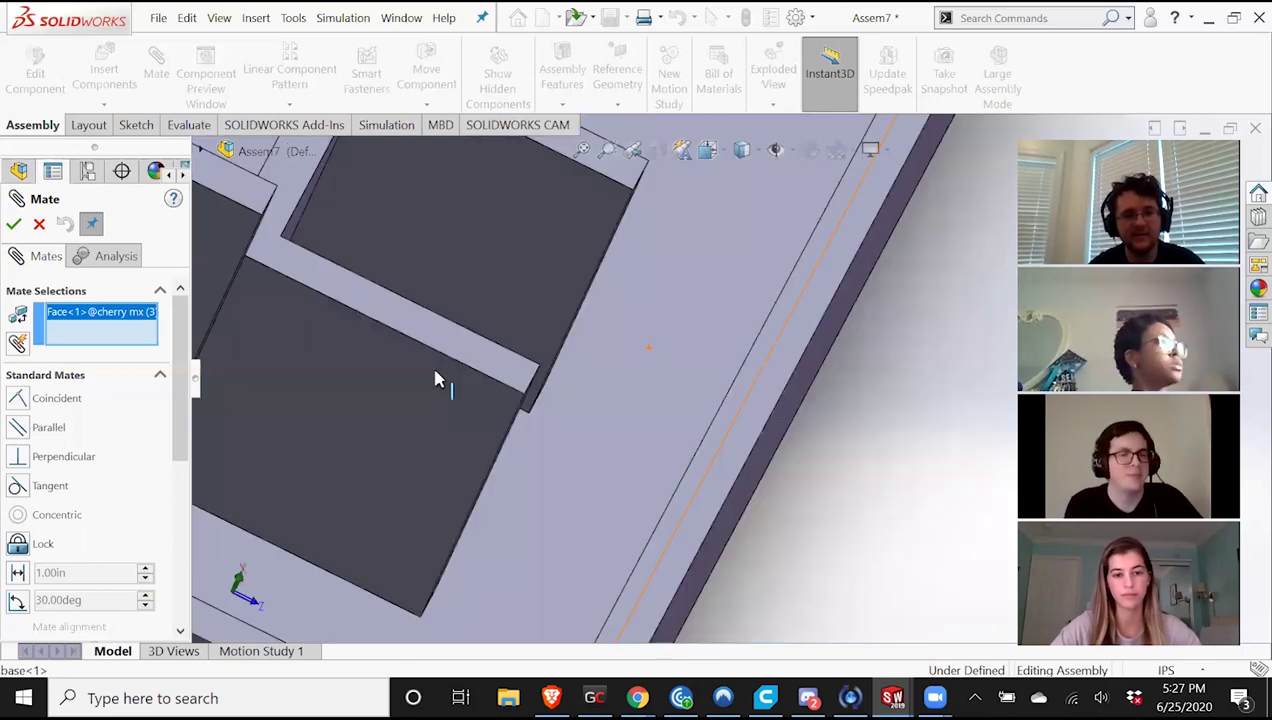
scroll(404, 350, up, 3)
middle_drag(329, 313, 323, 279)
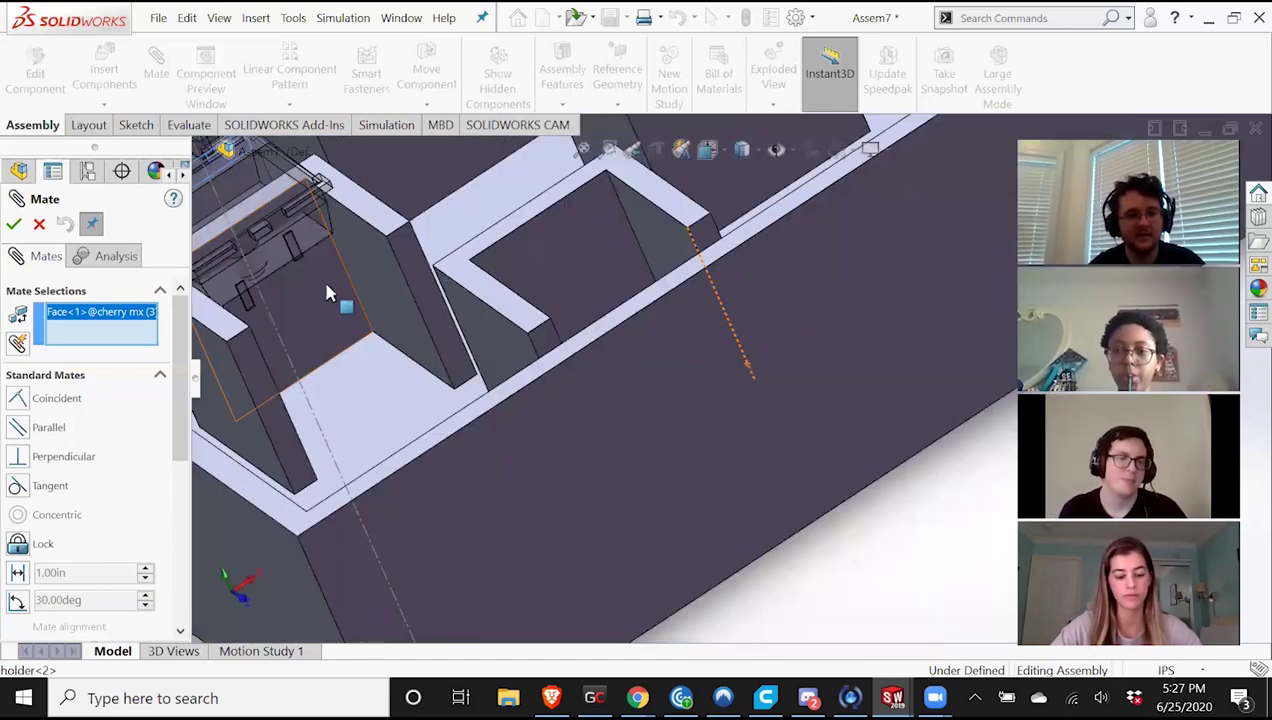
click(224, 413)
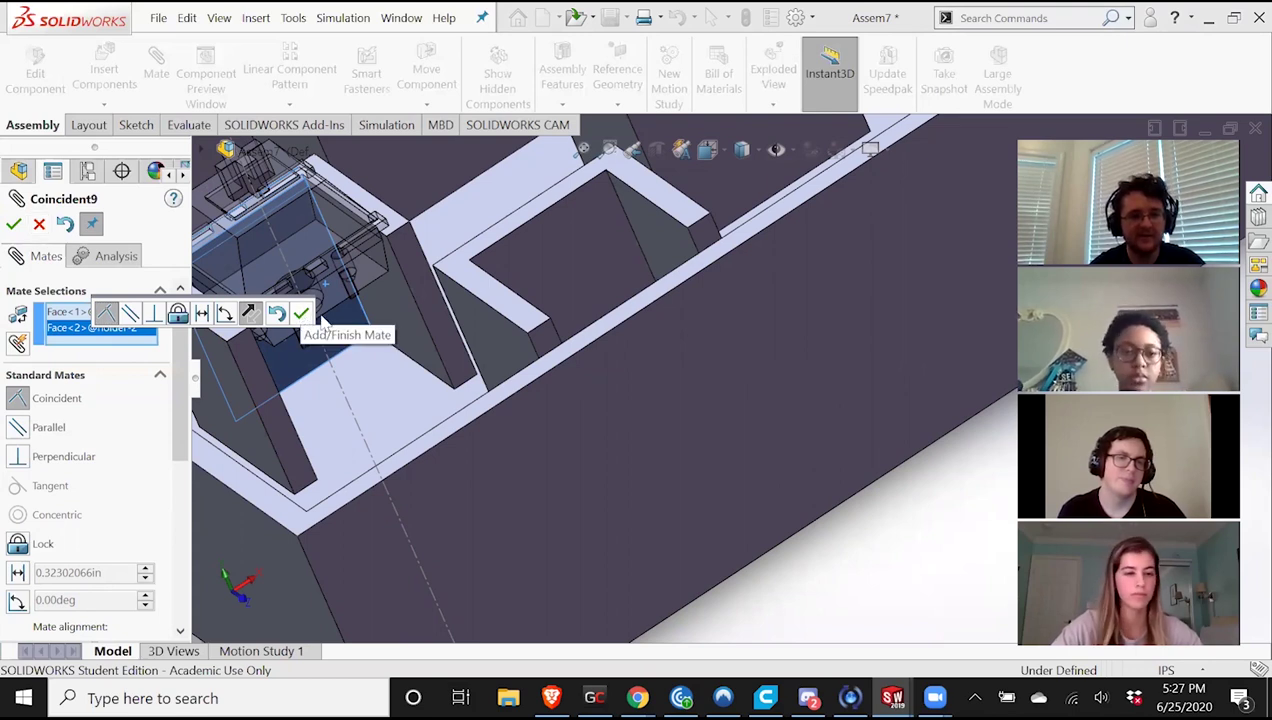
click(302, 314)
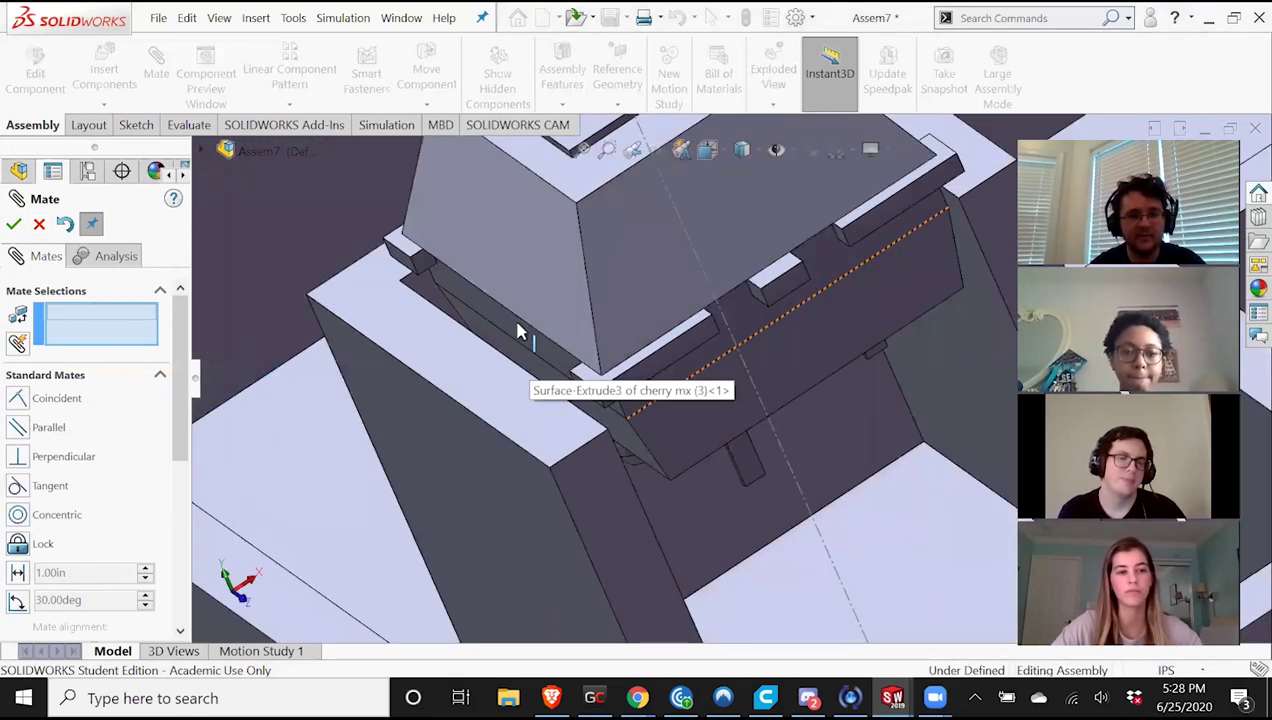
Mate the switch's lower body side face coincident with the inner face of the holder's left arm.
click(507, 340)
middle_drag(493, 360, 400, 430)
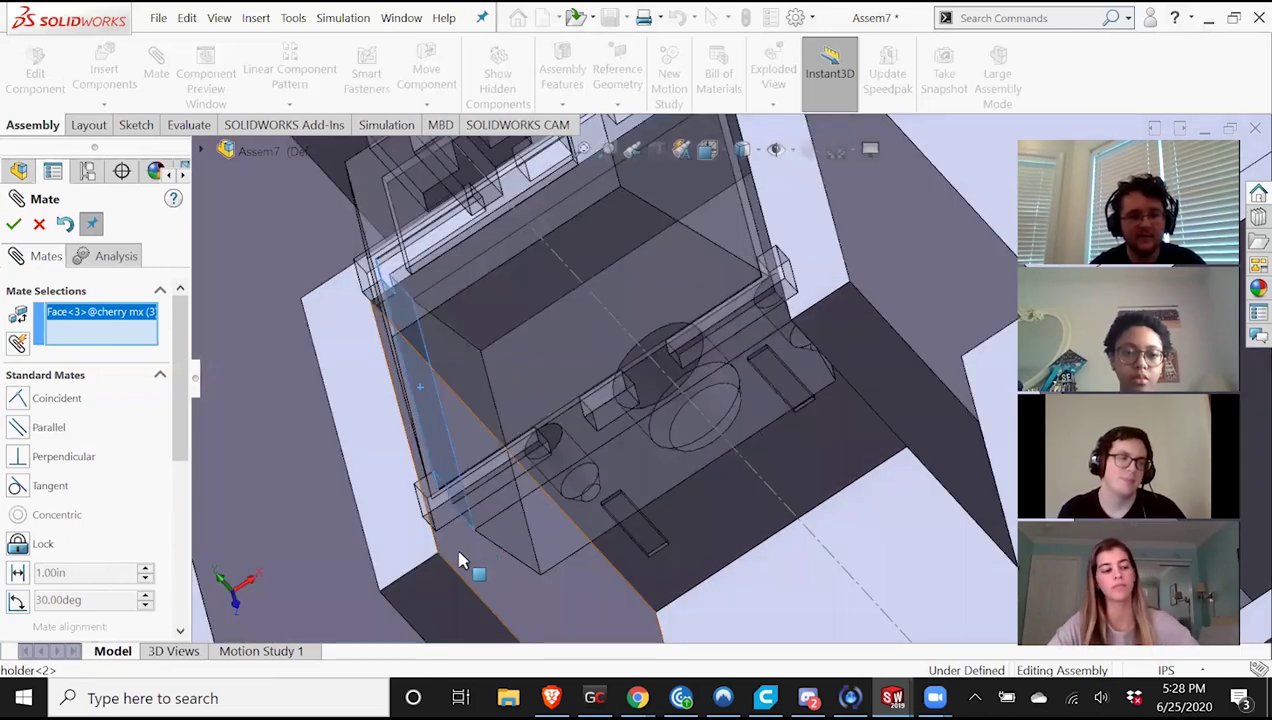
click(466, 558)
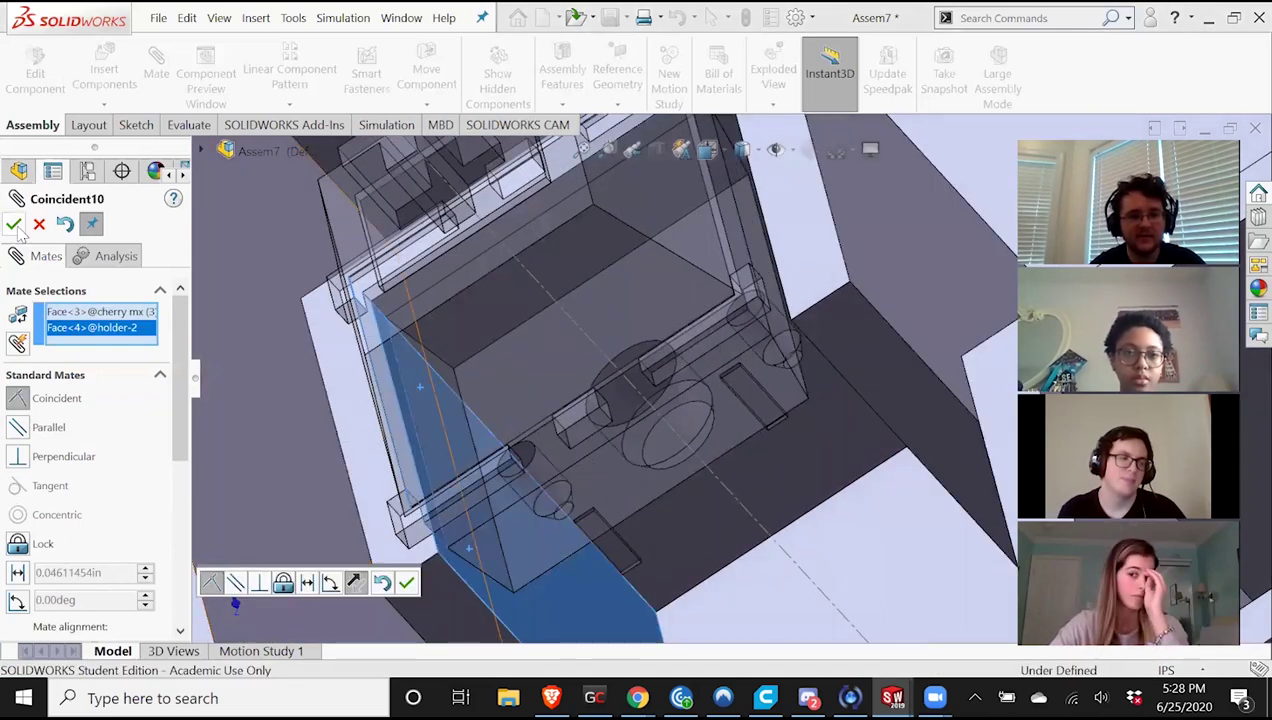
click(39, 224)
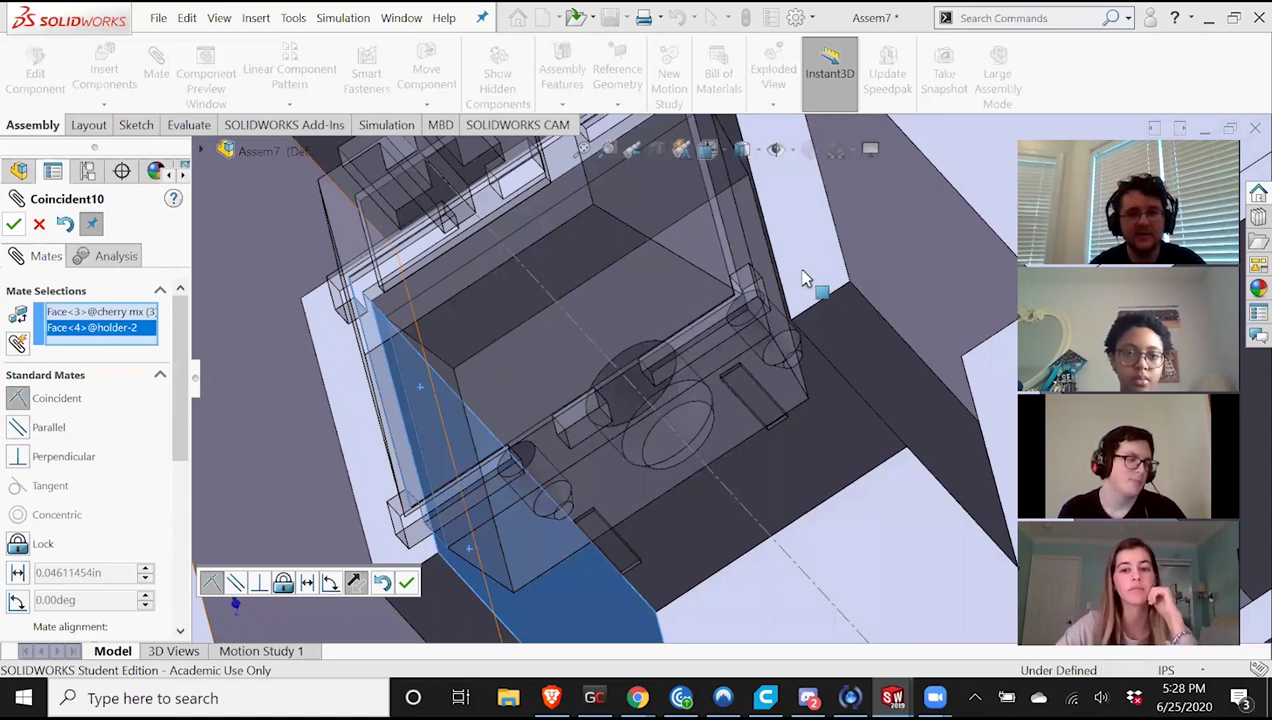
Examine the fit between the mated cherry mx switch and the holder's right arm from several angles.
scroll(826, 316, down, 5)
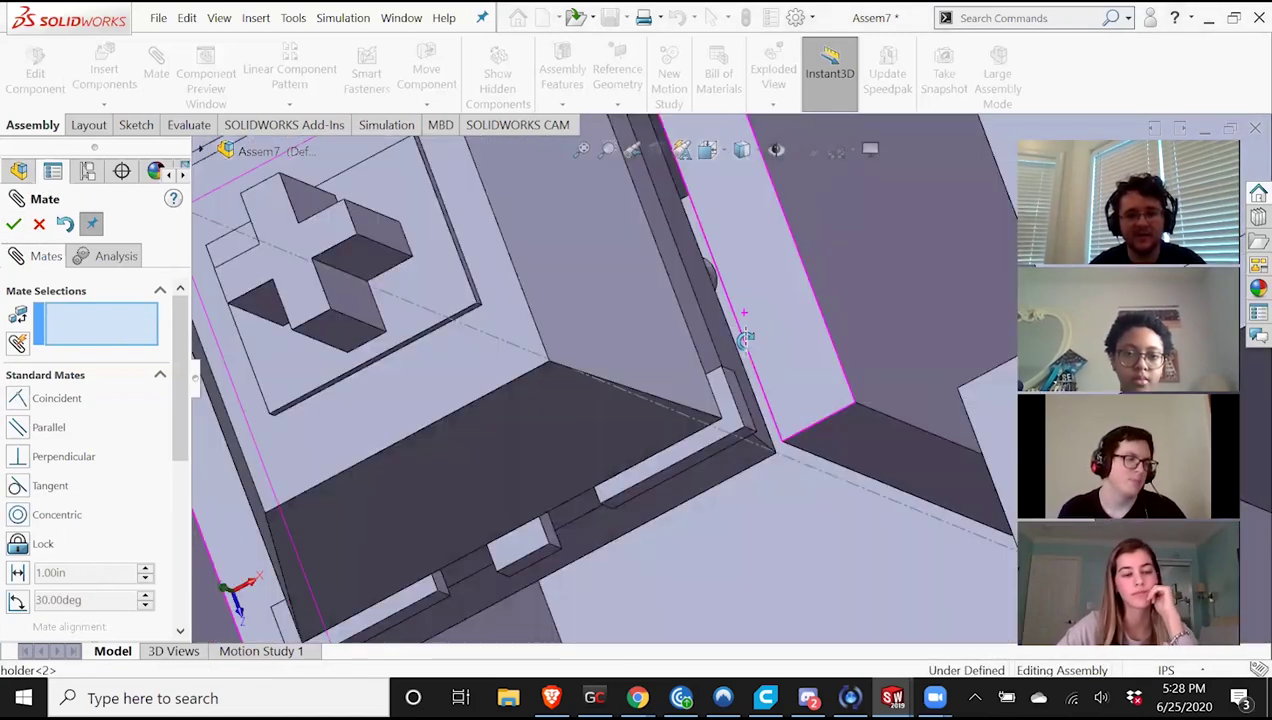
scroll(722, 335, up, 2)
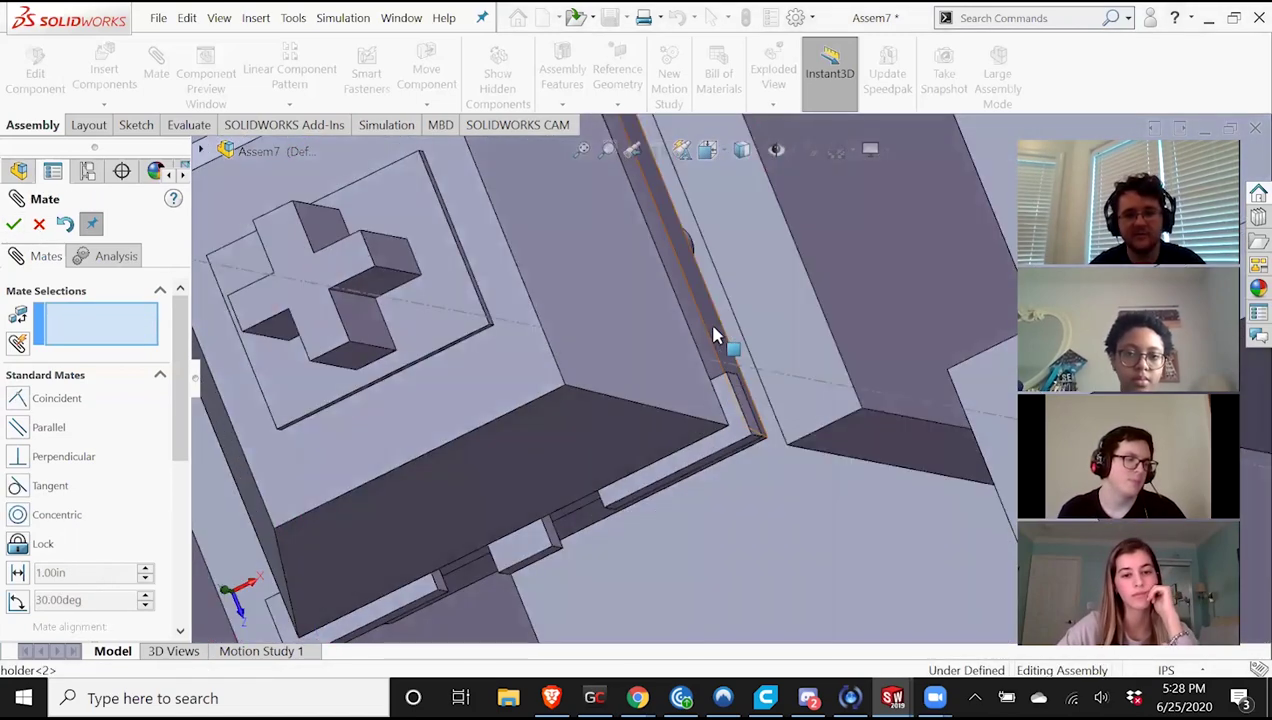
scroll(722, 322, up, 2)
scroll(716, 340, down, 2)
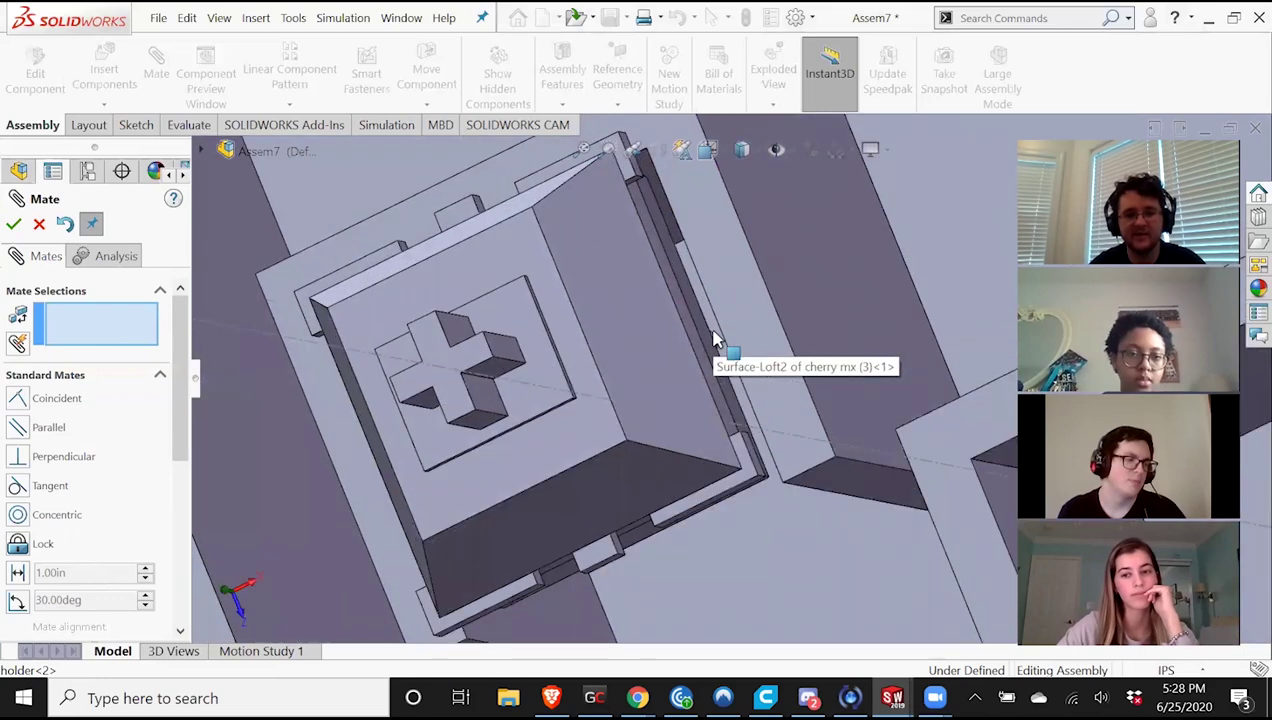
scroll(731, 311, down, 2)
scroll(724, 315, up, 2)
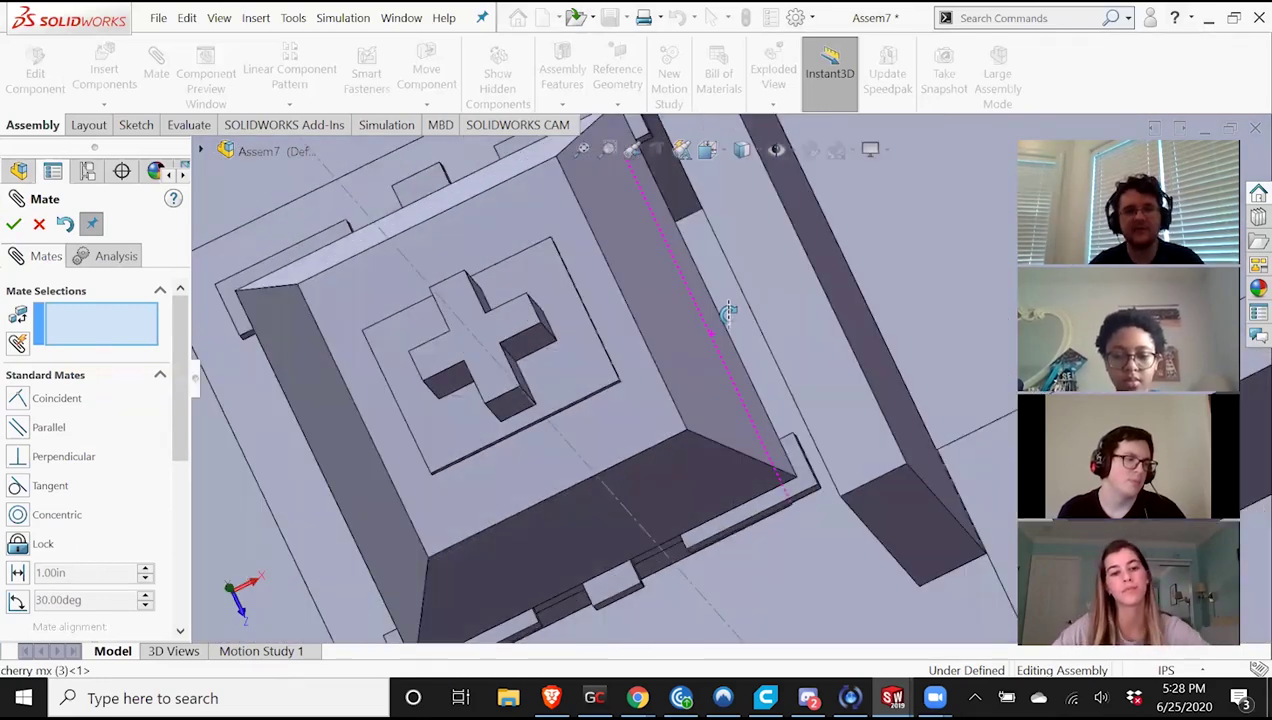
scroll(722, 336, up, 2)
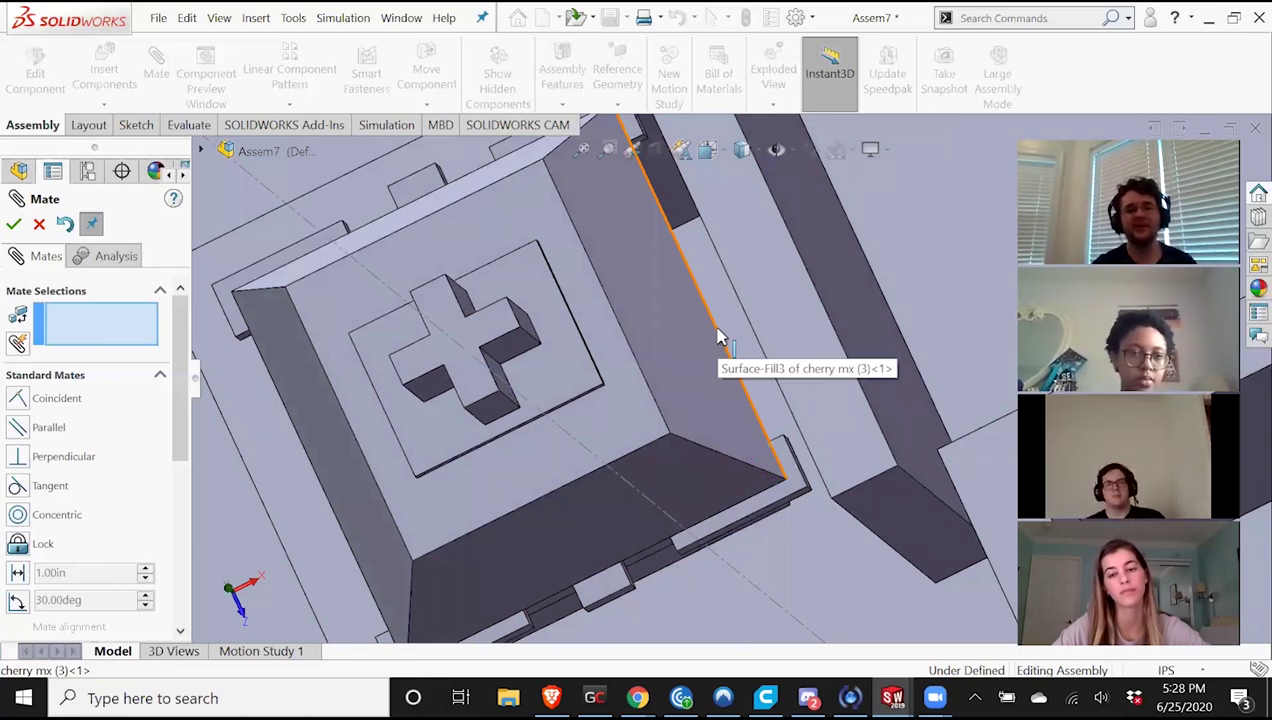
middle_drag(781, 320, 810, 389)
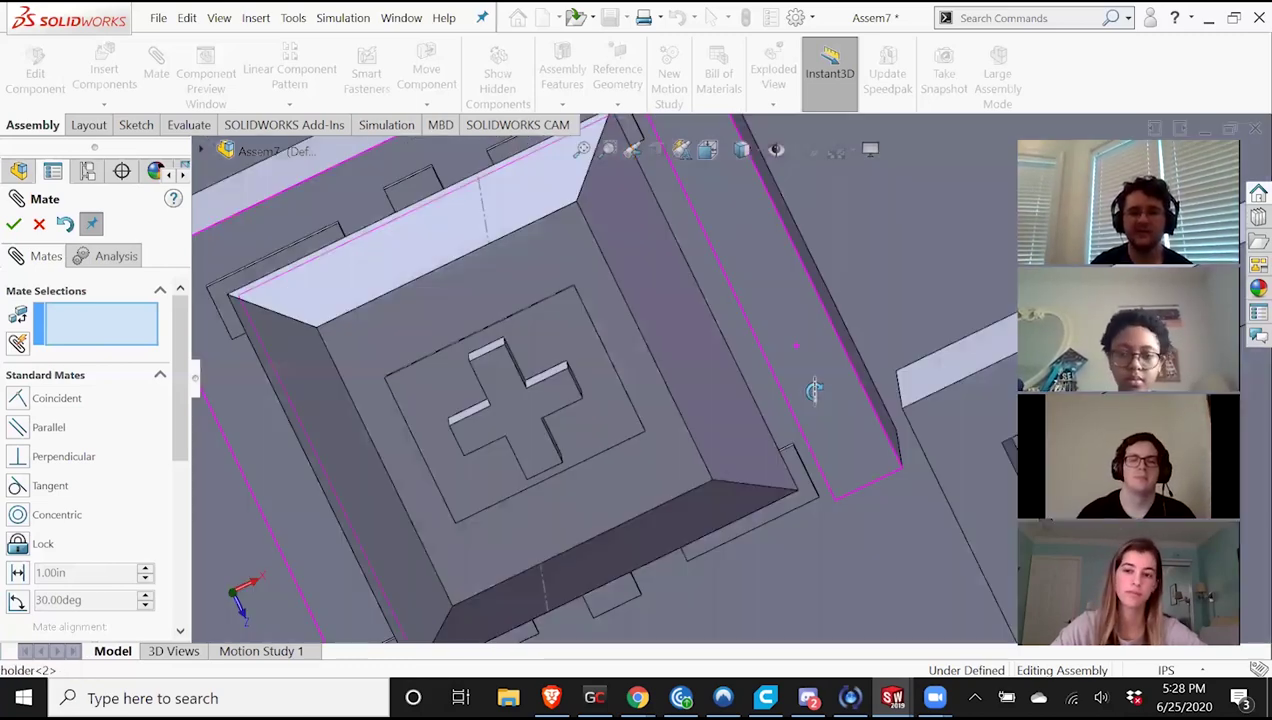
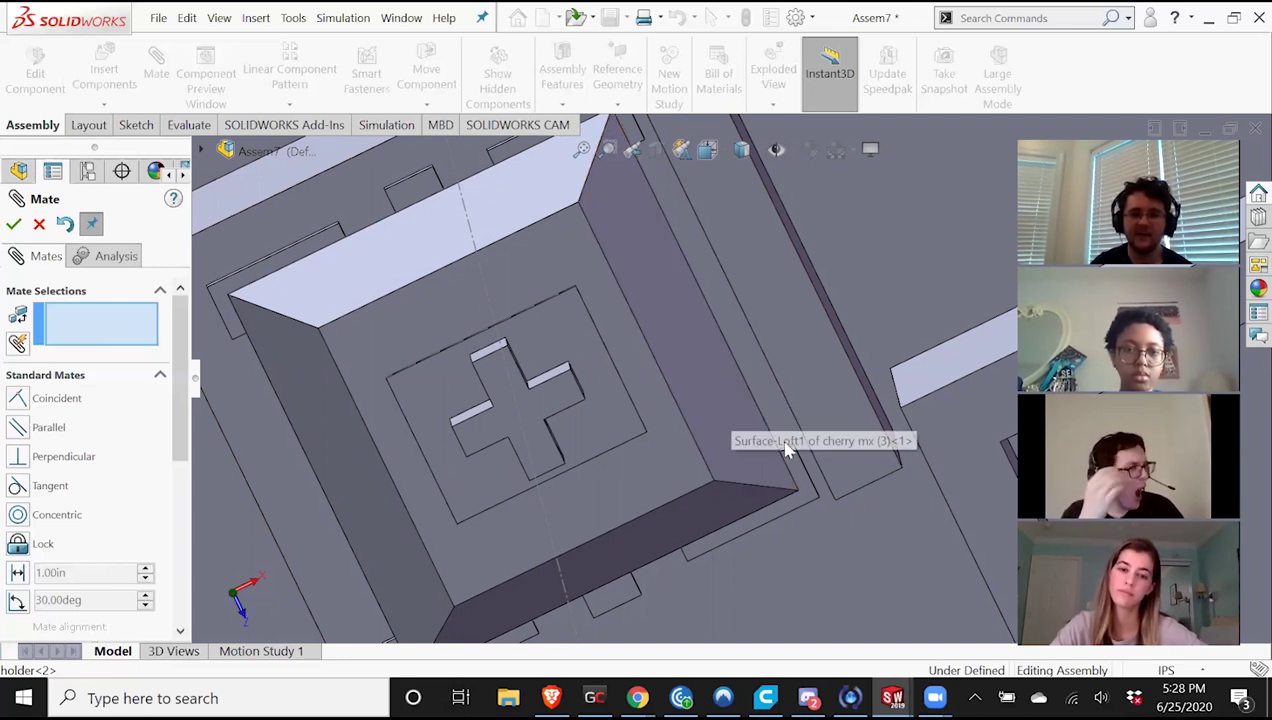
scroll(798, 464, up, 2)
middle_drag(798, 464, 738, 325)
scroll(750, 328, up, 2)
scroll(698, 300, down, 3)
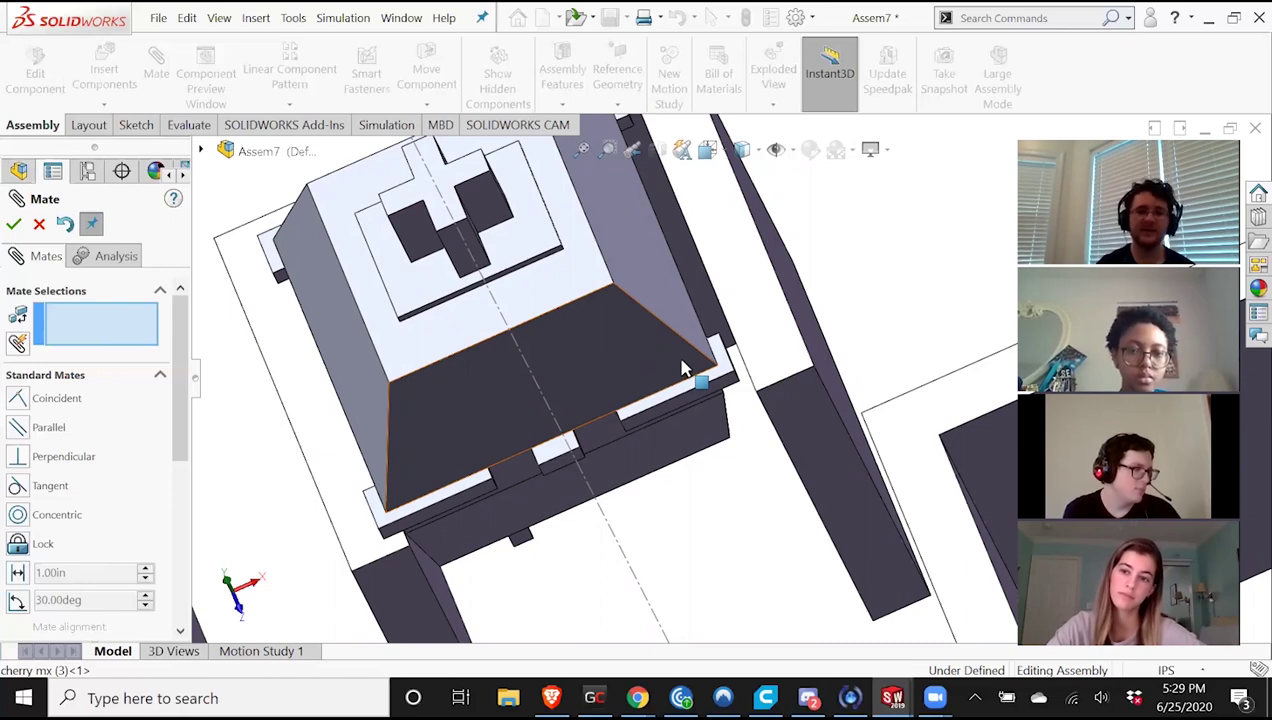
scroll(716, 322, up, 2)
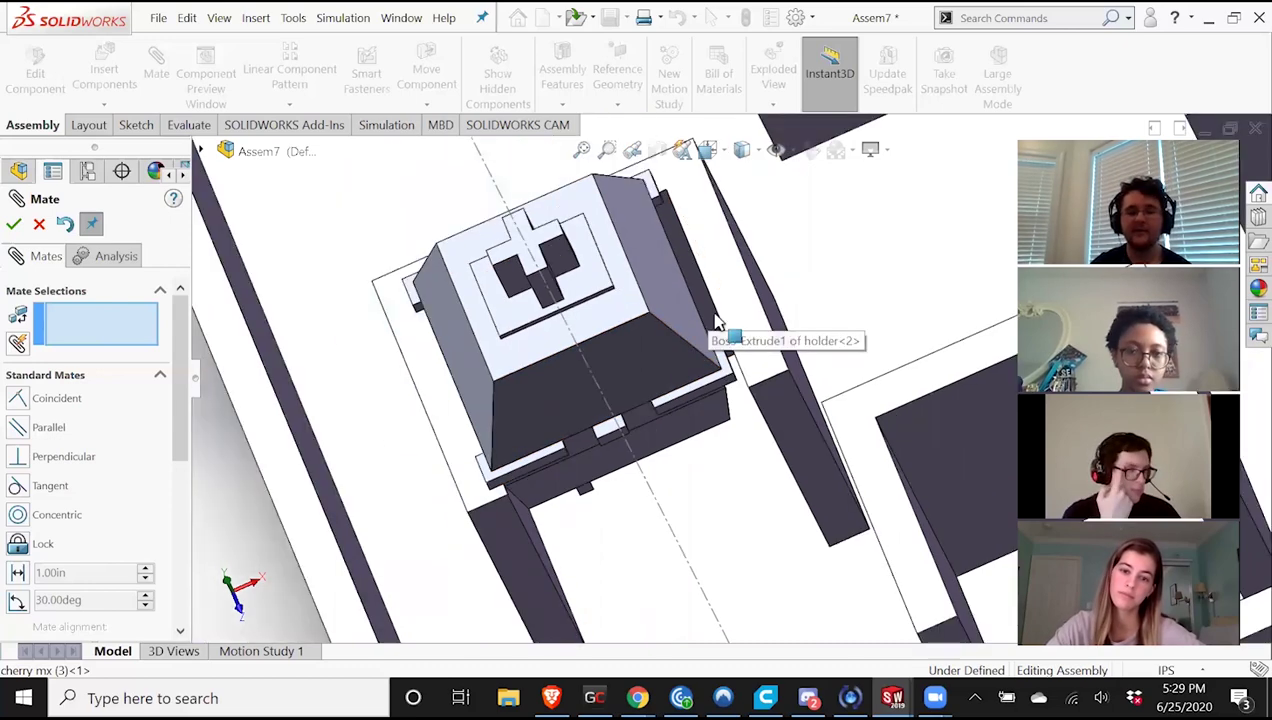
scroll(718, 326, up, 2)
scroll(736, 360, down, 3)
middle_drag(736, 360, 740, 420)
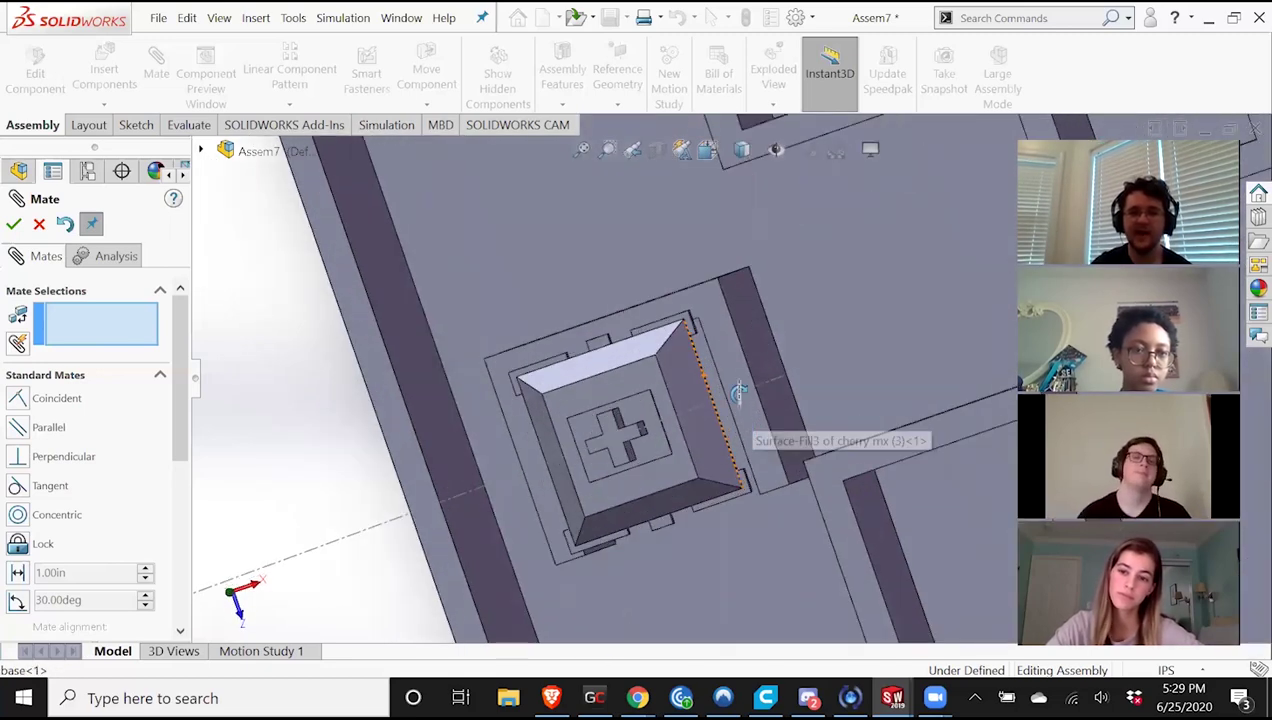
scroll(740, 420, down, 4)
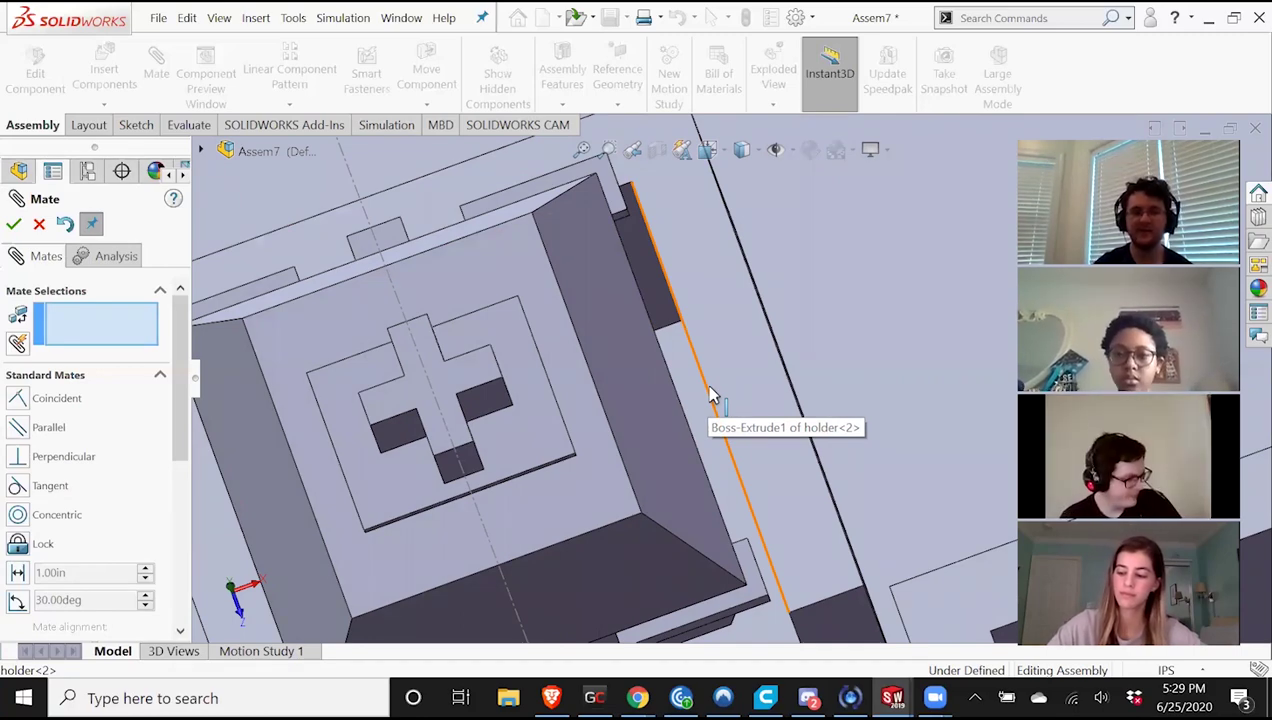
middle_drag(756, 479, 747, 451)
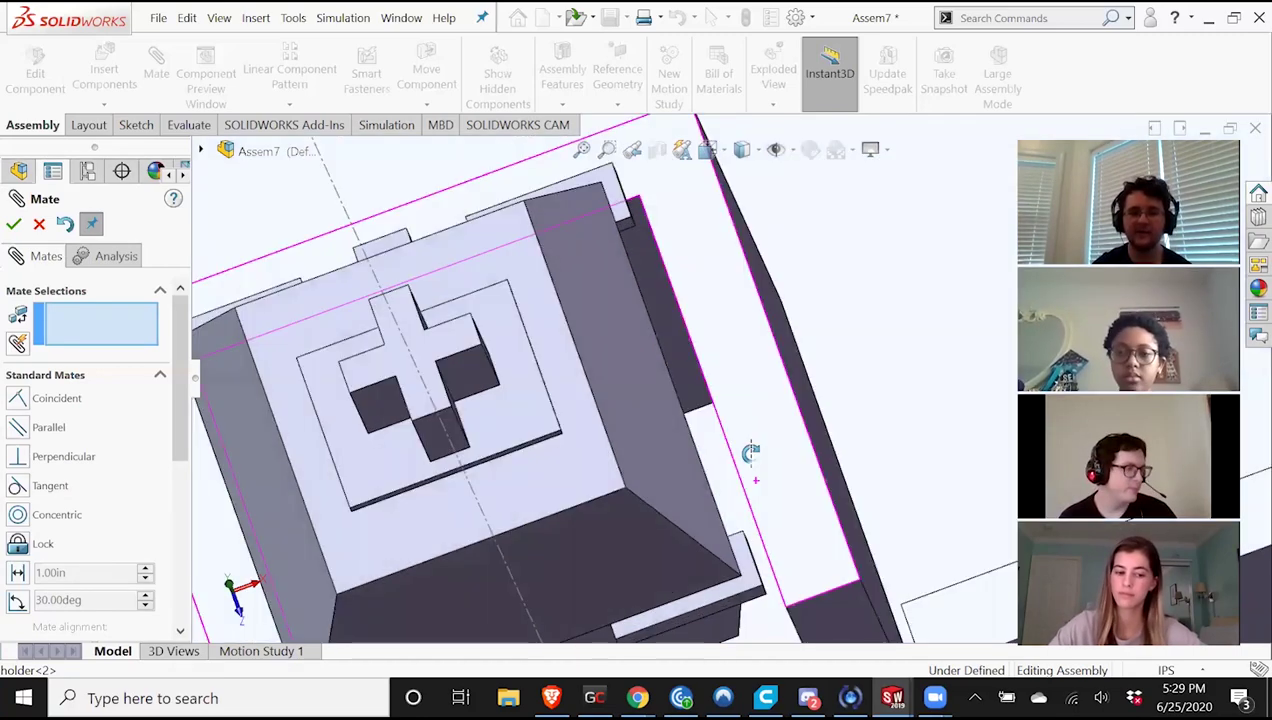
middle_drag(745, 390, 745, 525)
scroll(768, 433, up, 4)
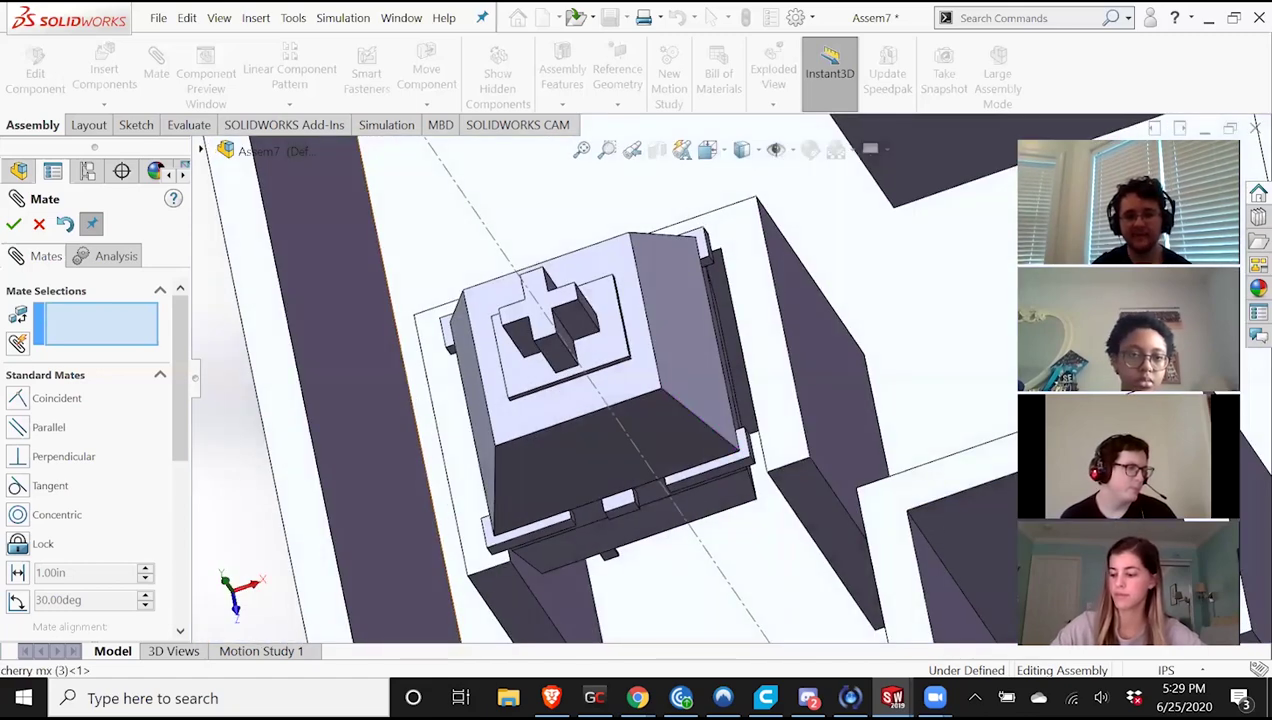
Switch to the holder part and open the U-shaped profile sketch of its extrusion for editing.
mouse_move(892, 698)
mouse_move(966, 657)
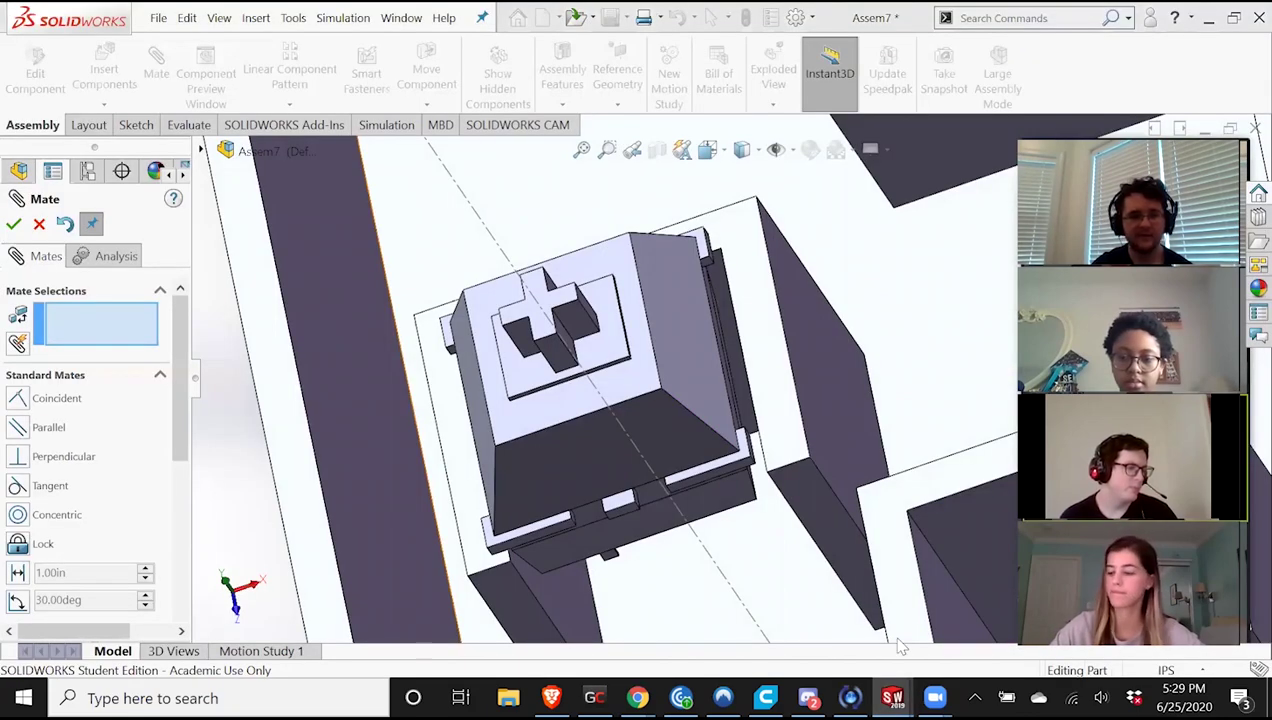
key(ctrl+Tab)
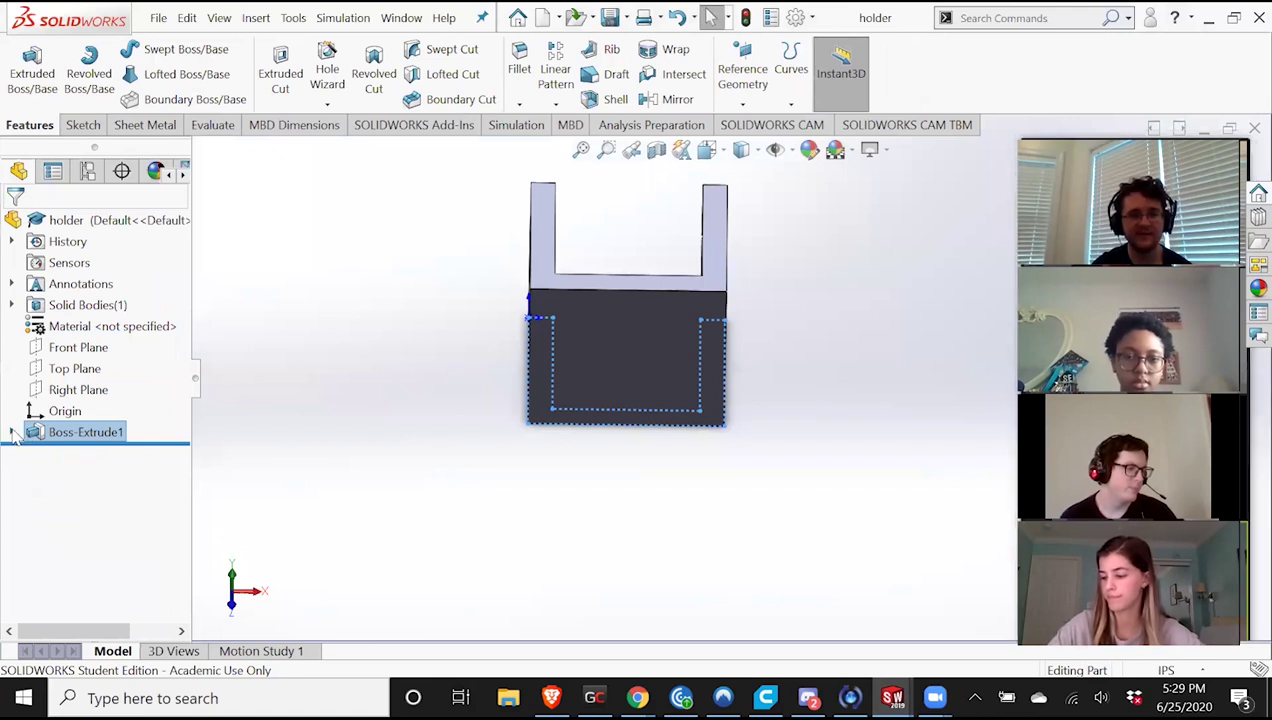
click(12, 433)
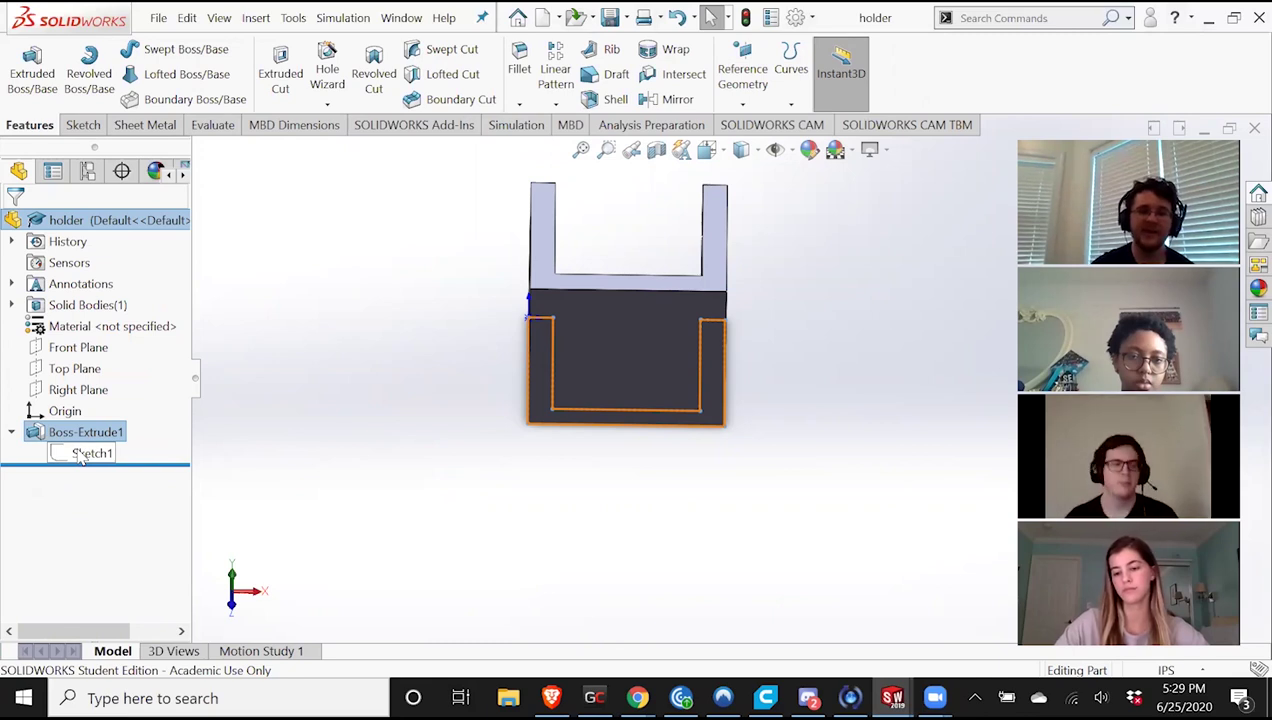
right_click(82, 457)
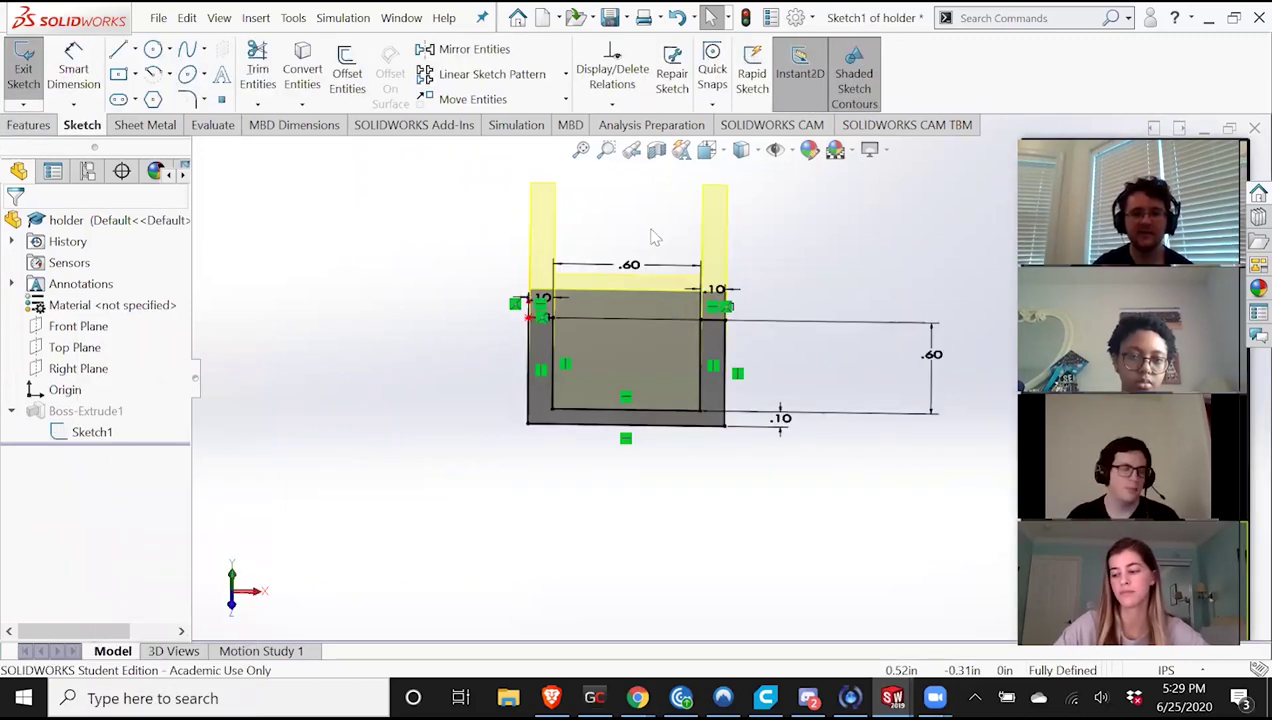
middle_drag(650, 229, 648, 239)
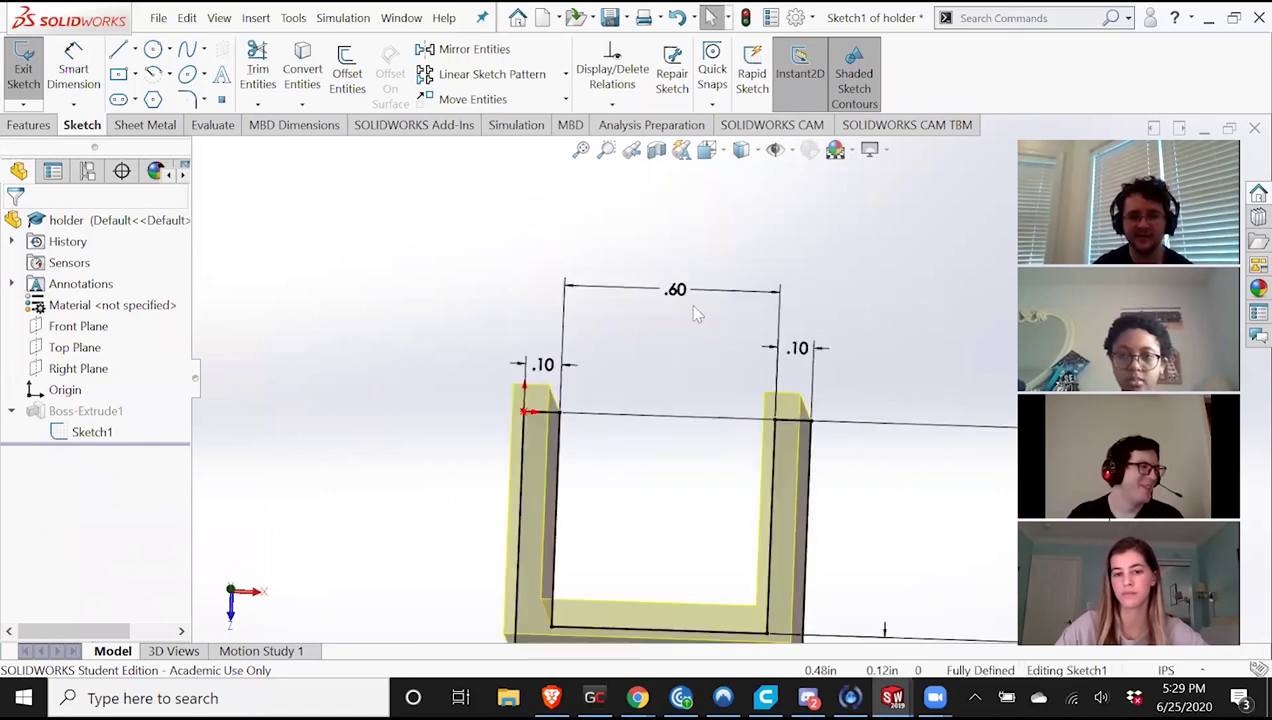
Set the inner width between the holder's two arms to 0.57 in.
double_click(696, 322)
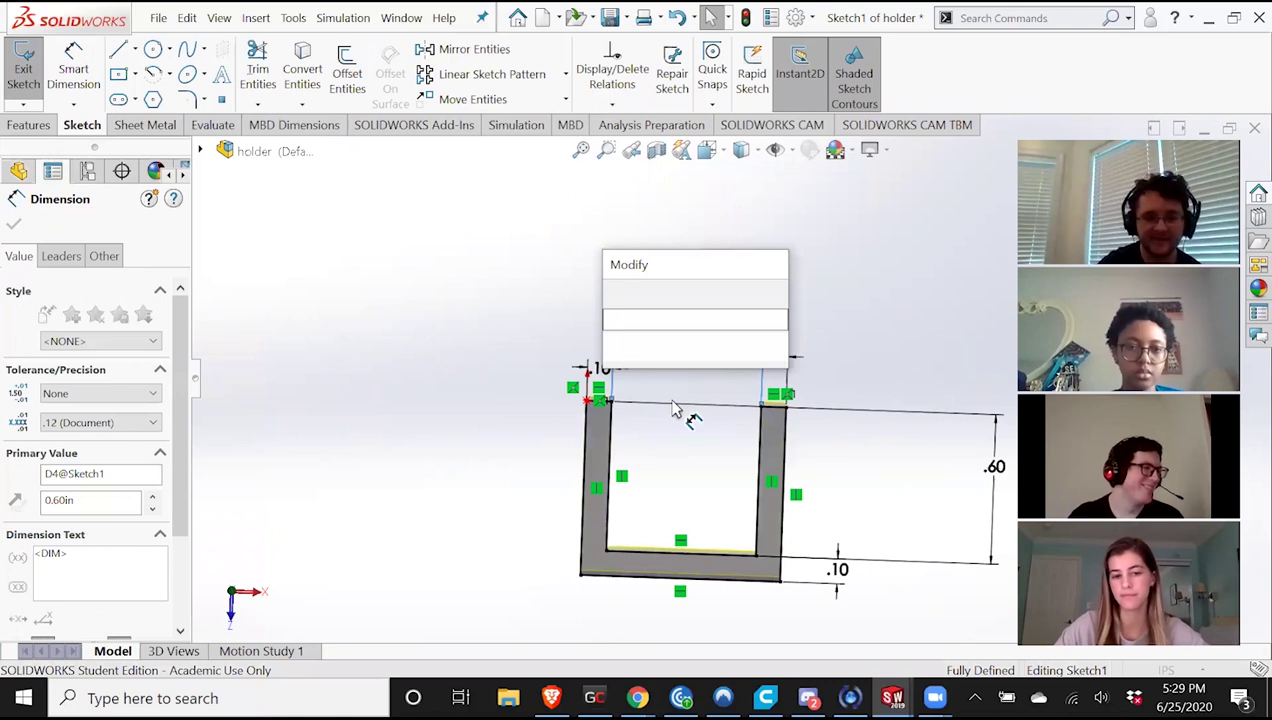
text(.6)
key(Return)
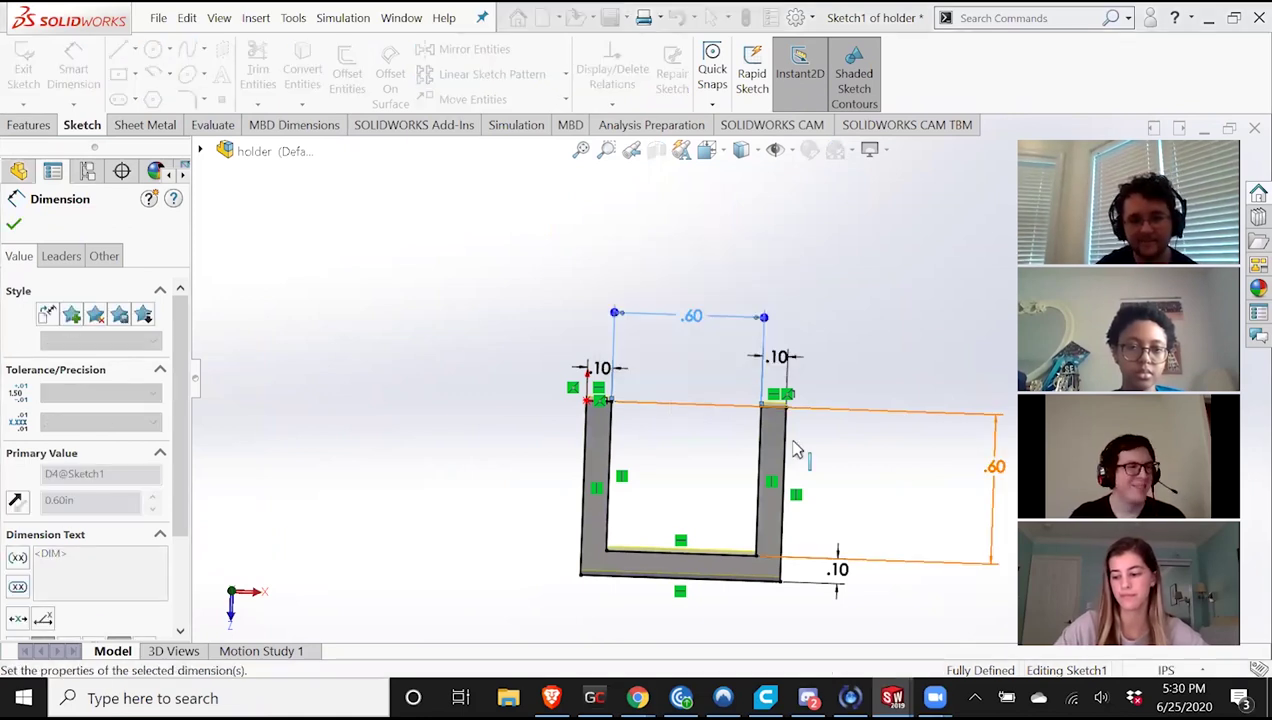
Set the inner depth of the holder's U-shaped opening to 0.58 in.
double_click(993, 475)
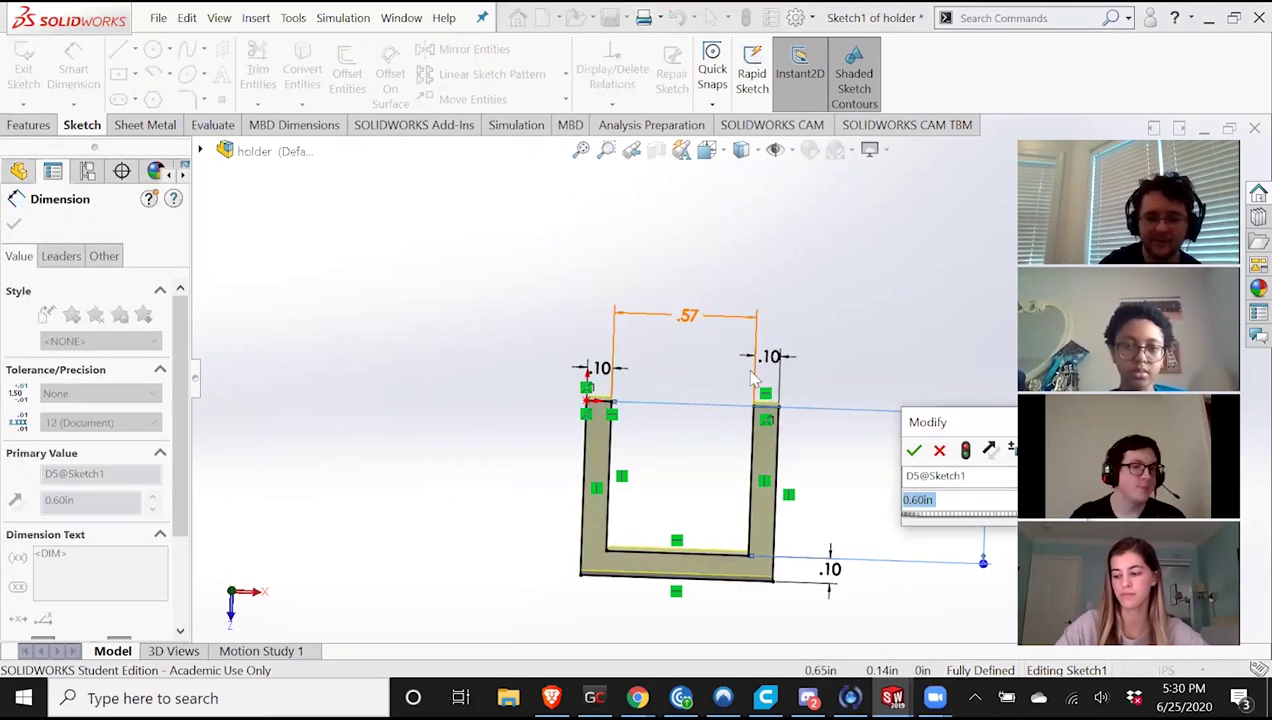
text(.58)
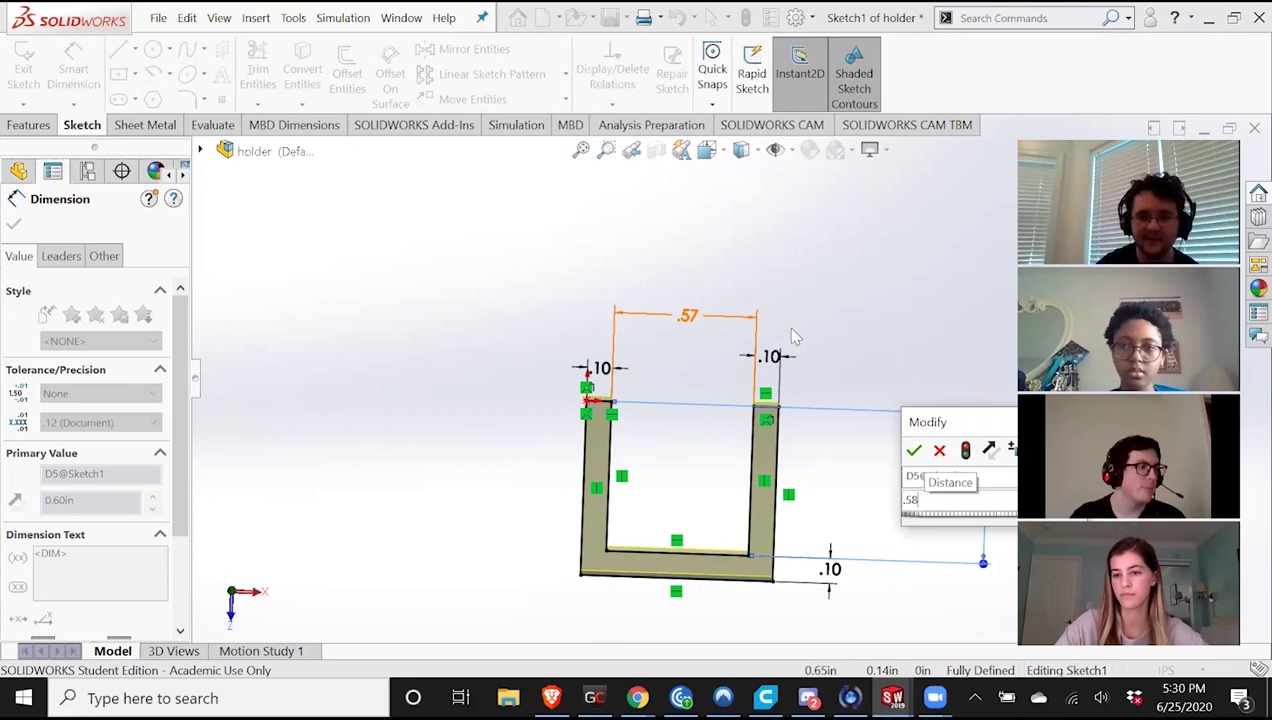
key(Return)
key(Escape)
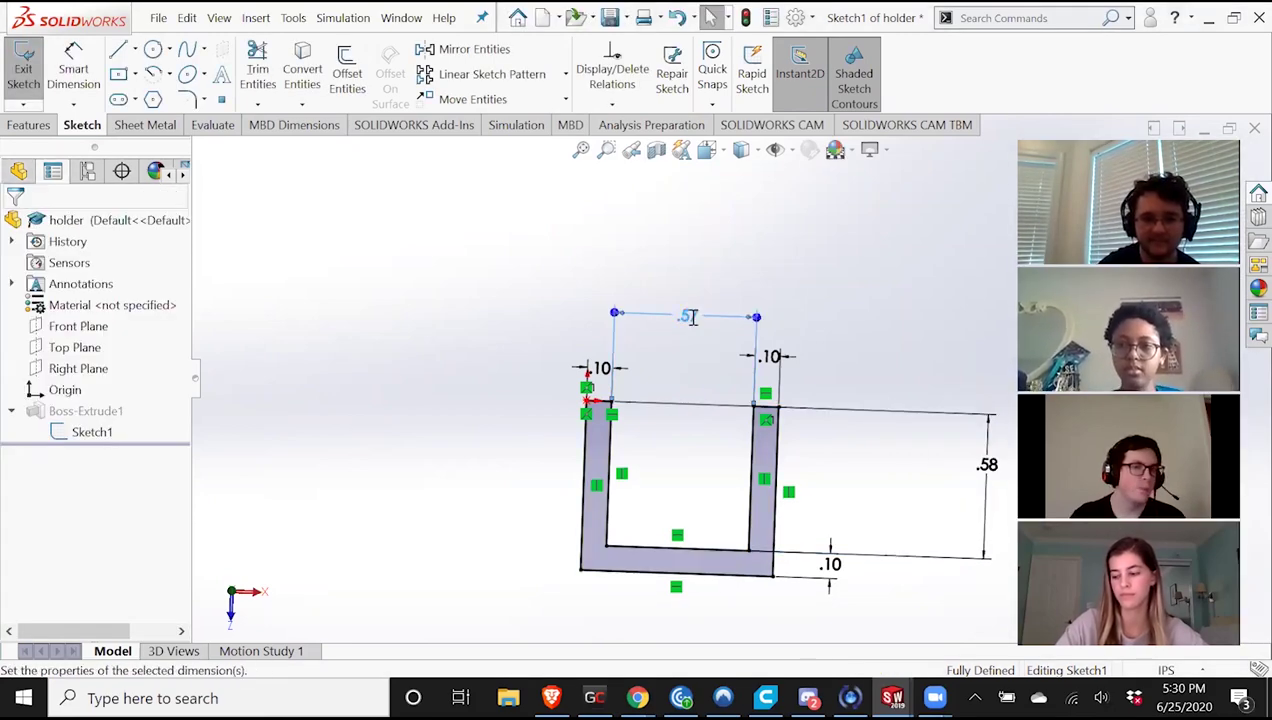
double_click(690, 317)
key(Escape)
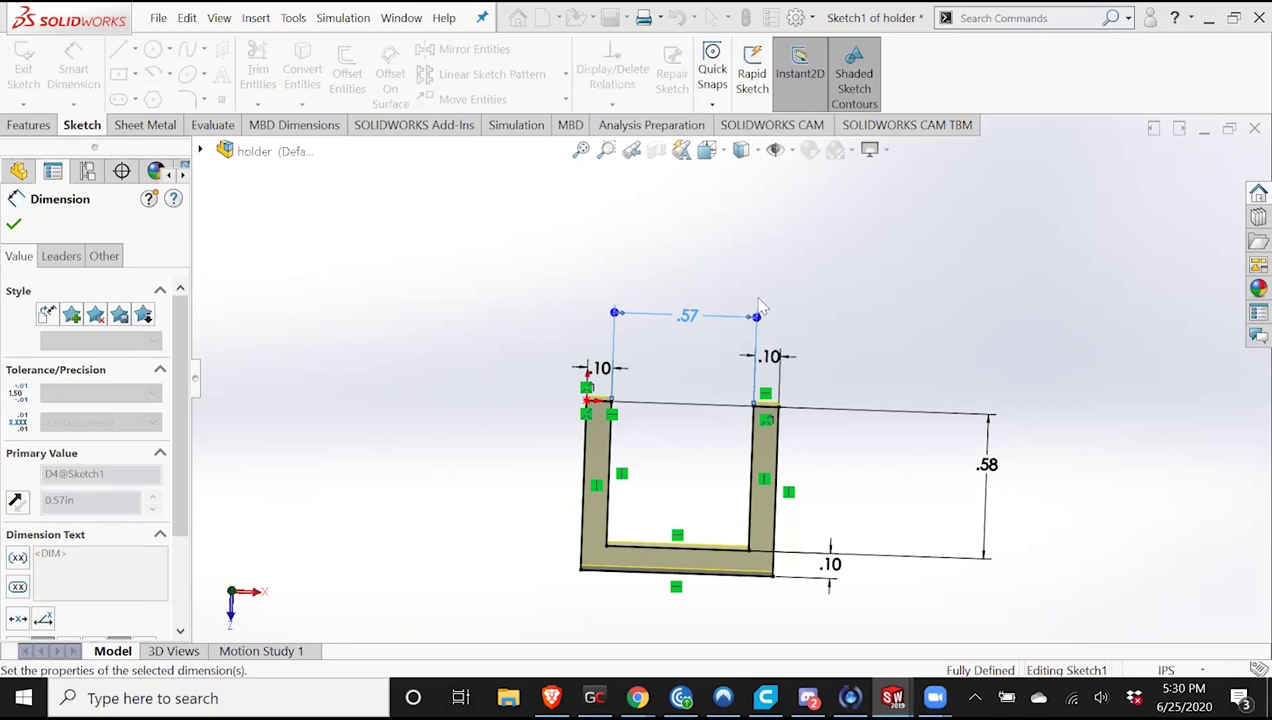
Set the inner width between the holder's two arms to 0.58 in, exit the sketch and save the part.
click(1179, 182)
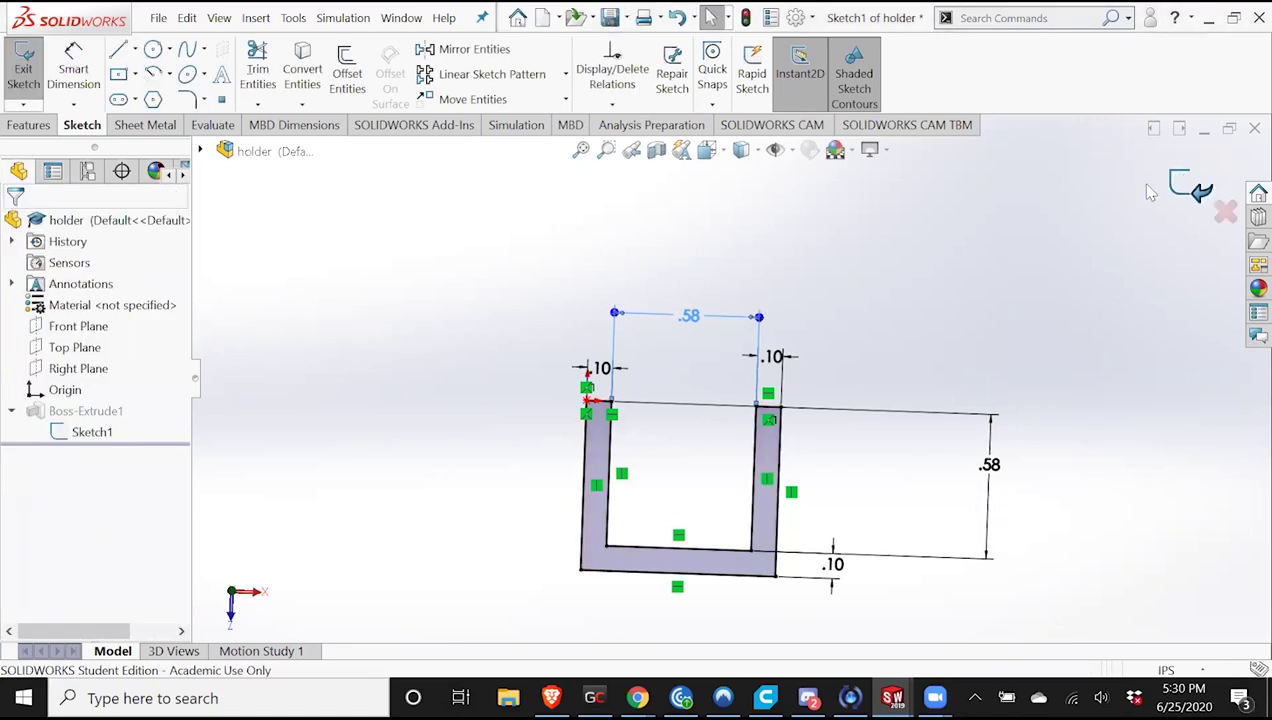
click(1190, 186)
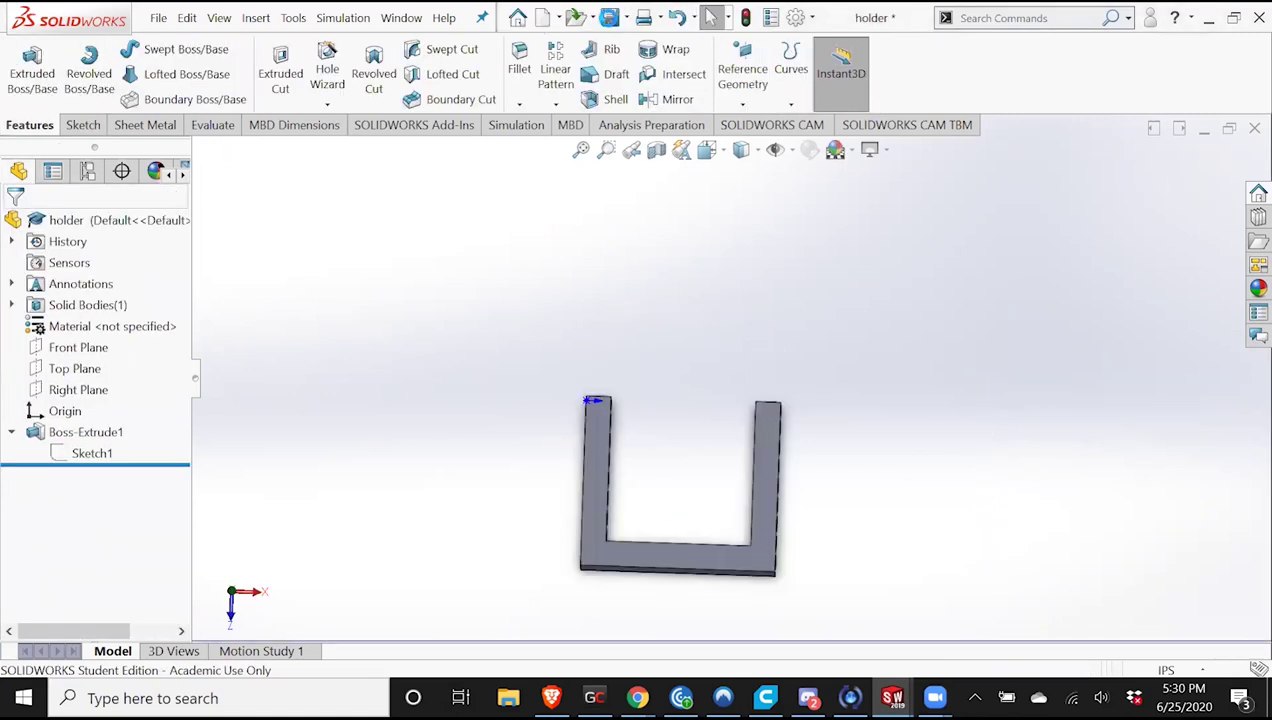
click(610, 17)
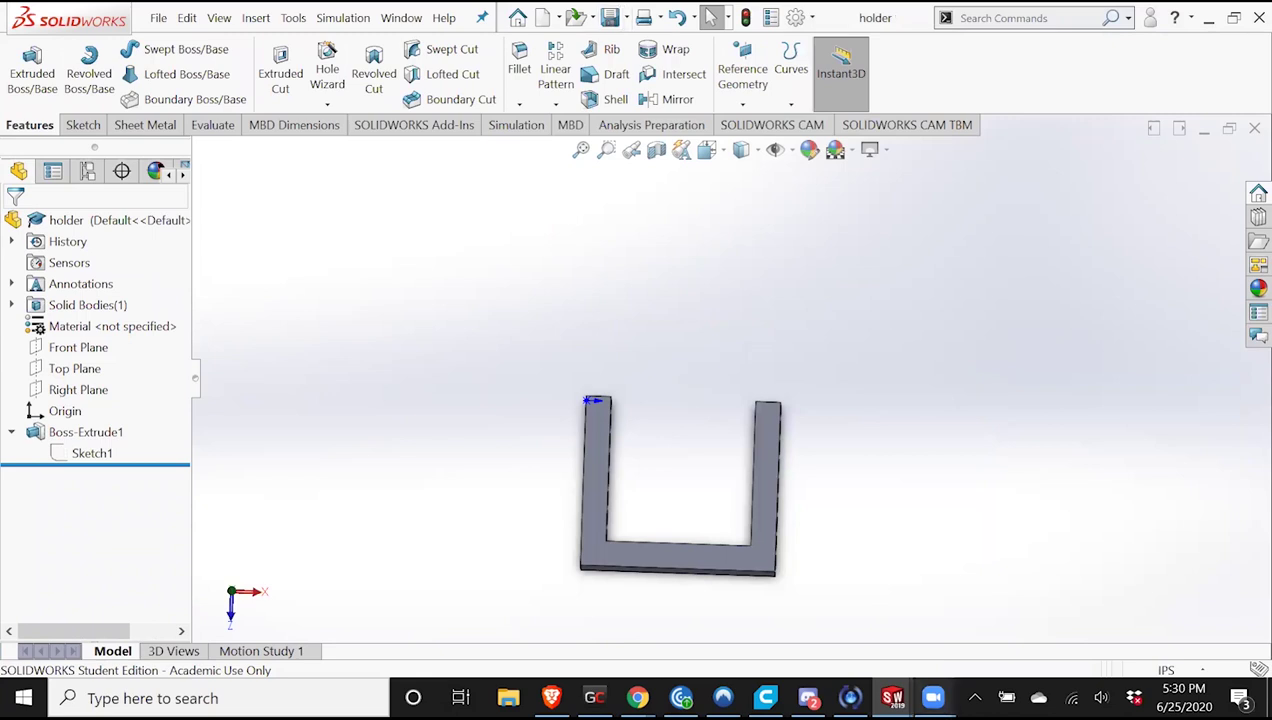
Return to the Assem7 assembly and rebuild it with the resized holder.
mouse_move(932, 695)
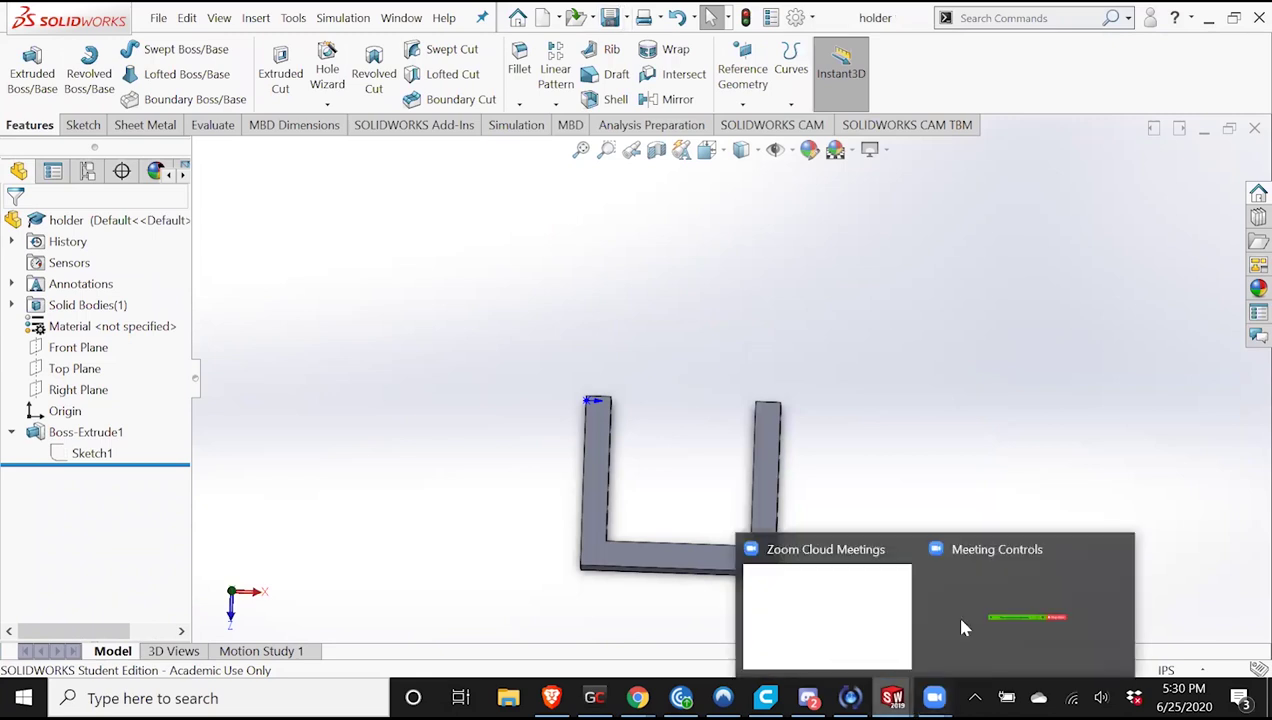
mouse_move(892, 697)
mouse_move(1099, 625)
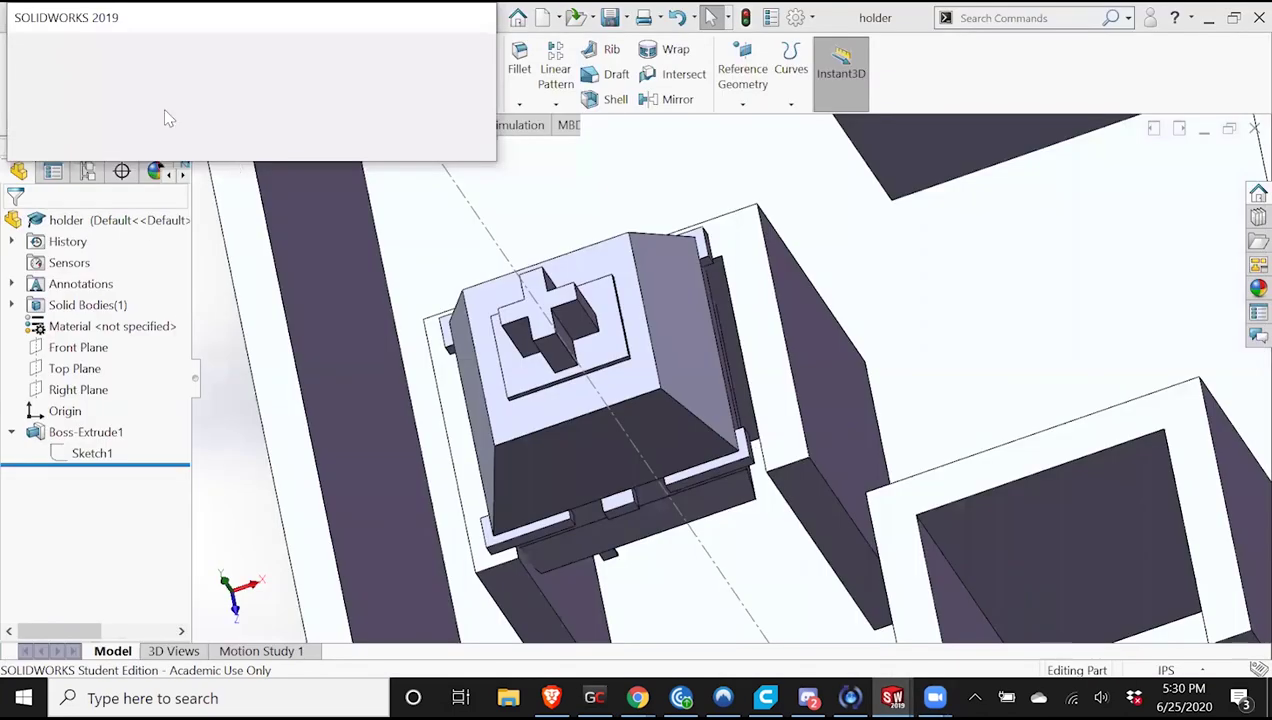
click(176, 110)
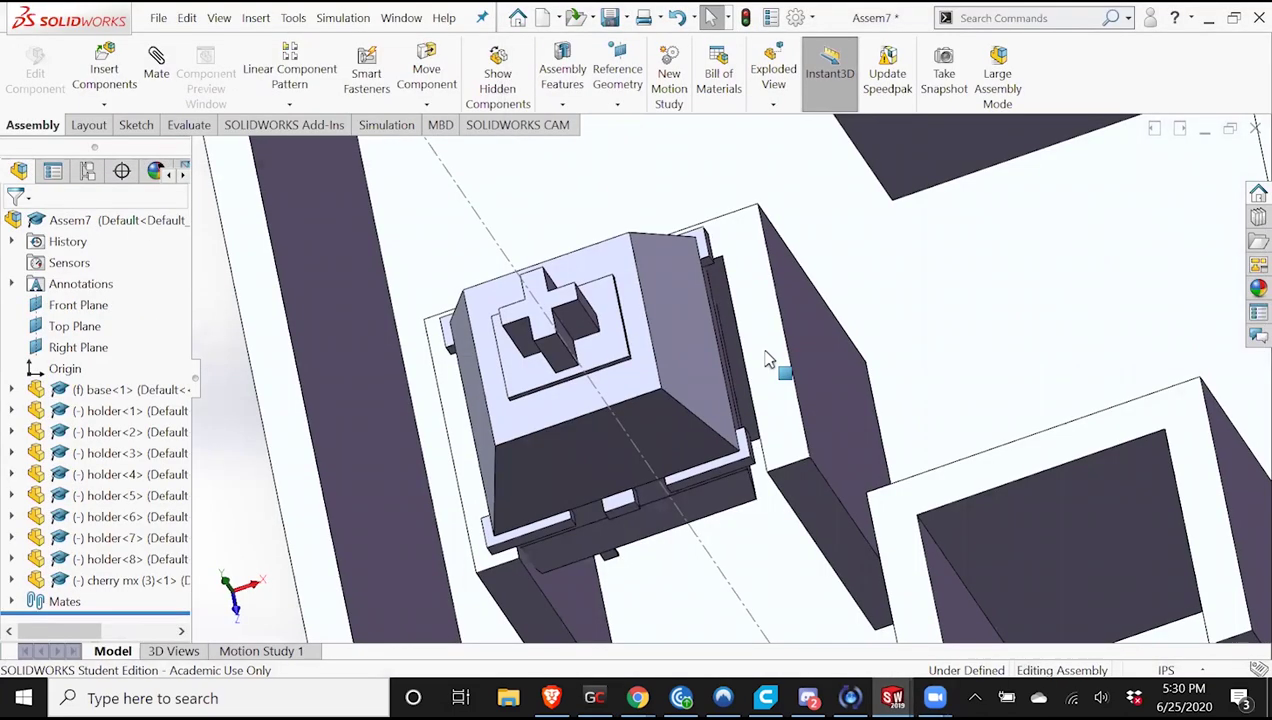
Examine the switch's fit in the resized holder and the layout of all eight holders in the tray.
middle_drag(764, 391, 763, 450)
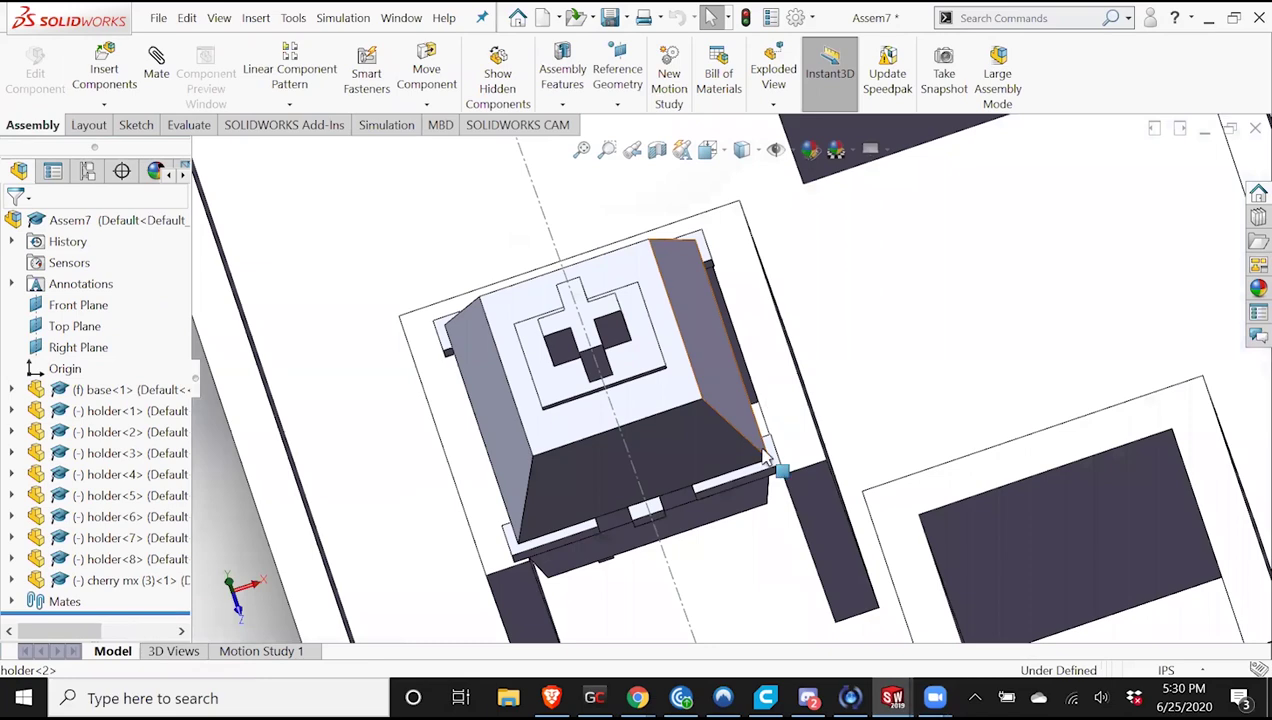
scroll(766, 455, up, 5)
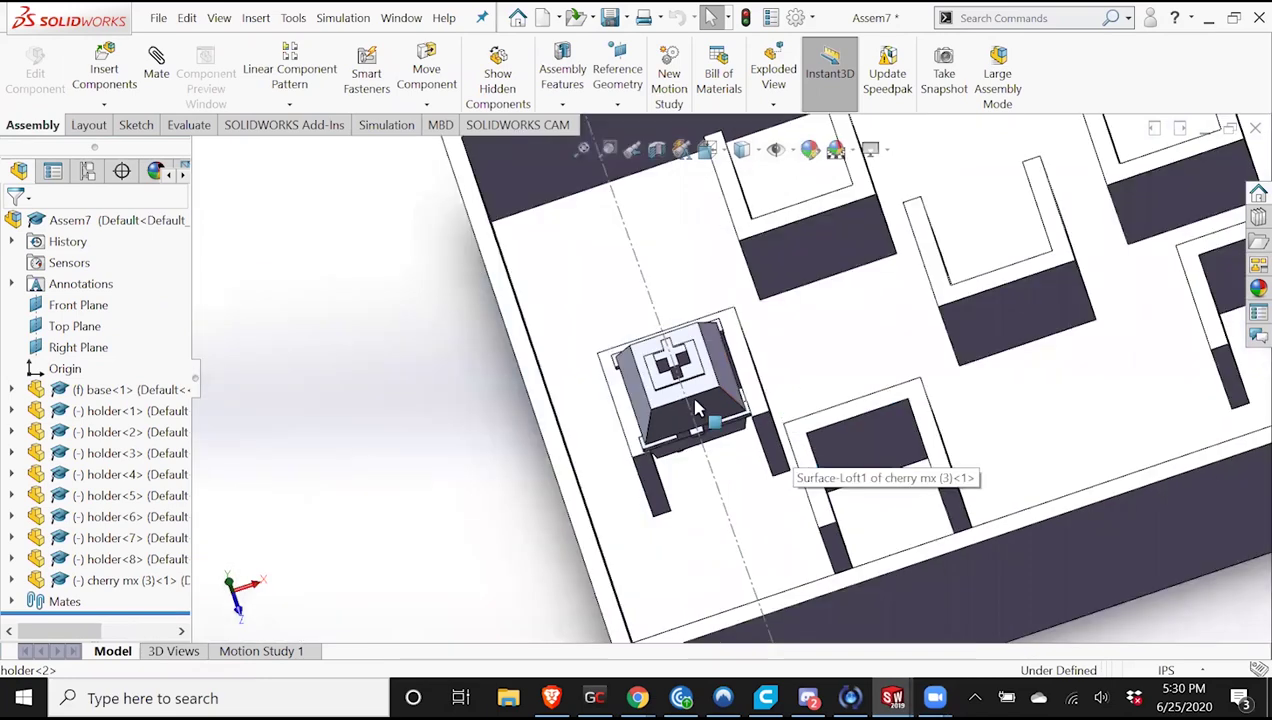
middle_drag(832, 405, 962, 312)
scroll(878, 400, up, 3)
scroll(920, 328, down, 3)
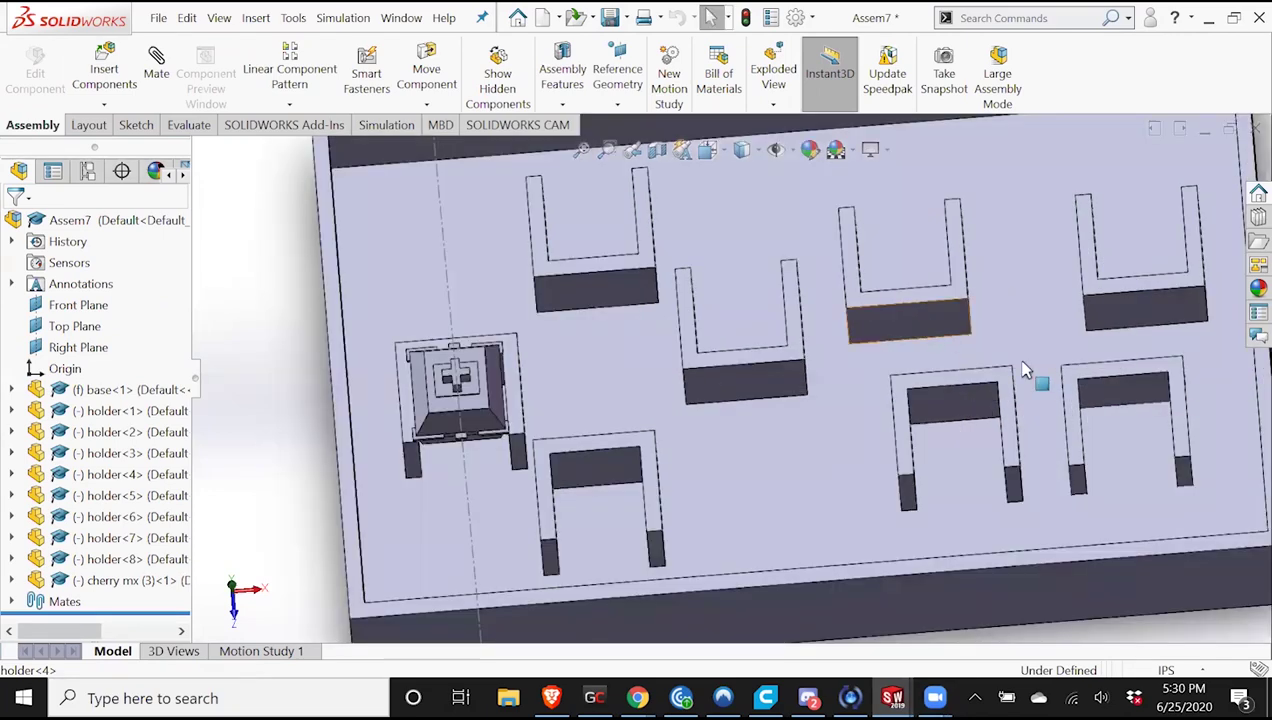
scroll(1060, 350, up, 3)
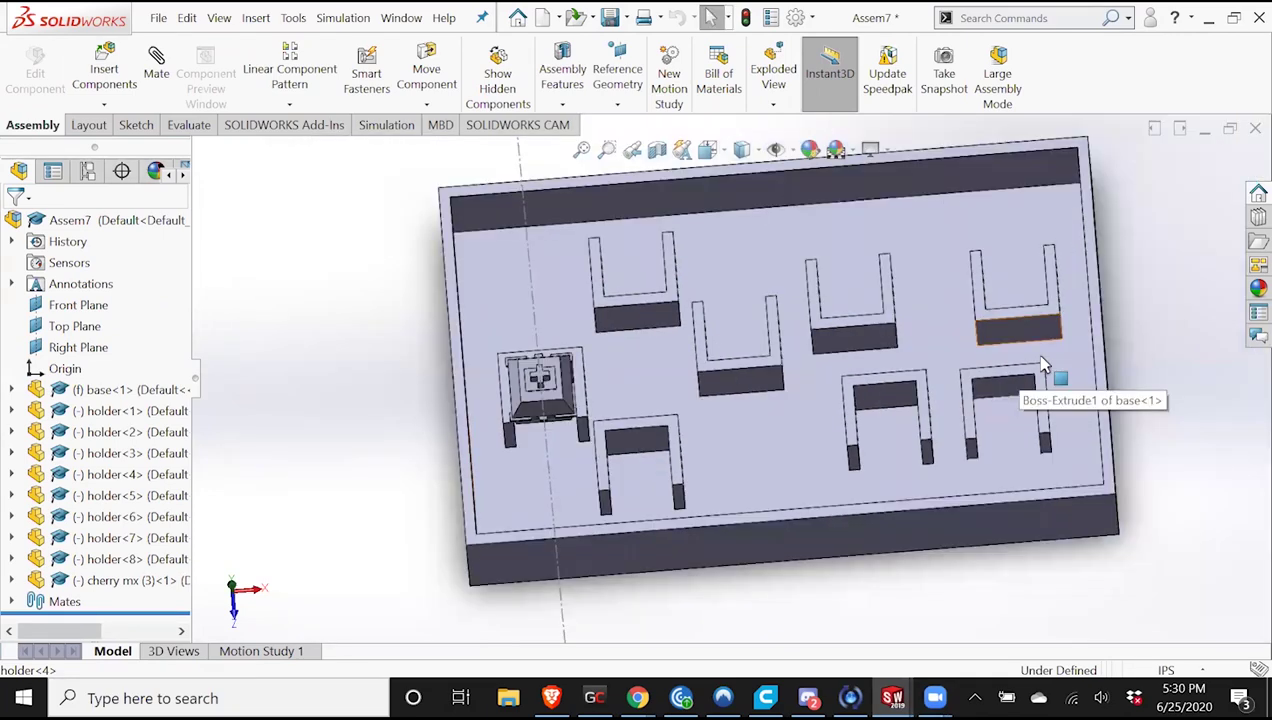
scroll(958, 316, up, 1)
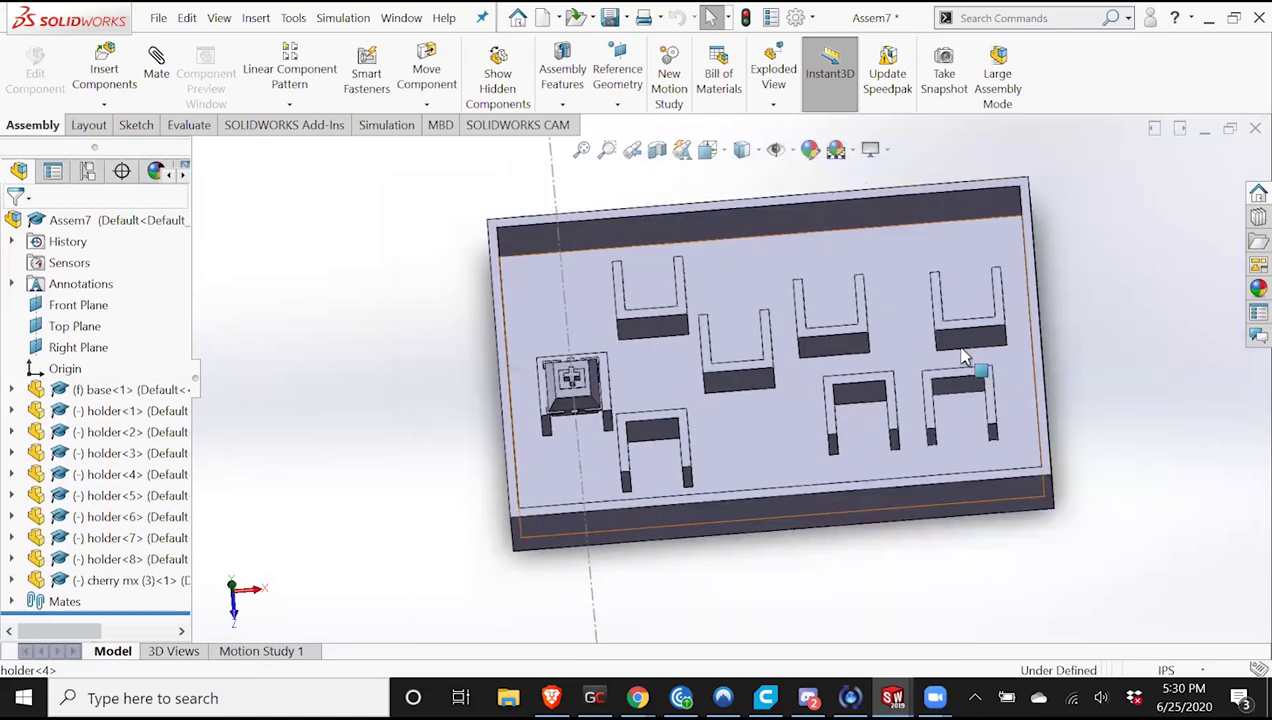
scroll(860, 378, down, 2)
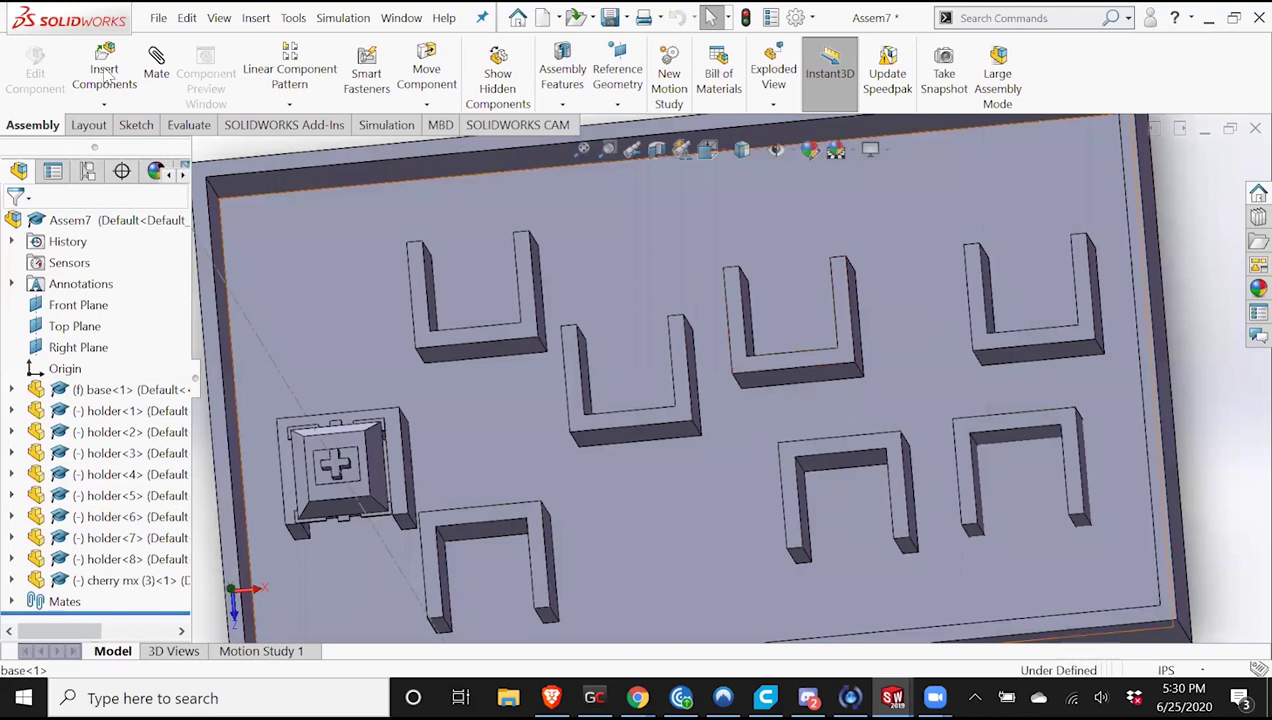
Add a 0.25 in distance mate between the upper-row rightmost holder's outer right face and the tray's right inner wall.
click(158, 72)
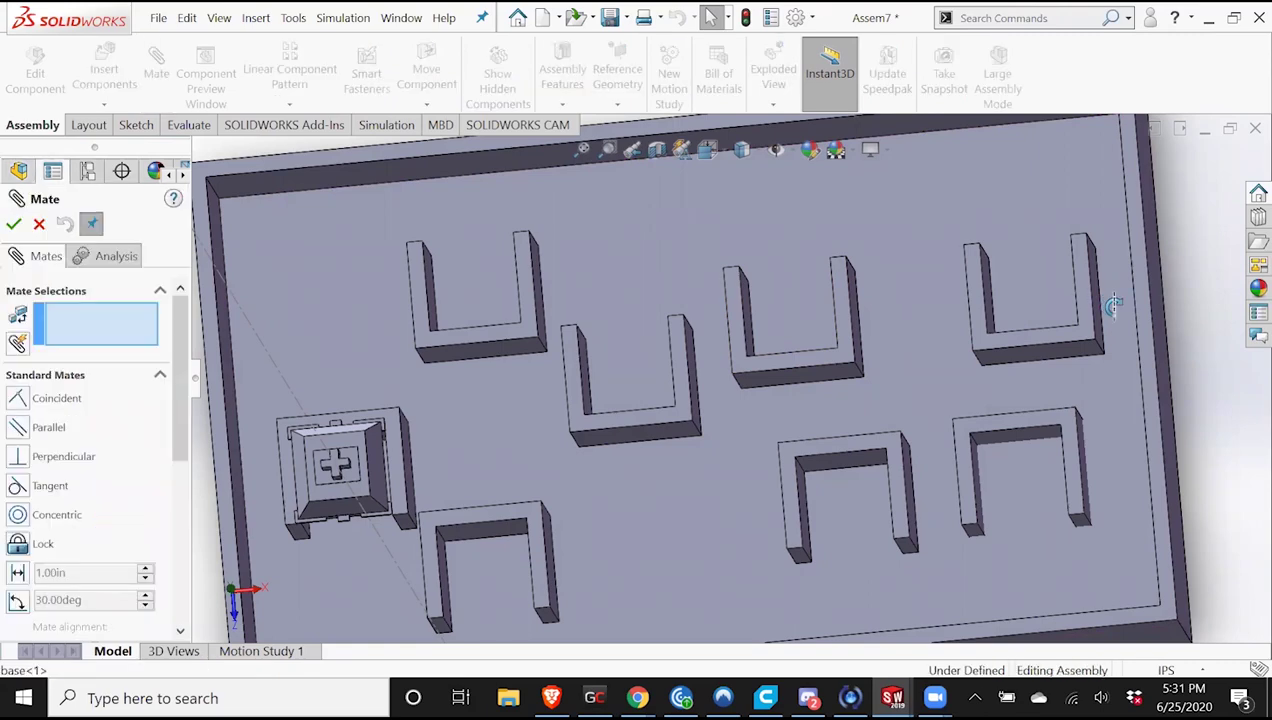
middle_drag(1139, 296, 1125, 300)
key(Up)
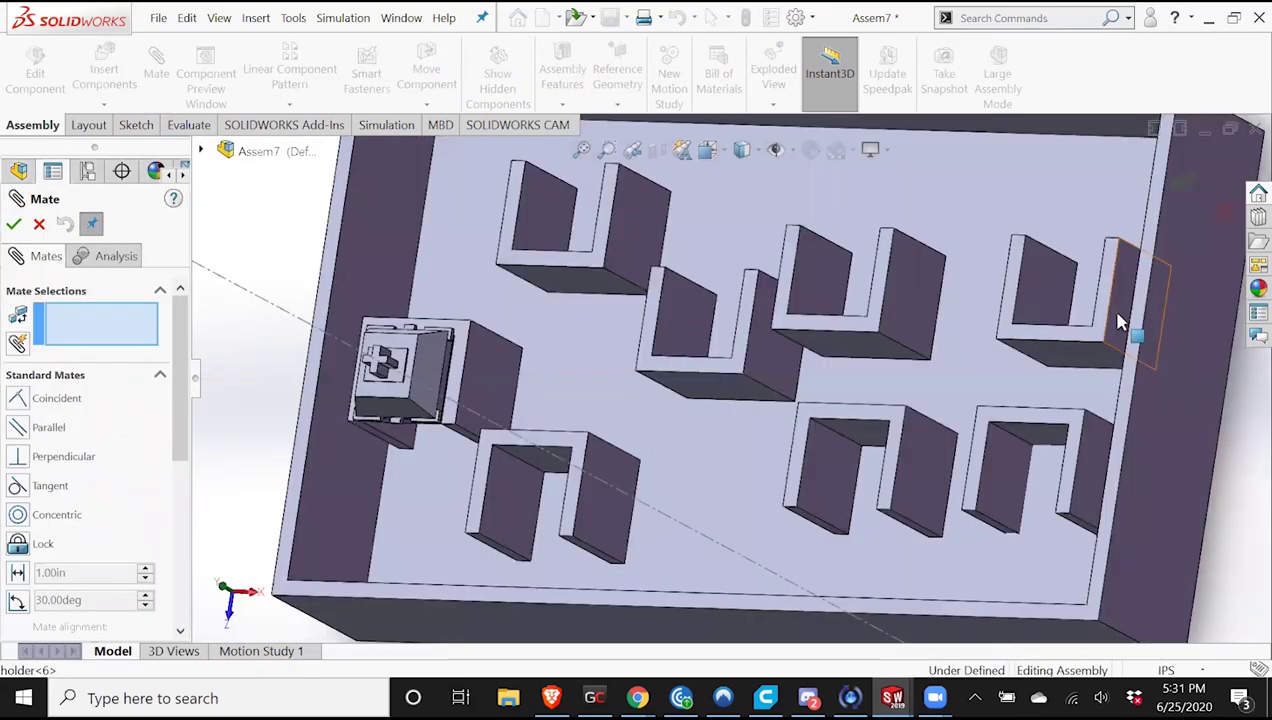
click(1142, 305)
middle_drag(1209, 320, 1232, 338)
click(1165, 373)
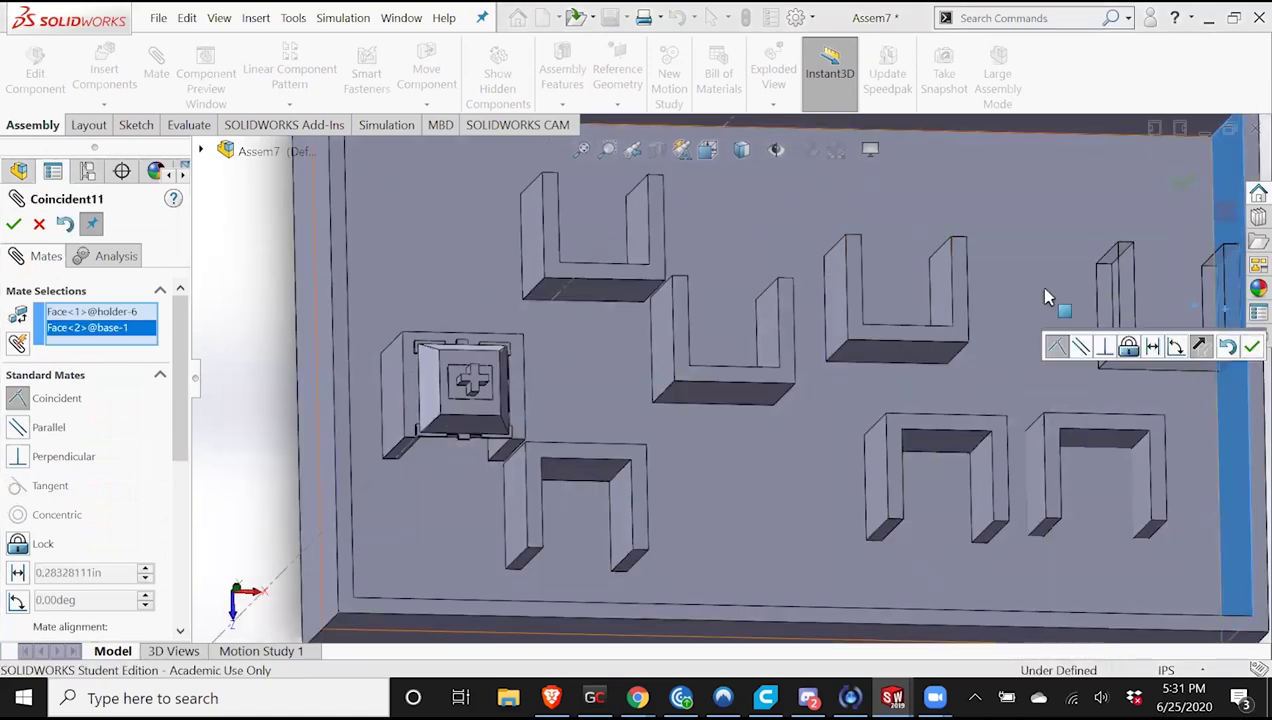
click(17, 575)
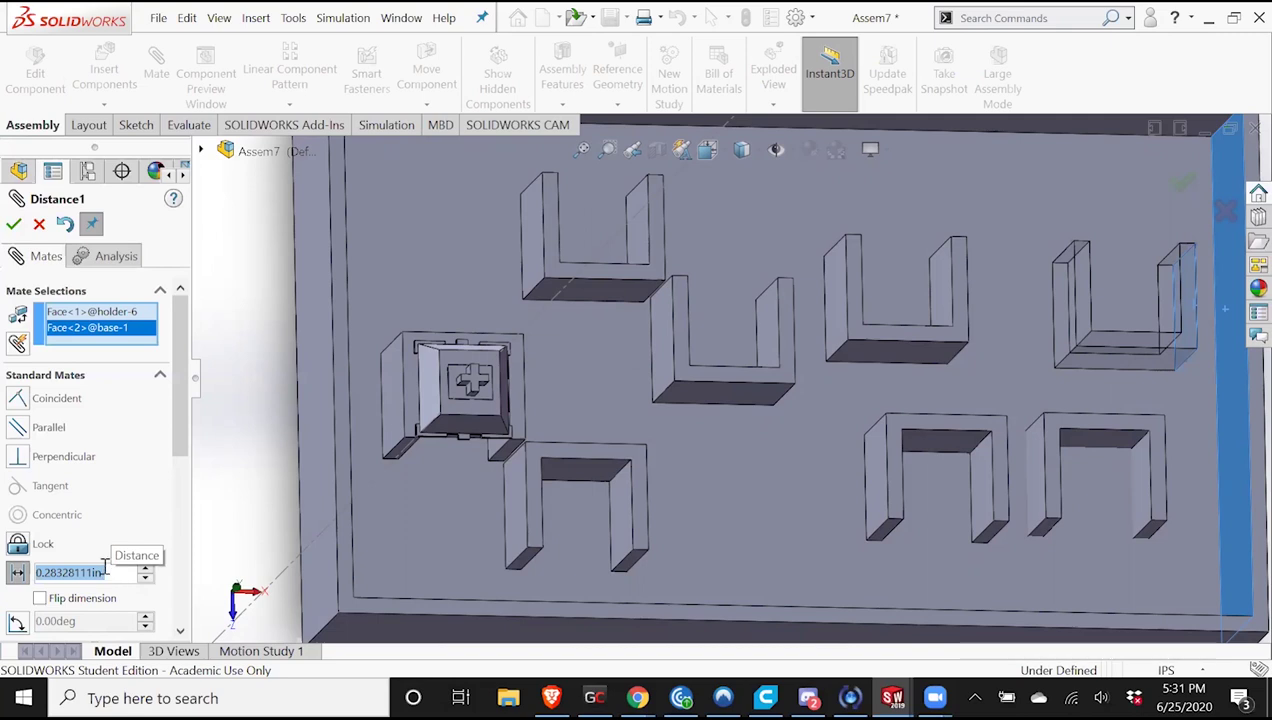
key(BackSpace)
text(.25)
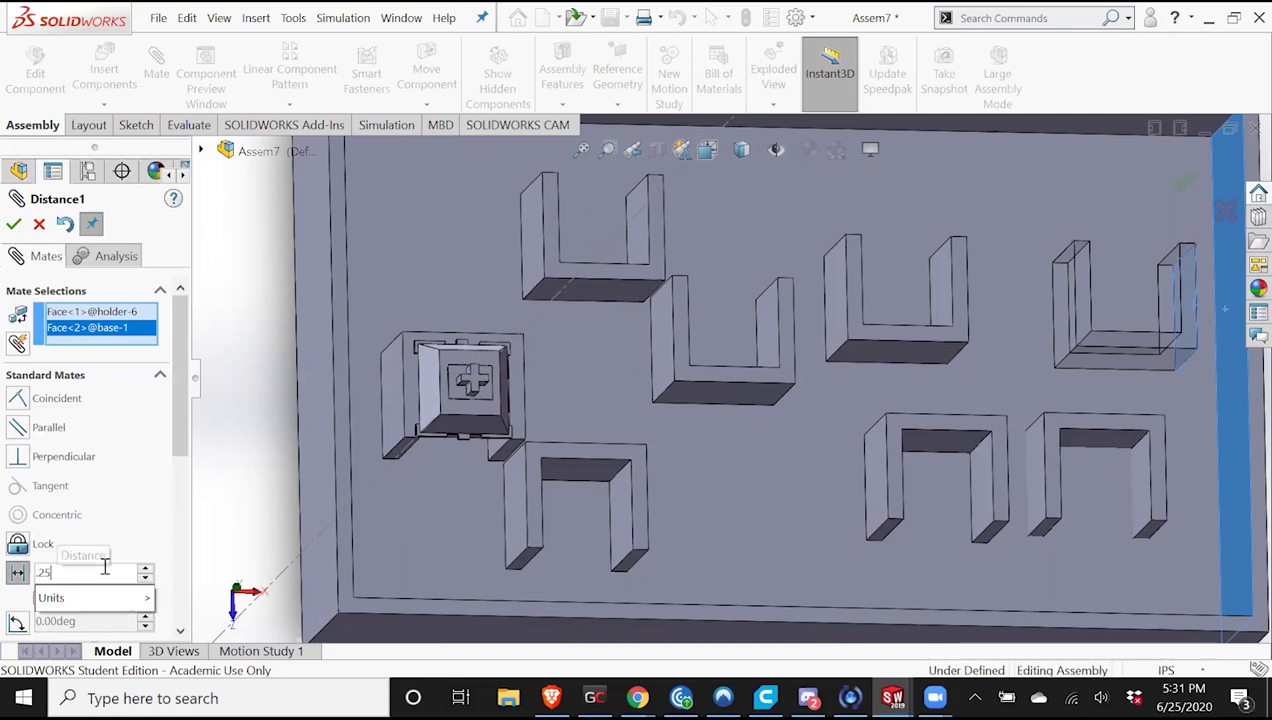
key(Return)
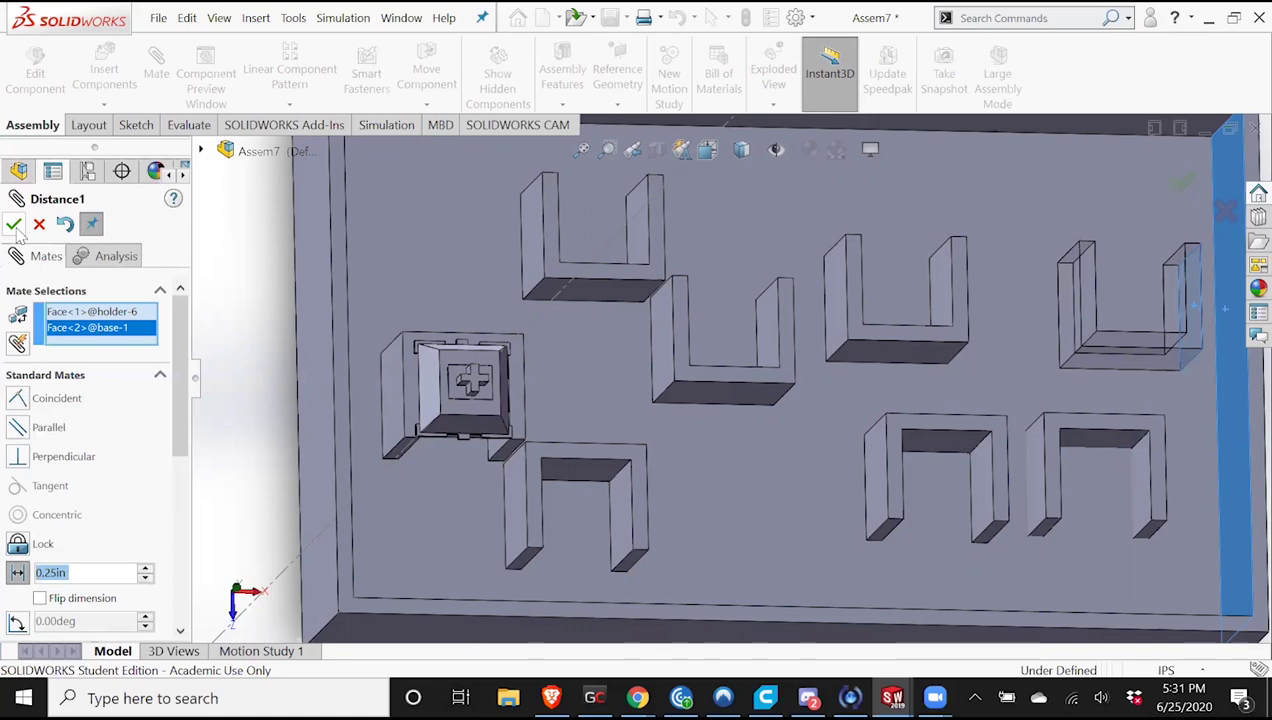
key(Return)
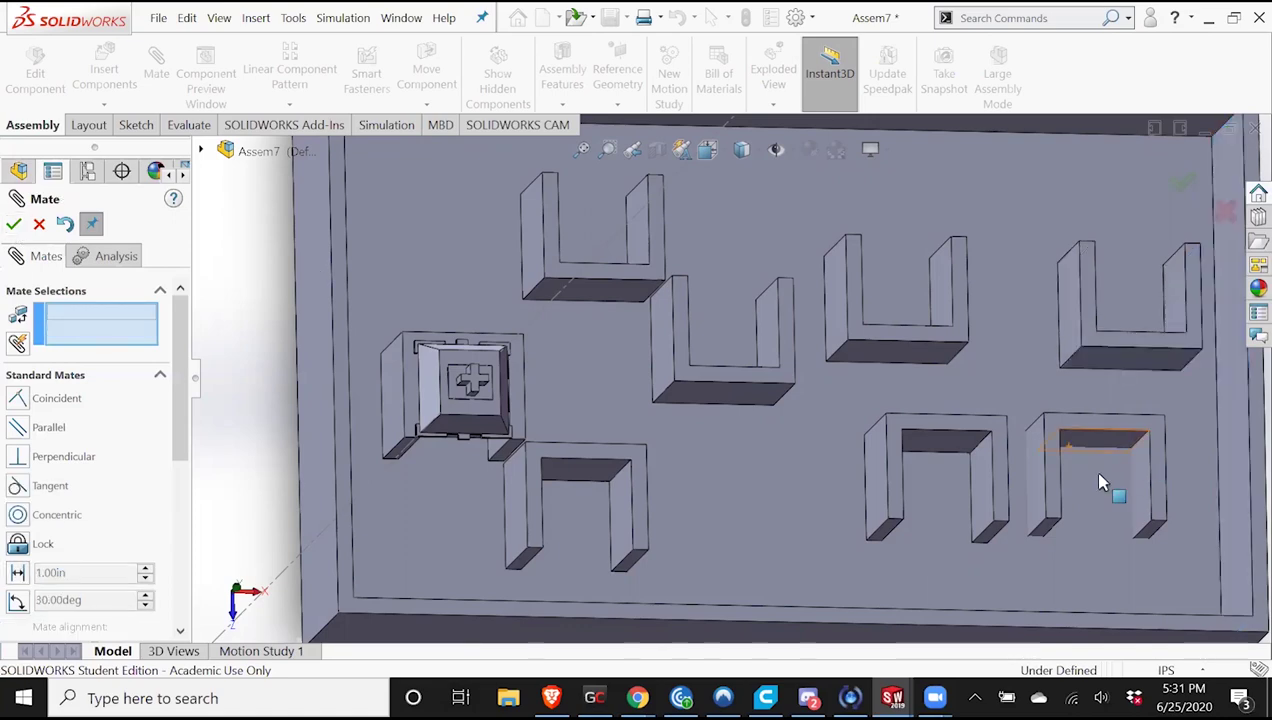
Mate the outer right faces of the two rightmost holders coincident and move the lower-row holder clear of the upper one.
middle_drag(1100, 483, 1150, 349)
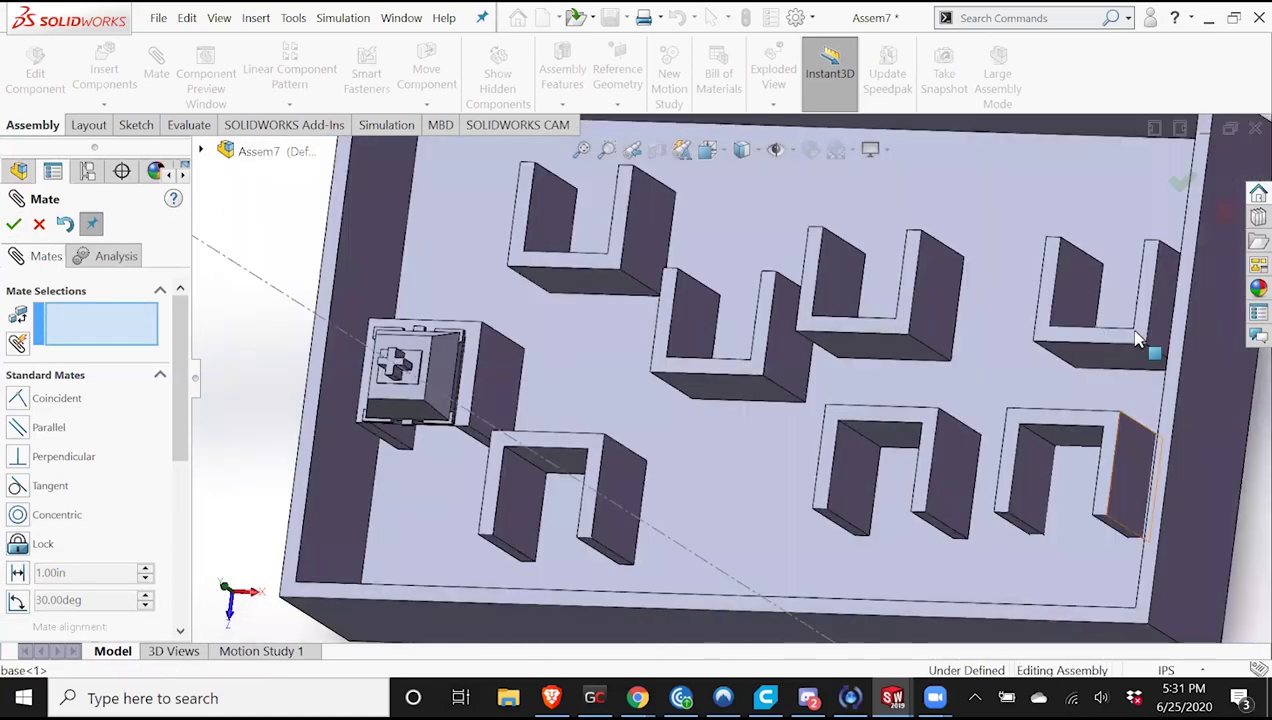
click(1155, 320)
click(1158, 320)
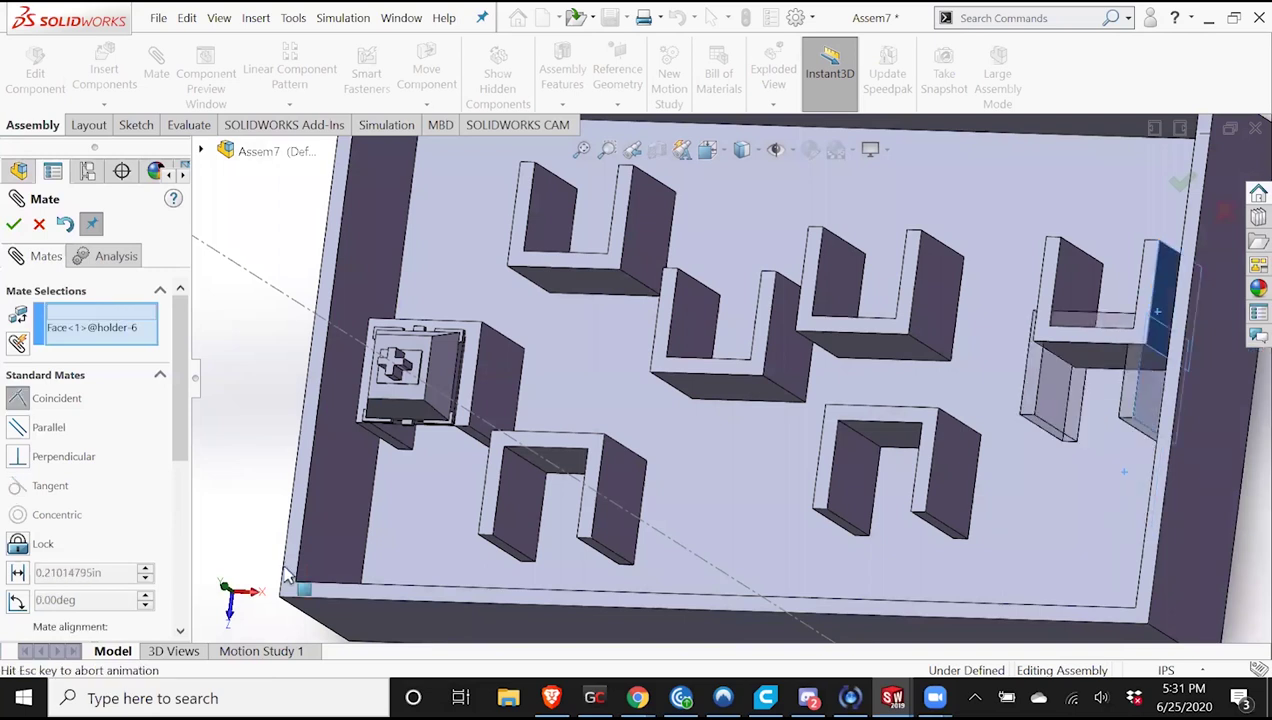
click(13, 225)
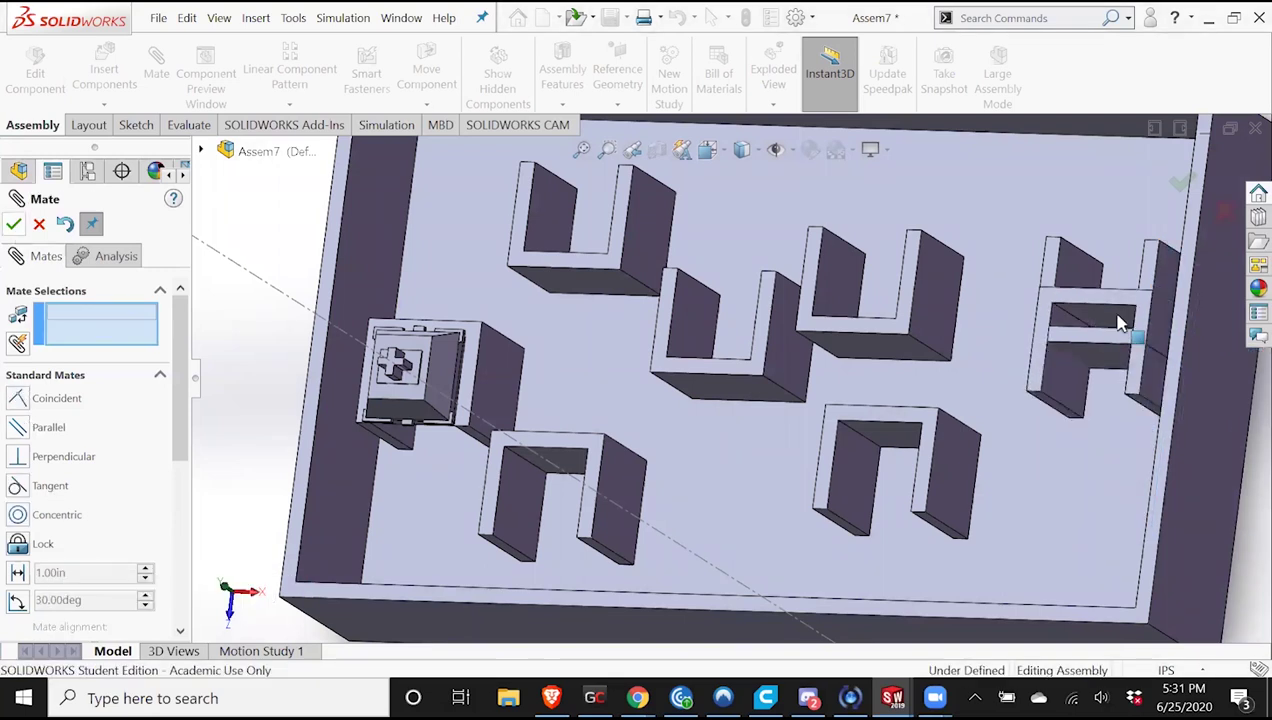
middle_drag(1101, 397, 1125, 397)
click(1107, 292)
drag(1097, 410, 1104, 450)
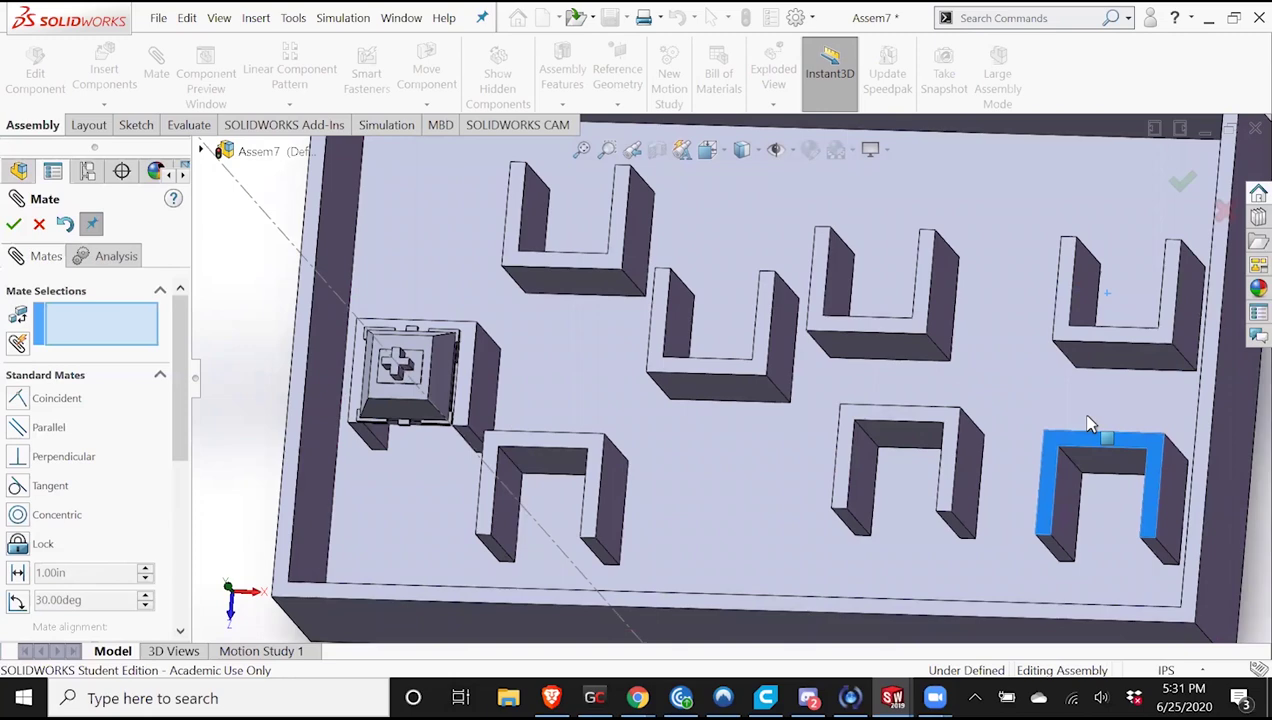
Add a 0.25 in distance mate between the facing outer sides of the two rightmost holders in the lower row.
middle_drag(1088, 548, 1045, 373)
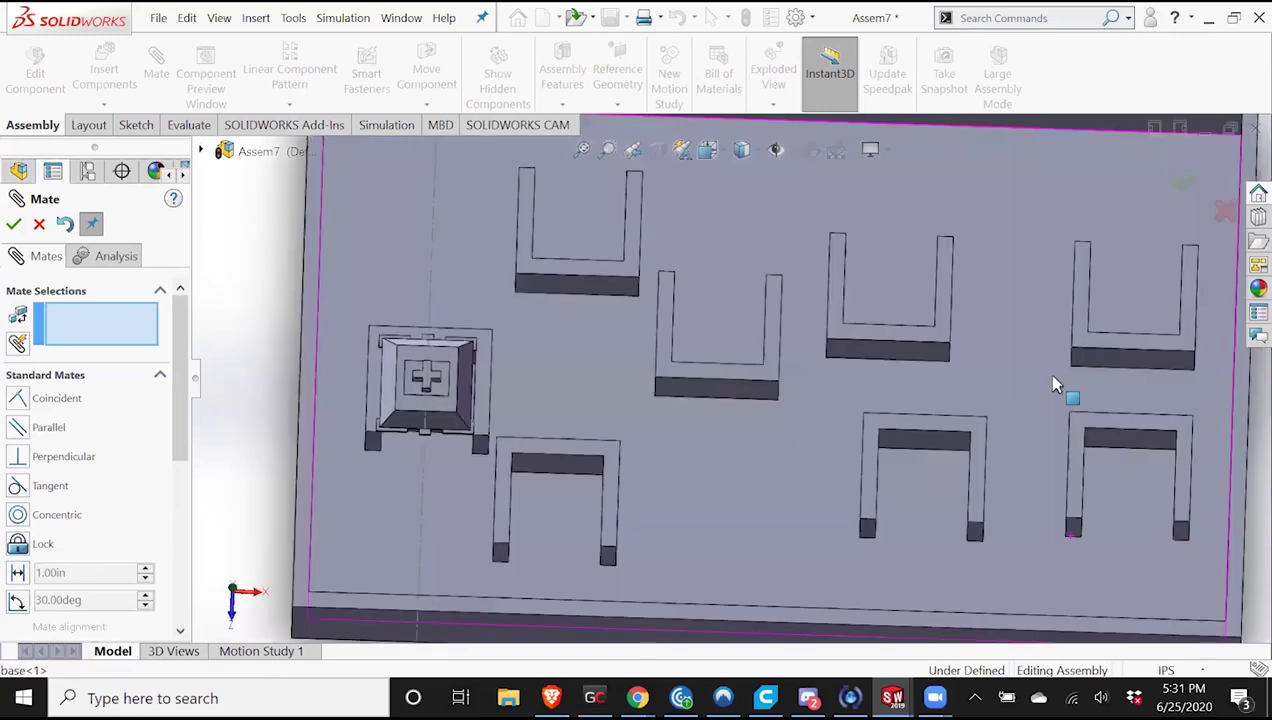
middle_drag(310, 340, 823, 511)
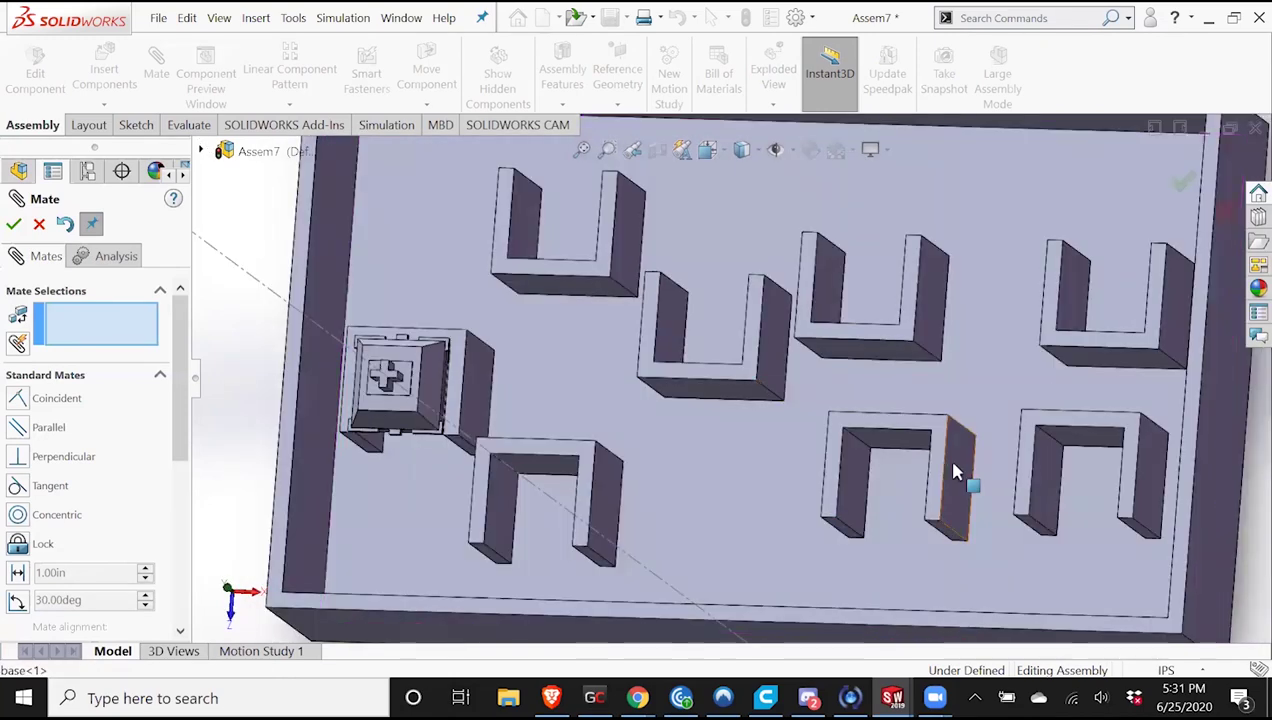
click(1005, 487)
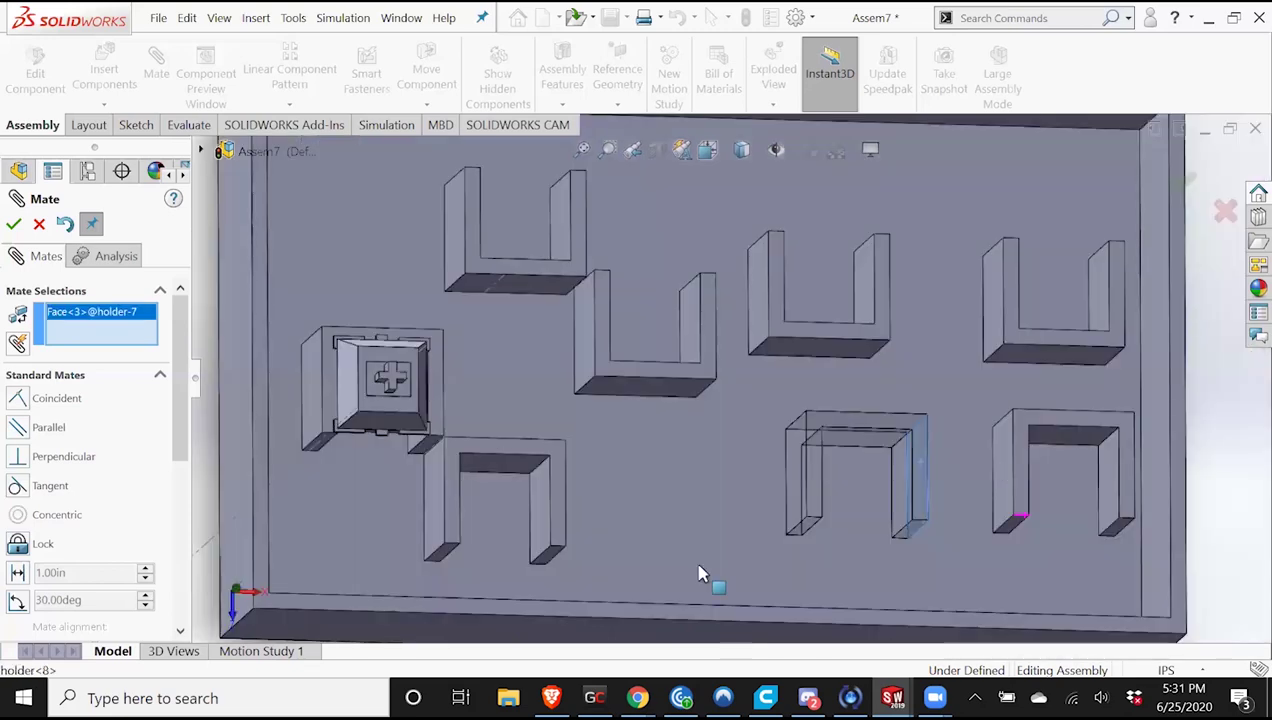
click(1005, 470)
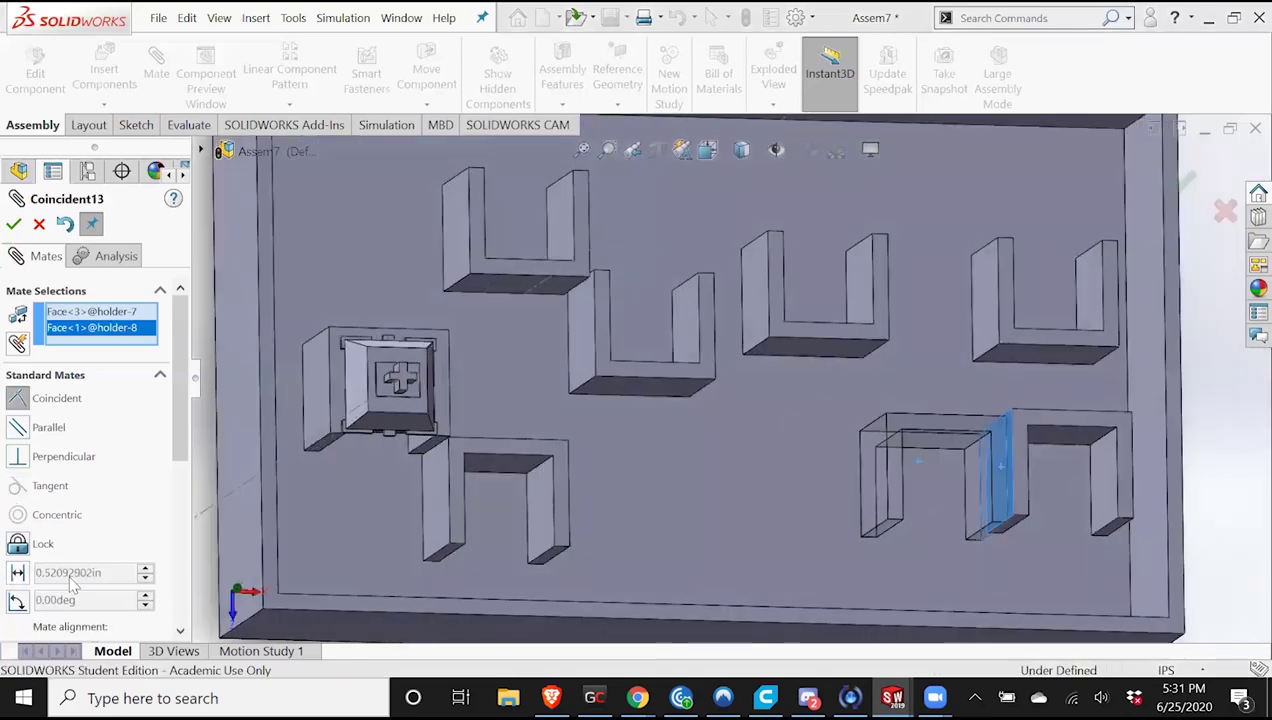
click(18, 573)
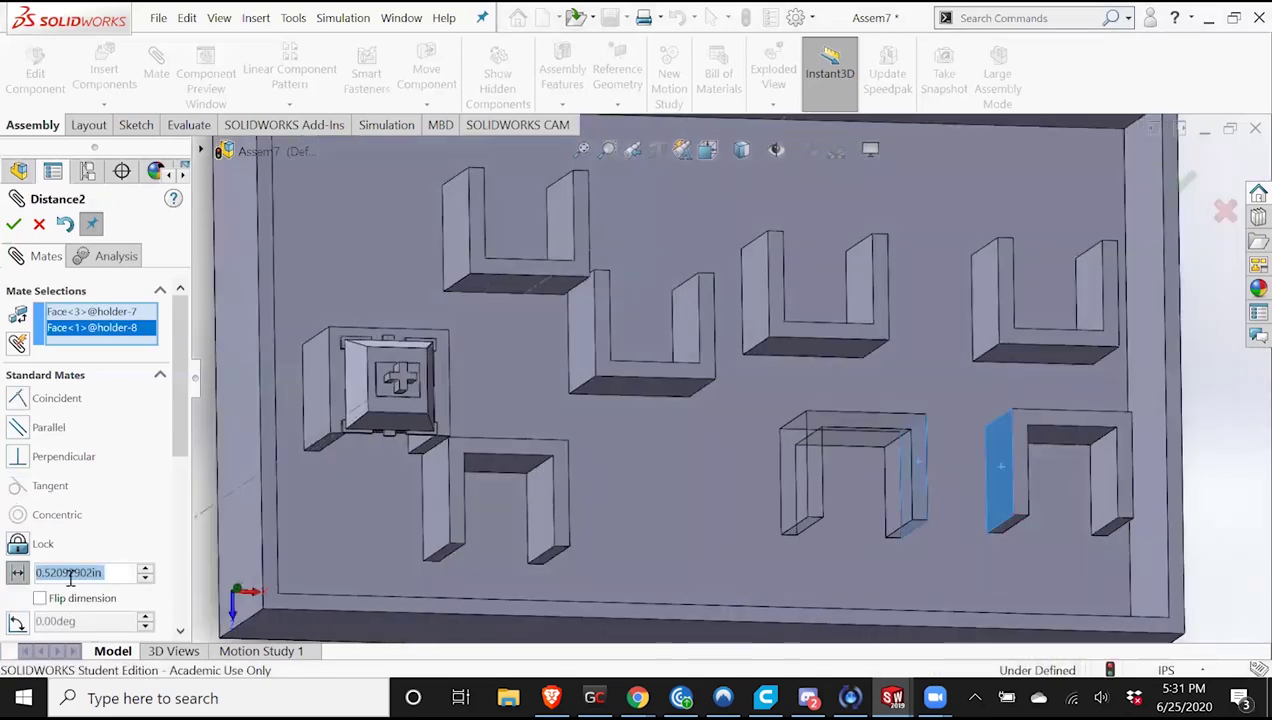
text(0.25)
key(Return)
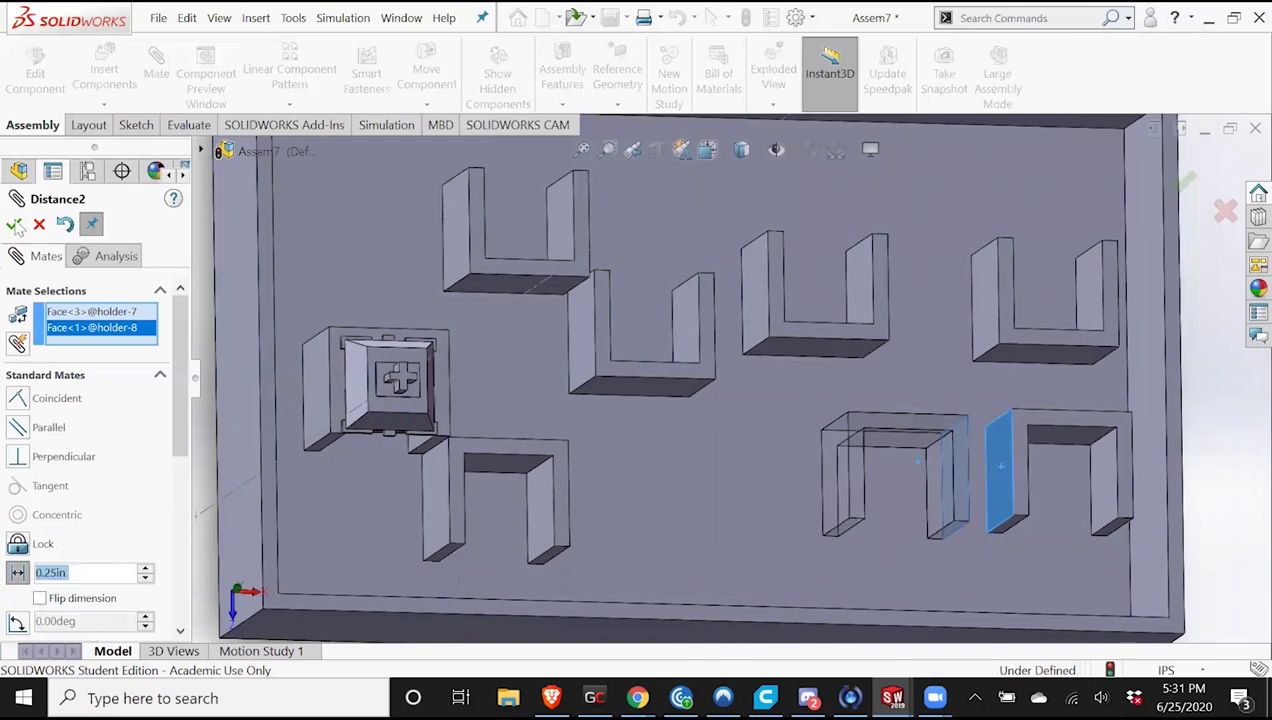
Mate the outer right faces of holder-5 and holder-7 coincident and move holder-5 clear above holder-7.
middle_drag(926, 282, 808, 297)
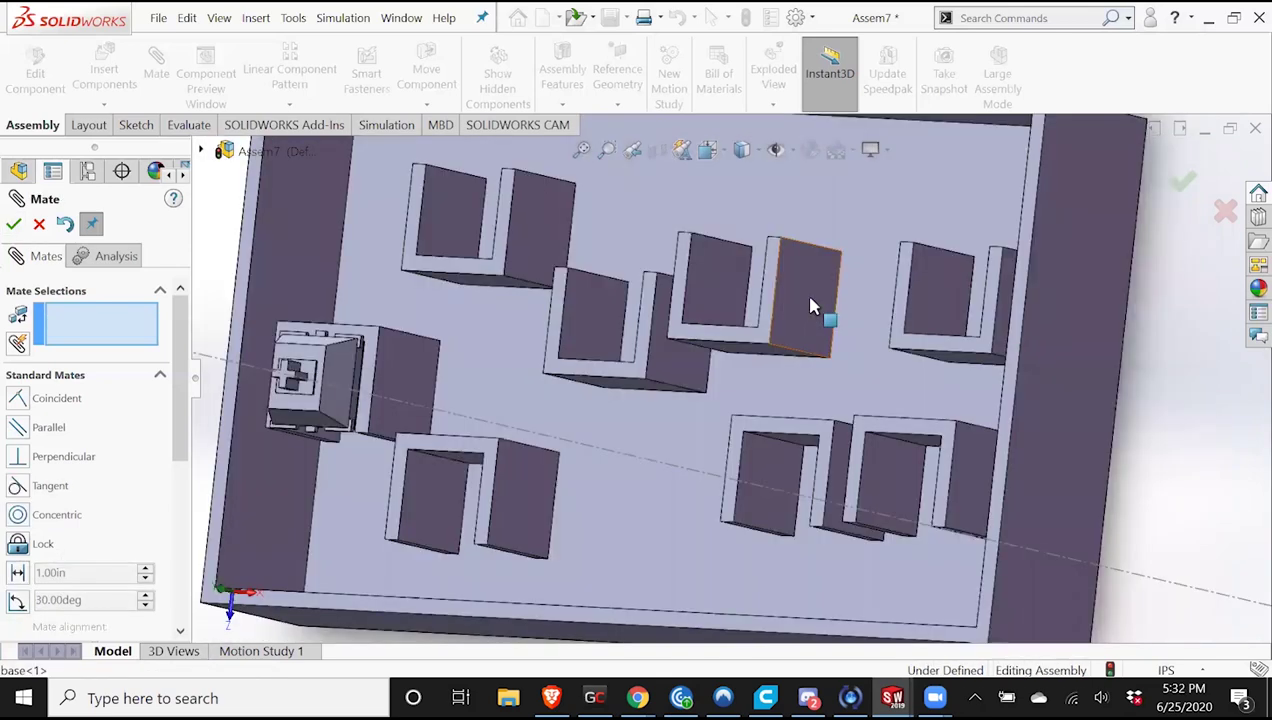
click(878, 348)
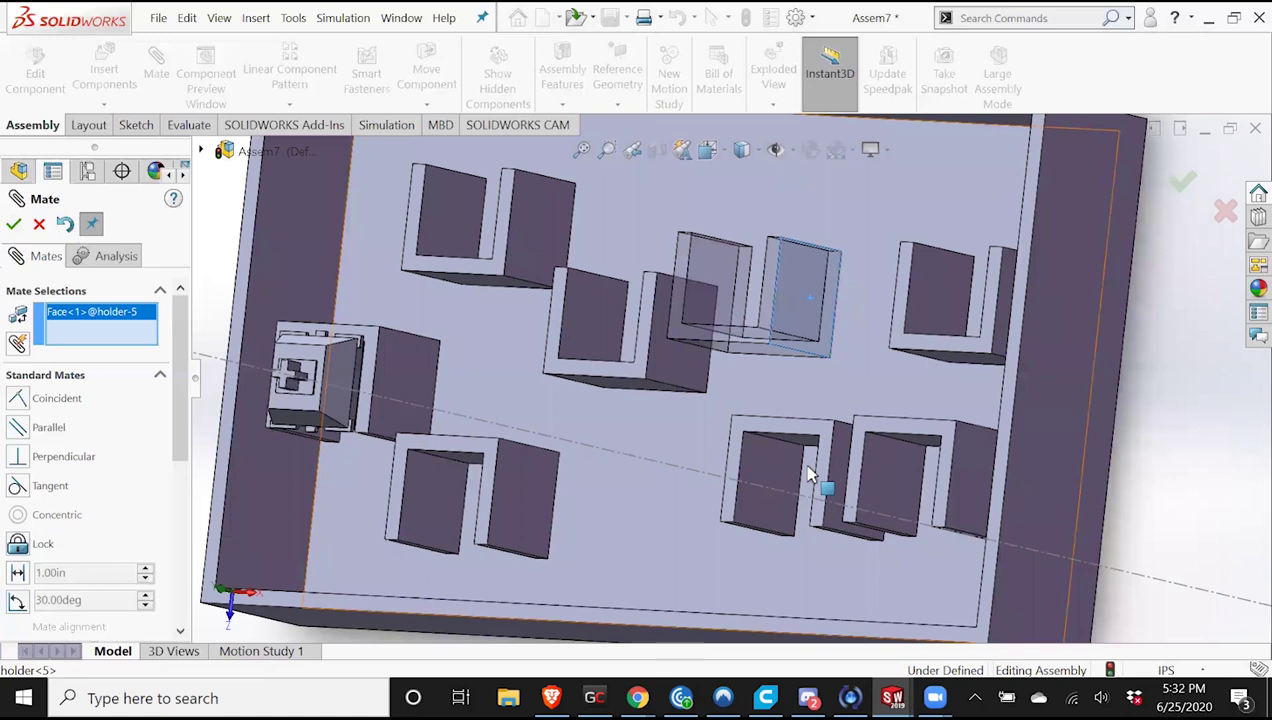
click(838, 458)
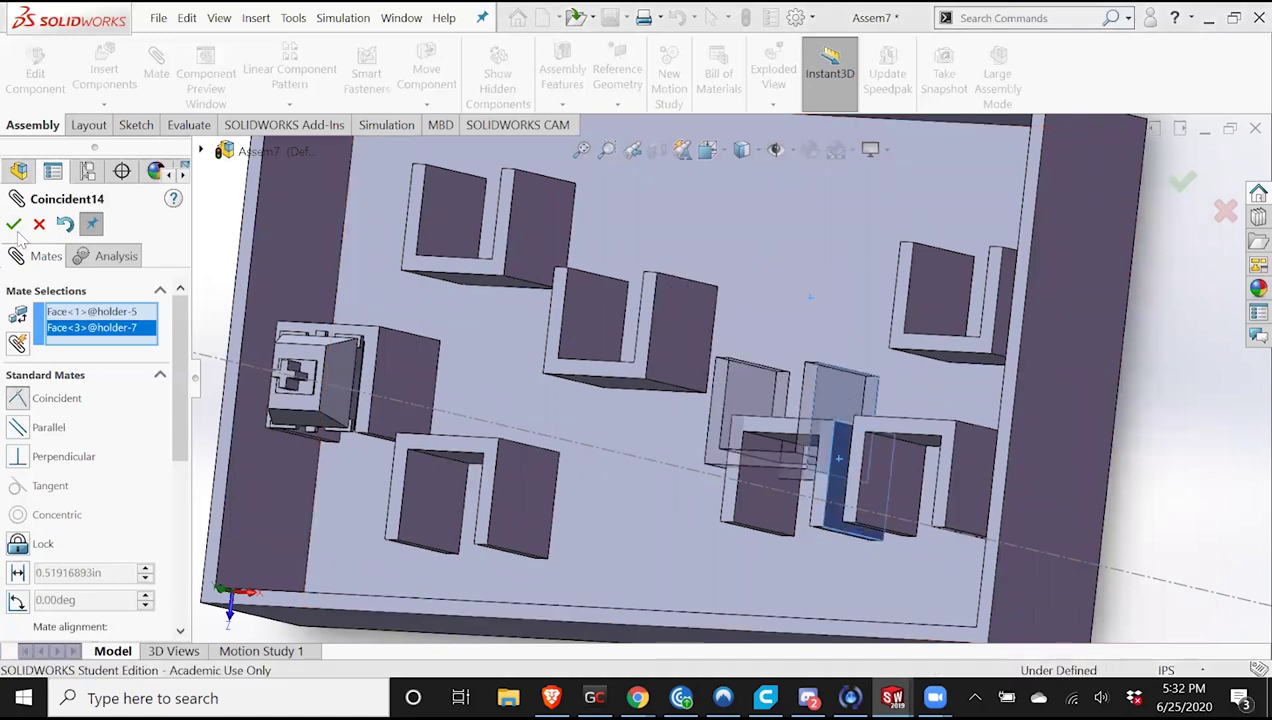
key(Return)
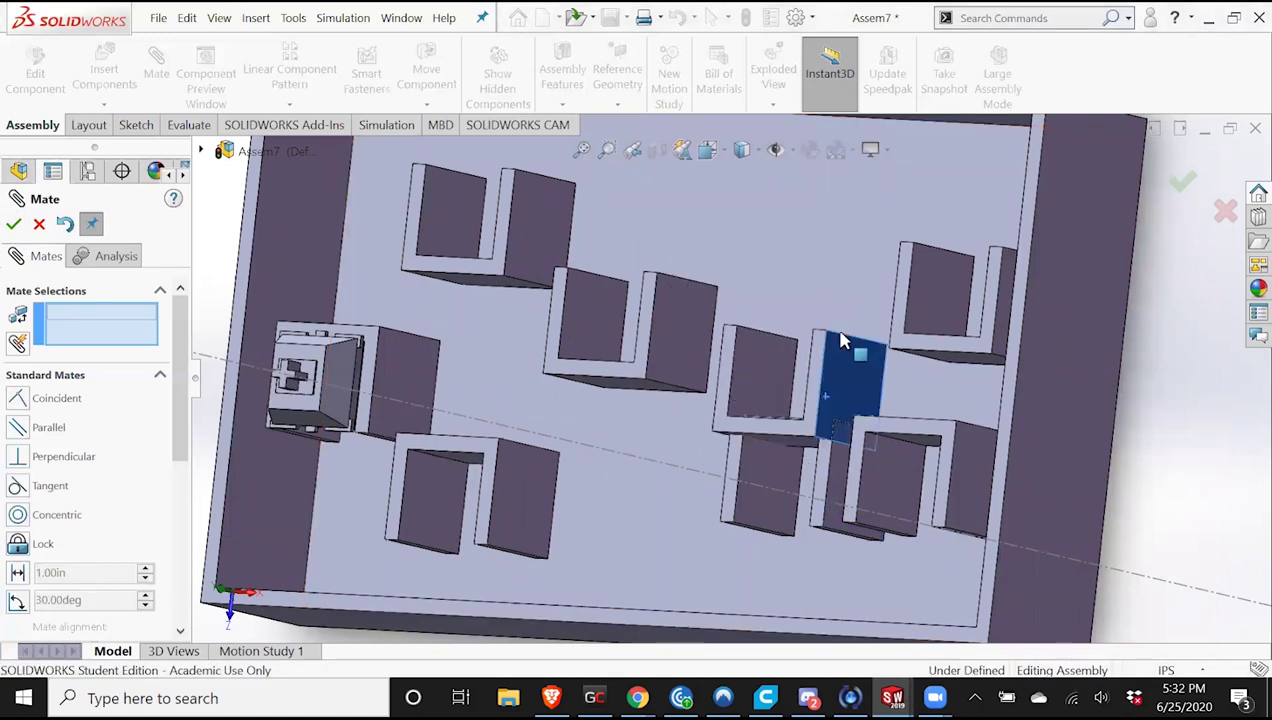
middle_drag(883, 391, 942, 410)
scroll(942, 410, down, 2)
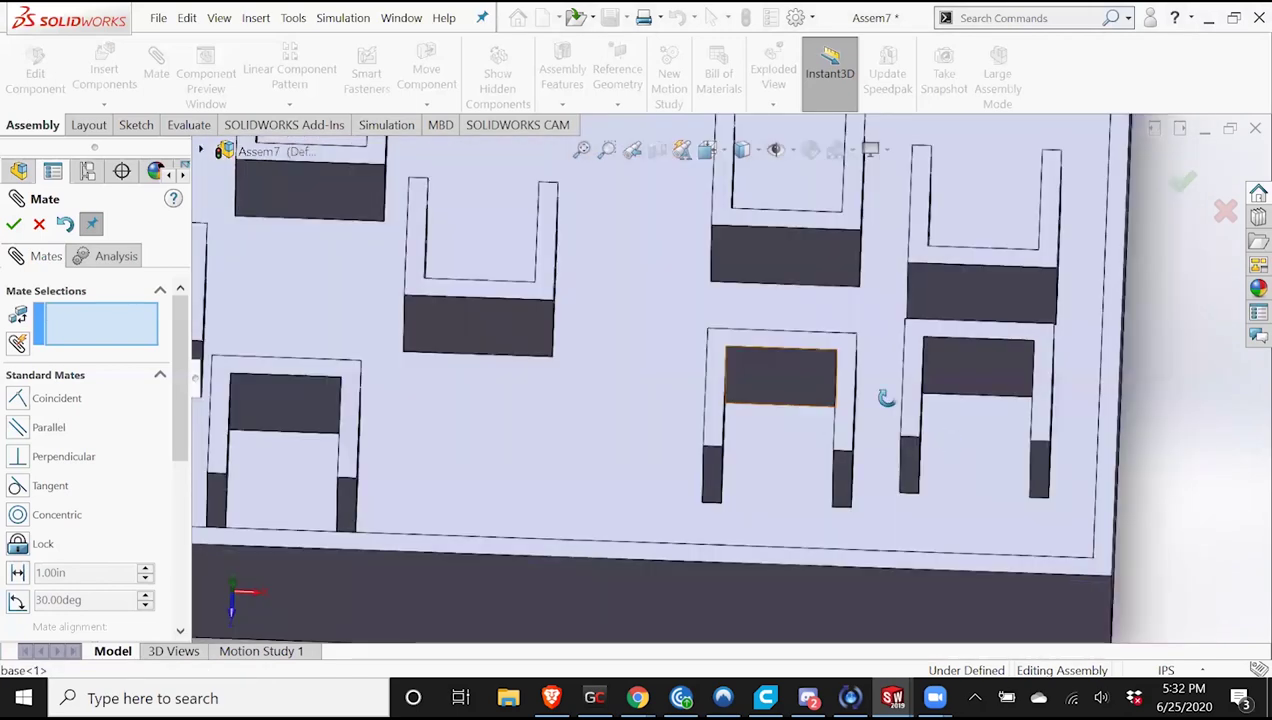
scroll(815, 360, up, 4)
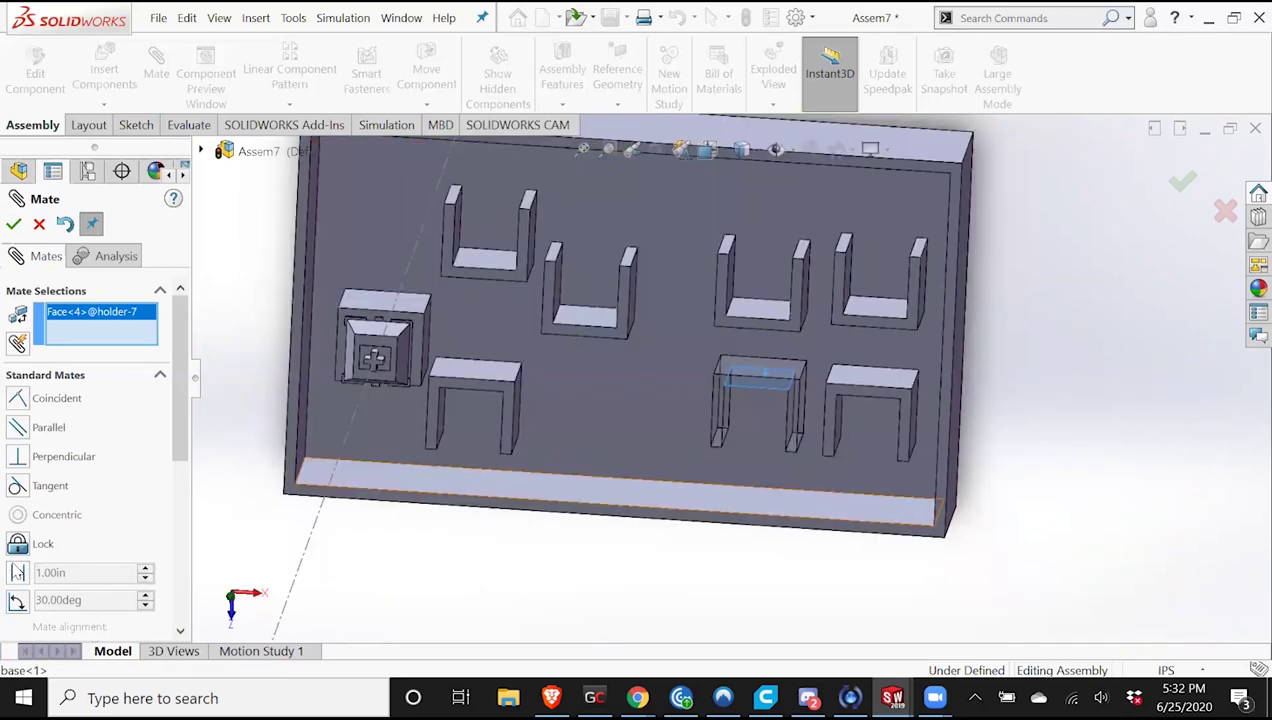
click(752, 513)
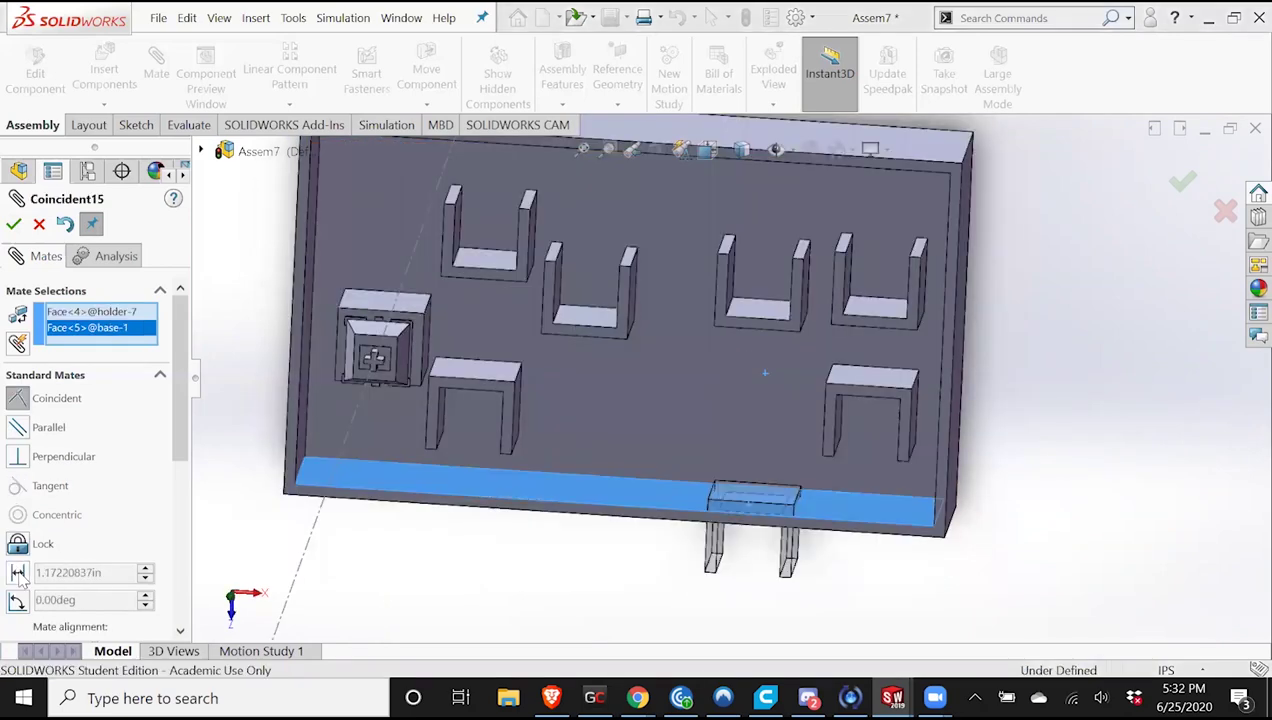
click(117, 528)
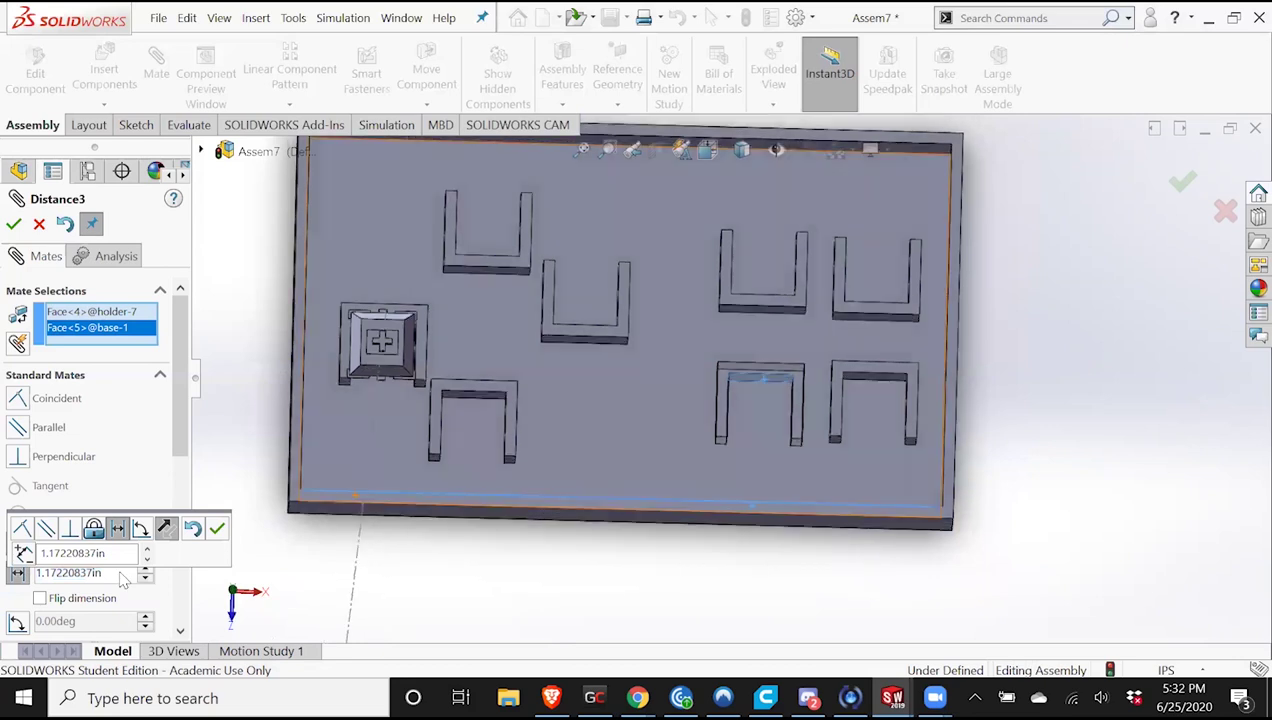
click(116, 553)
key(ctrl+a)
text(1)
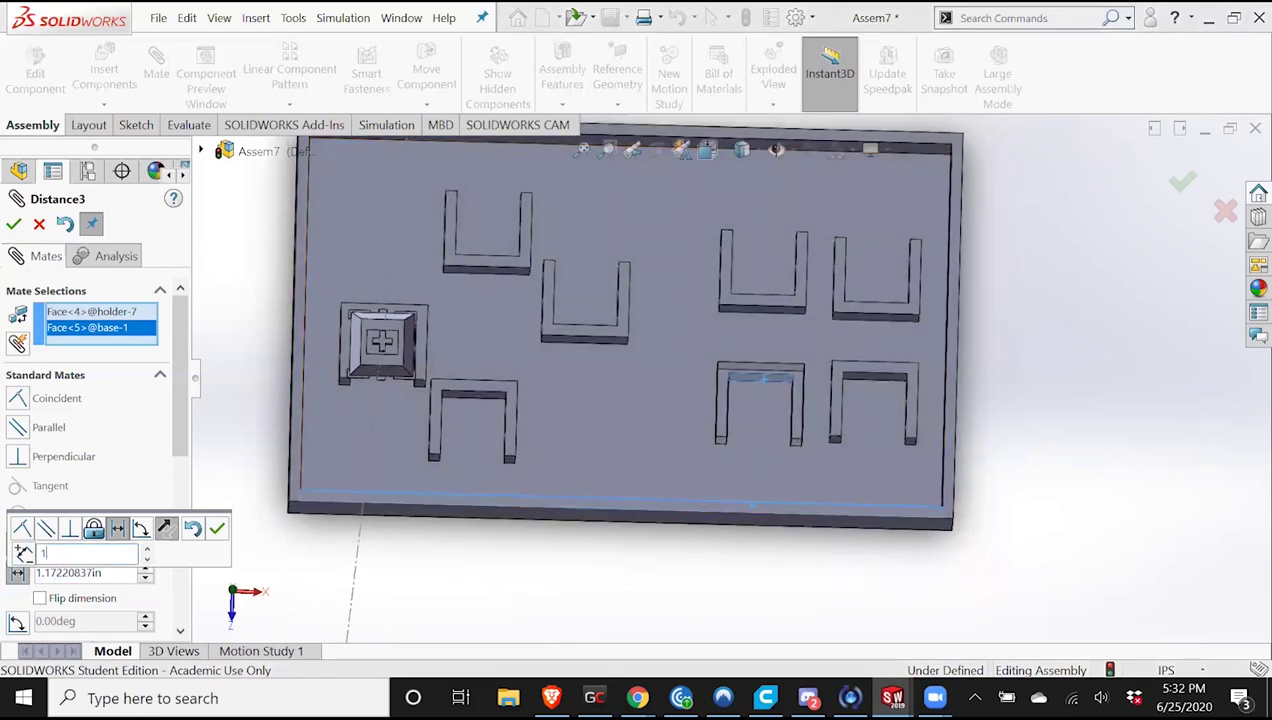
text(.25)
key(Return)
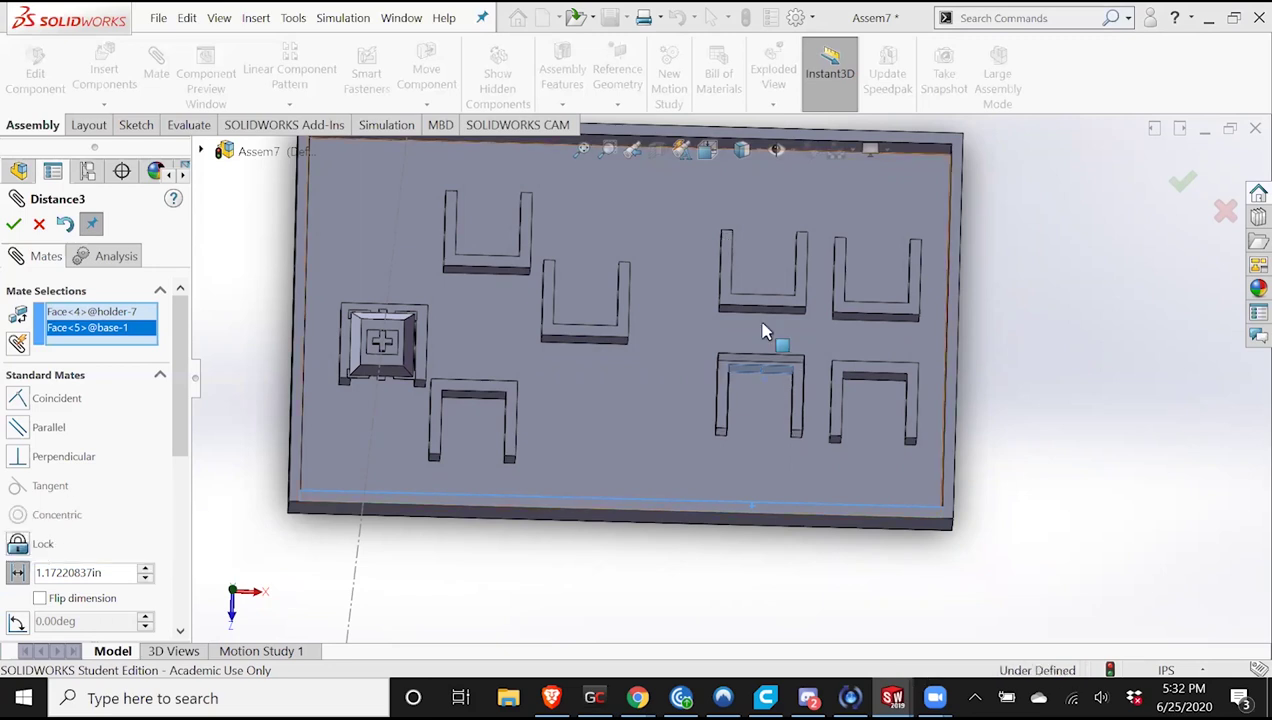
middle_drag(768, 303, 784, 409)
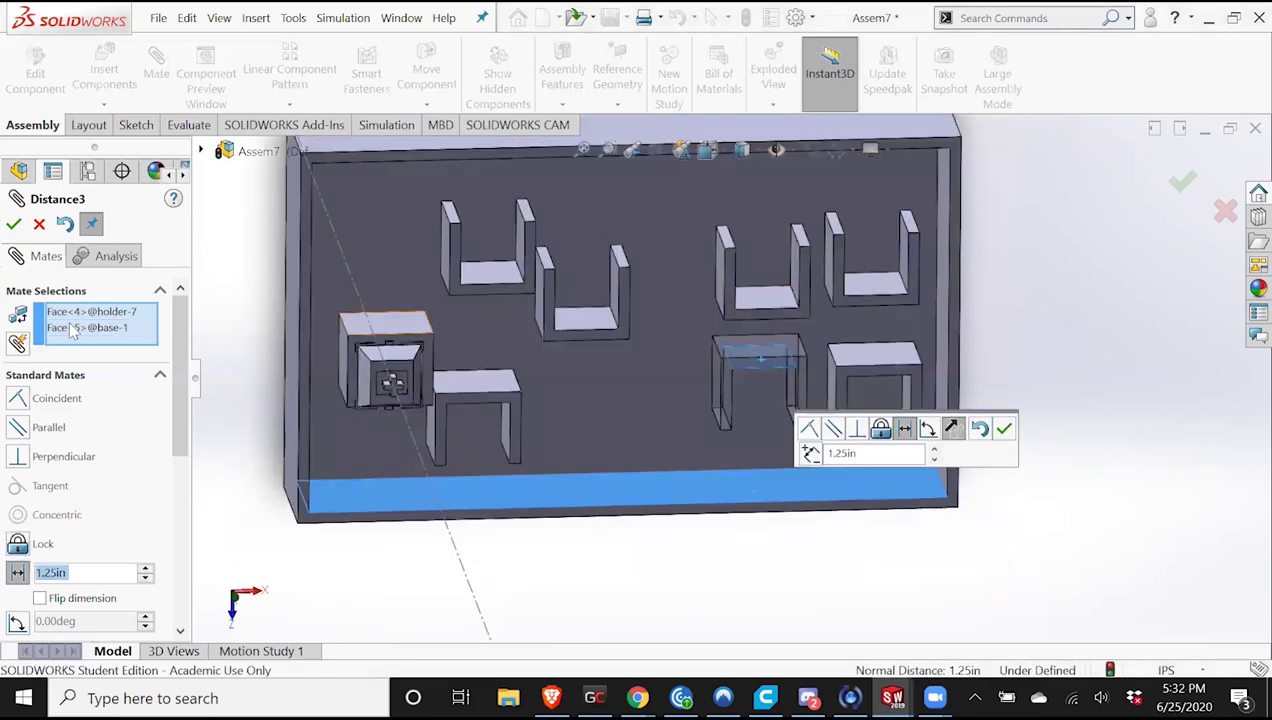
right_click(131, 331)
click(131, 338)
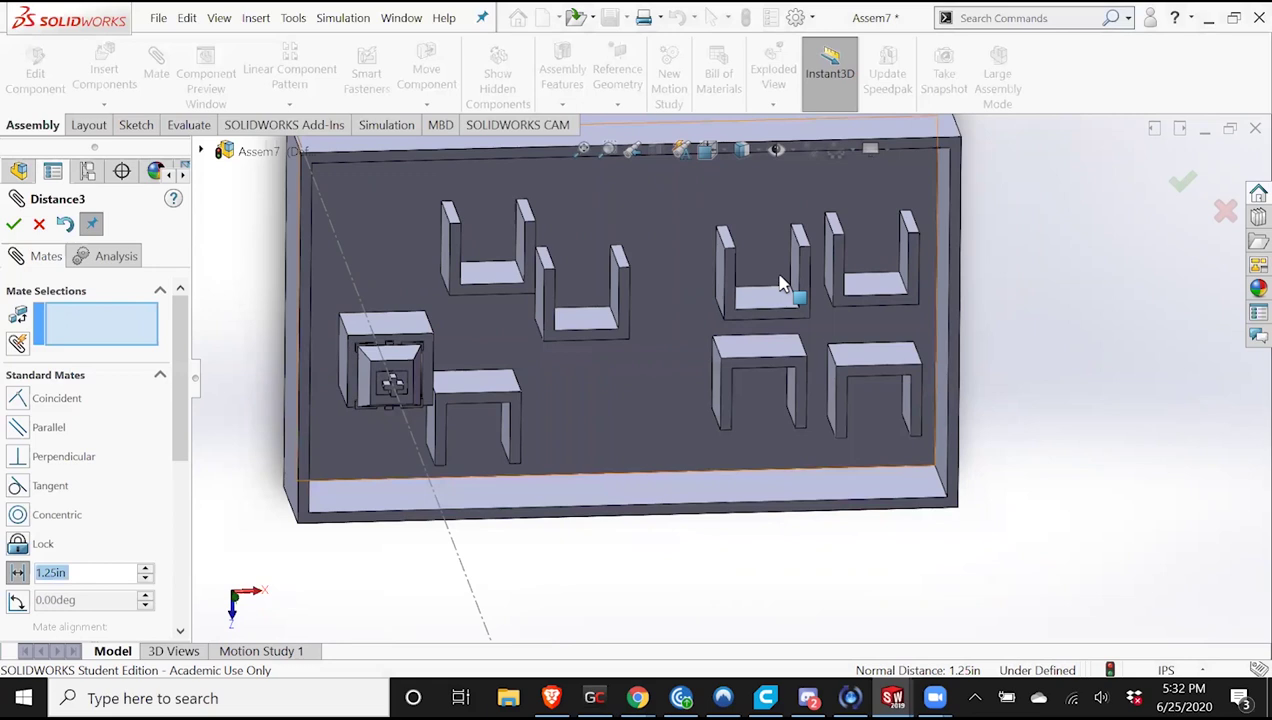
Add a 1.25 in distance mate between the inner crossbar face of holder-5 and the tray's upper long inner wall.
click(761, 216)
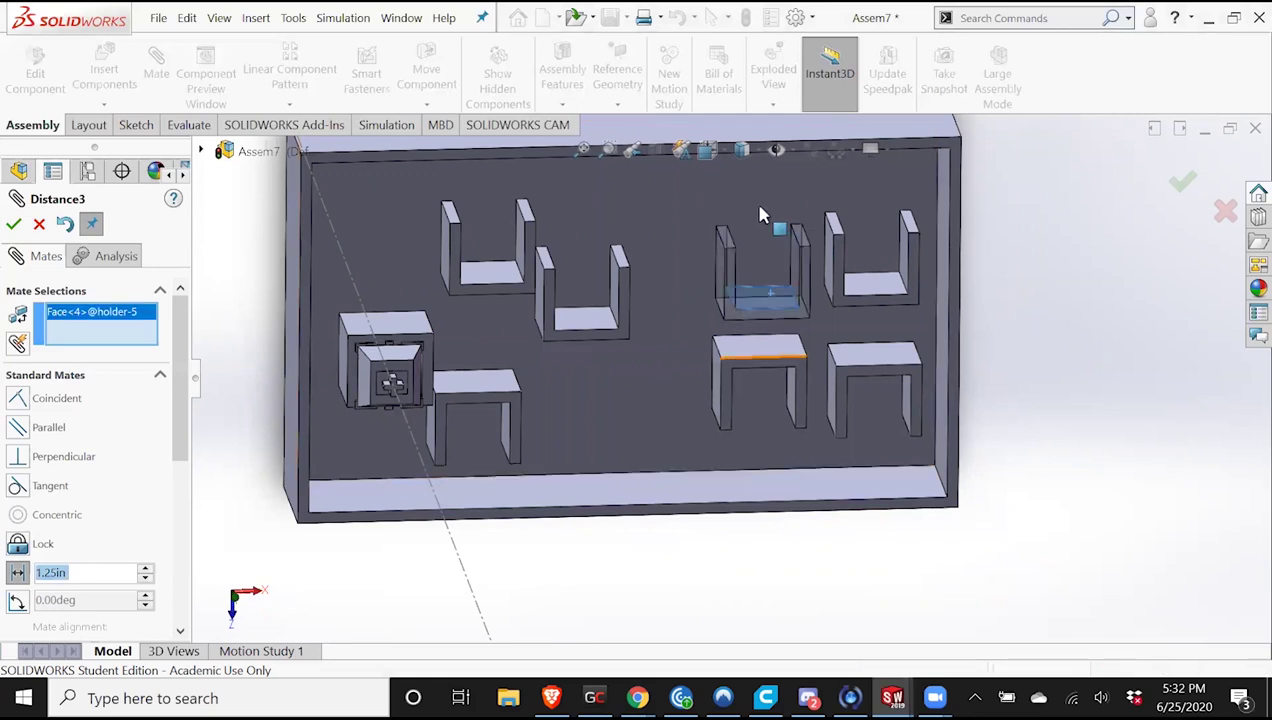
middle_drag(761, 216, 731, 278)
scroll(731, 278, up, 3)
scroll(730, 275, down, 2)
click(730, 275)
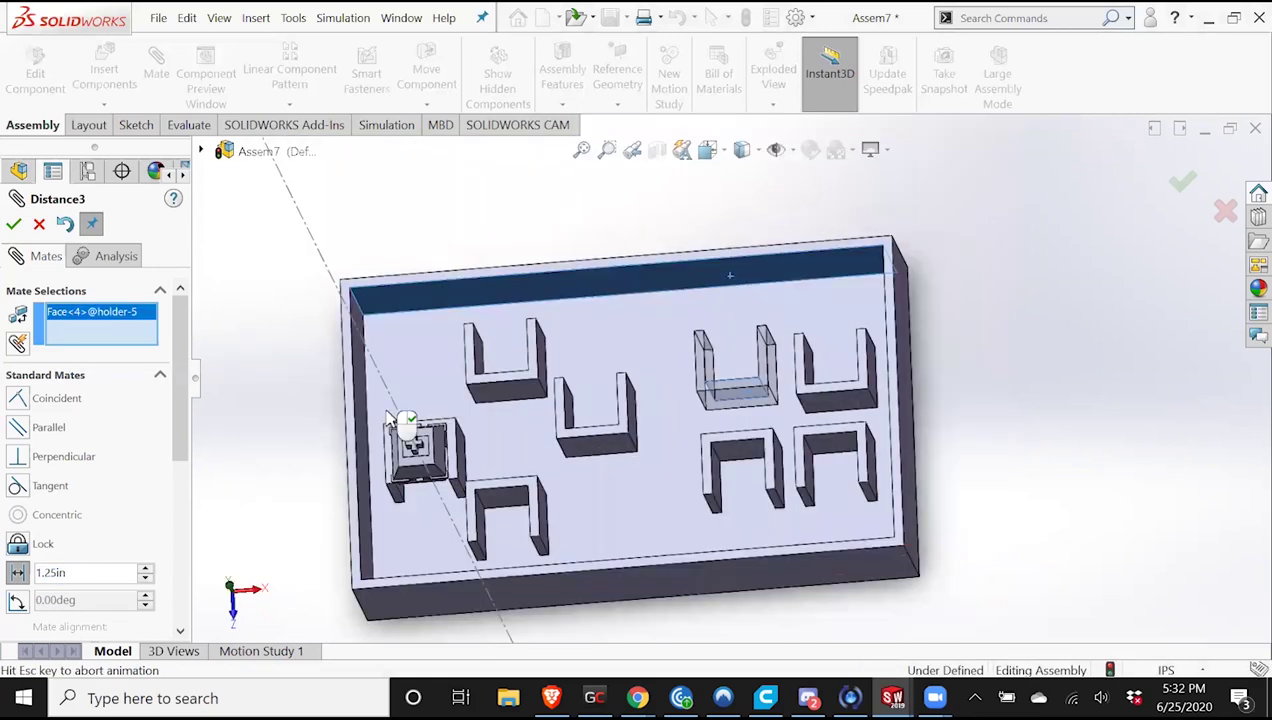
click(388, 416)
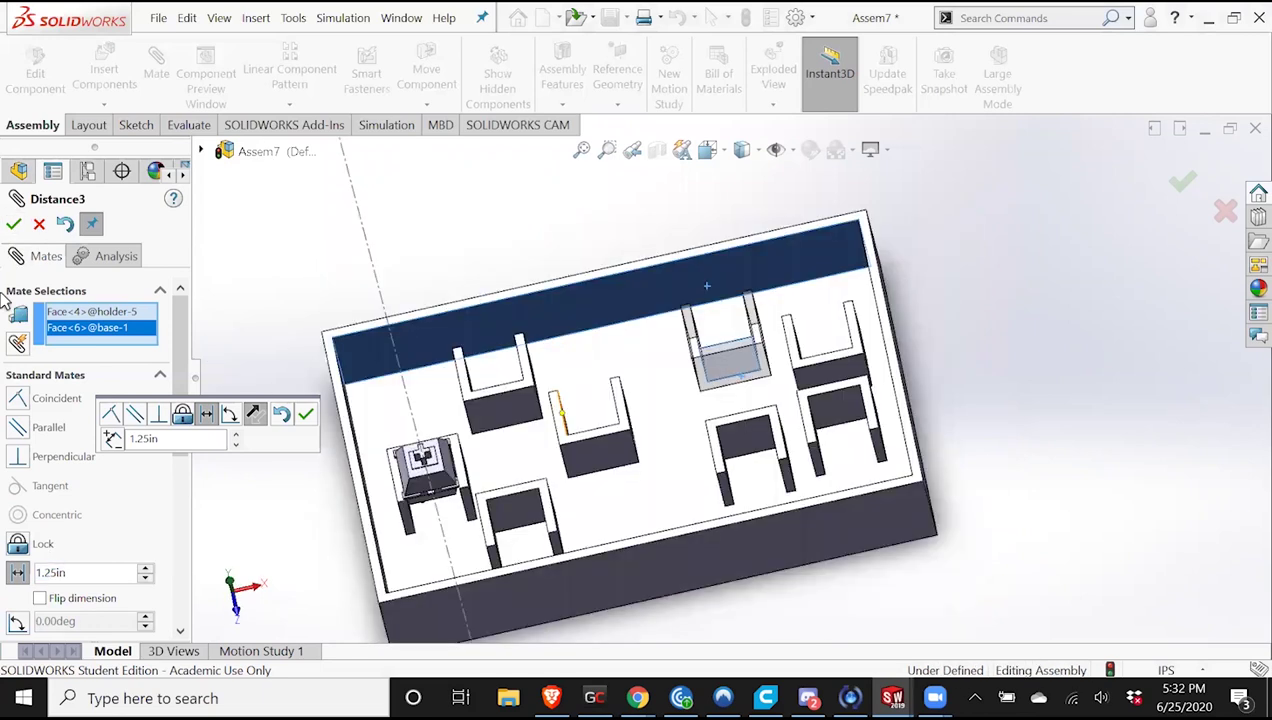
key(Return)
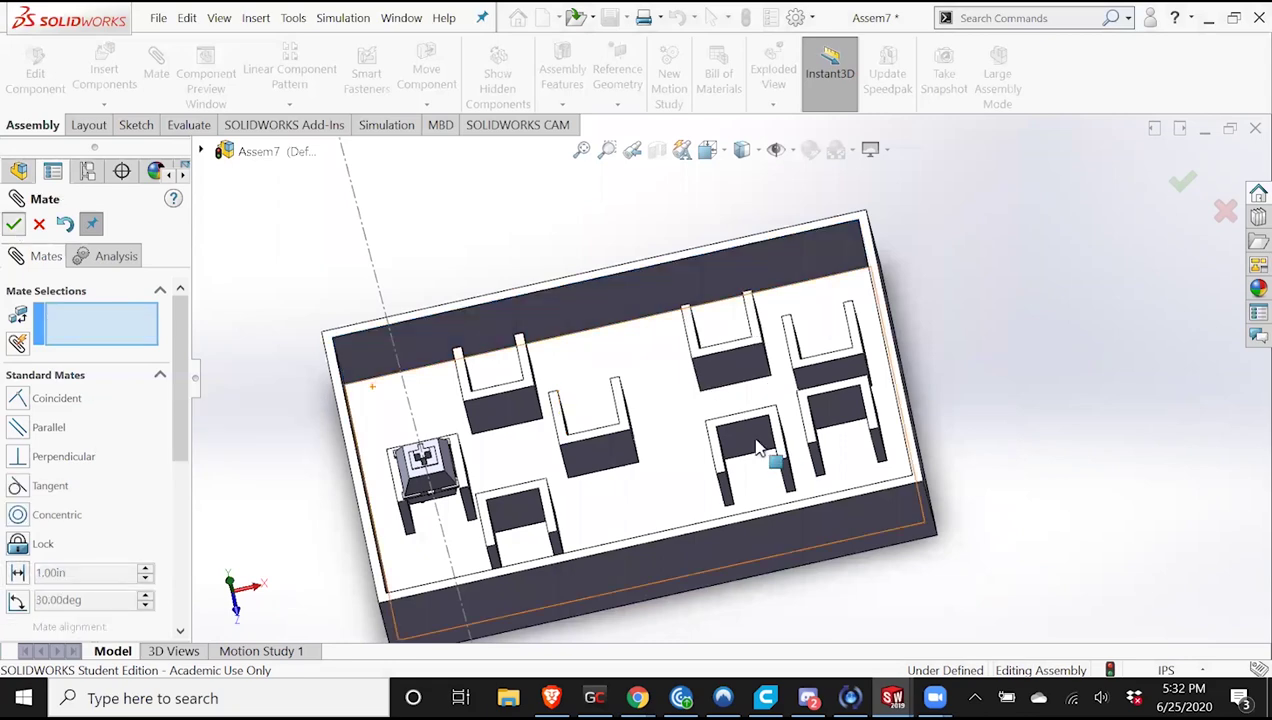
Add a 1.25 in distance mate between the inner crossbar face of holder-7 and the tray's lower long inner wall.
click(836, 462)
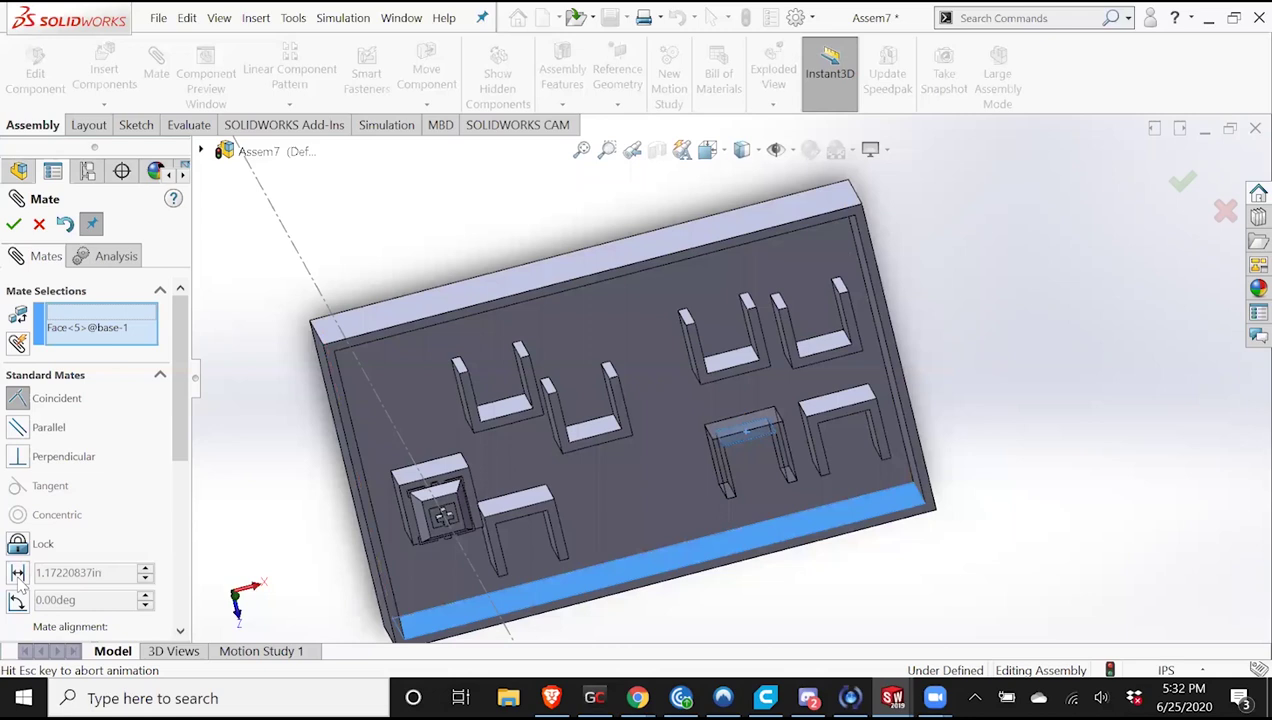
click(18, 580)
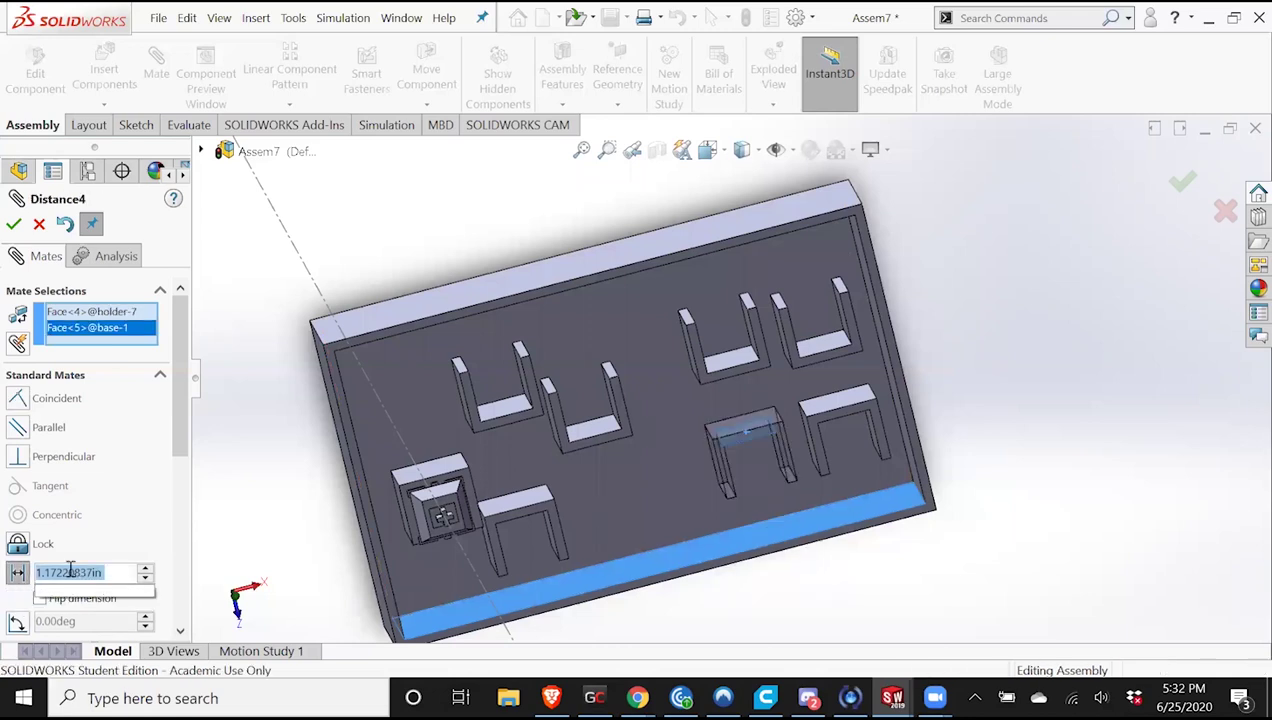
text(1.2)
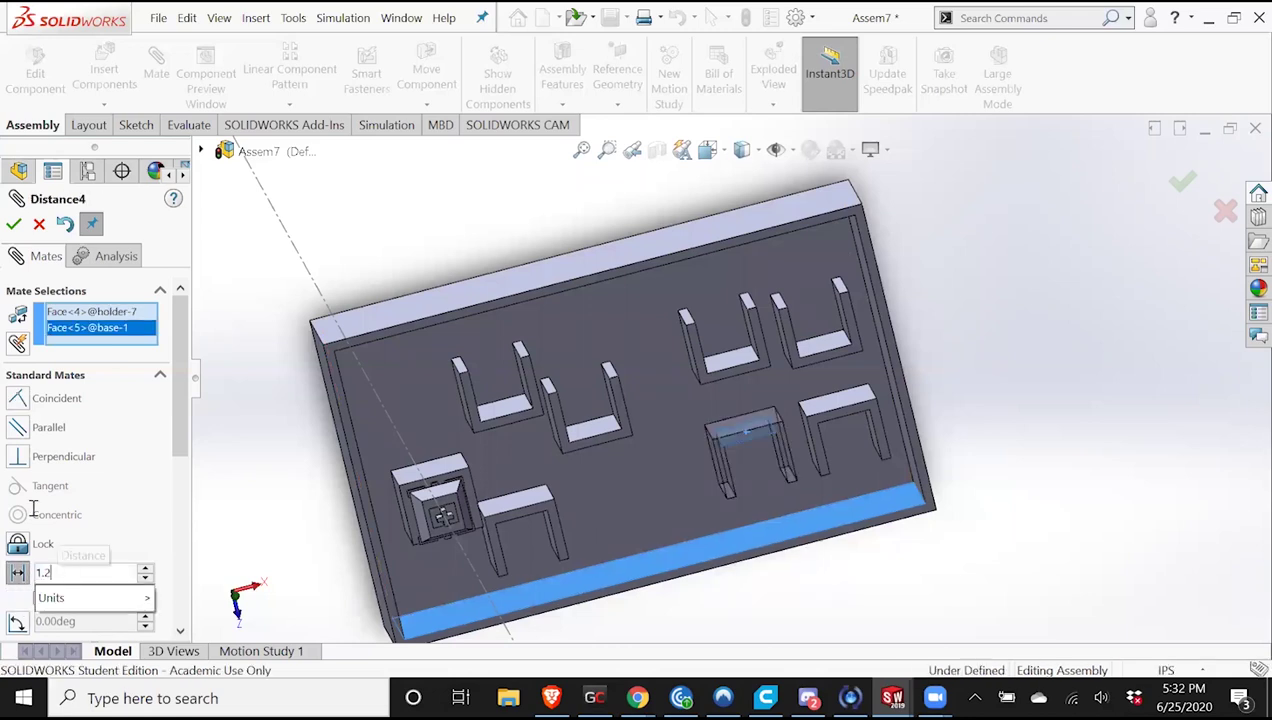
text(5)
key(Return)
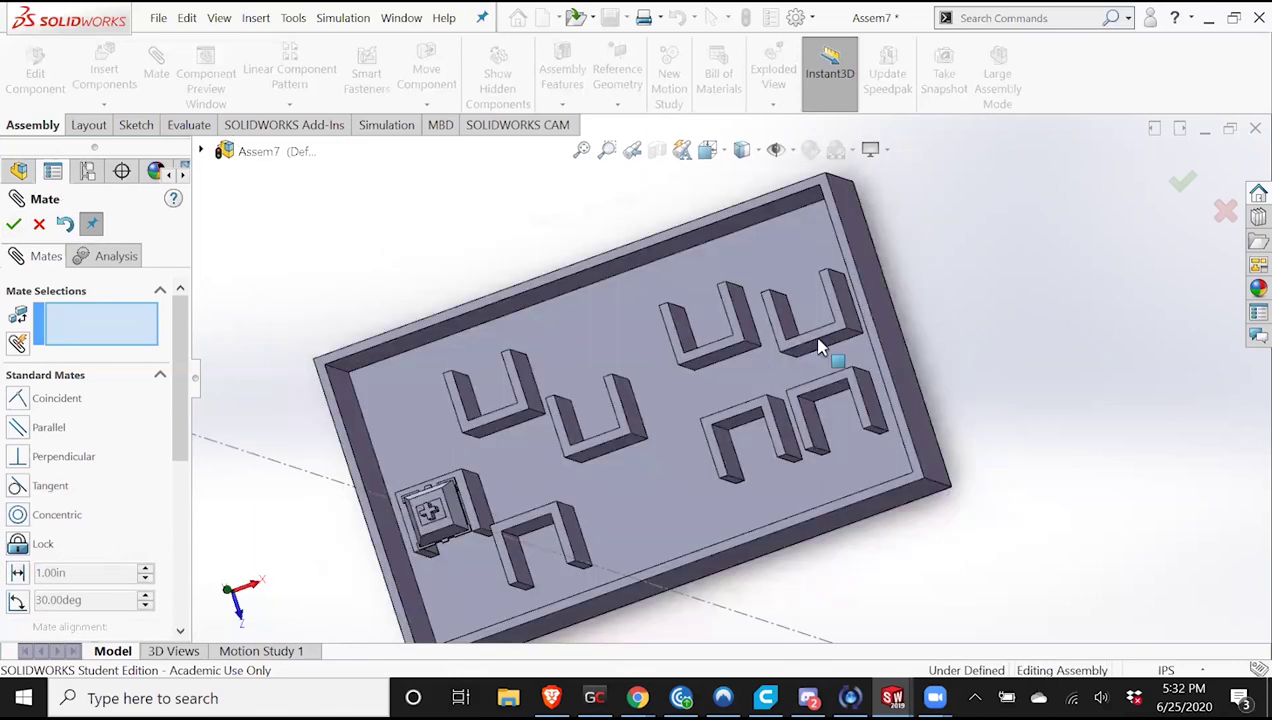
Add a 1.25 in distance mate between the inner crossbar face of holder-6 and the tray's upper long inner wall.
click(836, 462)
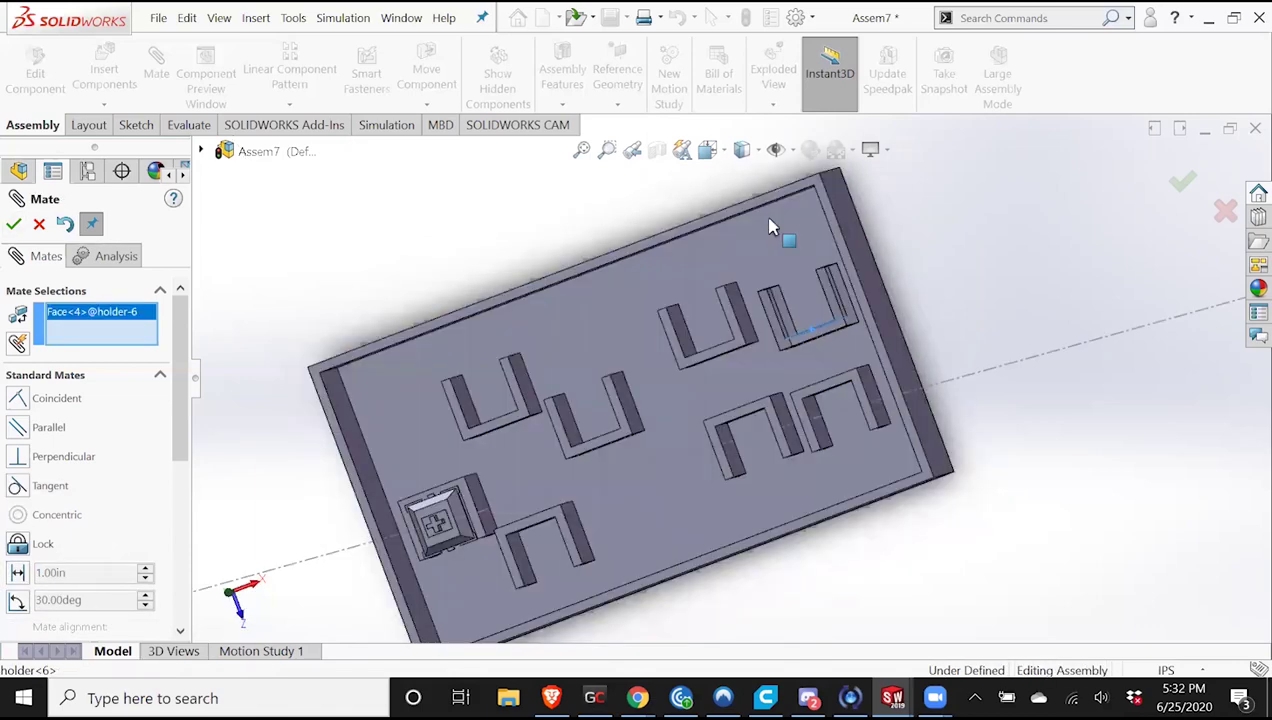
click(770, 227)
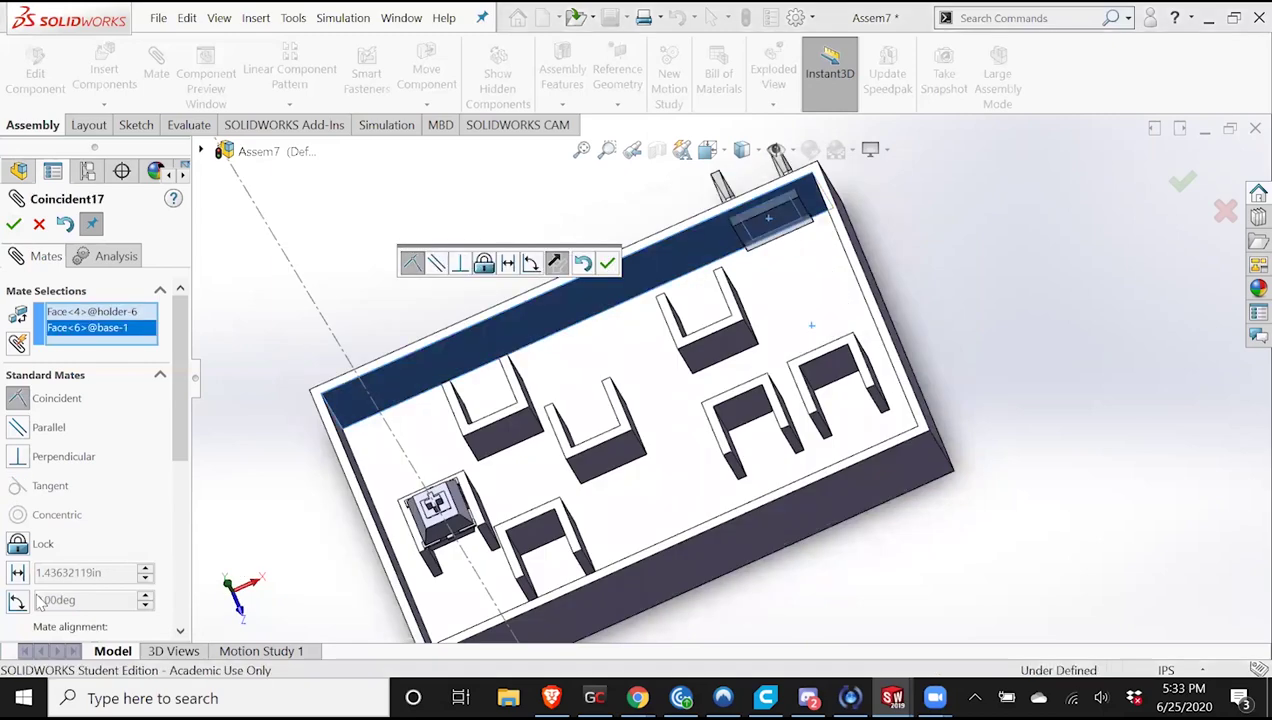
click(82, 574)
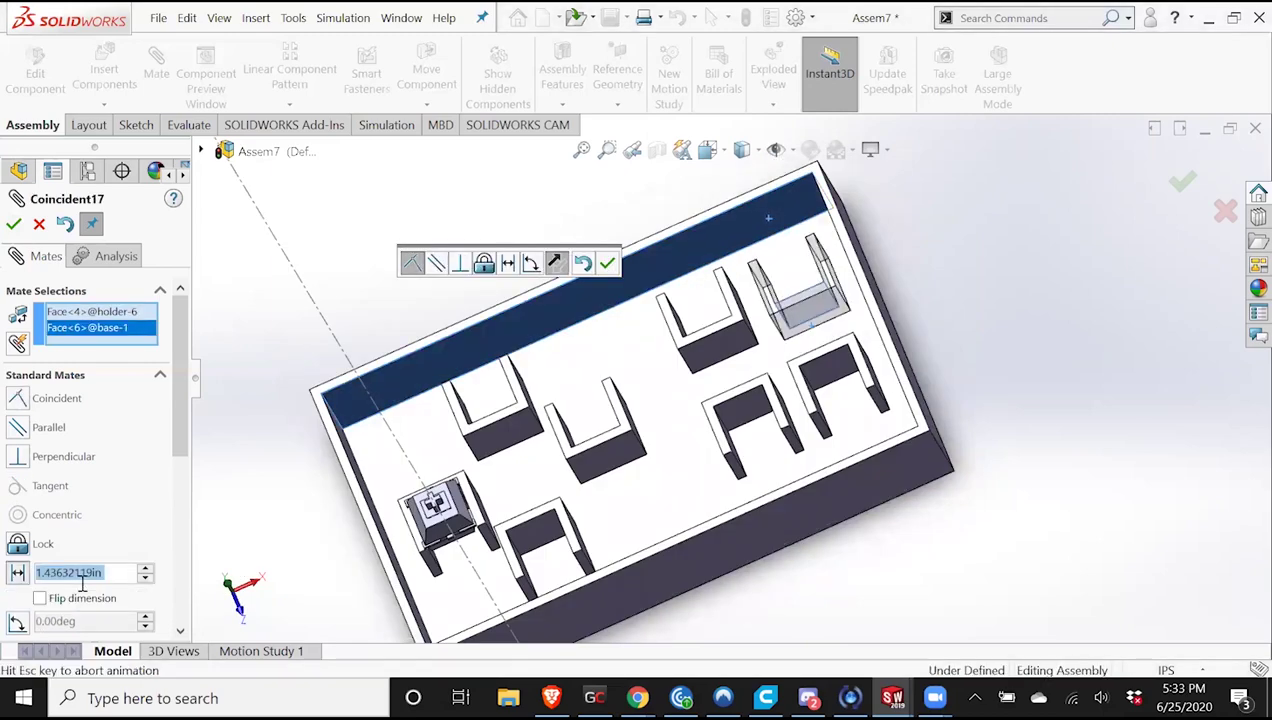
text(1.25)
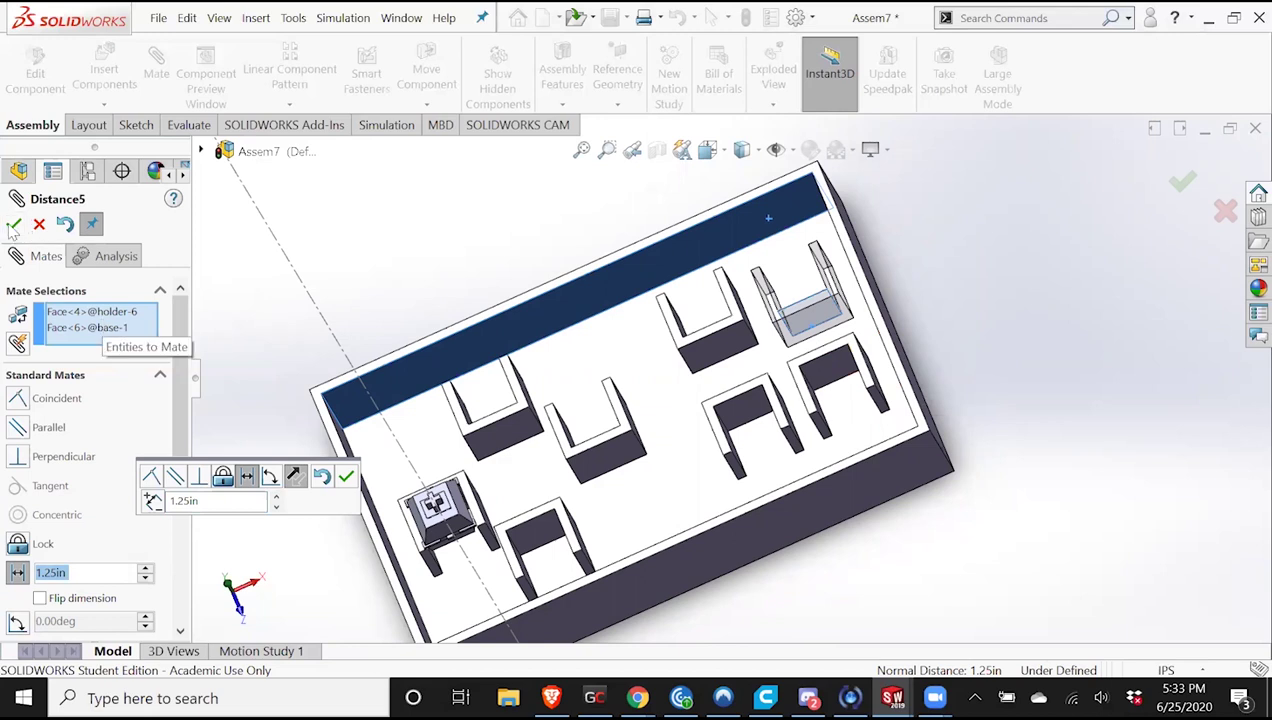
click(13, 225)
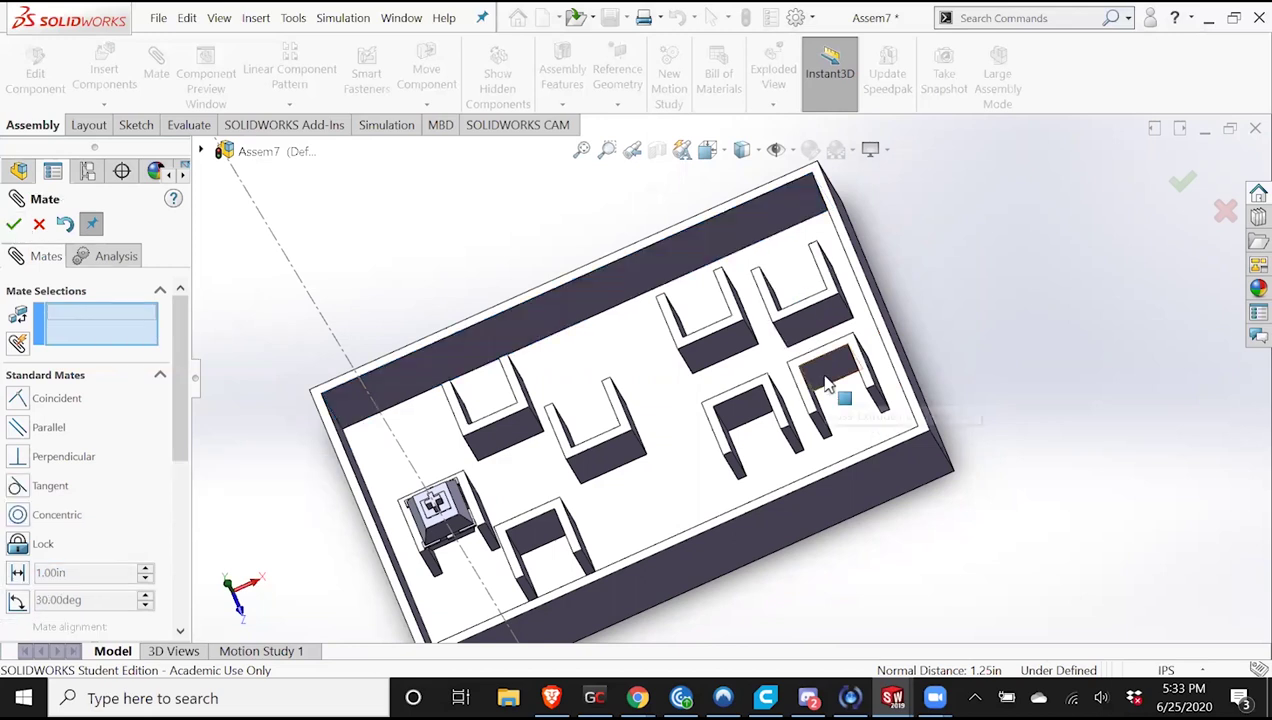
Add a 1.25 in distance mate between the inner crossbar face of holder-8 and the tray's lower long inner wall.
click(930, 508)
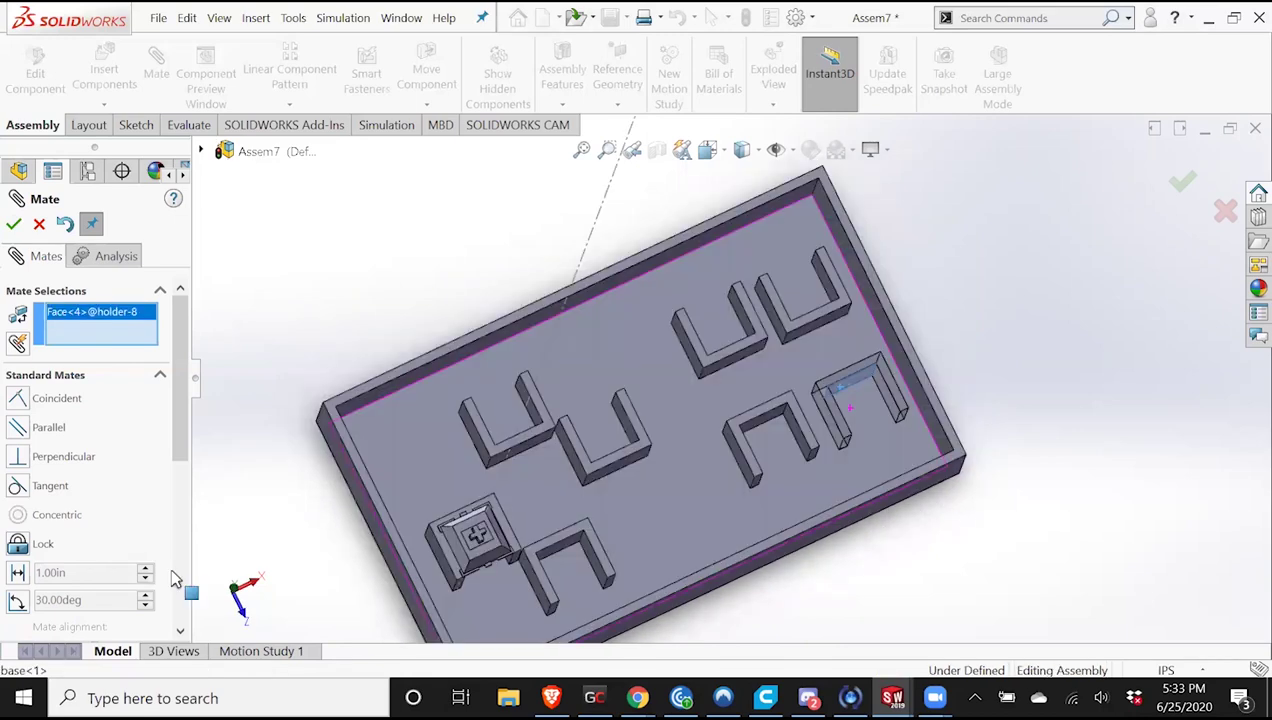
click(19, 573)
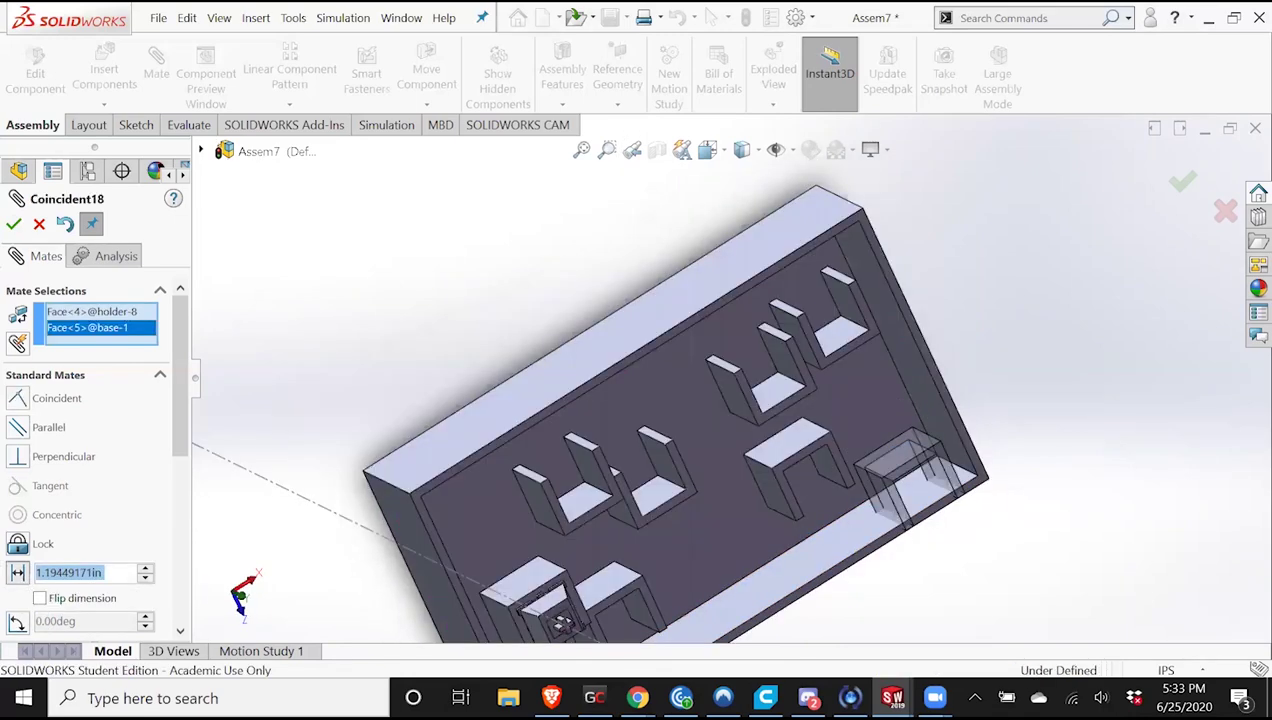
text(1.)
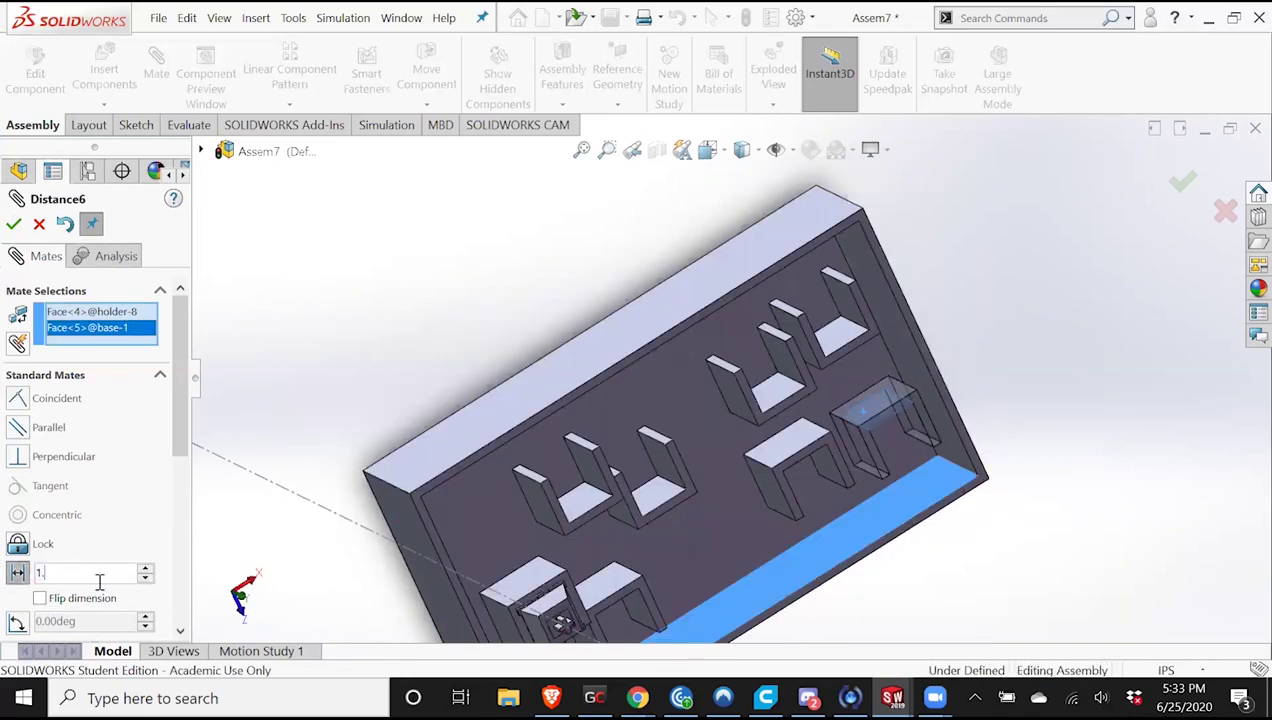
text(25)
key(Return)
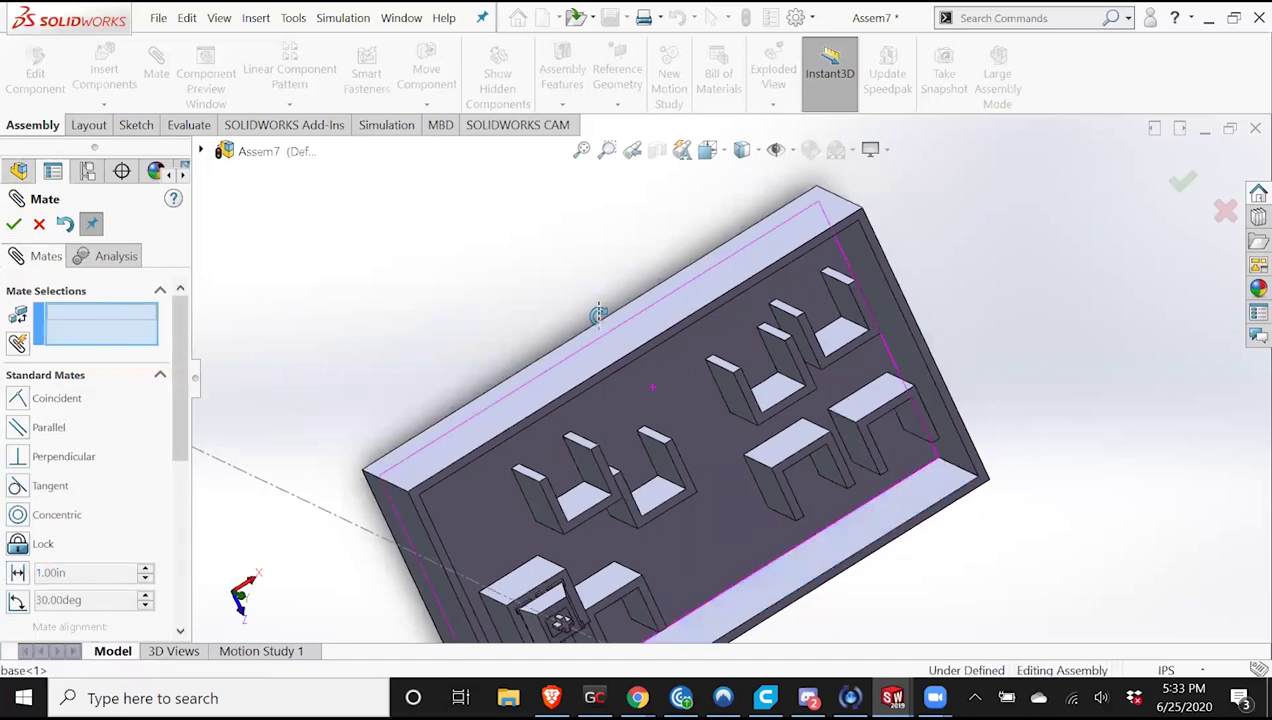
Mate the underside of holder-5, second from the right end in the upper row, coincident with the tray floor.
middle_drag(578, 283, 845, 443)
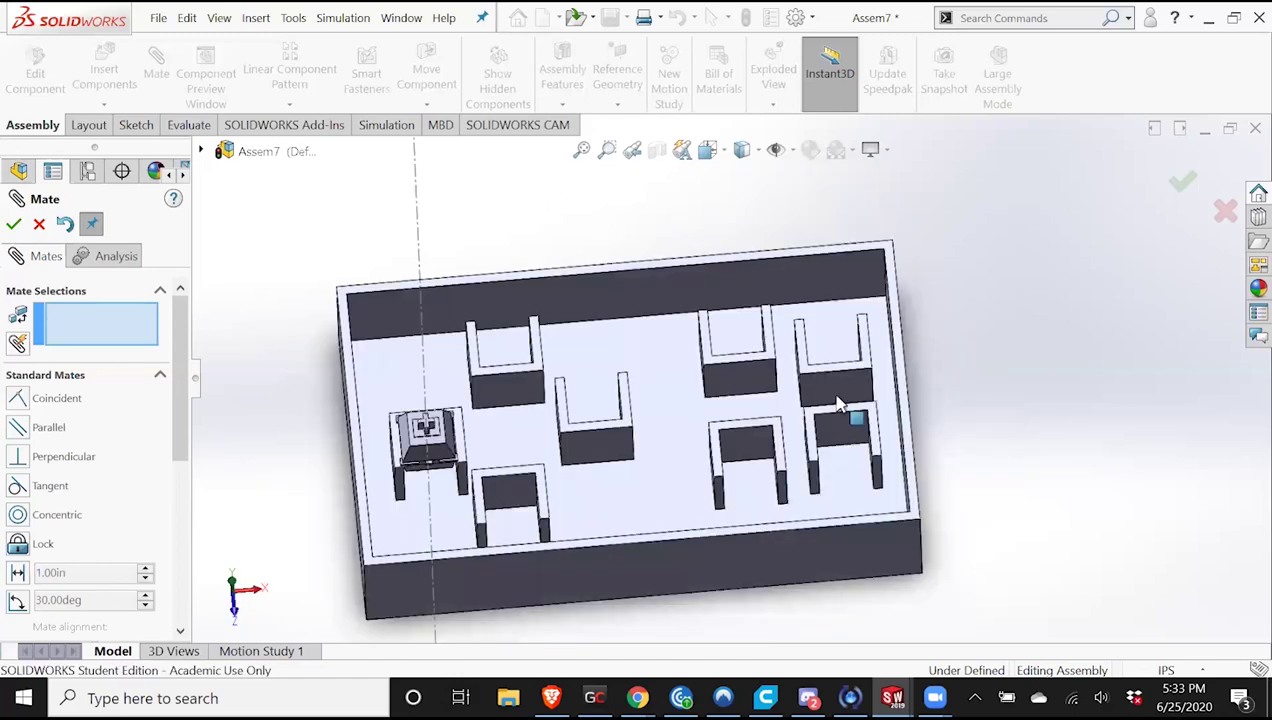
middle_drag(823, 432, 815, 261)
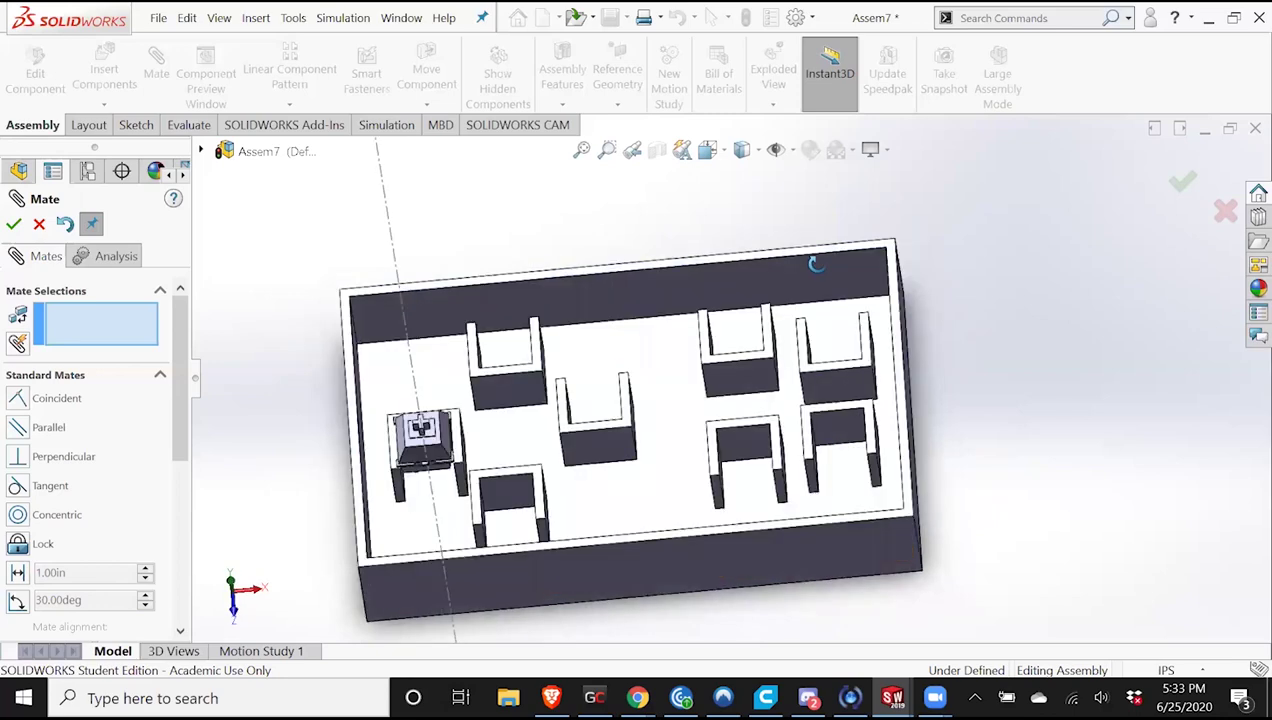
middle_drag(767, 403, 766, 297)
middle_drag(762, 432, 757, 431)
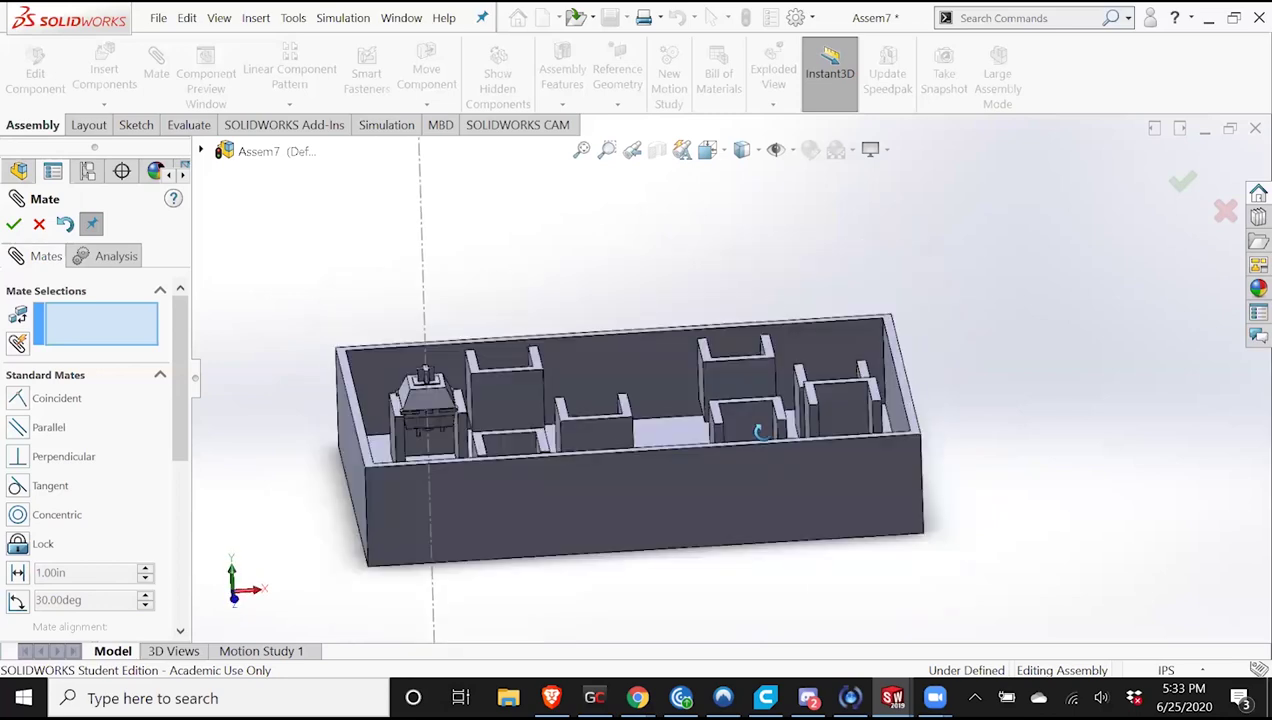
middle_drag(692, 515, 688, 588)
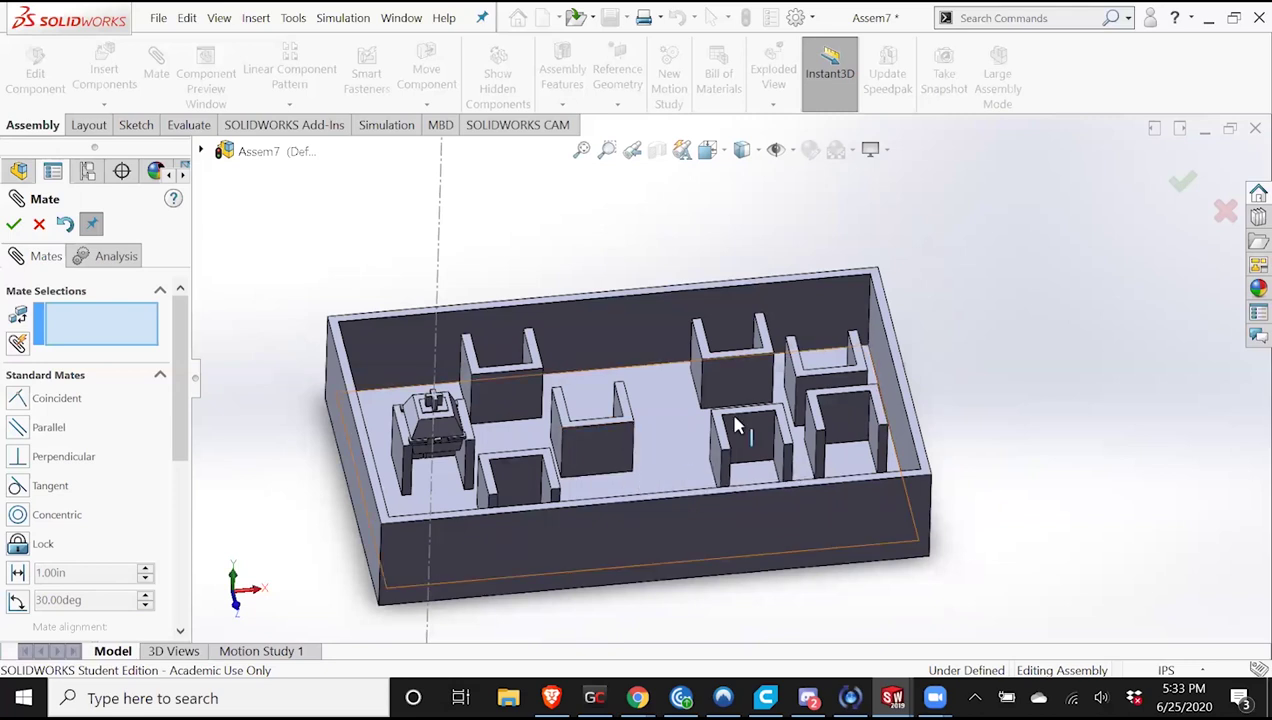
scroll(737, 425, up, 2)
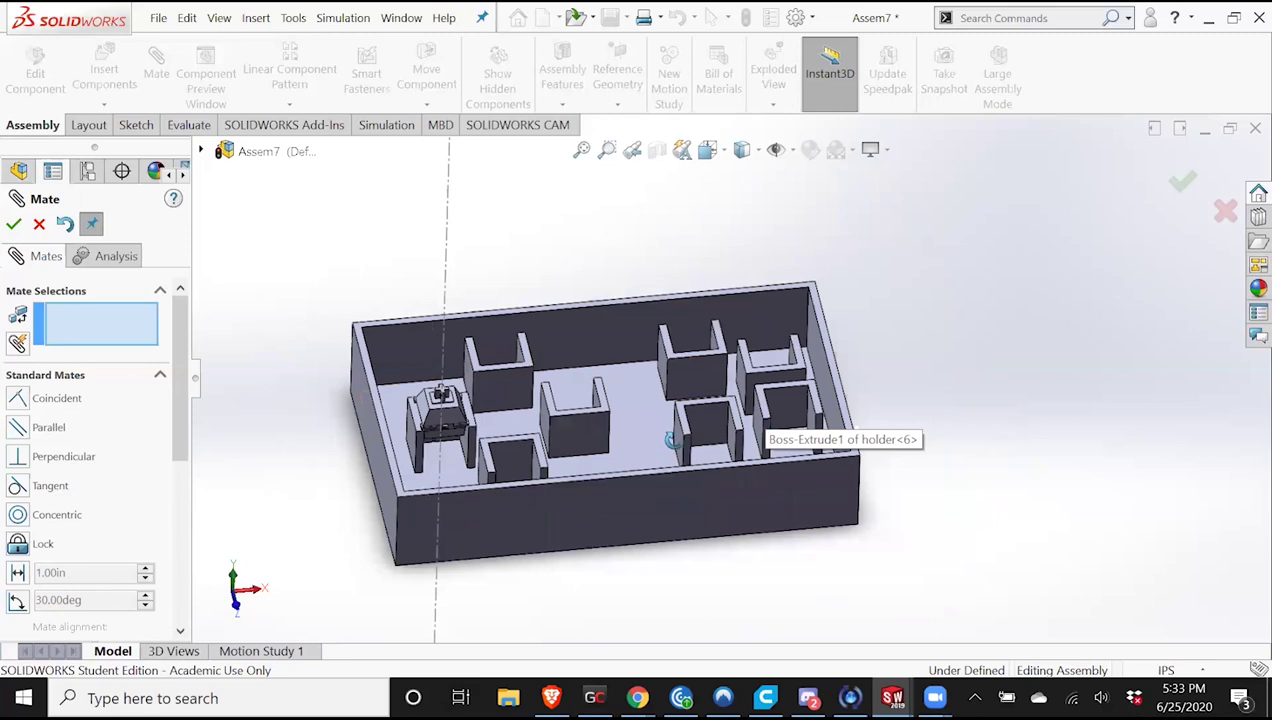
scroll(570, 437, down, 3)
click(563, 398)
scroll(563, 398, up, 1)
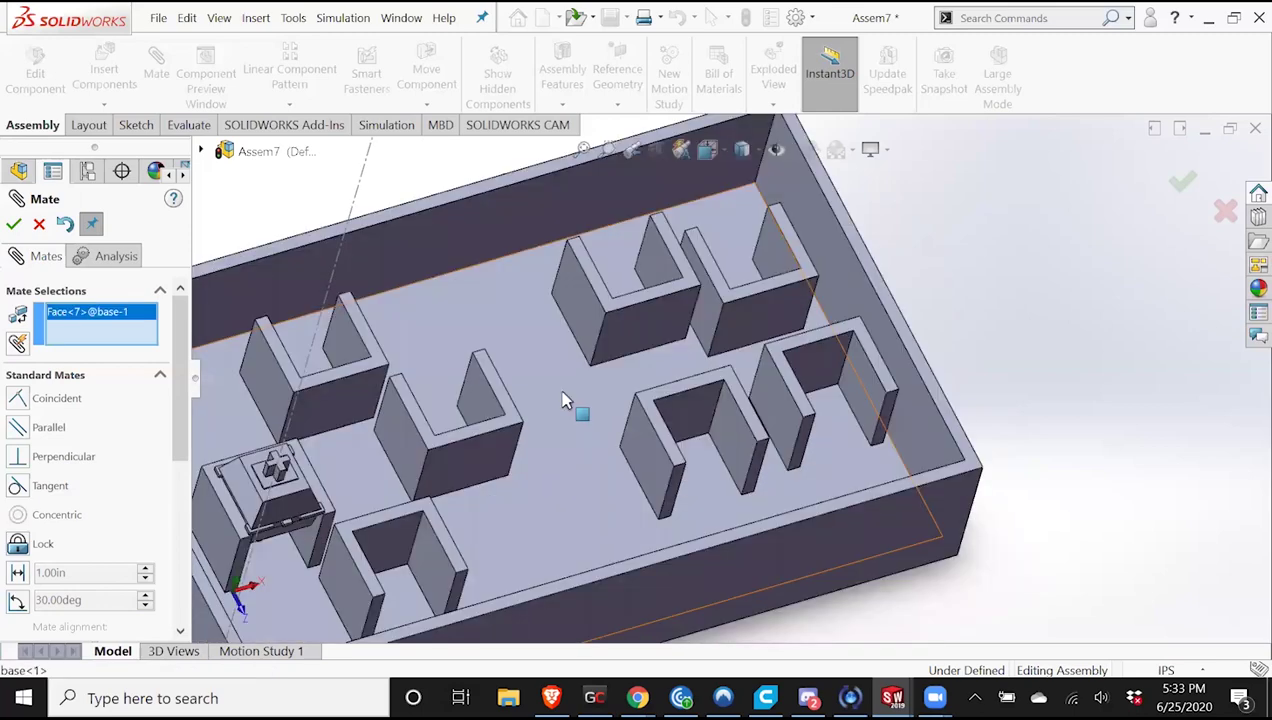
scroll(573, 410, down, 1)
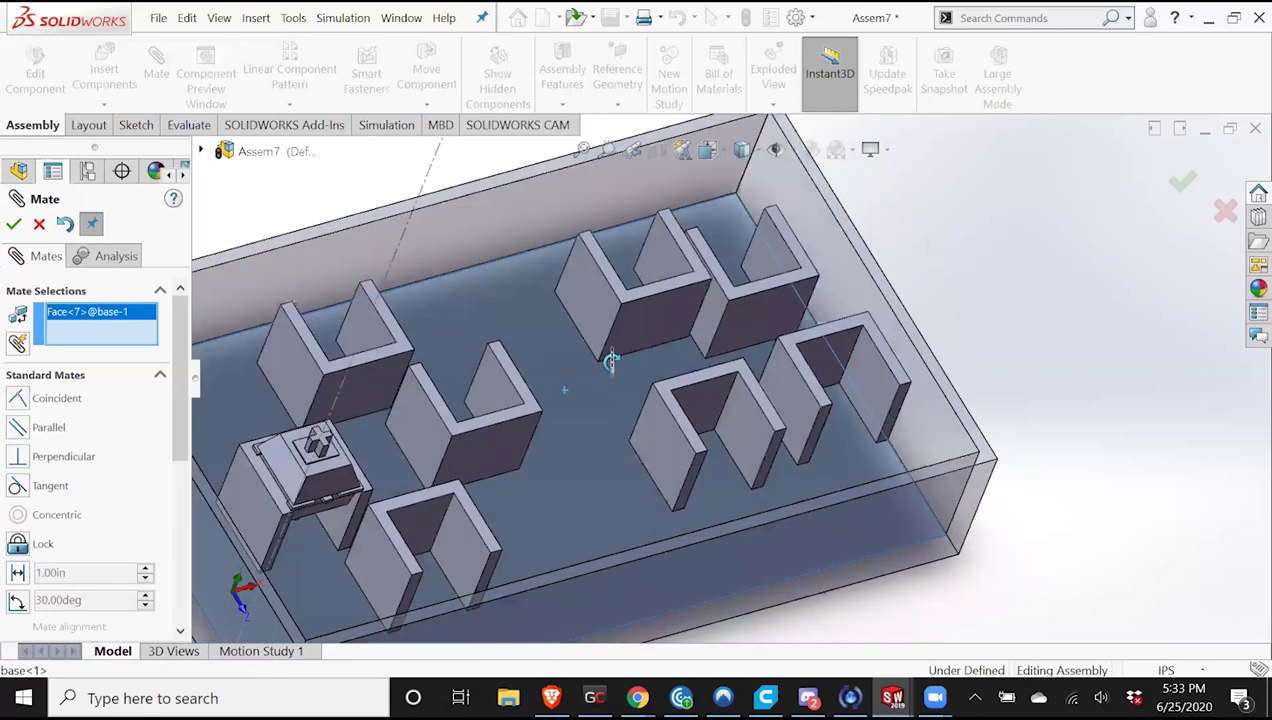
middle_drag(637, 437, 643, 459)
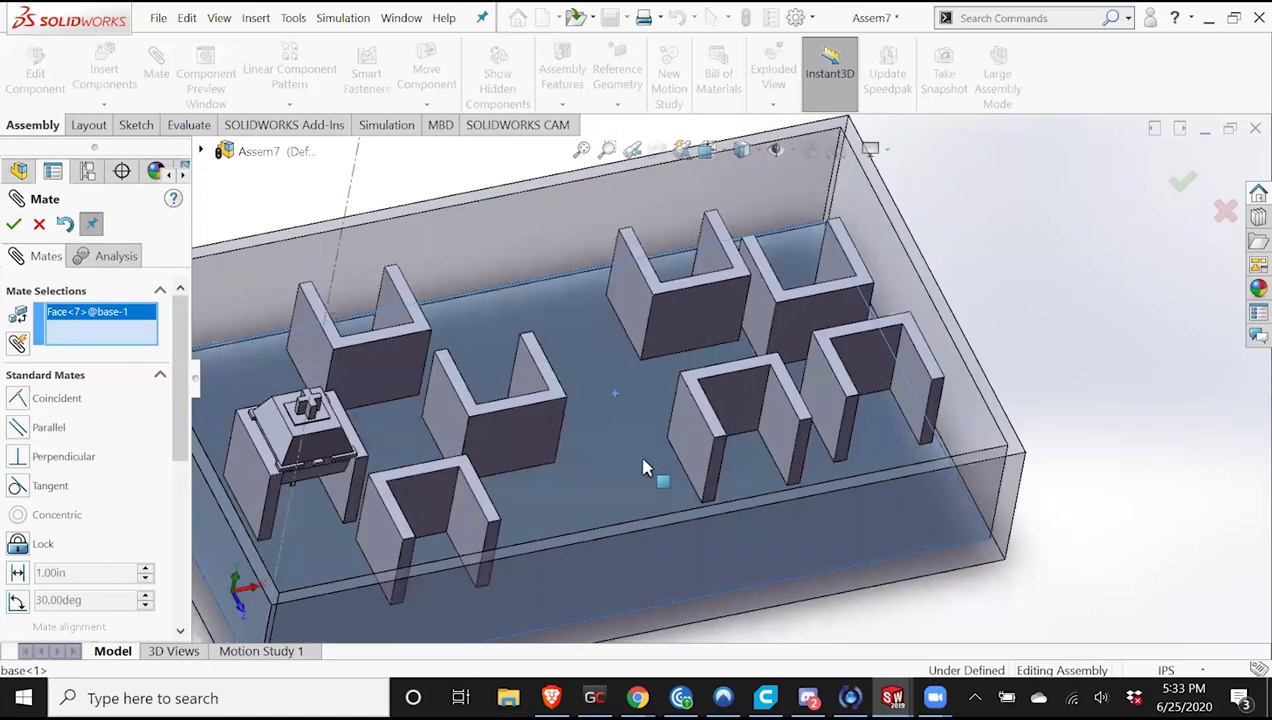
middle_drag(668, 410, 690, 433)
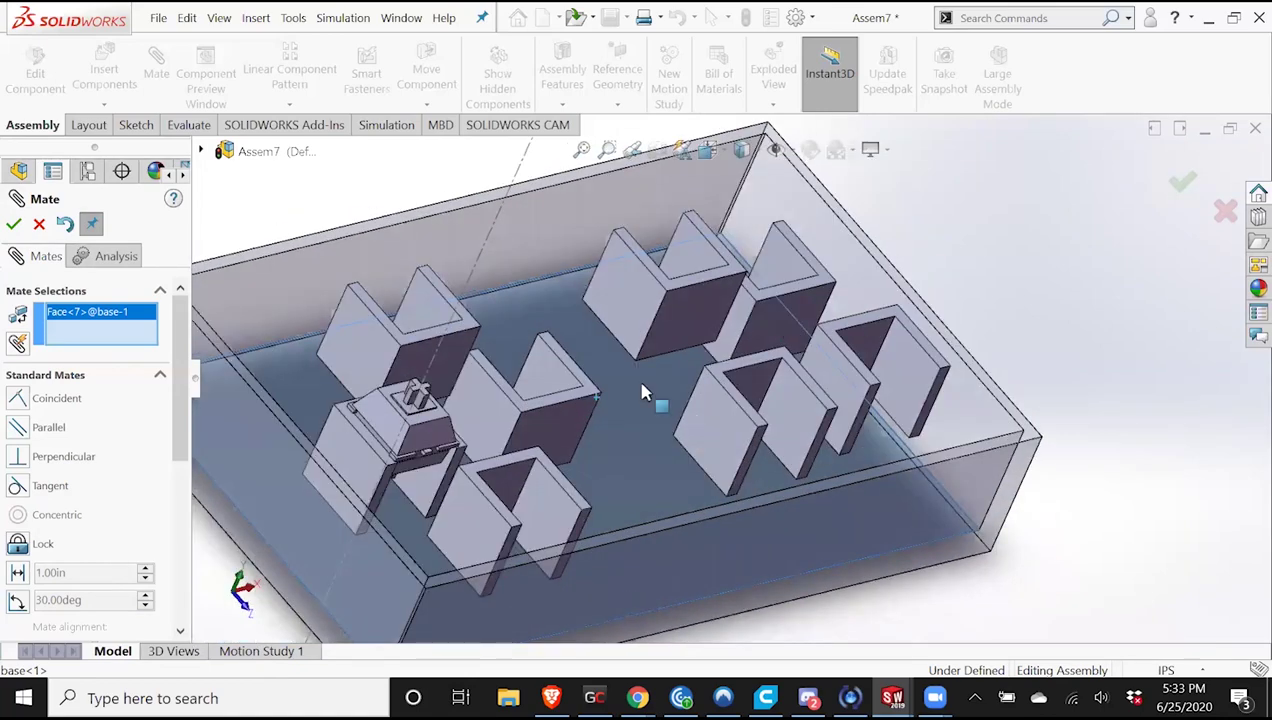
middle_drag(566, 406, 567, 406)
click(568, 407)
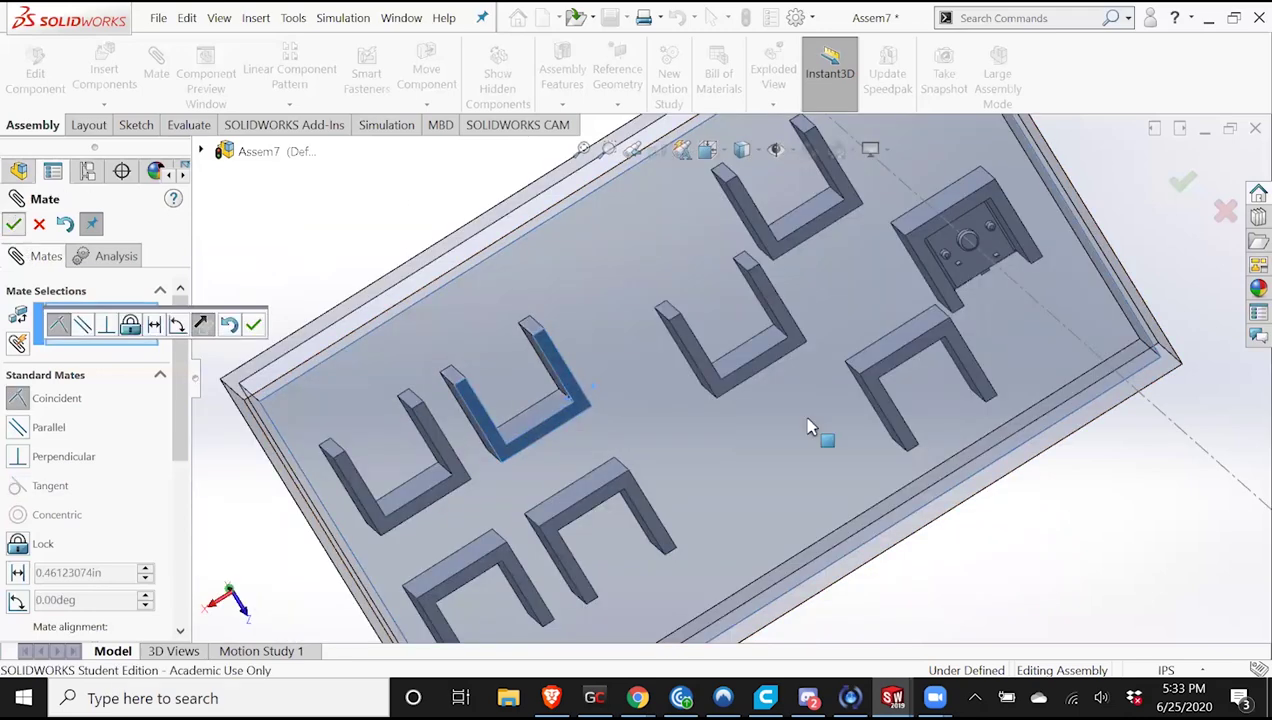
Accept the coincident mate that seats holder-5 on the tray floor.
key(Return)
middle_drag(803, 417, 684, 494)
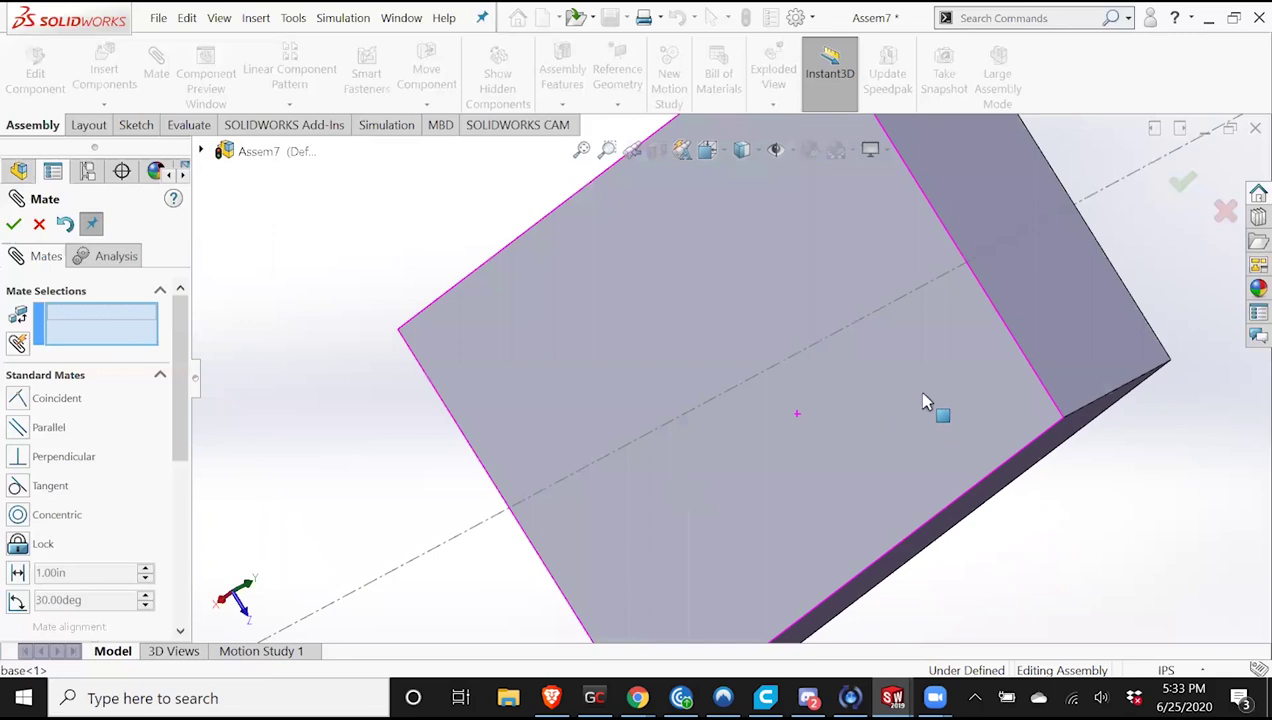
click(943, 426)
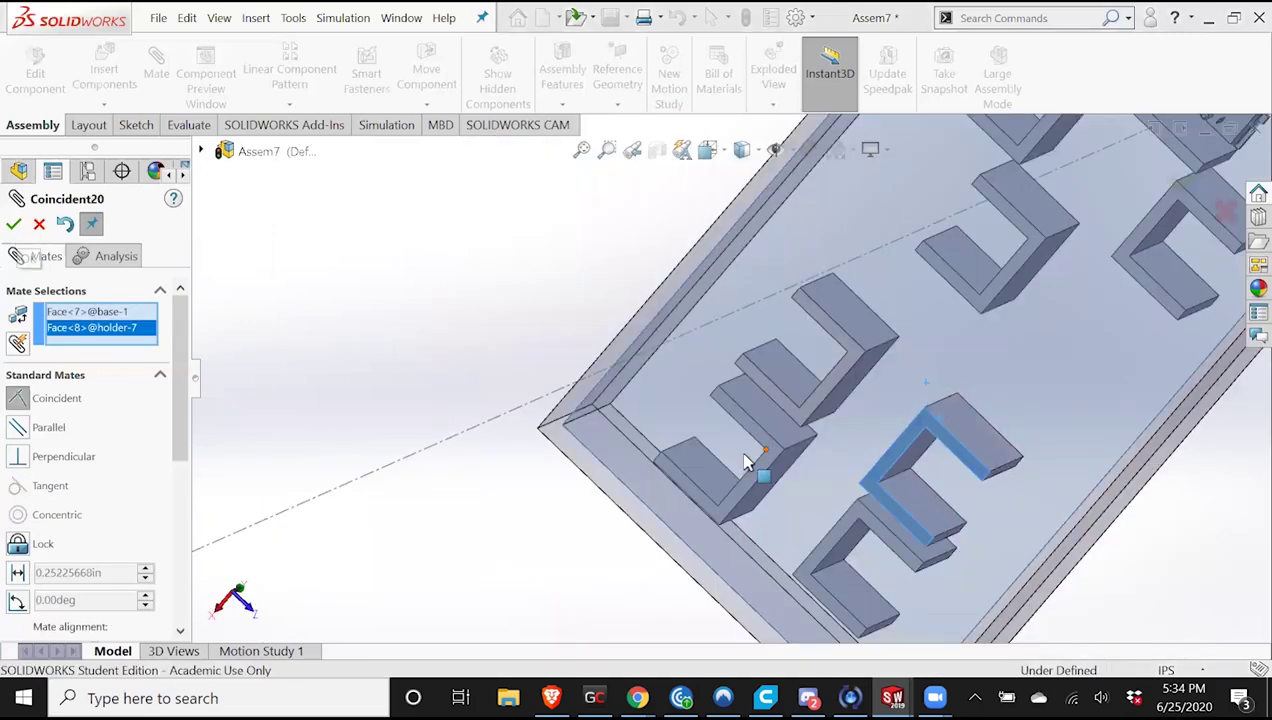
click(857, 516)
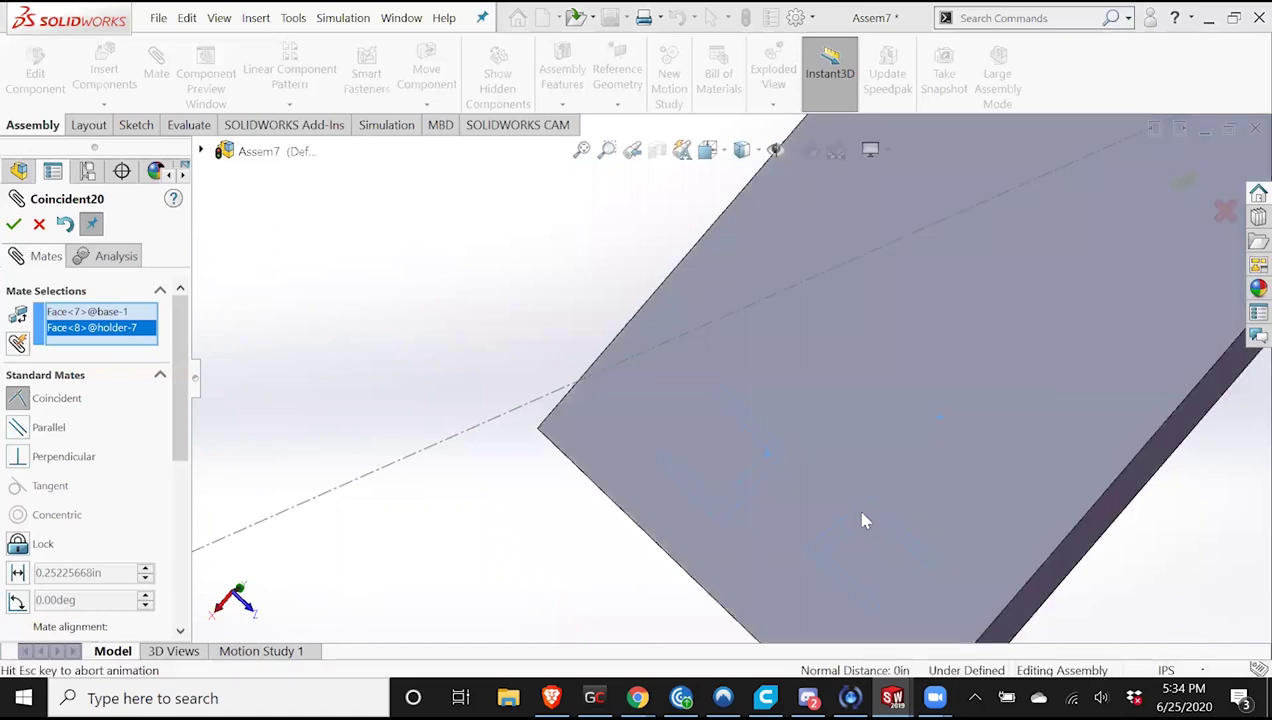
key(Return)
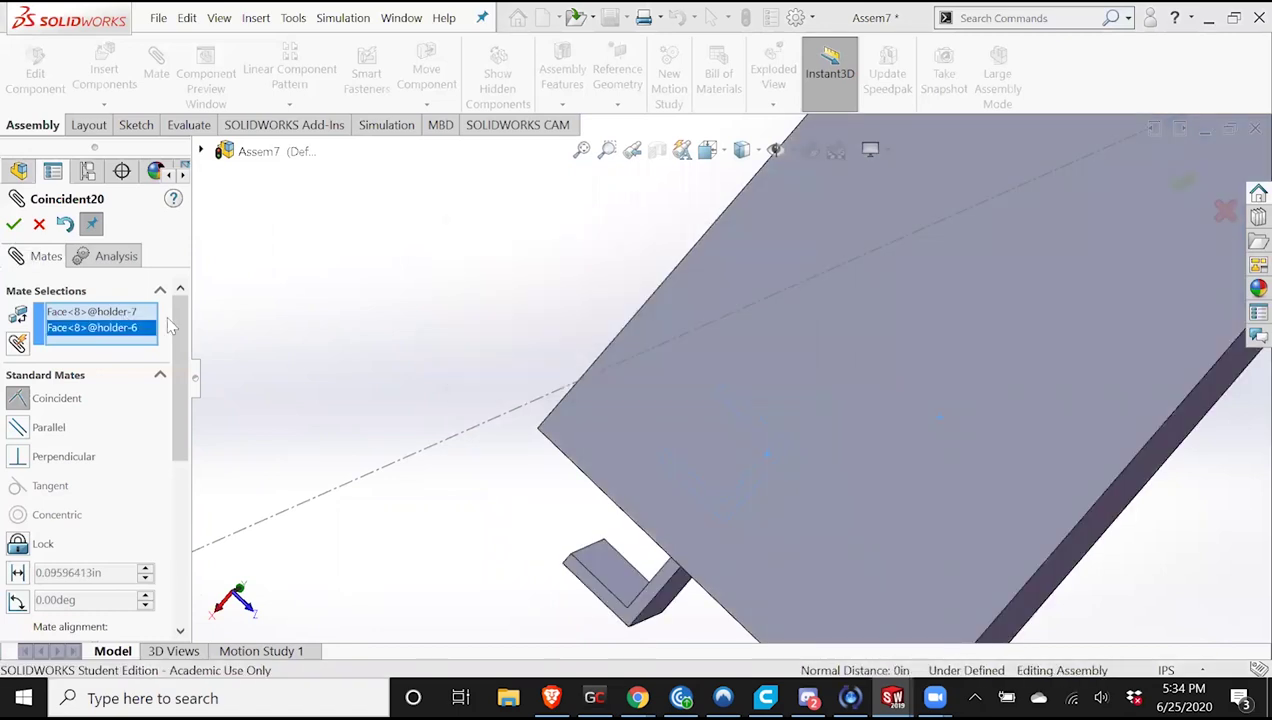
right_click(124, 318)
click(297, 325)
middle_drag(975, 489, 860, 420)
scroll(858, 420, up, 4)
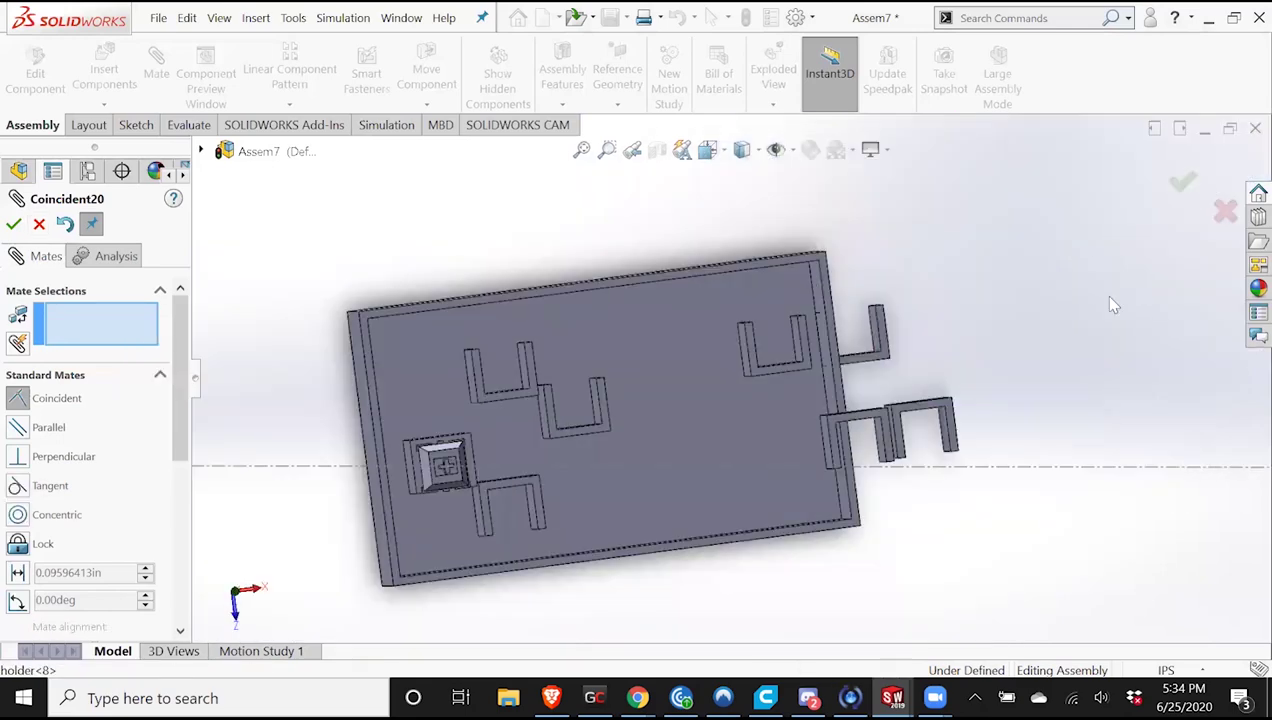
click(67, 224)
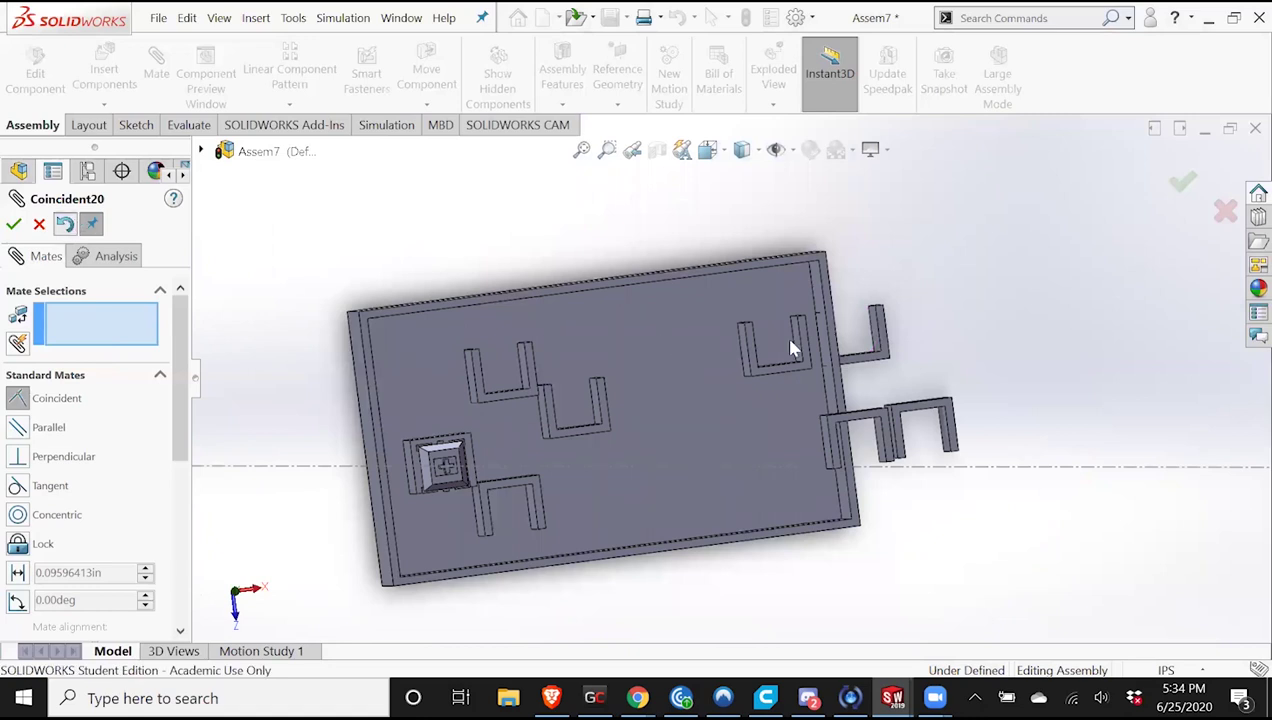
Mate the underside of holder-7, second from the right end in the lower row, coincident with the tray floor.
scroll(847, 357, down, 5)
mouse_move(847, 357)
middle_down()
mouse_move(739, 372)
mouse_move(726, 441)
mouse_move(784, 440)
mouse_move(792, 385)
mouse_move(616, 525)
middle_up()
scroll(744, 400, up, 10)
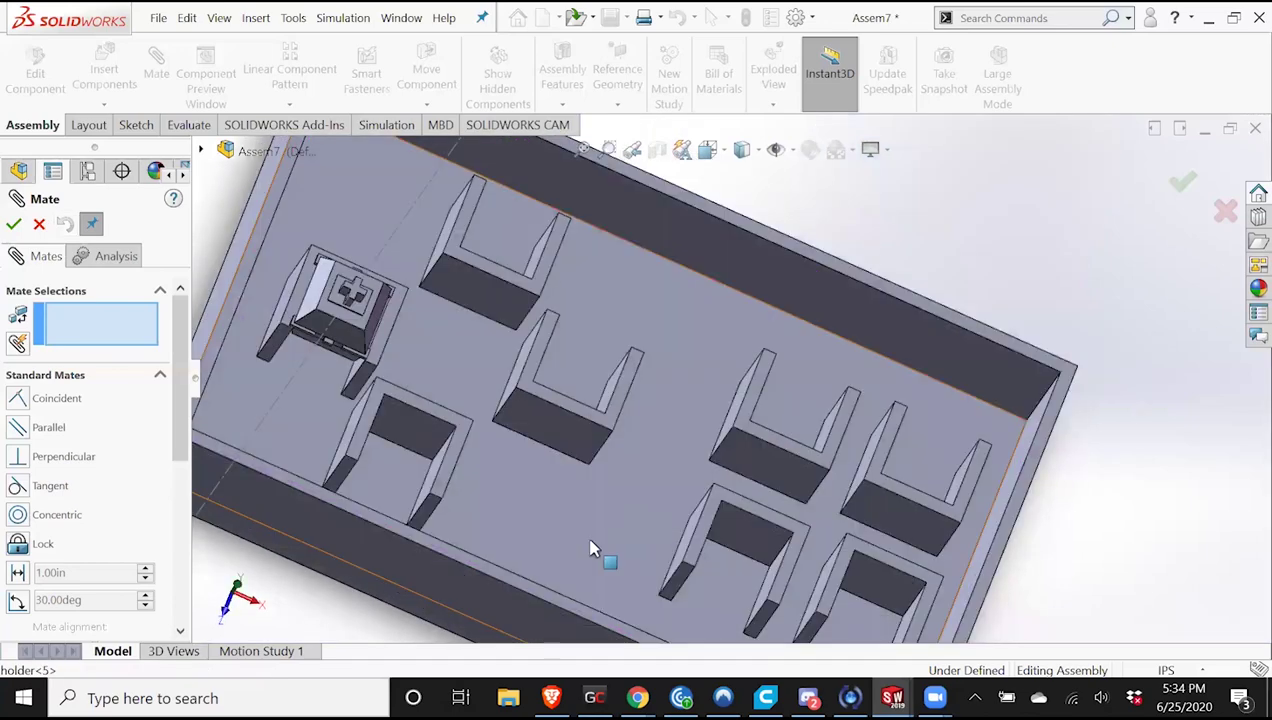
click(737, 374)
middle_drag(602, 610, 639, 534)
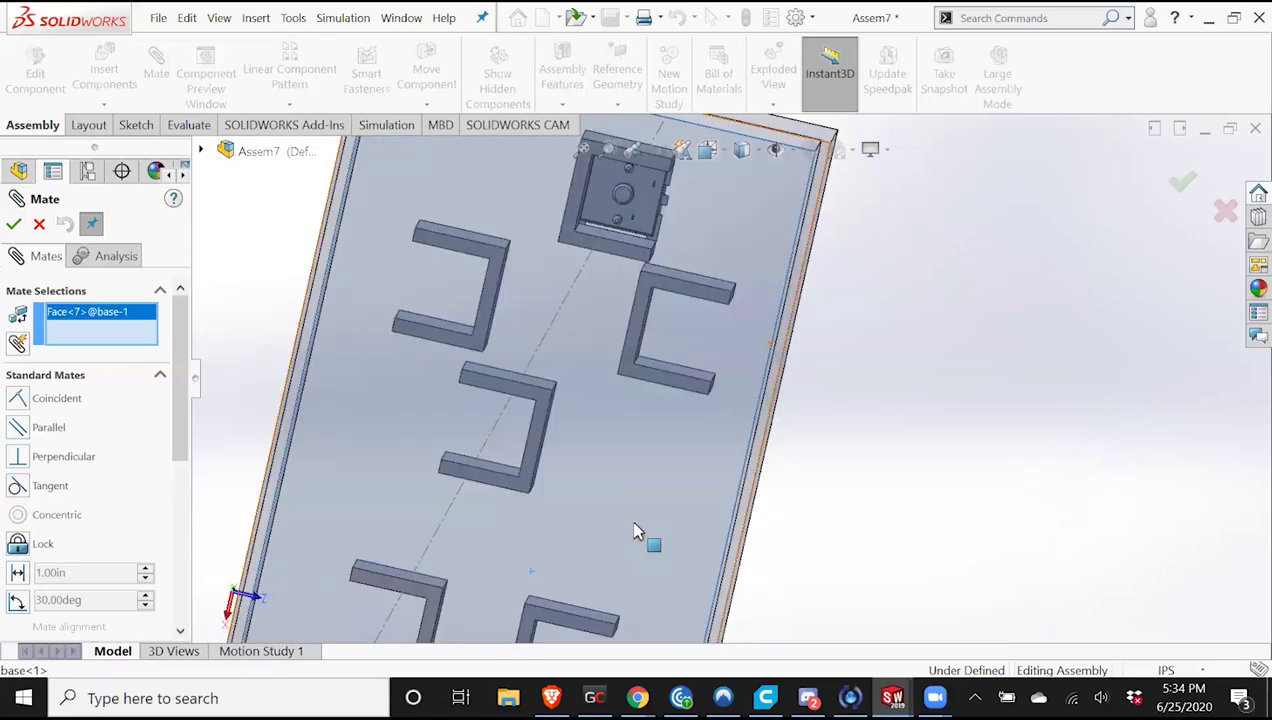
scroll(643, 505, up, 3)
click(643, 500)
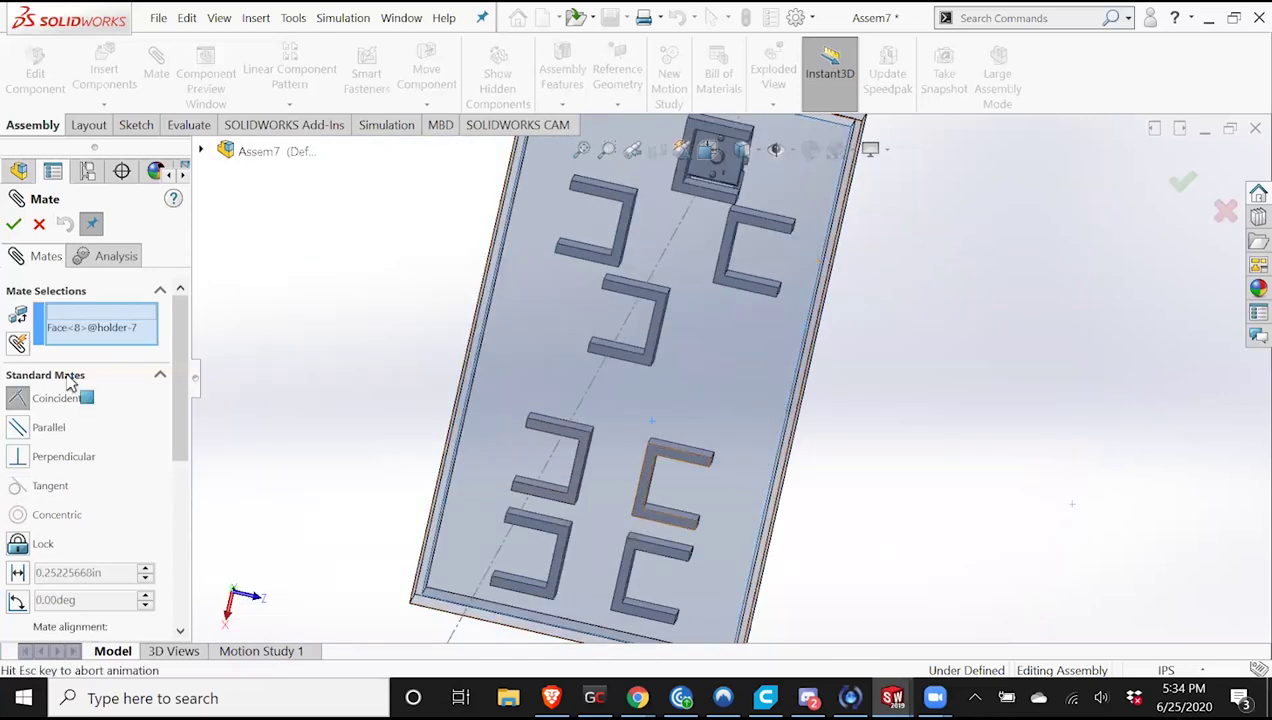
click(14, 224)
Mate the underside of holder-8, at the right end of the lower row, coincident with the tray floor.
middle_drag(797, 477, 594, 531)
middle_drag(772, 410, 773, 409)
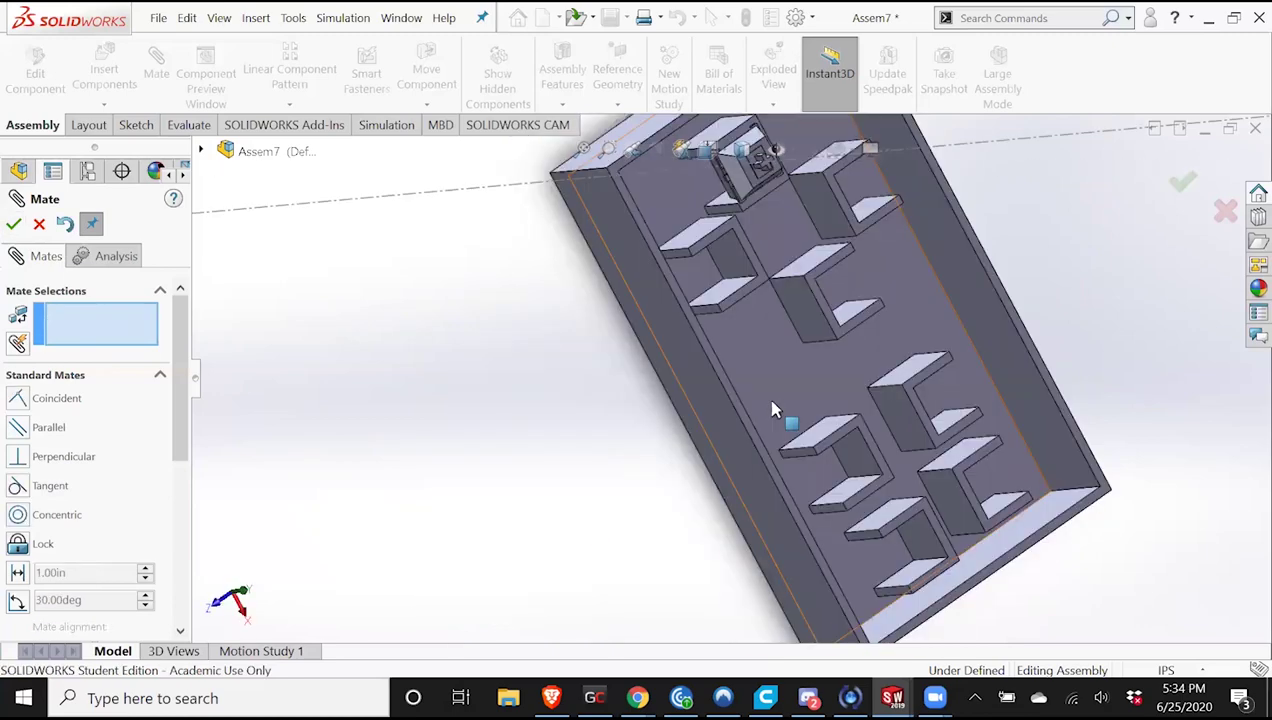
middle_drag(727, 568, 725, 566)
click(725, 566)
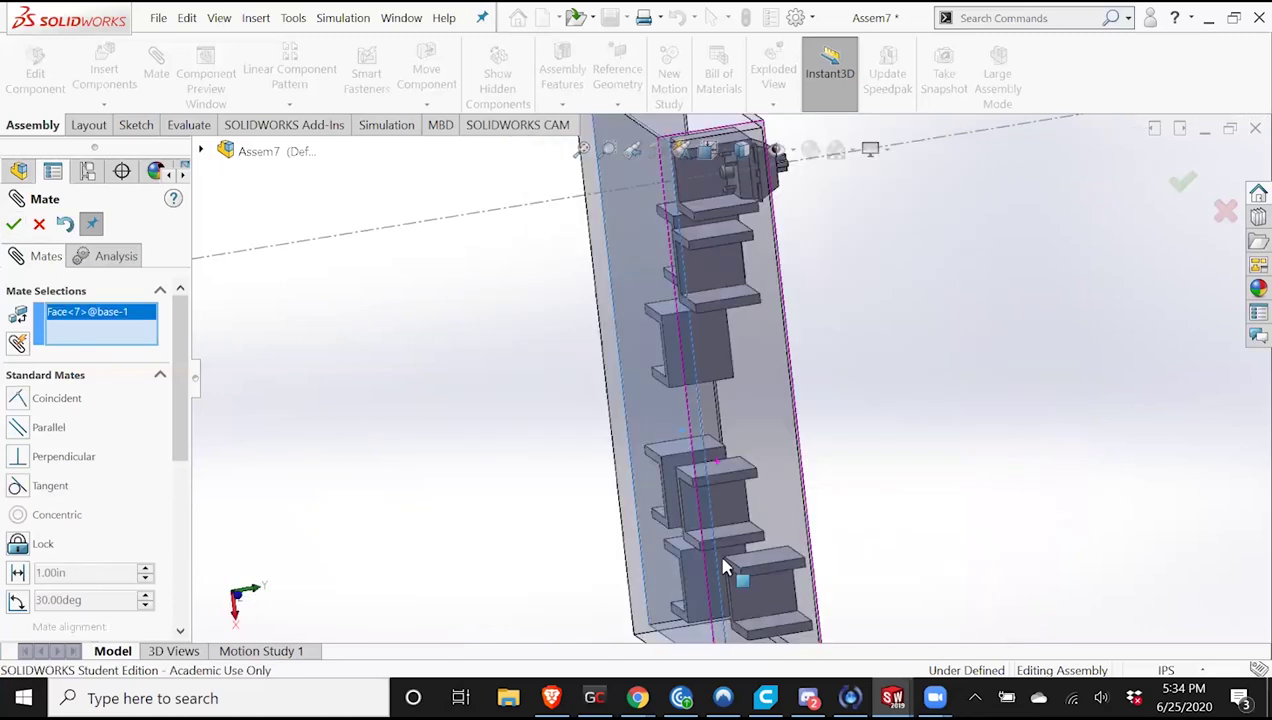
middle_drag(667, 508, 633, 473)
scroll(632, 475, down, 2)
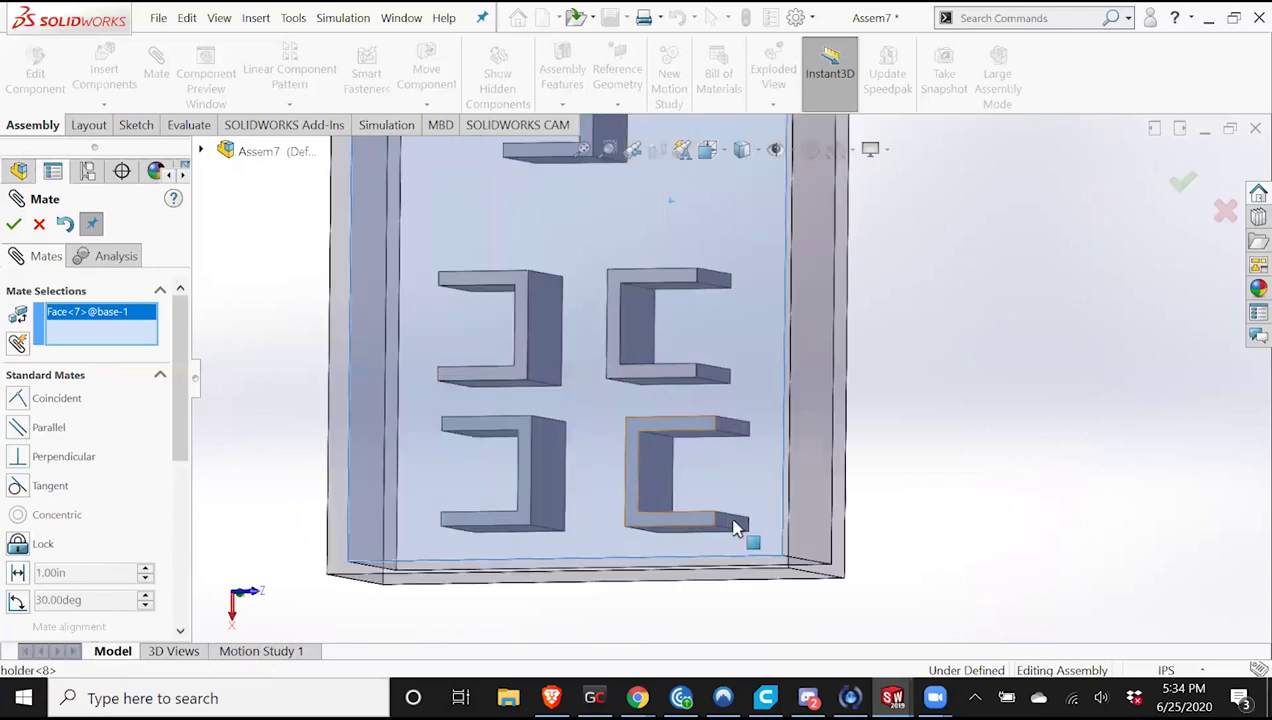
click(735, 528)
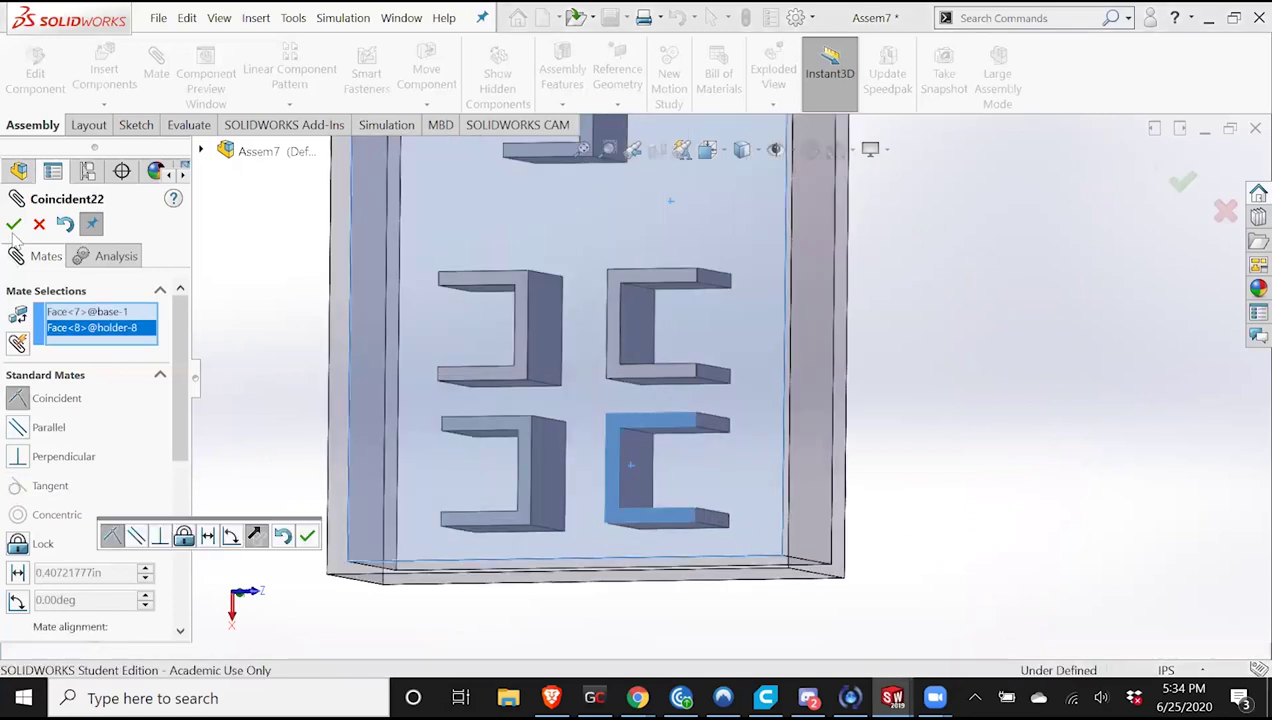
key(Return)
Mate the underside of holder-6, at the right end of the upper row, coincident with the tray floor.
middle_drag(568, 373, 448, 406)
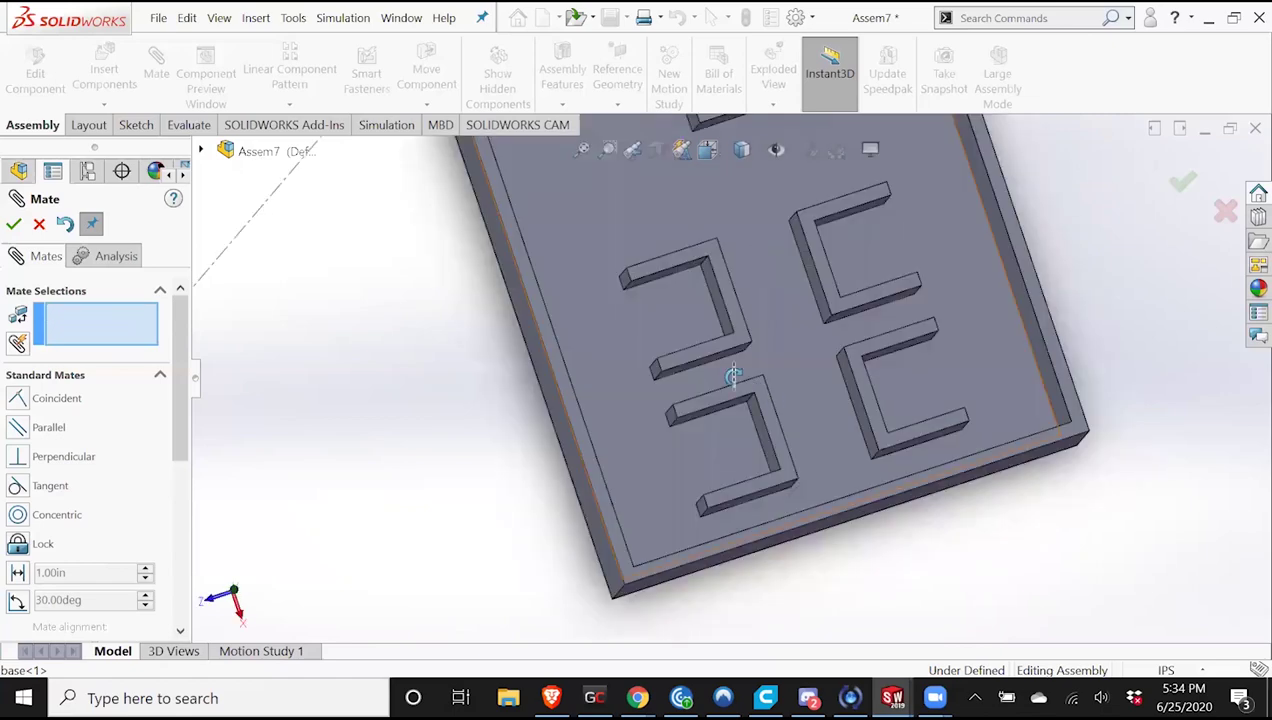
click(656, 399)
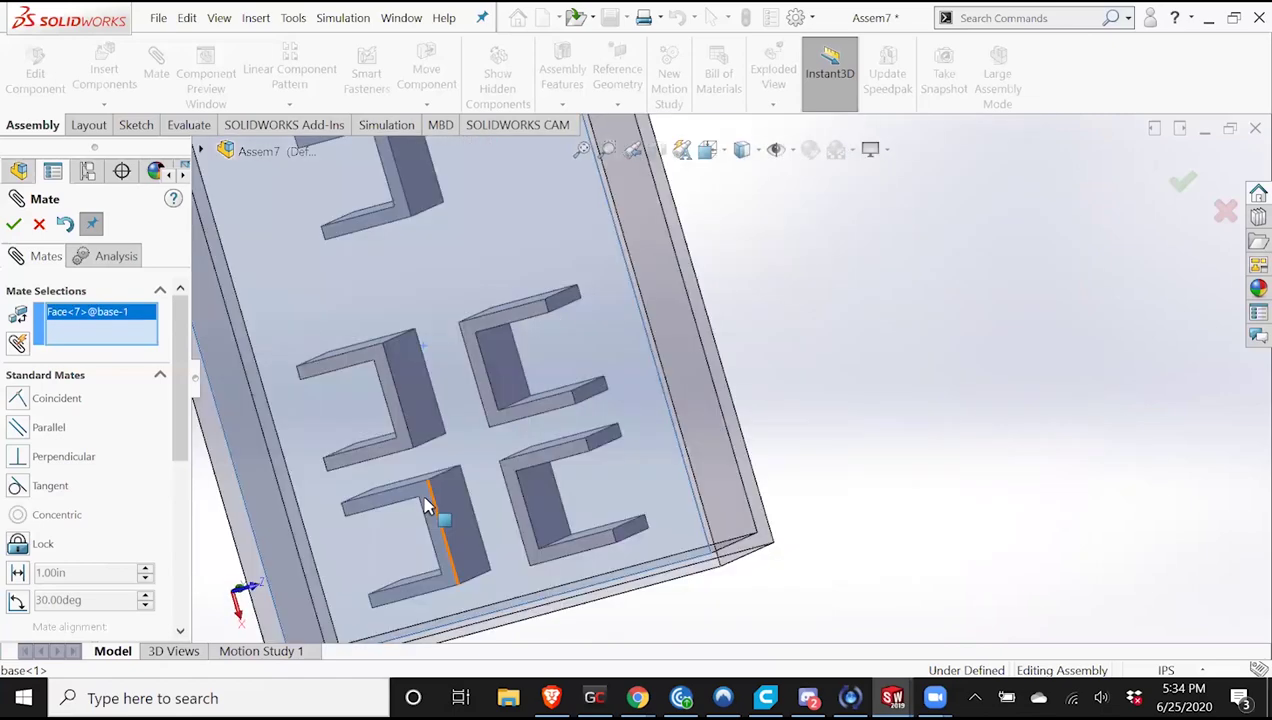
click(432, 507)
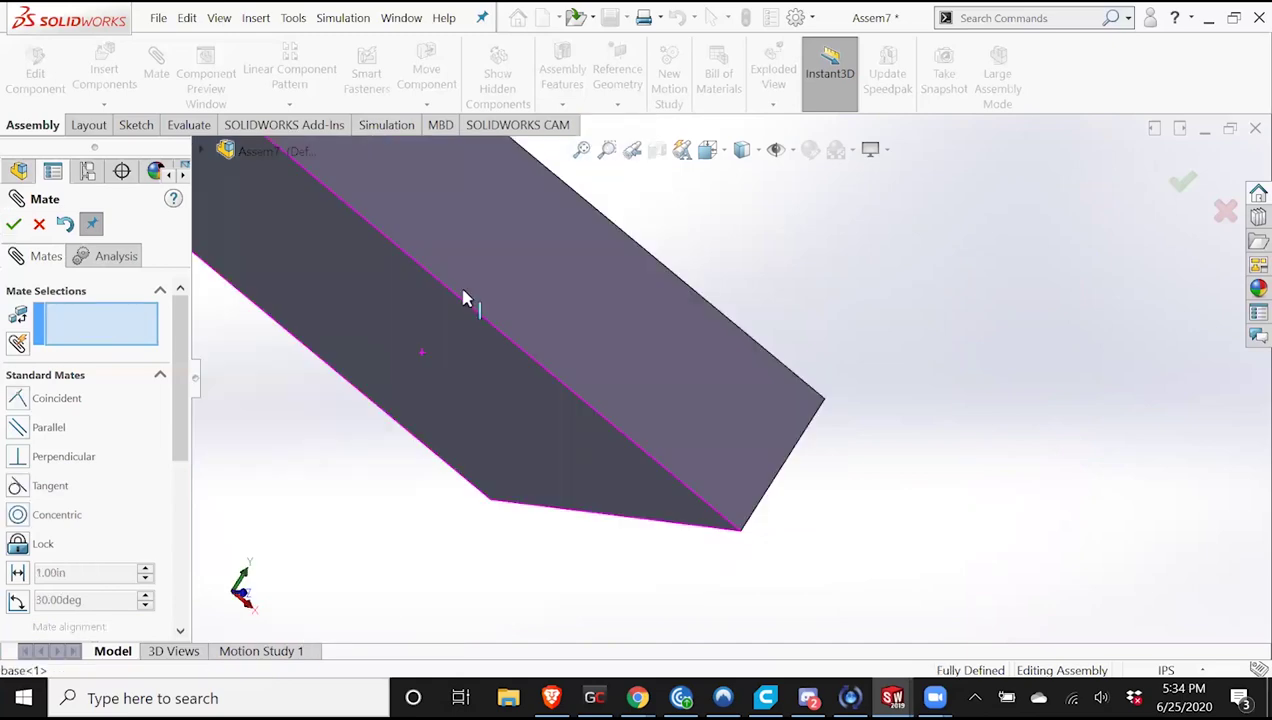
Mate the underside of holder-1, the leftmost holder in the upper row, coincident with the tray floor.
scroll(512, 291, up, 6)
scroll(512, 291, down, 5)
middle_drag(512, 291, 552, 396)
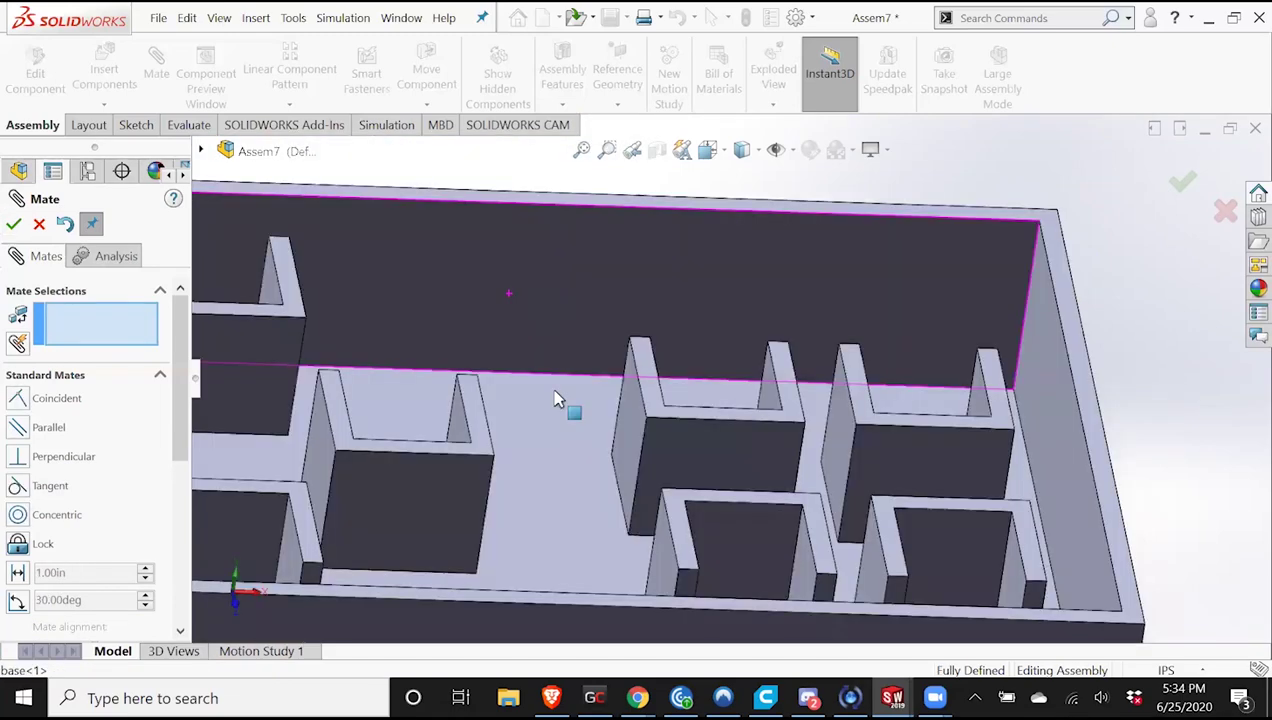
scroll(640, 418, up, 6)
middle_drag(617, 503, 632, 467)
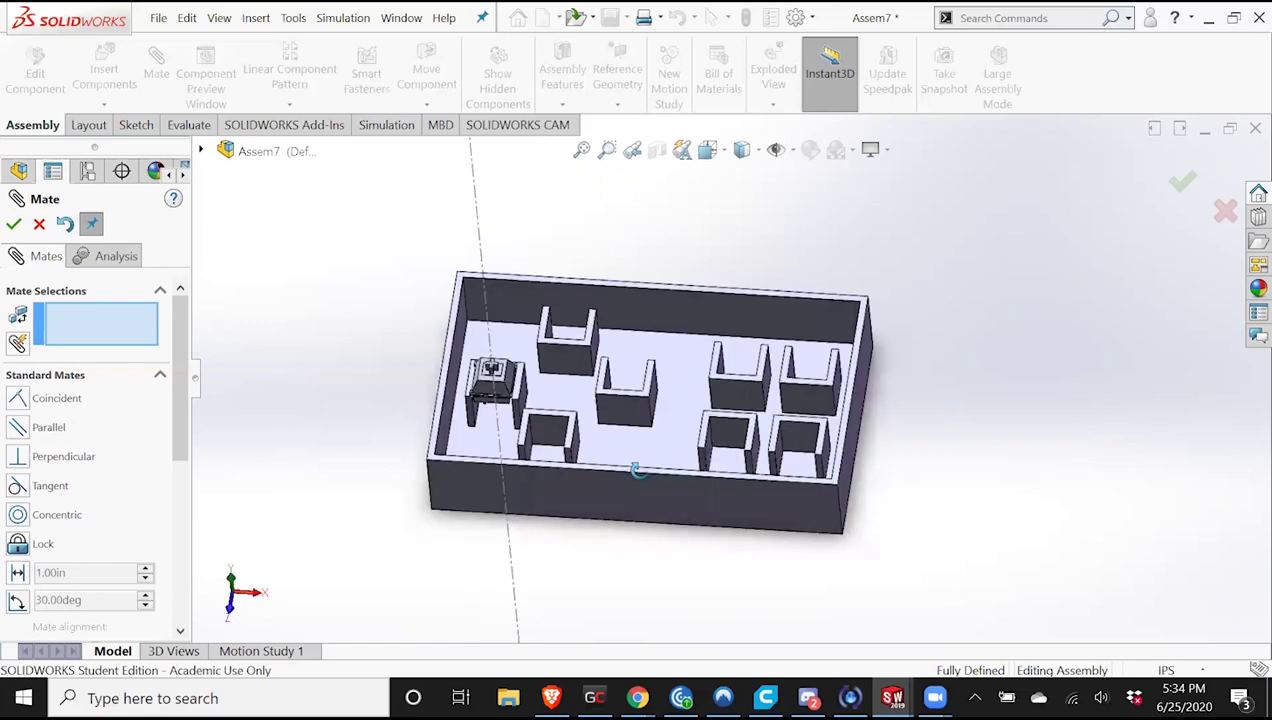
scroll(608, 332, up, 3)
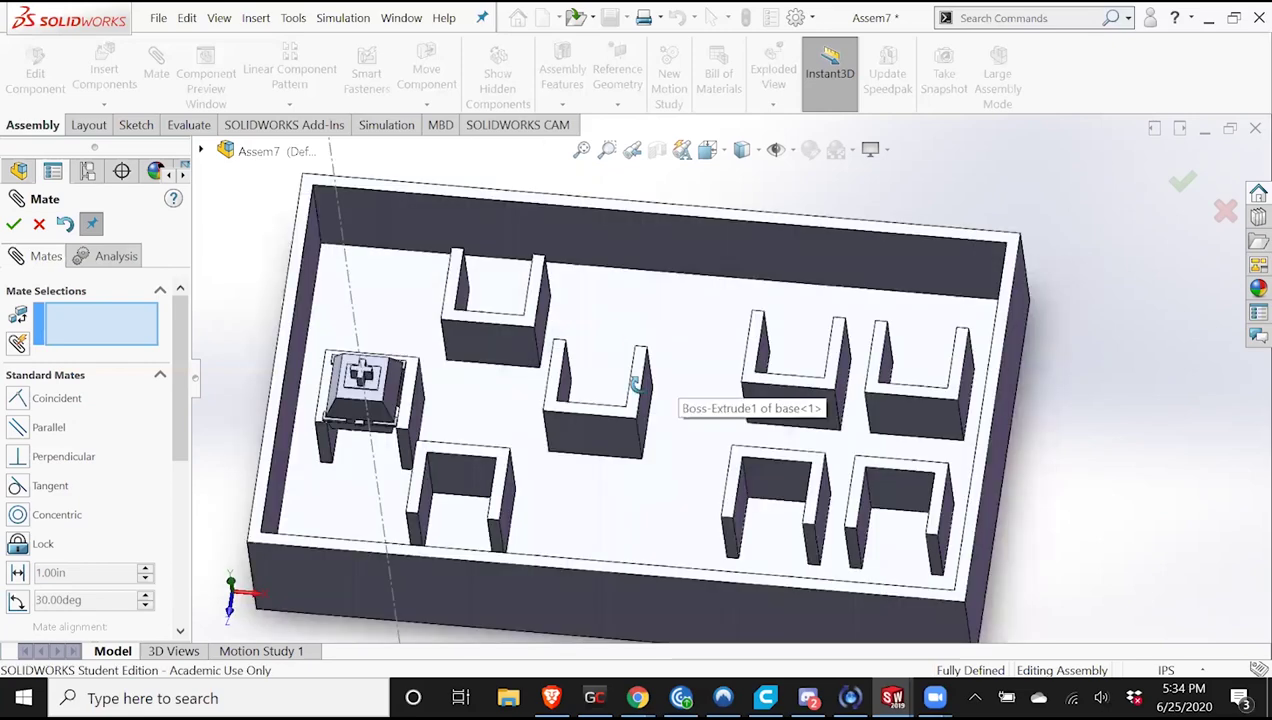
middle_drag(633, 385, 669, 448)
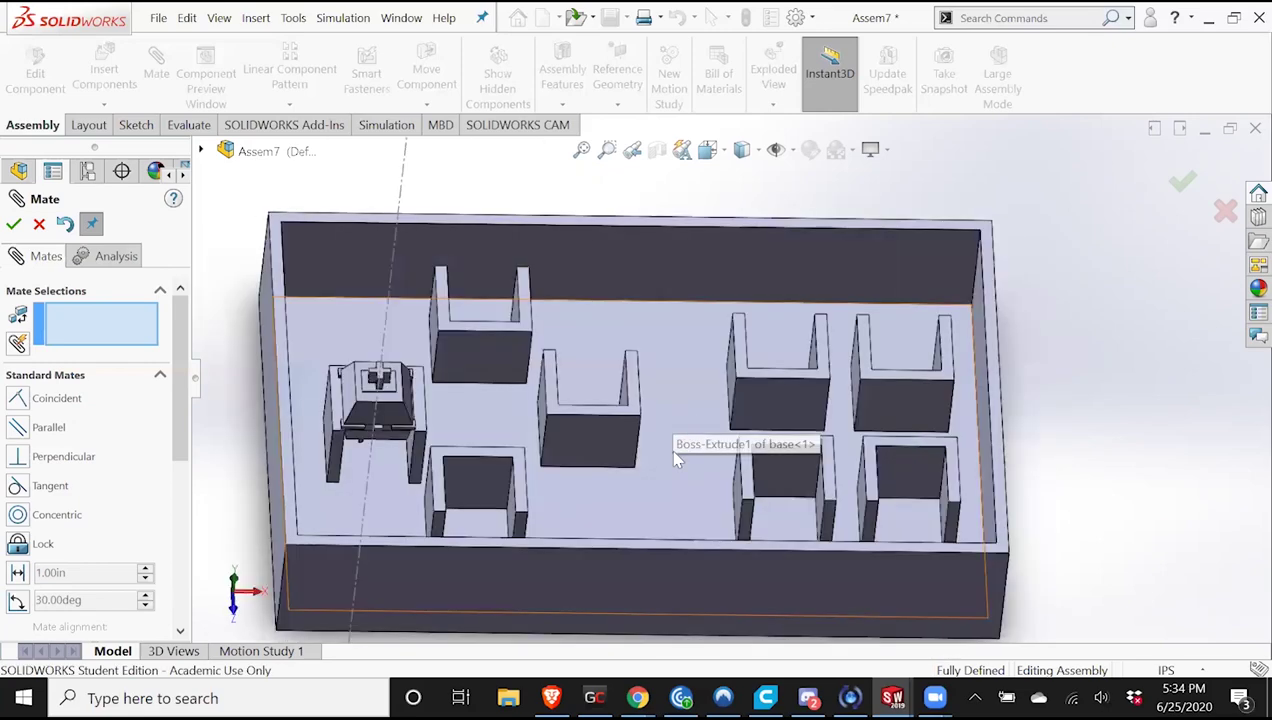
click(619, 519)
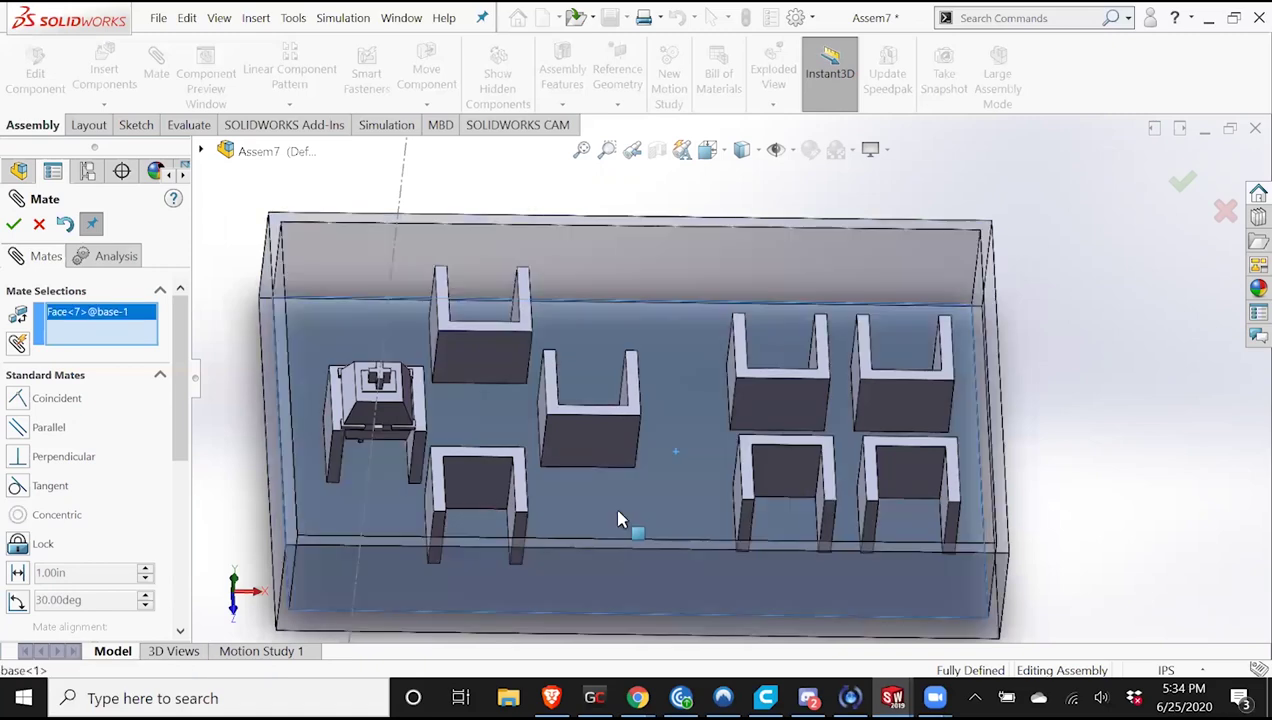
middle_drag(602, 298, 603, 300)
click(603, 299)
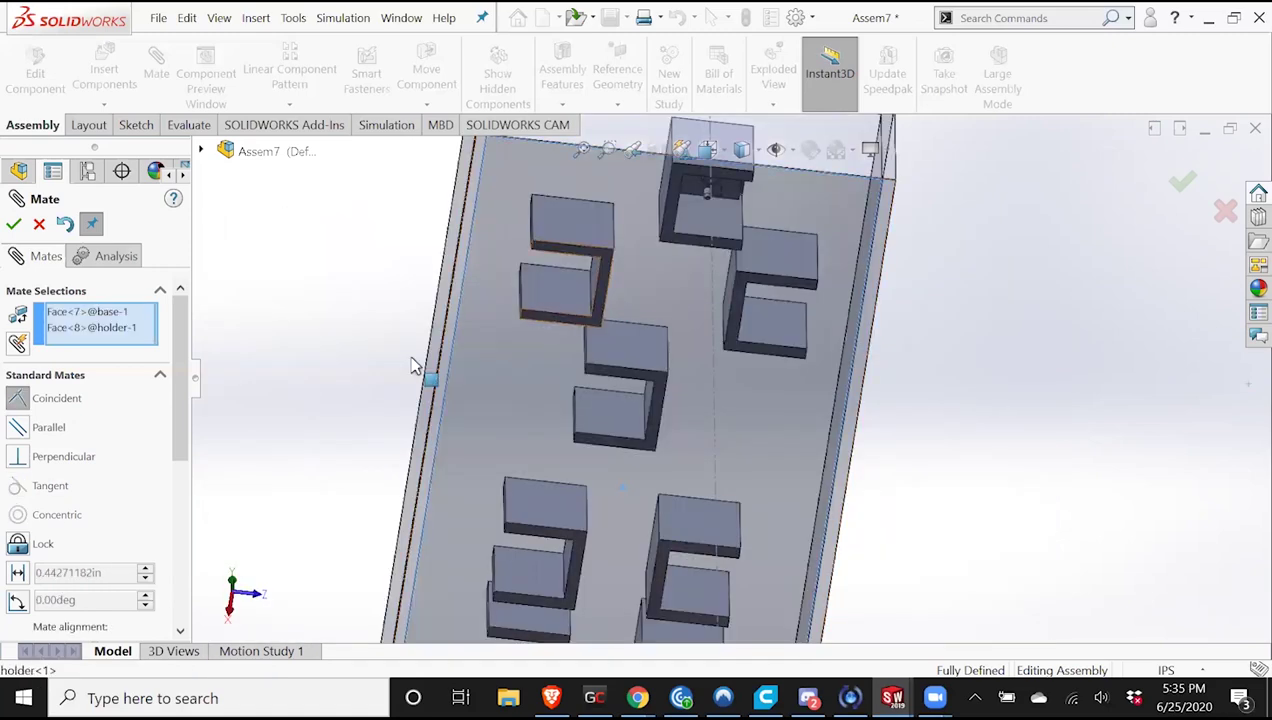
key(Return)
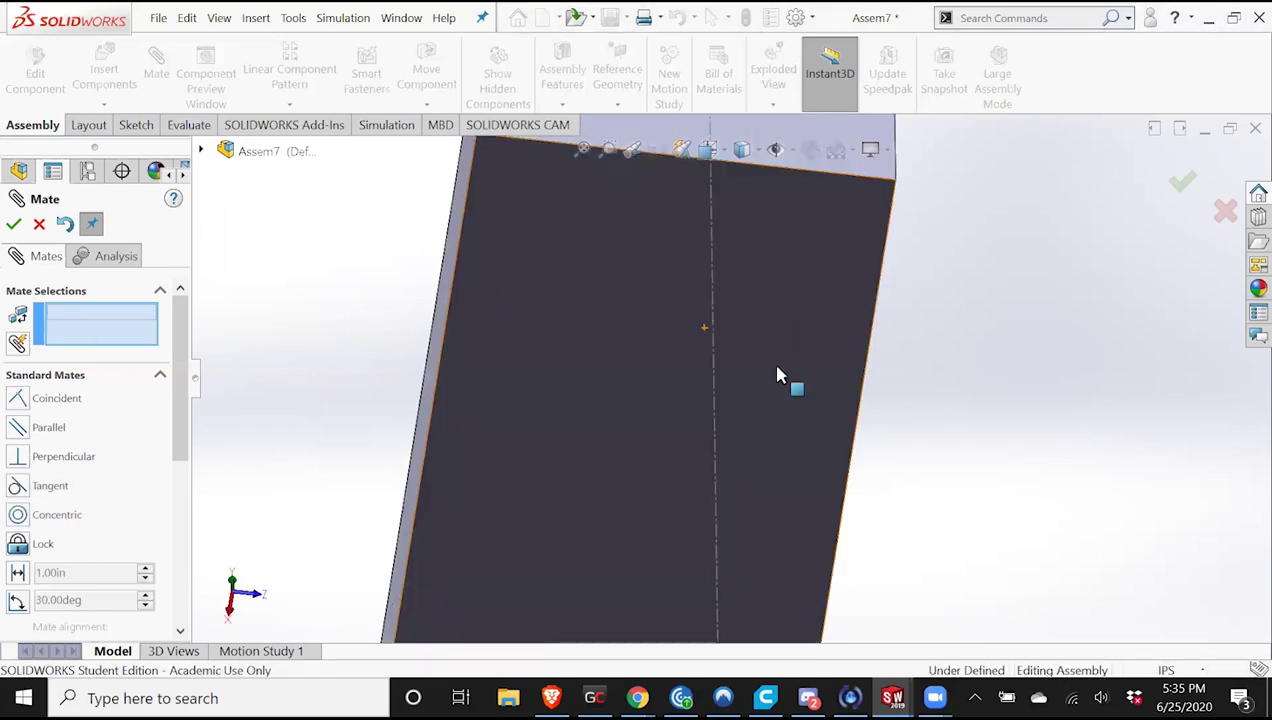
Mate the underside of holder-3, near the middle of the tray, coincident with the tray floor.
middle_drag(1003, 293, 928, 338)
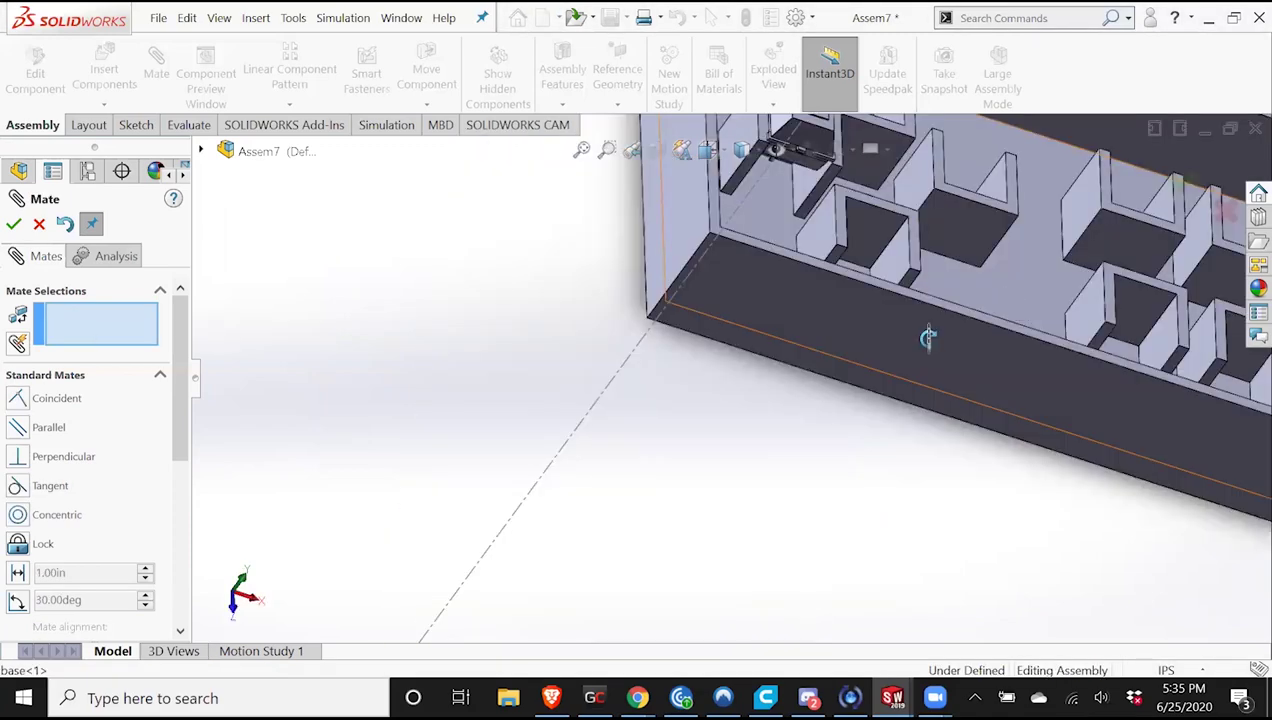
click(928, 338)
key(ctrl+shift+z)
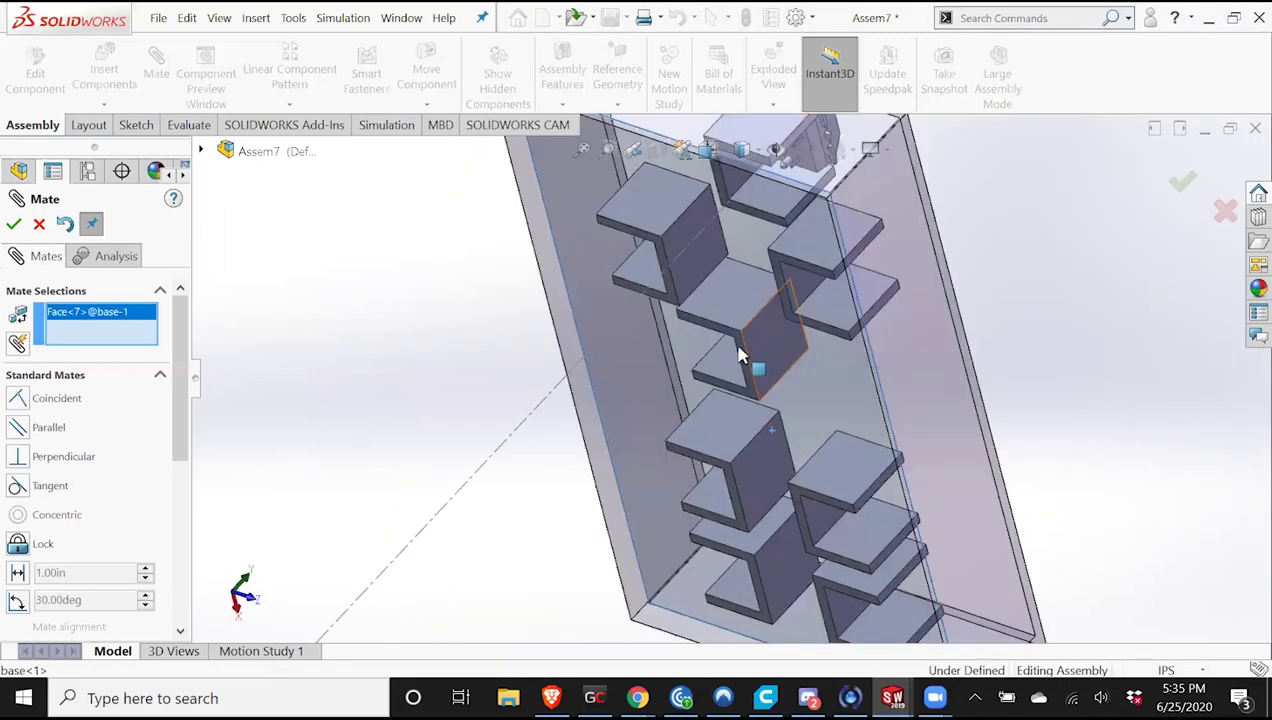
click(790, 385)
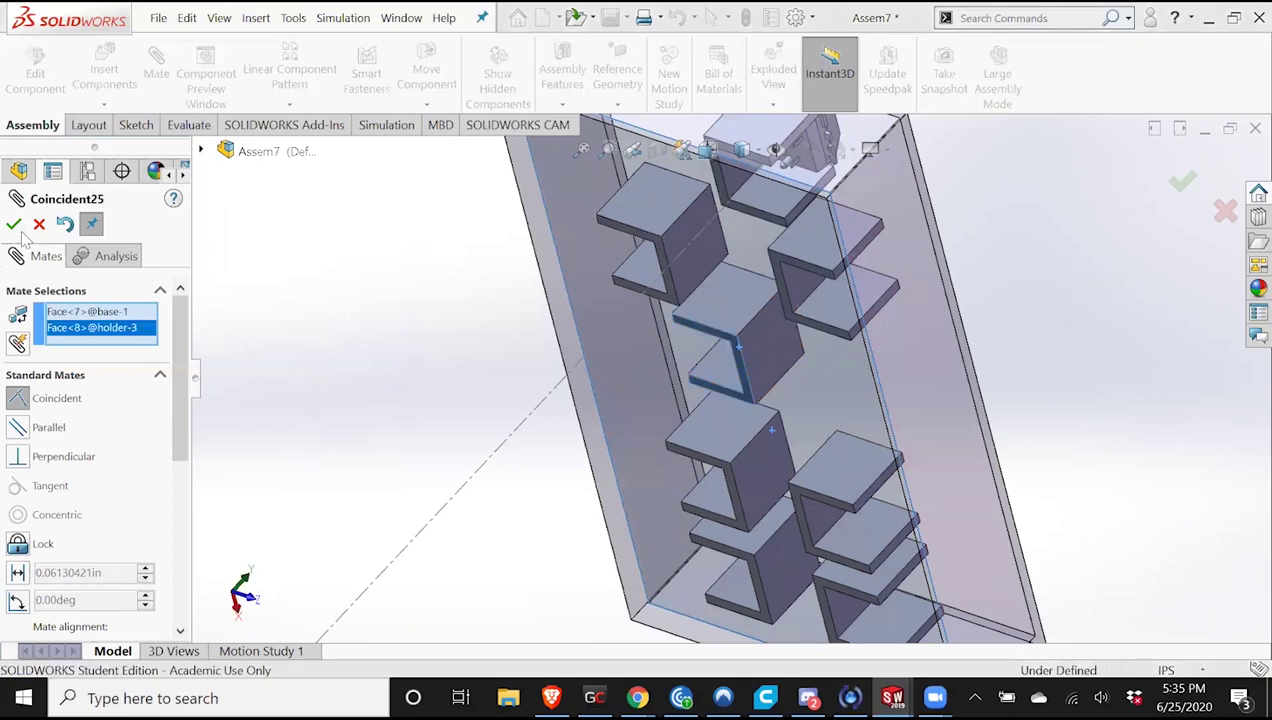
right_click(730, 325)
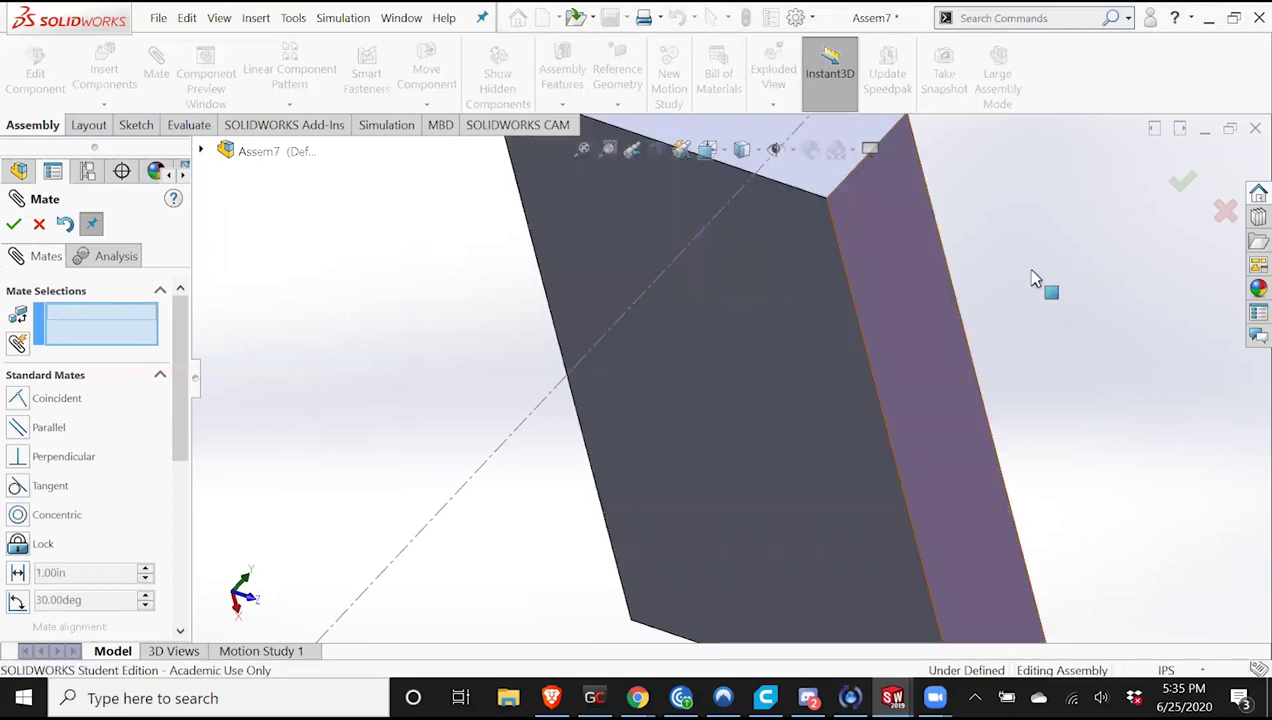
Mate the underside of holder-4, in the lower row next to the switch's holder, coincident with the tray floor.
middle_drag(1035, 279, 985, 336)
scroll(985, 336, up, 5)
click(947, 337)
scroll(947, 337, down, 2)
middle_drag(890, 333, 703, 320)
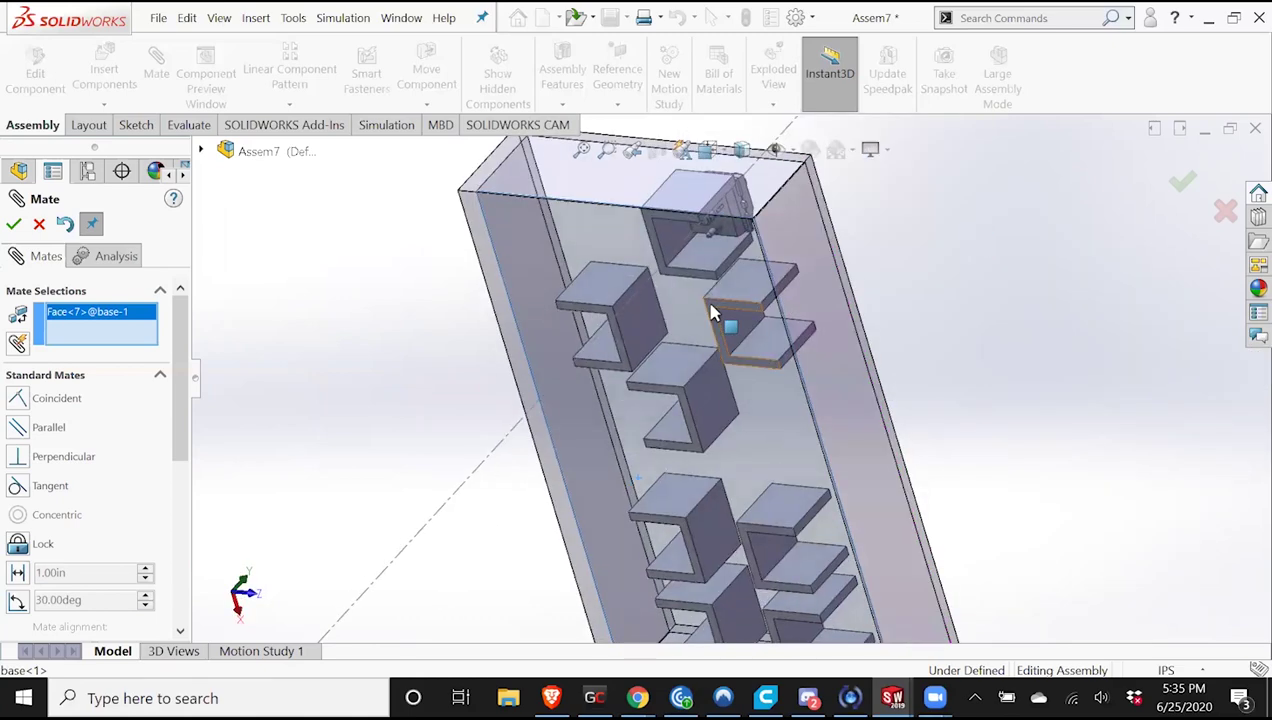
click(740, 330)
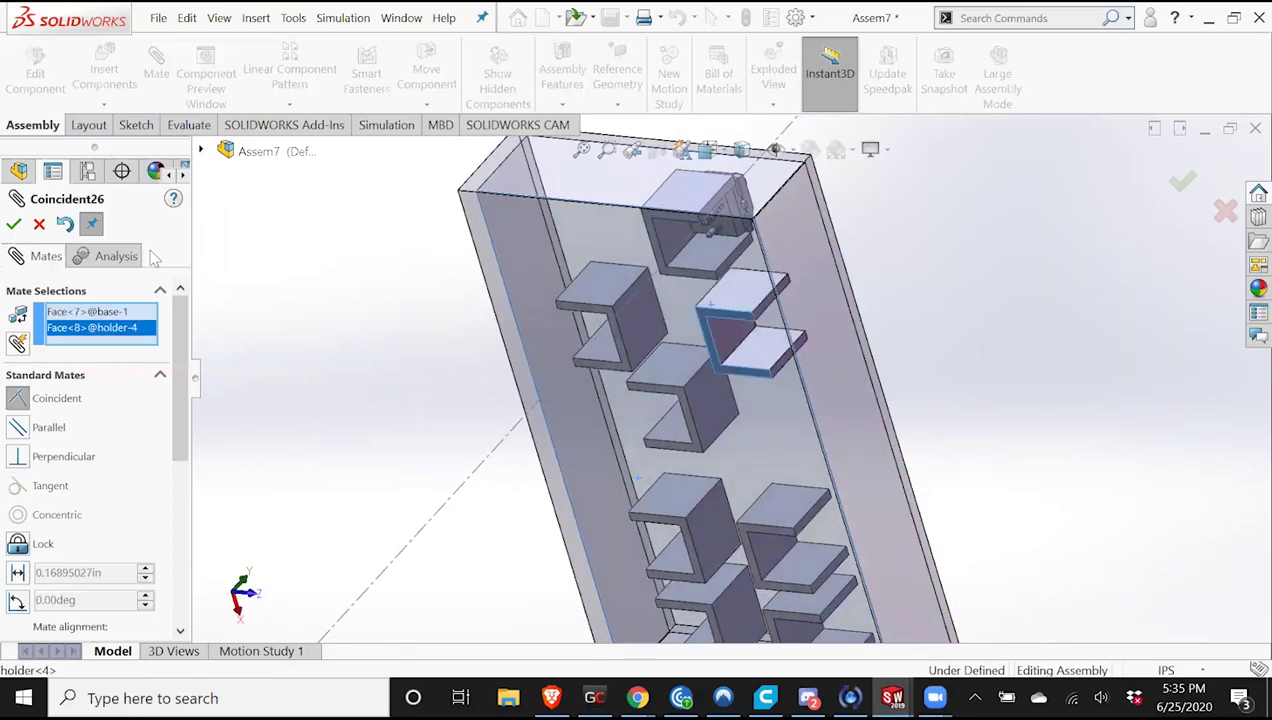
click(648, 282)
Mate the underside of holder-2, which carries the switch, coincident with the tray floor, removing the wrongly picked edge from the selections.
middle_drag(851, 354, 856, 396)
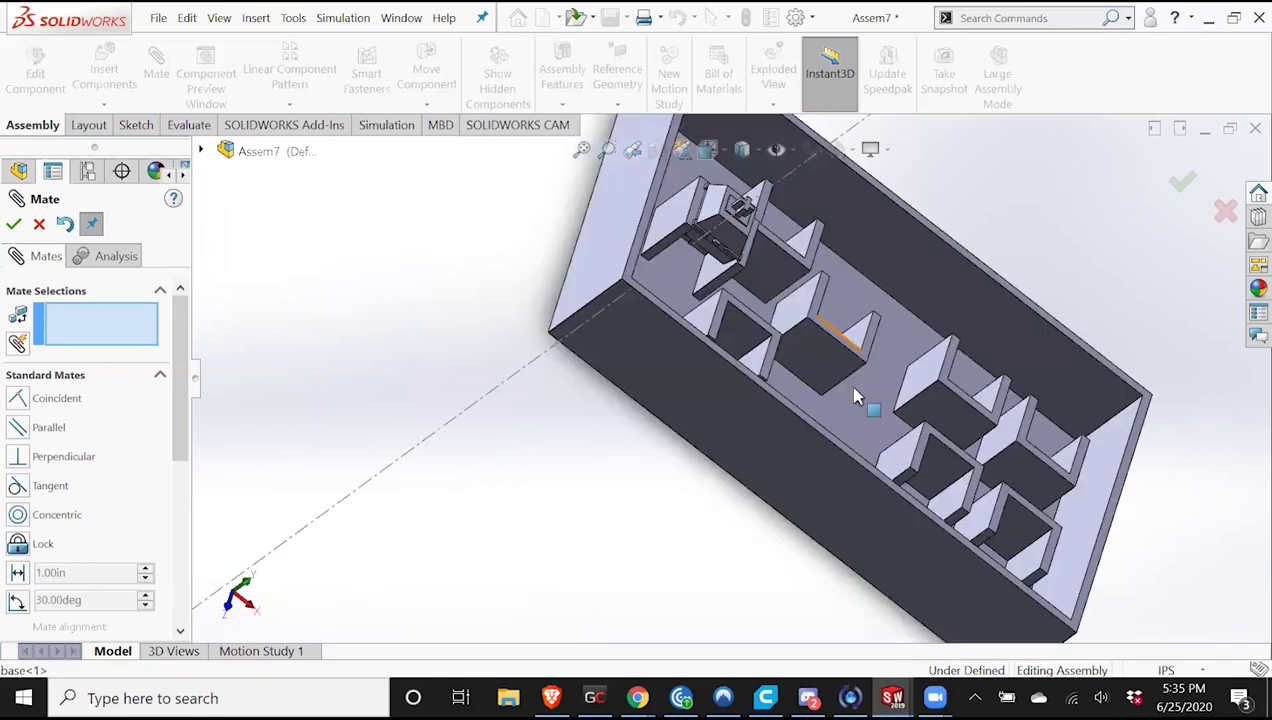
click(855, 397)
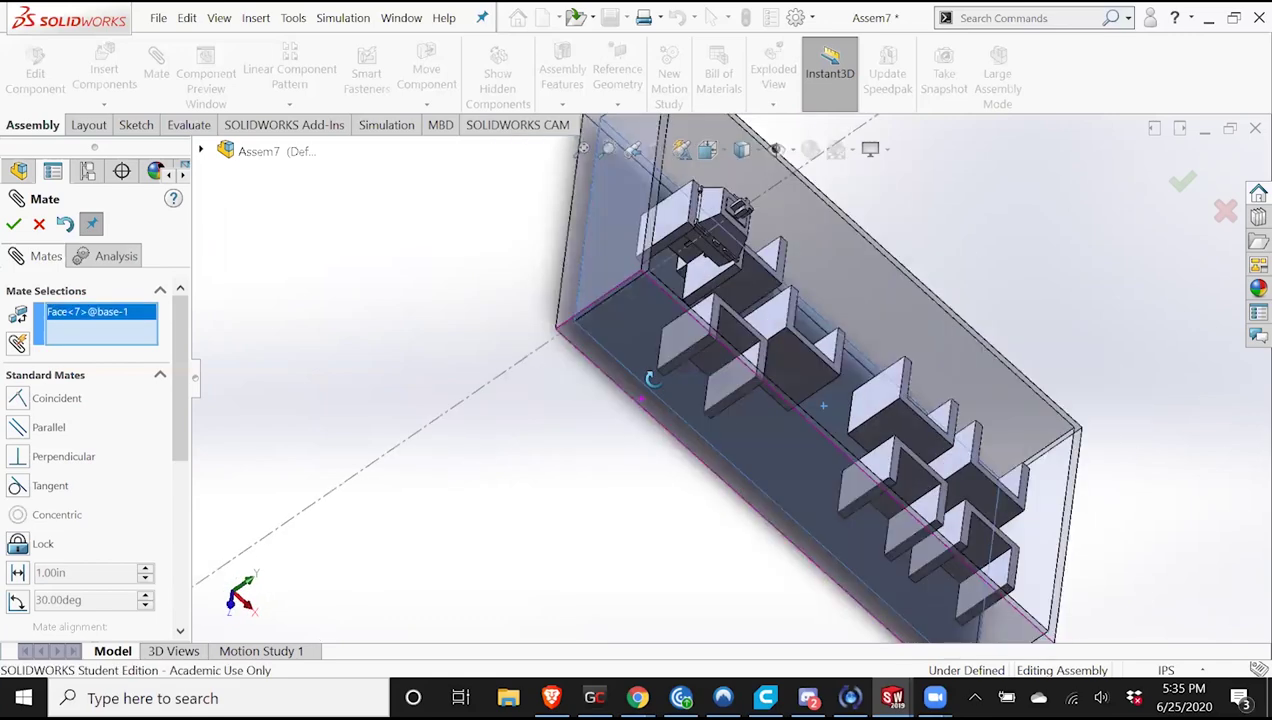
middle_drag(499, 293, 498, 292)
click(498, 292)
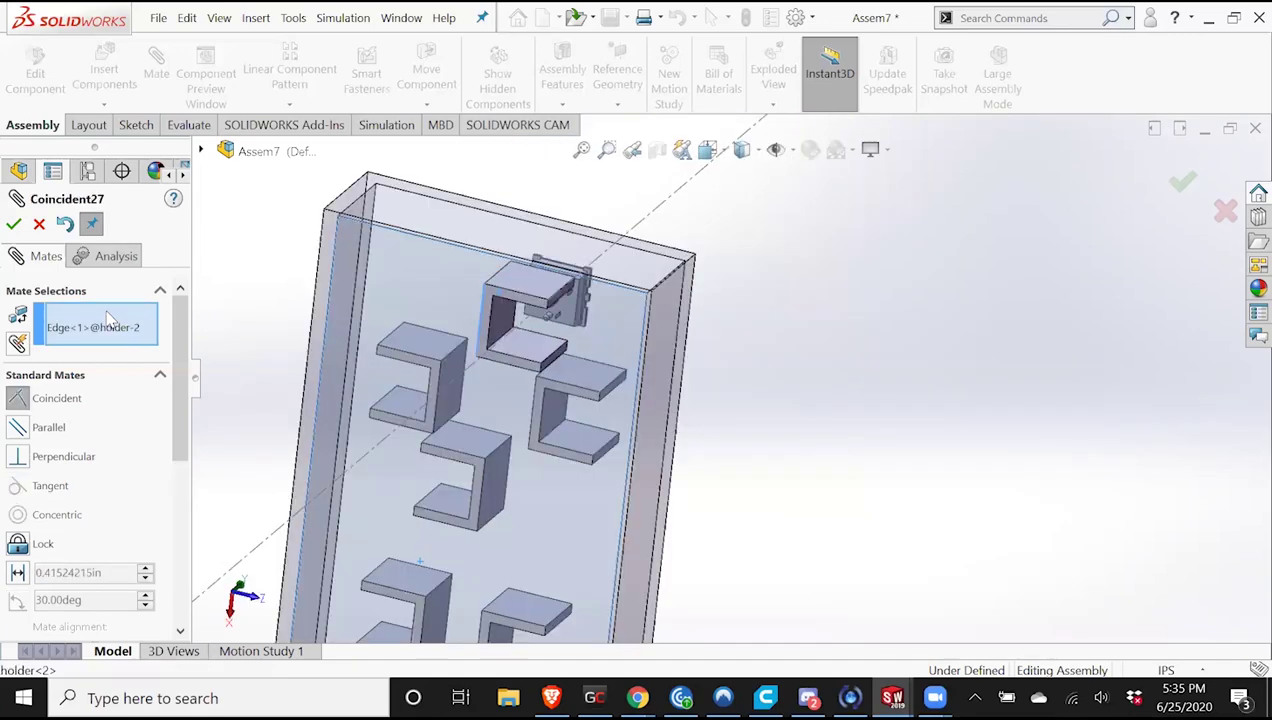
right_click(110, 318)
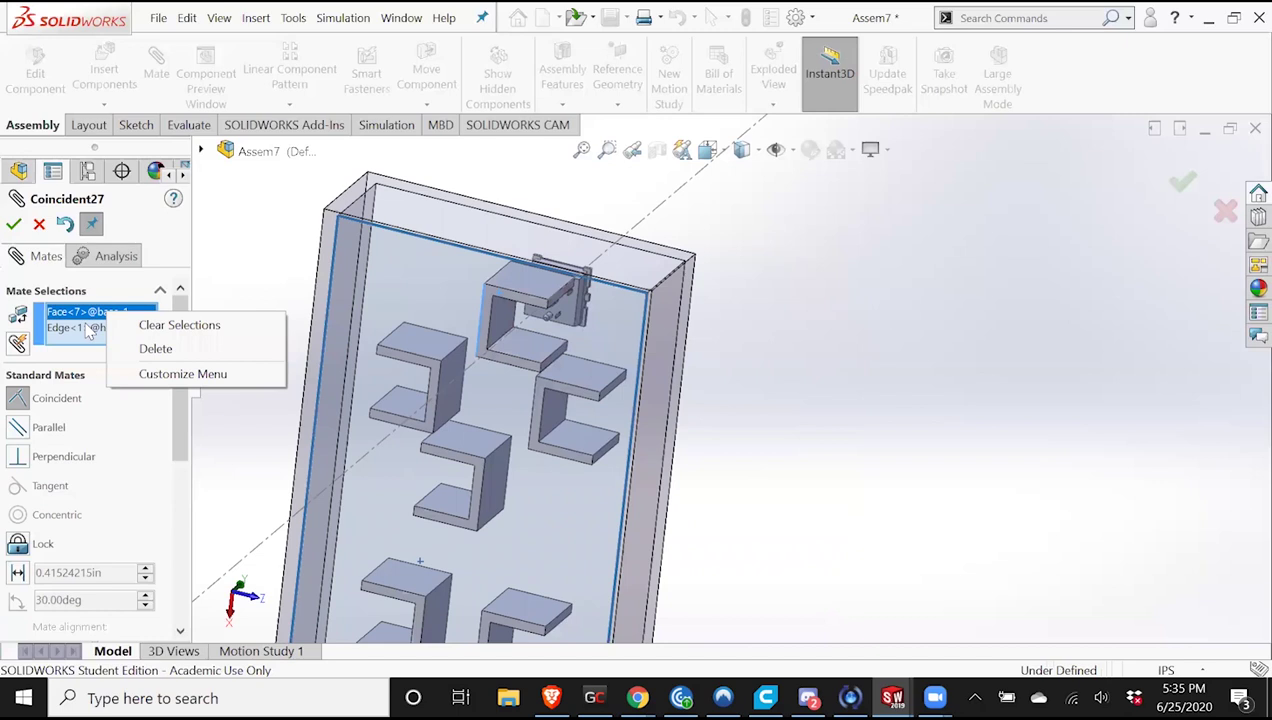
click(132, 360)
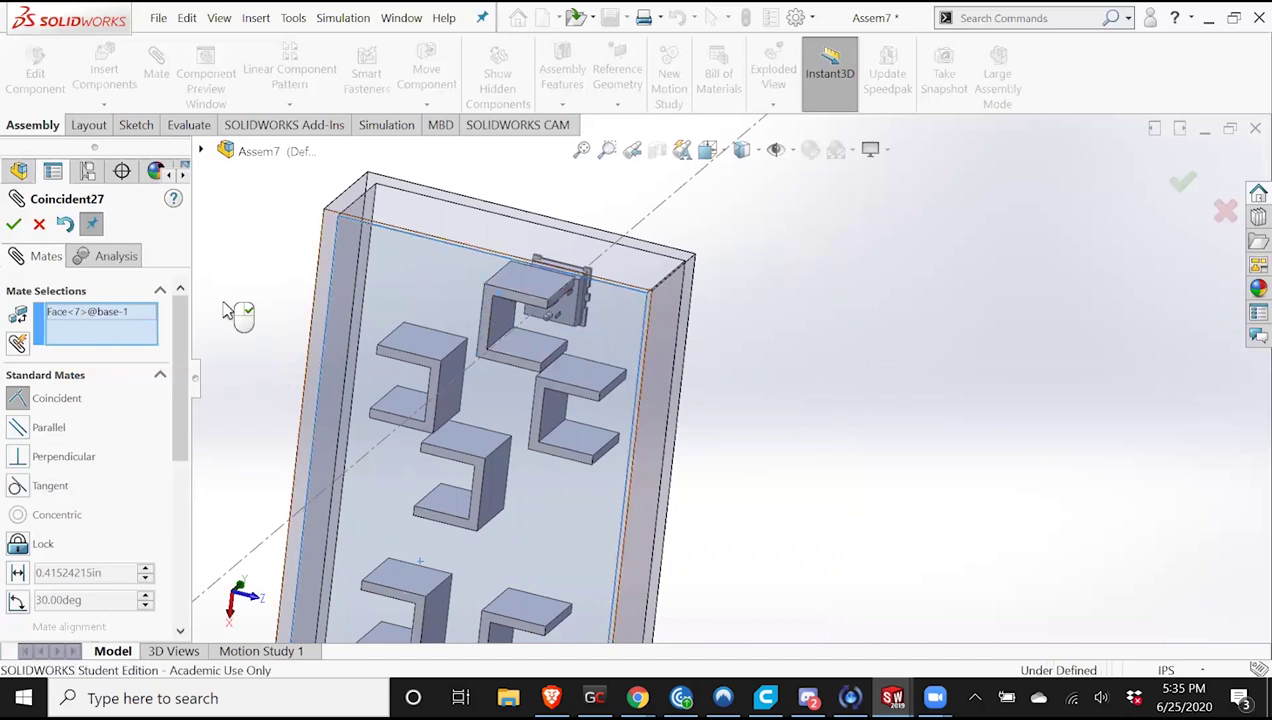
click(408, 373)
key(Return)
Select the top face of holder-2, beneath the cherry mx switch, as the first reference of a new mate.
middle_drag(580, 387, 512, 360)
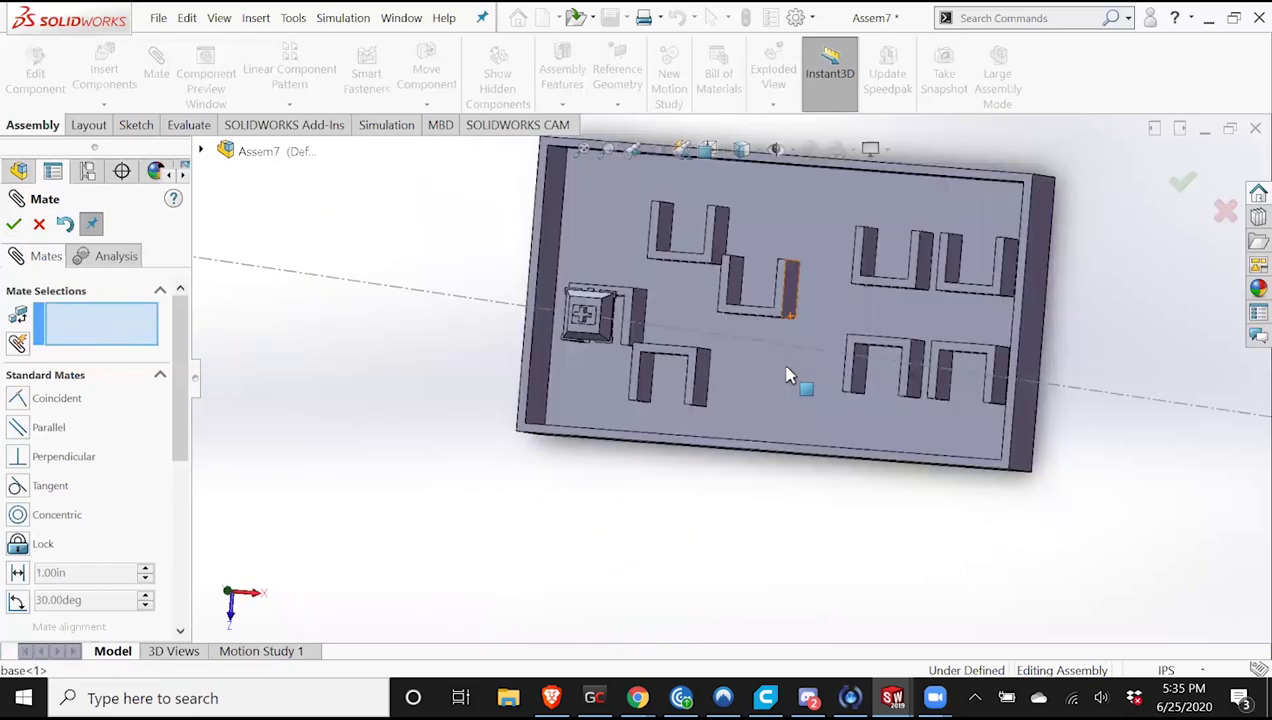
middle_drag(815, 193, 582, 412)
scroll(575, 443, down, 6)
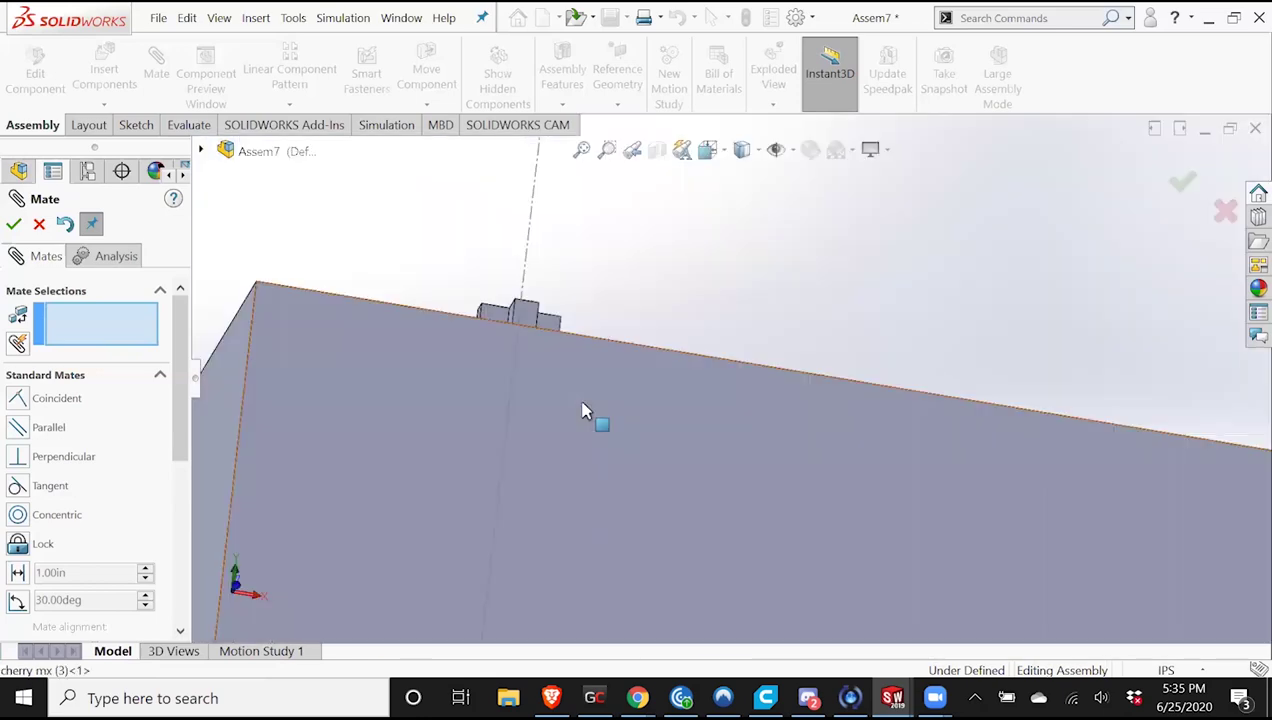
middle_drag(704, 272, 718, 267)
click(710, 275)
scroll(696, 362, up, 2)
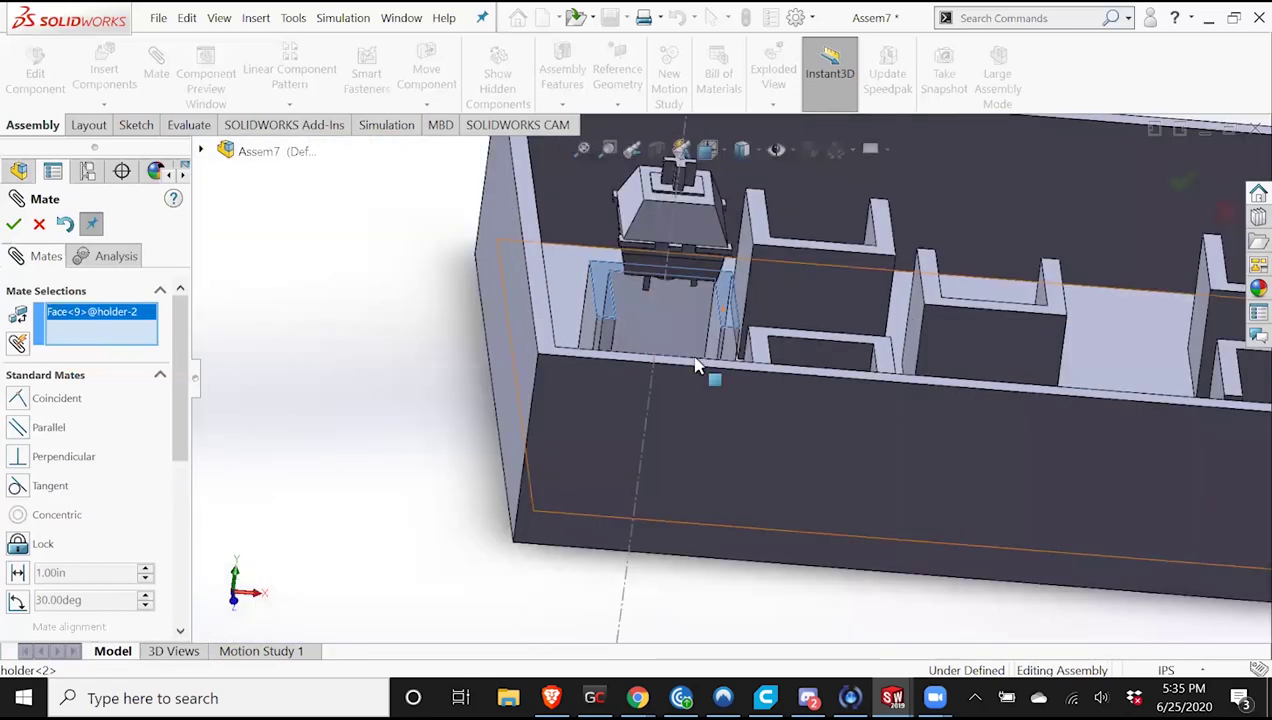
Add a coincident mate between the selected holder face and the matching underside face of the cherry mx switch.
scroll(737, 285, down, 5)
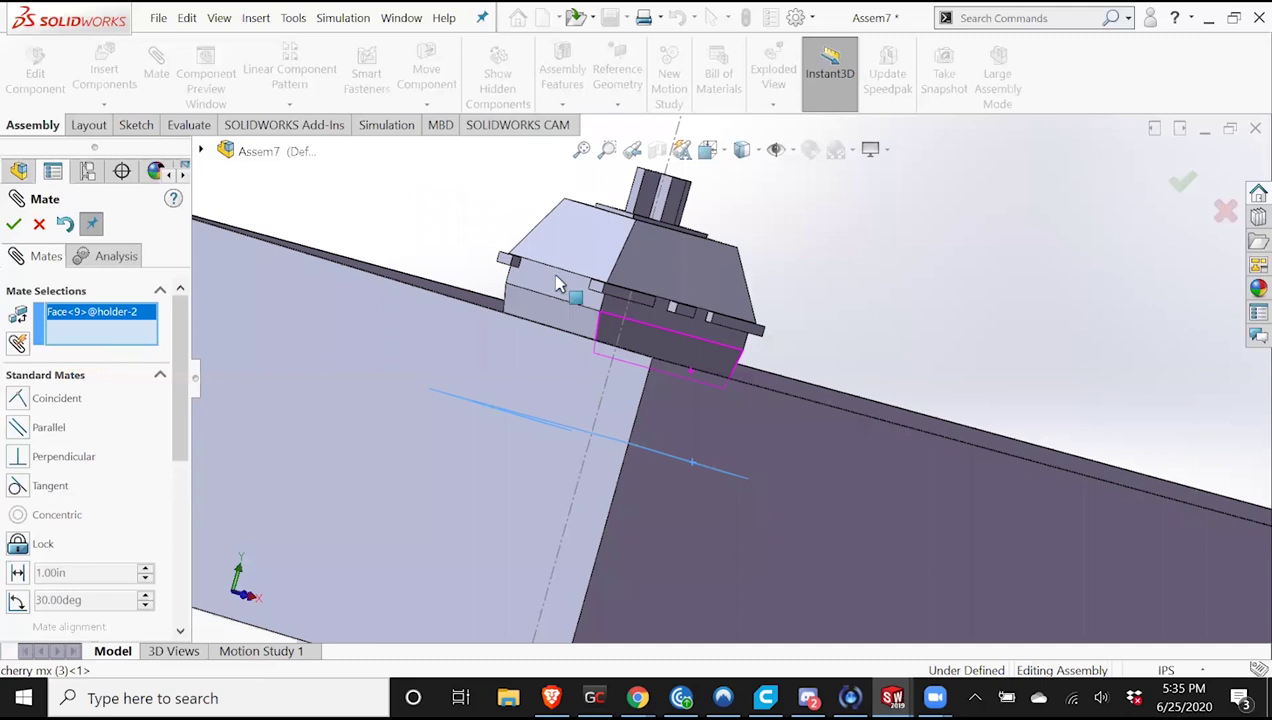
scroll(700, 310, down, 3)
scroll(866, 377, up, 2)
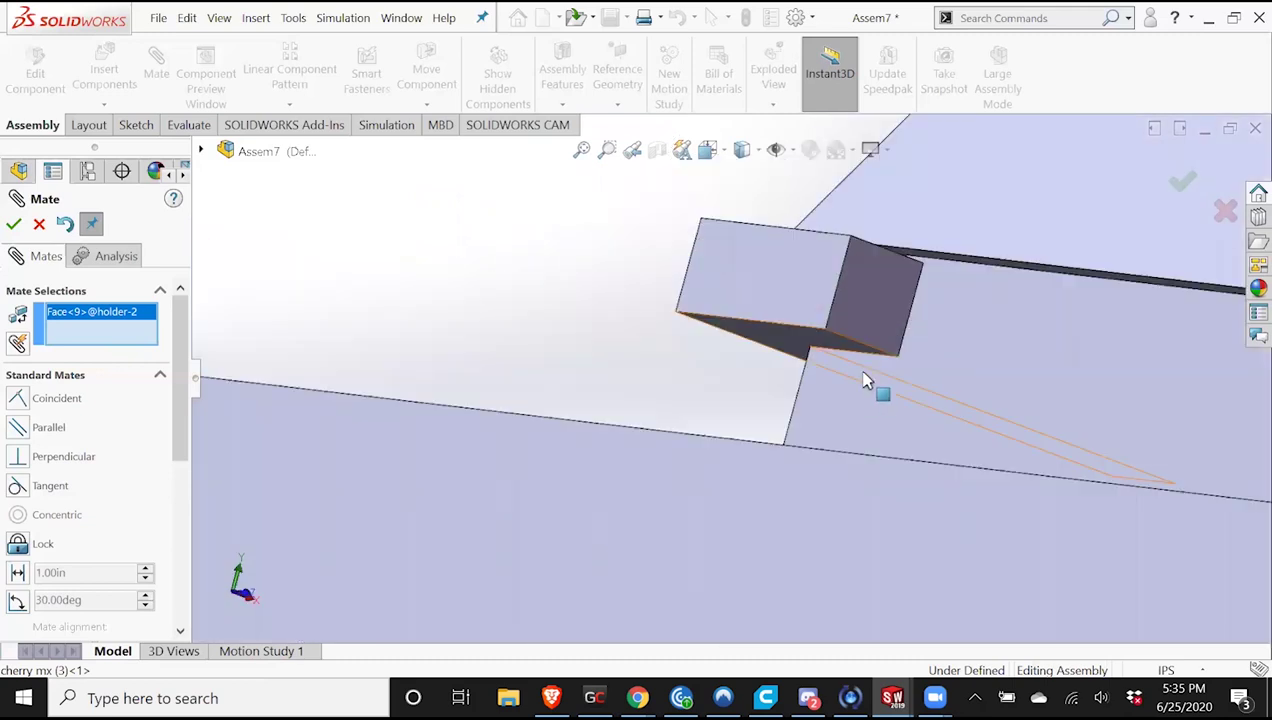
click(910, 381)
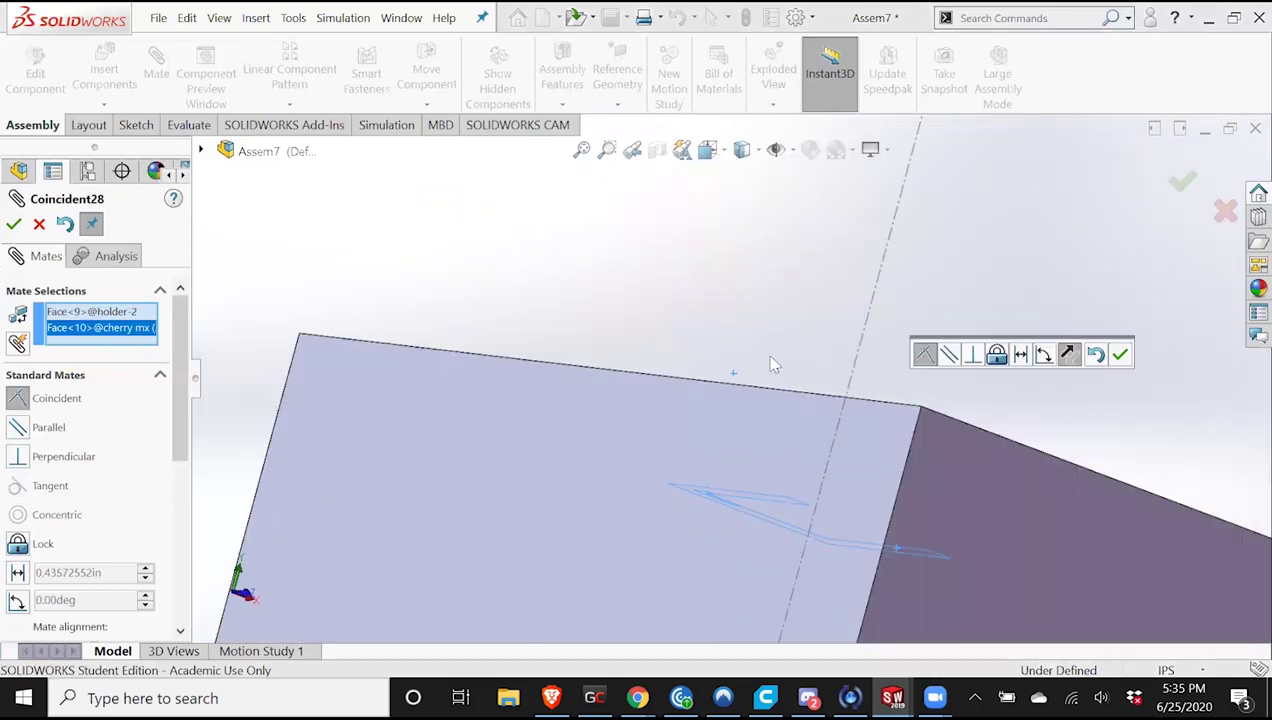
scroll(770, 363, up, 5)
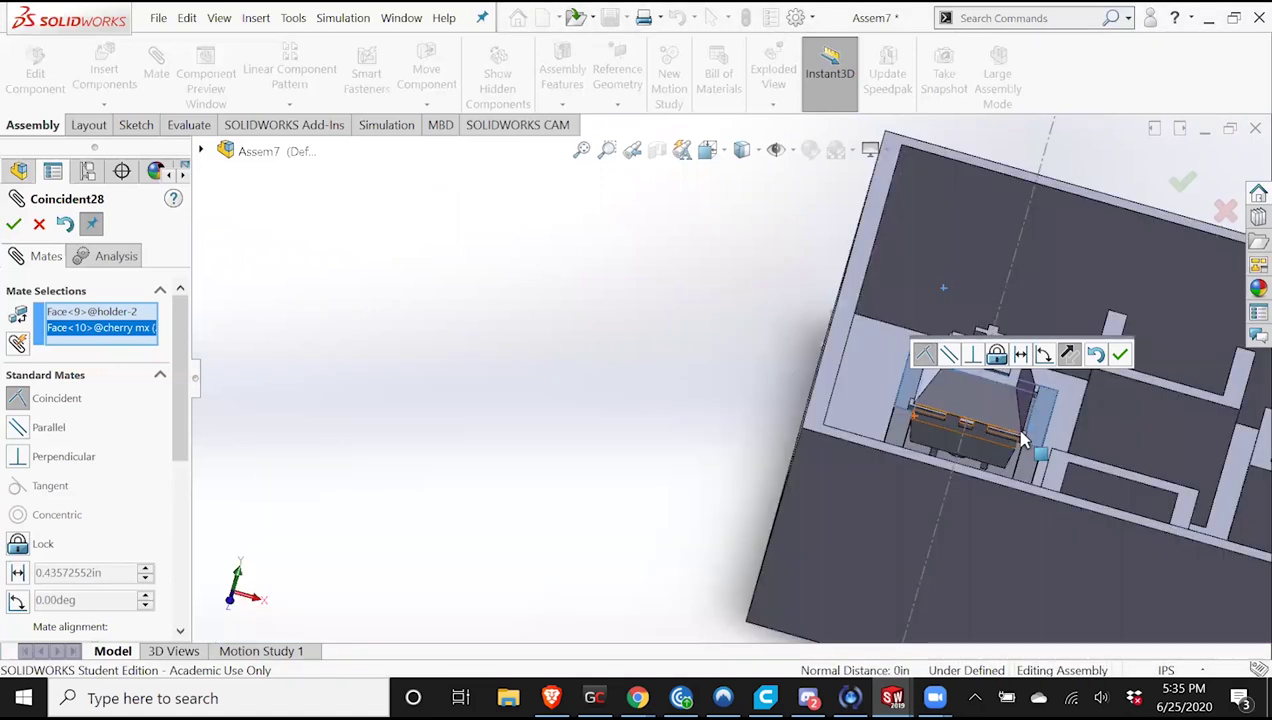
click(1119, 354)
Add a 1 in distance mate between the back of the upper-left empty holder and the inner face of the base's far long wall.
scroll(872, 390, up, 5)
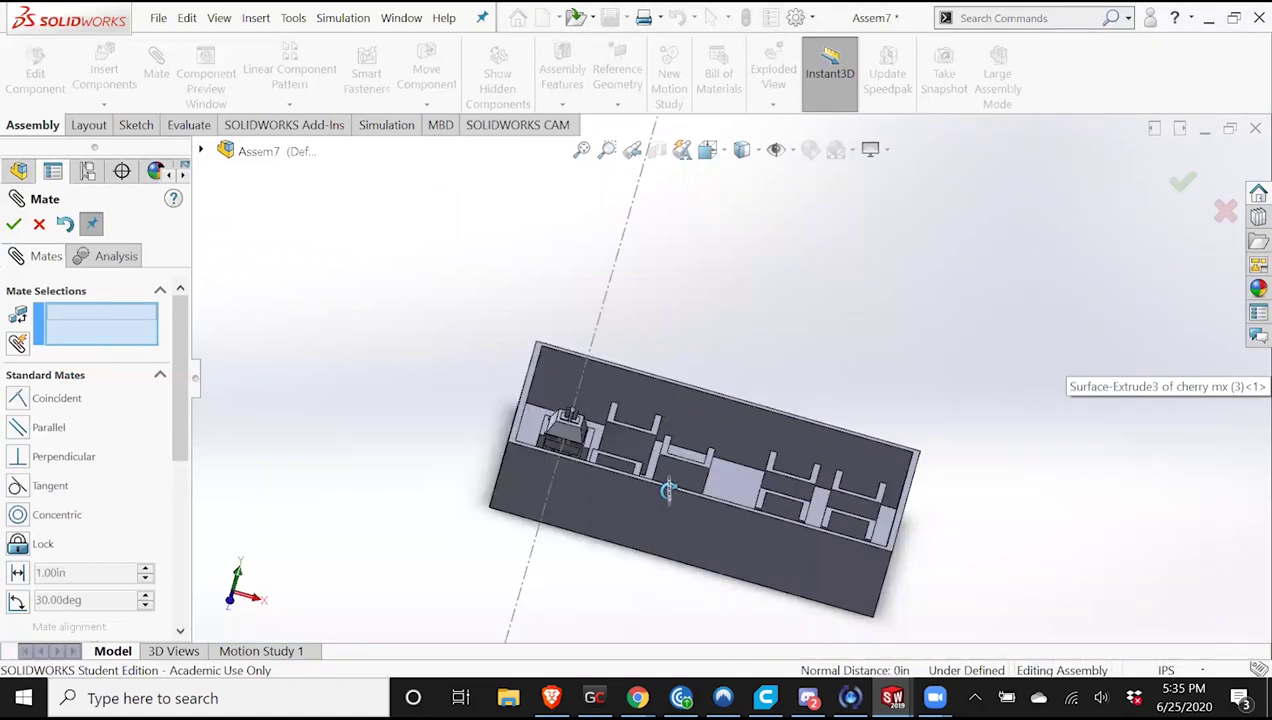
scroll(672, 474, up, 2)
middle_drag(672, 474, 672, 500)
middle_drag(672, 430, 677, 460)
scroll(677, 460, up, 1)
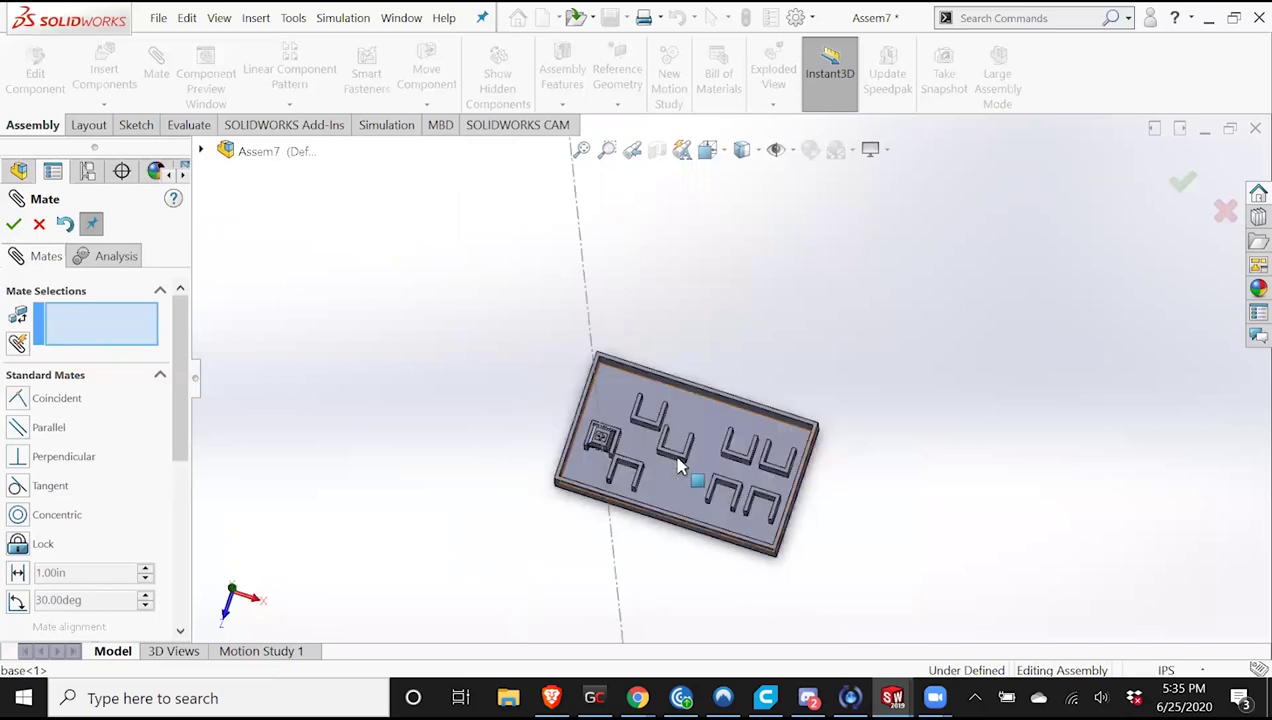
scroll(594, 362, down, 5)
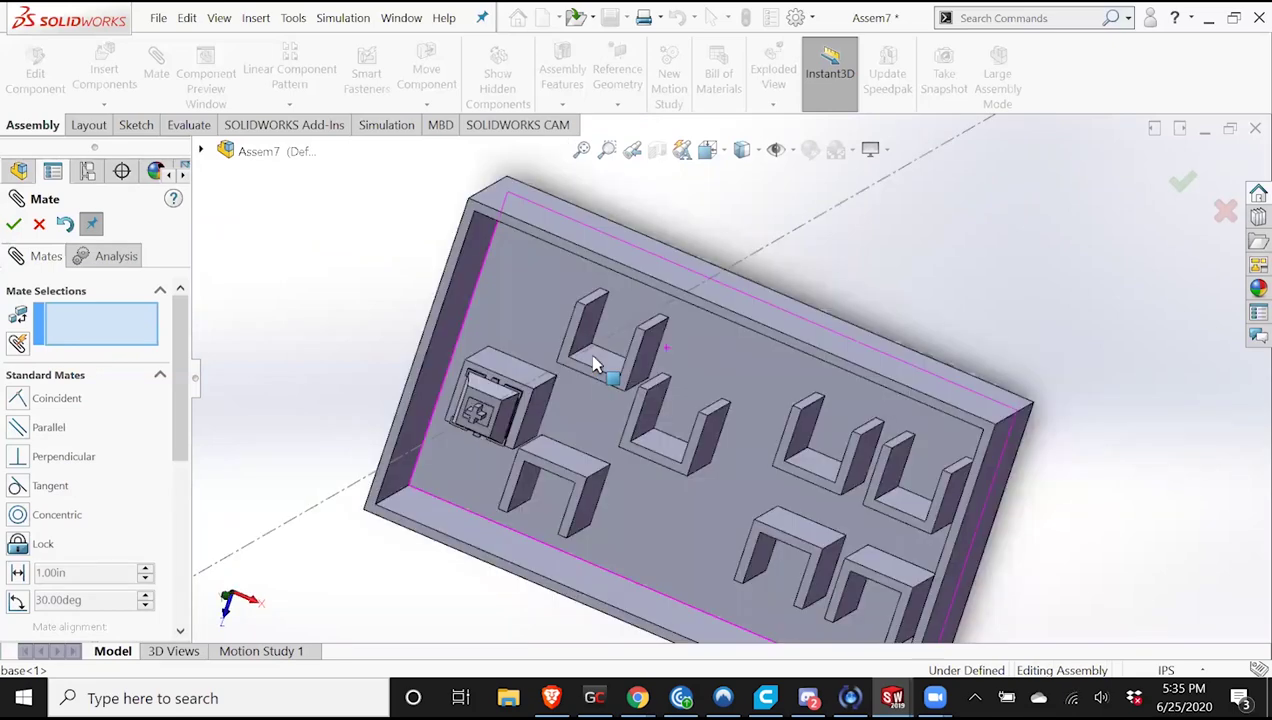
click(604, 388)
key(Up)
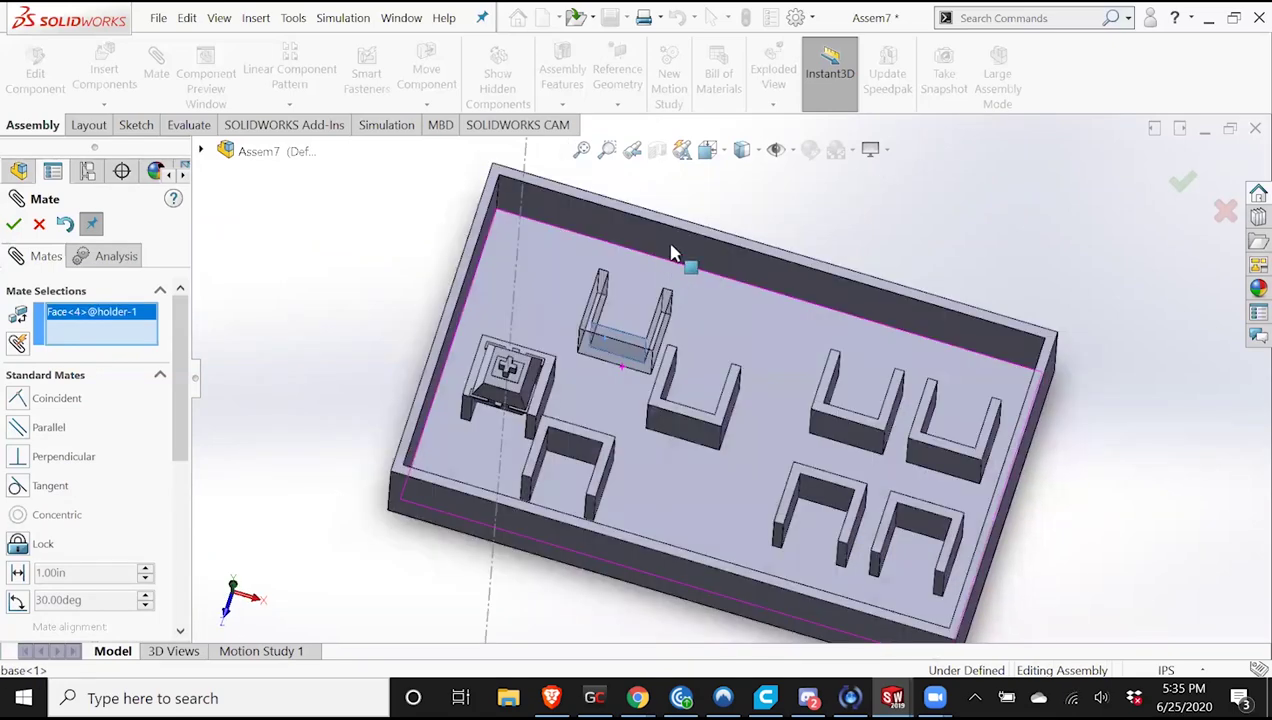
click(672, 253)
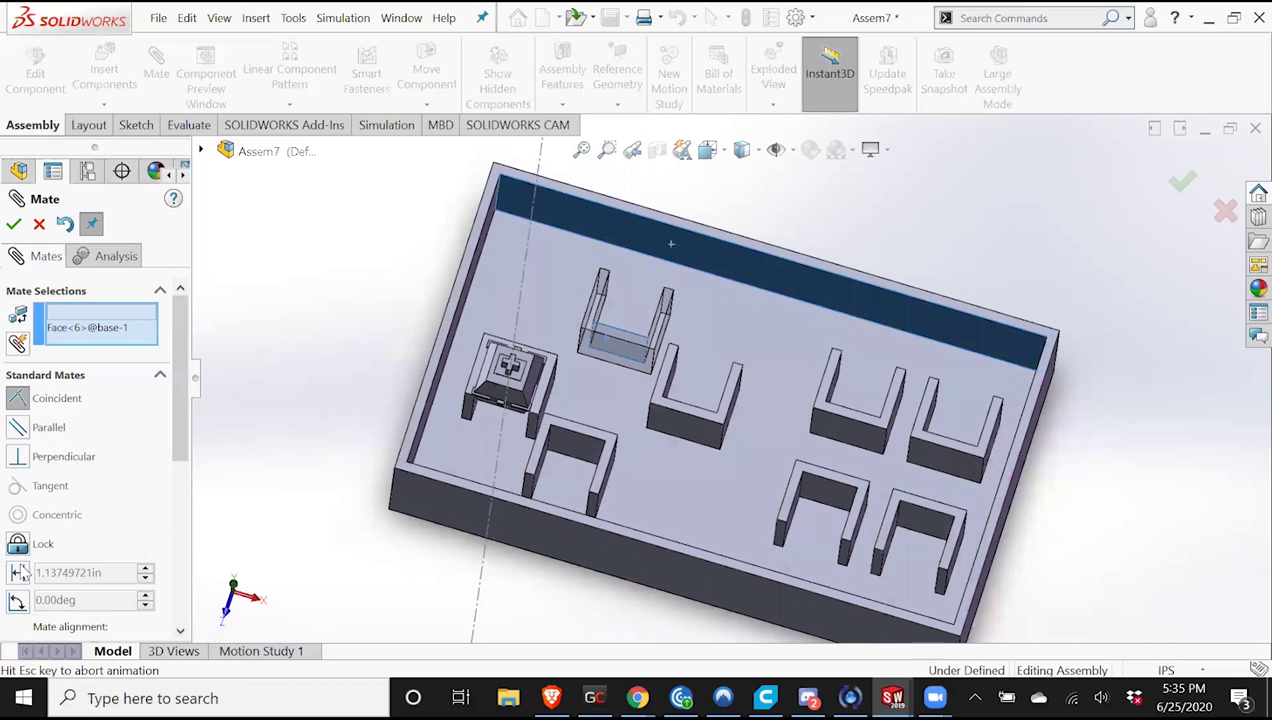
click(18, 572)
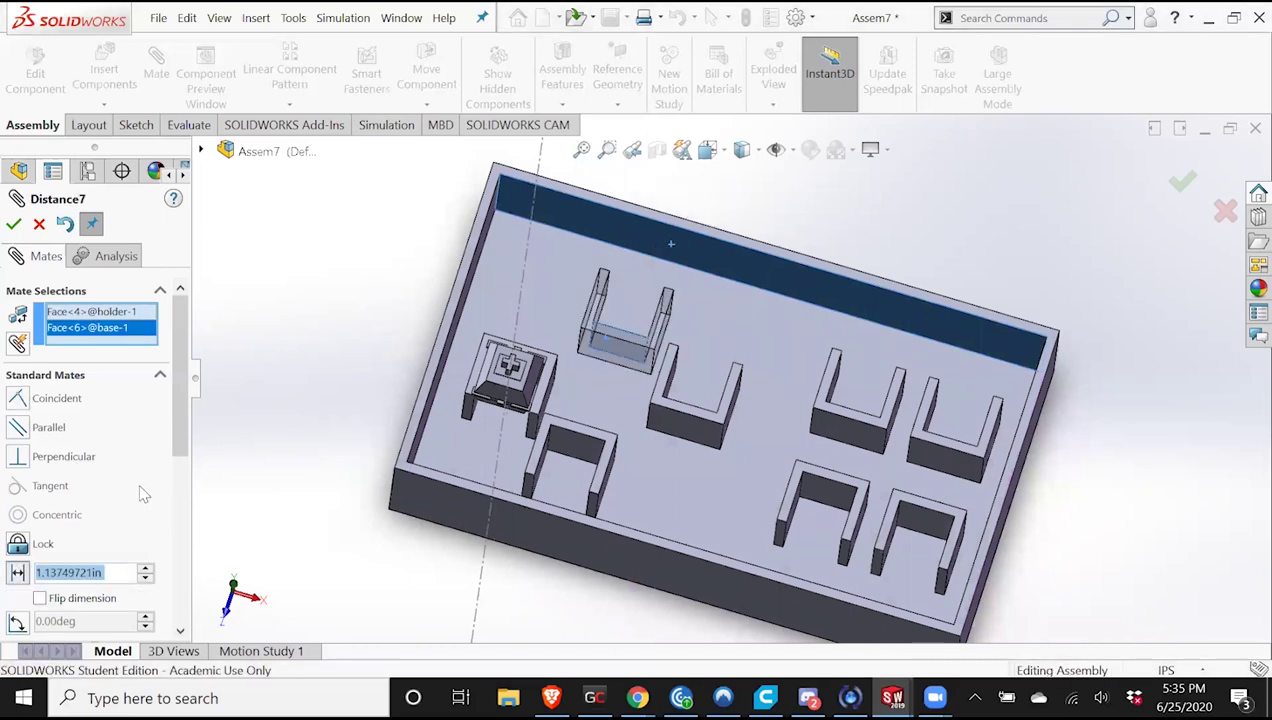
text(1)
key(Return)
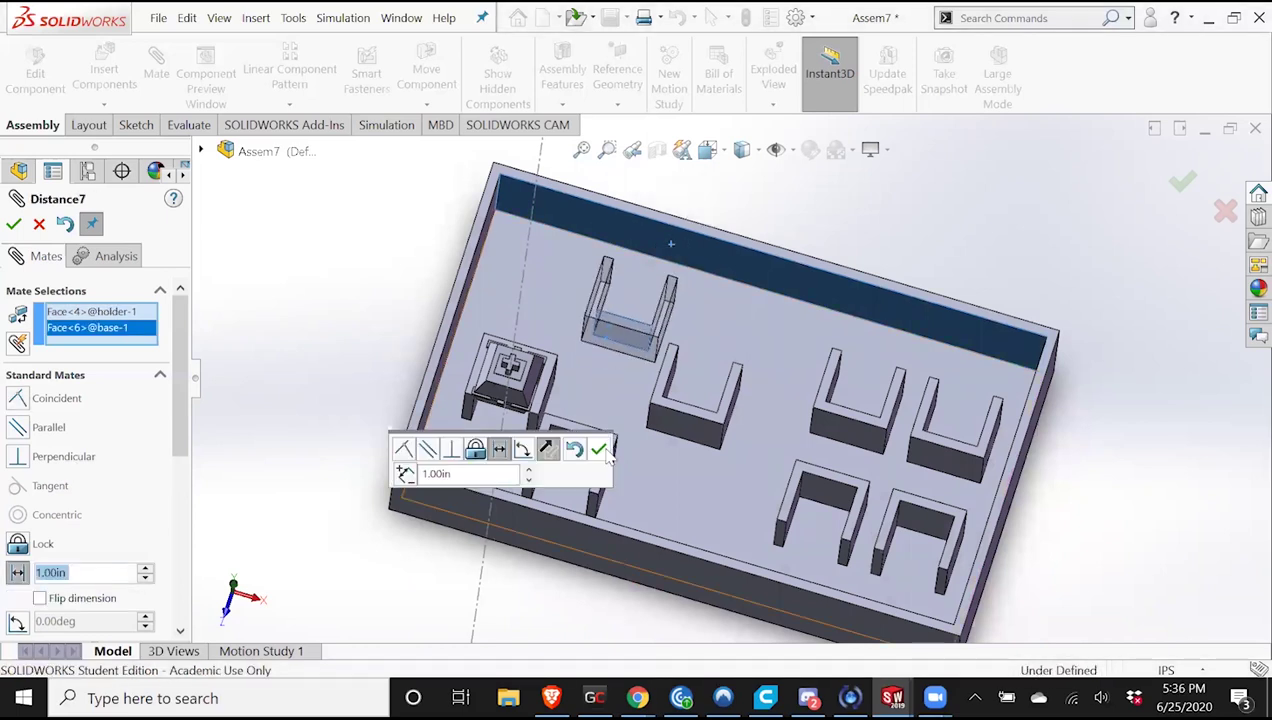
click(598, 449)
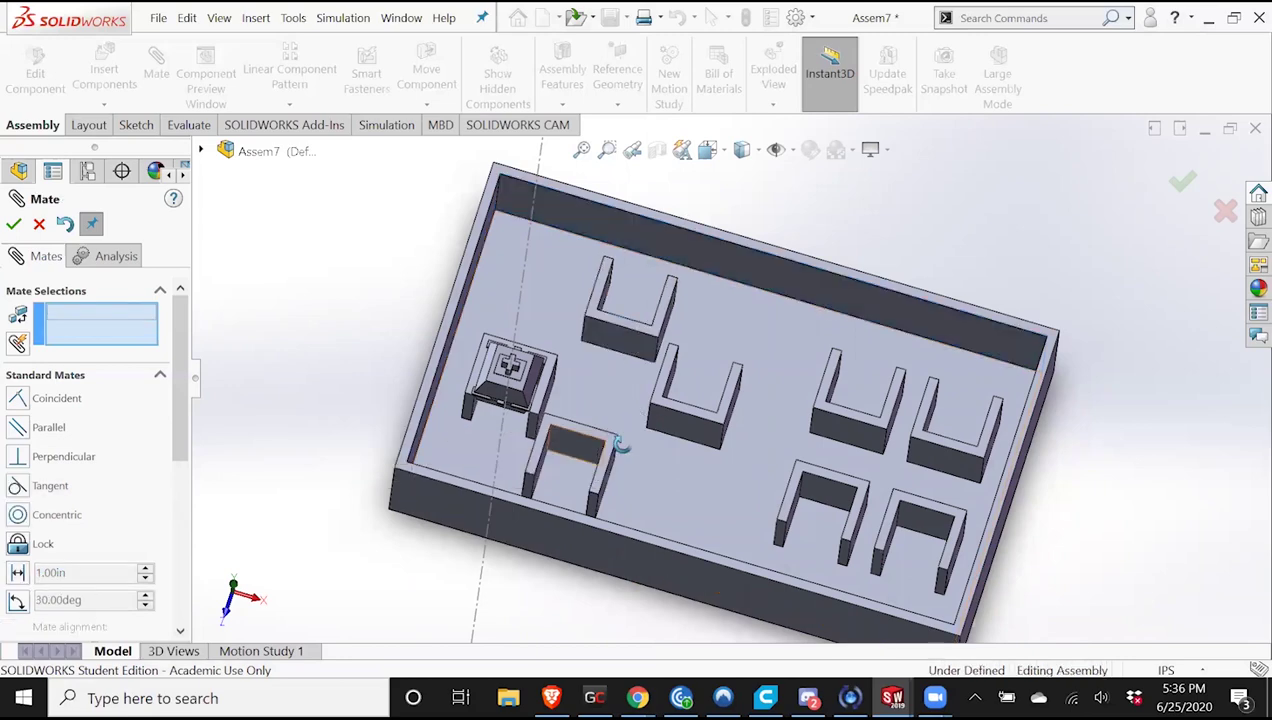
Add a 1 in distance mate between the back of the lower-left holder and the inner face of the base's near long wall.
click(559, 511)
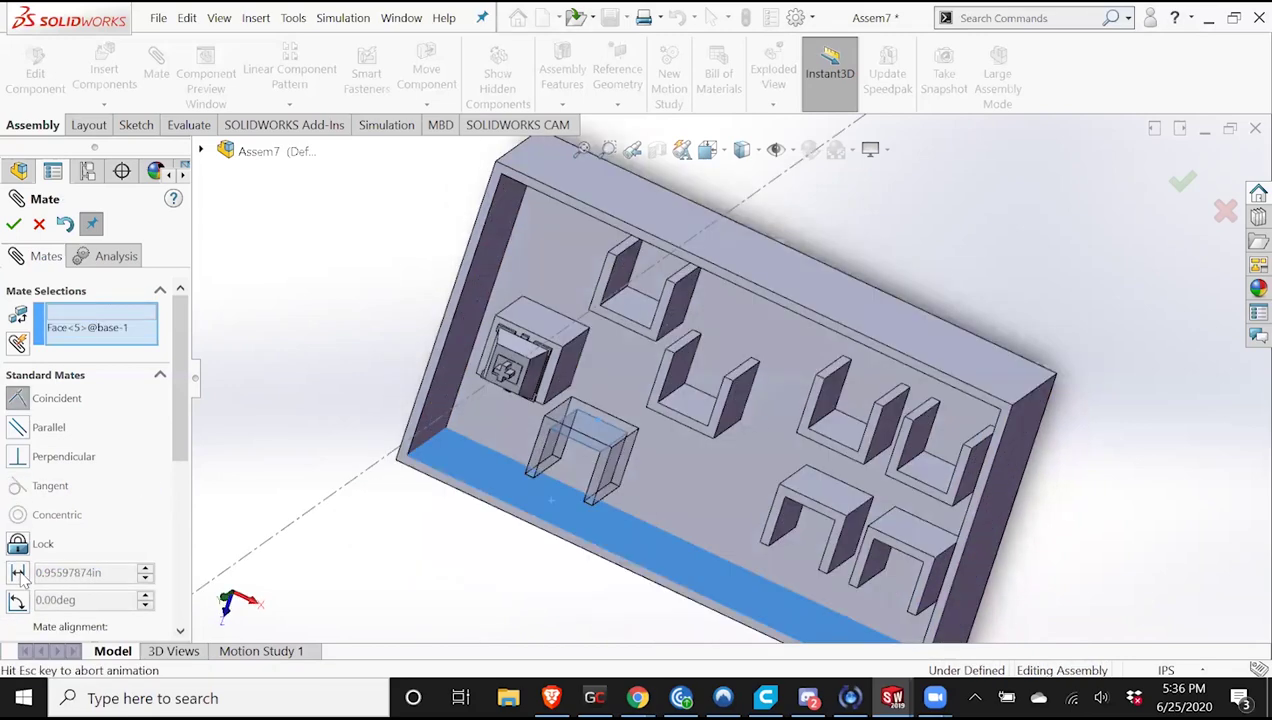
text(1)
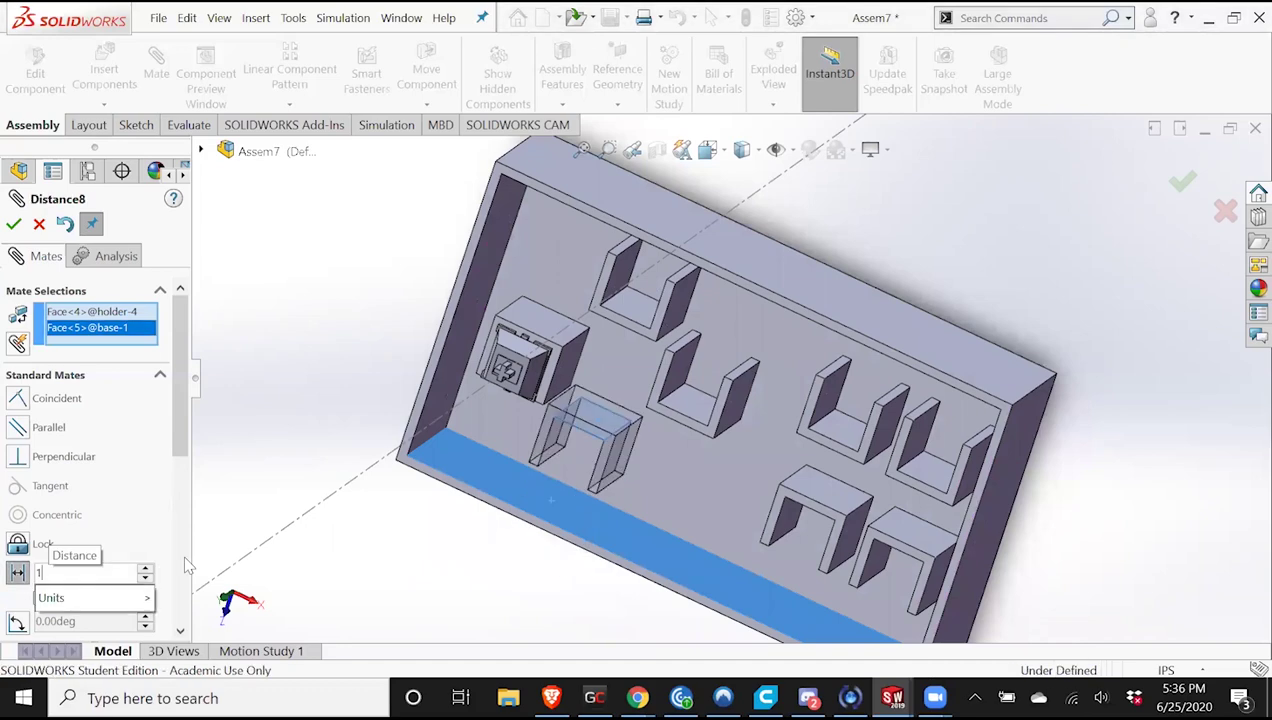
key(Return)
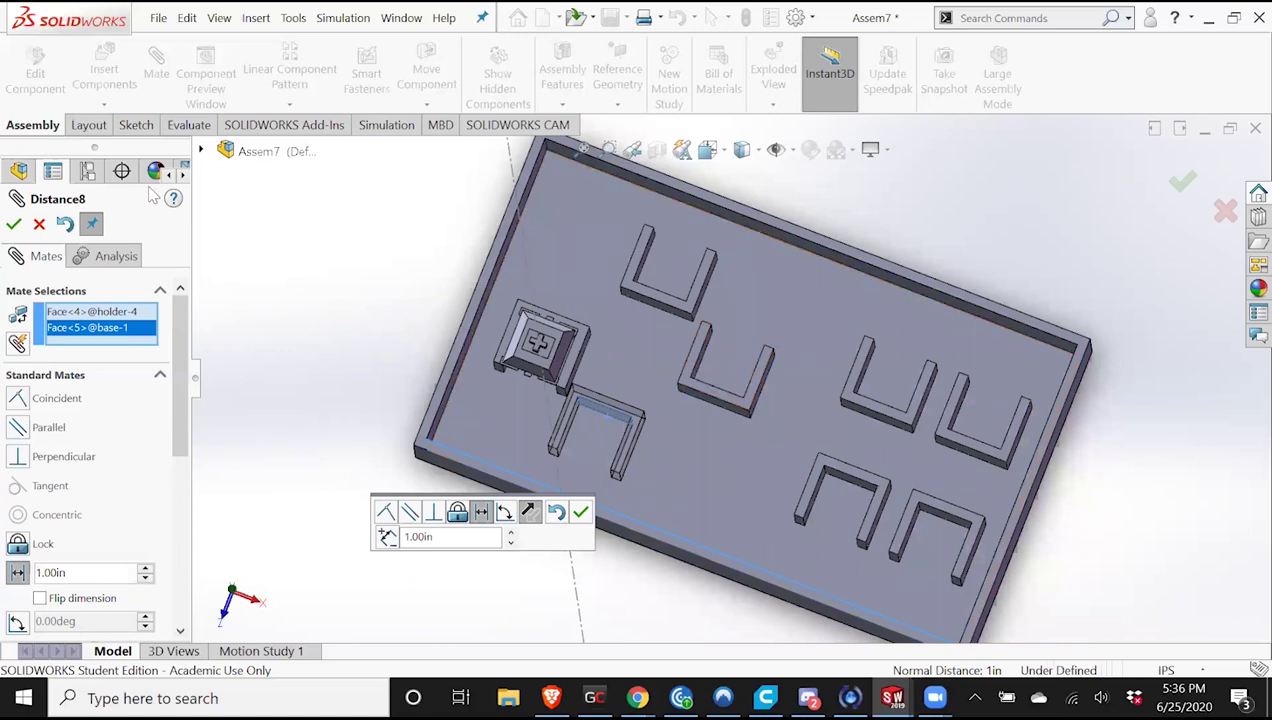
click(184, 127)
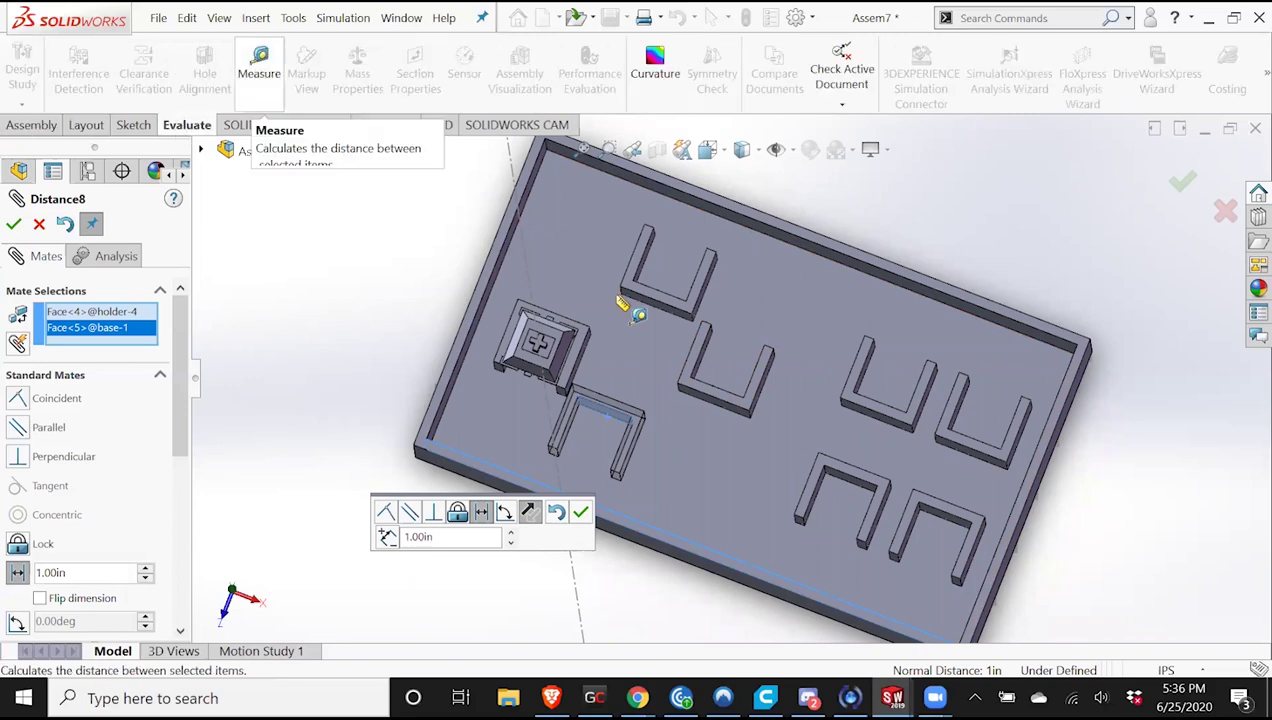
middle_drag(622, 438, 596, 394)
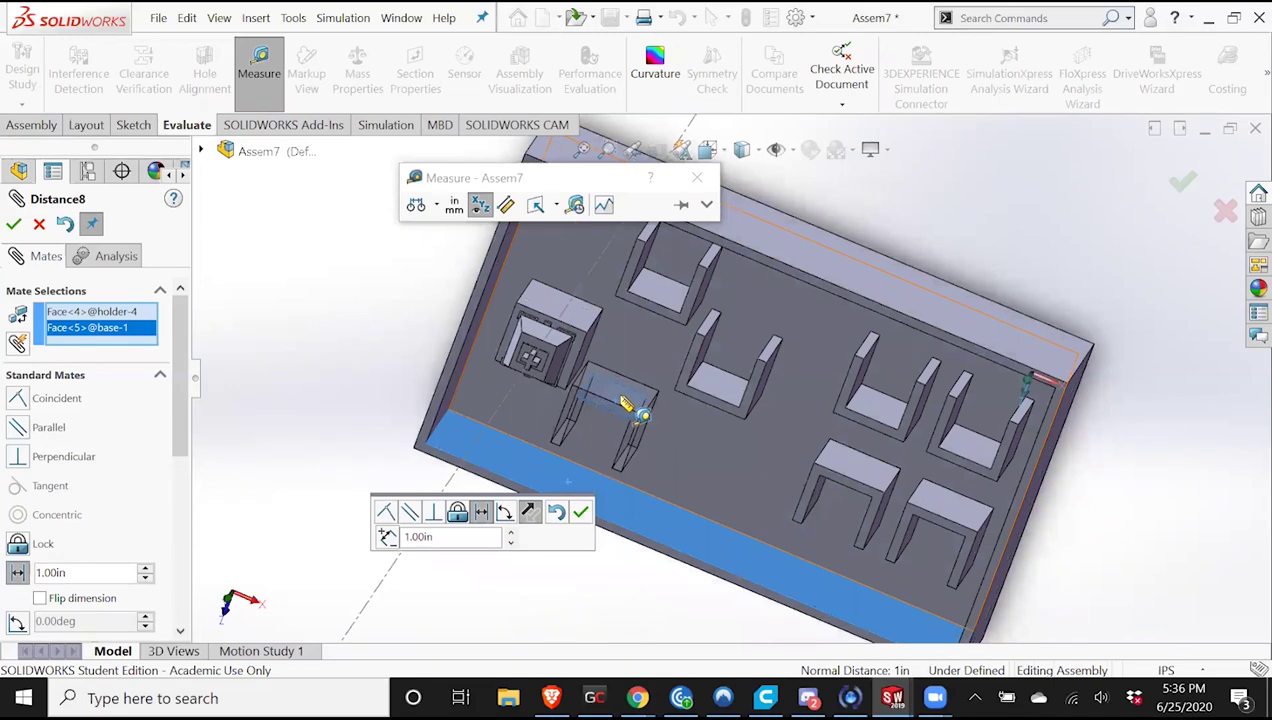
click(618, 392)
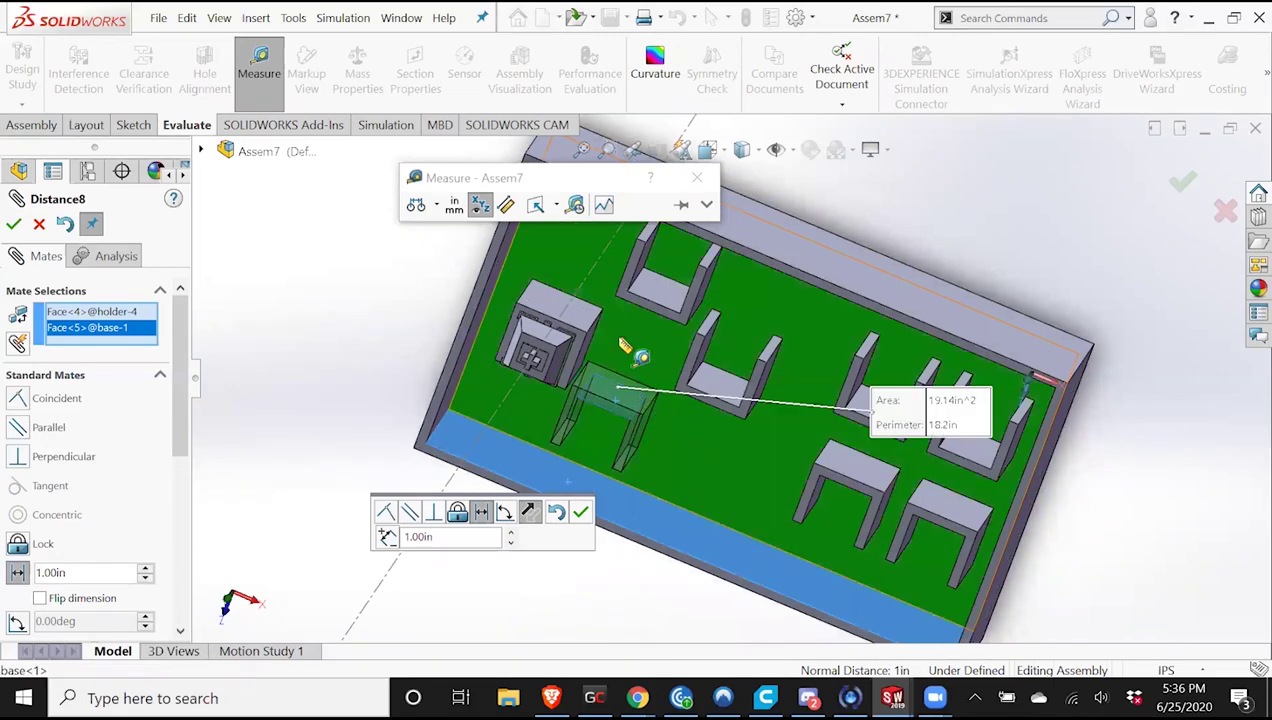
click(609, 406)
click(597, 402)
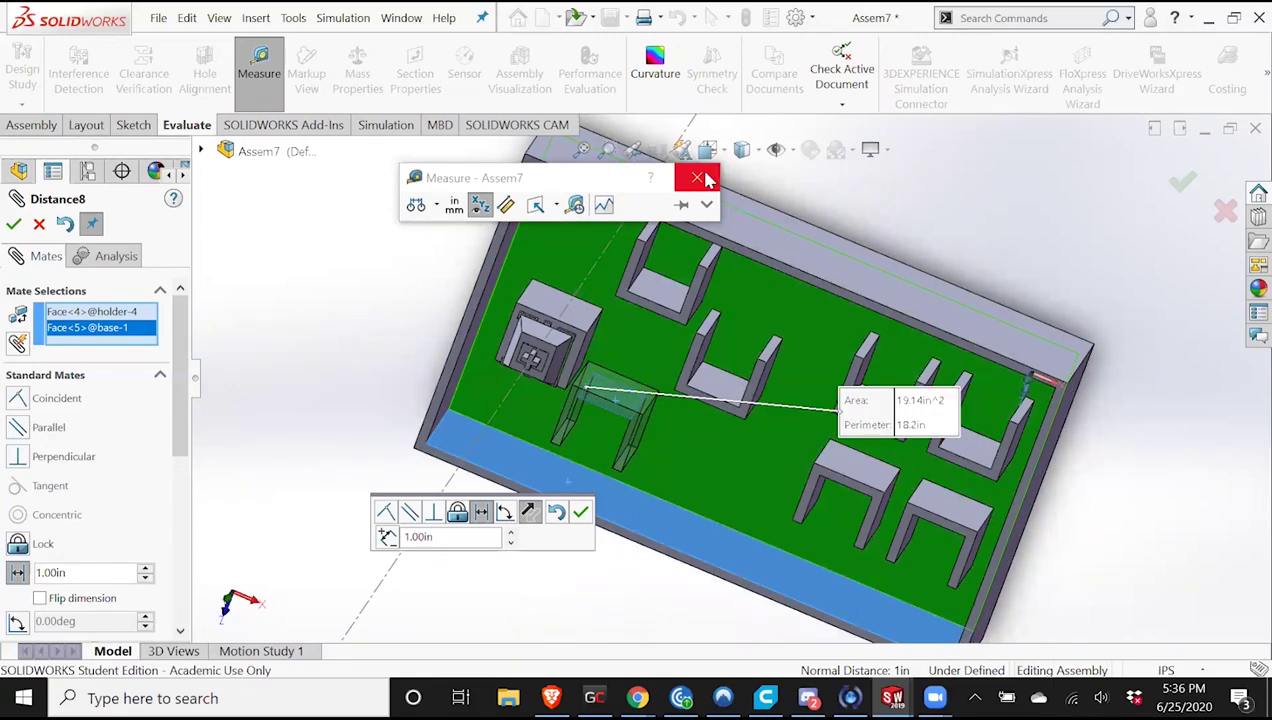
key(Escape)
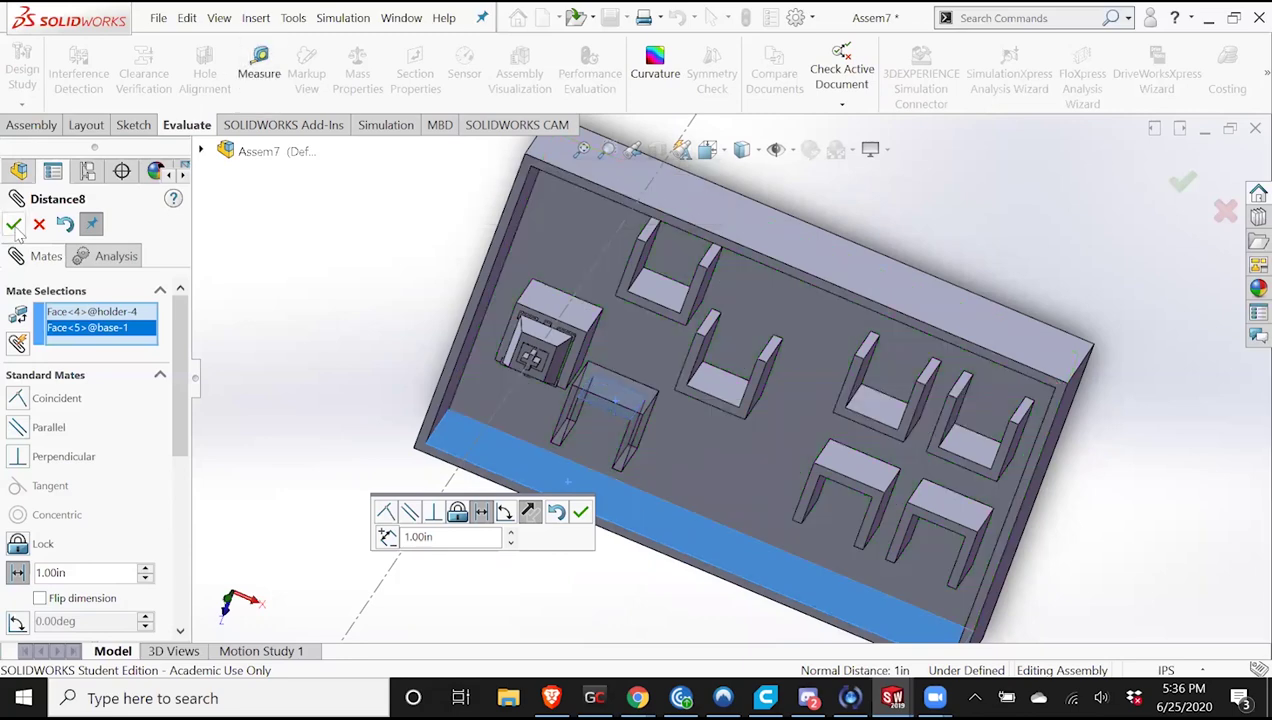
Measure the distance between the facing back faces of the lower-left holder and the upper-left empty holder.
click(260, 66)
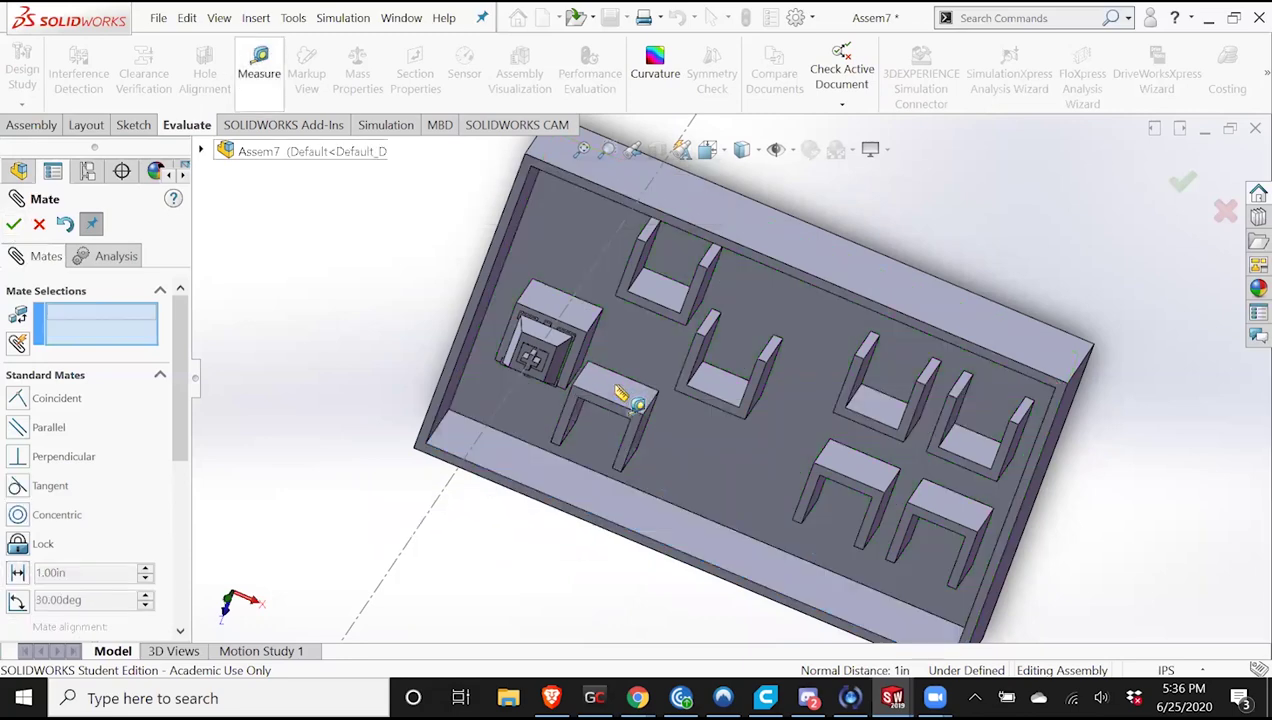
middle_drag(667, 226, 648, 328)
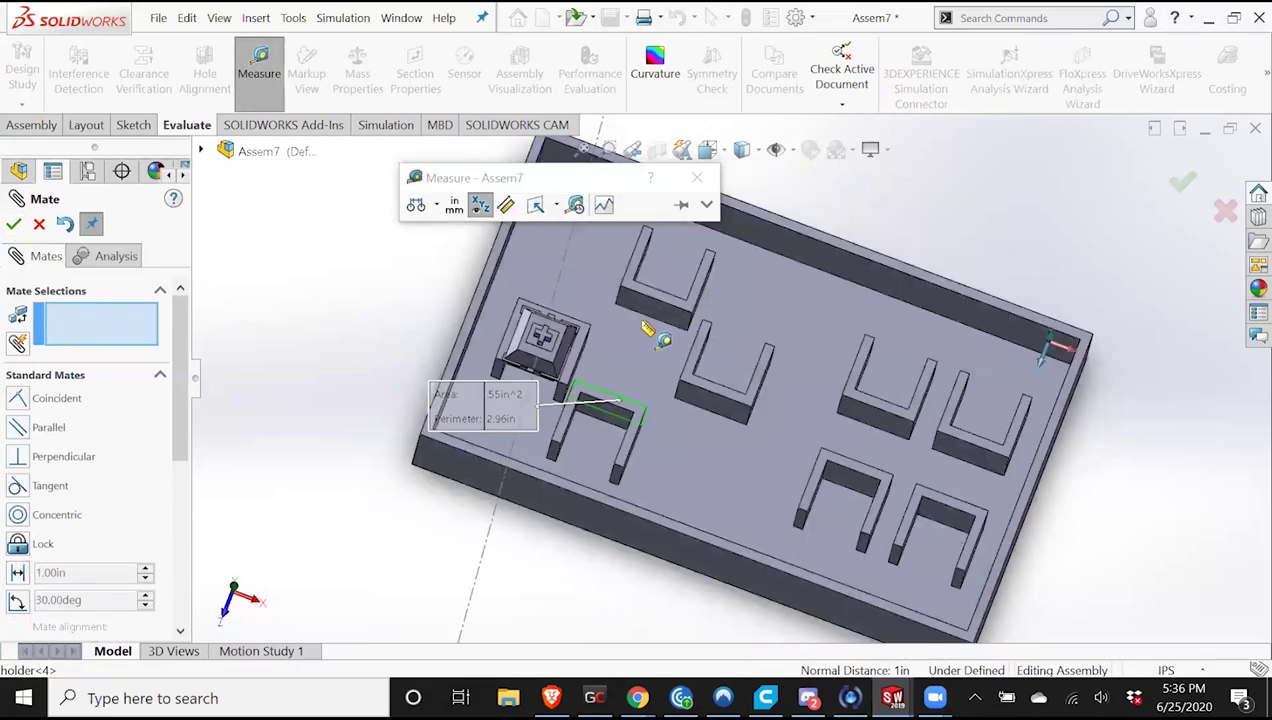
click(642, 321)
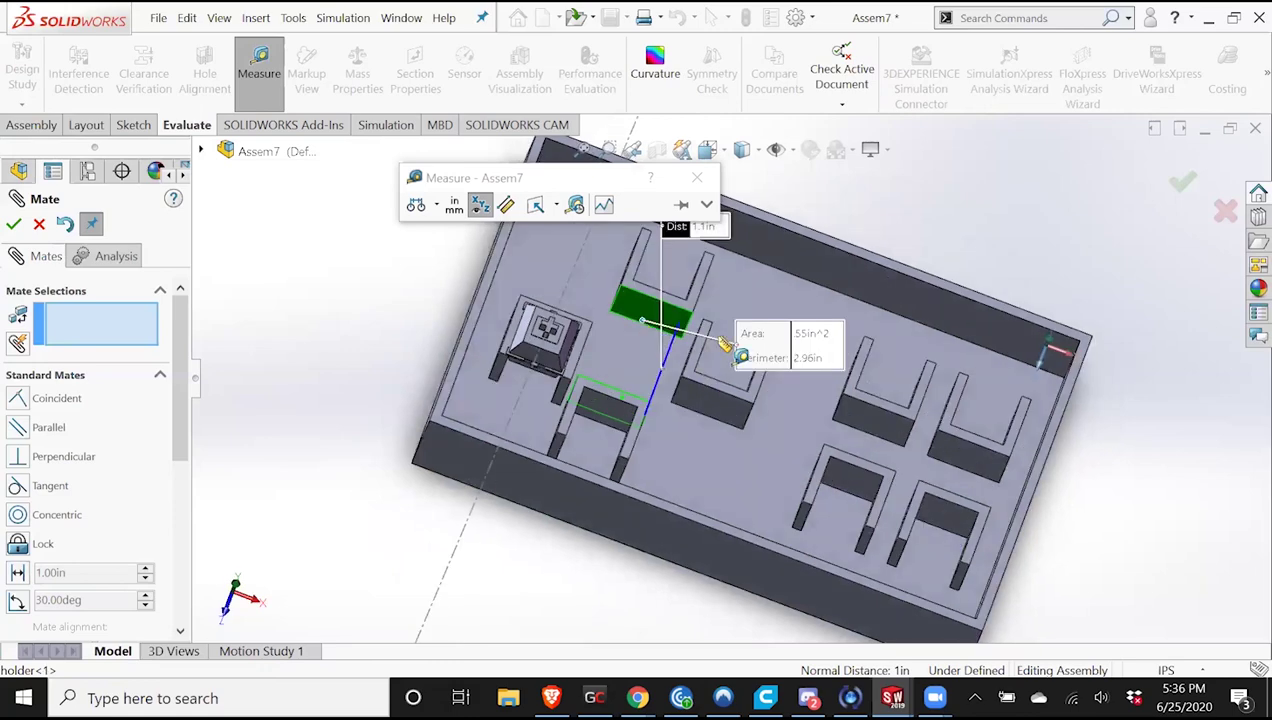
middle_drag(670, 395, 357, 329)
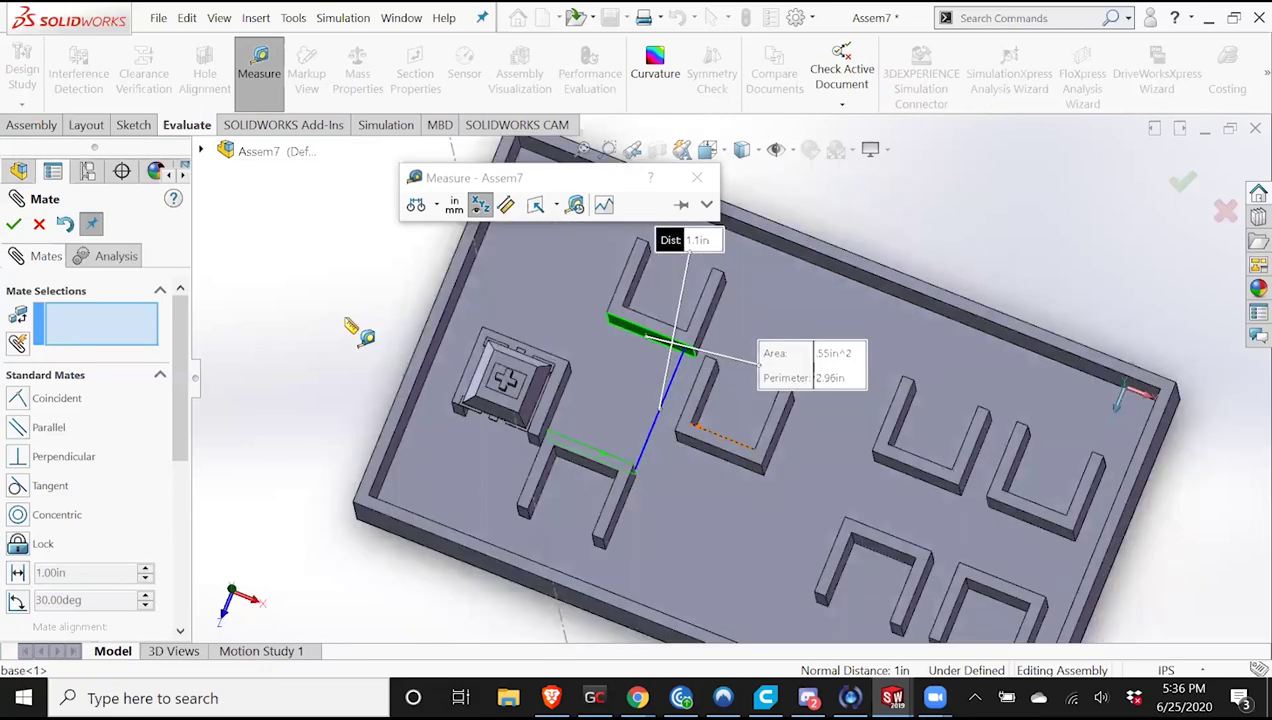
click(357, 329)
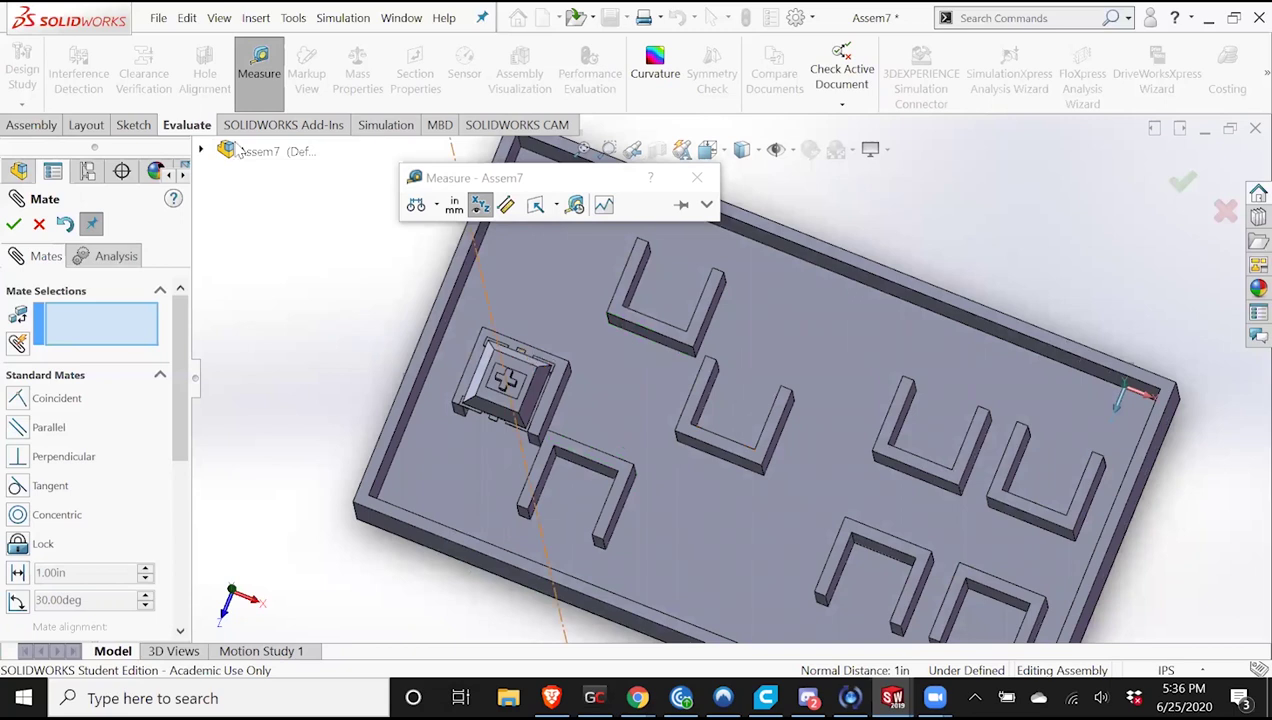
key(Escape)
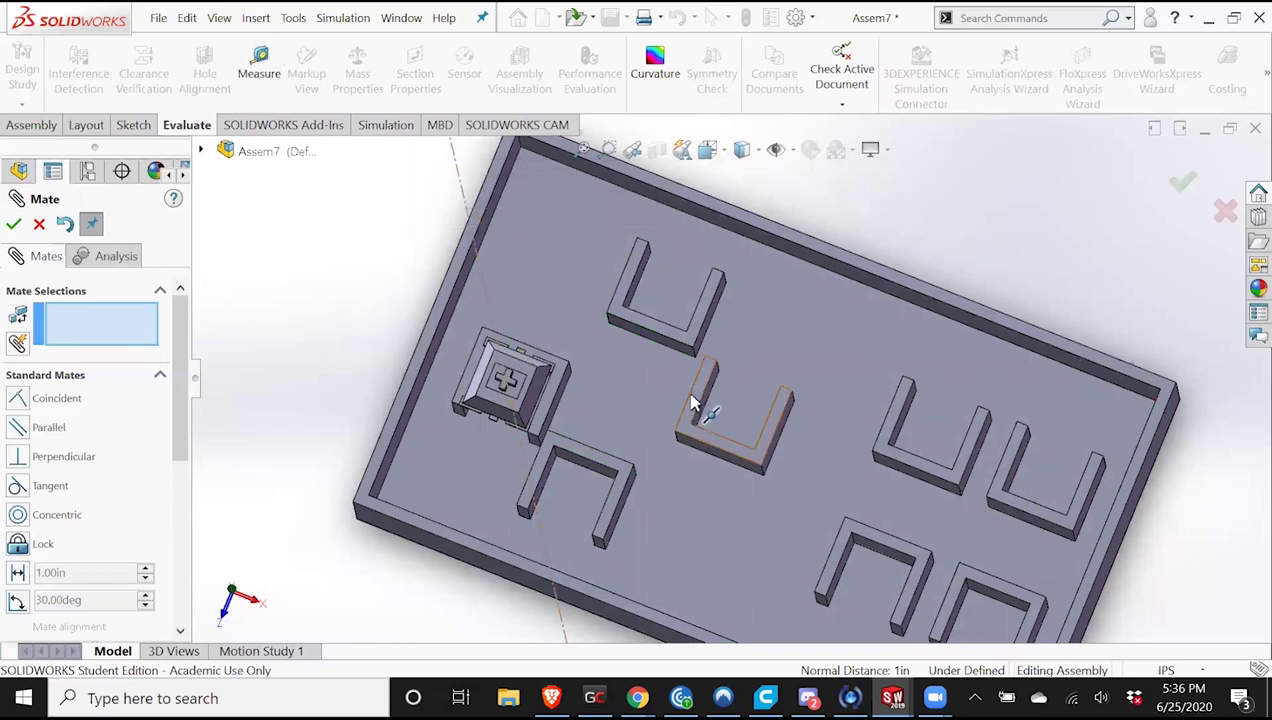
Add a 1.1/2 in distance mate between the side-edge midpoint of the holder between the two rows and the back edge of the upper-left empty holder.
click(688, 396)
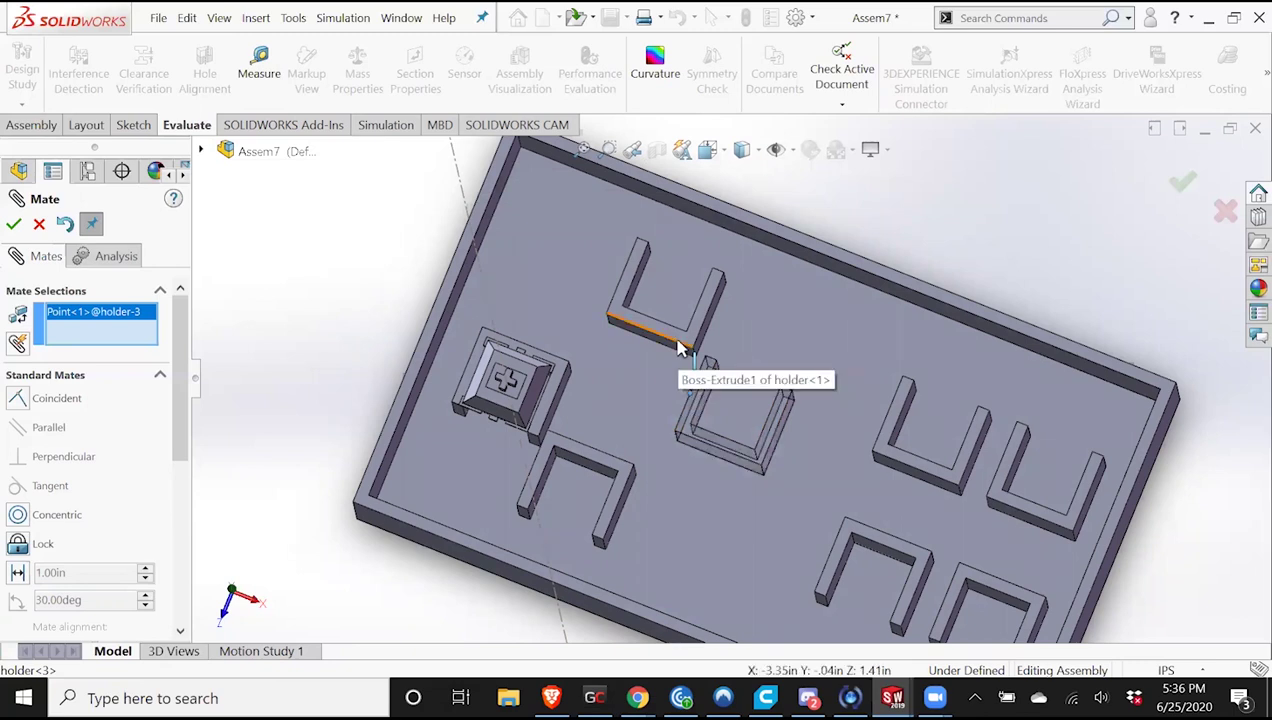
click(678, 347)
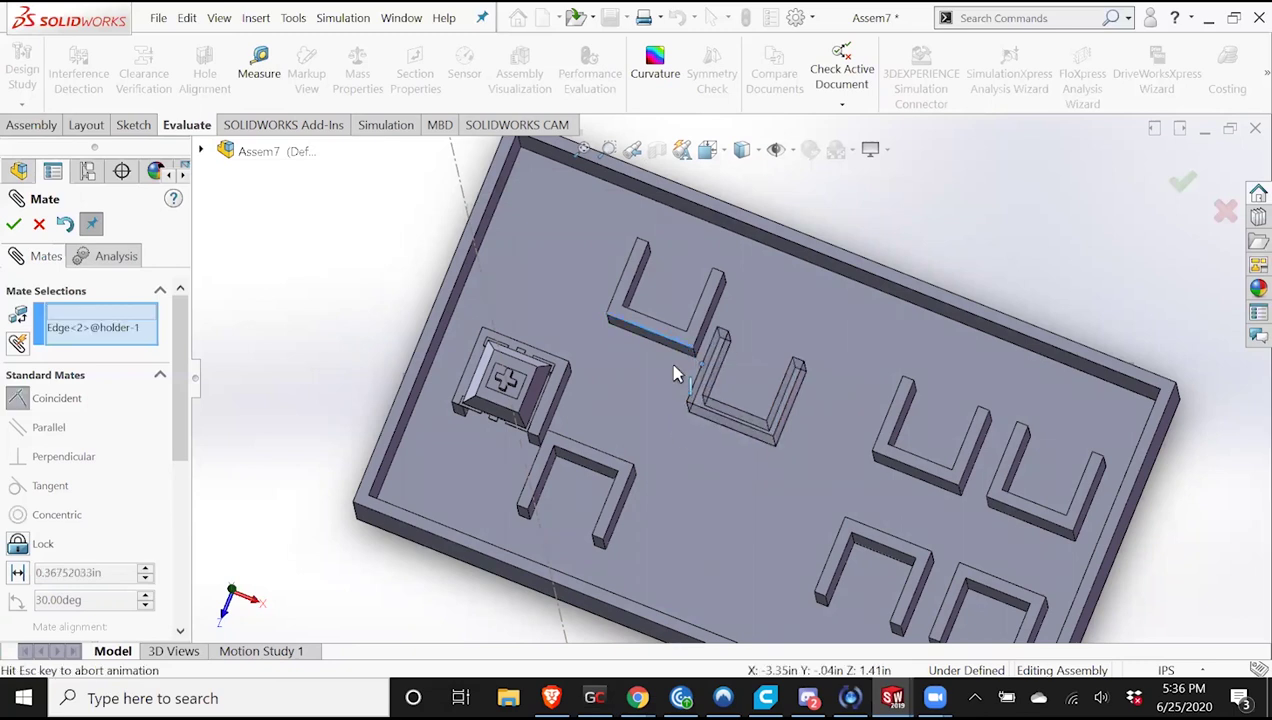
click(17, 575)
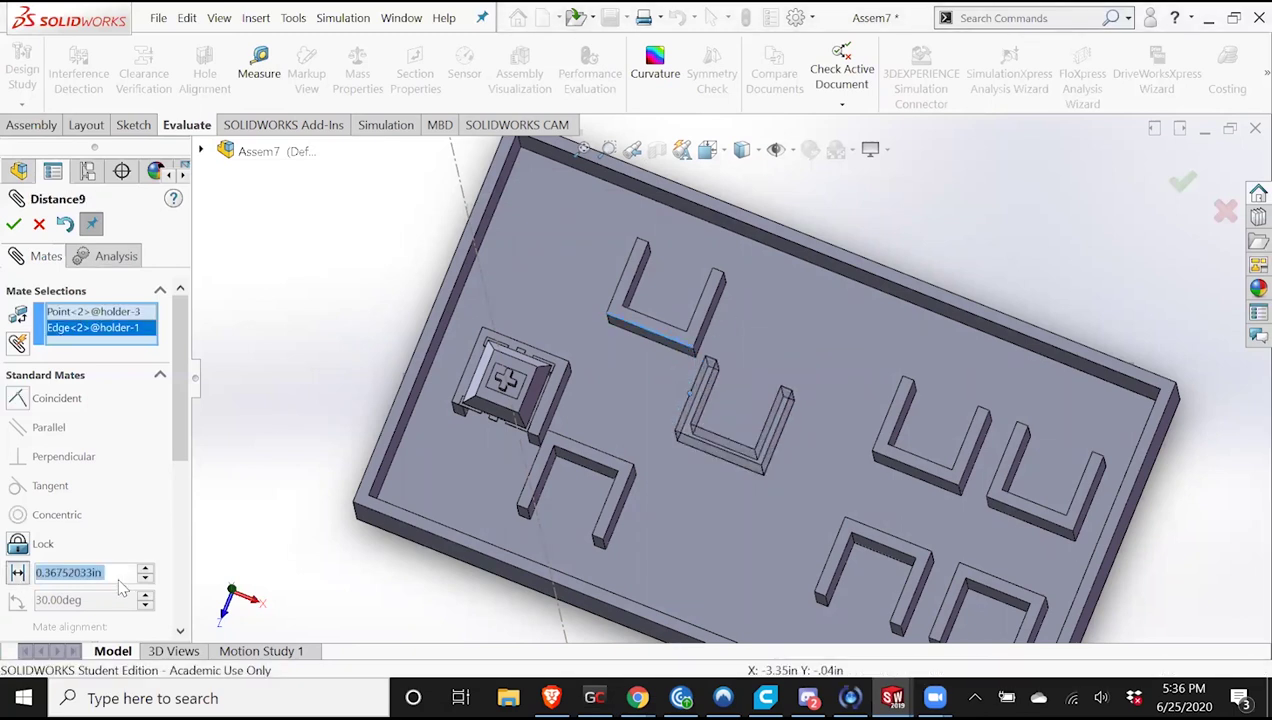
text(1)
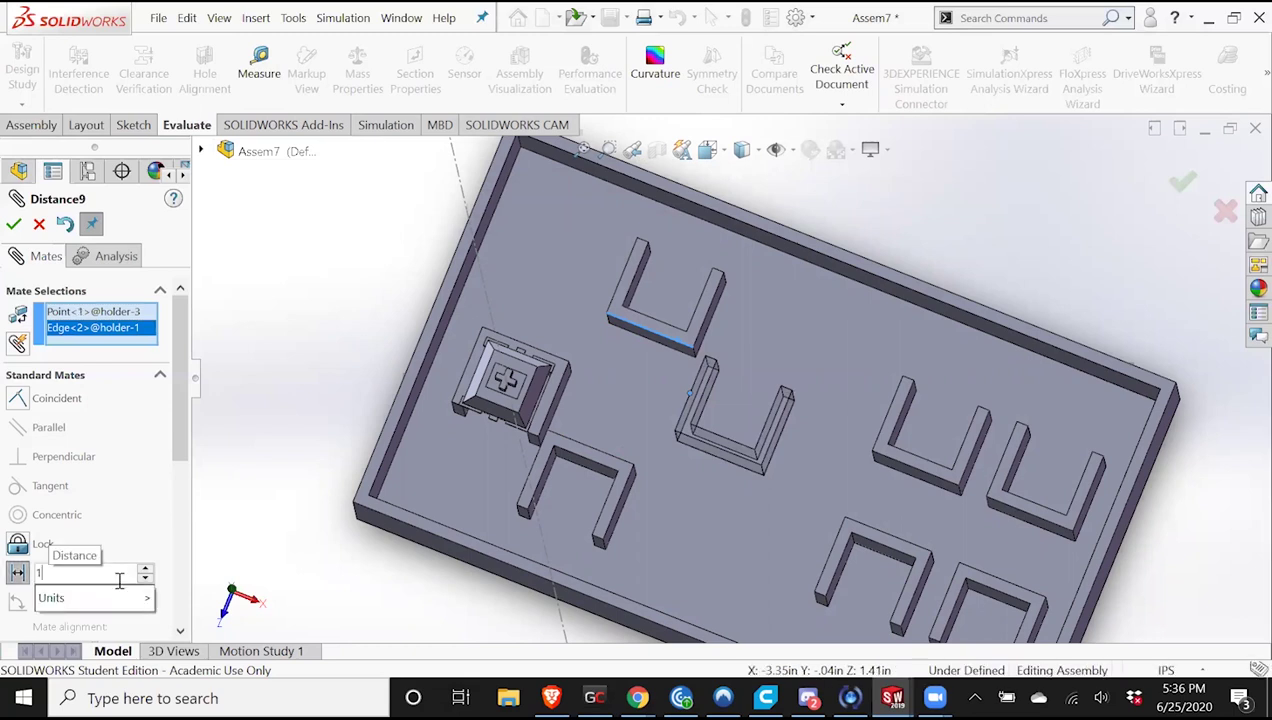
text(.1/2)
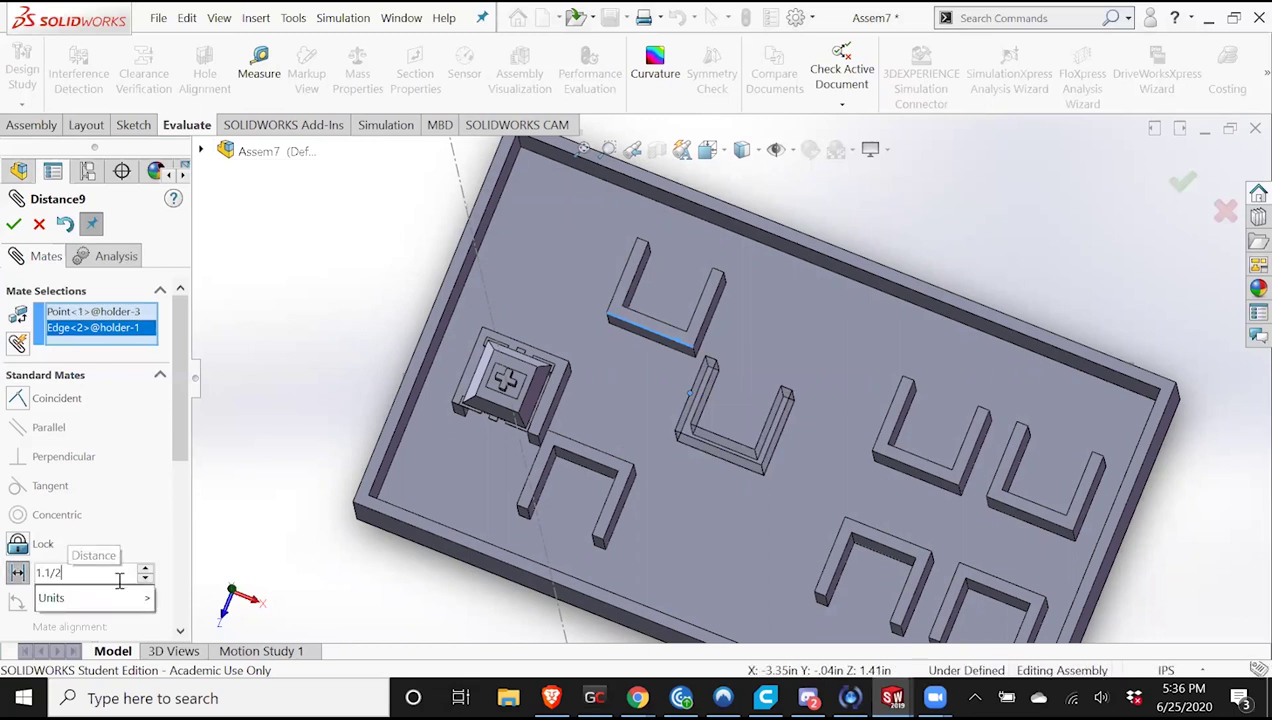
key(Return)
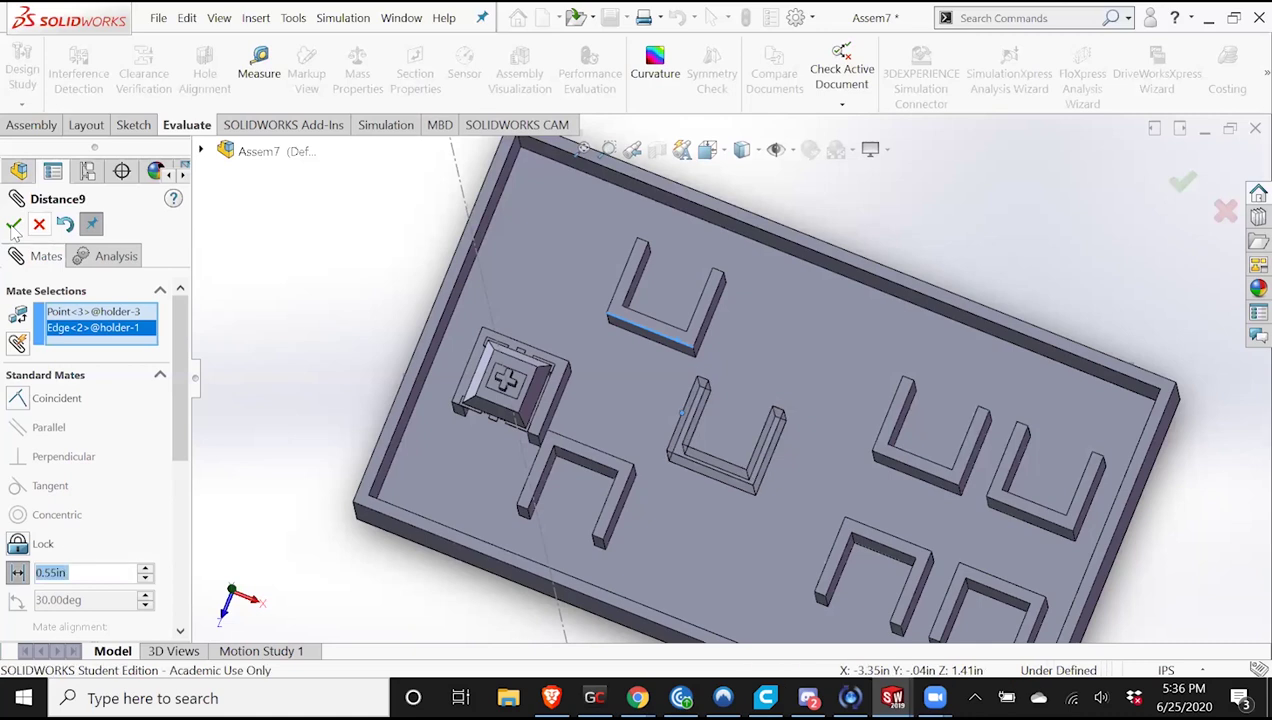
click(13, 224)
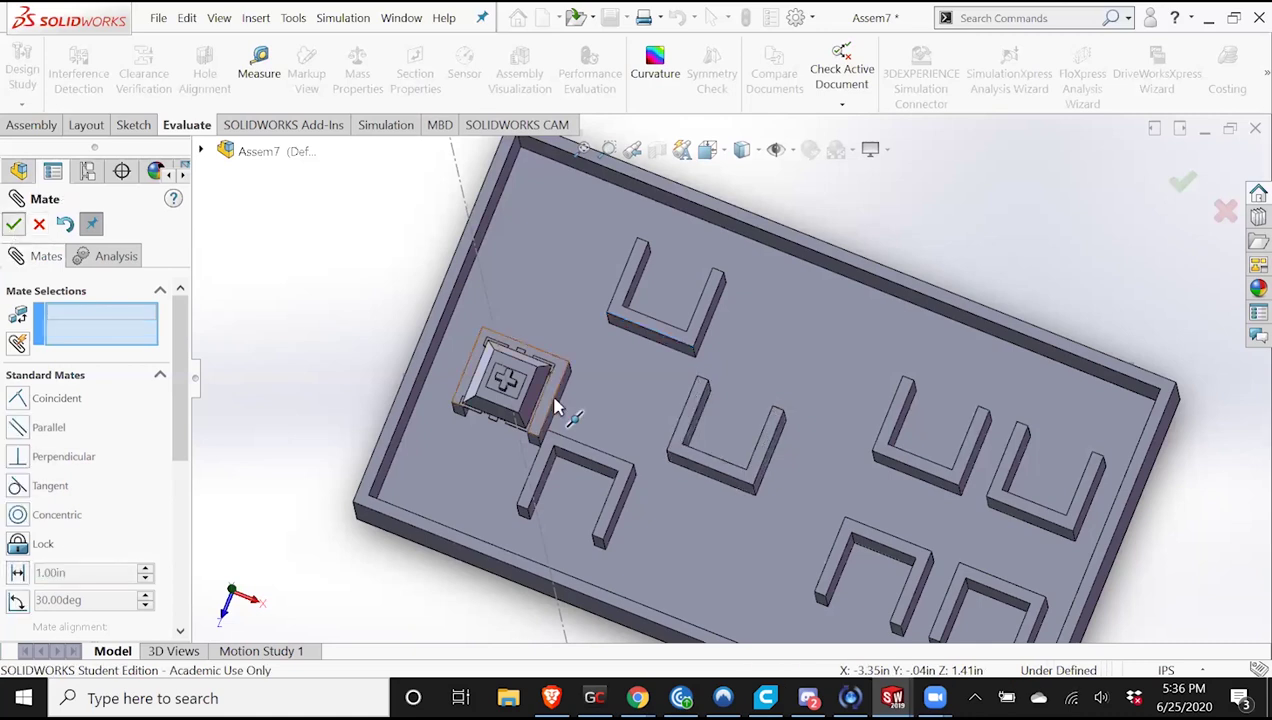
Add a 1.1/2 in distance mate between the side-edge midpoint of the key switch's holder and the back edge of the upper-left empty holder.
click(604, 341)
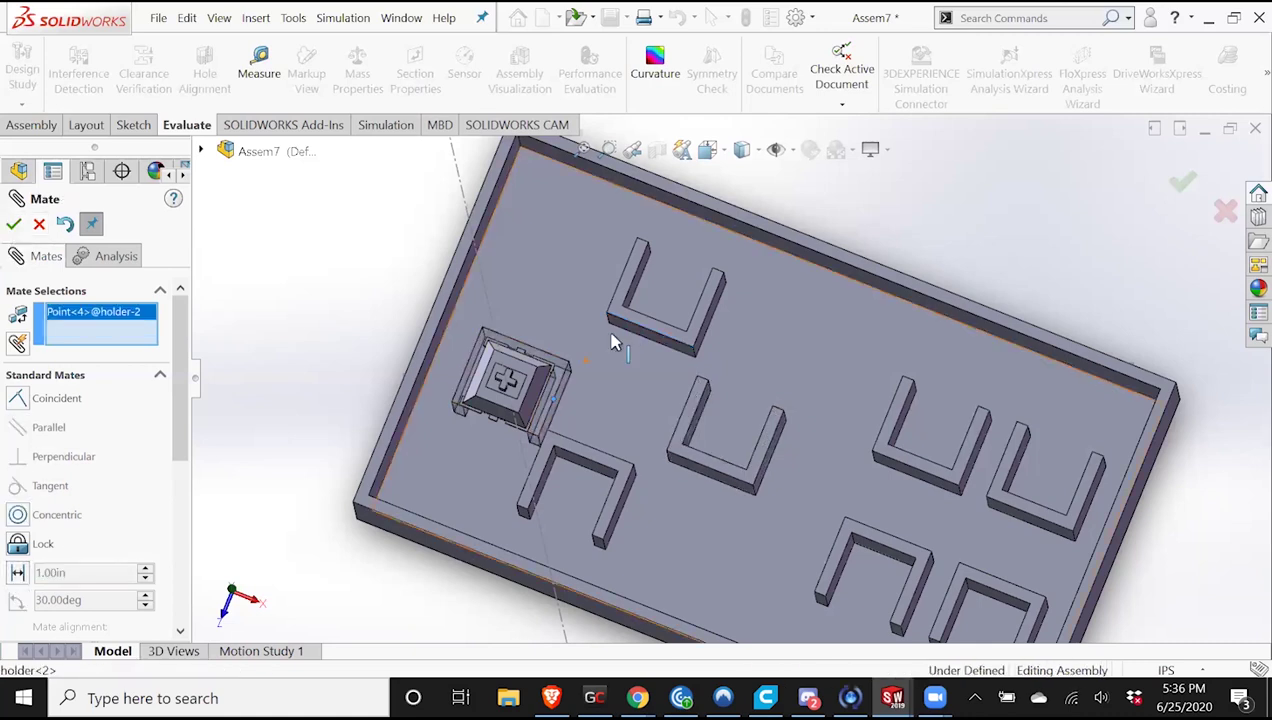
click(18, 573)
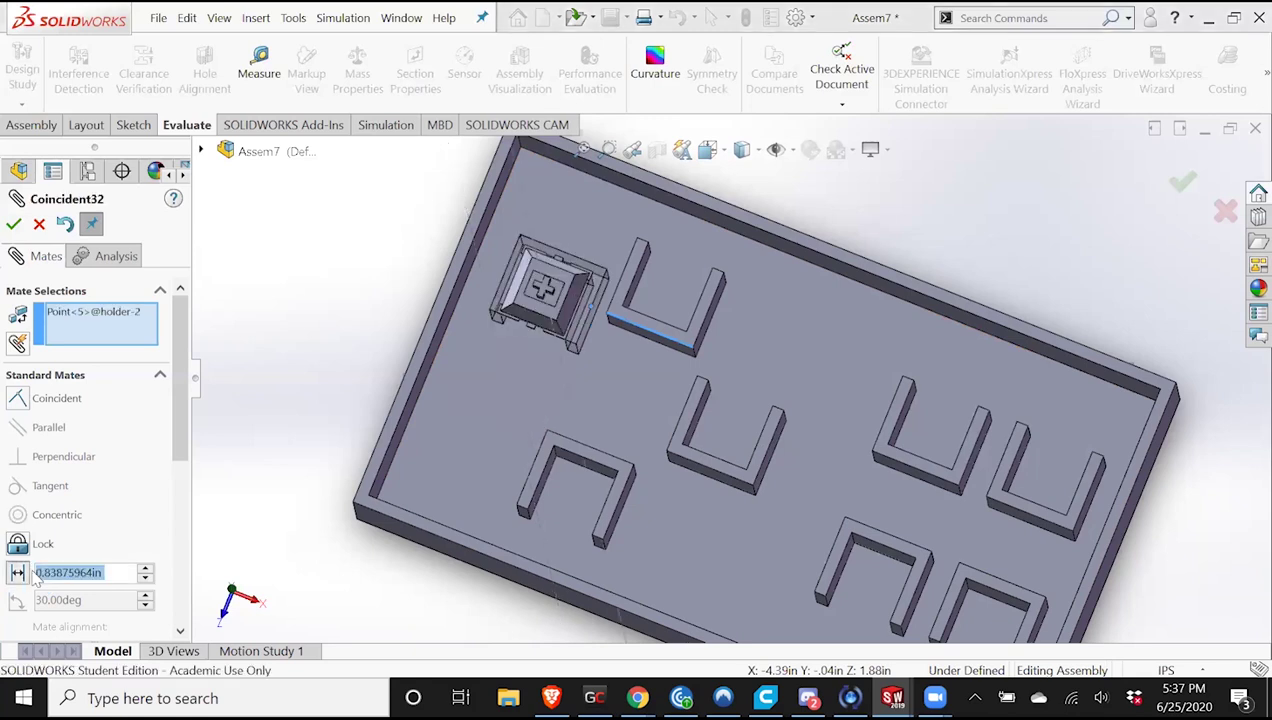
text(1.1/2)
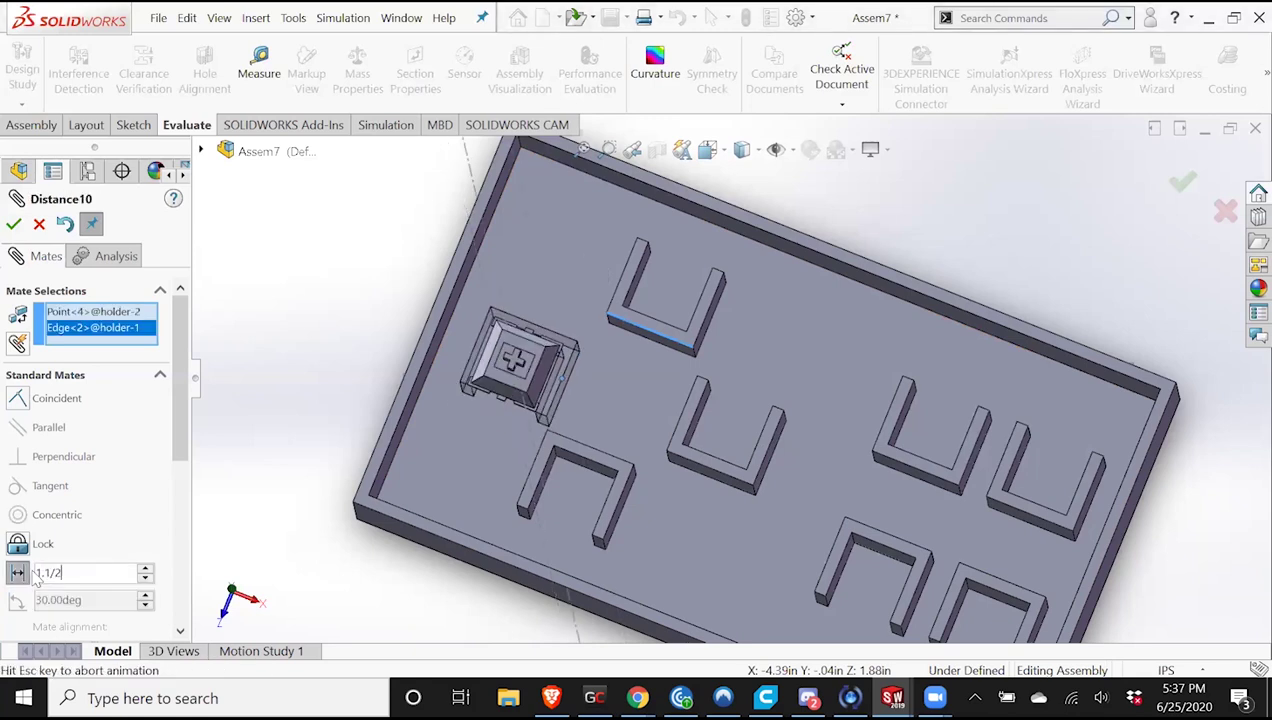
scroll(698, 404, up, 2)
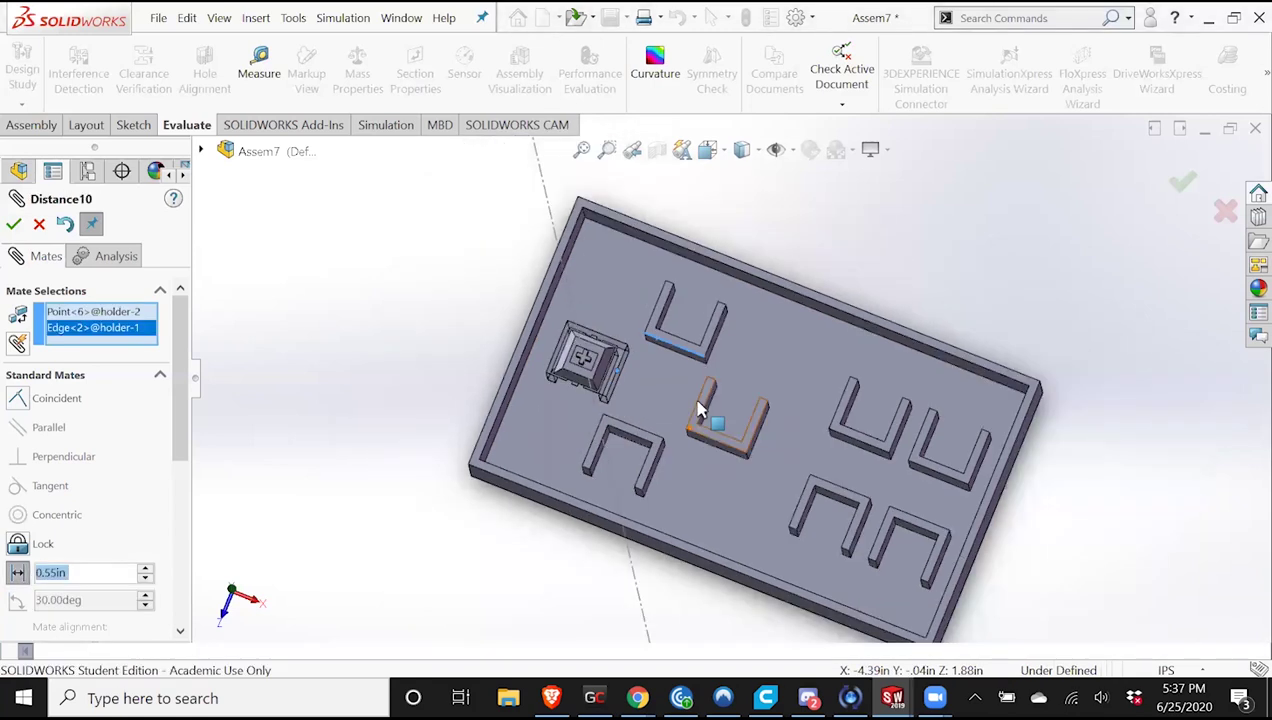
scroll(862, 342, down, 4)
mouse_move(862, 344)
middle_down()
mouse_move(860, 389)
mouse_move(865, 362)
middle_up()
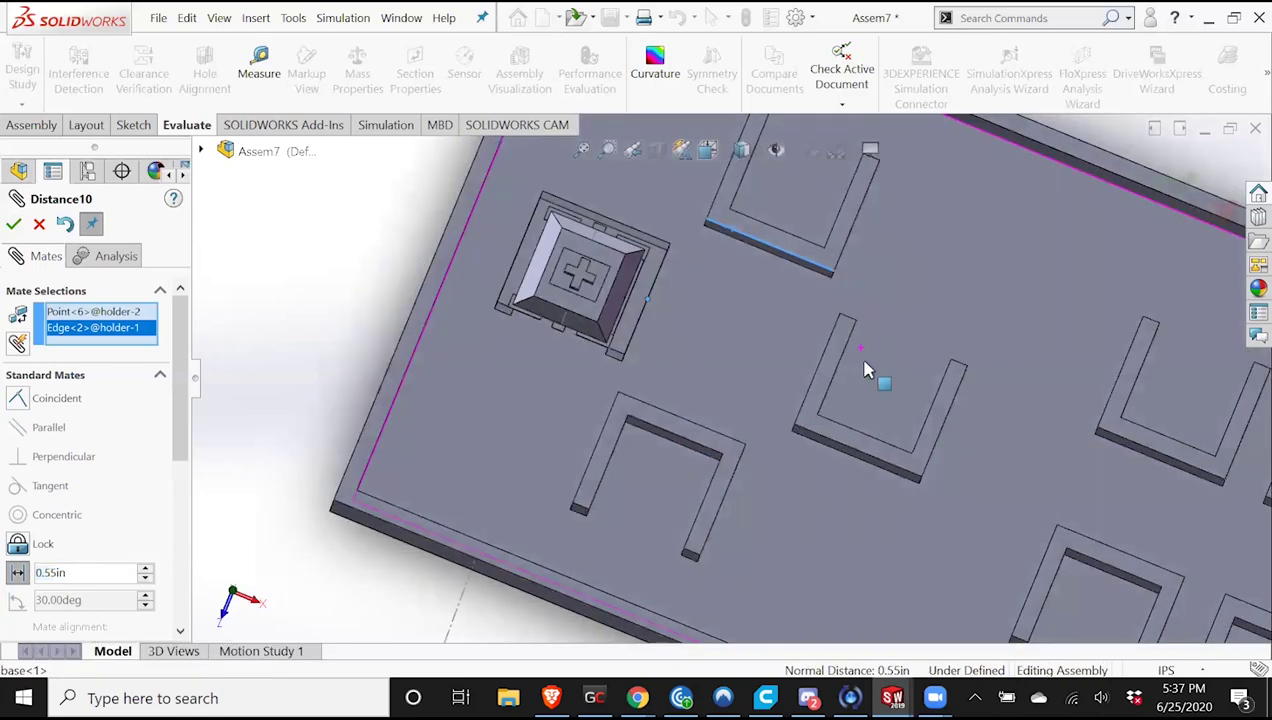
scroll(866, 370, up, 2)
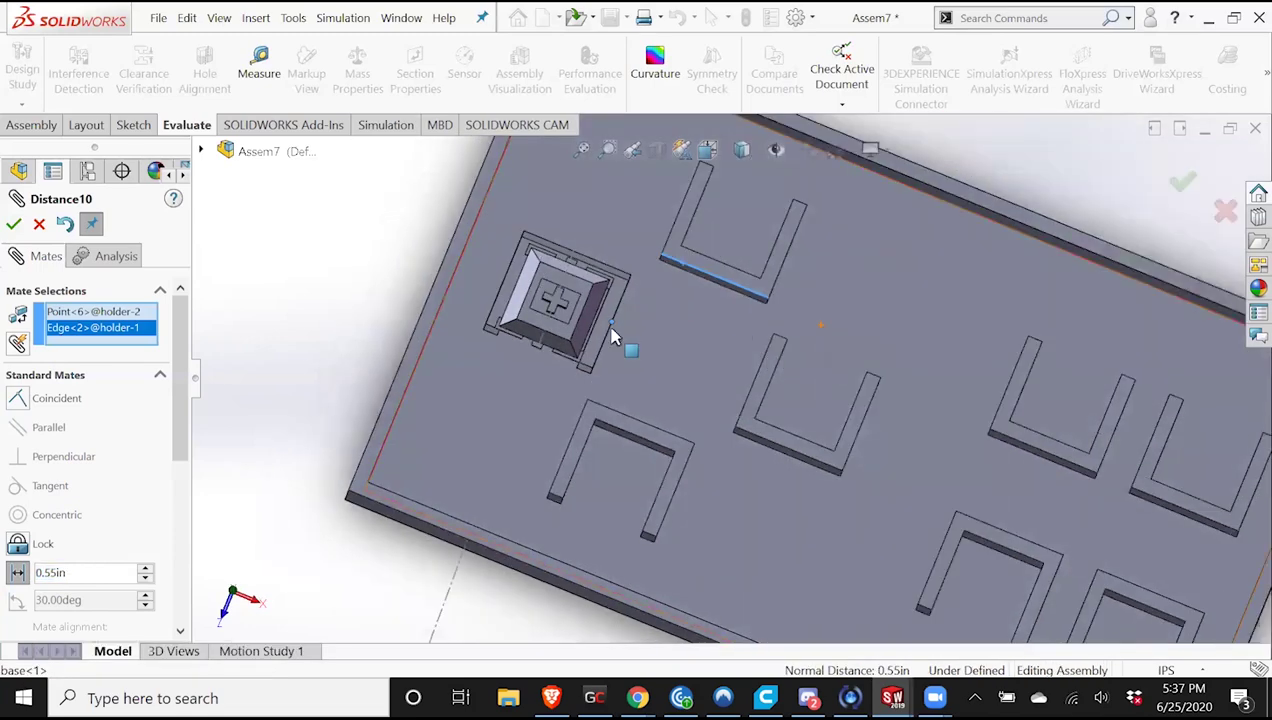
middle_drag(575, 327, 695, 366)
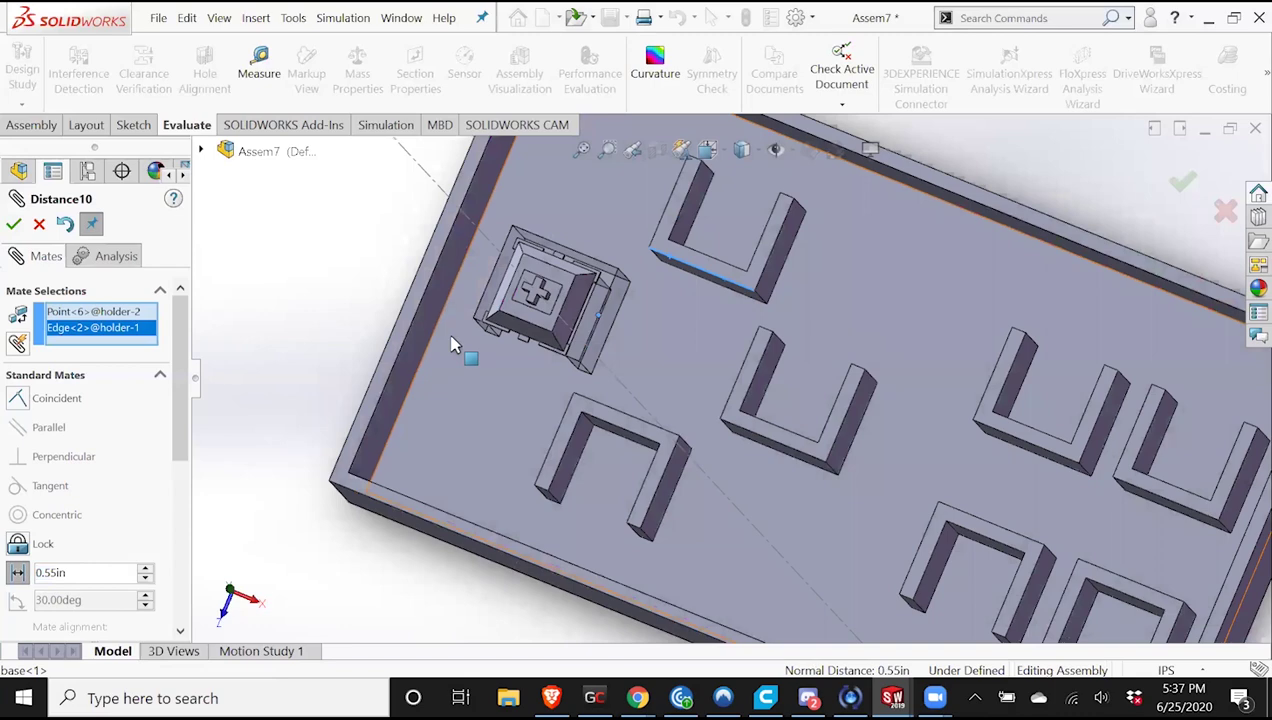
middle_drag(451, 342, 335, 335)
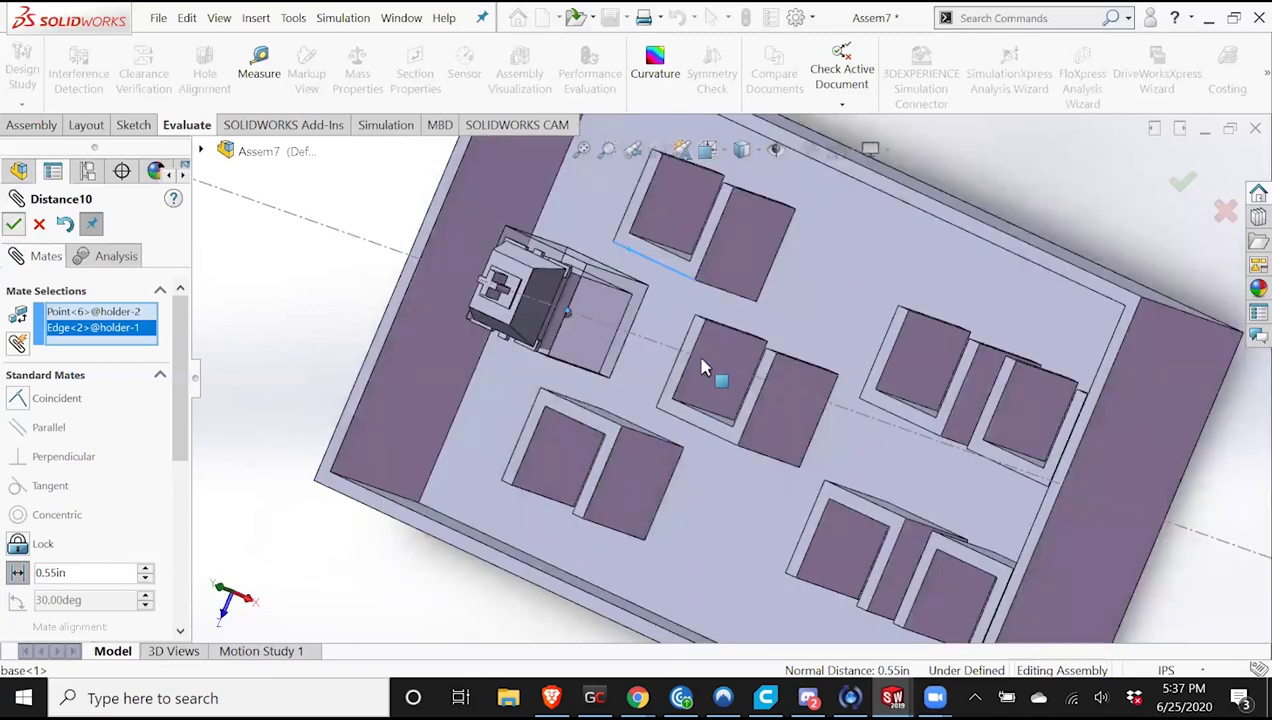
key(Return)
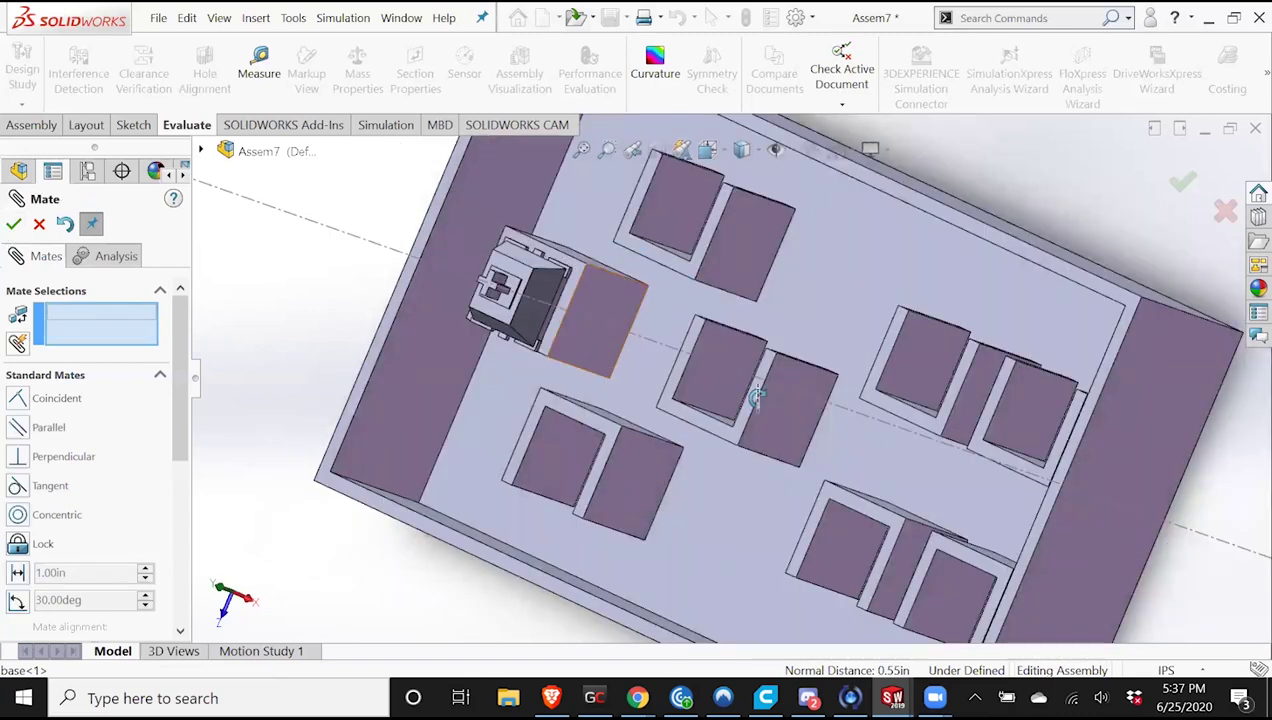
Add a 1.1 in distance mate between the facing side faces of the key switch's holder and the middle holder between the two rows.
click(755, 405)
click(752, 410)
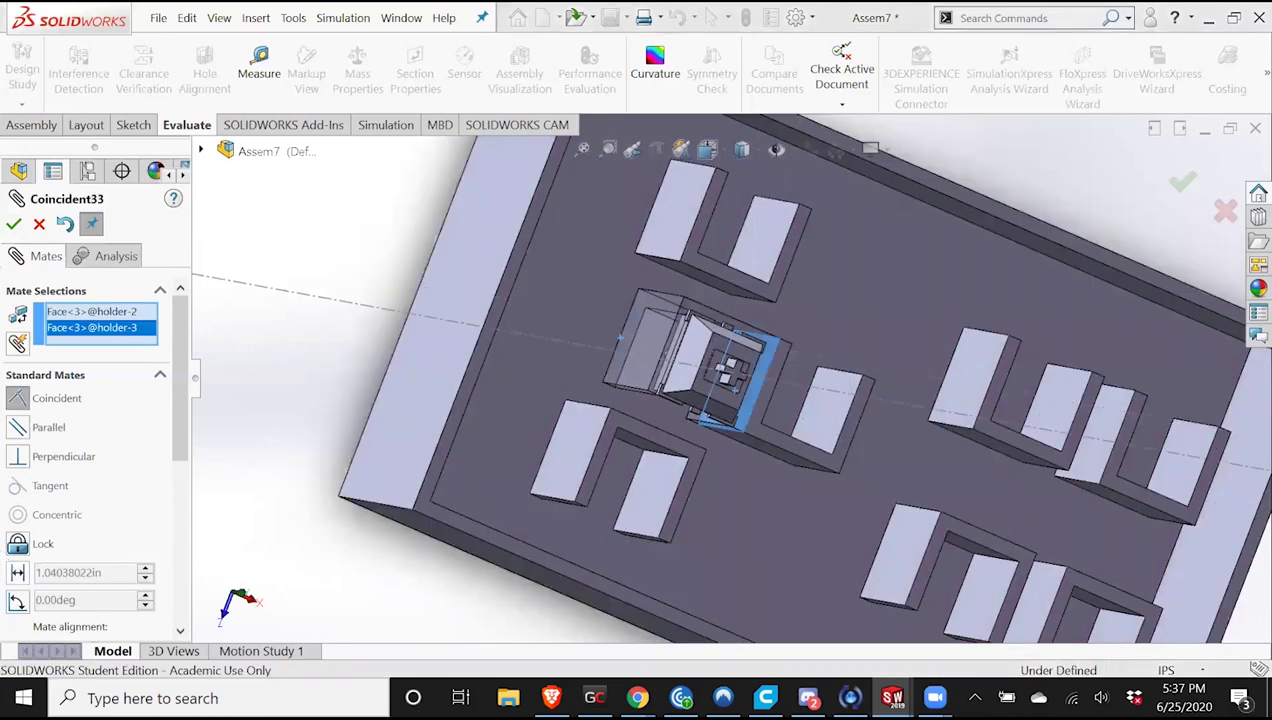
text(1.1)
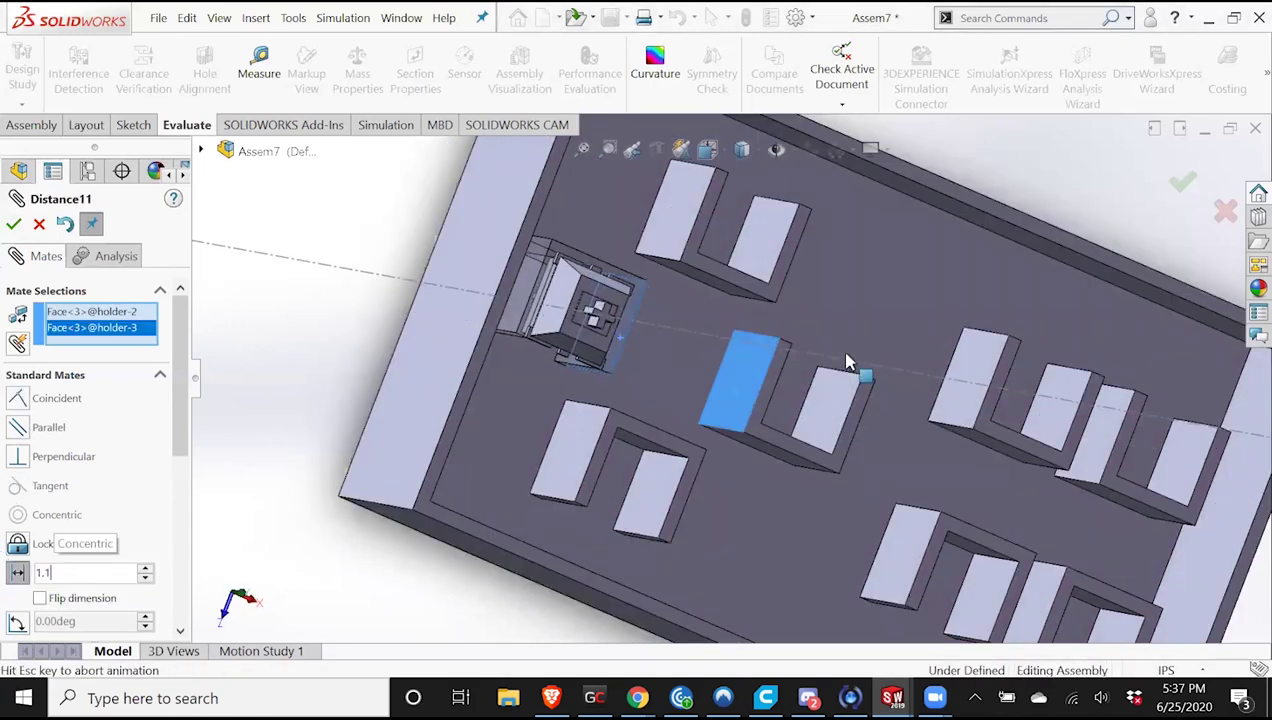
key(Return)
key(Return)
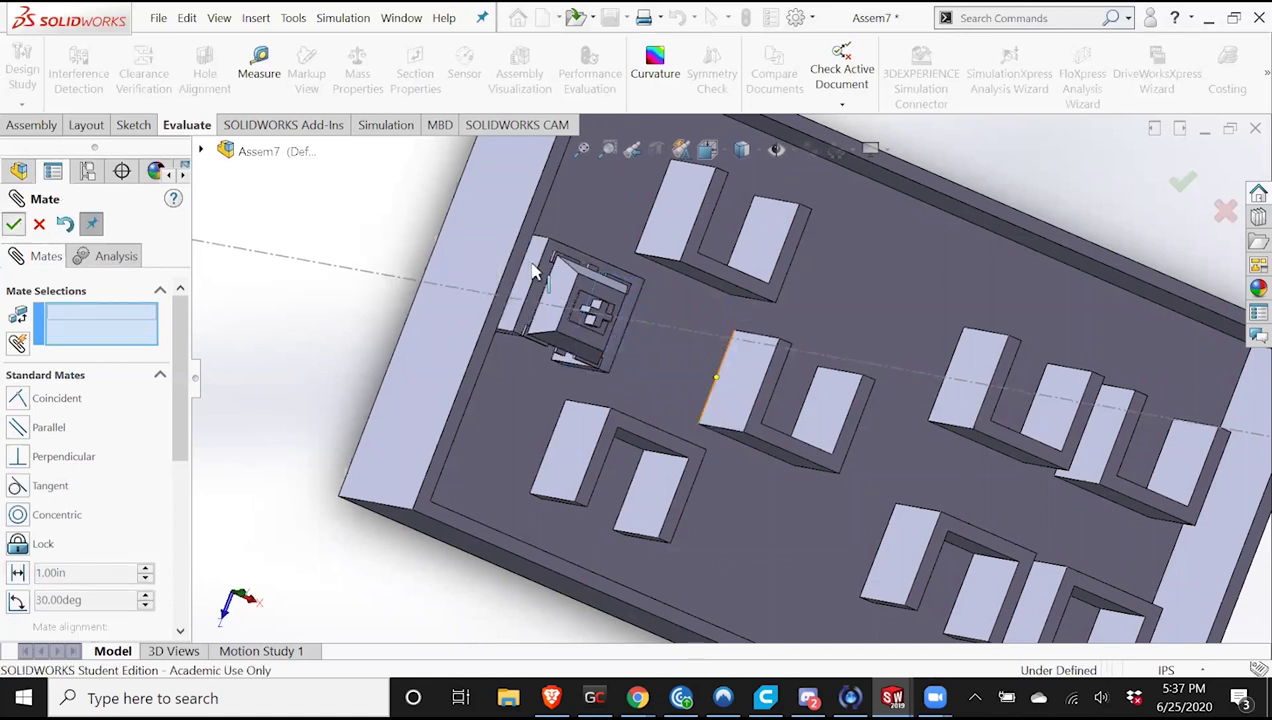
Add a 1.1 in distance mate between the back-edge midpoints of the key switch's holder and the upper-left empty holder.
middle_drag(533, 272, 540, 259)
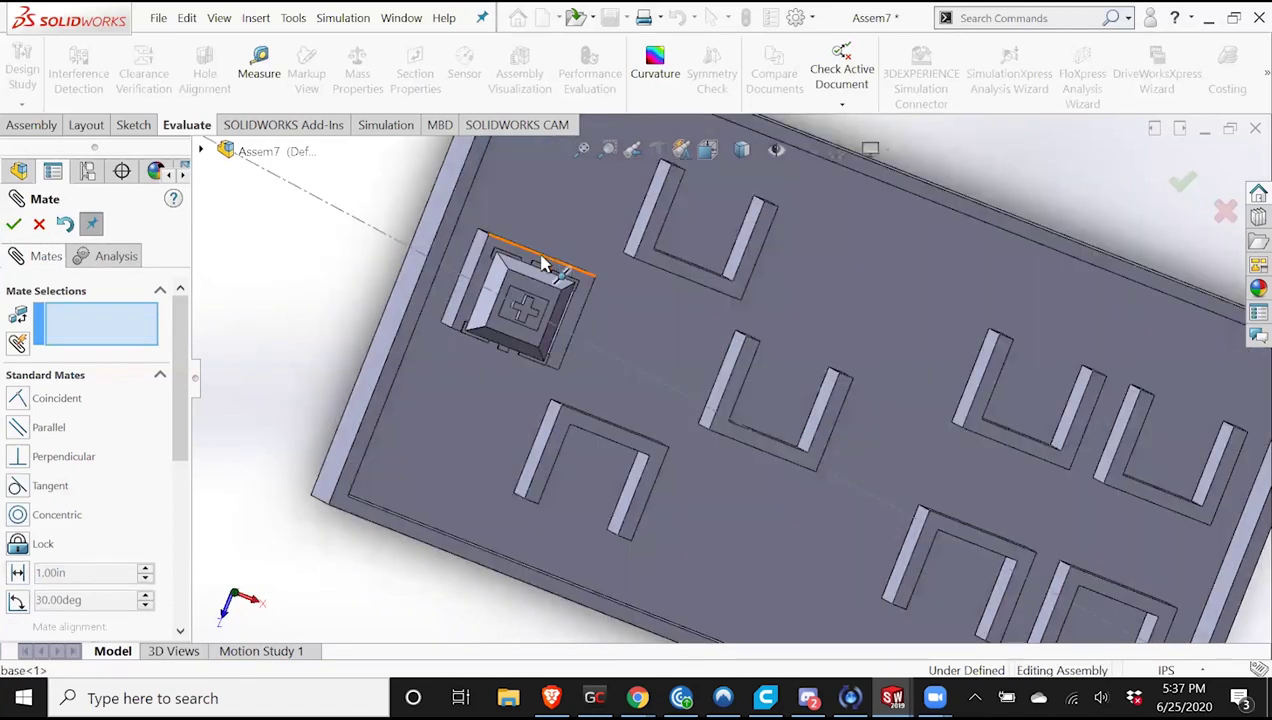
click(585, 268)
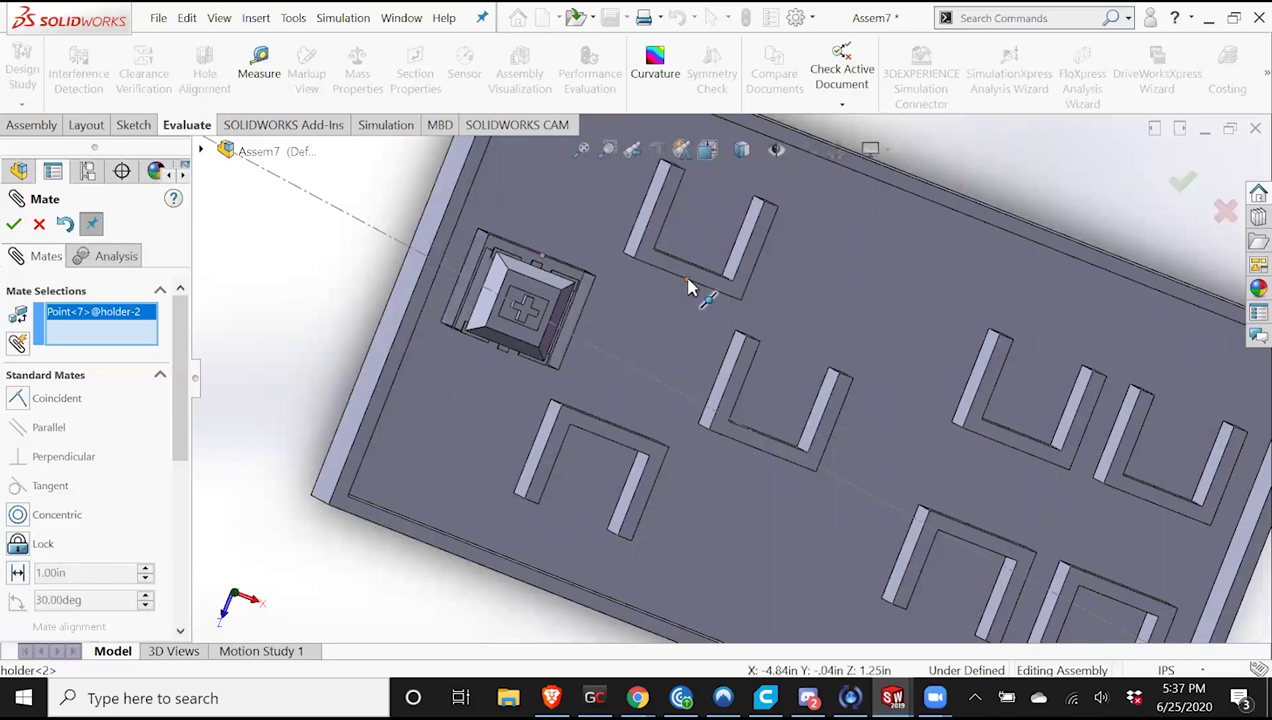
click(687, 283)
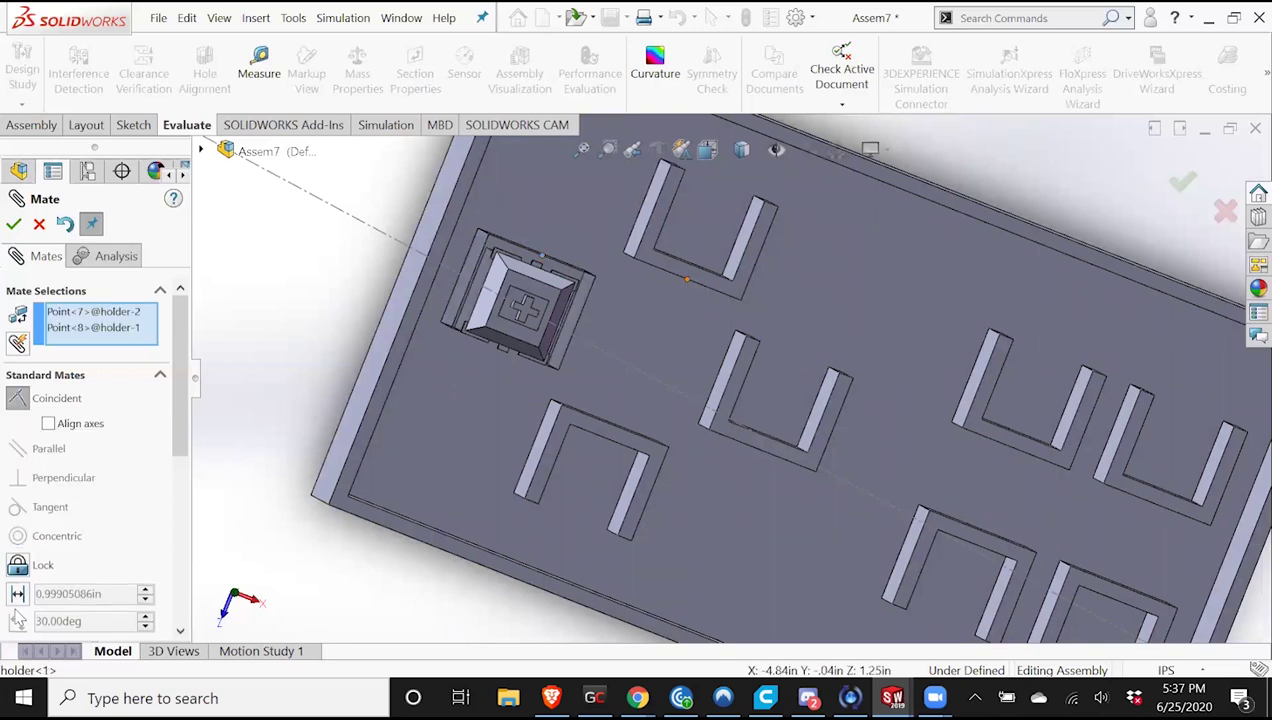
click(18, 594)
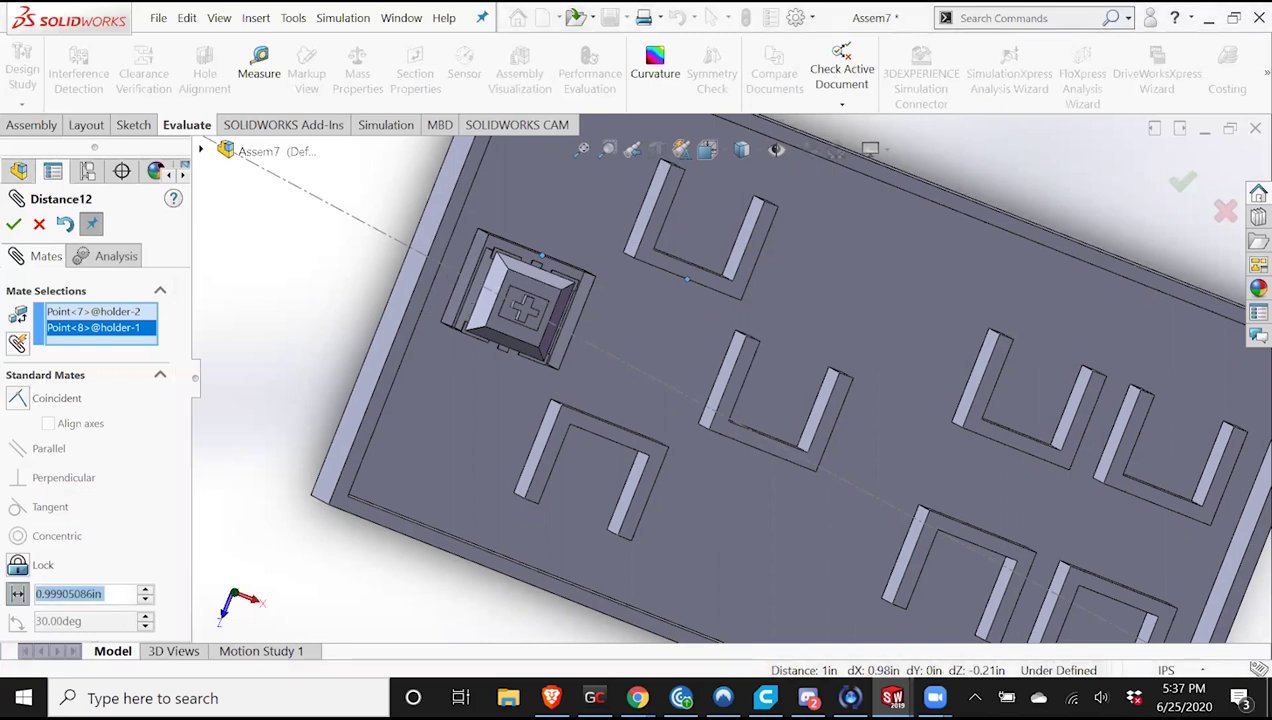
text(1.1)
key(Return)
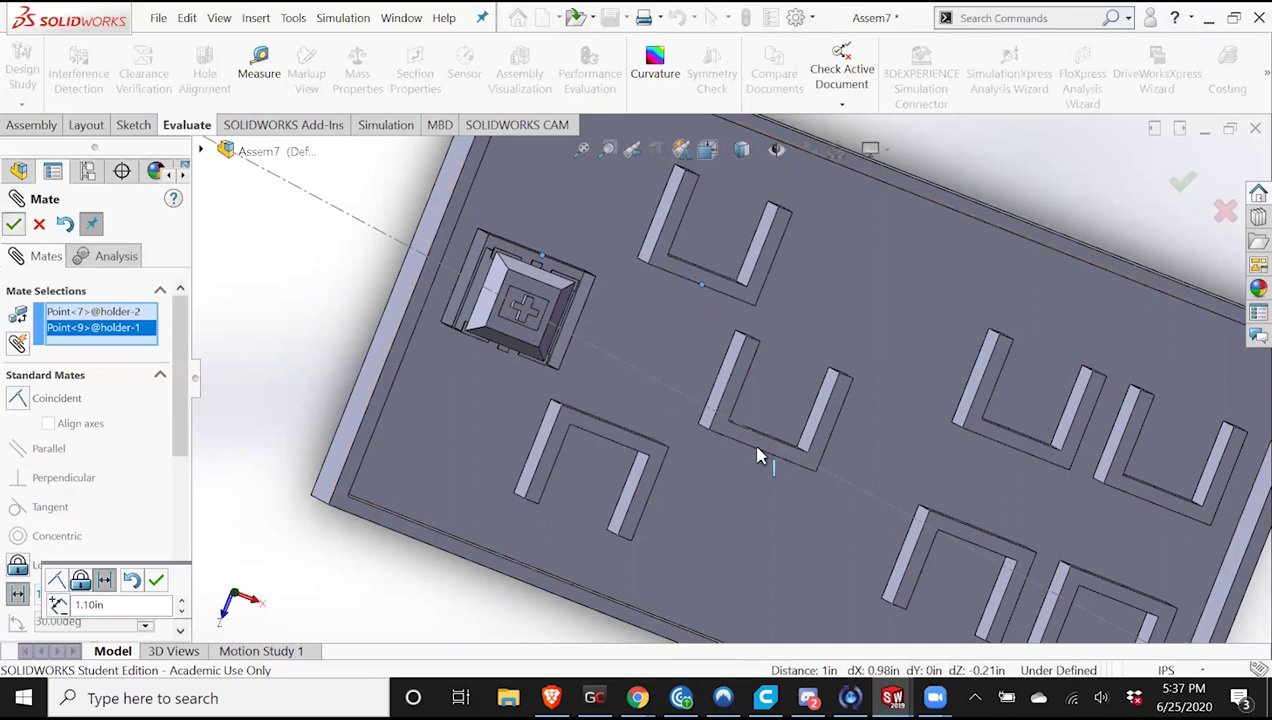
Add a 1.1 in distance mate between the back-edge midpoints of the middle holder and the lower-left holder.
click(616, 432)
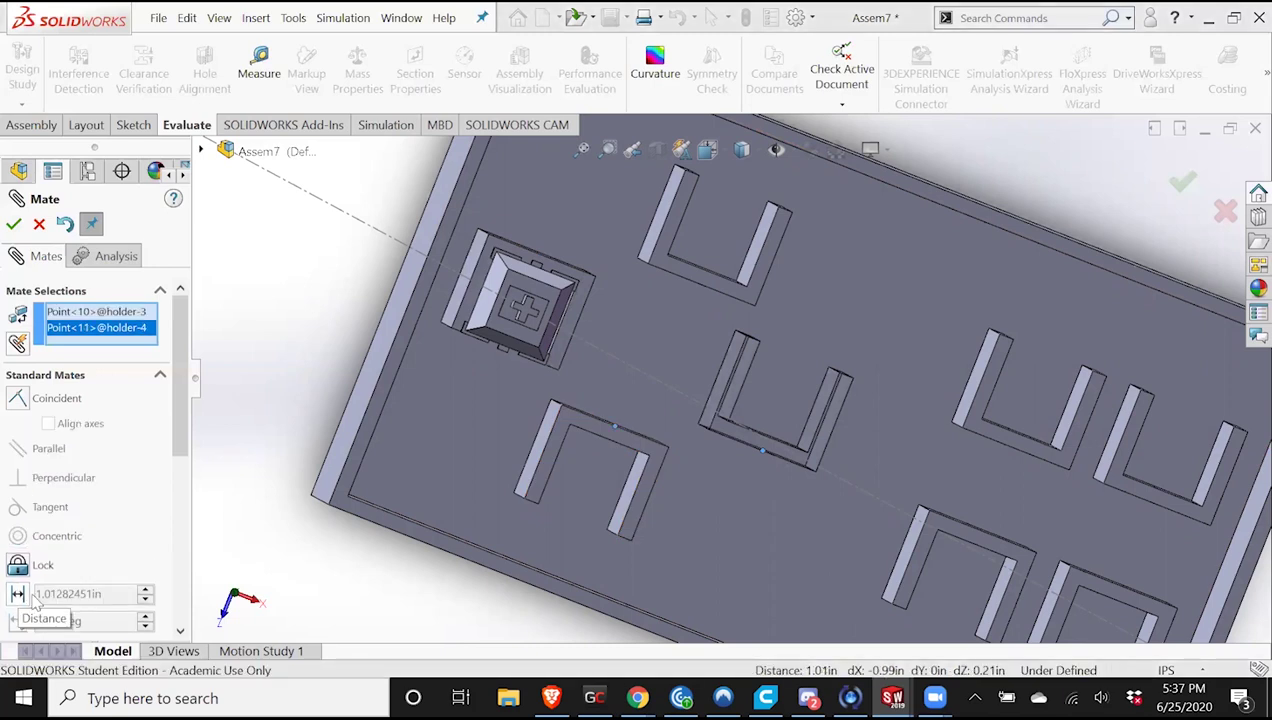
click(18, 594)
text(1.1)
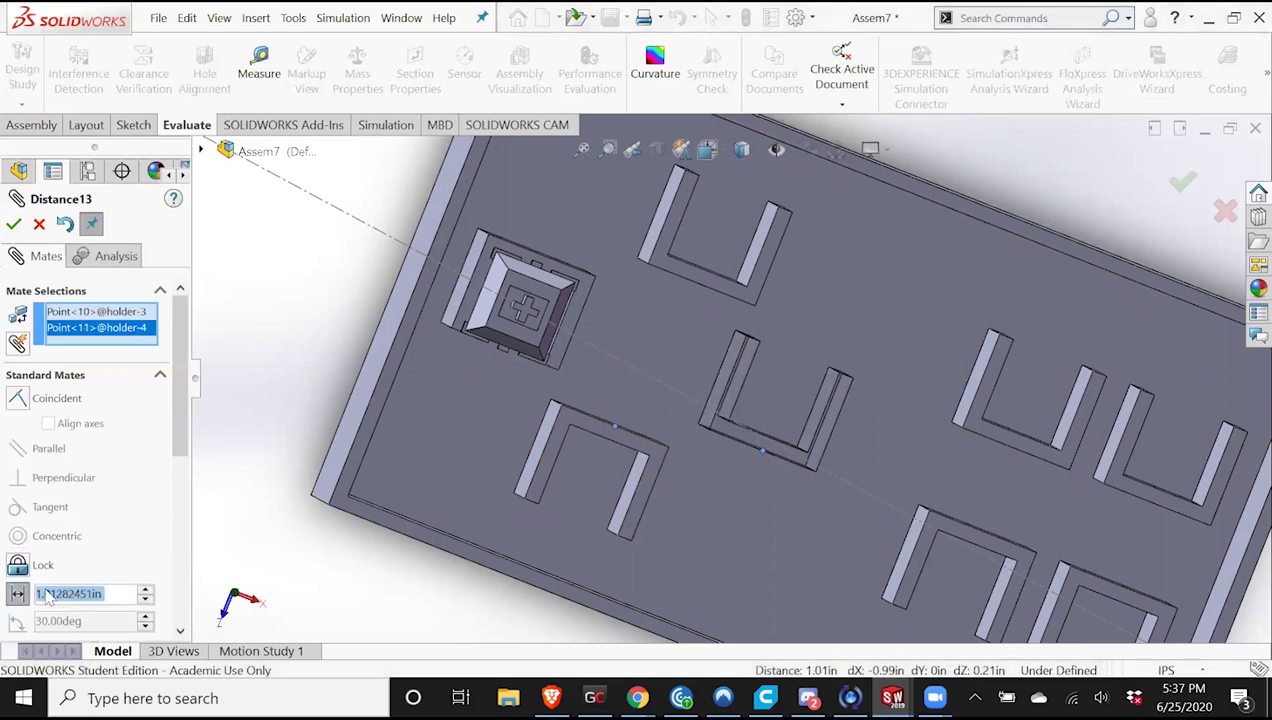
click(13, 225)
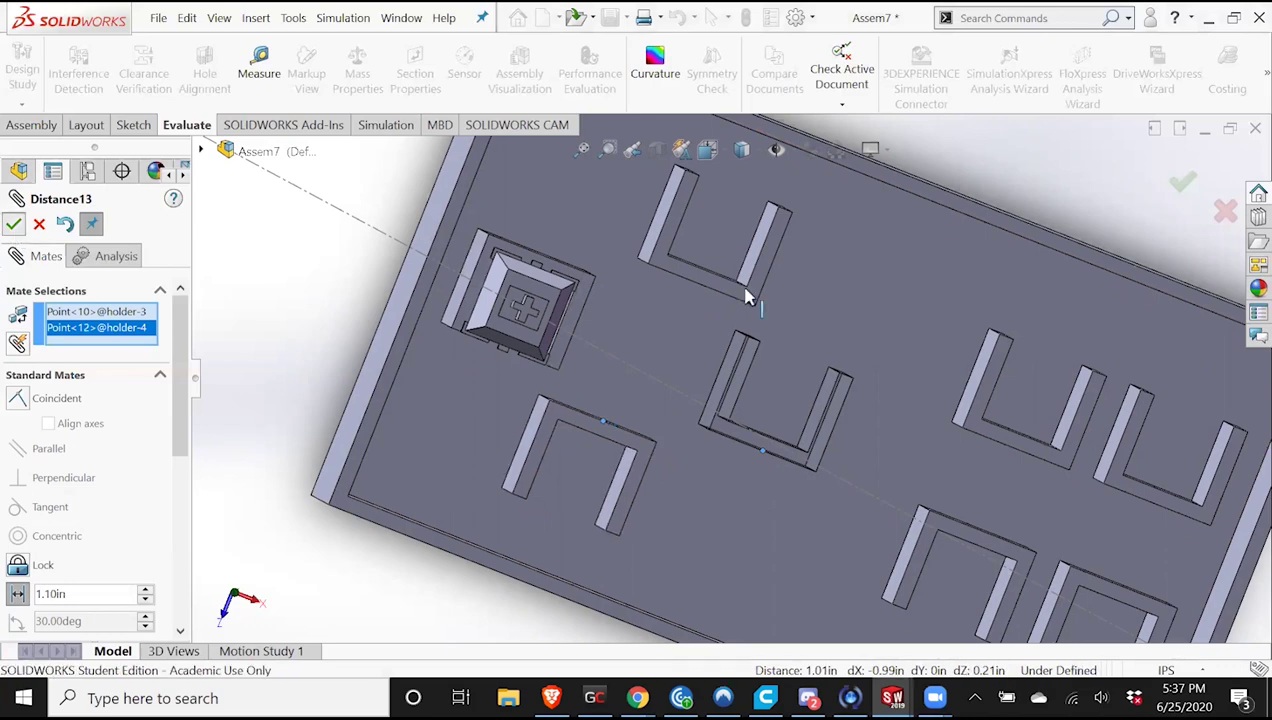
Try to make the outer side faces of the lower-left holder and the upper-left empty holder coincident.
middle_drag(675, 350, 690, 346)
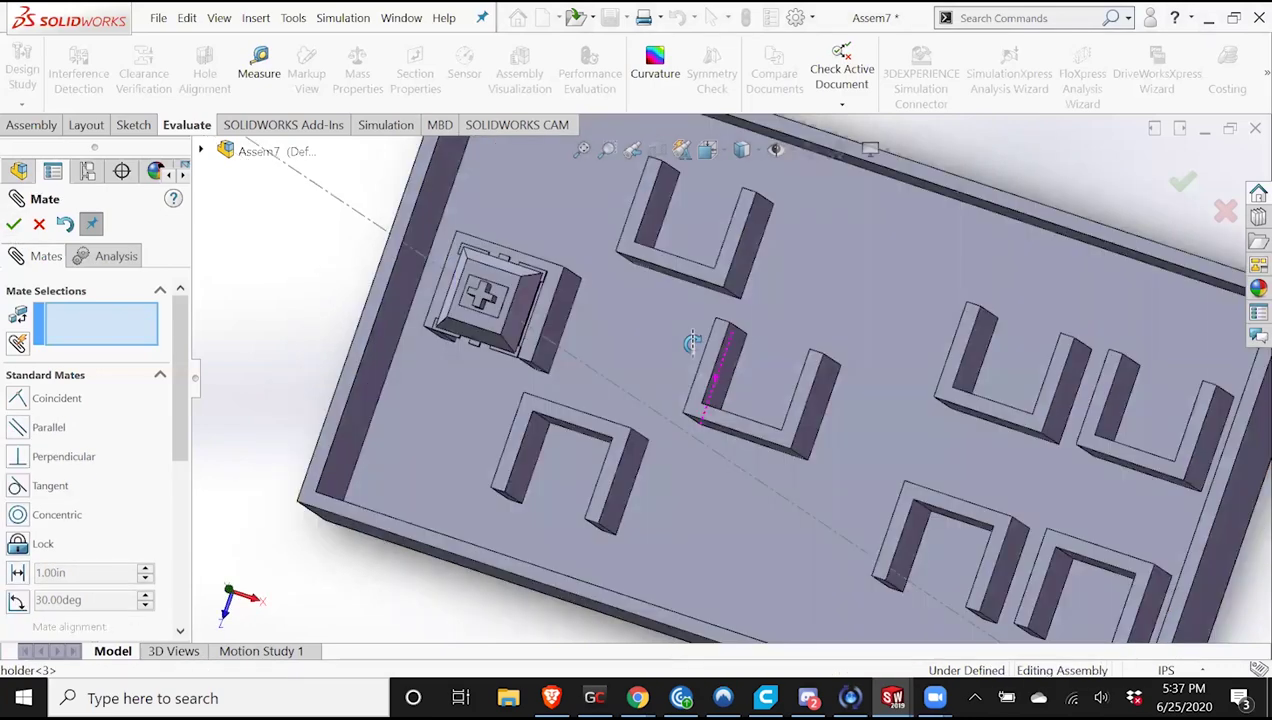
middle_drag(708, 264, 677, 268)
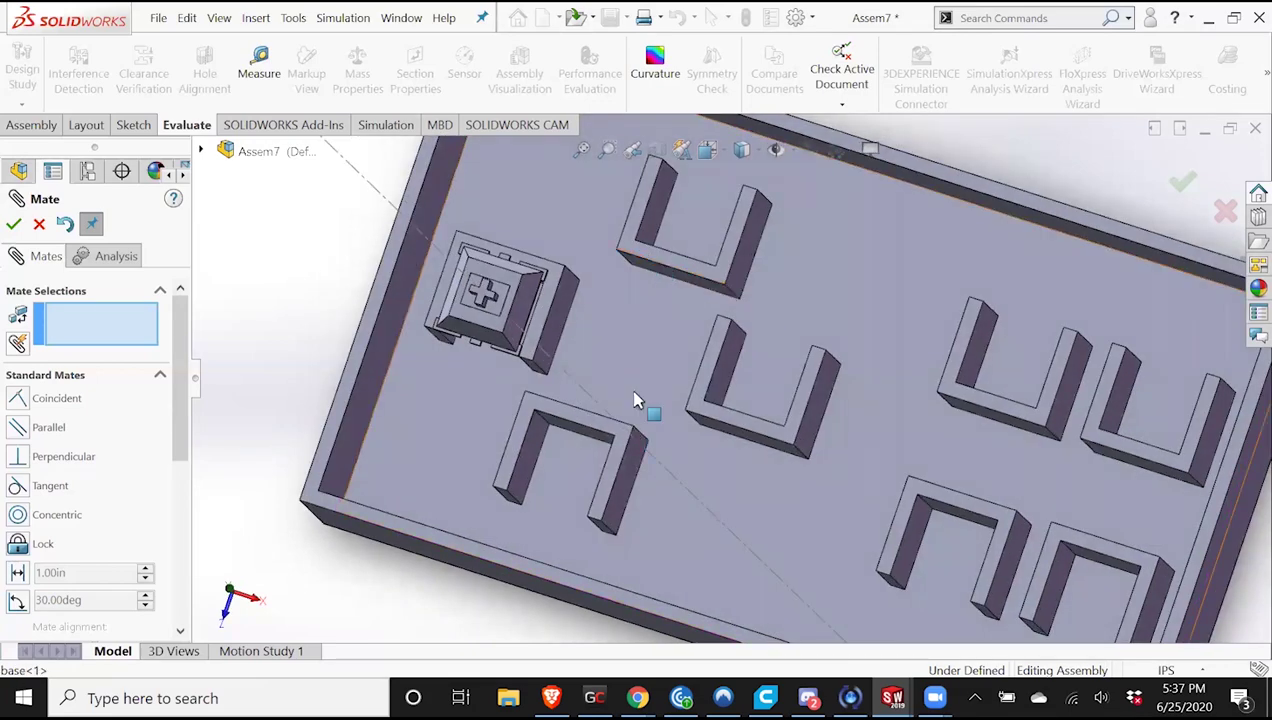
middle_drag(512, 437, 386, 371)
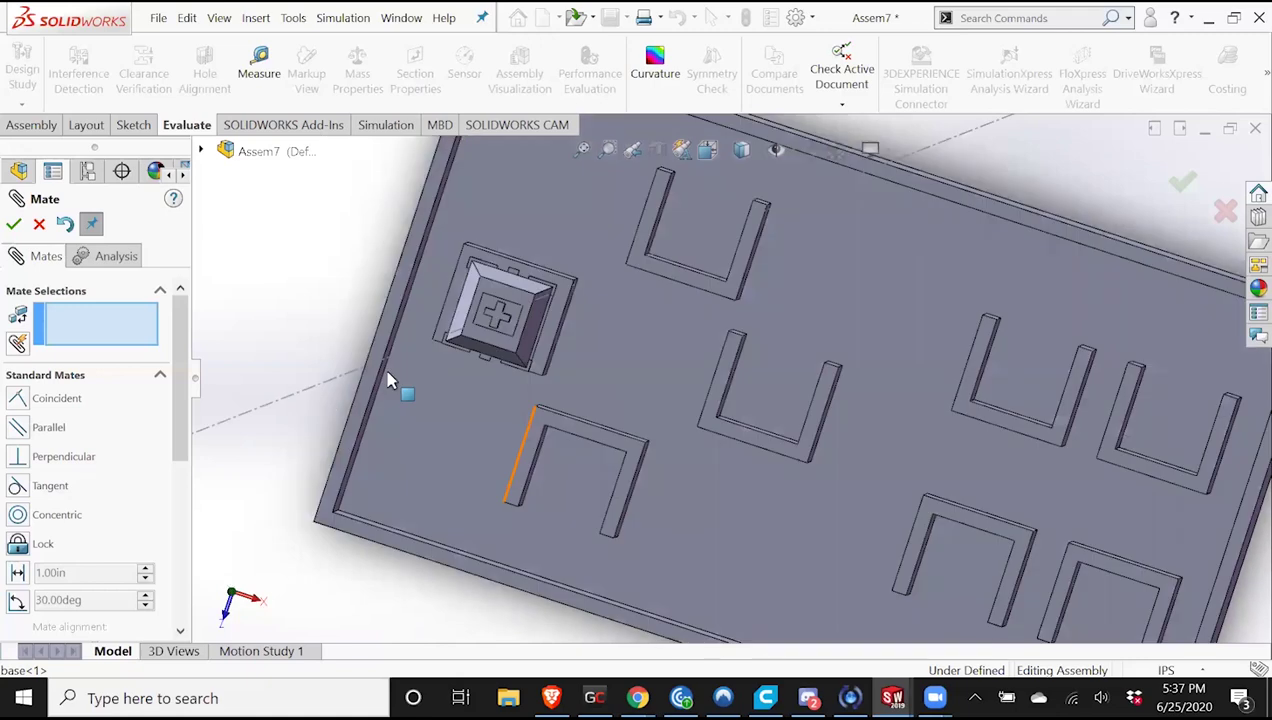
middle_drag(492, 409, 365, 387)
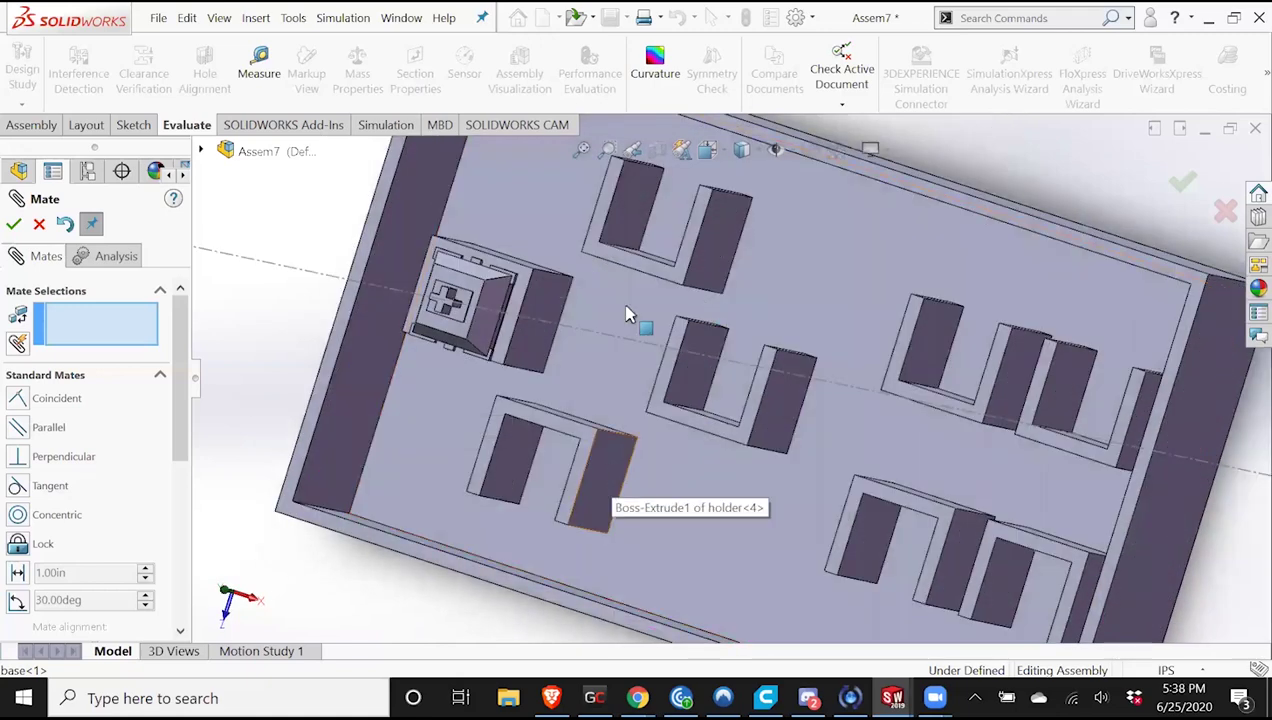
click(26, 399)
click(13, 229)
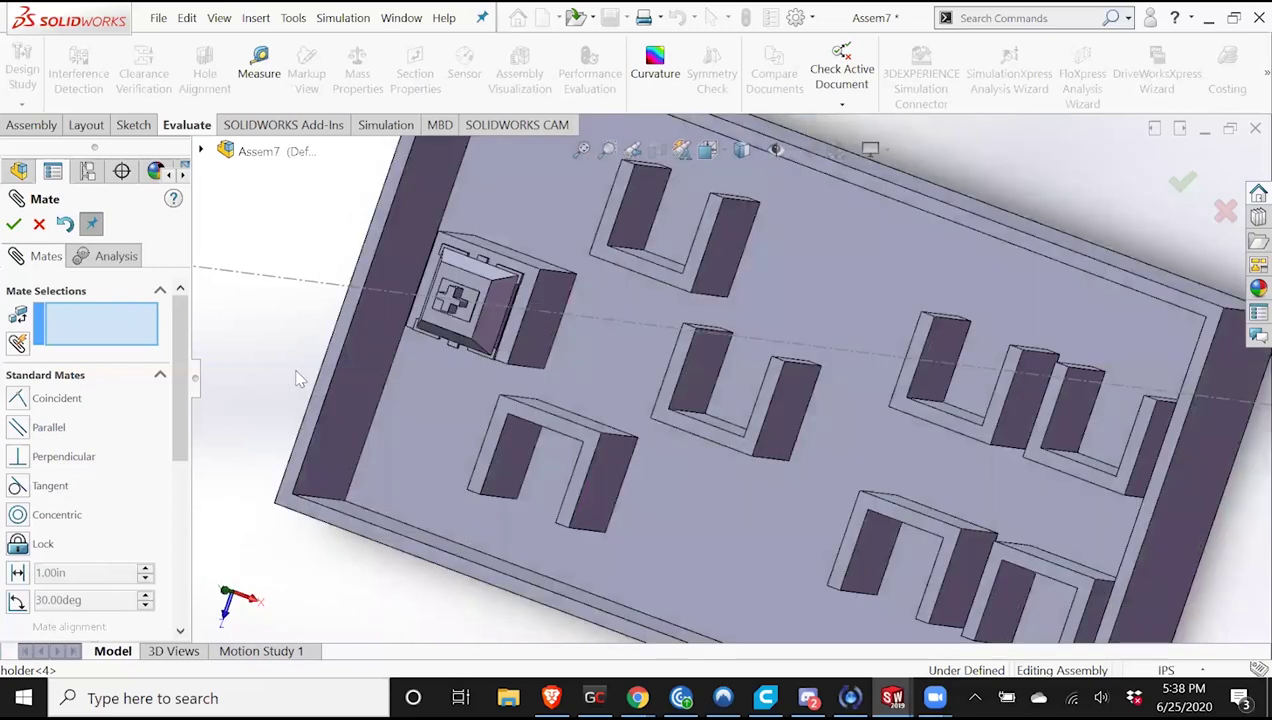
click(742, 236)
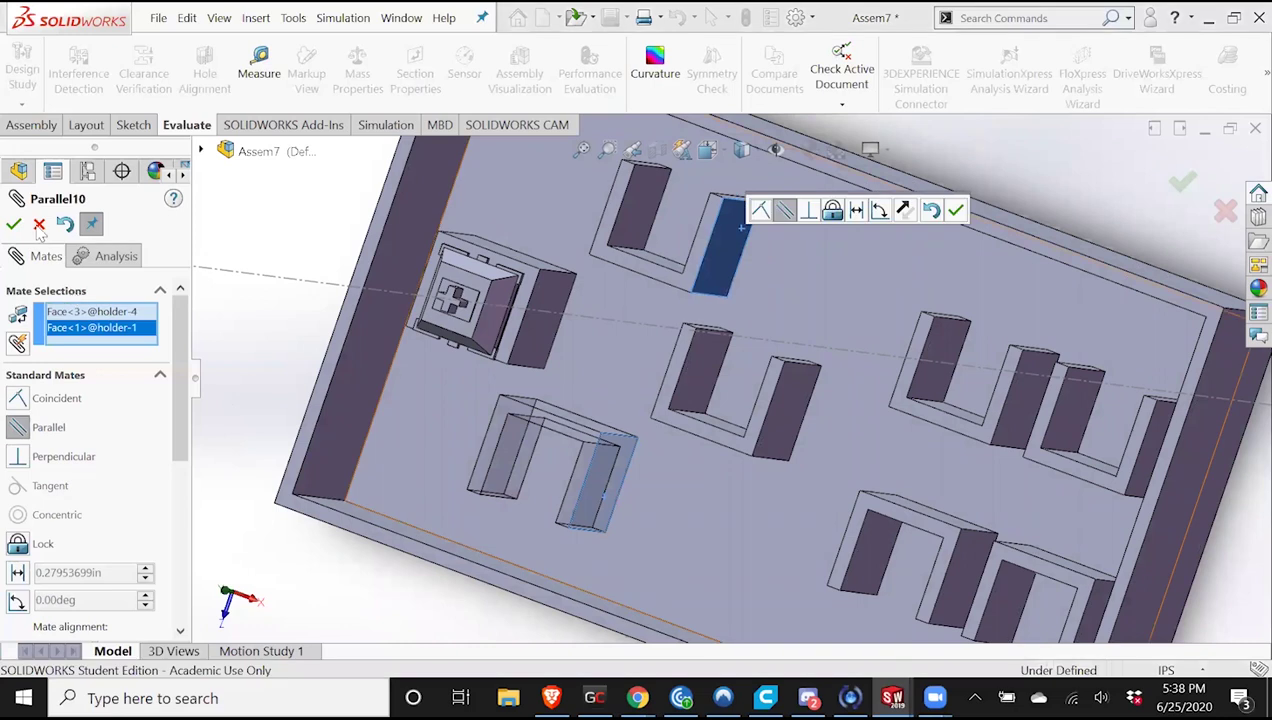
click(19, 394)
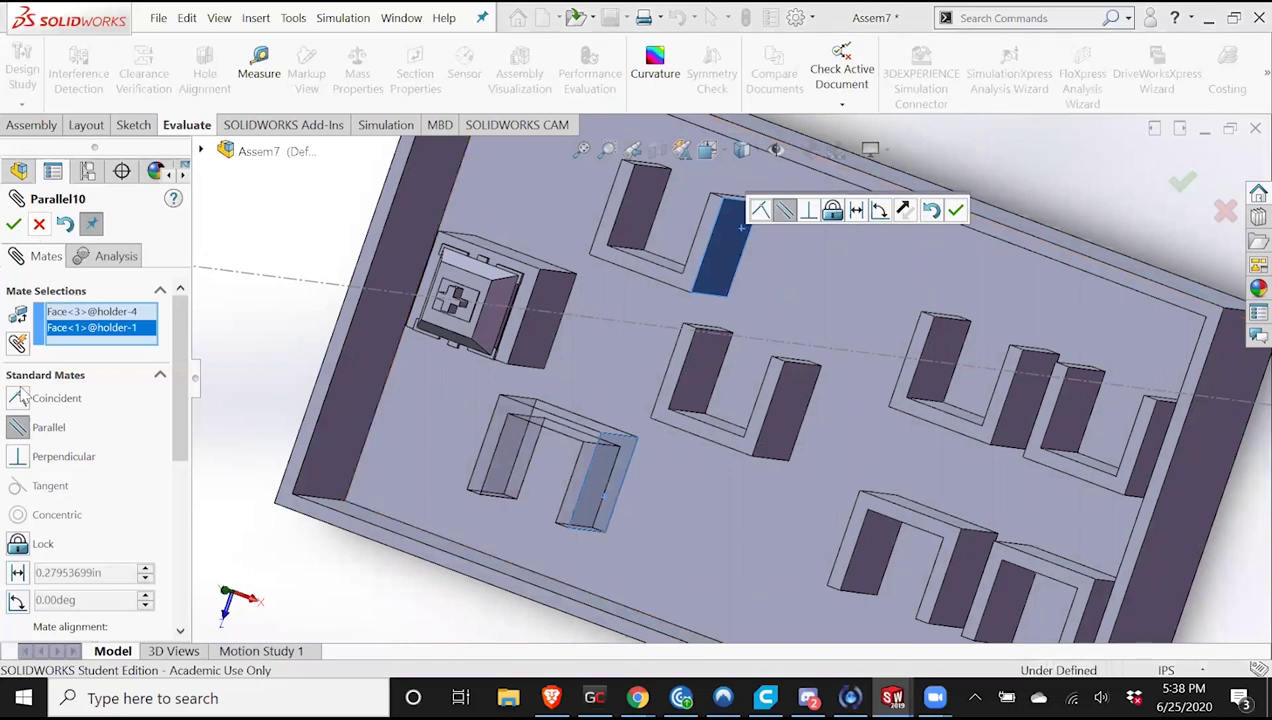
click(14, 225)
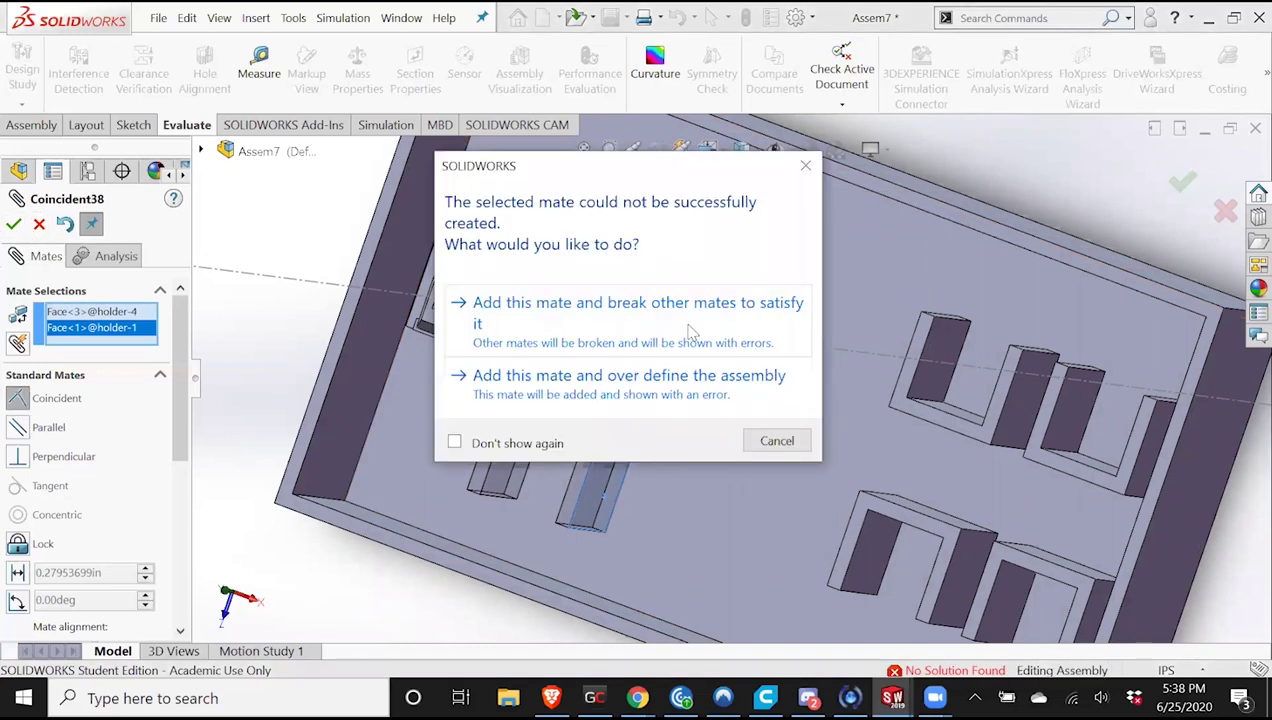
click(39, 224)
click(39, 224)
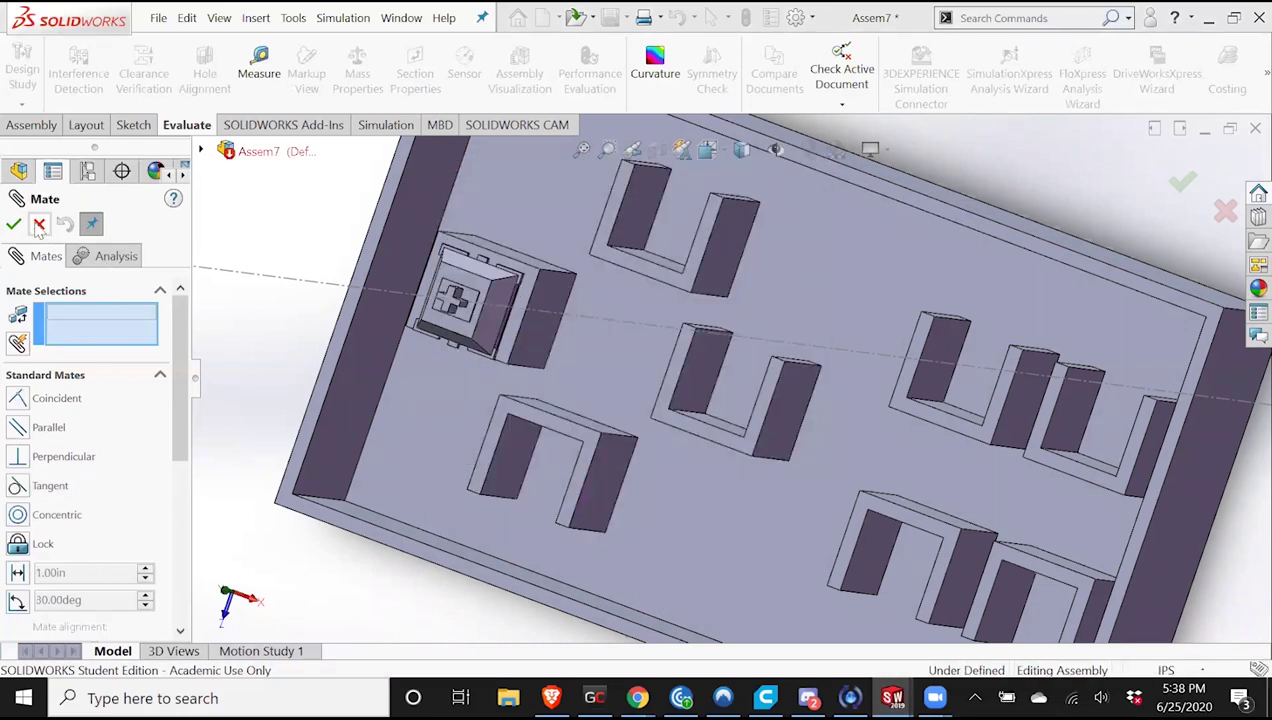
key(Escape)
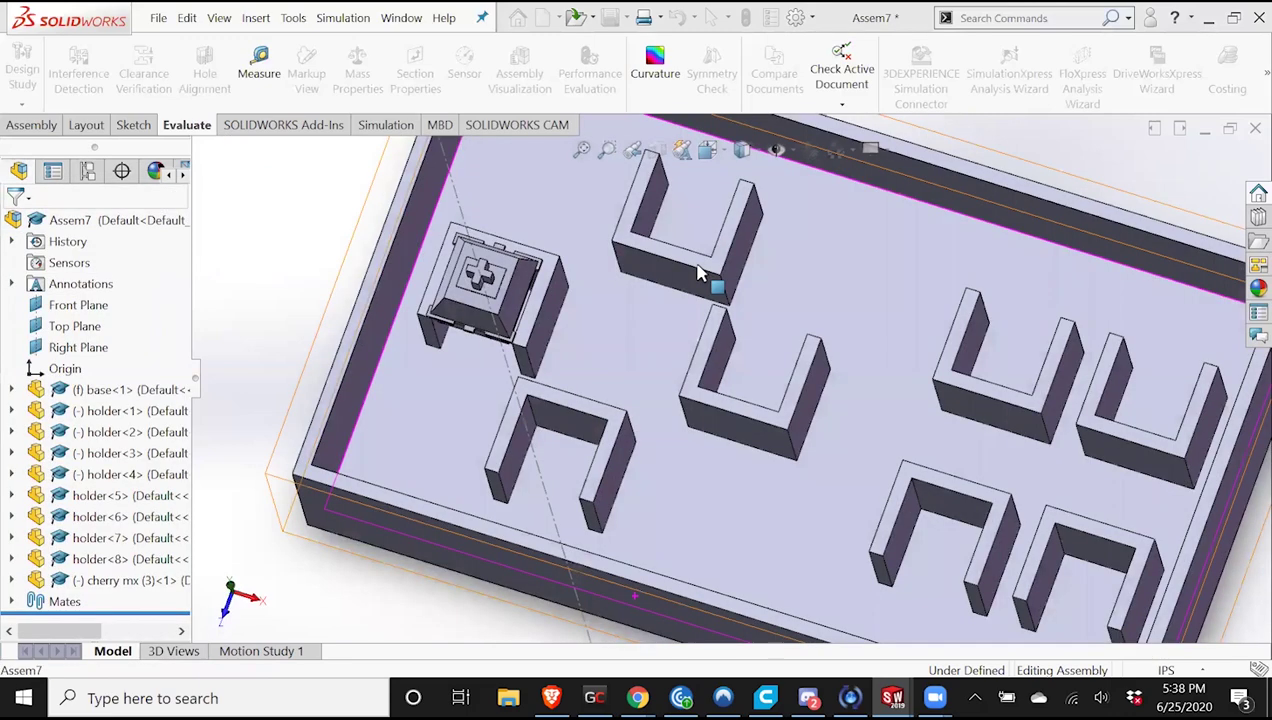
Shift the upper-left empty holder slightly along the base towards the opposite holder group and expand the assembly's list of mates.
click(678, 264)
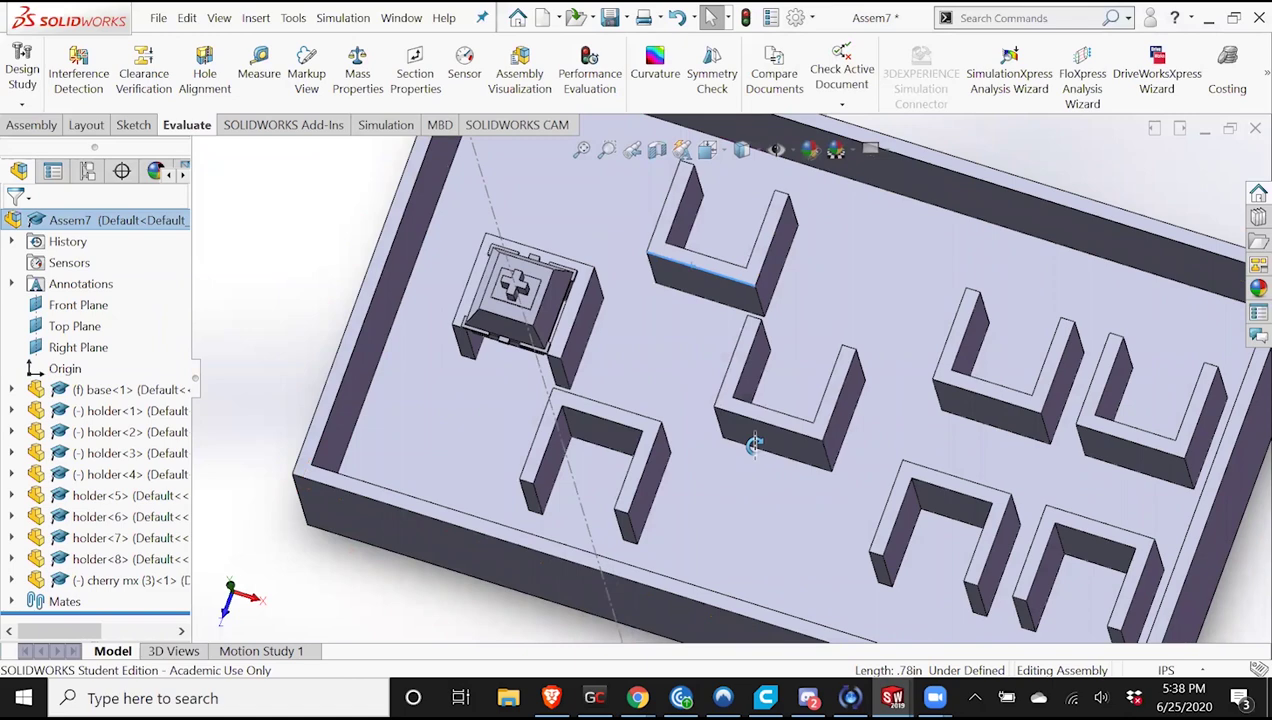
middle_drag(753, 443, 516, 348)
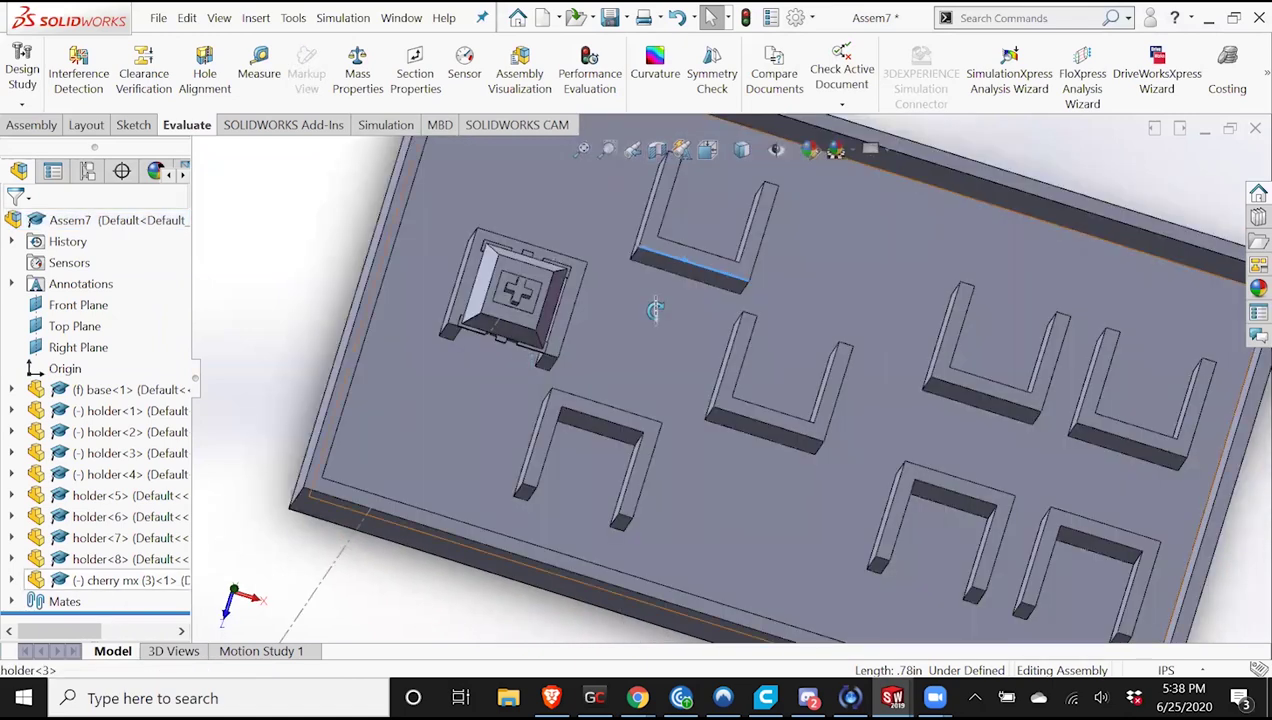
middle_drag(655, 310, 740, 250)
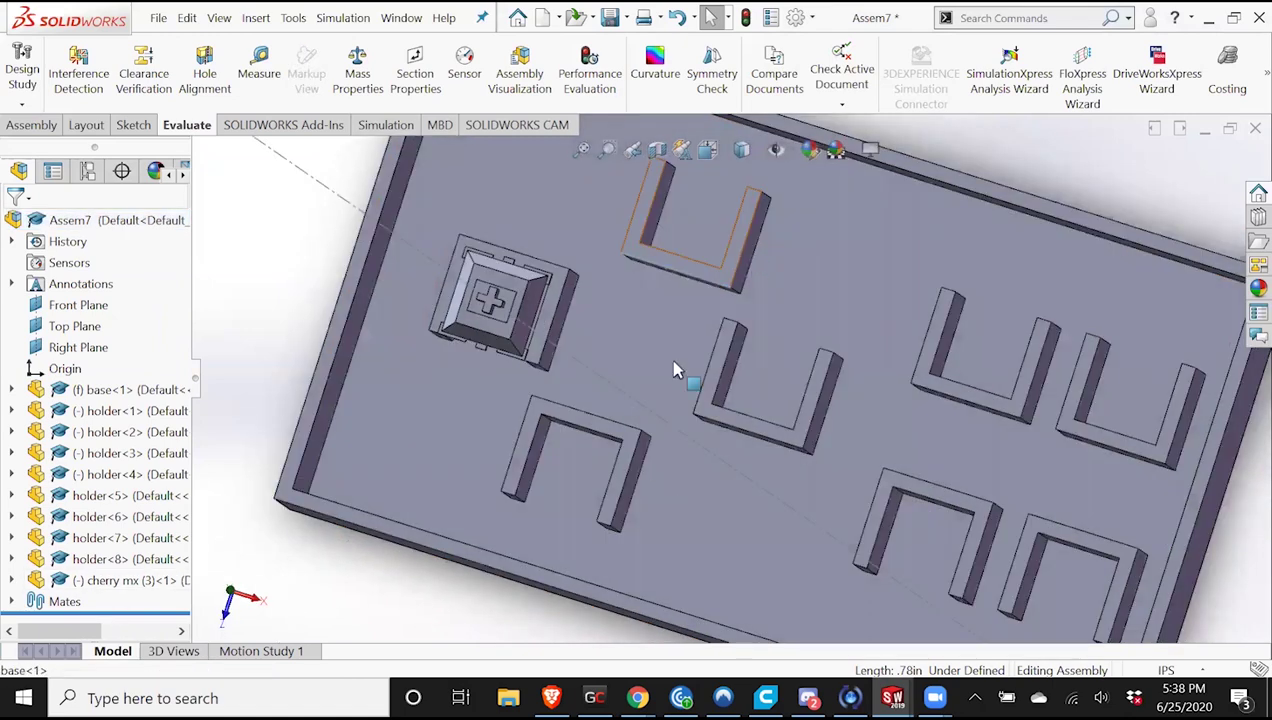
click(748, 284)
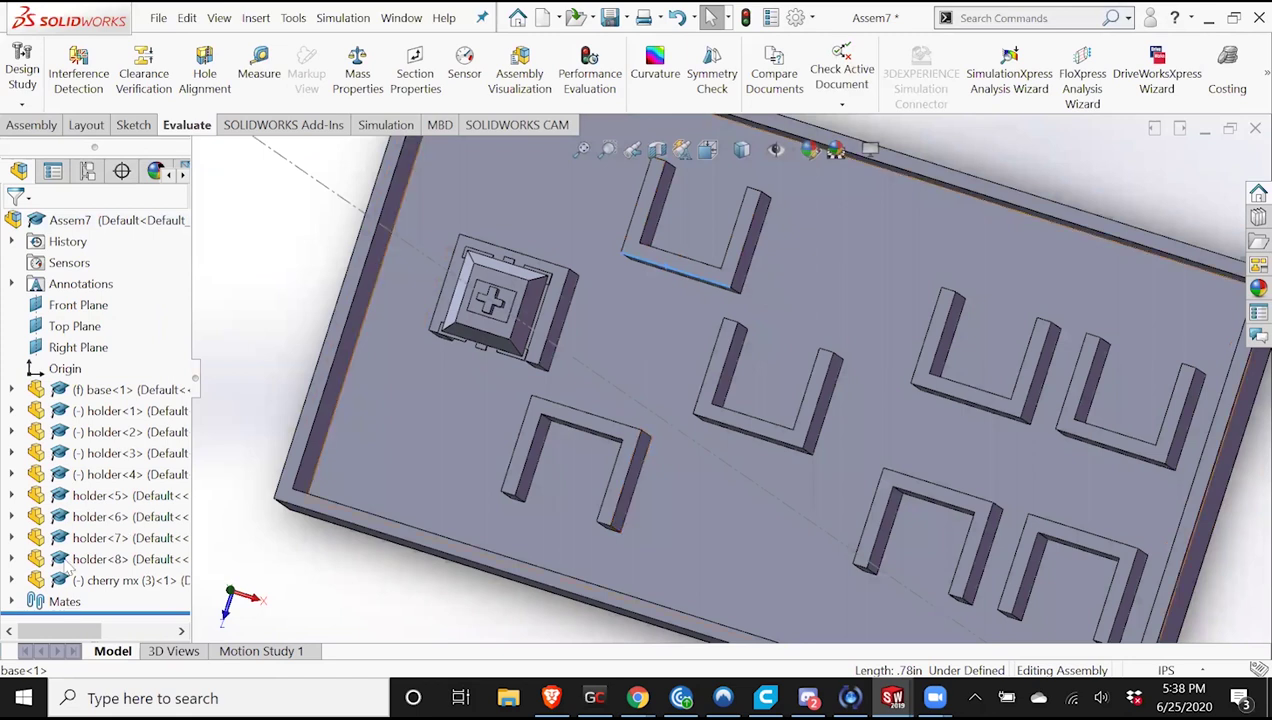
click(12, 601)
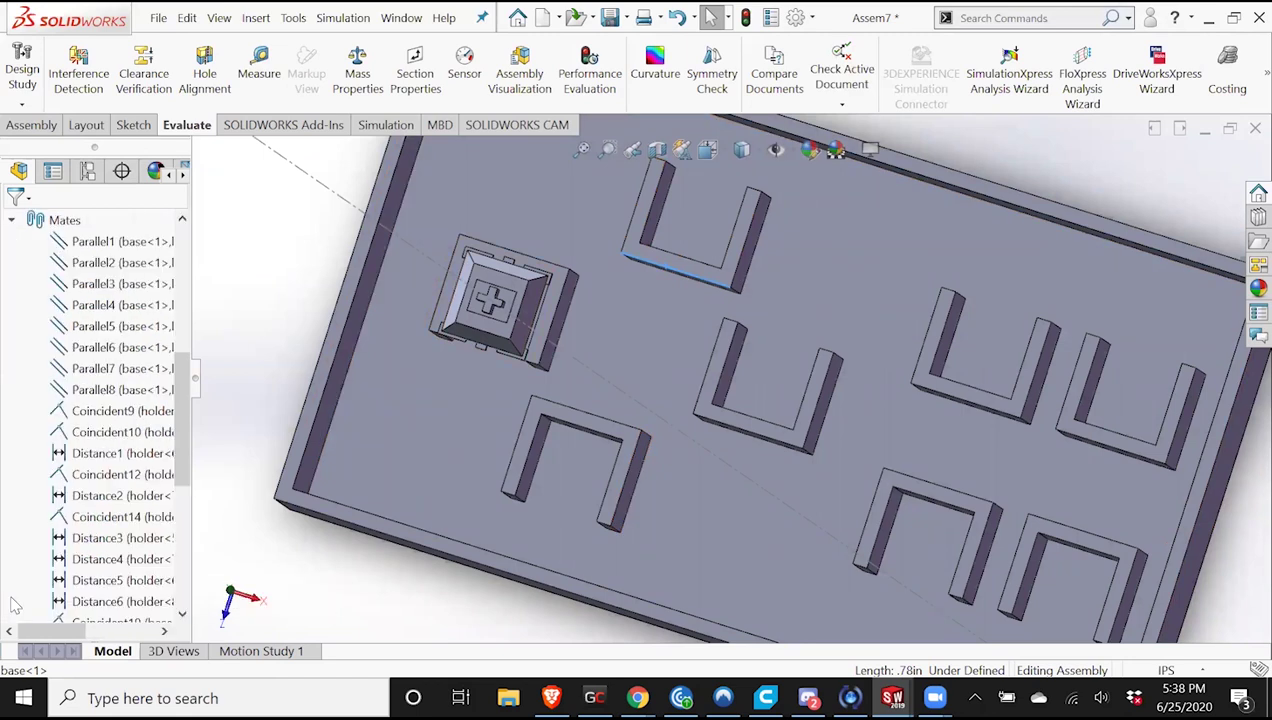
Find the Distance12 mate in the assembly's mate list and delete it.
scroll(98, 588, down, 6)
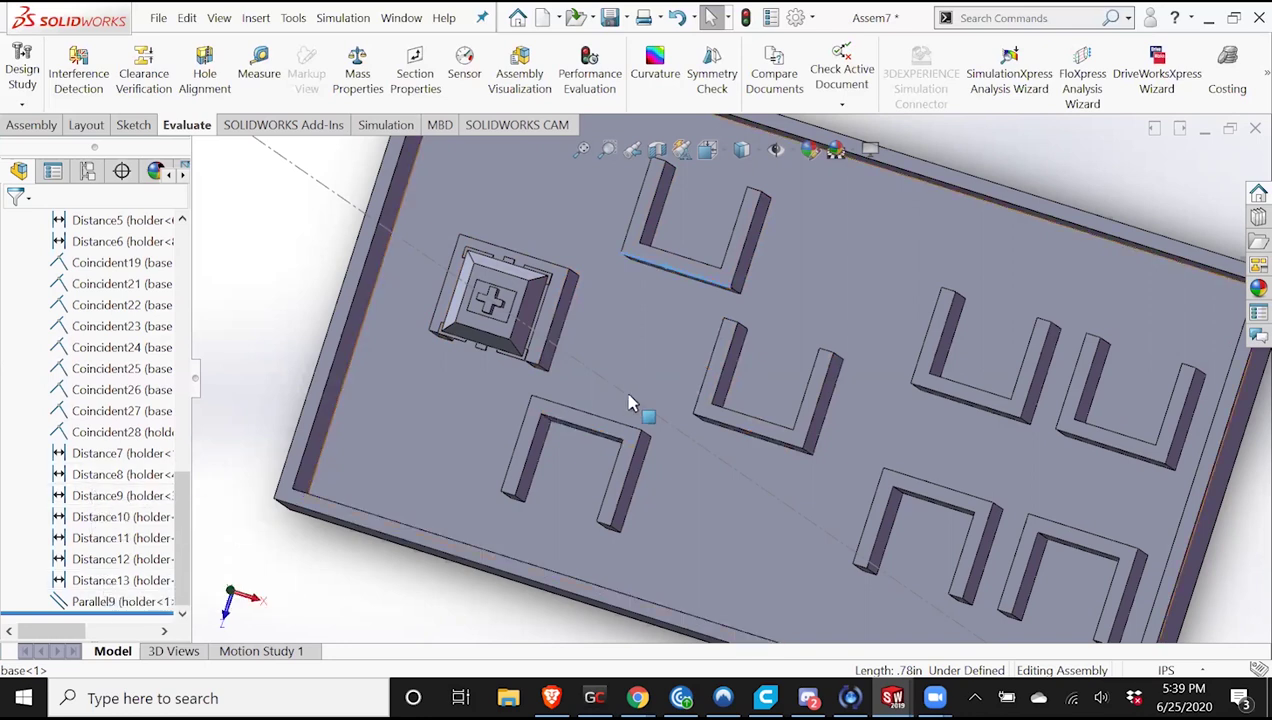
click(624, 438)
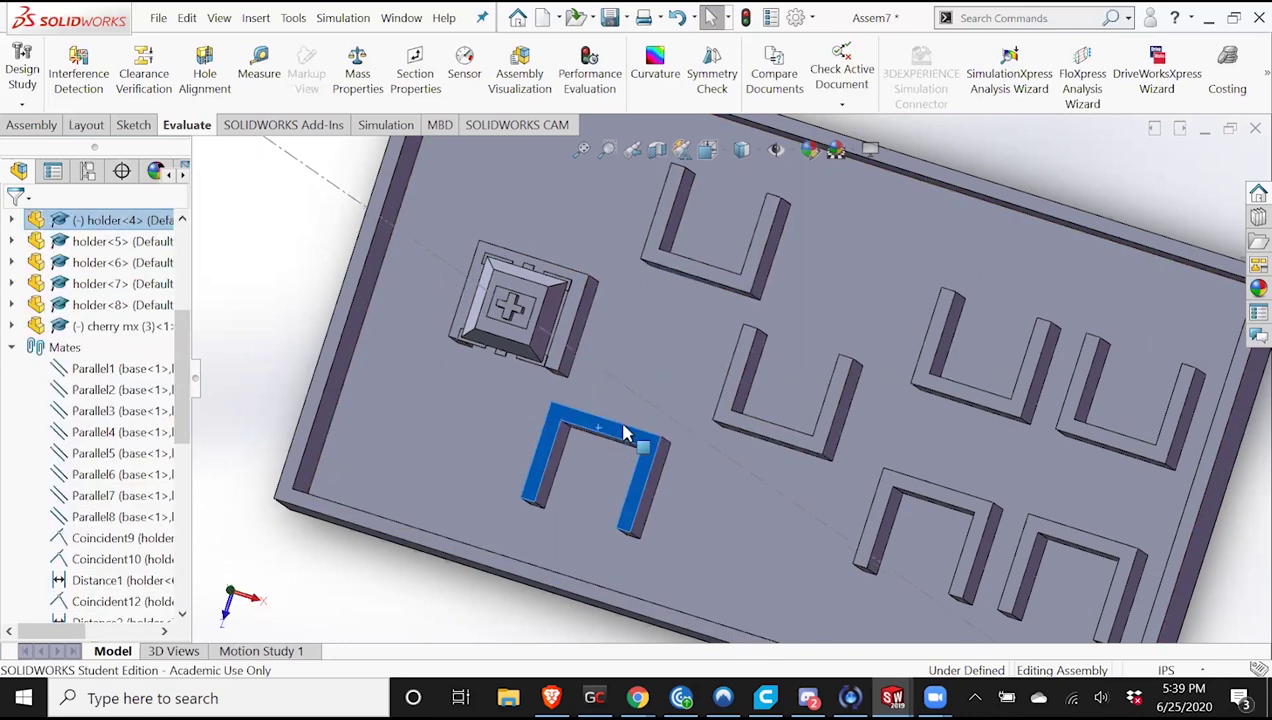
click(675, 285)
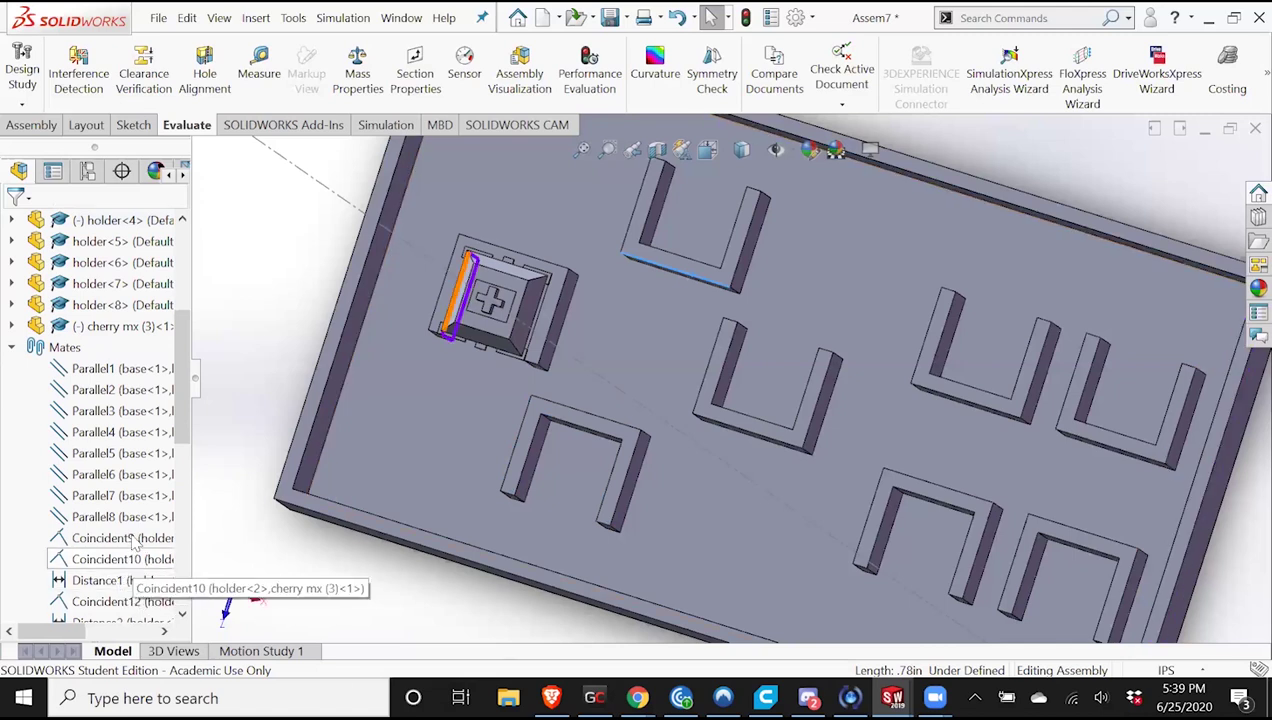
scroll(133, 540, down, 1)
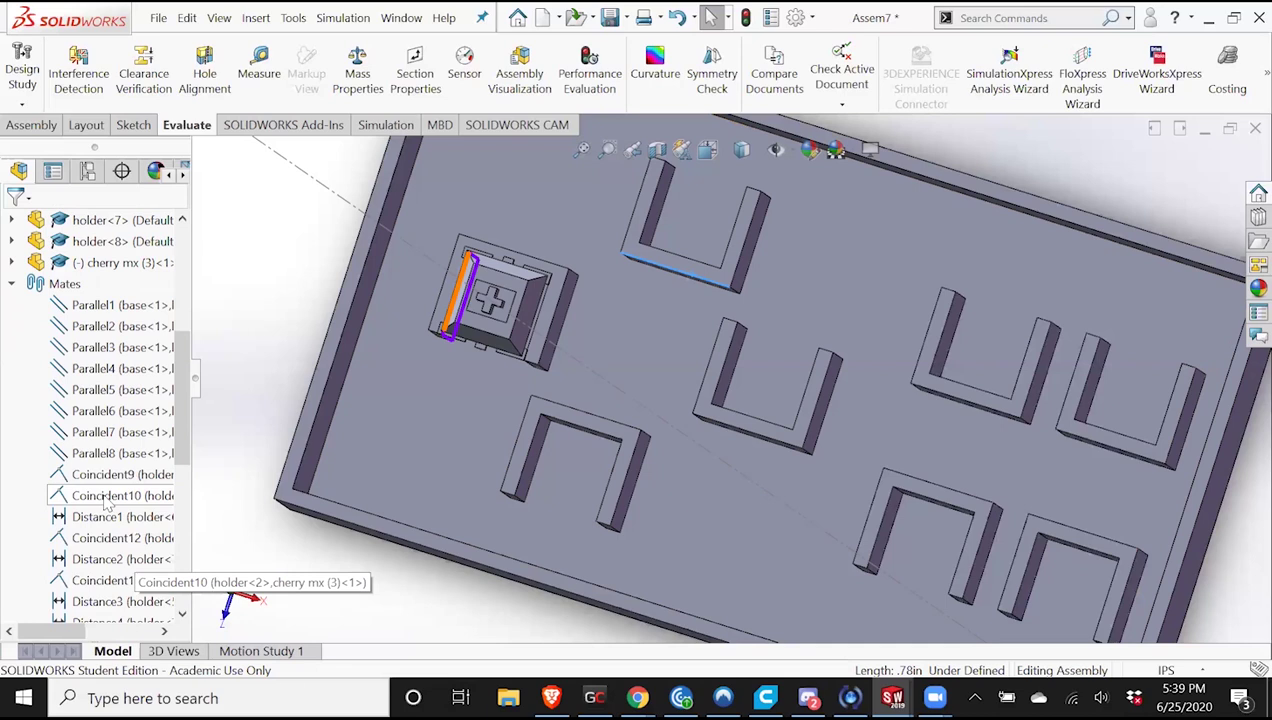
scroll(118, 563, down, 6)
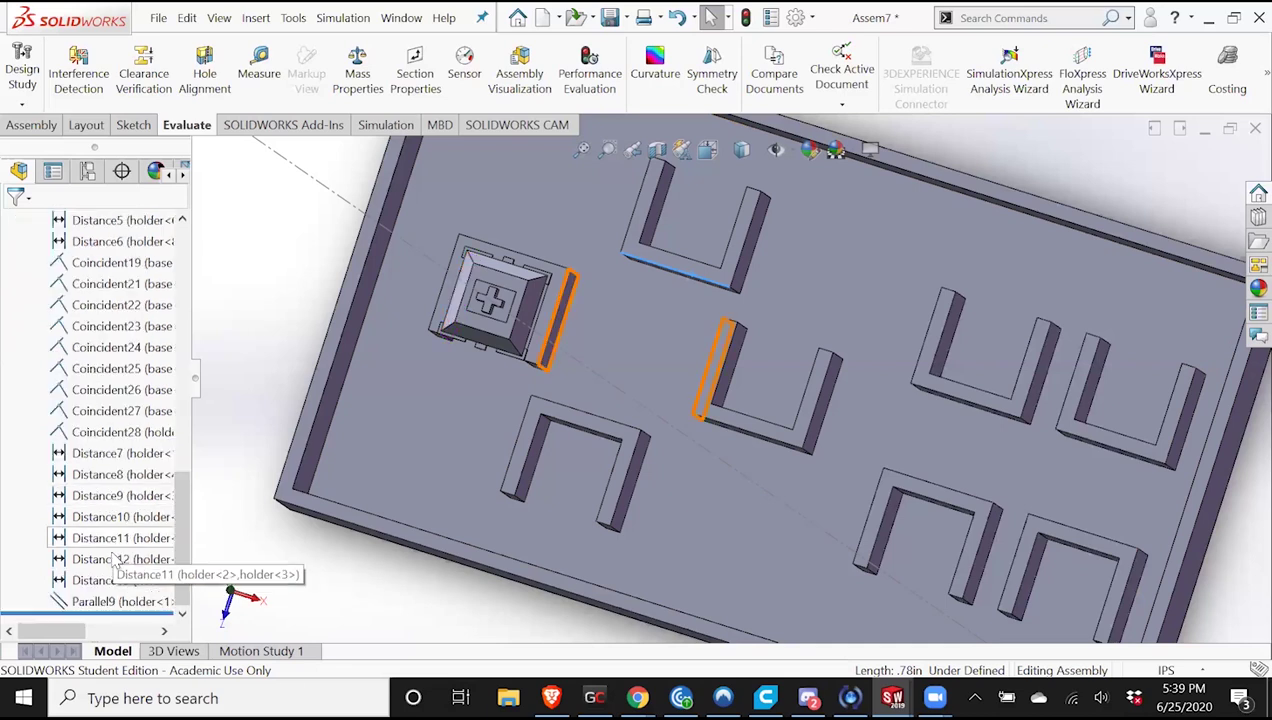
right_click(115, 560)
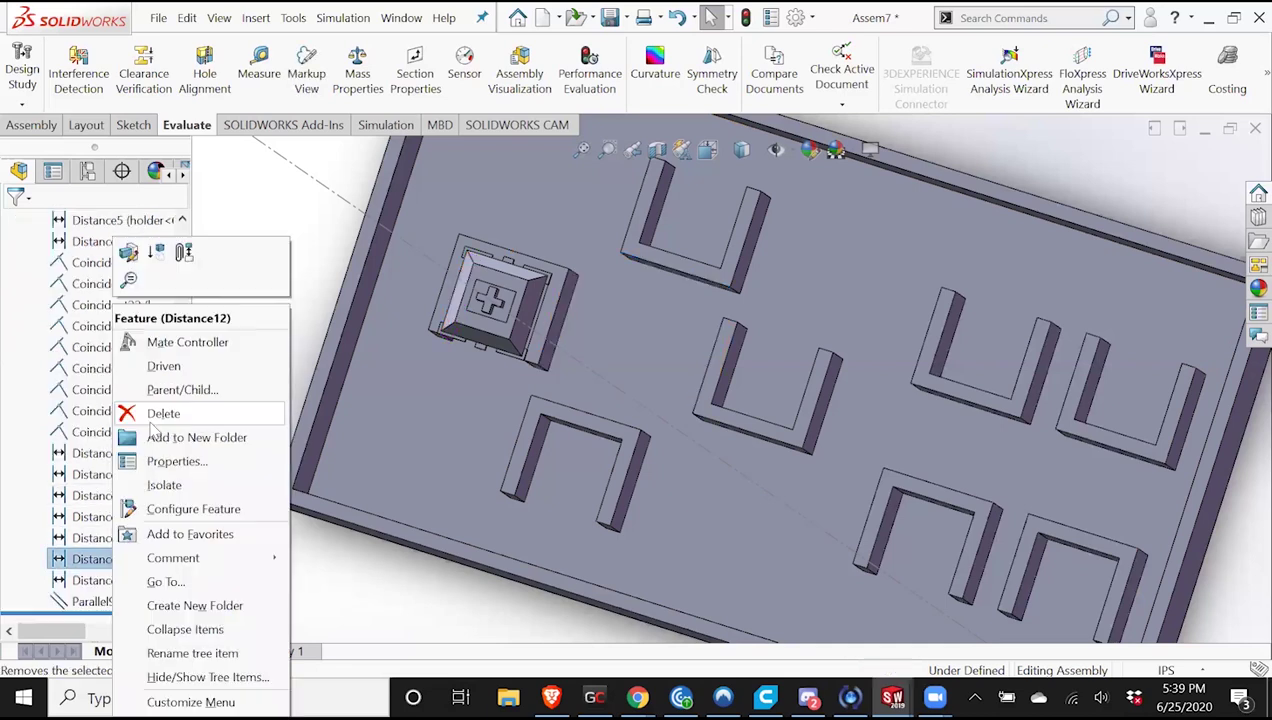
click(152, 418)
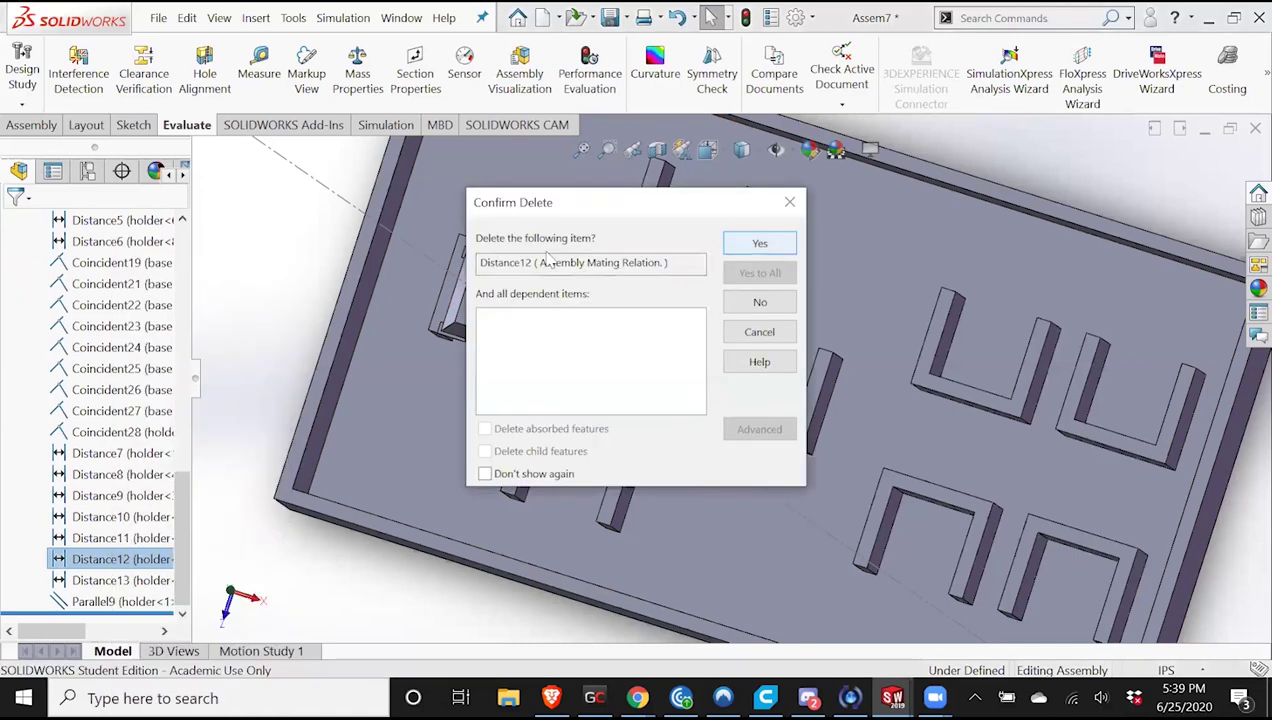
key(Return)
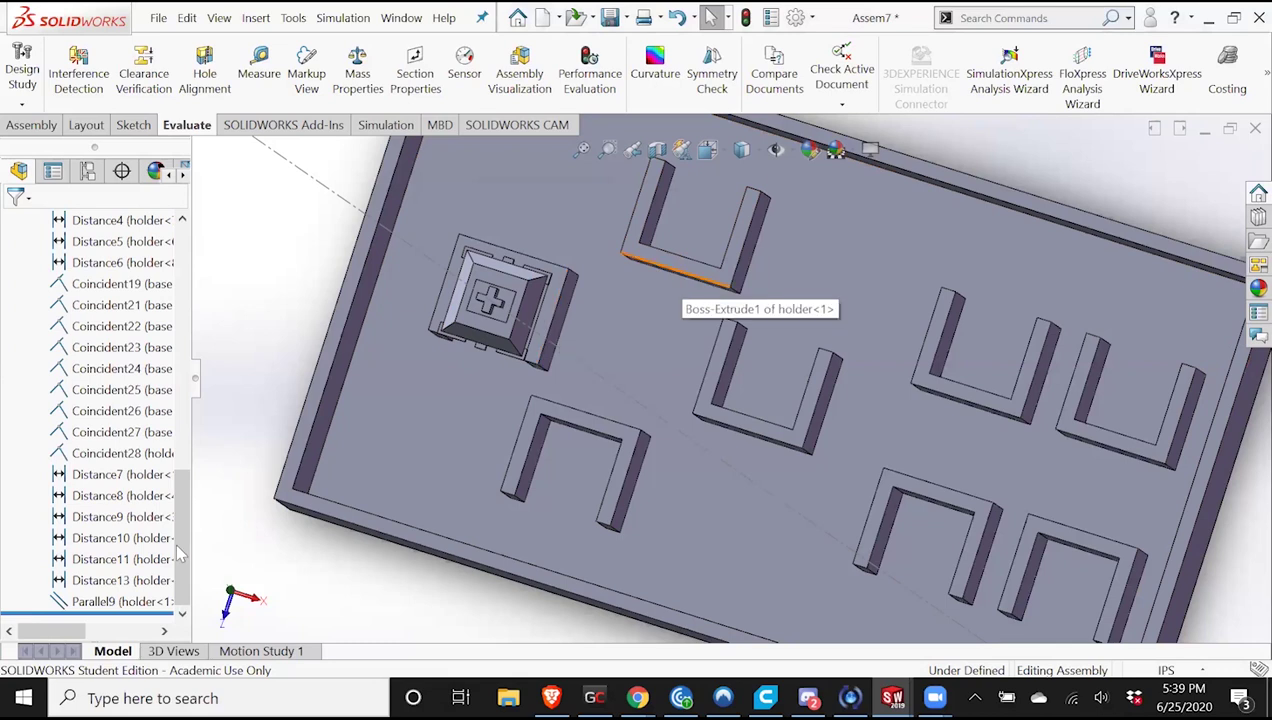
Delete the Distance13 mate between the middle holder and the lower-left holder.
right_click(113, 540)
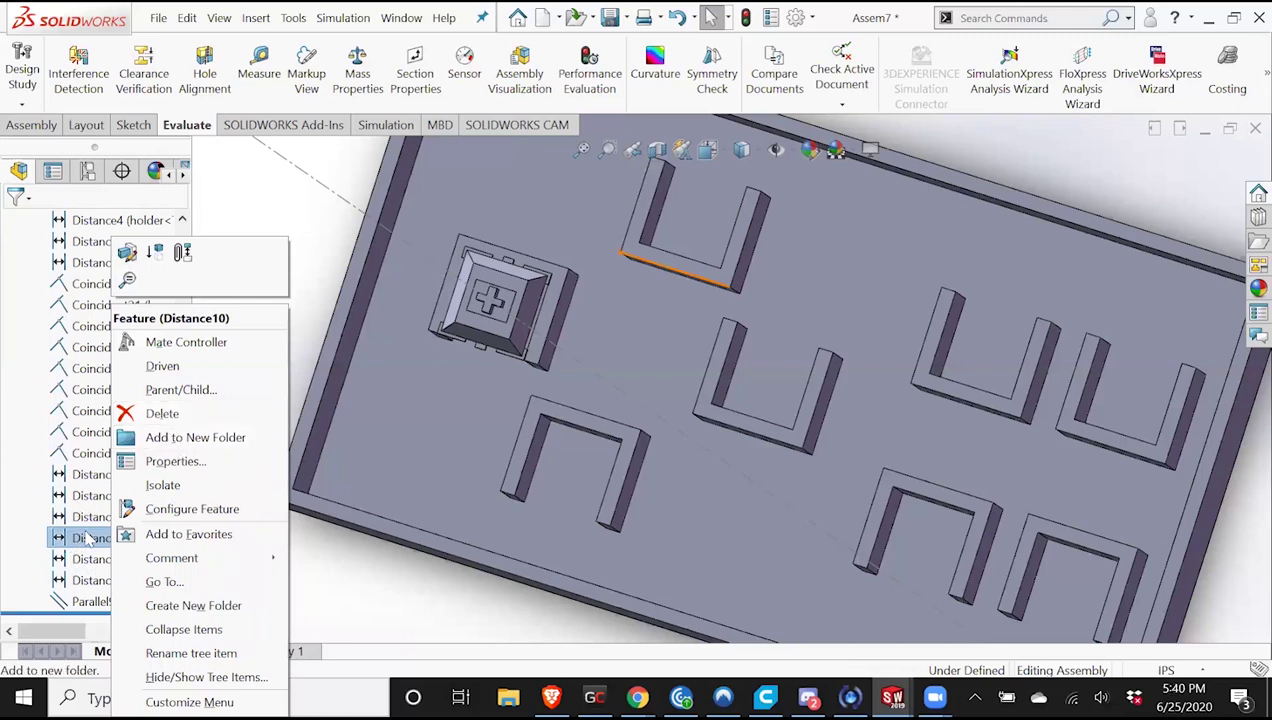
click(86, 559)
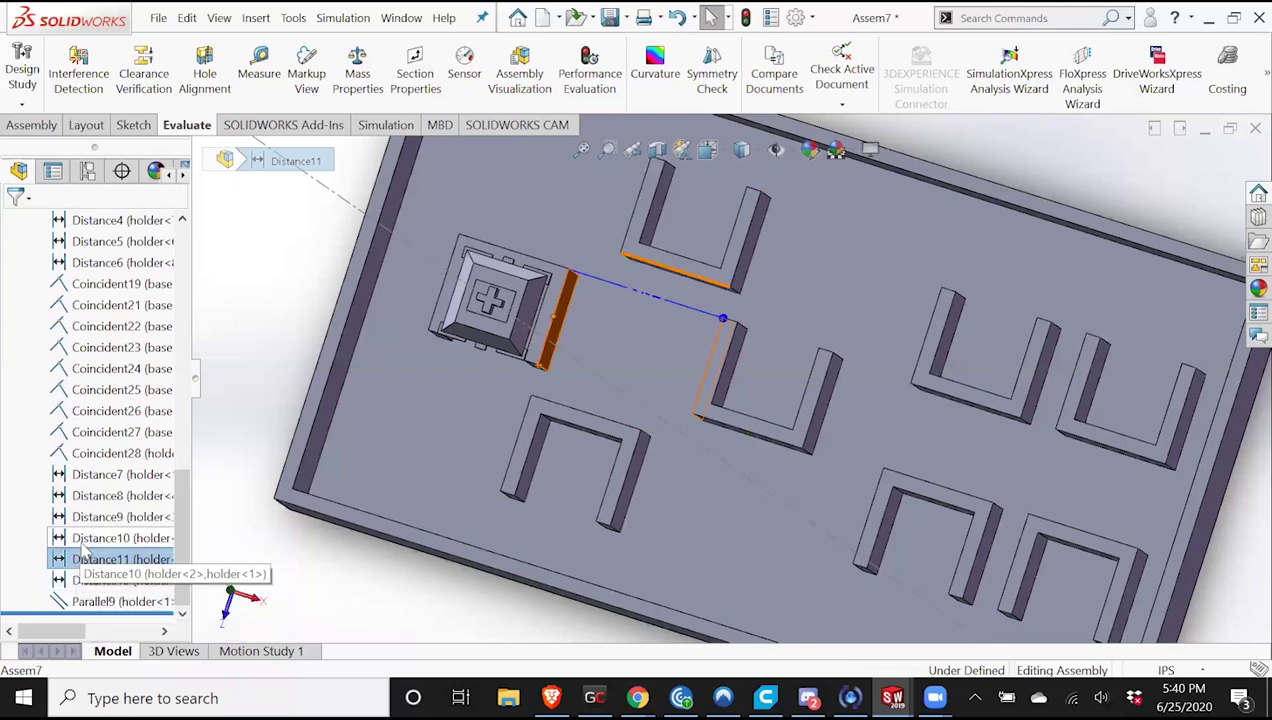
key(Escape)
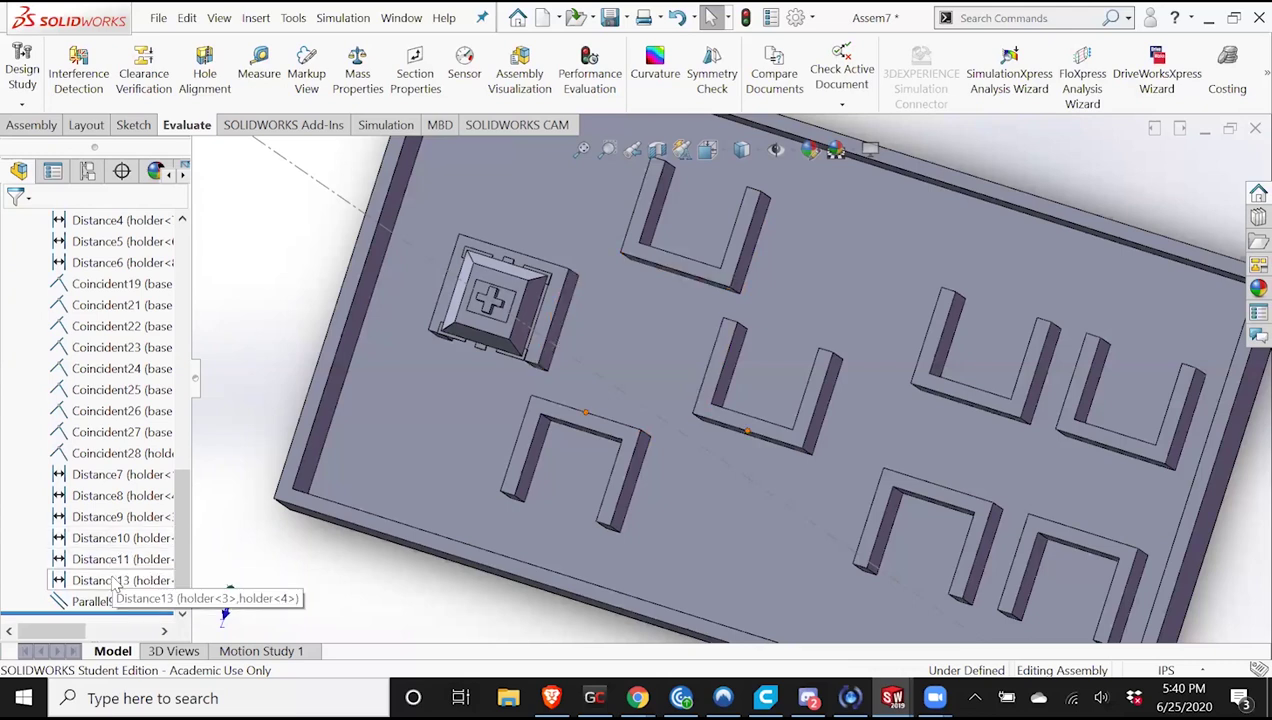
right_click(116, 583)
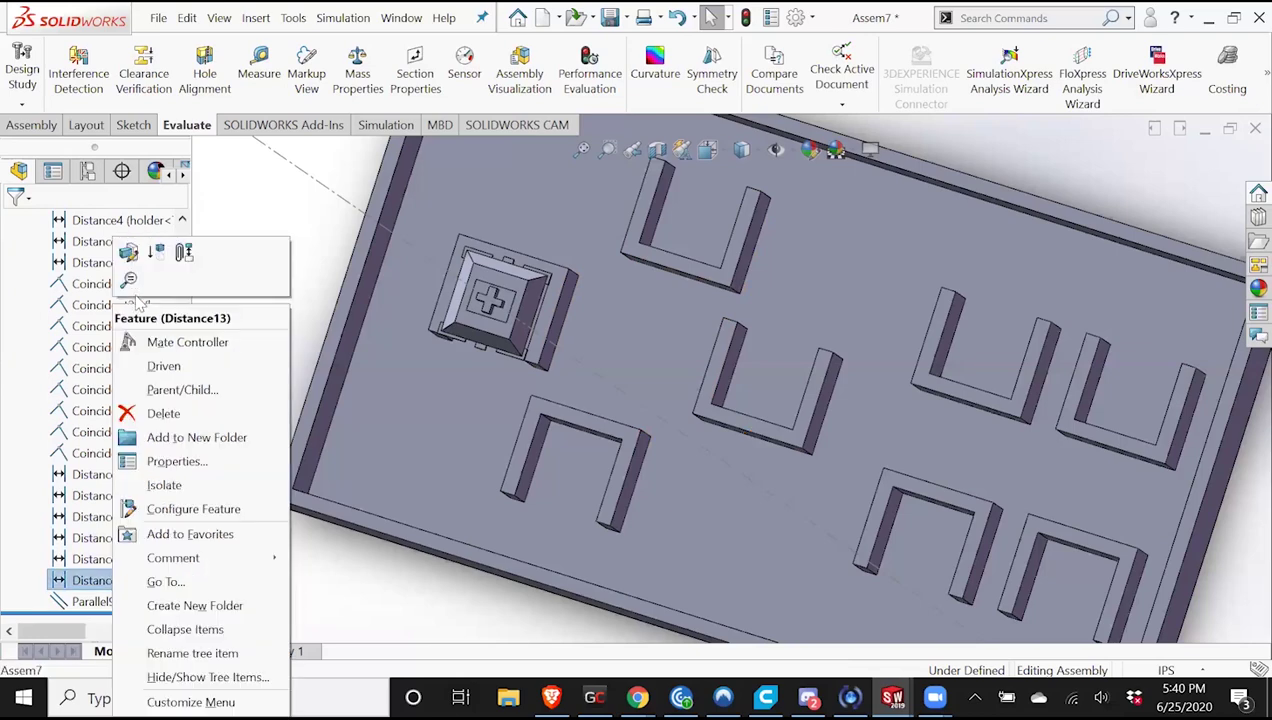
key(Delete)
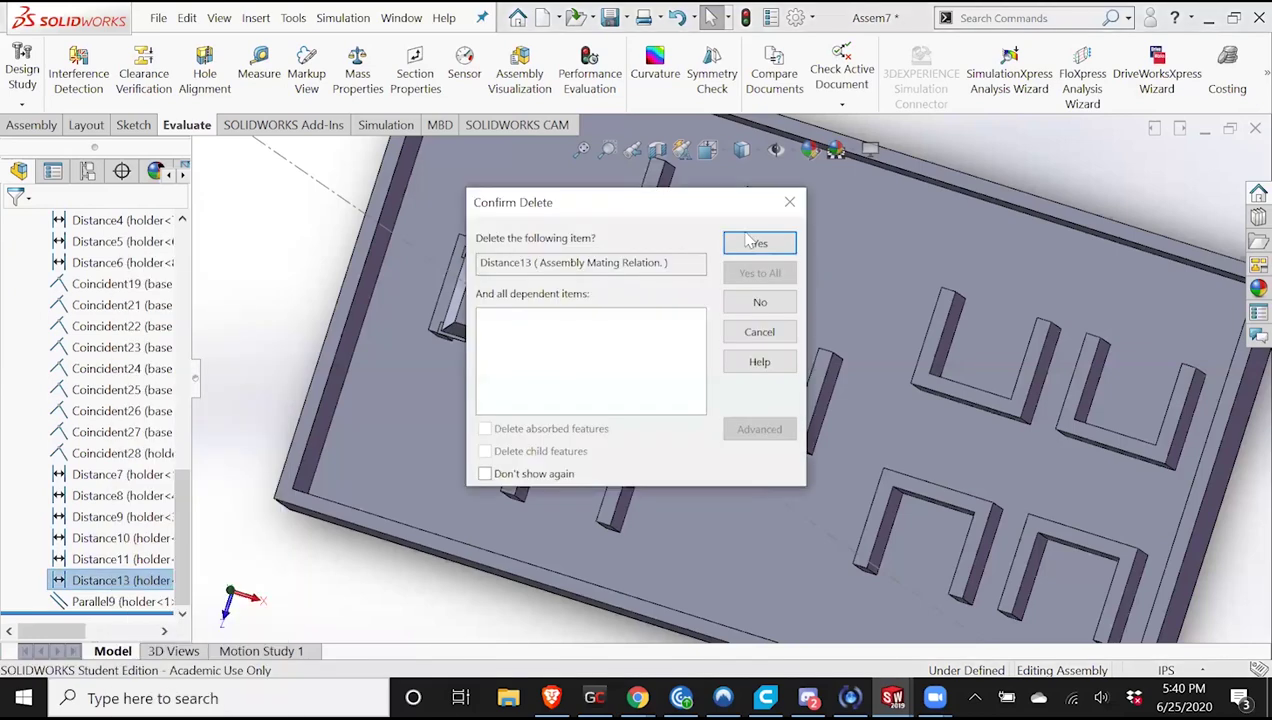
click(752, 243)
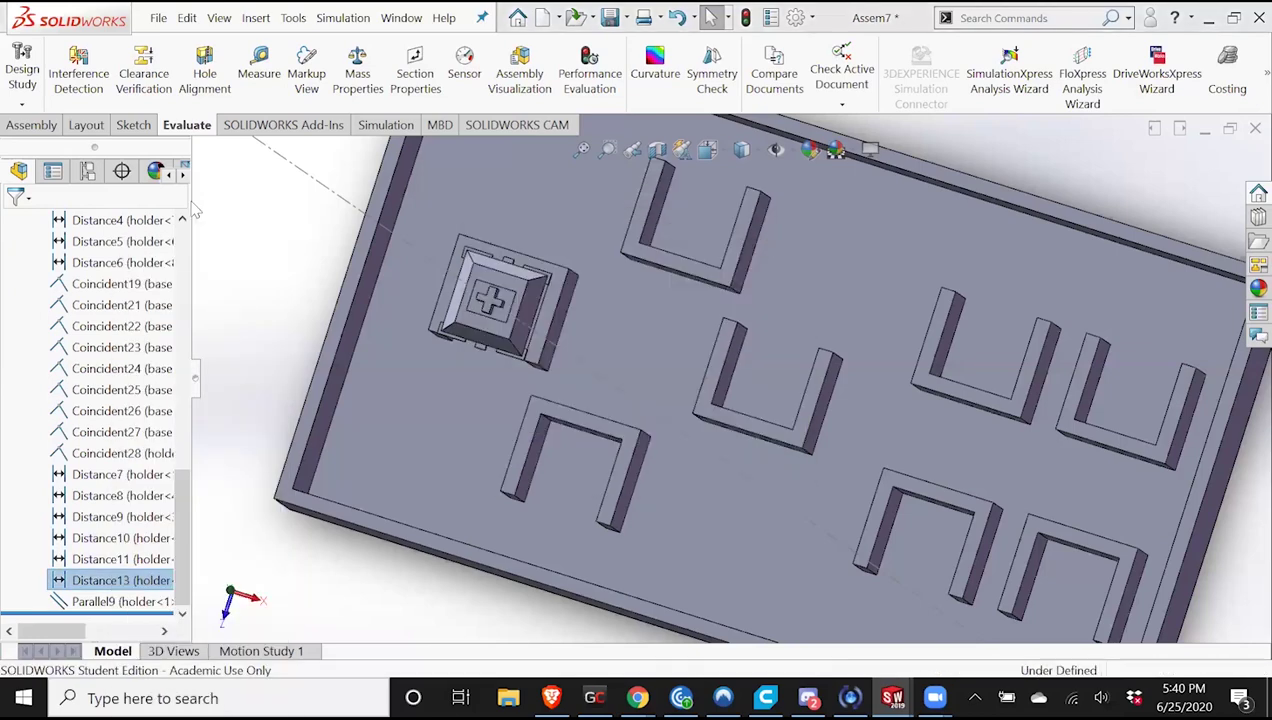
Create a 1.1 in distance mate between the lower-left holder's back-edge midpoint and the middle holder's left side edge.
click(603, 423)
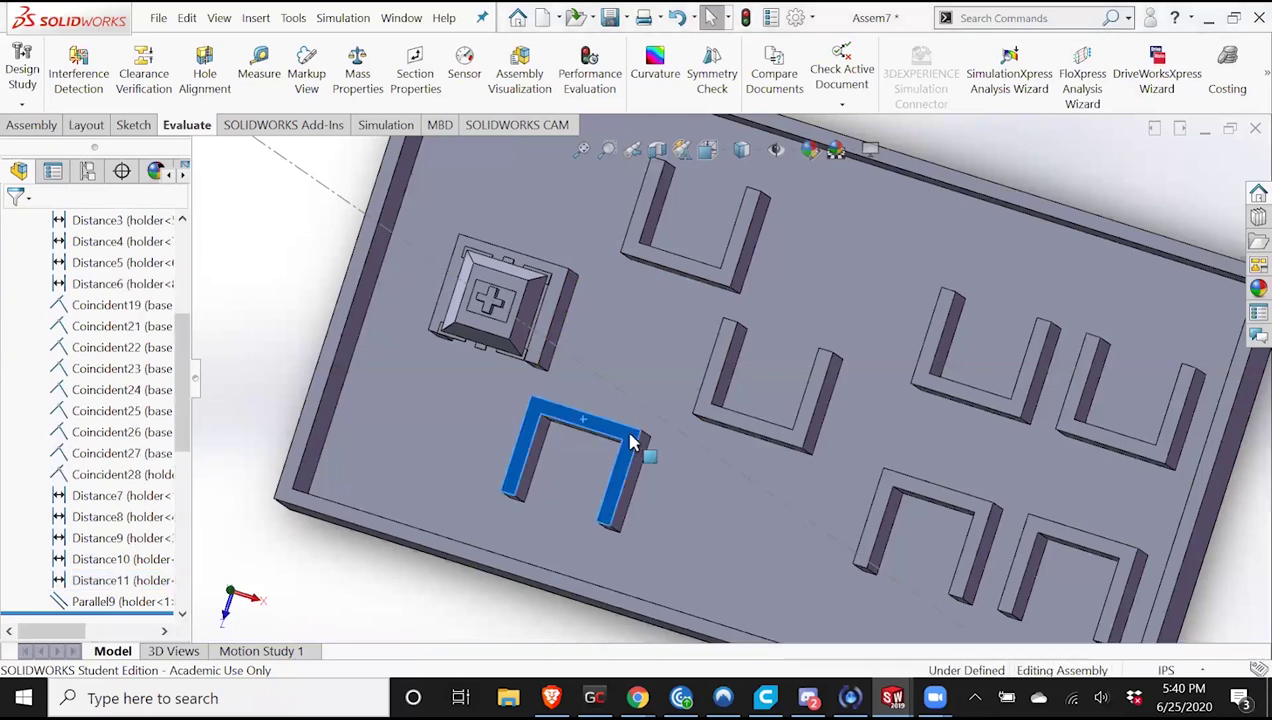
click(203, 252)
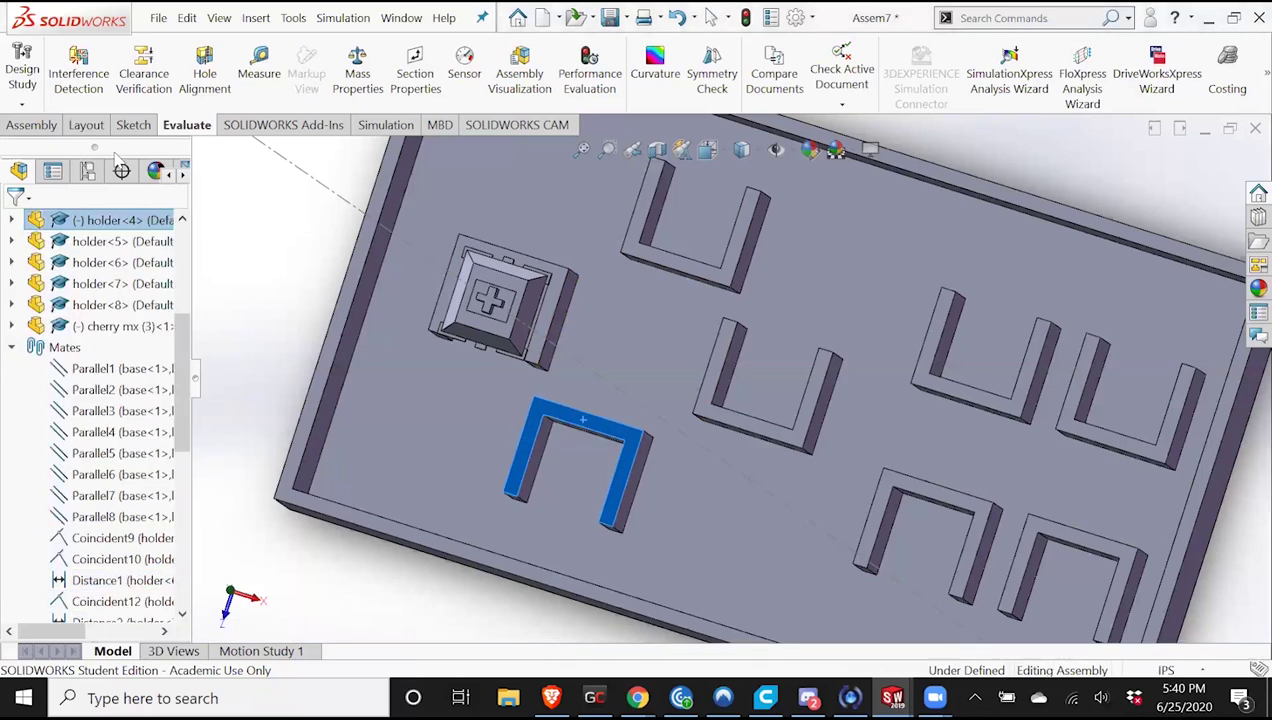
click(33, 125)
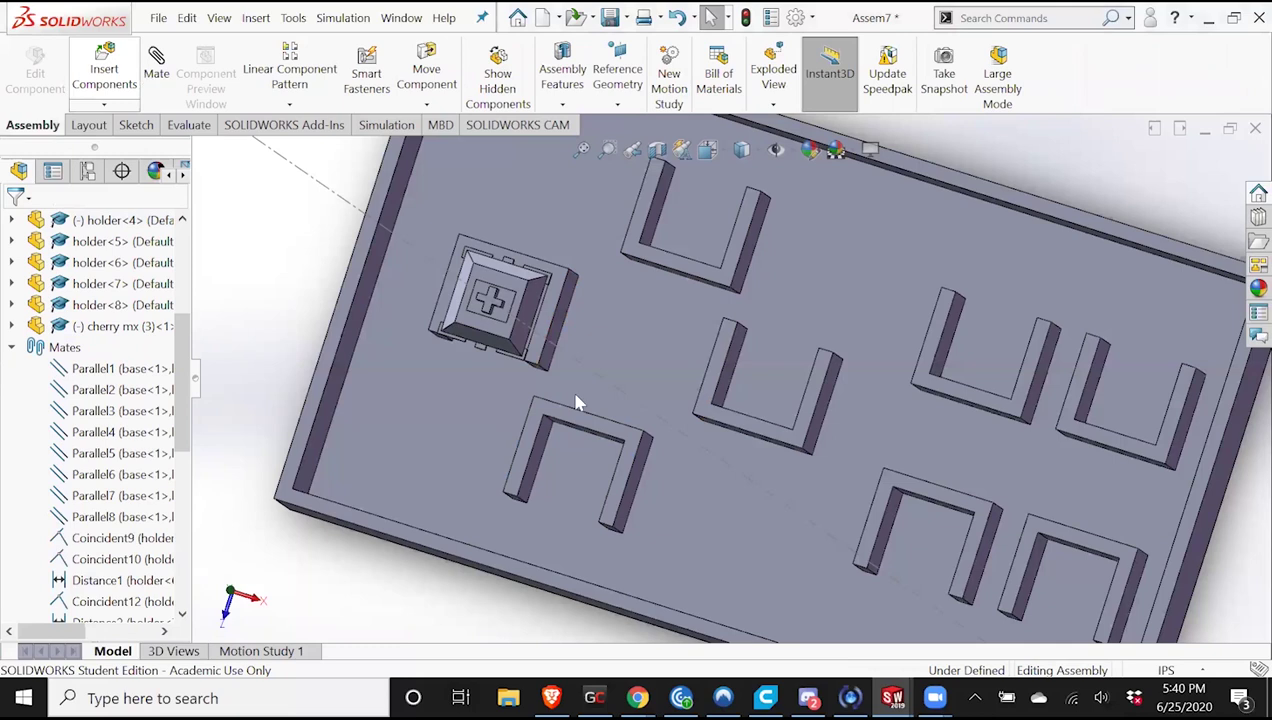
key(m)
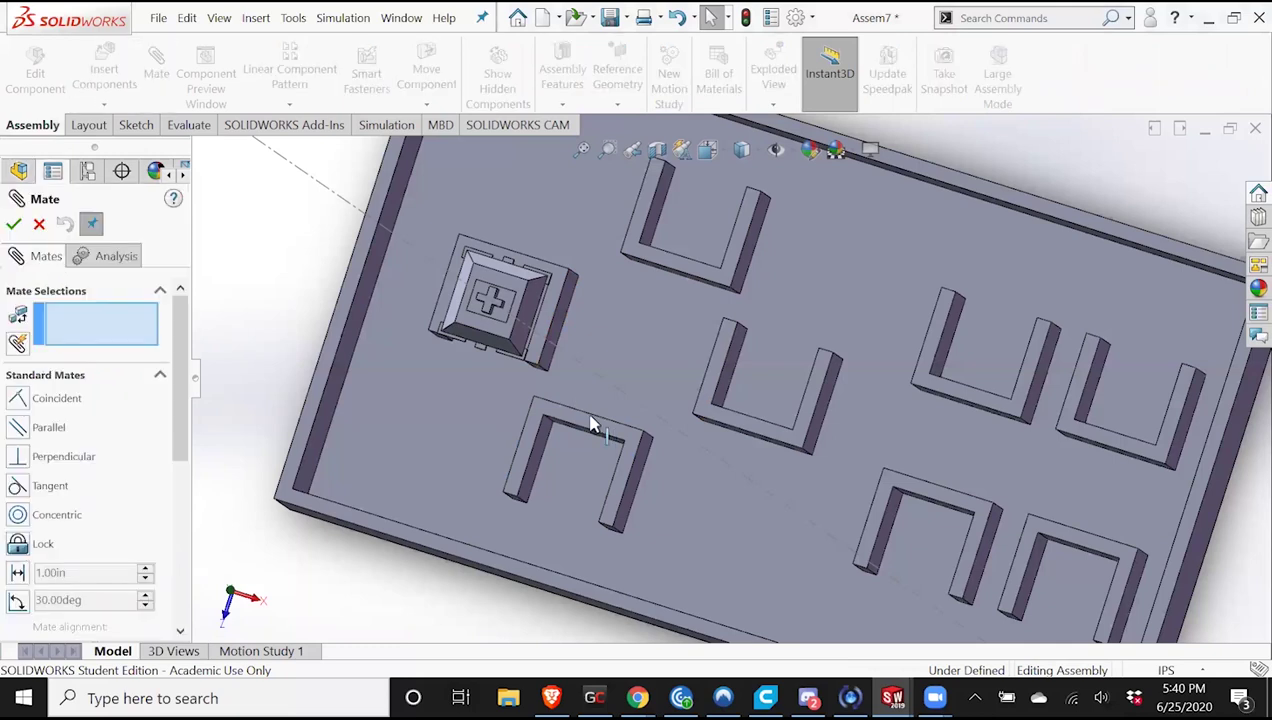
click(591, 421)
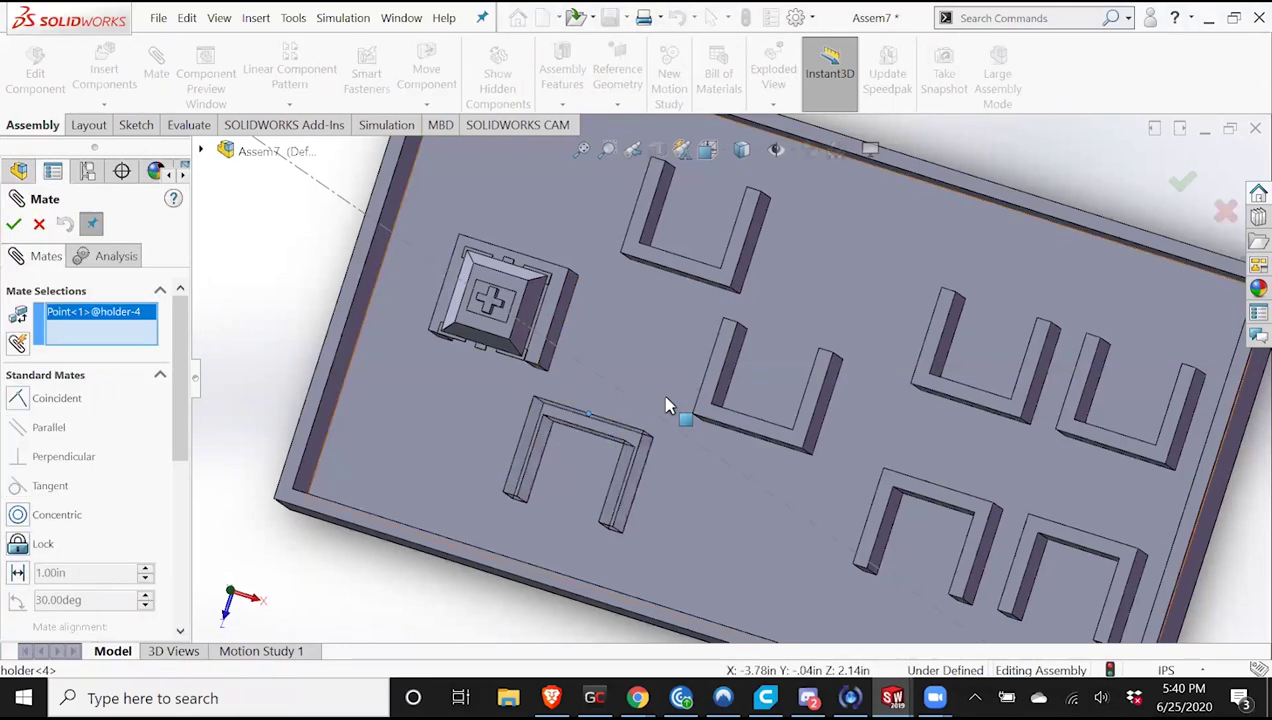
click(703, 398)
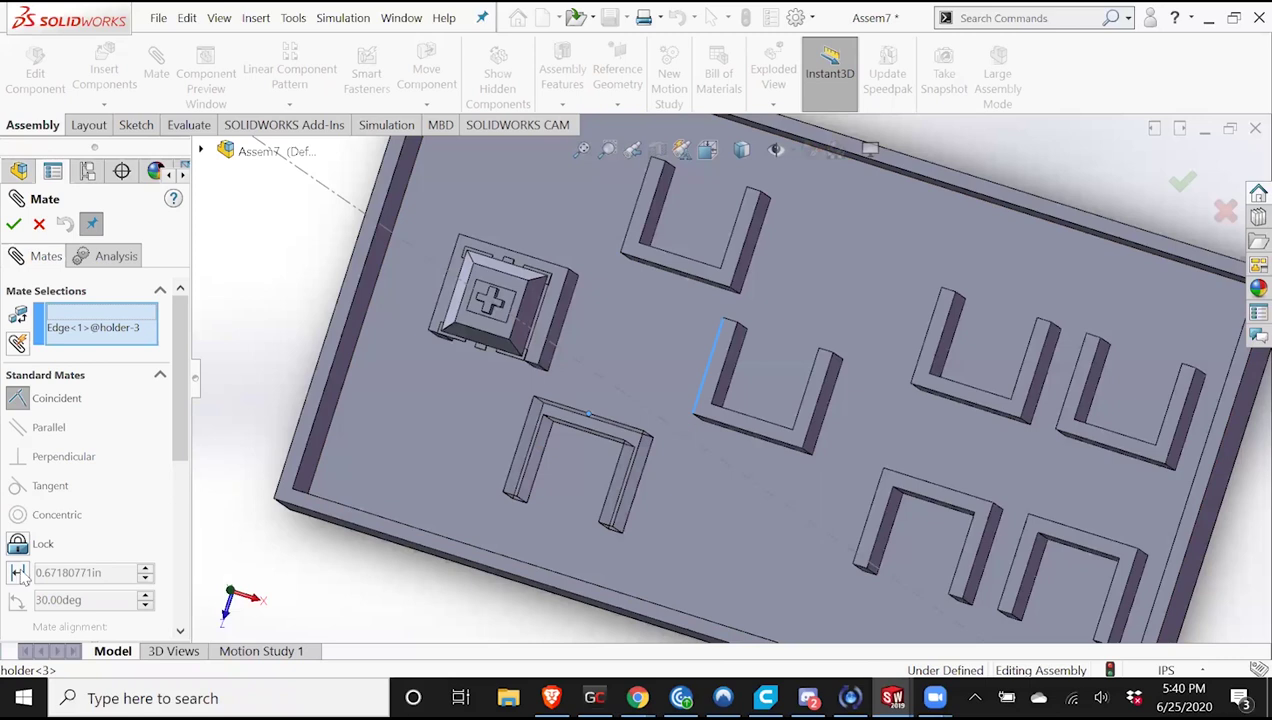
click(62, 574)
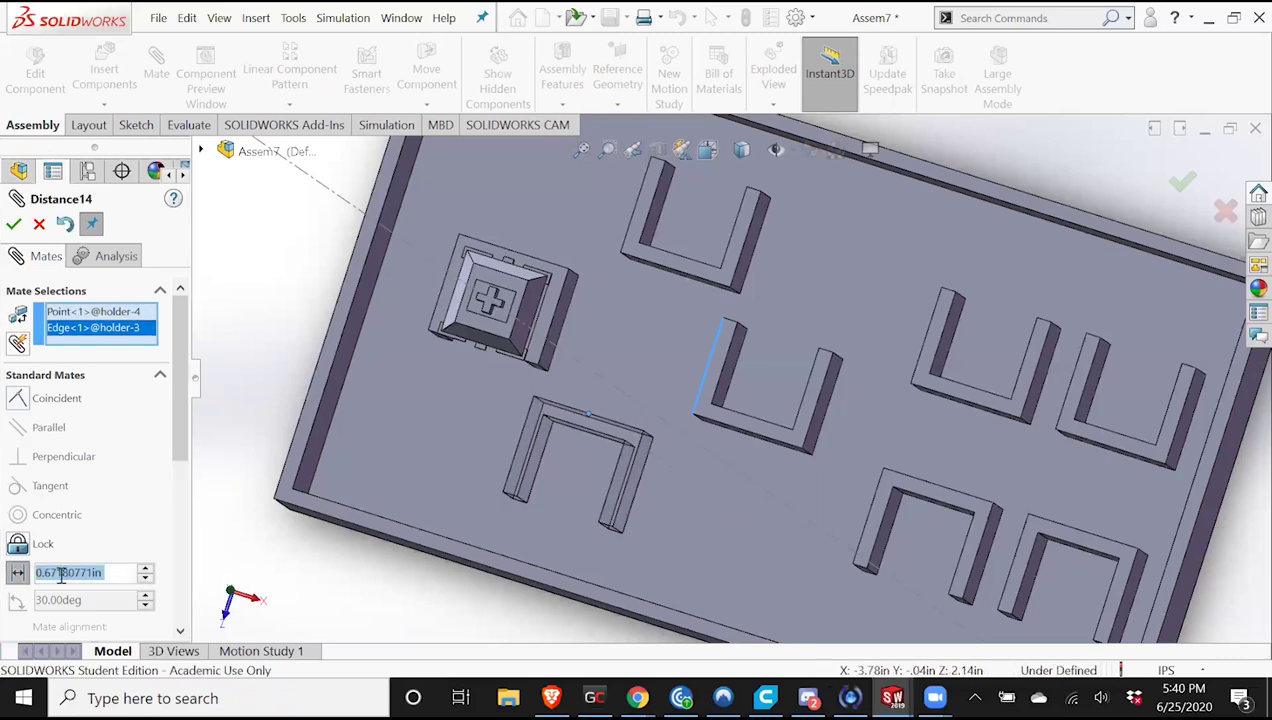
text(1.1)
key(Return)
click(575, 425)
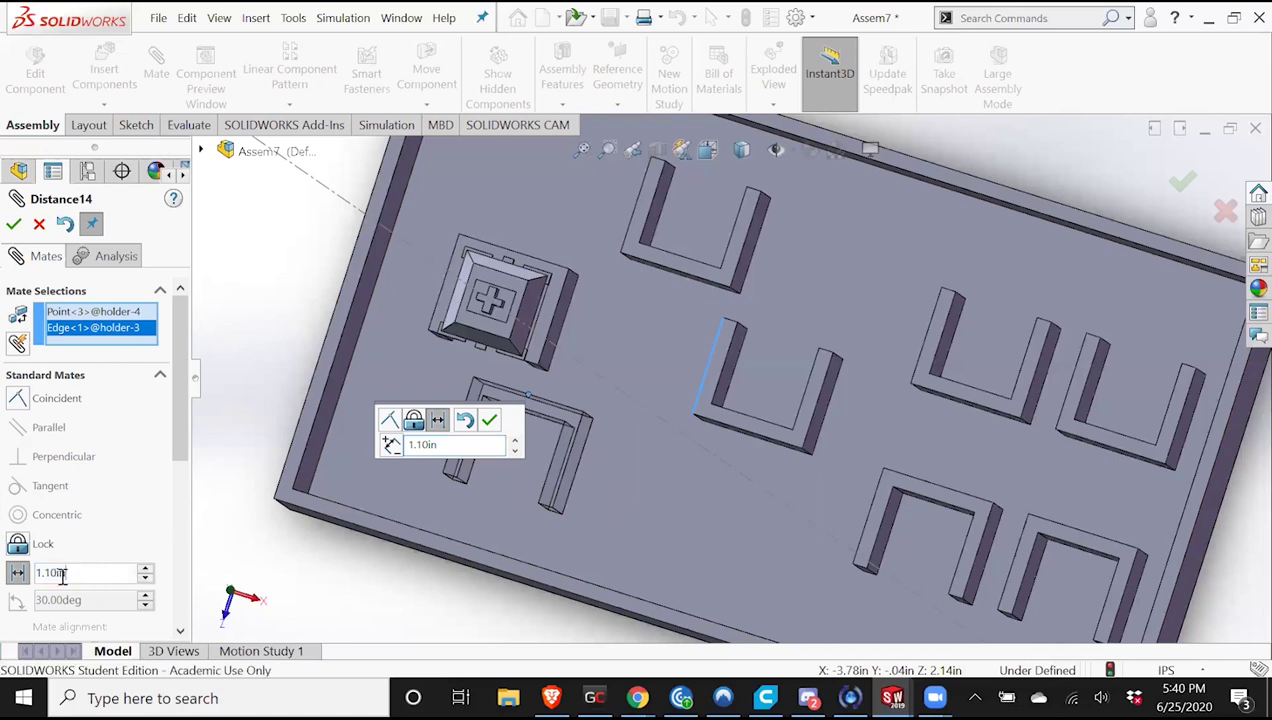
Halve the lower-left holder's mate distance to 1.10/2 in and apply the mate.
drag(58, 573, 92, 573)
text(/)
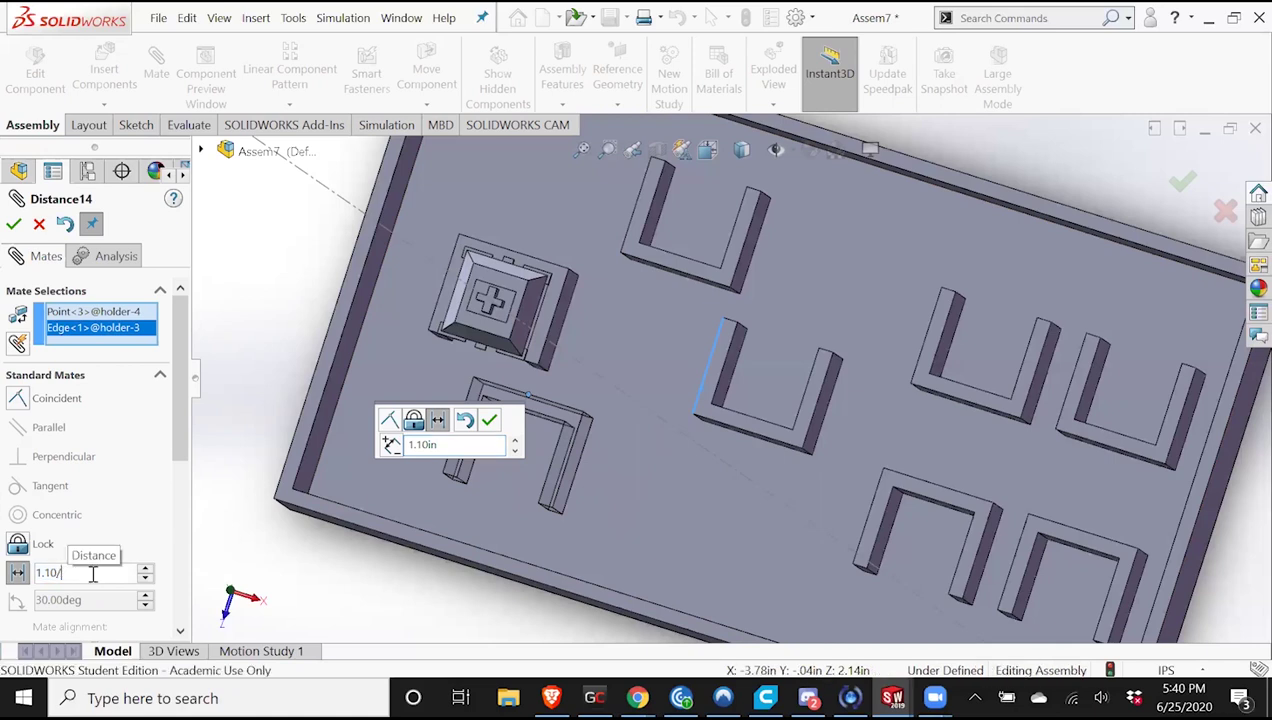
text(2)
key(Return)
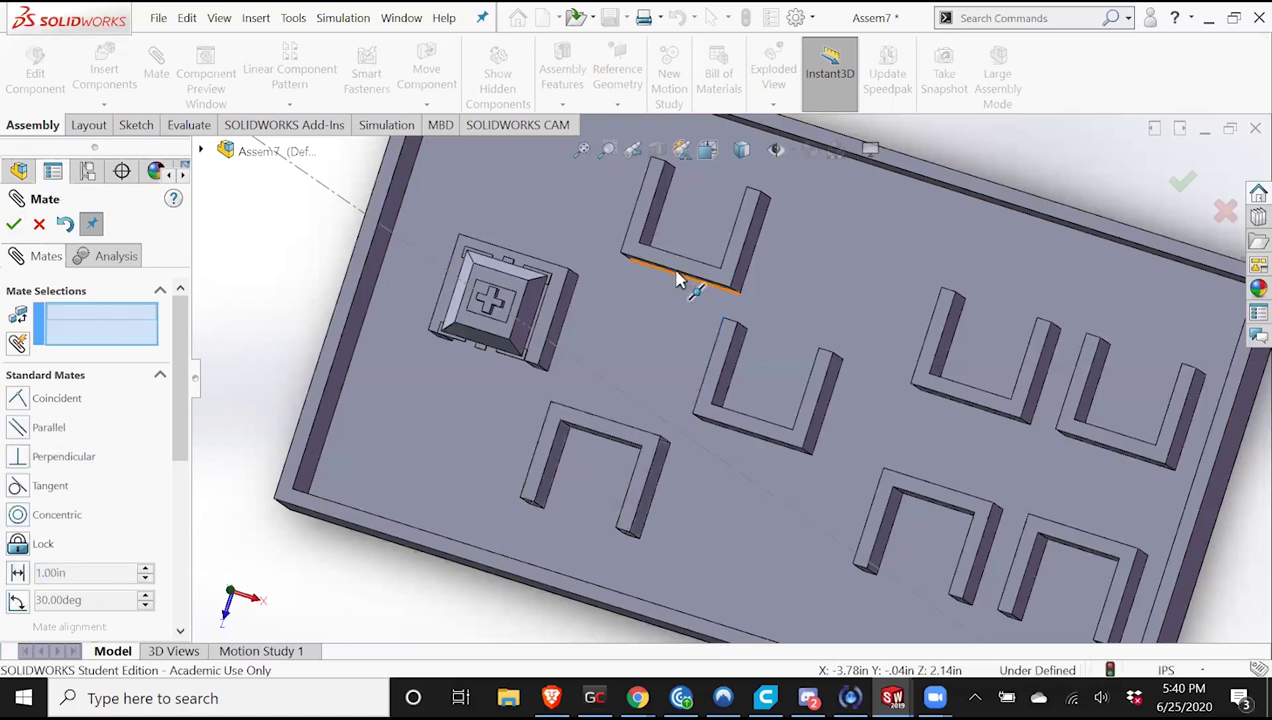
Add a 1.1/2 in distance mate between the upper-left empty holder's back-edge midpoint and the middle holder's left side edge.
click(711, 358)
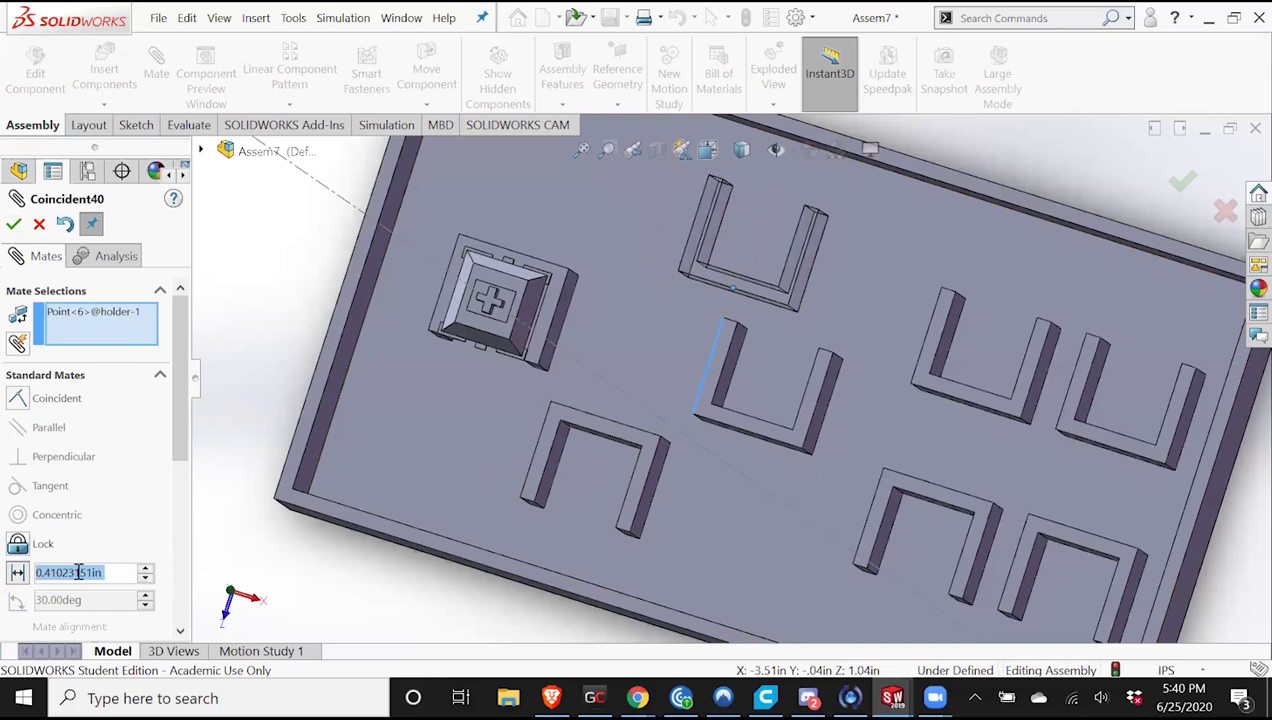
text(1)
text(4mm)
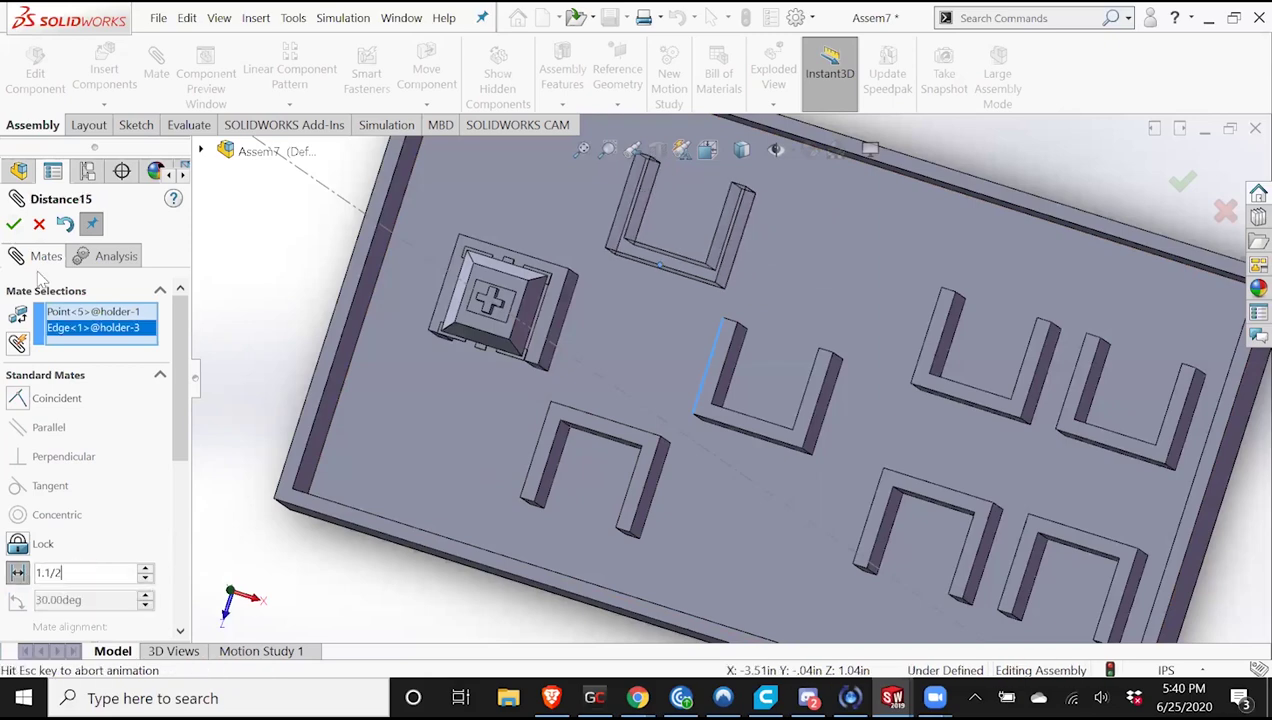
key(Return)
key(Return)
Add a 0.5 in distance mate between the base's left wall face and the adjacent side face of the key switch's holder.
middle_drag(601, 372, 630, 374)
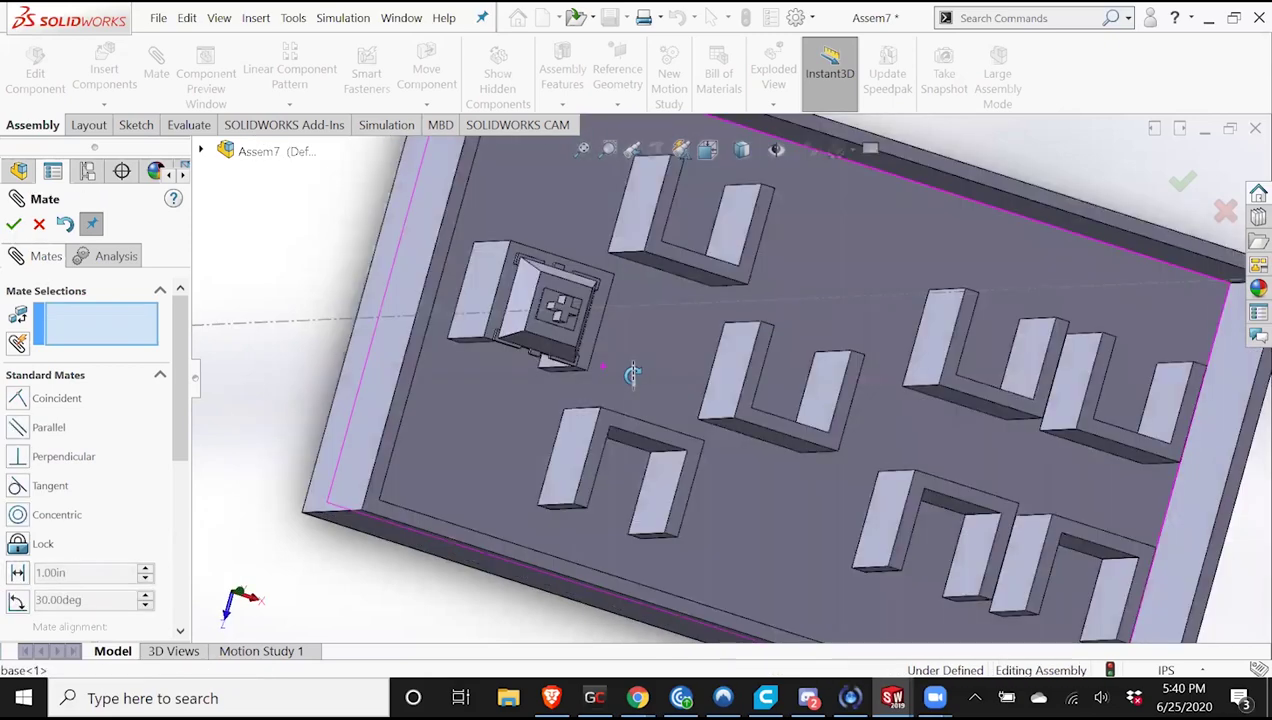
scroll(626, 318, up, 3)
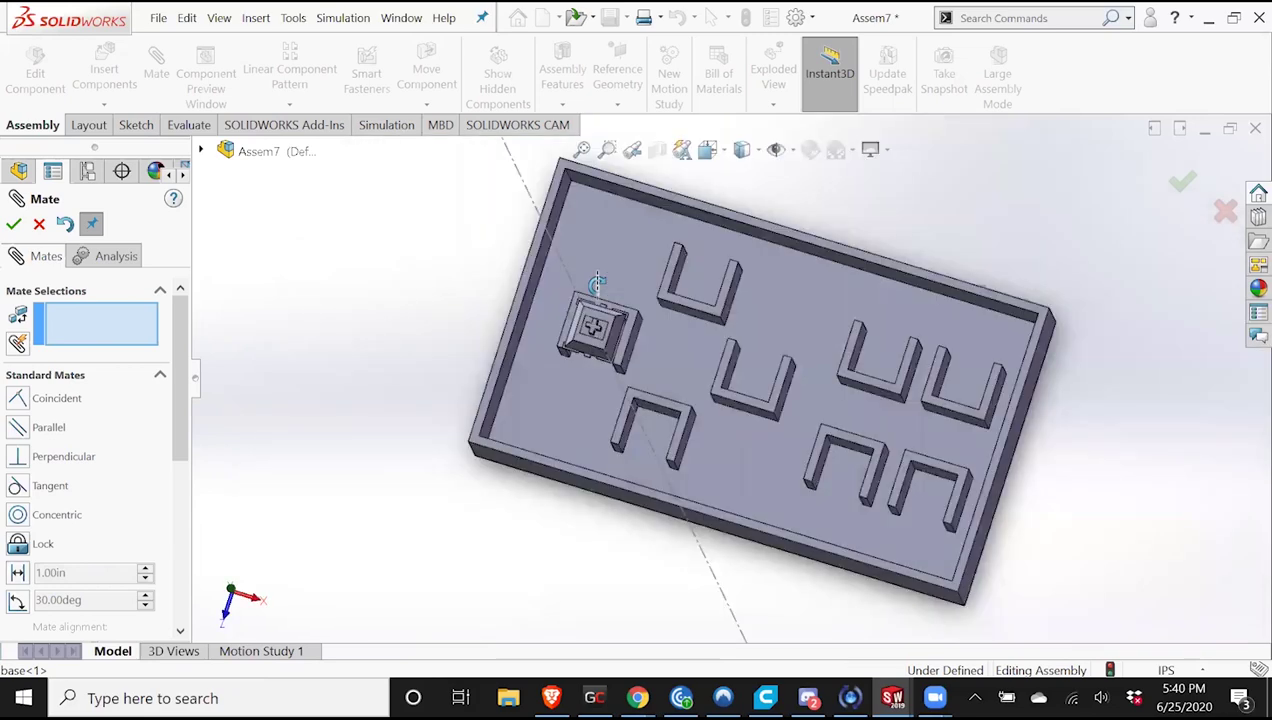
scroll(437, 370, down, 3)
click(505, 393)
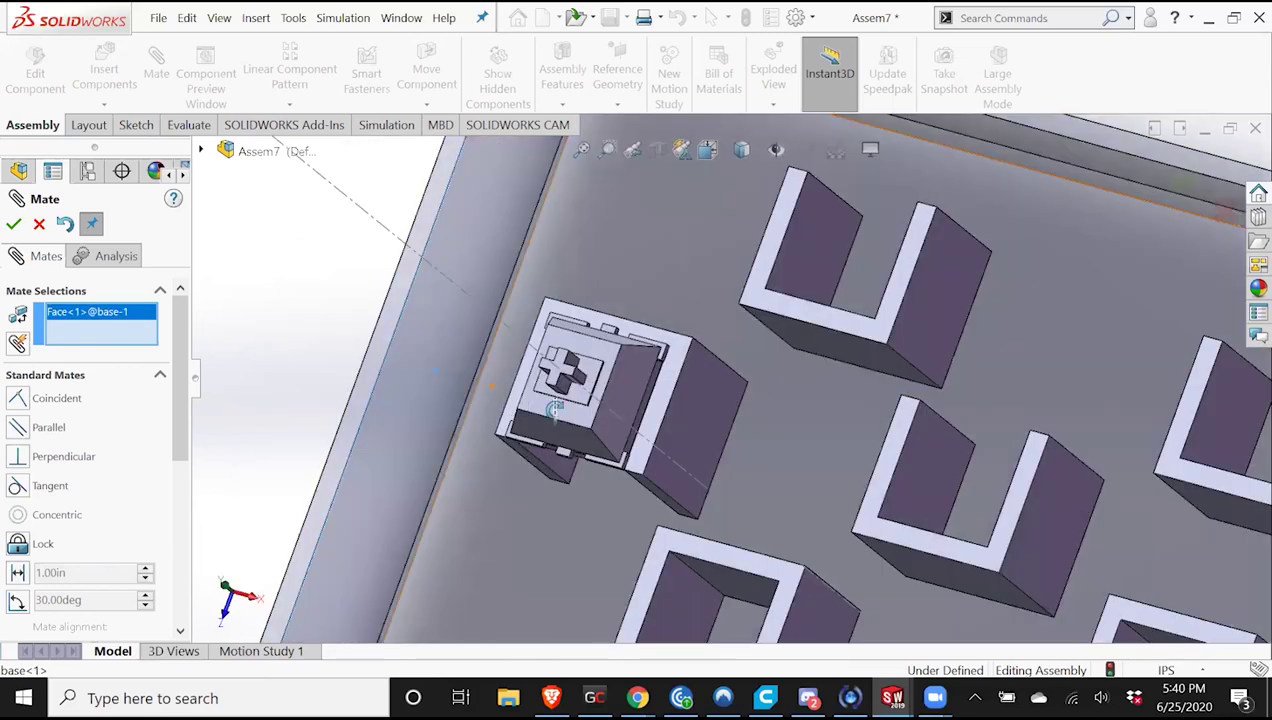
middle_drag(555, 410, 488, 383)
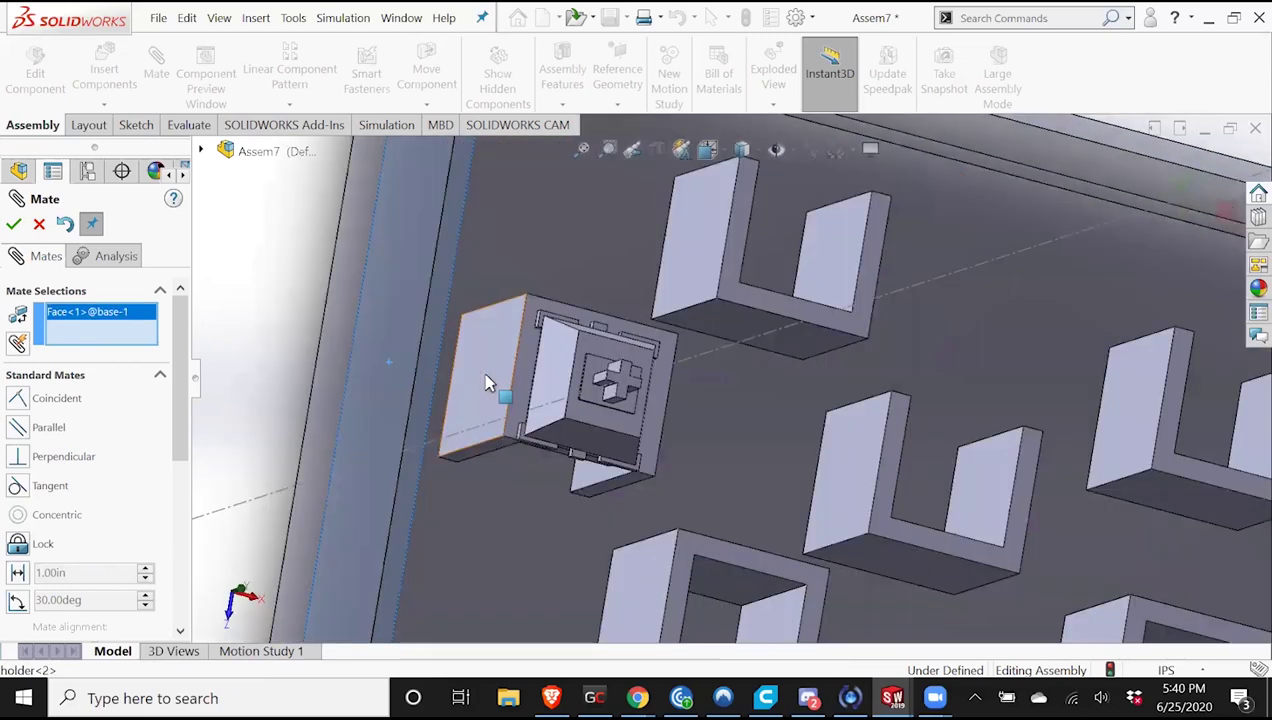
click(18, 572)
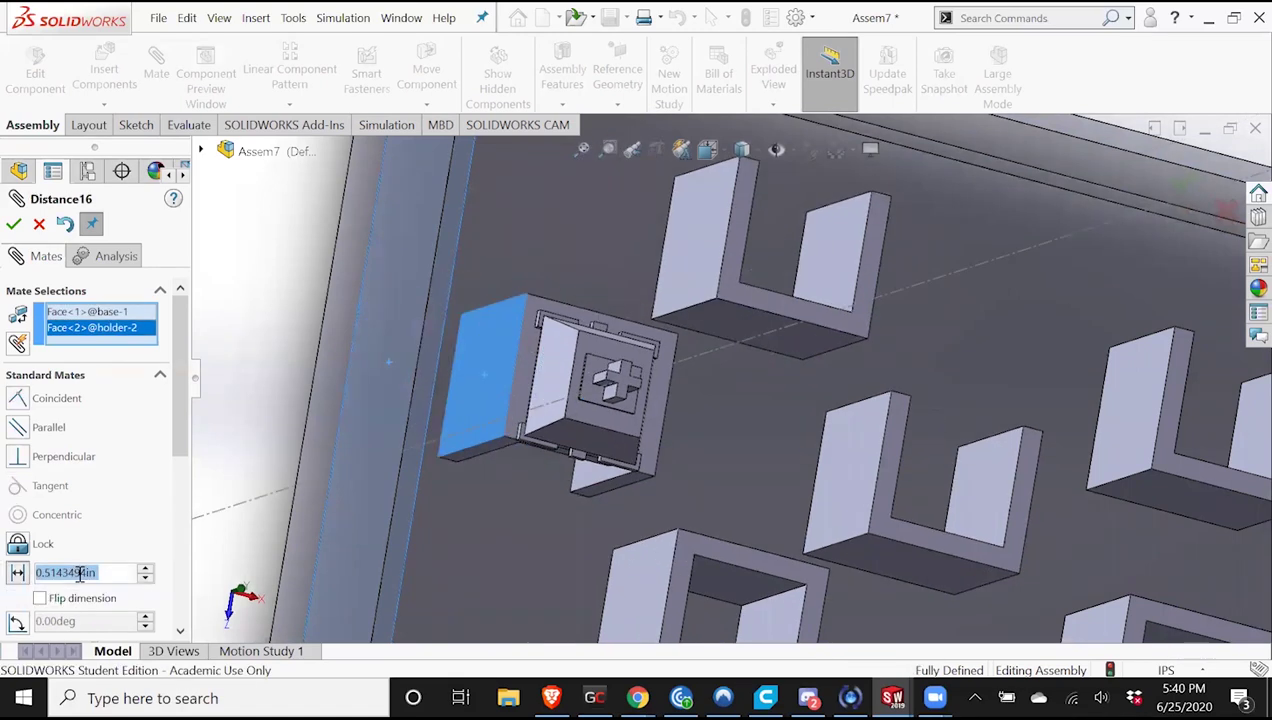
text(.5)
click(13, 223)
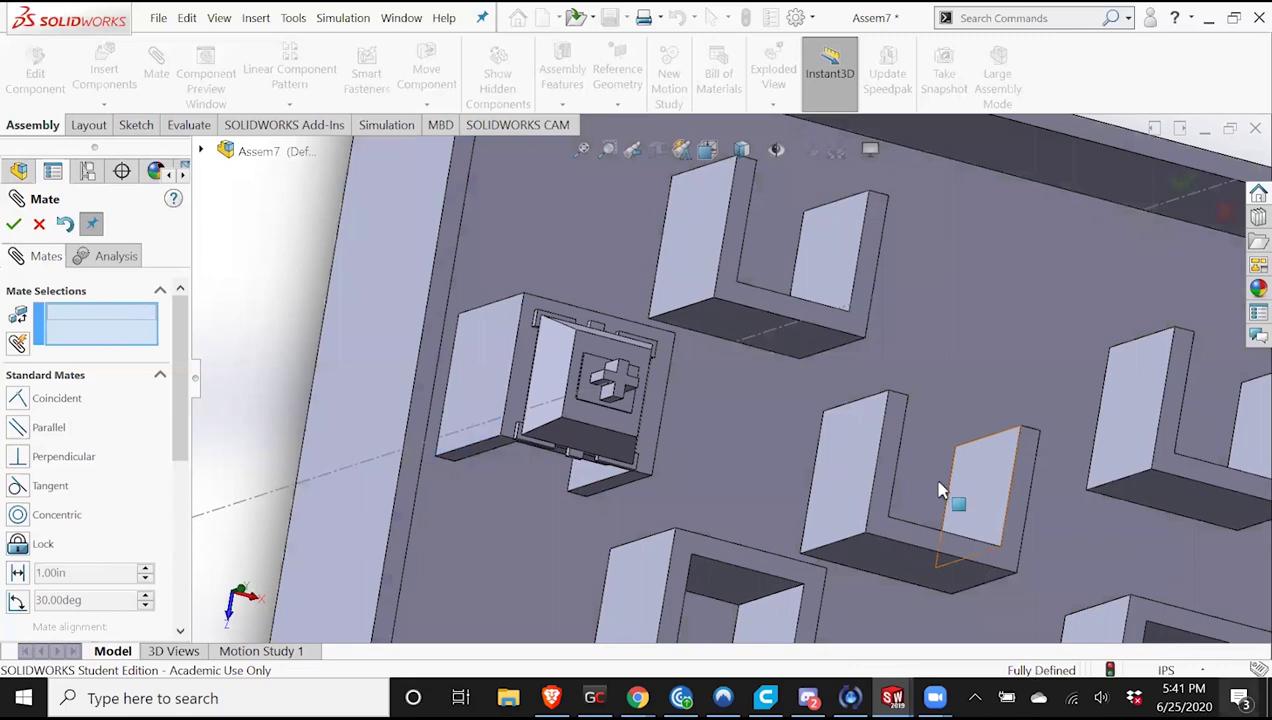
scroll(939, 490, up, 5)
mouse_move(863, 490)
middle_down()
mouse_move(859, 463)
mouse_move(861, 491)
mouse_move(839, 498)
middle_up()
middle_drag(938, 381, 932, 381)
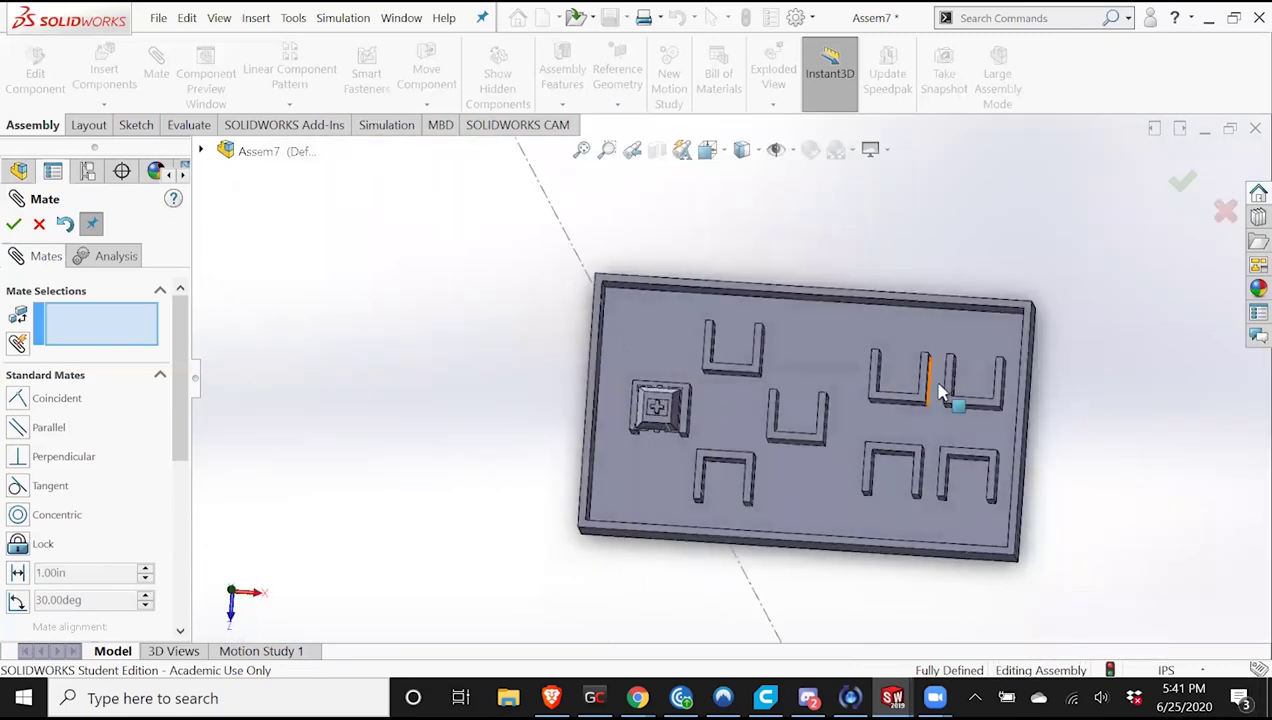
scroll(886, 434, down, 3)
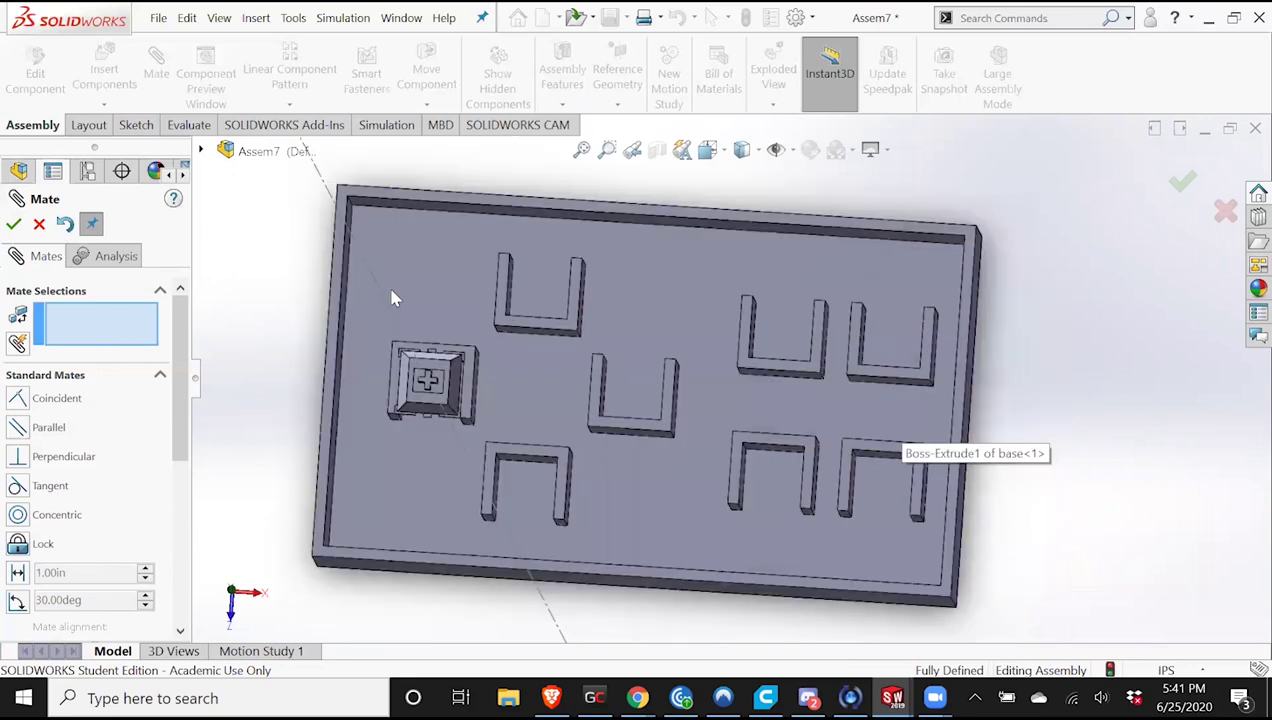
scroll(667, 372, up, 2)
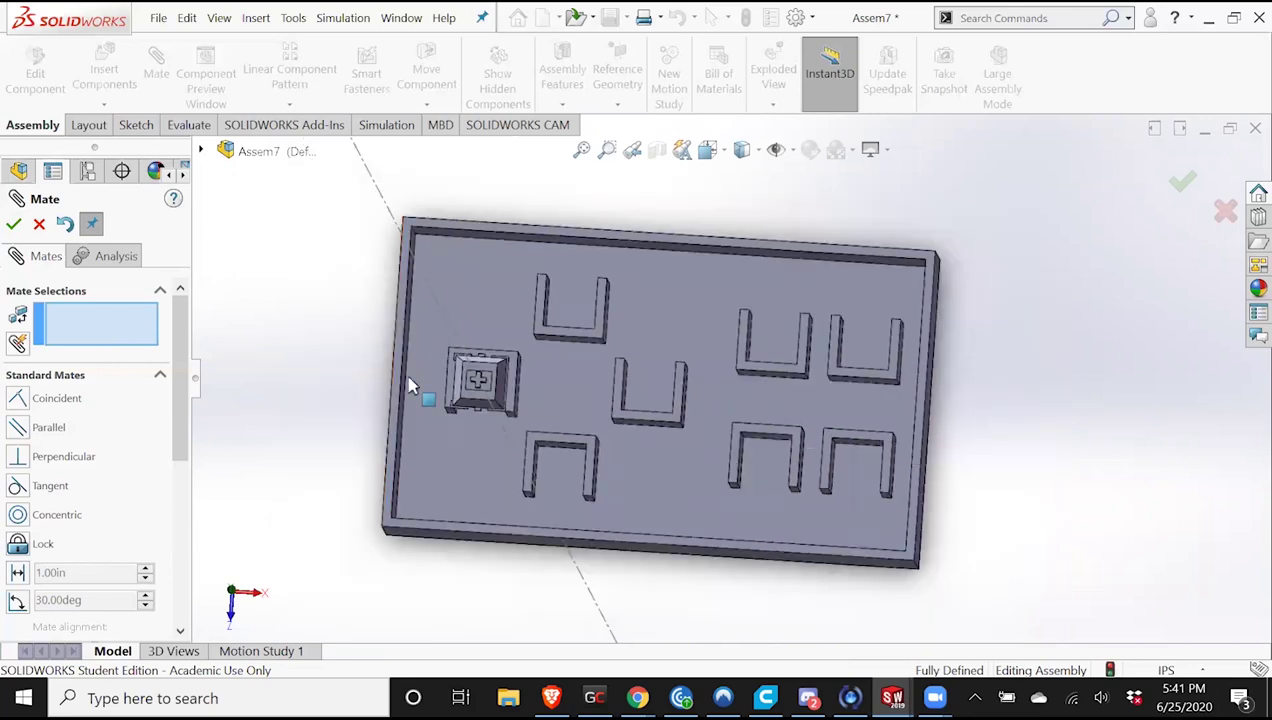
Insert copies of the cherry mx (3) switch into the three empty holders of the left group.
scroll(661, 383, down, 2)
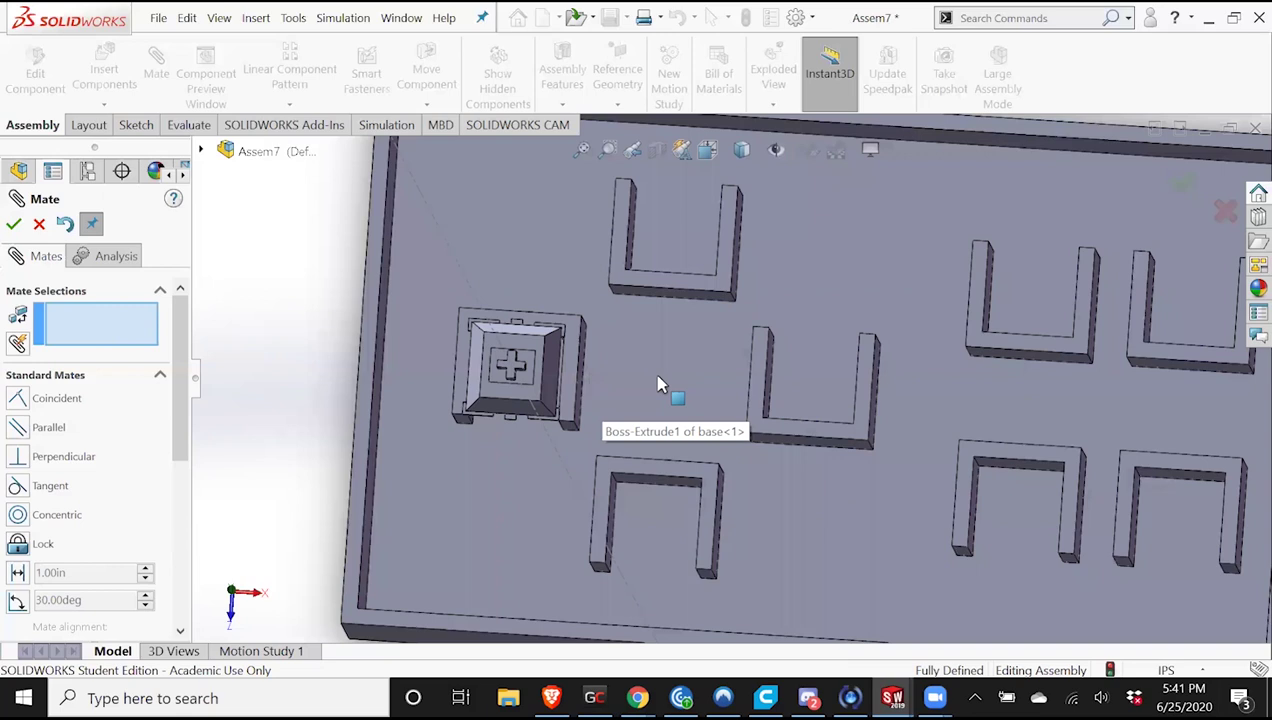
scroll(698, 388, up, 2)
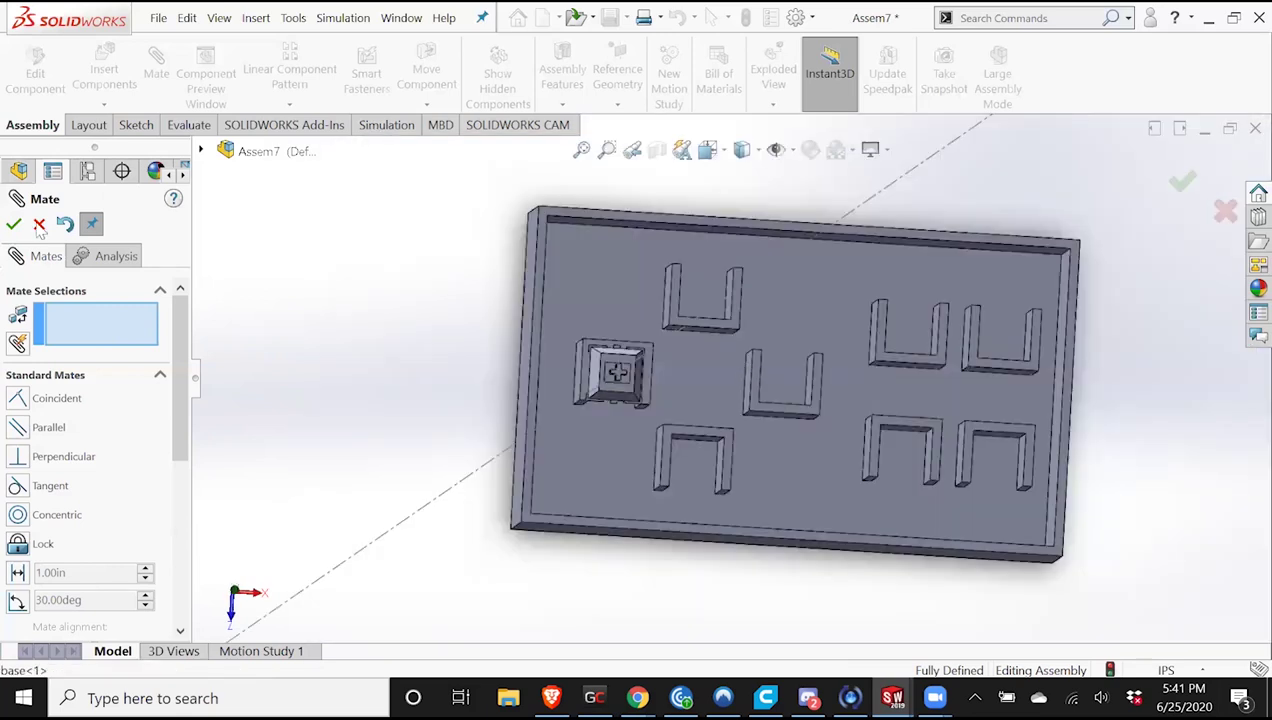
scroll(39, 230, down, 1)
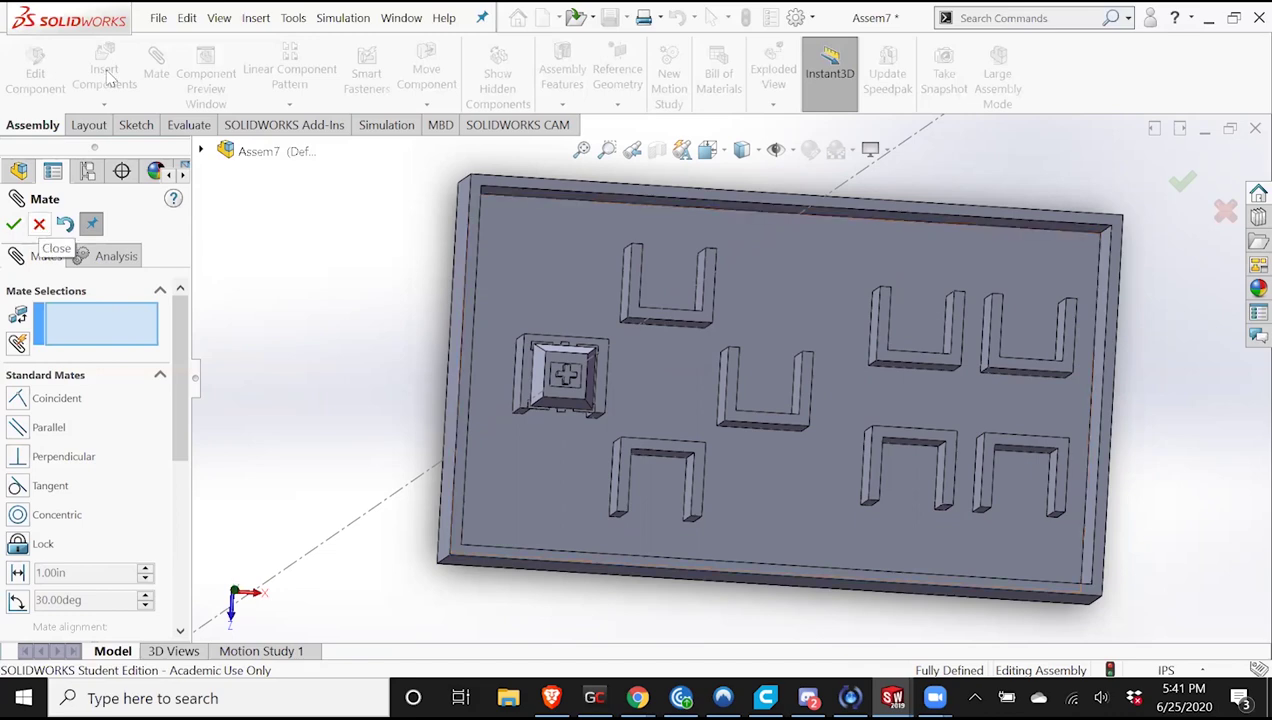
click(40, 225)
click(104, 76)
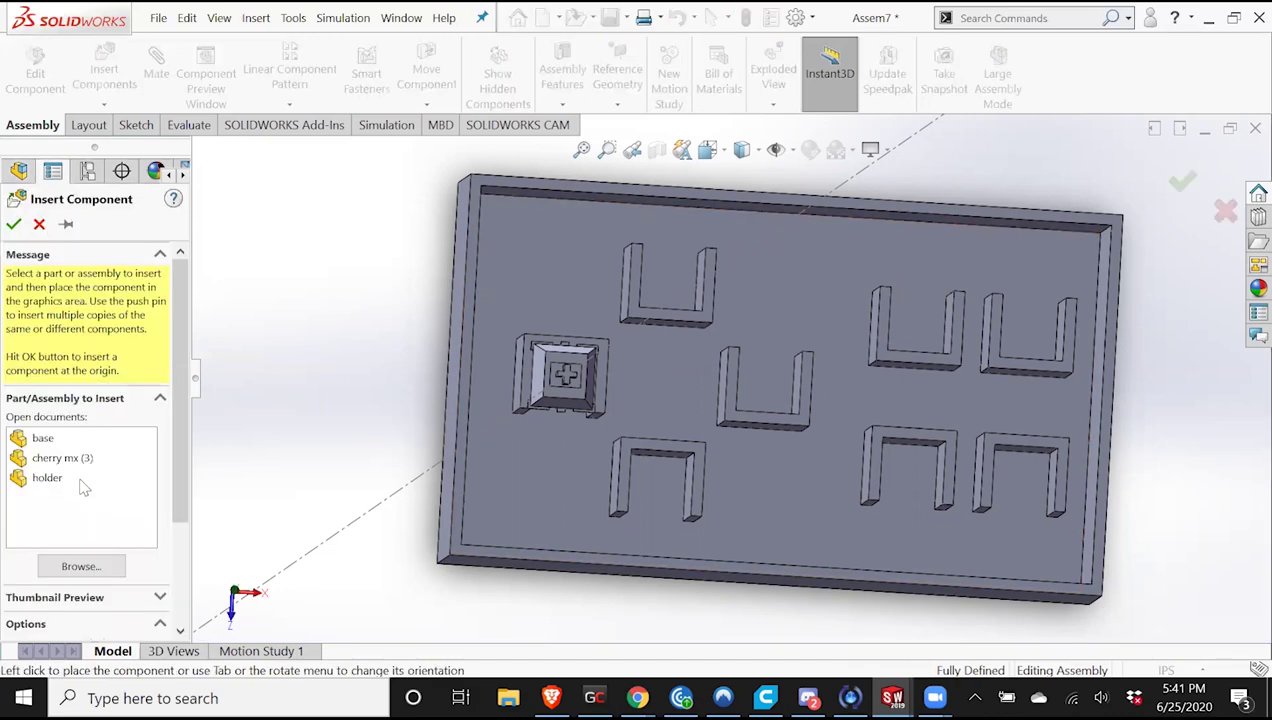
click(70, 458)
click(66, 224)
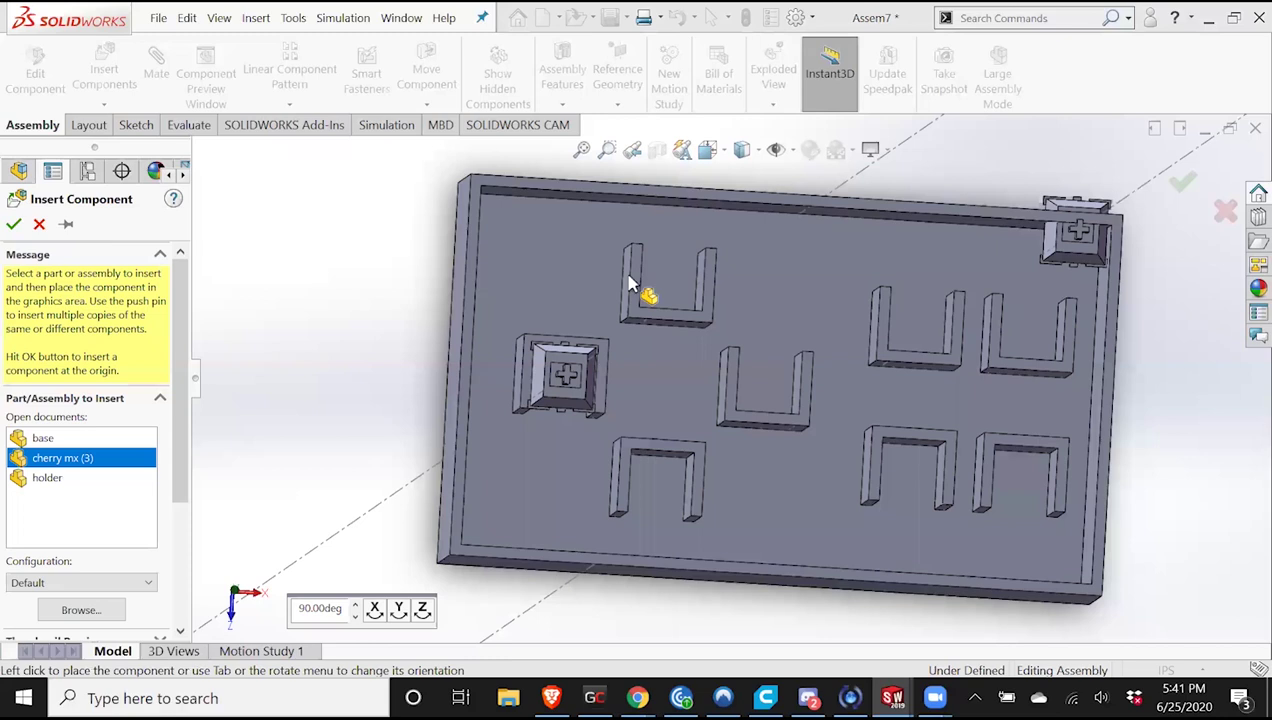
click(681, 287)
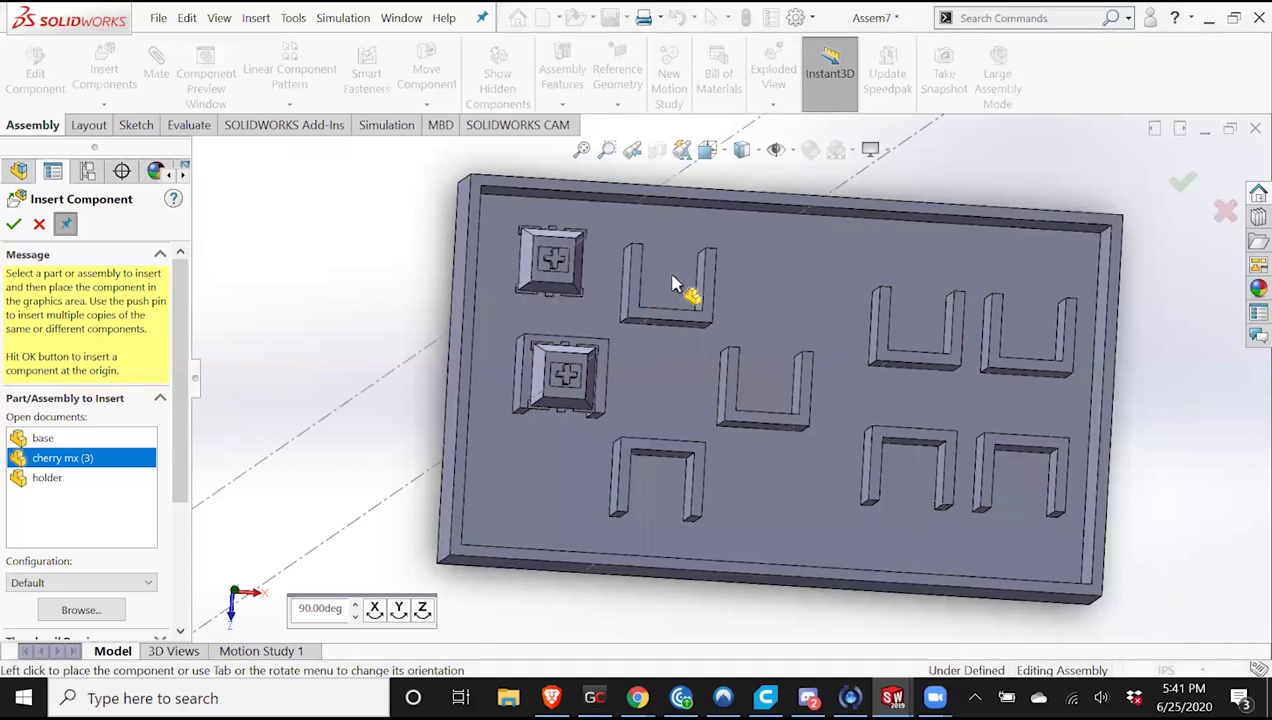
click(772, 383)
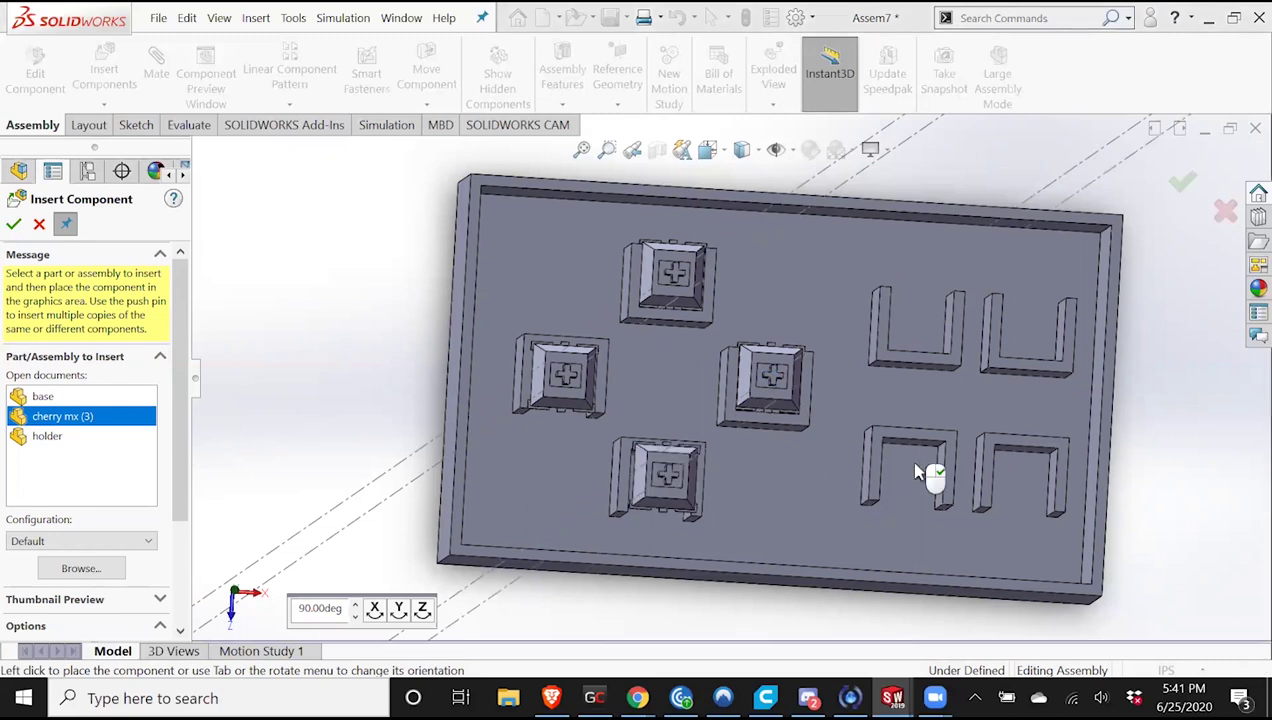
Place four more cherry mx (3) copies at the right group's holders, with the upper-right one beside its holder near the wall.
click(1018, 477)
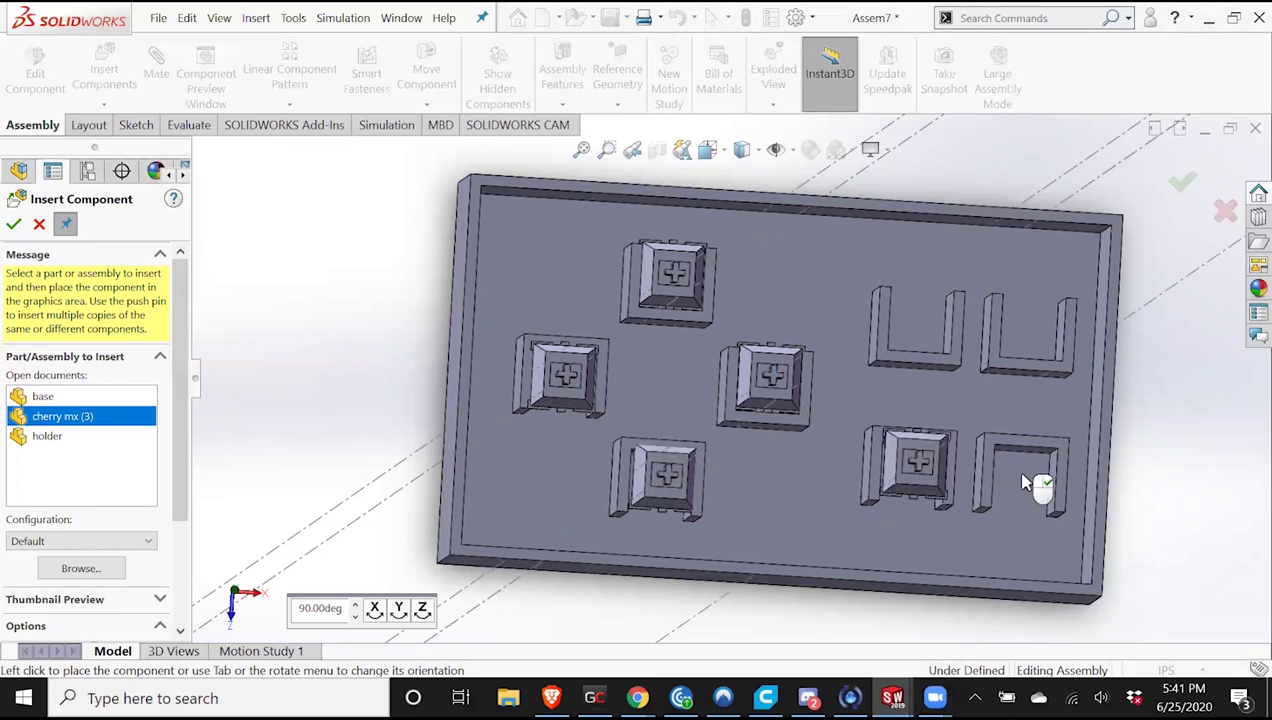
click(925, 328)
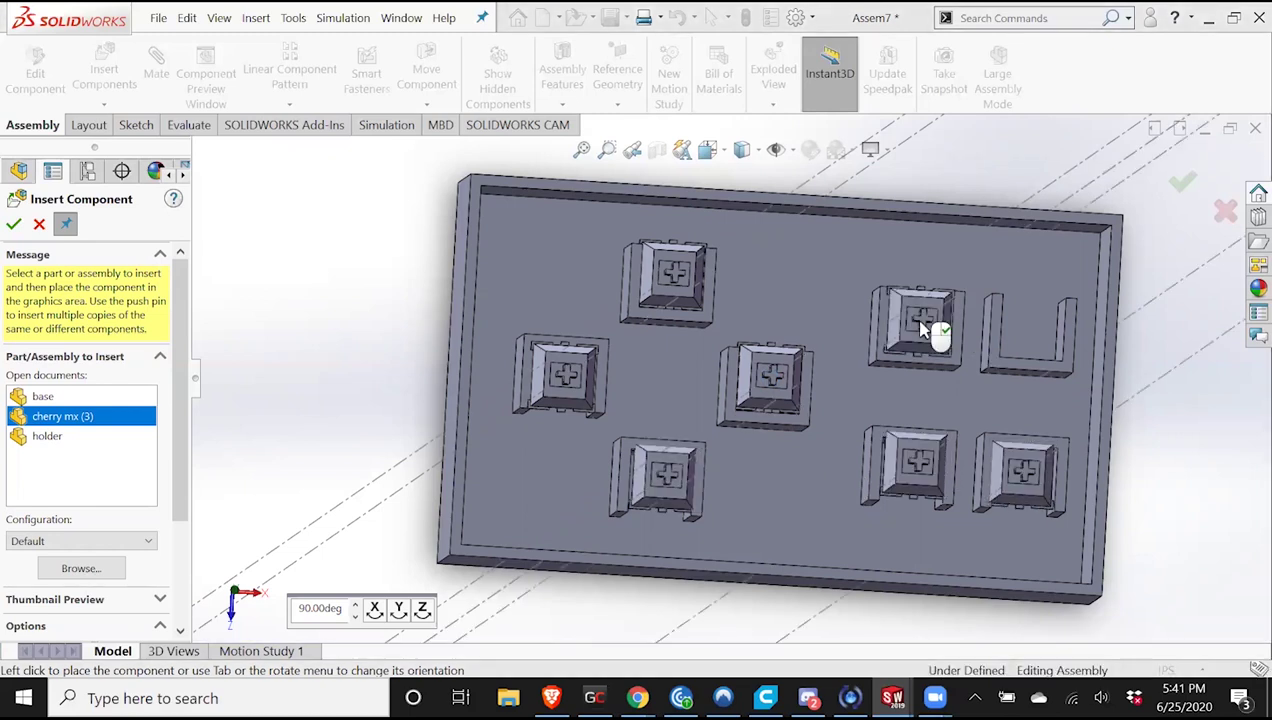
click(1029, 327)
scroll(871, 357, up, 1)
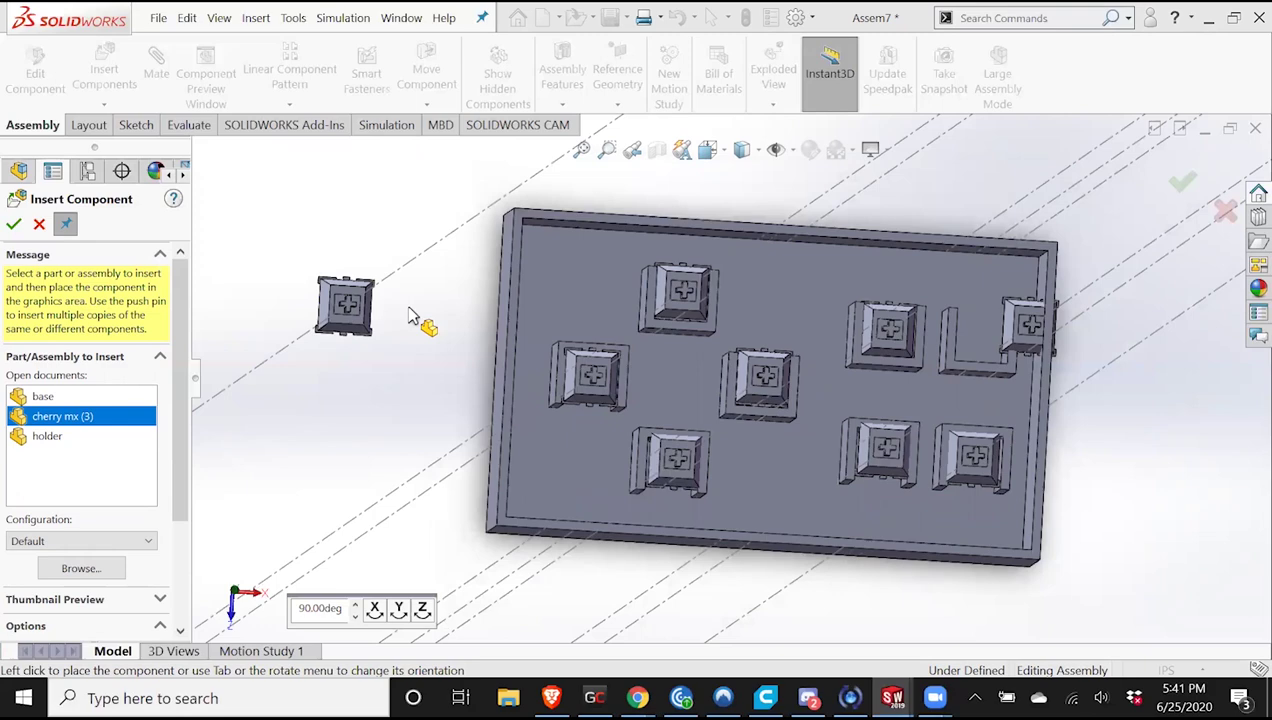
click(442, 382)
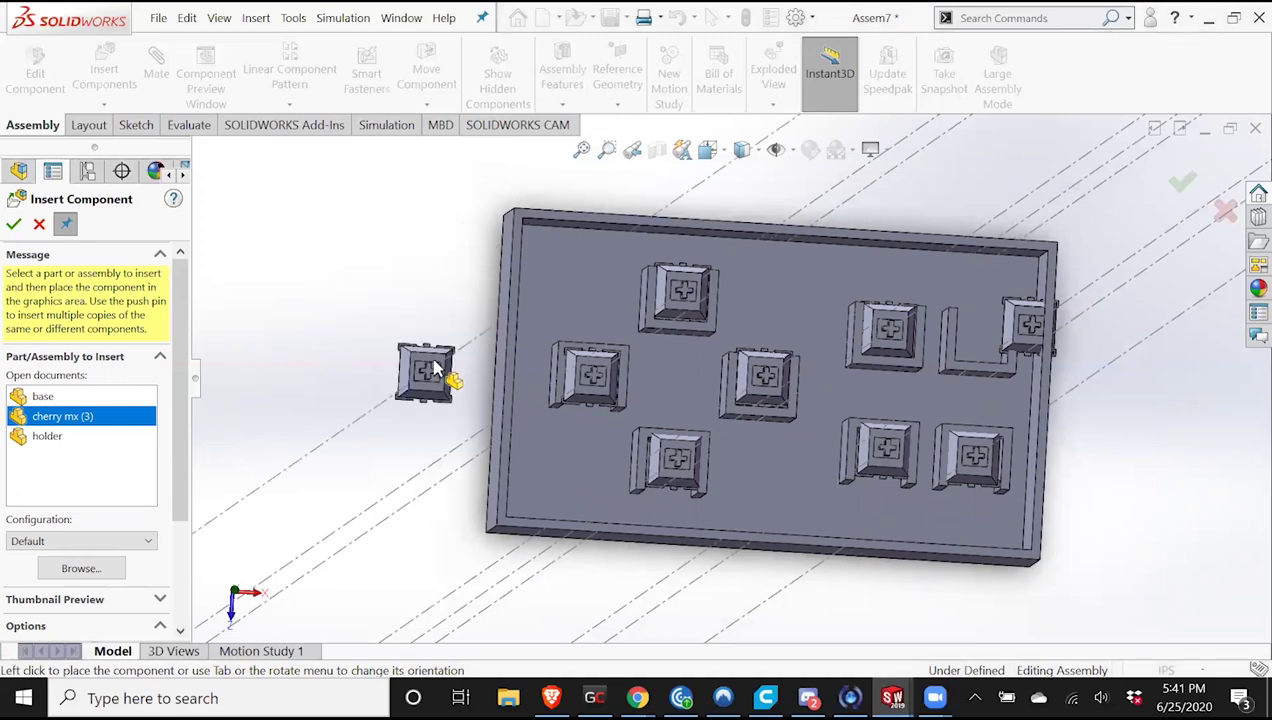
middle_drag(868, 342, 781, 351)
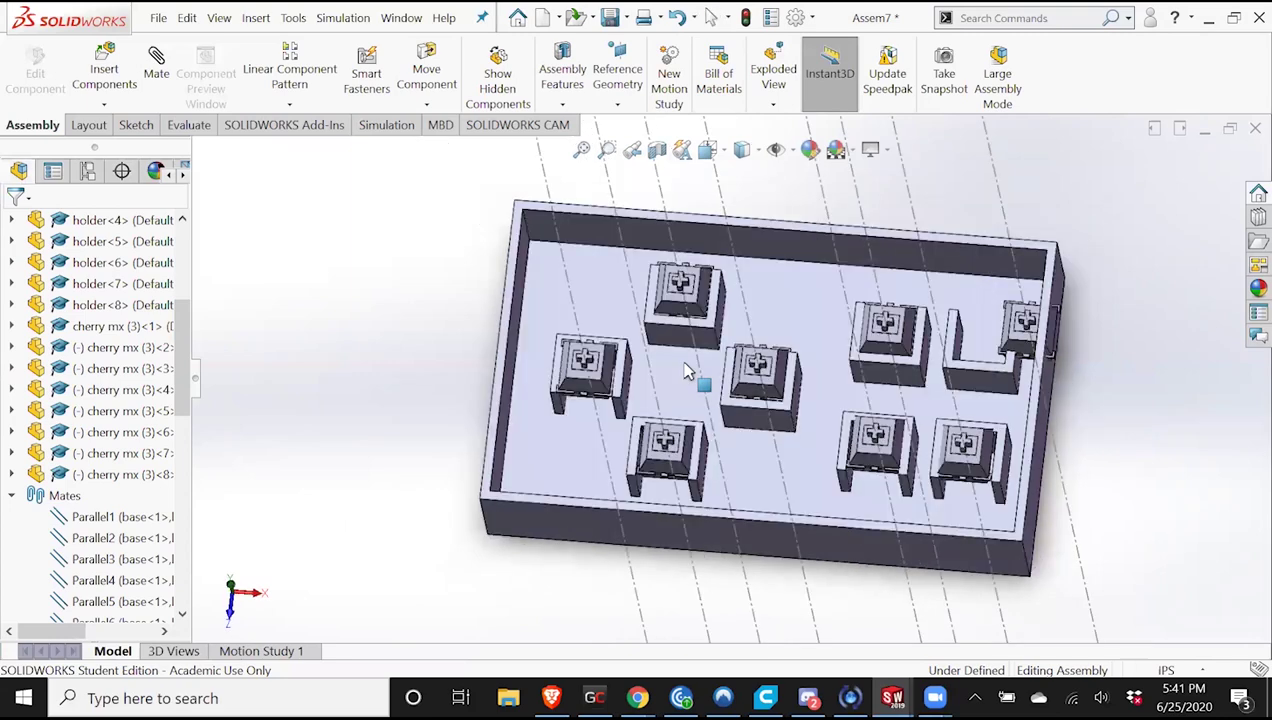
scroll(710, 417, down, 3)
scroll(148, 70, up, 2)
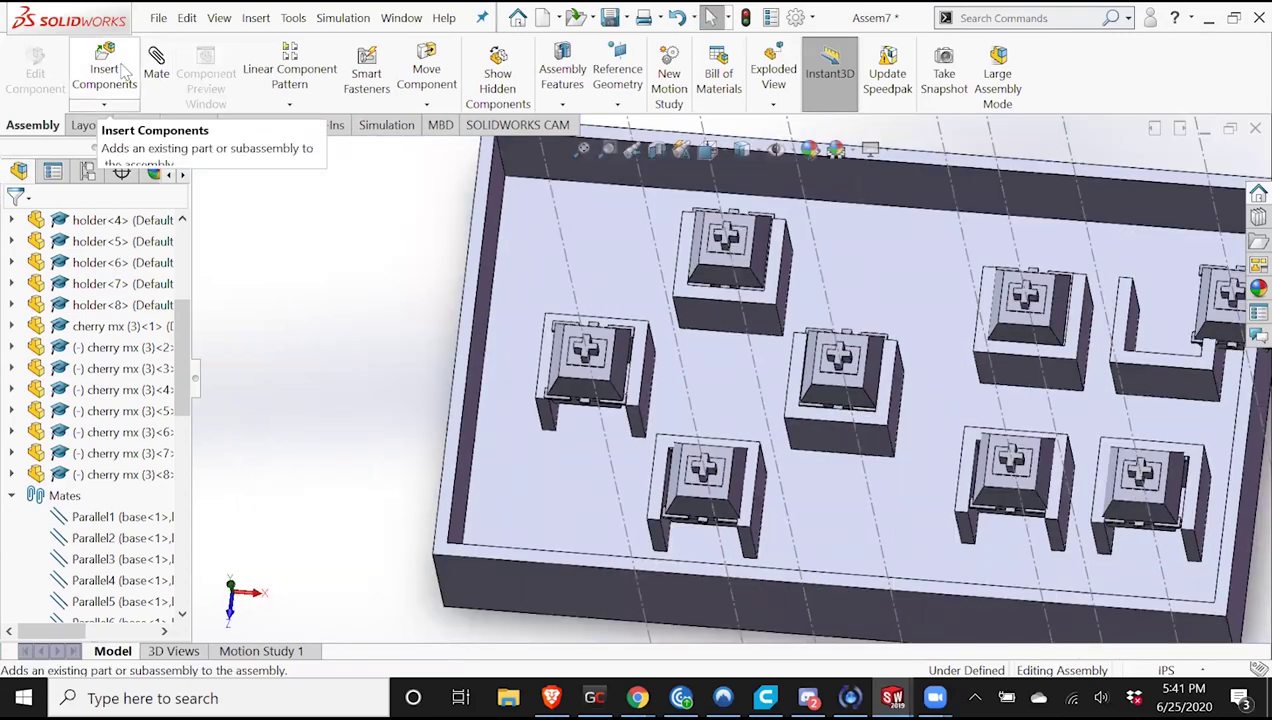
click(156, 62)
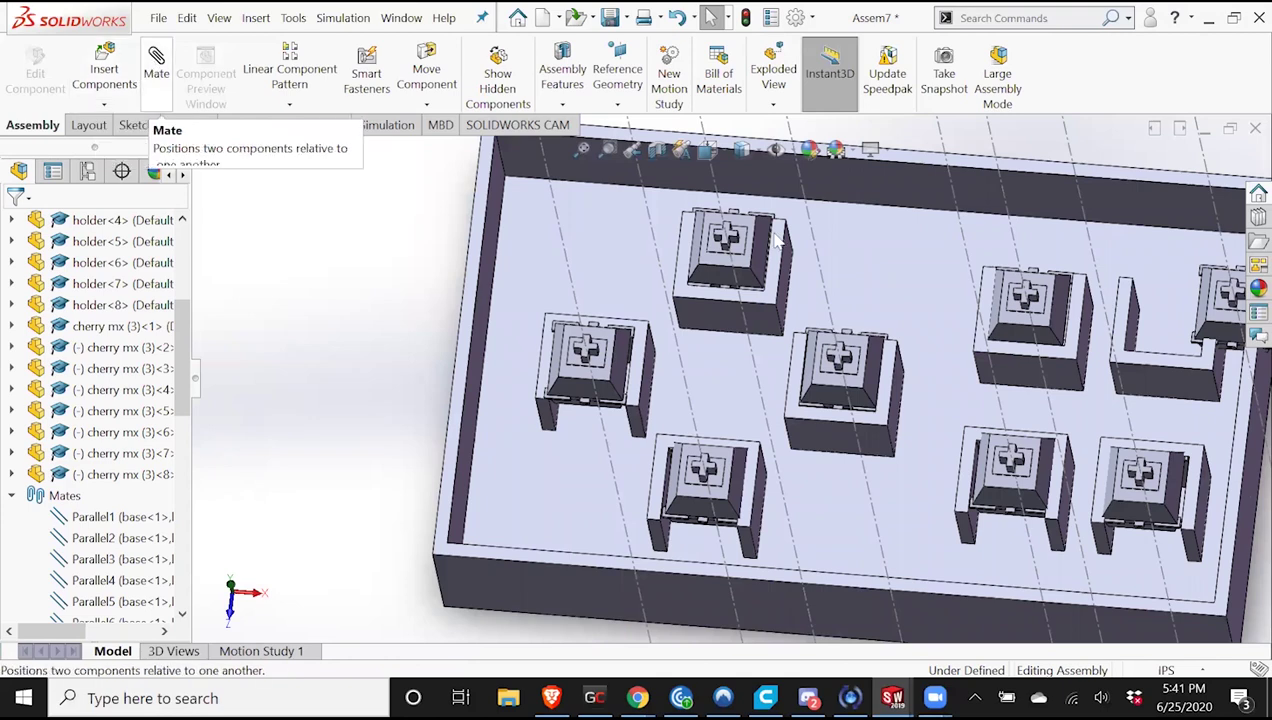
scroll(743, 284, down, 5)
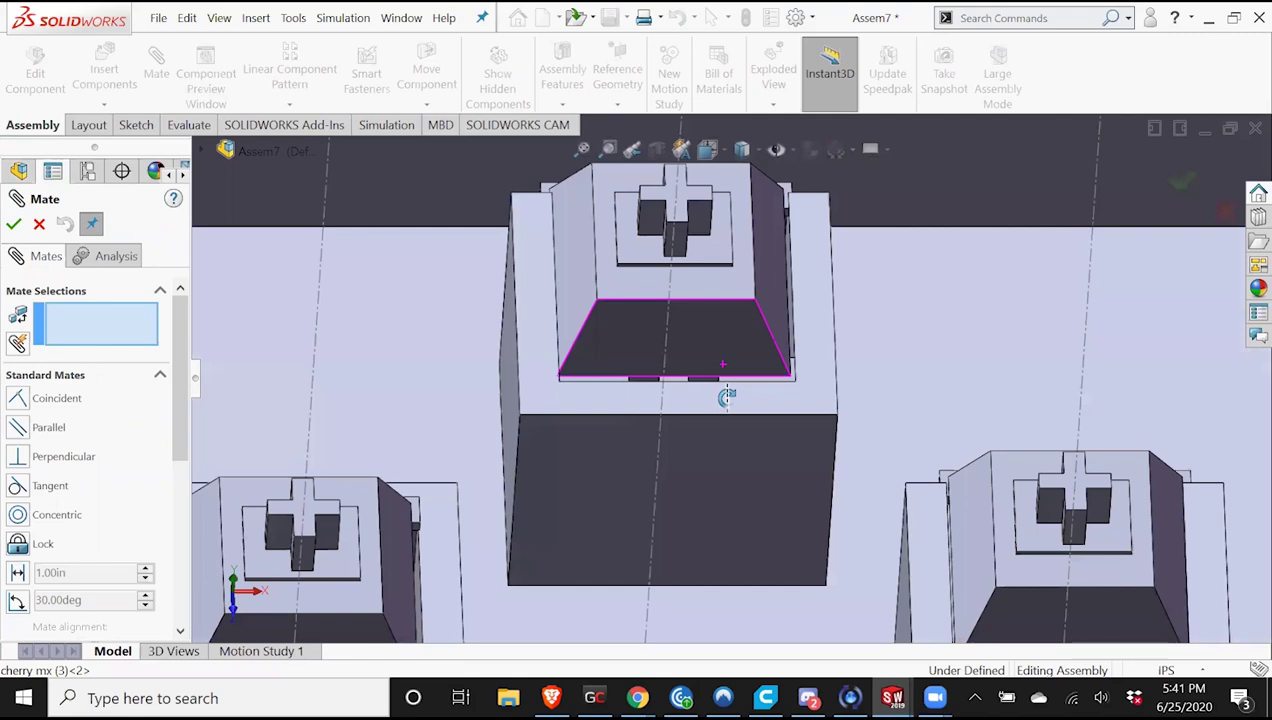
middle_drag(757, 489, 534, 355)
click(533, 307)
middle_drag(533, 307, 597, 206)
click(566, 252)
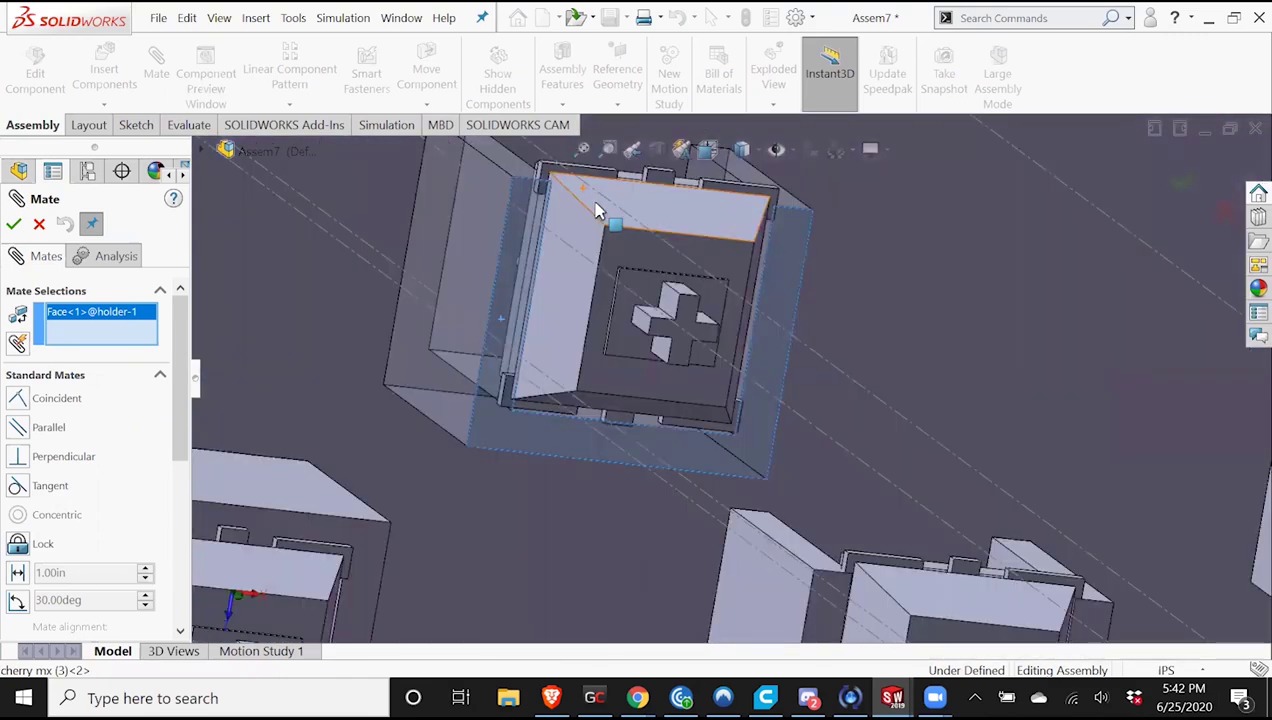
middle_drag(660, 305, 612, 212)
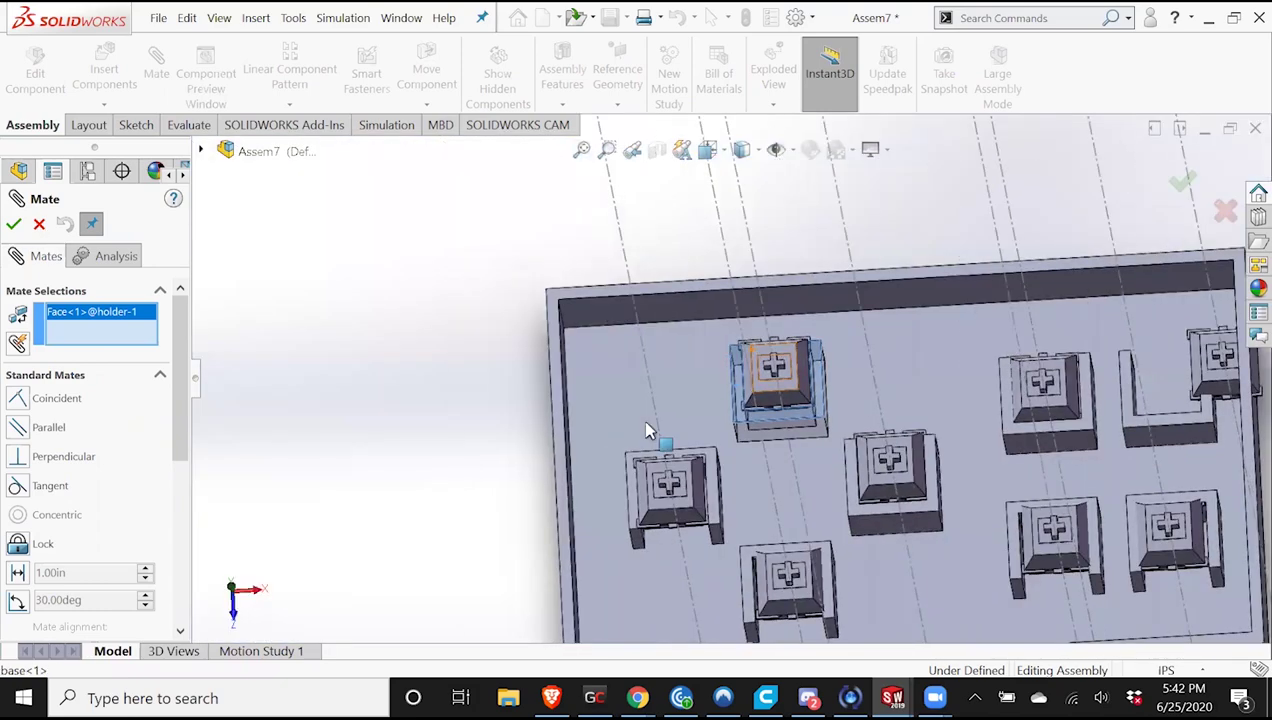
key(Escape)
scroll(724, 219, up, 5)
middle_drag(724, 219, 653, 157)
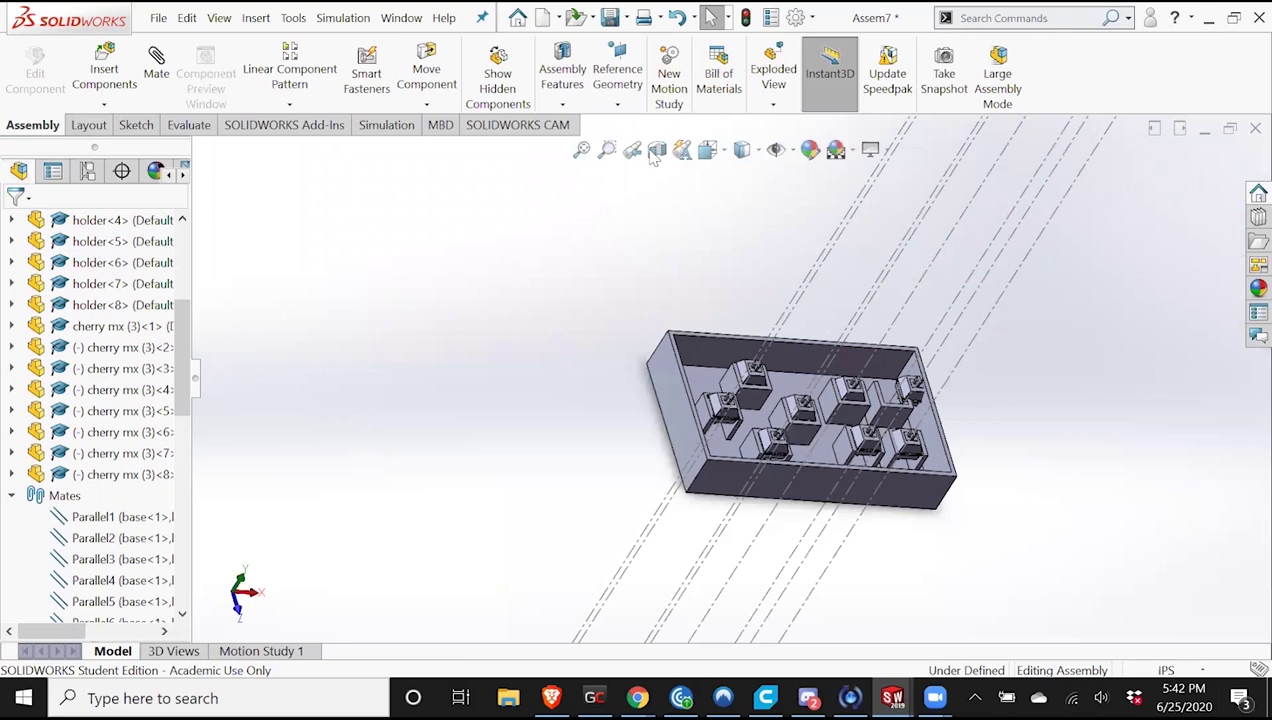
Apply a planar section view starting from the Front Plane, rotating the cut parallel to the base's floor to expose the switches' undersides.
click(656, 150)
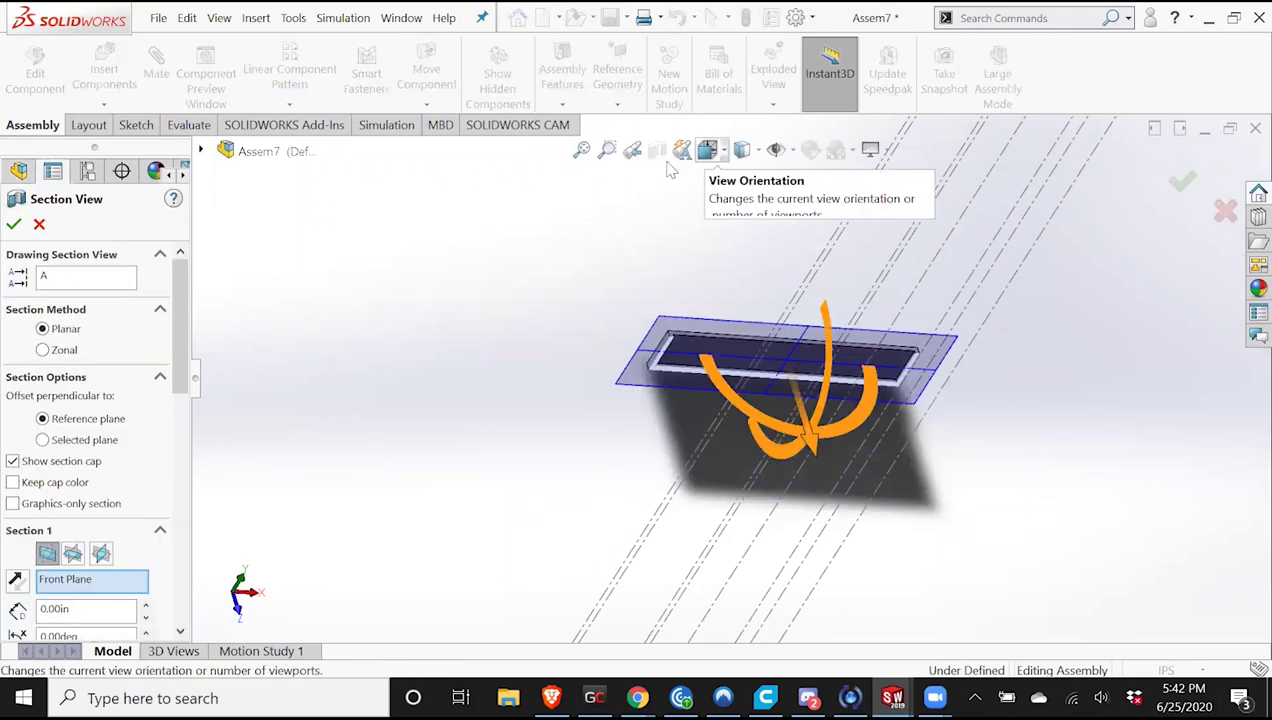
drag(826, 395, 757, 432)
middle_drag(757, 432, 873, 464)
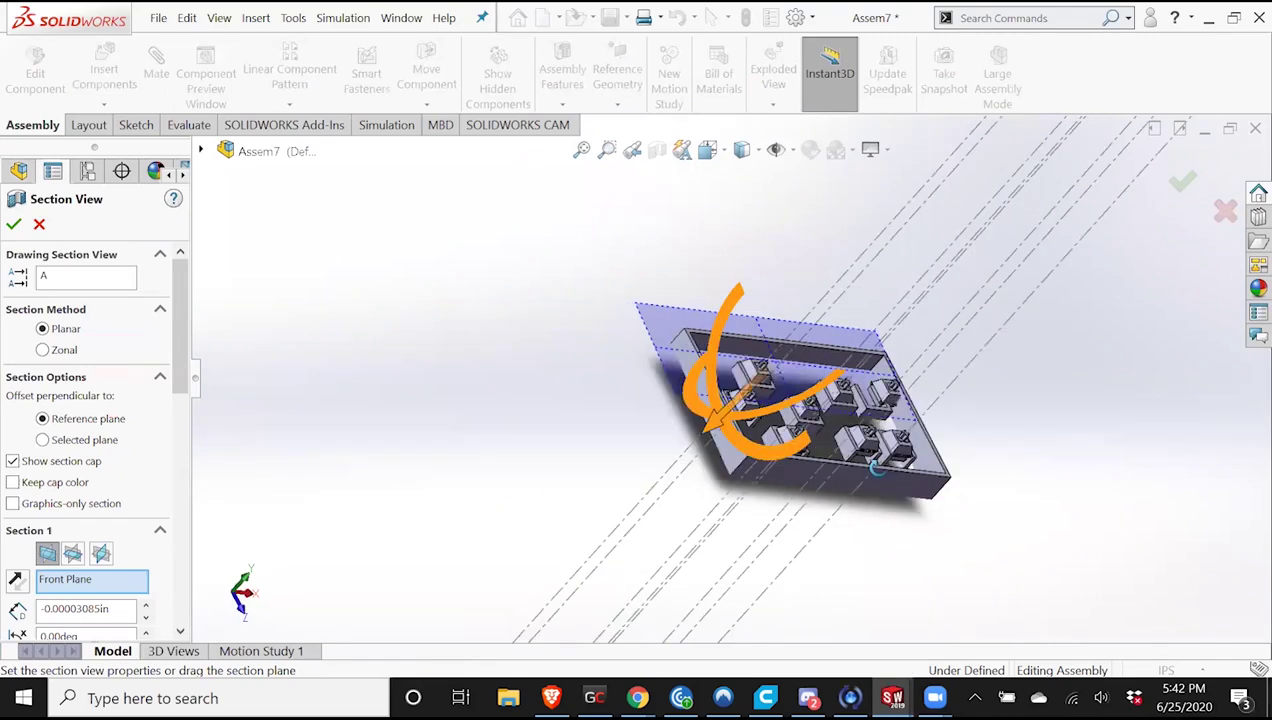
middle_drag(895, 334, 724, 424)
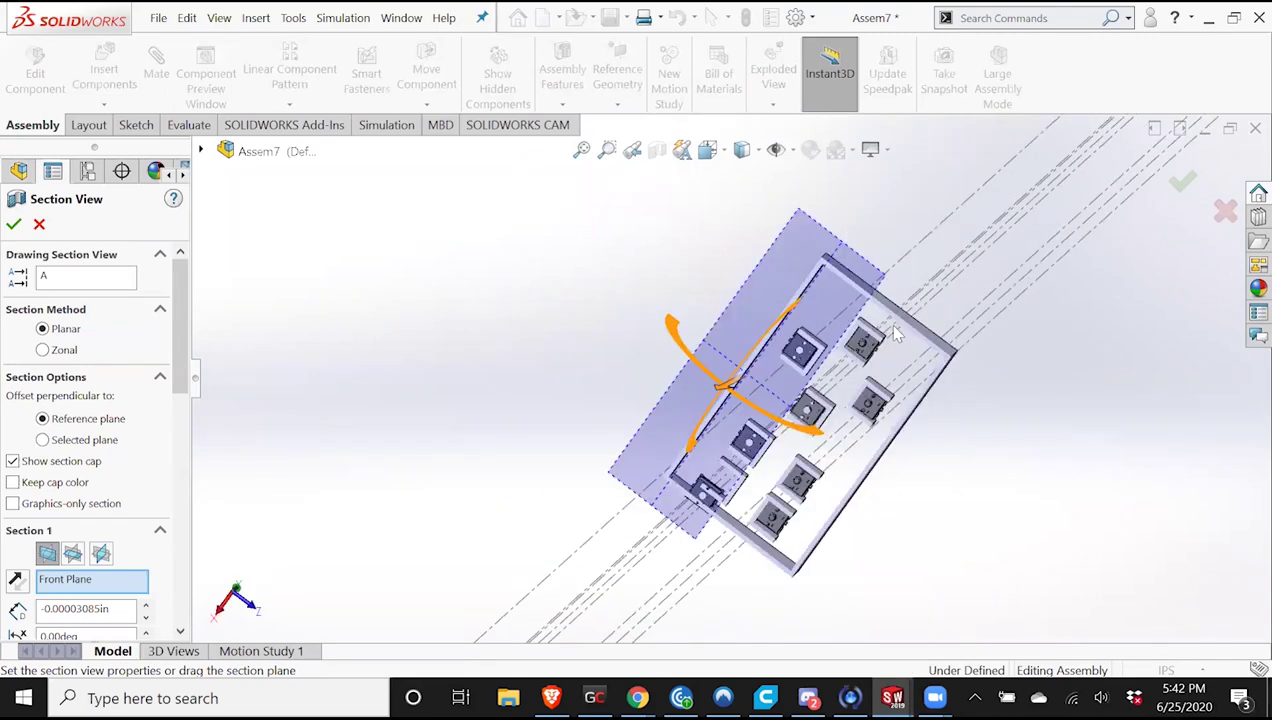
scroll(686, 424, down, 6)
scroll(700, 392, up, 7)
middle_drag(625, 402, 1188, 176)
click(1179, 190)
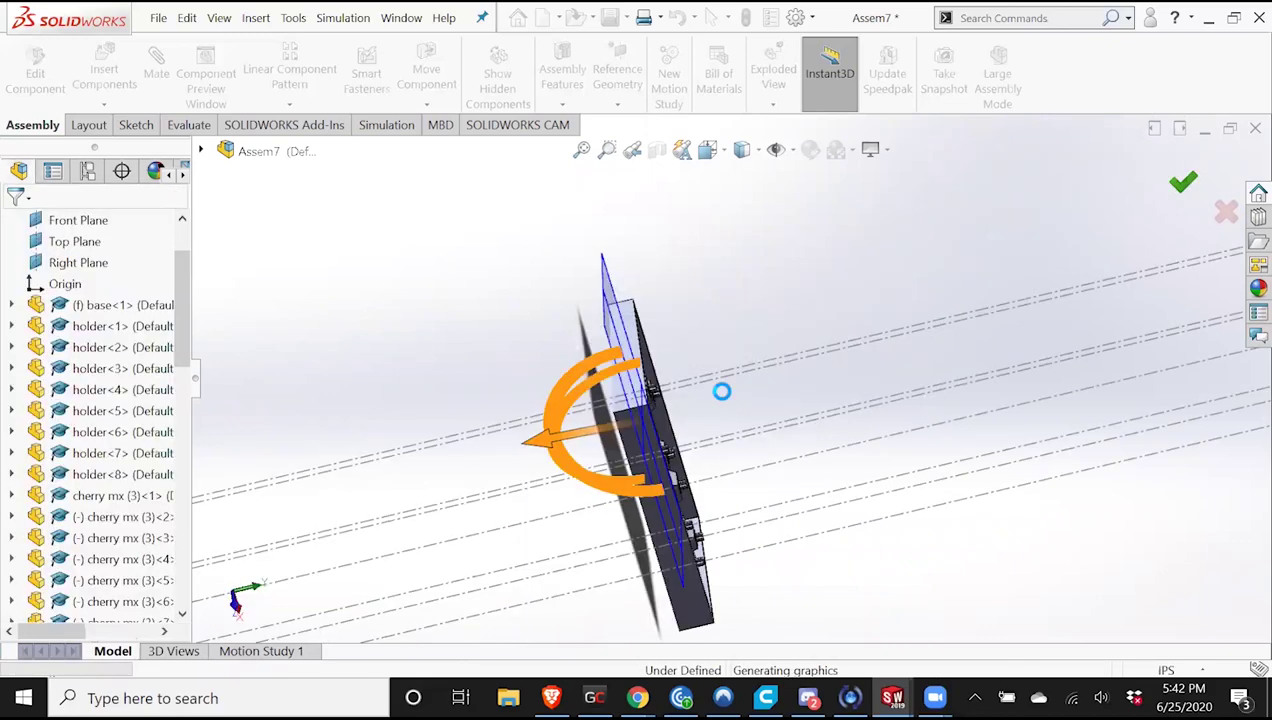
middle_drag(598, 372, 516, 415)
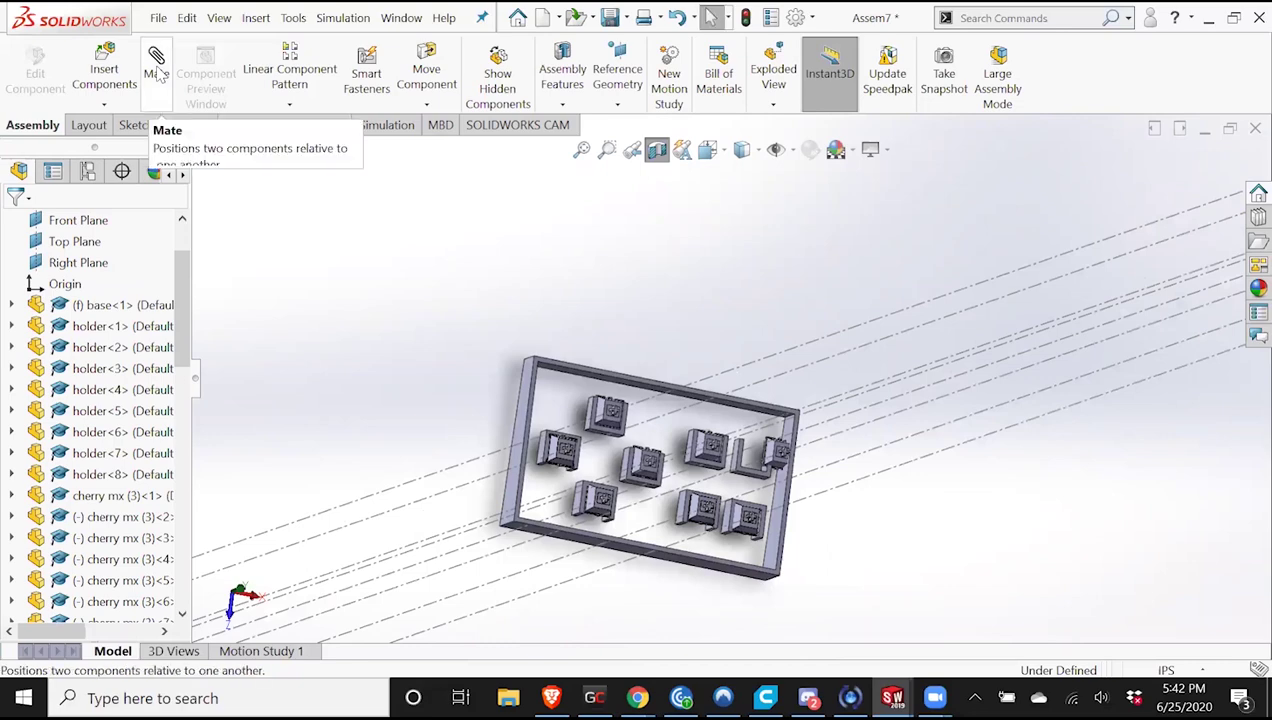
Add a coincident mate between the upper-left holder's U-shaped top face and the tab face of the switch in it.
click(157, 75)
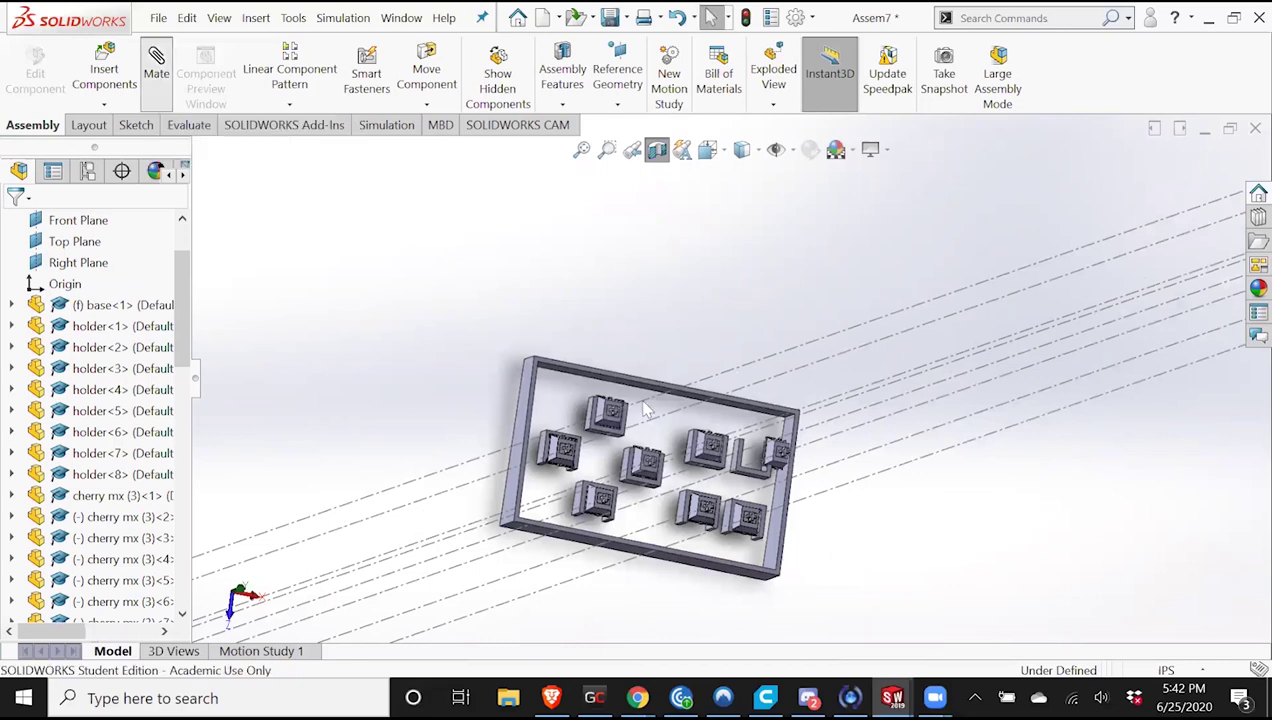
scroll(551, 437, down, 5)
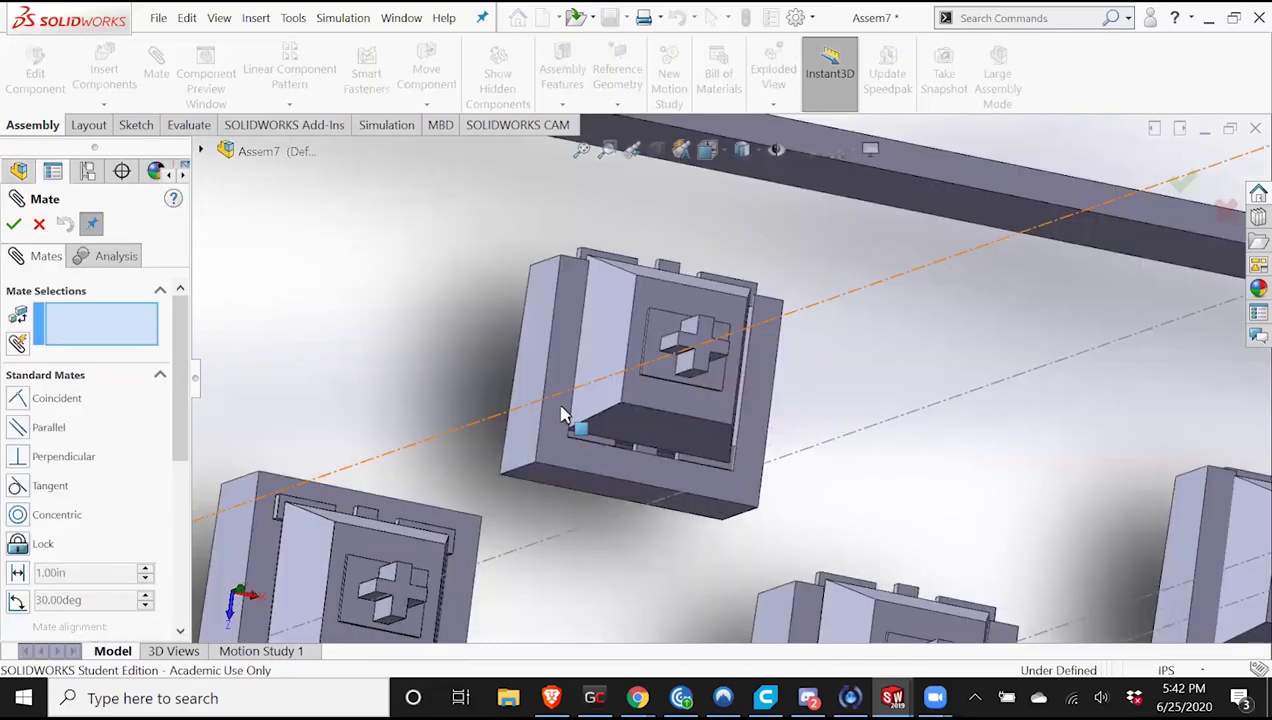
click(548, 432)
right_click(118, 311)
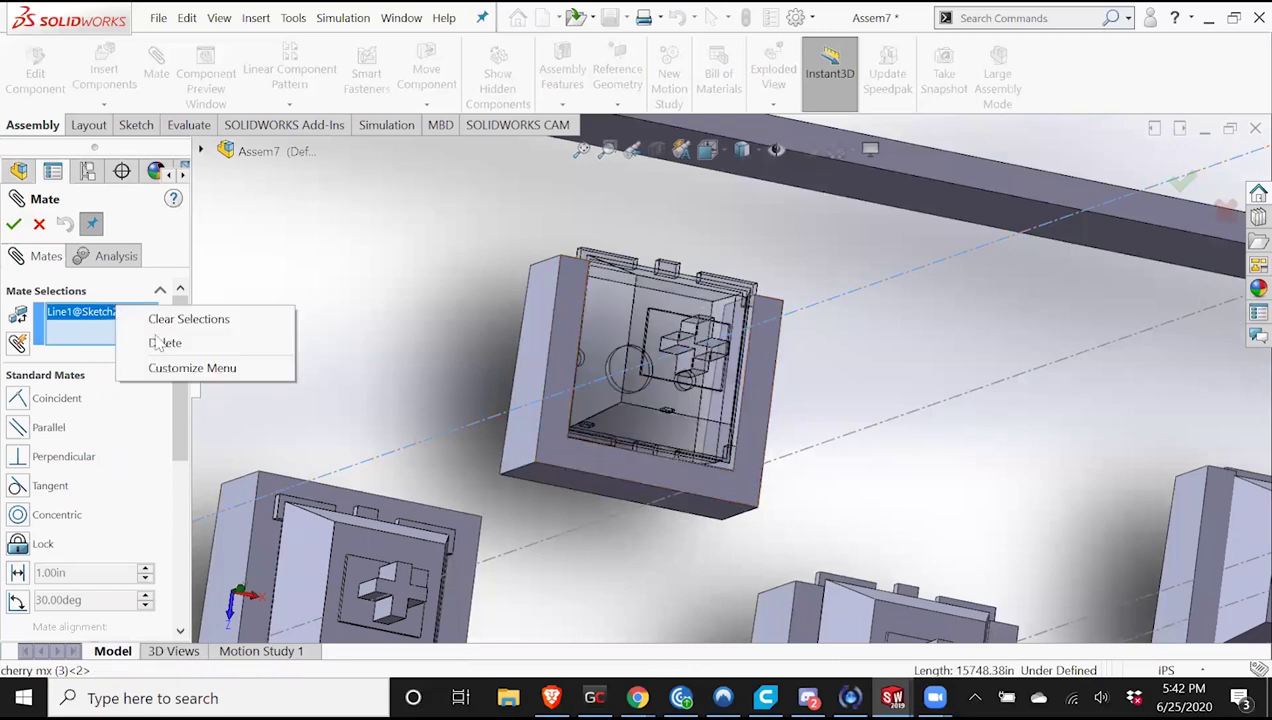
click(158, 343)
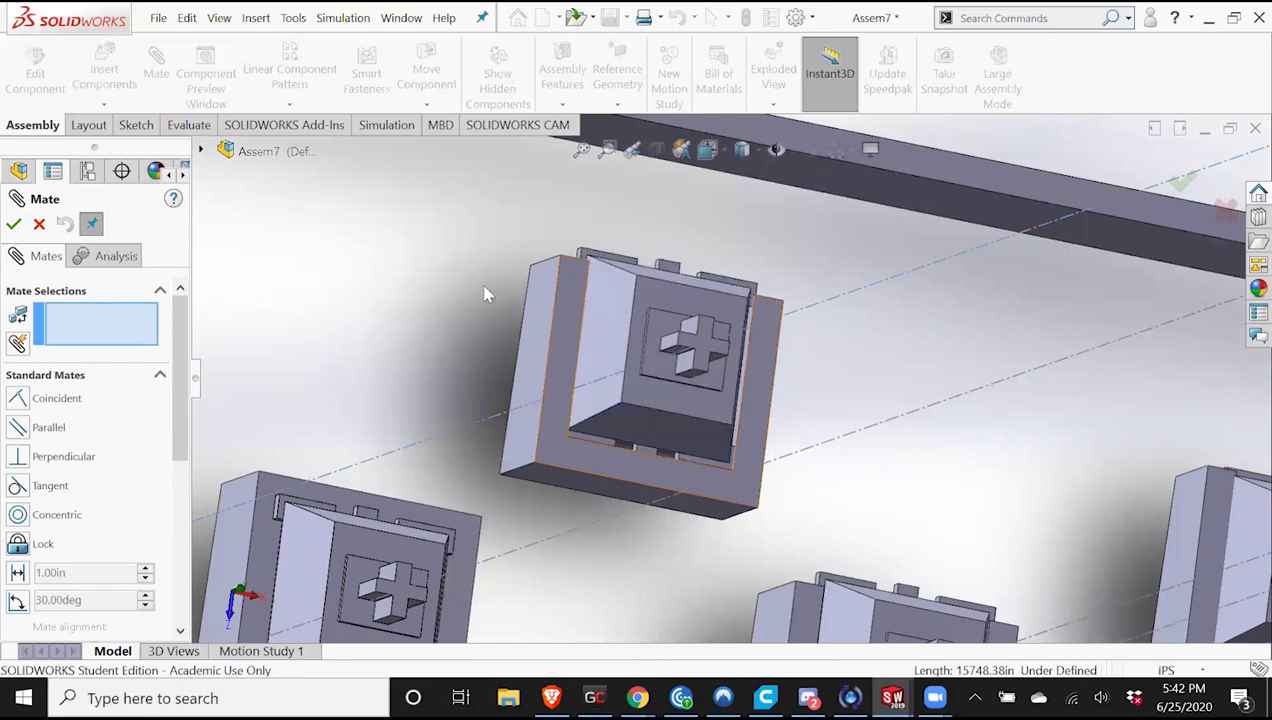
click(572, 276)
middle_drag(489, 266, 505, 281)
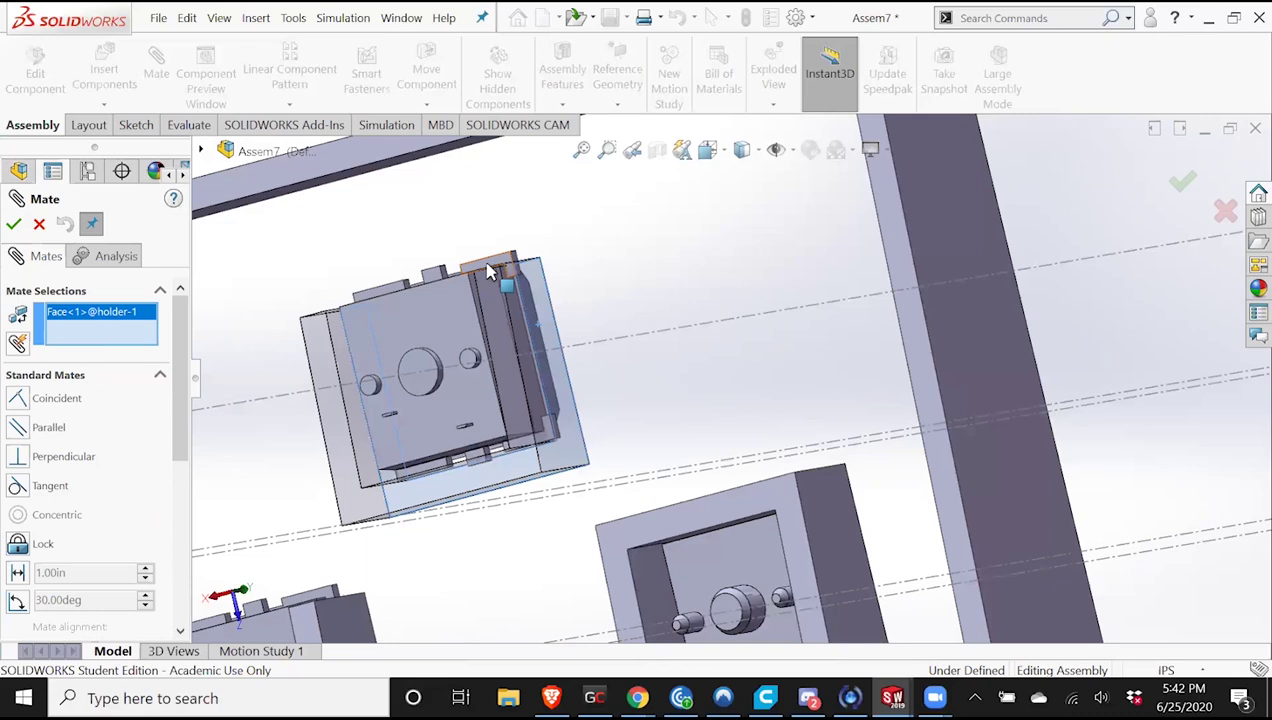
click(490, 272)
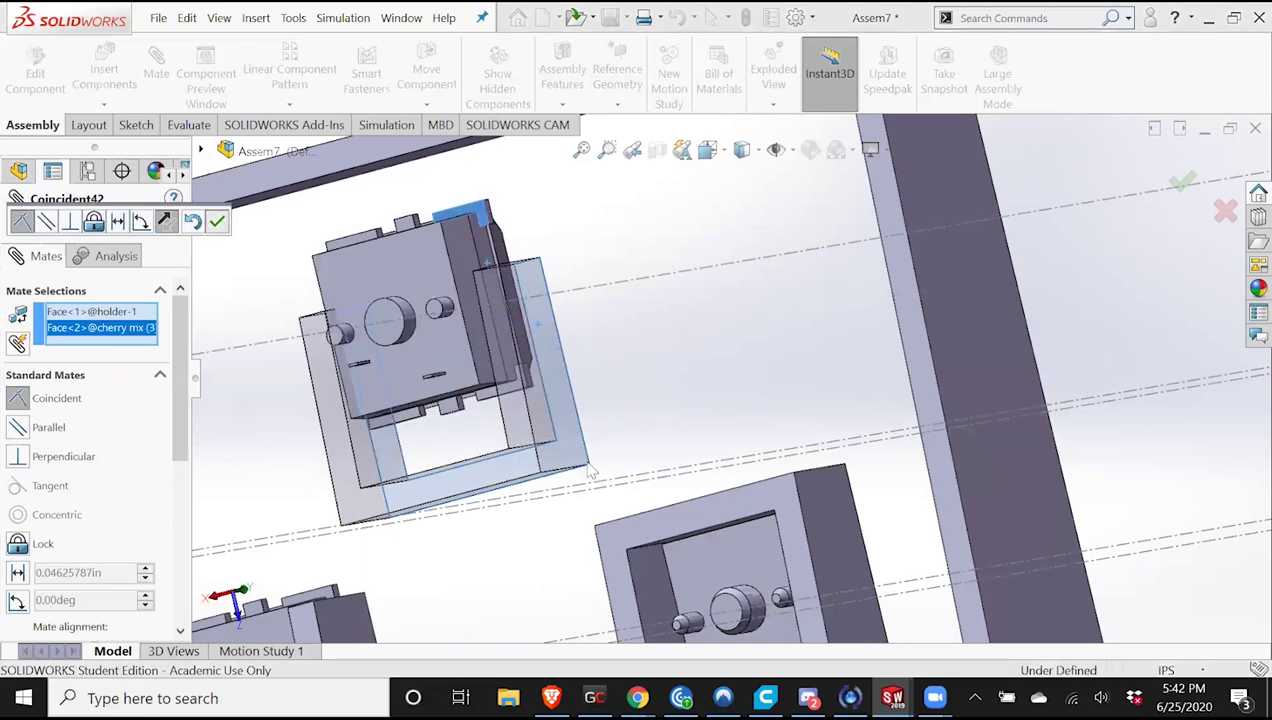
Add a coincident mate between the tab face of the middle holder's switch and that holder's U-shaped top face.
scroll(553, 462, up, 5)
scroll(568, 461, down, 2)
middle_drag(568, 461, 569, 457)
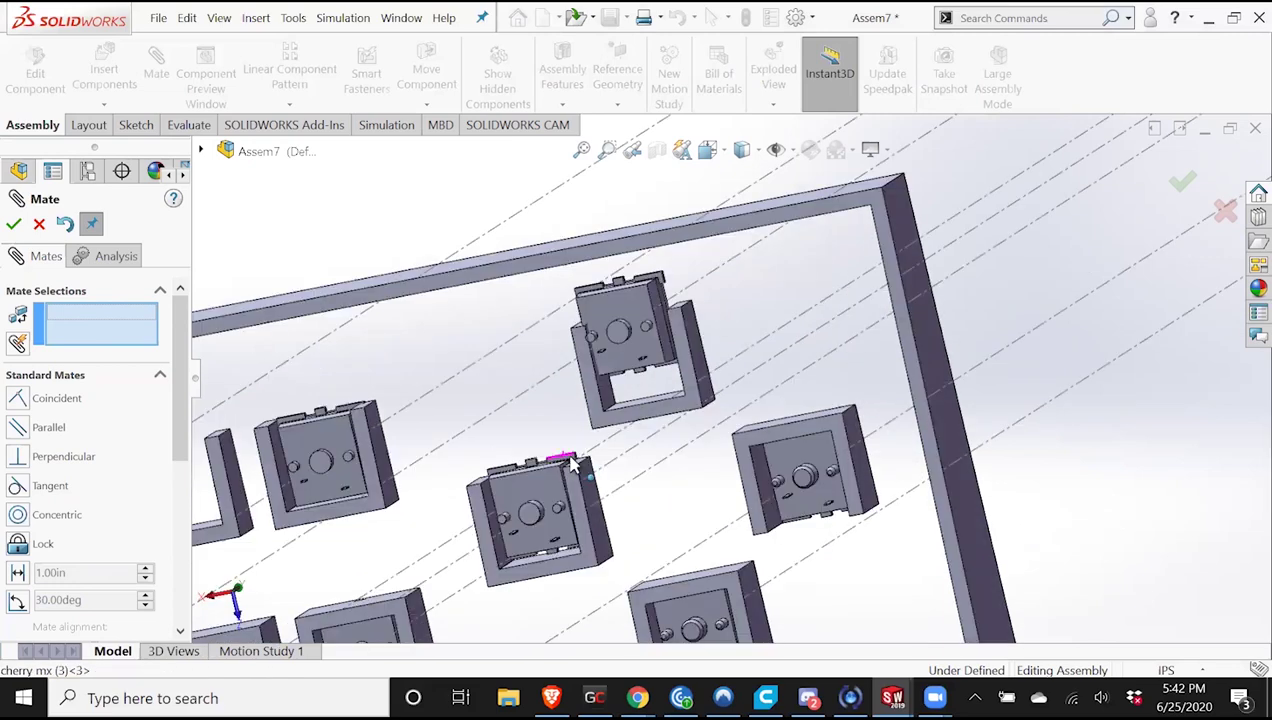
scroll(614, 460, down, 3)
click(660, 452)
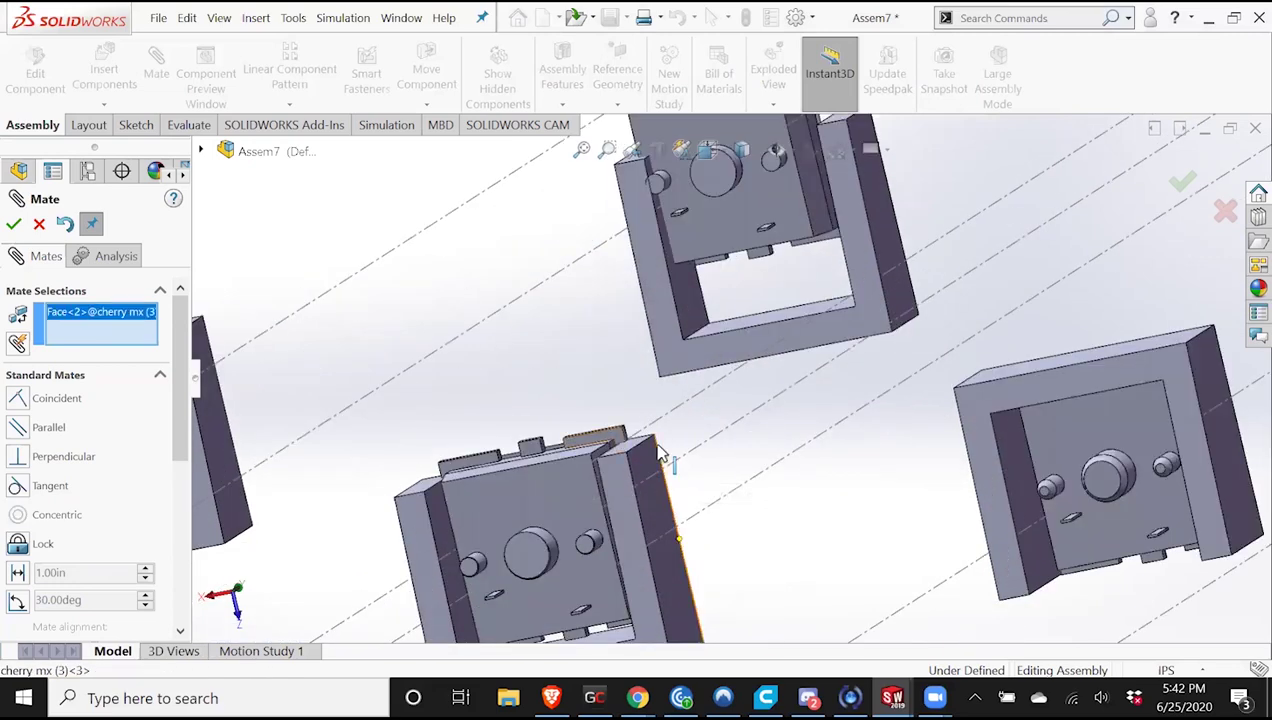
scroll(735, 473, up, 5)
mouse_move(735, 473)
middle_down()
mouse_move(712, 446)
mouse_move(733, 454)
middle_up()
click(370, 346)
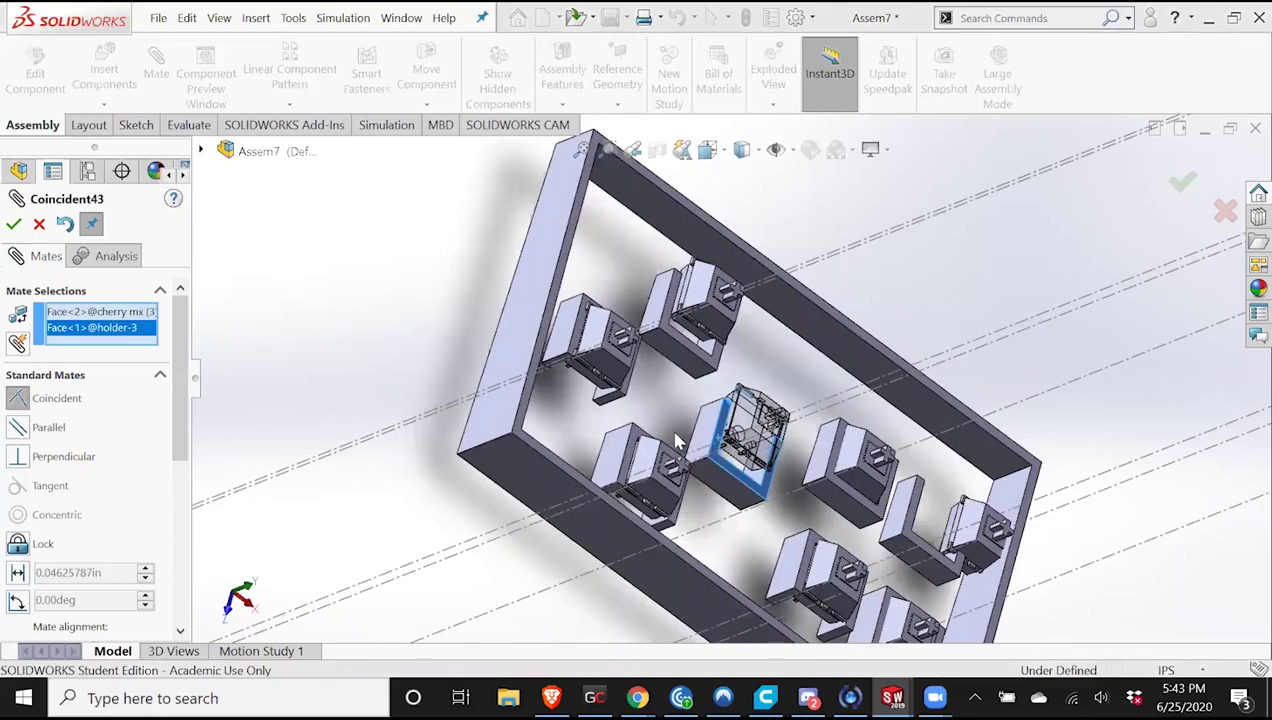
key(Return)
Add a coincident mate between the tab face of the switch at holder-4 and that holder's U-shaped top face.
middle_drag(853, 437, 828, 449)
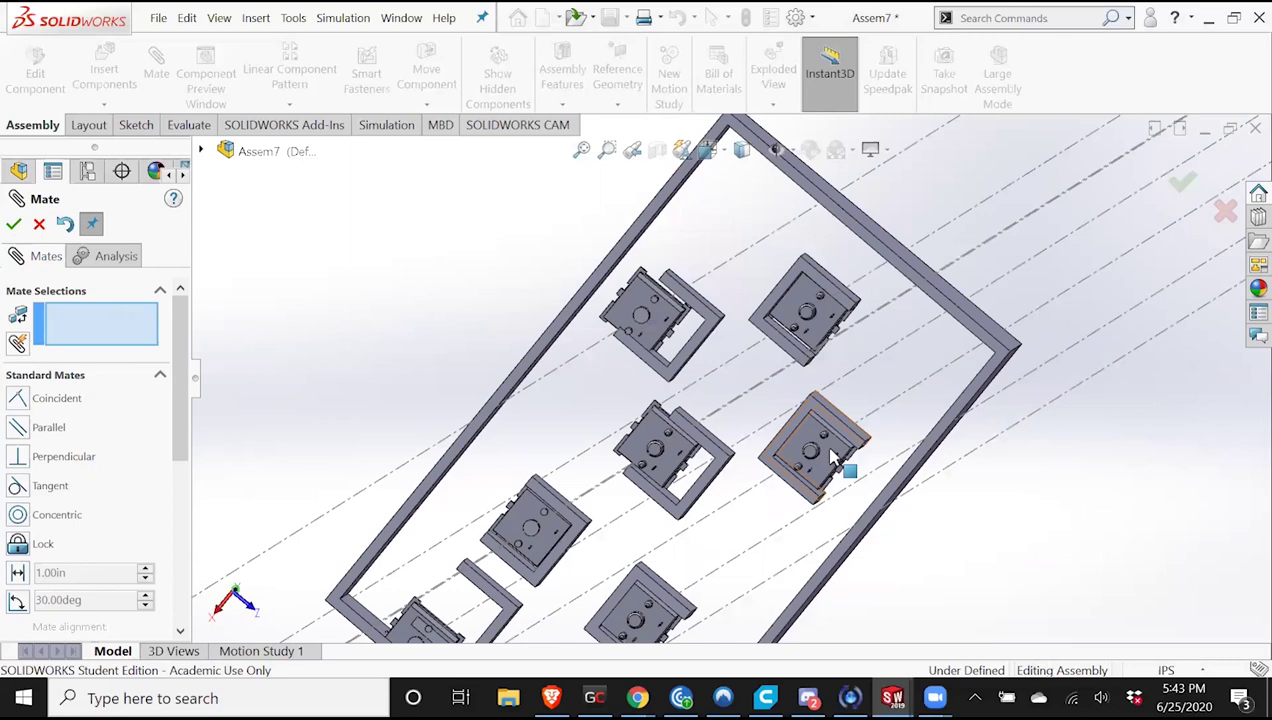
scroll(810, 458, down, 5)
click(820, 420)
middle_drag(820, 418, 664, 337)
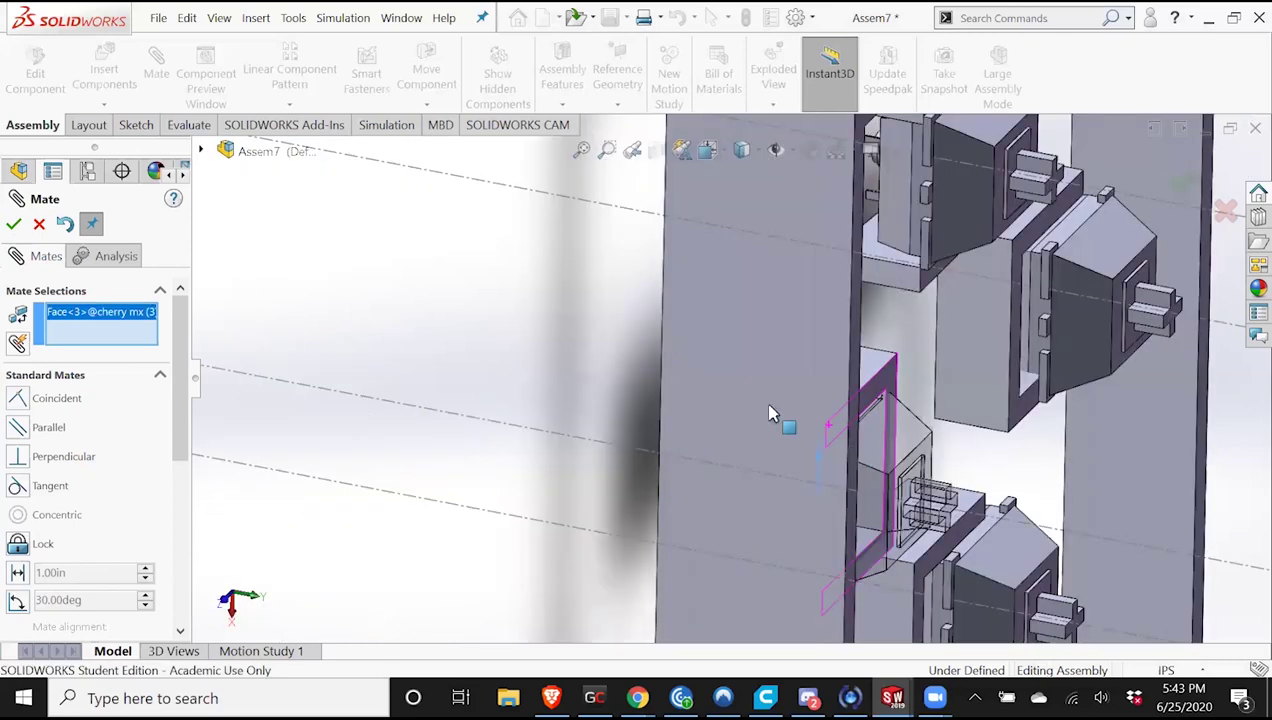
middle_drag(770, 415, 950, 420)
click(950, 420)
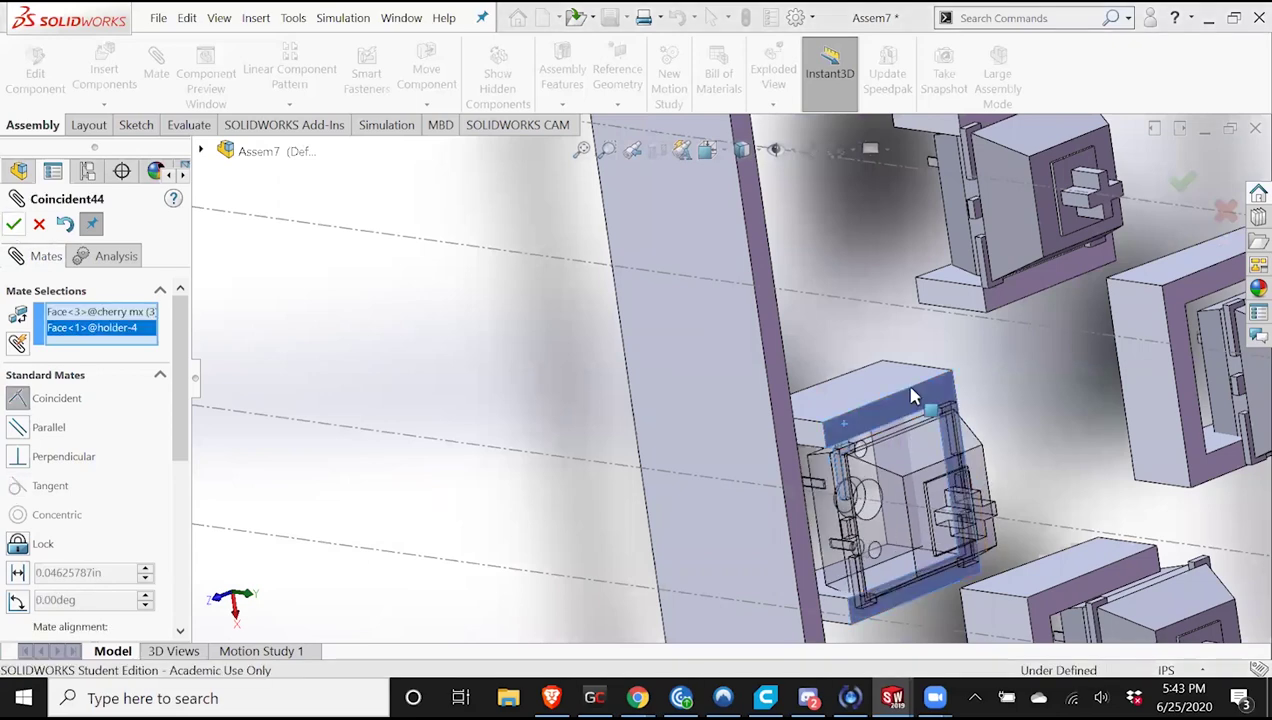
key(Return)
Add a coincident mate between holder-3's U-shaped top face and the tab face of the switch in it.
scroll(947, 415, up, 6)
scroll(786, 444, down, 6)
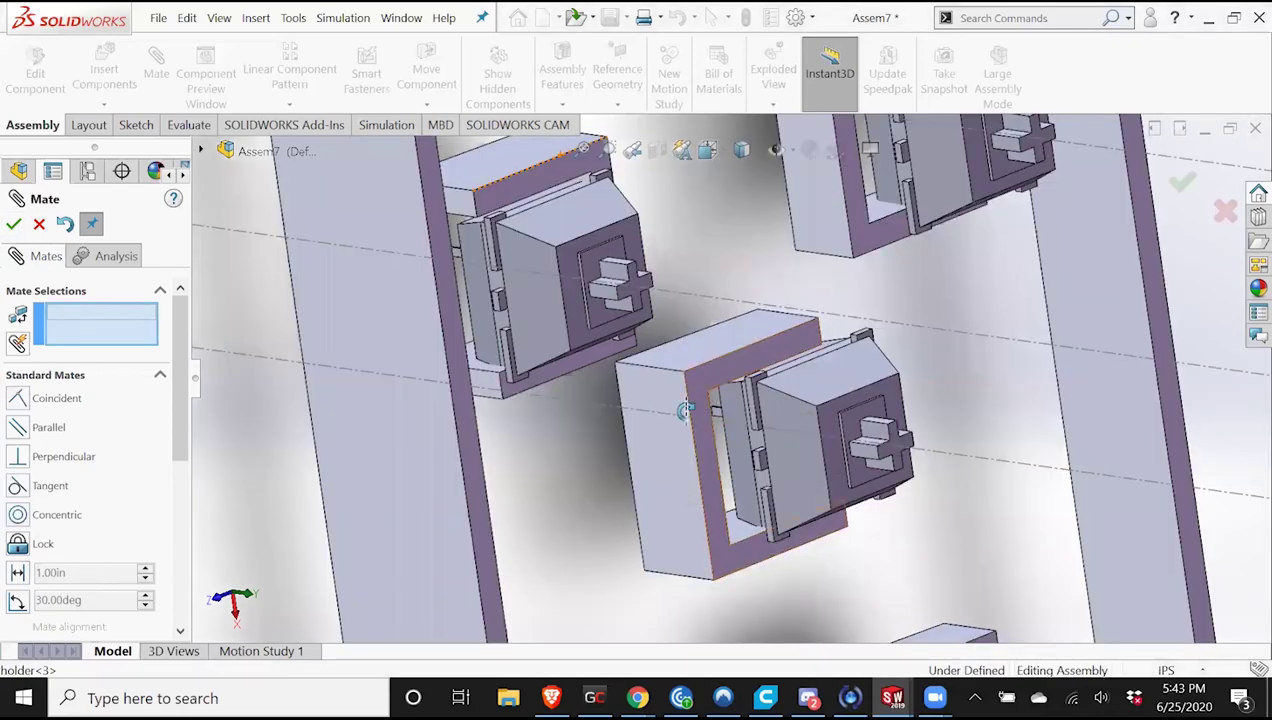
click(805, 400)
middle_drag(805, 400, 610, 398)
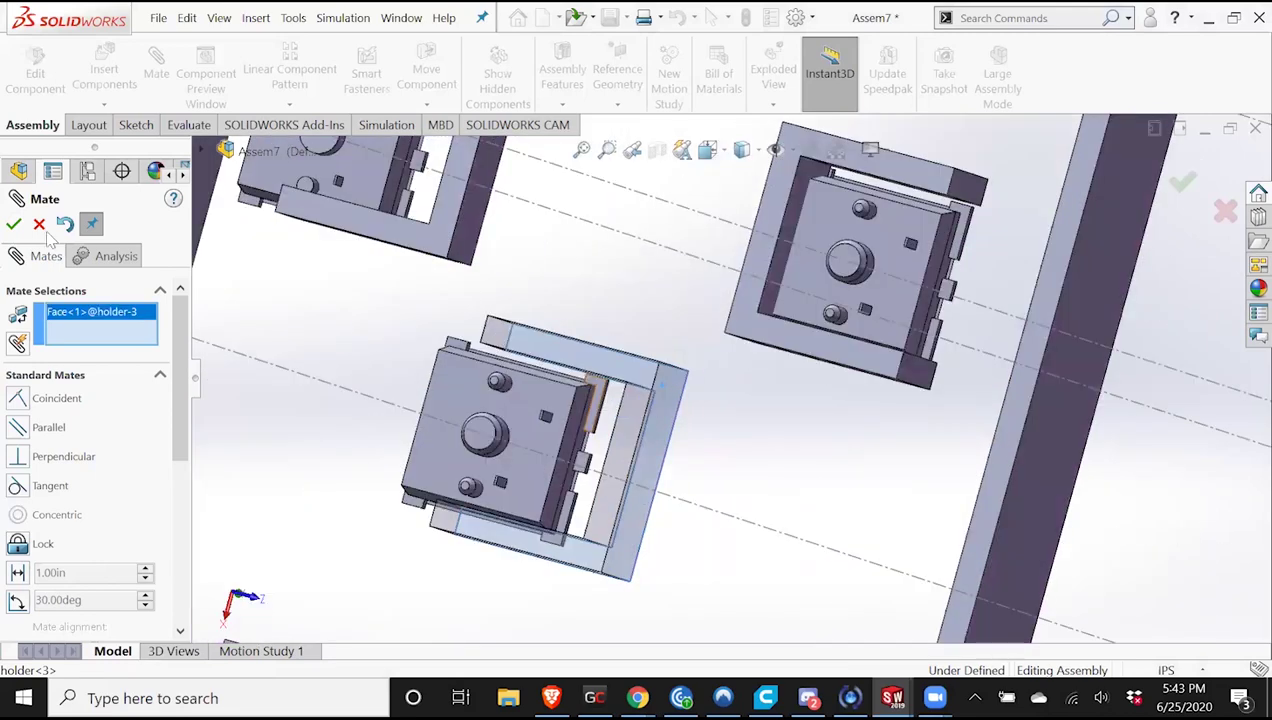
click(594, 400)
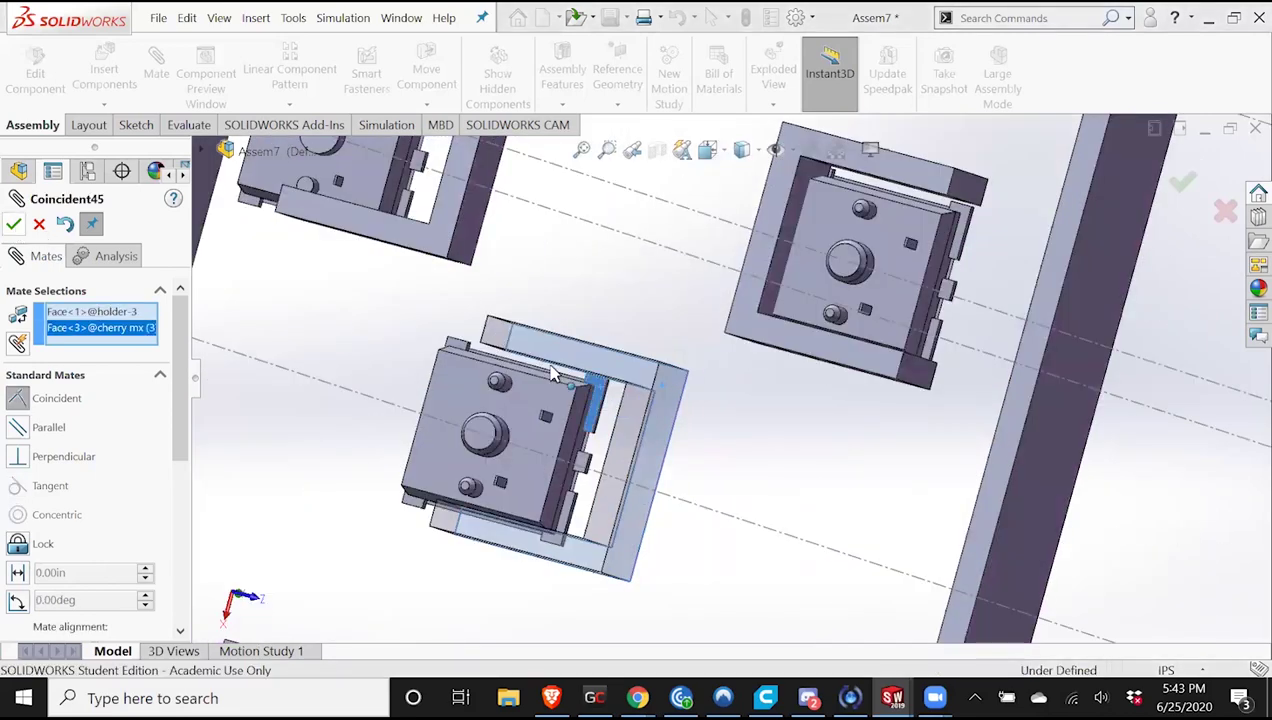
key(Return)
Add a coincident mate between holder-7's U-shaped top face and the underside of its switch's tab.
scroll(719, 427, up, 8)
middle_drag(719, 427, 773, 450)
scroll(750, 400, down, 5)
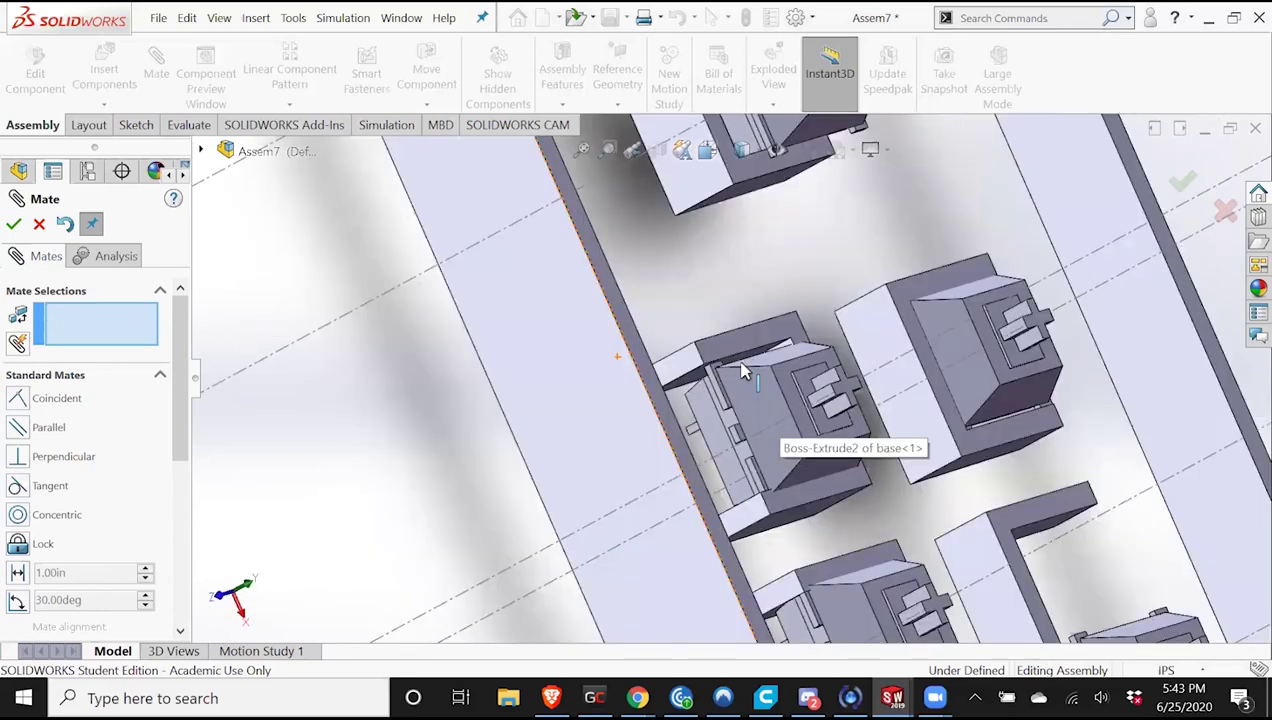
click(734, 340)
scroll(734, 340, down, 3)
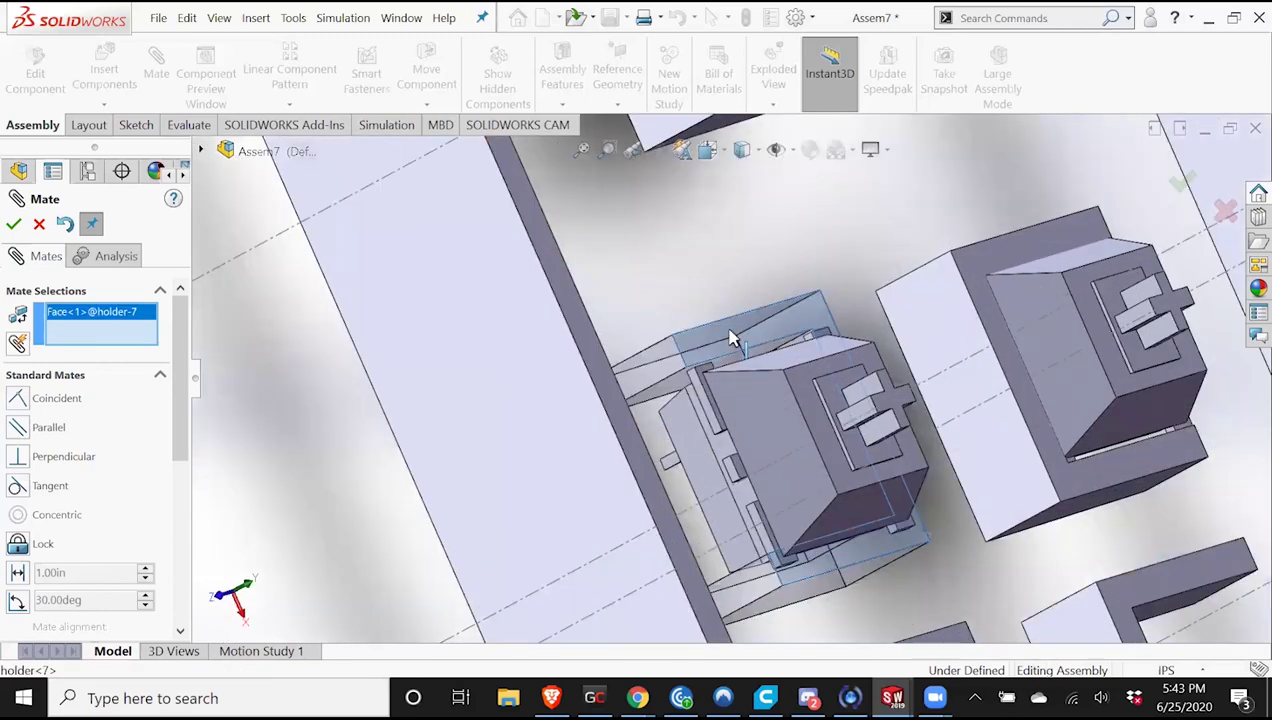
middle_drag(690, 393, 322, 335)
click(692, 393)
click(18, 223)
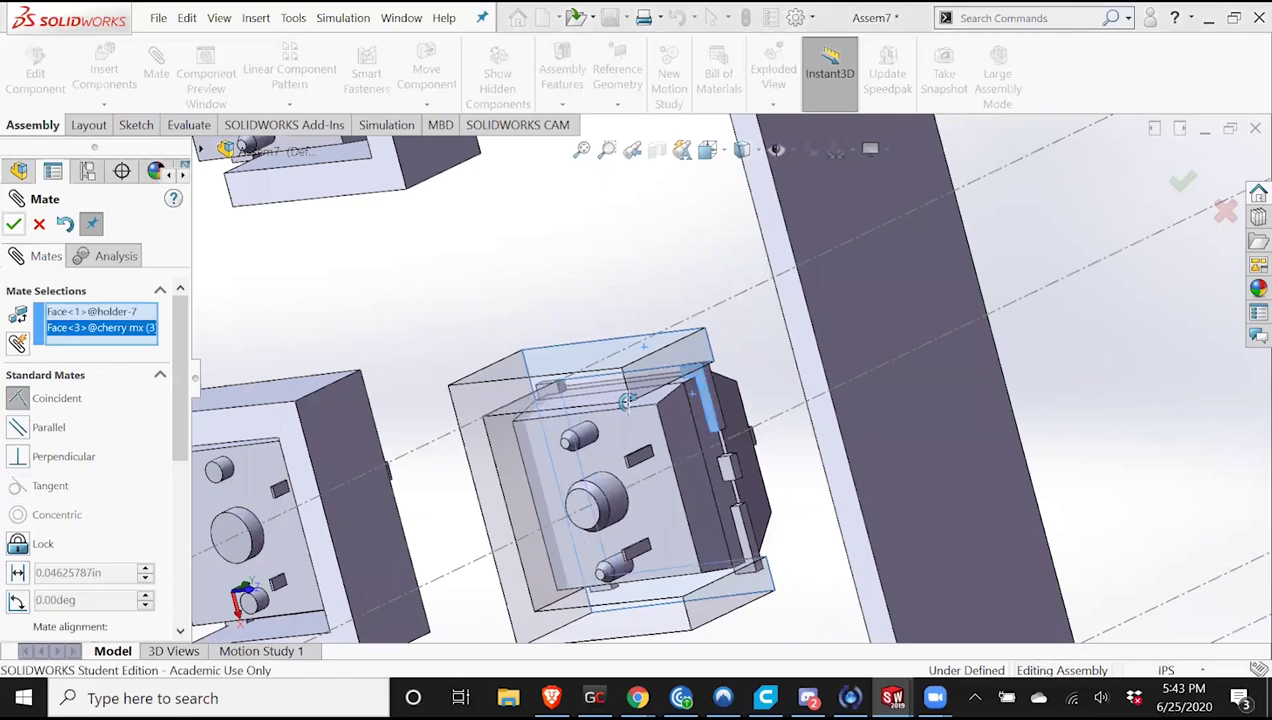
Add a coincident mate between holder-5's U-shaped top face and the tab face of its cherry mx (3) switch.
scroll(570, 446, up, 5)
middle_drag(570, 446, 848, 309)
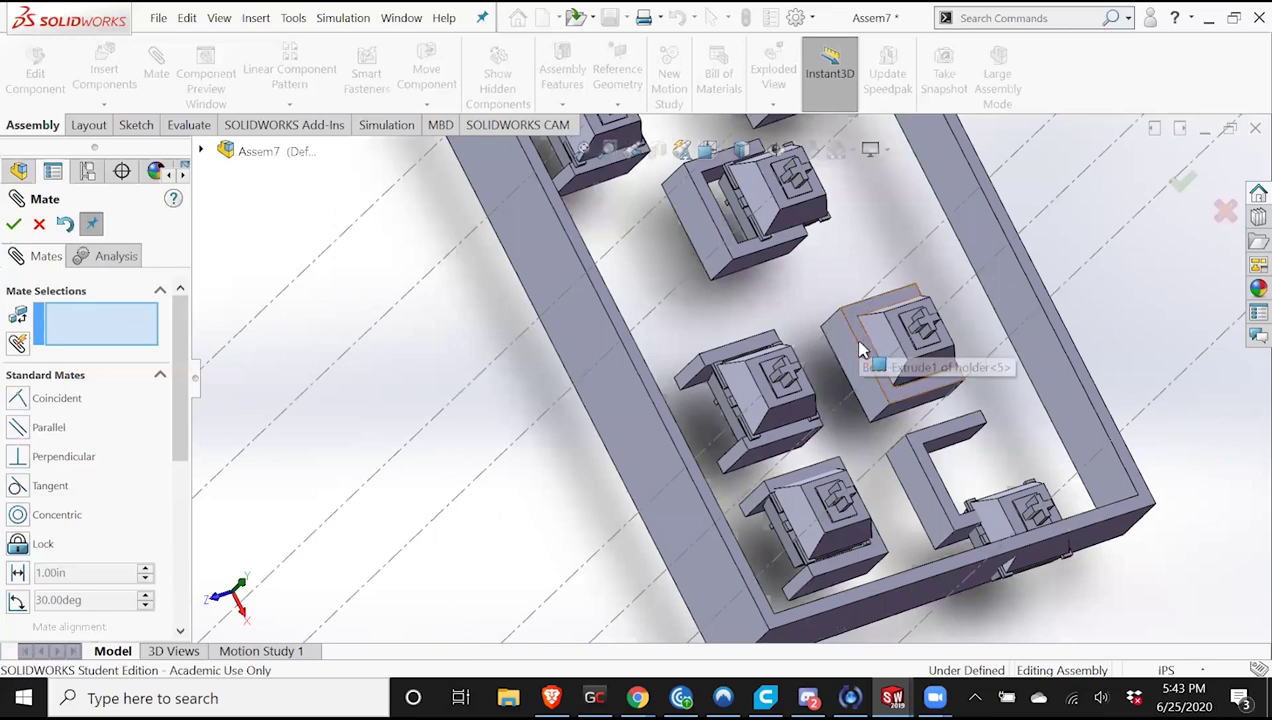
click(860, 350)
middle_drag(860, 350, 694, 352)
scroll(695, 312, down, 4)
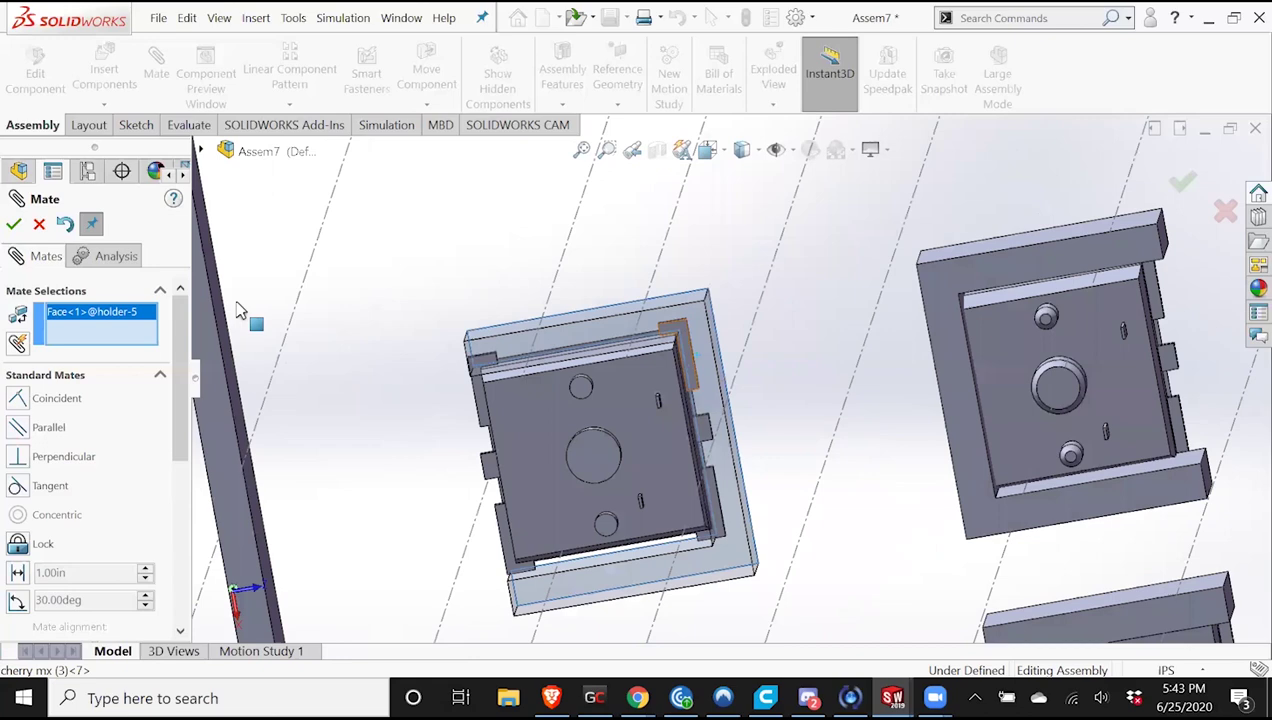
click(14, 225)
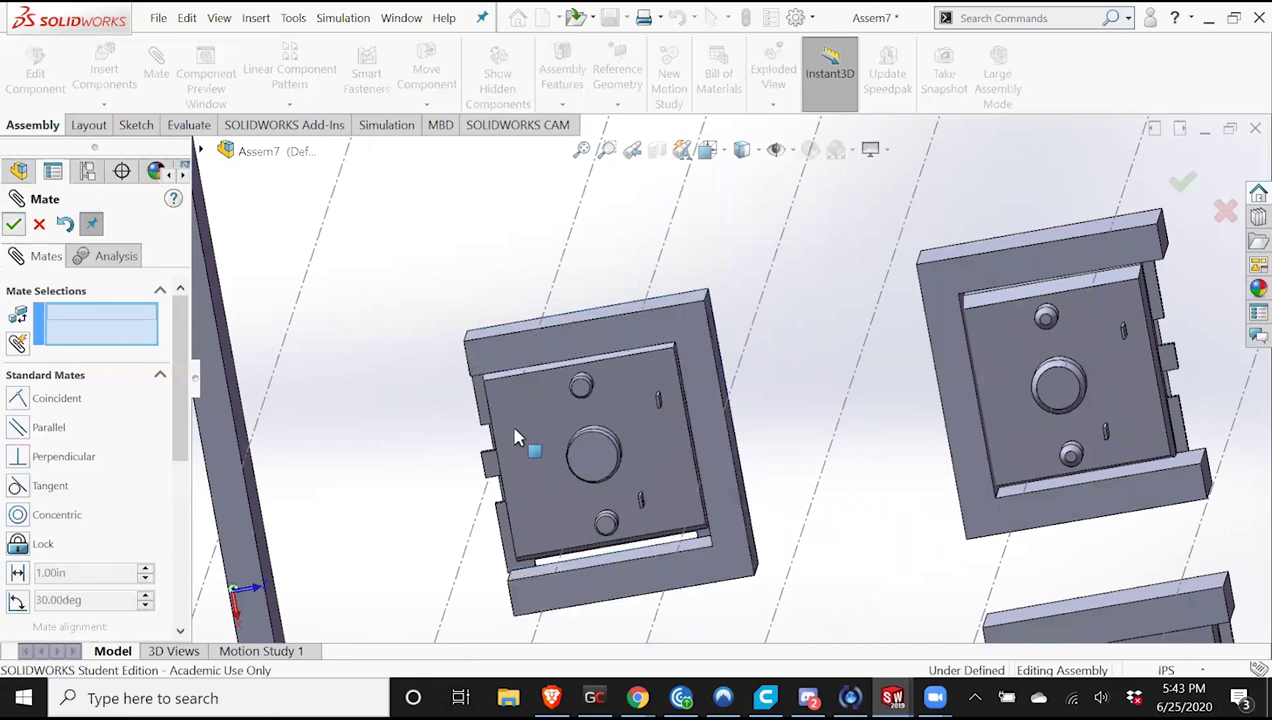
Add a coincident mate between holder-6's top face and the tab face of the switch overlapping the base's end wall.
middle_drag(726, 497, 611, 601)
scroll(611, 601, up, 6)
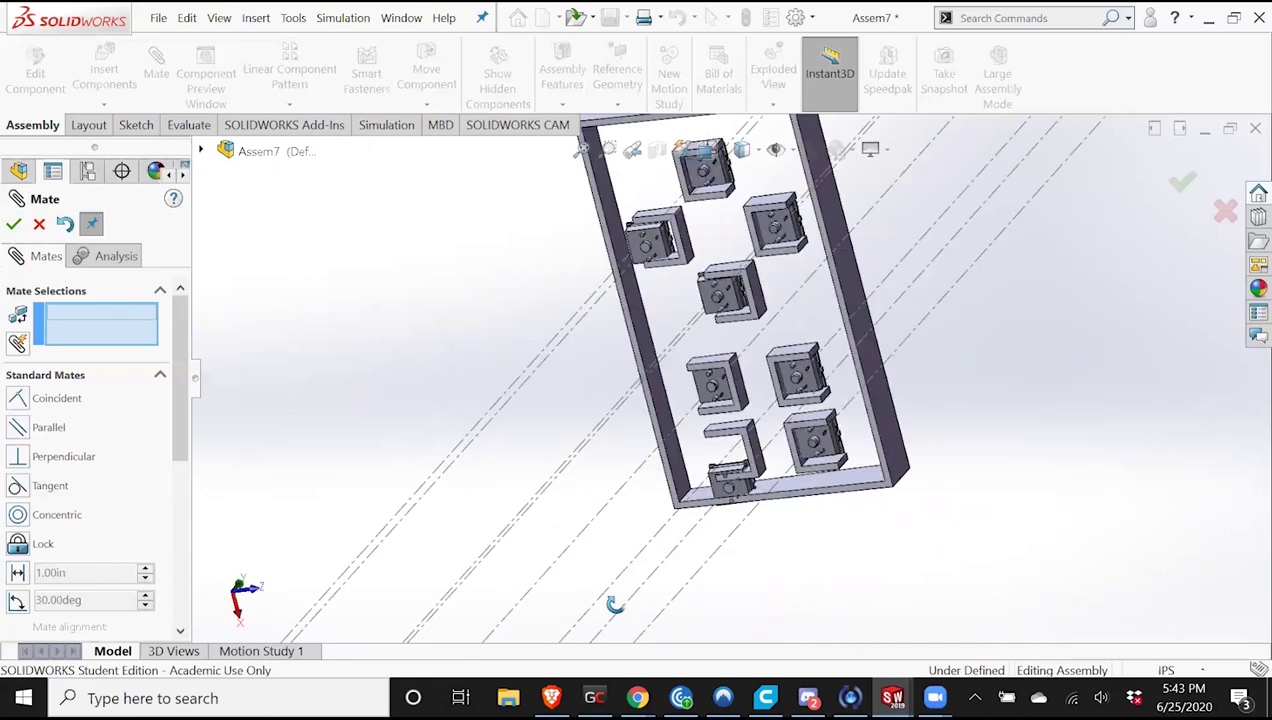
scroll(859, 413, down, 3)
middle_drag(859, 413, 867, 331)
scroll(858, 360, down, 2)
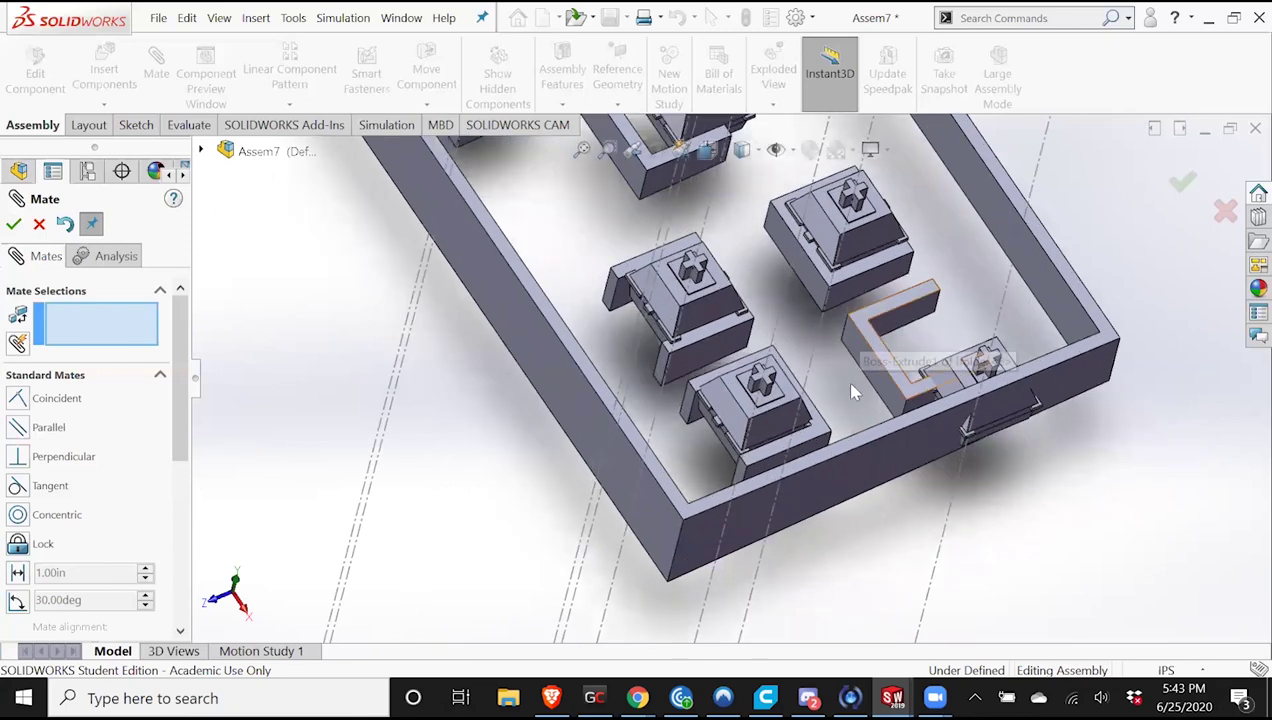
click(852, 392)
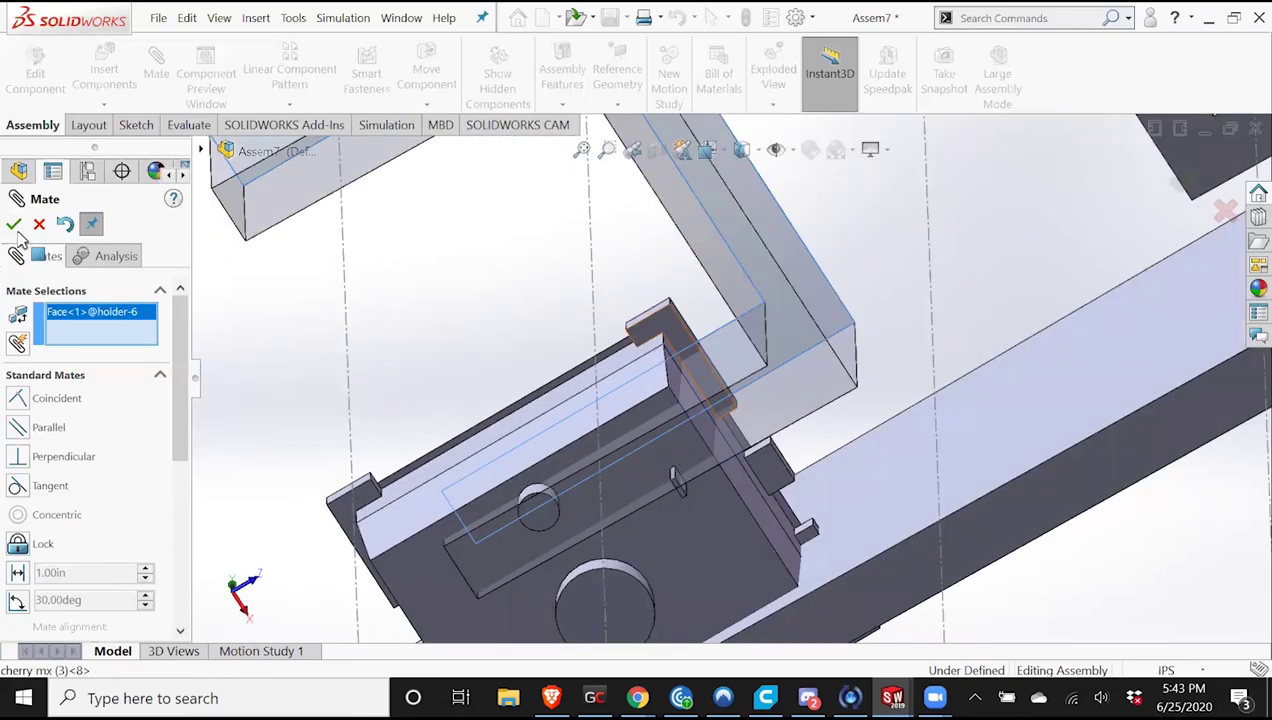
click(655, 318)
key(Return)
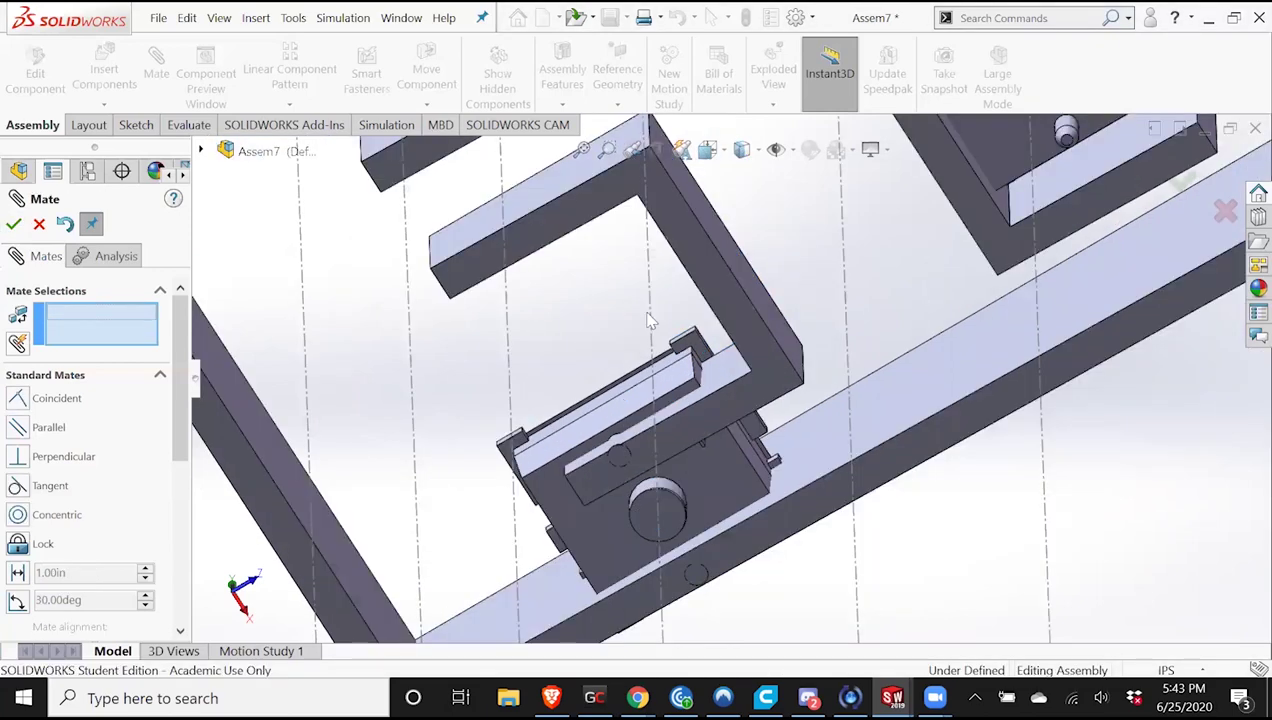
Add a coincident mate between holder-8's top face and the tab face of the switch in that corner holder.
scroll(925, 227, up, 3)
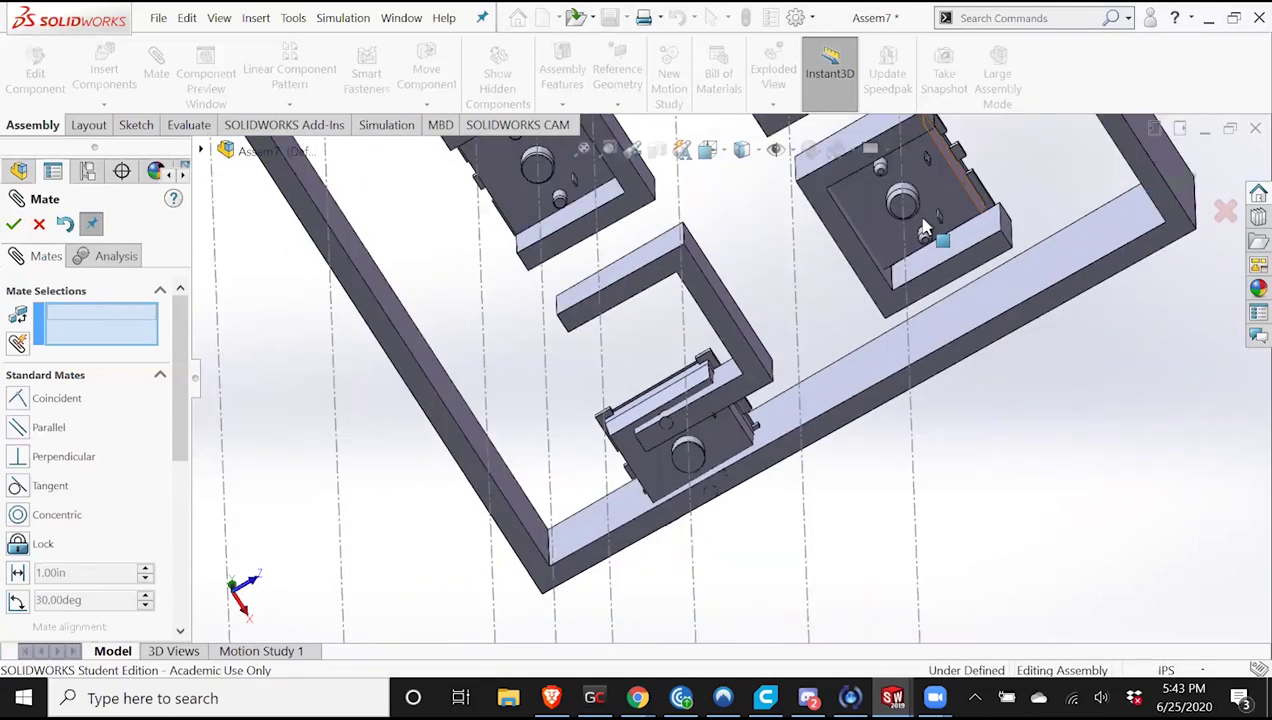
scroll(869, 212, down, 3)
click(808, 235)
middle_drag(808, 235, 923, 292)
click(919, 290)
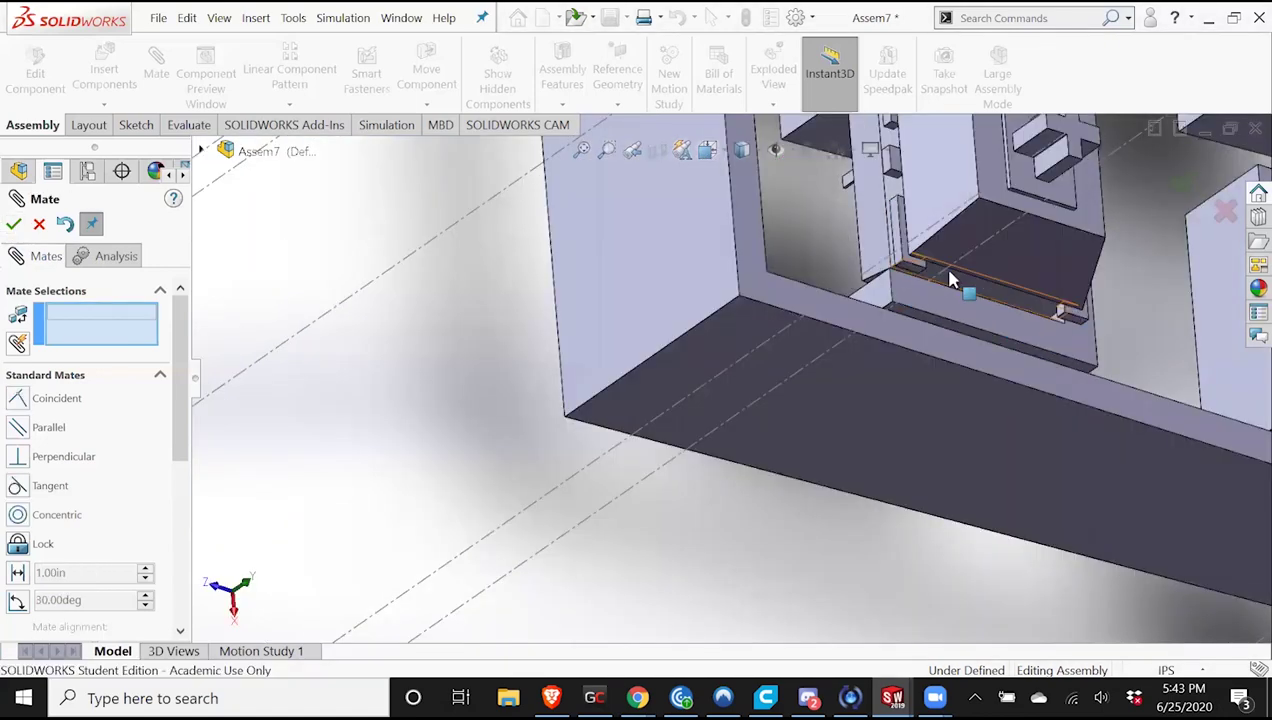
Mate the lower side face of holder-8's switch coincident with the inner face of the holder's lower arm.
click(951, 278)
middle_drag(951, 278, 631, 357)
scroll(924, 356, down, 4)
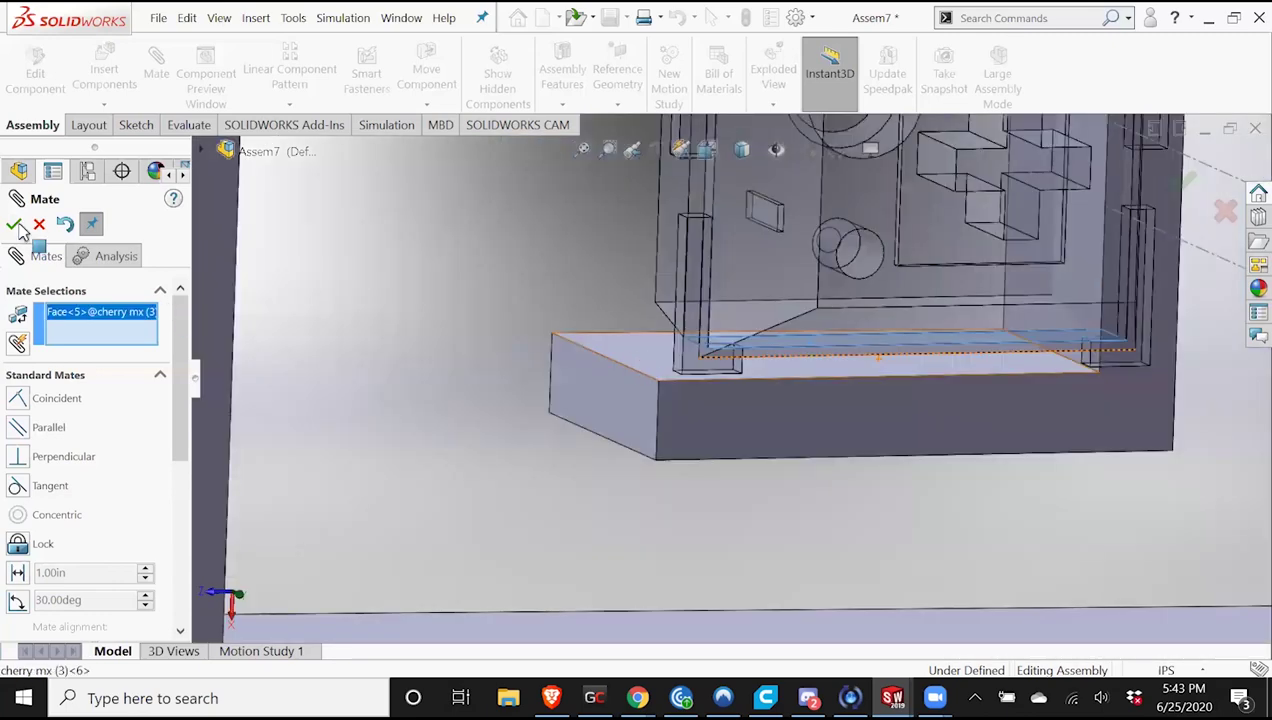
click(765, 292)
click(977, 277)
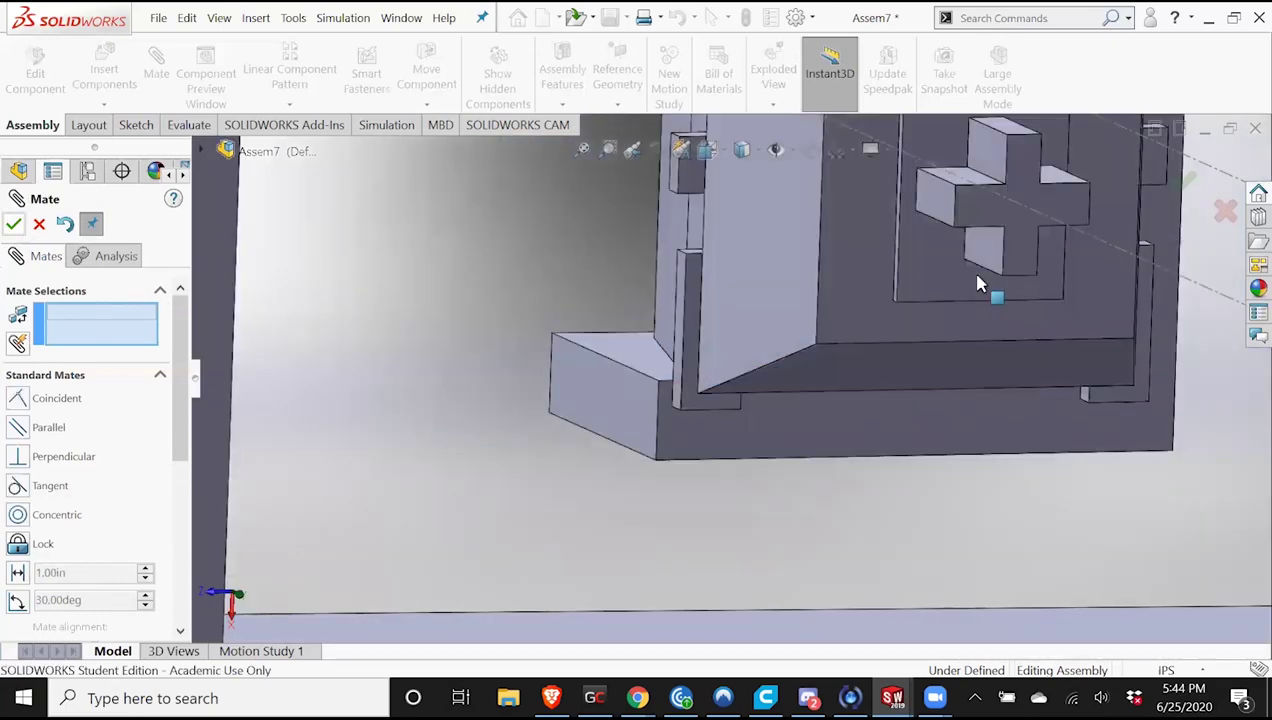
Slide the switch partly out of holder-8 and mate its body's side face coincident with the inner face of the holder's closed side.
scroll(829, 286, up, 4)
middle_drag(916, 258, 826, 284)
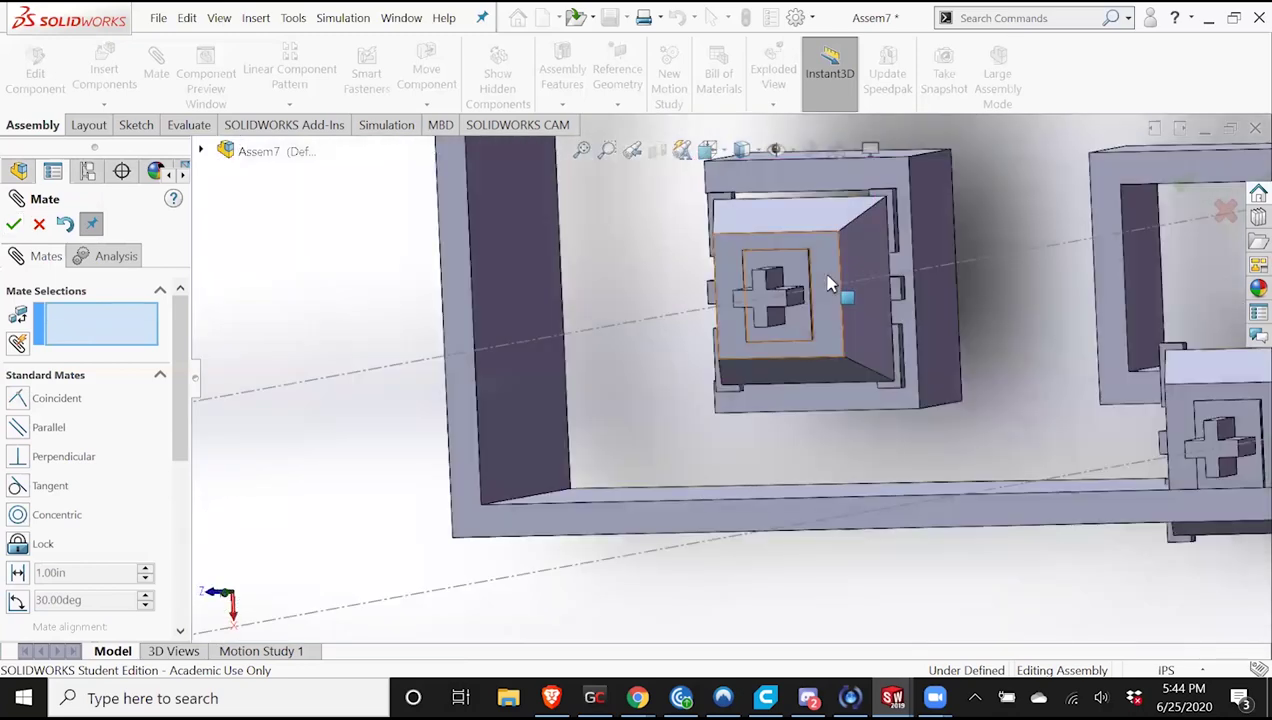
middle_drag(744, 278, 838, 272)
drag(838, 272, 814, 270)
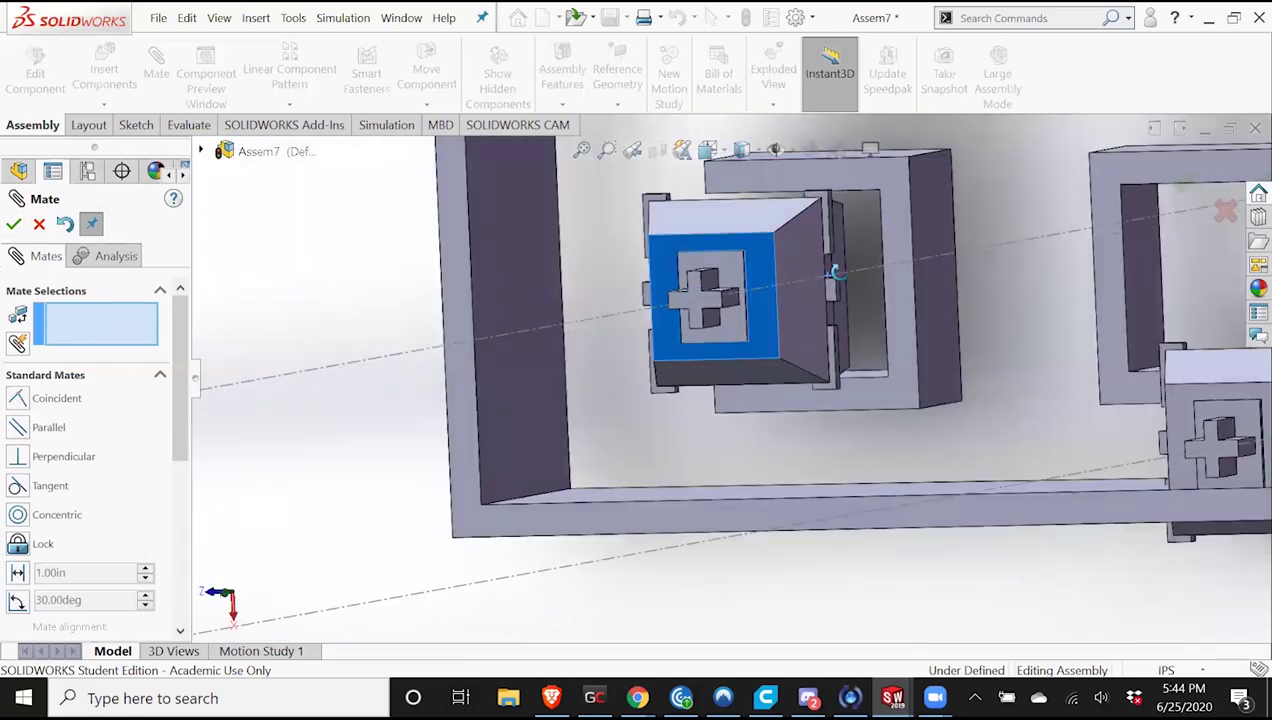
middle_drag(813, 269, 799, 284)
scroll(799, 284, down, 3)
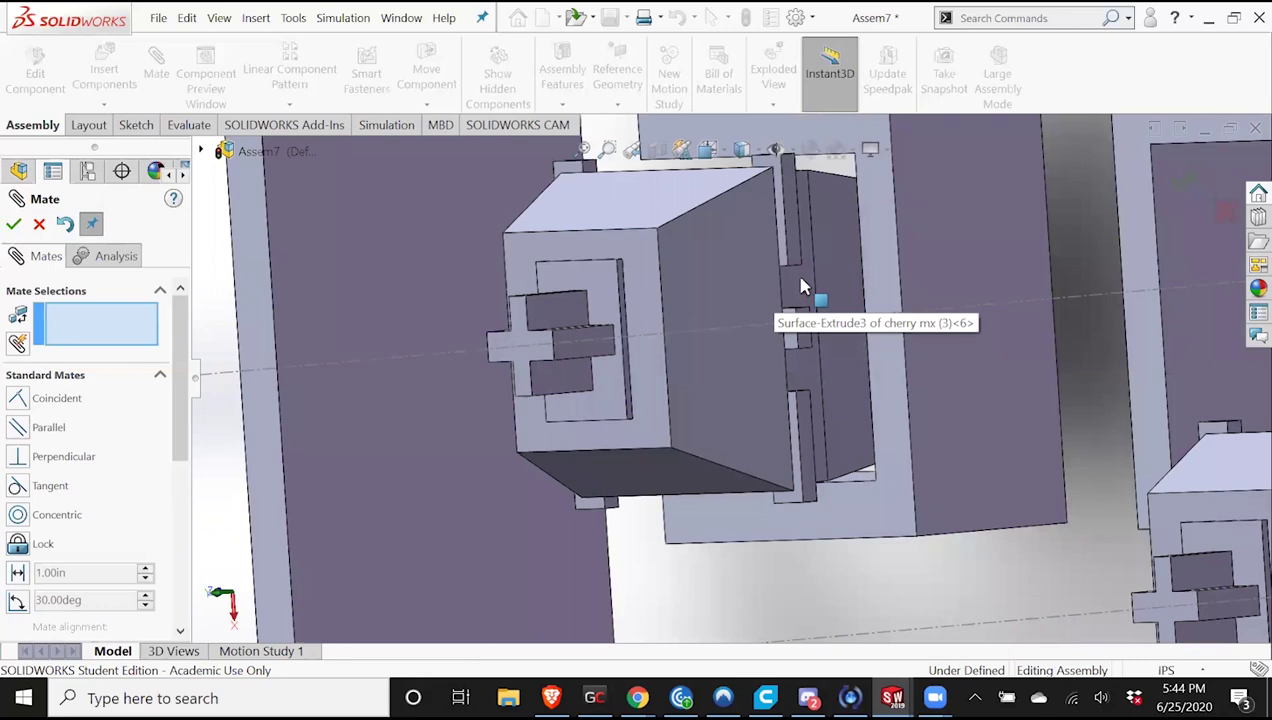
click(848, 296)
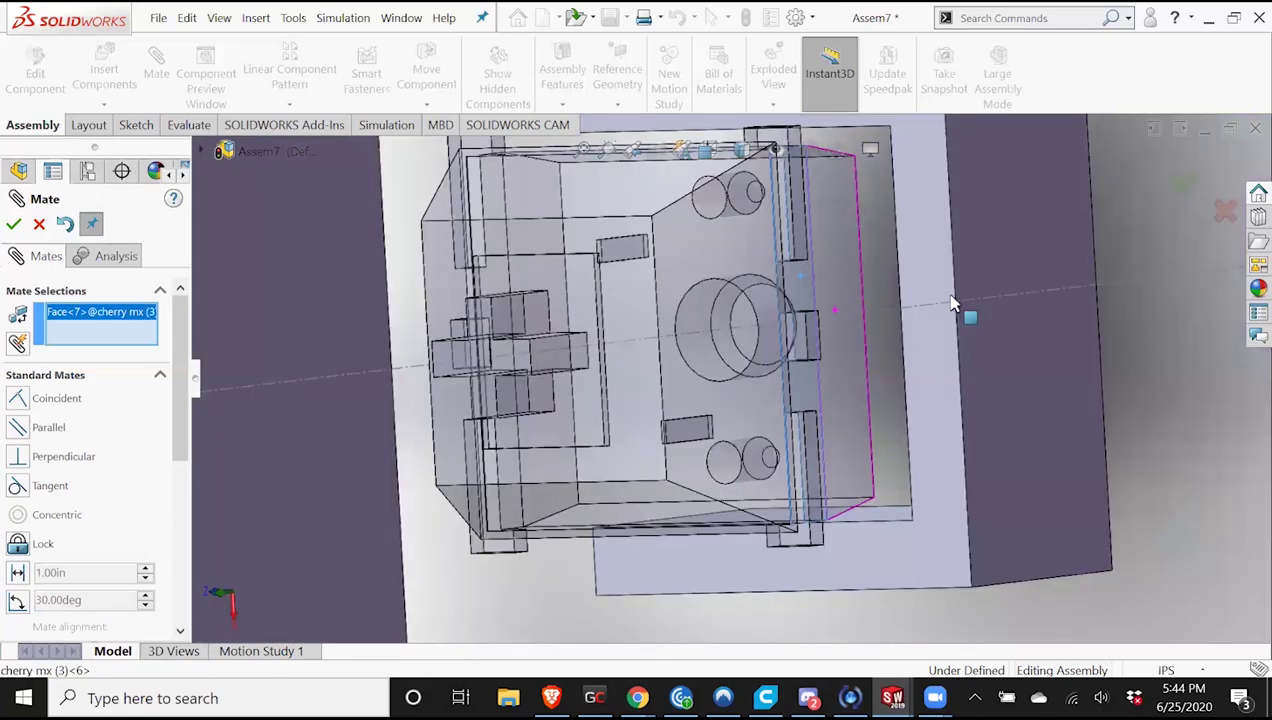
middle_drag(952, 305, 778, 312)
click(778, 312)
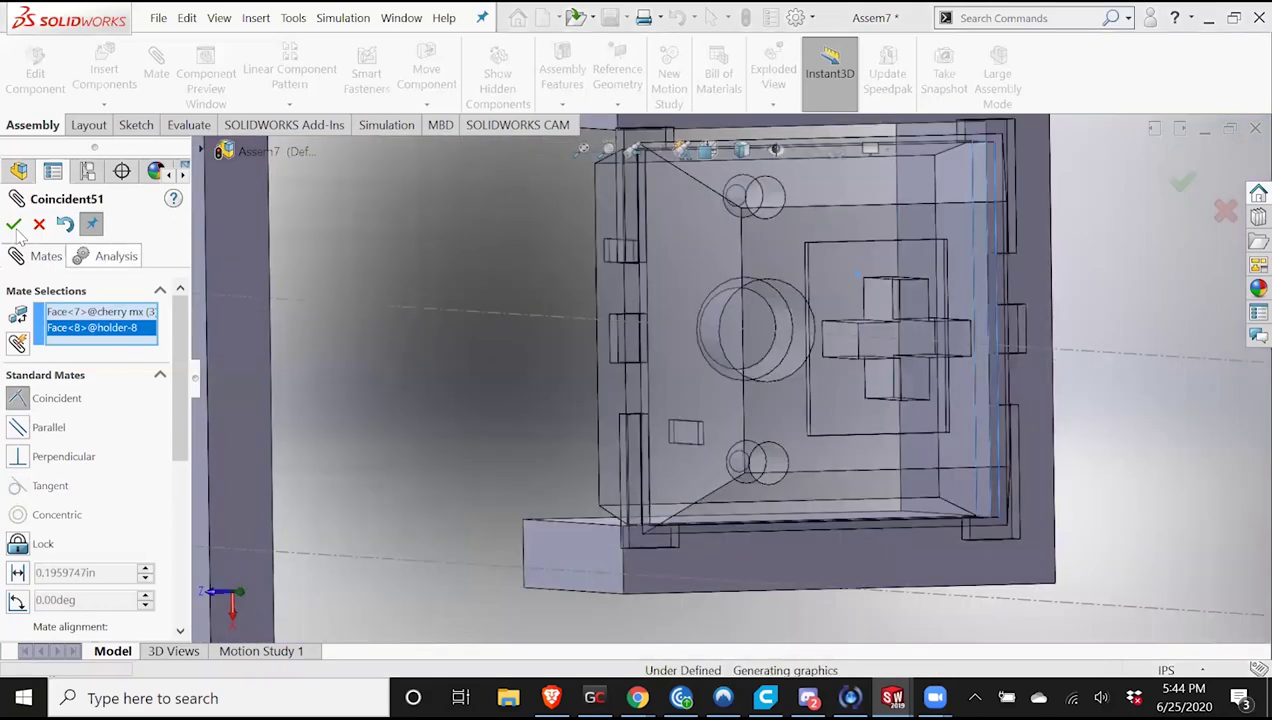
click(14, 224)
scroll(778, 236, up, 6)
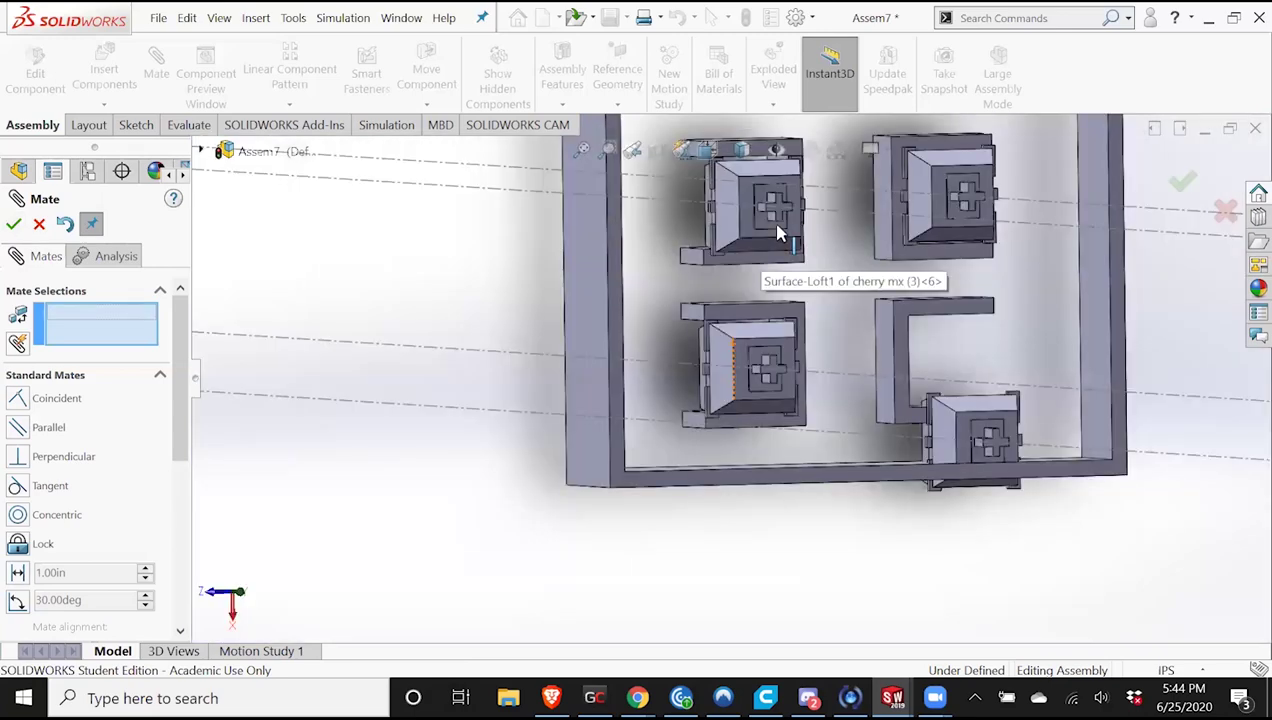
scroll(917, 505, down, 1)
middle_drag(746, 389, 708, 313)
scroll(711, 354, down, 4)
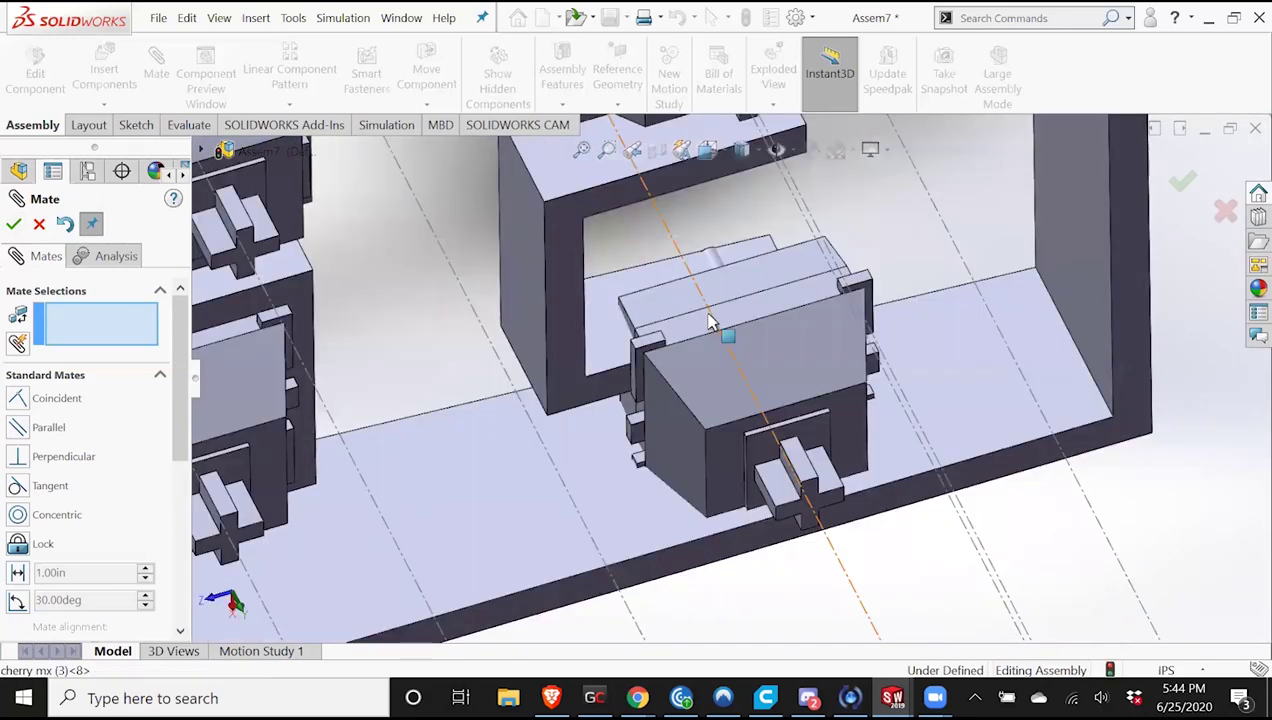
click(710, 322)
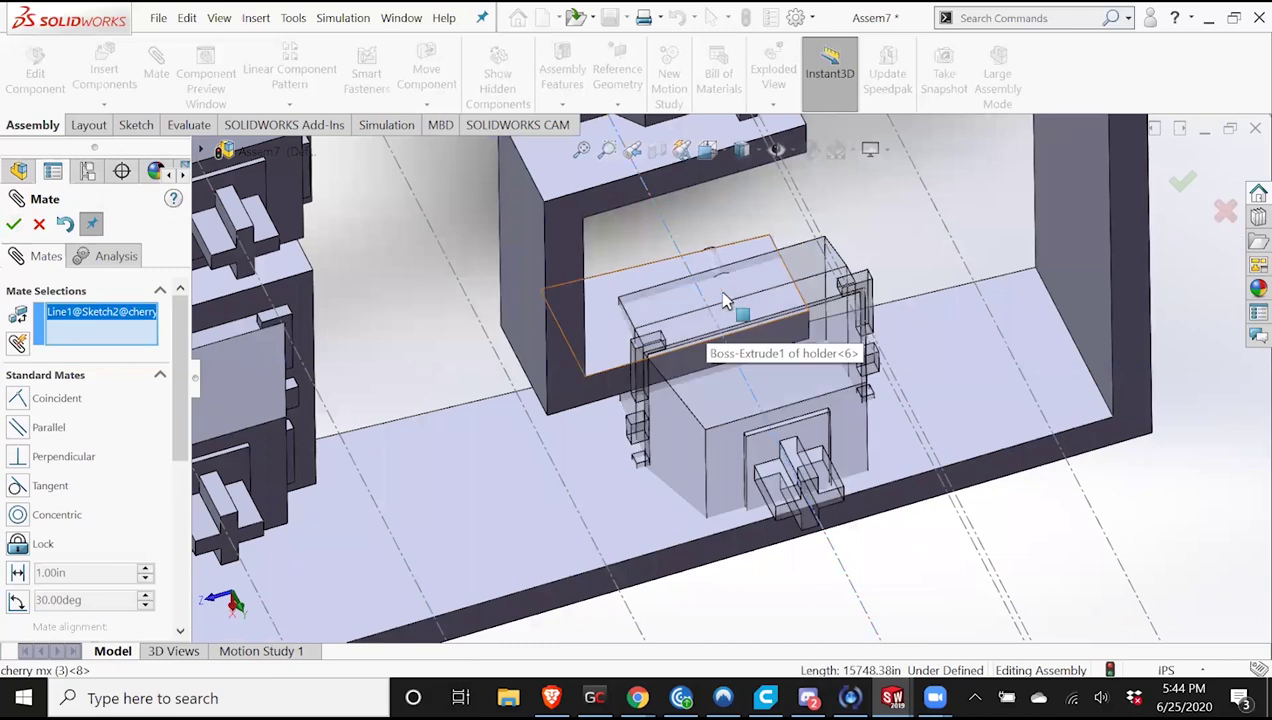
click(700, 335)
right_click(108, 326)
click(252, 330)
Mate the upper side face of holder-6's switch coincident with the inner face of the holder's upper arm.
middle_drag(743, 281, 734, 243)
click(733, 241)
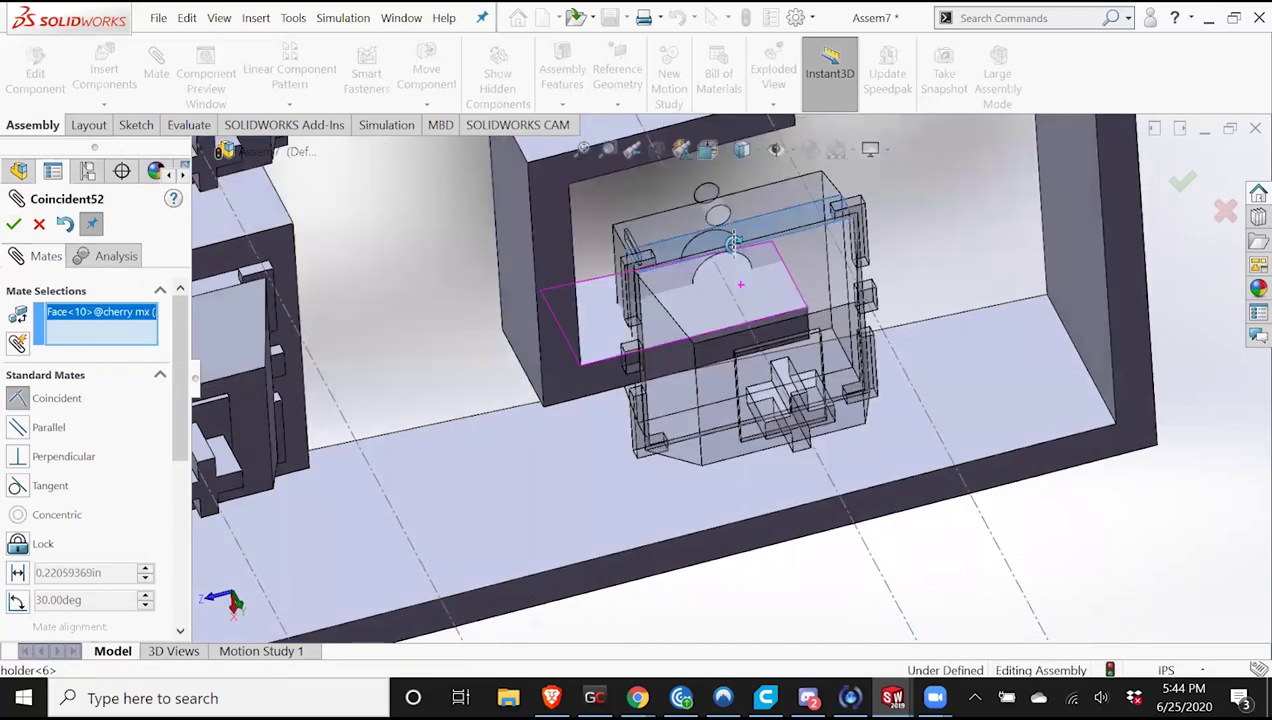
middle_drag(693, 306, 663, 170)
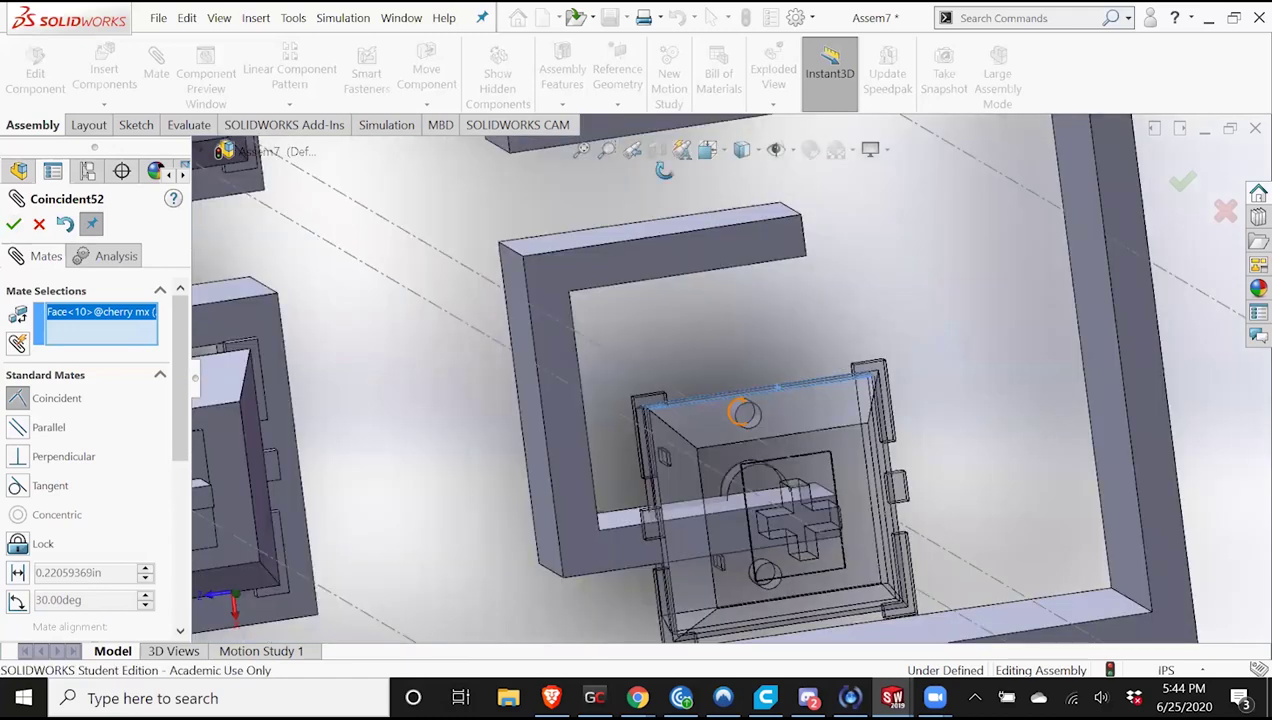
middle_drag(637, 312, 636, 275)
click(634, 306)
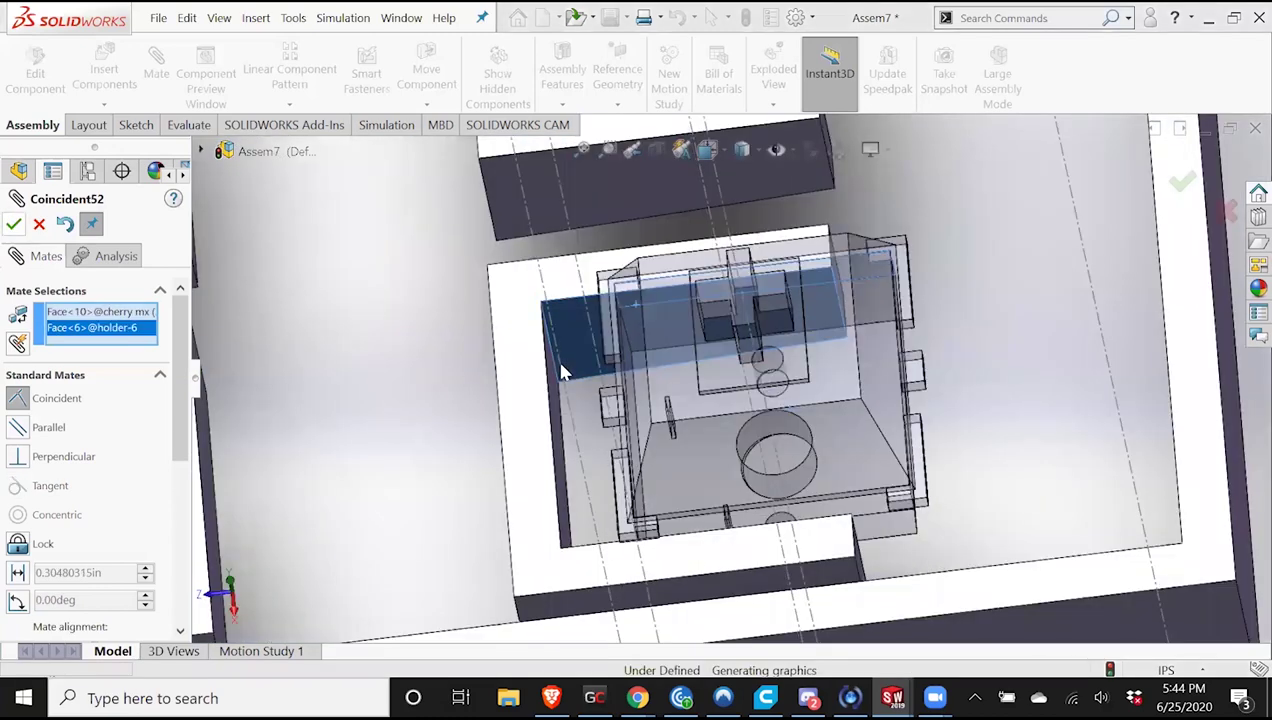
Mate the adjacent side face of the same switch coincident with the inner face of holder-6's closed side.
middle_drag(627, 373, 605, 425)
click(660, 390)
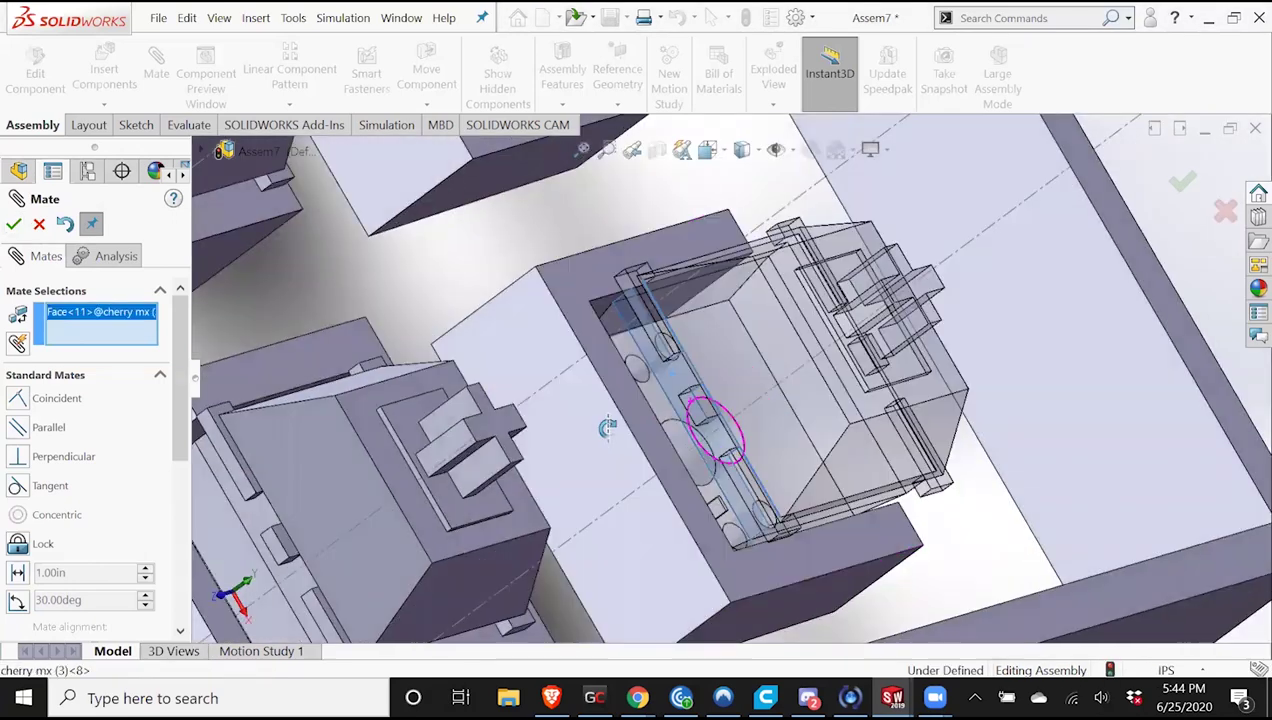
middle_drag(460, 450, 4, 246)
click(490, 428)
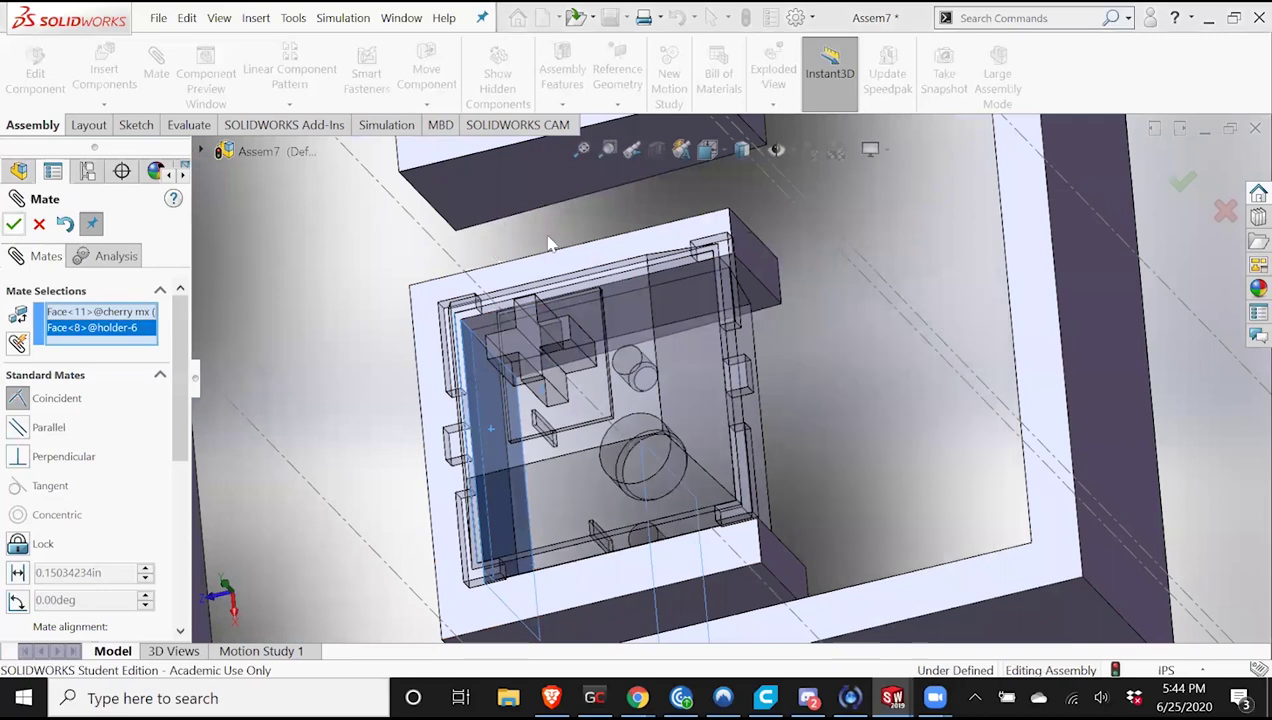
click(748, 324)
Mate the upper side face of holder-7's switch coincident with the inner face of the holder's upper arm.
scroll(780, 358, up, 2)
mouse_move(780, 358)
middle_down()
mouse_move(810, 374)
mouse_move(785, 358)
middle_up()
click(785, 358)
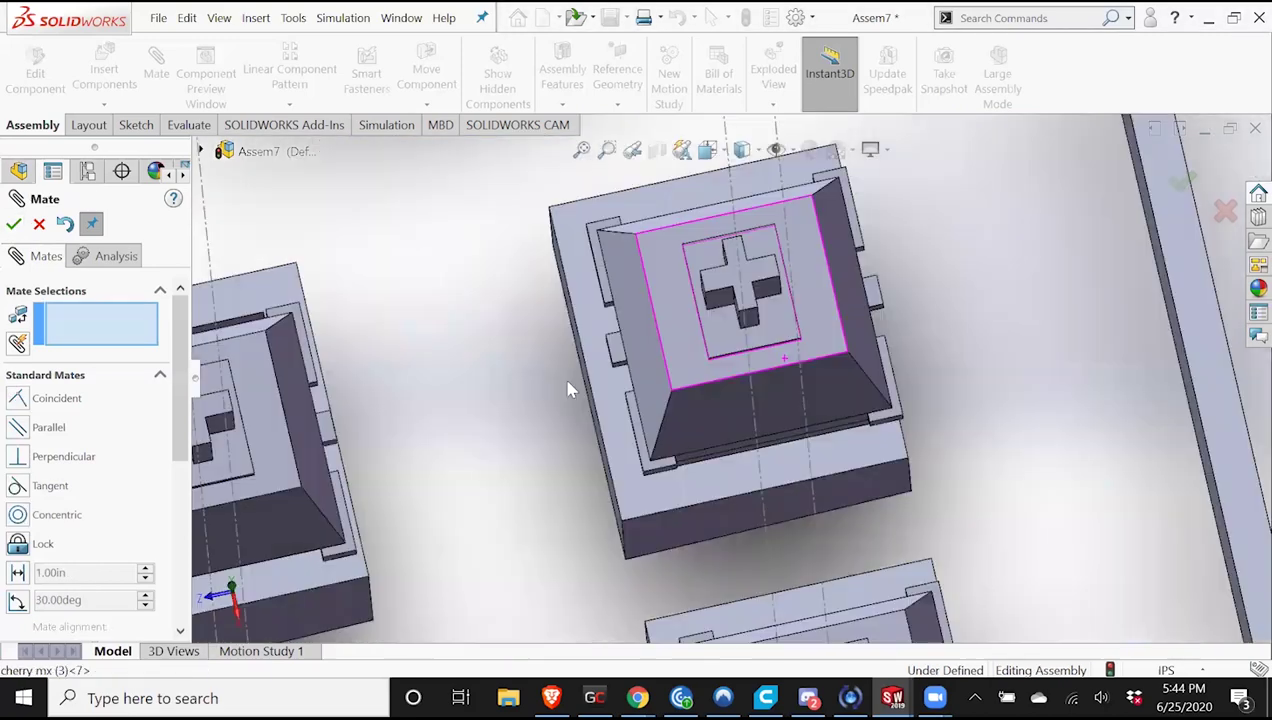
scroll(390, 420, up, 3)
scroll(518, 401, down, 4)
middle_drag(523, 405, 590, 440)
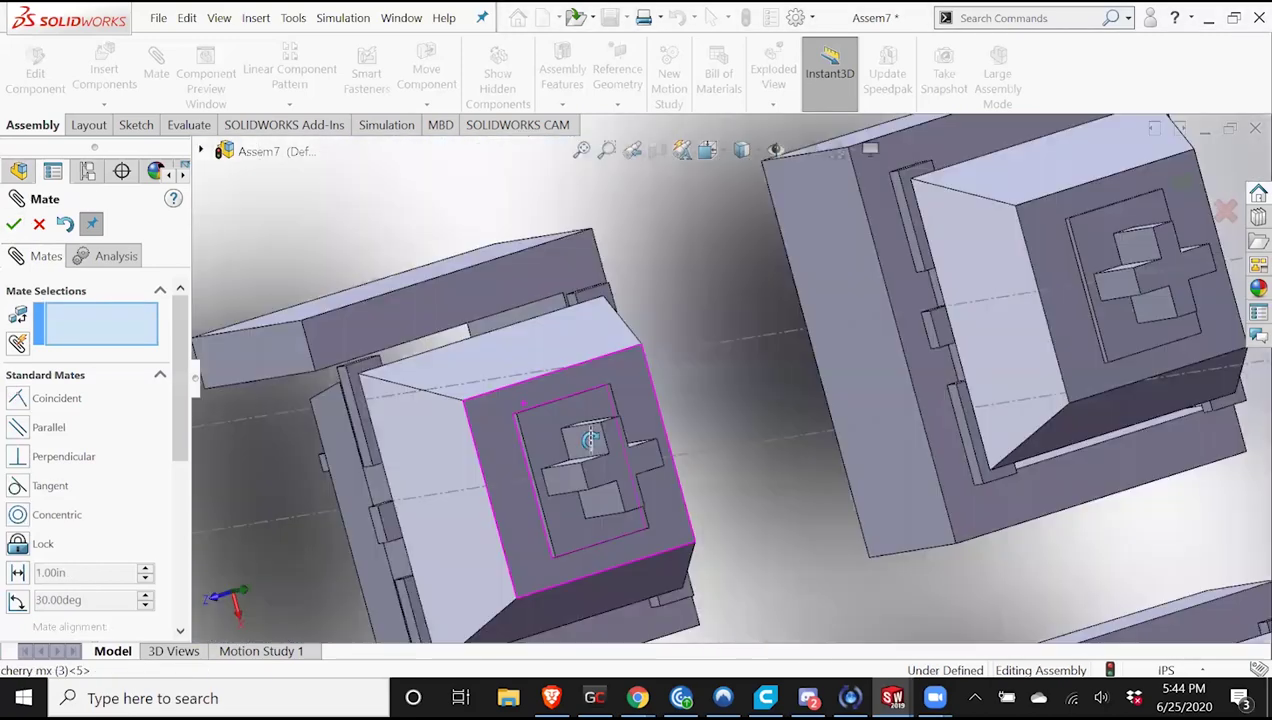
key(ctrl+shift+z)
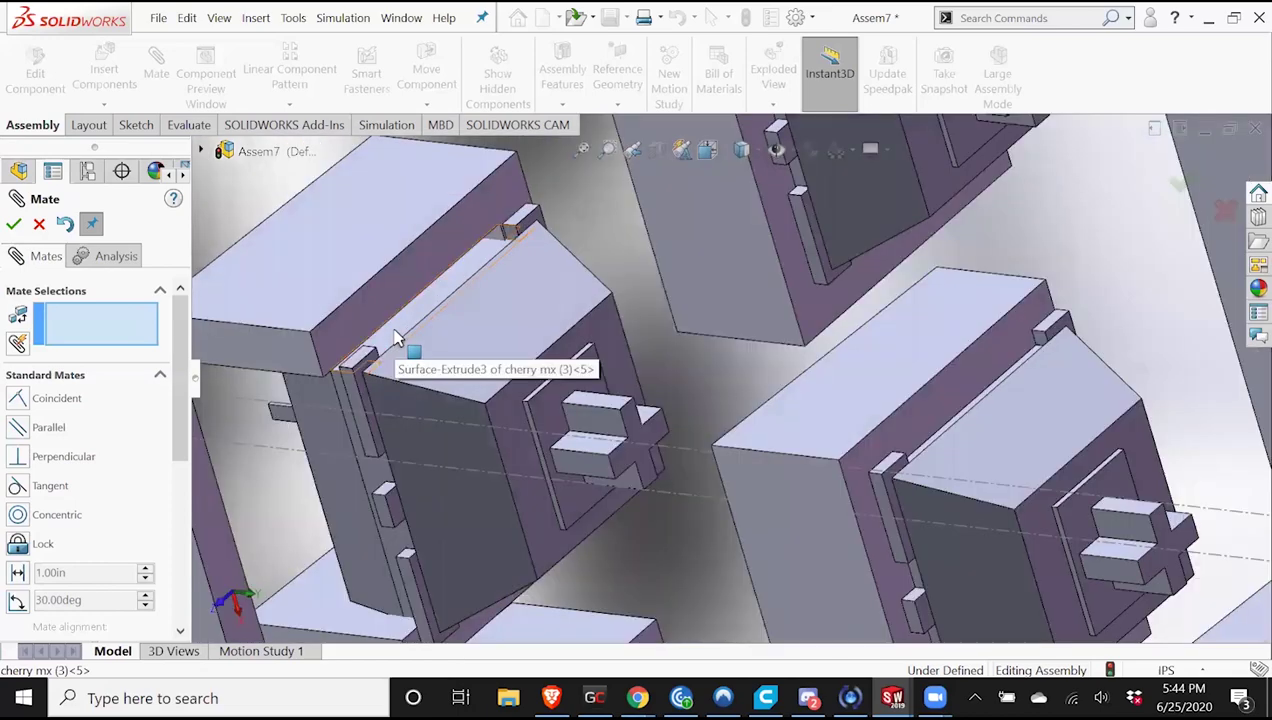
click(395, 338)
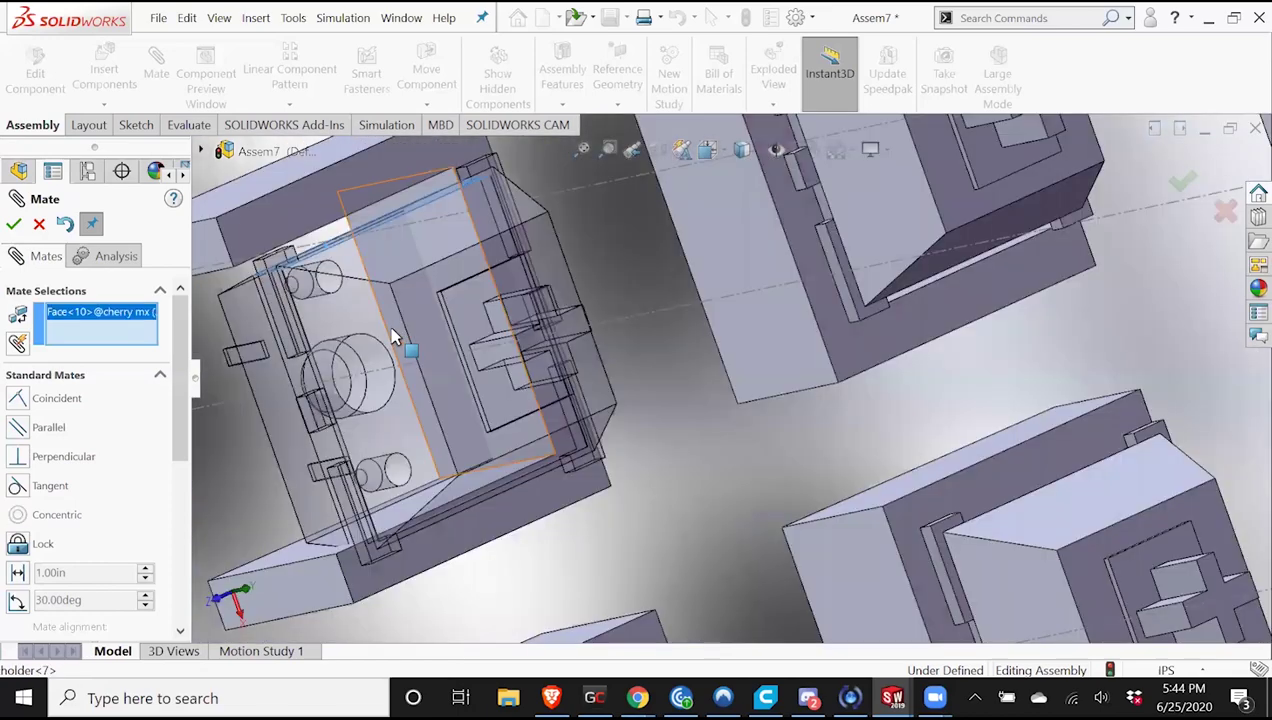
middle_drag(608, 337, 605, 430)
click(605, 430)
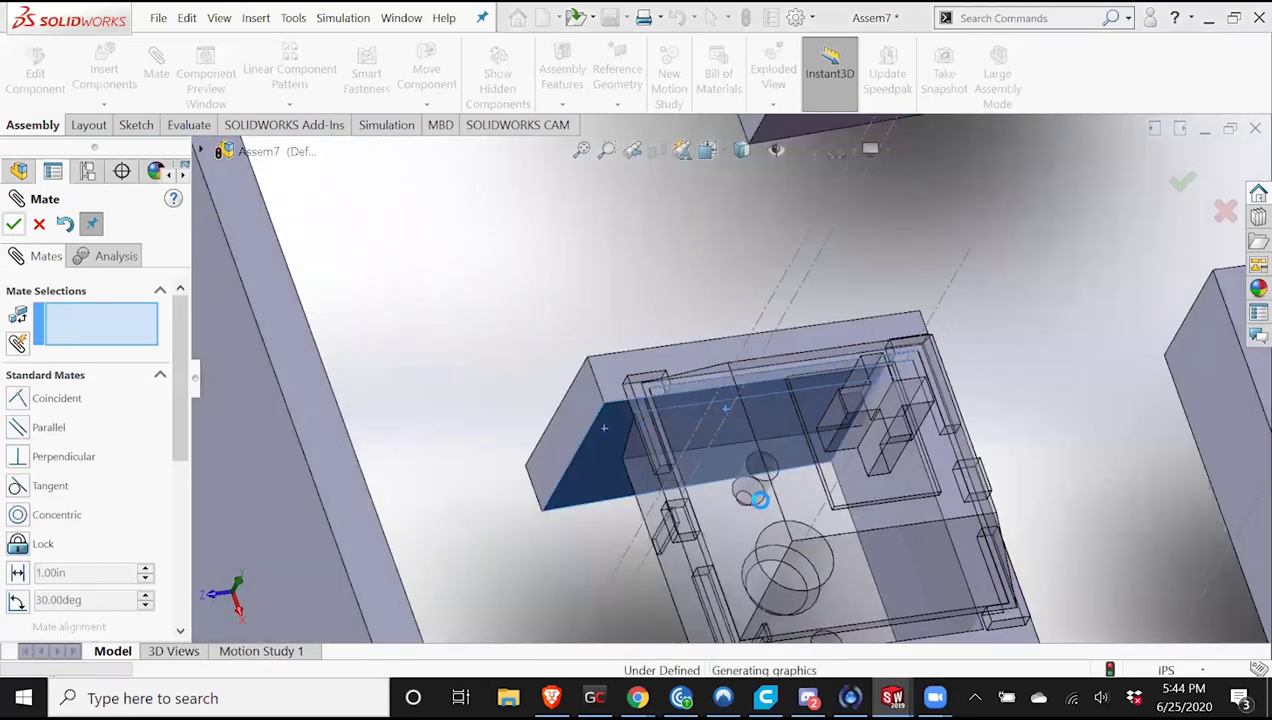
Mate the inner face of holder-7's closed side coincident with the facing side face of its switch.
click(937, 487)
middle_drag(937, 487, 875, 468)
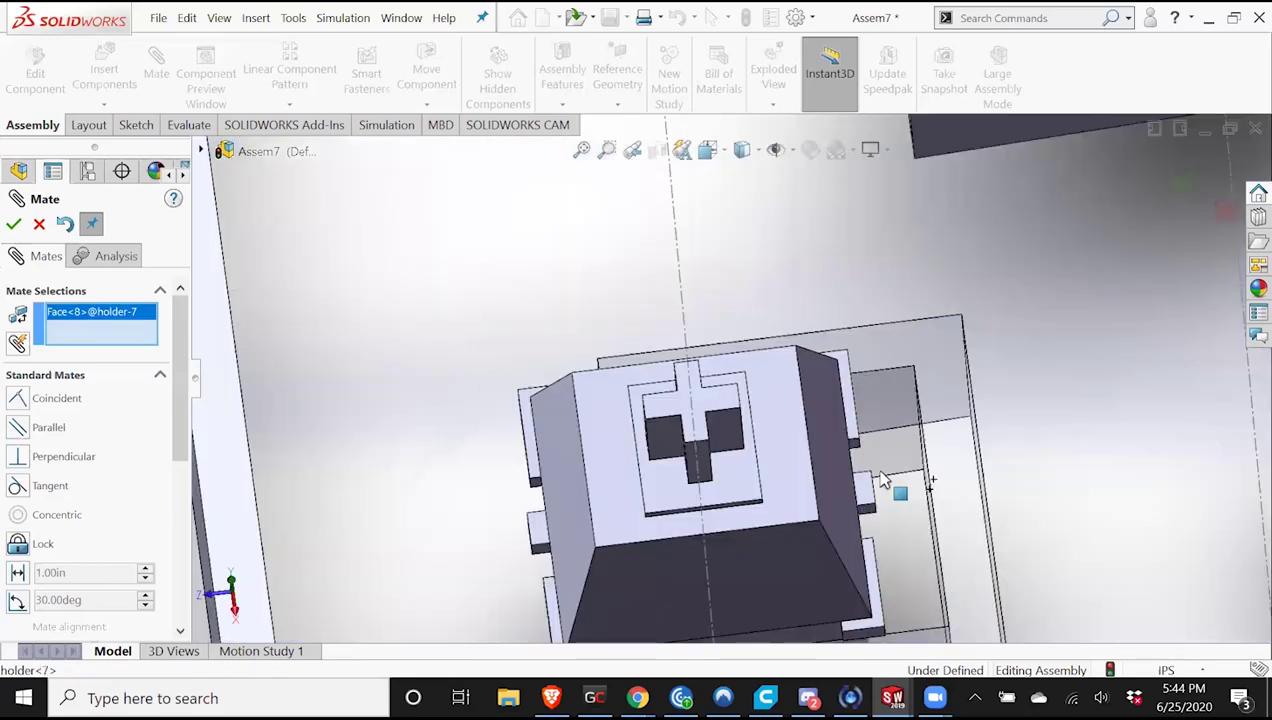
key(ctrl+shift+z)
click(755, 462)
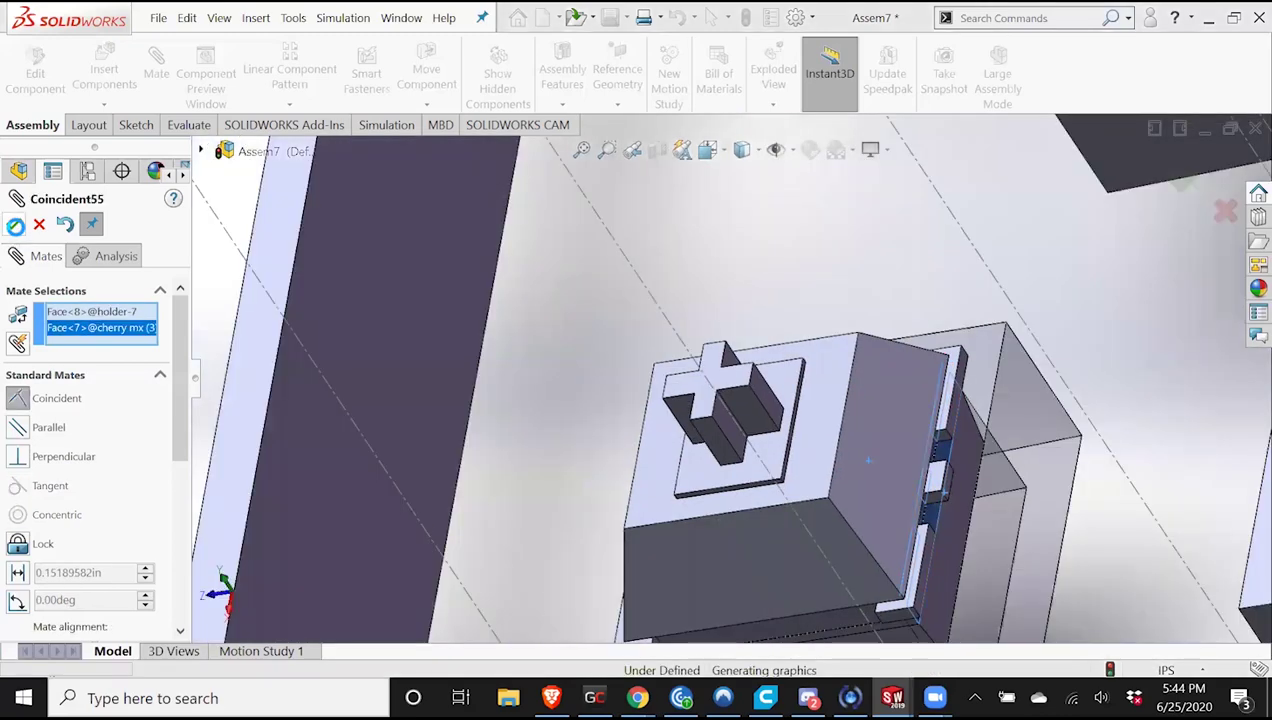
key(Return)
Mate the side face of holder-5's switch coincident with the inner face of the holder's closed side.
key(ctrl+shift+z)
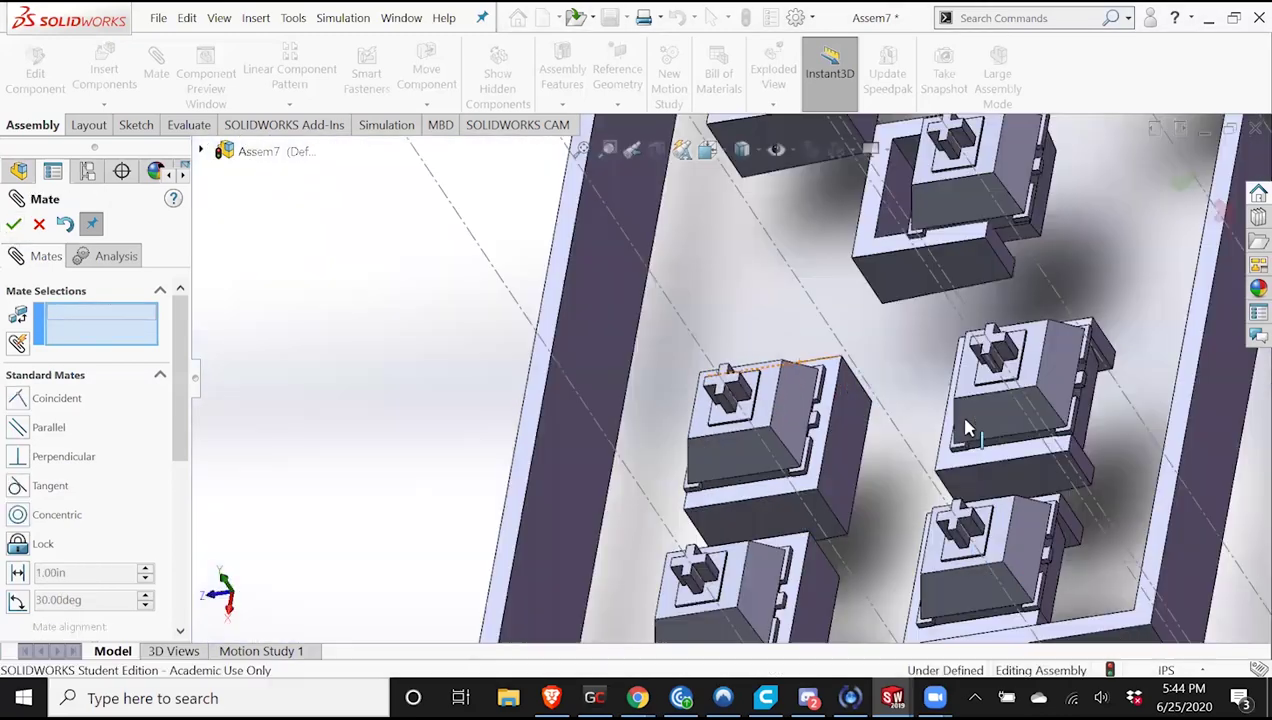
key(ctrl+shift+z)
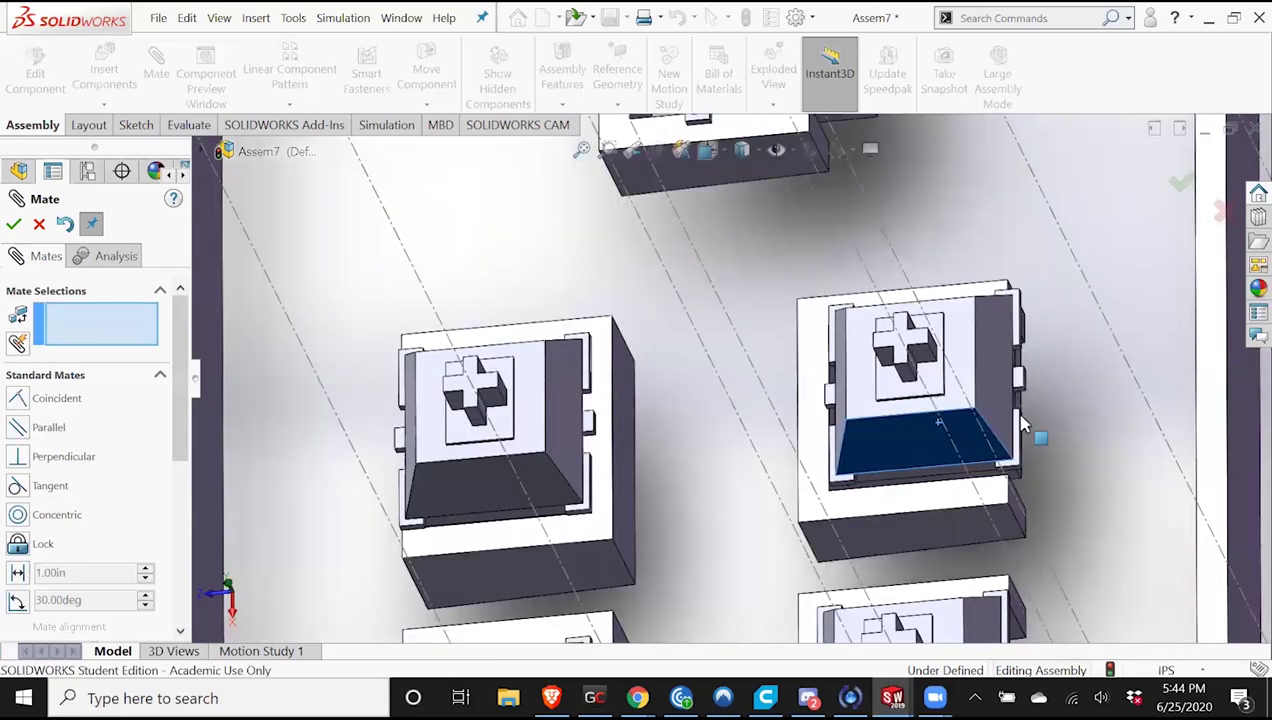
key(ctrl+shift+z)
key(ctrl+shift+z)
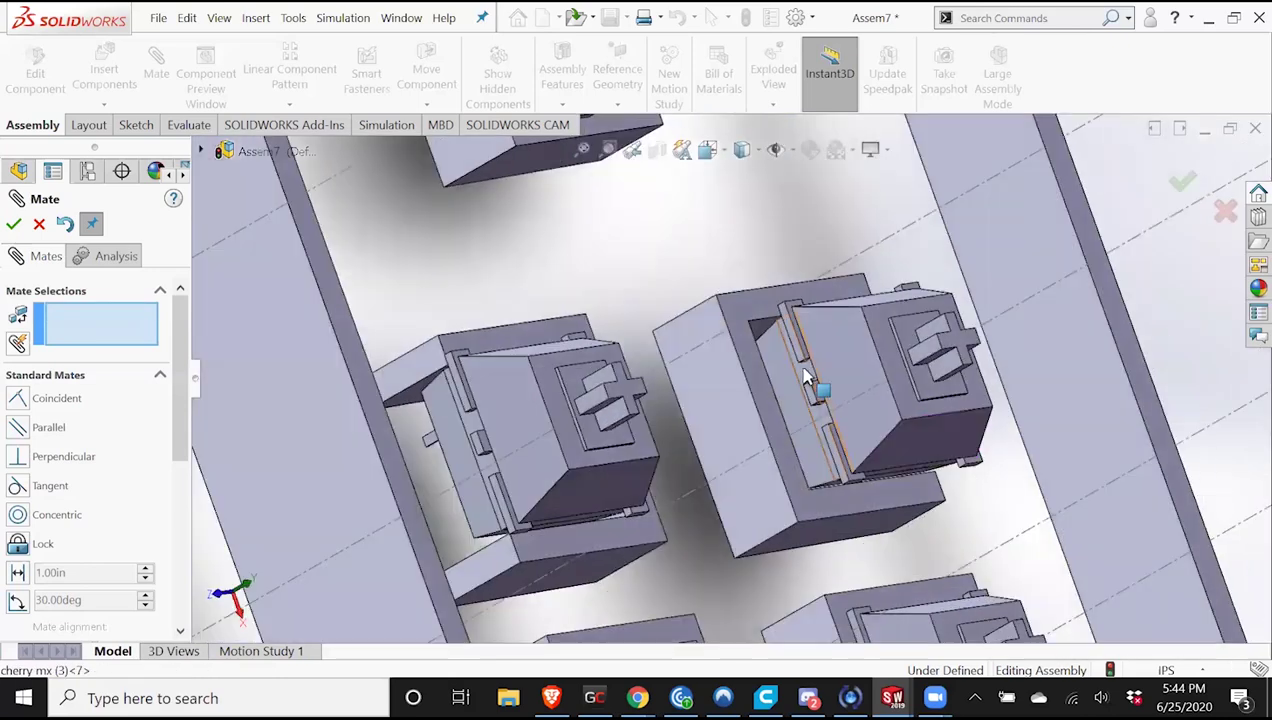
key(ctrl+shift+z)
key(ctrl+shift+z)
click(791, 392)
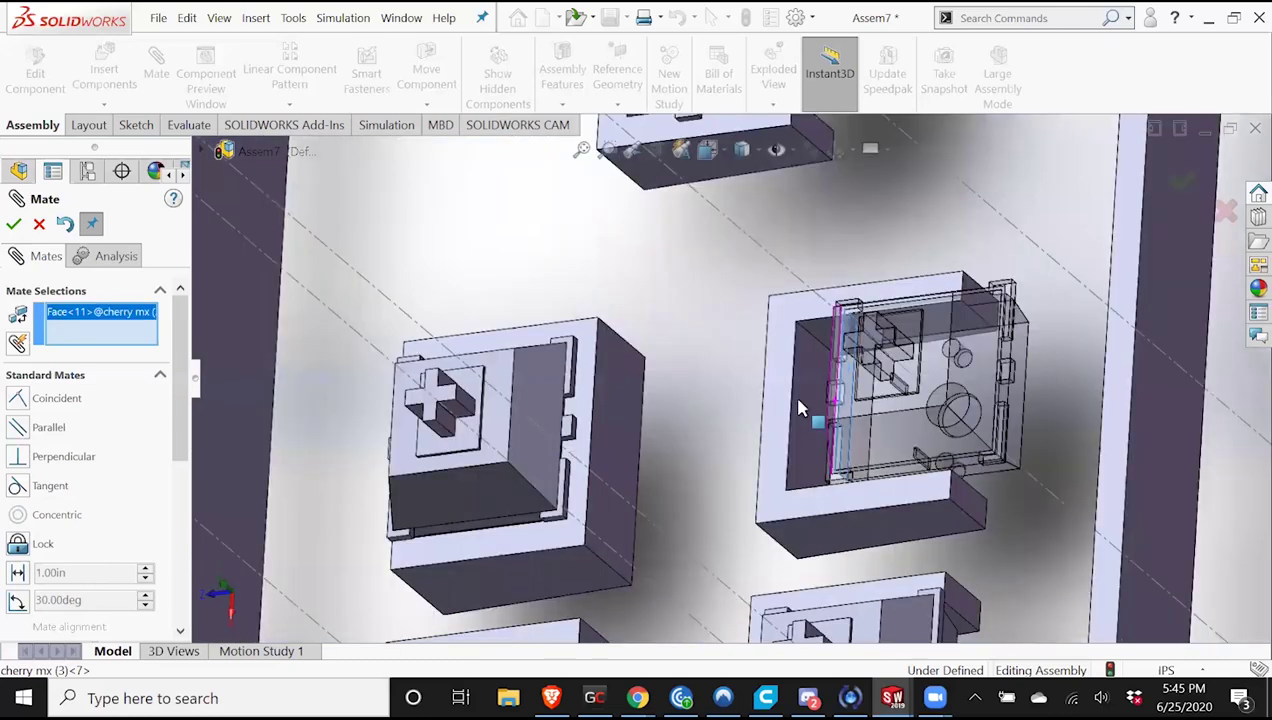
click(13, 225)
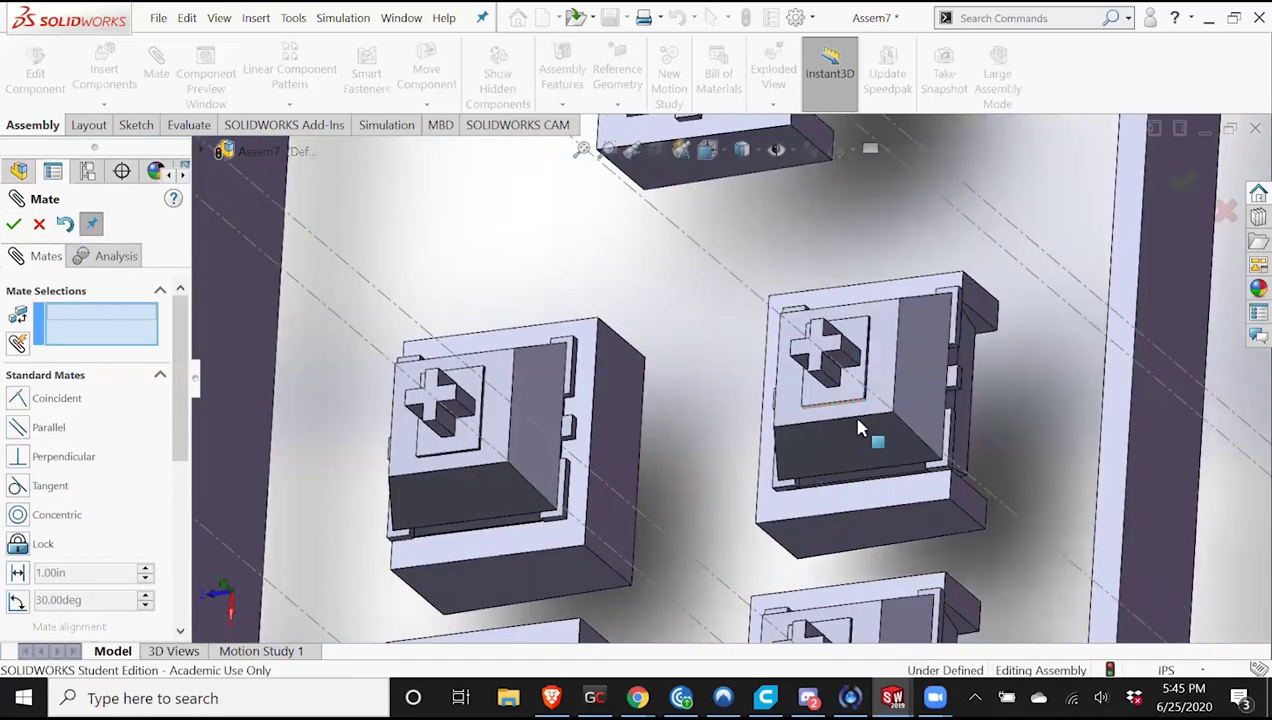
Slide the switch partly out of holder-5 and mate its lower side face coincident with the inner face of the lower arm.
drag(855, 419, 857, 419)
click(856, 432)
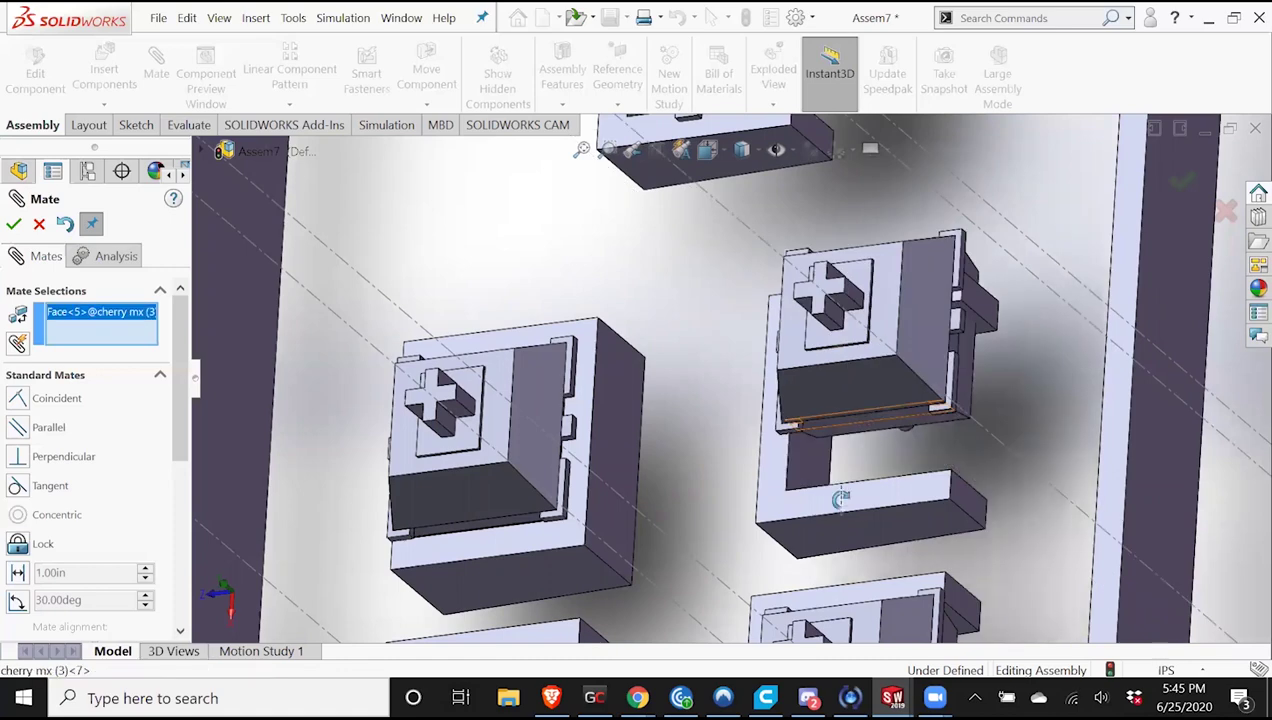
key(ctrl+shift+z)
click(850, 512)
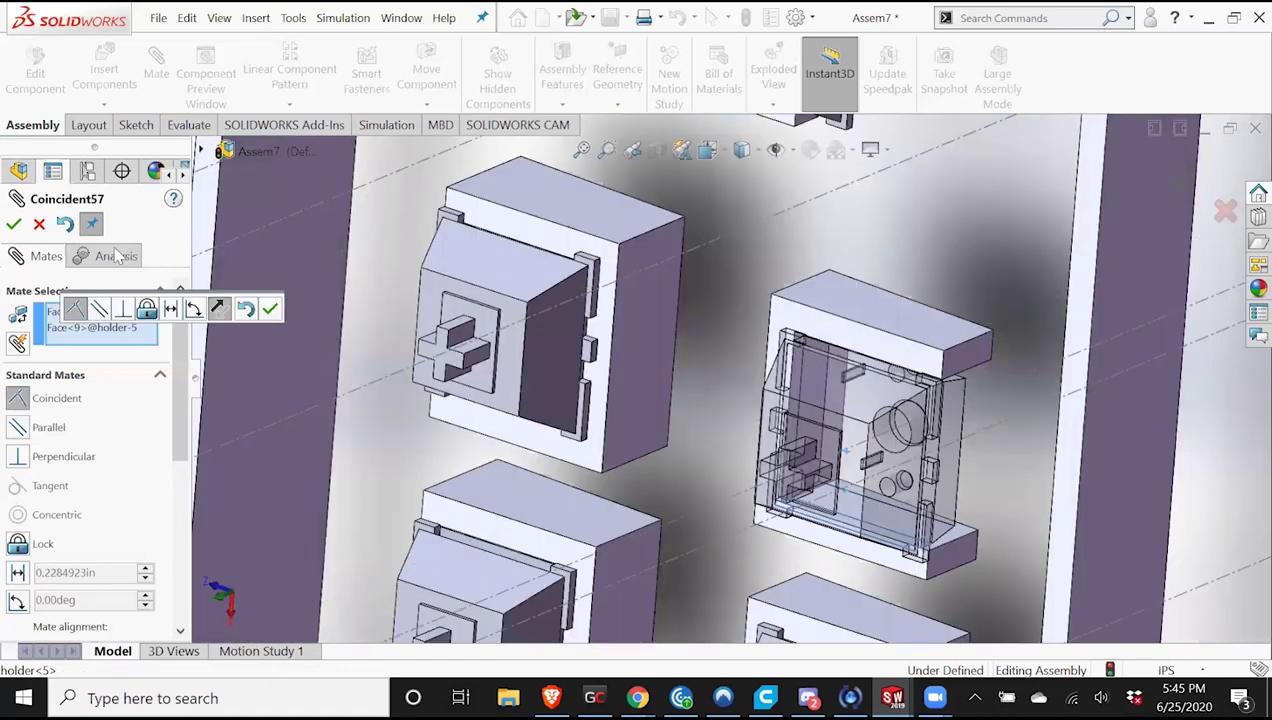
key(Return)
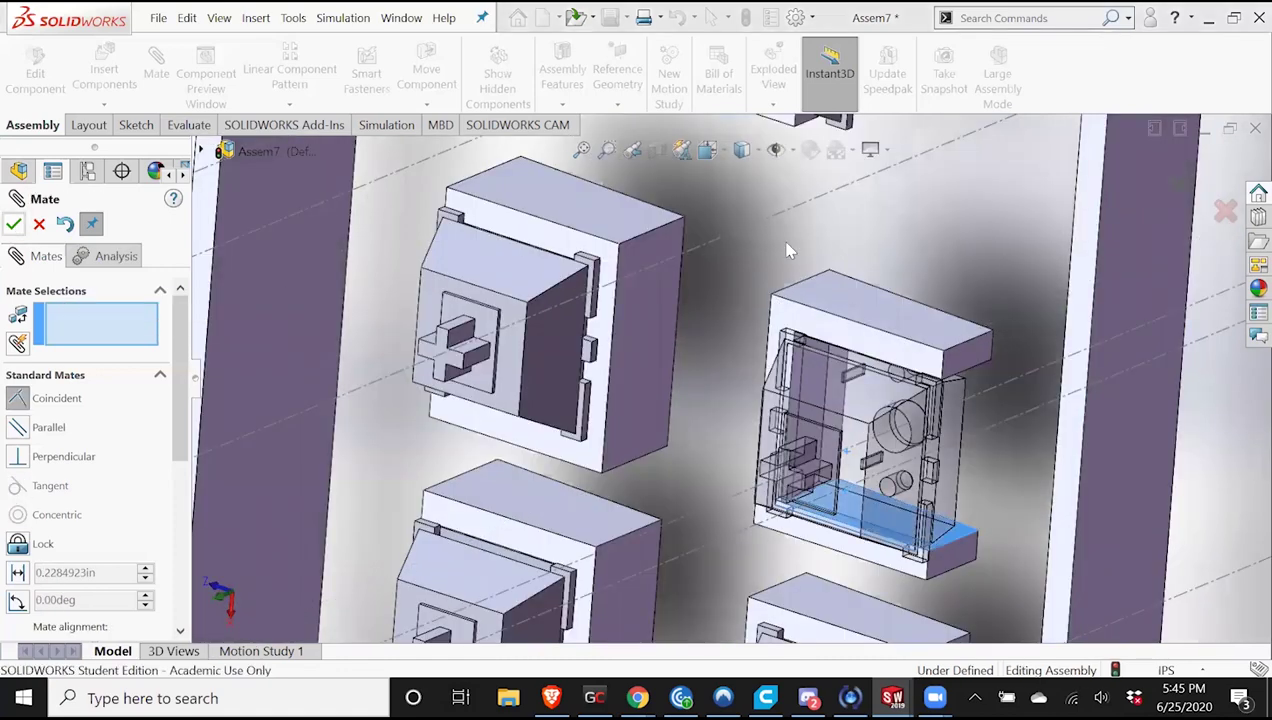
Mate the side face of holder-3's switch coincident with the inner face of the holder's closed side.
key(ctrl+shift+z)
key(ctrl+shift+z)
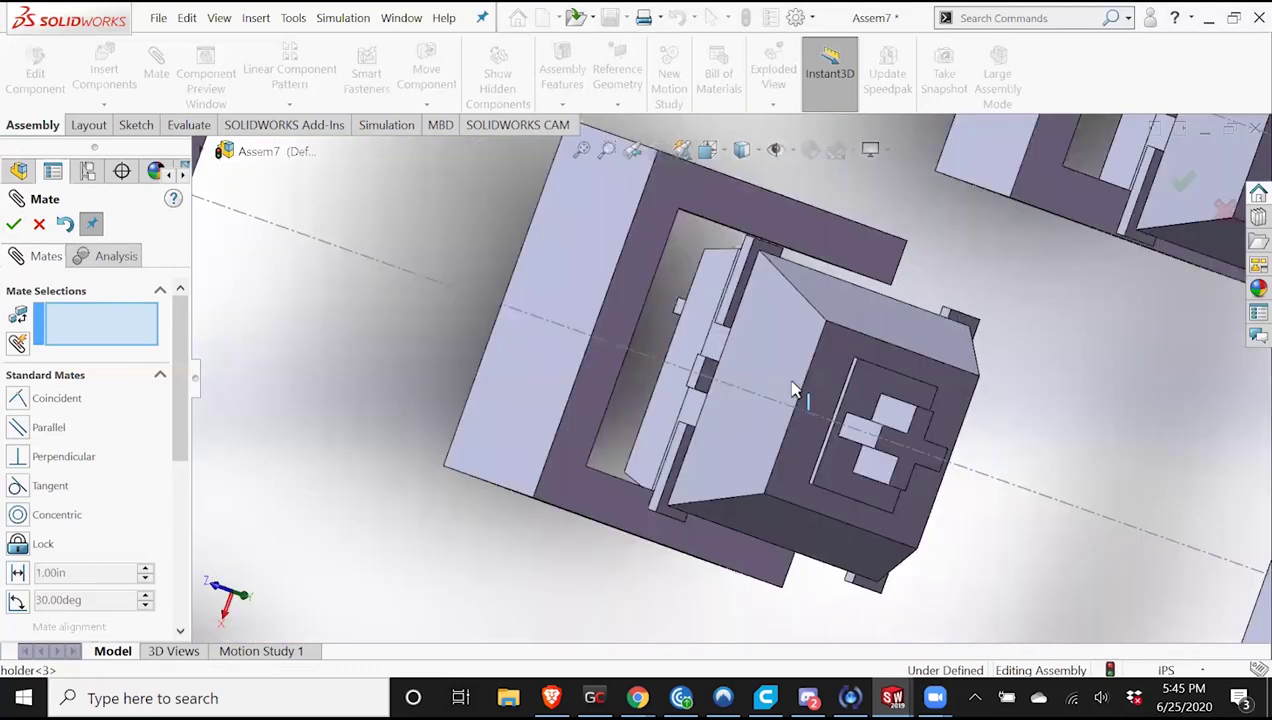
click(793, 390)
key(ctrl+shift+z)
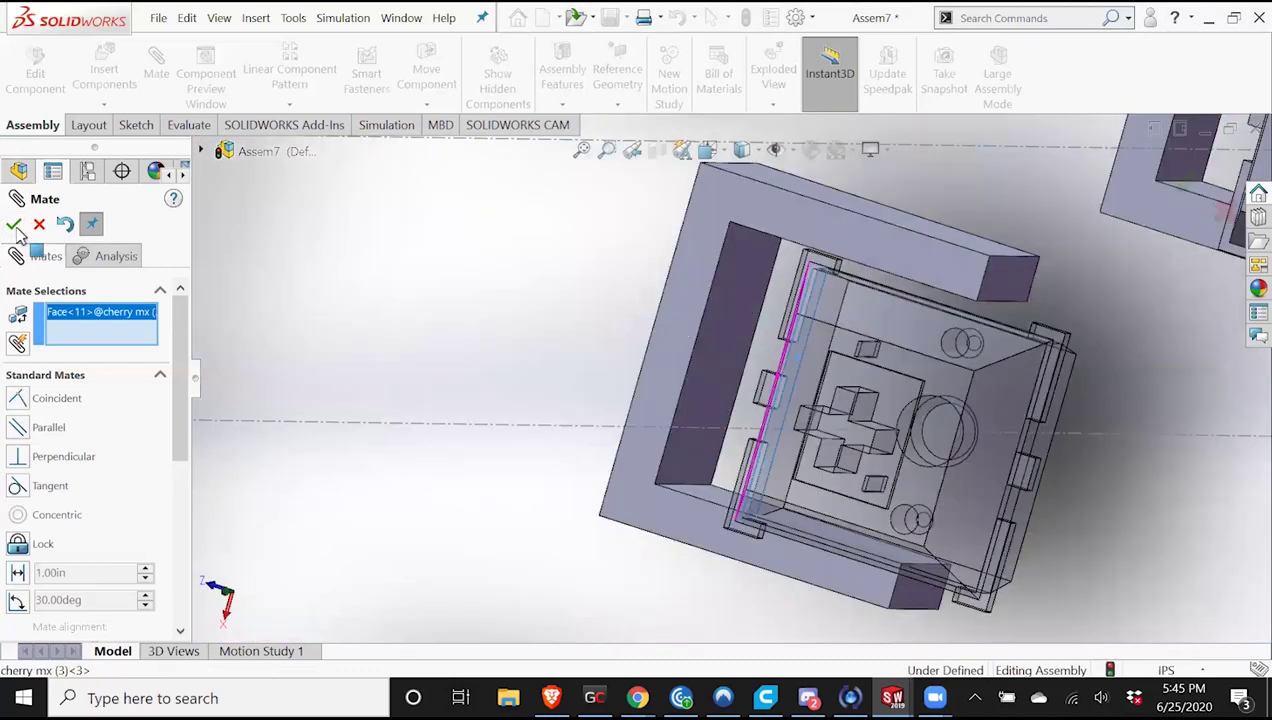
click(16, 229)
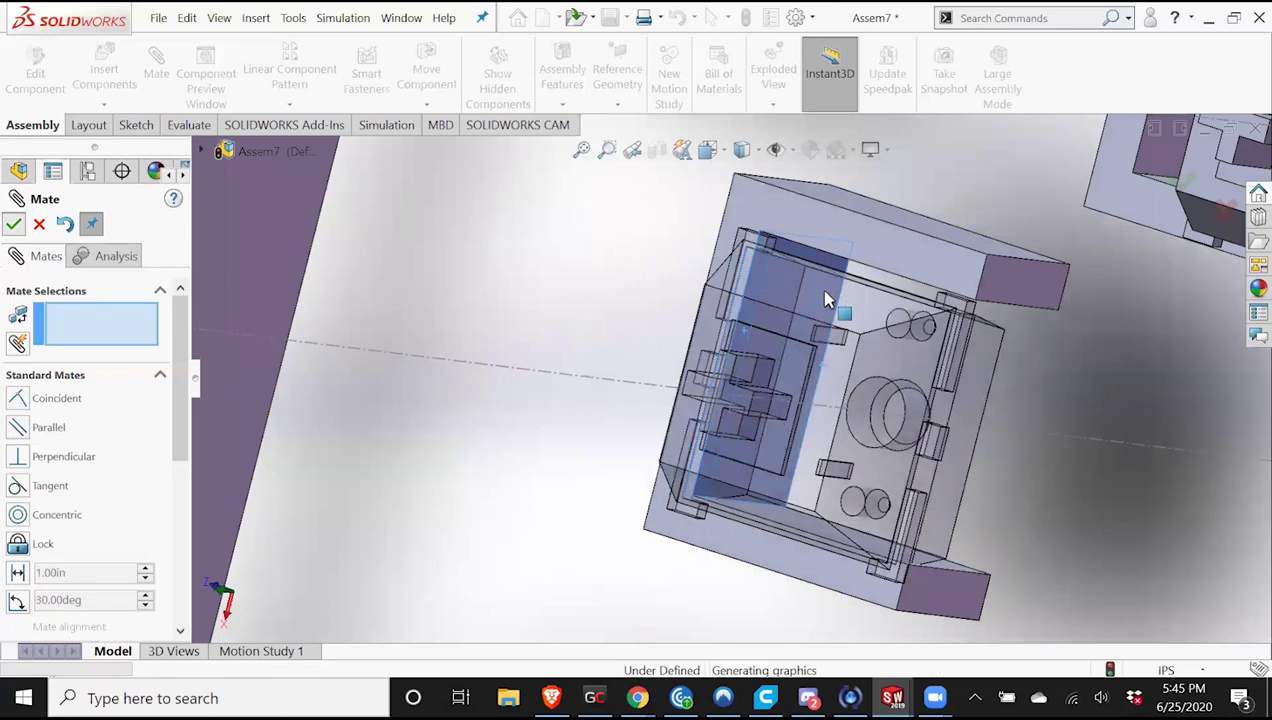
Mate the upper side face of the same switch coincident with the inner face of holder-3's upper arm.
key(ctrl+shift+z)
key(ctrl+shift+z)
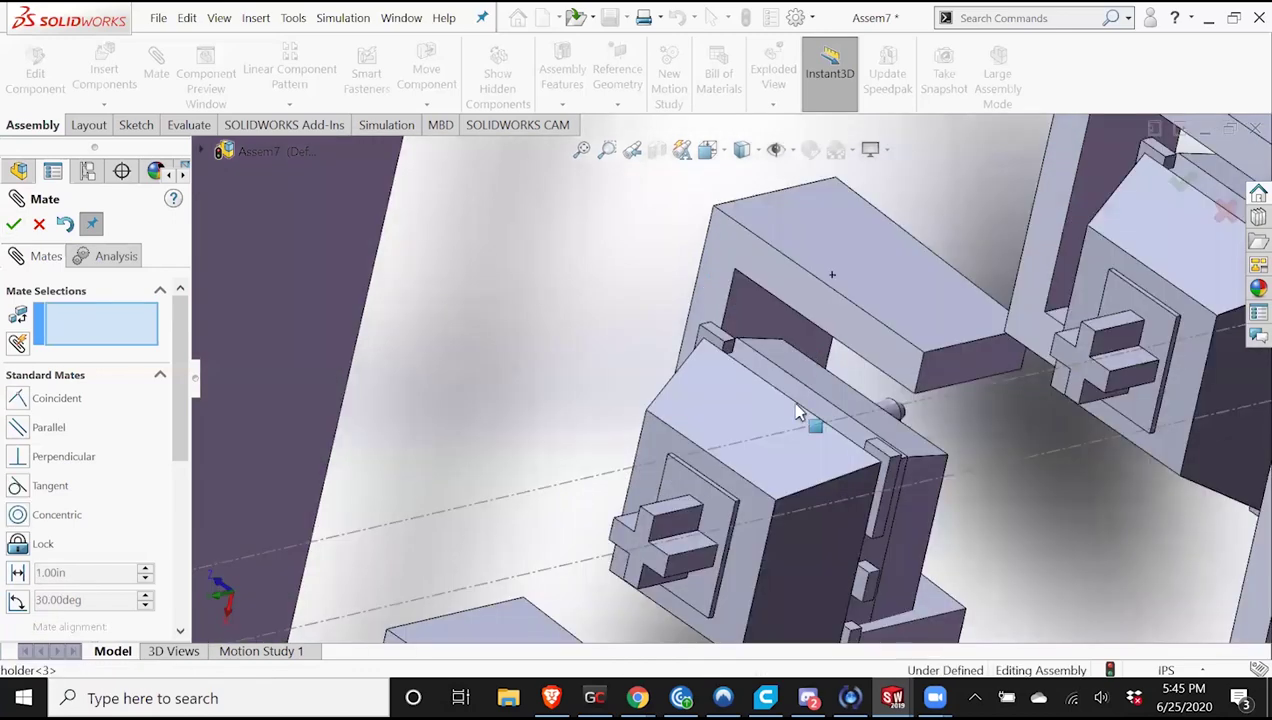
click(797, 412)
key(ctrl+shift+z)
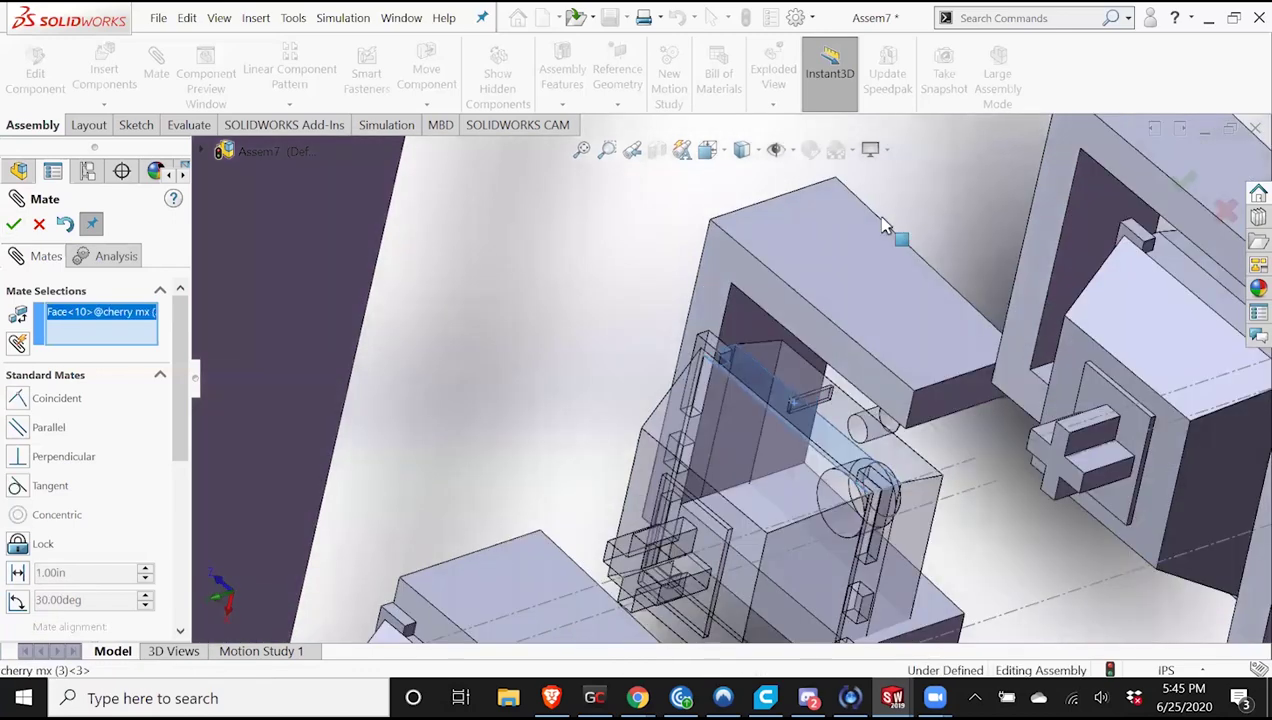
key(ctrl+shift+z)
click(797, 231)
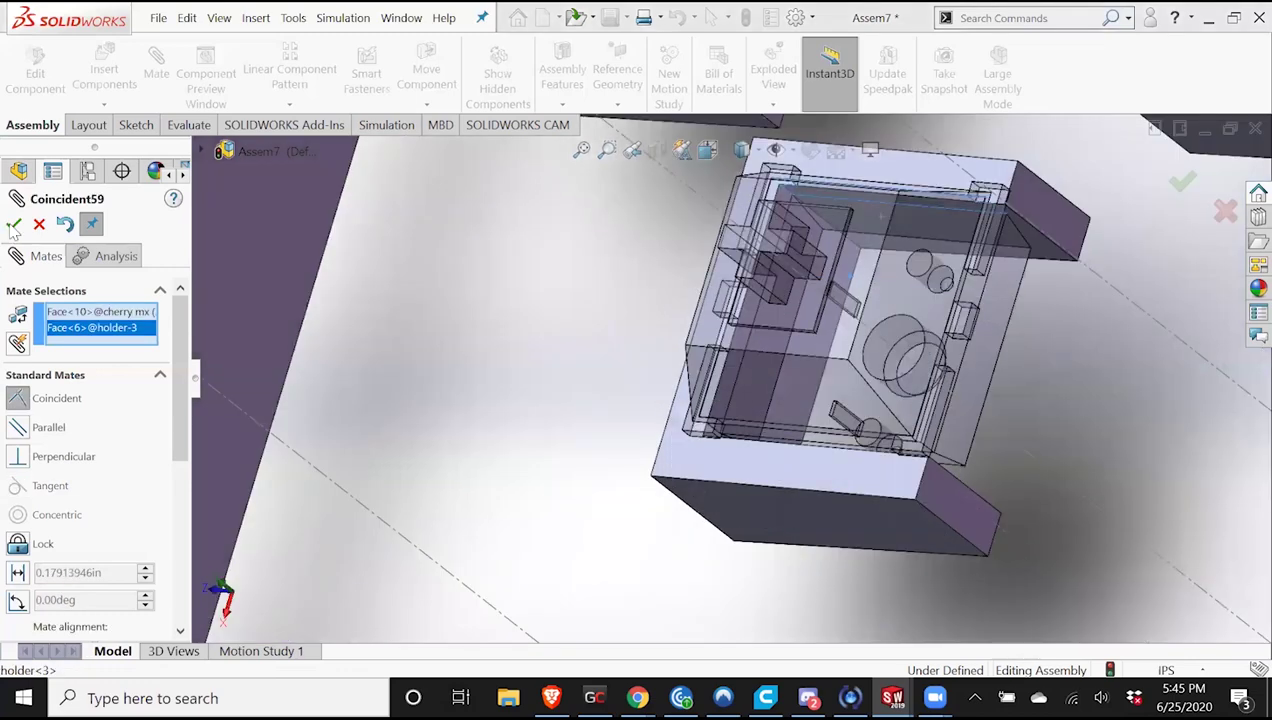
click(14, 225)
Mate the side face of holder-1's switch coincident with the inner face of the holder's closed side.
key(ctrl+shift+z)
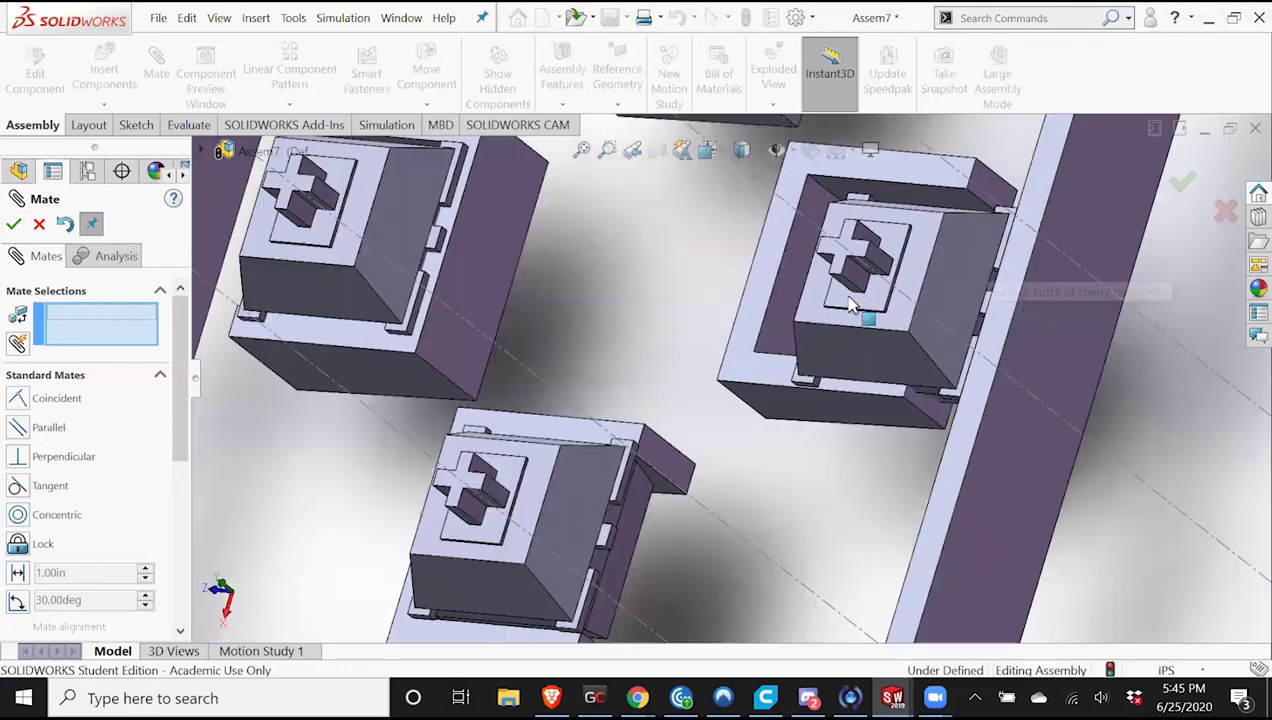
key(ctrl+shift+z)
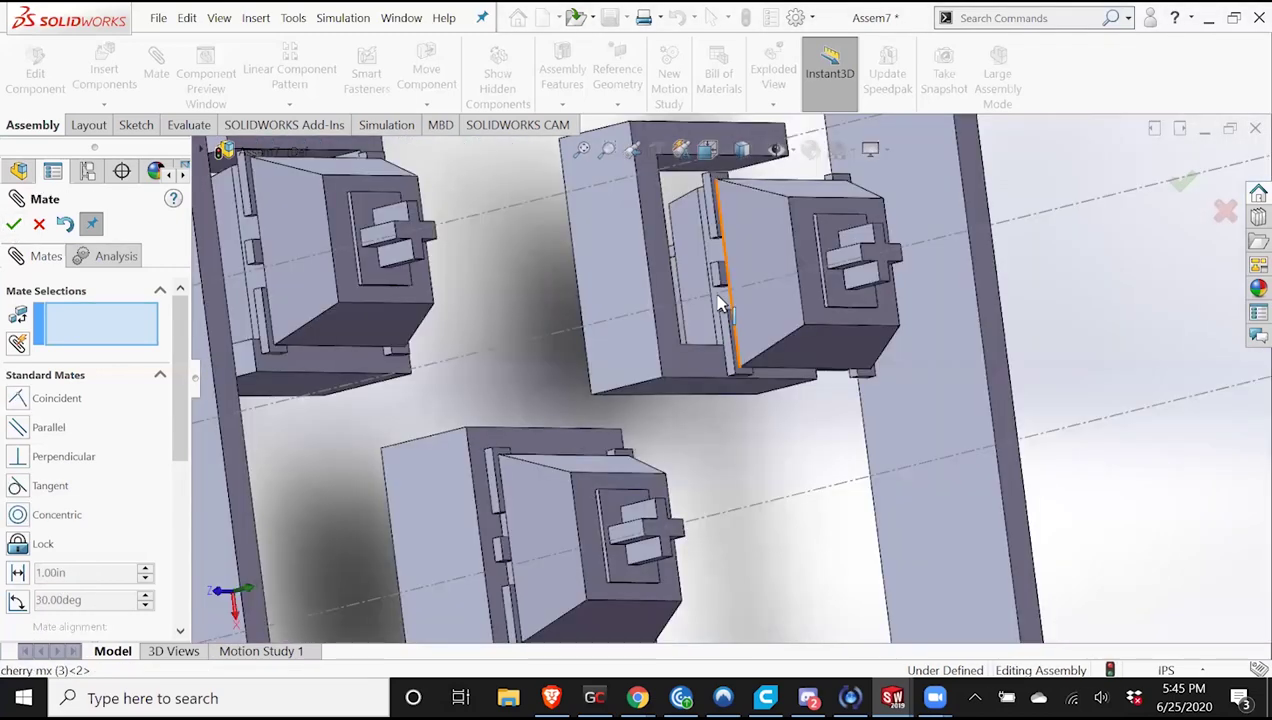
click(716, 298)
key(Delete)
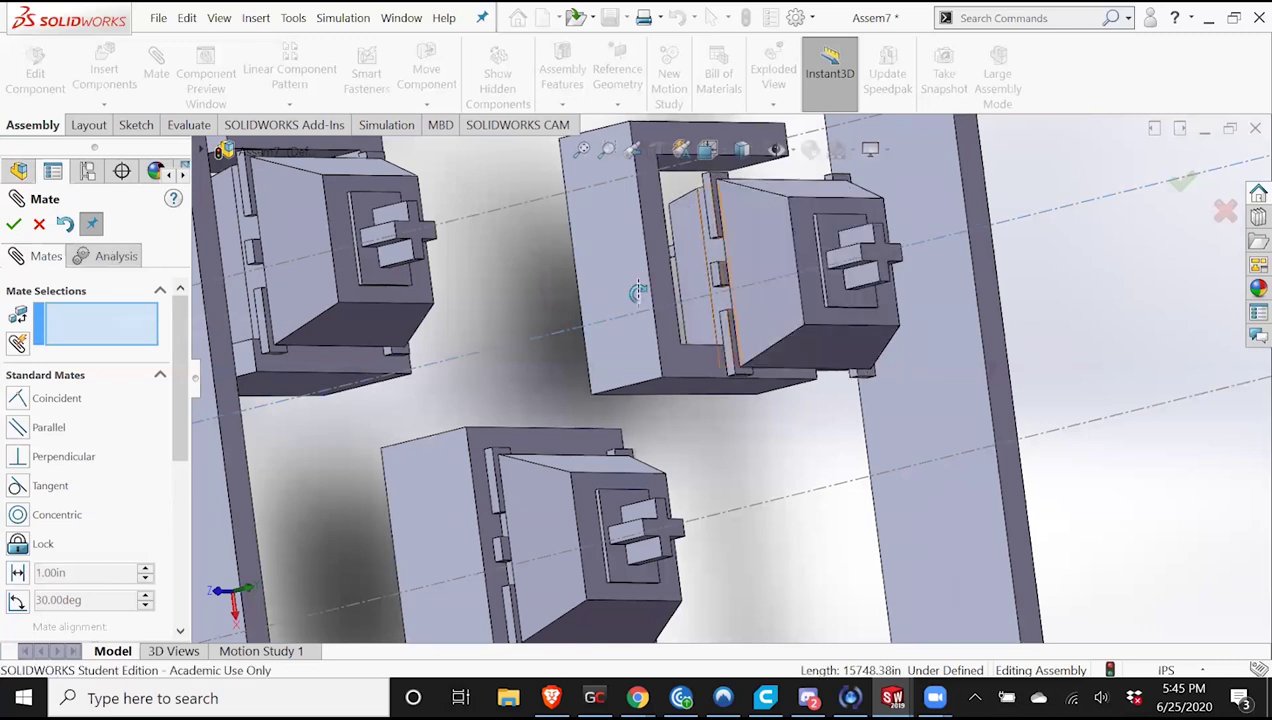
click(637, 292)
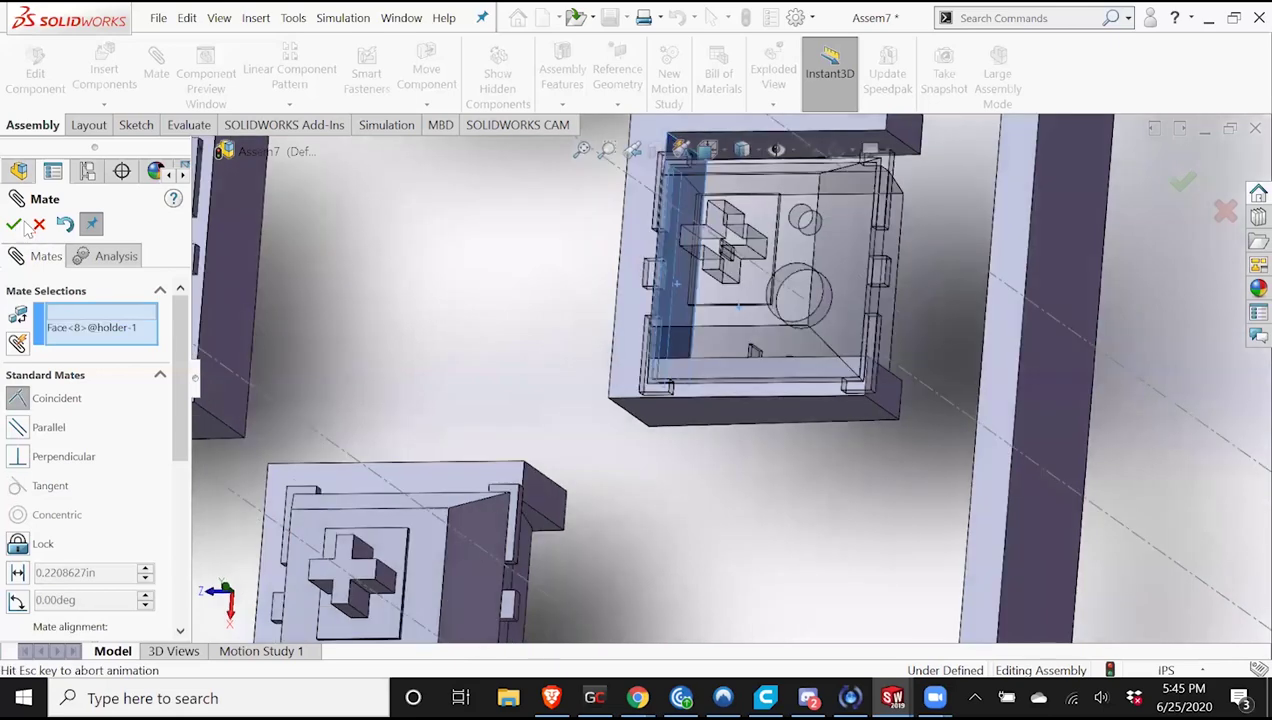
click(17, 223)
Mate the upper side face of holder-1's switch coincident with the inner face of the holder's upper arm.
scroll(751, 280, up, 1)
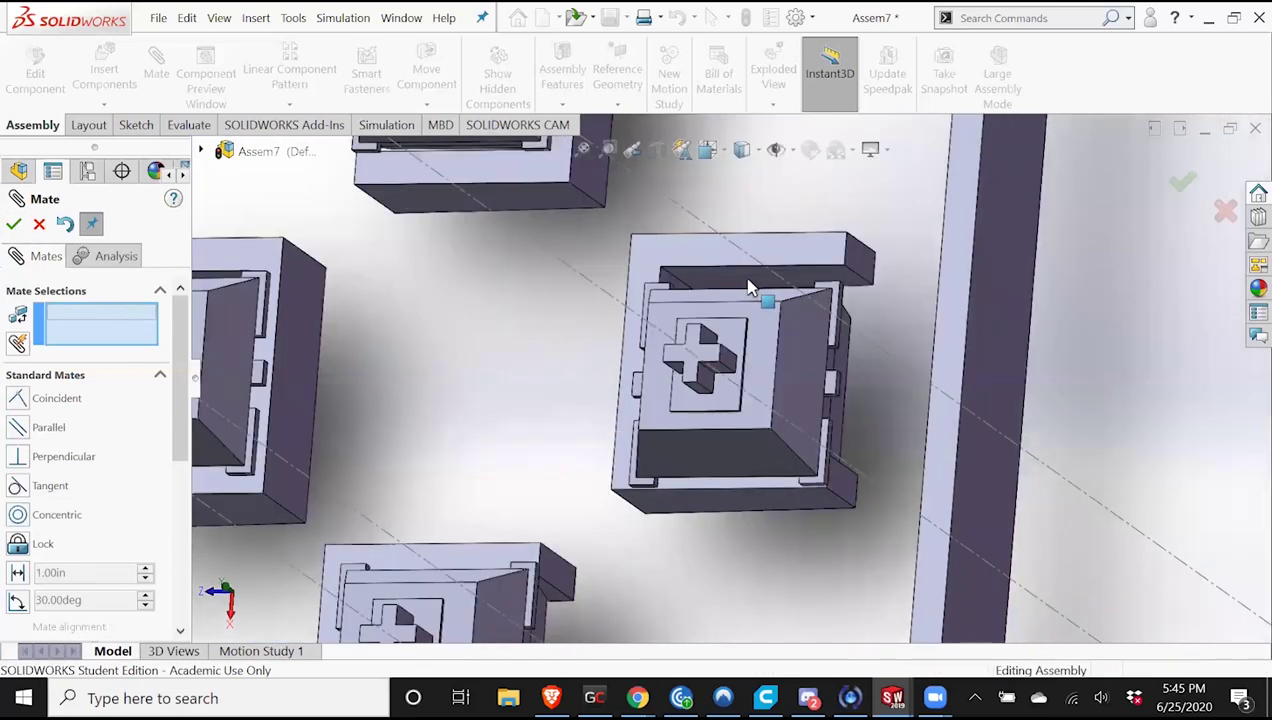
scroll(689, 293, down, 2)
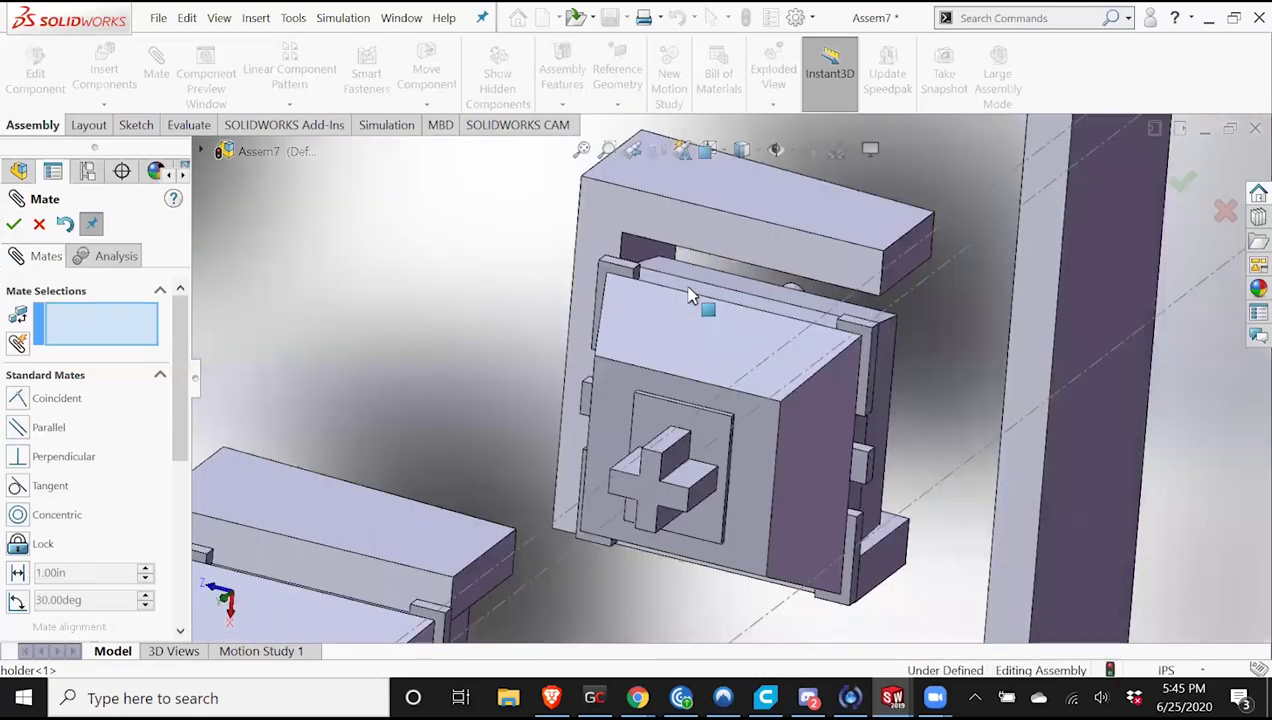
click(688, 288)
middle_drag(688, 289, 740, 182)
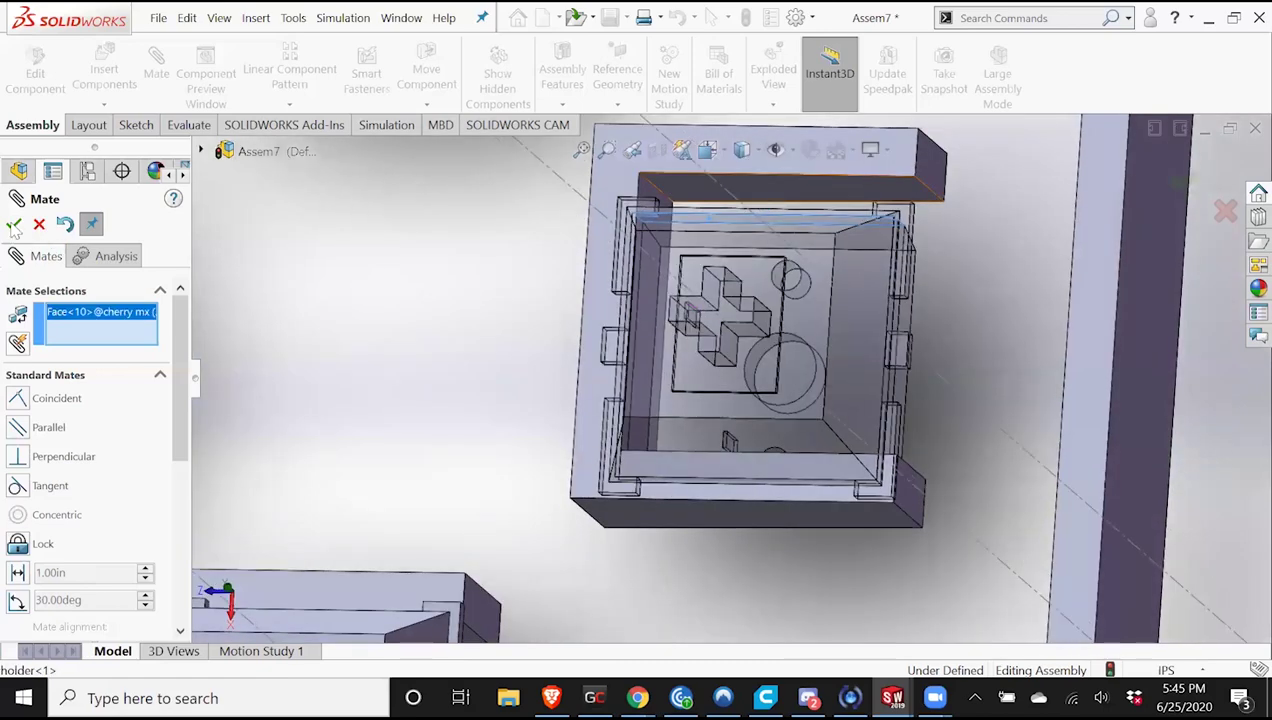
scroll(412, 325, up, 3)
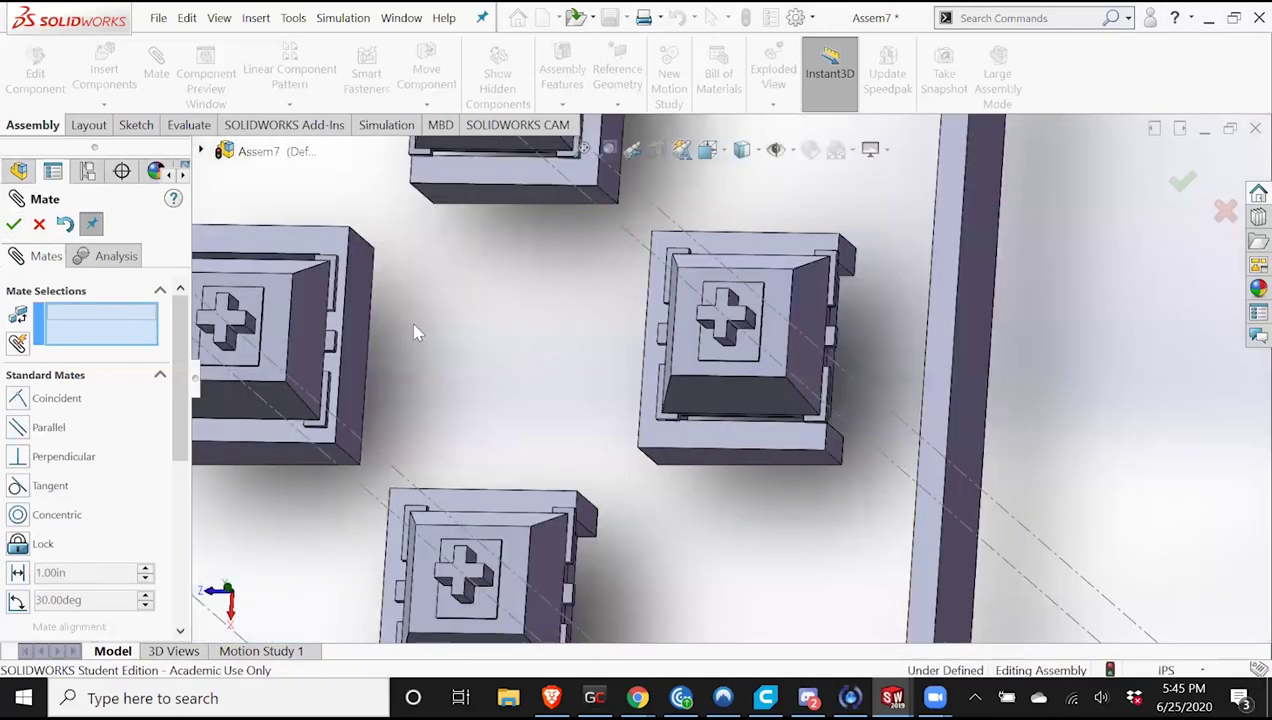
Slide holder-4's switch away from the upper arm and mate its upper side face coincident with that arm's inner face.
scroll(571, 354, down, 3)
drag(552, 367, 556, 410)
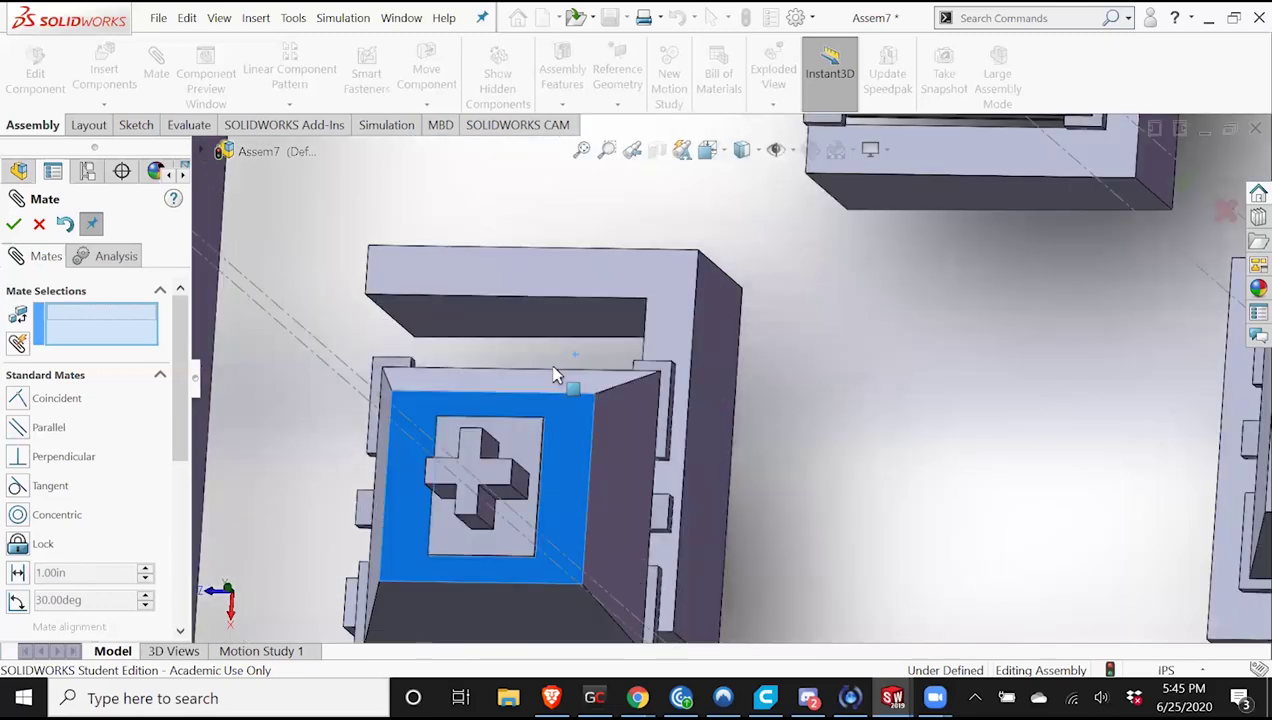
middle_drag(556, 410, 514, 189)
click(523, 491)
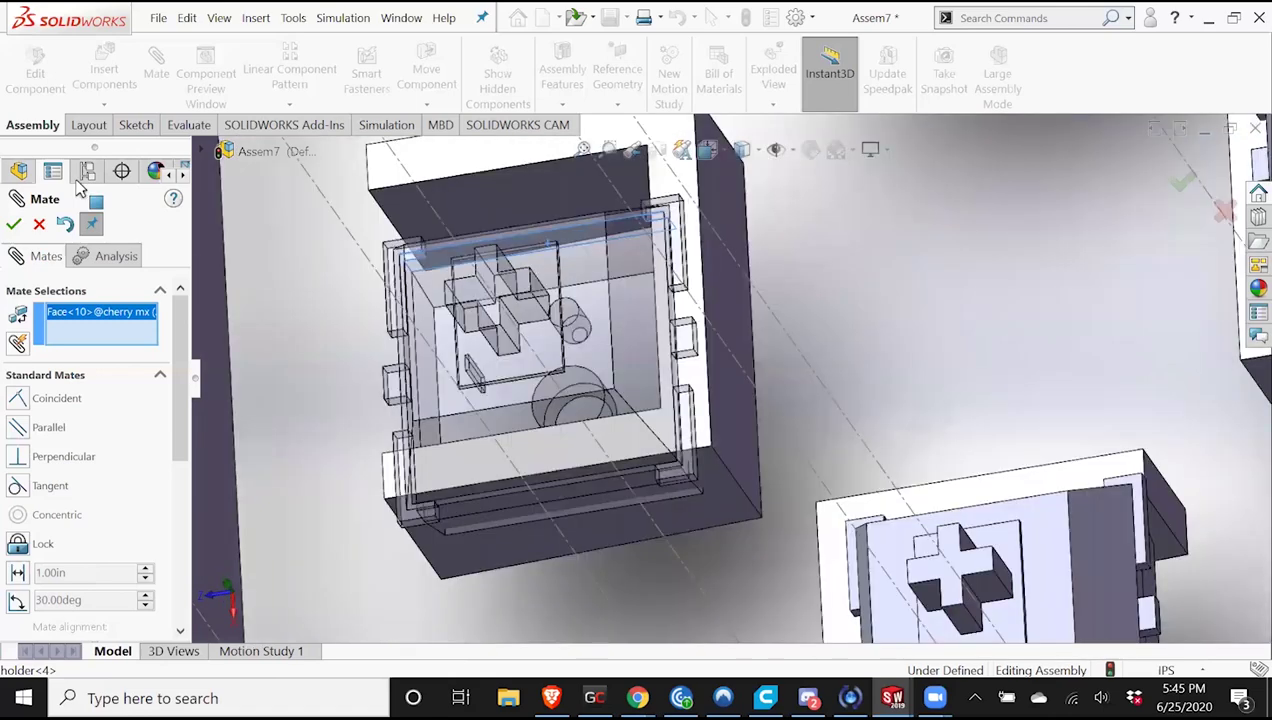
click(14, 225)
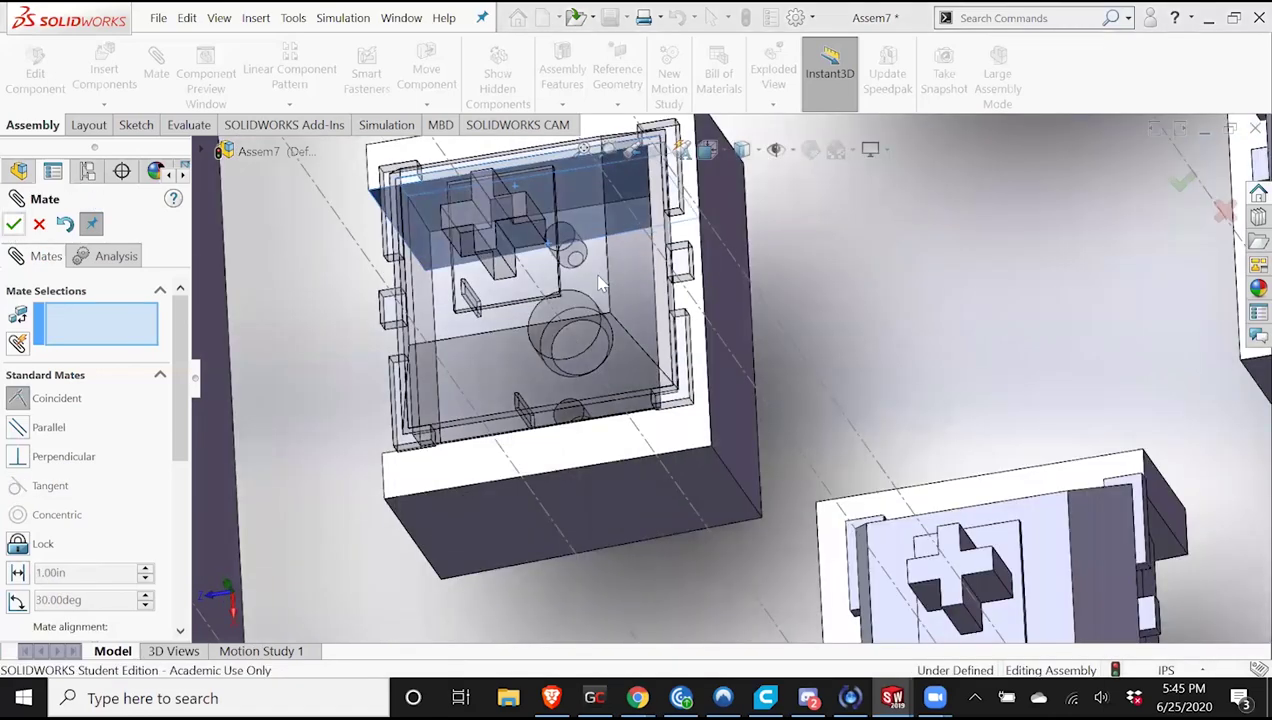
Mate the inner face of holder-4's closed side coincident with the facing side face of its switch.
middle_drag(634, 284, 692, 278)
click(676, 308)
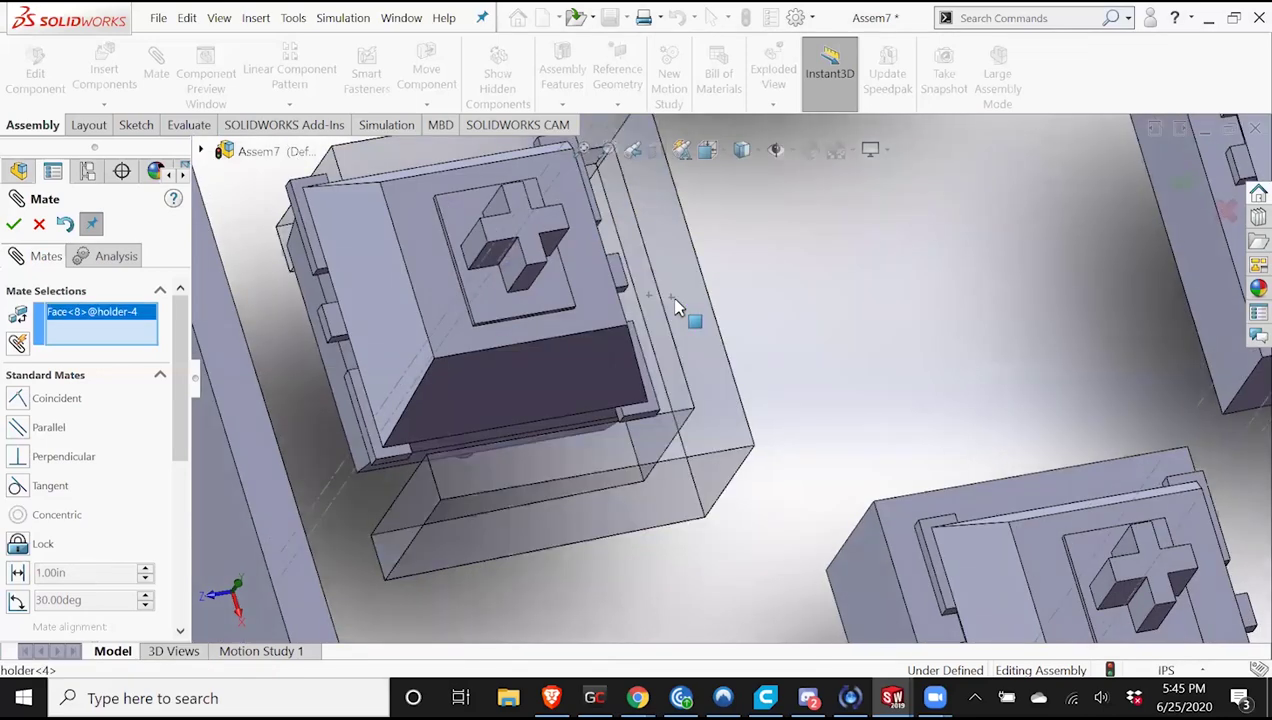
middle_drag(605, 307, 642, 329)
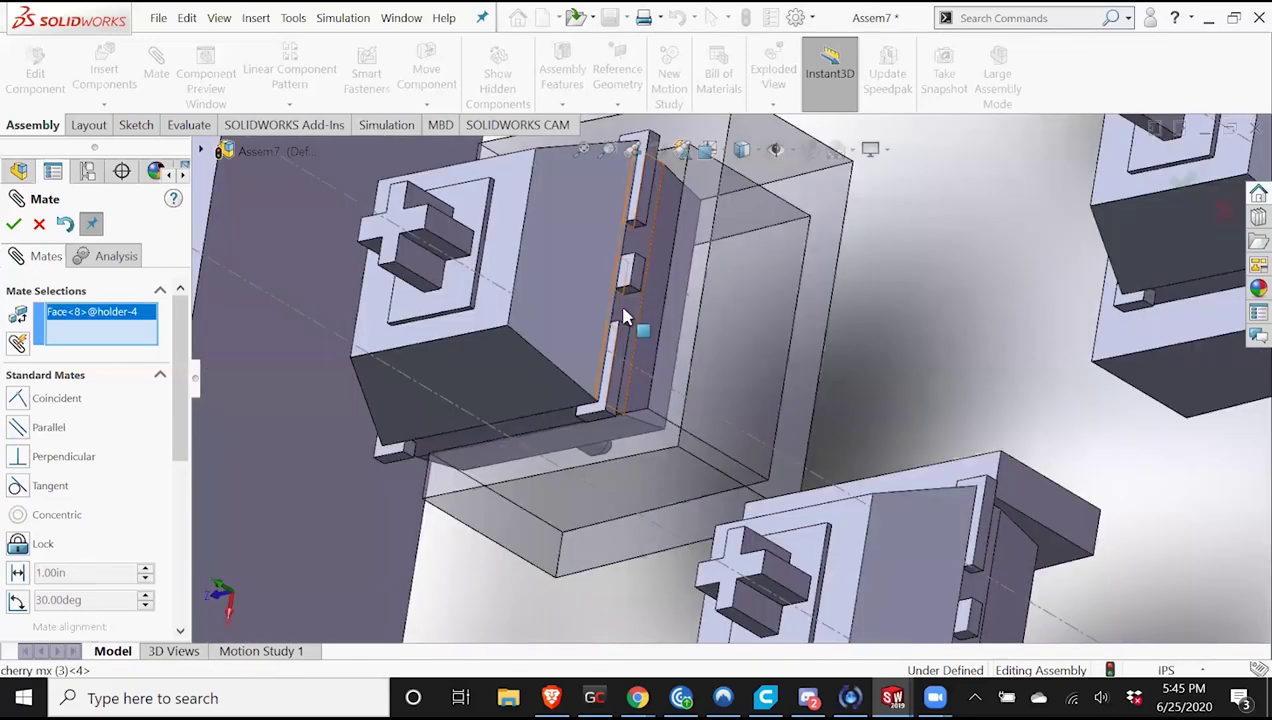
click(14, 226)
middle_drag(798, 338, 748, 266)
scroll(748, 266, up, 7)
middle_drag(796, 205, 860, 120)
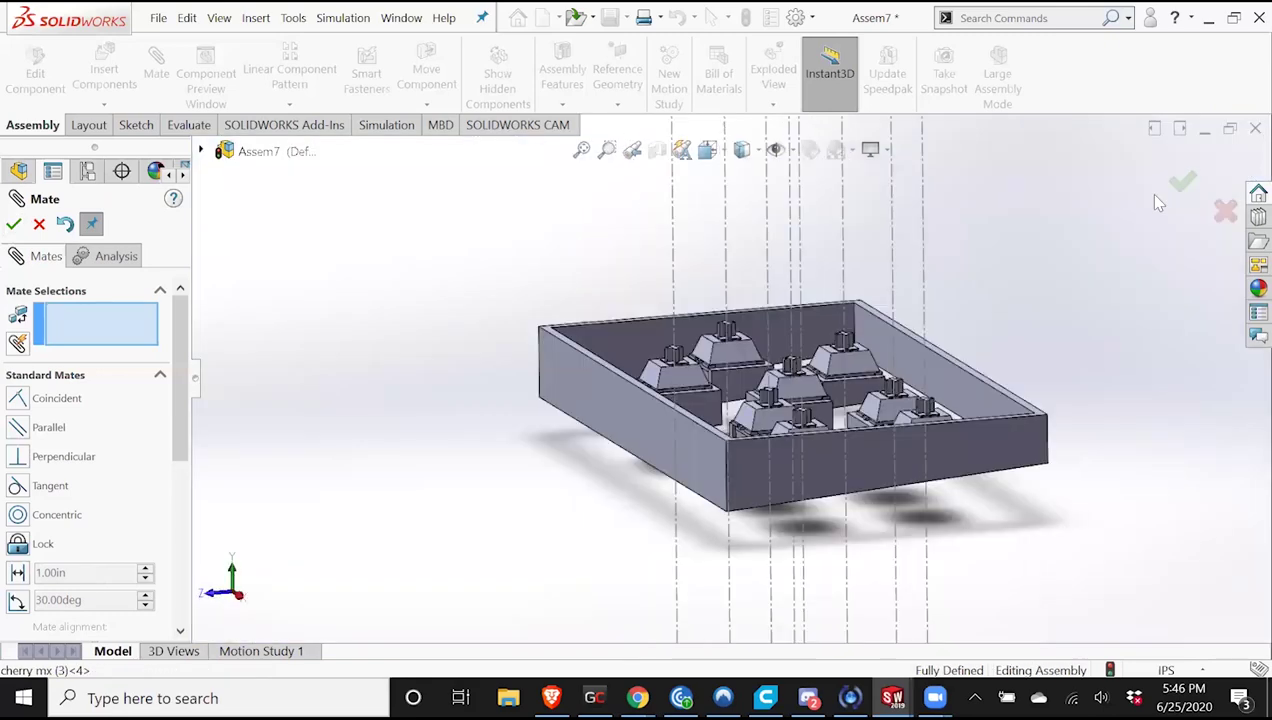
Finish mating and examine the seated key switches in their holders on the base from several angles and close up.
click(12, 226)
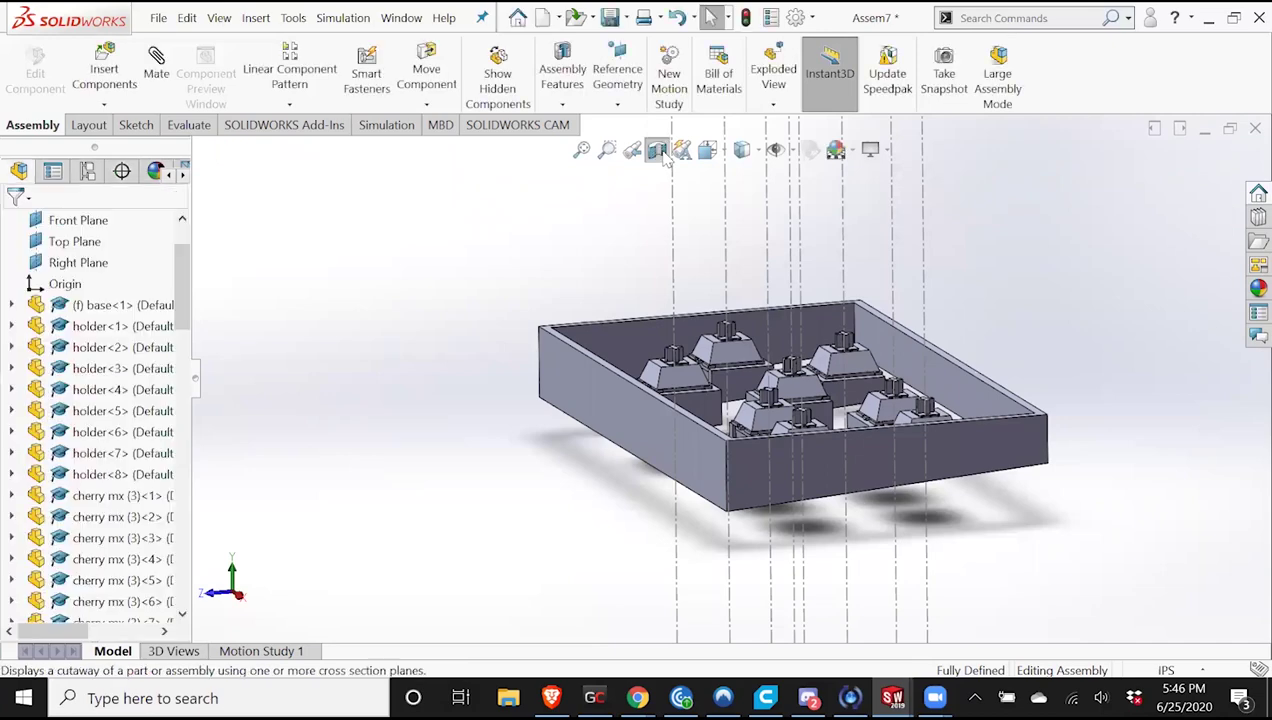
middle_drag(720, 362, 690, 484)
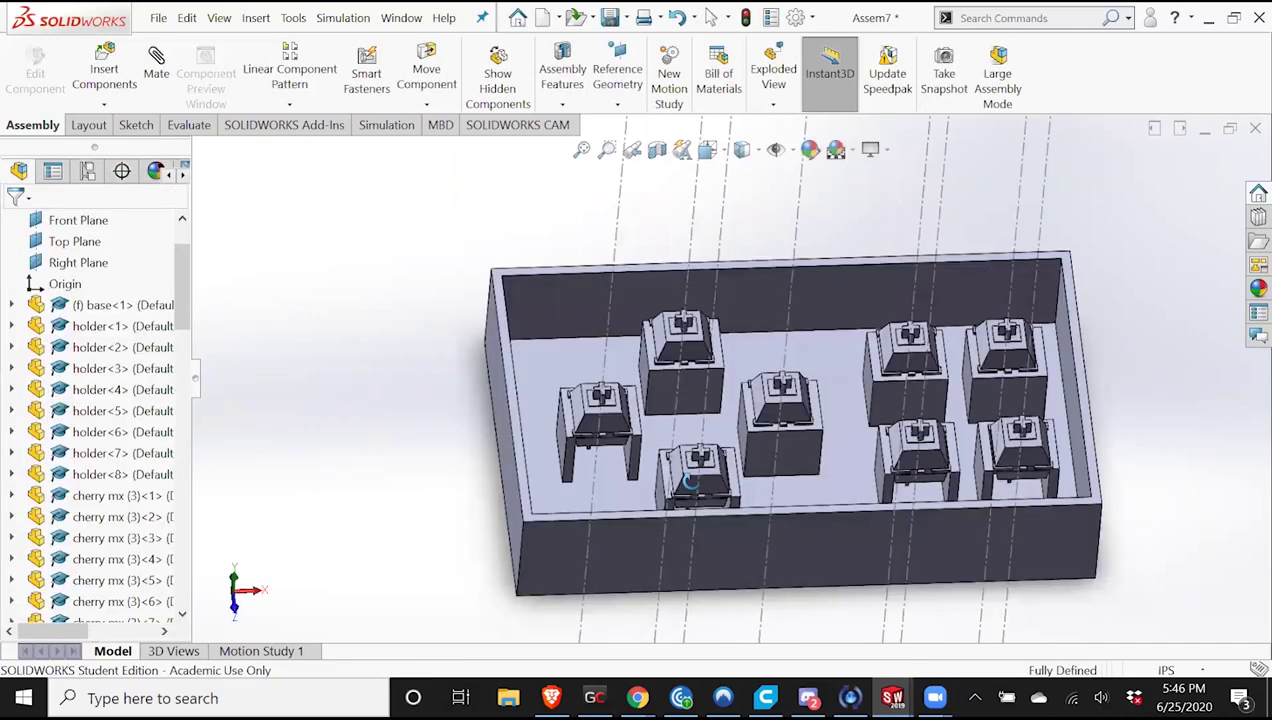
middle_drag(803, 463, 744, 468)
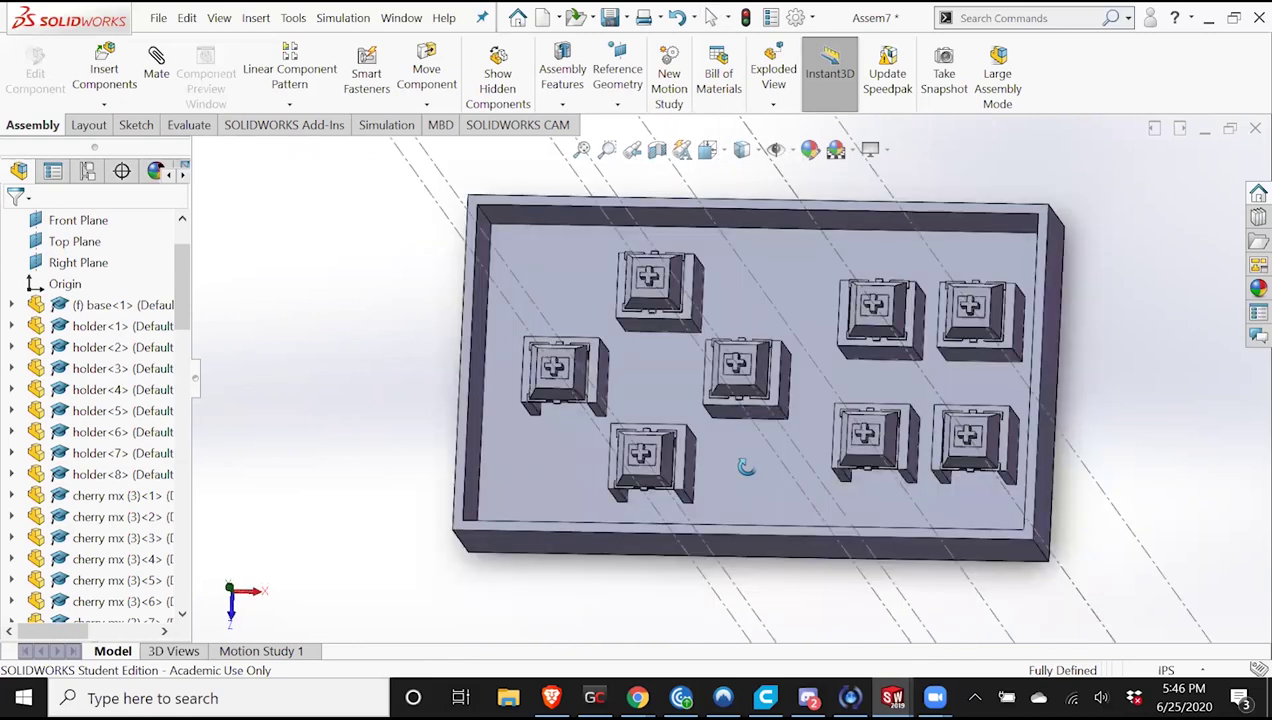
middle_drag(758, 548, 741, 489)
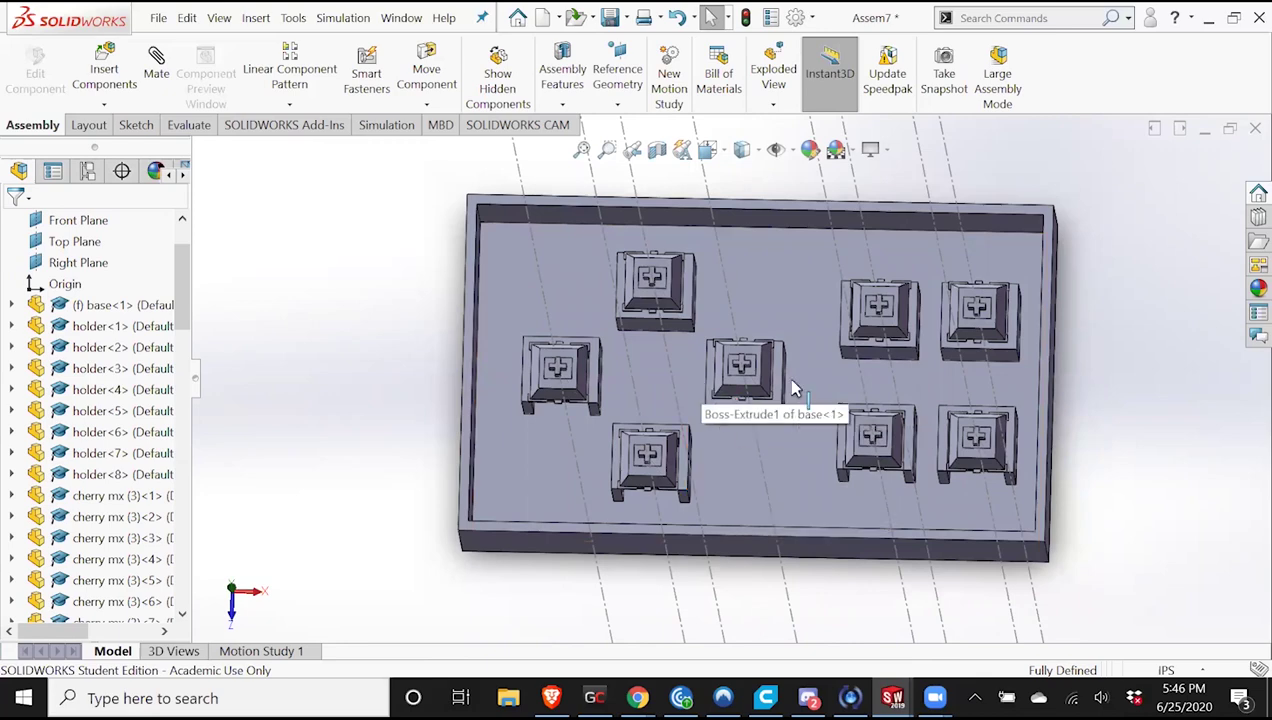
scroll(755, 317, down, 5)
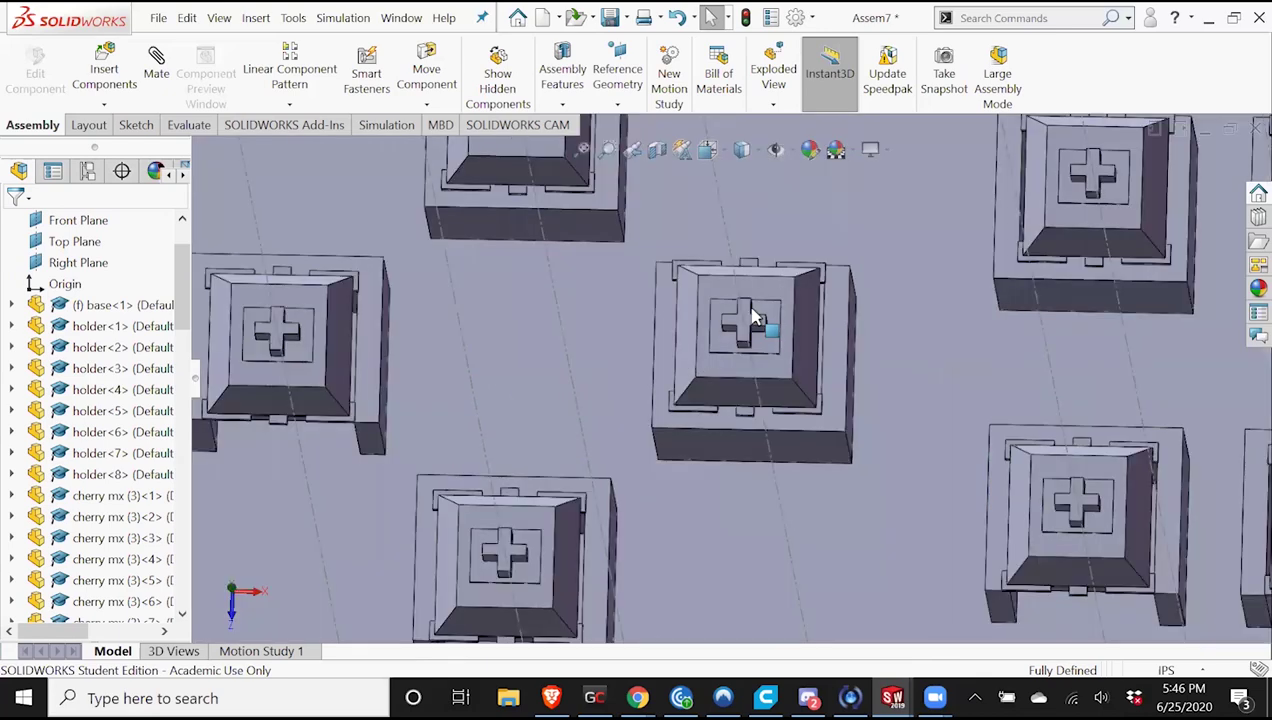
scroll(748, 328, down, 2)
scroll(743, 335, down, 1)
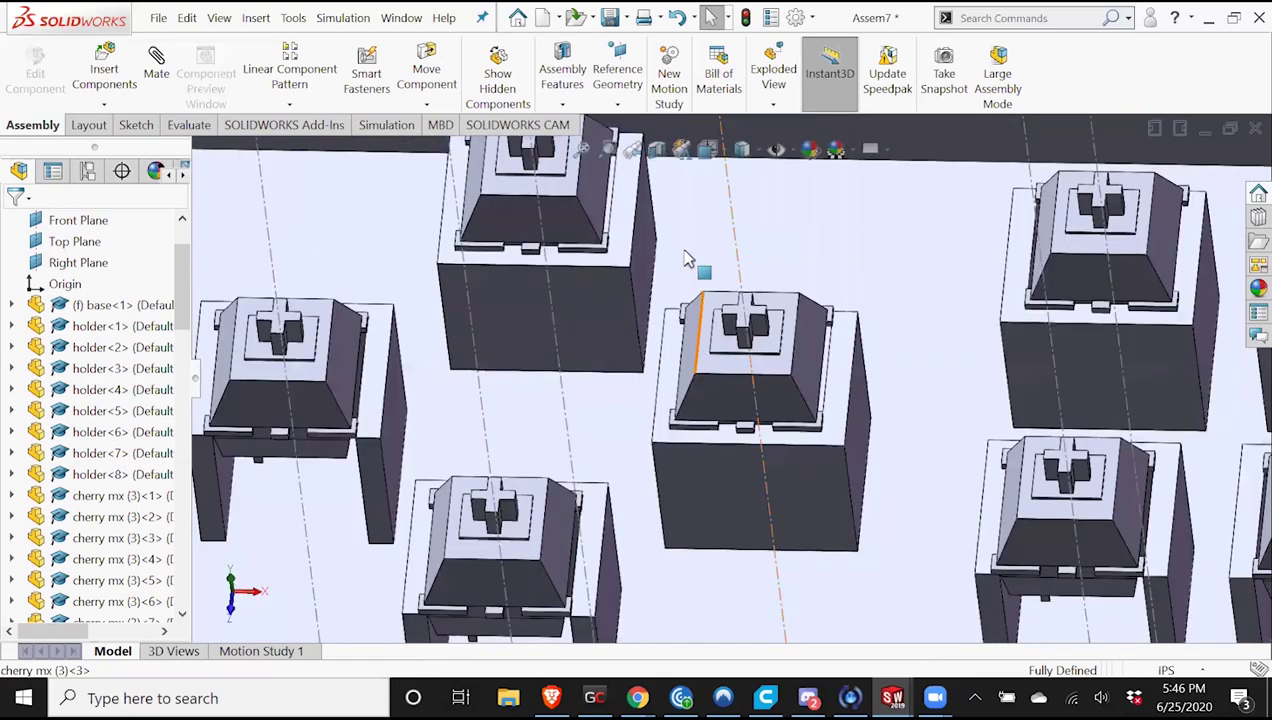
middle_drag(696, 270, 747, 304)
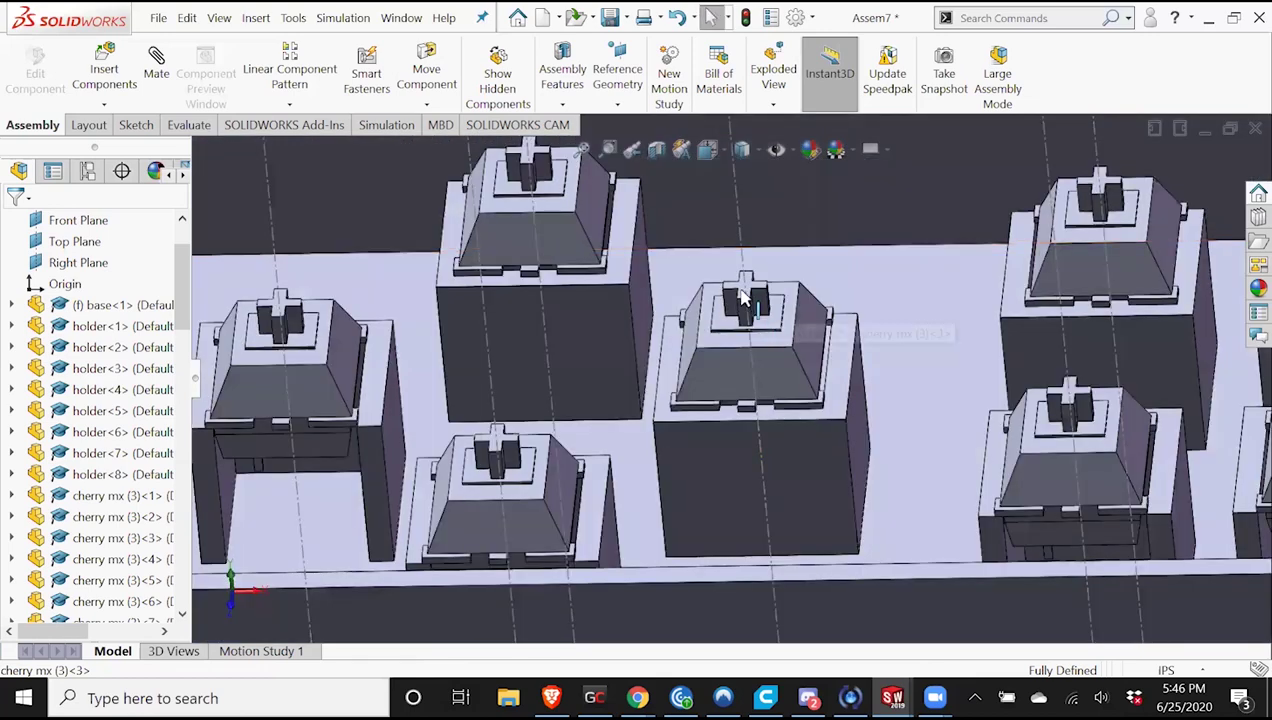
scroll(740, 397, up, 5)
middle_drag(838, 567, 818, 434)
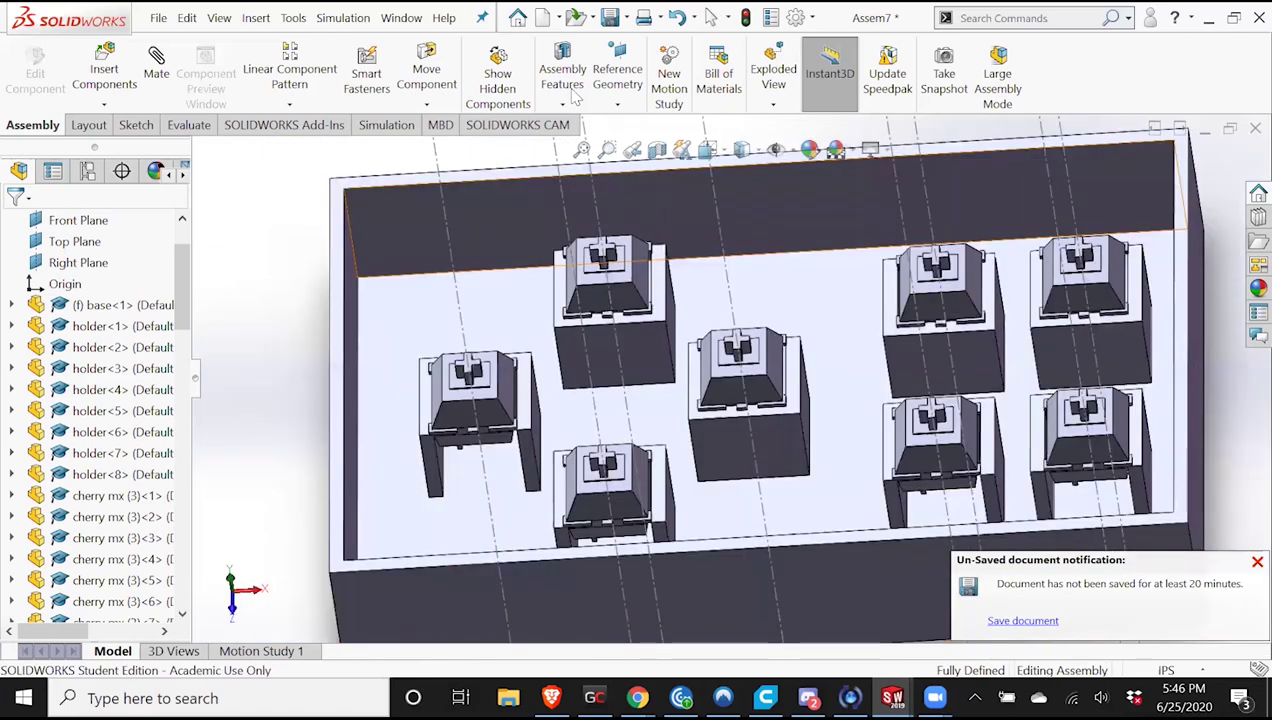
Create a new part from the CAD_INCH_PART template and start a sketch on the Top Plane.
click(541, 21)
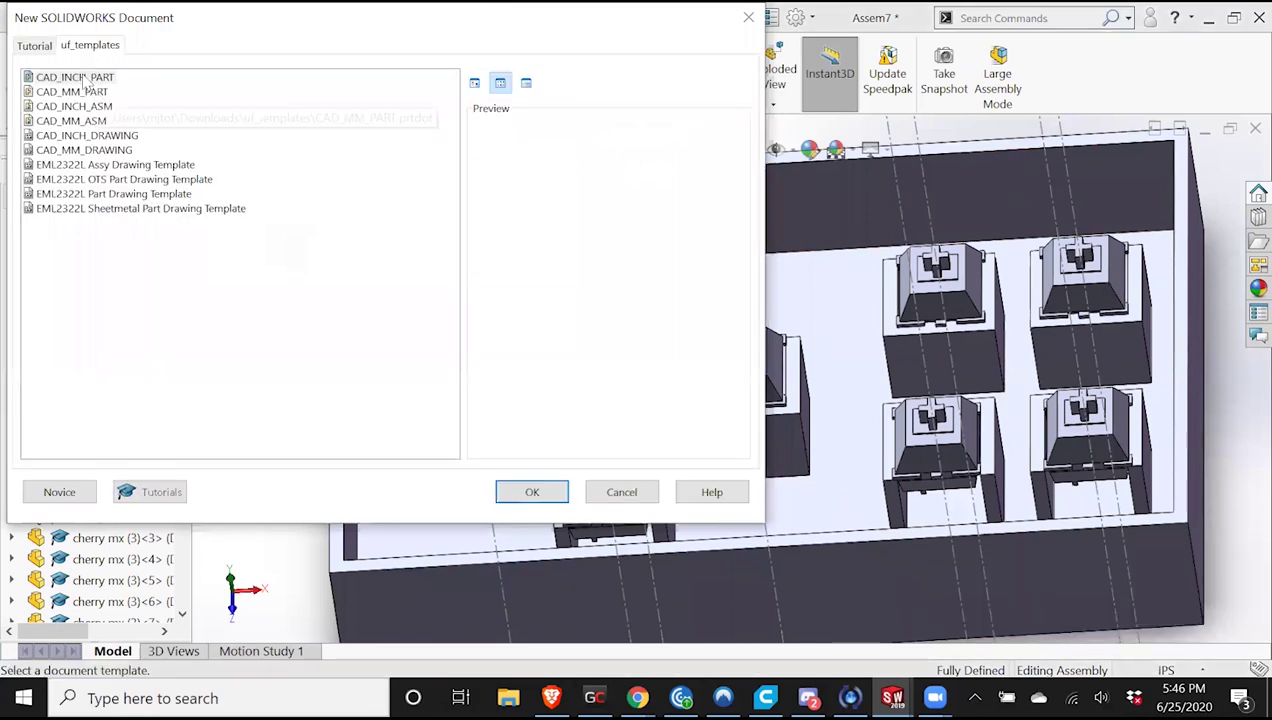
click(515, 492)
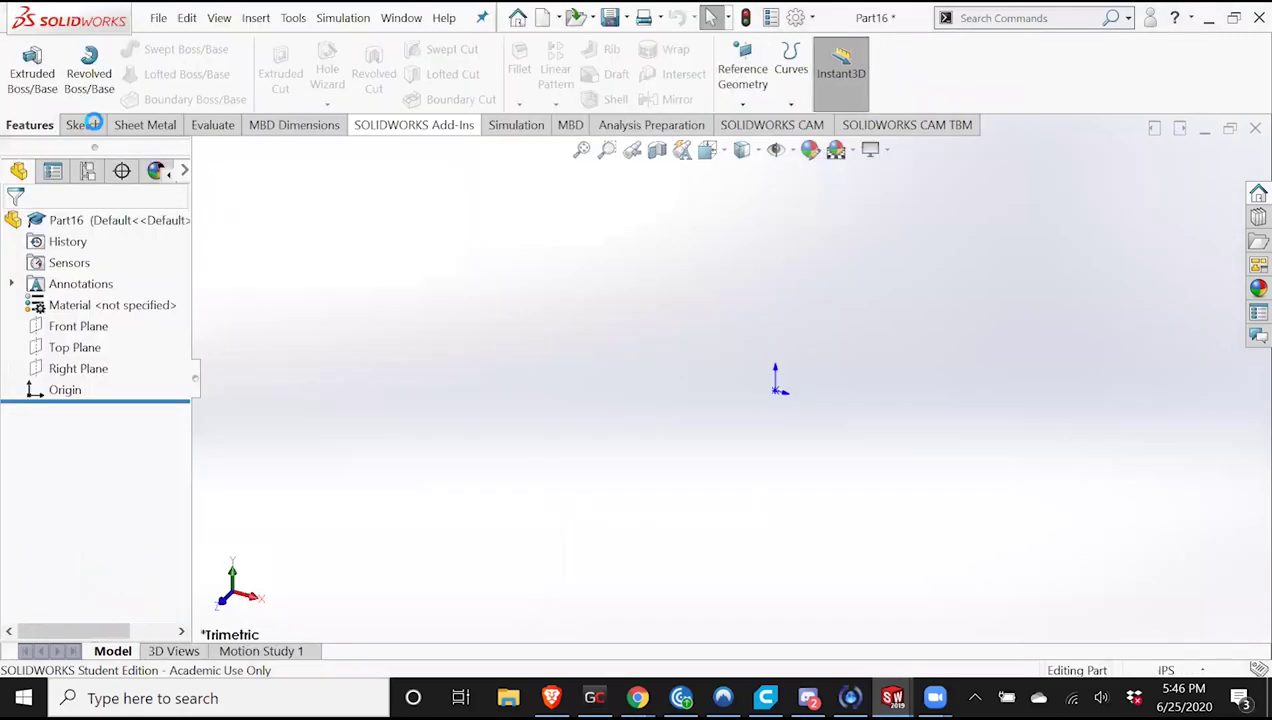
click(83, 124)
click(25, 60)
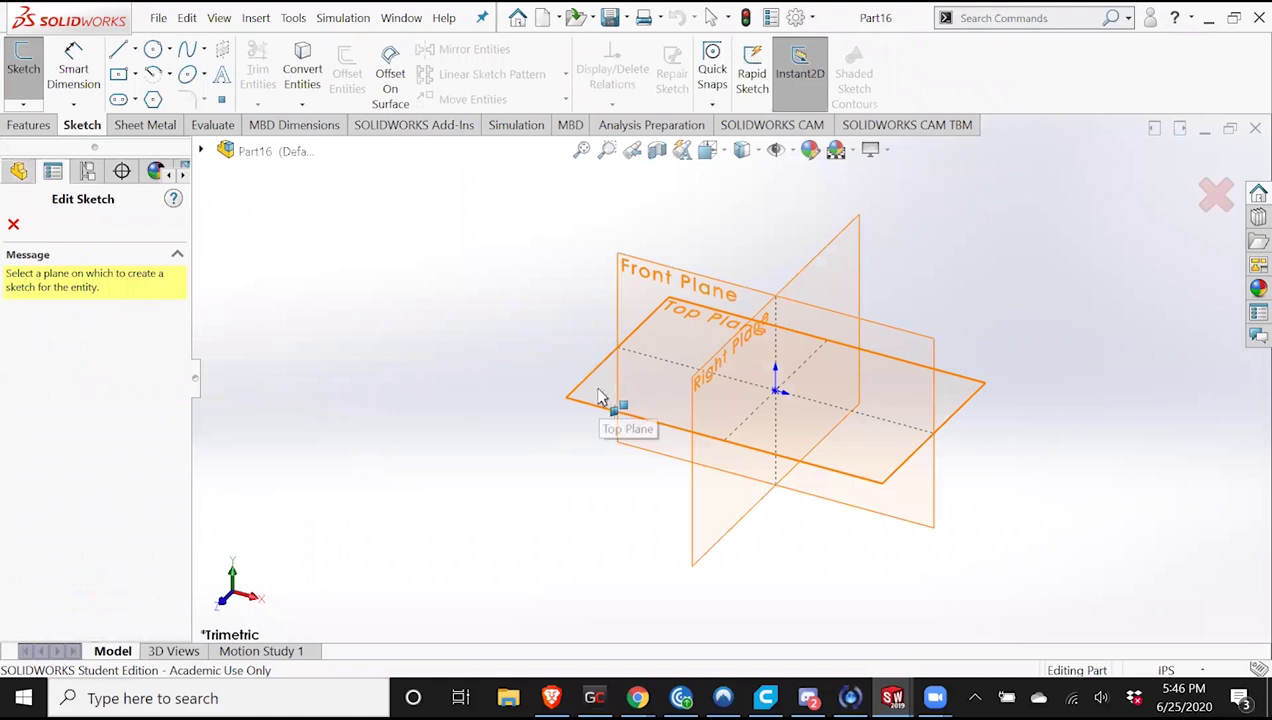
Sketch a circle centred on the origin and dimension its diameter to 0.75 in.
click(162, 53)
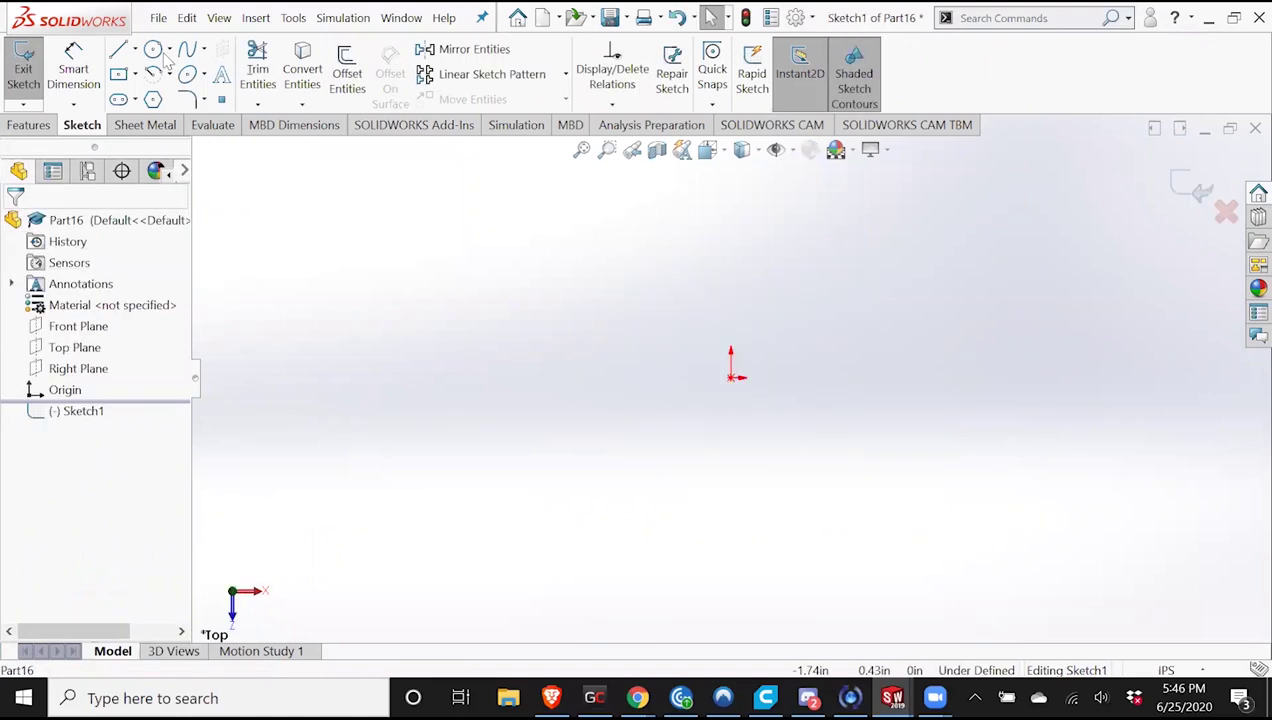
click(731, 377)
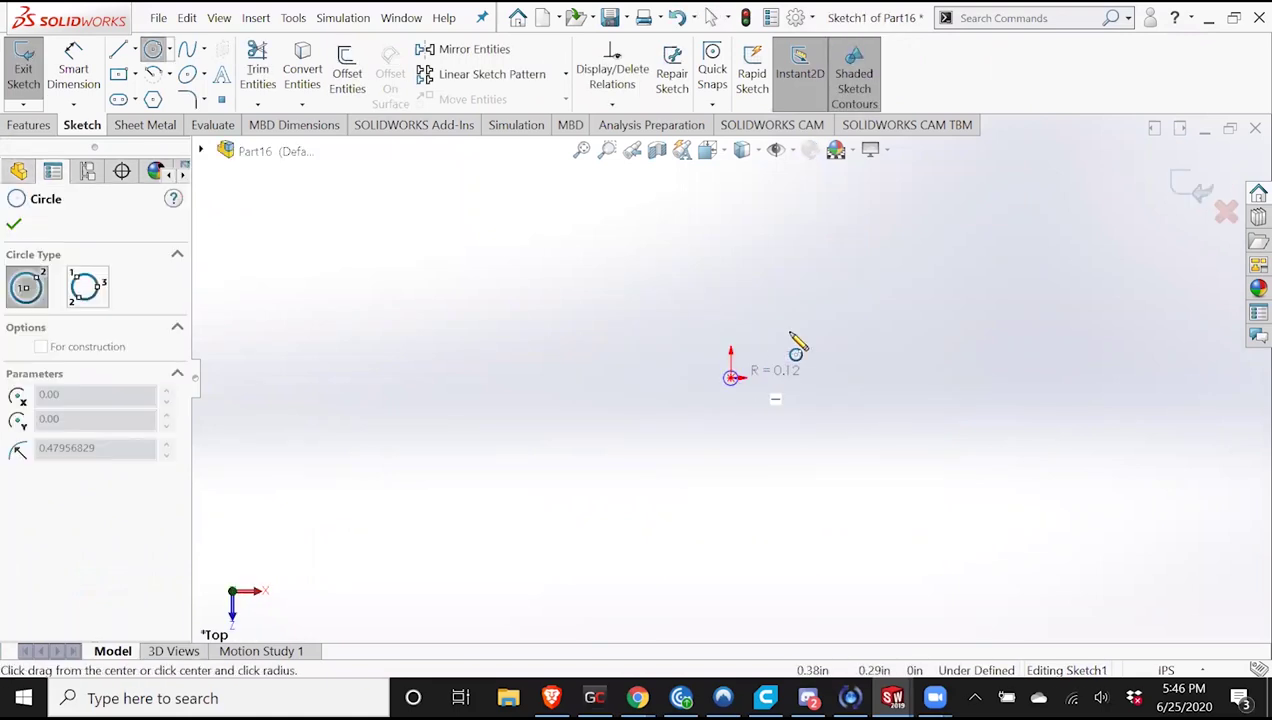
click(795, 343)
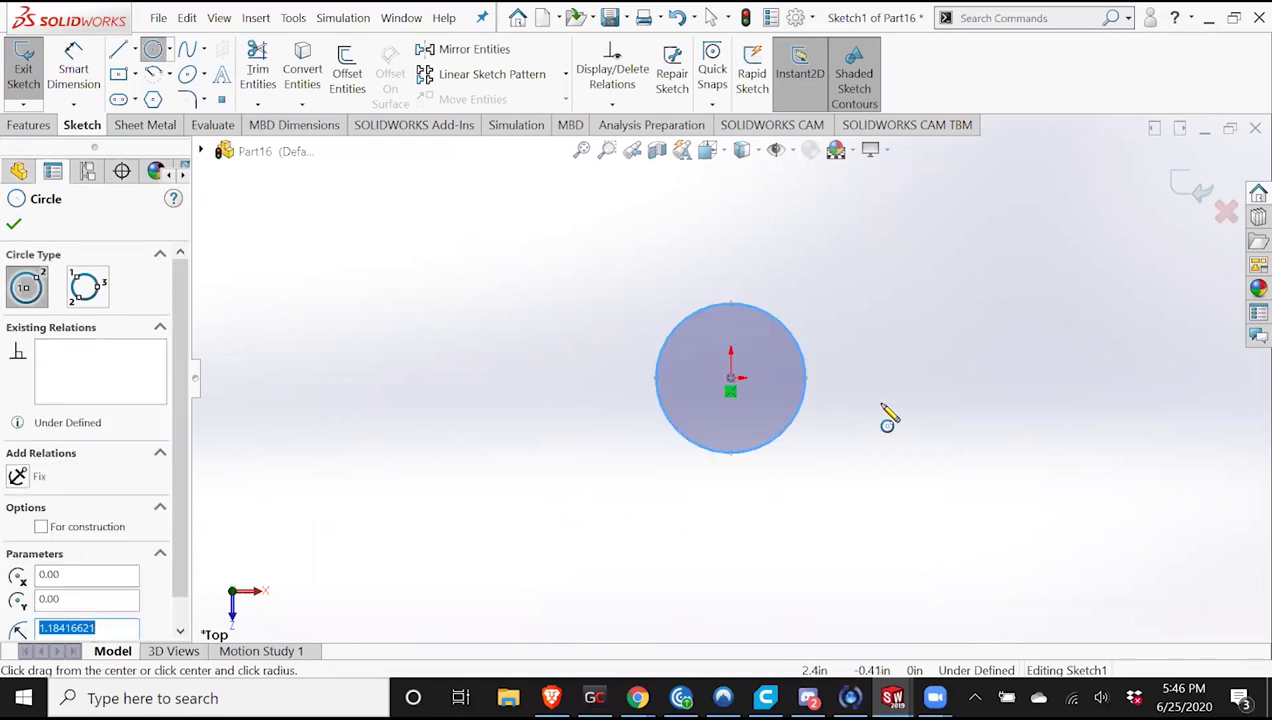
key(Escape)
click(801, 410)
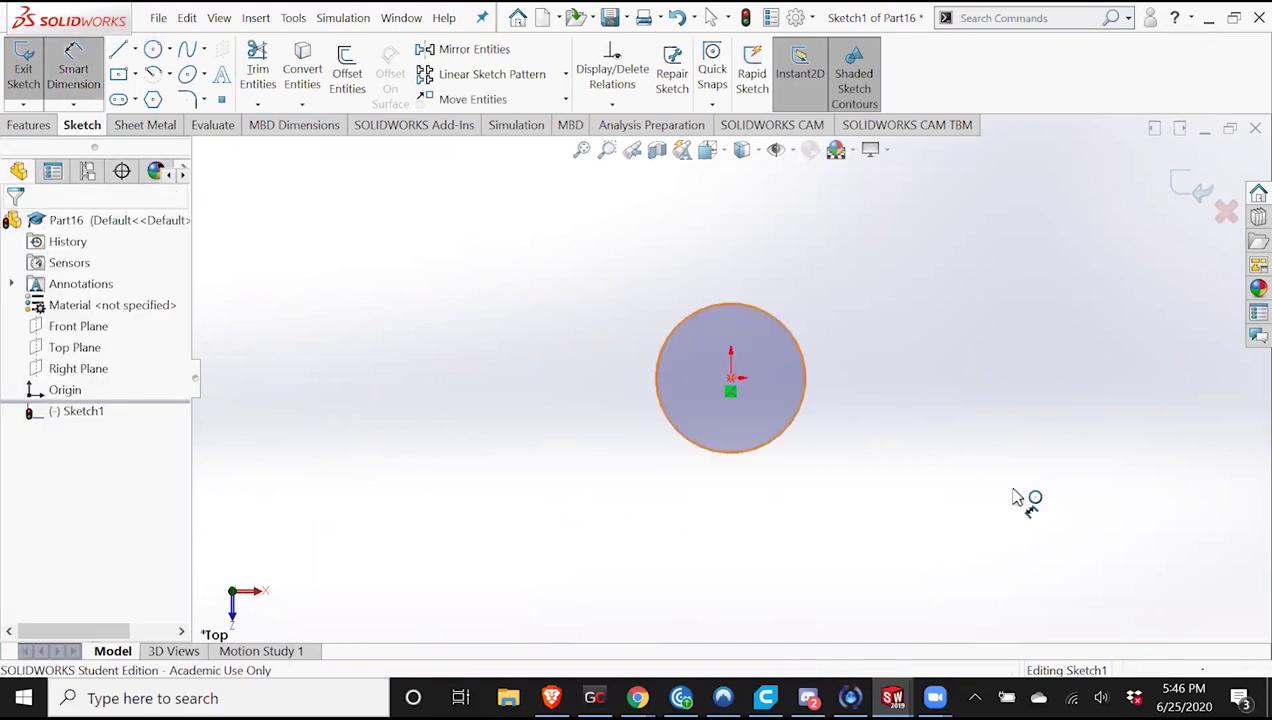
click(1040, 500)
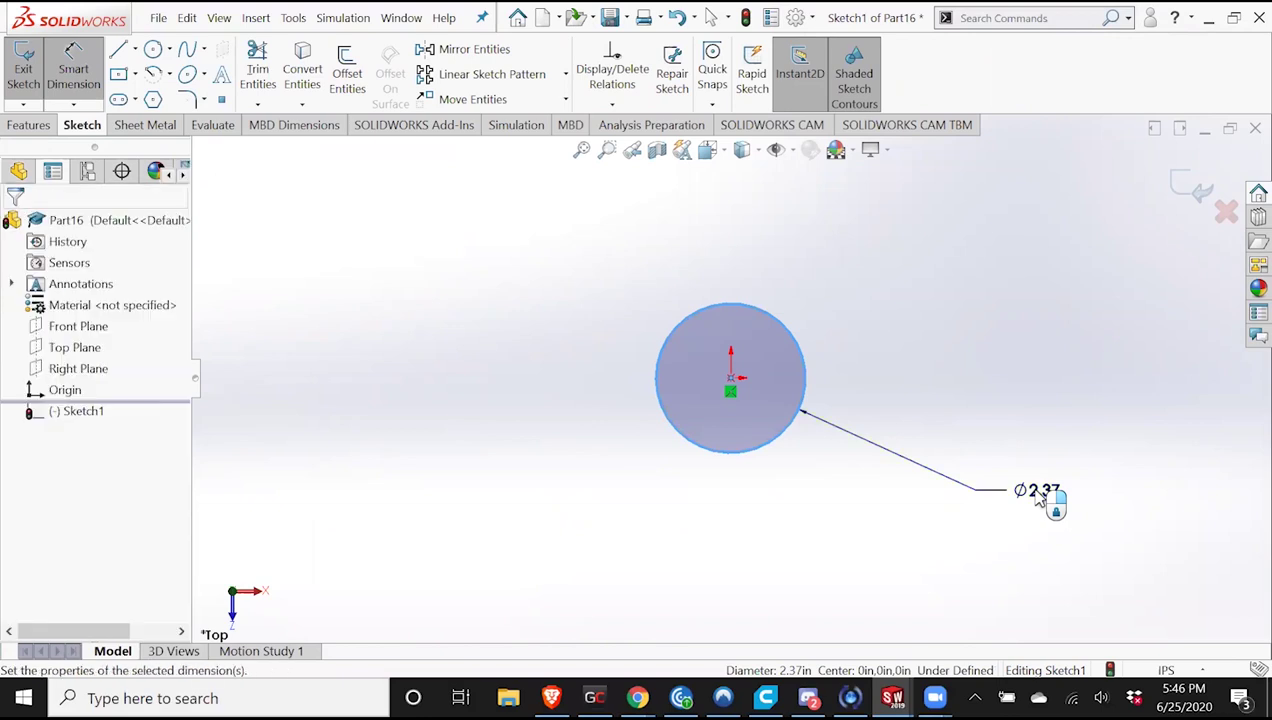
text(.75)
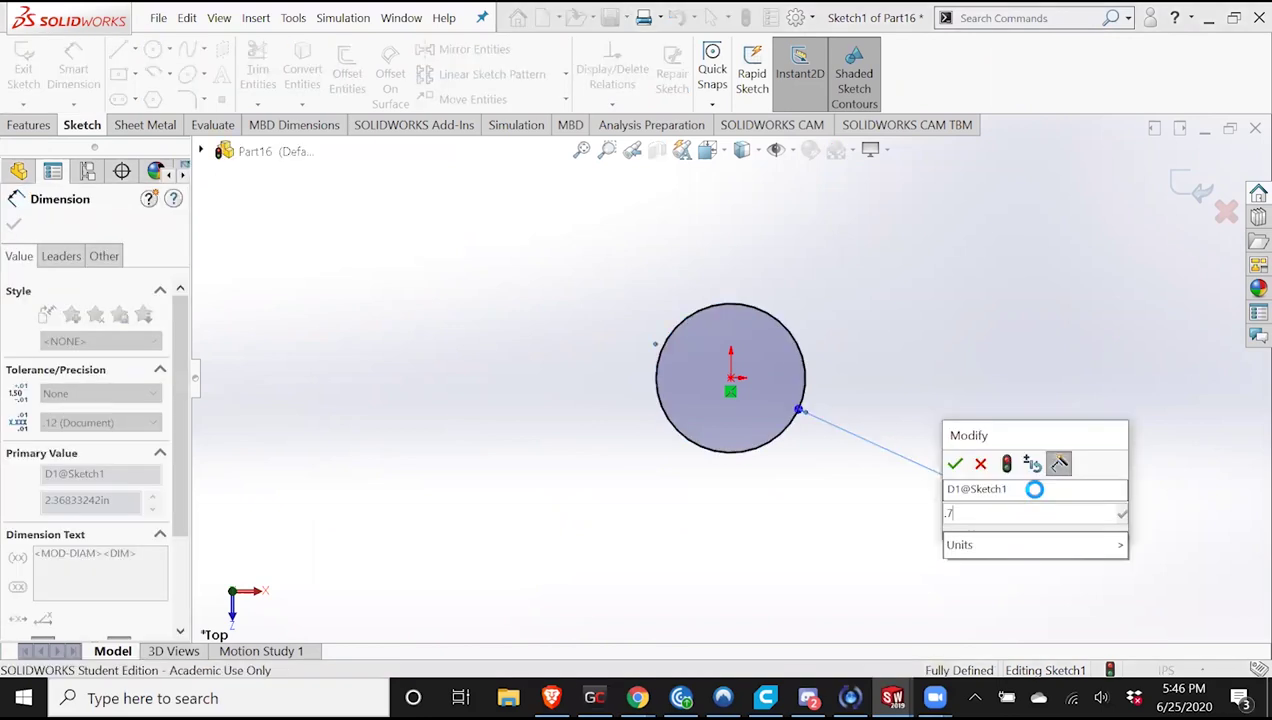
key(Return)
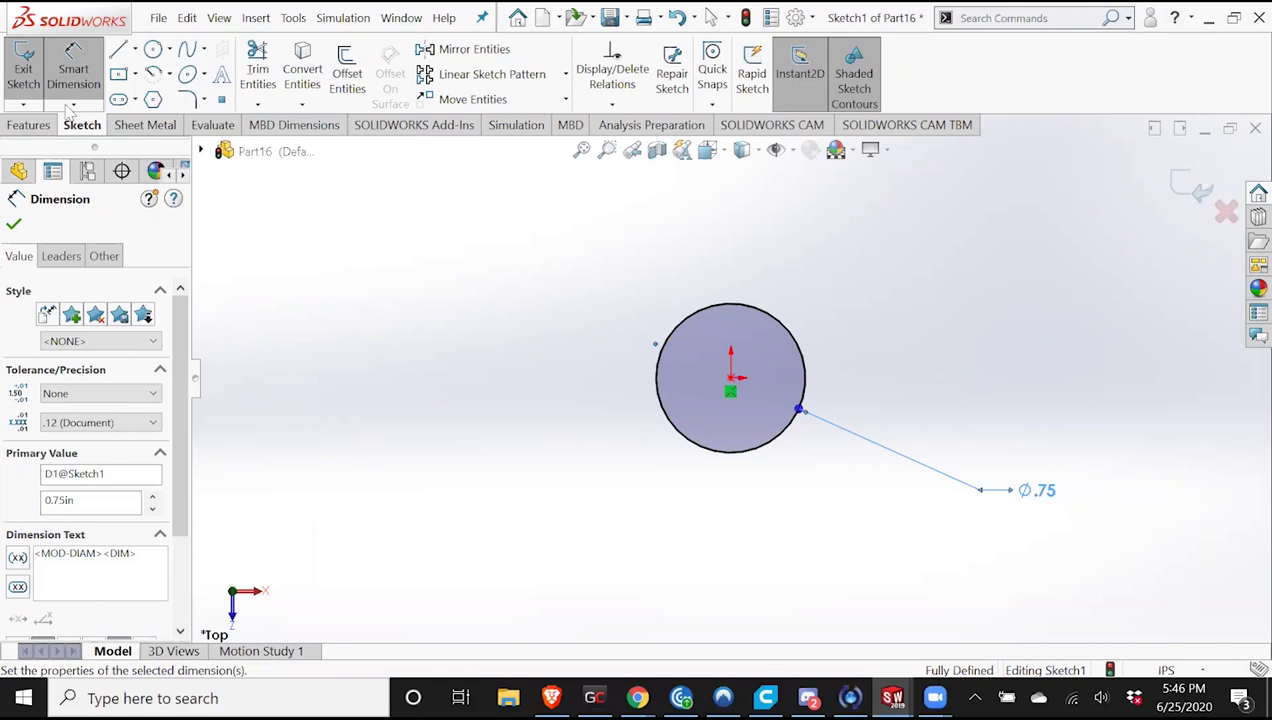
Extrude the 0.75 in circle upward as a blind boss with a depth of 0.06 in.
click(46, 127)
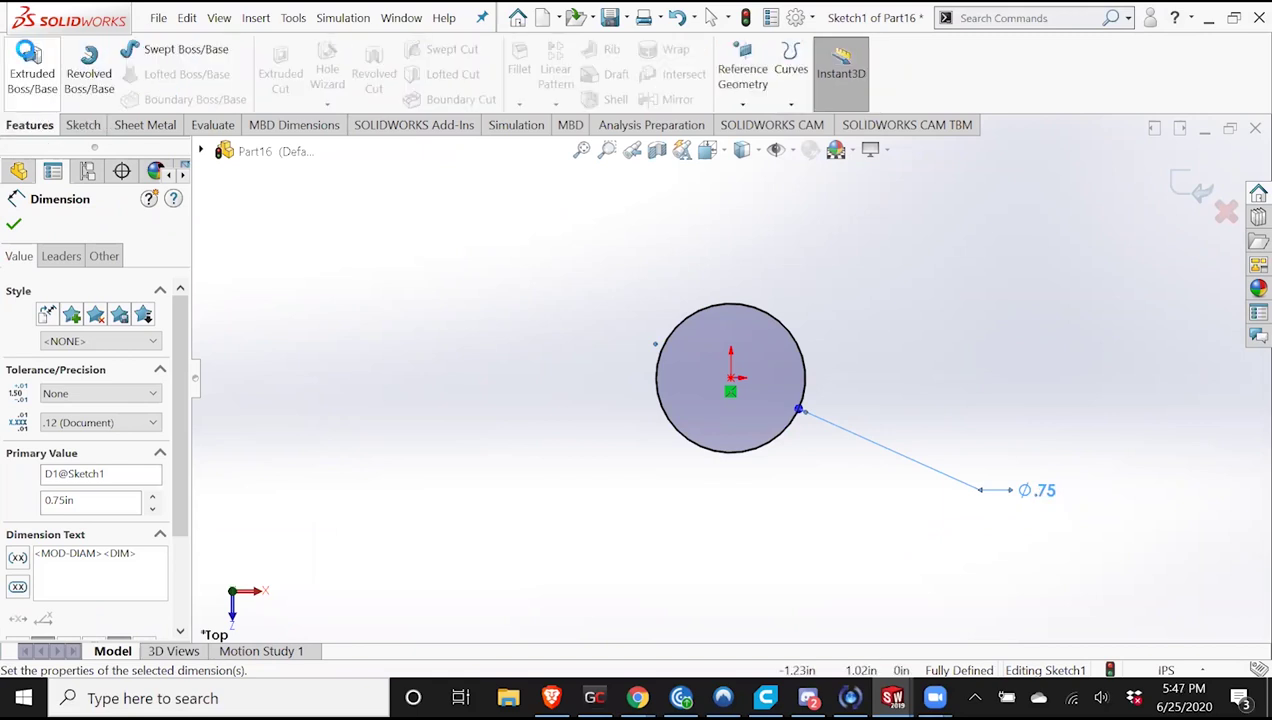
click(32, 72)
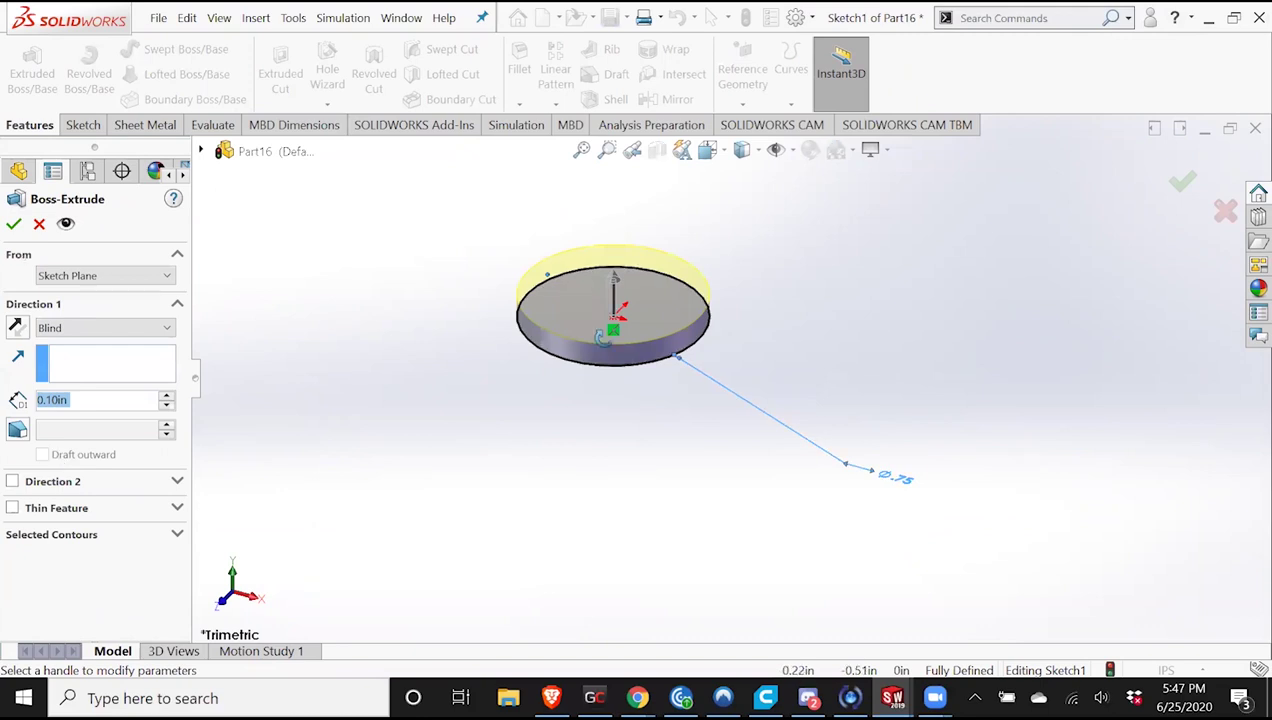
key(Right)
drag(68, 400, 53, 400)
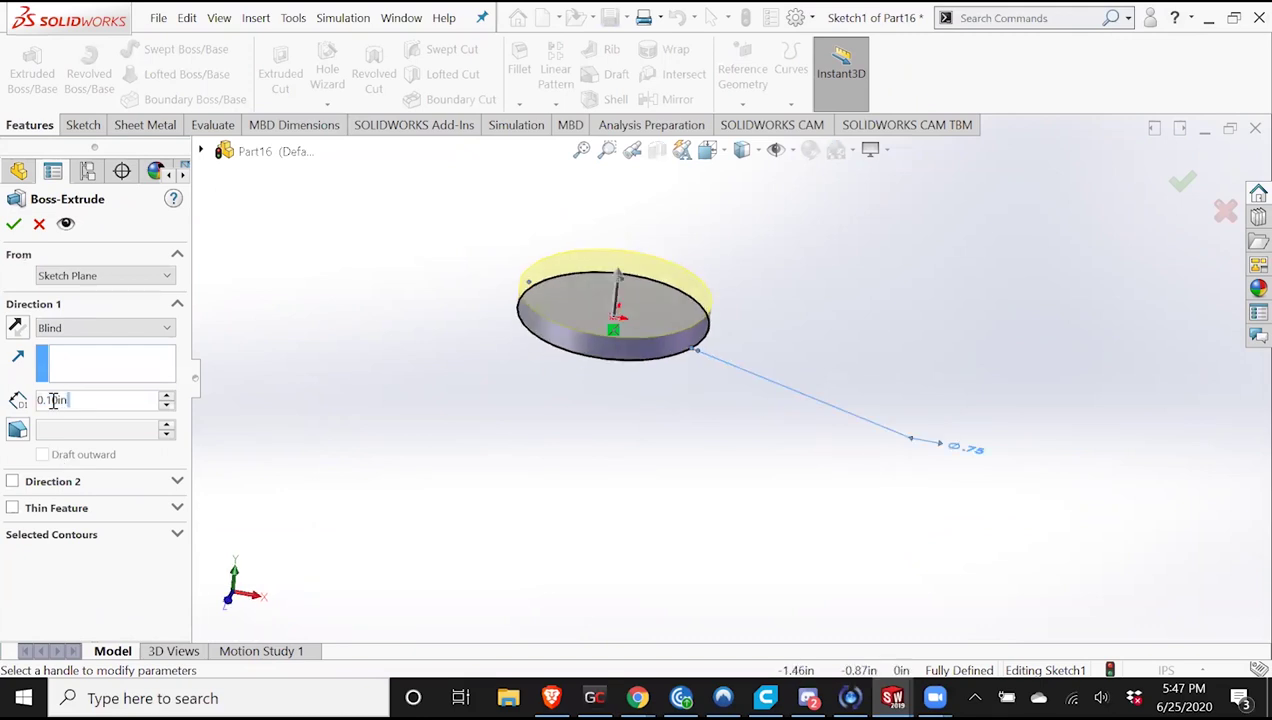
text(0.6)
key(Return)
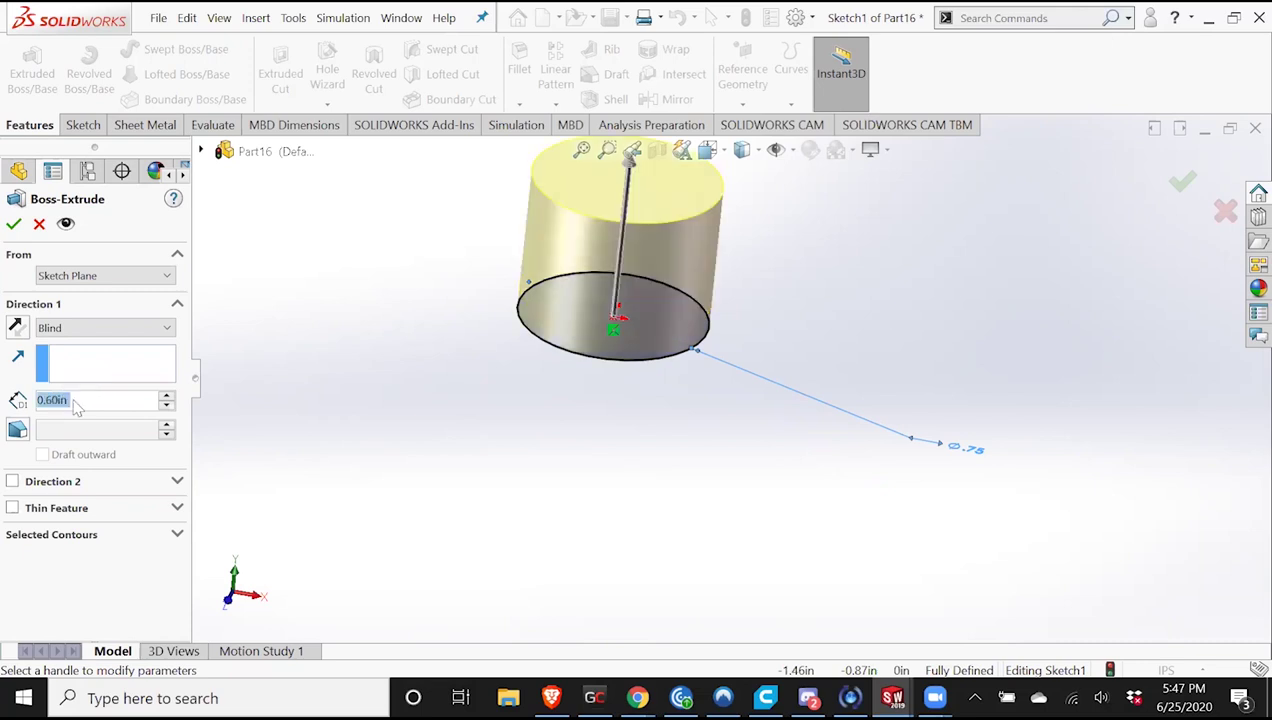
text(0.06)
key(Return)
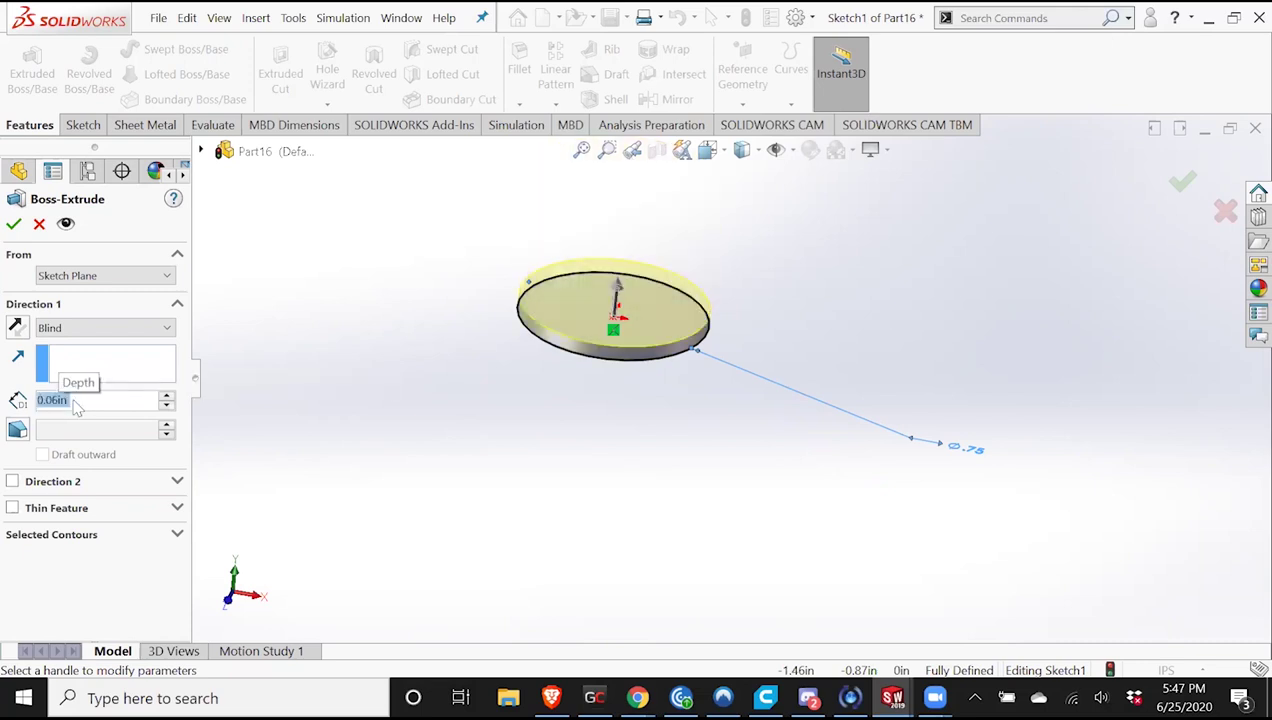
click(12, 219)
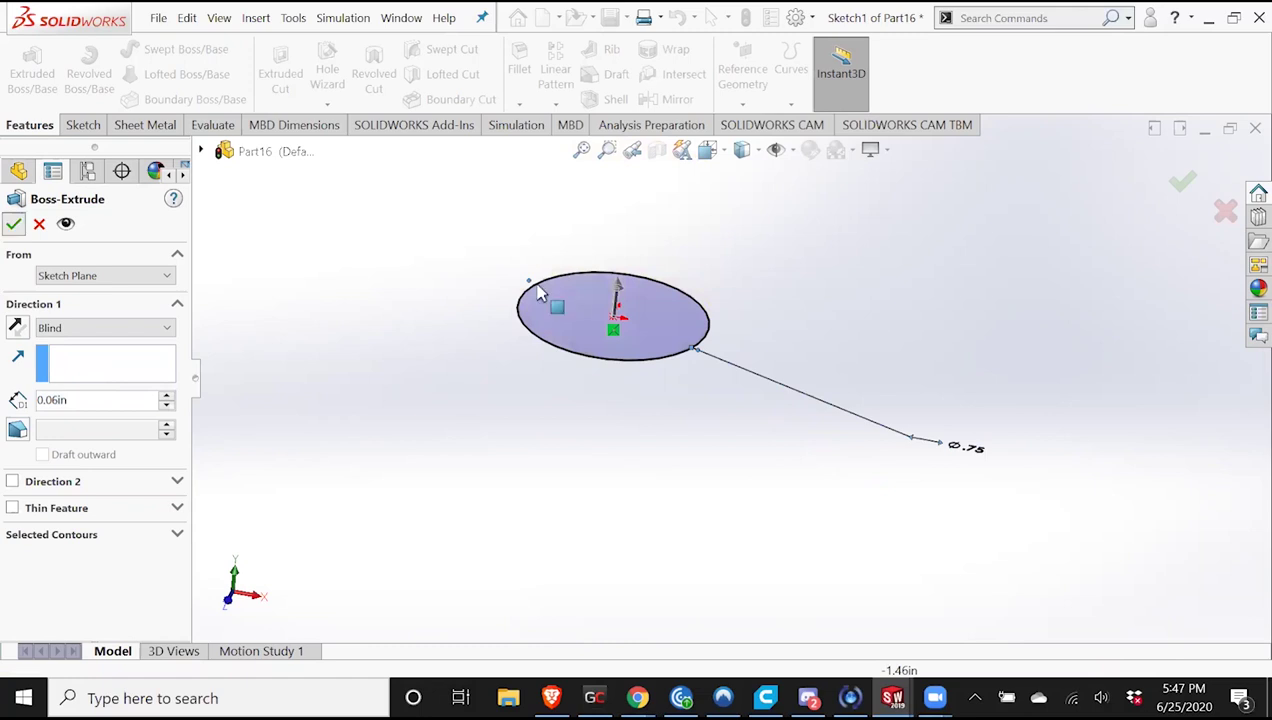
Sketch a circle centred on the origin on the disc's top face and dimension its diameter to 0.50 in.
middle_drag(537, 286, 563, 463)
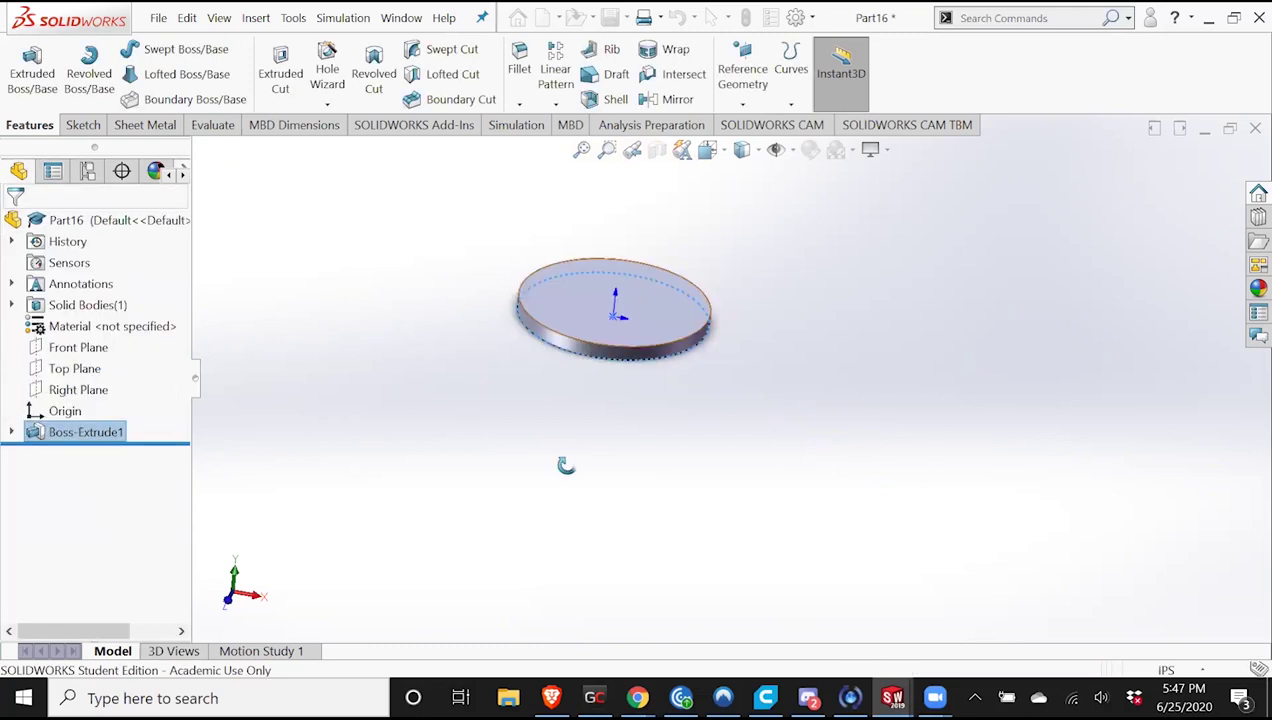
click(103, 124)
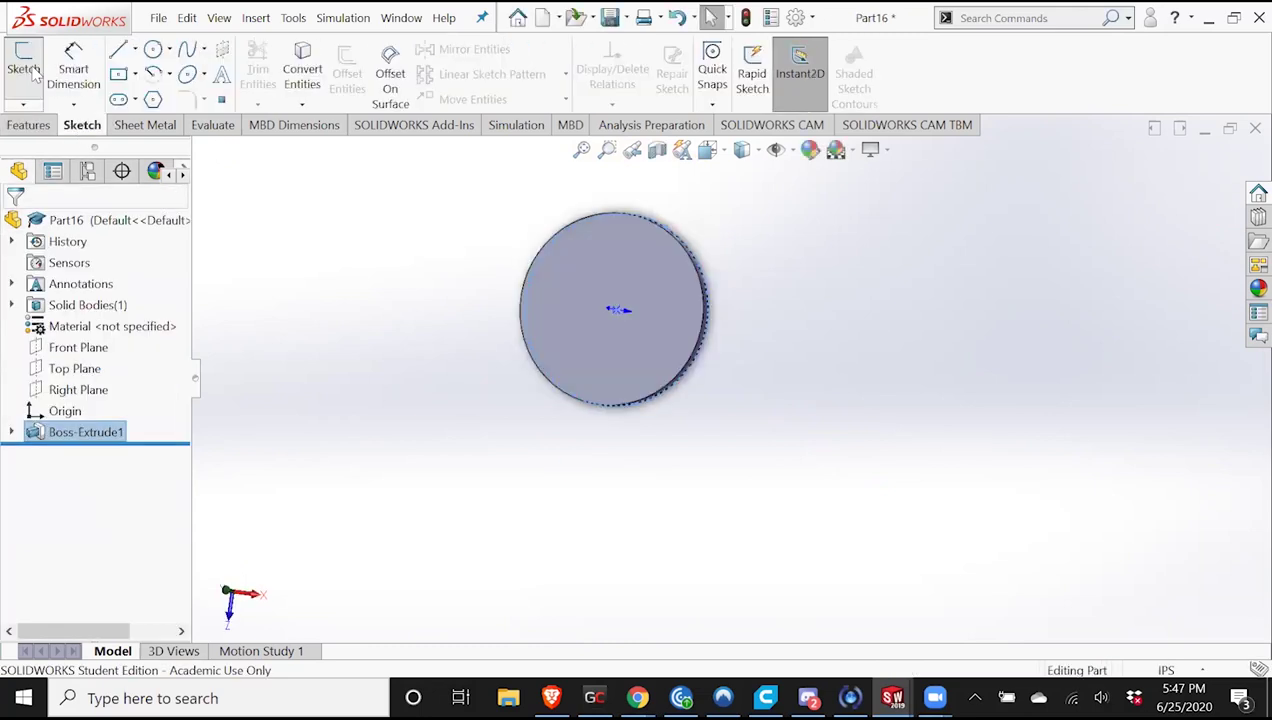
click(153, 49)
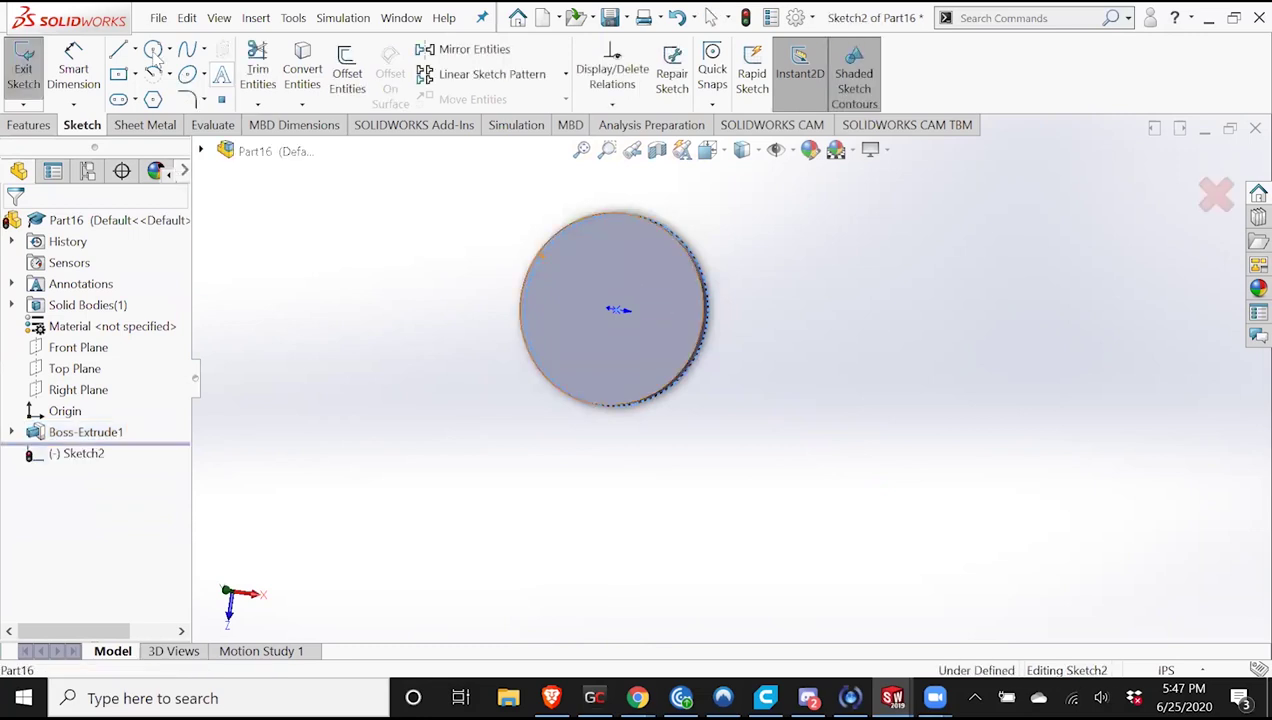
click(613, 309)
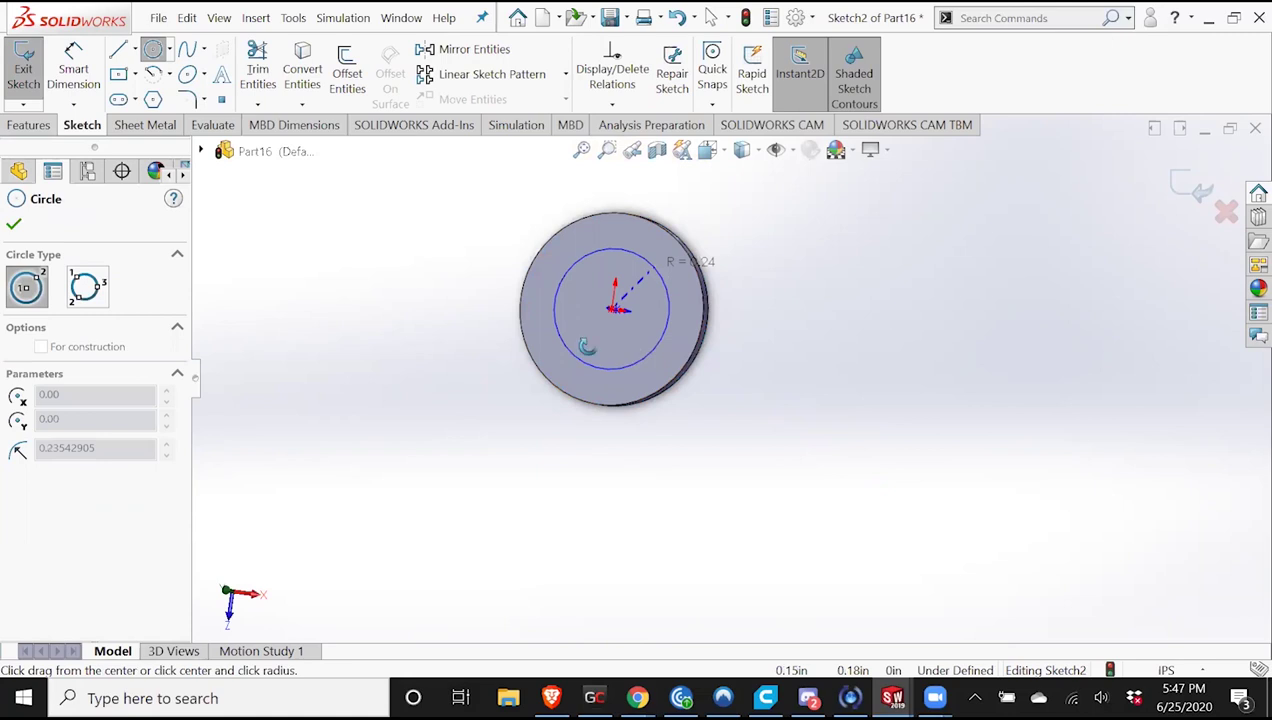
key(Escape)
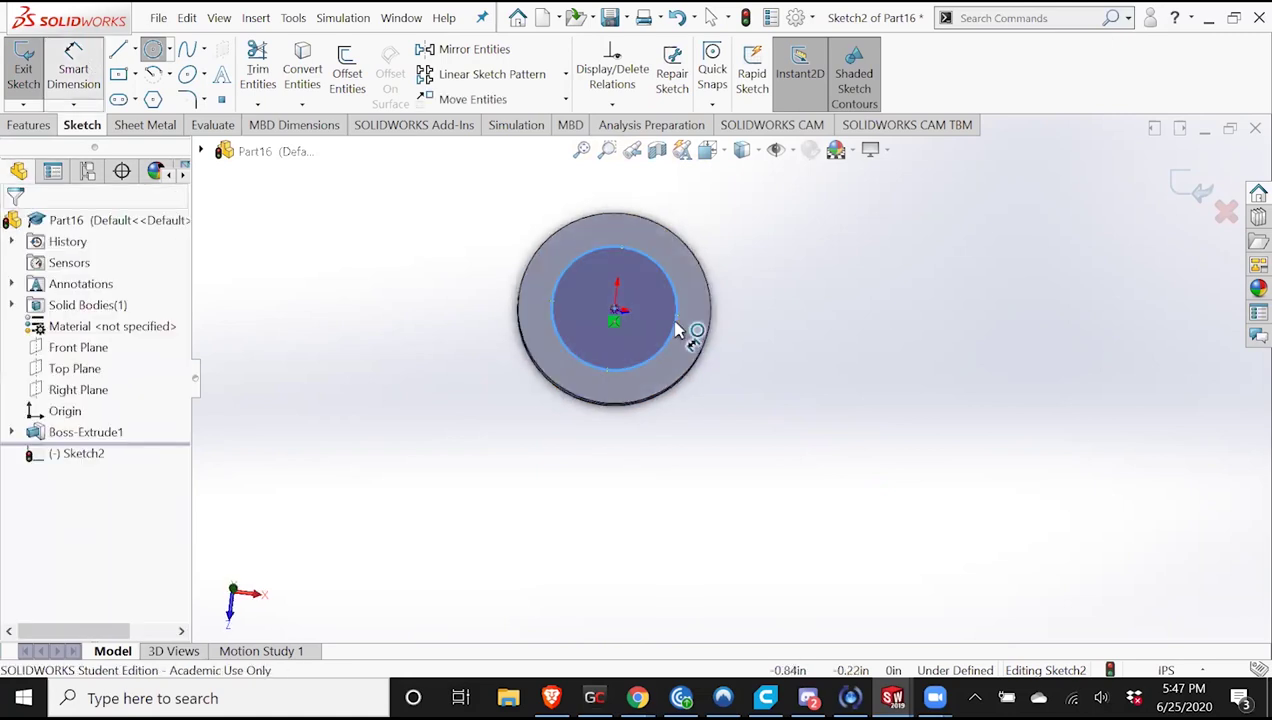
key(d)
click(680, 316)
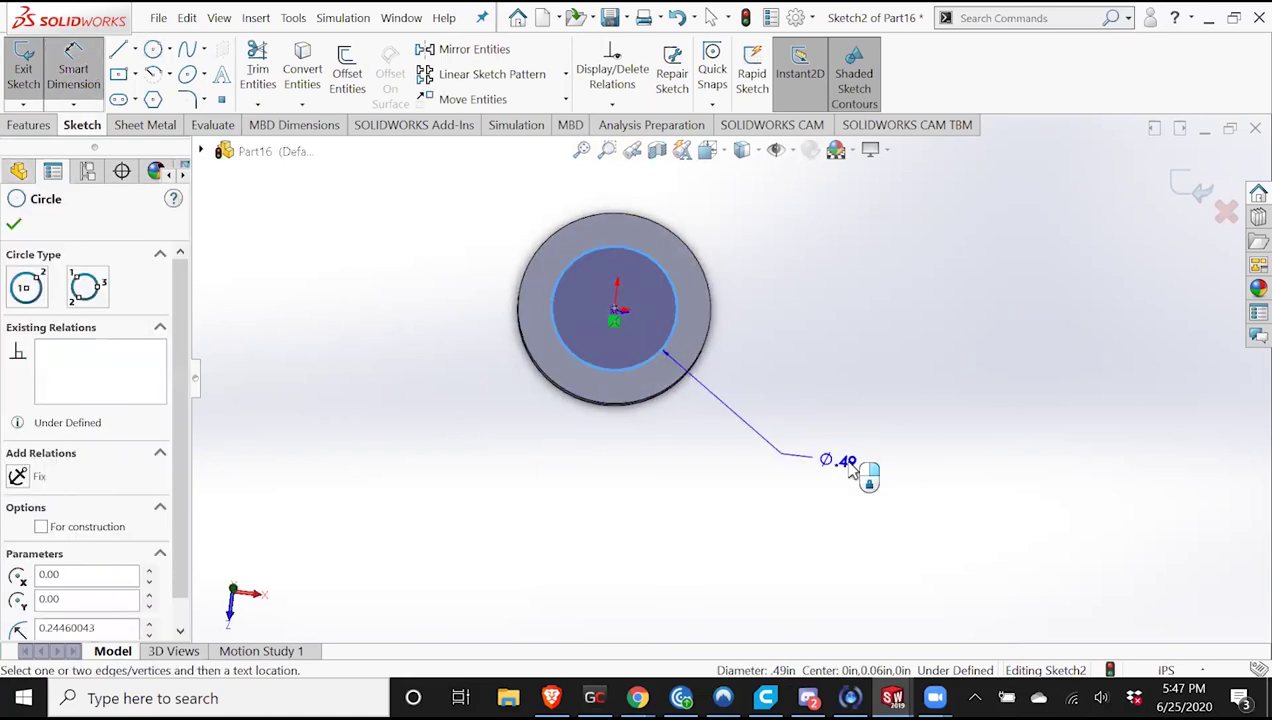
click(885, 469)
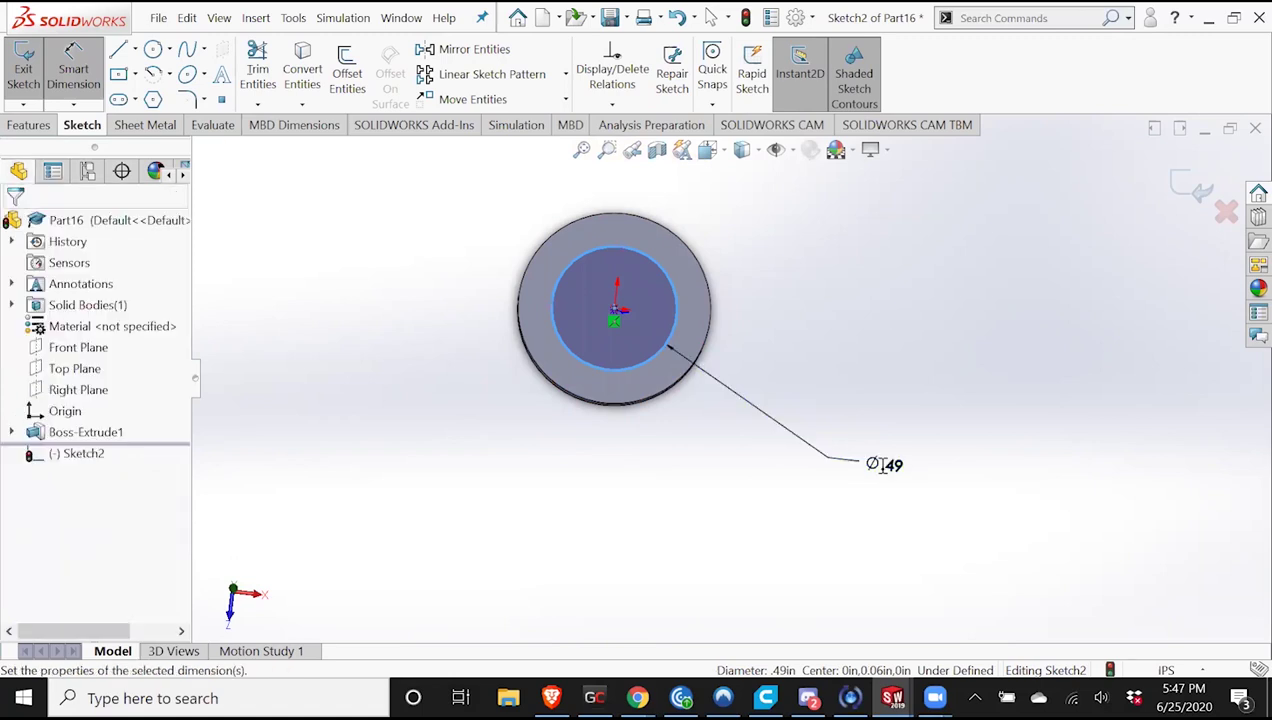
double_click(884, 464)
key(Return)
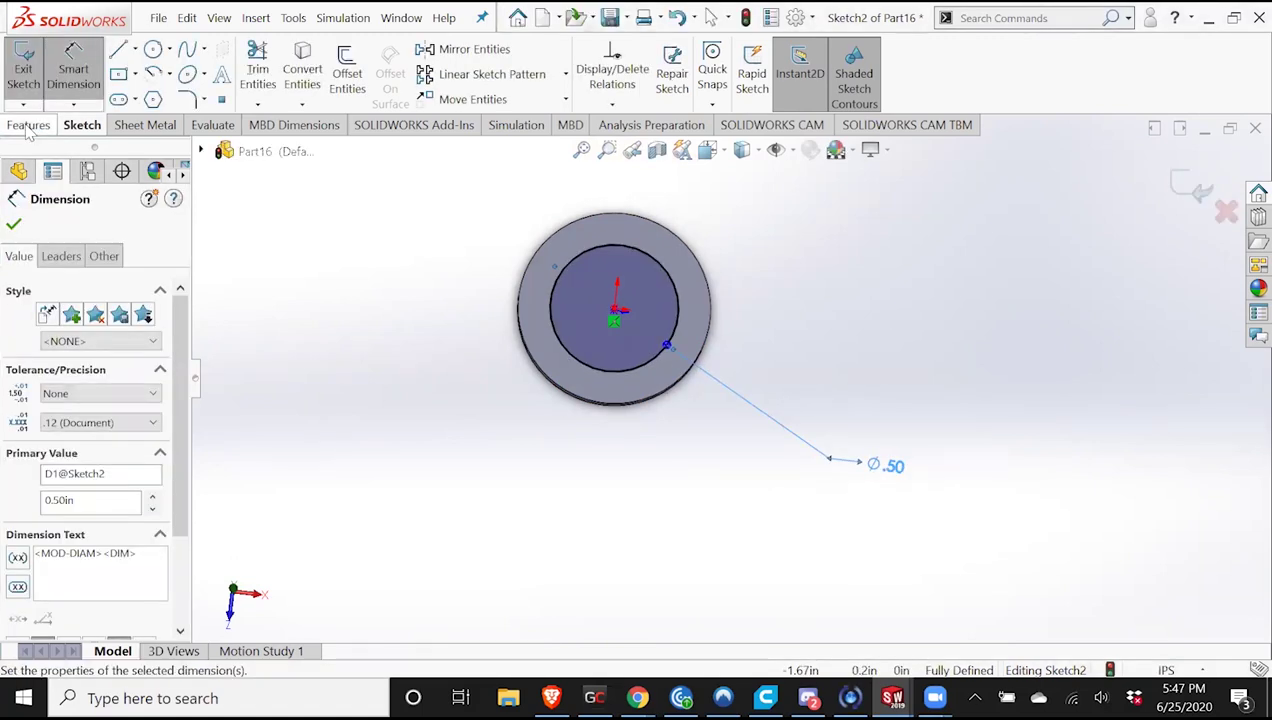
Extrude the 0.50 in circle upward from the disc as a blind boss with a depth of 0.3 in.
click(32, 82)
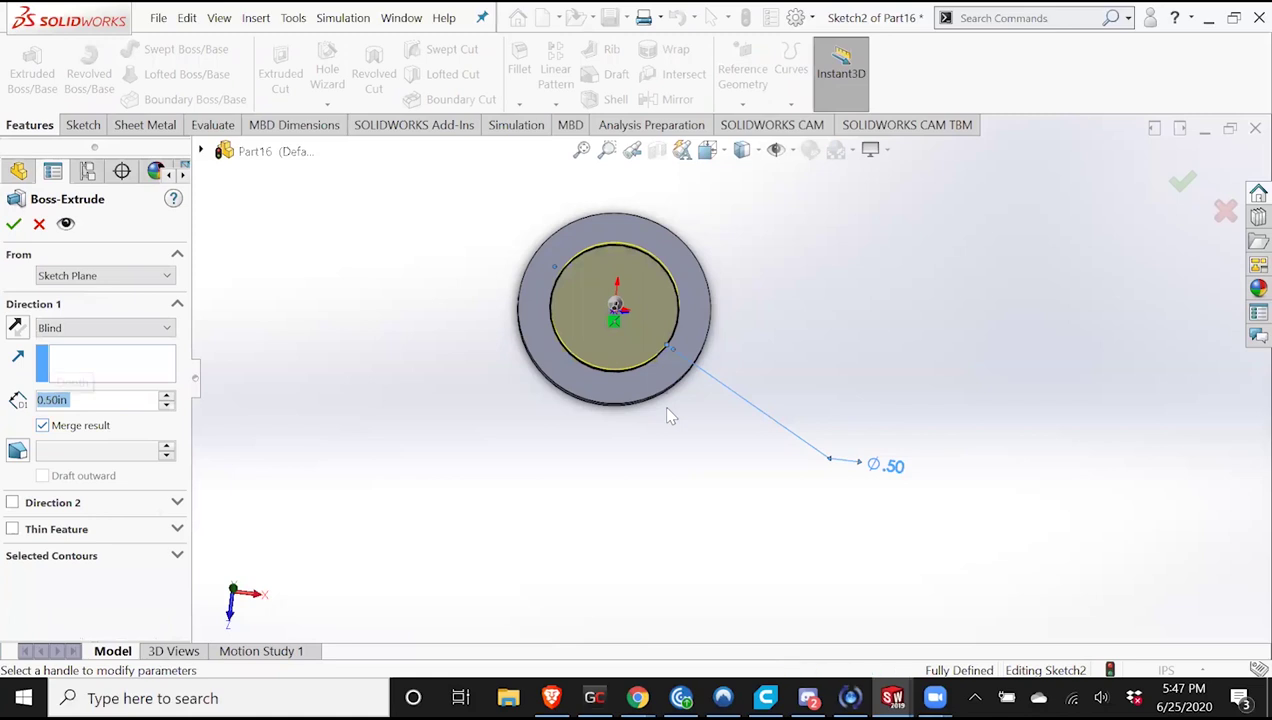
middle_drag(707, 292, 690, 215)
text(.5)
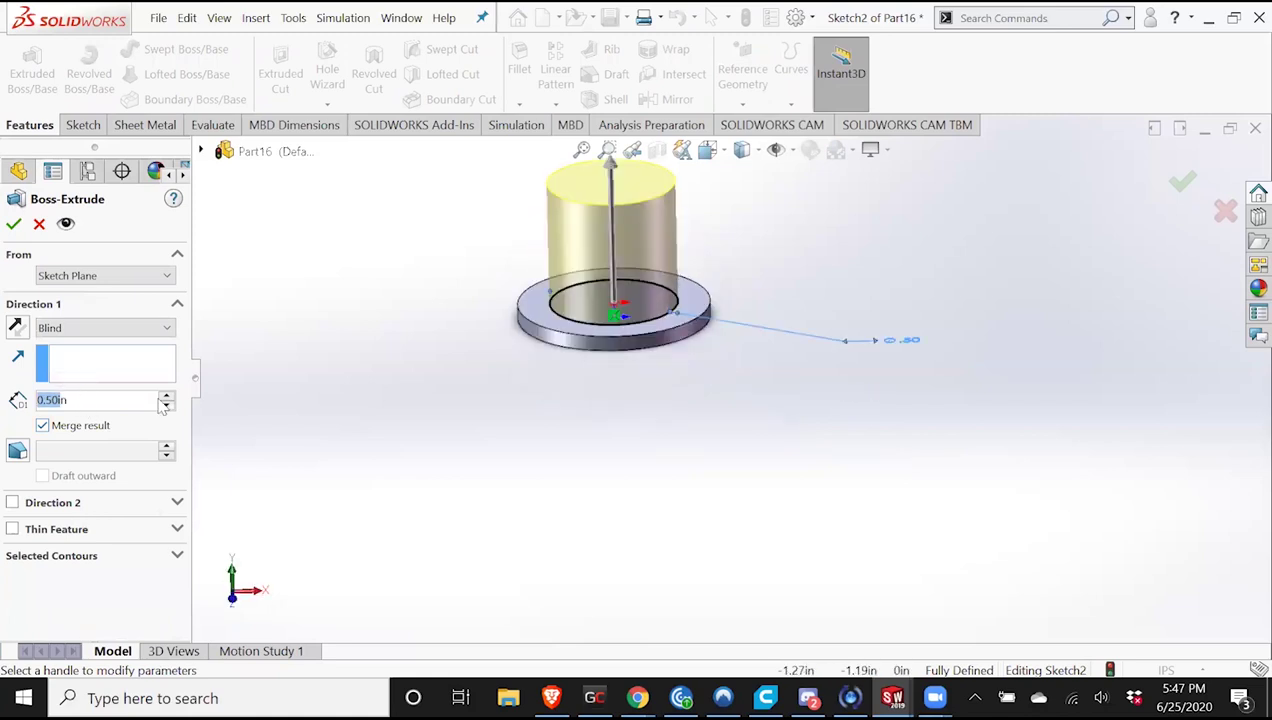
text(0.3)
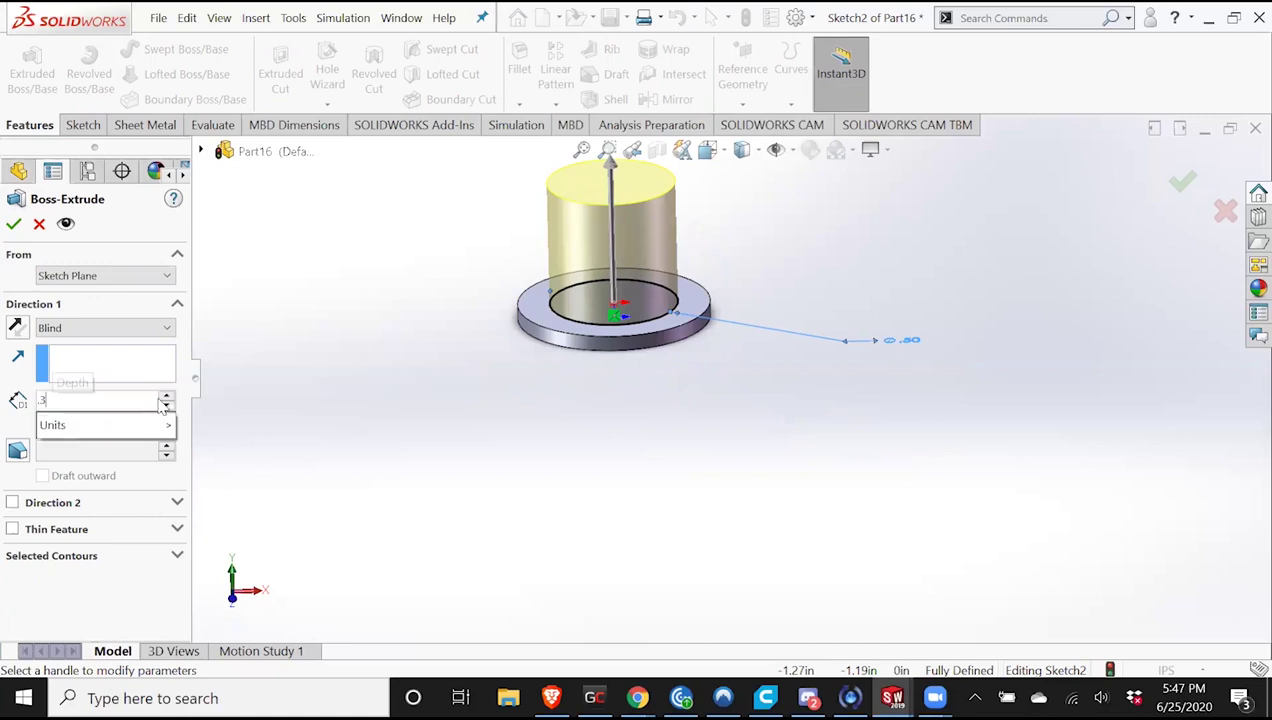
key(Return)
click(20, 227)
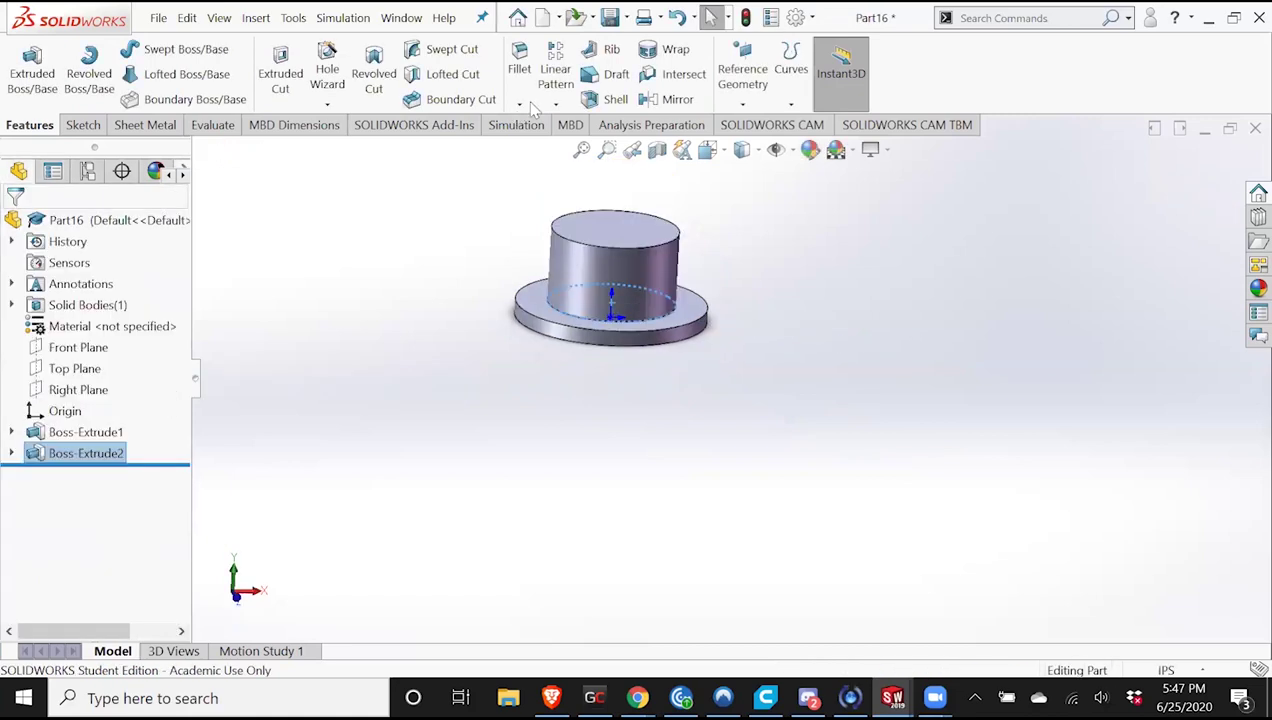
Save the part as "button" in the switch design folder and dismiss the low-memory notification.
middle_drag(737, 303, 767, 409)
scroll(767, 409, up, 1)
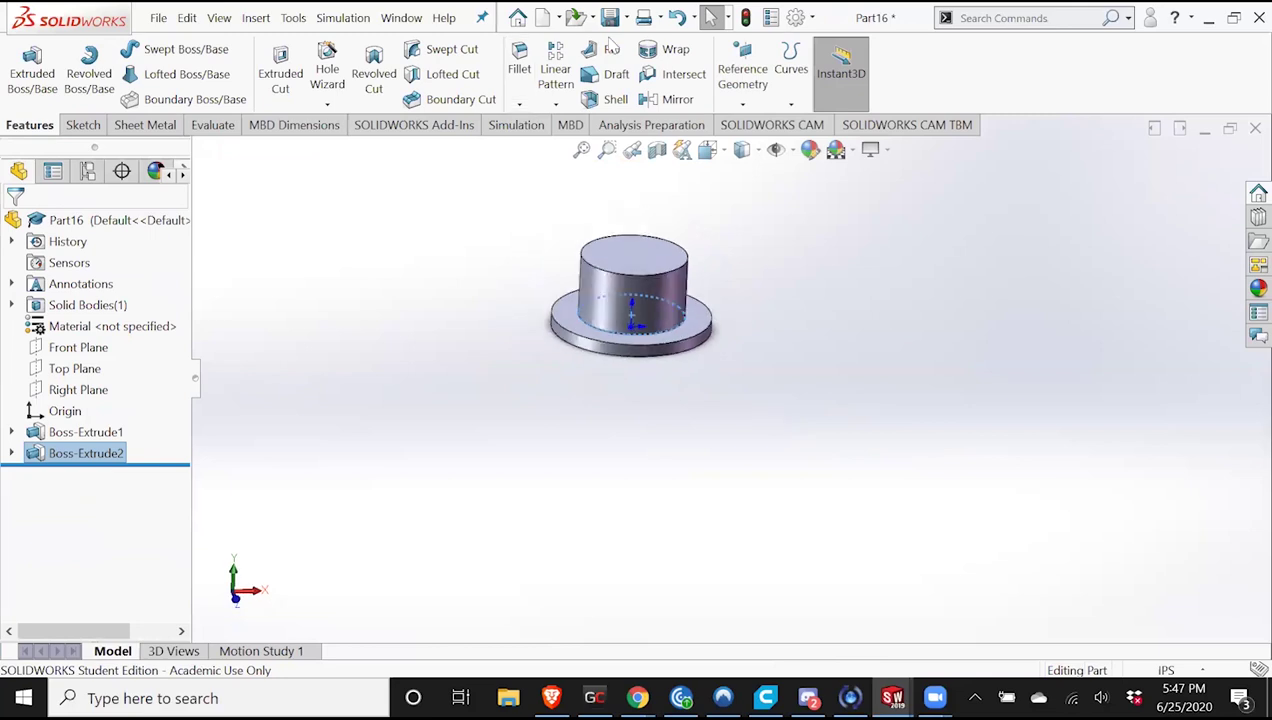
key(Down)
click(611, 22)
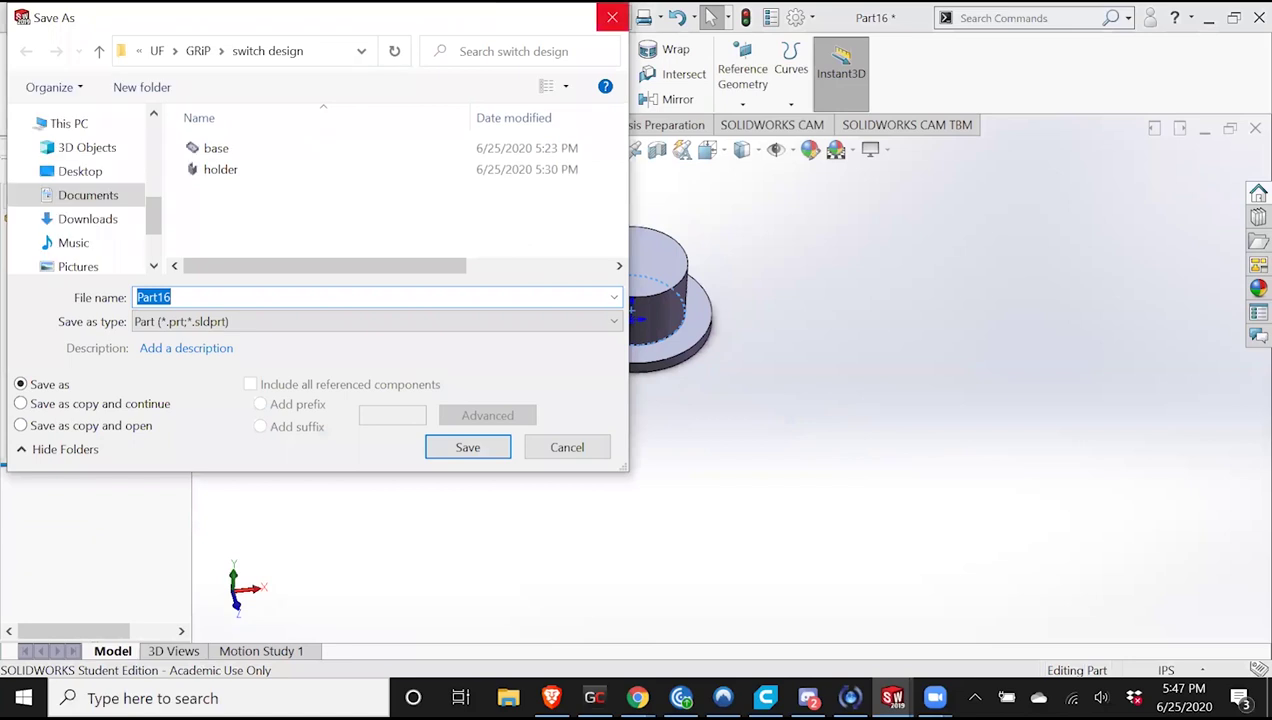
text(button)
key(Return)
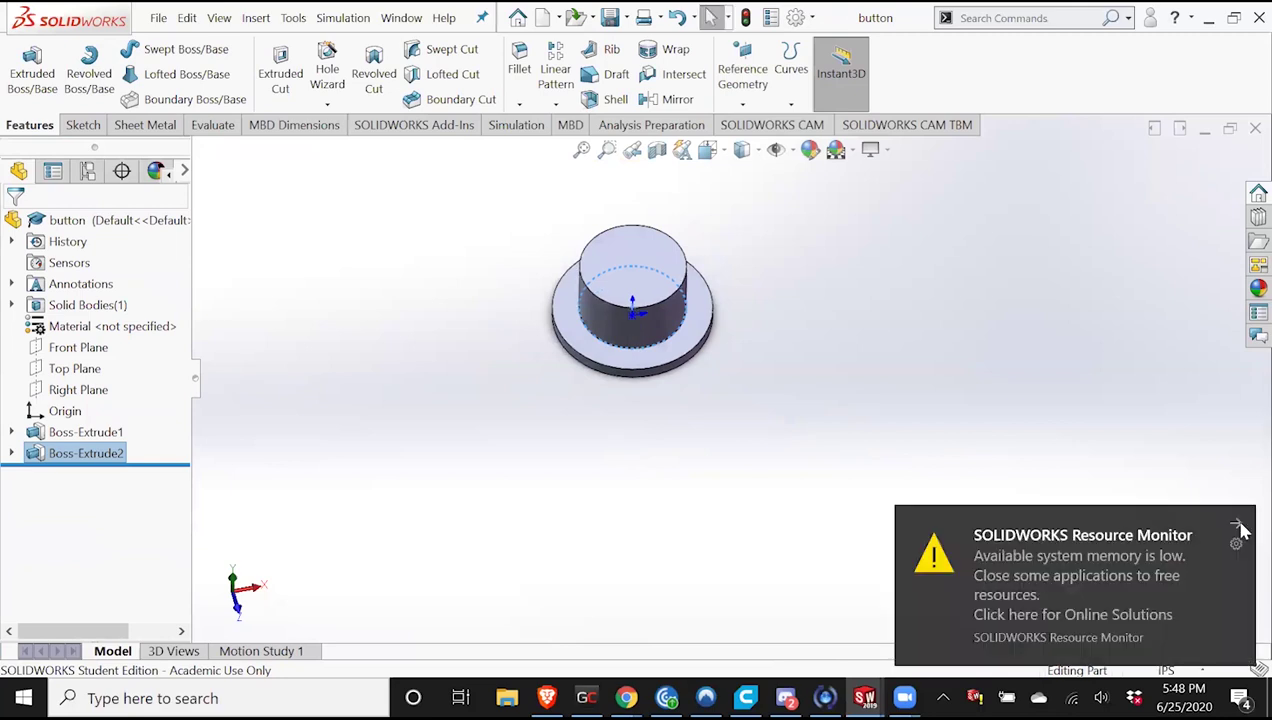
click(1237, 528)
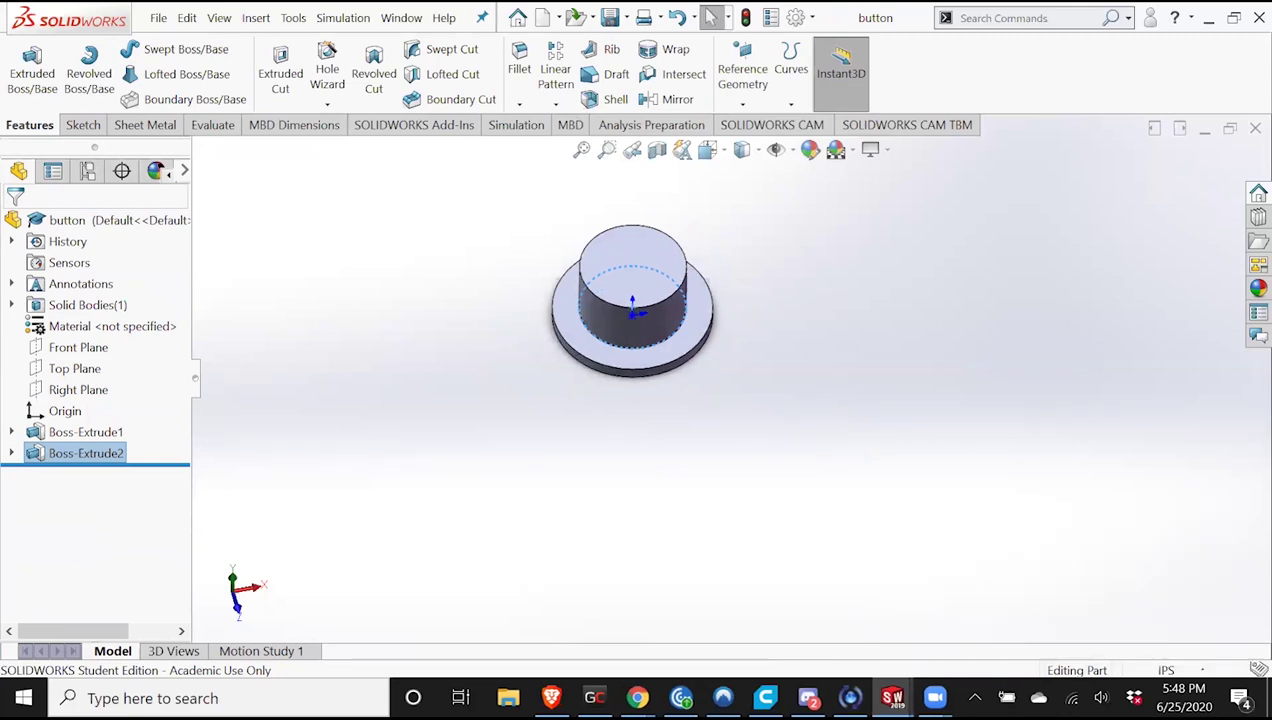
Create a new part from the CAD_INCH_PART template and start a sketch on the Top Plane.
click(893, 698)
click(541, 19)
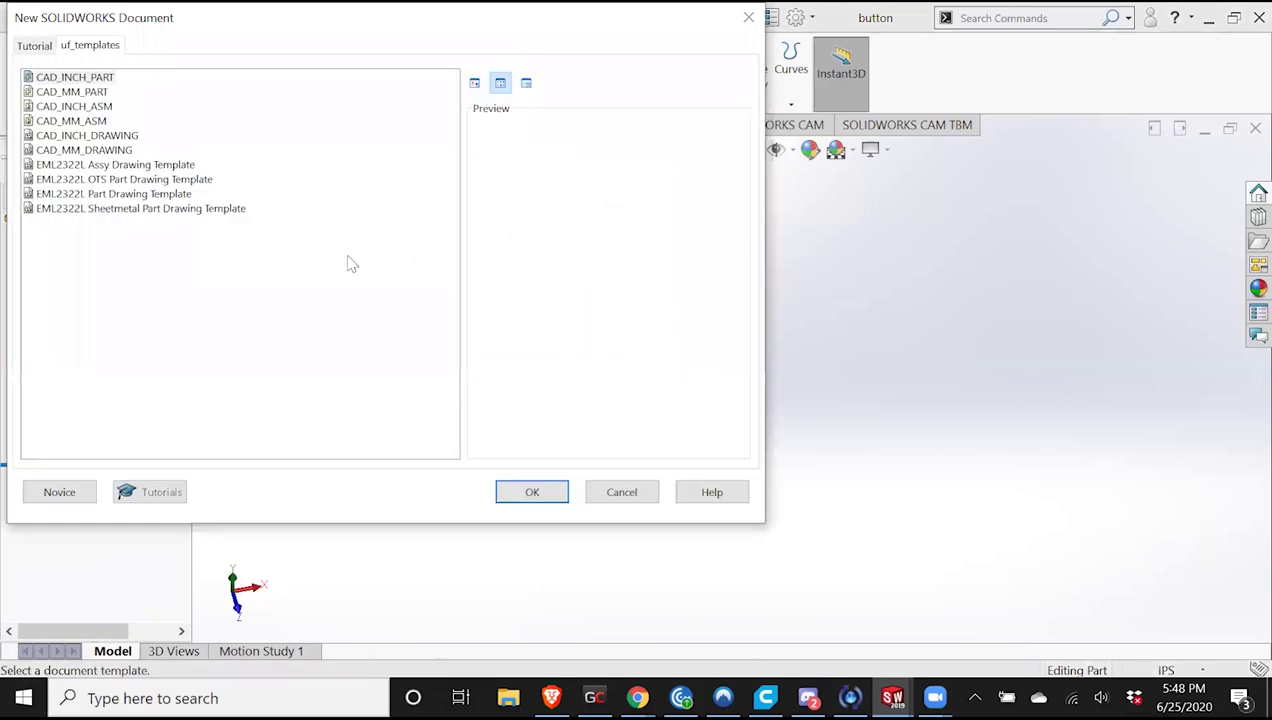
click(521, 490)
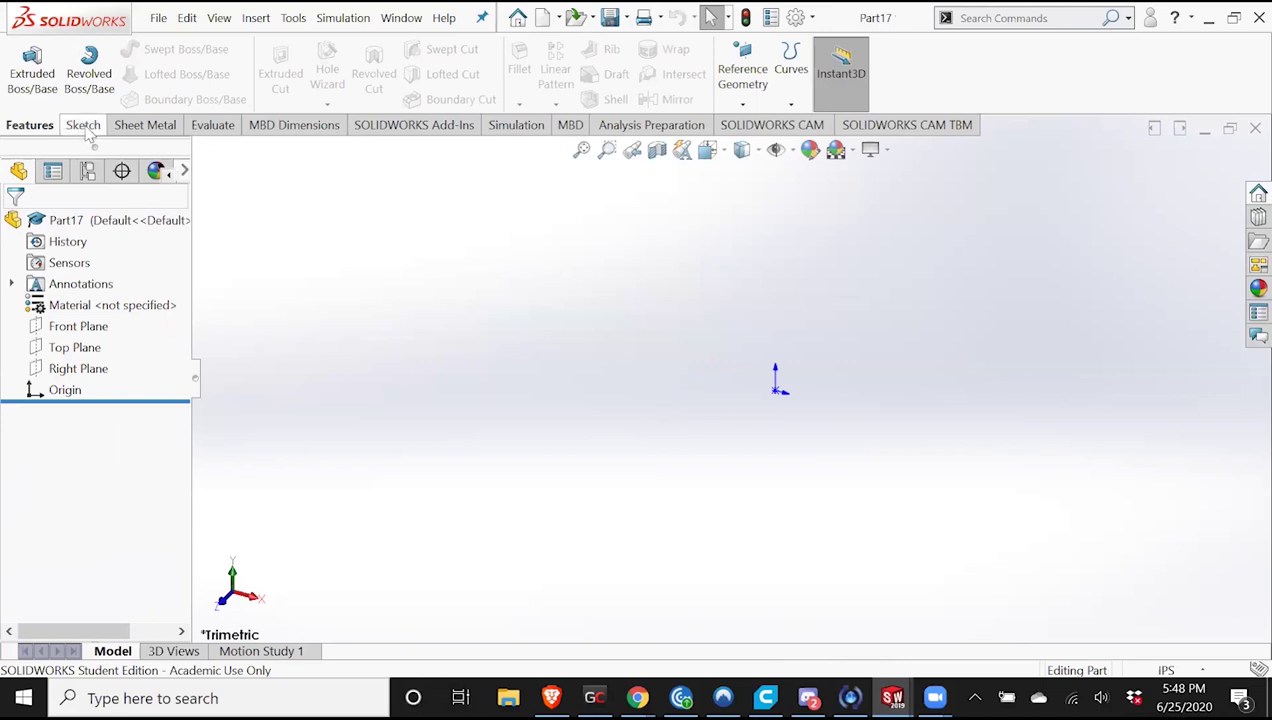
scroll(38, 62, down, 1)
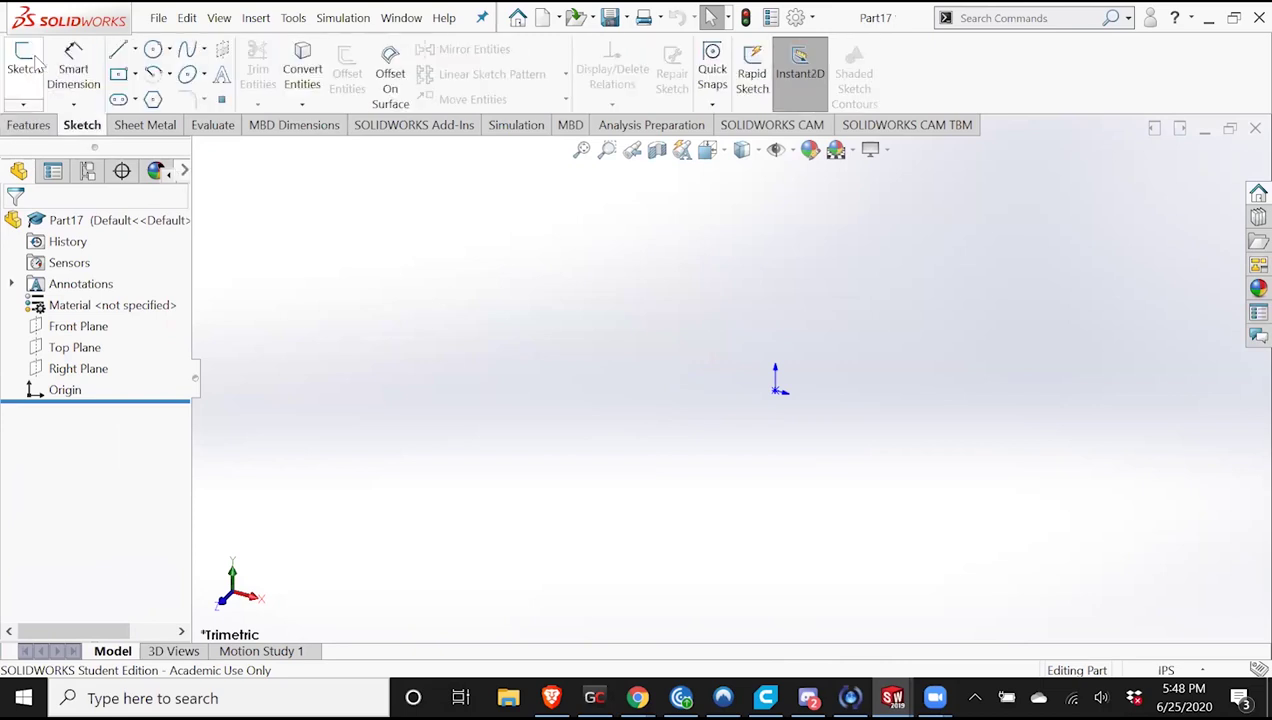
click(121, 84)
click(605, 417)
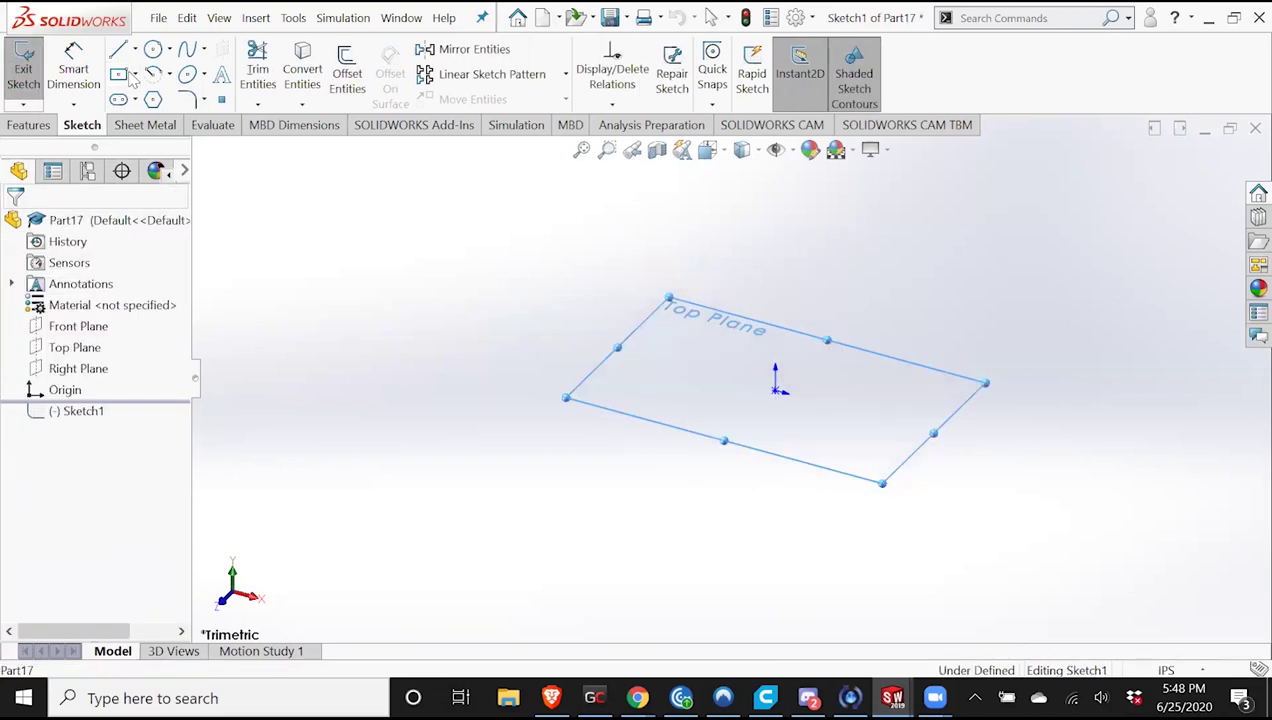
Sketch a center rectangle about 7.8 in wide and 4.0 in high, centred on the origin.
click(127, 77)
click(731, 378)
click(1024, 275)
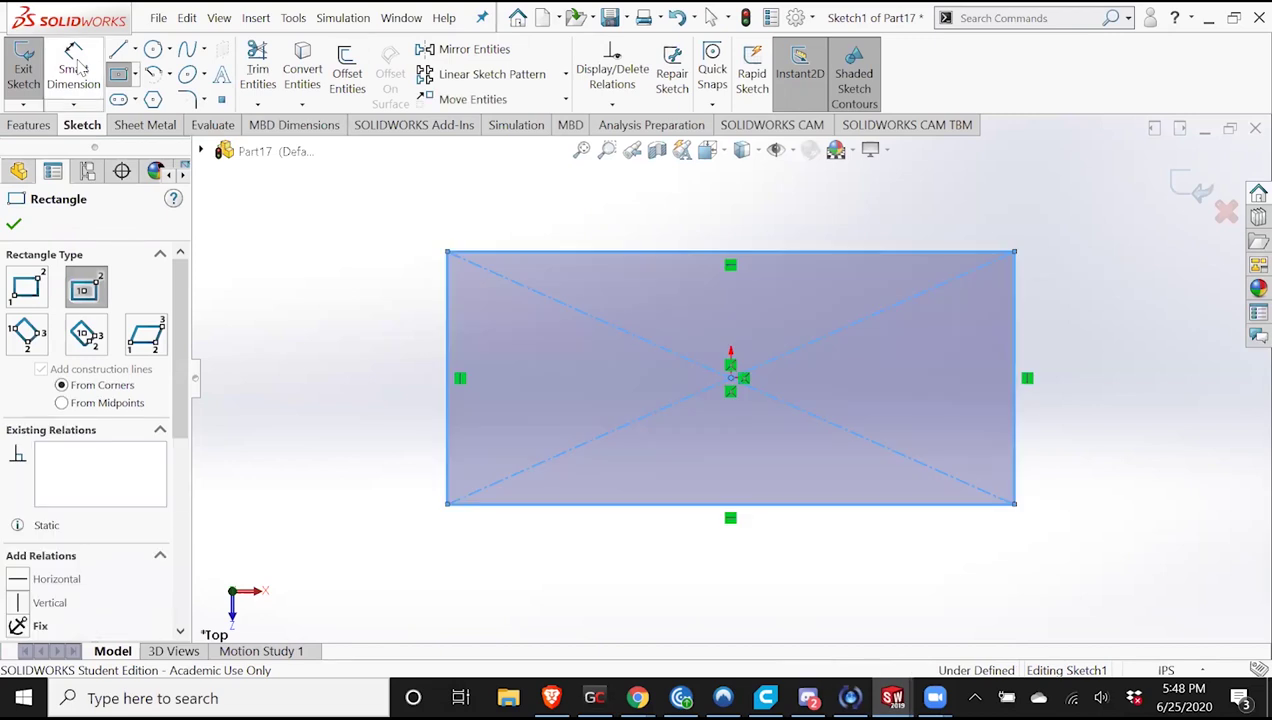
key(Escape)
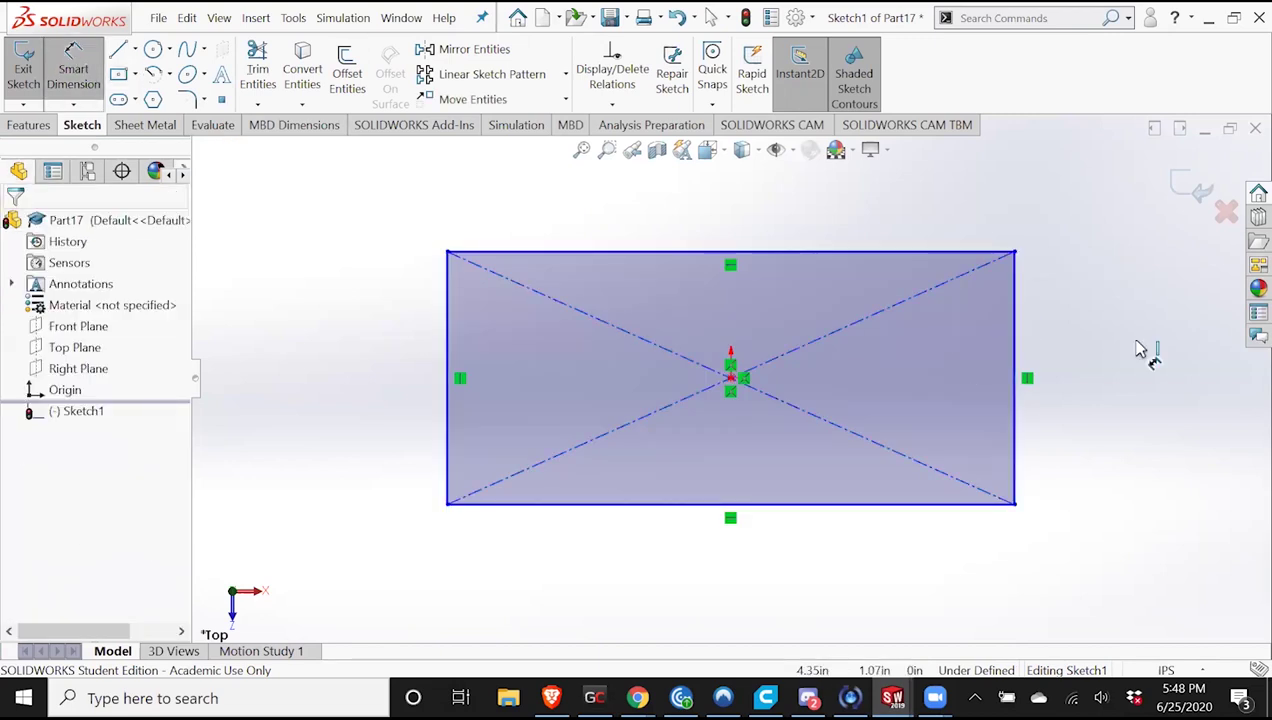
Dimension the rectangle's vertical side to 3.5 in and its horizontal side to 6 in.
click(1015, 360)
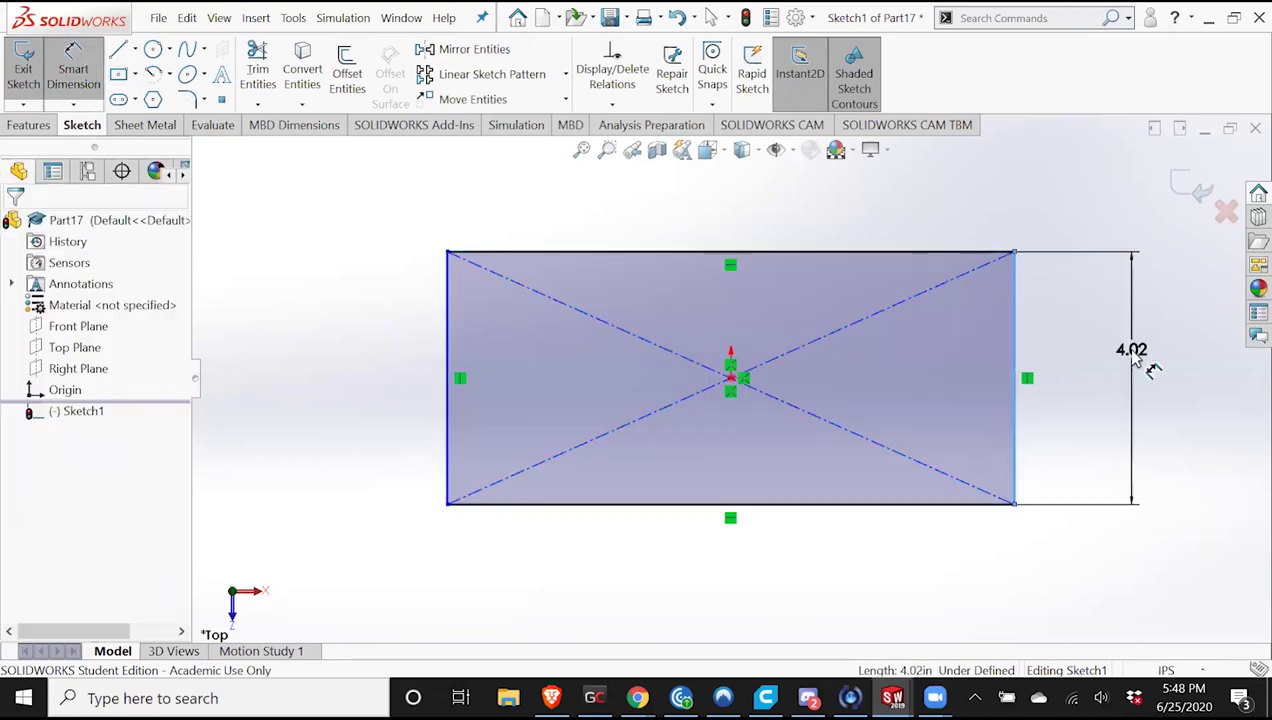
click(1136, 365)
text(3)
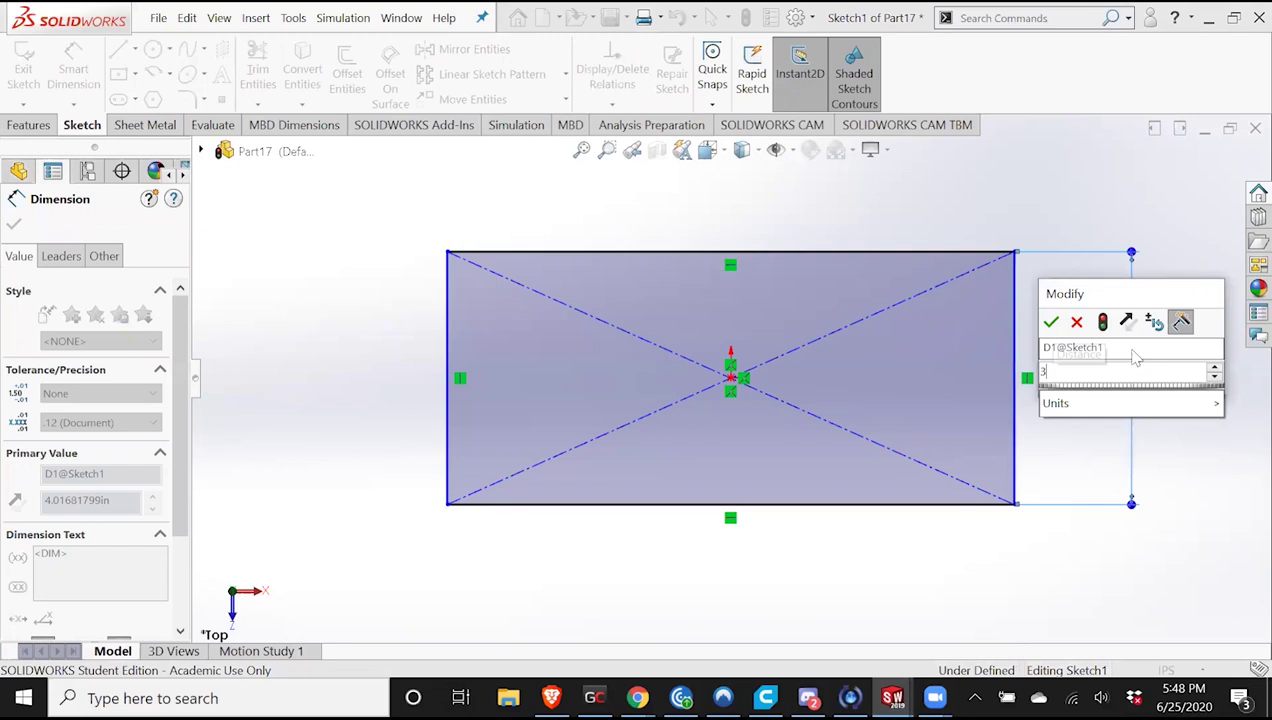
text(.5)
key(Return)
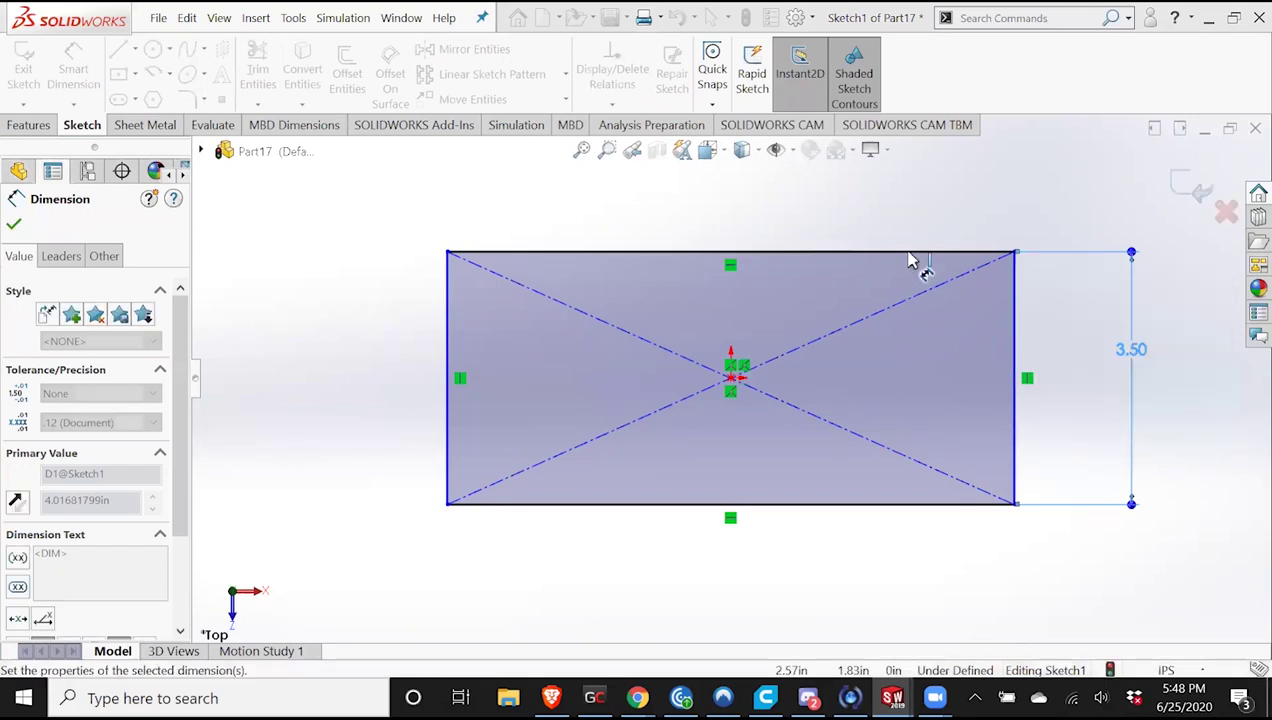
click(797, 213)
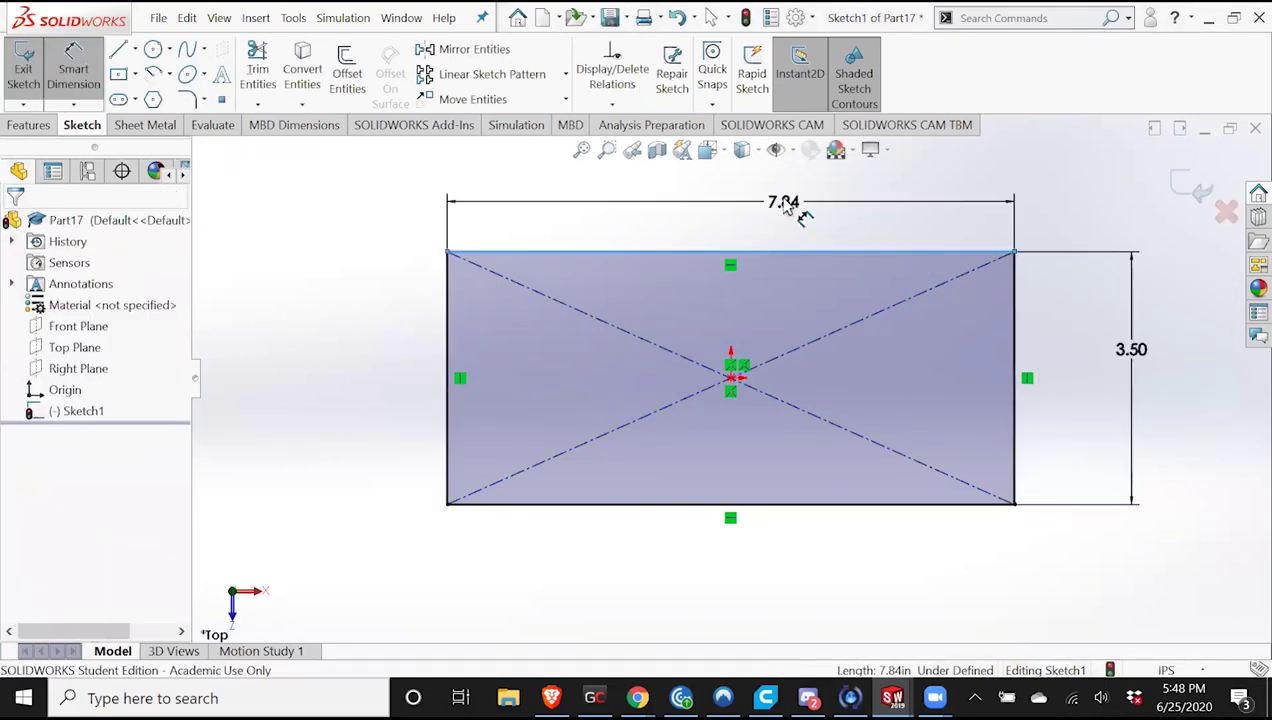
click(787, 204)
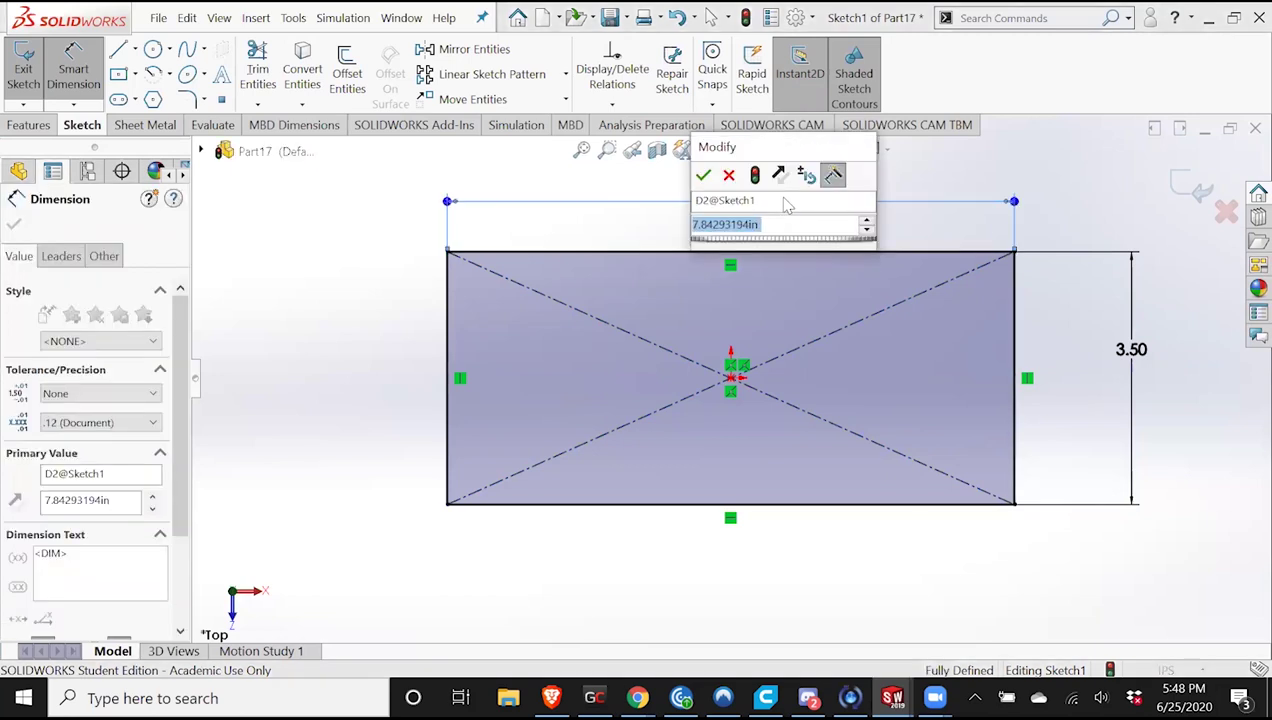
key(Return)
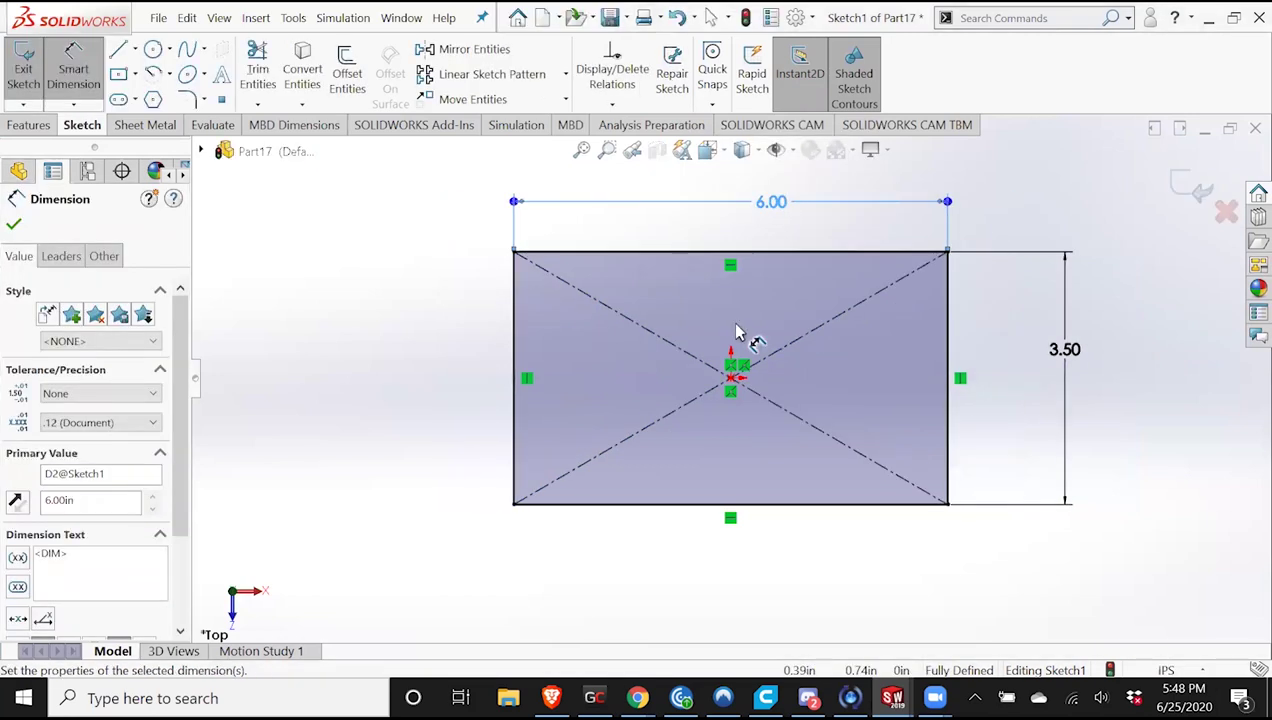
Extrude the 6 by 3.5 in rectangle upward as a blind boss with a depth of 0.20 in.
click(28, 75)
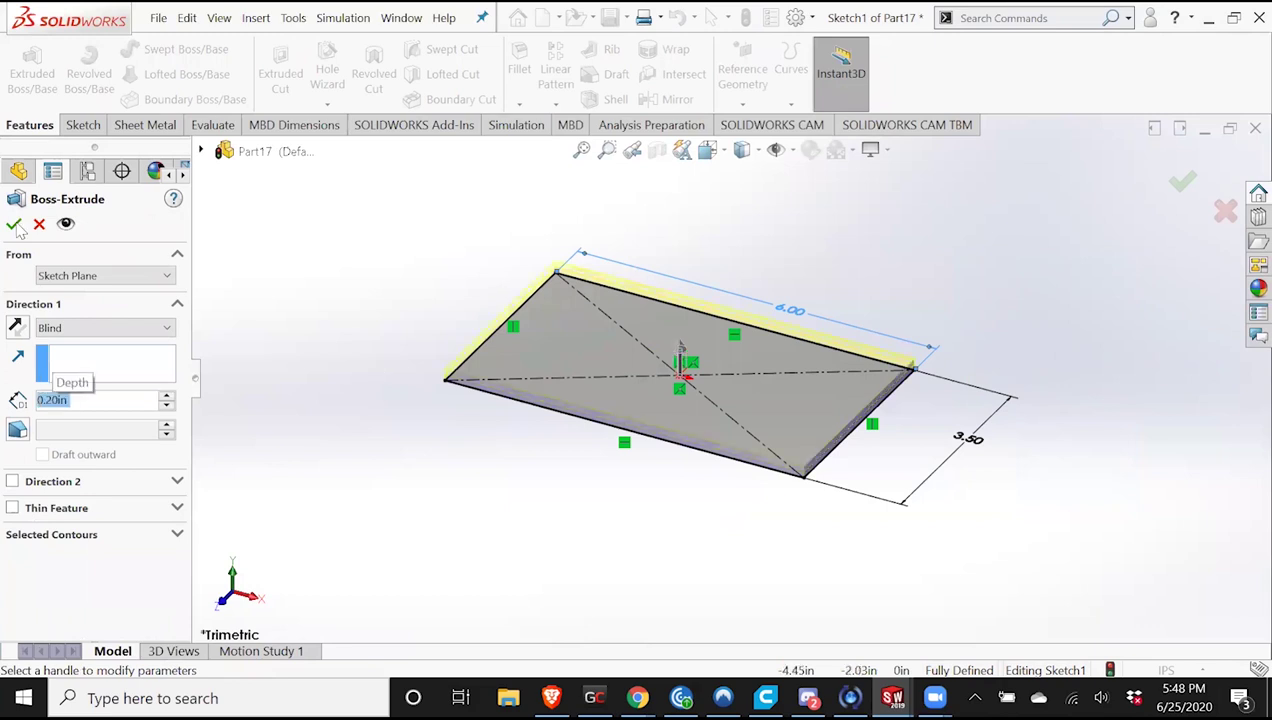
key(Return)
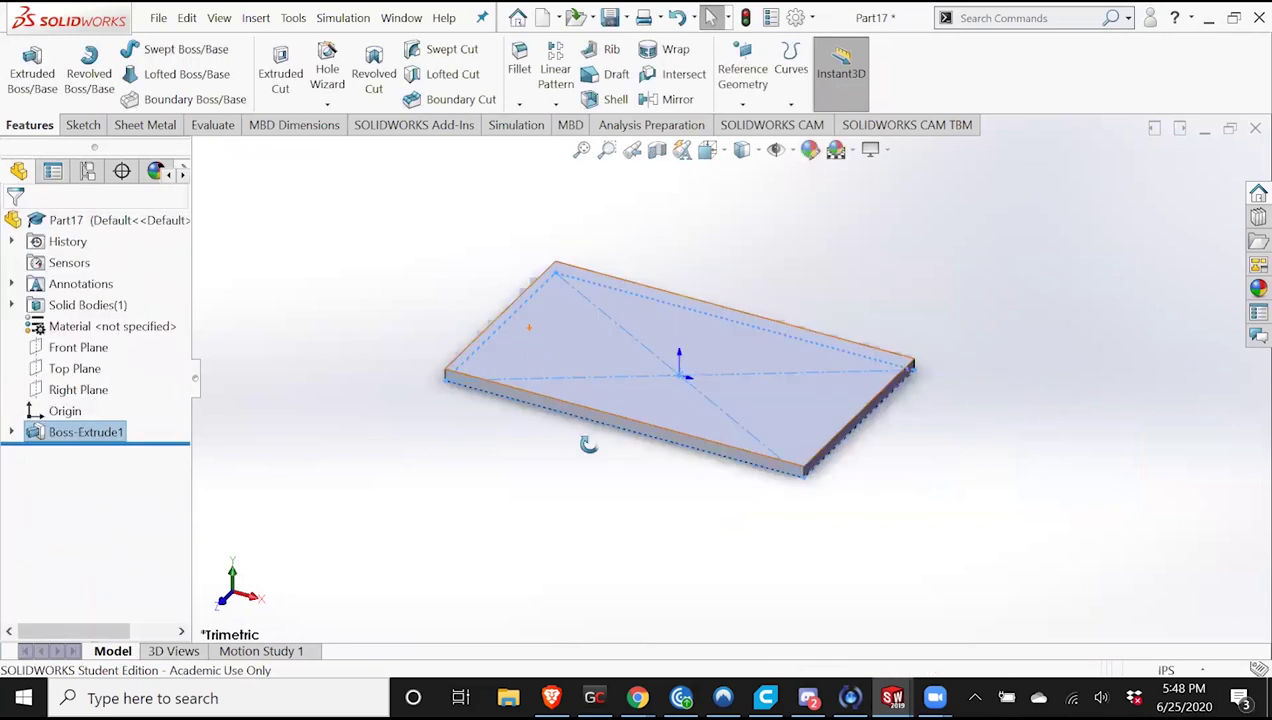
middle_drag(588, 444, 582, 335)
Switch to the switch assembly and measure the long side wall of the base with the Measure tool.
mouse_move(892, 698)
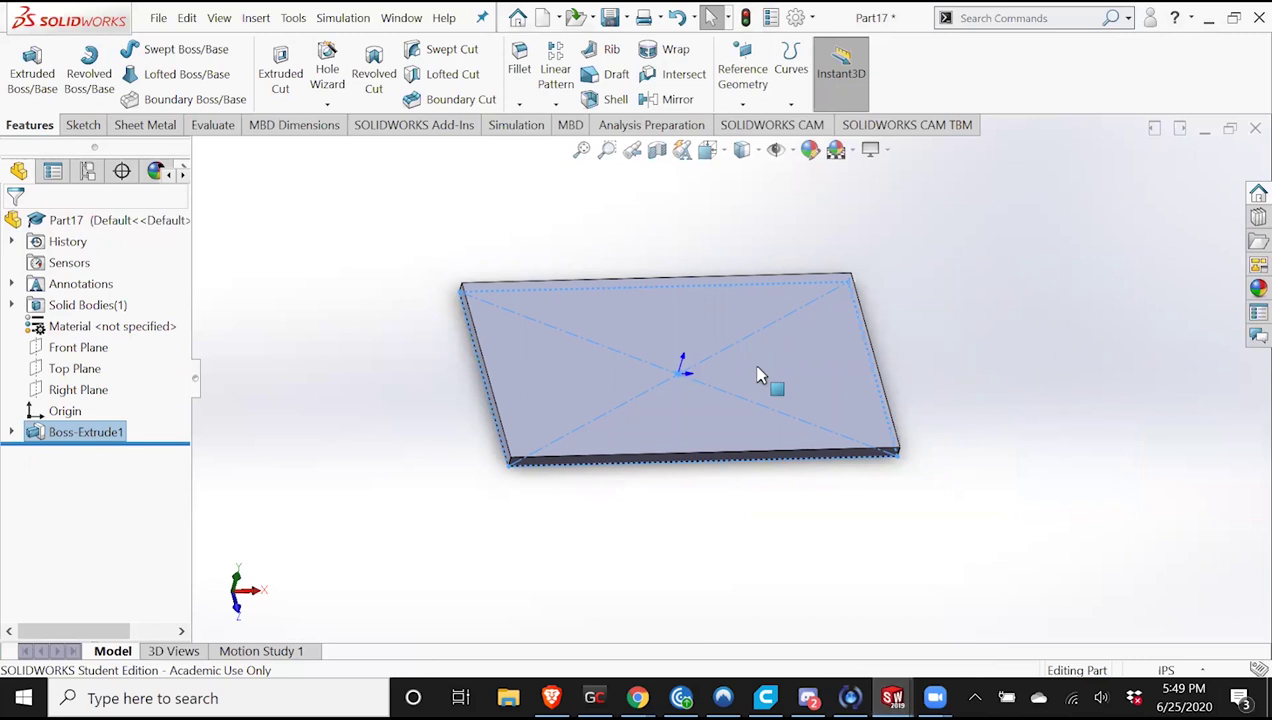
click(877, 560)
click(892, 698)
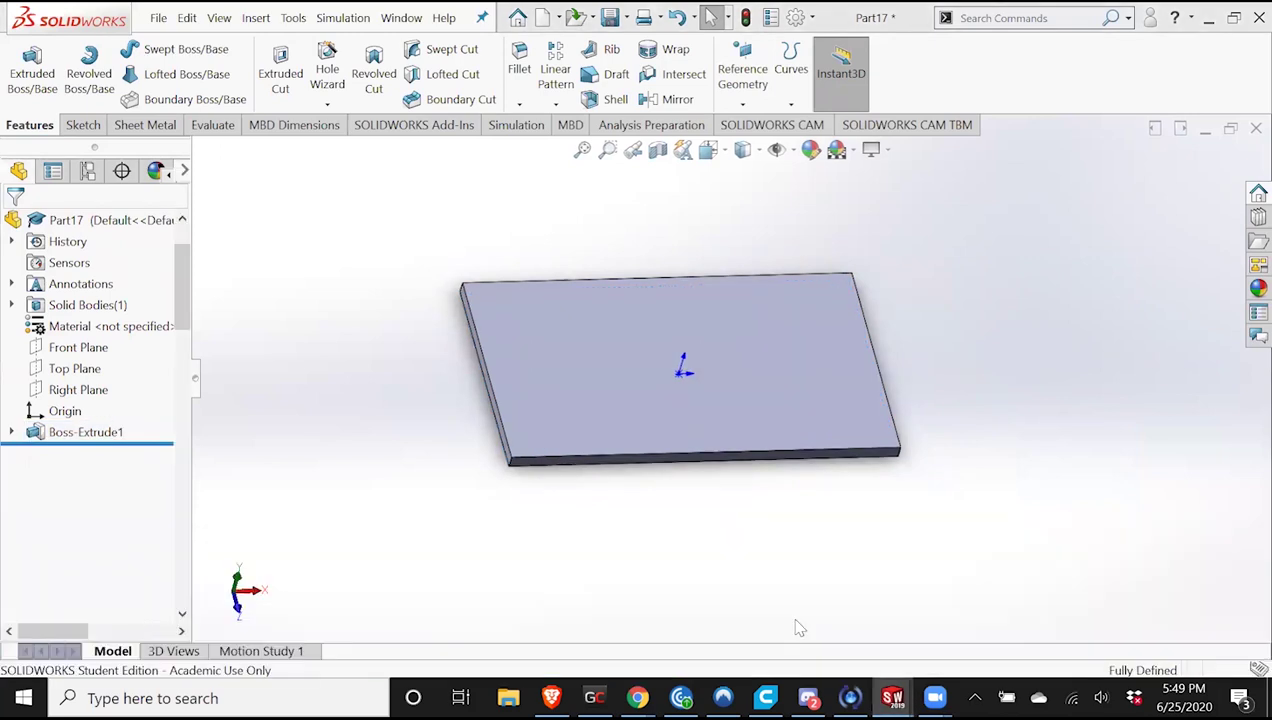
key(ctrl+Tab)
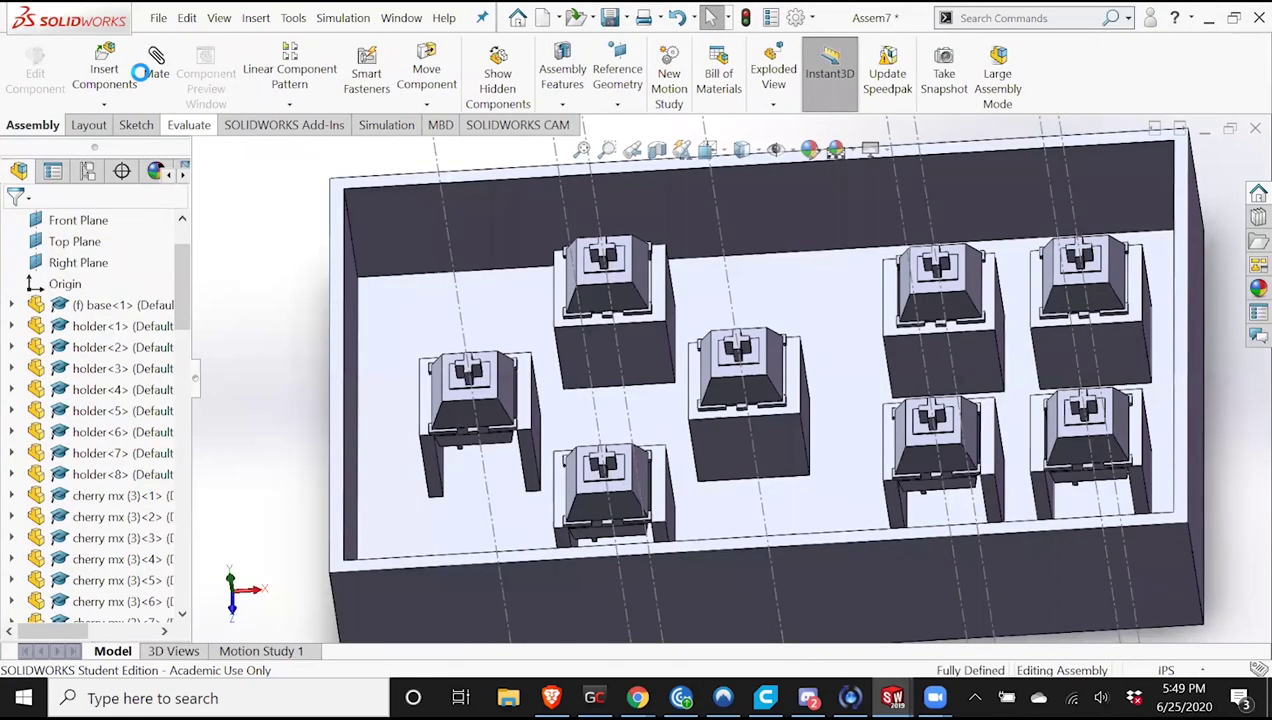
click(188, 124)
click(258, 70)
middle_drag(503, 500, 410, 540)
click(554, 558)
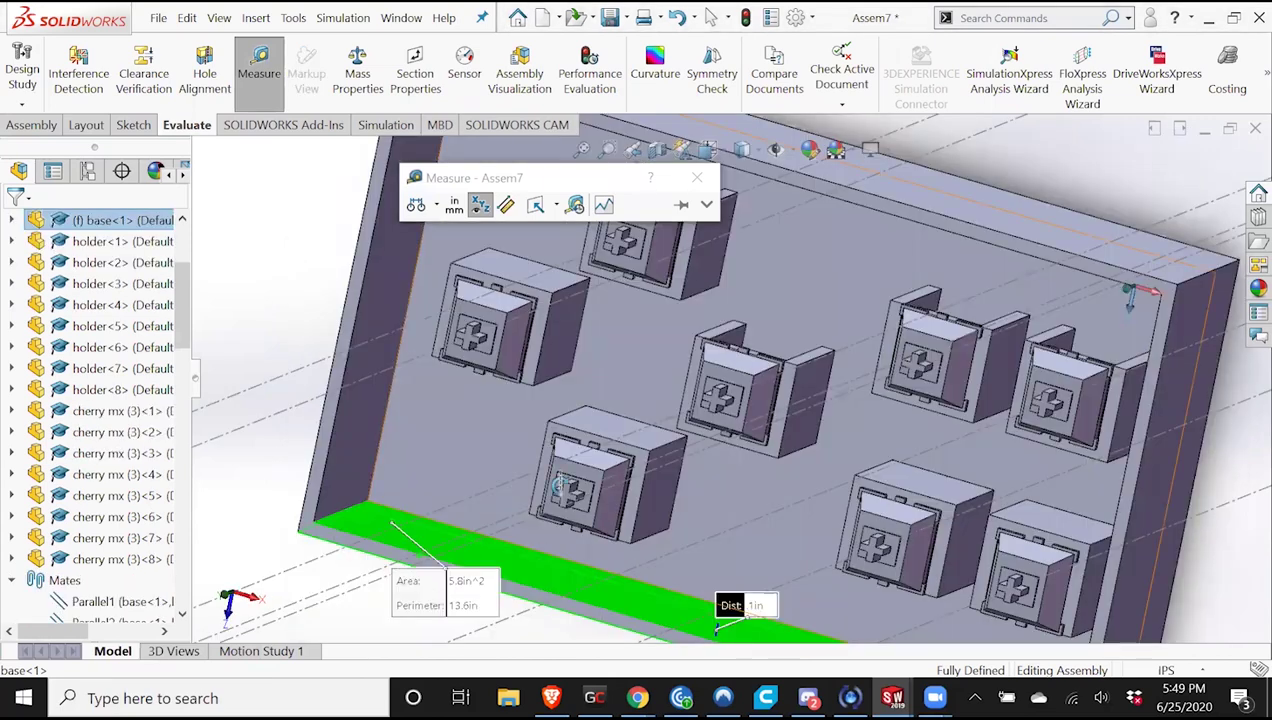
middle_drag(560, 486, 562, 420)
click(279, 352)
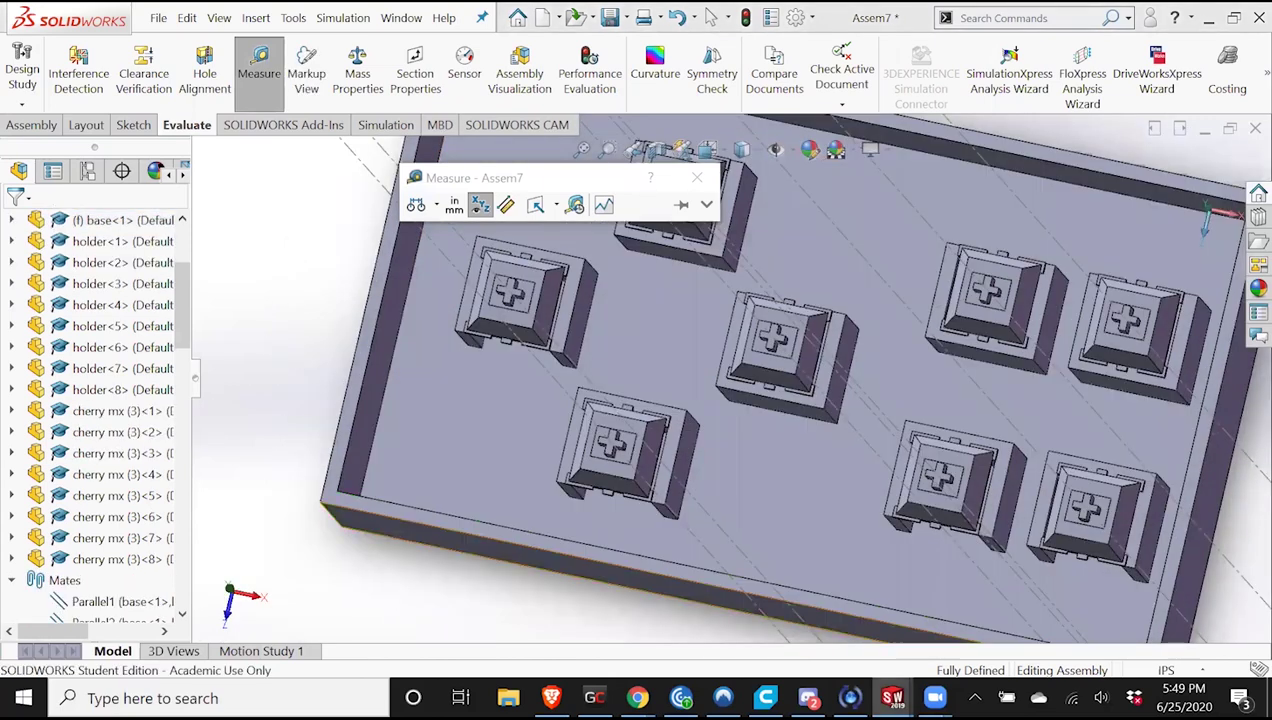
click(892, 698)
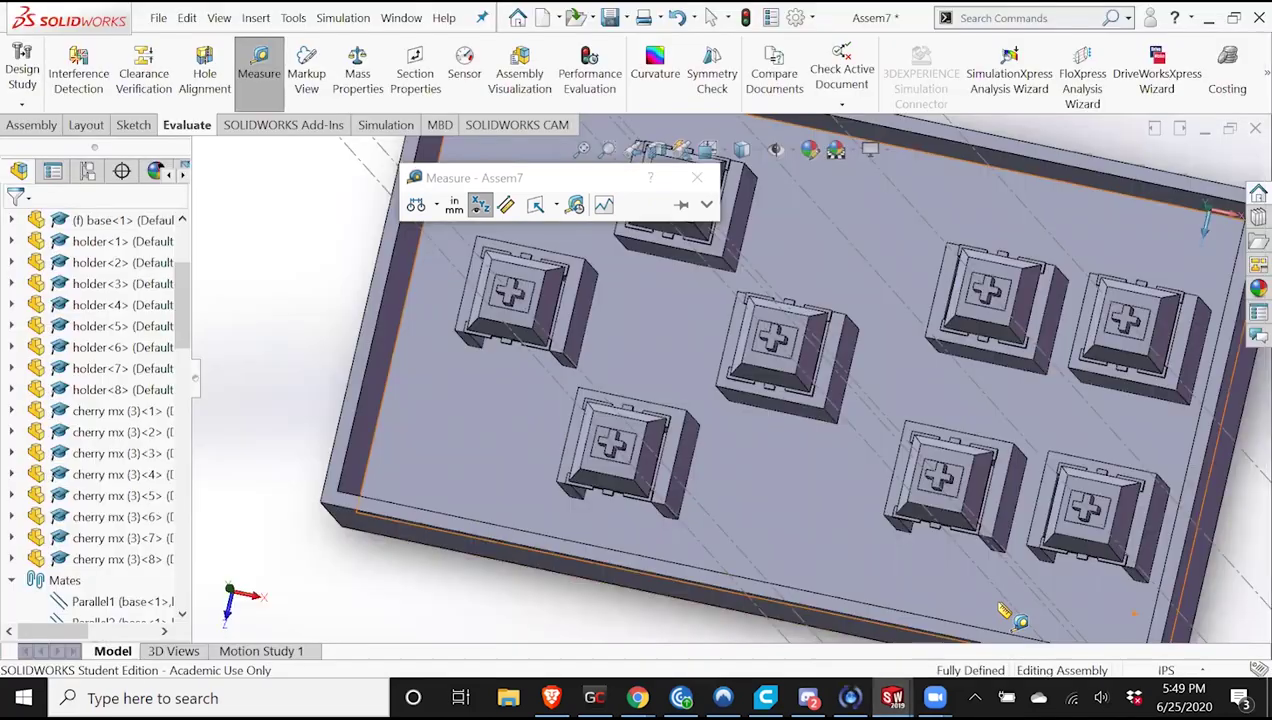
click(998, 603)
key(ctrl+Tab)
key(Escape)
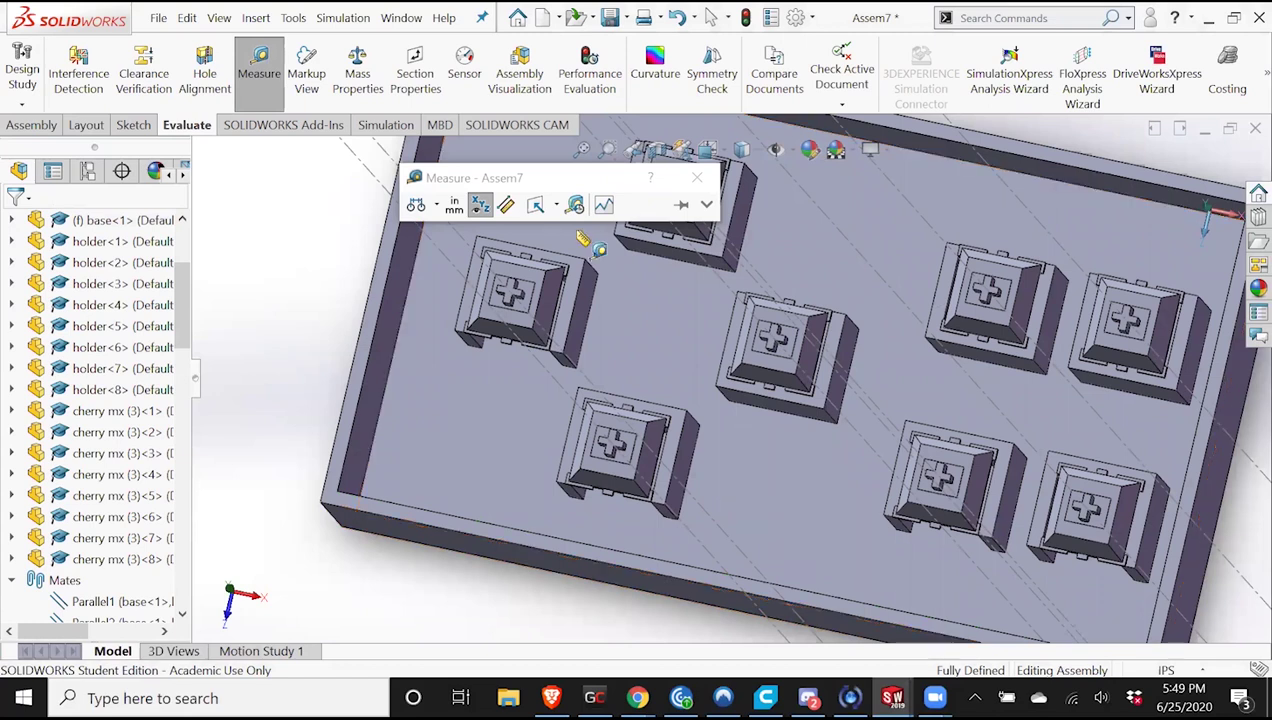
key(Escape)
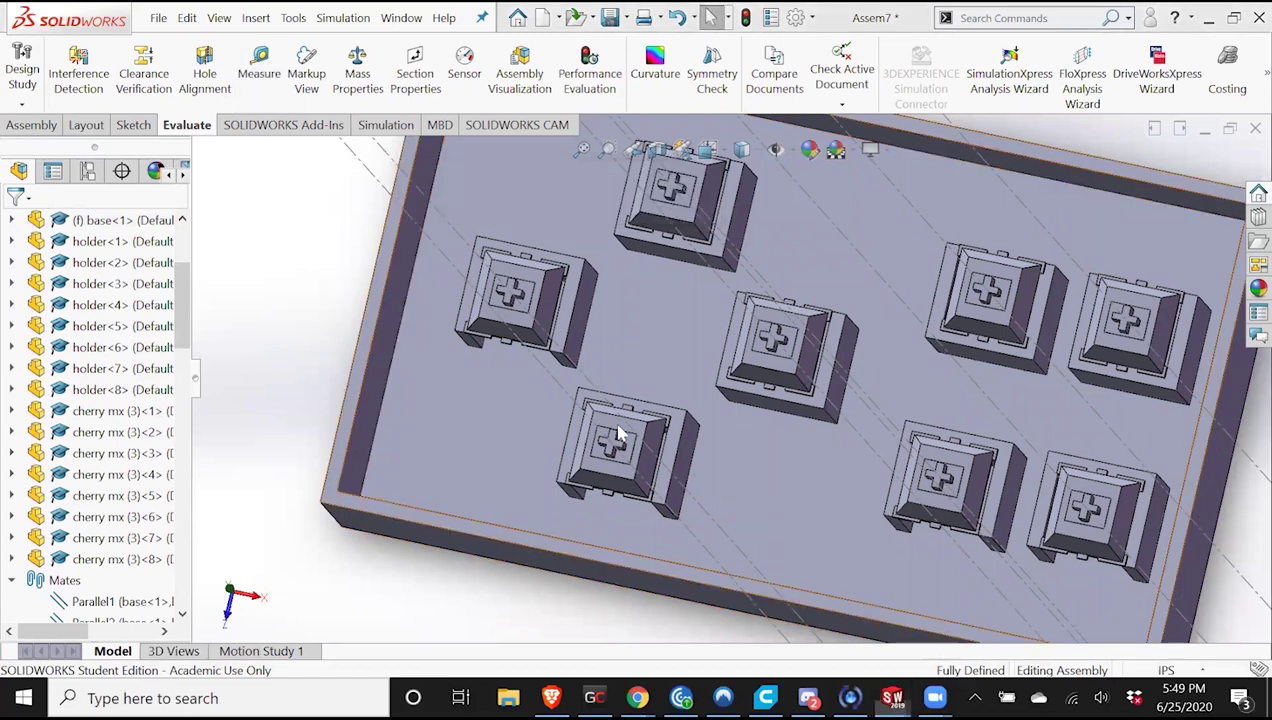
Return to the plate part and sketch a center rectangle on its top face from the origin to the plate's corner.
key(ctrl+Tab)
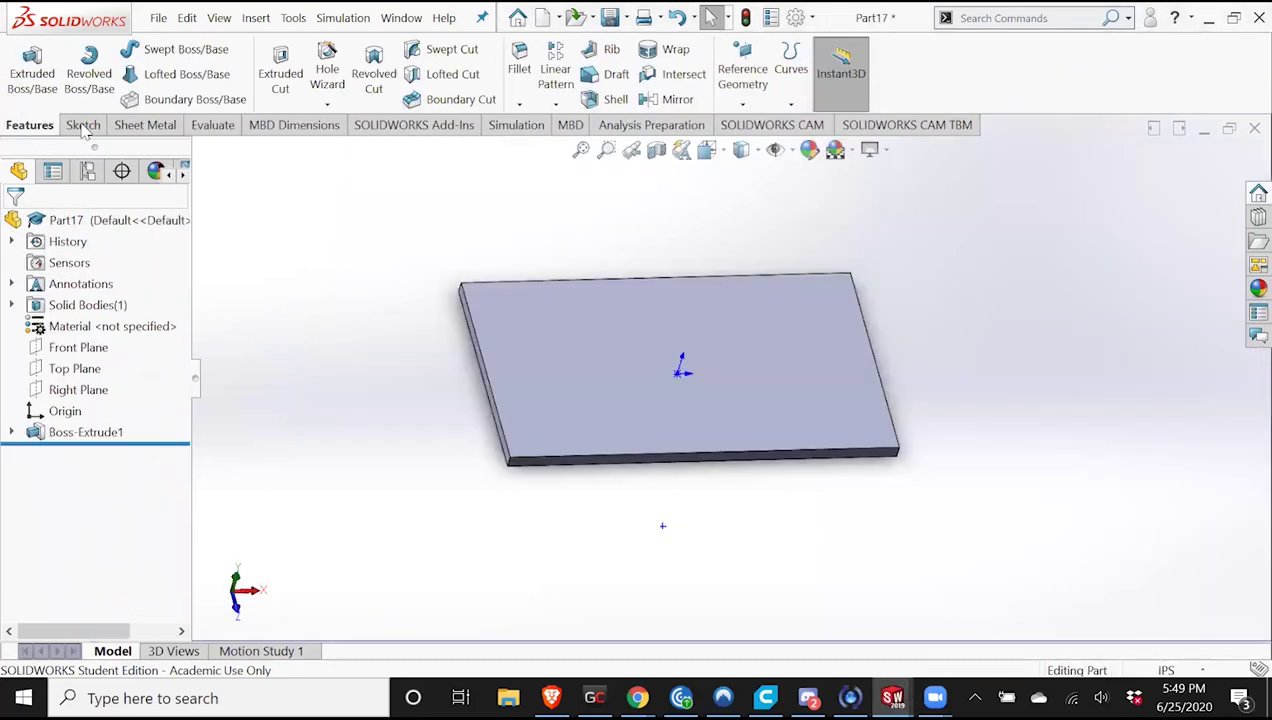
click(82, 125)
click(27, 60)
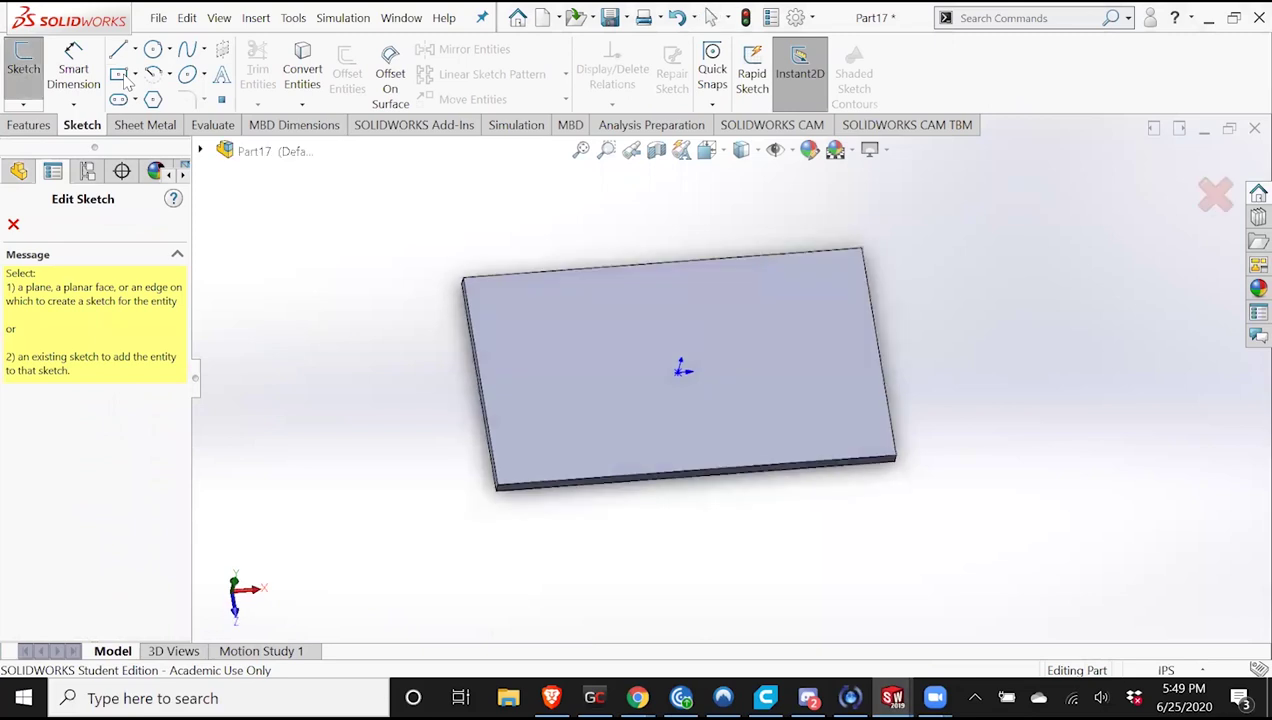
click(816, 274)
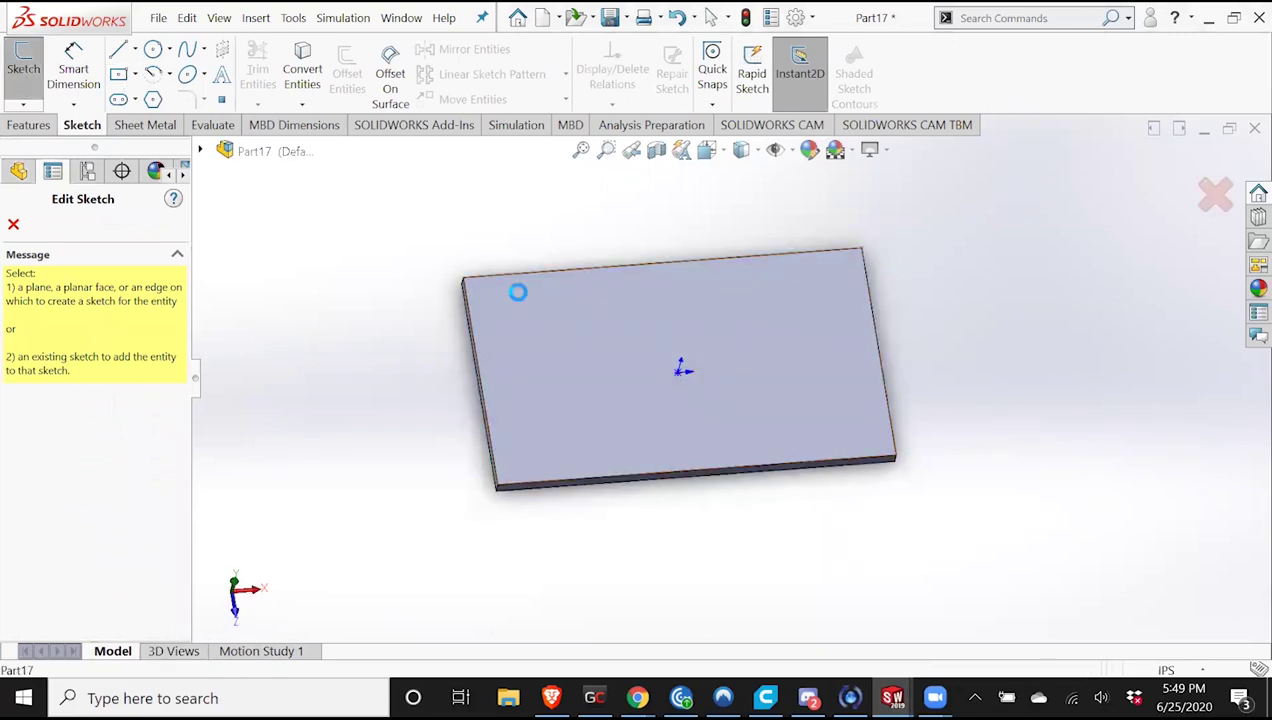
click(120, 77)
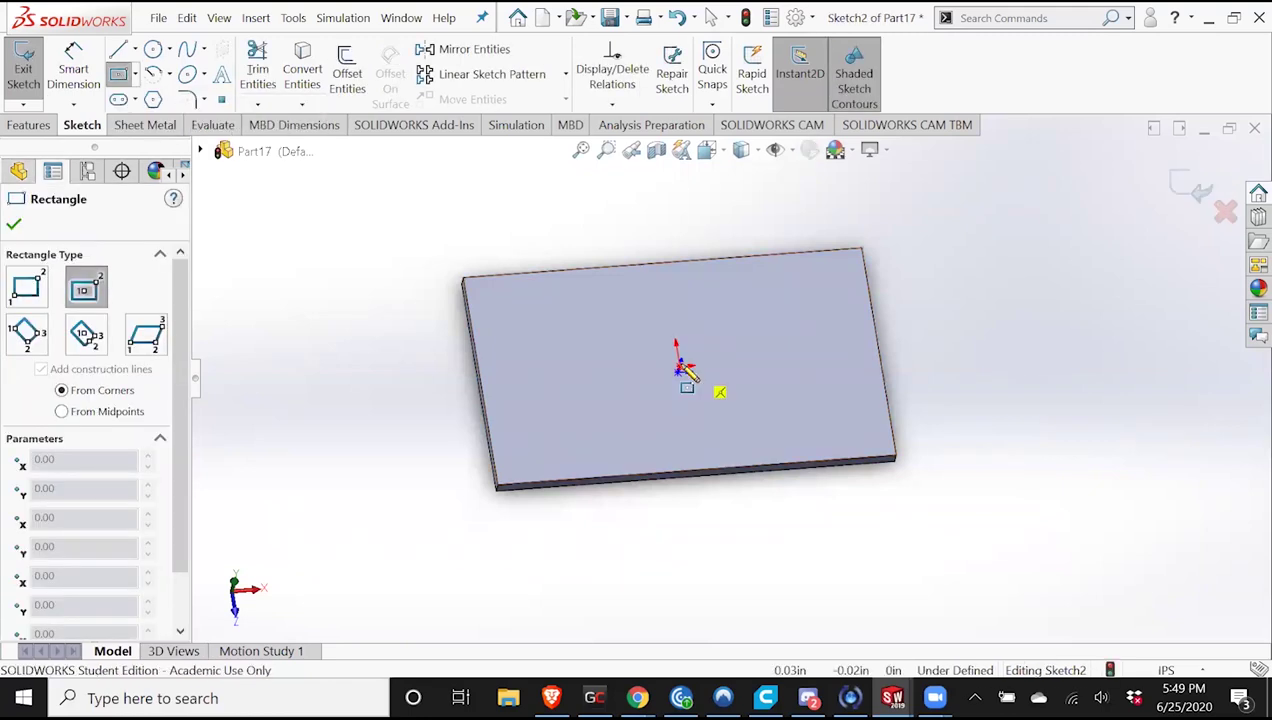
click(863, 249)
middle_drag(956, 347, 952, 418)
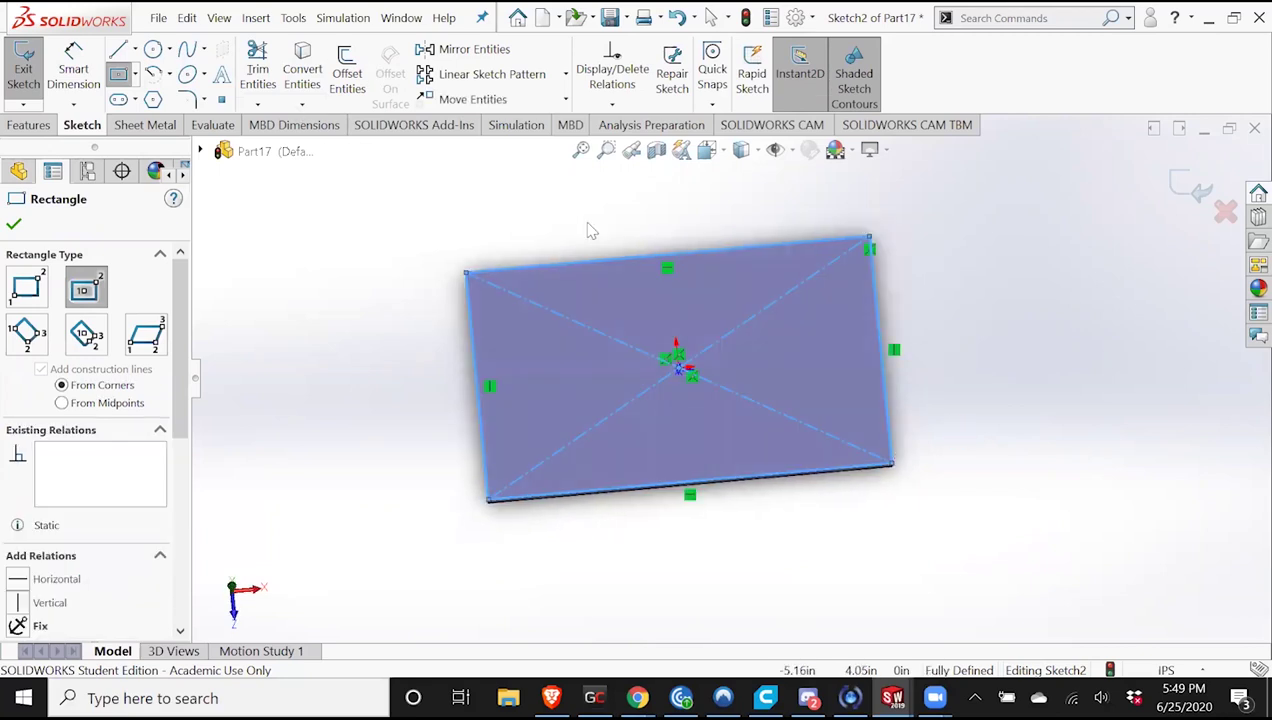
Offset the center rectangle's outline 0.10 in inward on the plate's top face, with the offset direction reversed.
click(347, 72)
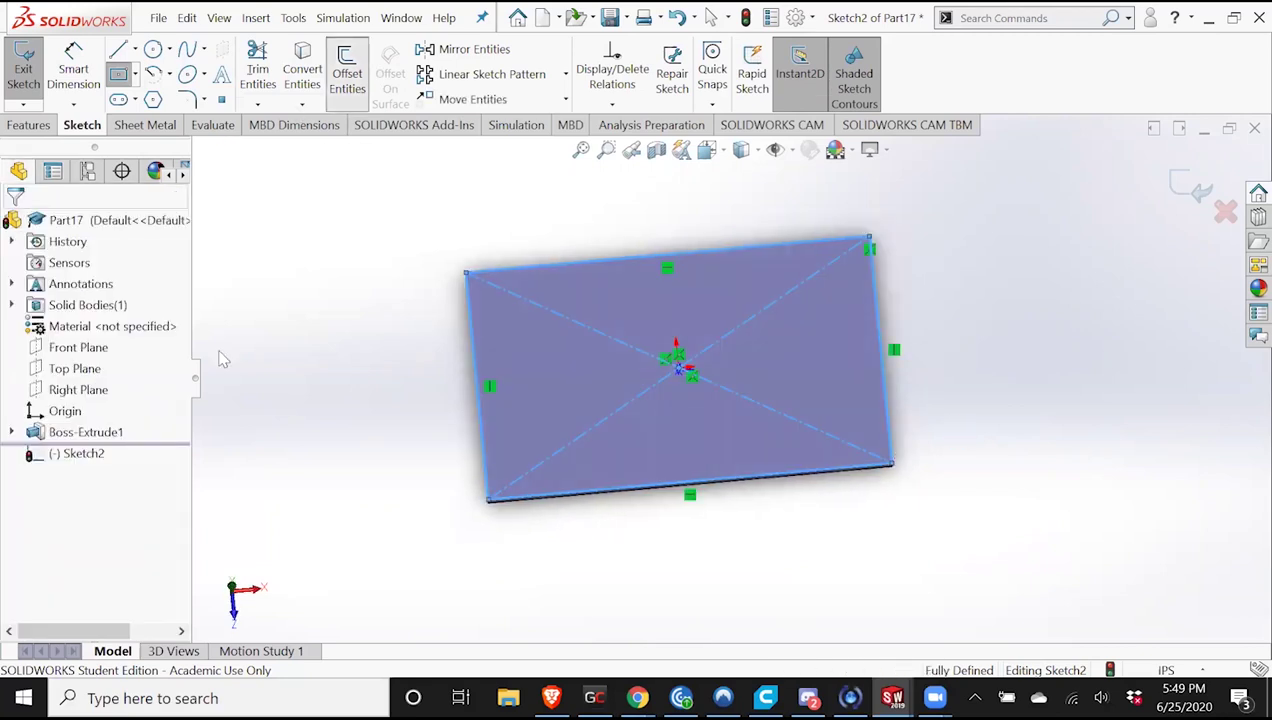
scroll(622, 348, down, 4)
click(622, 348)
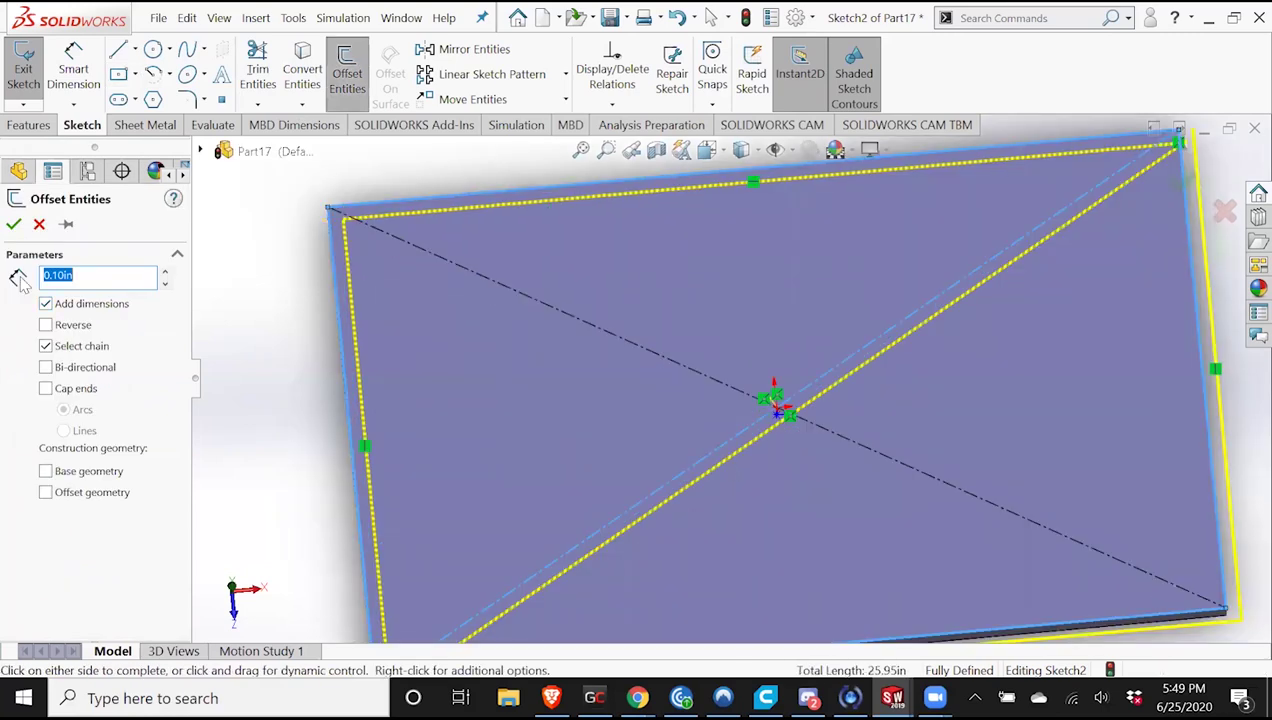
click(45, 324)
click(14, 224)
Try to extrude the narrow border between the two rectangles as a blind boss and inspect its preview.
click(31, 125)
click(27, 77)
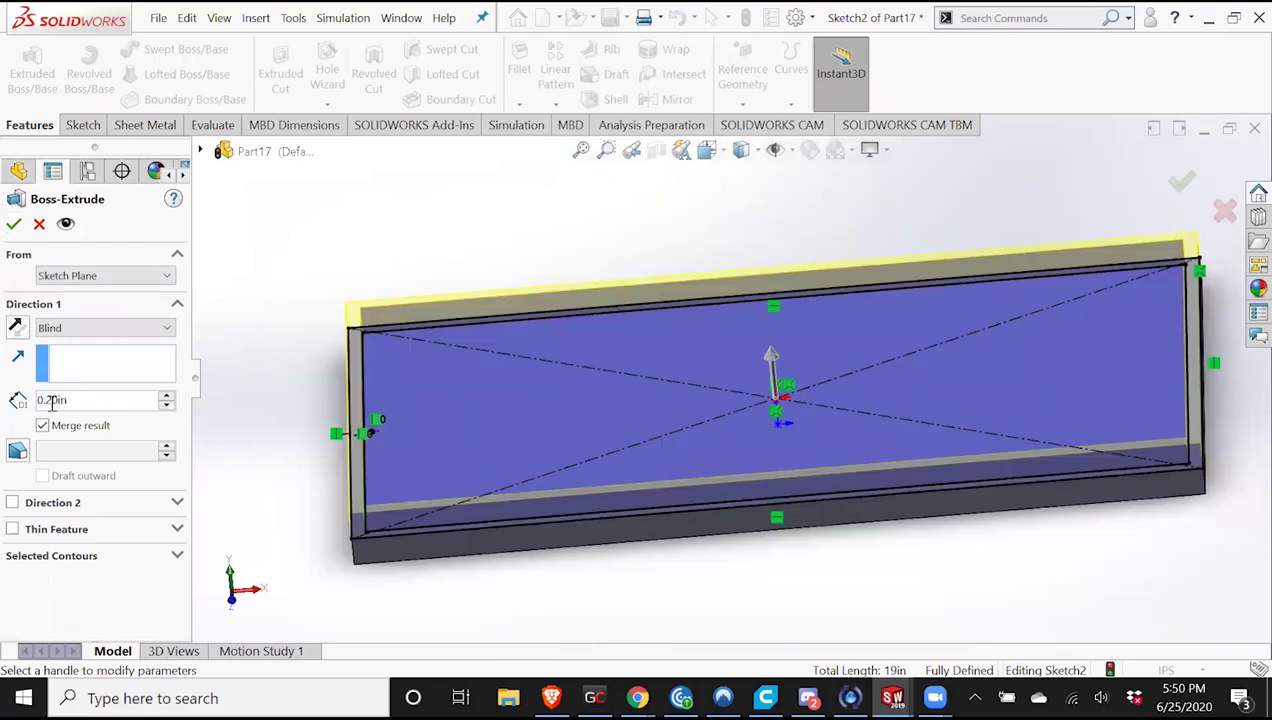
drag(49, 402, 122, 416)
text(.3)
key(Return)
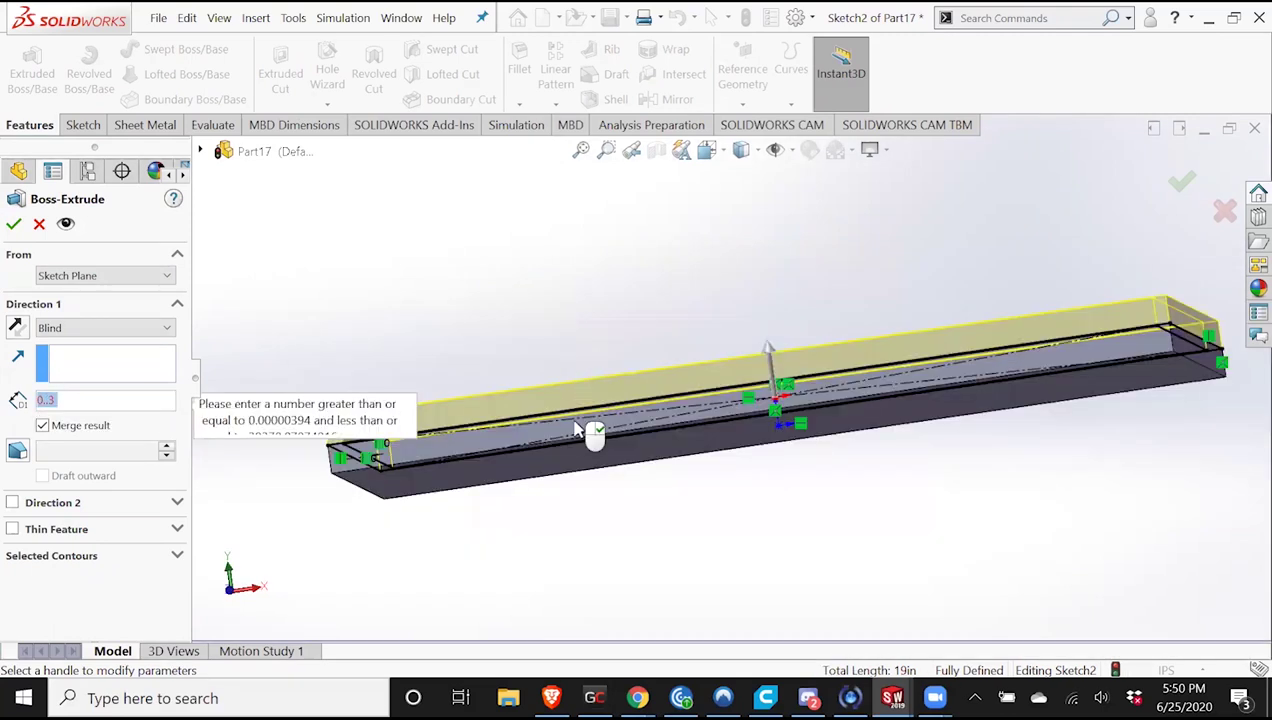
middle_drag(575, 423, 609, 409)
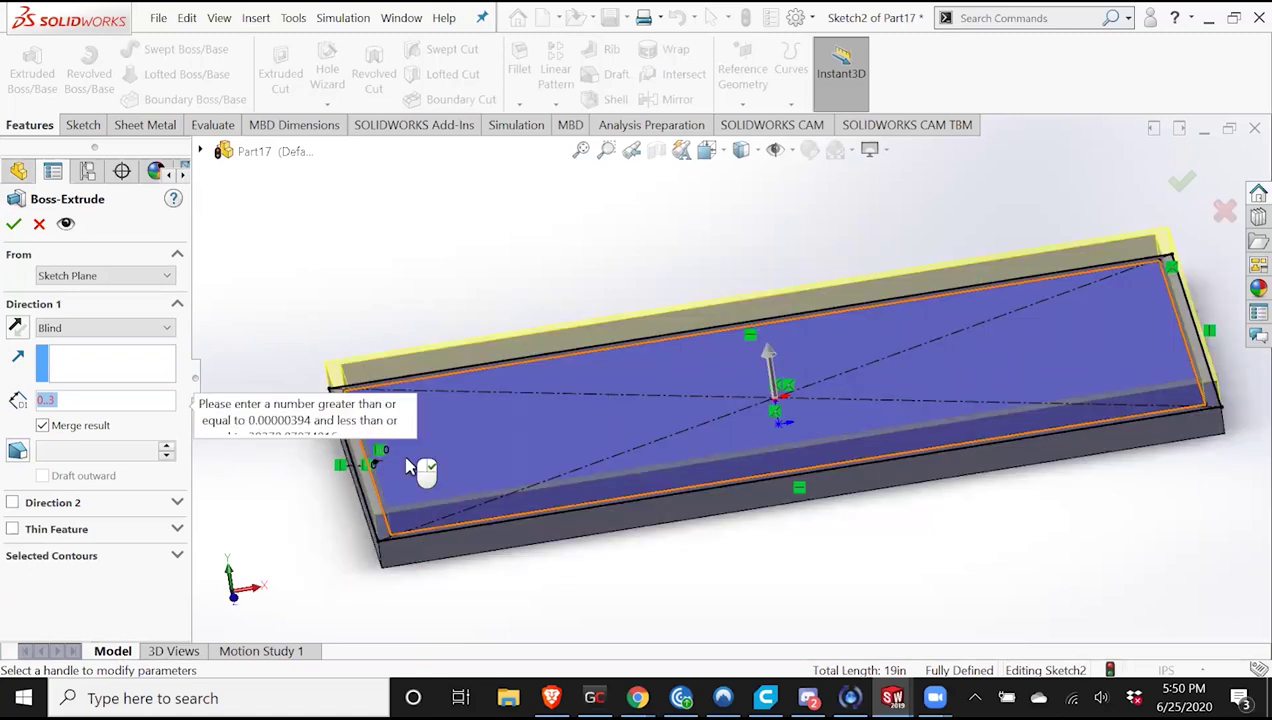
middle_drag(442, 448, 459, 438)
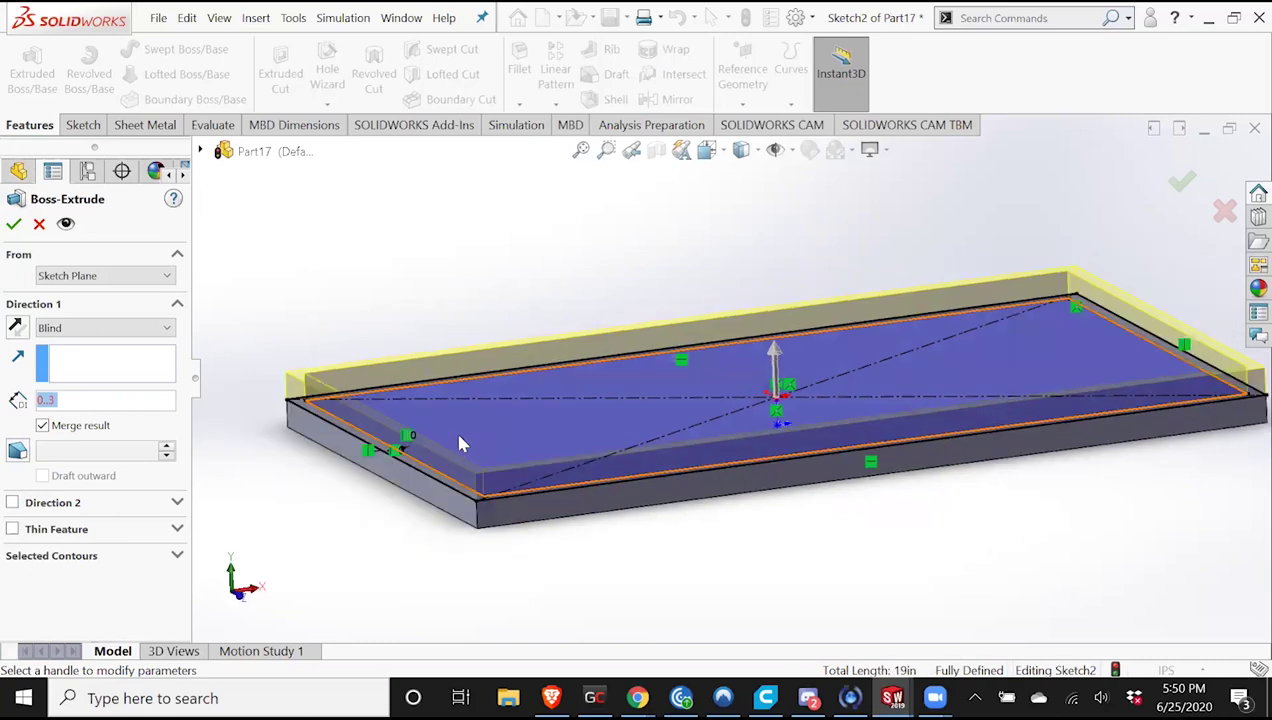
click(19, 229)
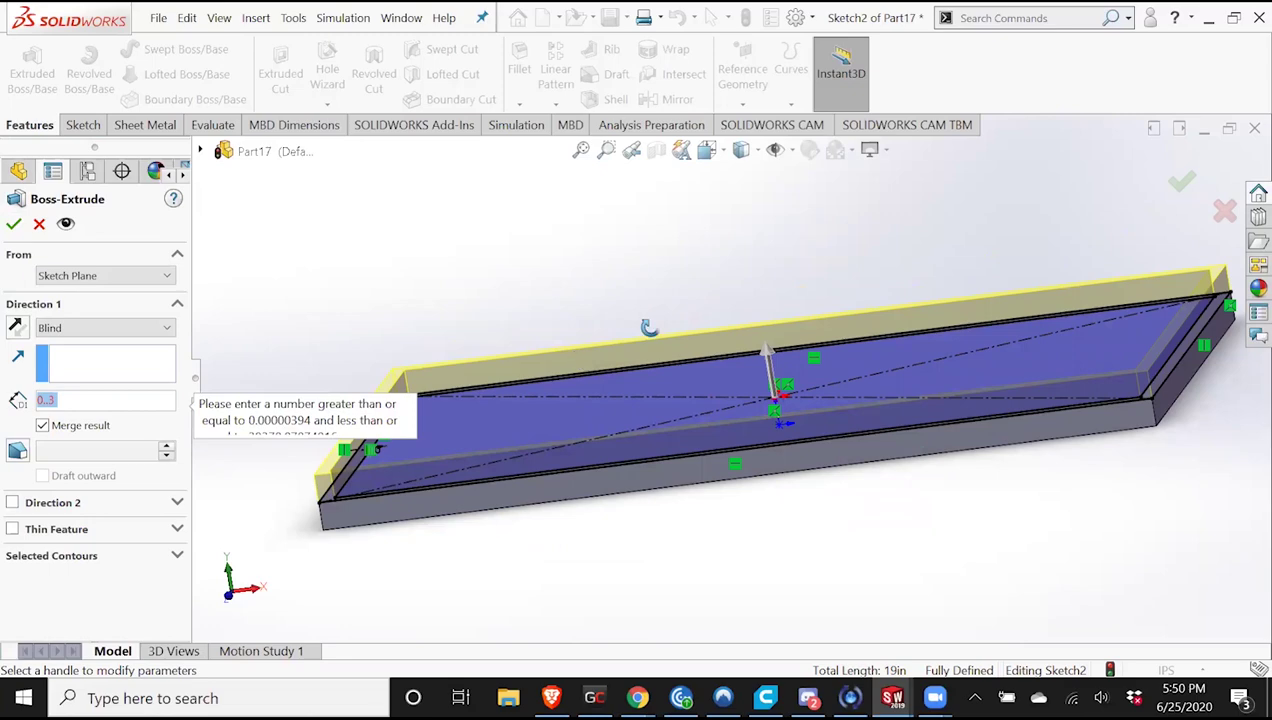
middle_drag(649, 327, 463, 278)
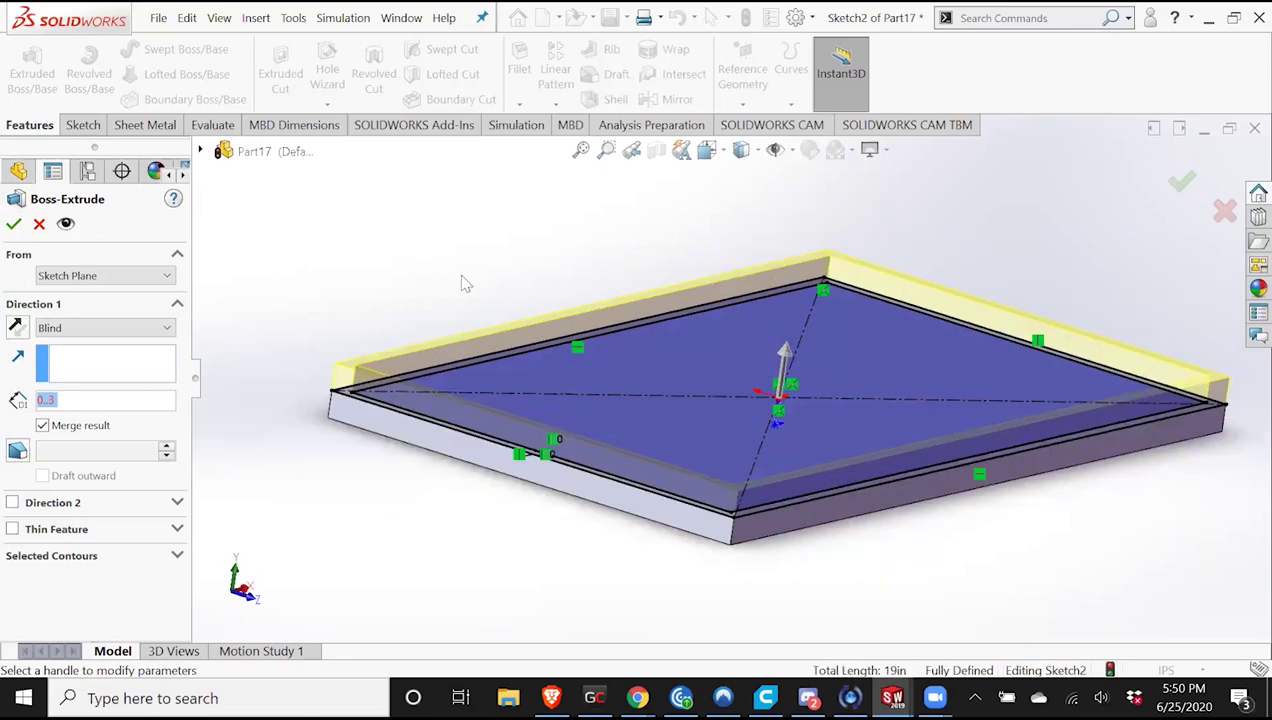
middle_drag(512, 341, 505, 415)
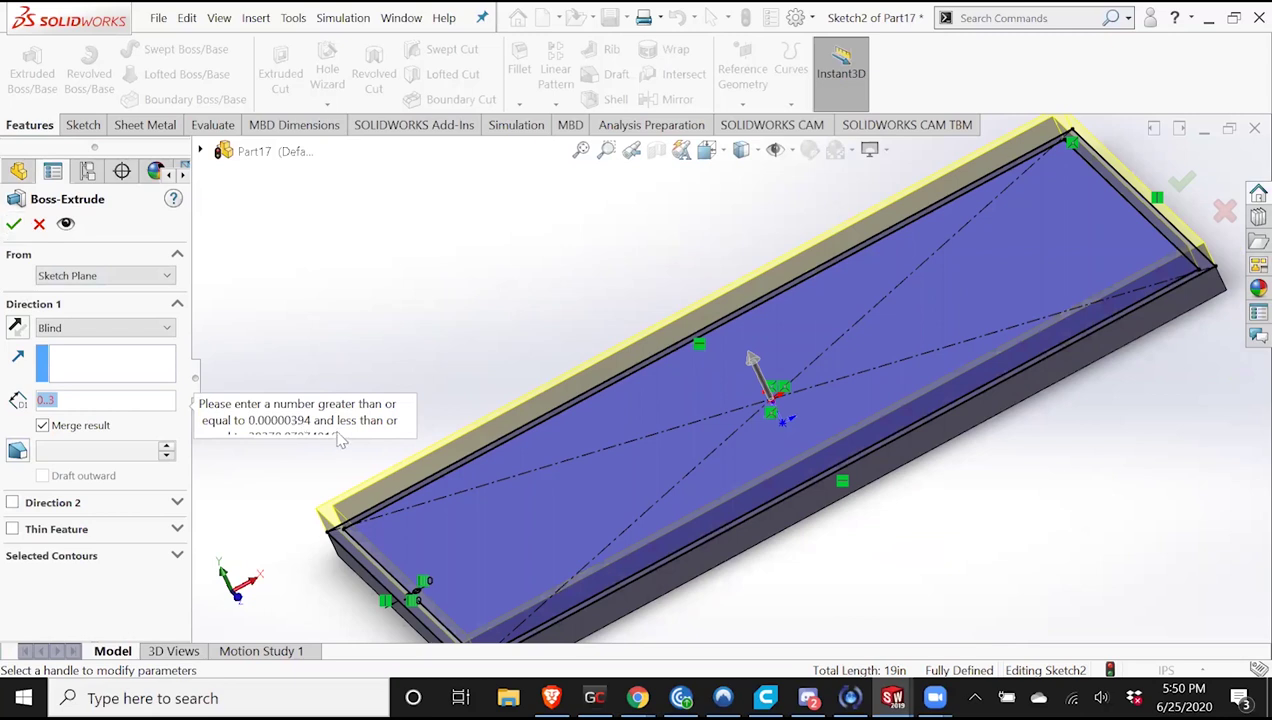
Set the border's blind extrusion depth to 0.30 in and complete the boss.
click(121, 403)
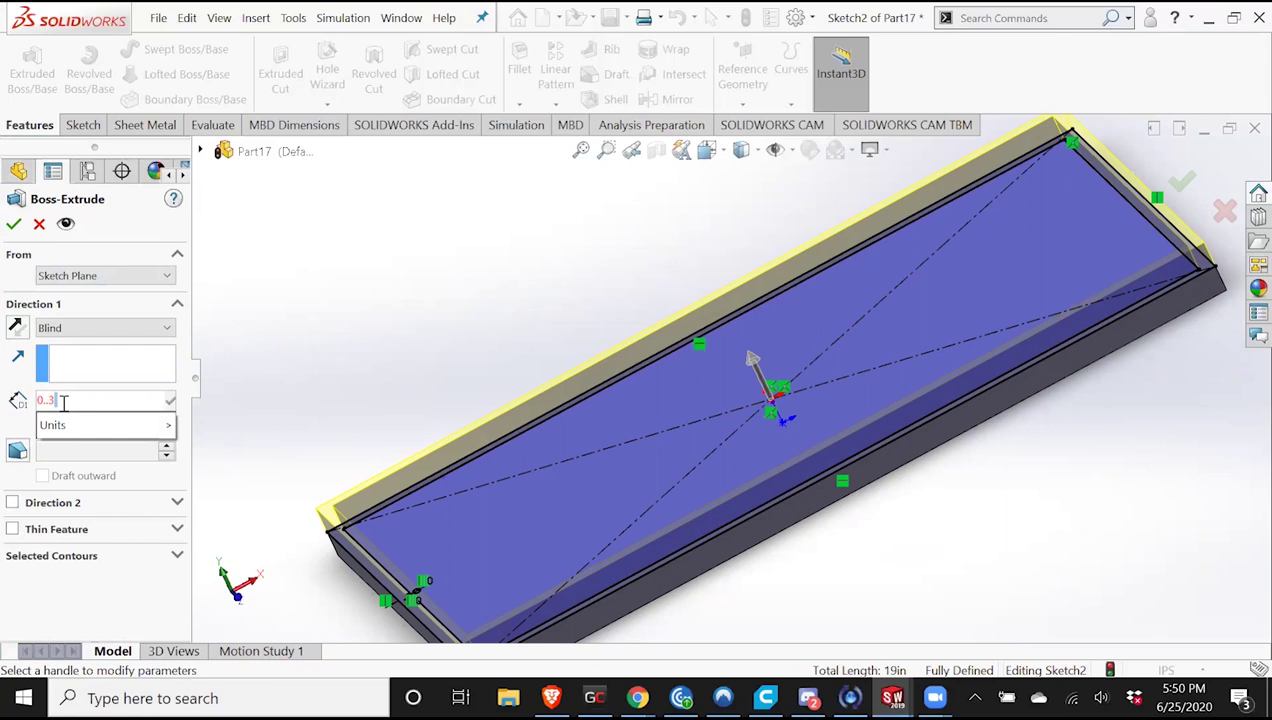
key(Left)
key(Left)
key(BackSpace)
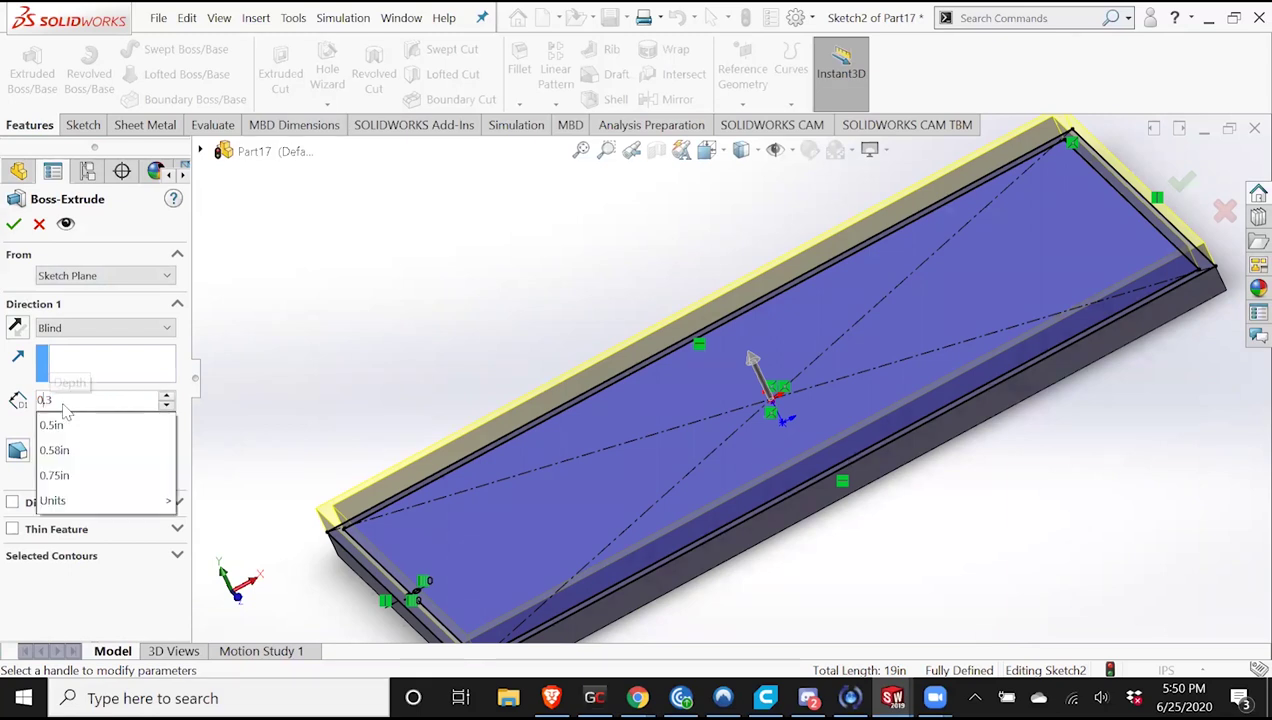
click(17, 225)
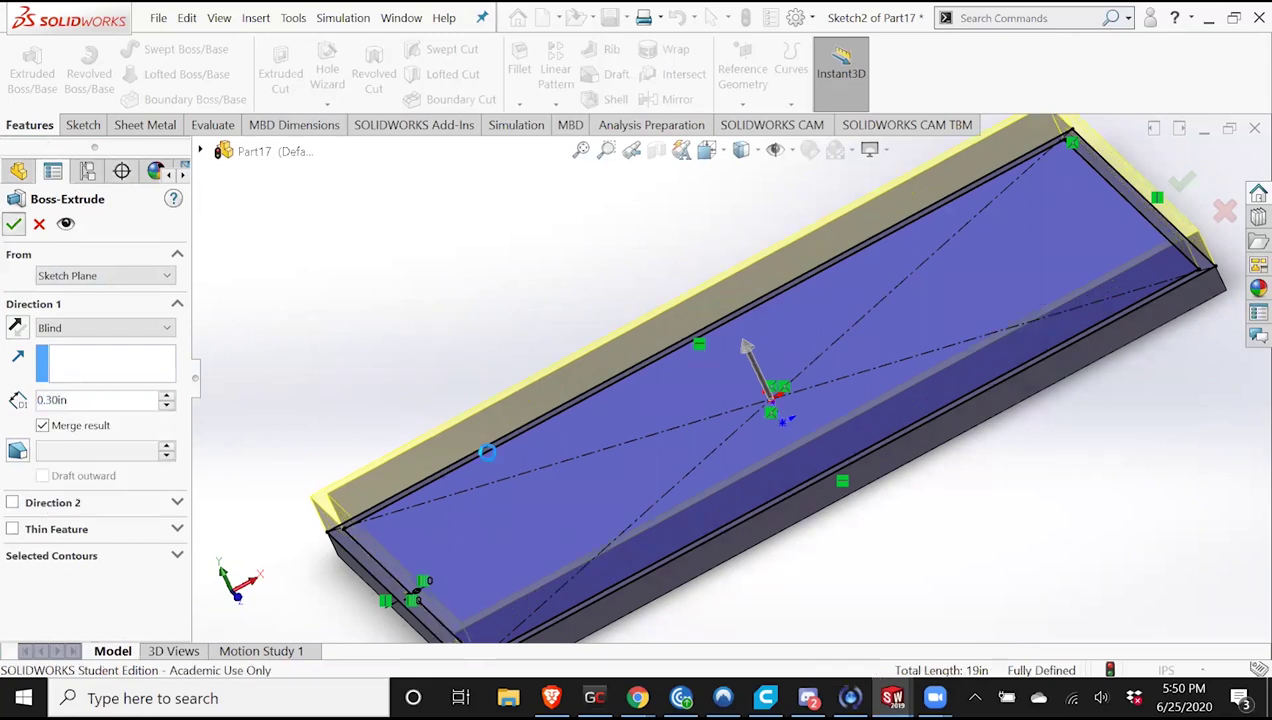
Save the finished cover plate as a part named "top" in the switch design folder.
middle_drag(588, 400, 616, 223)
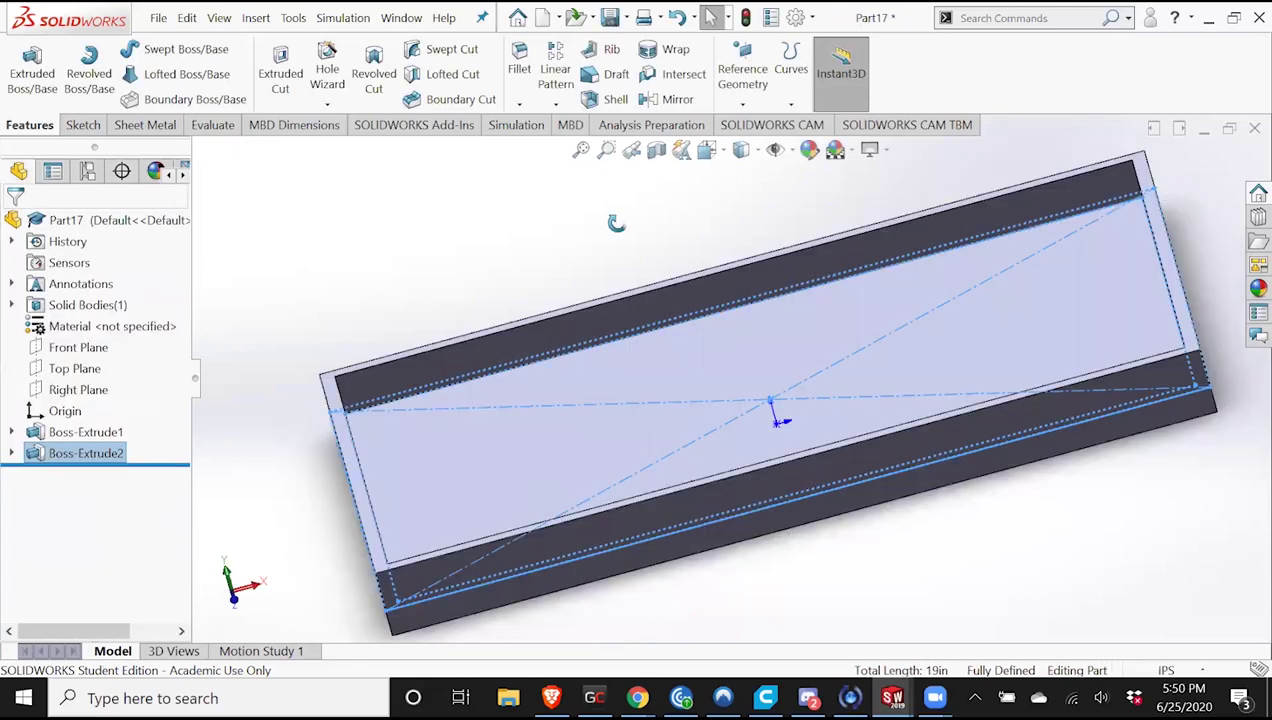
middle_drag(757, 388, 601, 37)
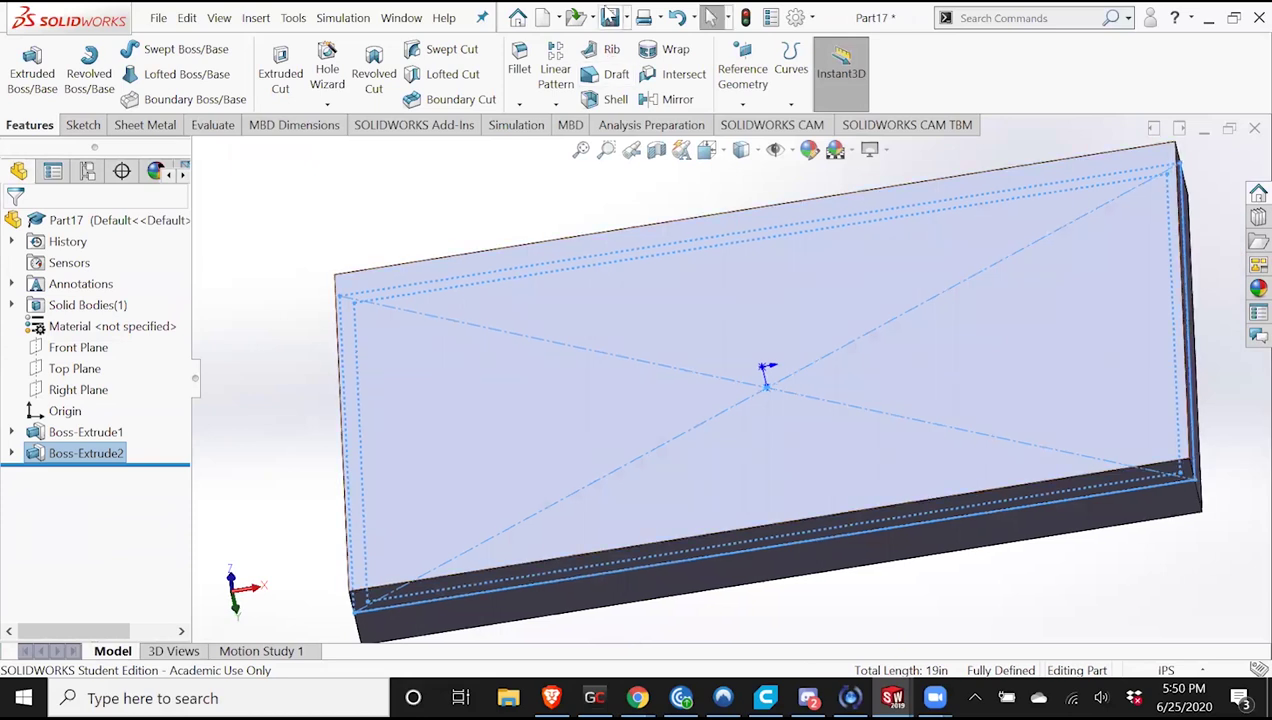
click(609, 17)
text(top)
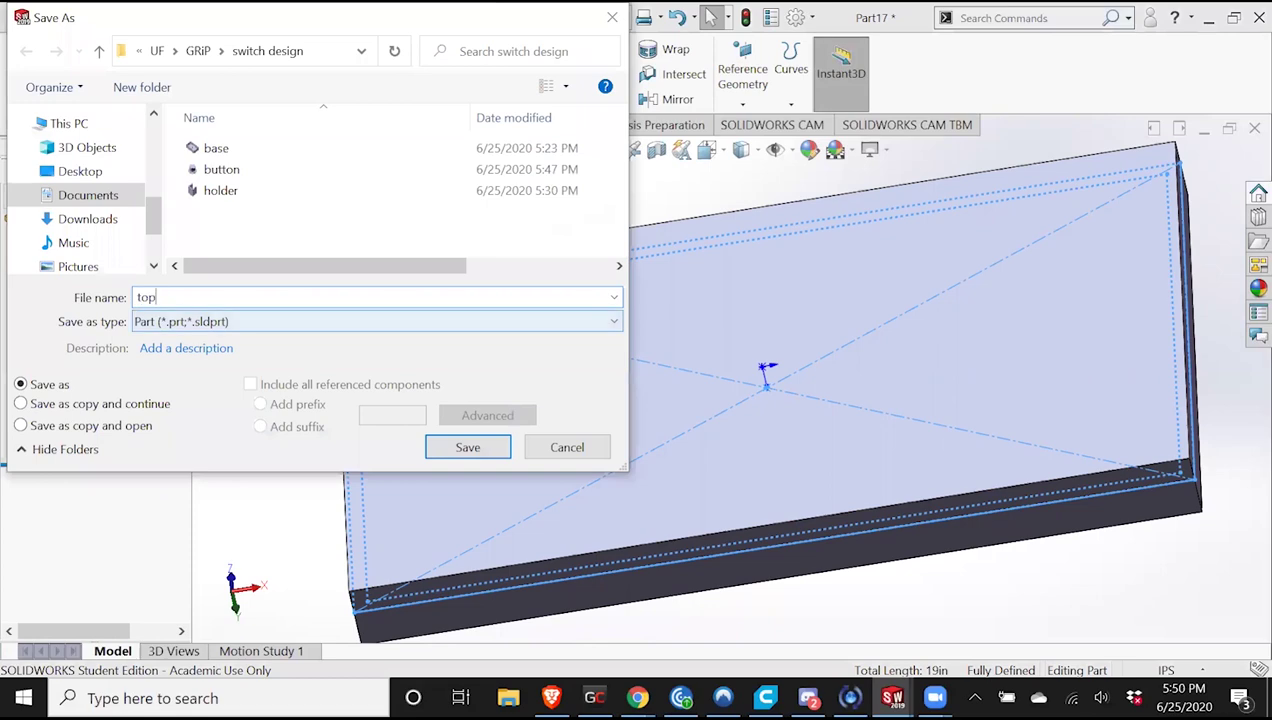
key(Return)
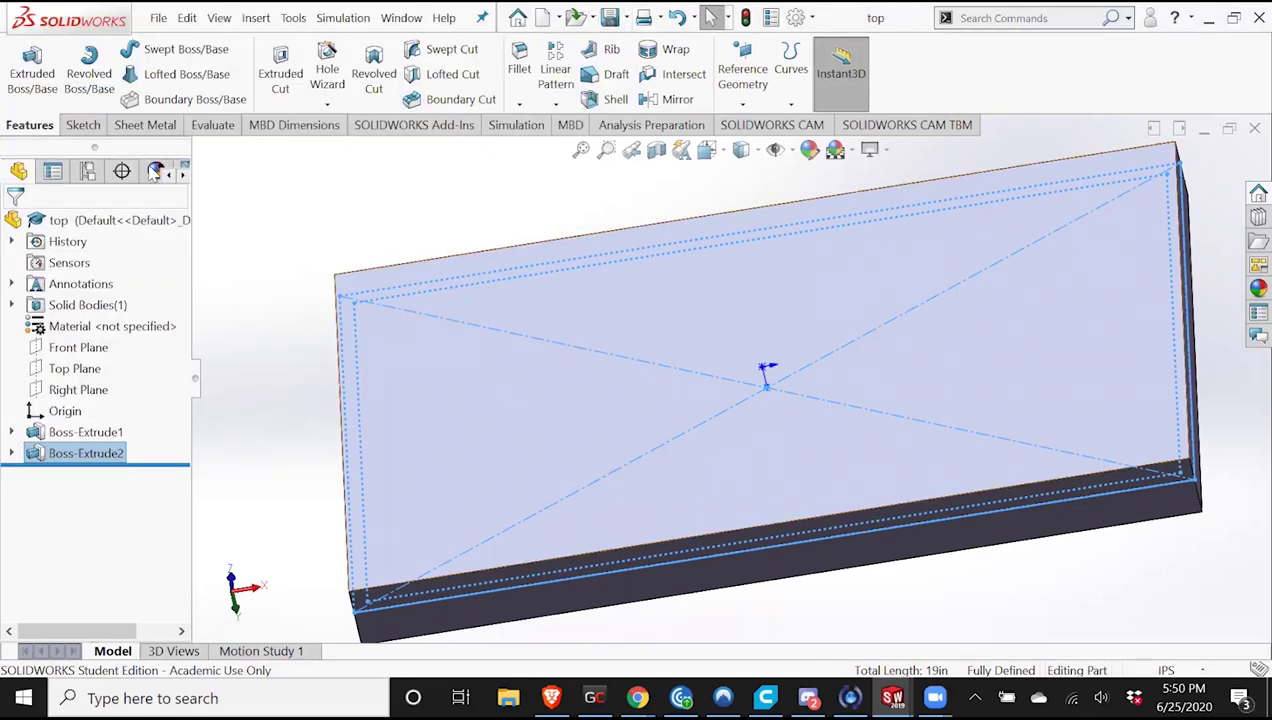
Open a new sketch on the plate's flat outer face, opposite the raised rim.
key(ctrl+8)
click(82, 125)
click(24, 62)
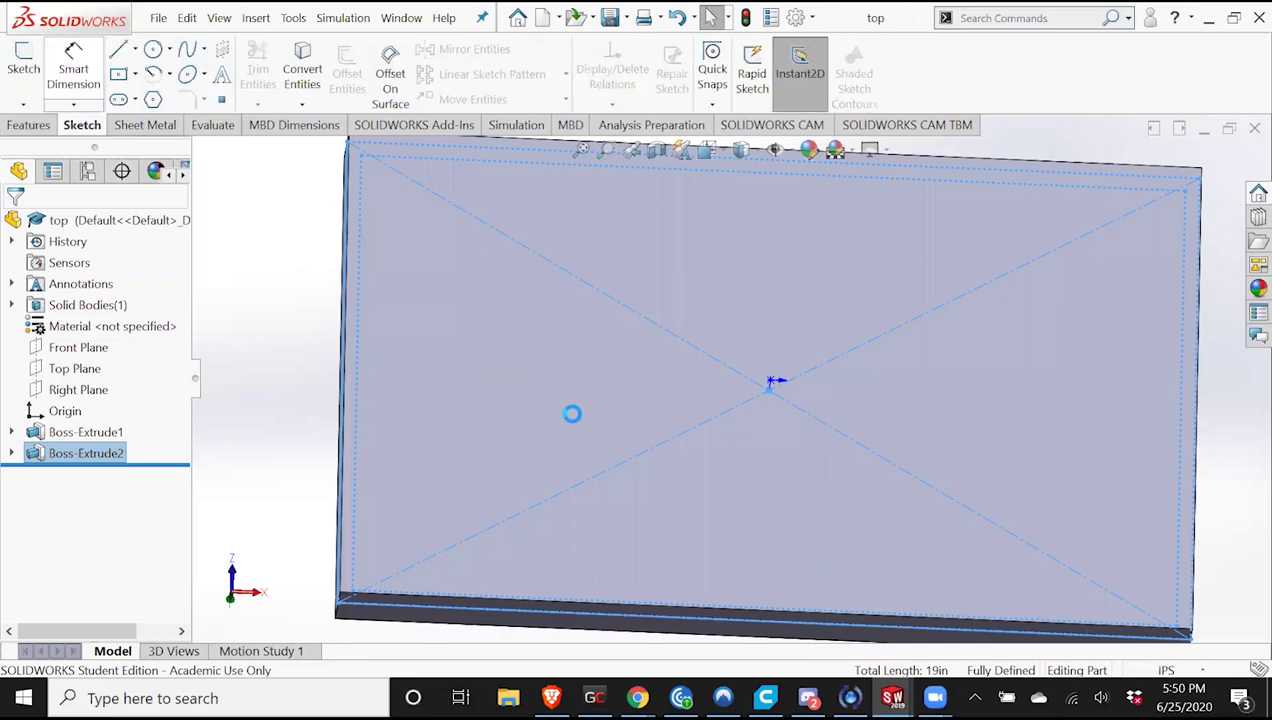
click(559, 373)
click(581, 365)
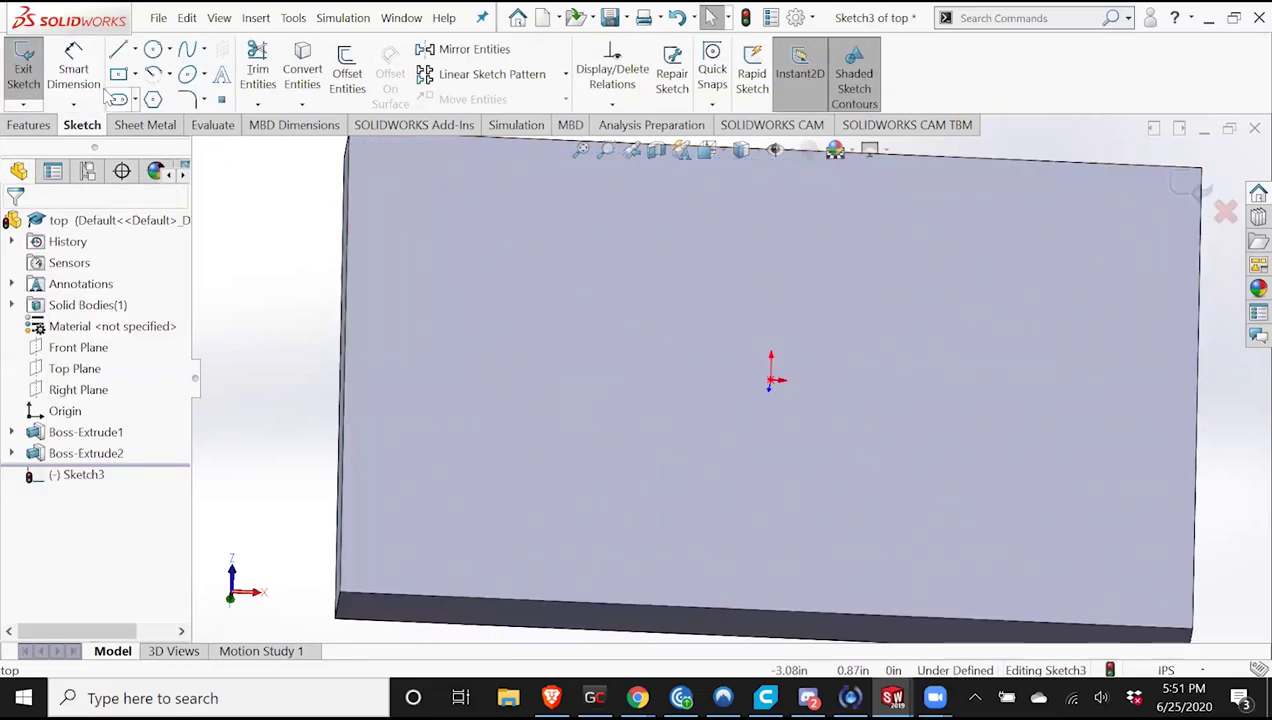
Sketch four circles in a diamond layout on the plate's left half, with radii of about 0.25 to 0.39 in.
click(153, 50)
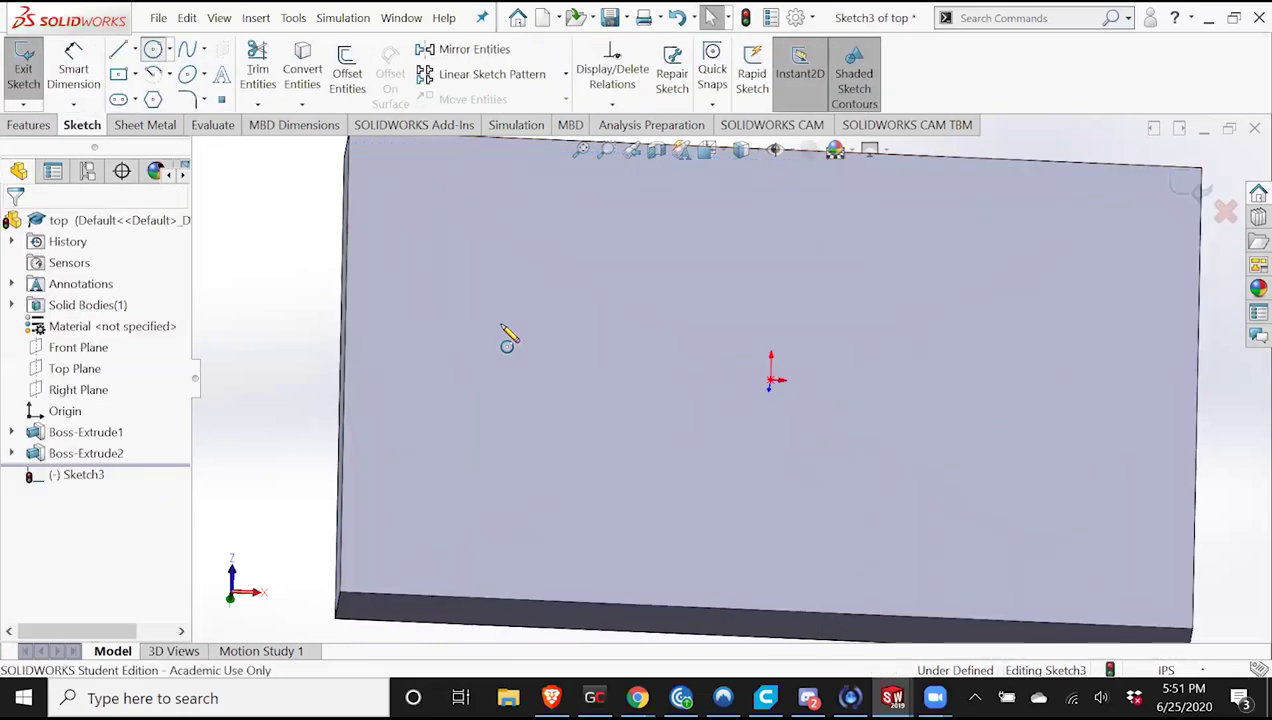
click(464, 340)
click(514, 352)
click(592, 225)
click(640, 242)
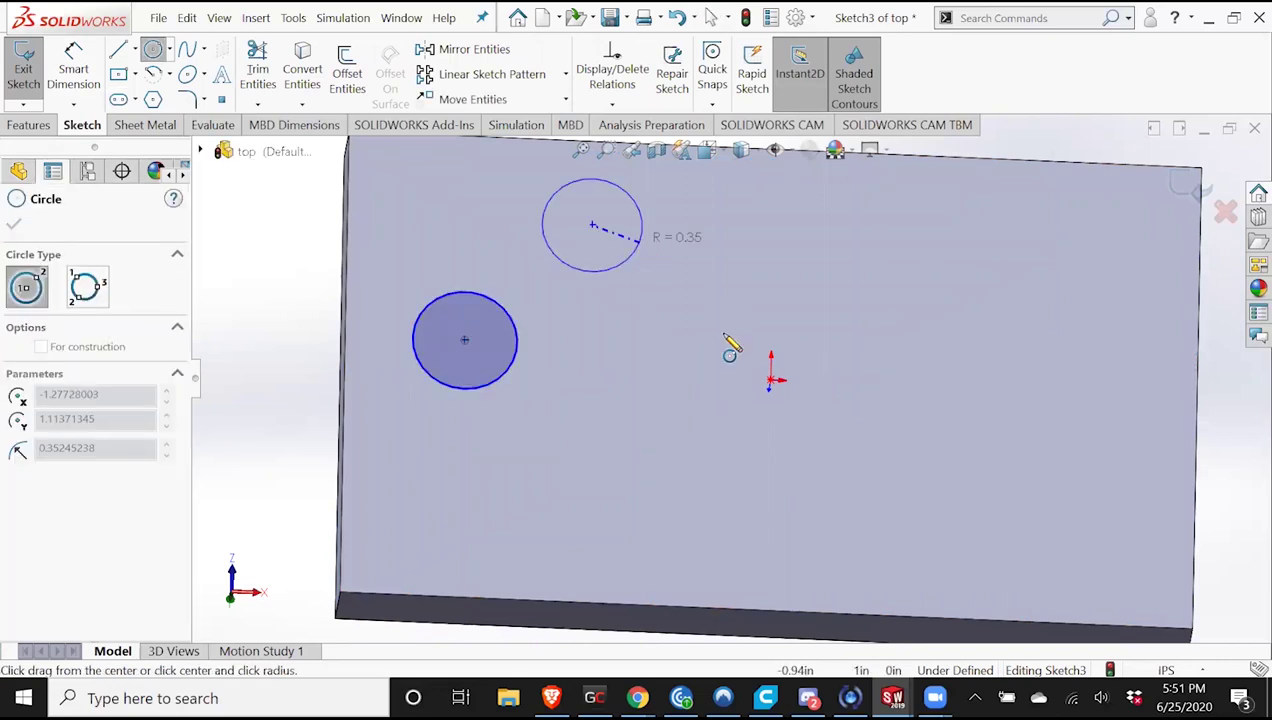
click(707, 362)
click(724, 334)
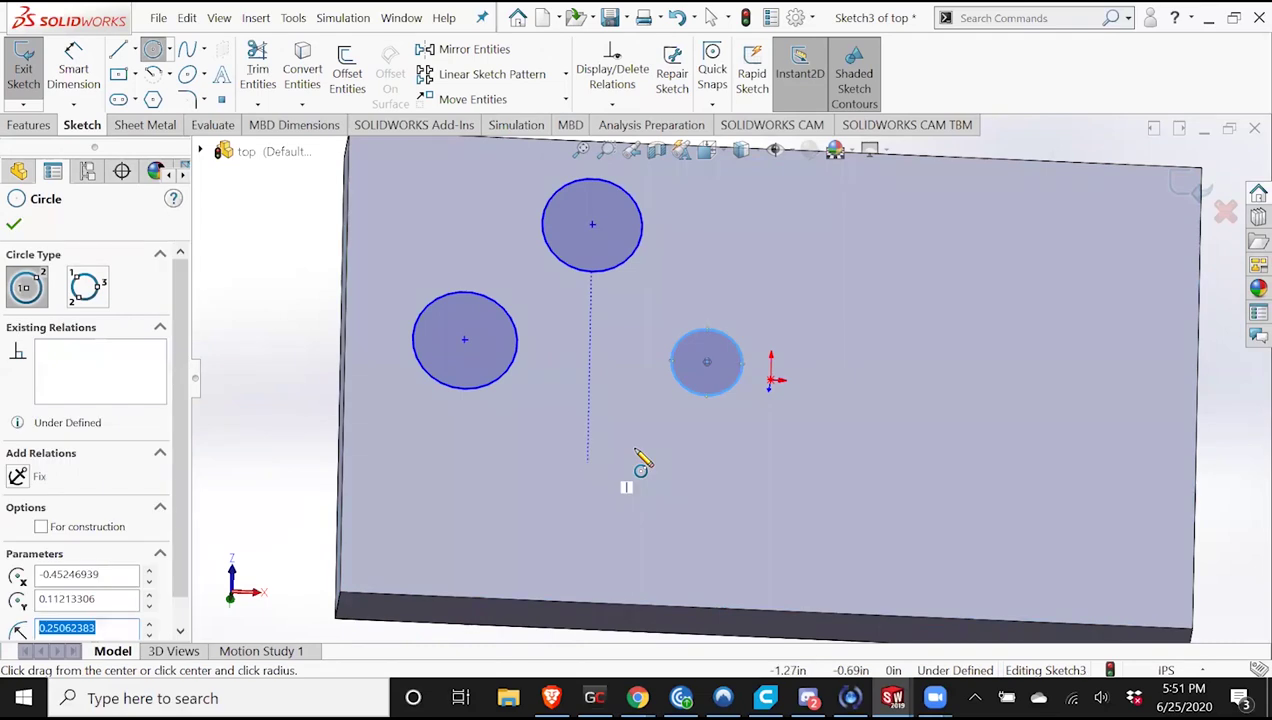
click(587, 462)
Sketch four circles in a two-by-two layout on the plate's right half, with radii of about 0.3 to 0.35 in.
click(965, 293)
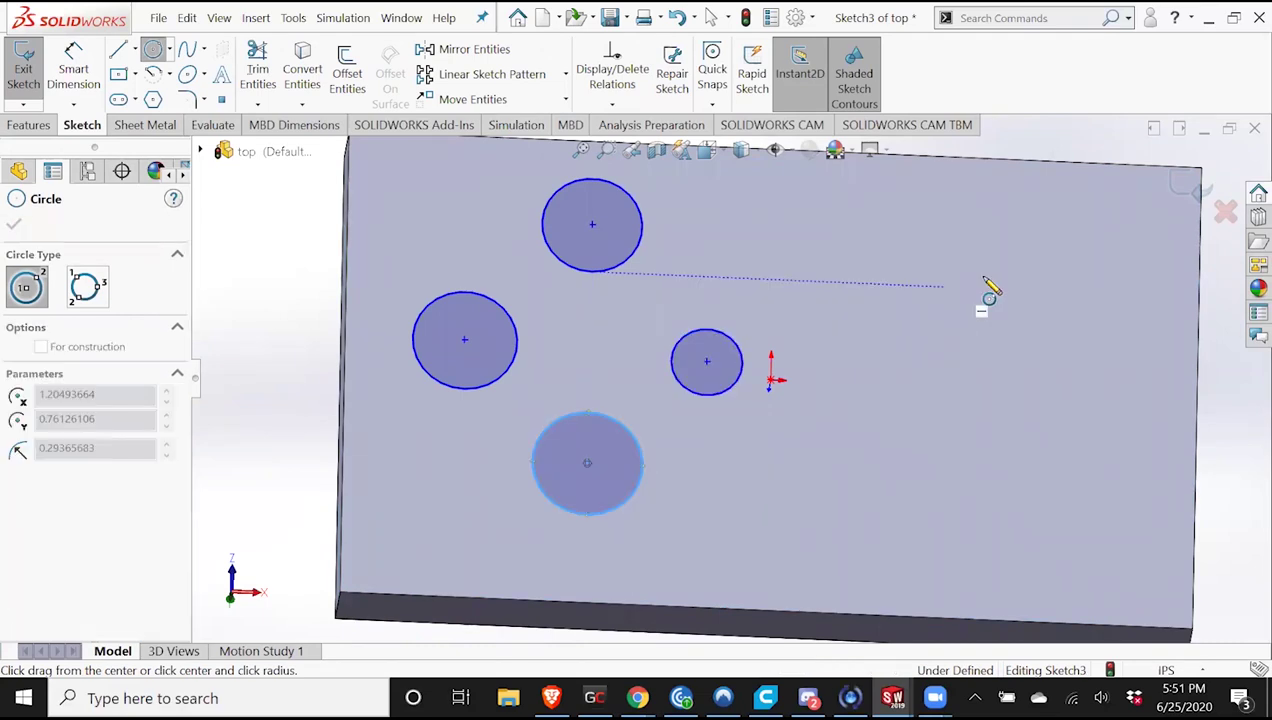
click(1080, 296)
click(1055, 329)
click(930, 481)
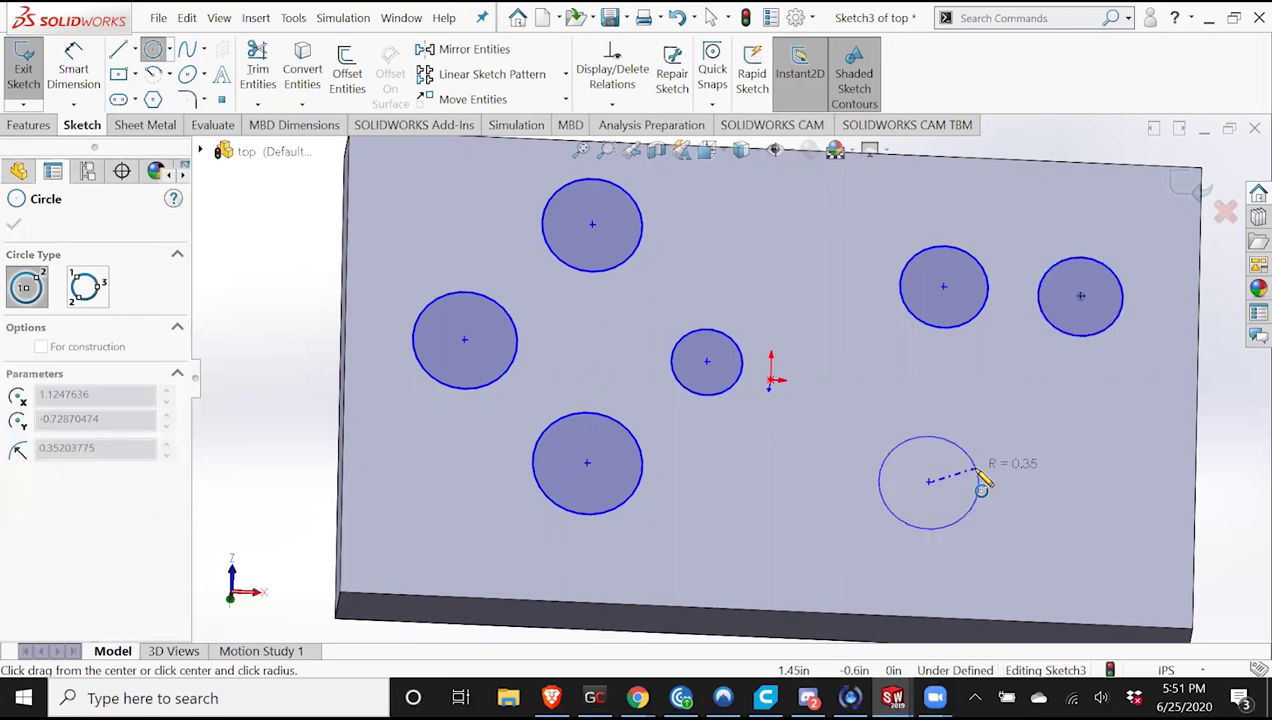
click(977, 468)
click(1071, 489)
click(1104, 455)
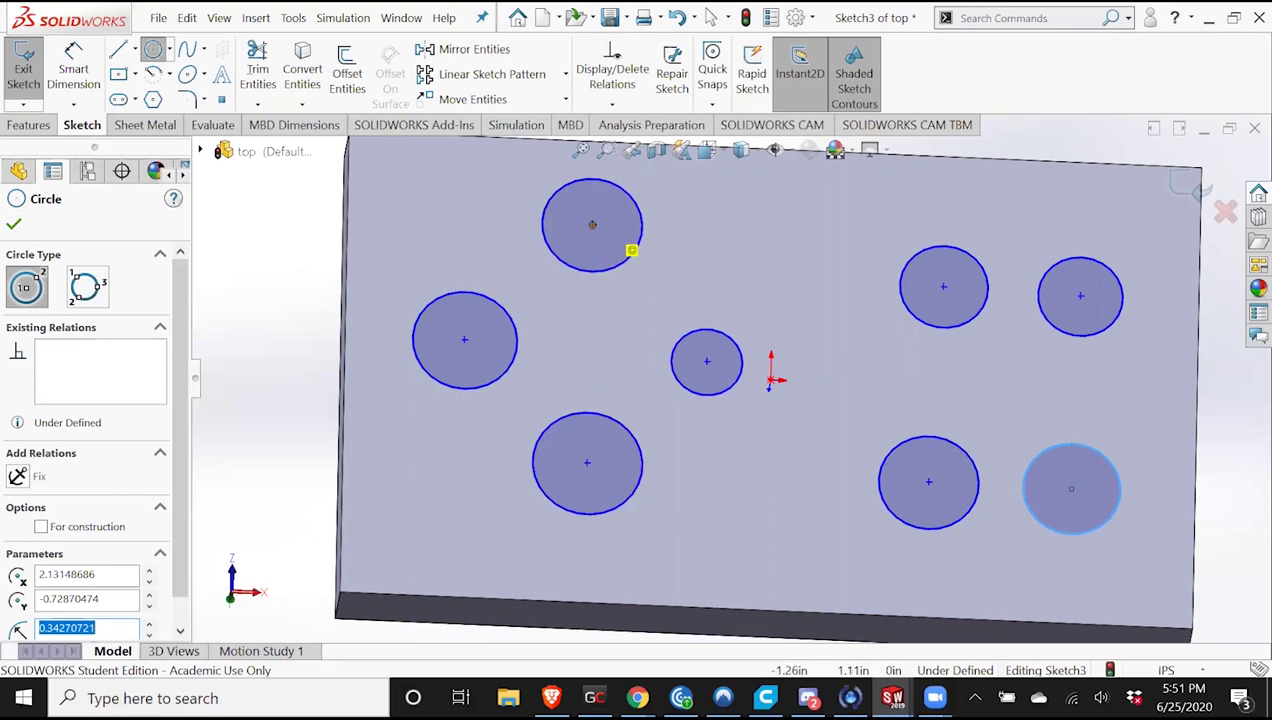
Dimension the diameter of the diamond layout's uppermost circle to 0.65 in.
mouse_move(892, 698)
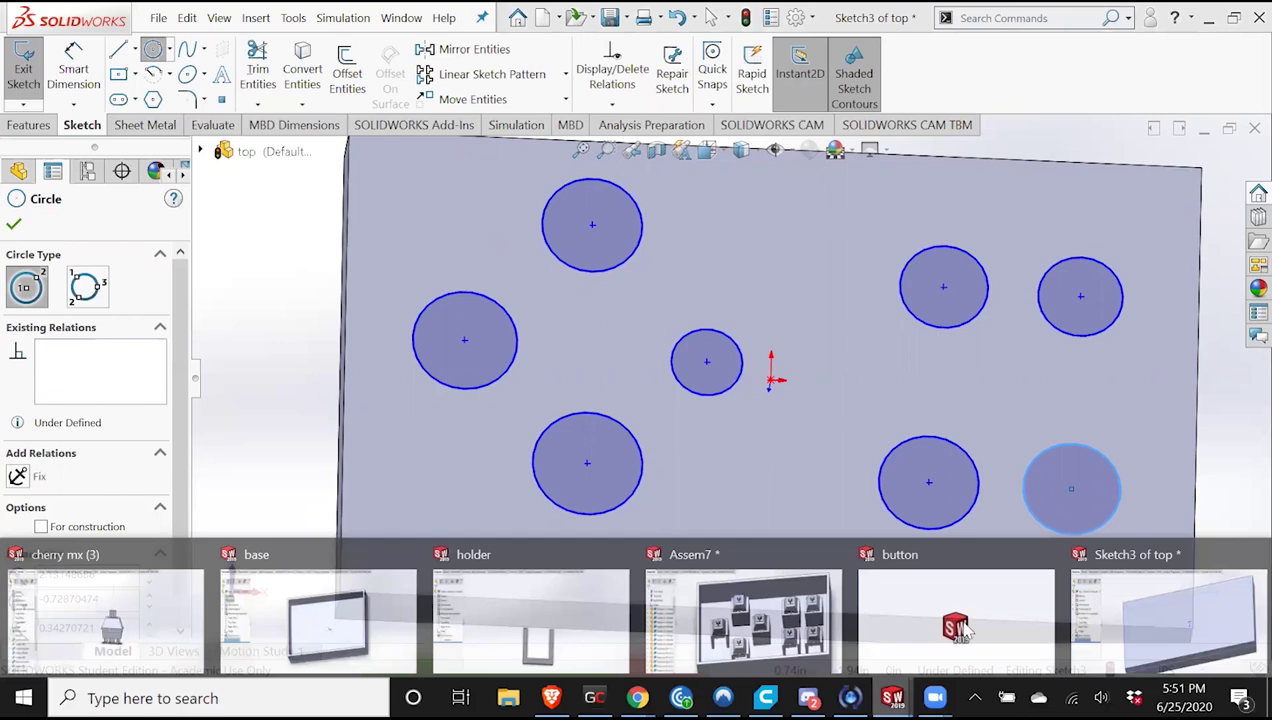
mouse_move(950, 622)
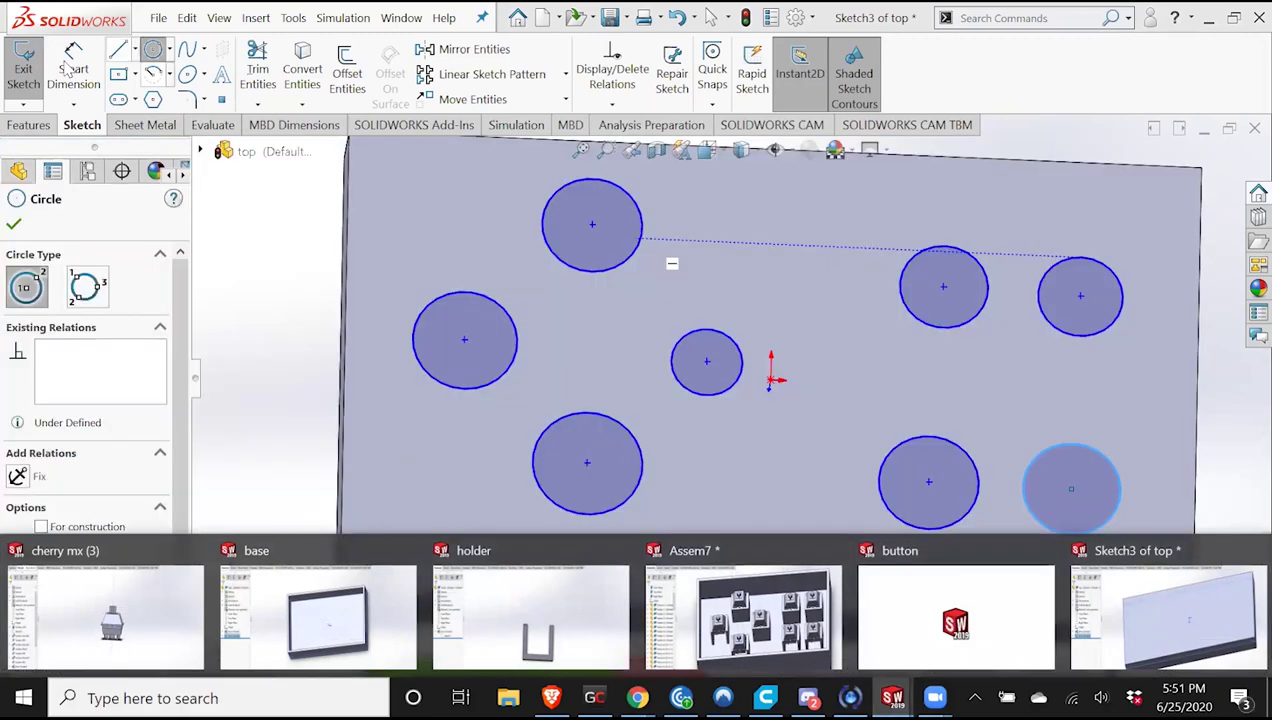
click(66, 68)
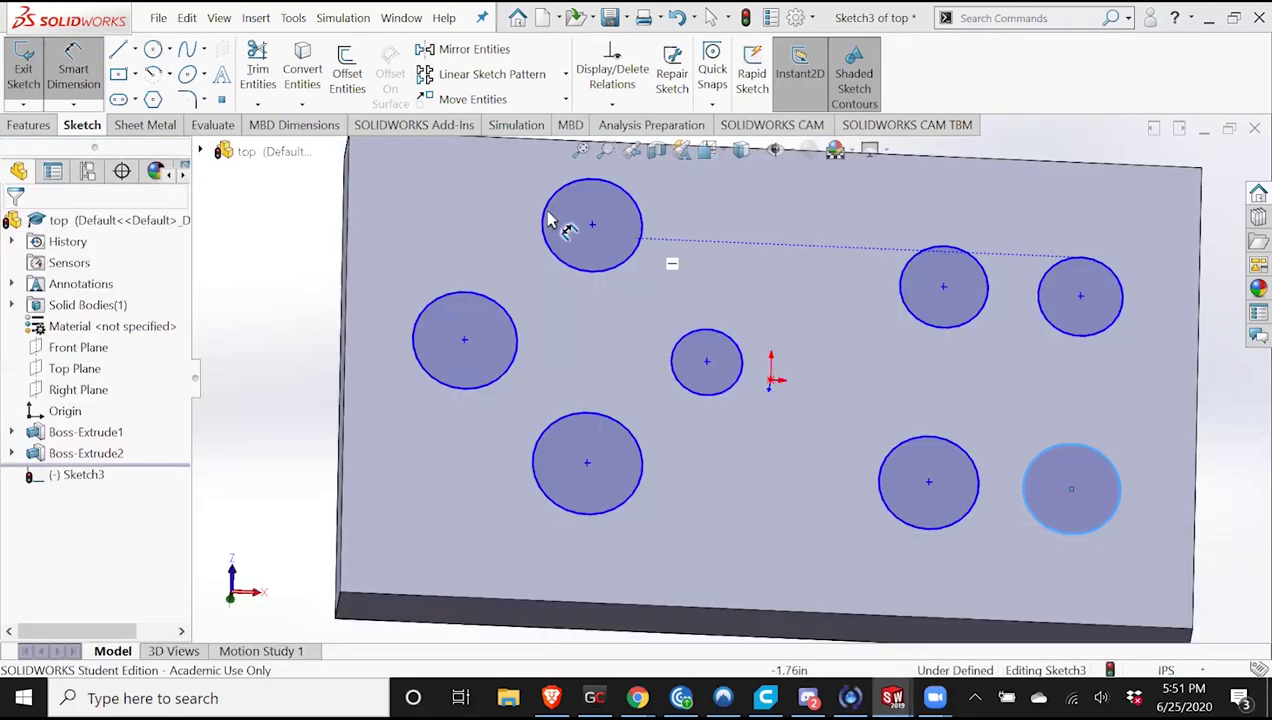
click(641, 213)
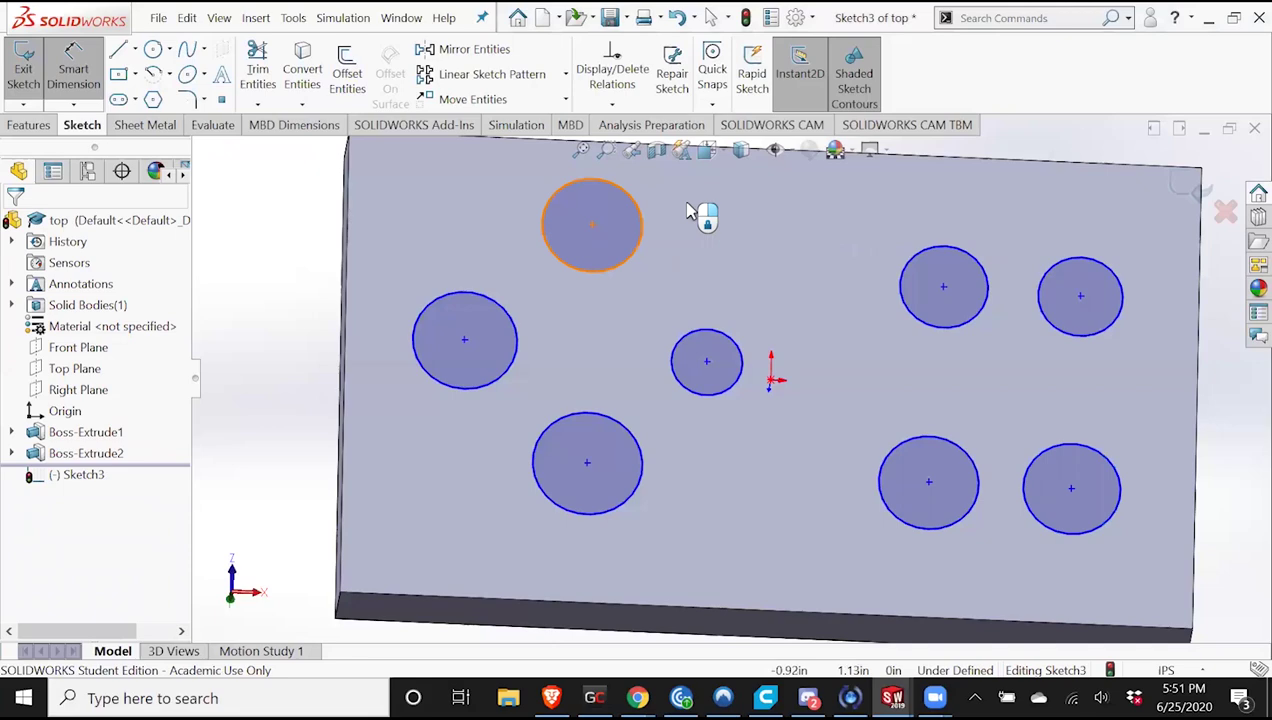
scroll(738, 198, up, 1)
scroll(727, 207, up, 1)
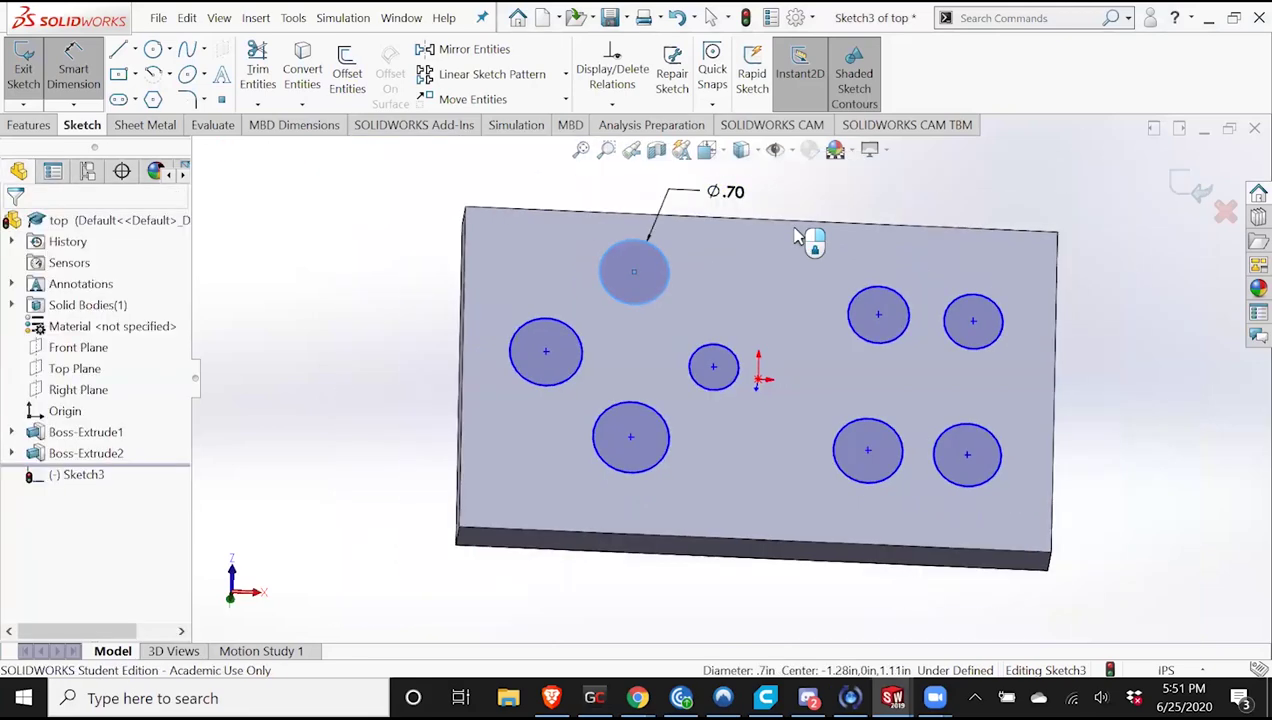
click(757, 257)
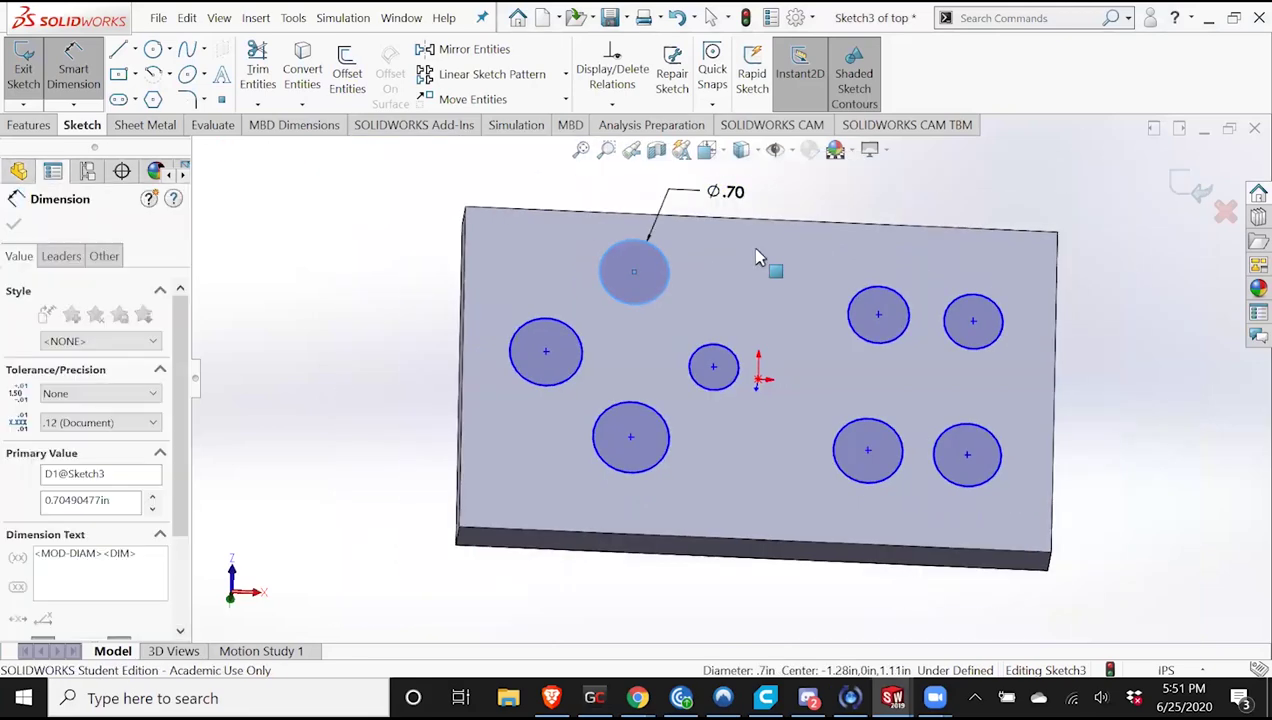
text(.)
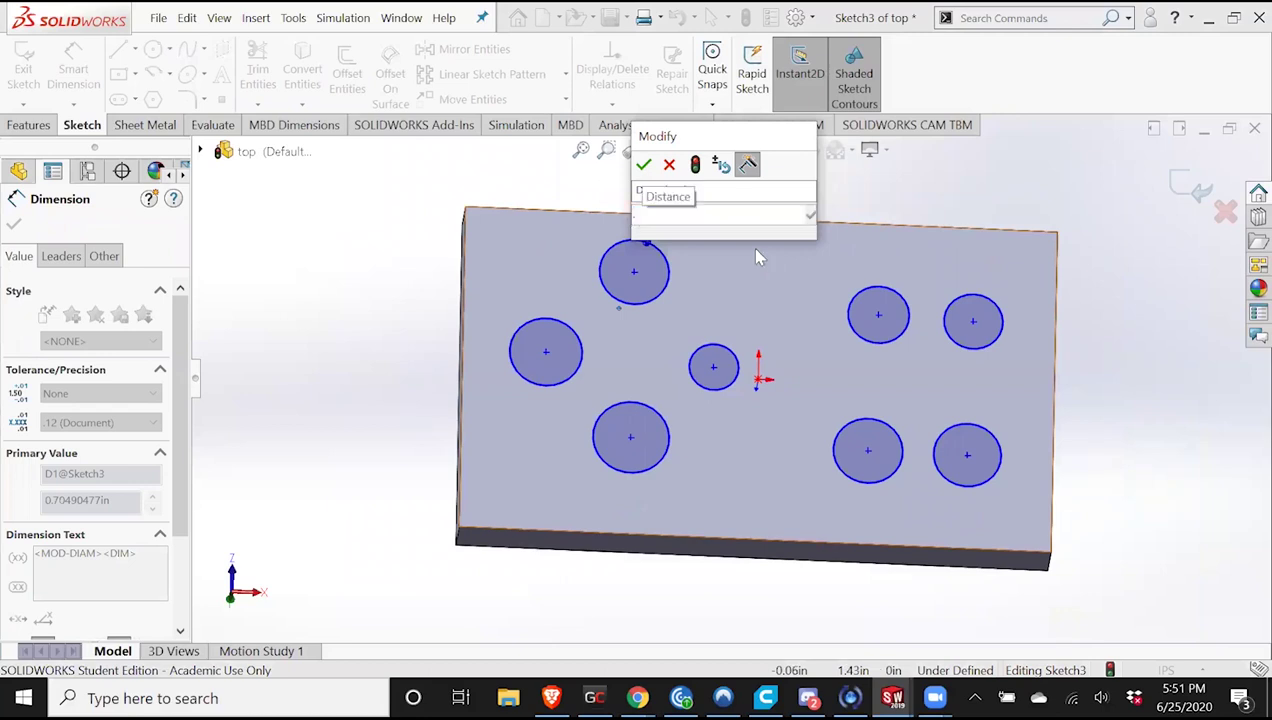
text(.65)
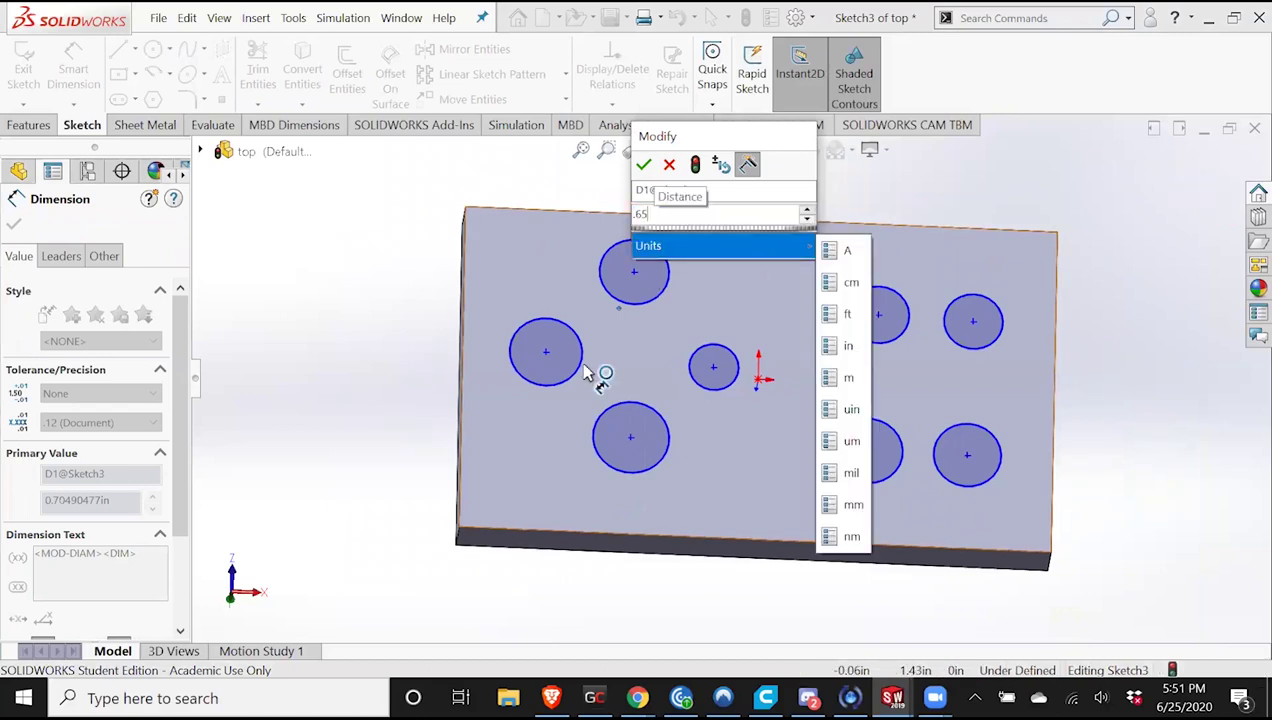
key(Return)
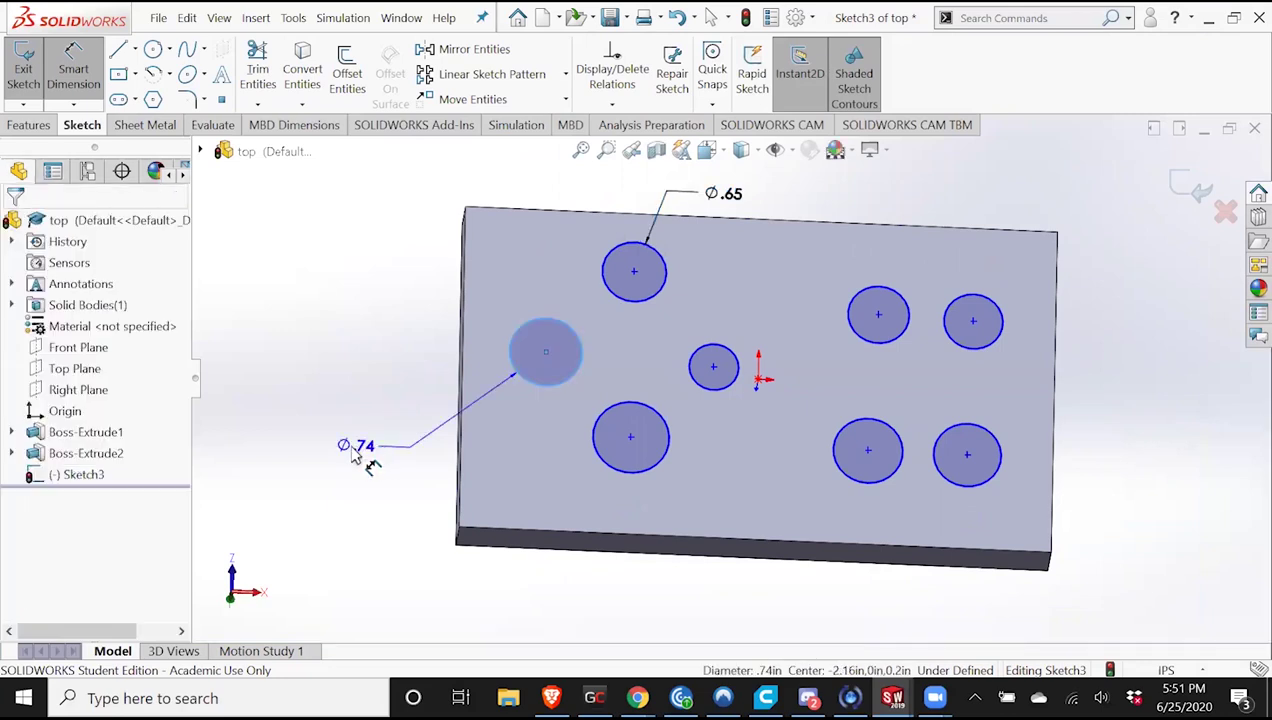
Dimension the diameter of the diamond layout's leftmost circle to 0.65 in.
click(352, 447)
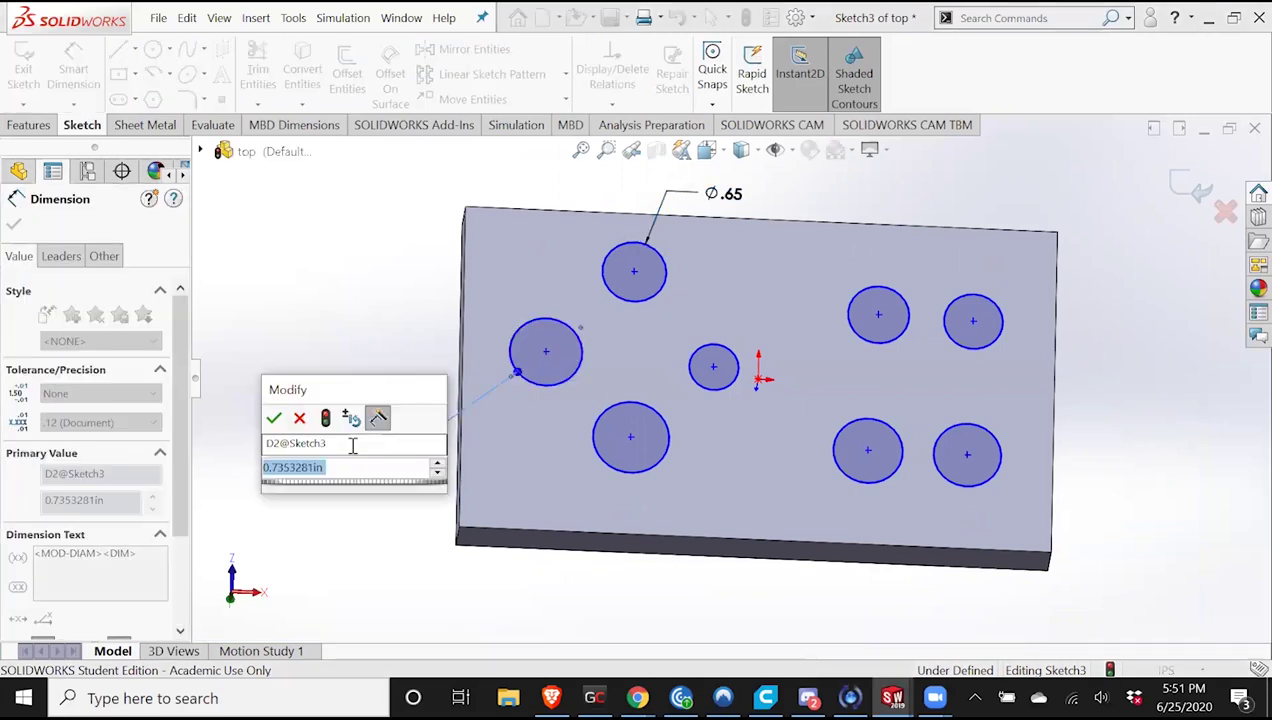
key(BackSpace)
key(Return)
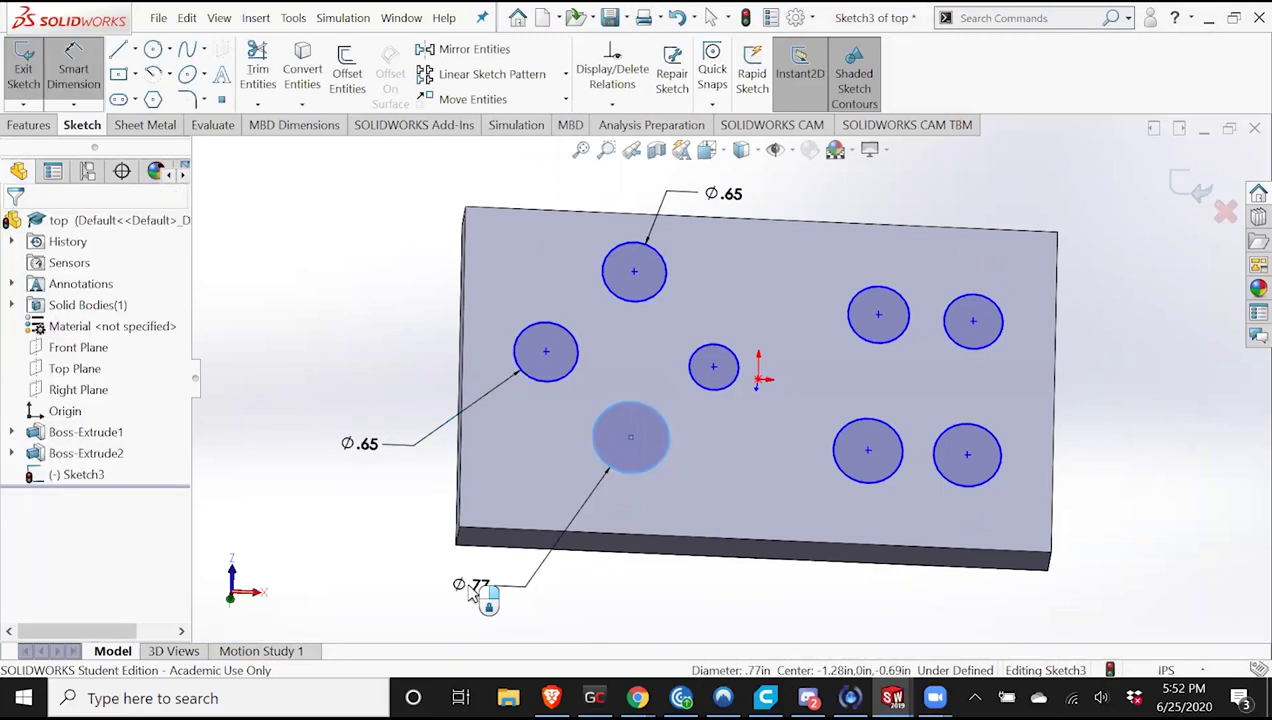
Dimension the diameters of the diamond layout's lowest and rightmost circles to 0.65 in each.
click(470, 584)
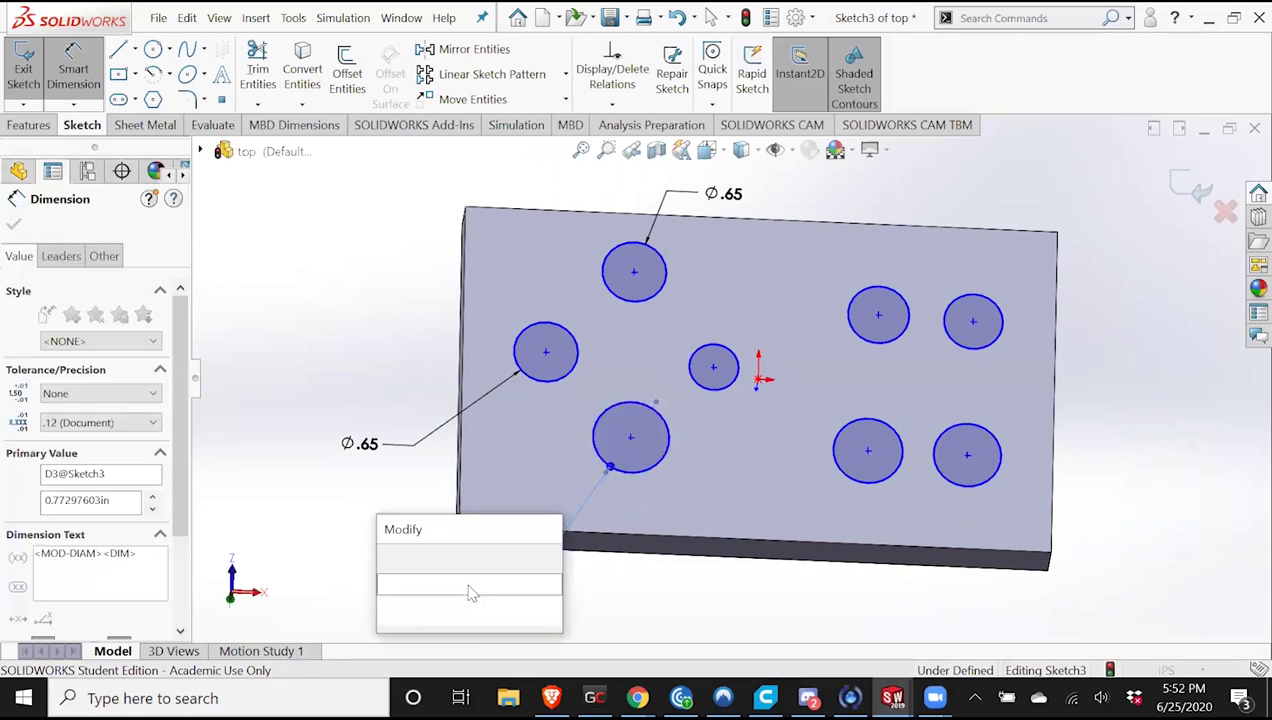
text(.65)
key(Return)
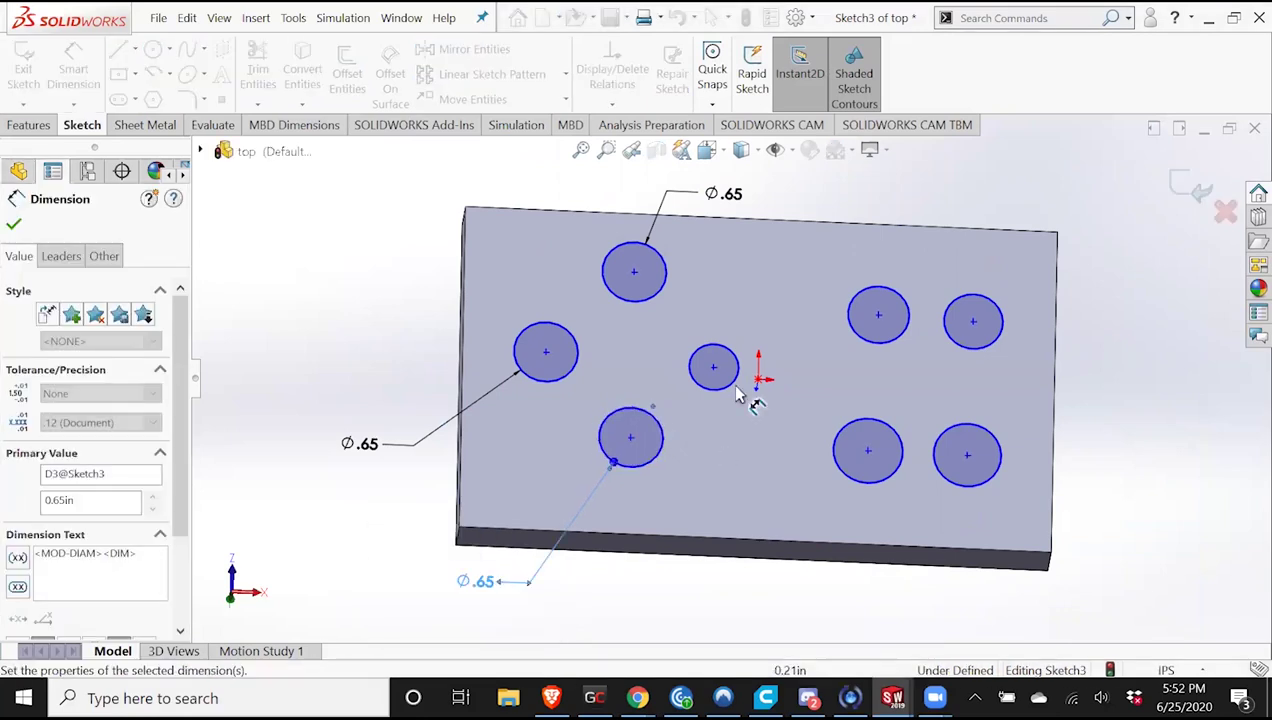
click(722, 390)
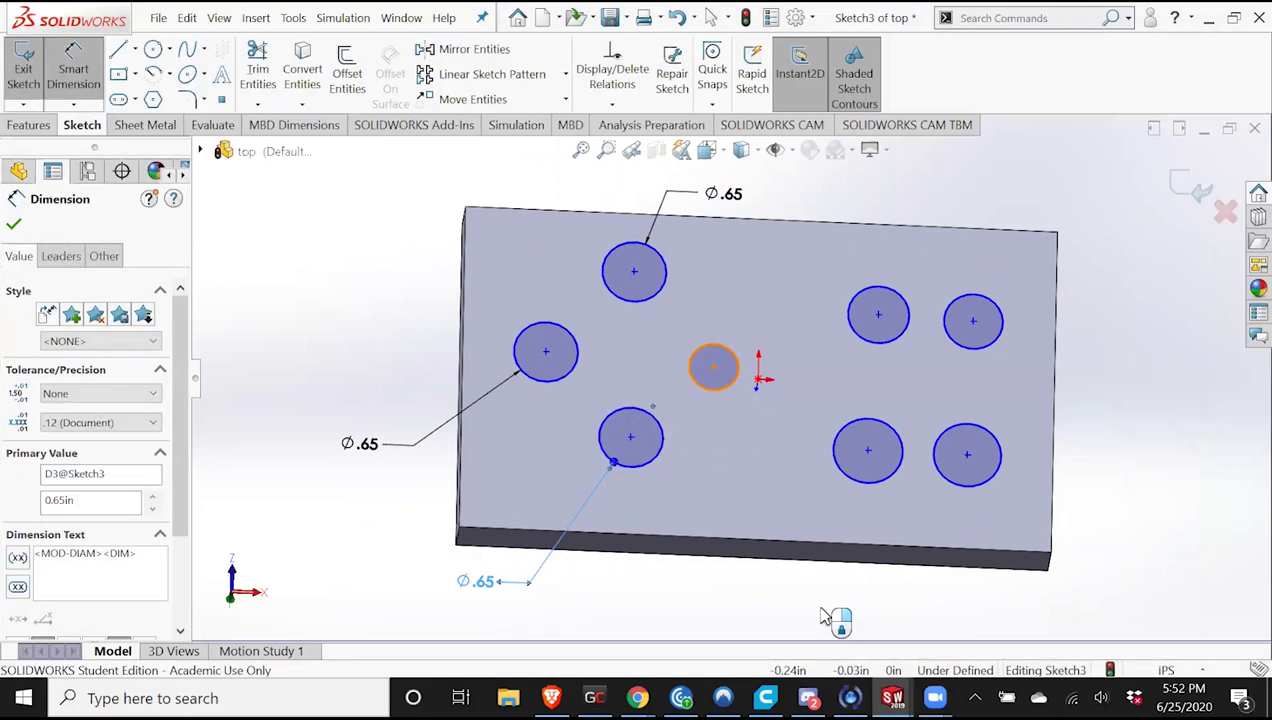
click(822, 614)
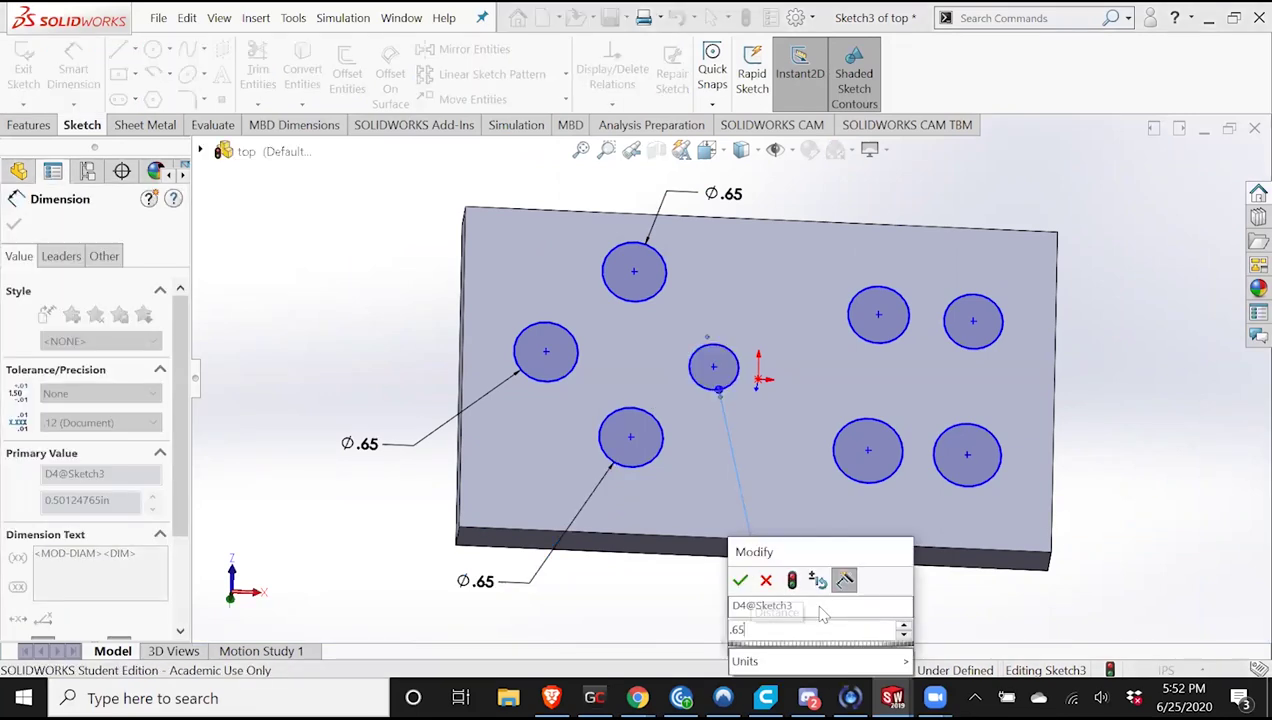
text(.65)
key(Return)
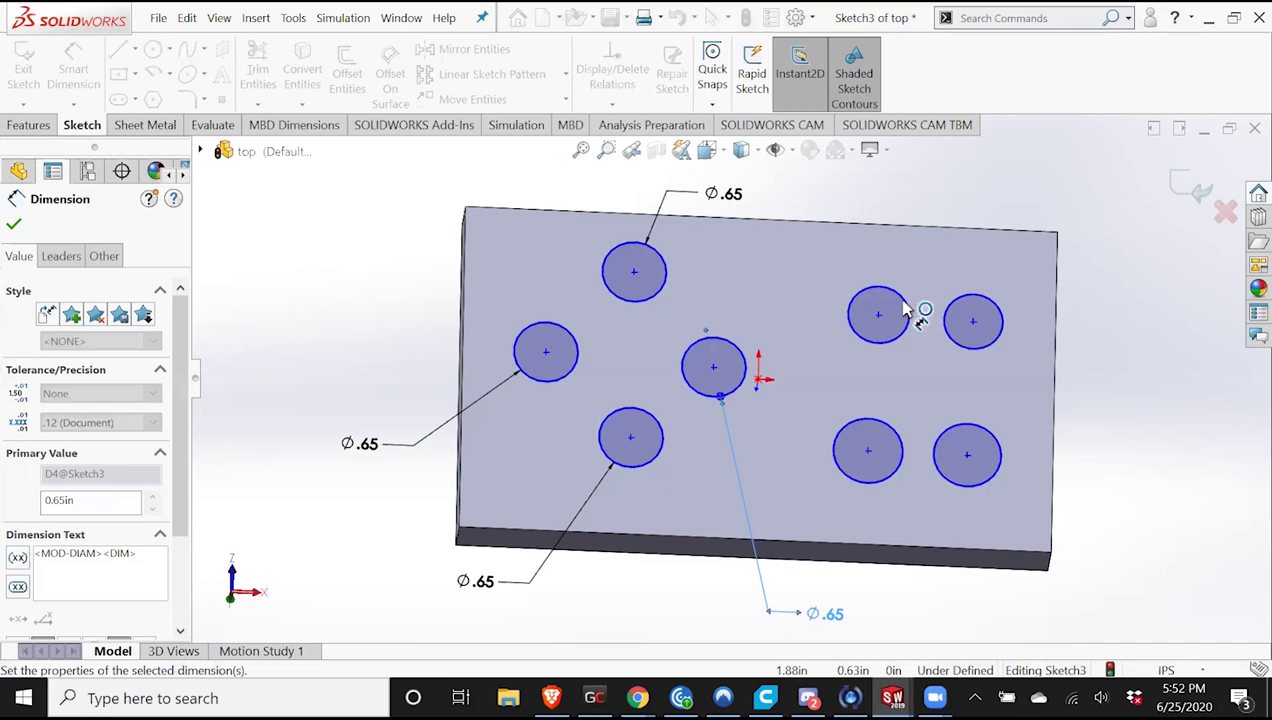
Dimension the diameters of the two upper circles in the two-by-two layout to 0.65 in each.
click(906, 311)
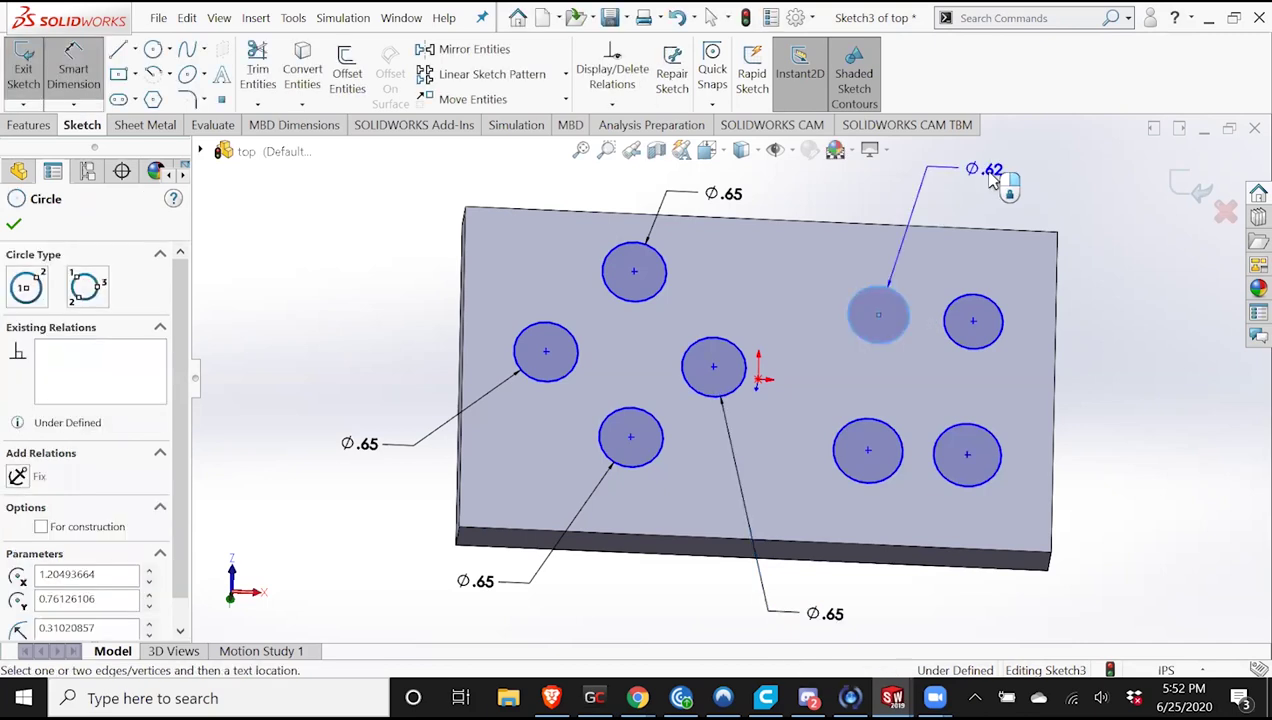
click(992, 177)
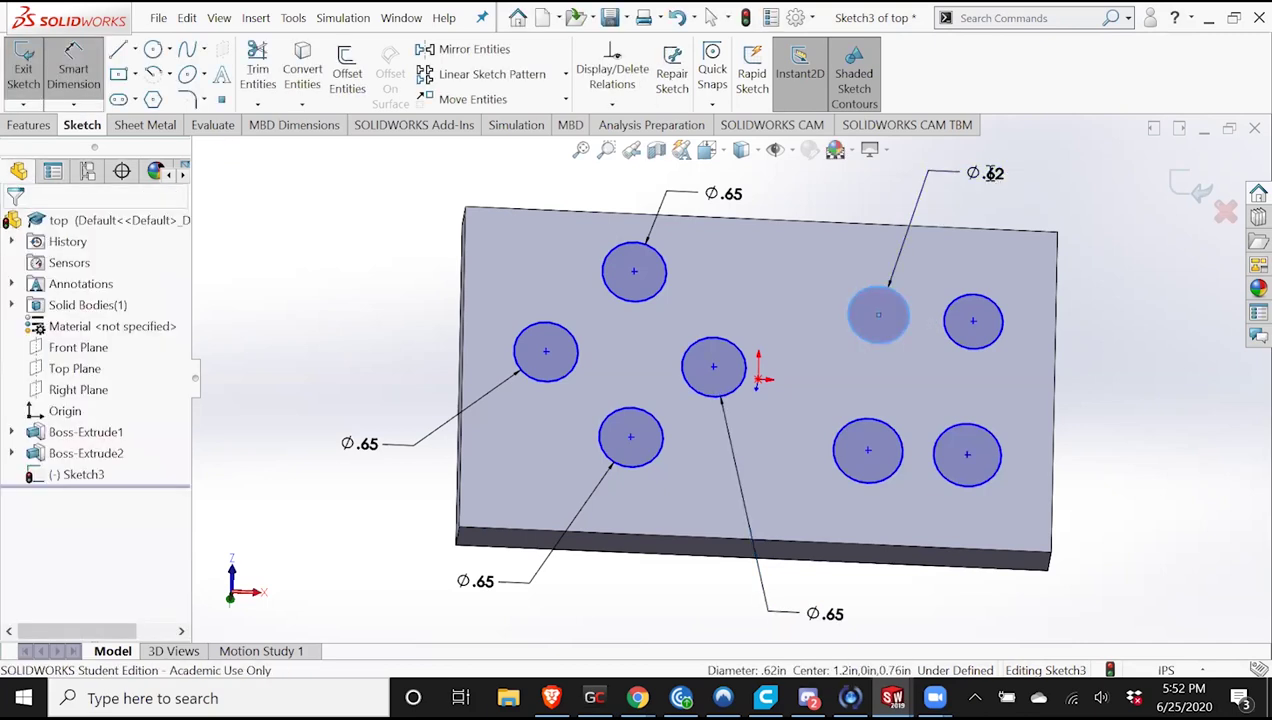
double_click(990, 173)
text(.65)
key(Return)
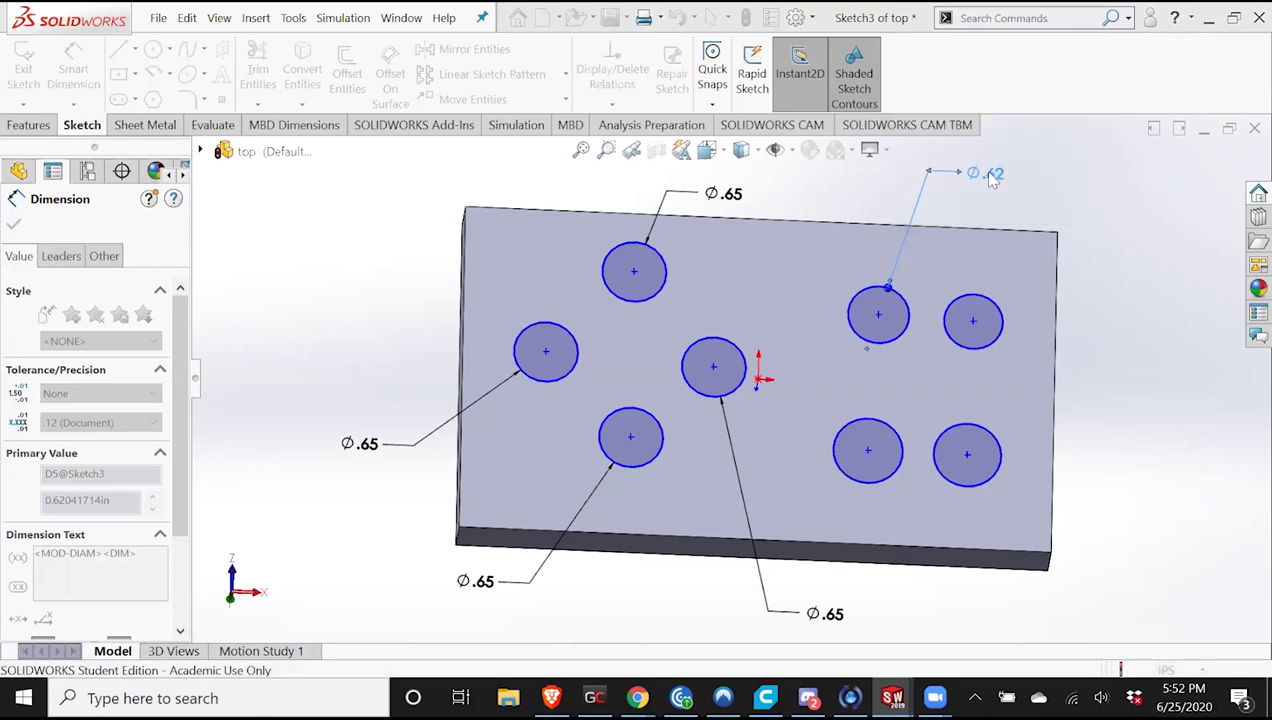
click(1000, 302)
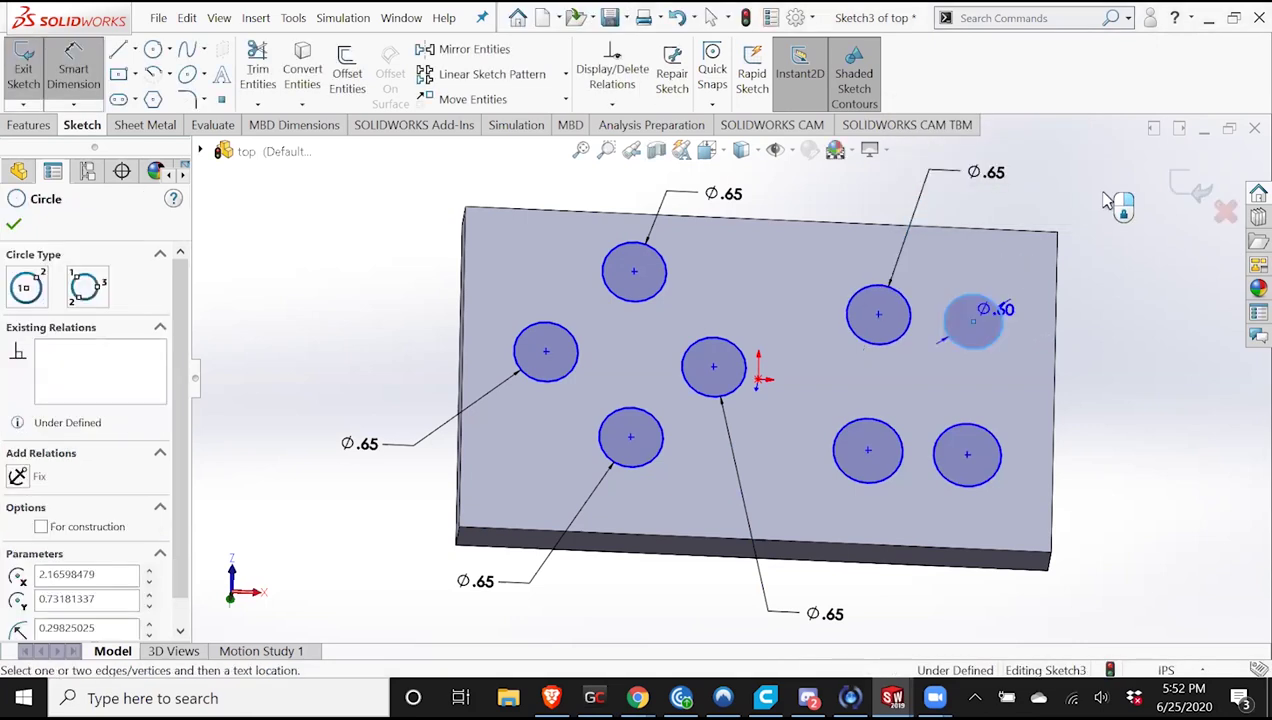
click(1106, 195)
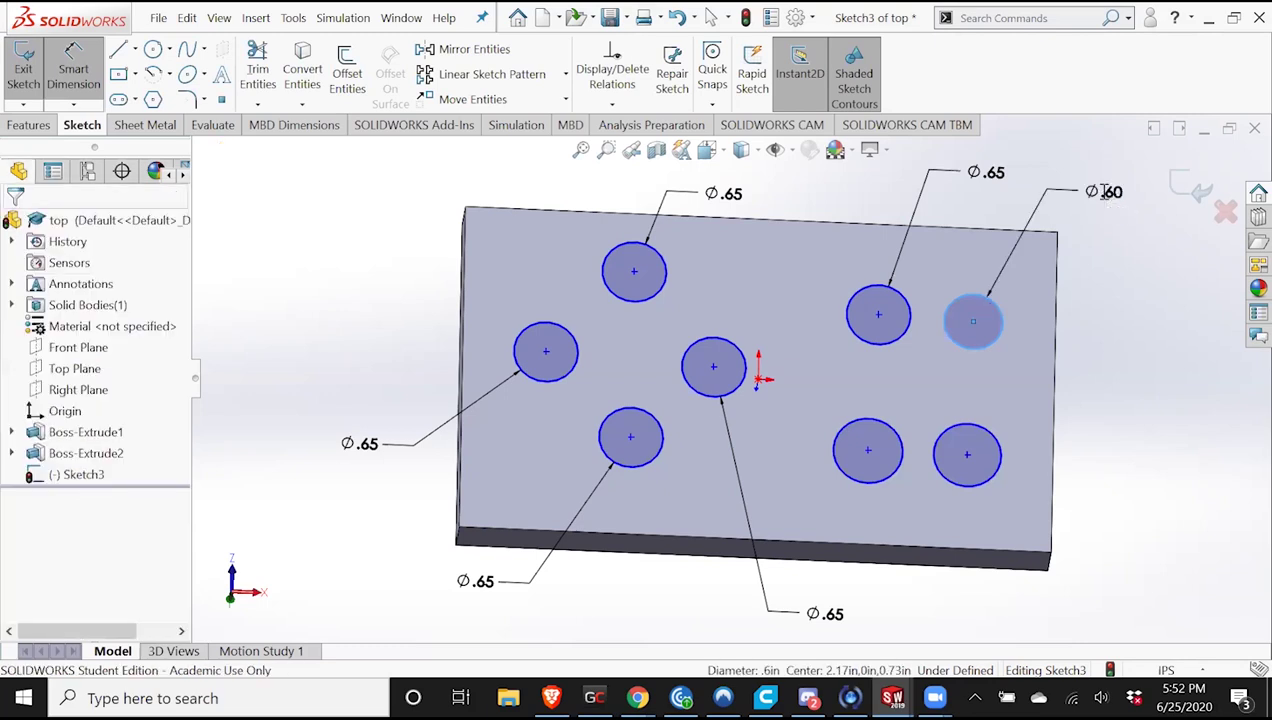
double_click(1104, 192)
key(Return)
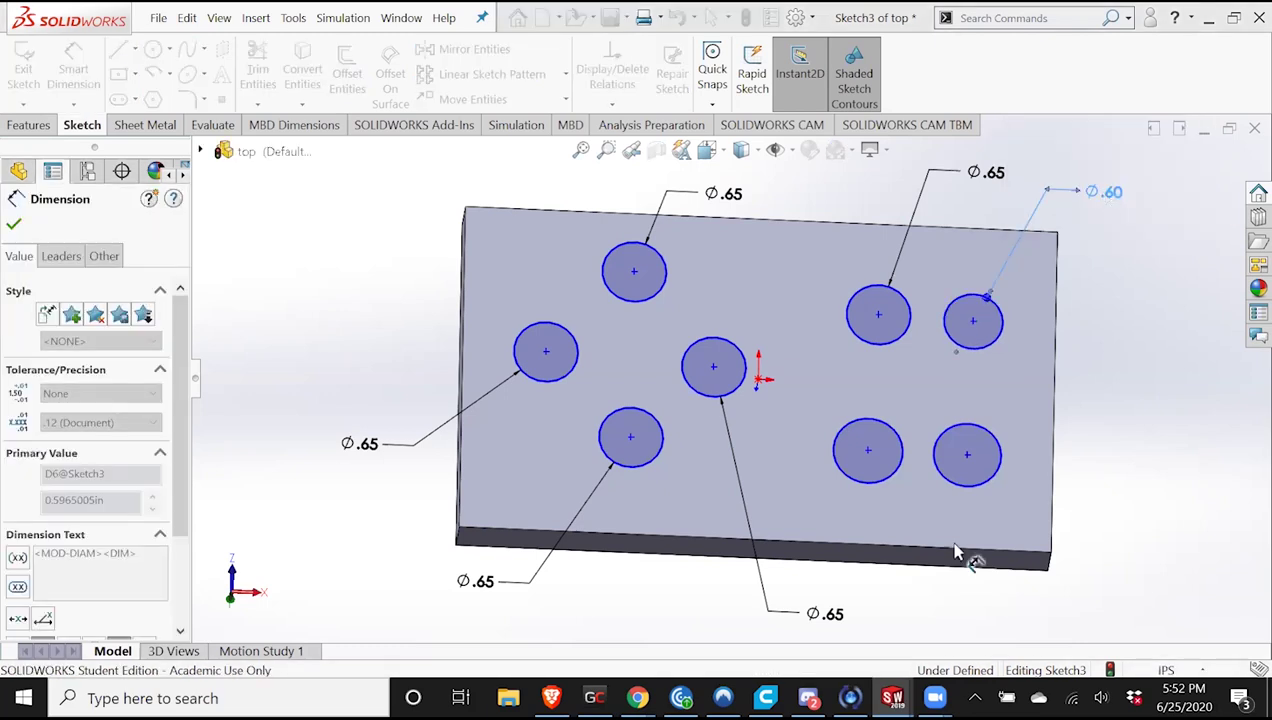
Dimension the diameters of the two lower circles in the two-by-two layout to 0.65 in each.
click(985, 493)
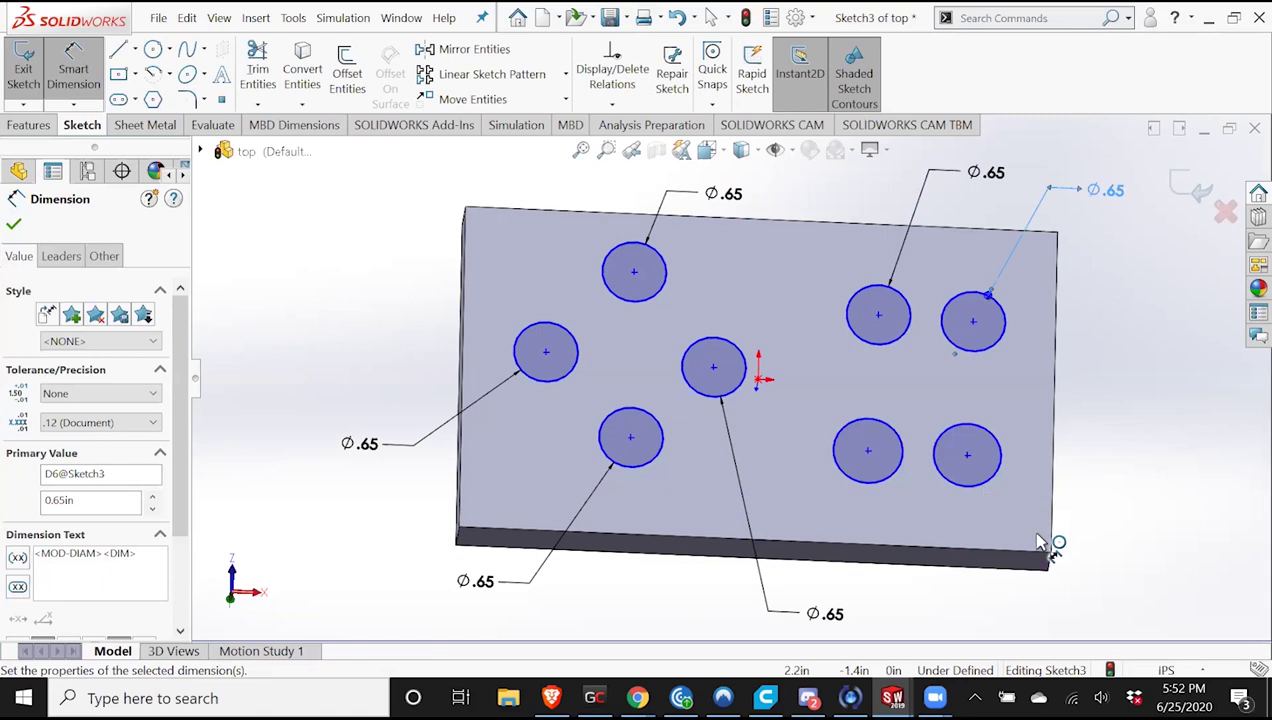
click(1136, 584)
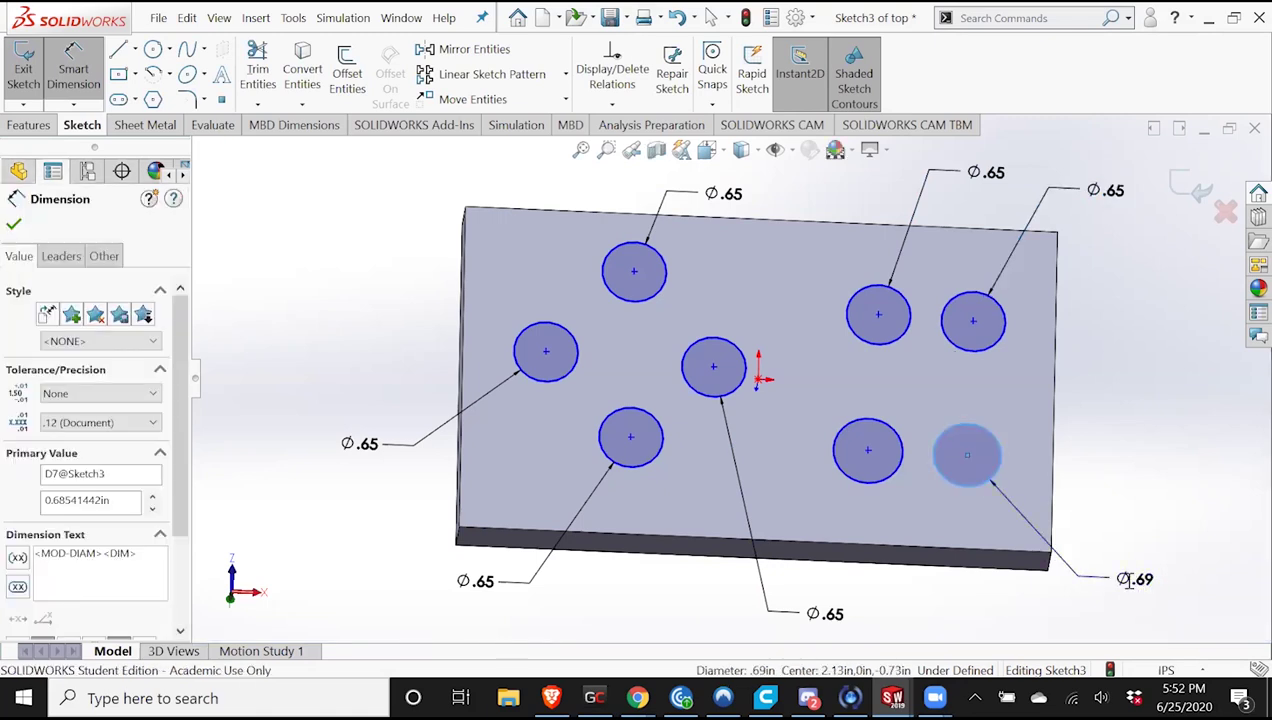
text(.65)
key(Return)
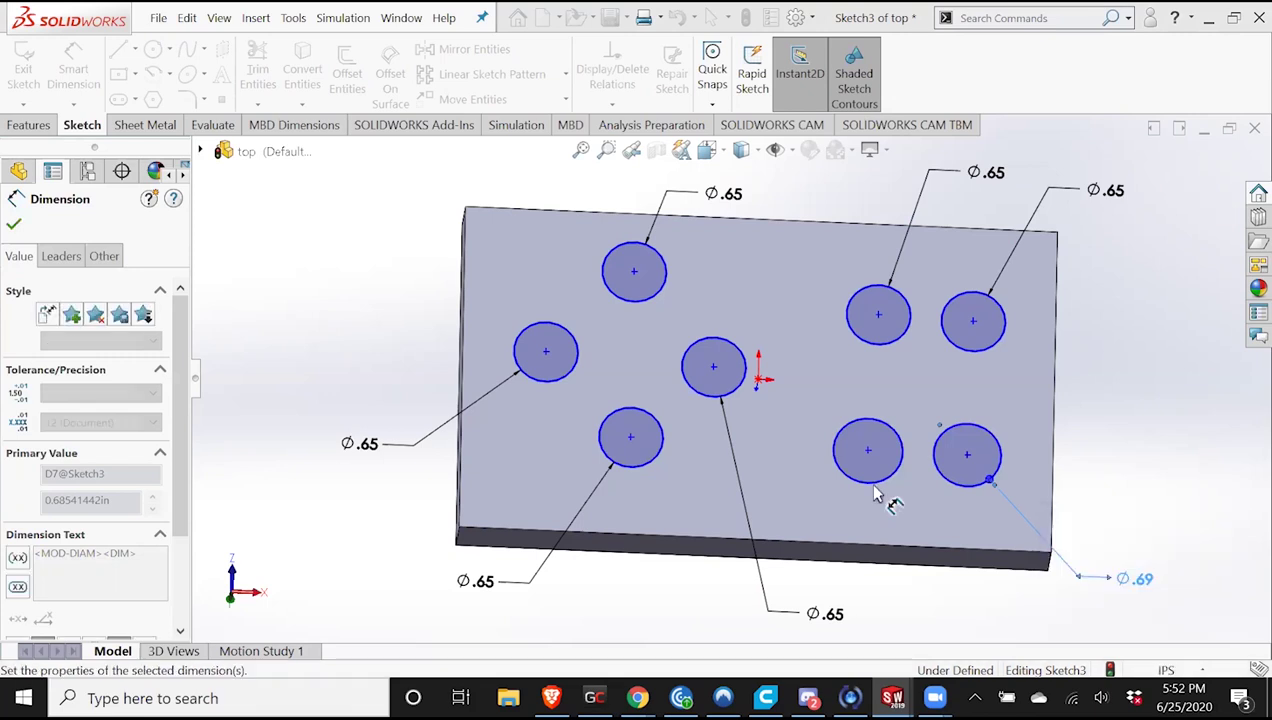
click(889, 489)
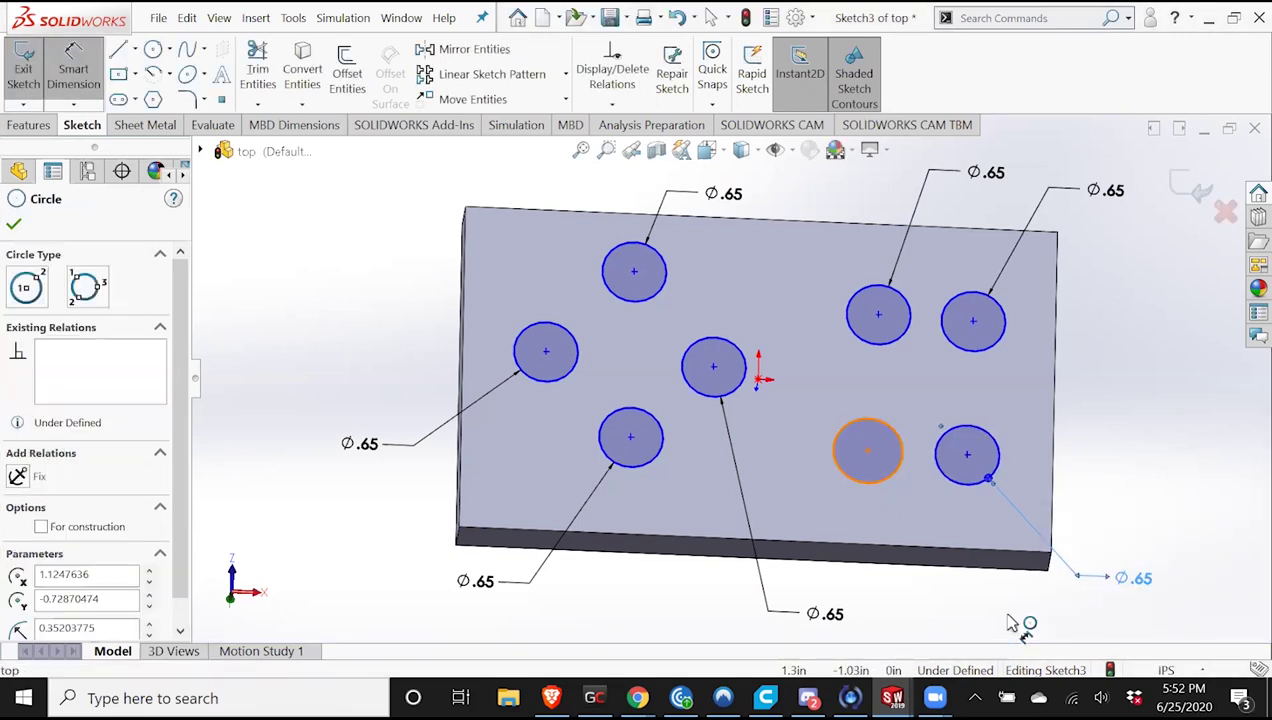
click(1012, 630)
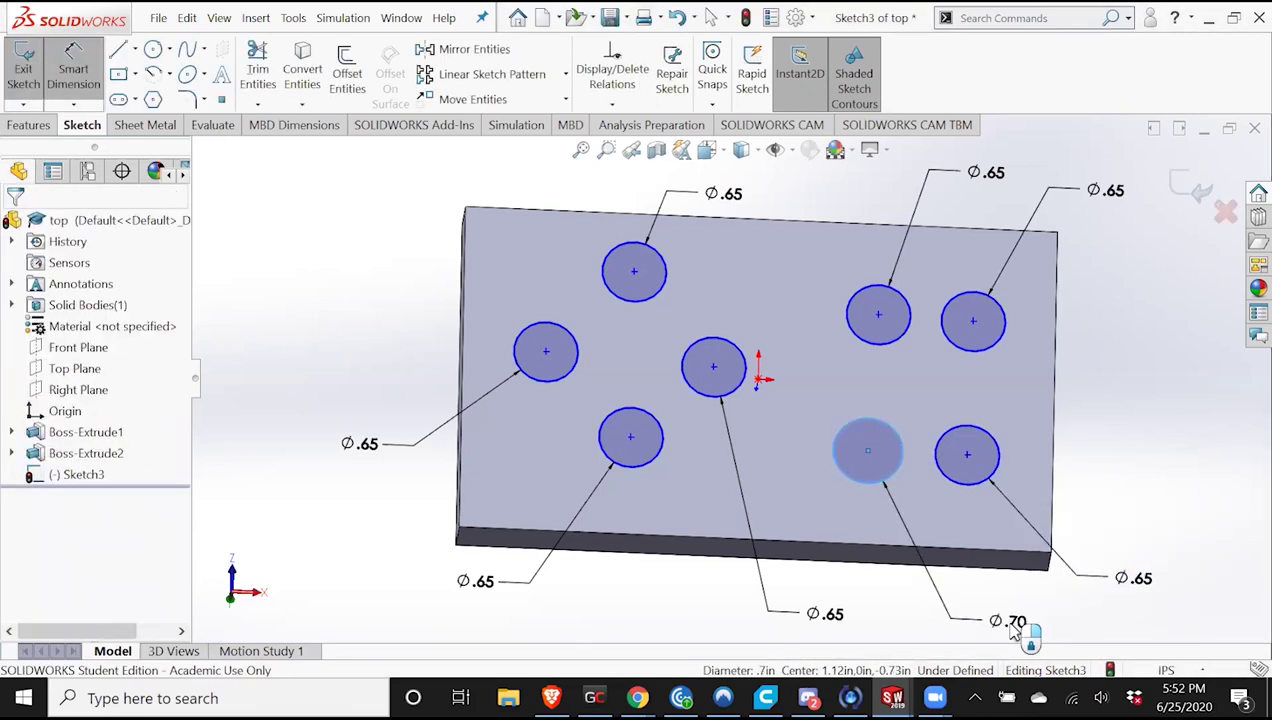
text(.65)
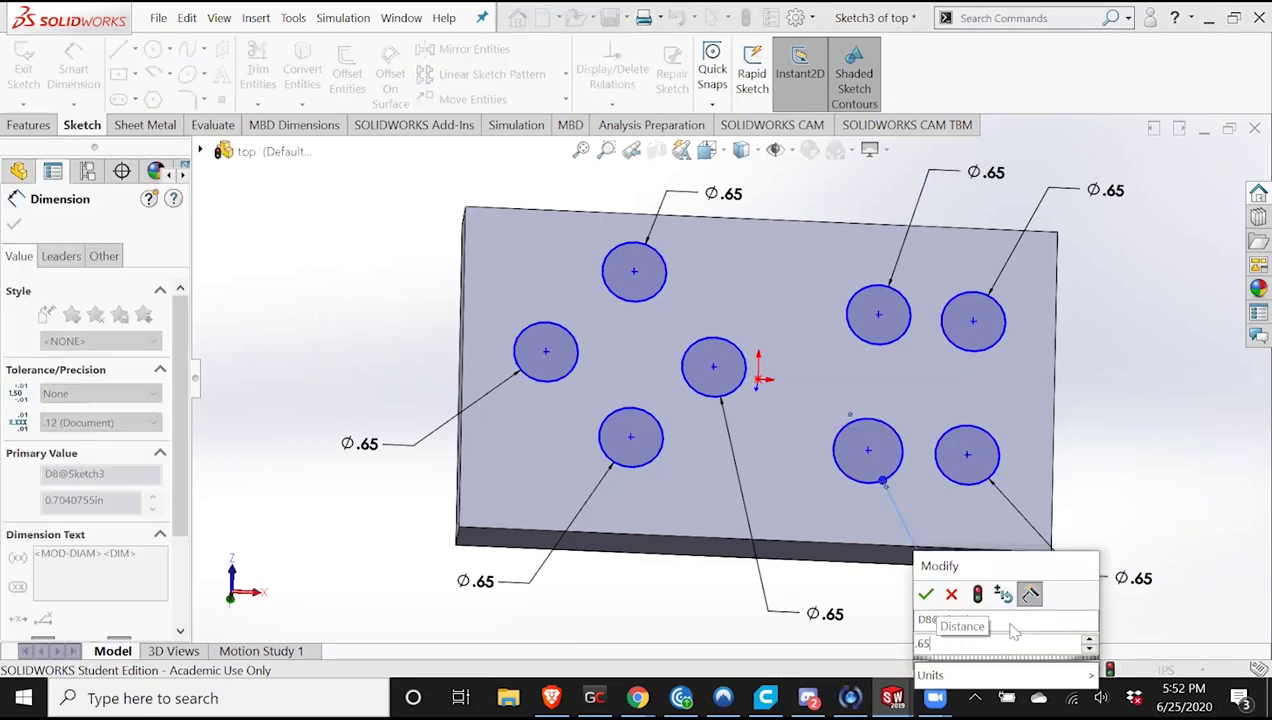
key(Return)
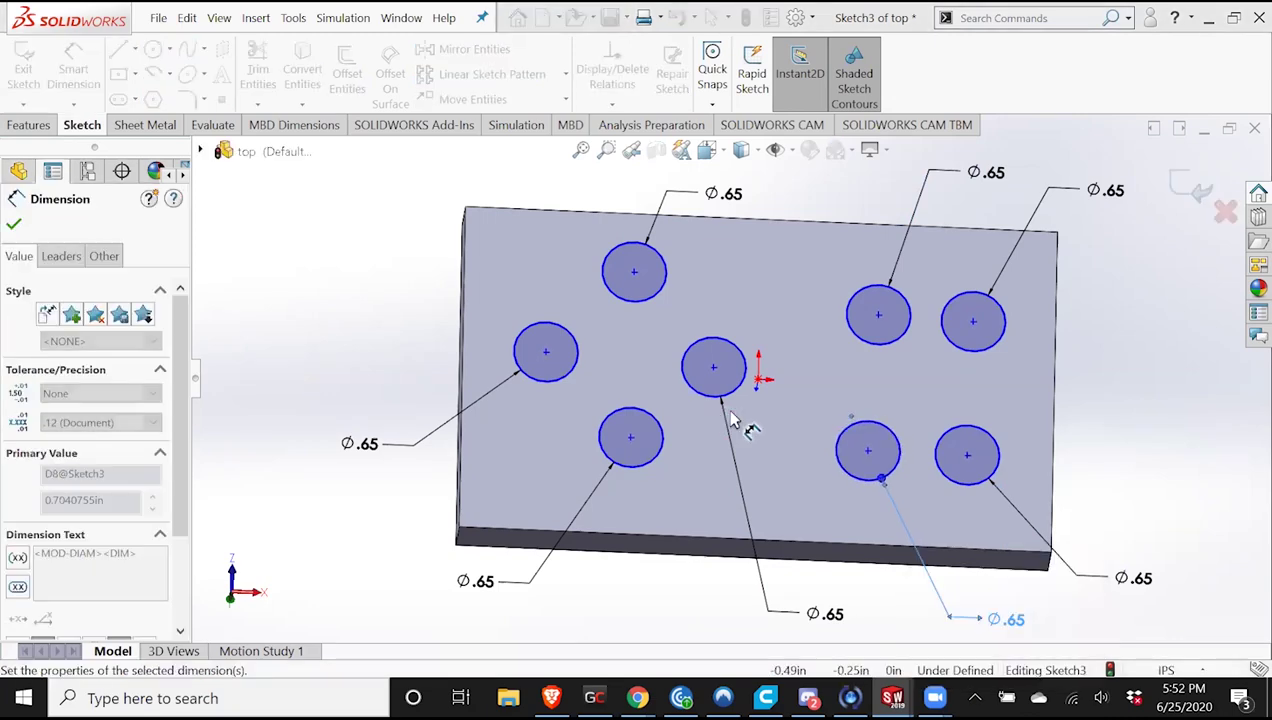
Switch from the cover plate sketch to the Assem7 assembly document.
scroll(807, 460, up, 3)
middle_drag(807, 460, 822, 515)
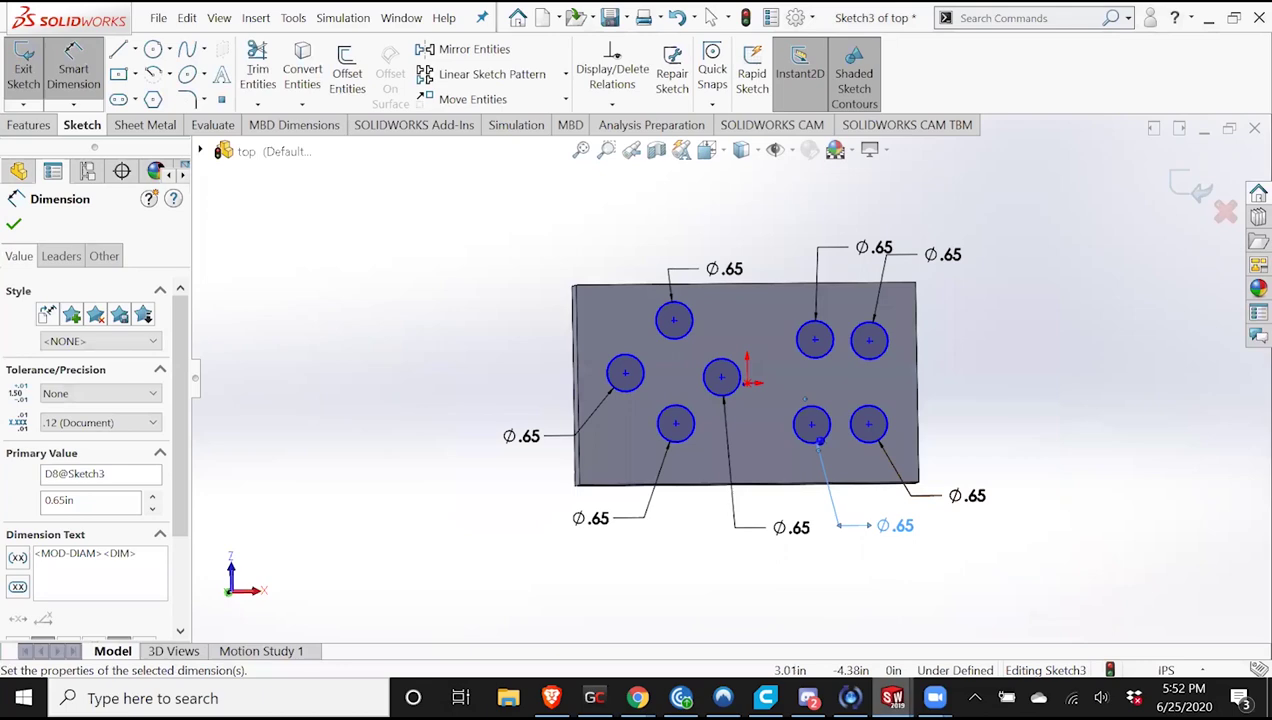
mouse_move(892, 698)
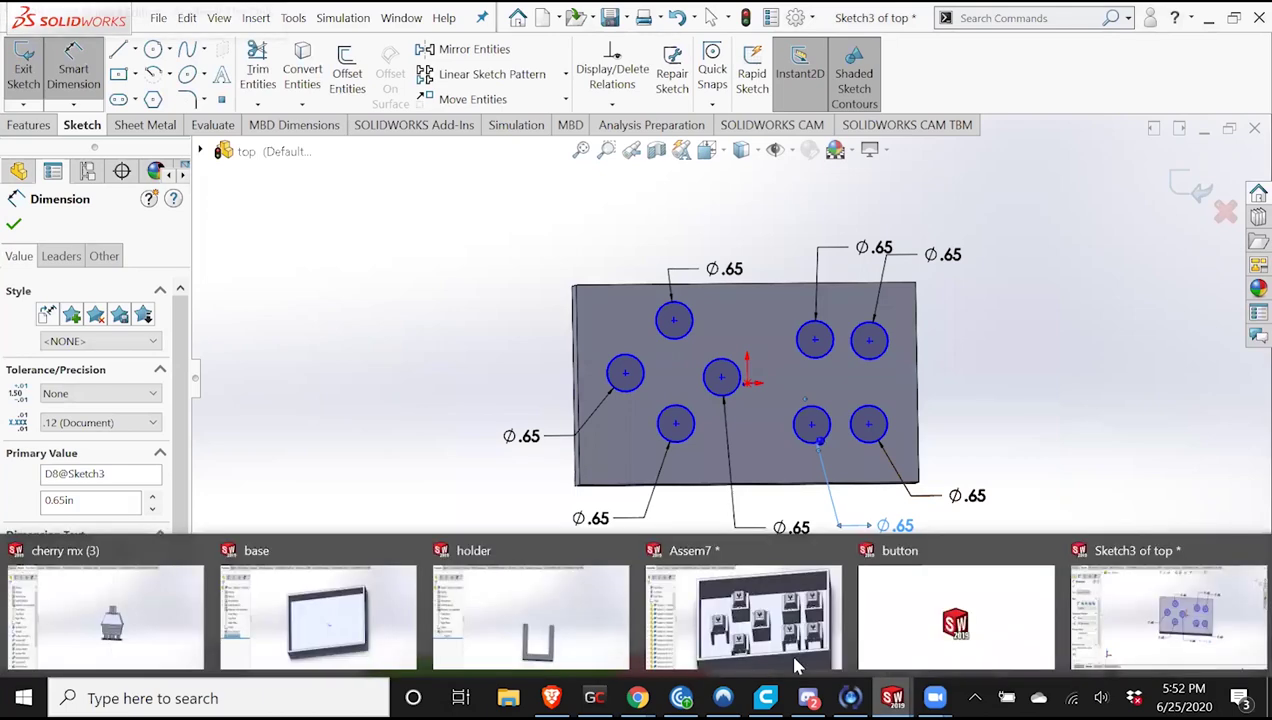
mouse_move(786, 603)
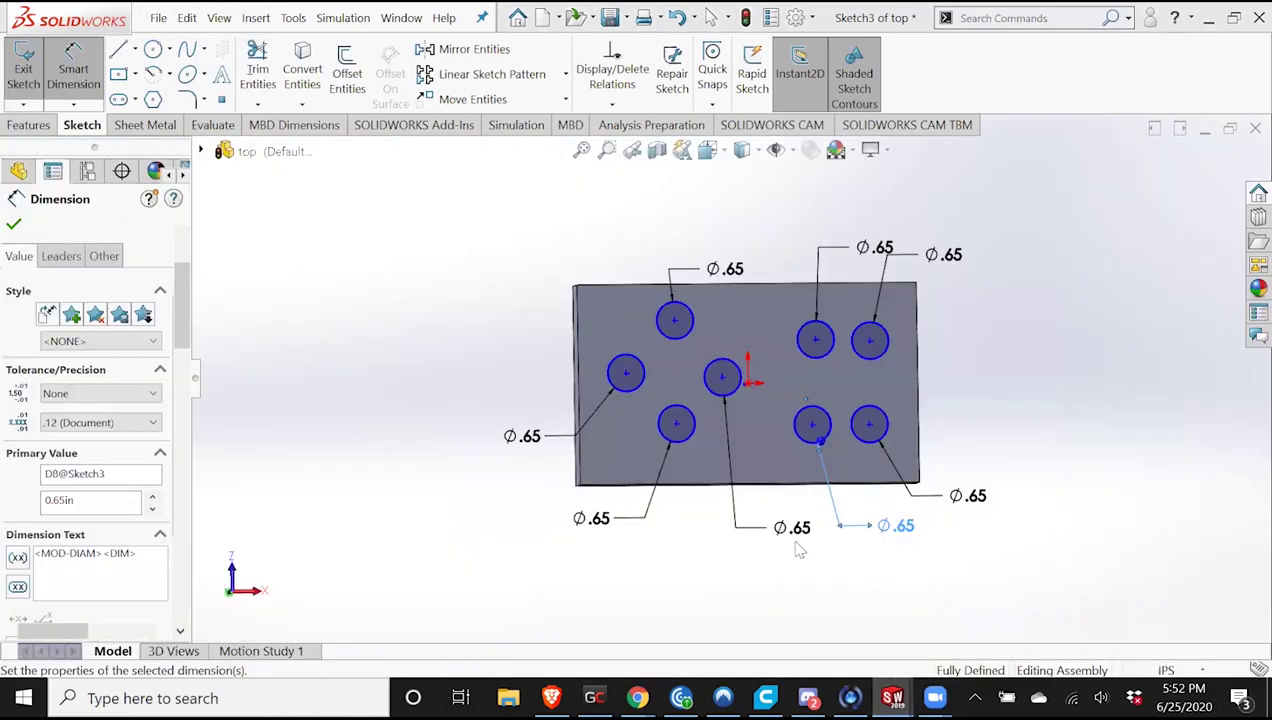
key(ctrl+Tab)
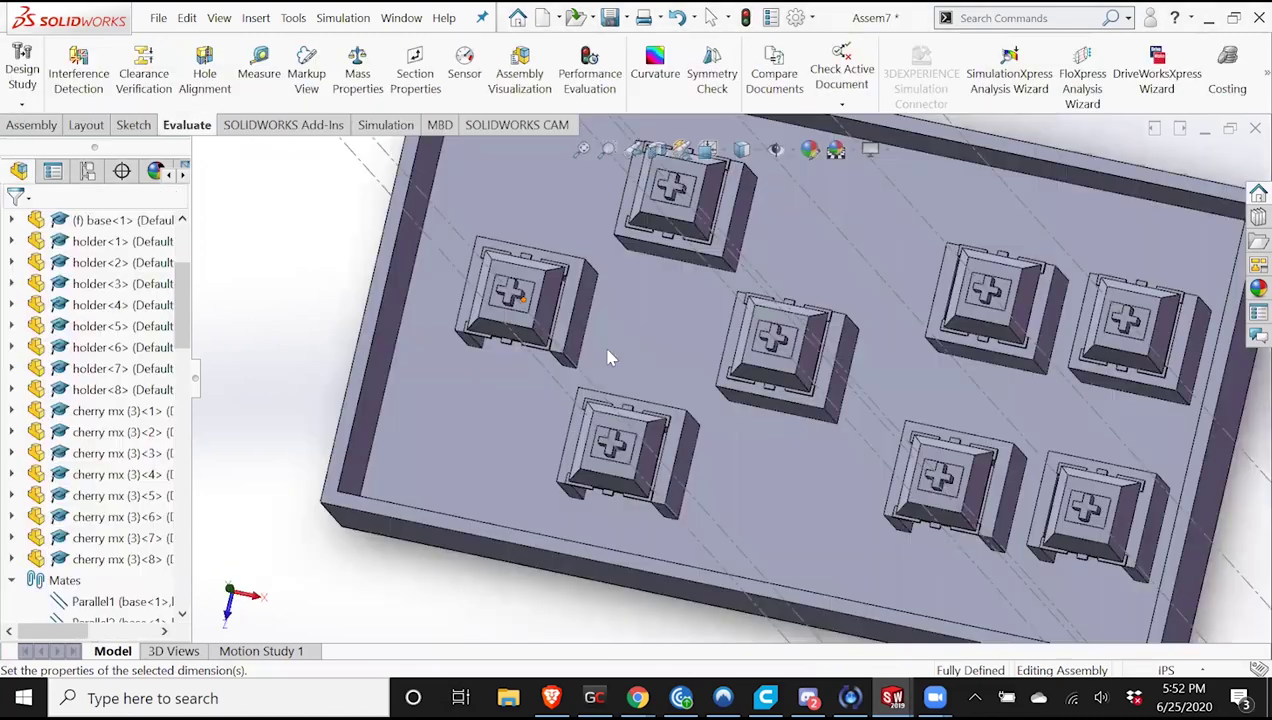
Measure from the lower edge midpoint of the two-by-two group's upper-right holder to the base's right outer edge.
middle_drag(580, 333, 1060, 286)
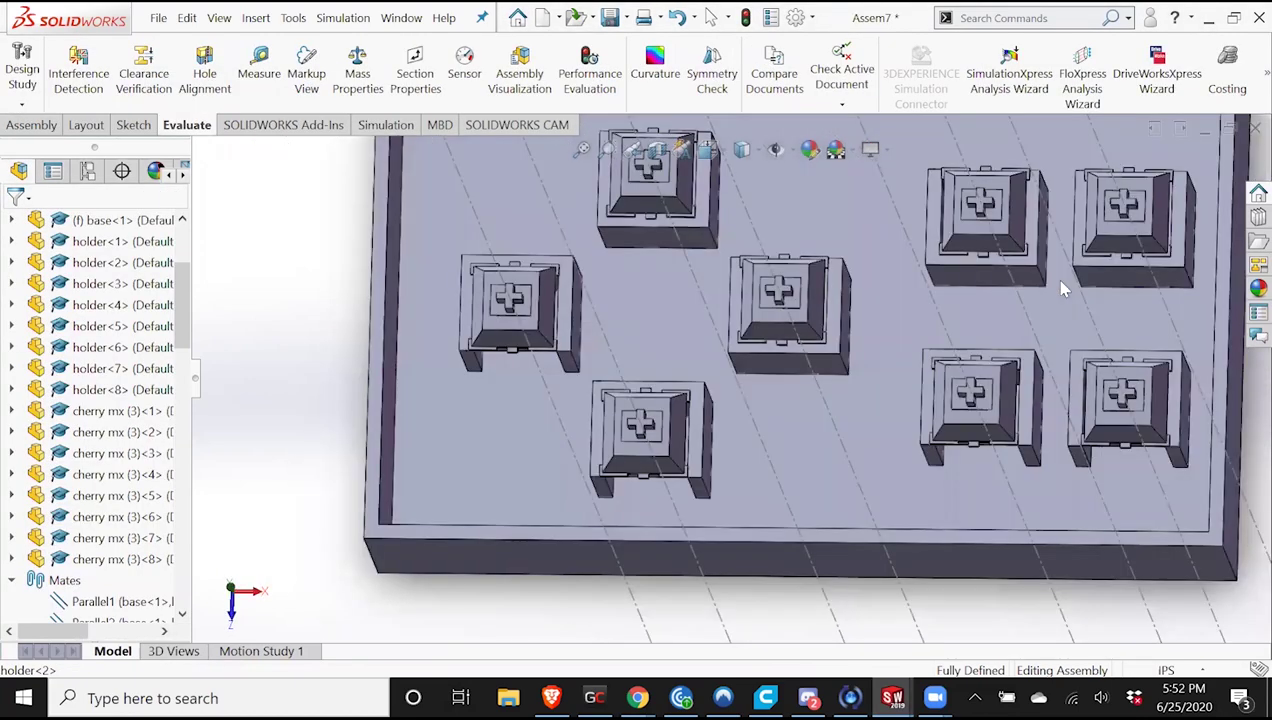
key(ctrl+5)
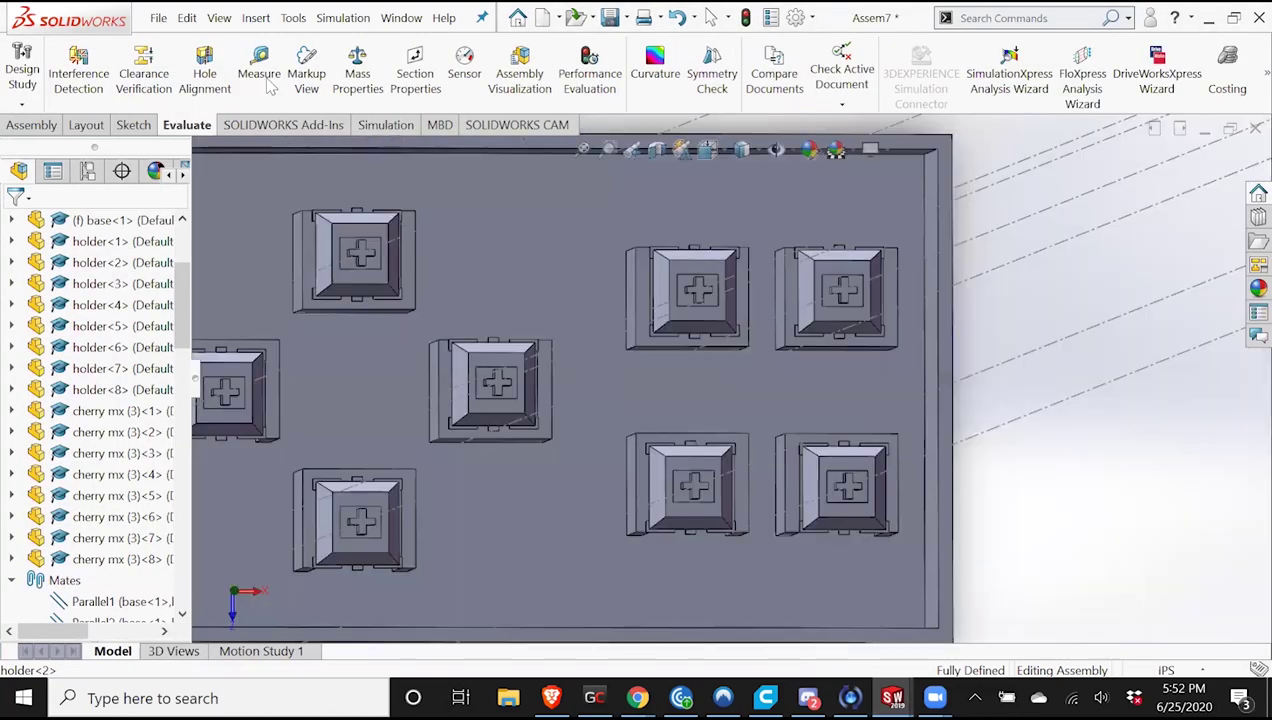
click(259, 70)
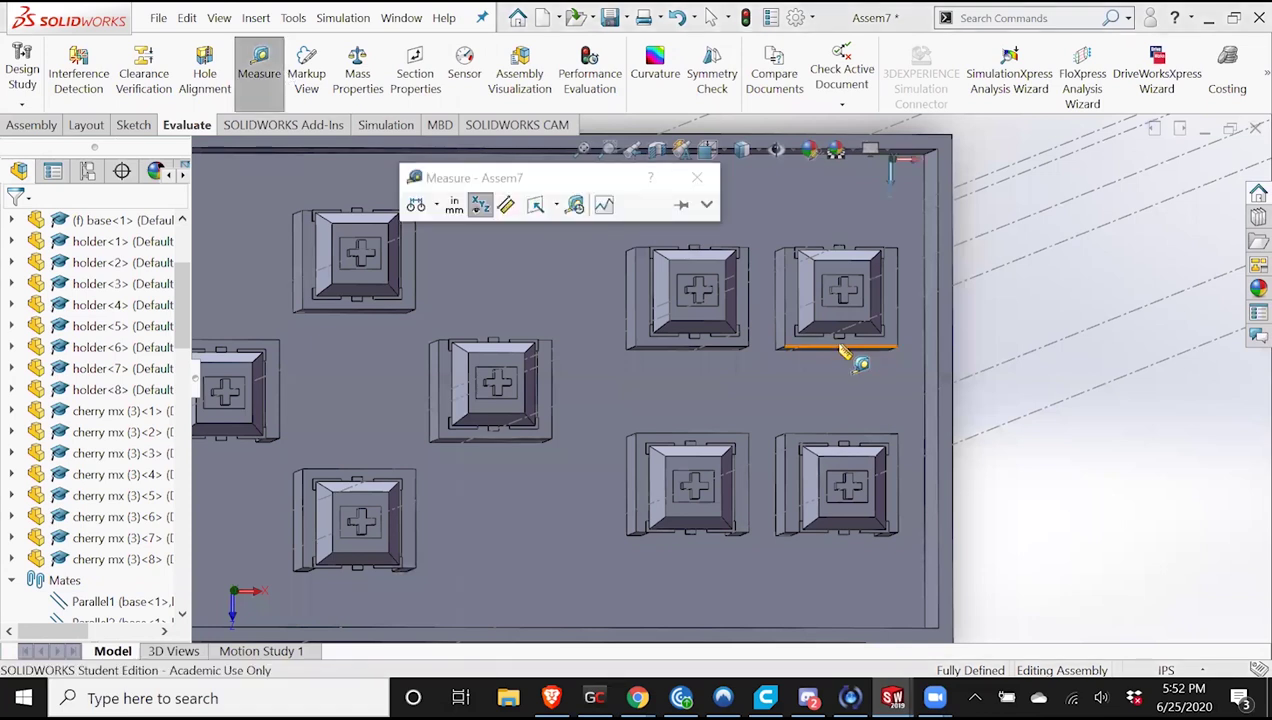
click(953, 301)
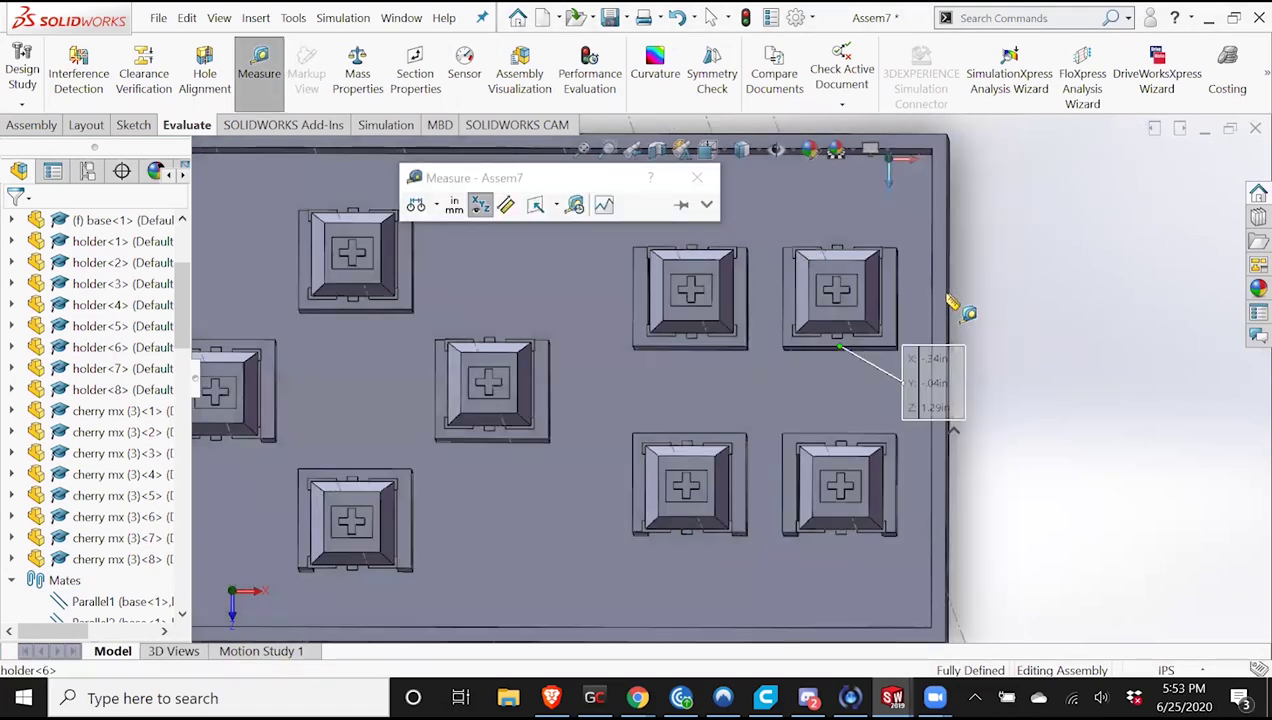
click(905, 402)
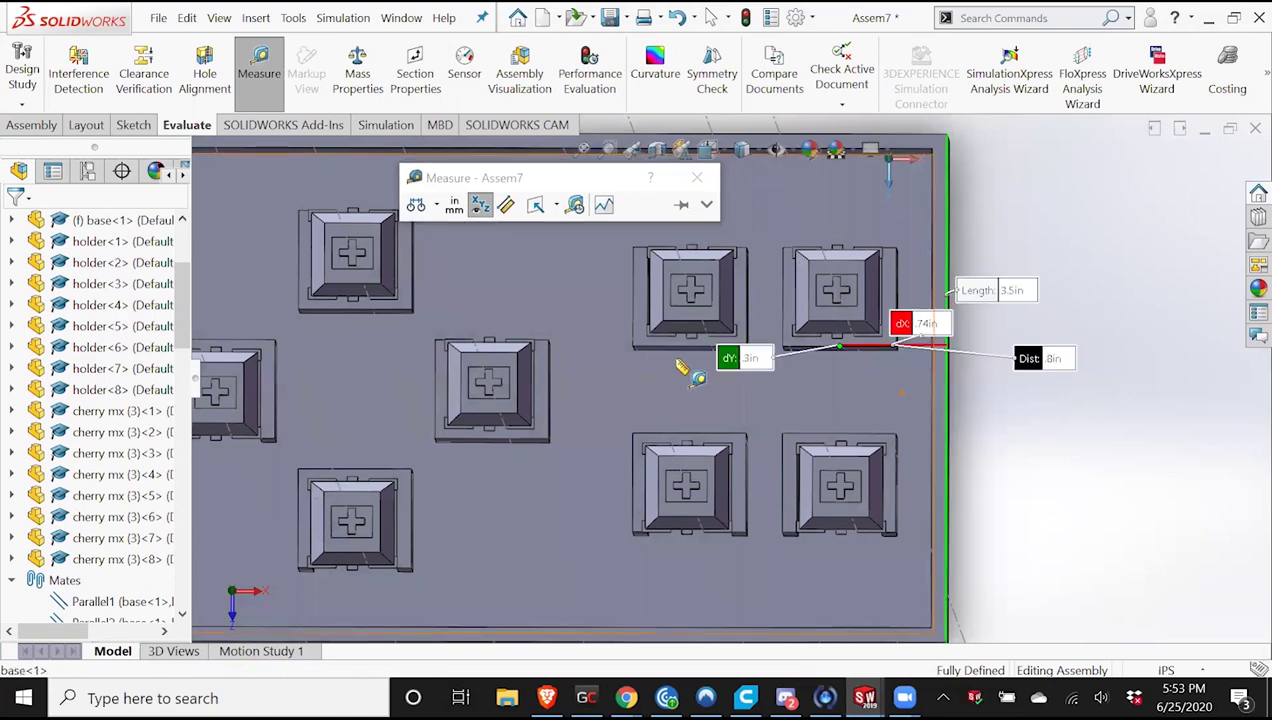
Measure from the base's right outer edge to the lower edge midpoint of the two-by-two group's upper-left holder.
scroll(612, 352, down, 1)
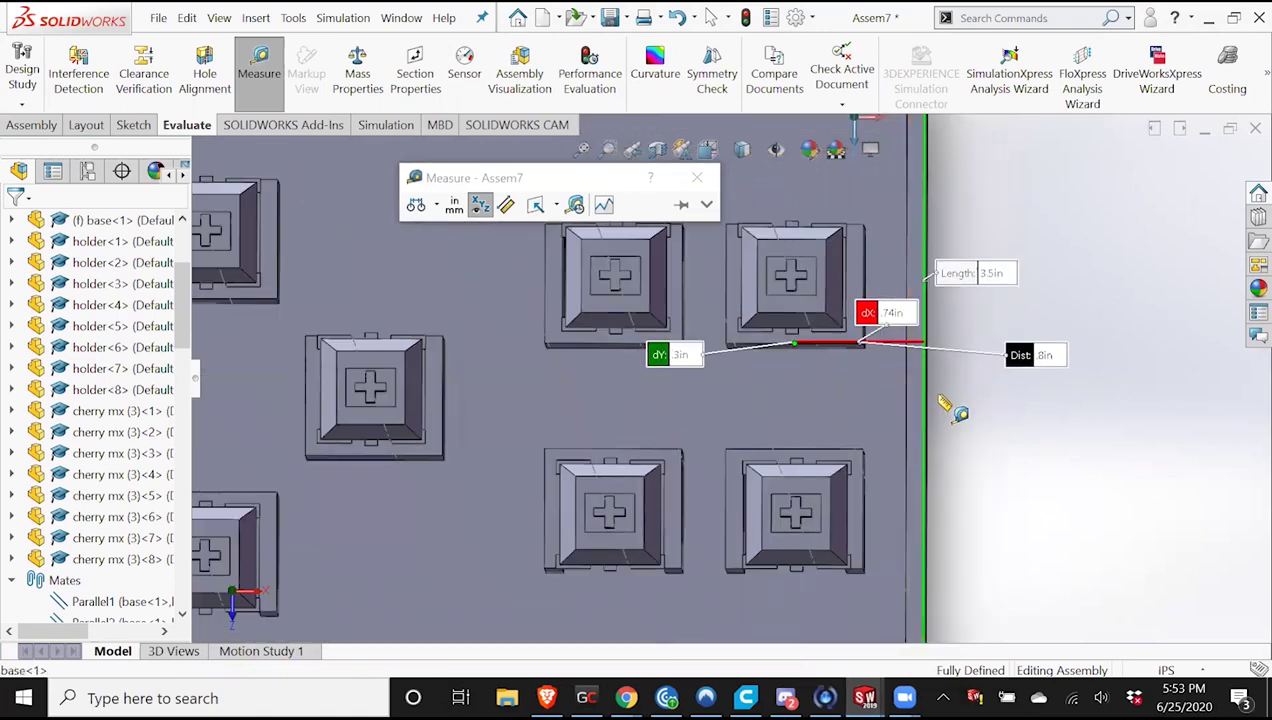
click(926, 396)
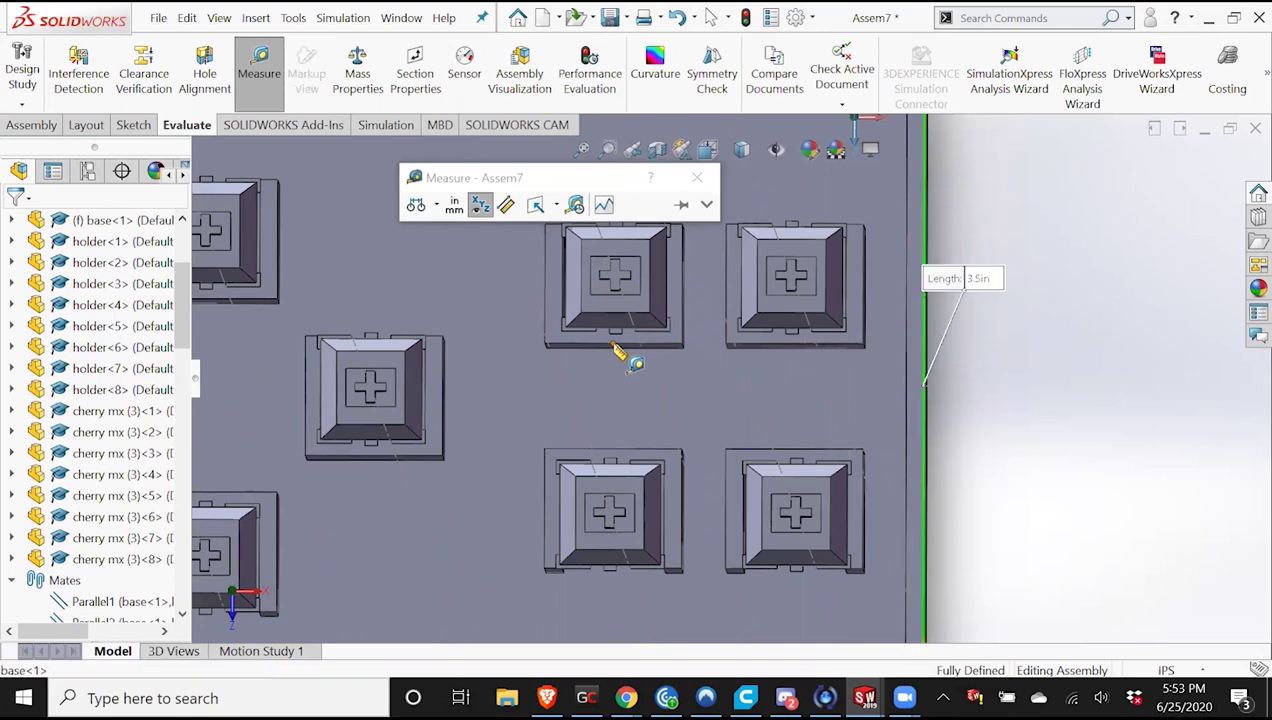
click(613, 346)
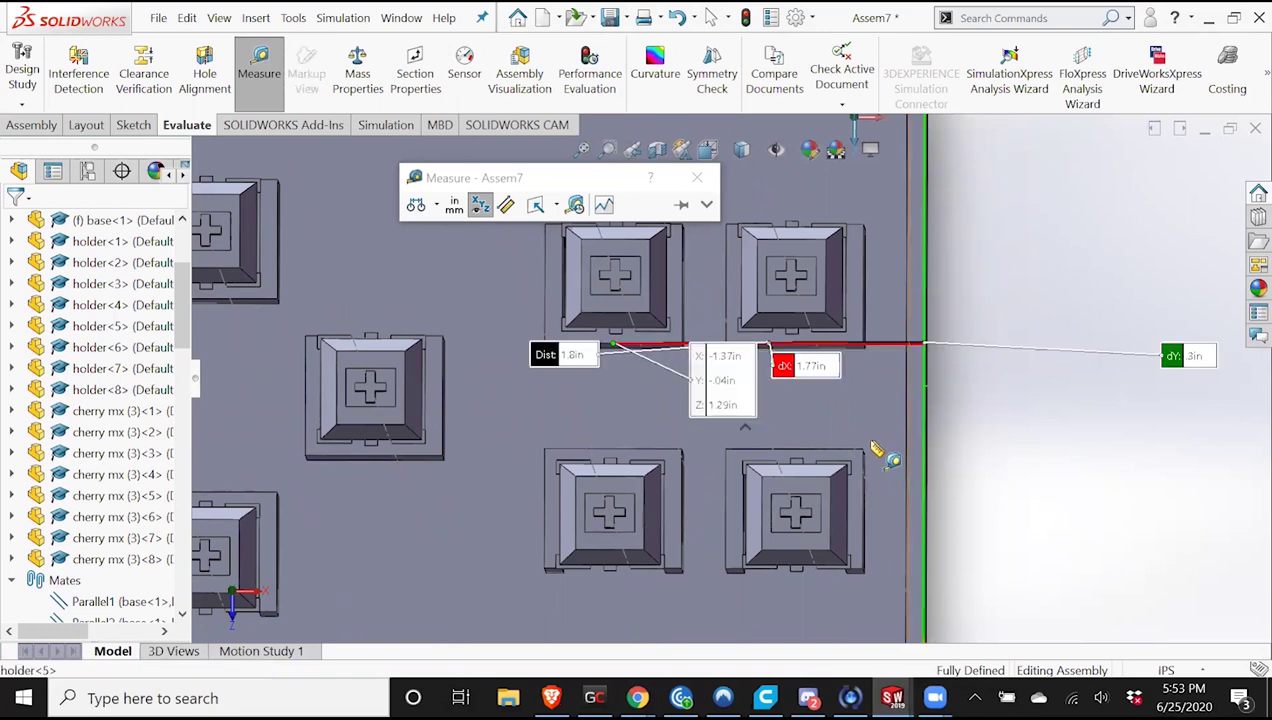
mouse_move(860, 478)
middle_down()
mouse_move(866, 537)
mouse_move(852, 502)
middle_up()
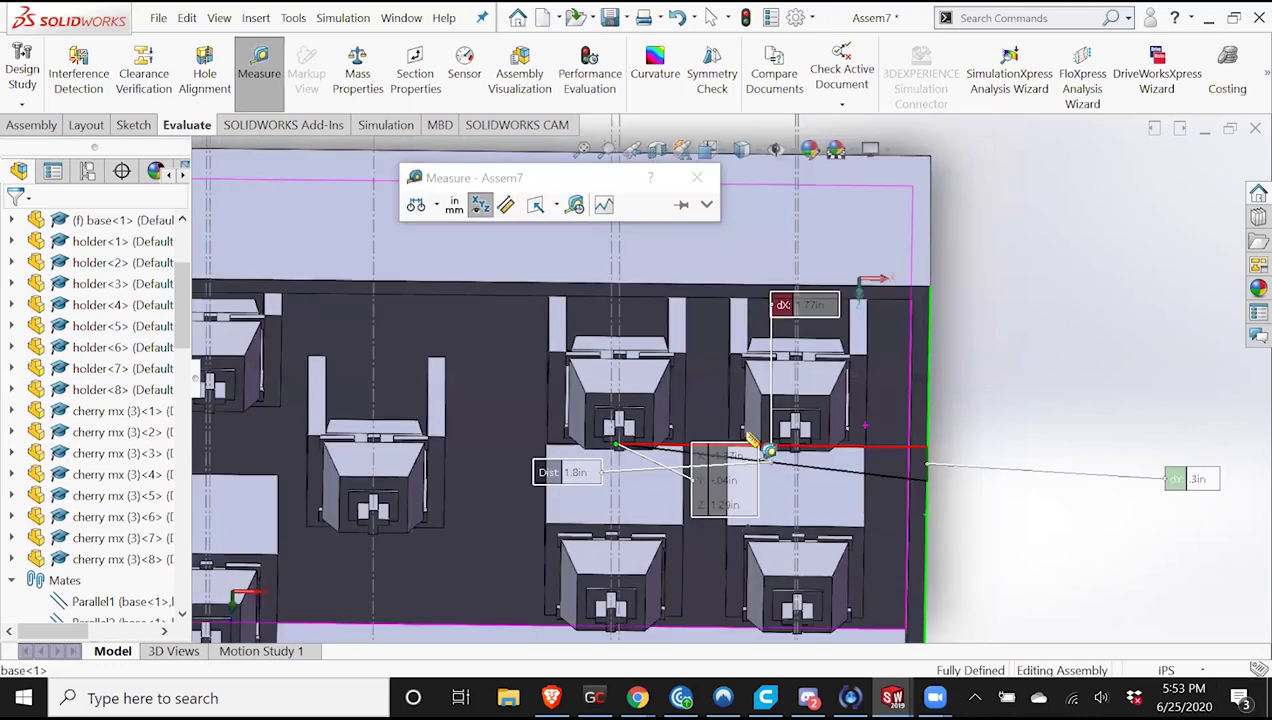
middle_drag(677, 410, 741, 411)
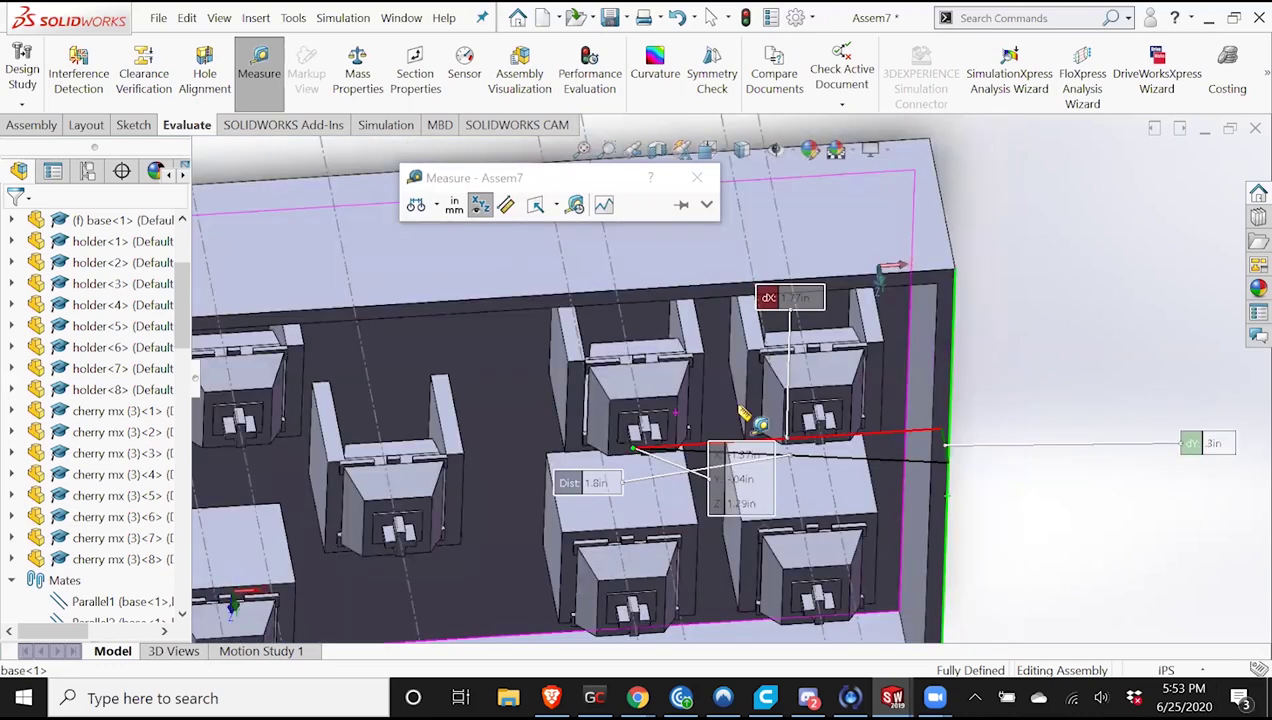
middle_drag(815, 381, 817, 384)
Clear the current measurement and remeasure the upper-right holder's lower edge midpoint against the base's right outer edge.
key(Escape)
click(790, 372)
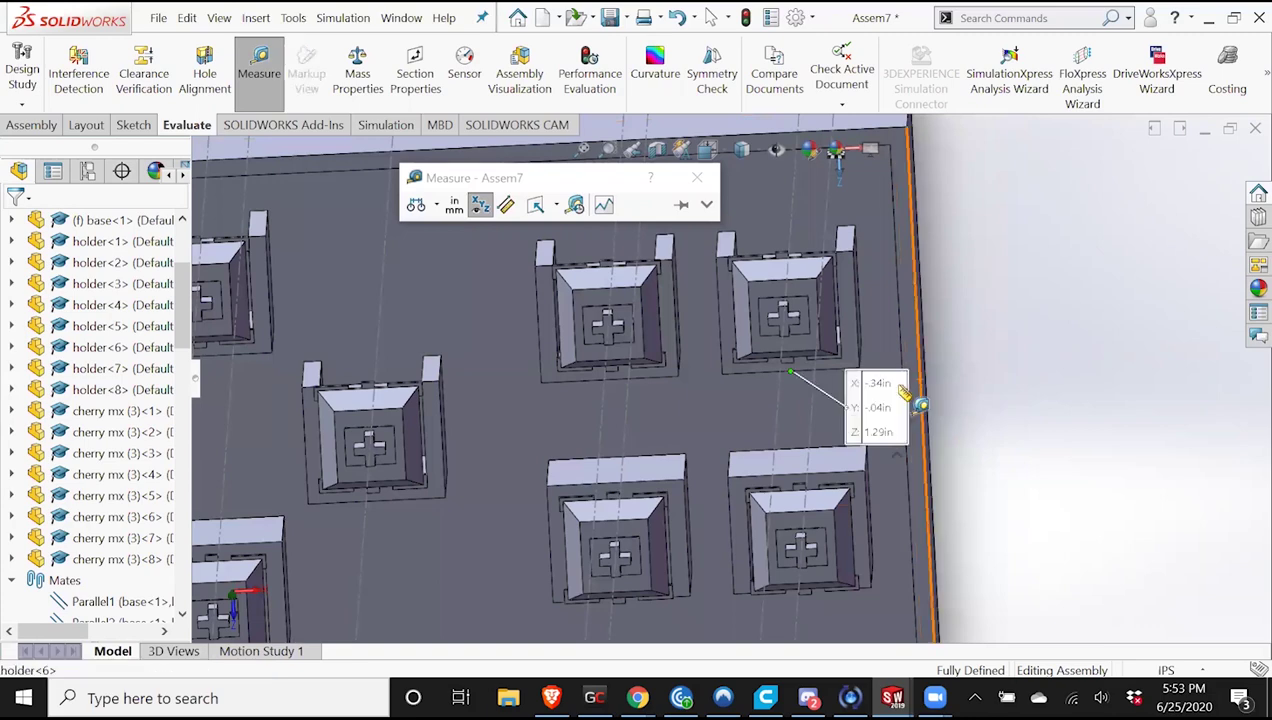
click(848, 420)
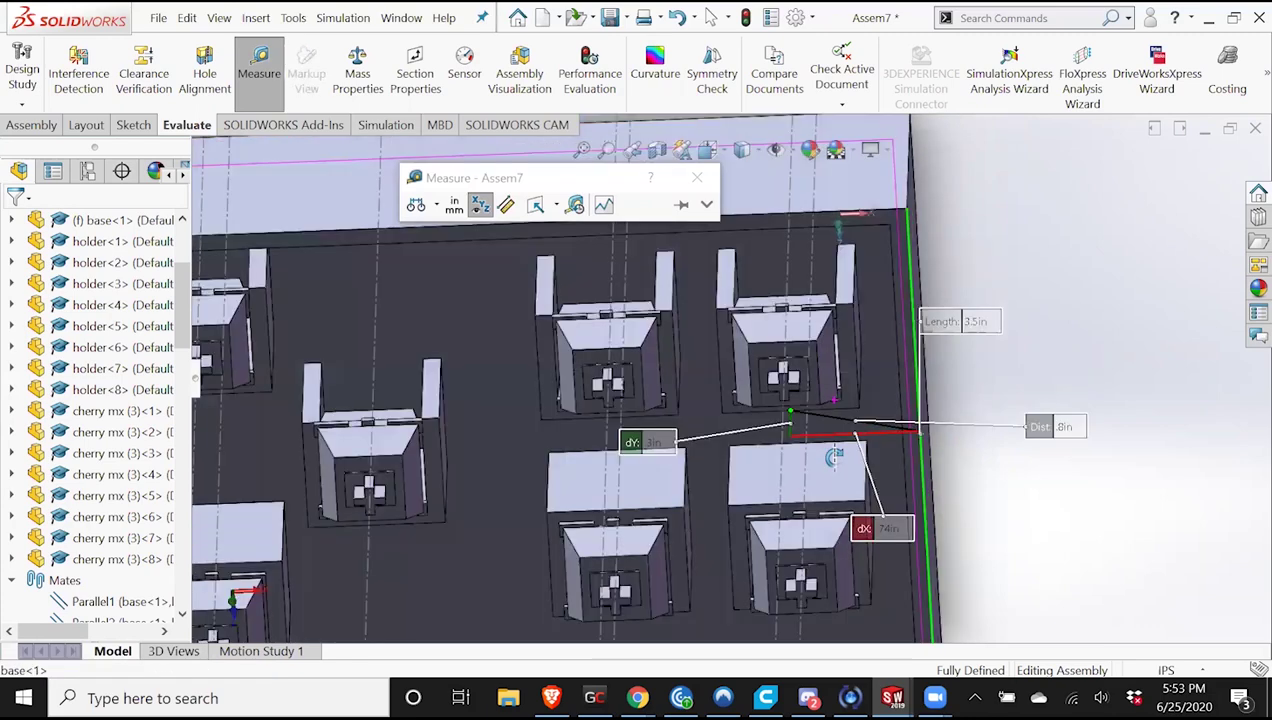
middle_drag(848, 420, 844, 364)
scroll(918, 447, up, 2)
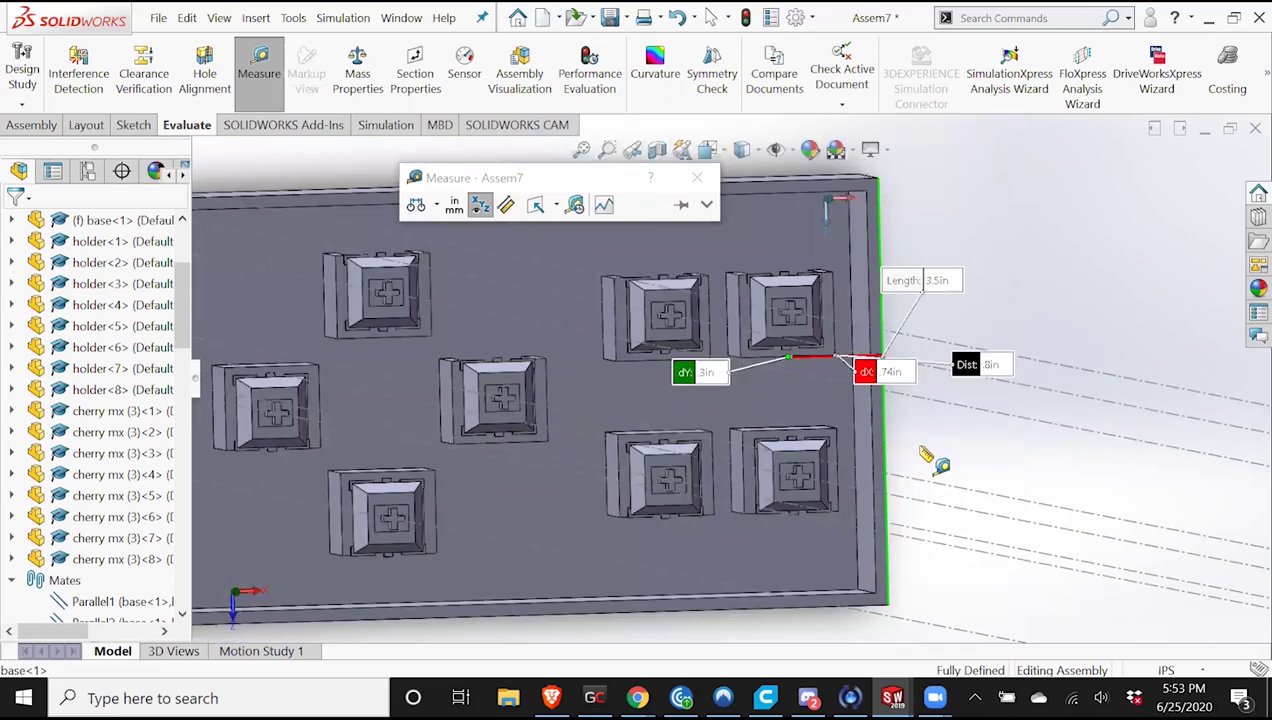
Measure from the base's right outer edge to the lower edge midpoint of the two-by-two group's upper-left holder and clear the measurement.
click(879, 401)
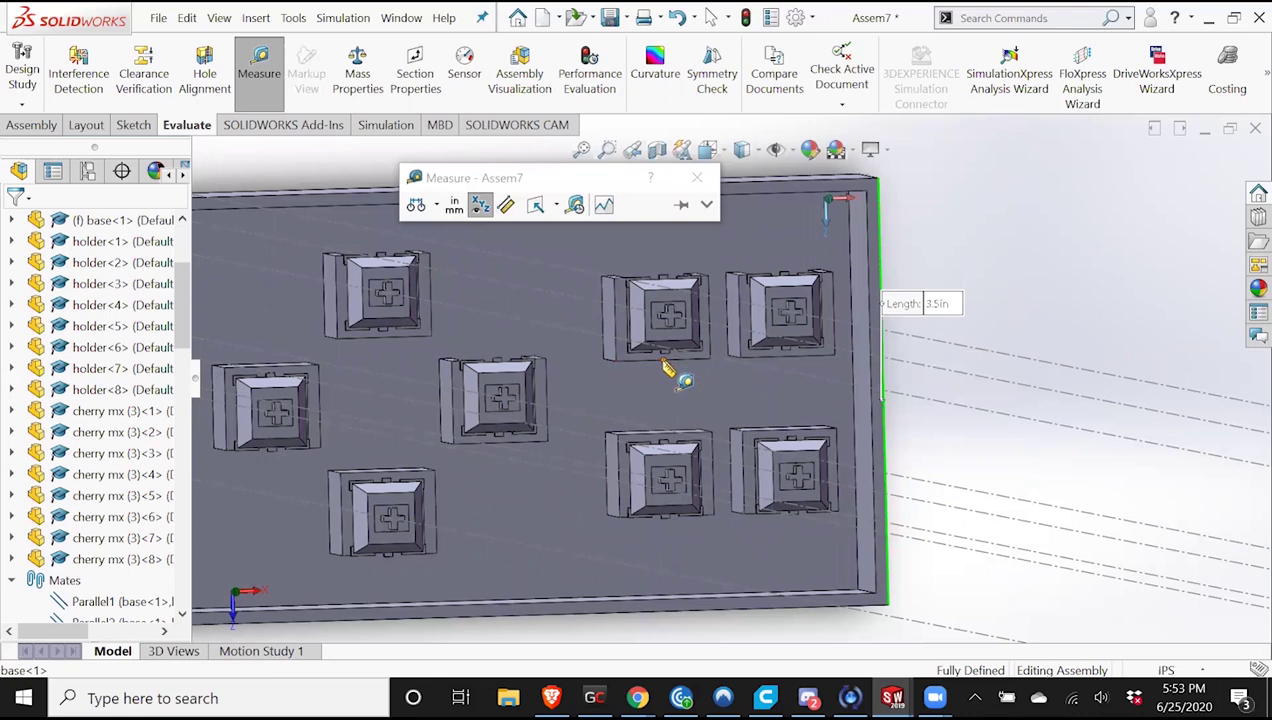
click(662, 362)
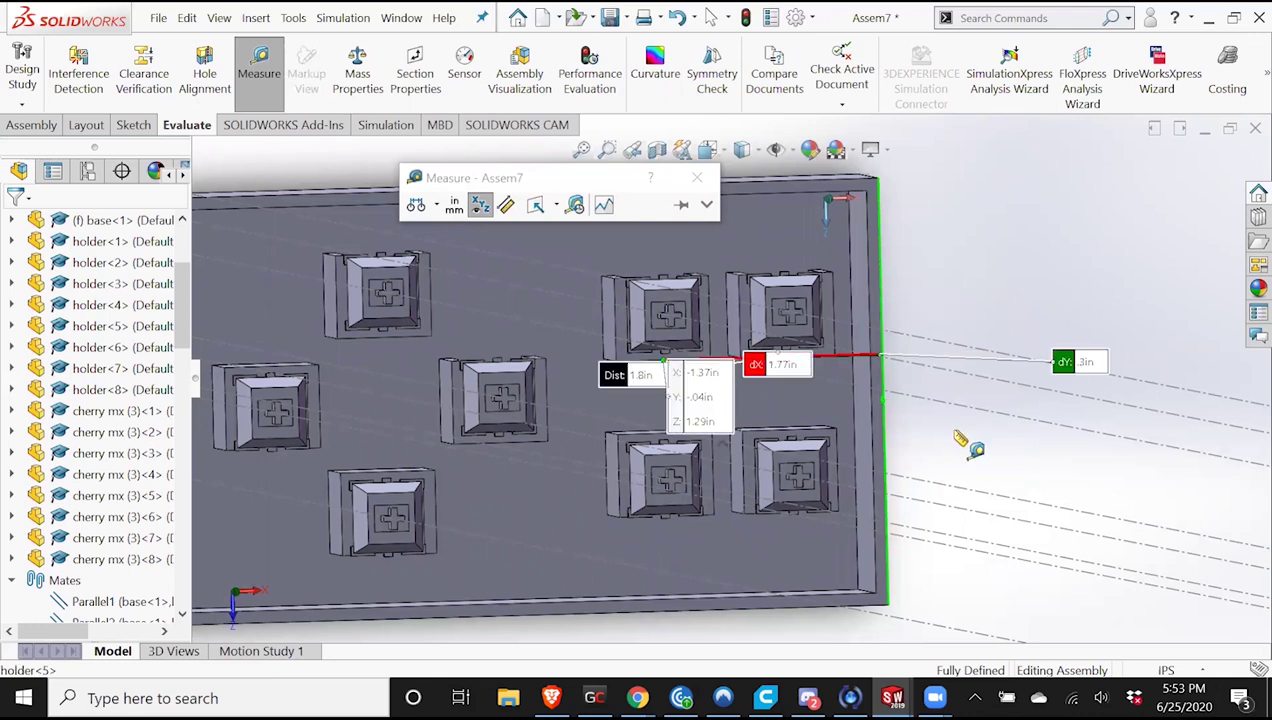
click(965, 446)
Switch from the Assem7 assembly to the cover plate's Sketch3 in the "top" part.
click(892, 698)
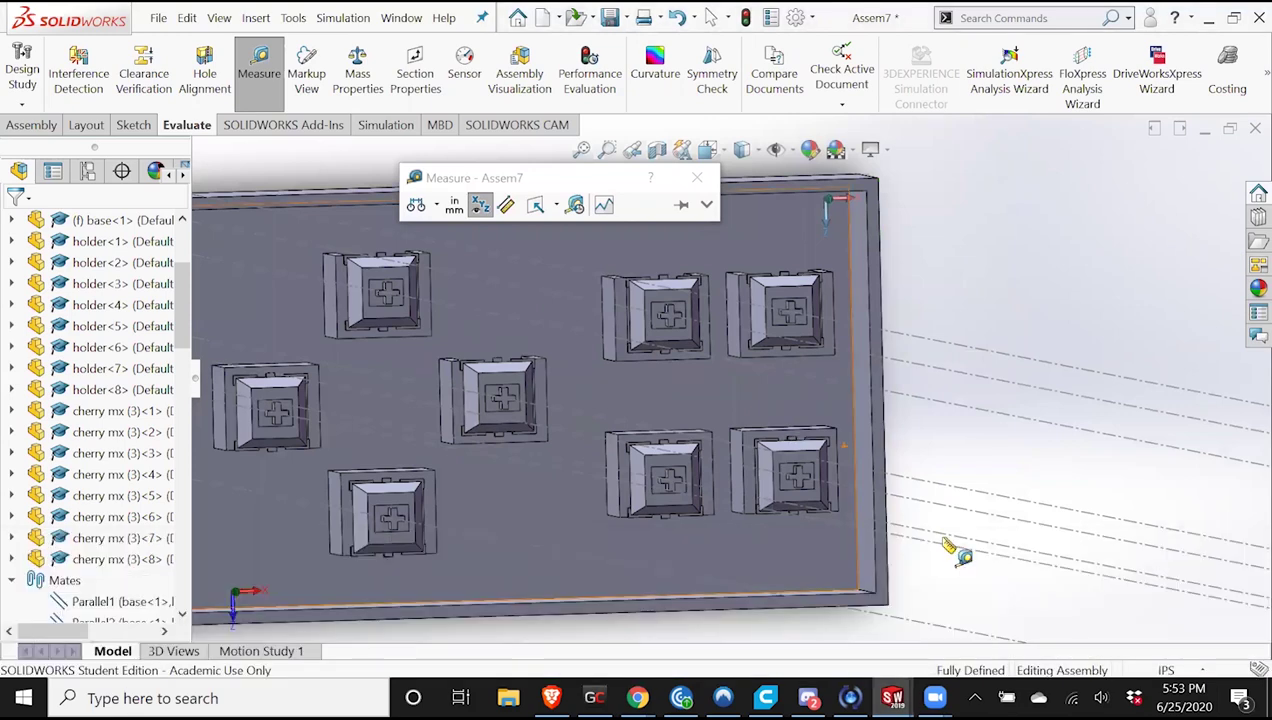
click(892, 698)
click(1118, 620)
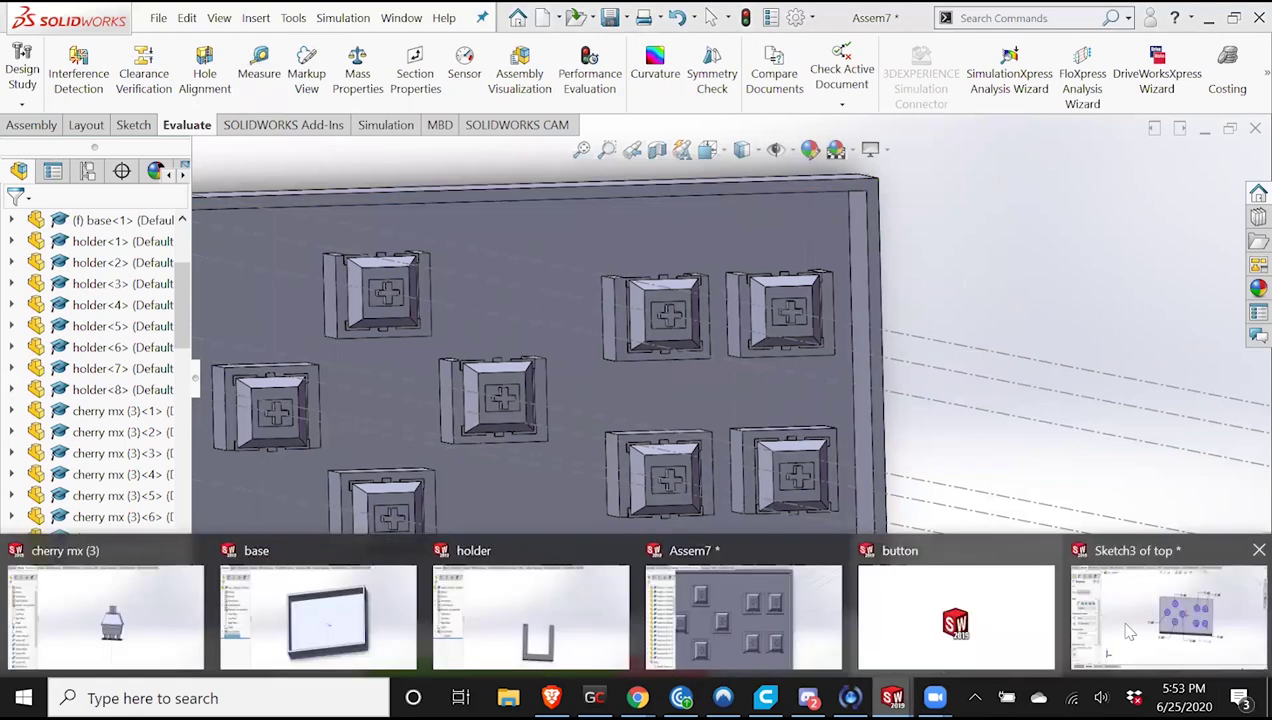
click(1168, 615)
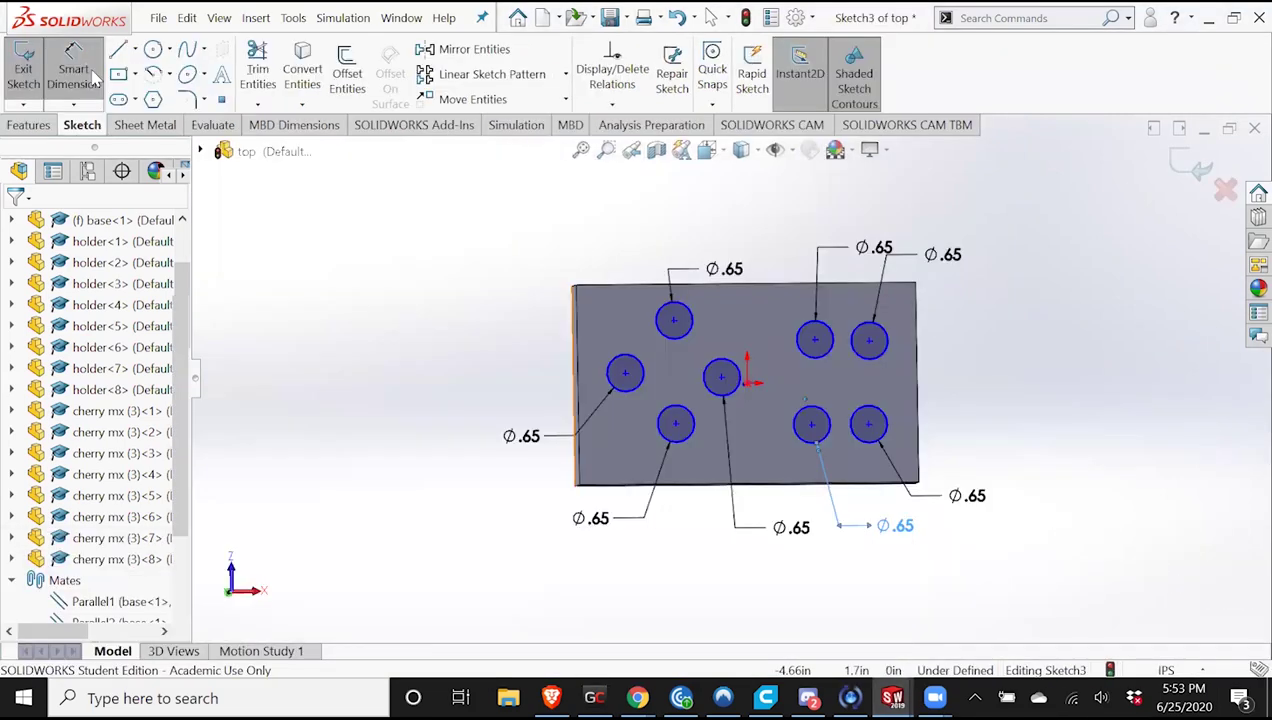
Dimension the centre of the two-by-two group's upper-right hole 0.74 in from the plate's right edge.
click(90, 78)
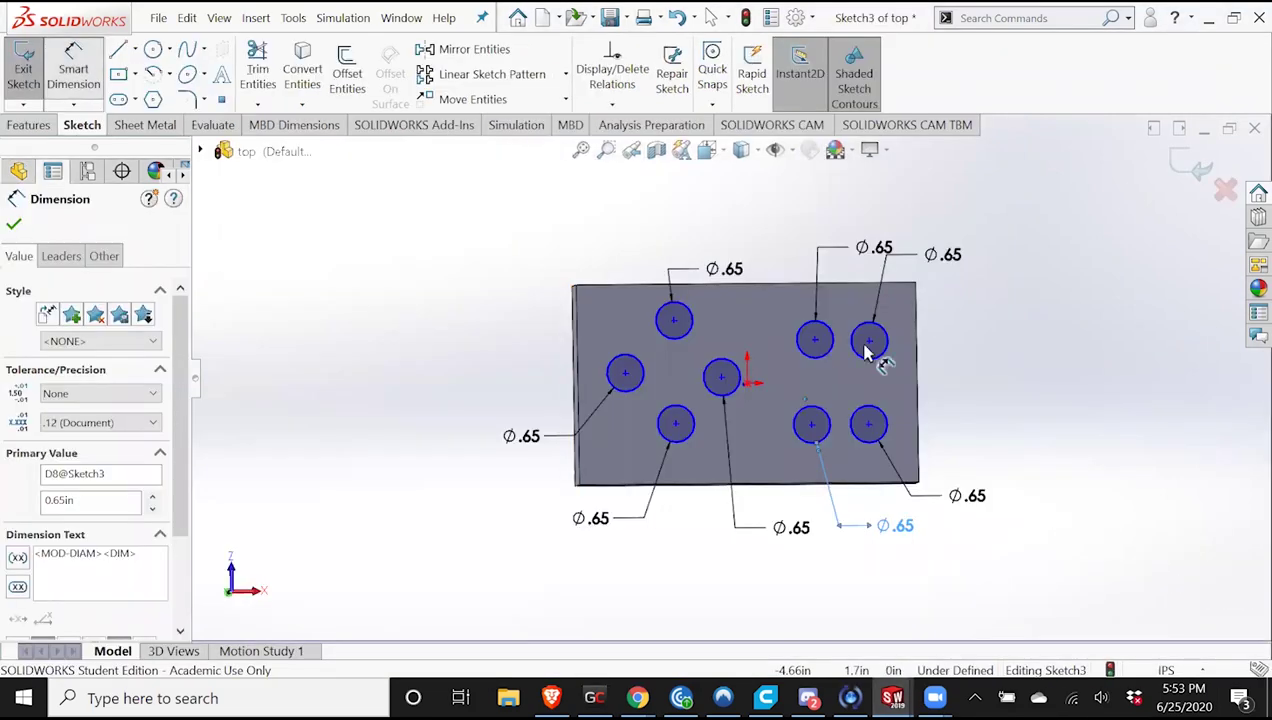
click(920, 352)
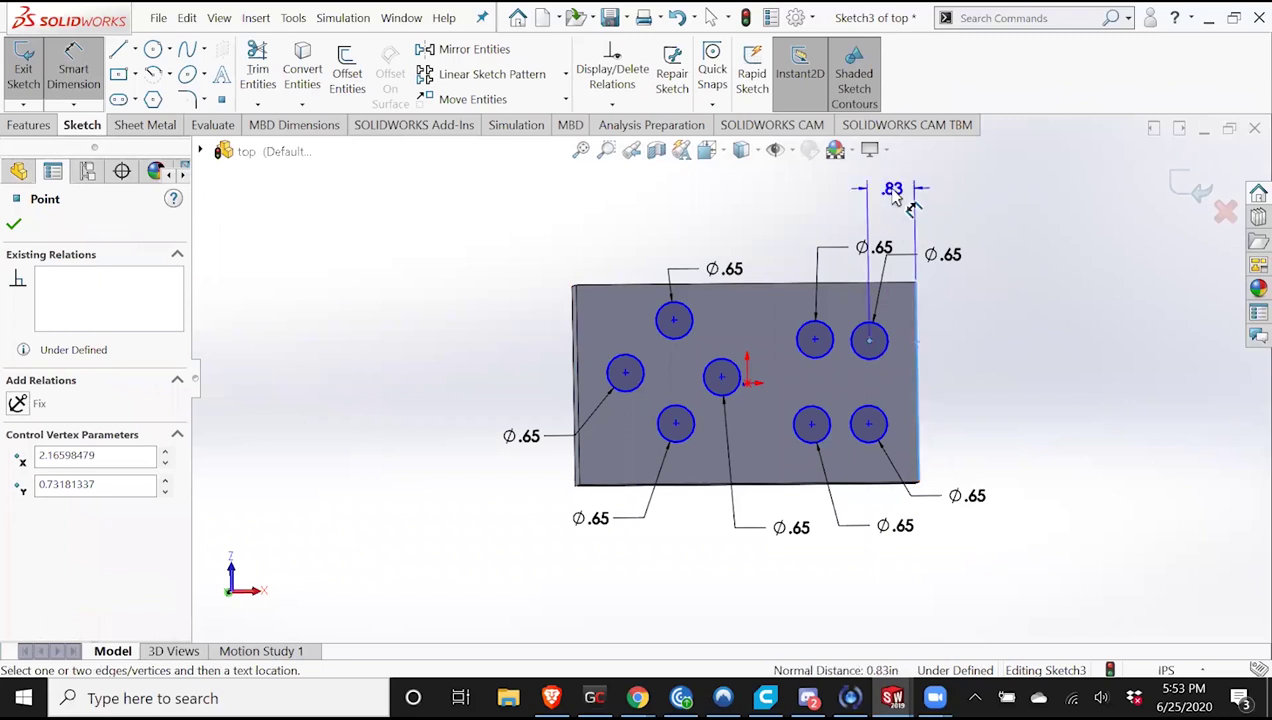
click(910, 204)
text(.74)
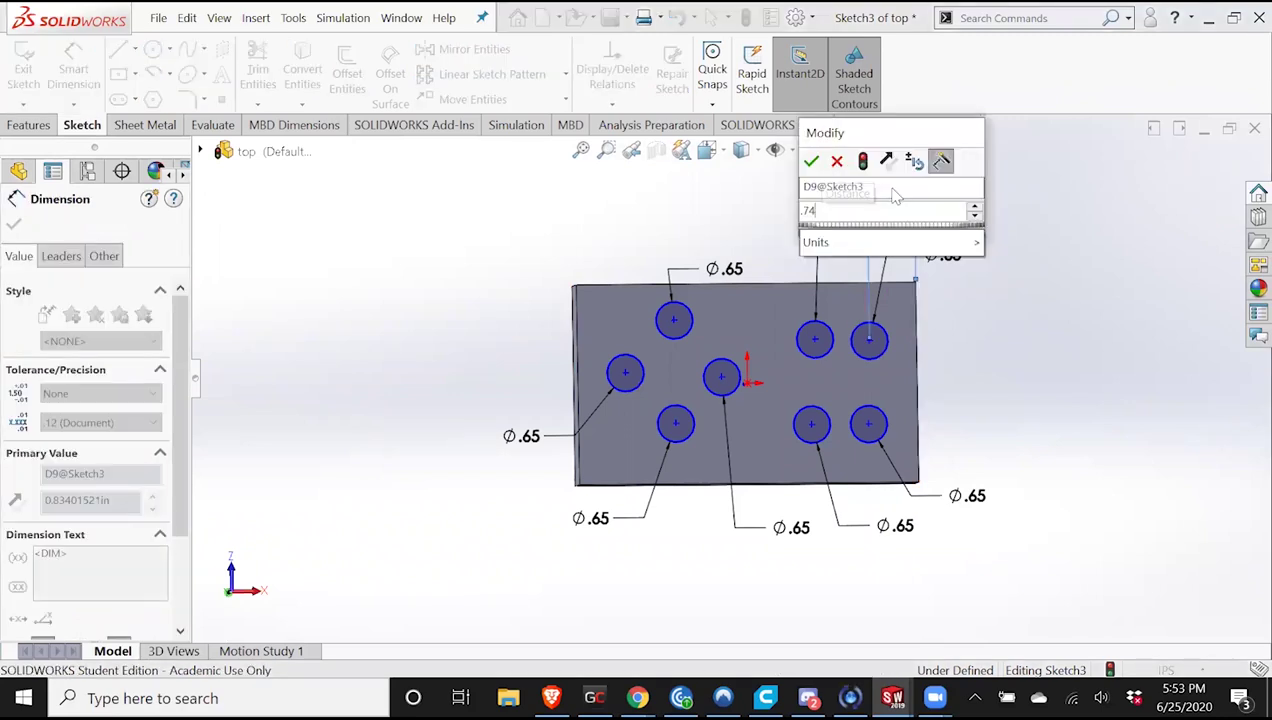
key(Return)
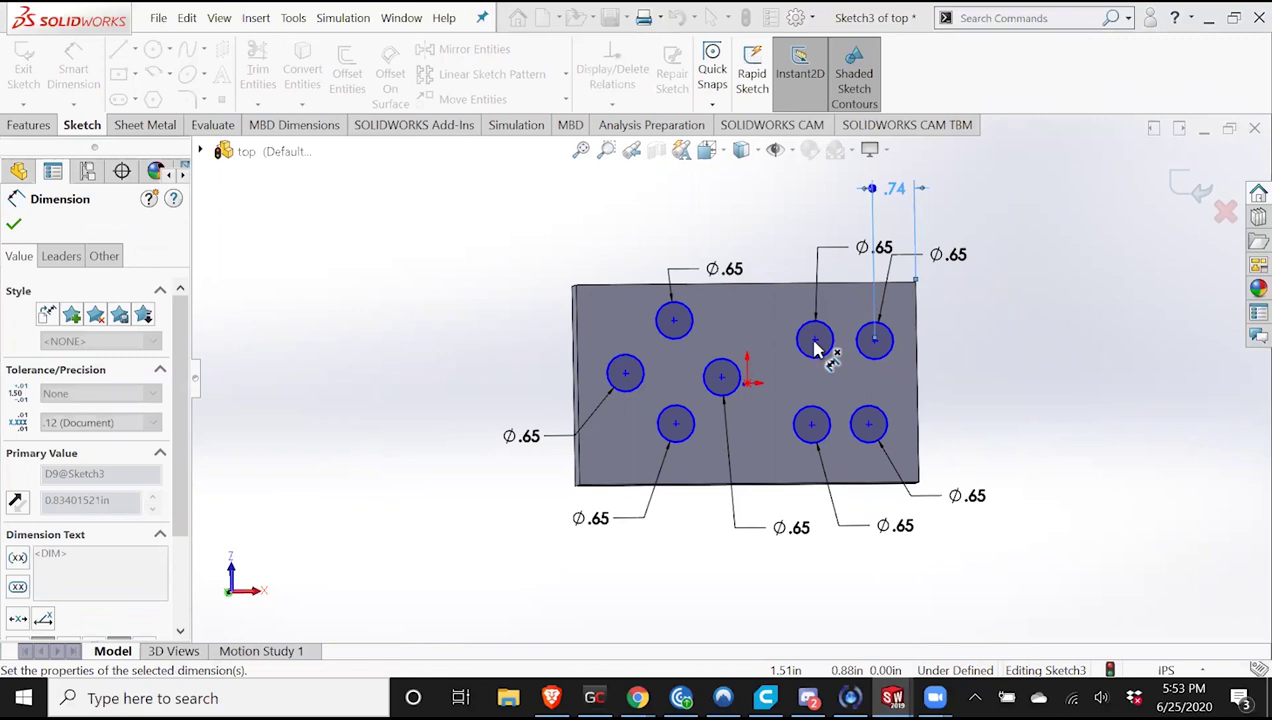
Dimension the centre of the two-by-two group's upper-left hole 1.77 in from the plate's right edge.
click(918, 380)
click(815, 340)
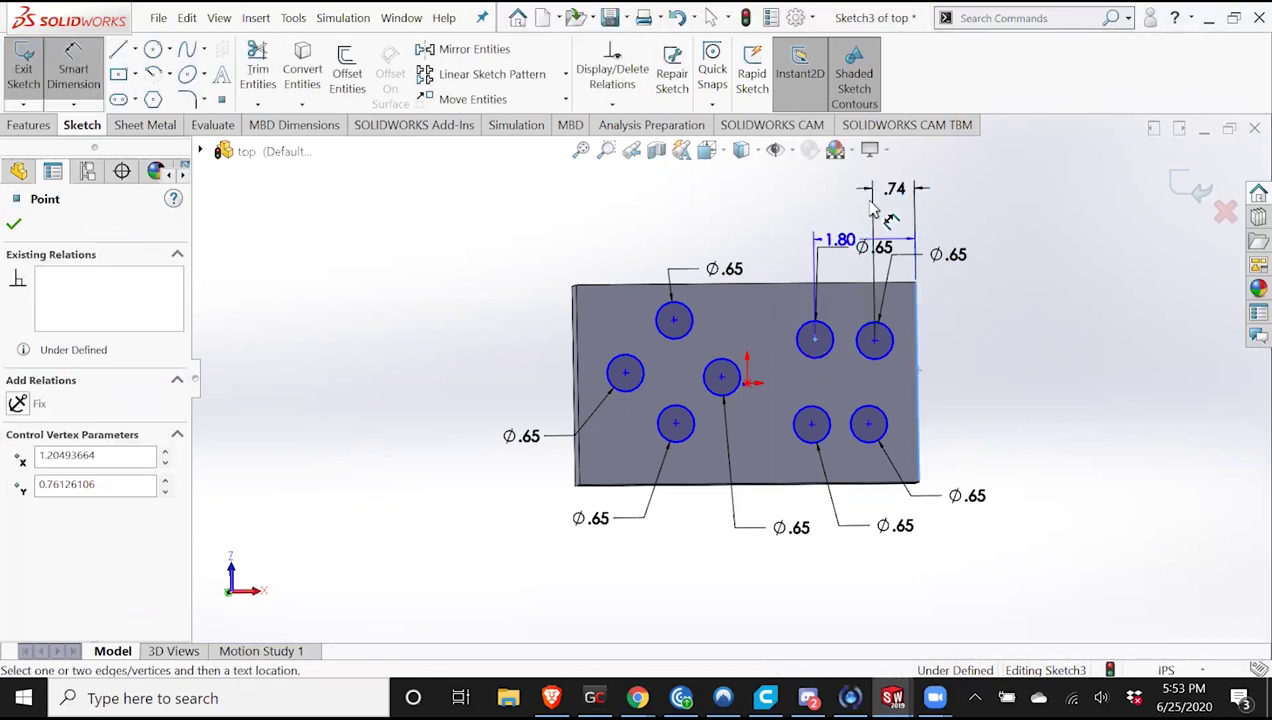
scroll(843, 200, up, 1)
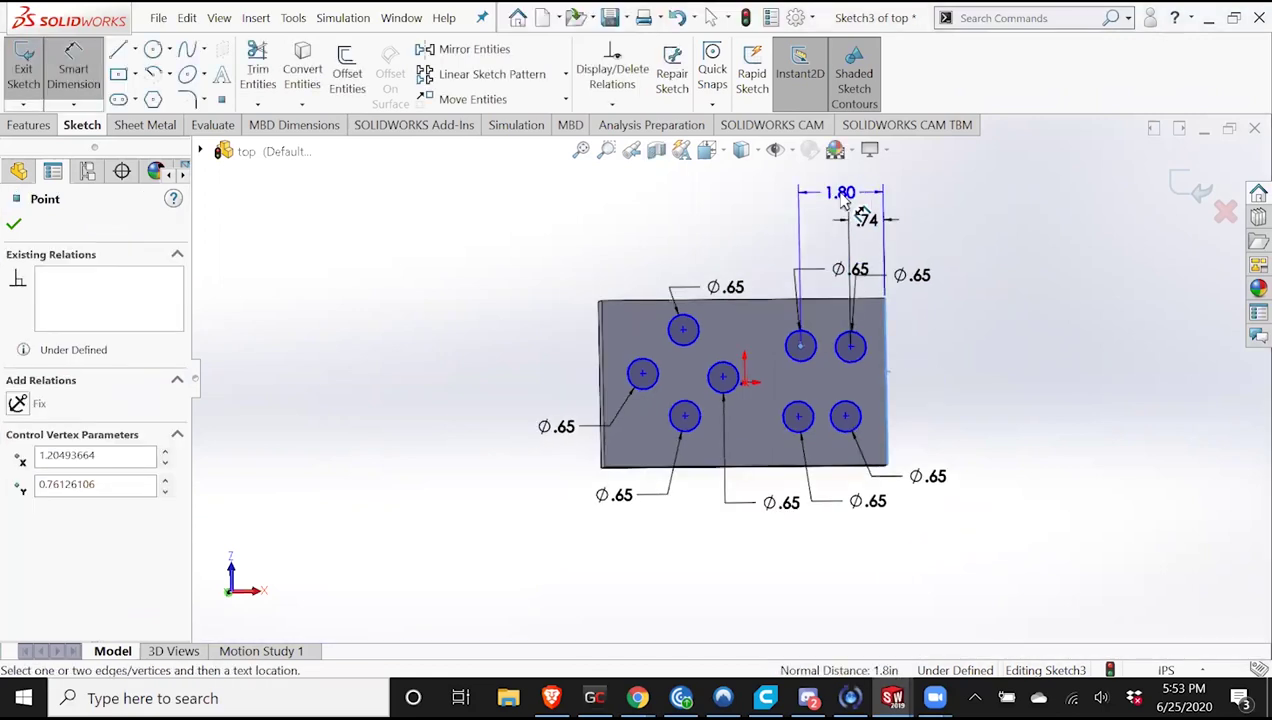
click(843, 200)
text(1.77)
key(Return)
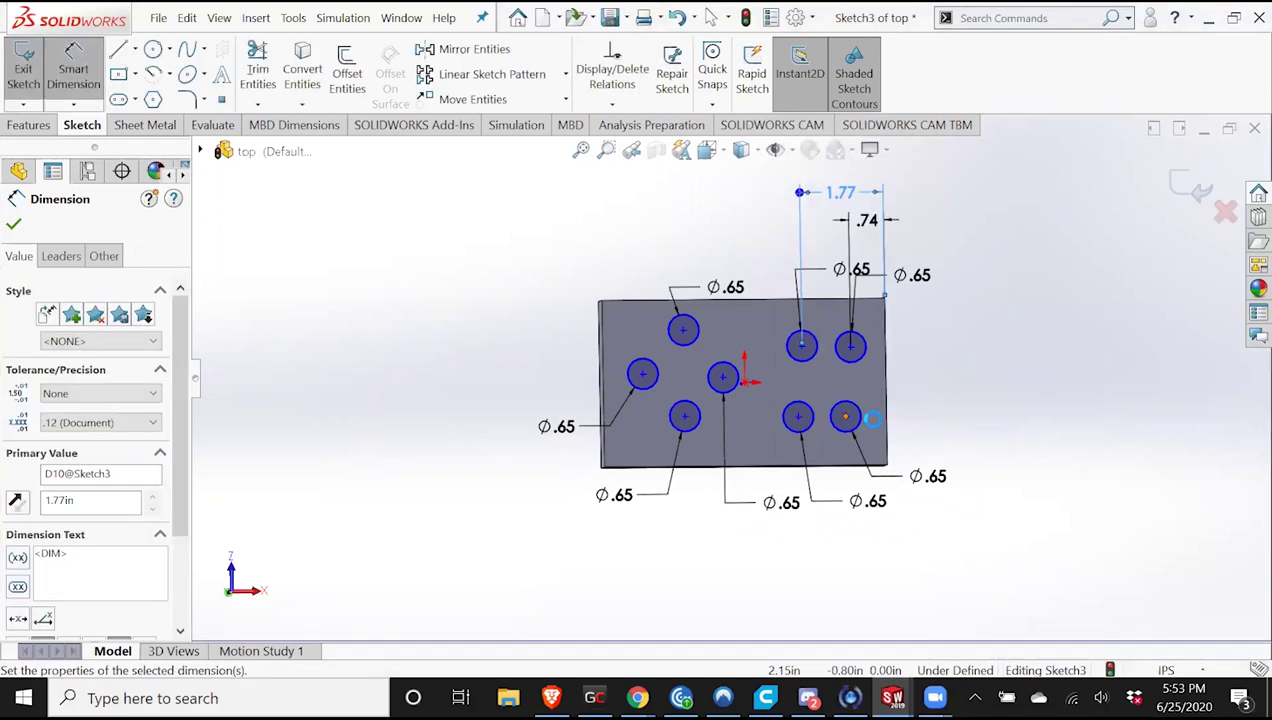
Dimension the horizontal distance from the centre of the two-by-two group's lower-right hole to the plate's right edge.
click(886, 432)
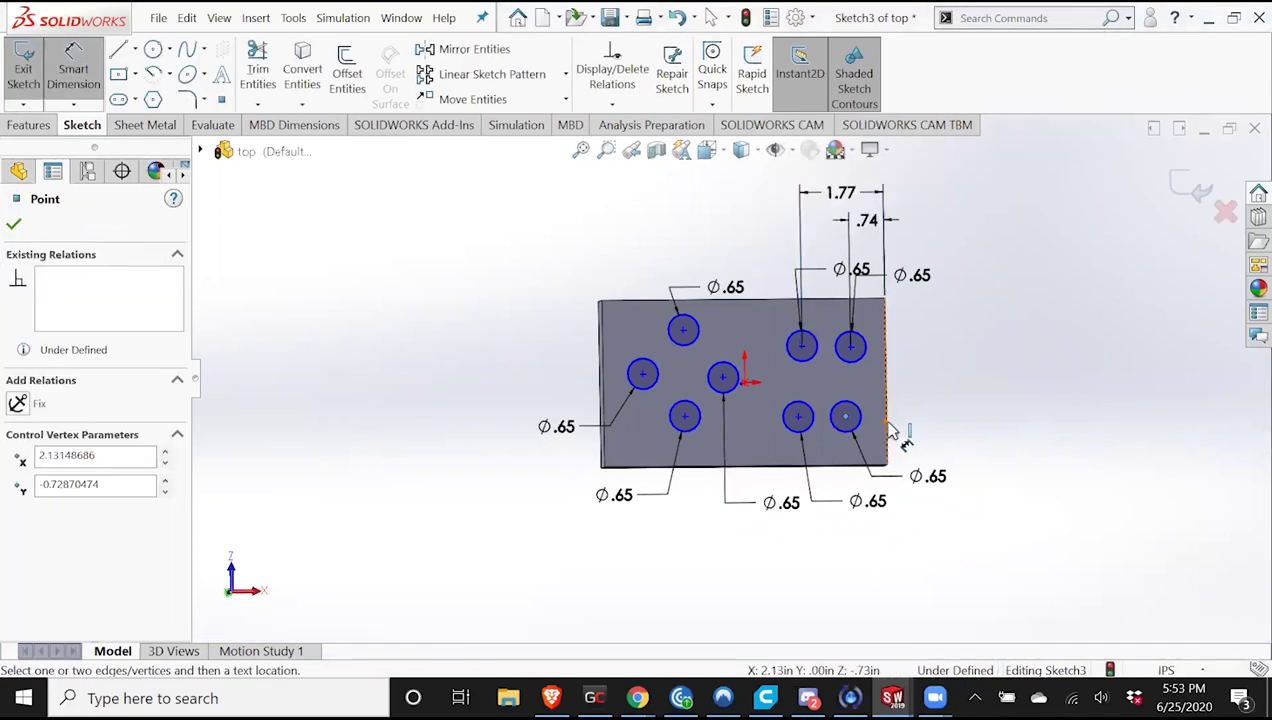
click(869, 580)
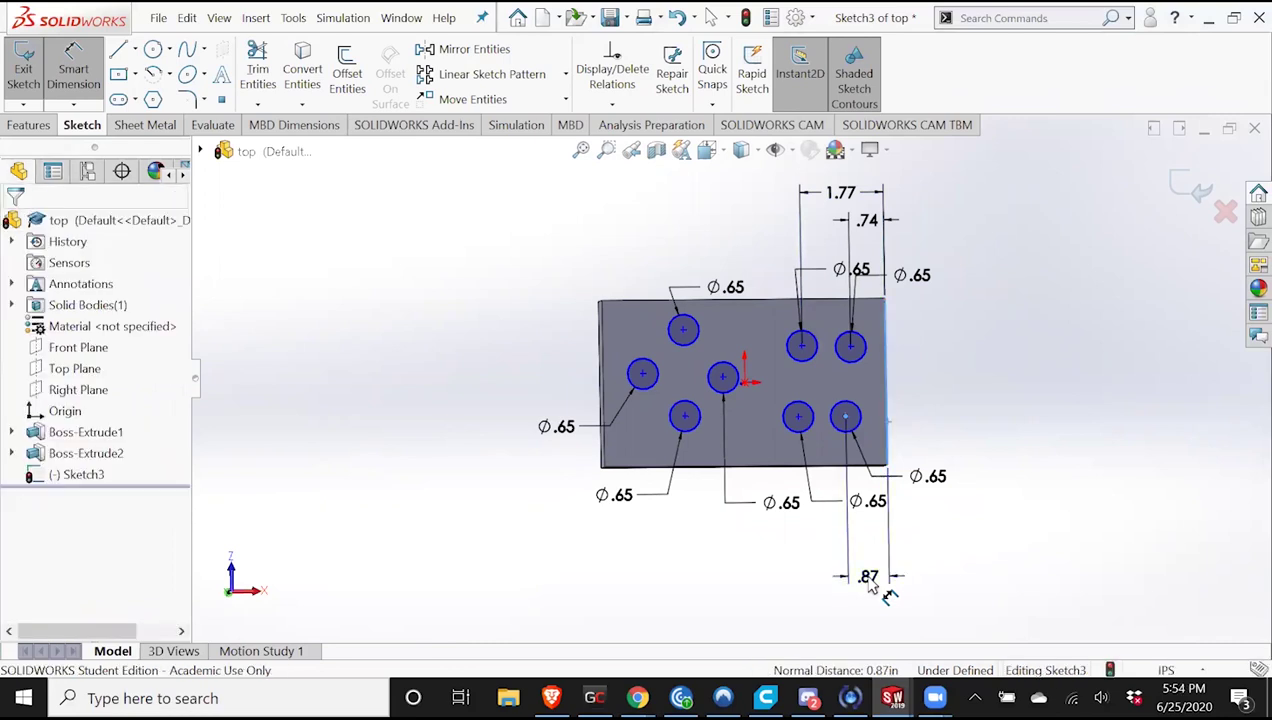
Dimension the centres of the two lower-right circles 0.74 in and 1.77 in from the plate's right edge.
double_click(870, 585)
text(.74)
key(Return)
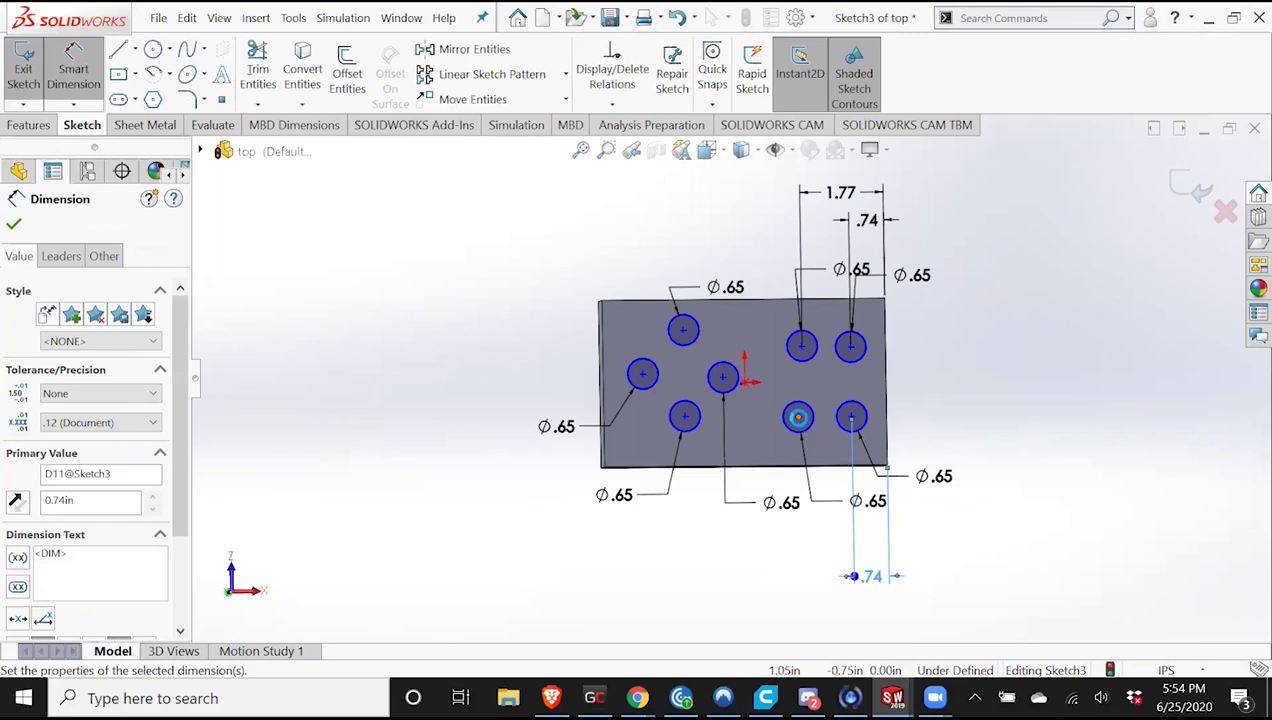
click(848, 622)
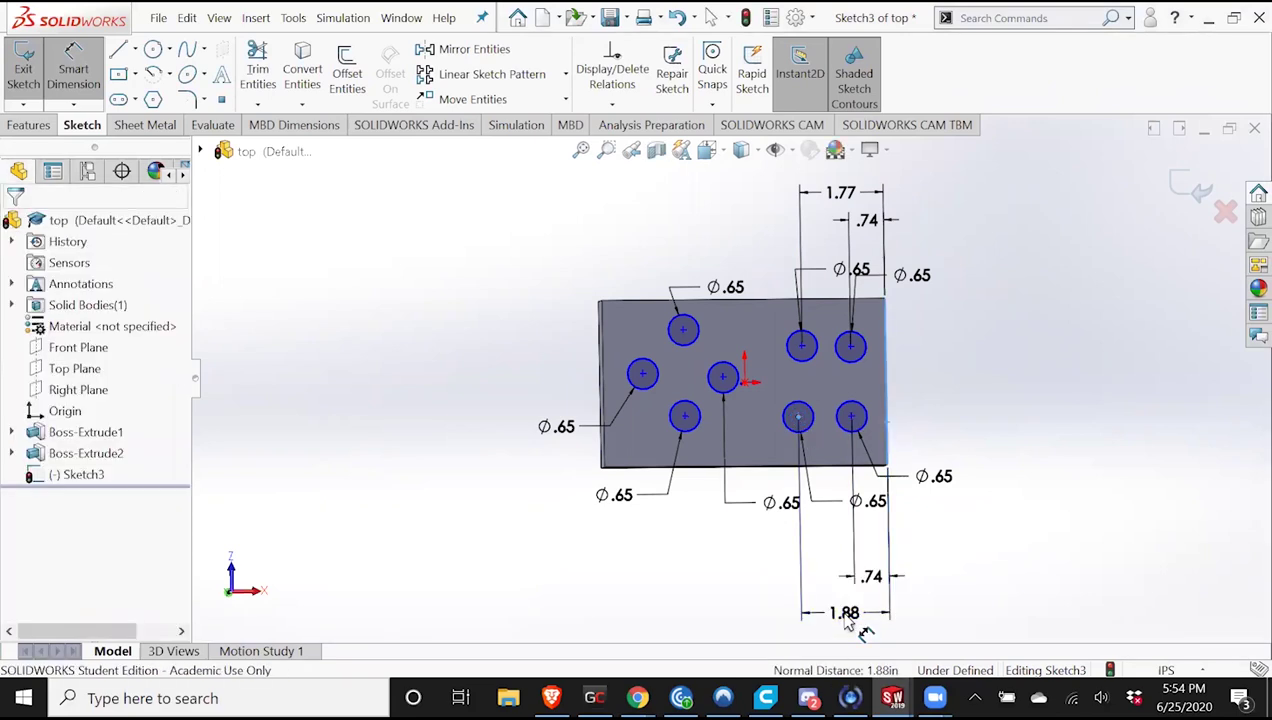
text(1.77)
key(Return)
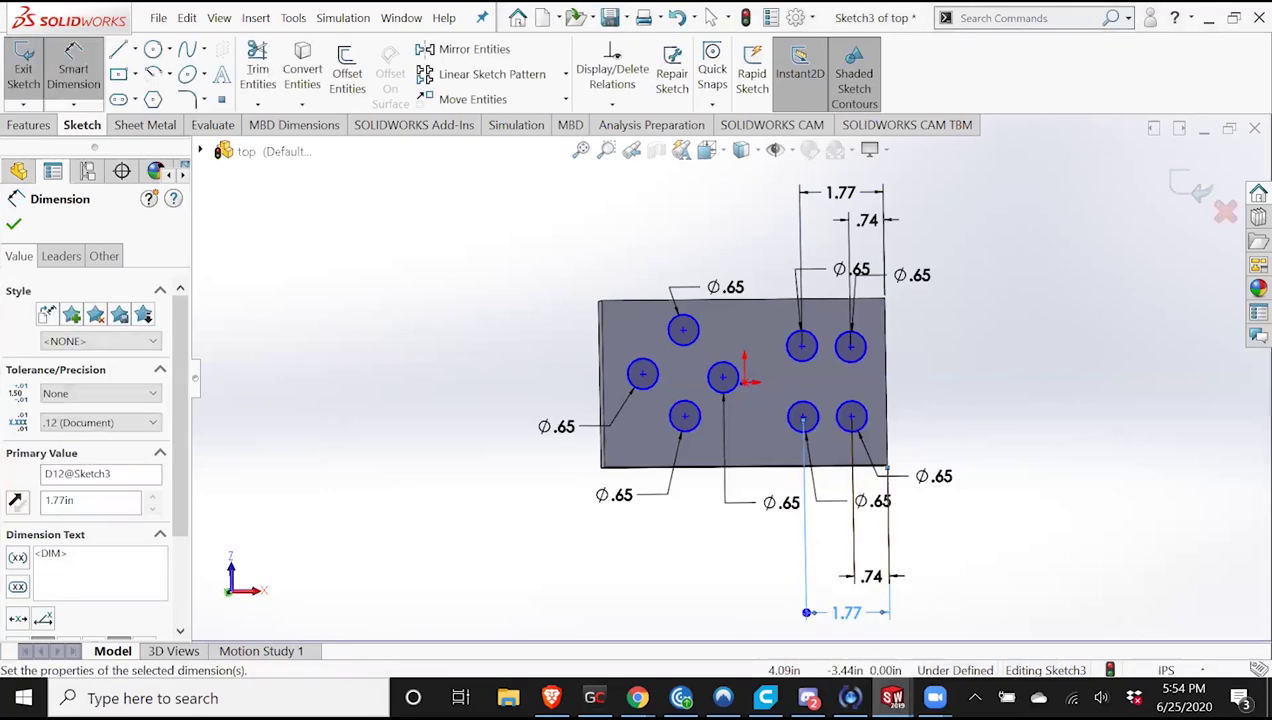
In the Assem7 assembly, measure the distance from the upper-right holder's outer side to the base's upper edge.
mouse_move(779, 617)
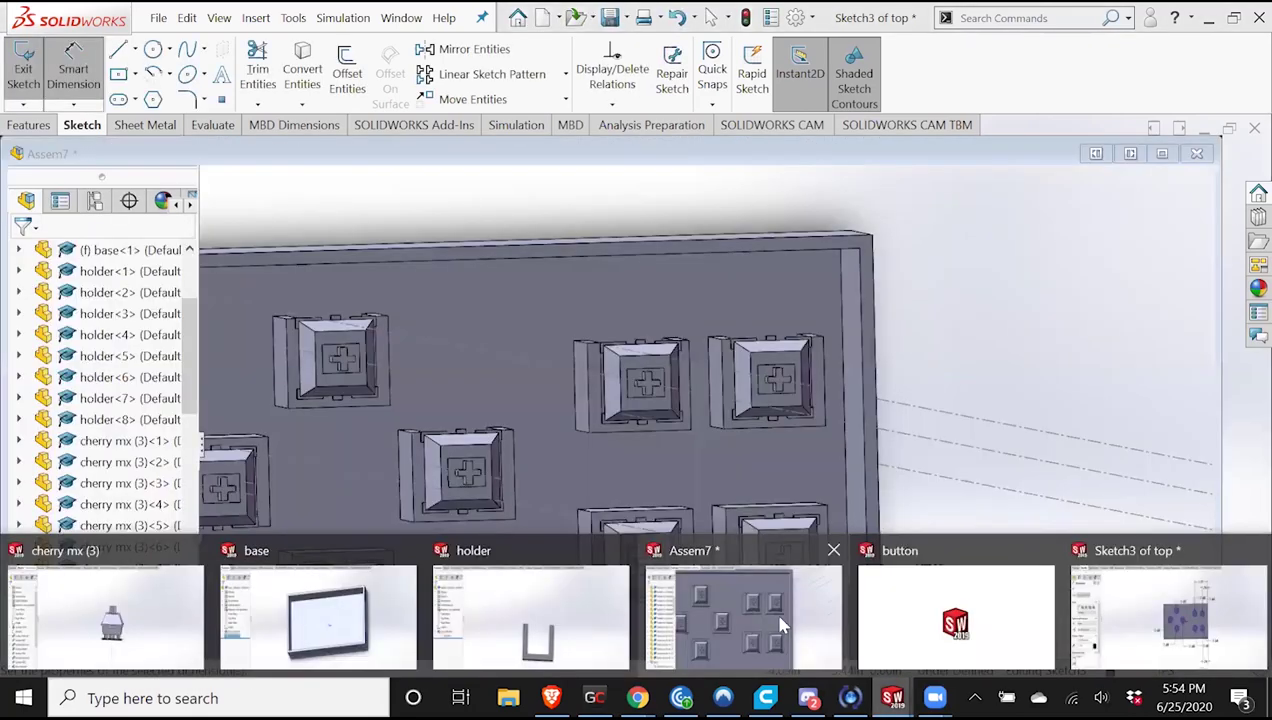
key(ctrl+Tab)
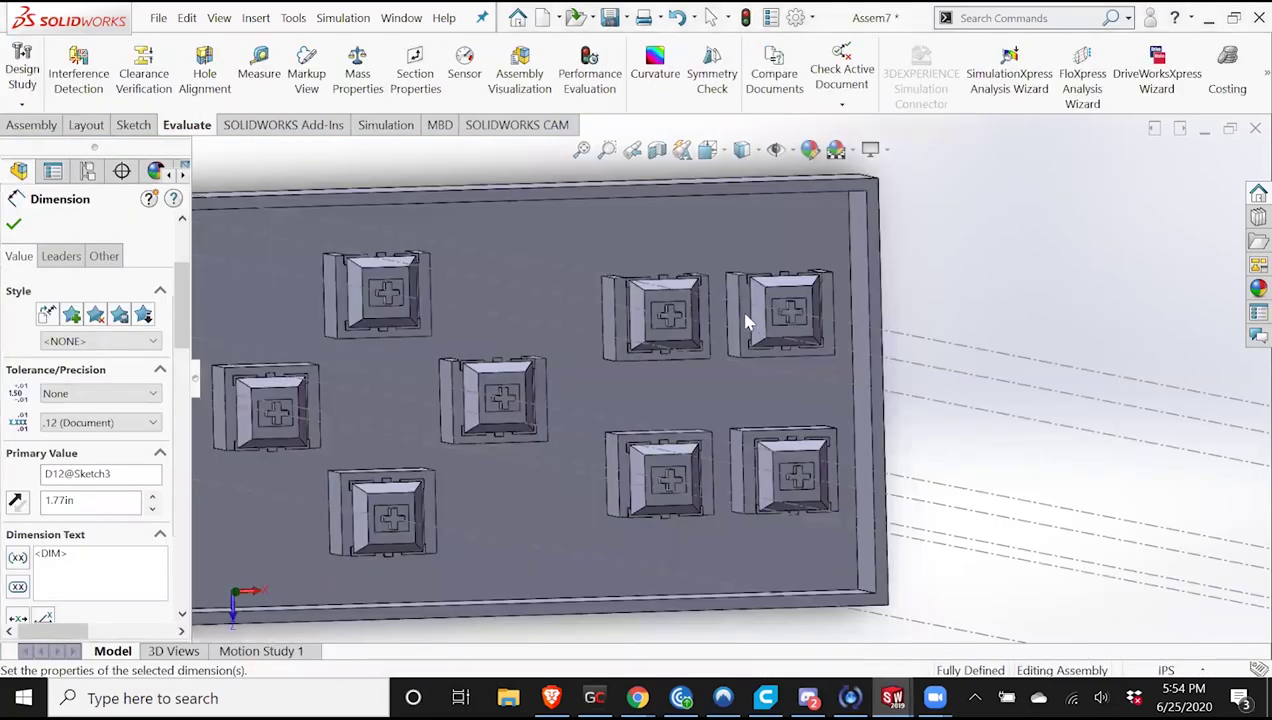
click(276, 63)
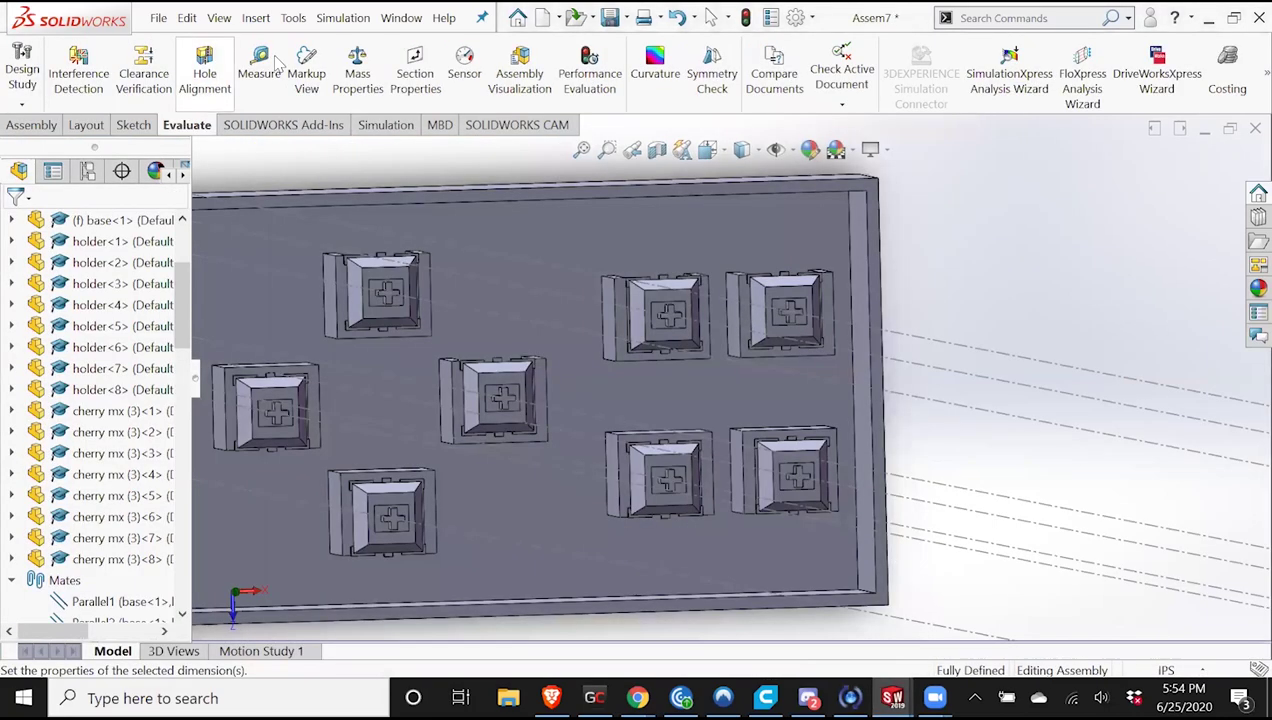
click(832, 314)
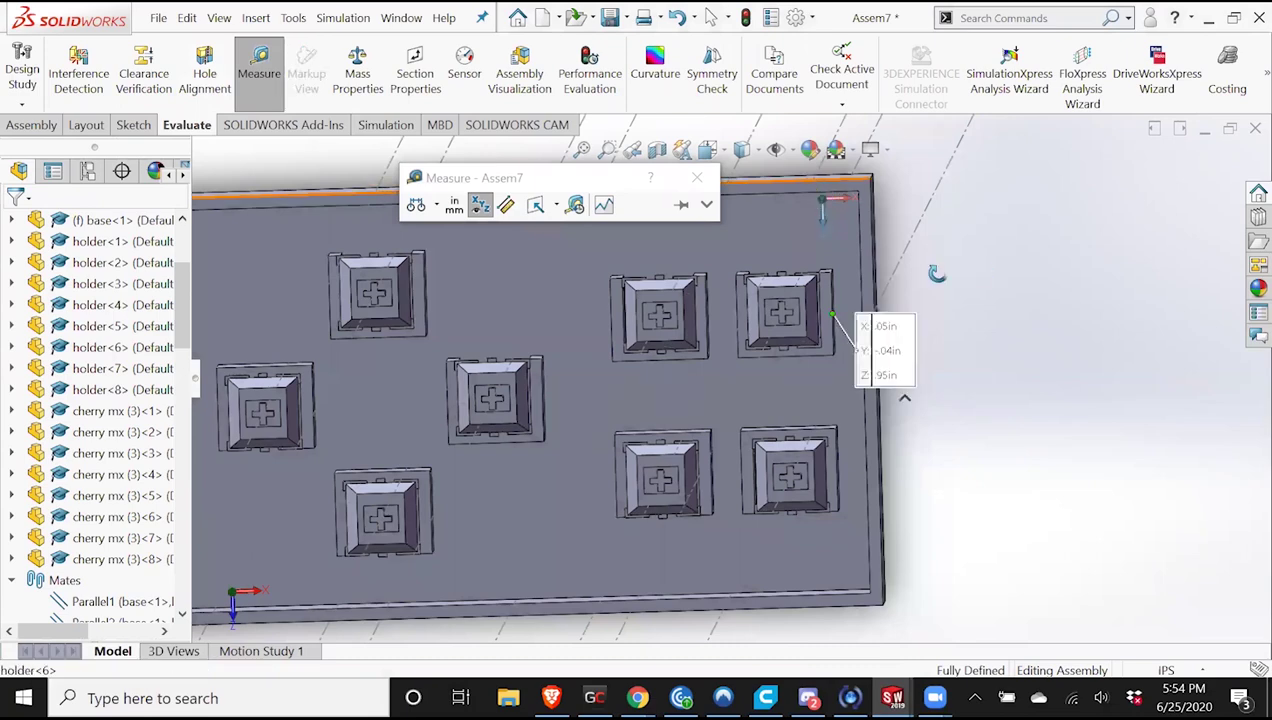
middle_drag(937, 273, 785, 356)
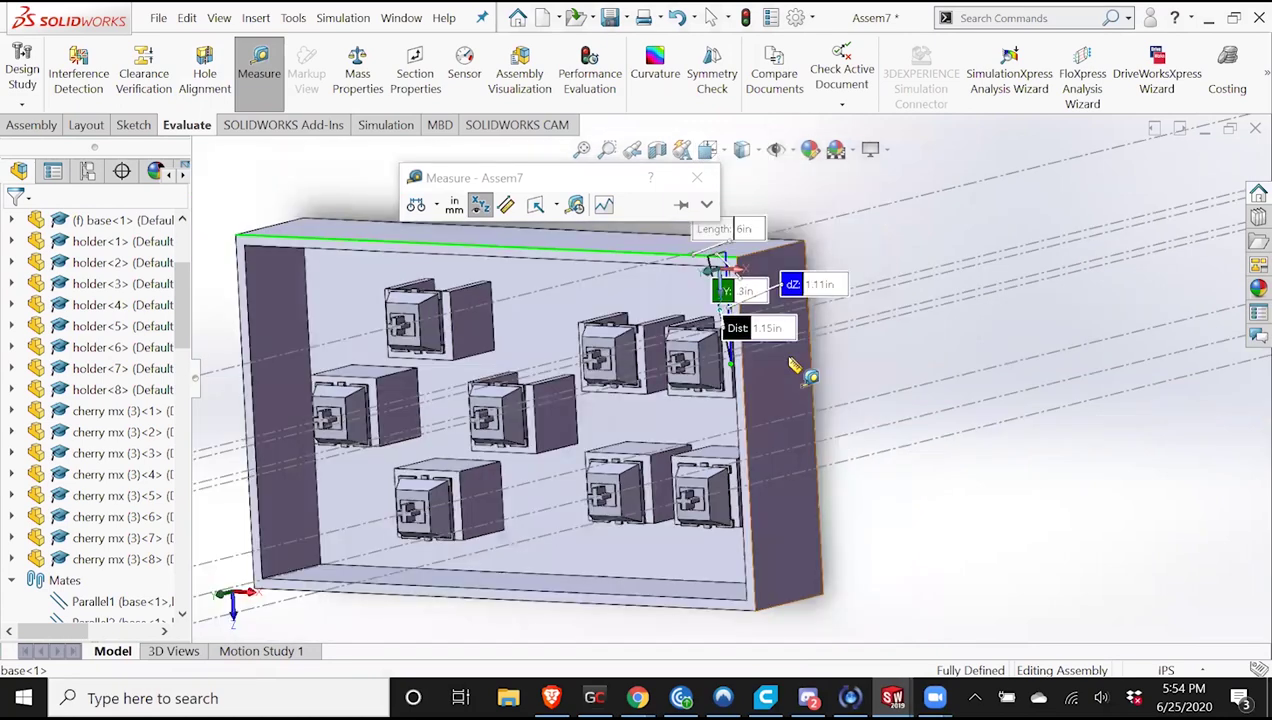
middle_drag(688, 347, 668, 365)
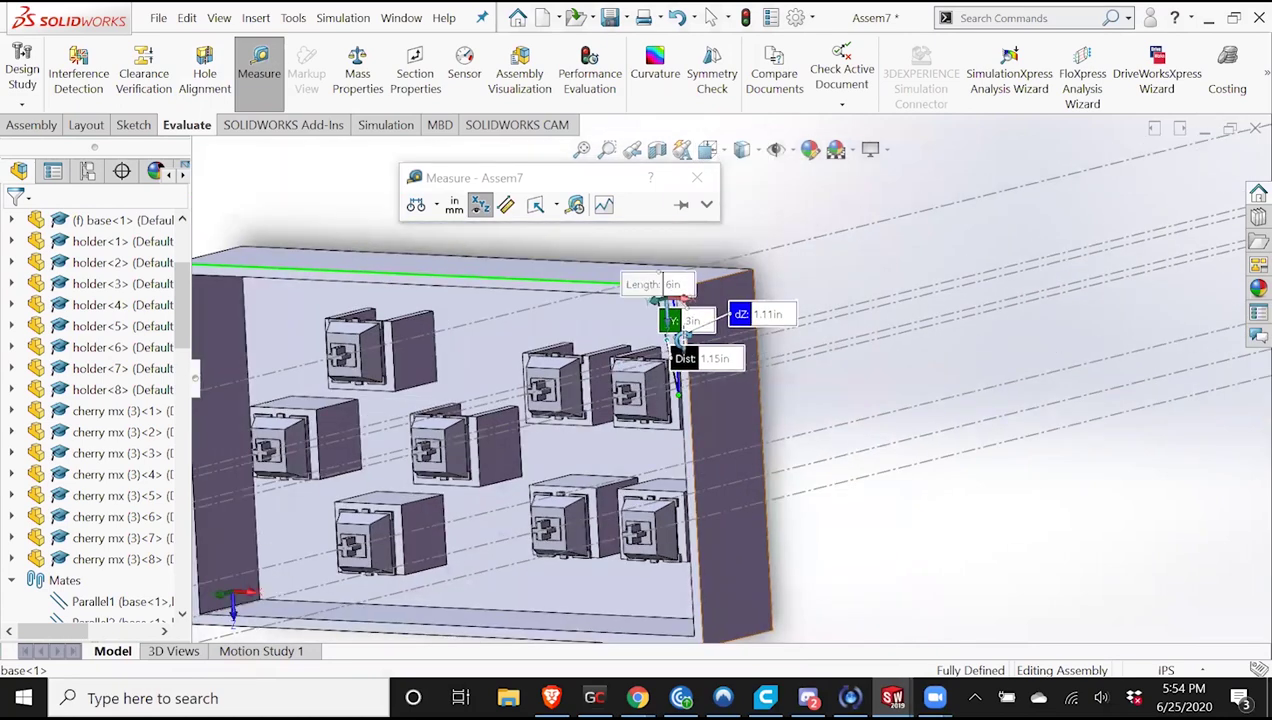
middle_drag(645, 589, 655, 275)
scroll(655, 275, down, 5)
middle_drag(733, 327, 700, 270)
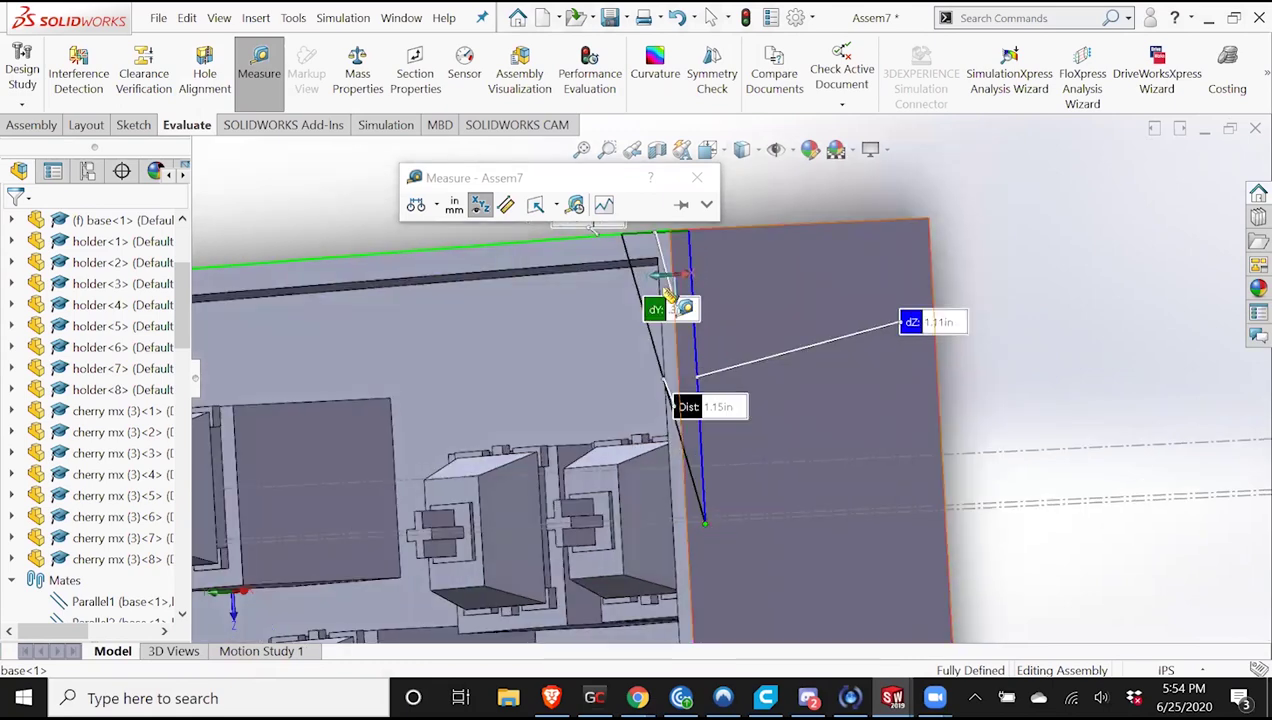
scroll(694, 452, up, 1)
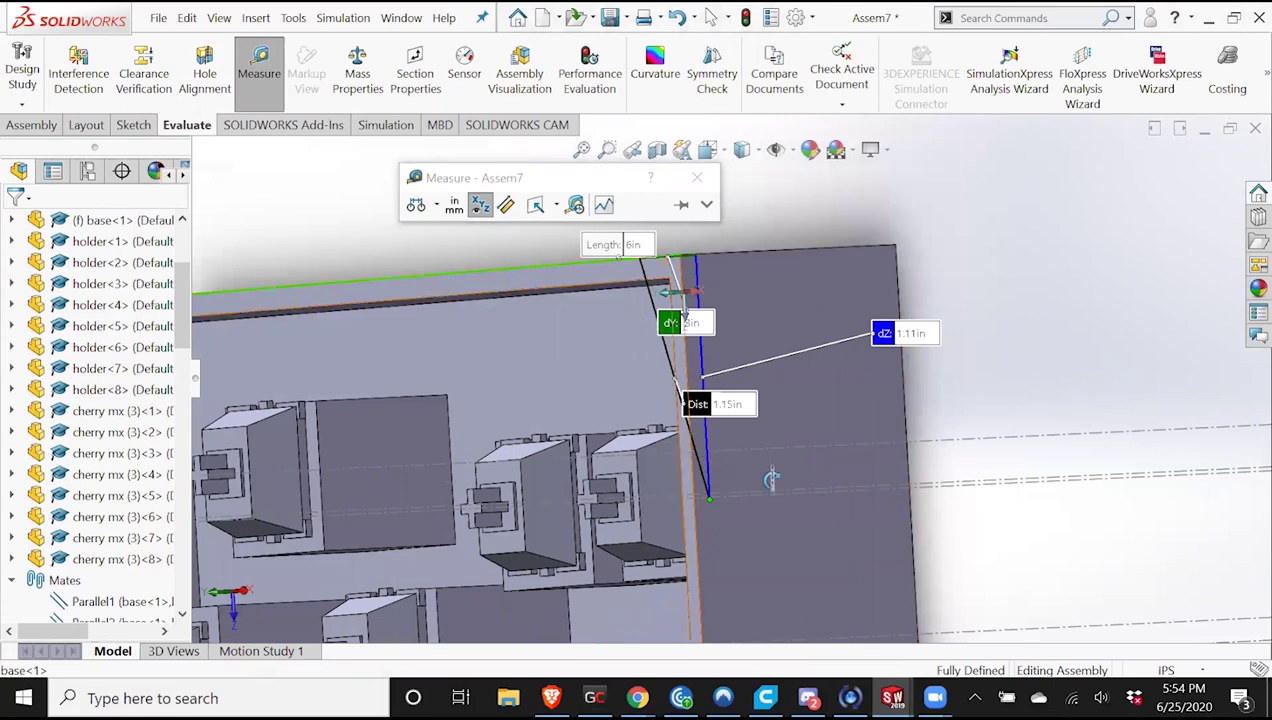
middle_drag(695, 502, 746, 500)
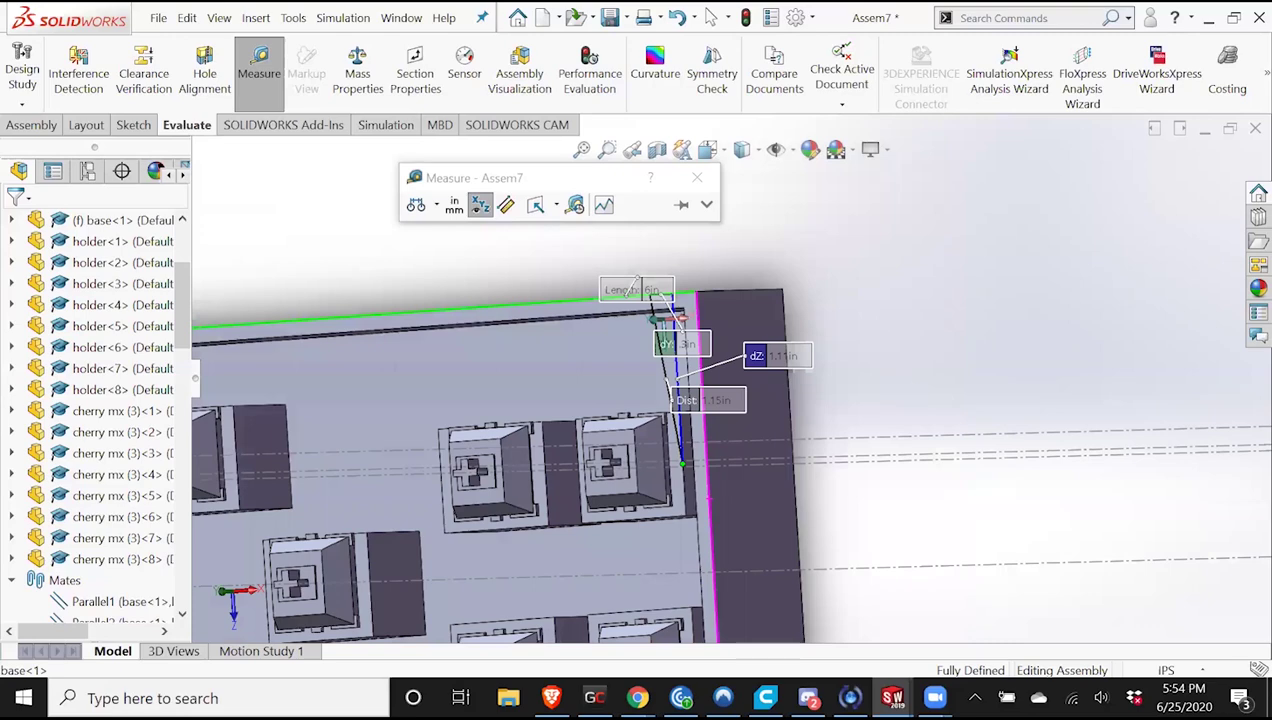
middle_drag(893, 385, 936, 386)
click(698, 179)
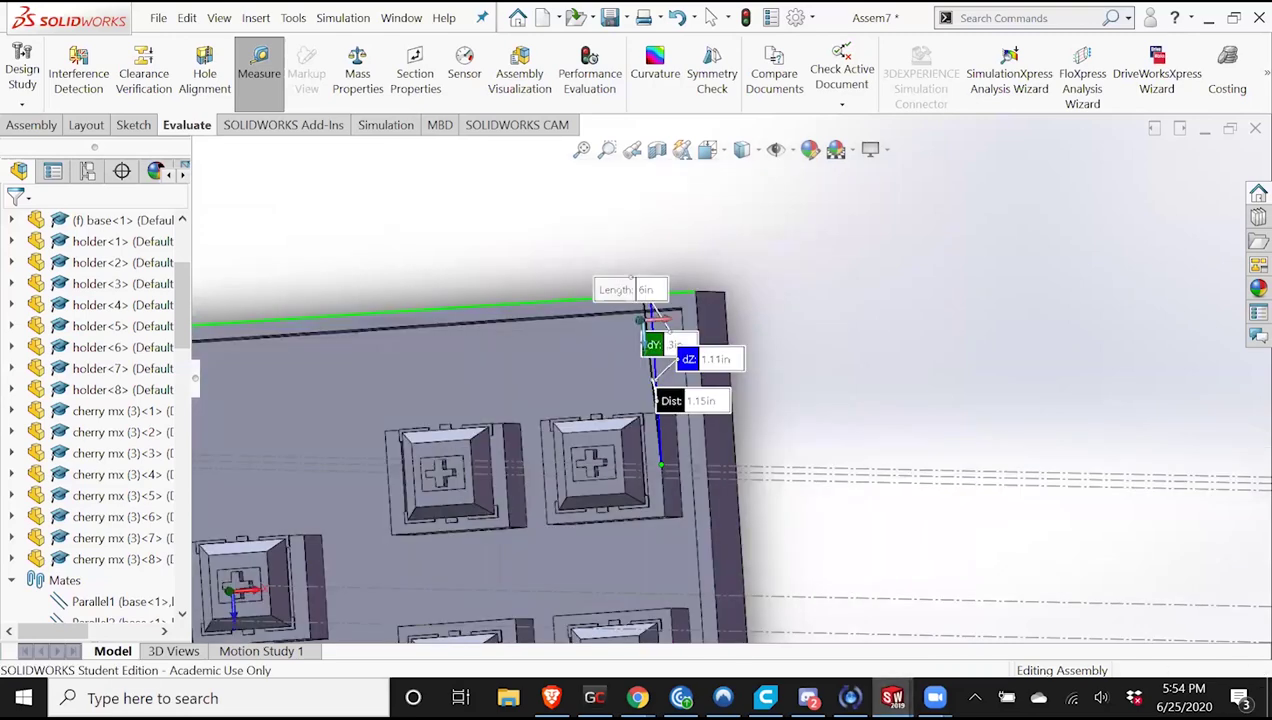
Return to the top part's sketch and dimension the upper-right circle's centre 1.11 in from the plate's upper edge.
click(892, 697)
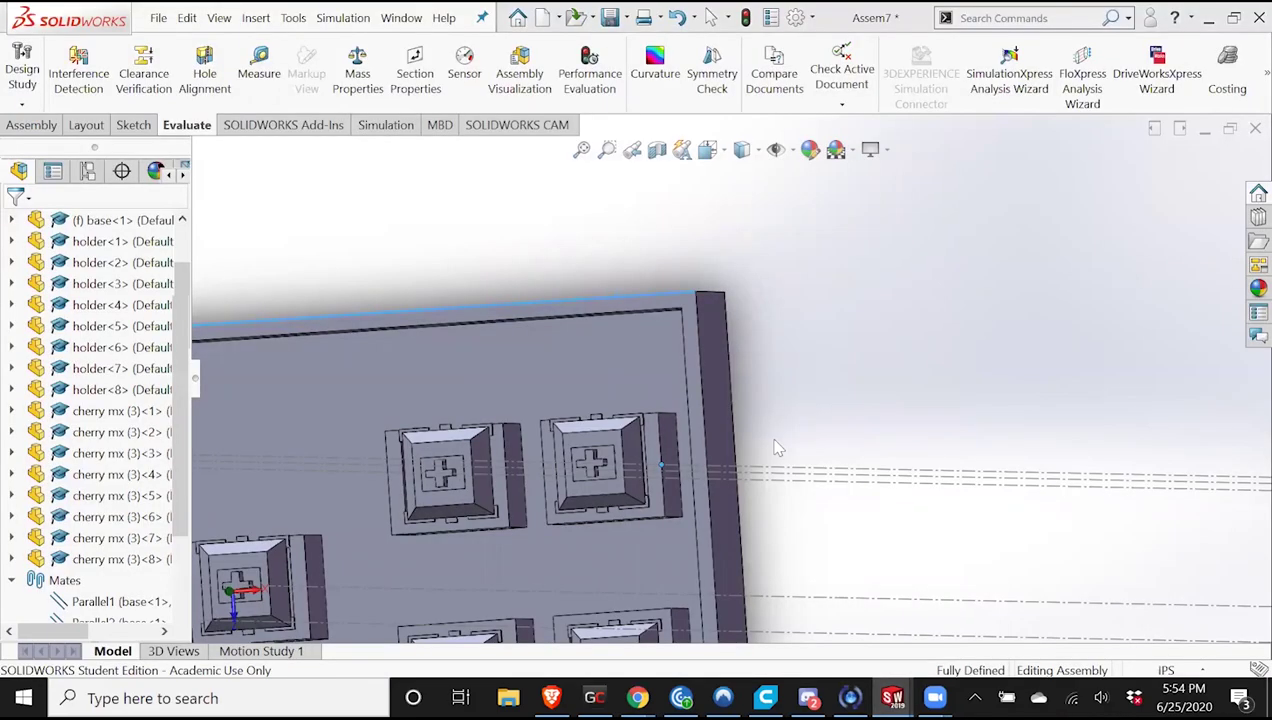
key(ctrl+Tab)
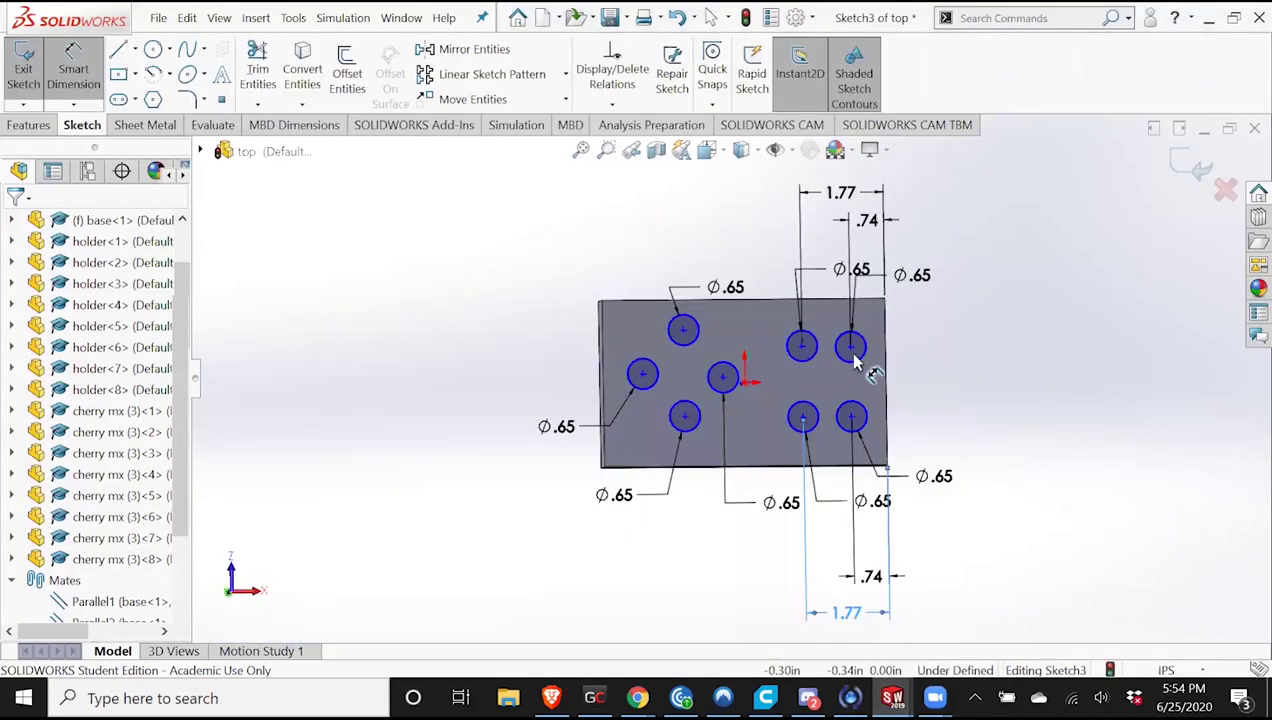
click(851, 347)
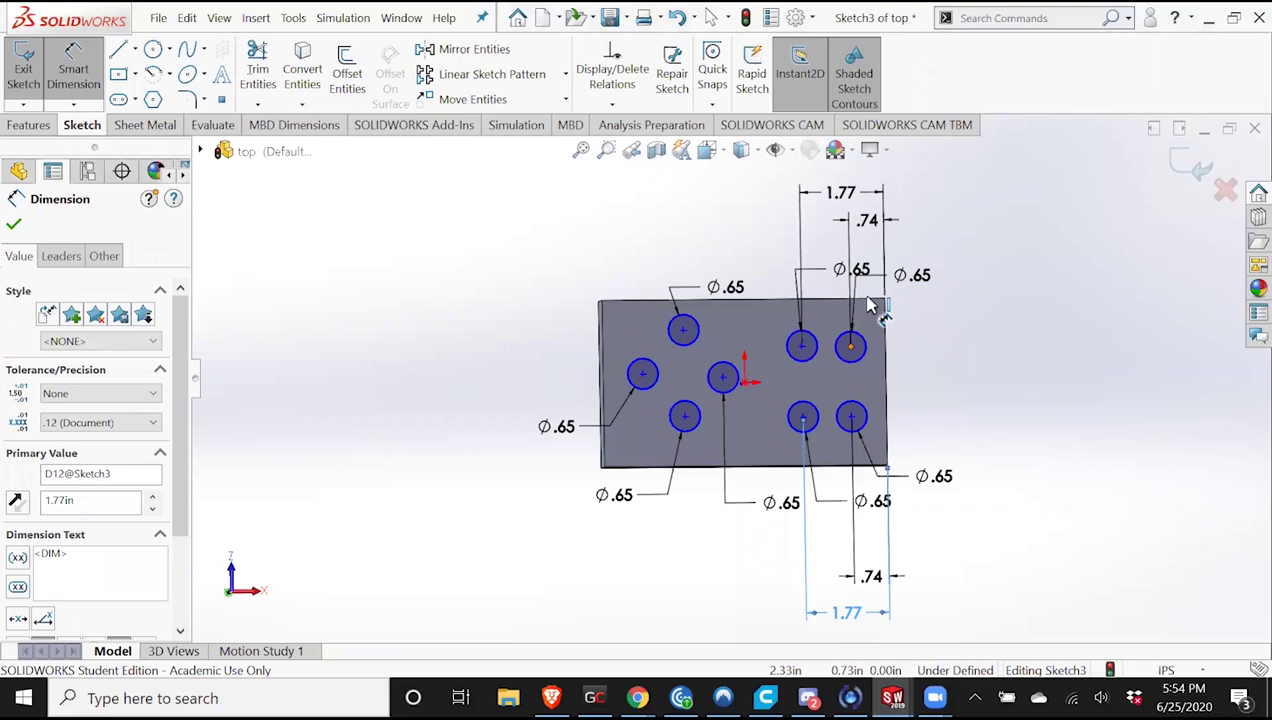
click(870, 299)
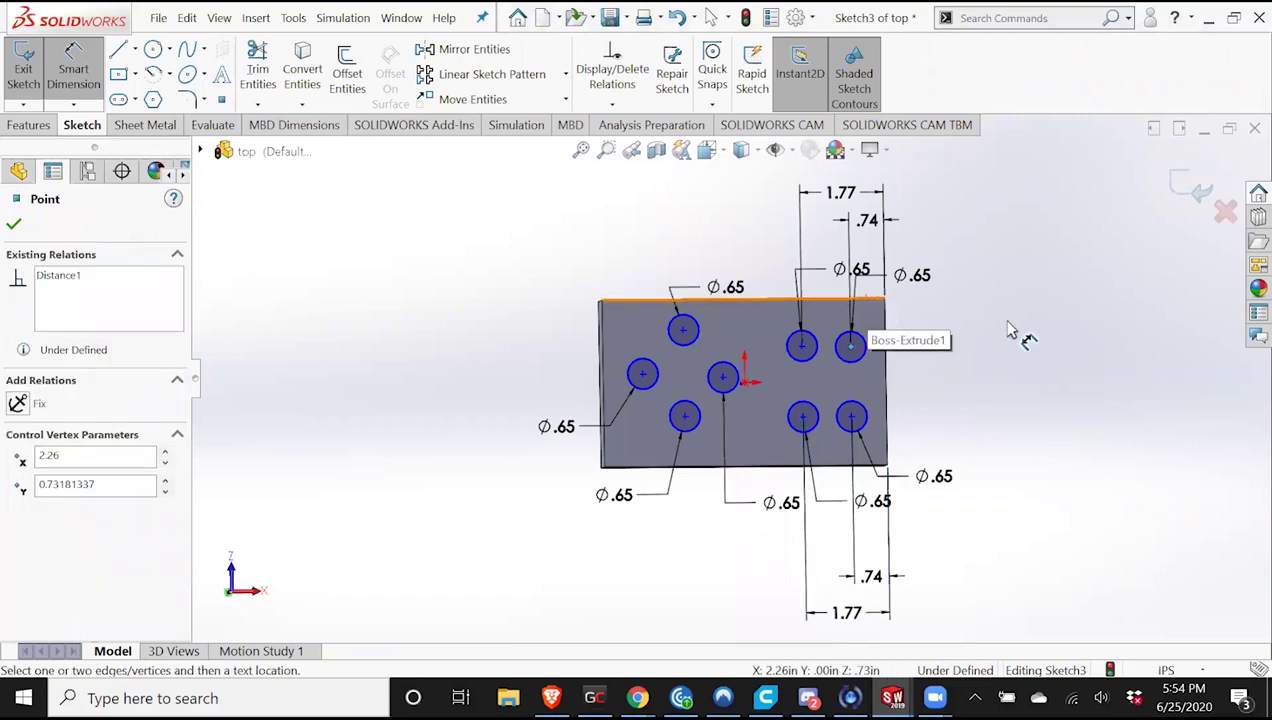
click(1012, 332)
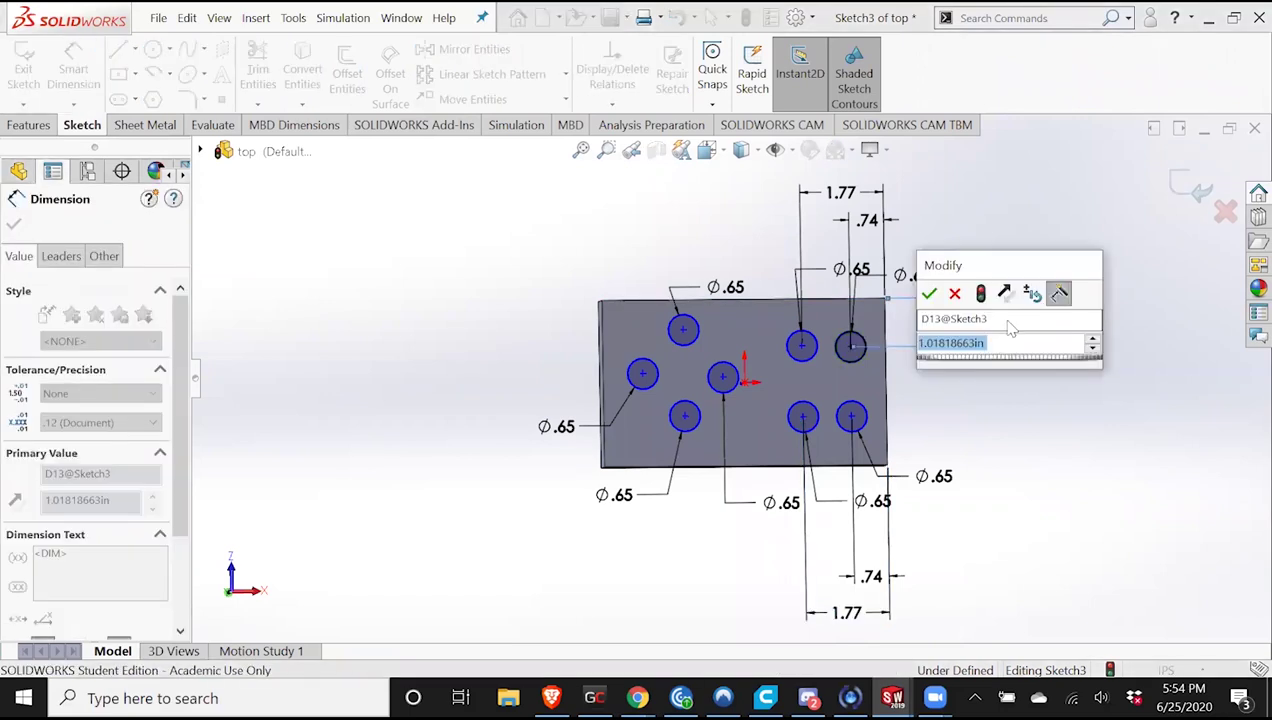
text(1.11)
key(Escape)
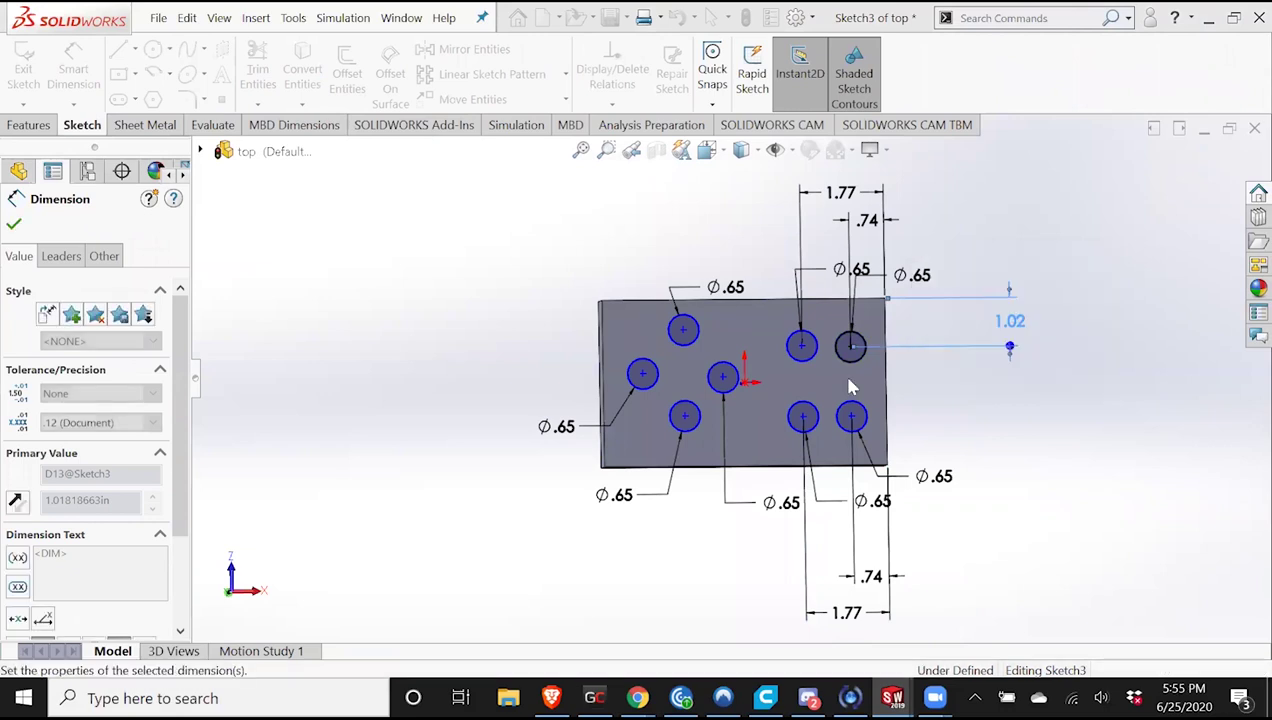
Dimension the centre of the circle beside the upper-right one 1.11 in from the plate's upper edge.
click(801, 349)
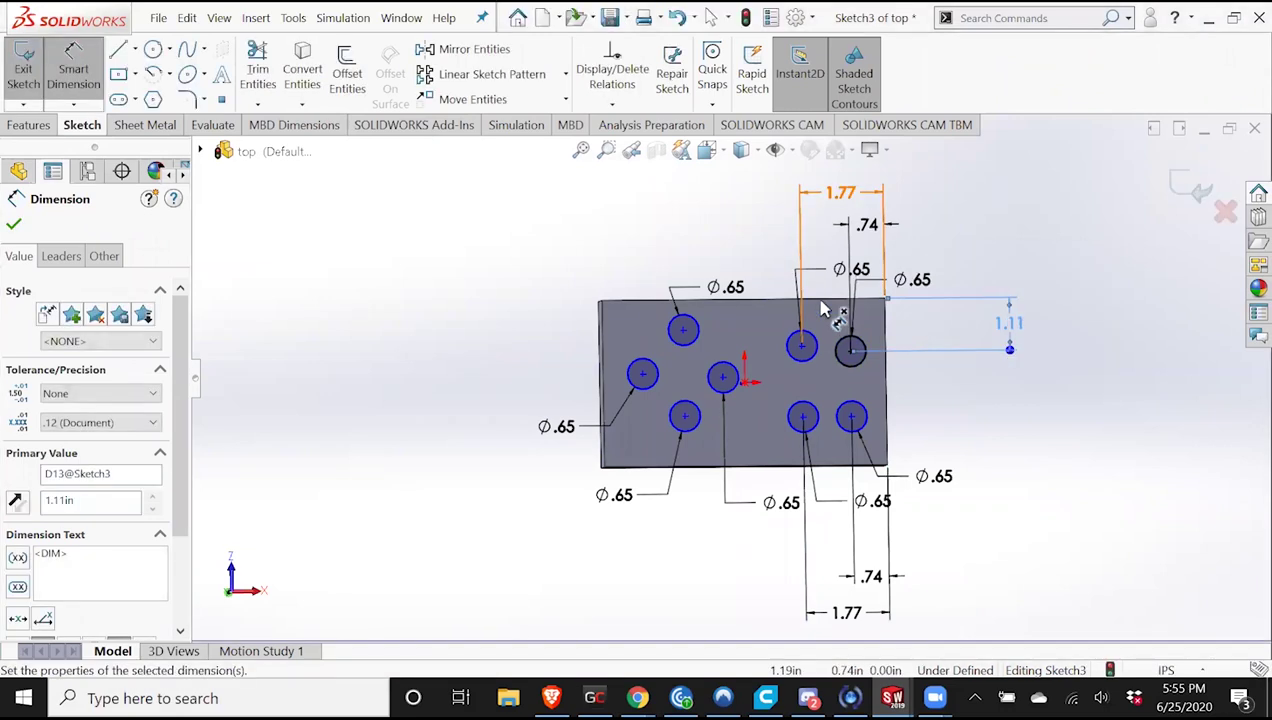
click(819, 299)
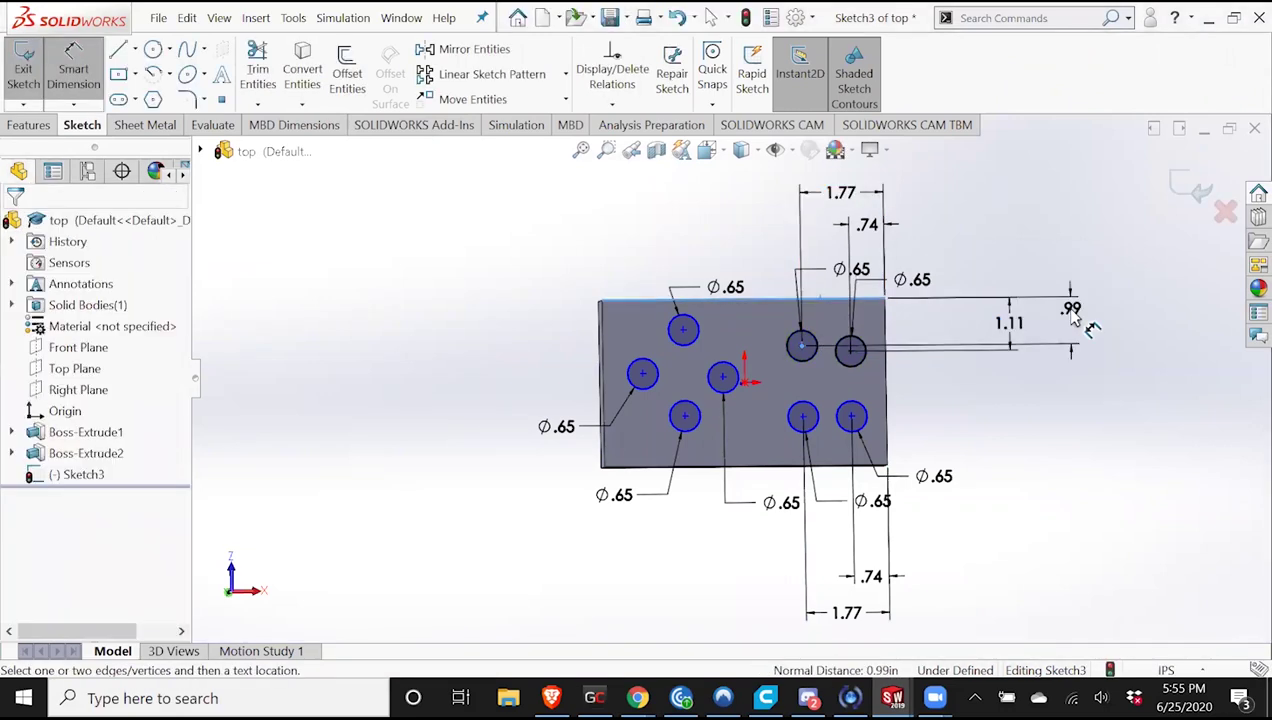
click(1072, 310)
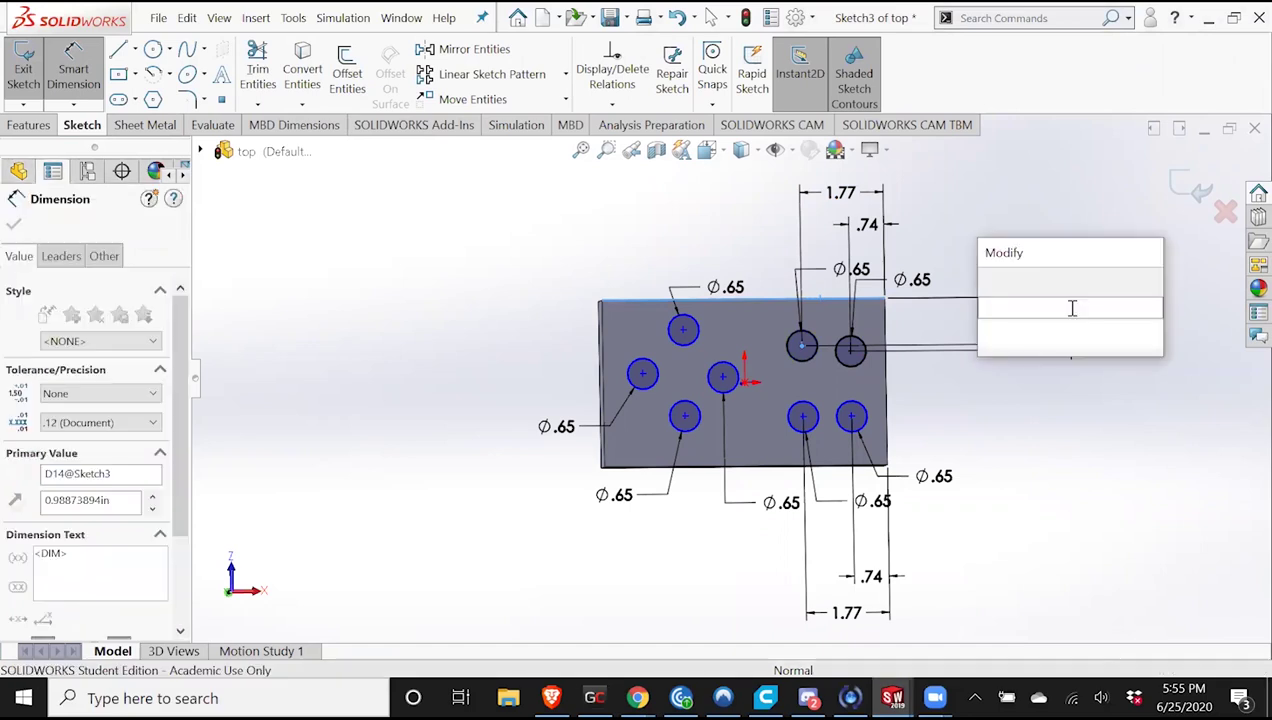
text(1.11)
key(Return)
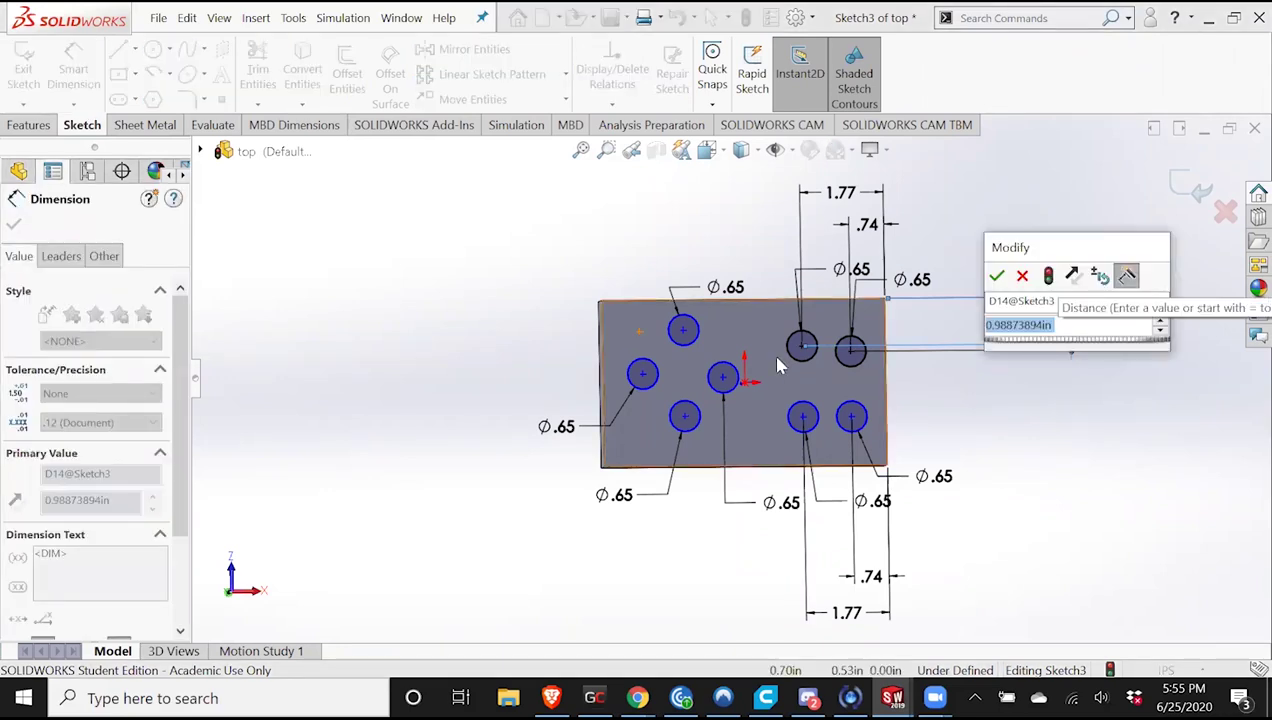
text(1.11)
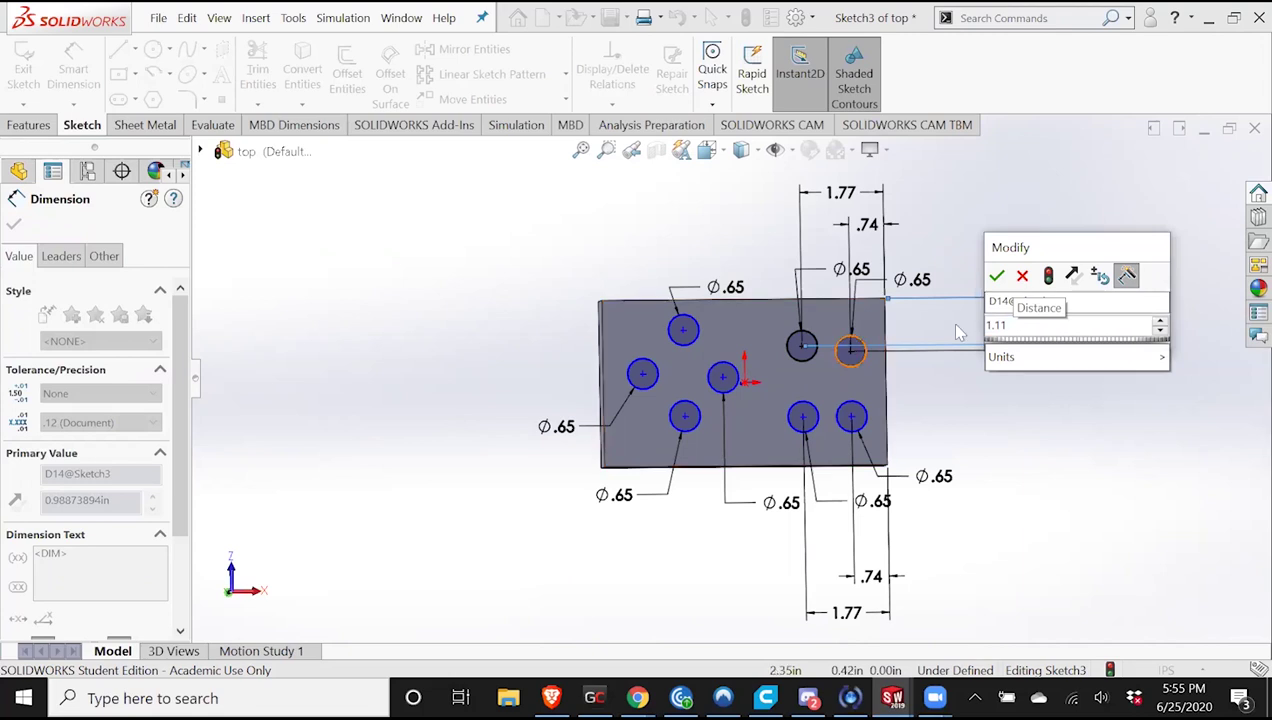
key(Return)
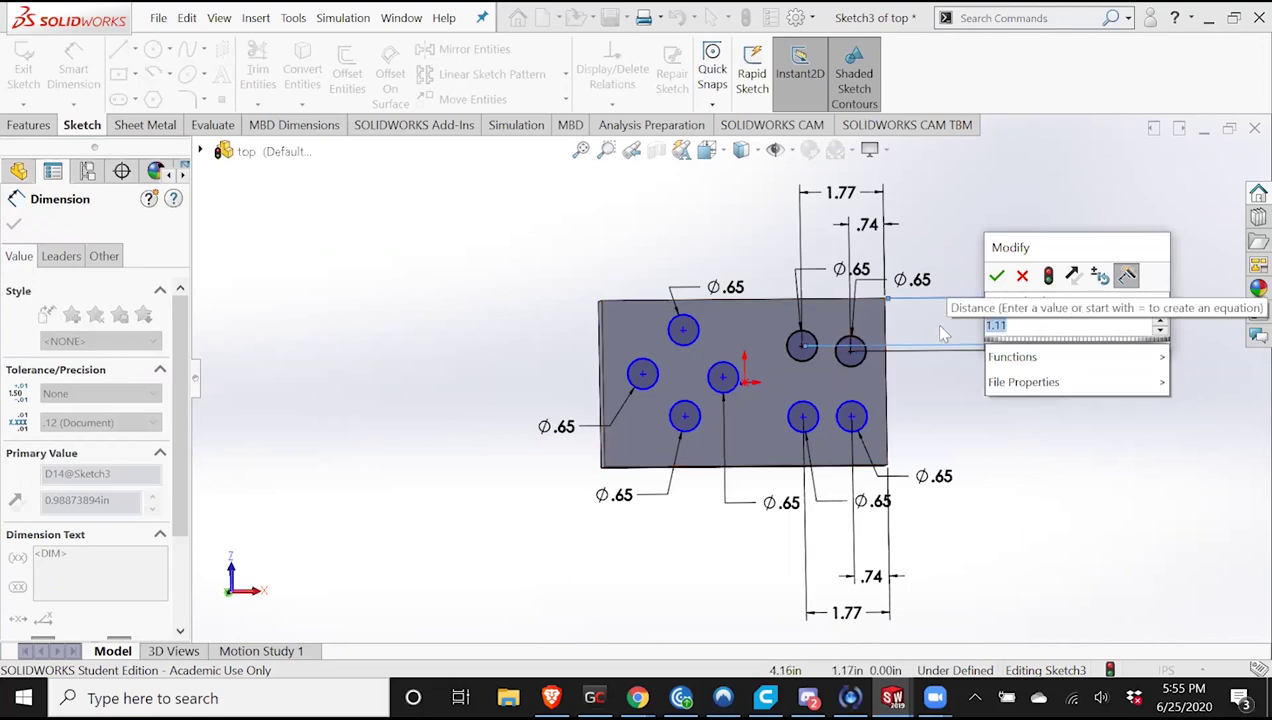
key(Return)
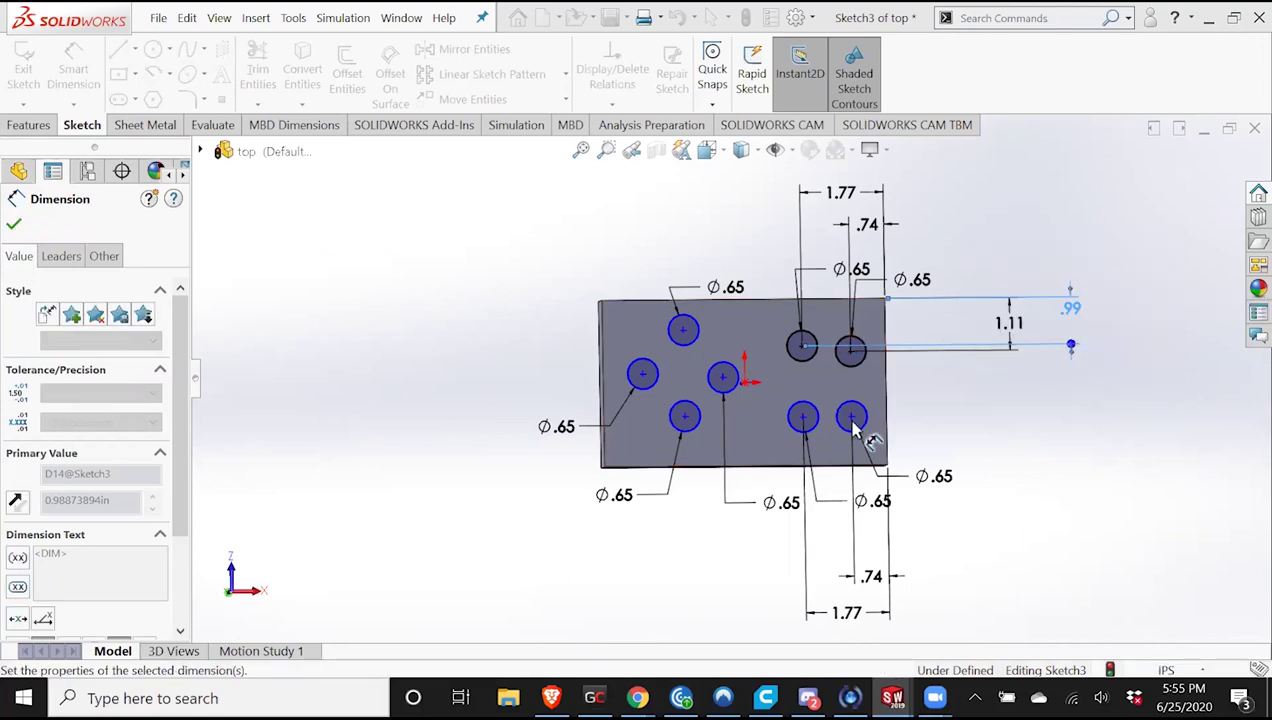
Dimension the lower-right circle's centre 1.11 in from the plate's lower edge.
click(851, 417)
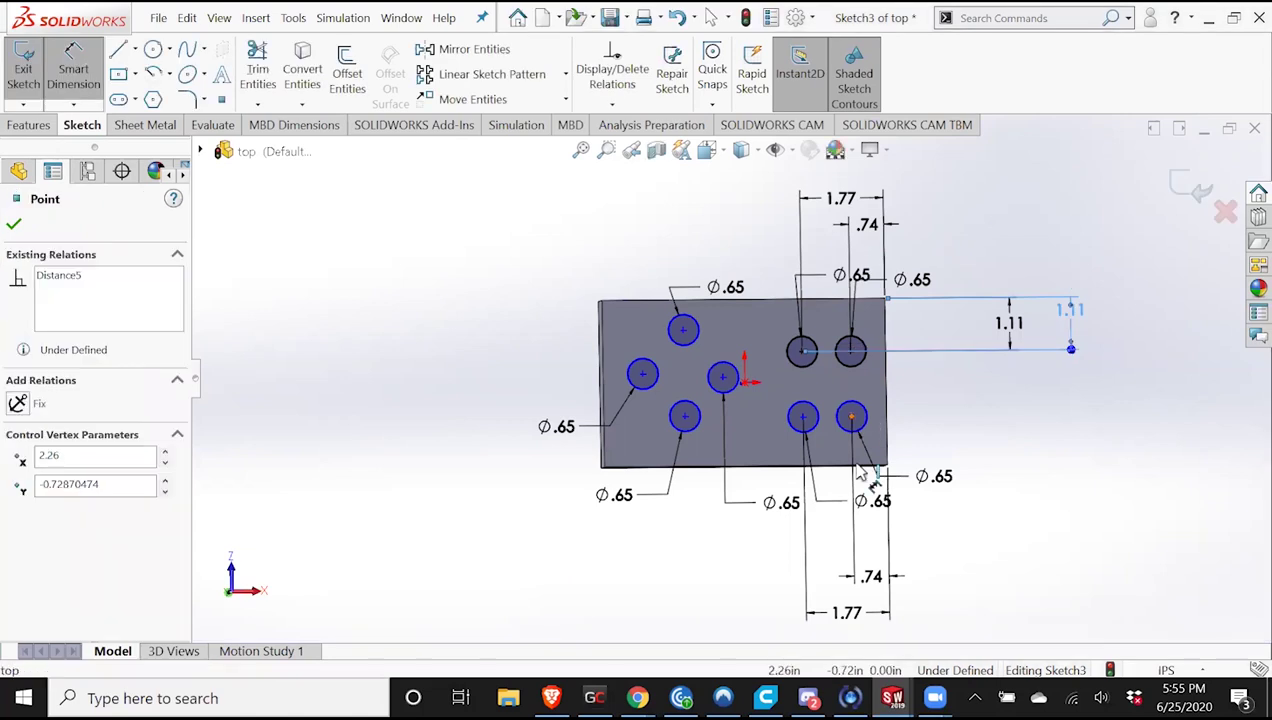
click(1010, 448)
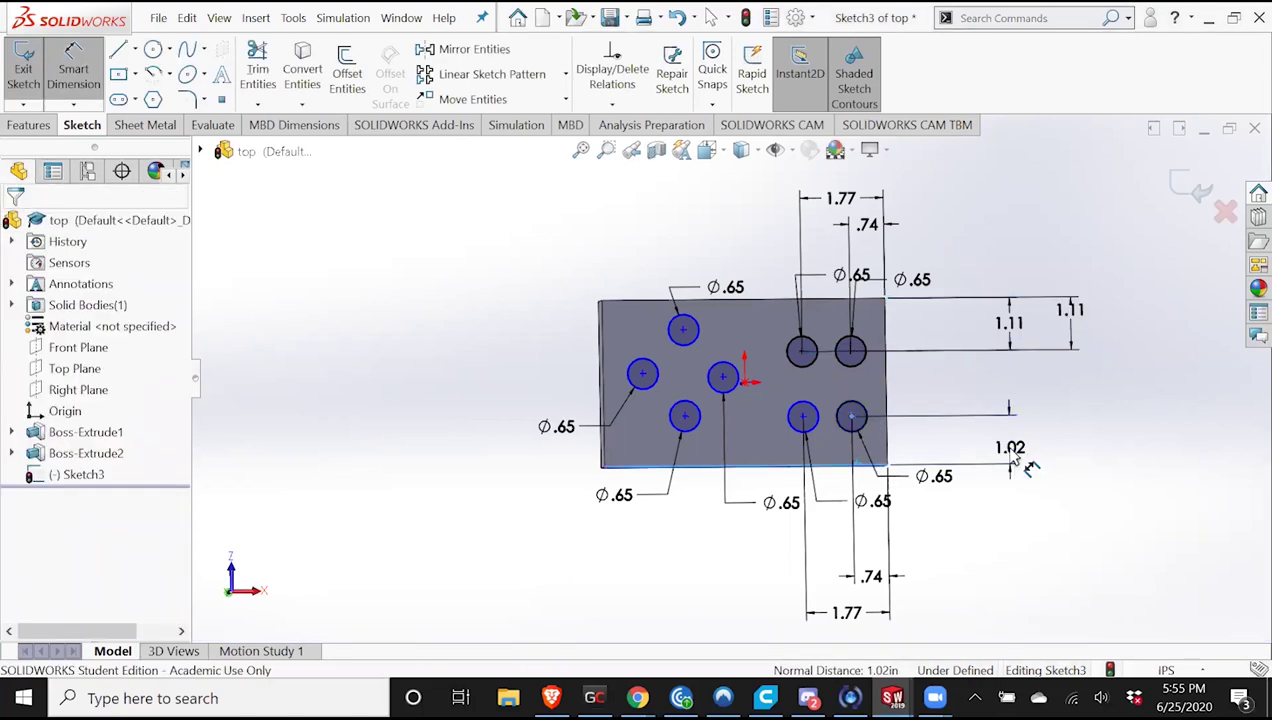
click(1010, 447)
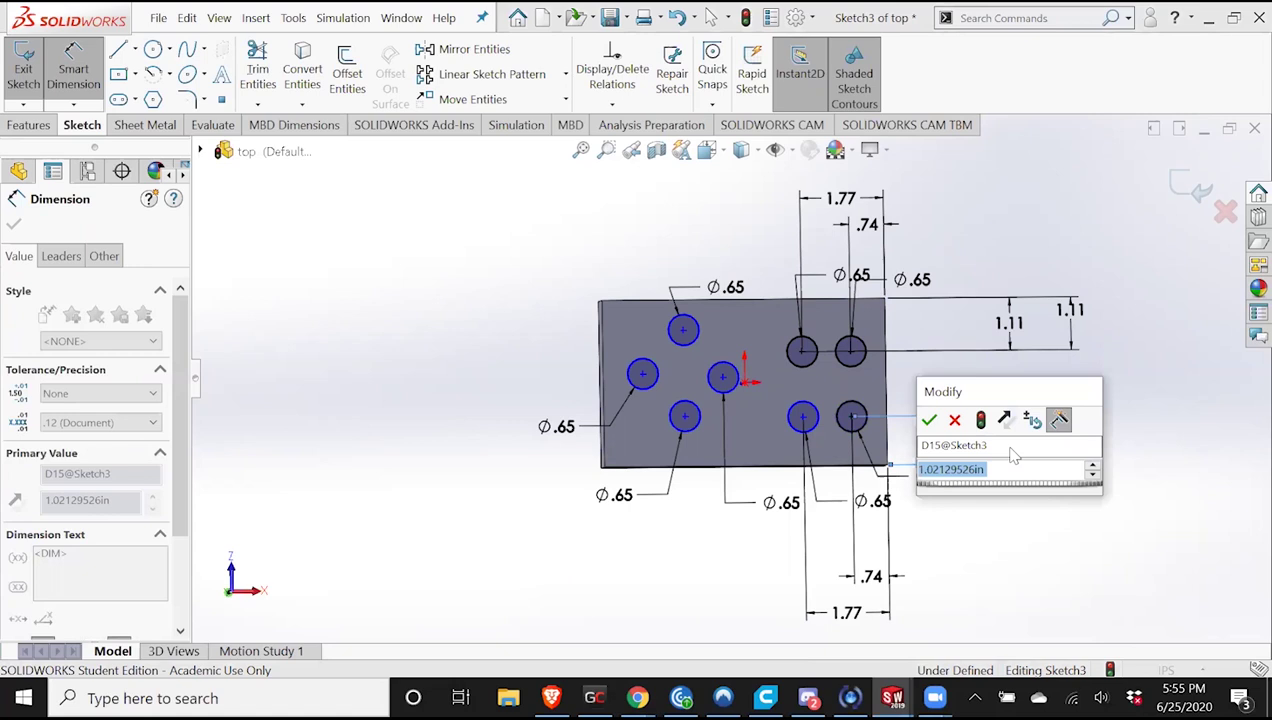
text(1.11)
key(Return)
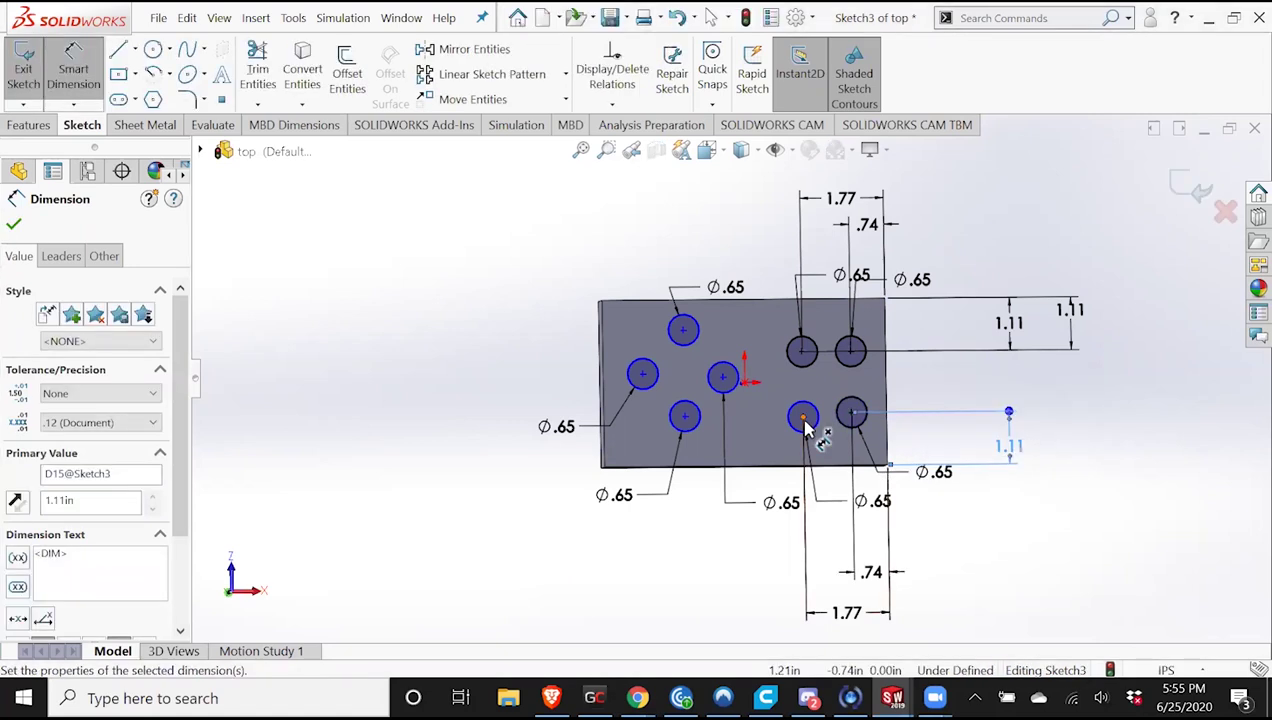
Dimension the centre of the circle beside the lower-right one 1.11 in from the plate's lower edge.
click(830, 476)
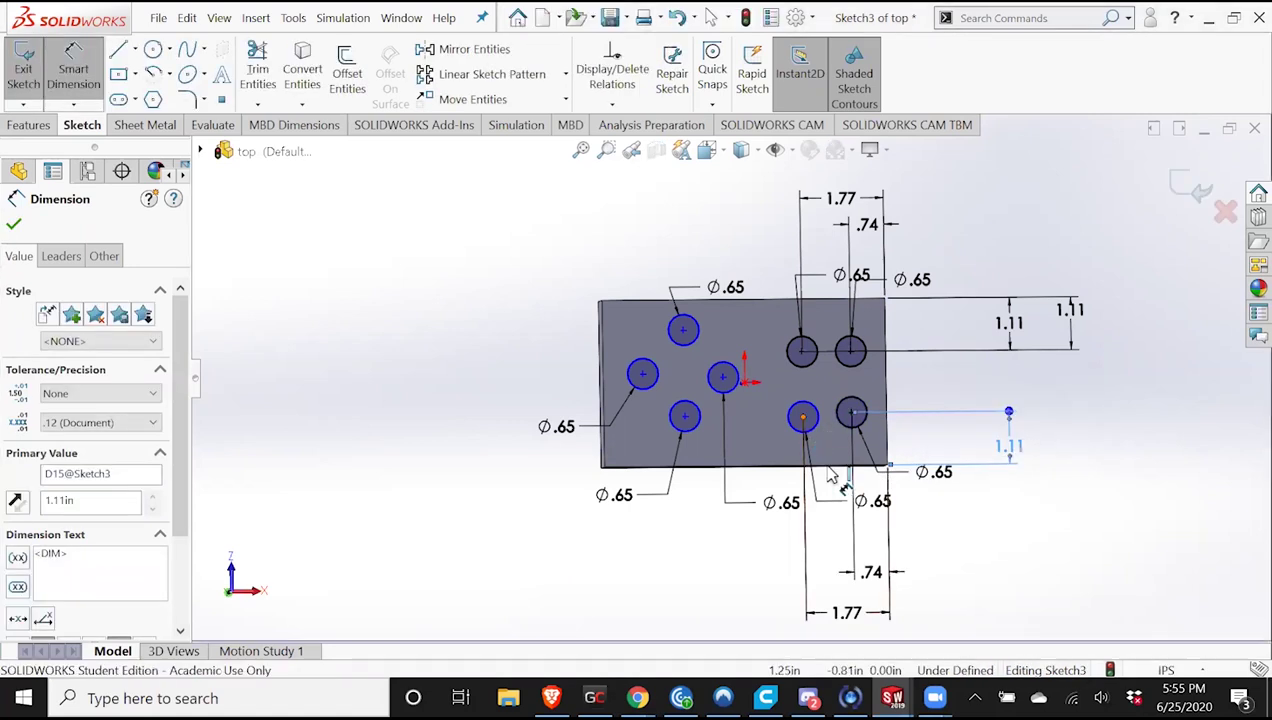
click(1072, 454)
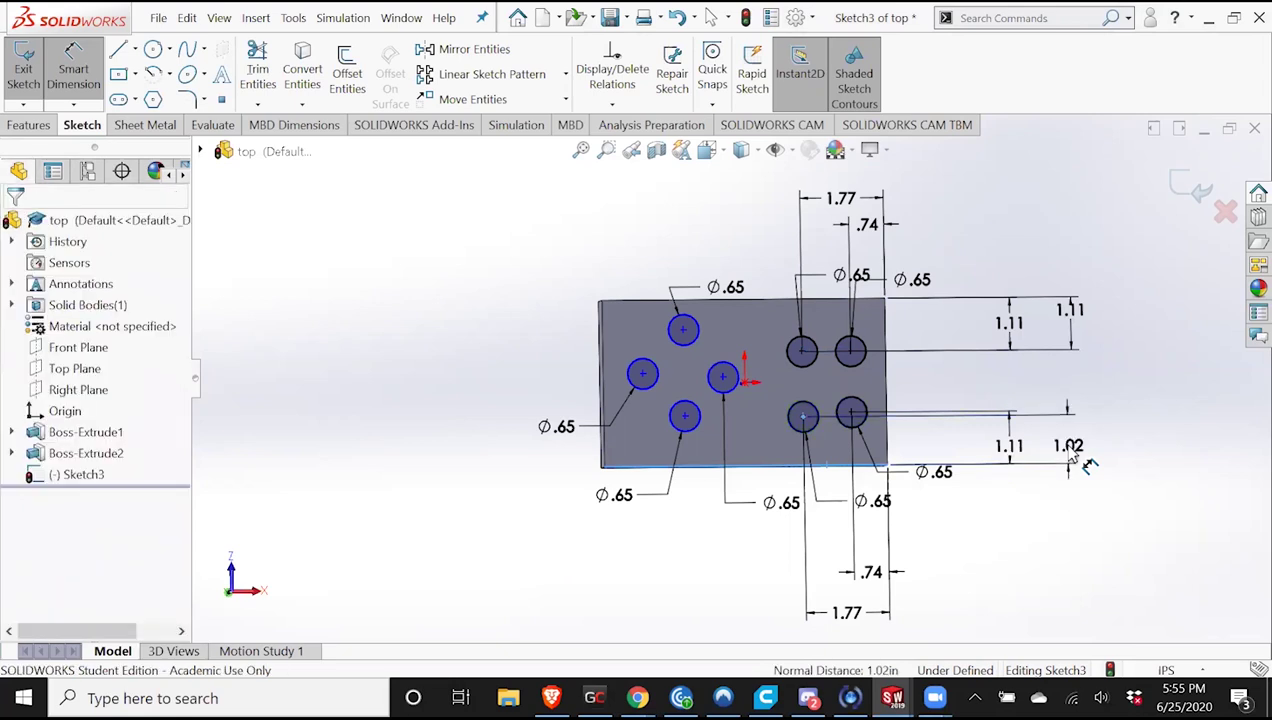
click(1073, 455)
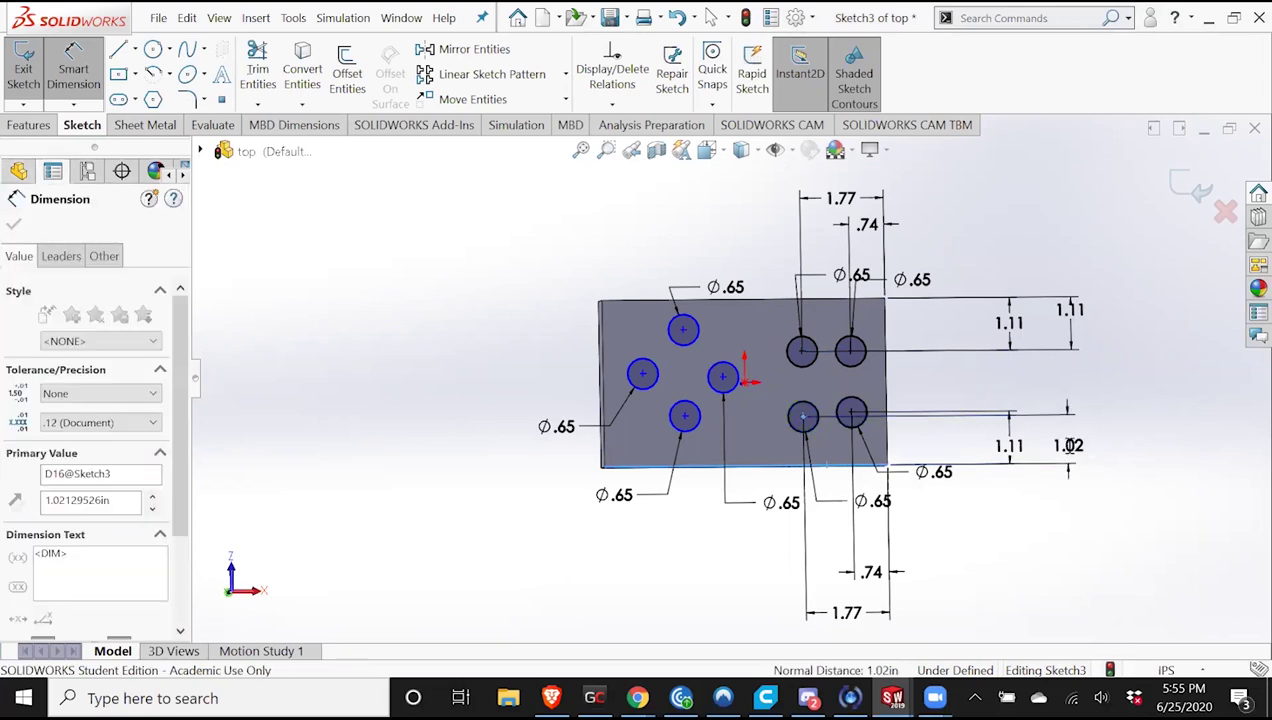
text(1.11)
key(Return)
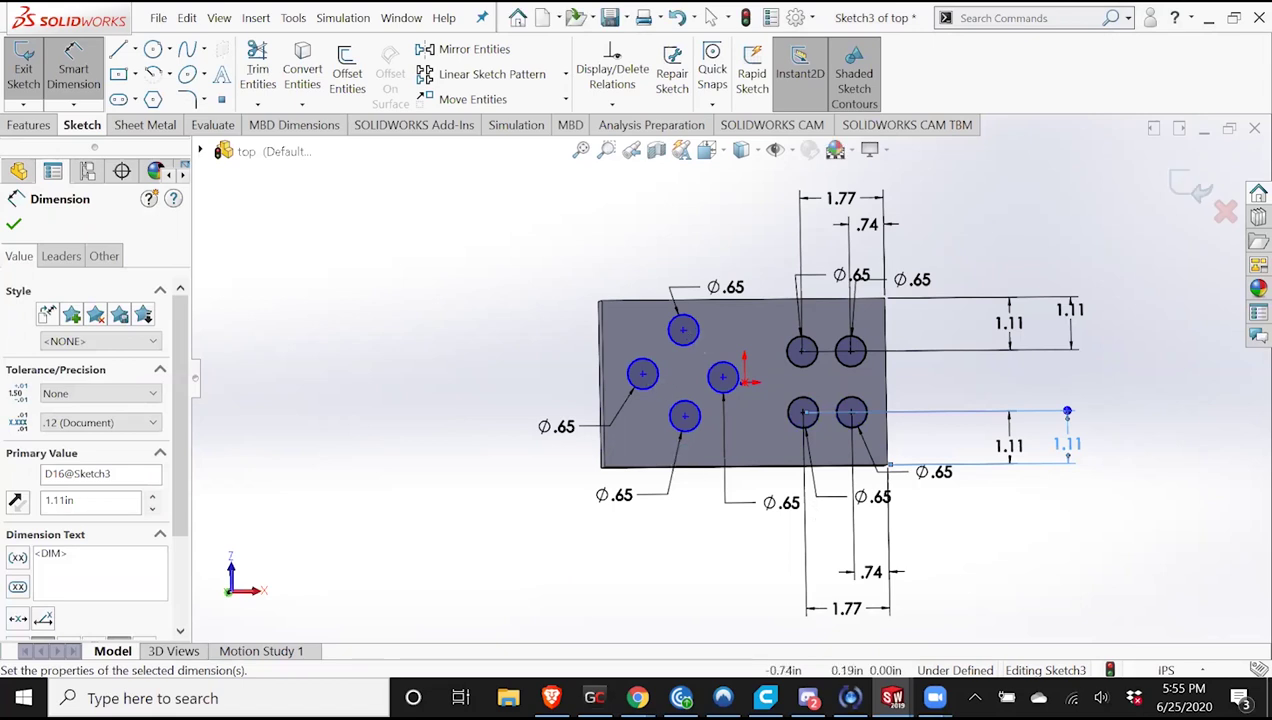
Switch to the Assem7 assembly and measure the leftmost key holder's distance from the base's edge.
click(893, 698)
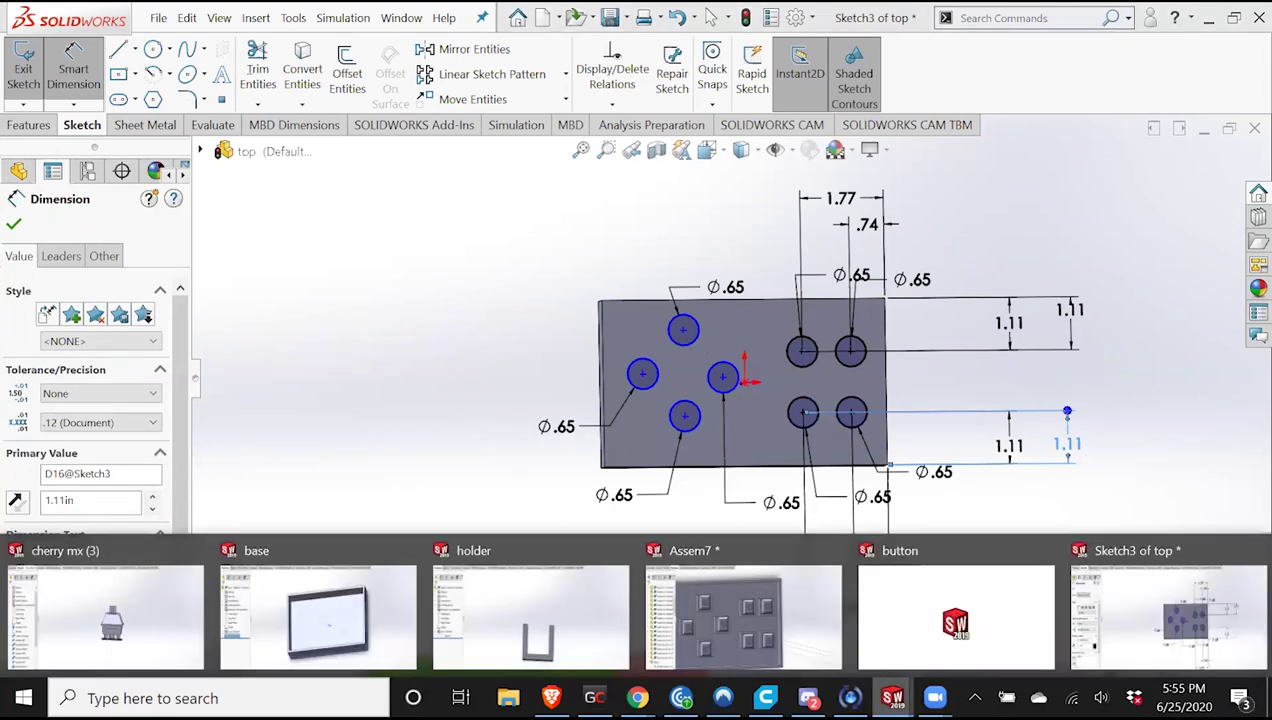
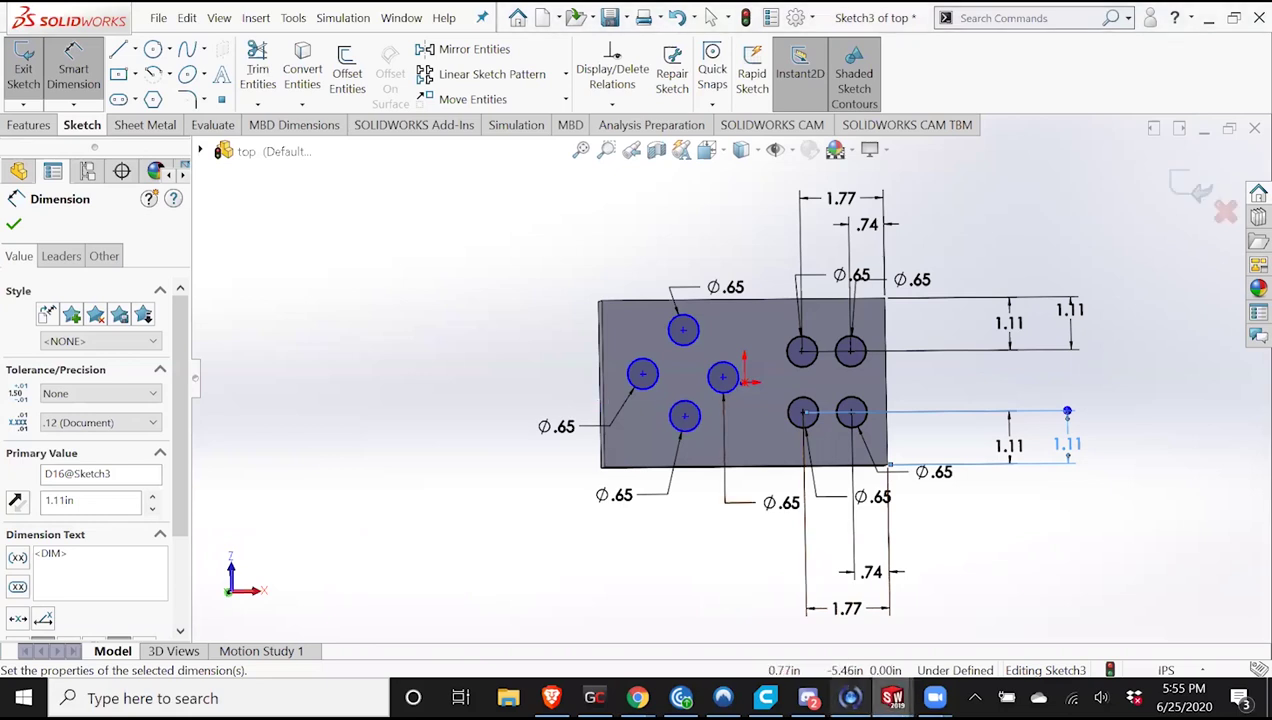
key(ctrl+Tab)
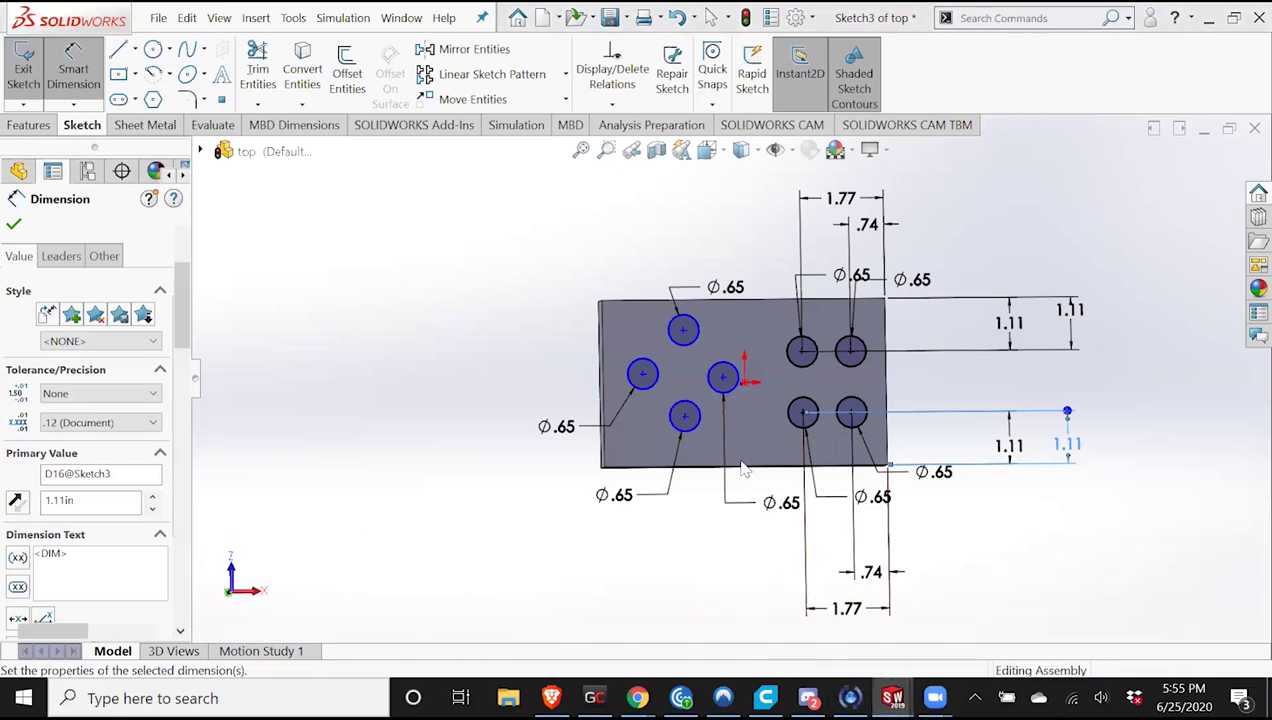
scroll(430, 440, up, 7)
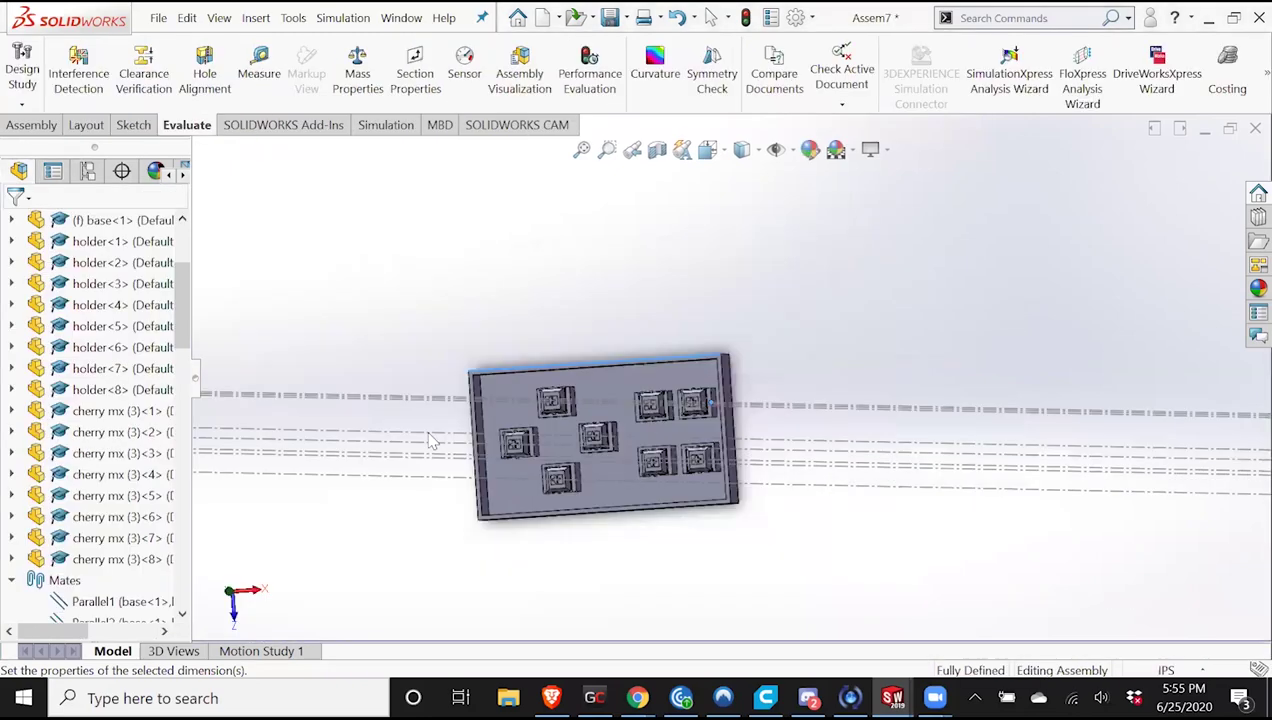
scroll(526, 434, down, 1)
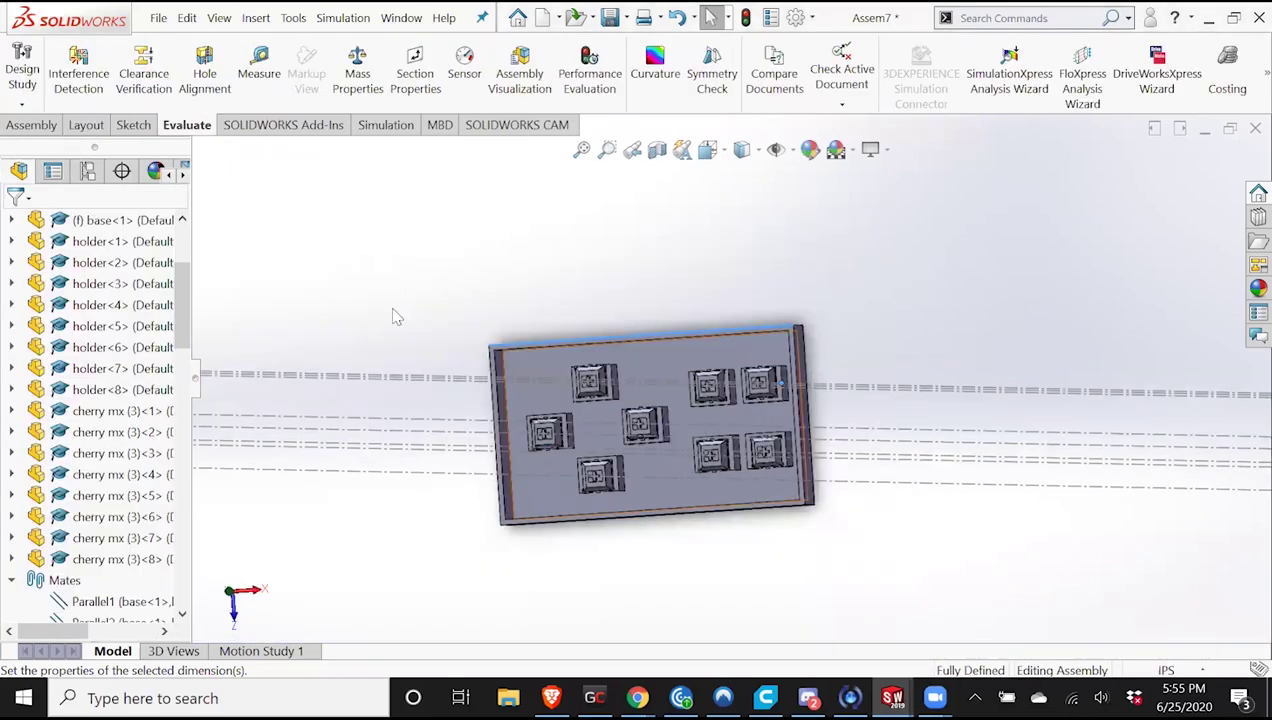
scroll(396, 314, down, 2)
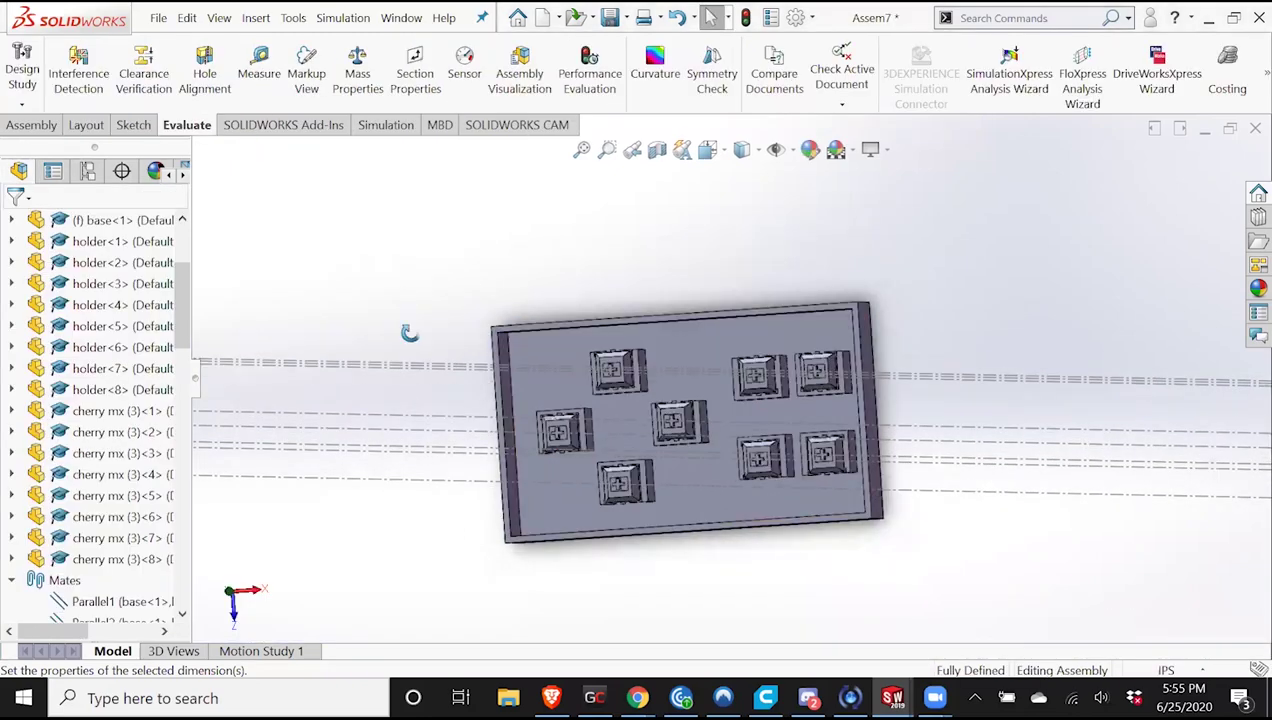
middle_drag(410, 332, 530, 347)
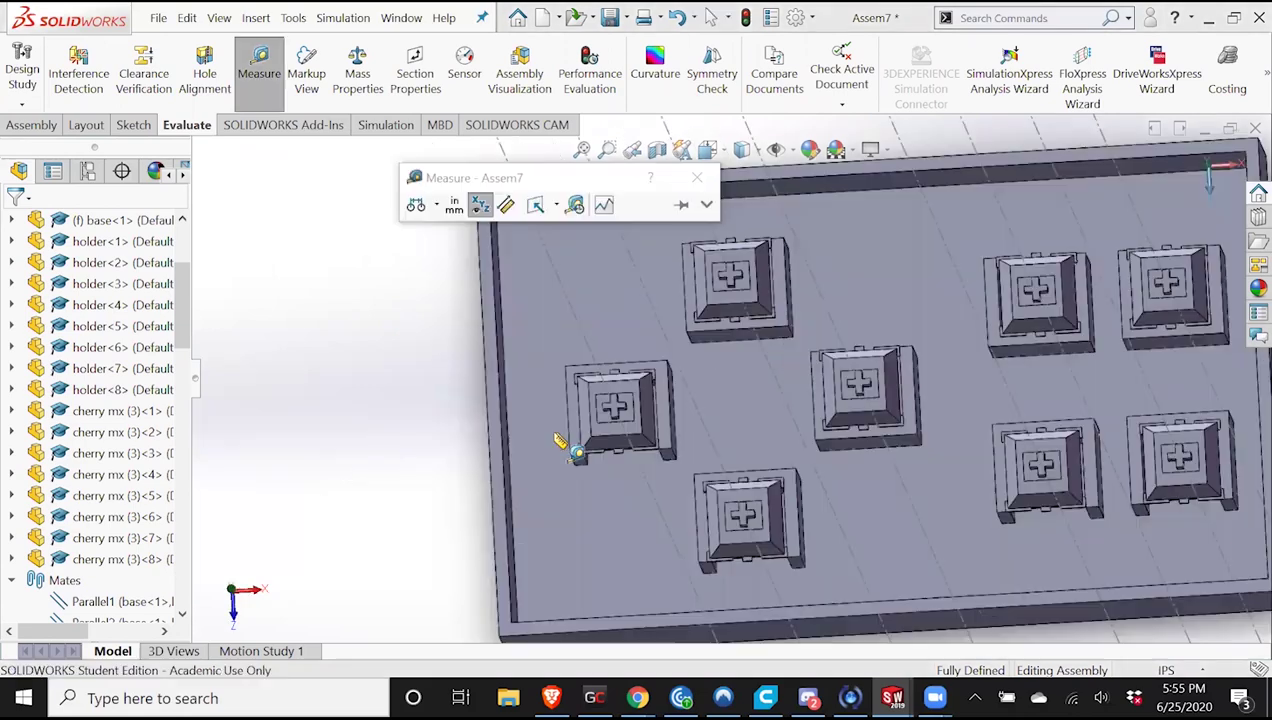
scroll(600, 405, down, 2)
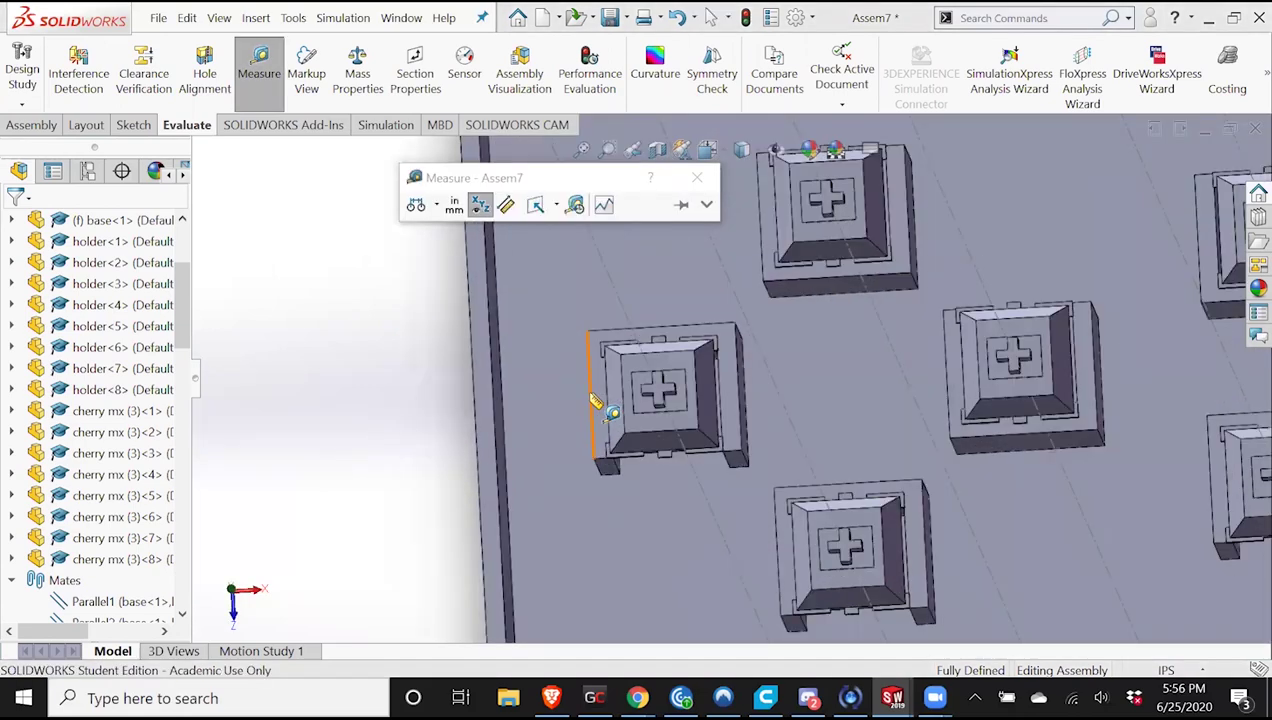
click(592, 397)
scroll(663, 288, up, 4)
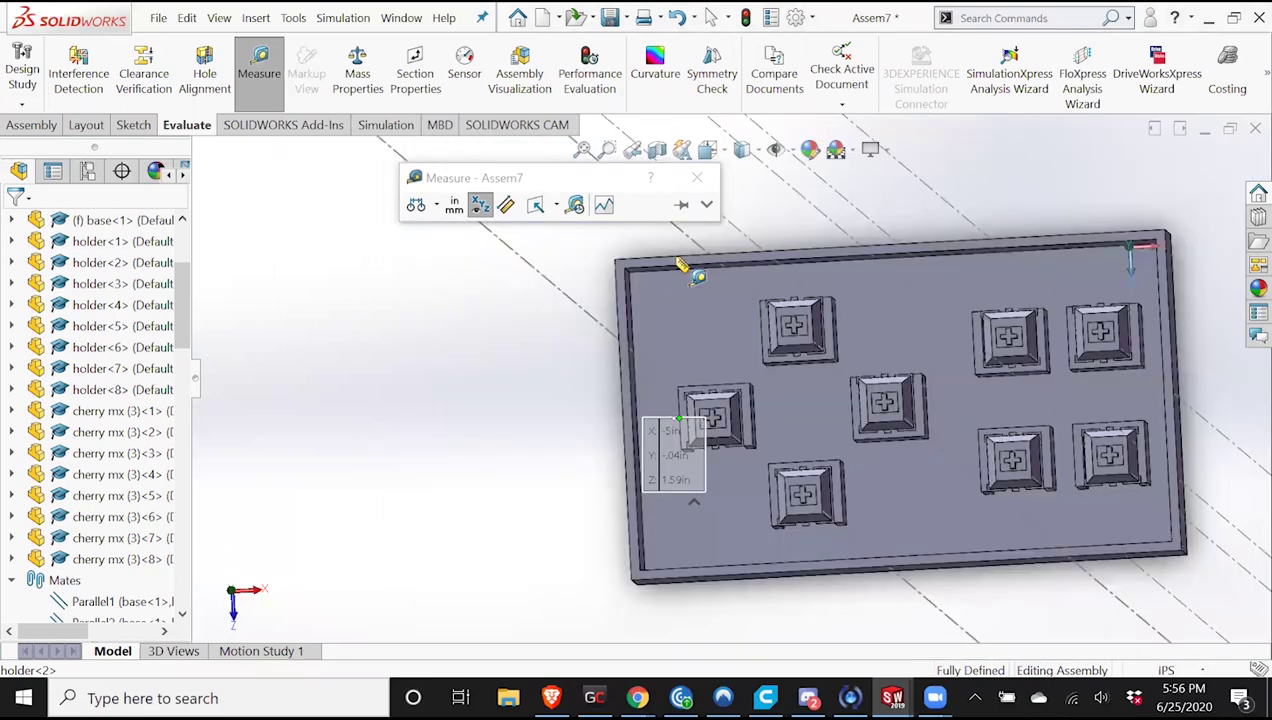
click(617, 318)
middle_drag(622, 330, 638, 350)
click(518, 532)
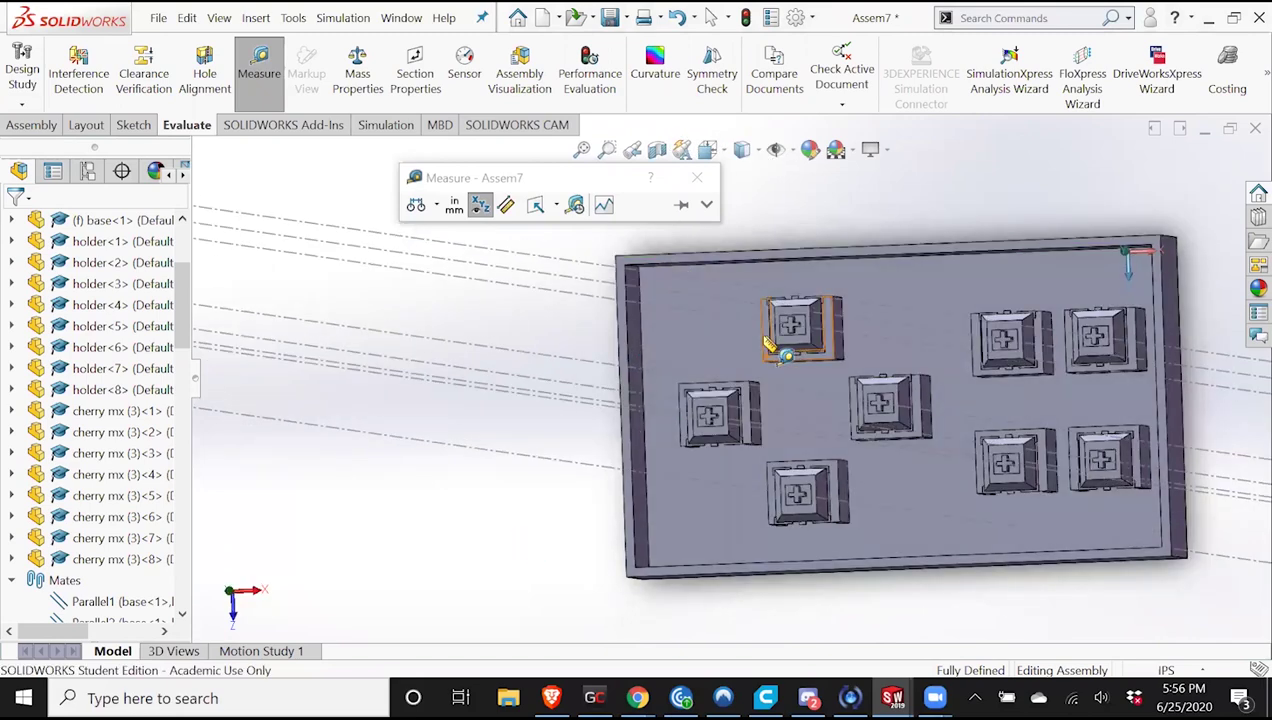
Measure the distance from the left group's uppermost key holder to the base's upper edge.
click(762, 331)
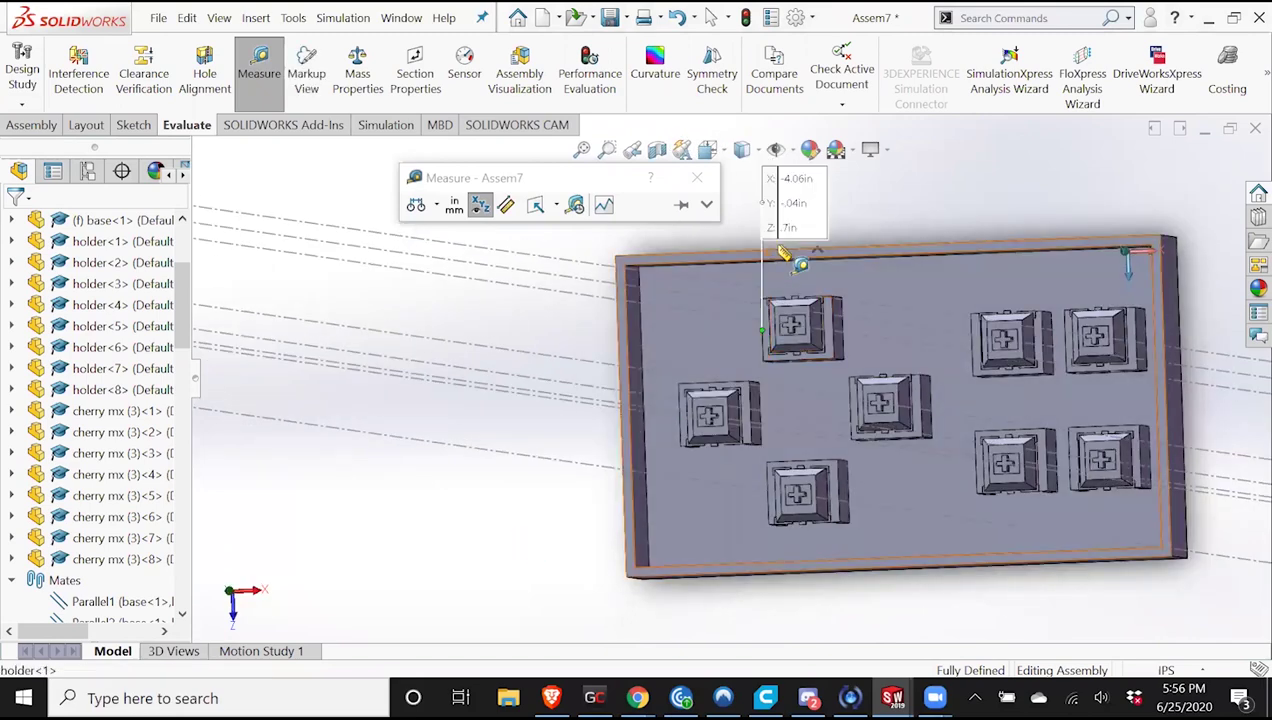
click(779, 250)
mouse_move(731, 368)
middle_down()
mouse_move(775, 375)
mouse_move(734, 359)
middle_up()
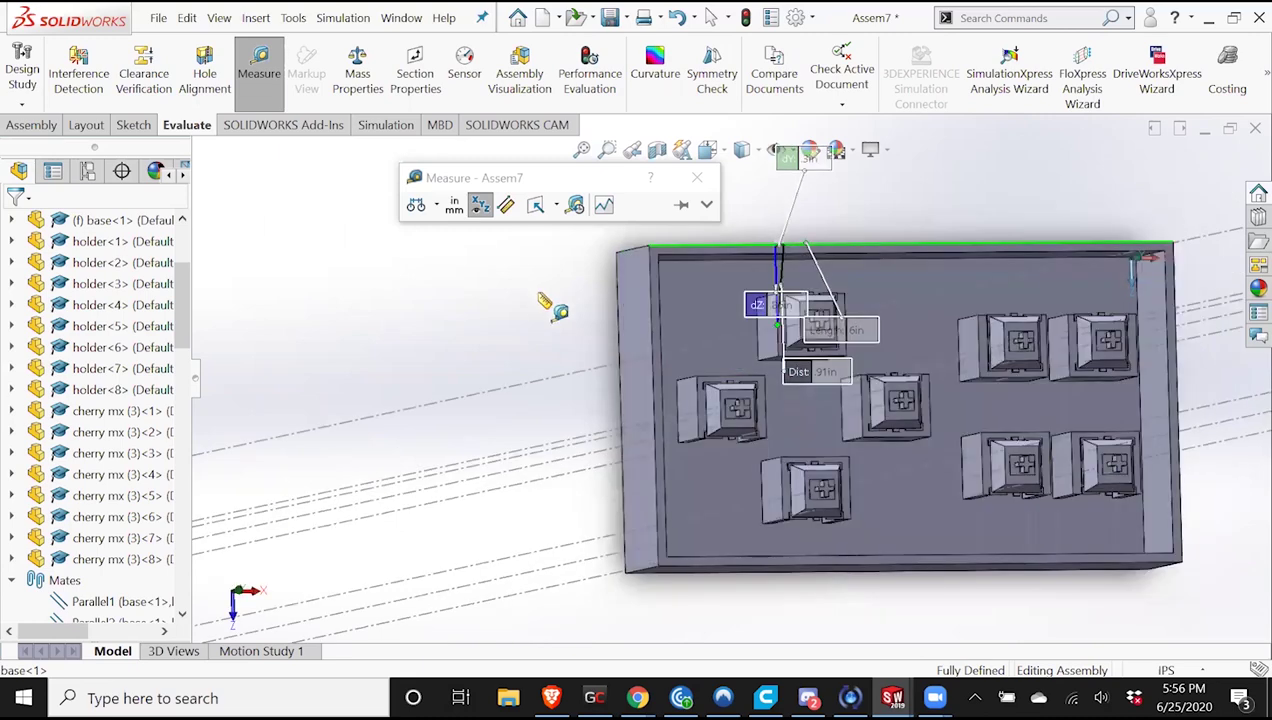
middle_drag(500, 365, 530, 375)
click(530, 375)
Return to the top part's sketch and dimension the leftmost circle's centre 1.75 in from the plate's upper edge.
click(892, 697)
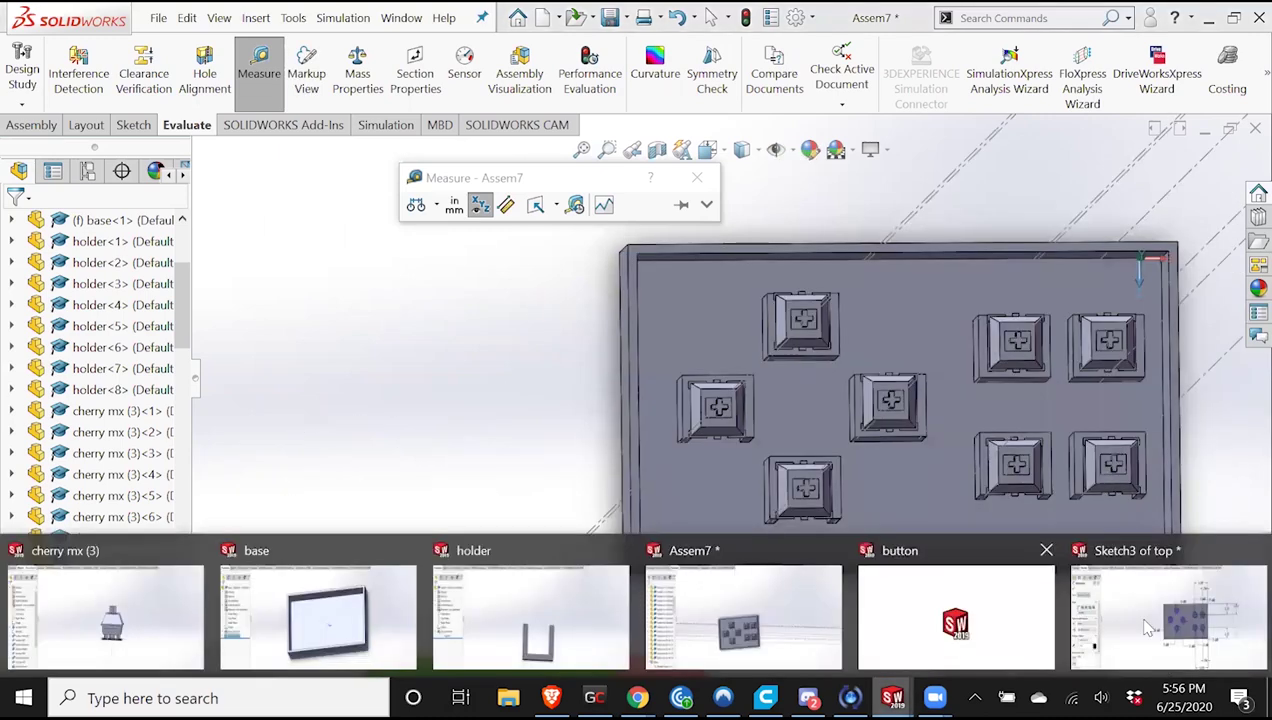
mouse_move(1146, 622)
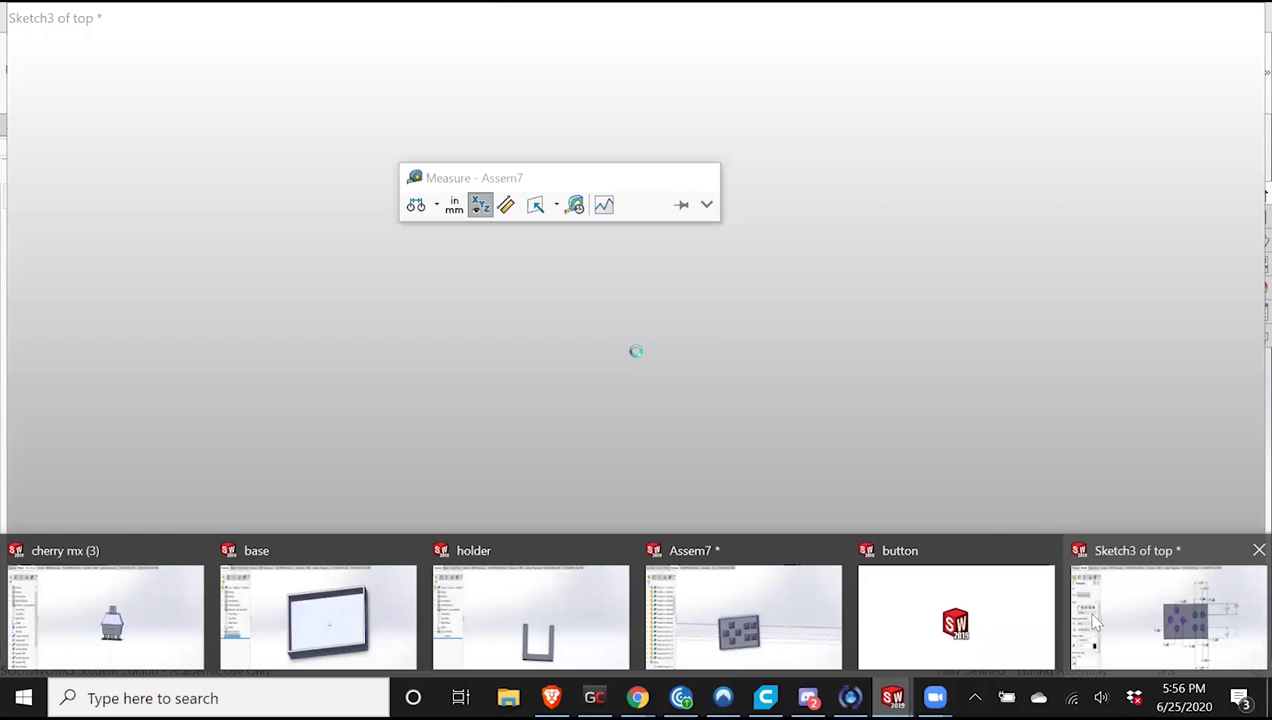
click(1096, 622)
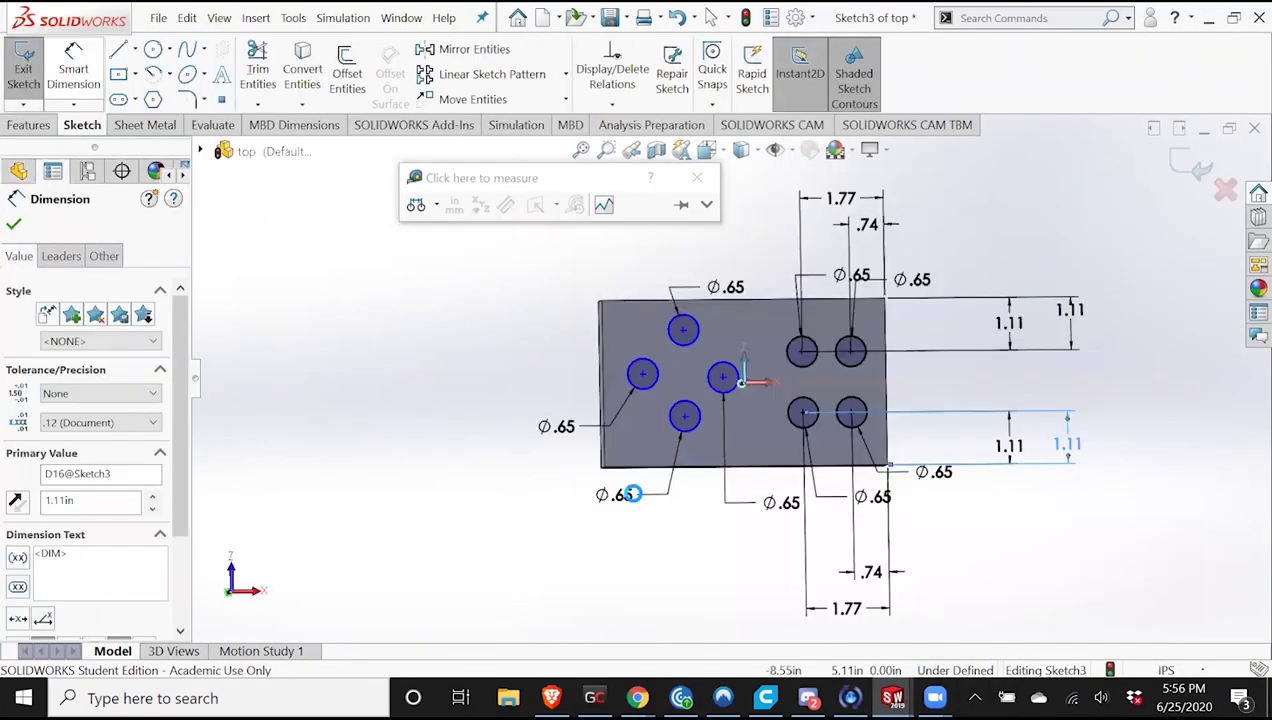
click(640, 372)
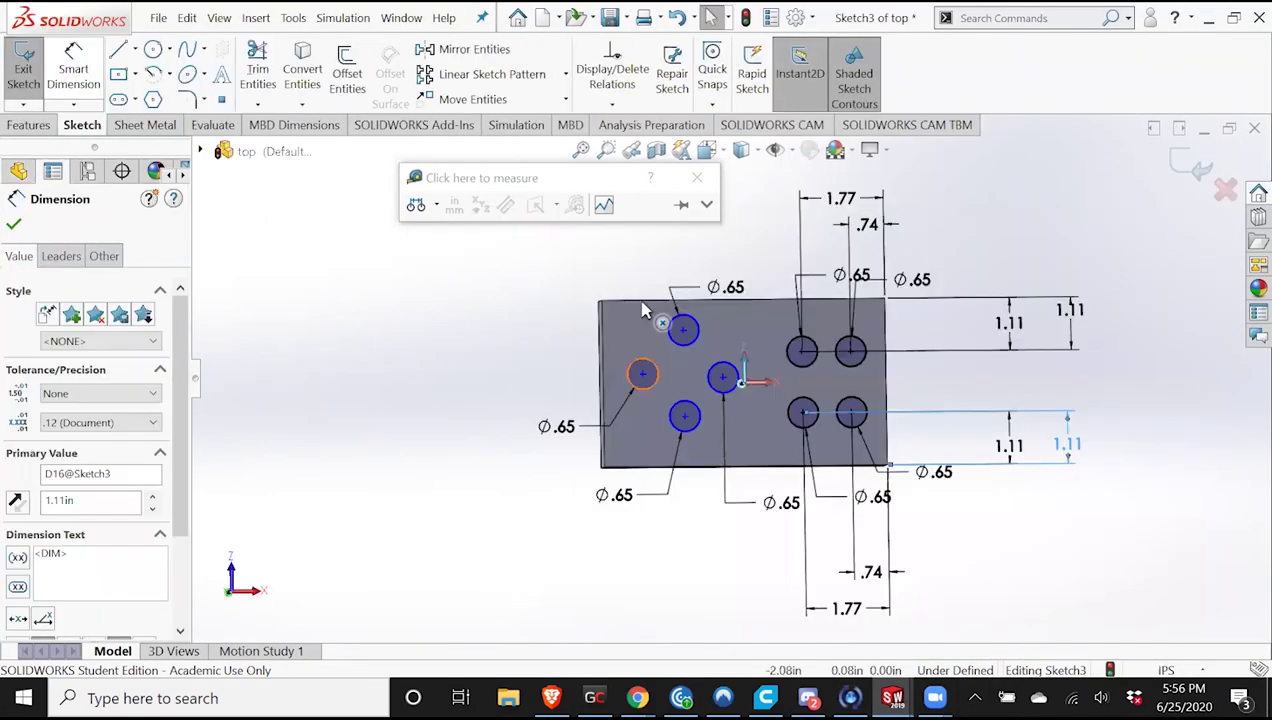
click(545, 330)
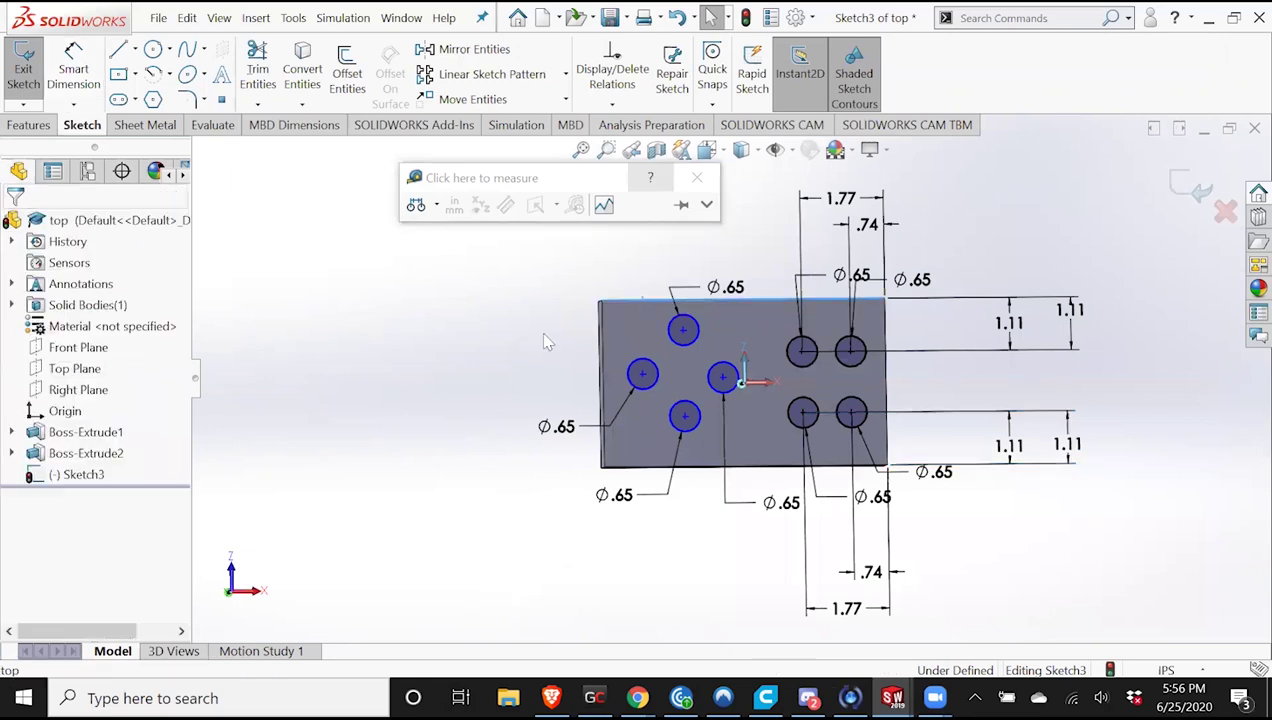
click(97, 84)
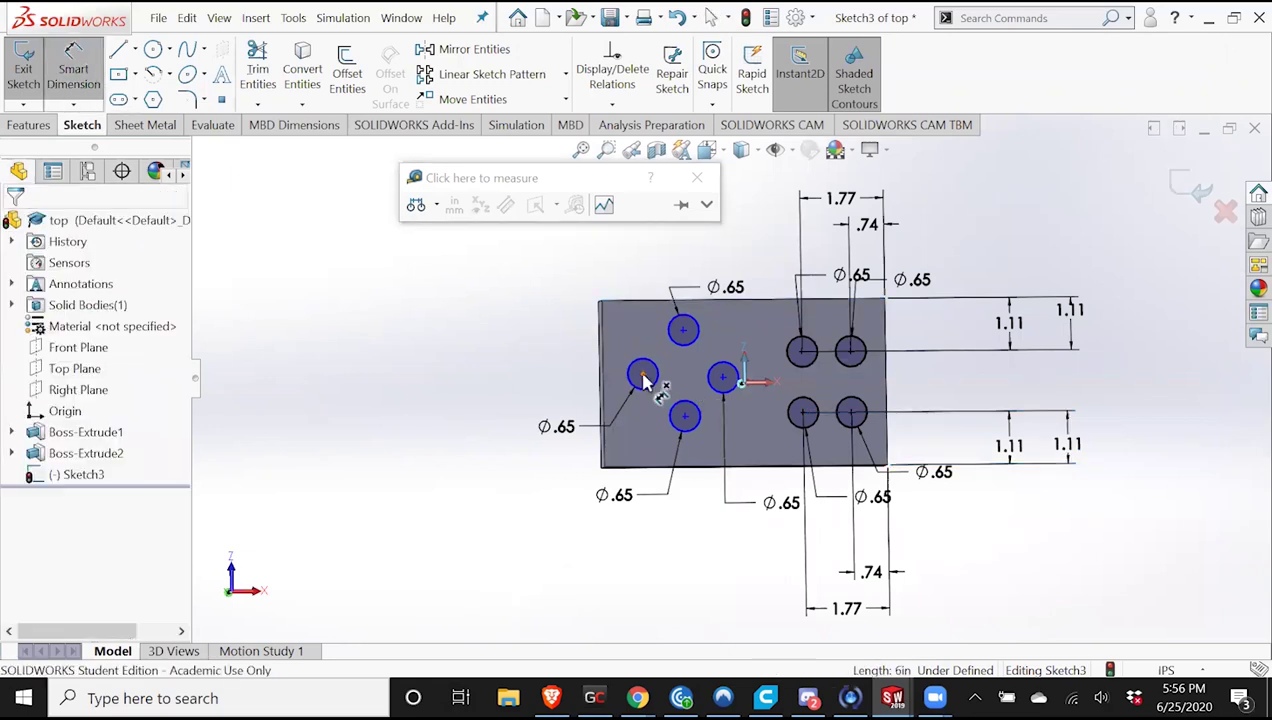
click(656, 298)
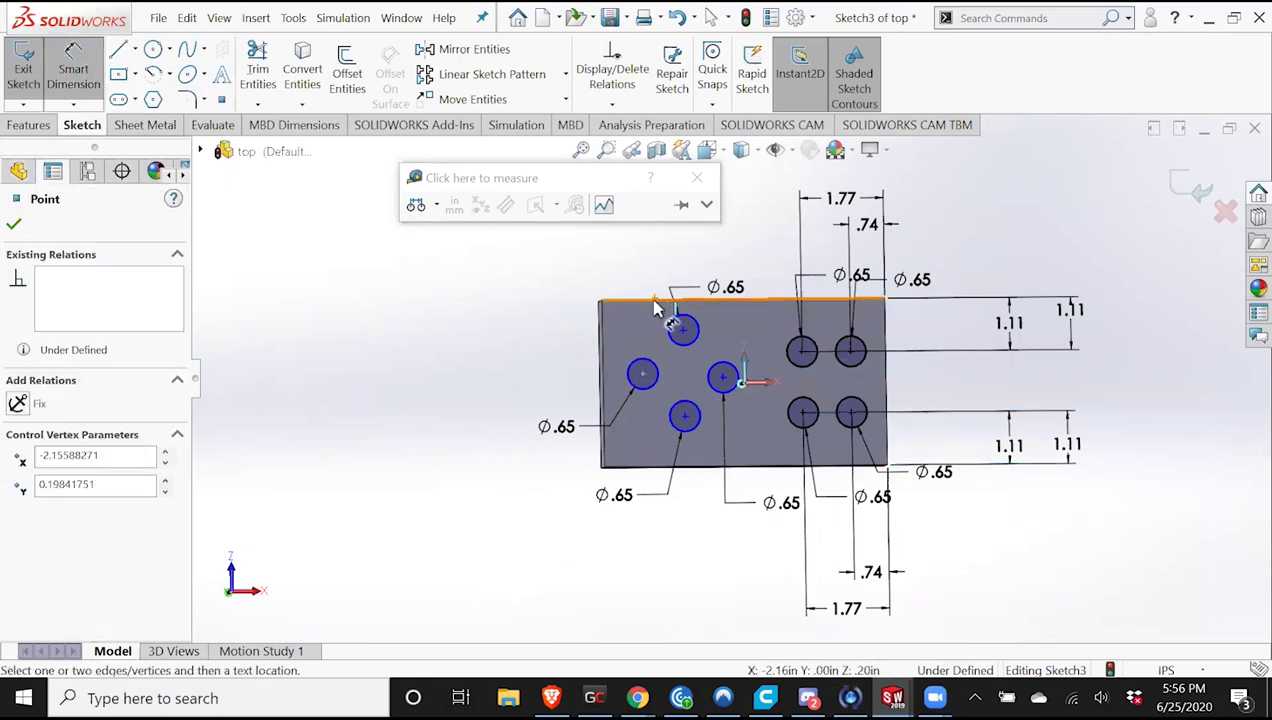
click(488, 321)
click(491, 330)
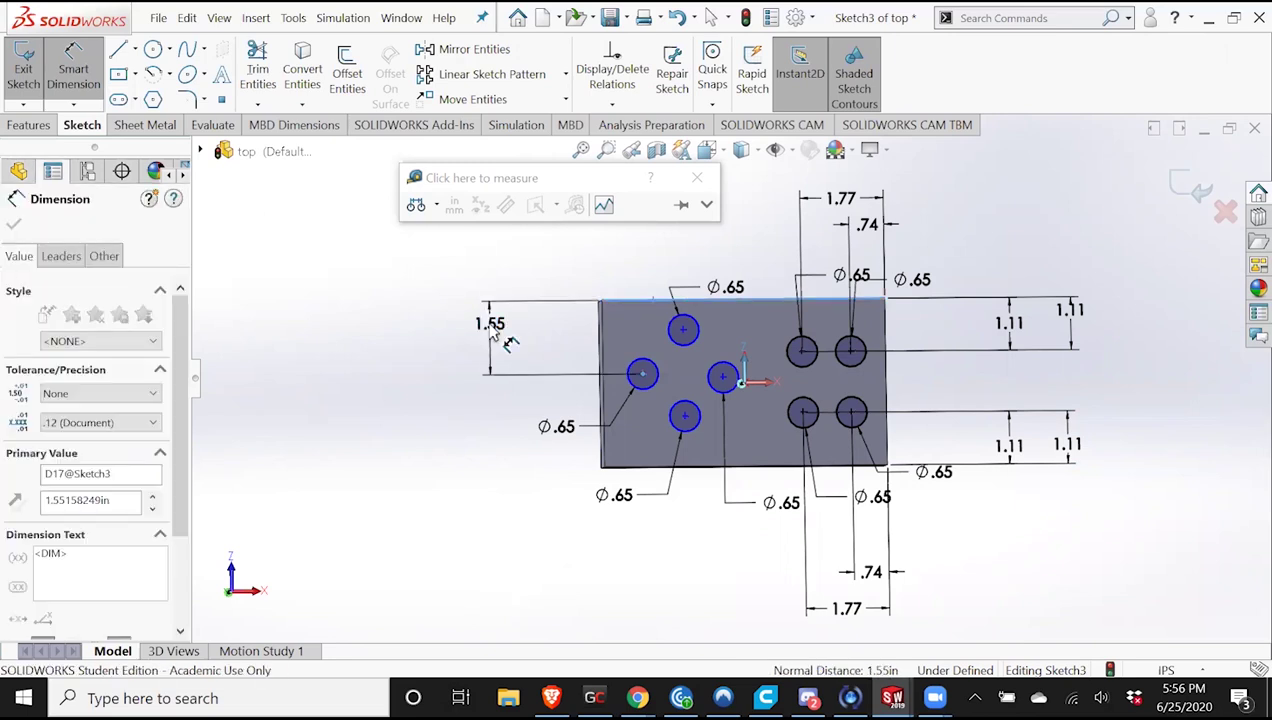
text(1.7)
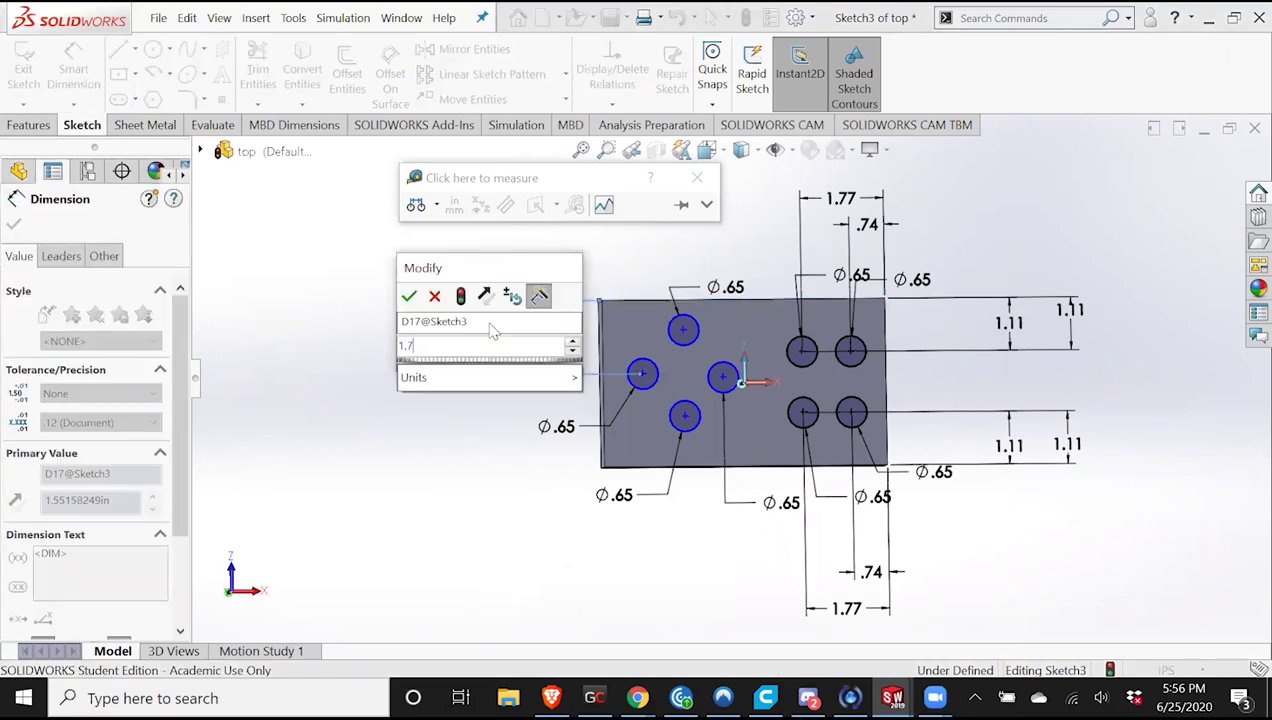
key(Return)
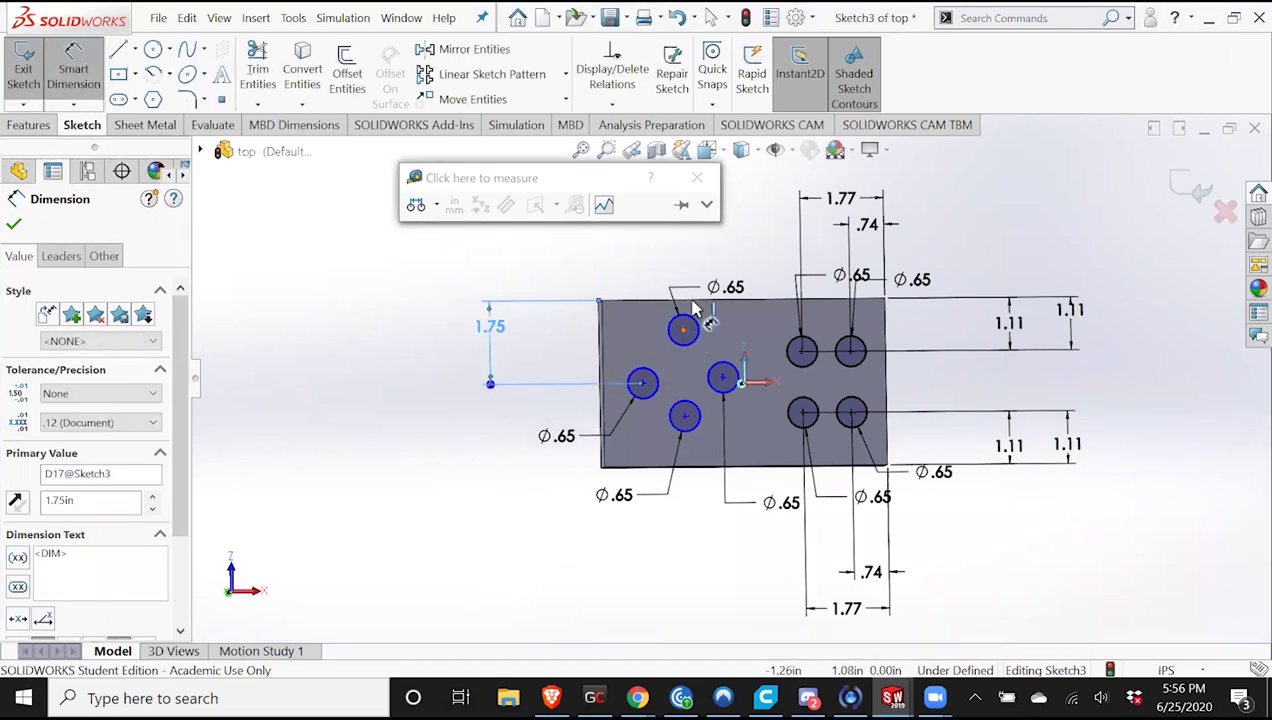
Dimension the centre of the left group's uppermost circle 0.86 in from the plate's upper edge.
click(531, 311)
double_click(536, 337)
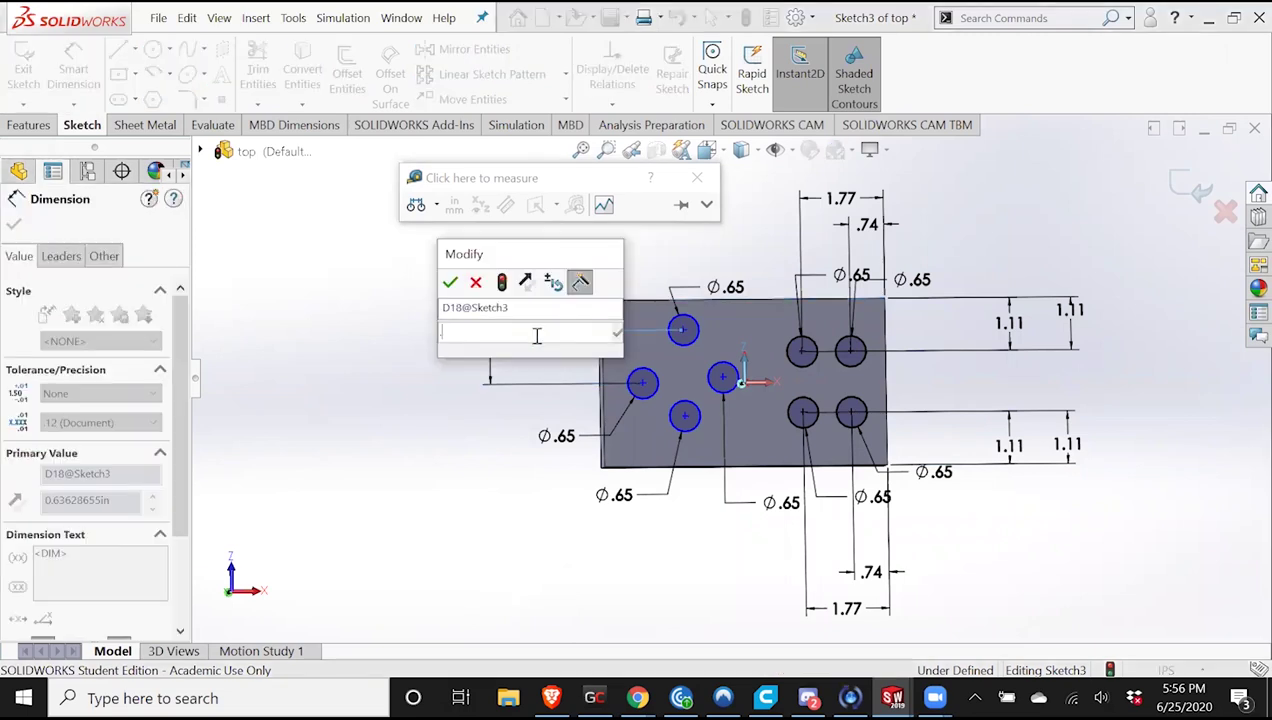
text(.86)
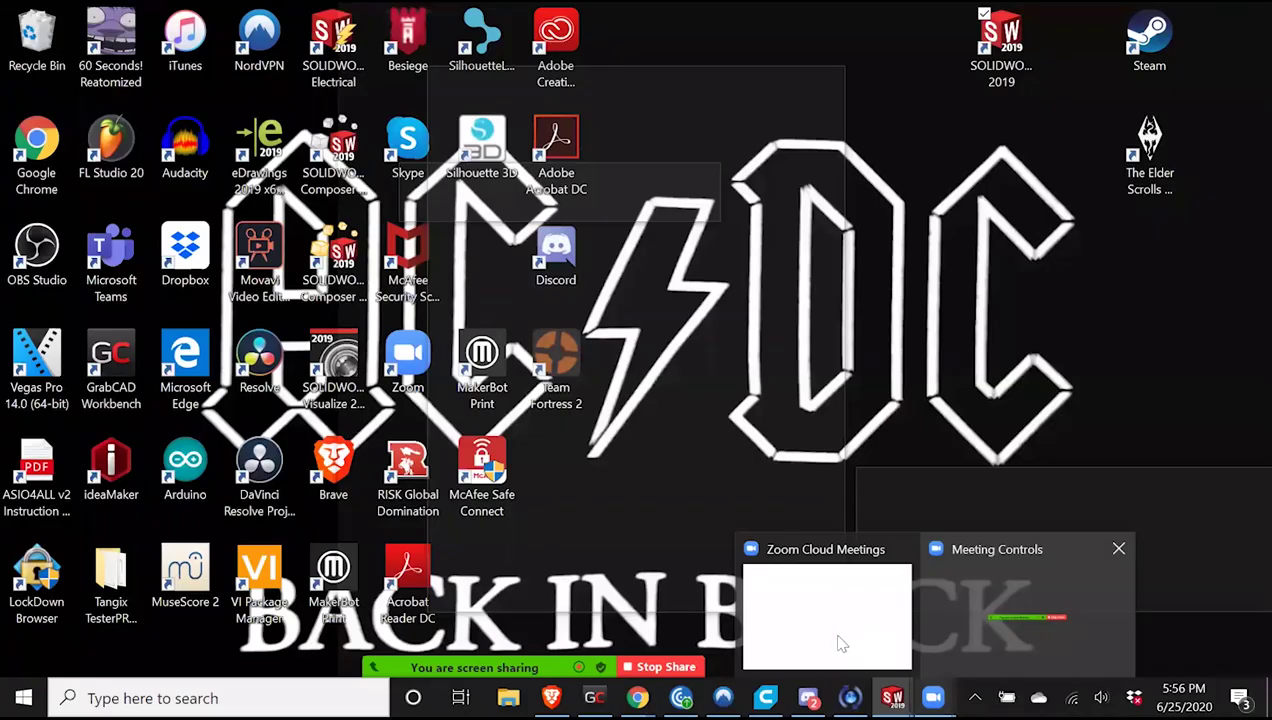
click(842, 643)
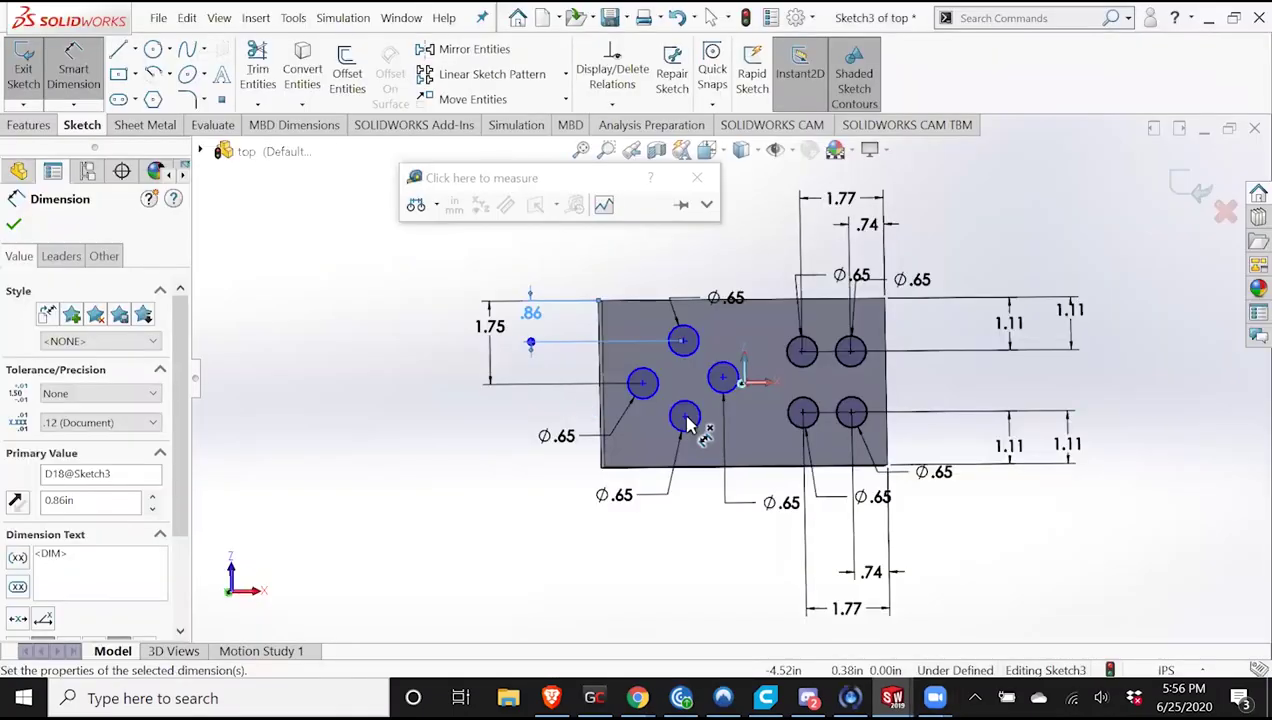
Dimension the centre of the left group's lowest circle 0.86 in from the plate's lower edge.
click(700, 481)
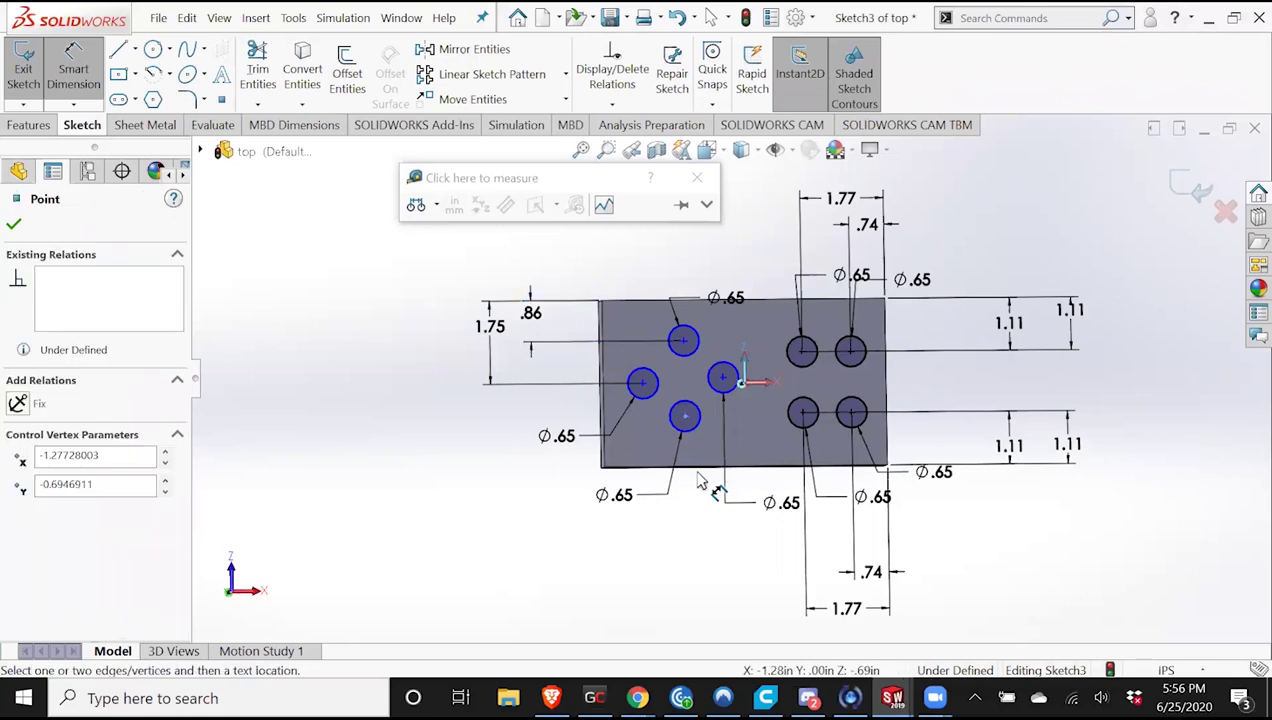
click(701, 480)
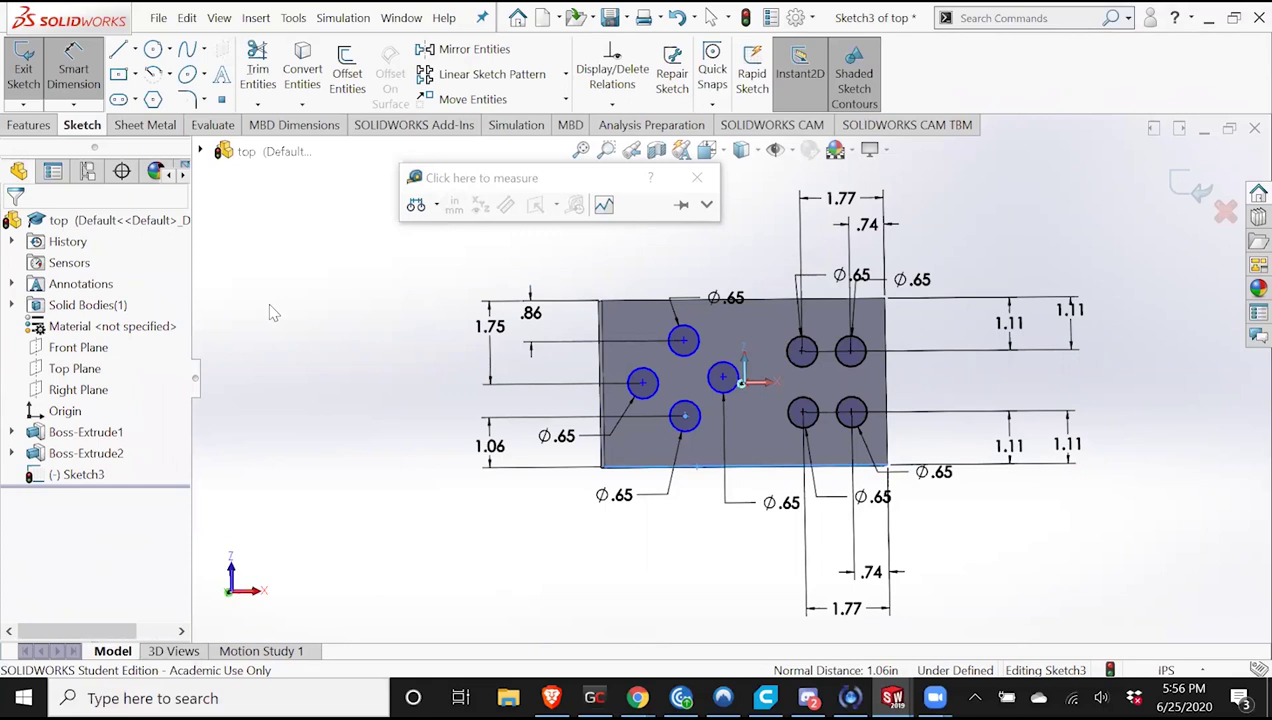
click(418, 425)
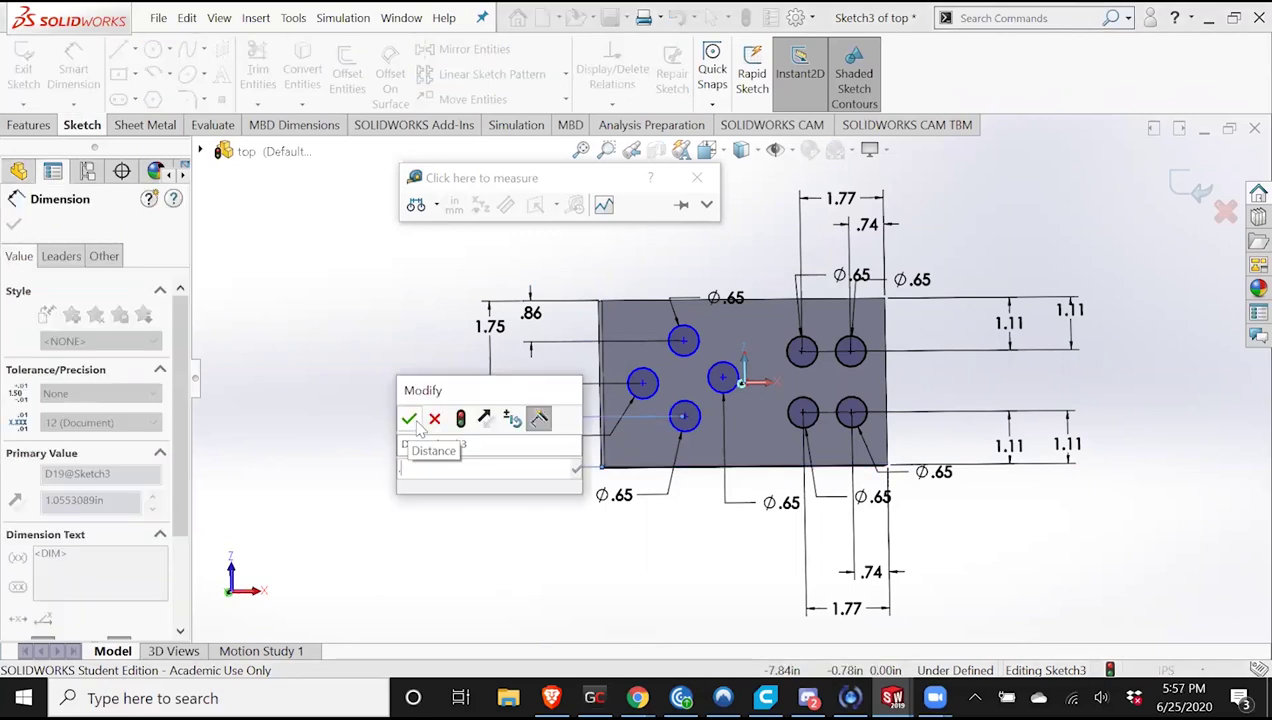
click(410, 419)
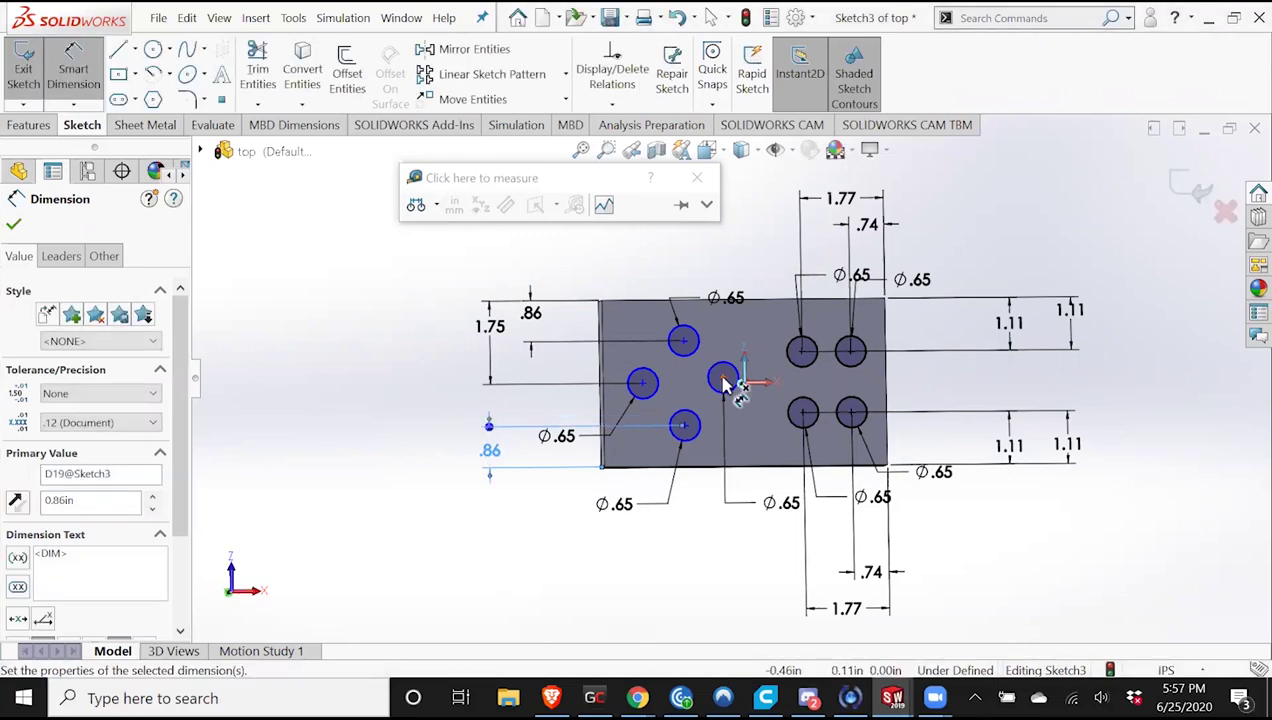
Dimension the centre of the left group's rightmost circle 1.75 in from the plate's lower edge.
click(706, 466)
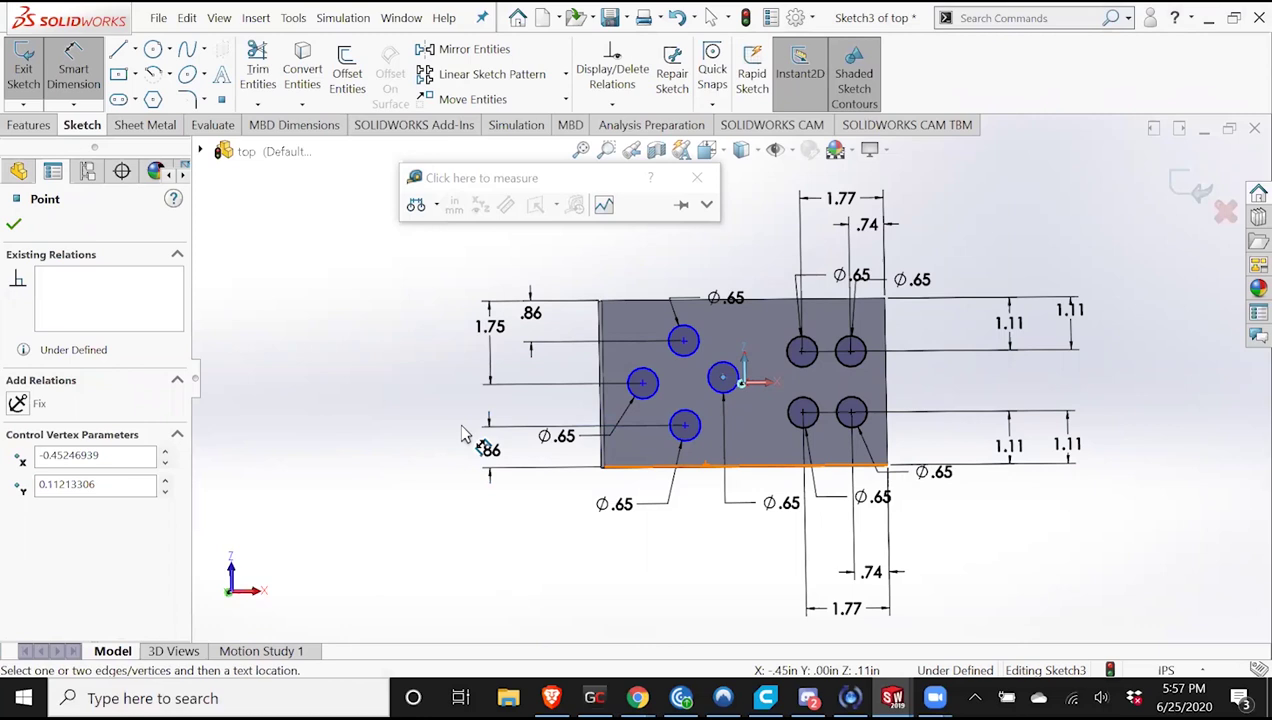
click(463, 428)
text(1.75)
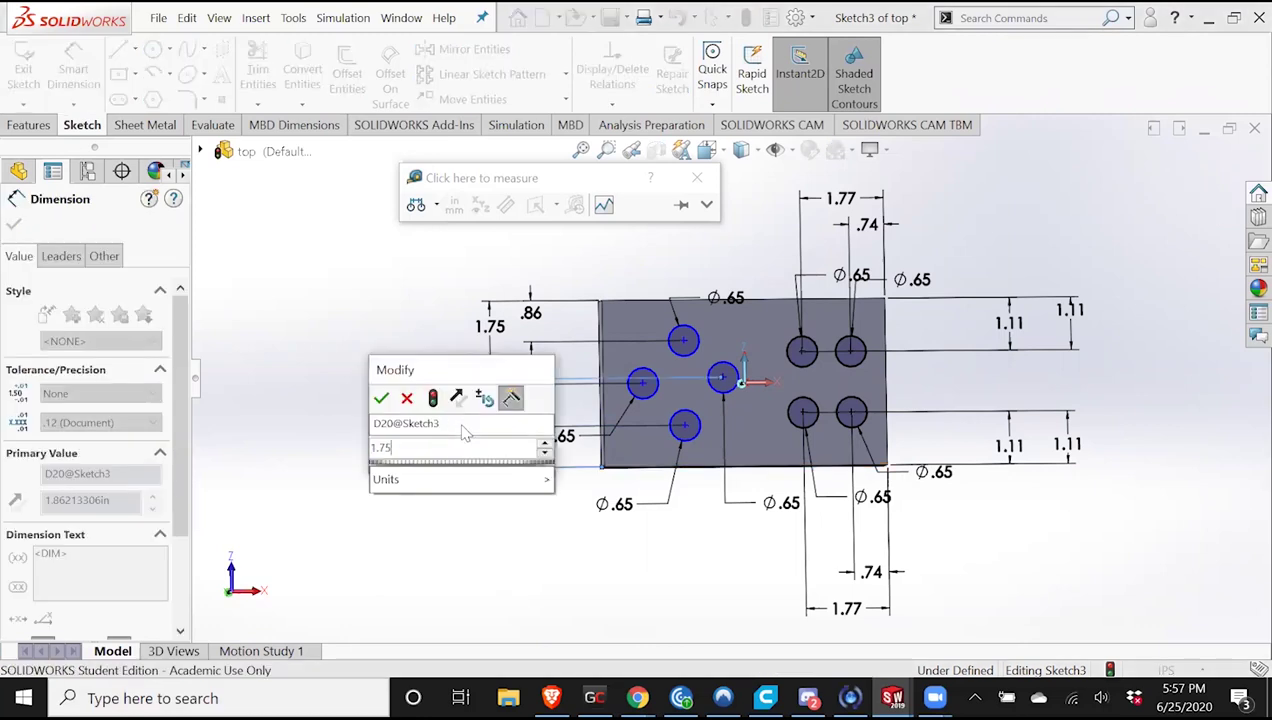
key(Return)
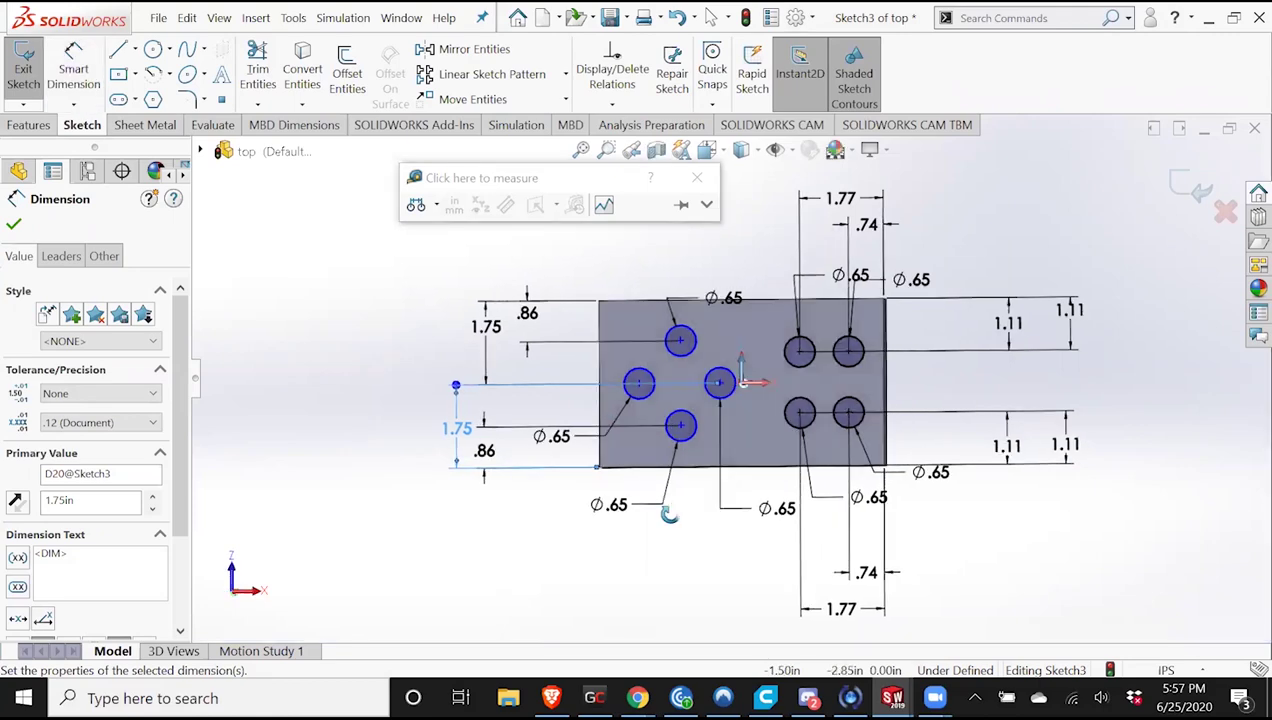
scroll(720, 435, down, 3)
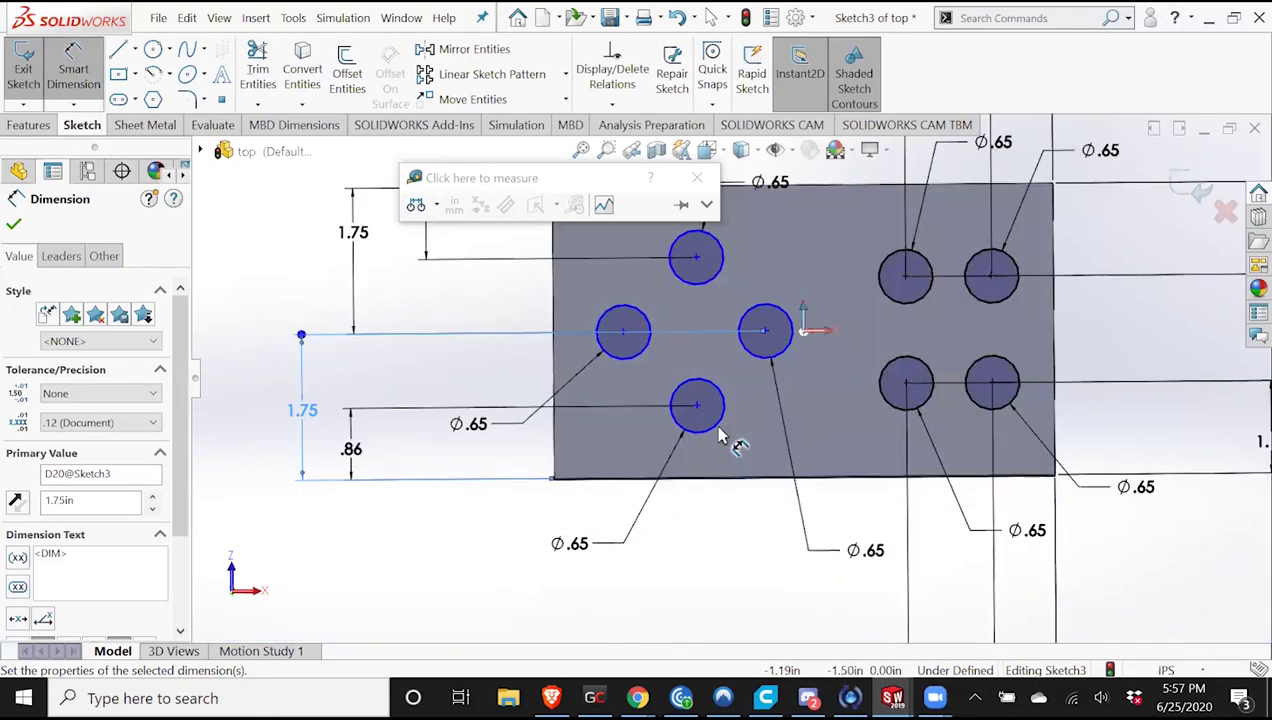
scroll(752, 417, up, 3)
scroll(729, 375, up, 2)
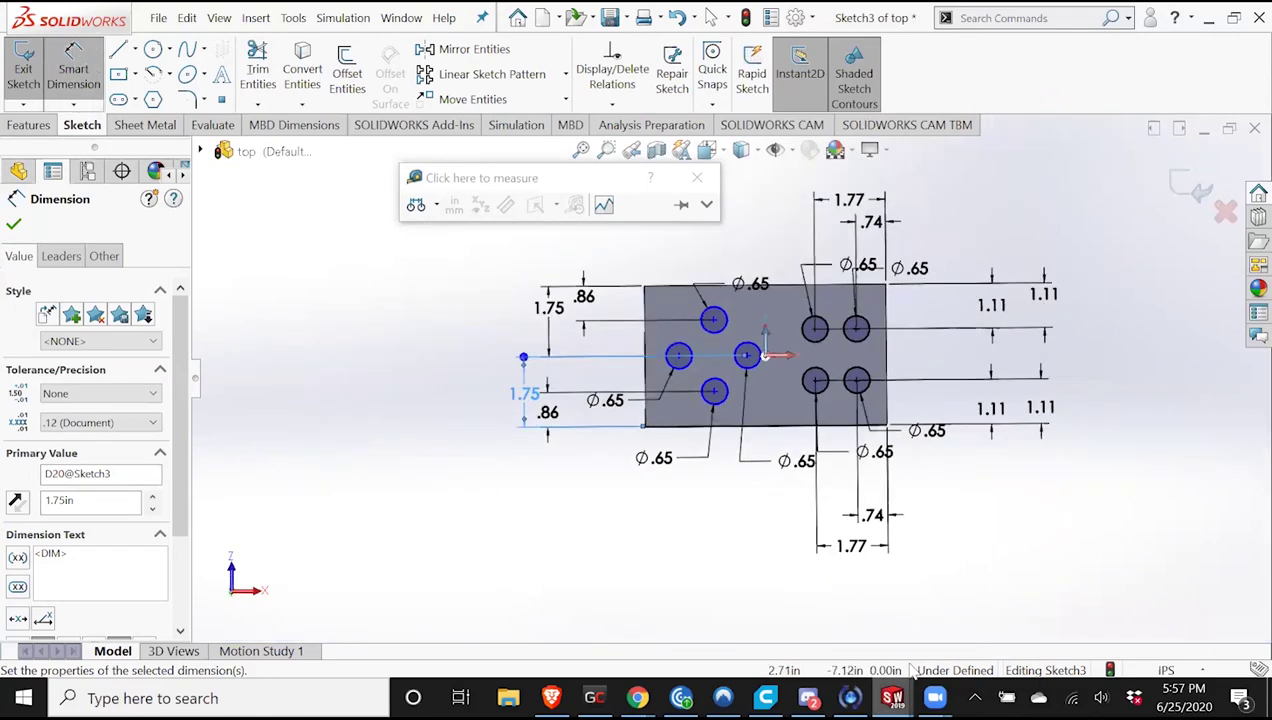
click(892, 698)
click(935, 620)
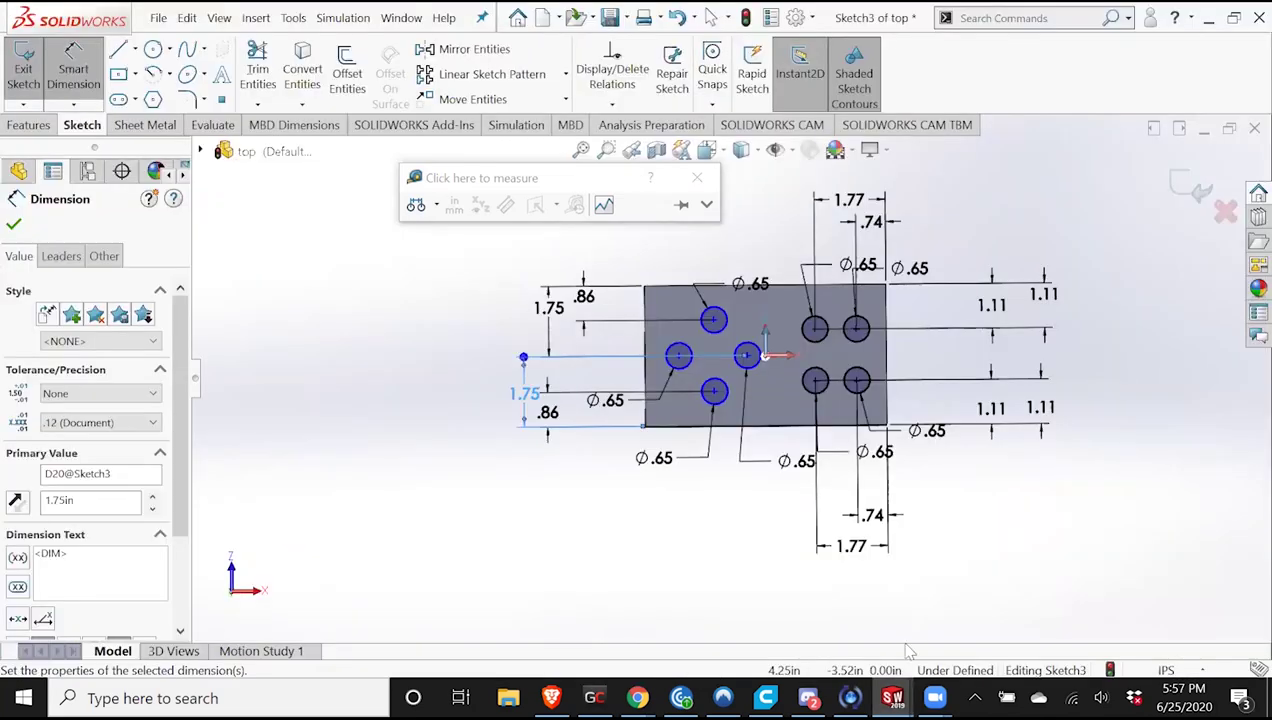
Switch to the Assem7 assembly and measure the distance from the leftmost switch holder to the base's left outer edge.
click(893, 697)
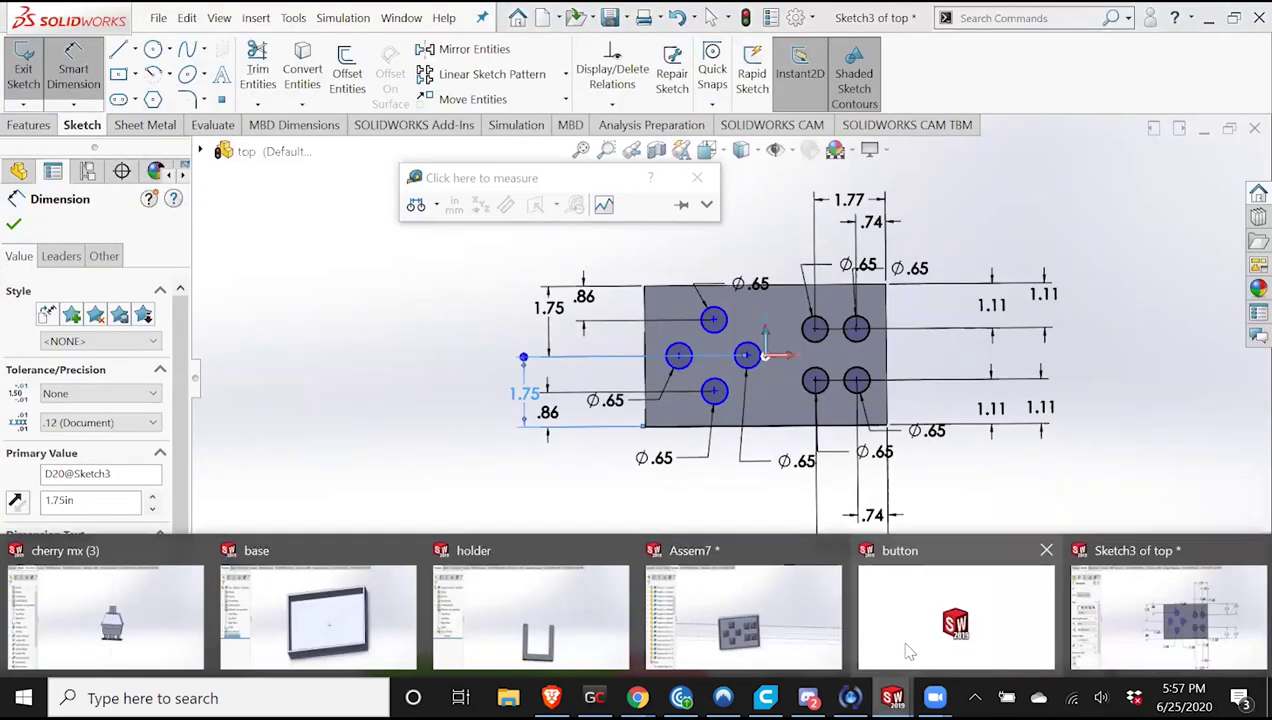
key(alt+Tab)
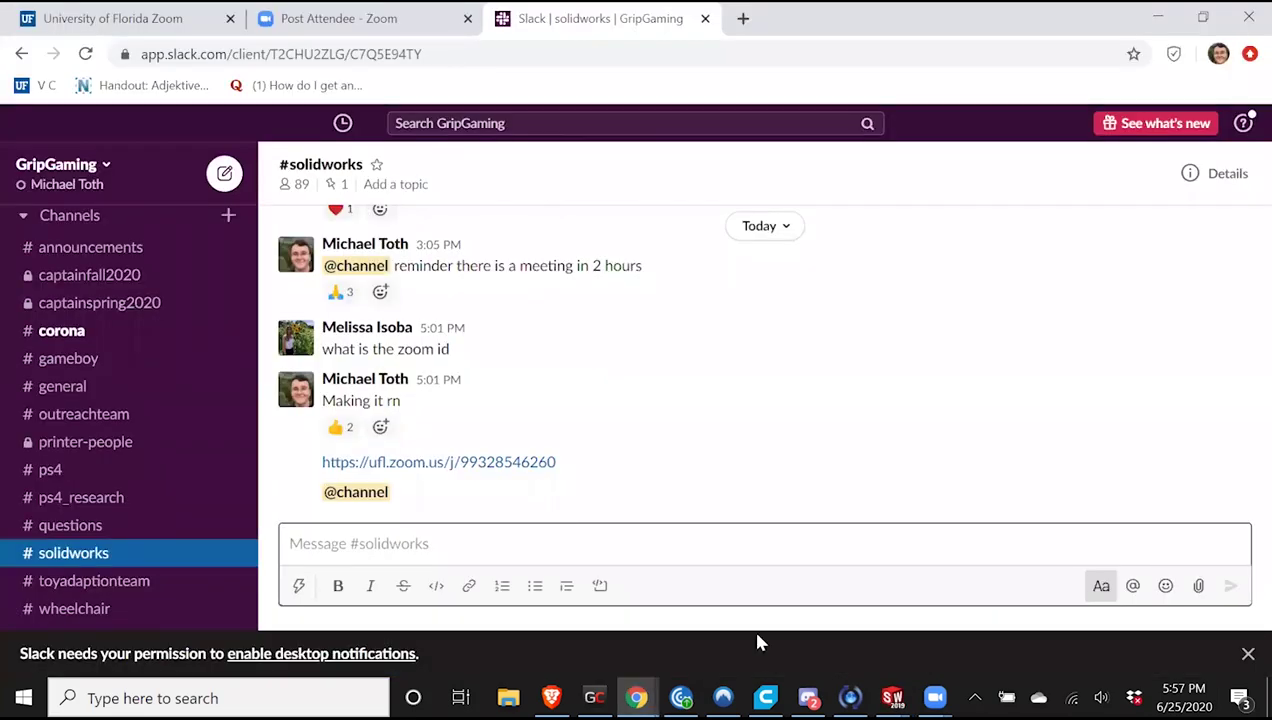
click(893, 697)
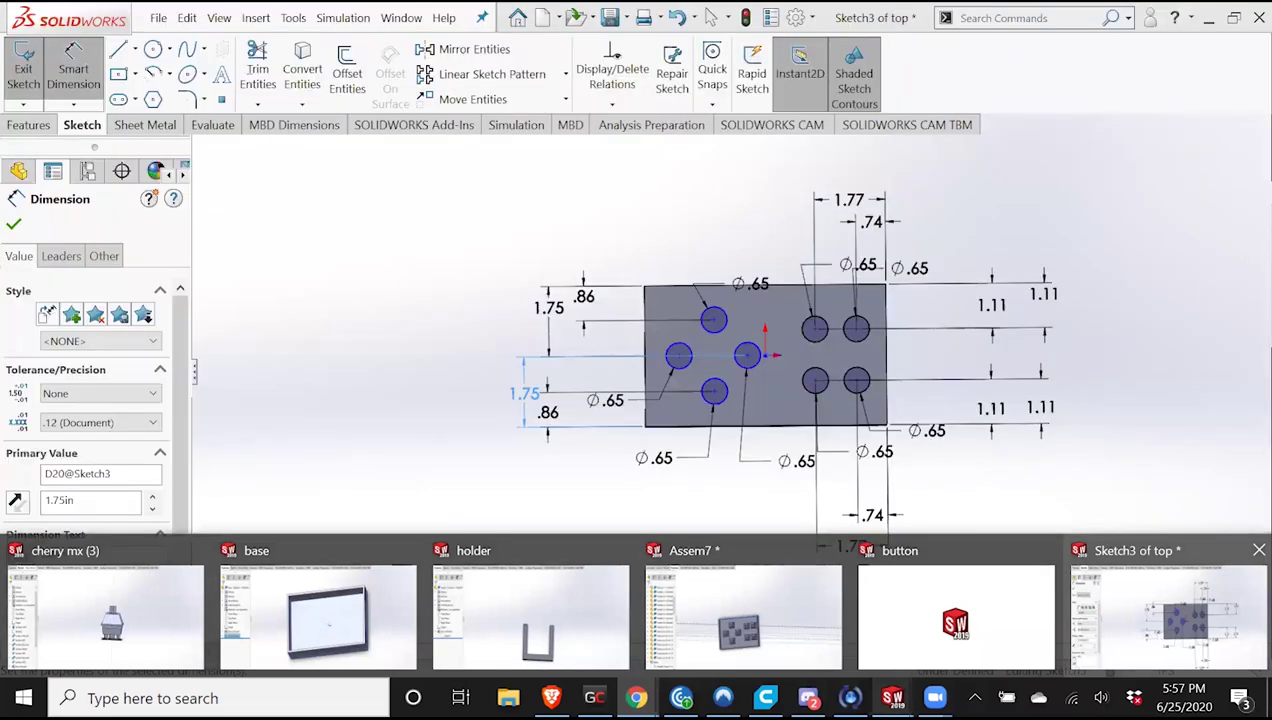
click(1091, 624)
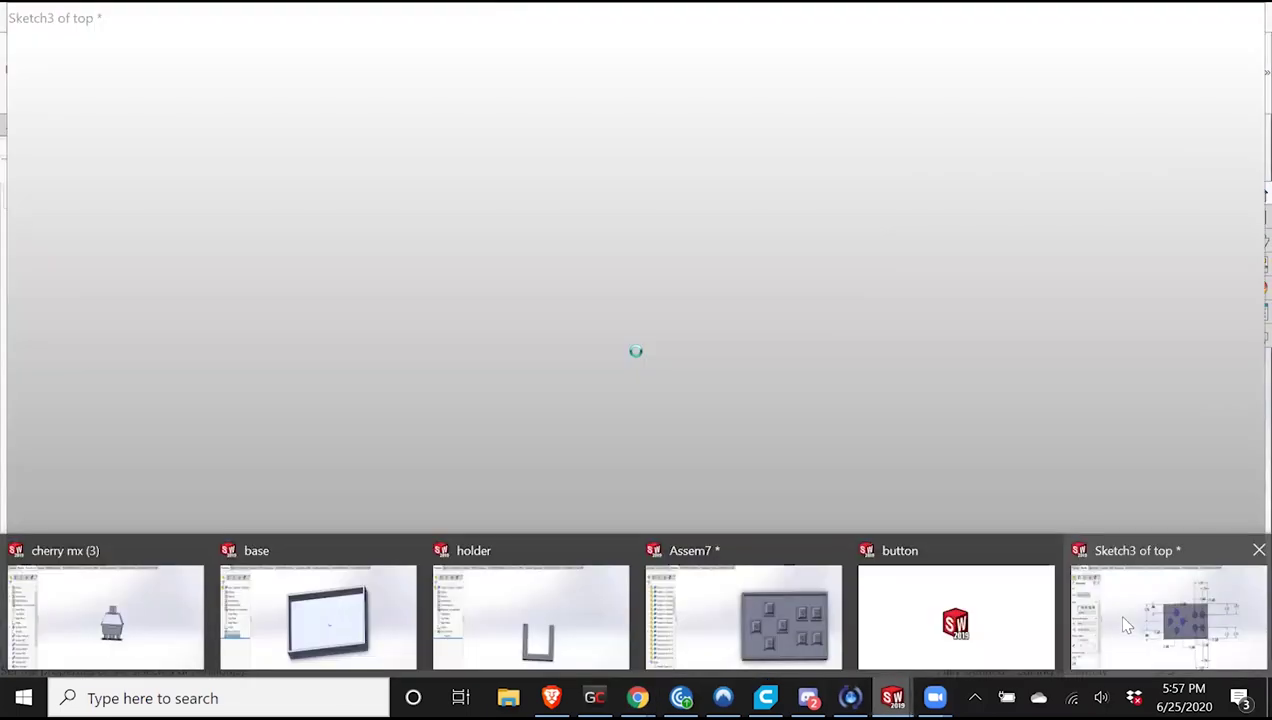
mouse_move(724, 619)
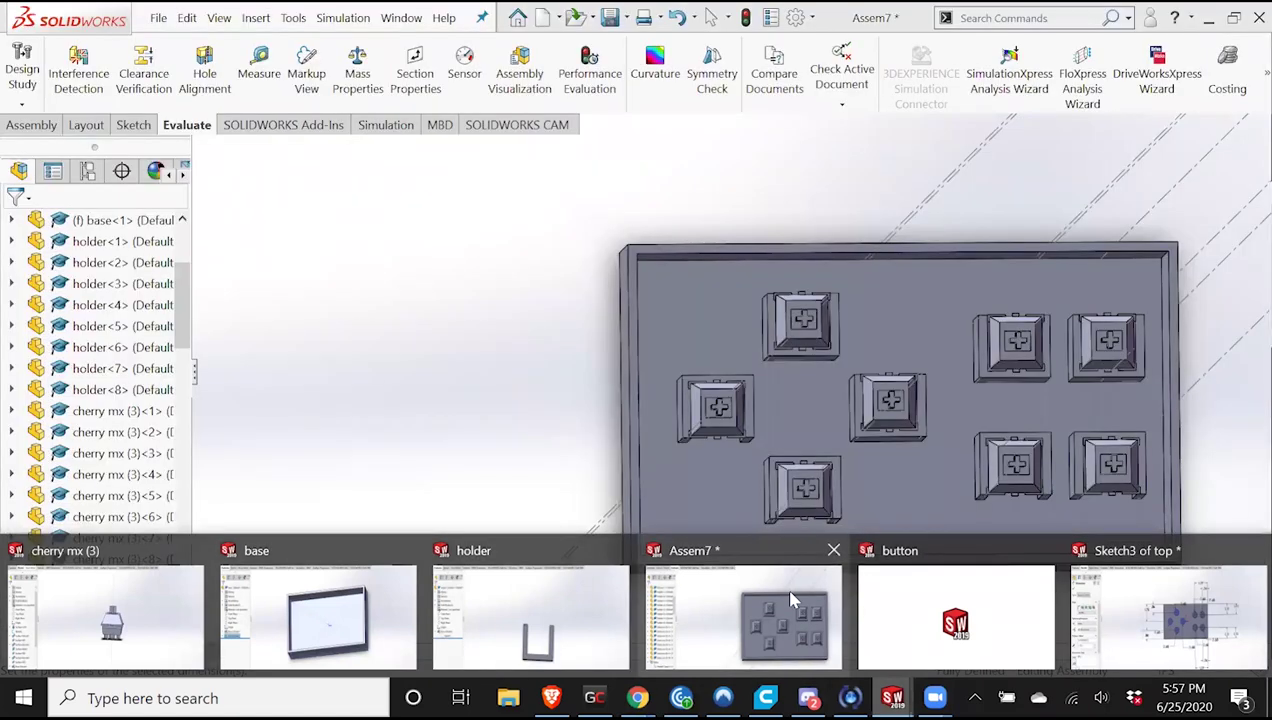
click(790, 598)
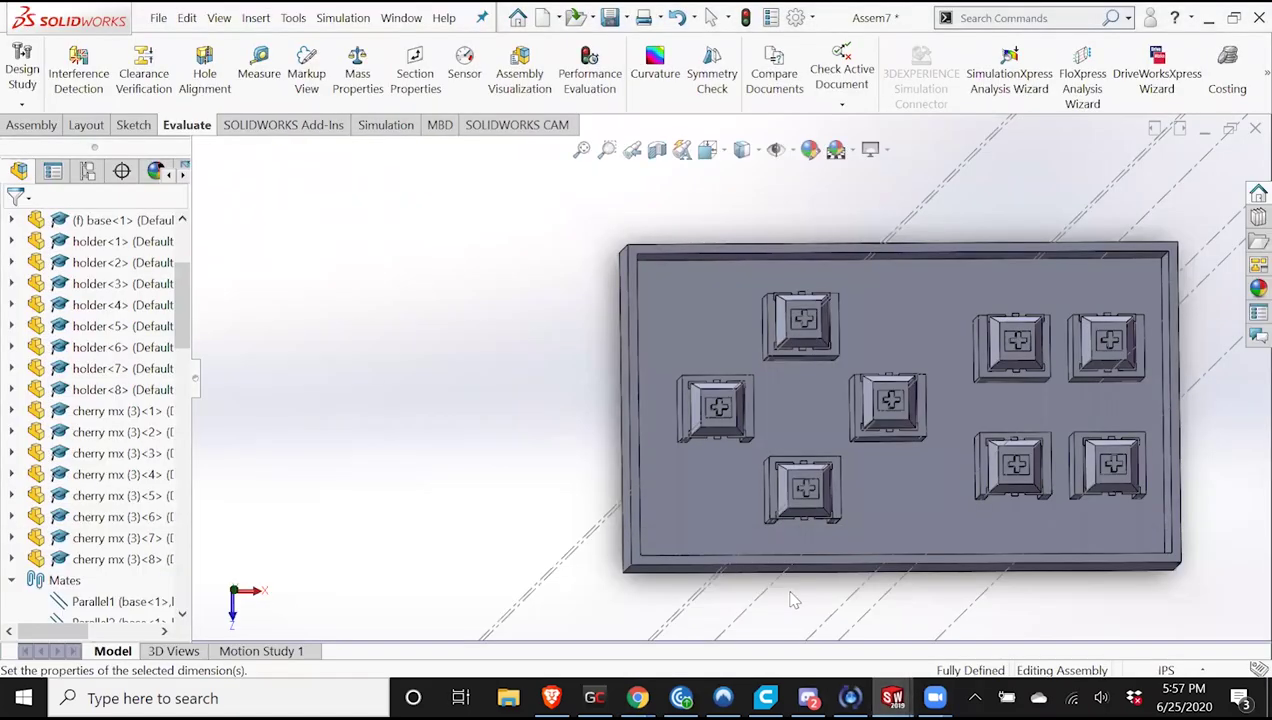
click(245, 78)
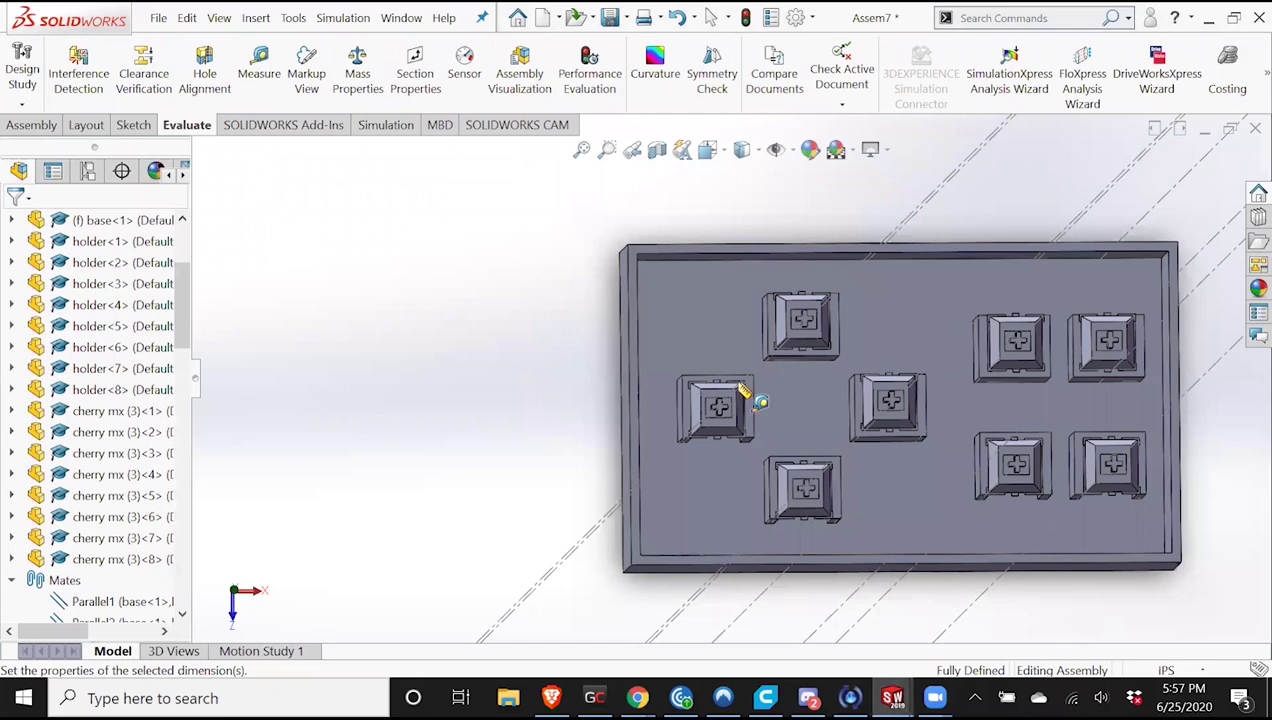
click(718, 378)
middle_drag(660, 383, 622, 390)
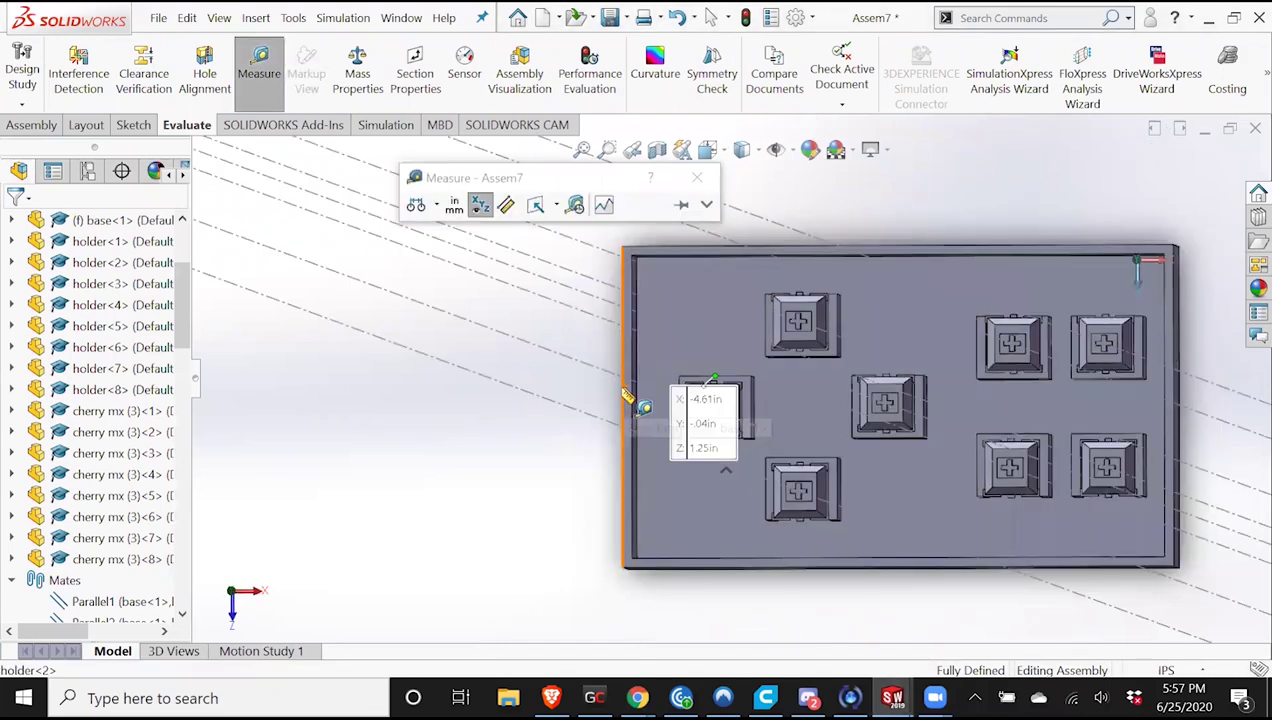
click(625, 395)
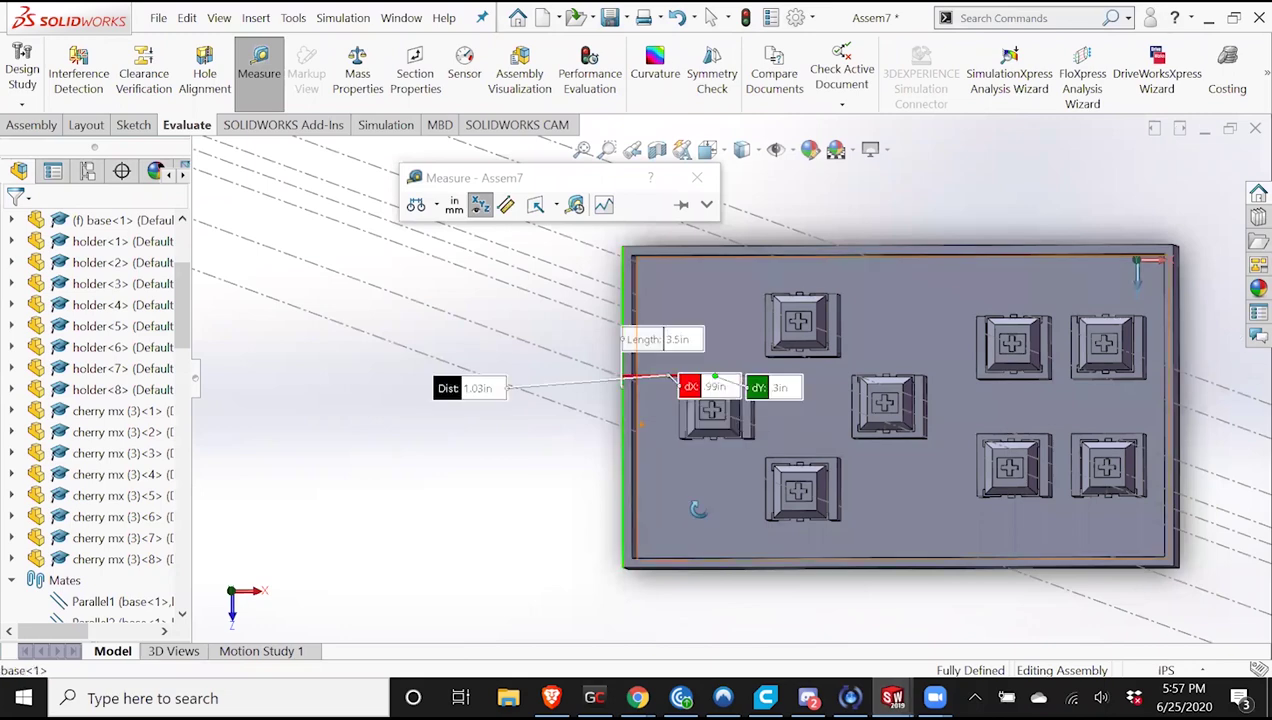
Measure the distance from the left group's uppermost switch holder to the base's left outer edge.
middle_drag(700, 575, 850, 405)
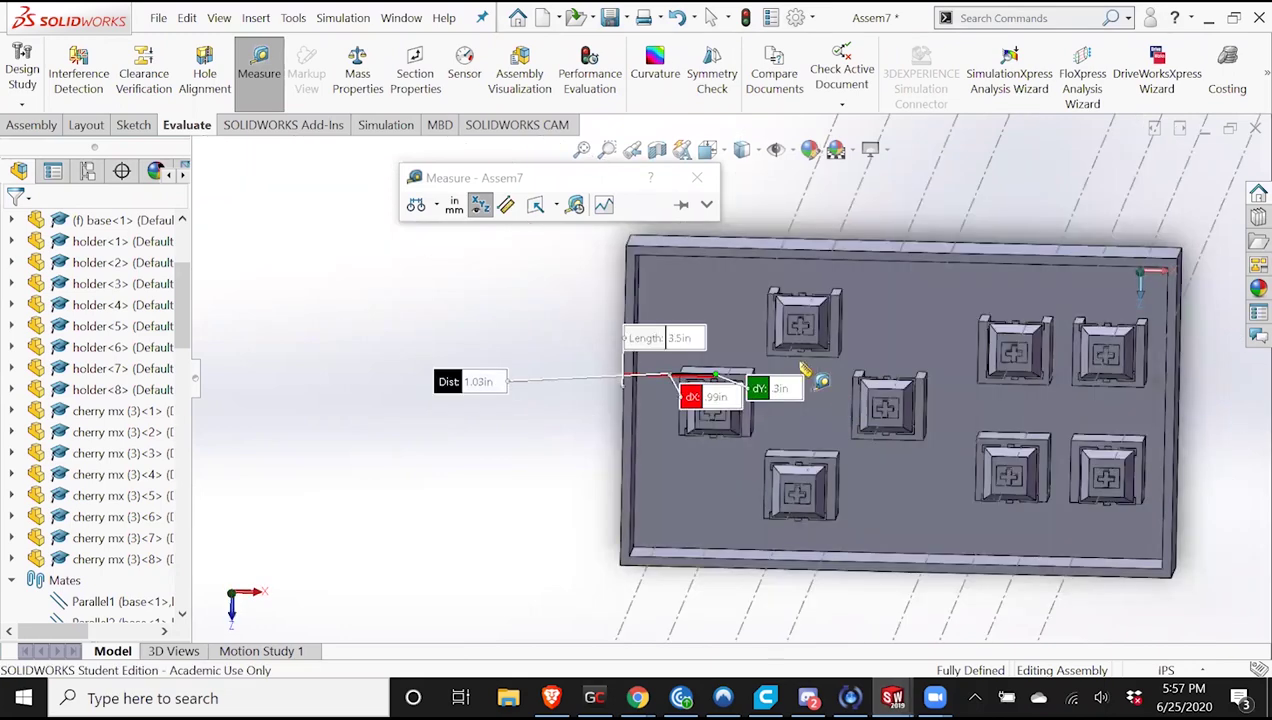
click(803, 360)
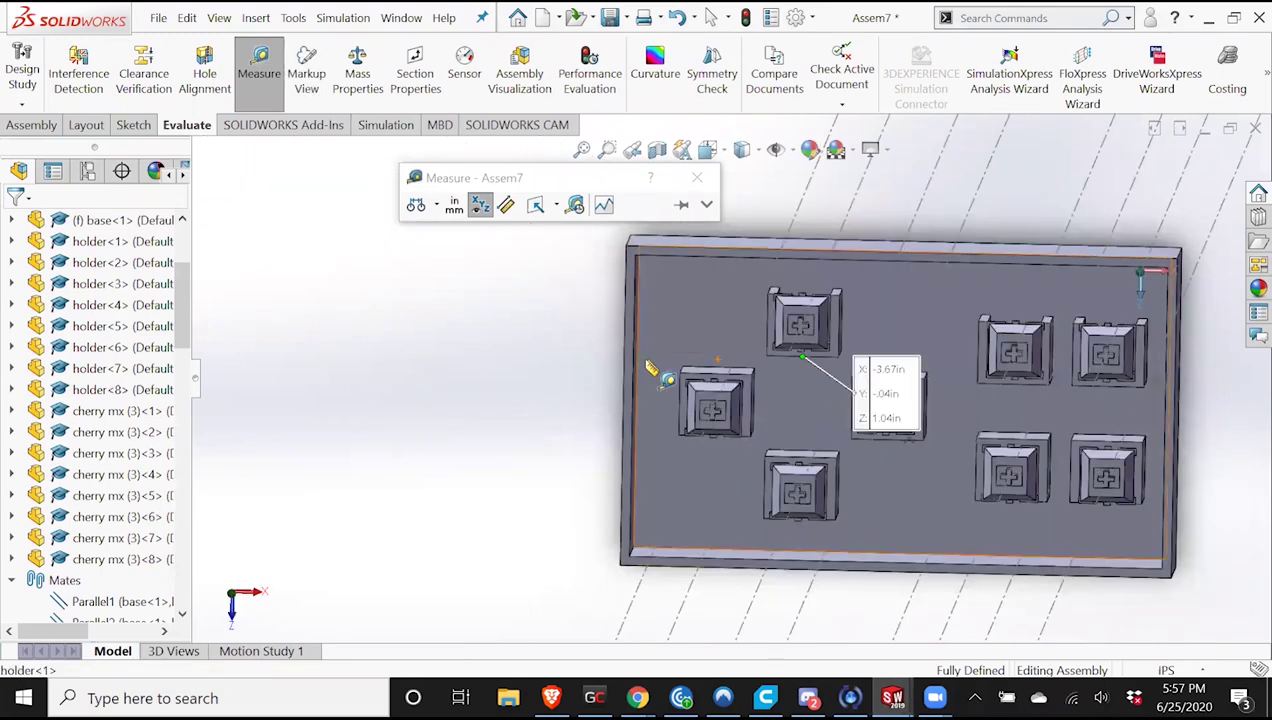
click(624, 357)
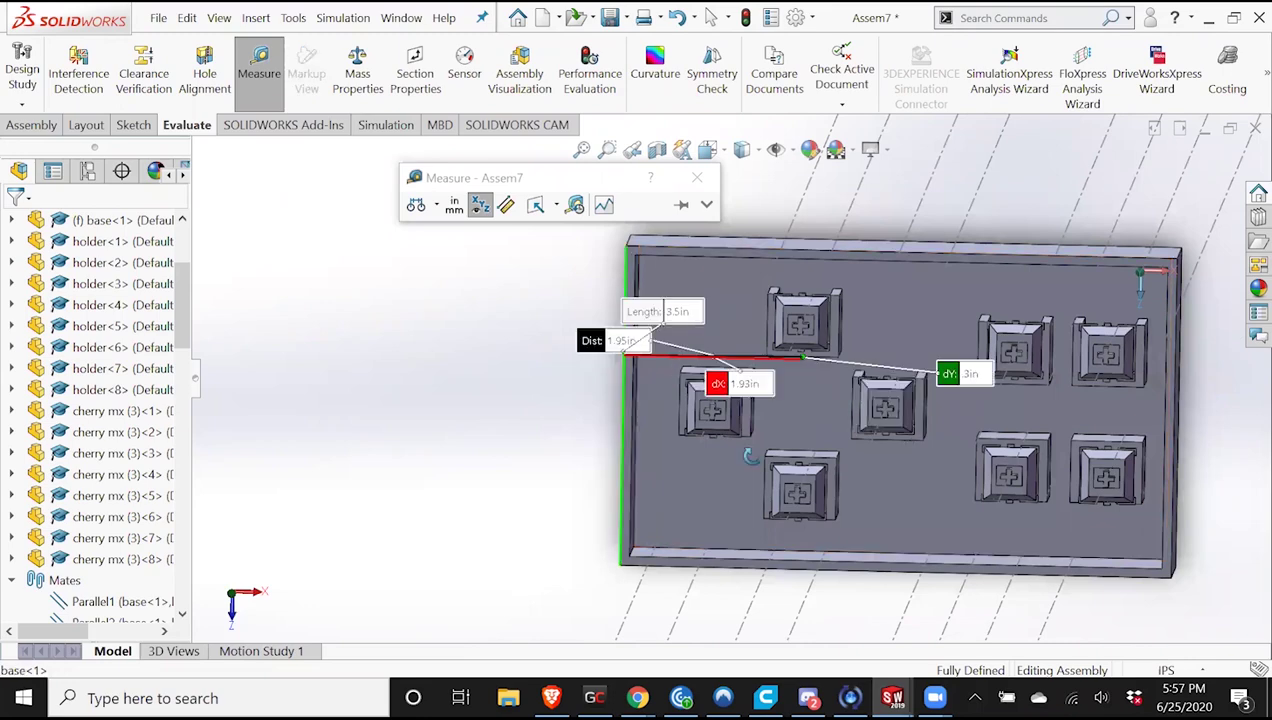
Measure between the midpoints of the left group's leftmost and rightmost switch holders, and clear the measurement.
middle_drag(742, 524, 755, 393)
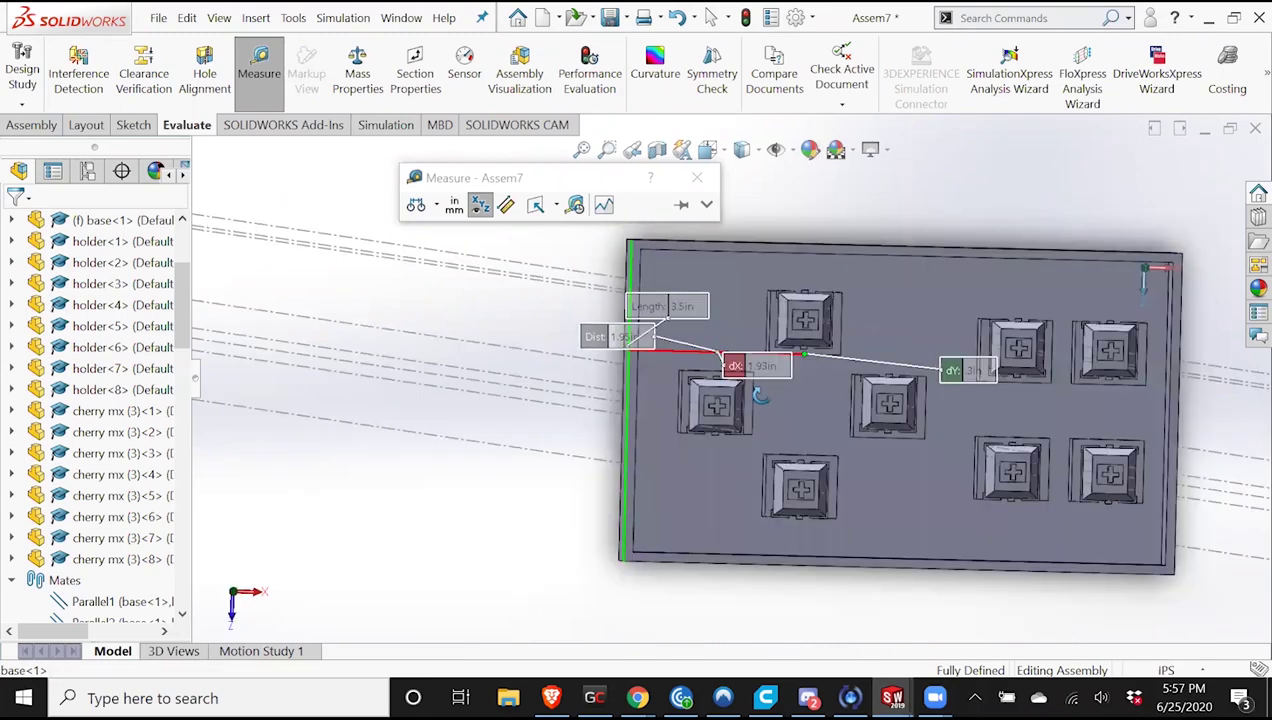
middle_drag(889, 568, 505, 483)
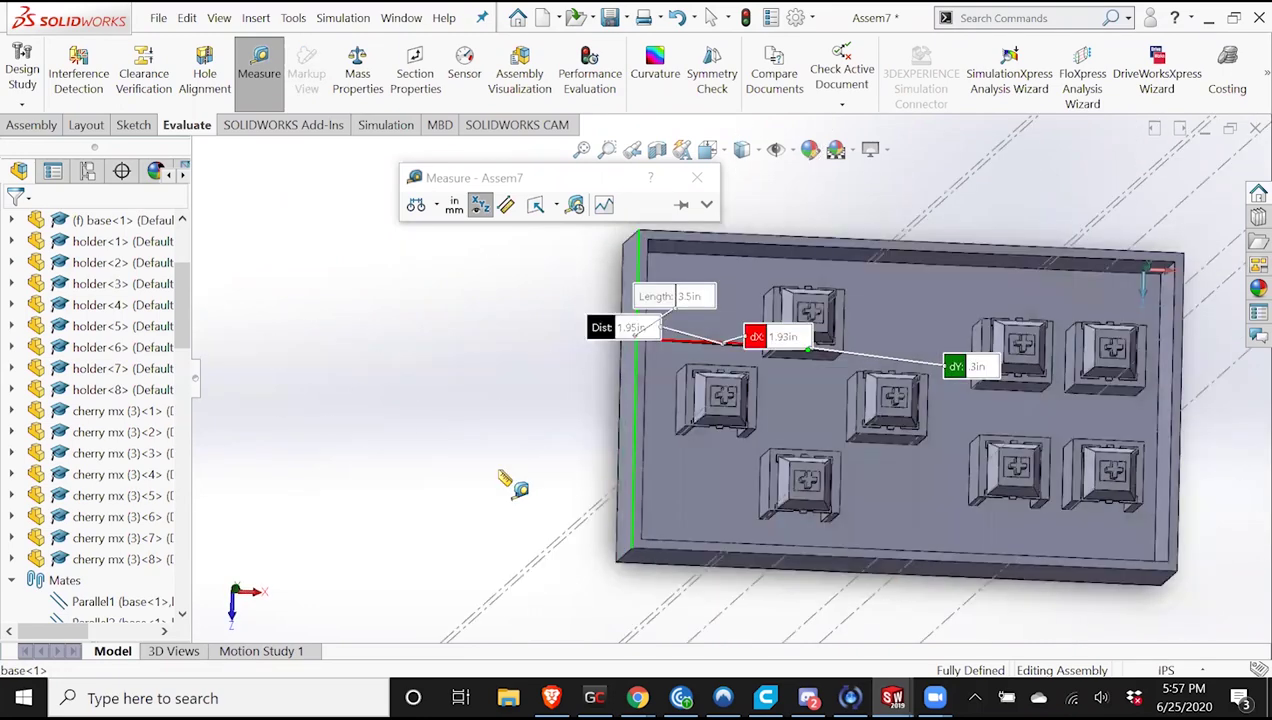
click(722, 380)
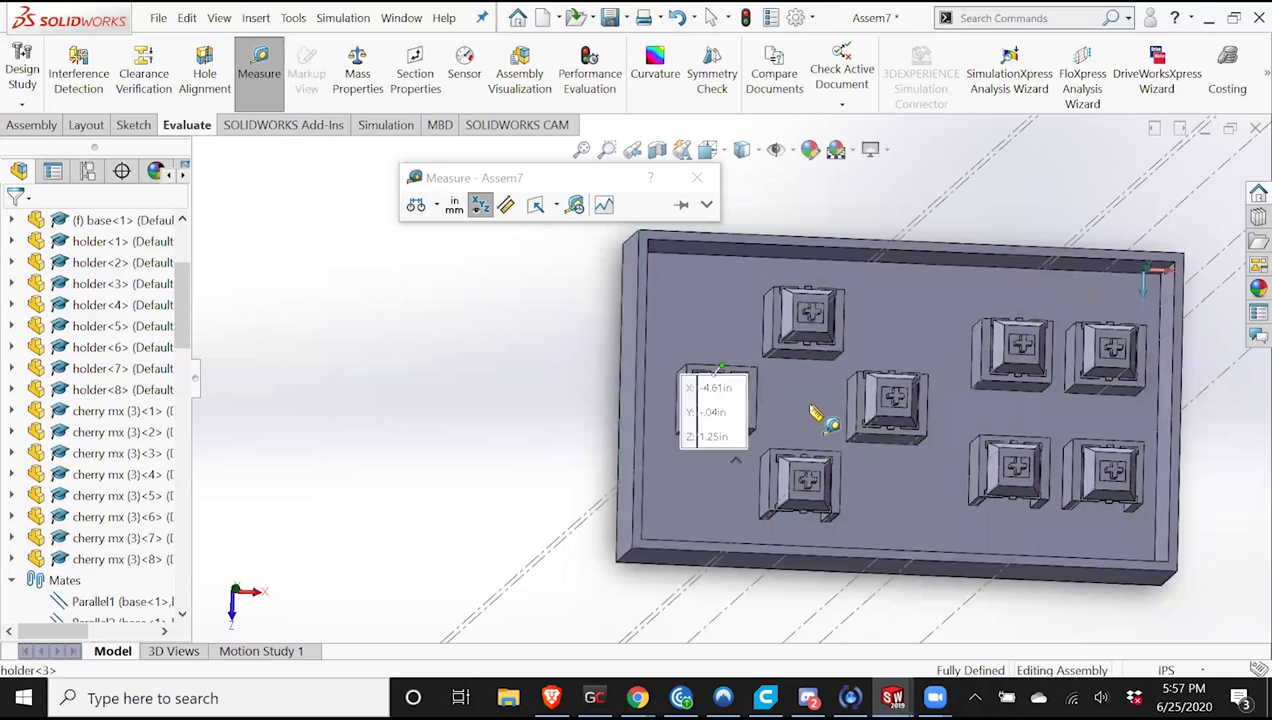
click(890, 436)
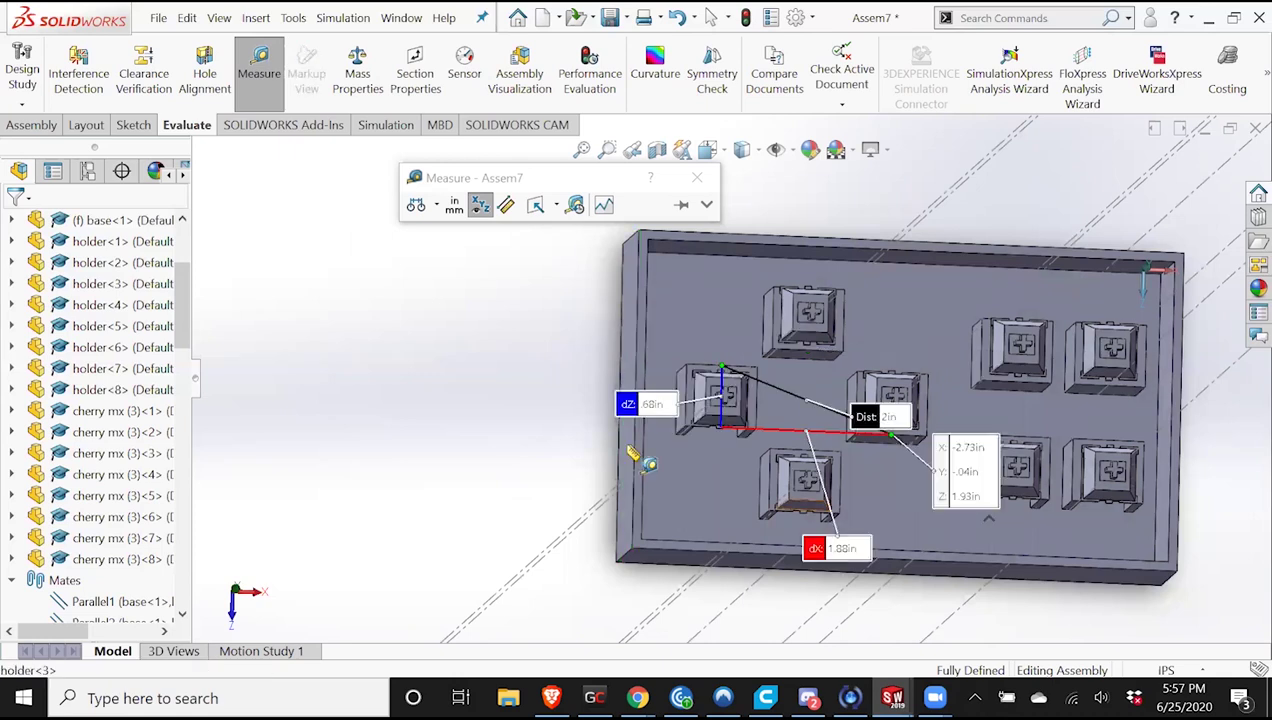
click(572, 356)
middle_drag(801, 443, 766, 466)
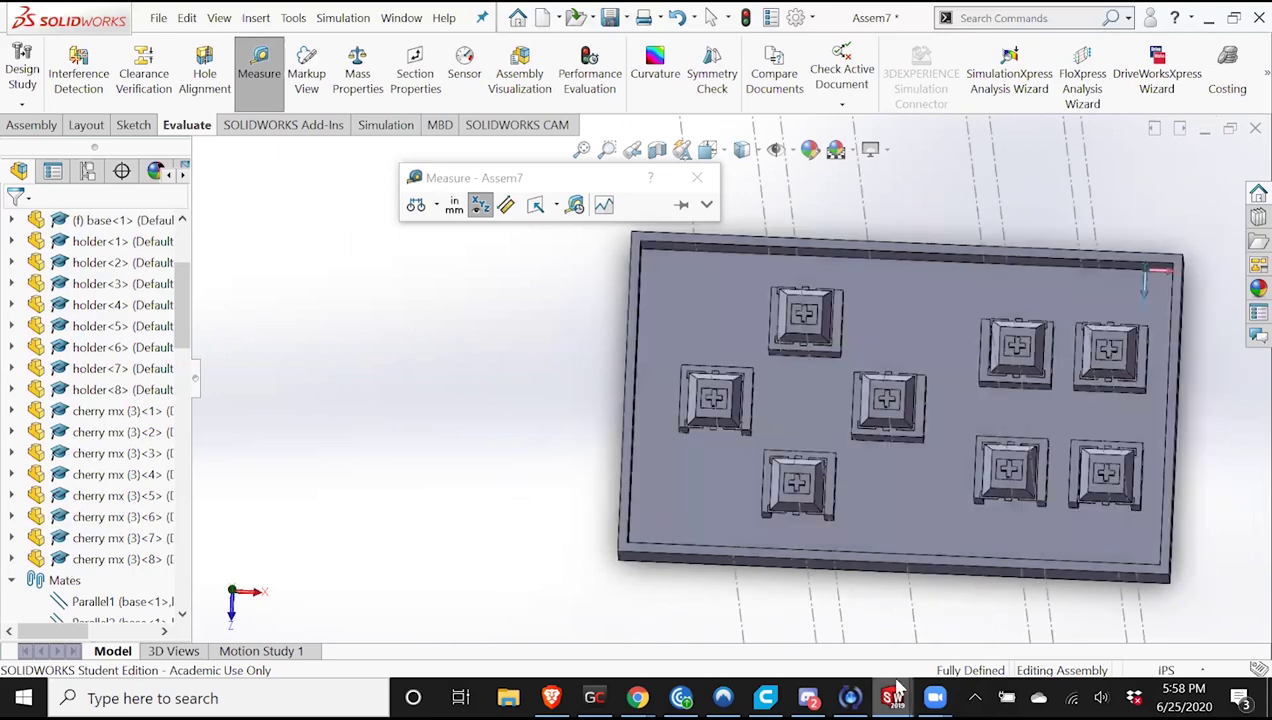
Return to the top part's sketch and dimension the leftmost circle's centre 0.99 in from the plate's left edge.
mouse_move(900, 688)
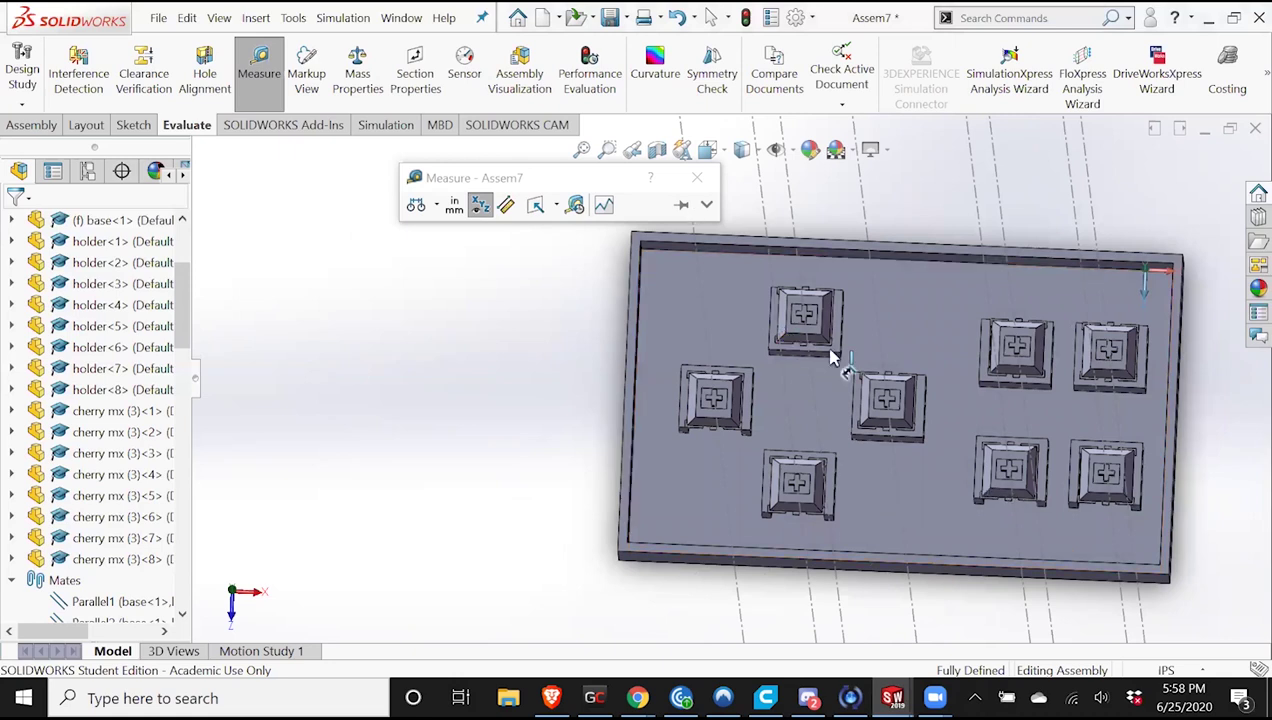
key(Escape)
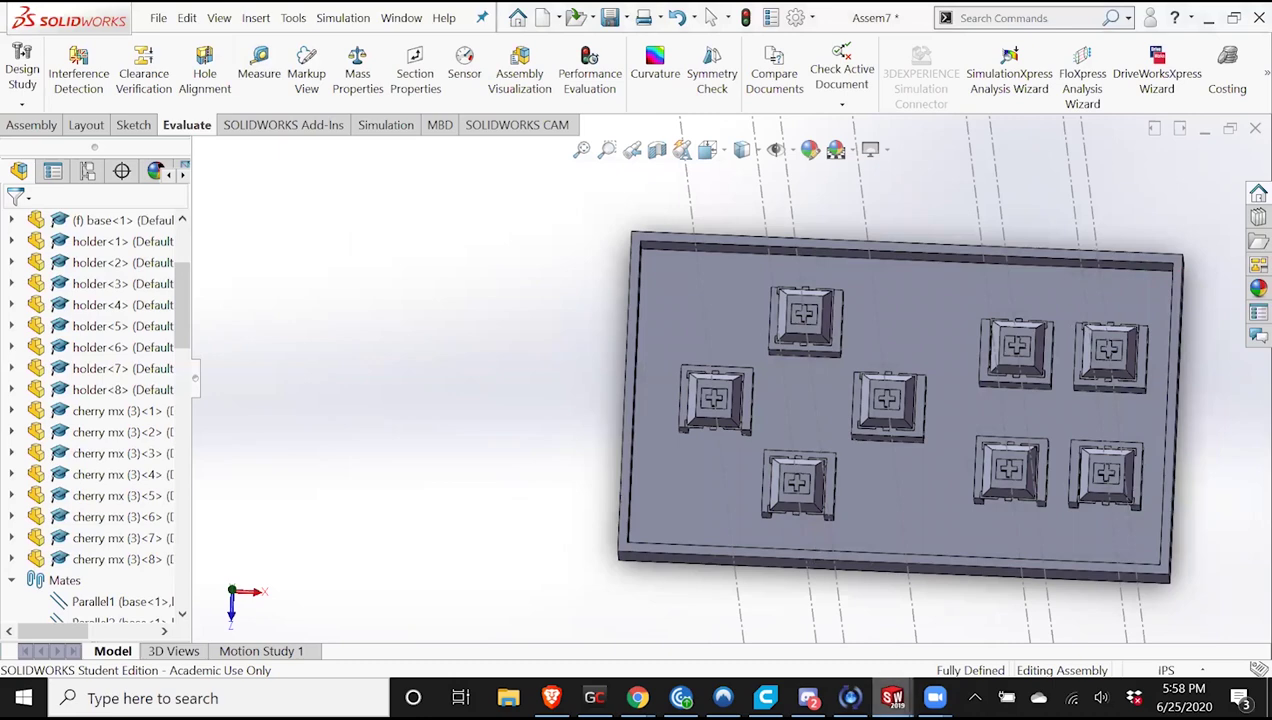
click(646, 476)
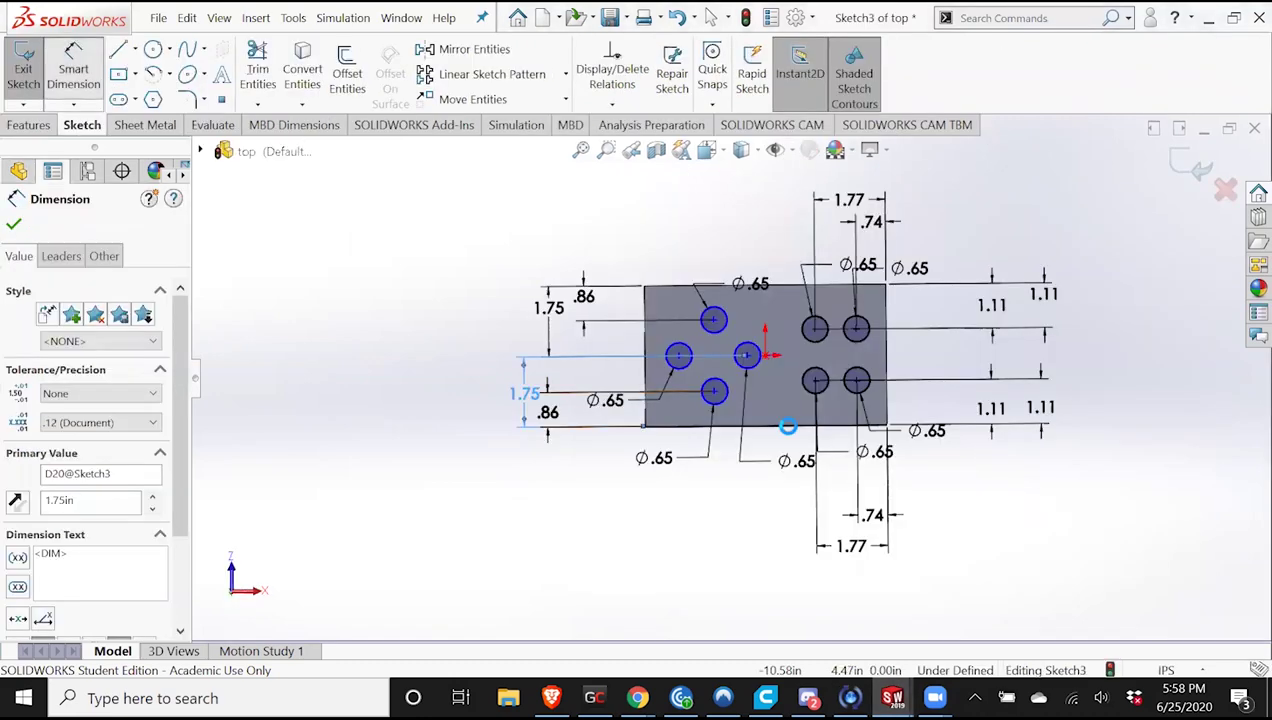
click(679, 356)
click(646, 352)
click(660, 227)
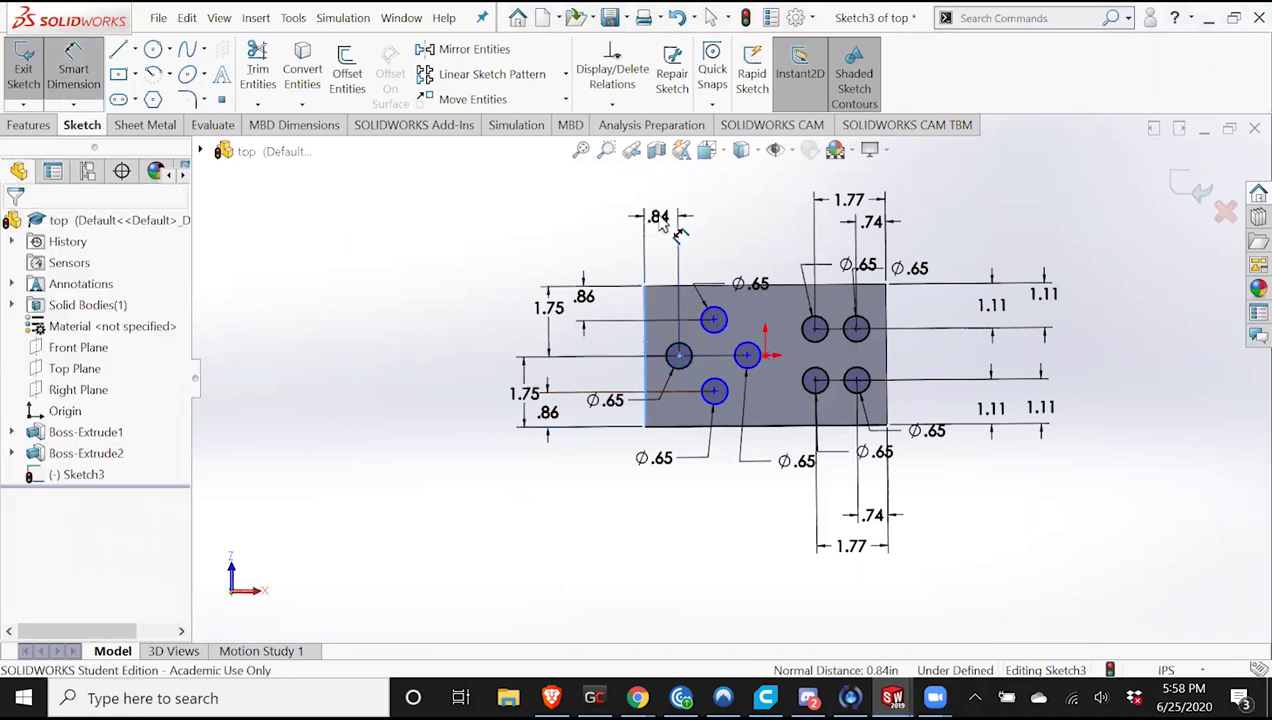
double_click(660, 216)
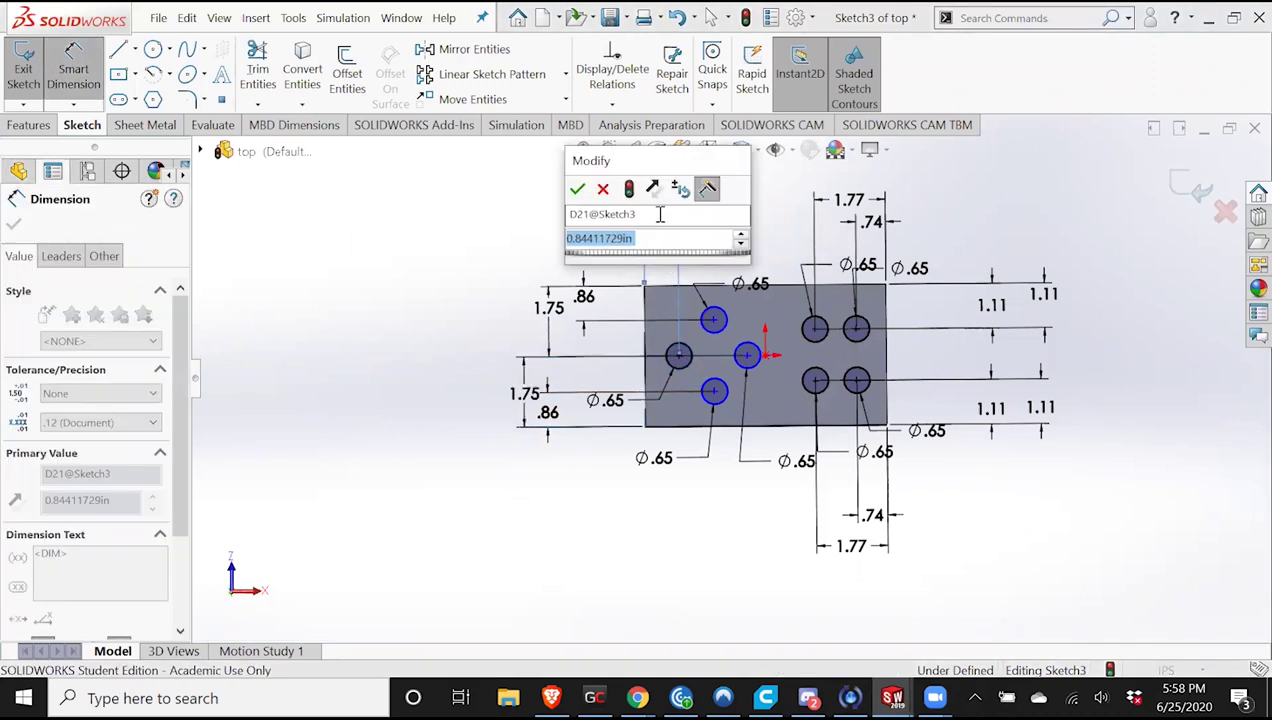
text(.99)
key(Return)
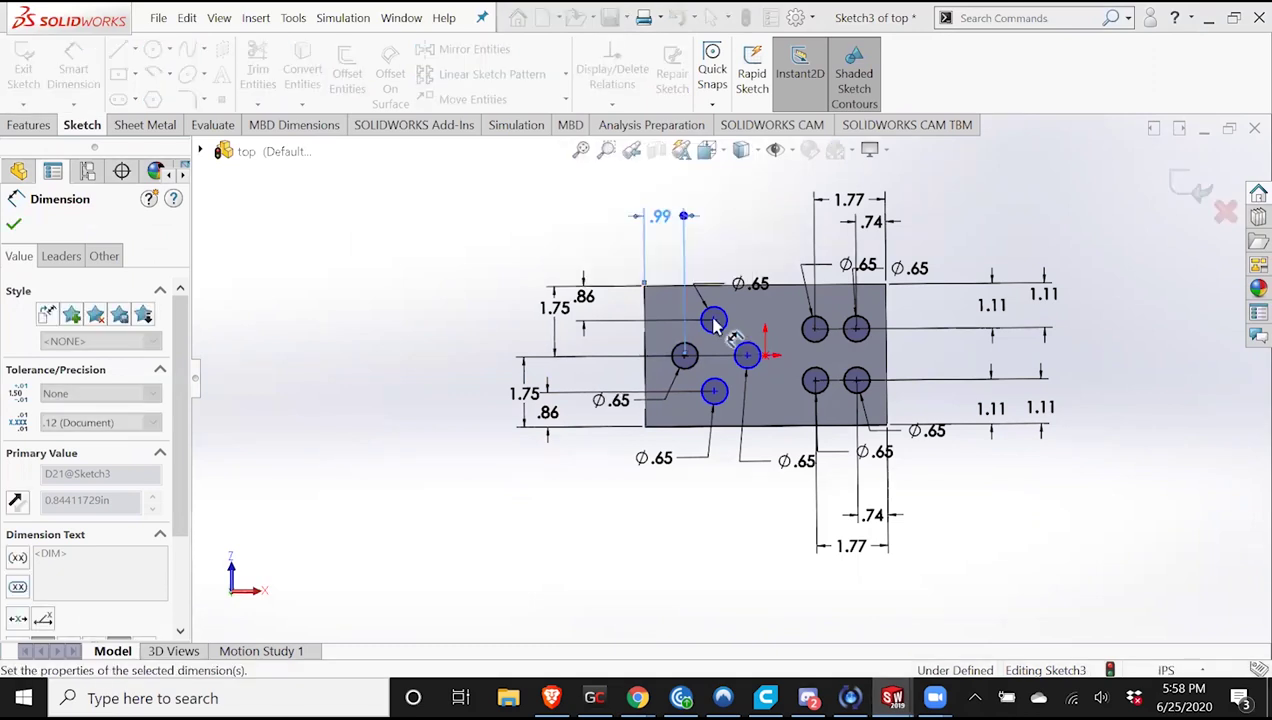
Dimension the centre of the left group's uppermost circle 1.93 in from the plate's left edge.
click(716, 321)
click(645, 325)
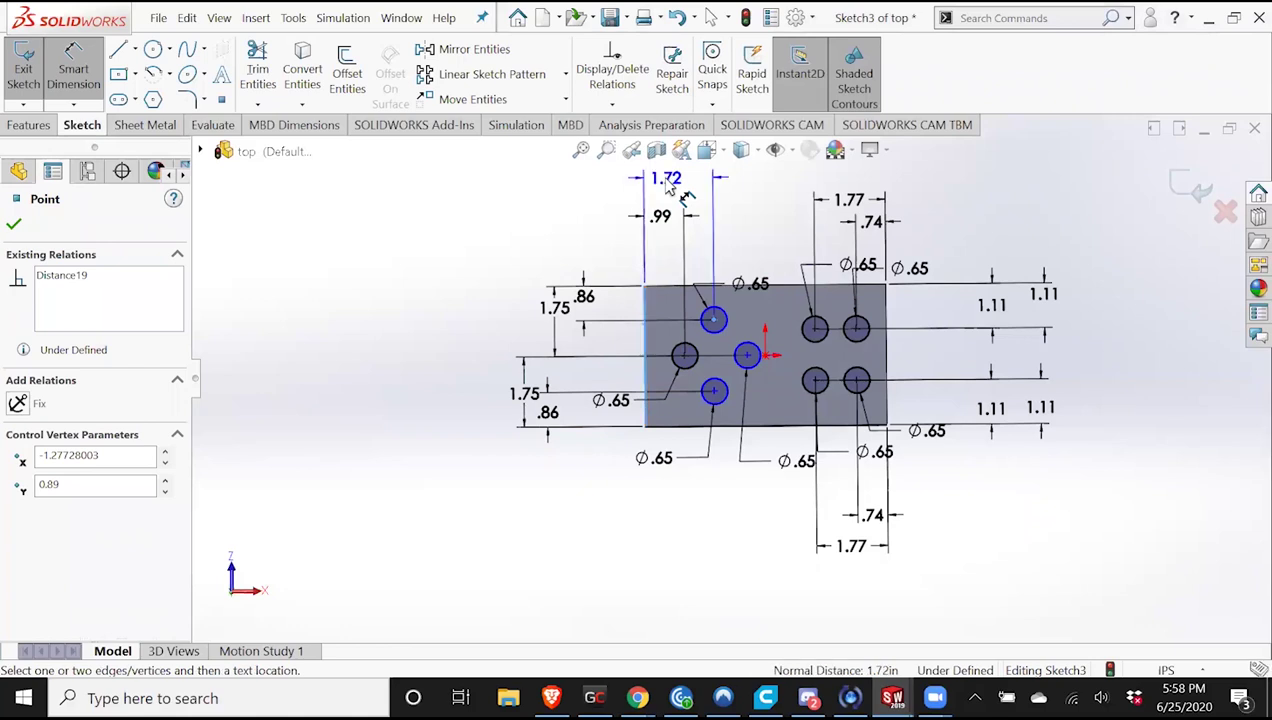
click(670, 188)
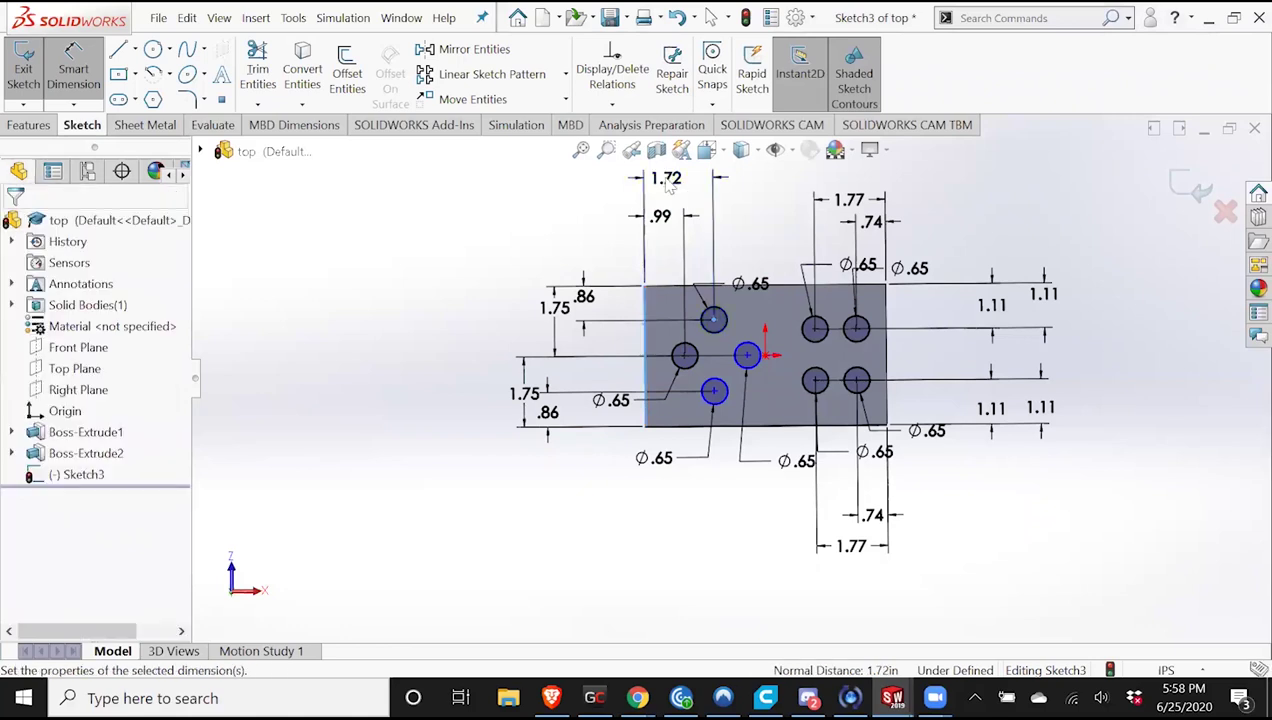
text(1.9)
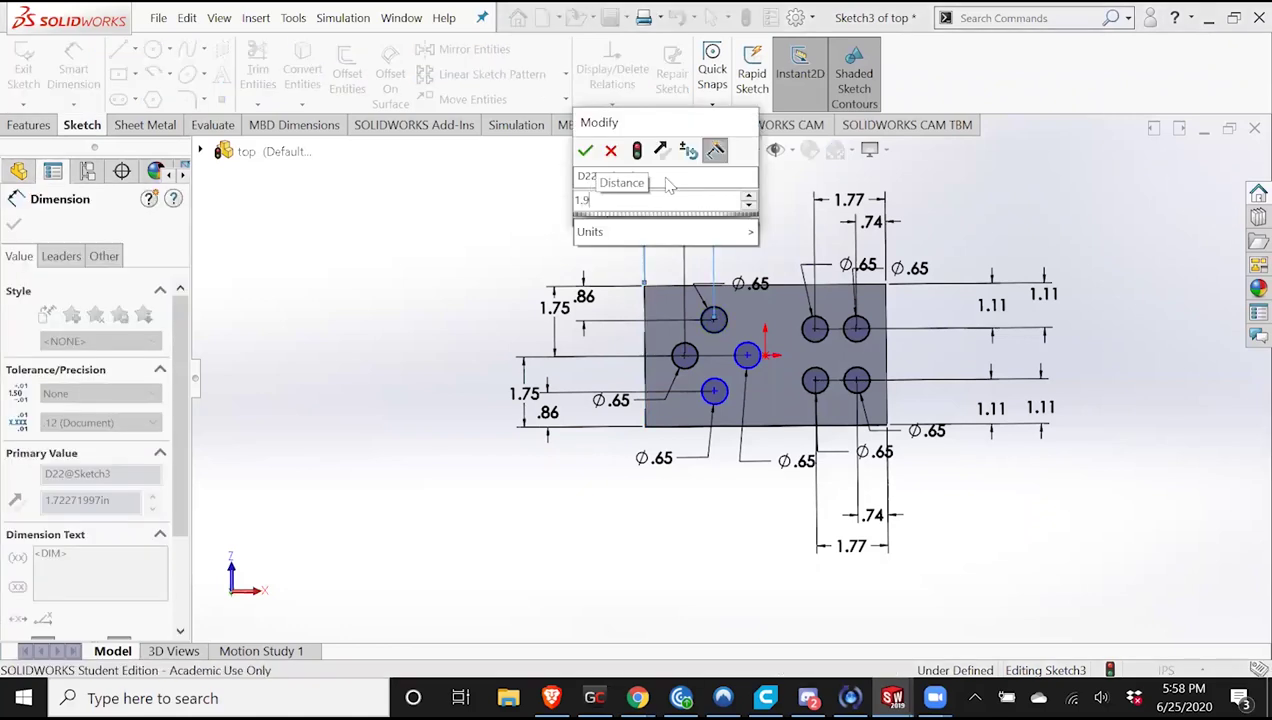
key(Escape)
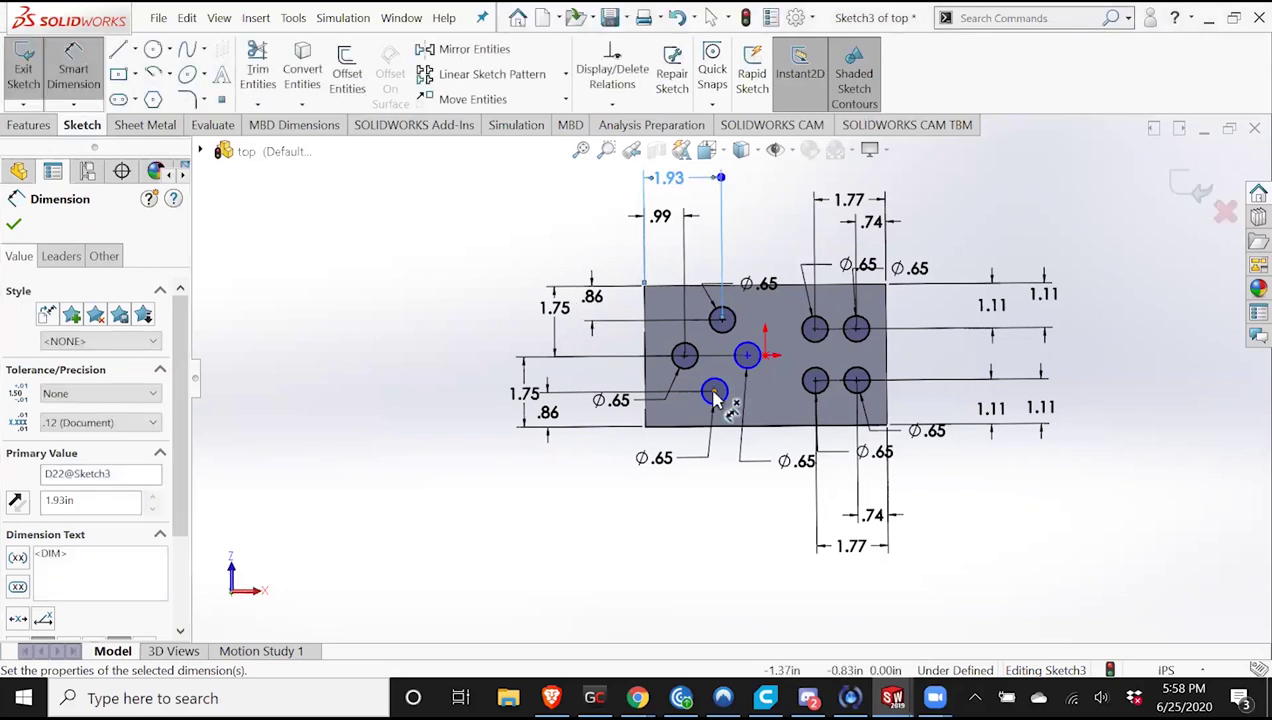
Dimension the centre of the left group's lowest circle 1.93 in from the plate's left edge.
click(657, 392)
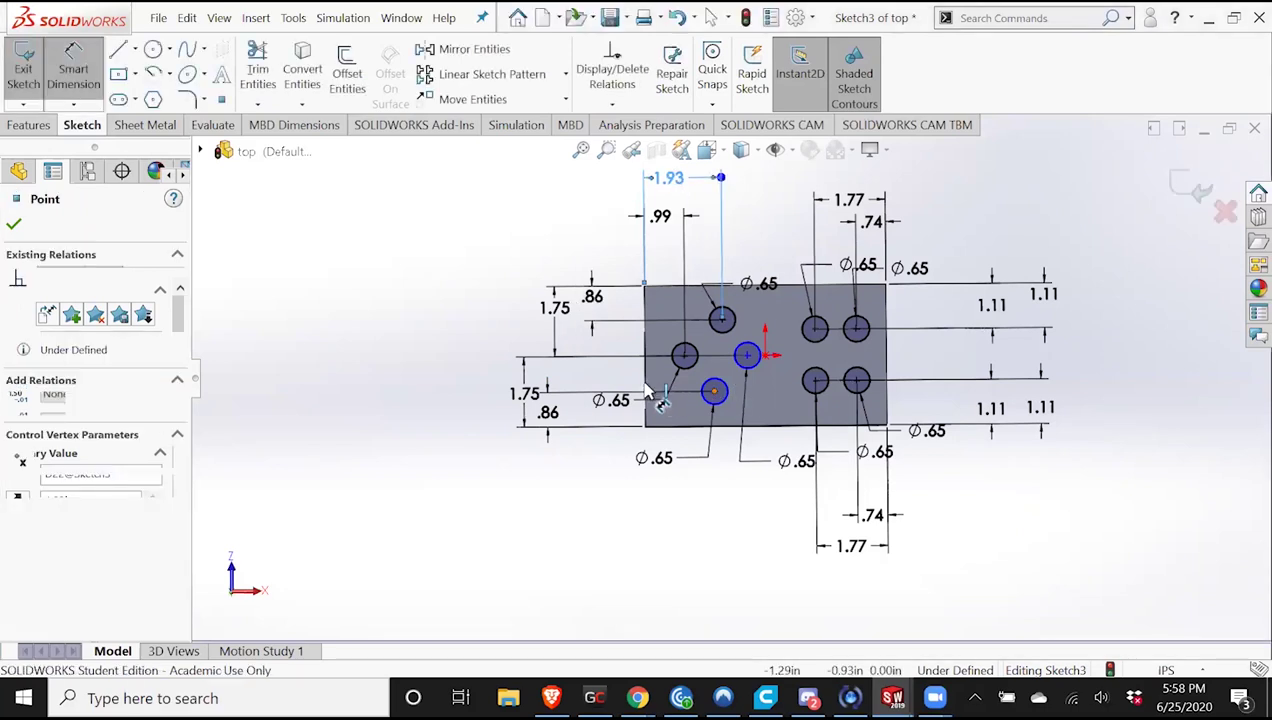
click(680, 563)
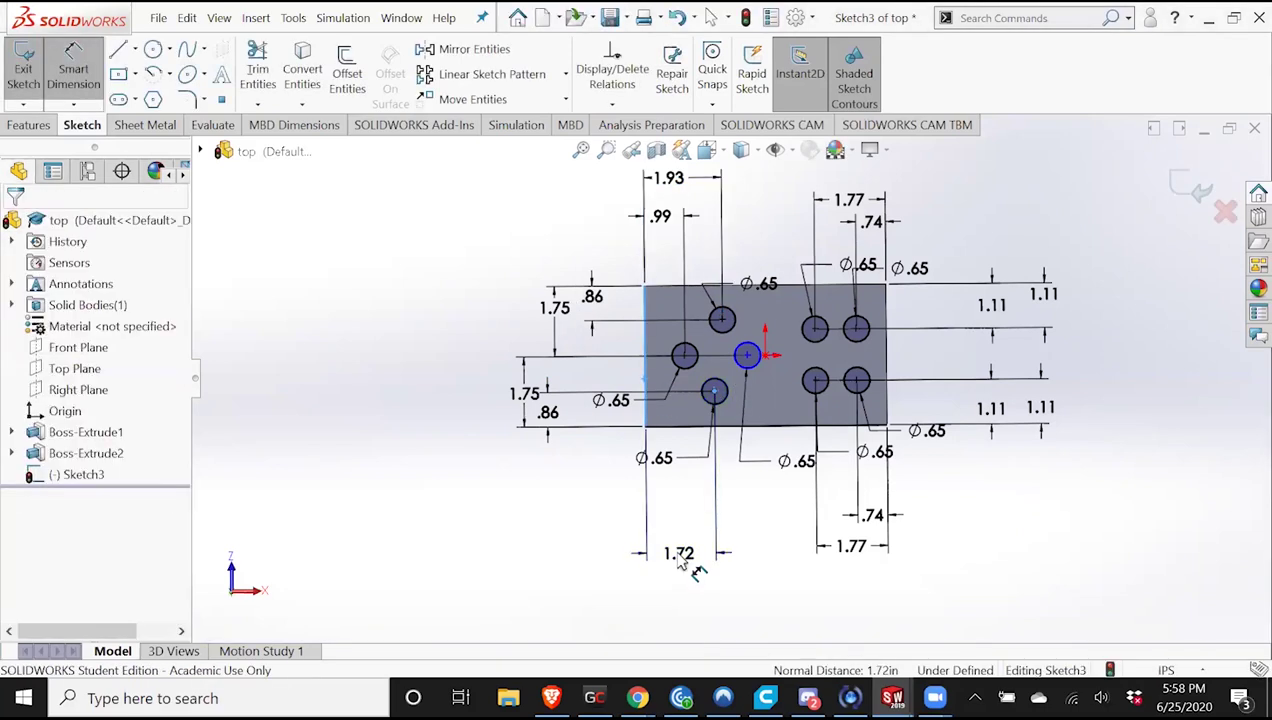
double_click(679, 553)
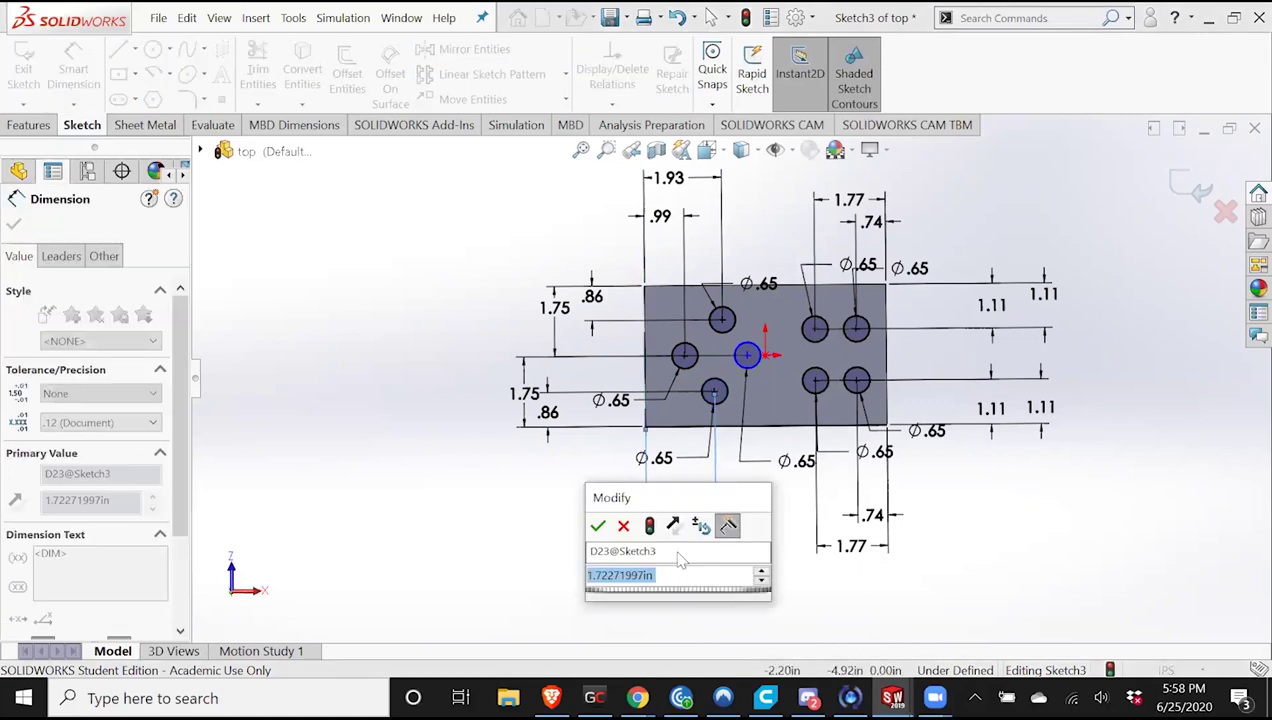
text(1.93)
key(Return)
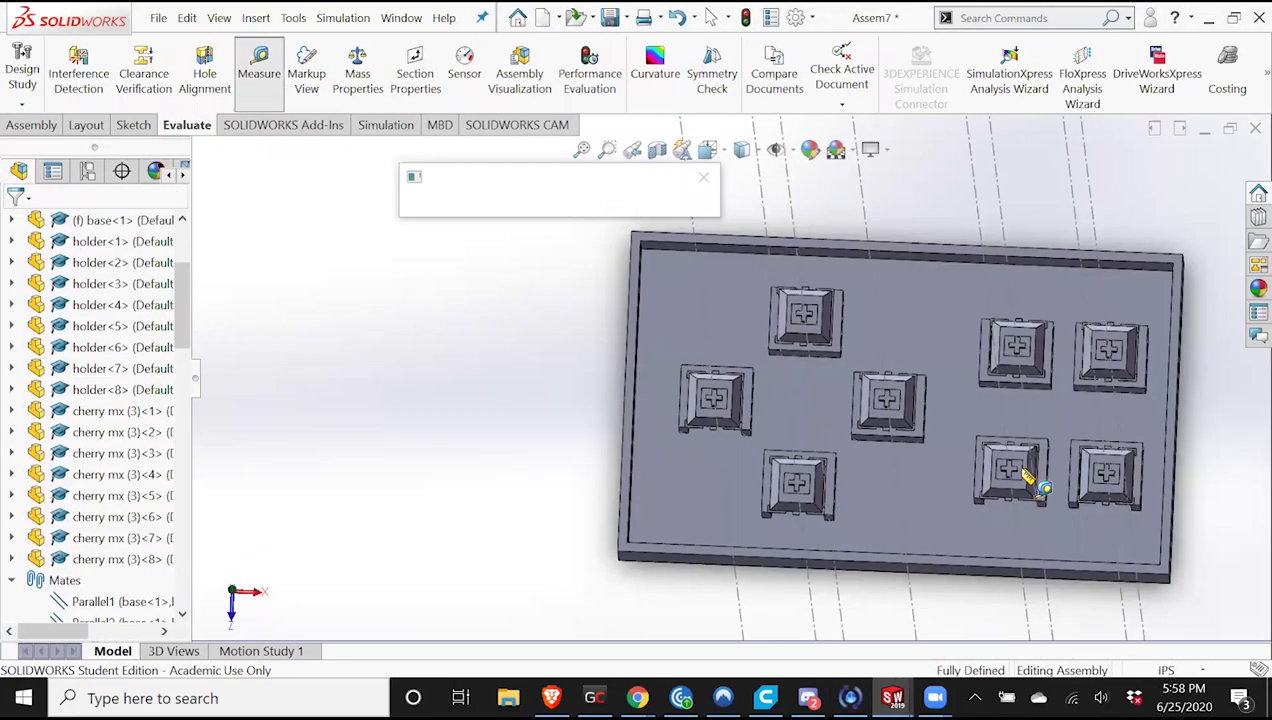
In Assem7, measure from the left group's rightmost switch holder to the base's left edge, and return to the top part's sketch.
click(888, 440)
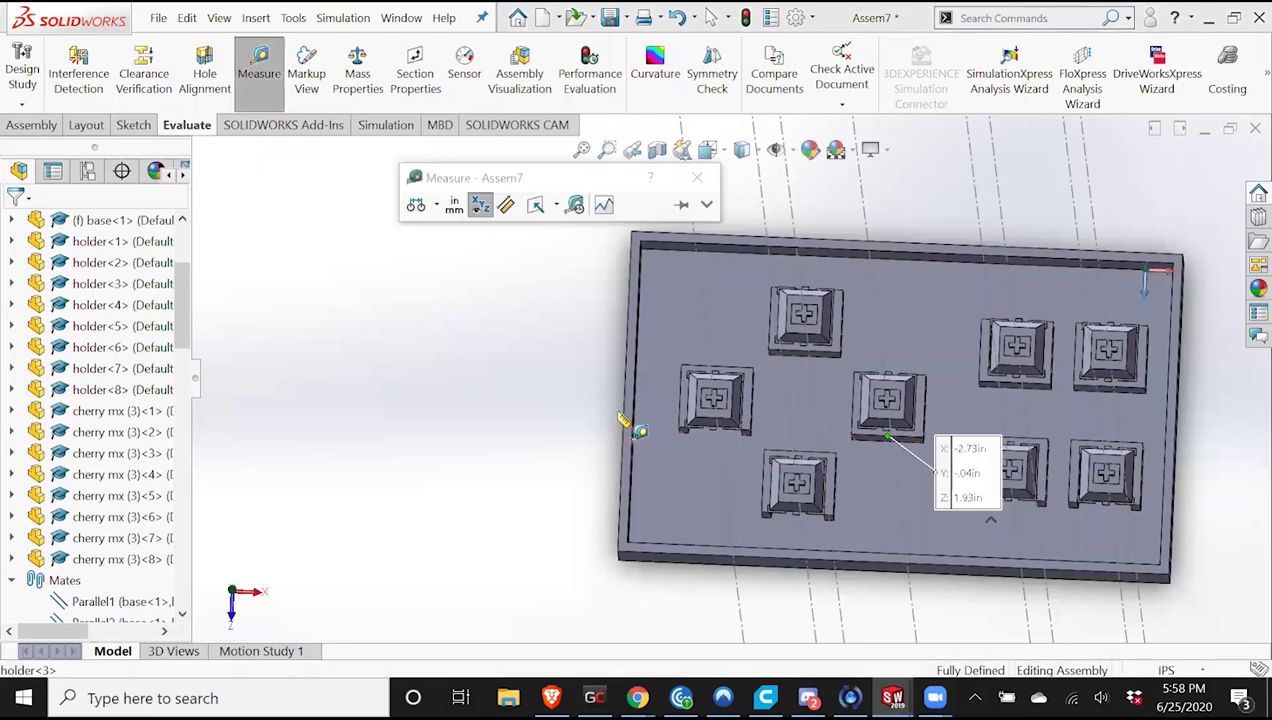
click(621, 438)
middle_drag(790, 522, 808, 567)
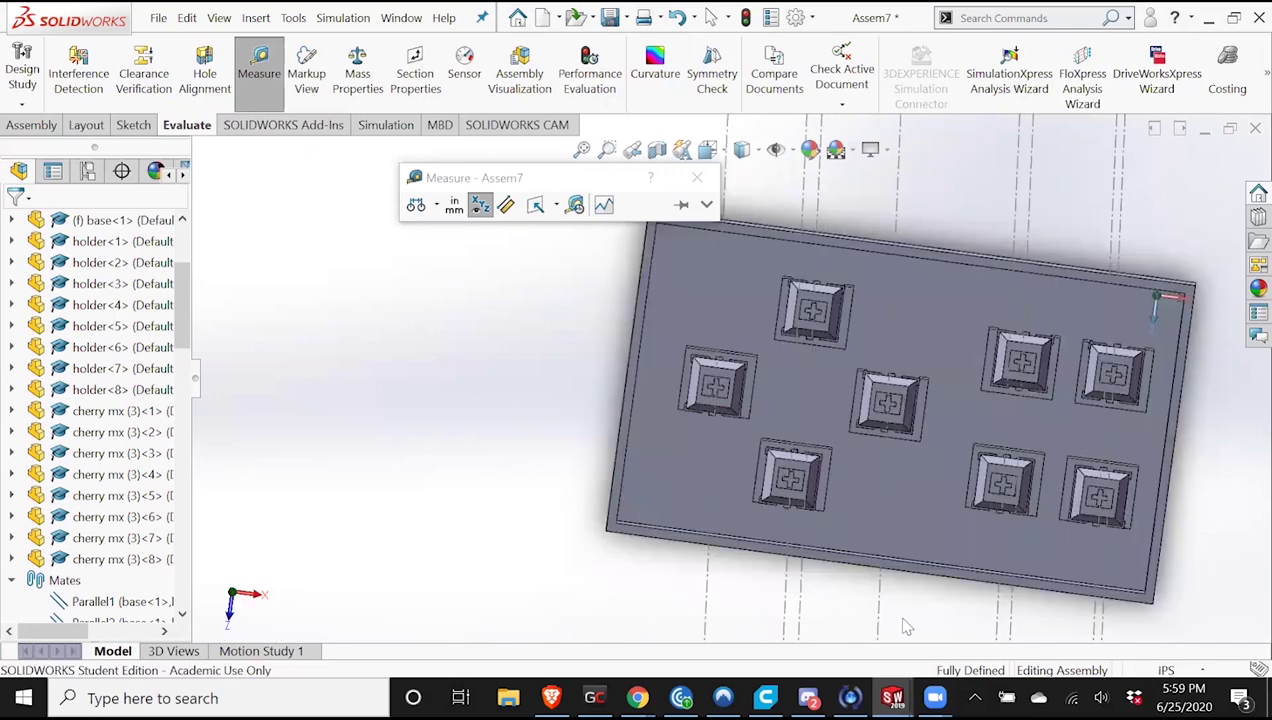
click(892, 698)
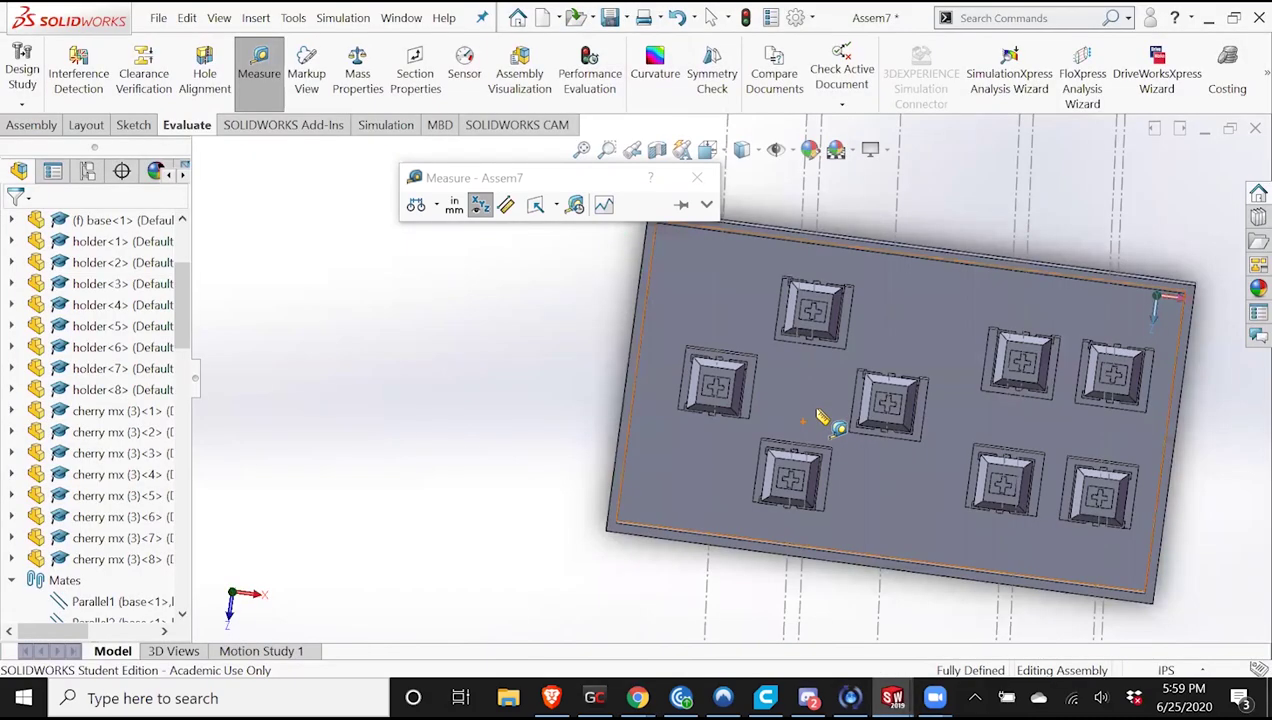
click(697, 181)
click(1131, 634)
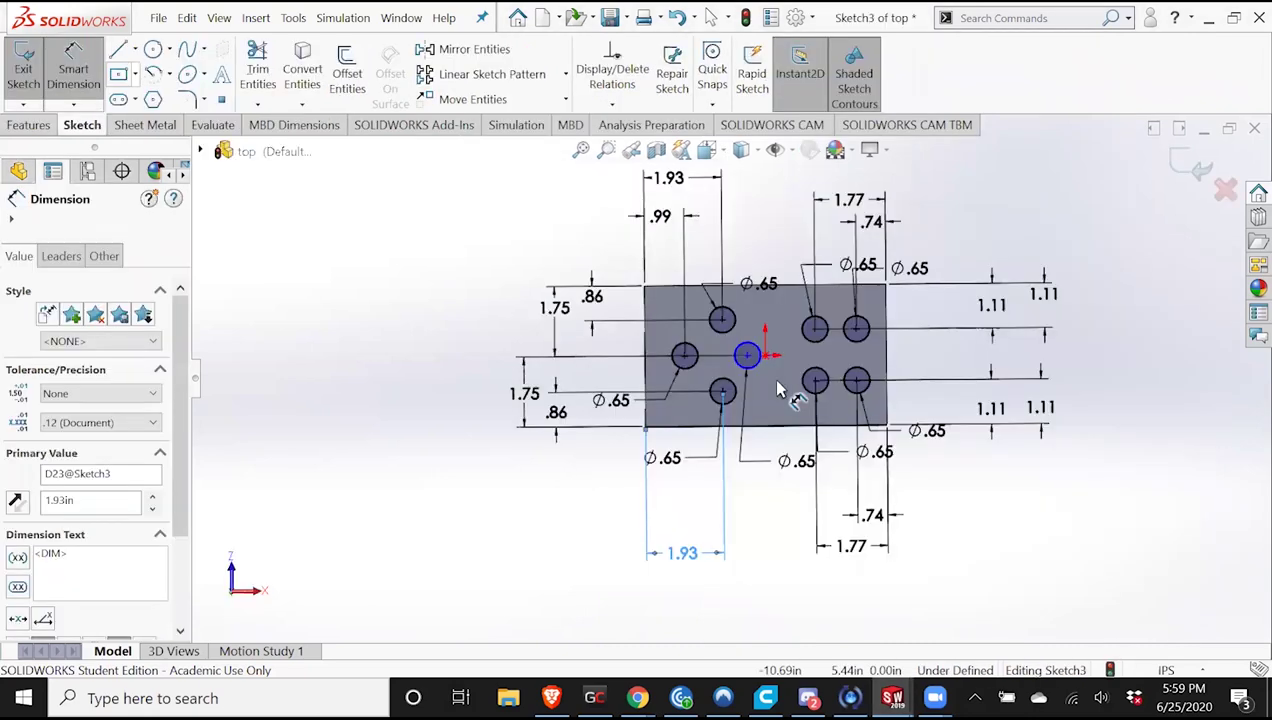
Dimension the centre of the left group's rightmost circle 2.87 in from the plate's left edge.
click(745, 353)
click(648, 348)
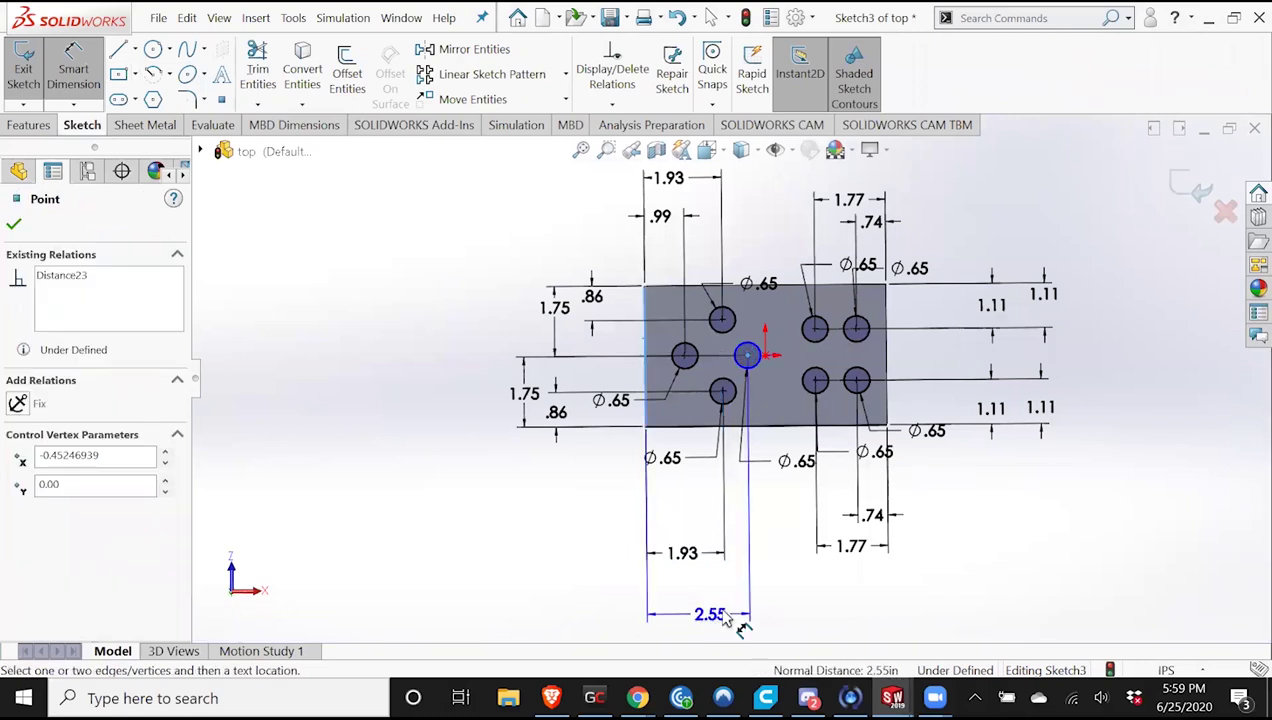
click(726, 616)
text(2.87)
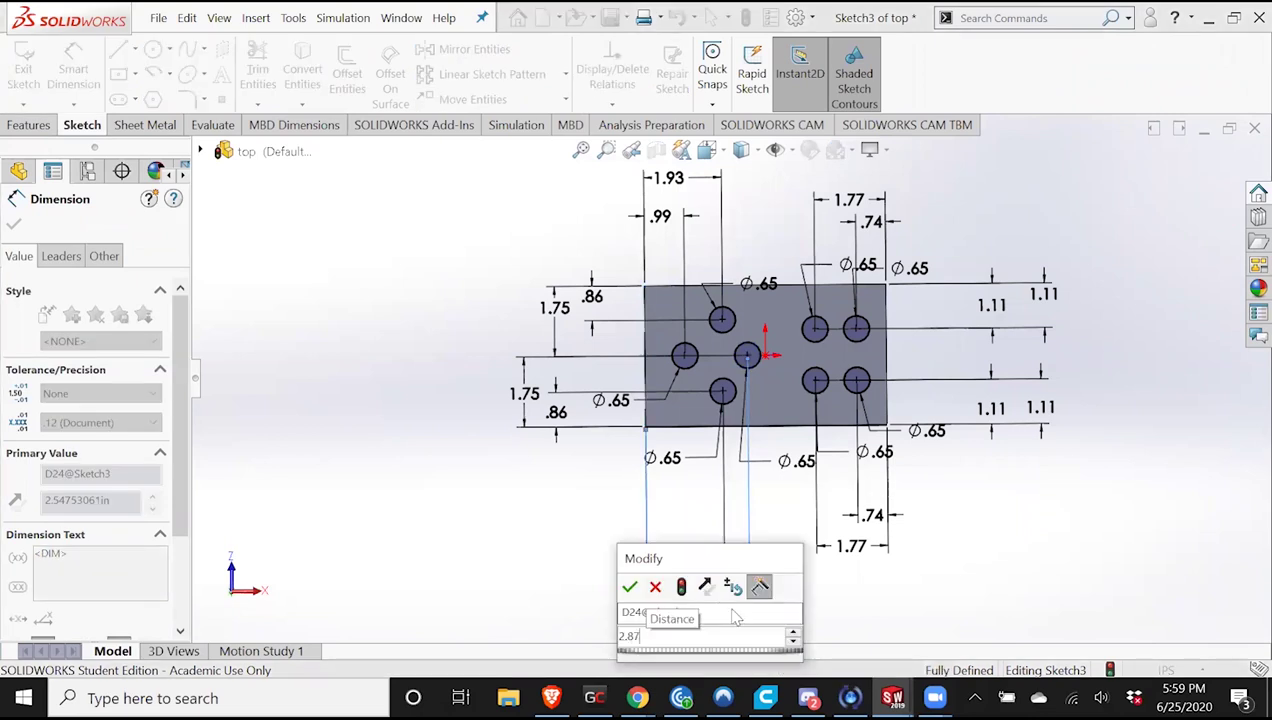
key(Return)
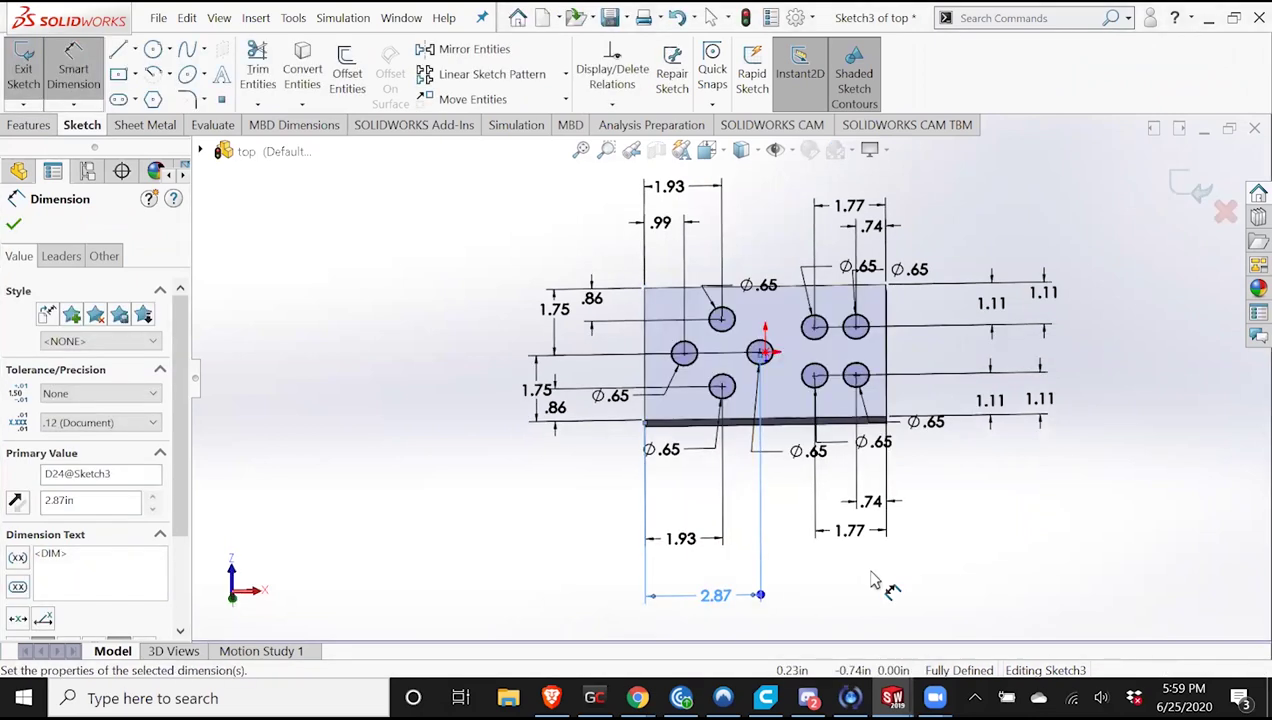
middle_drag(768, 364, 774, 428)
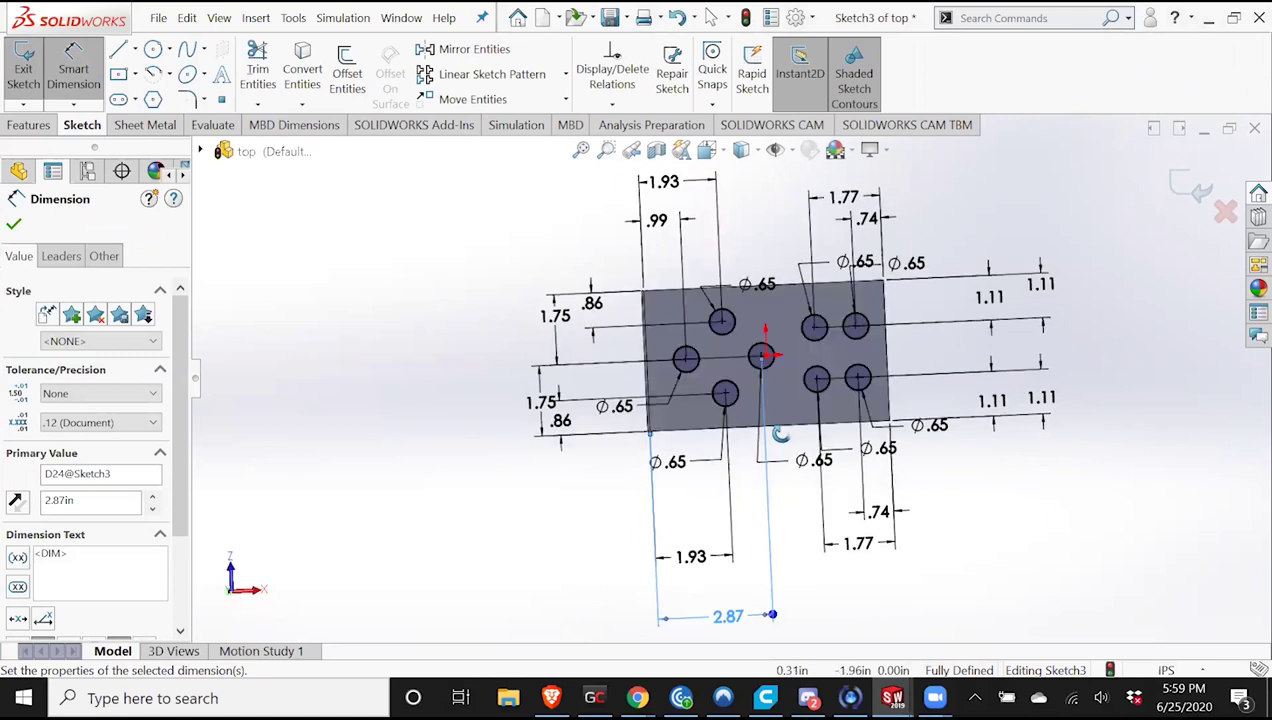
Start an Extruded Cut from the button-hole sketch and try Through All as its end condition.
click(29, 125)
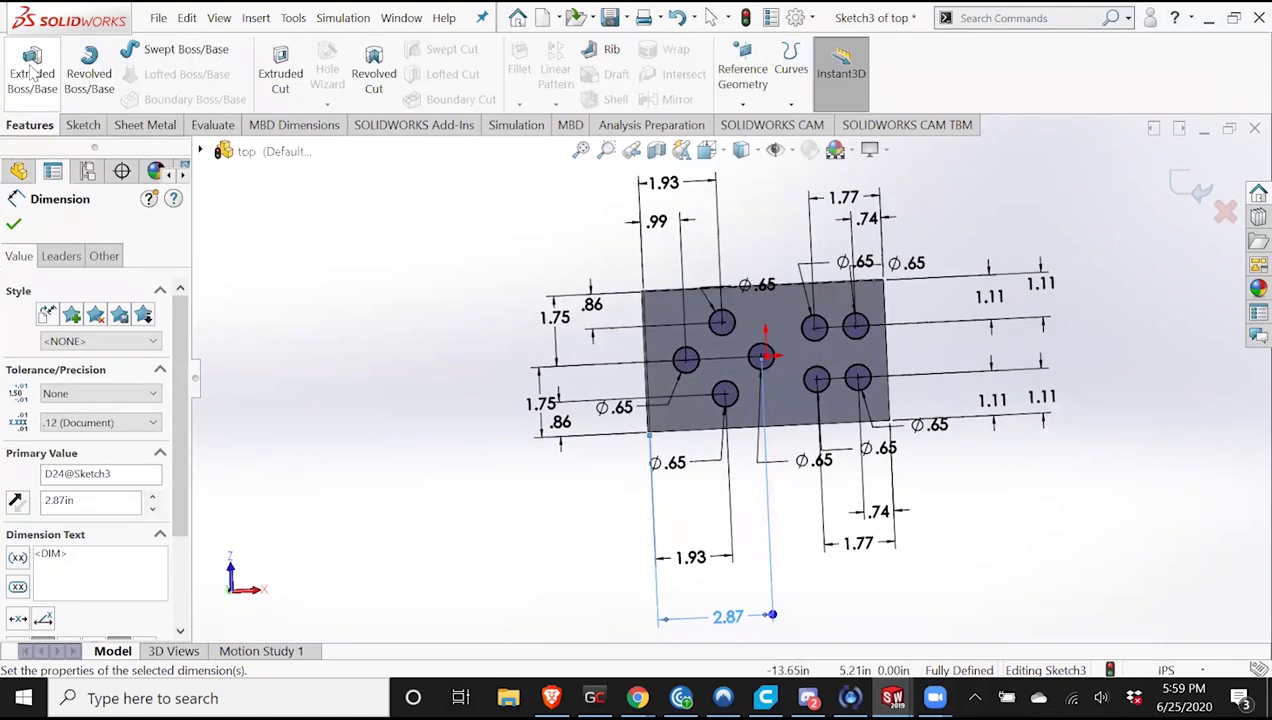
click(292, 80)
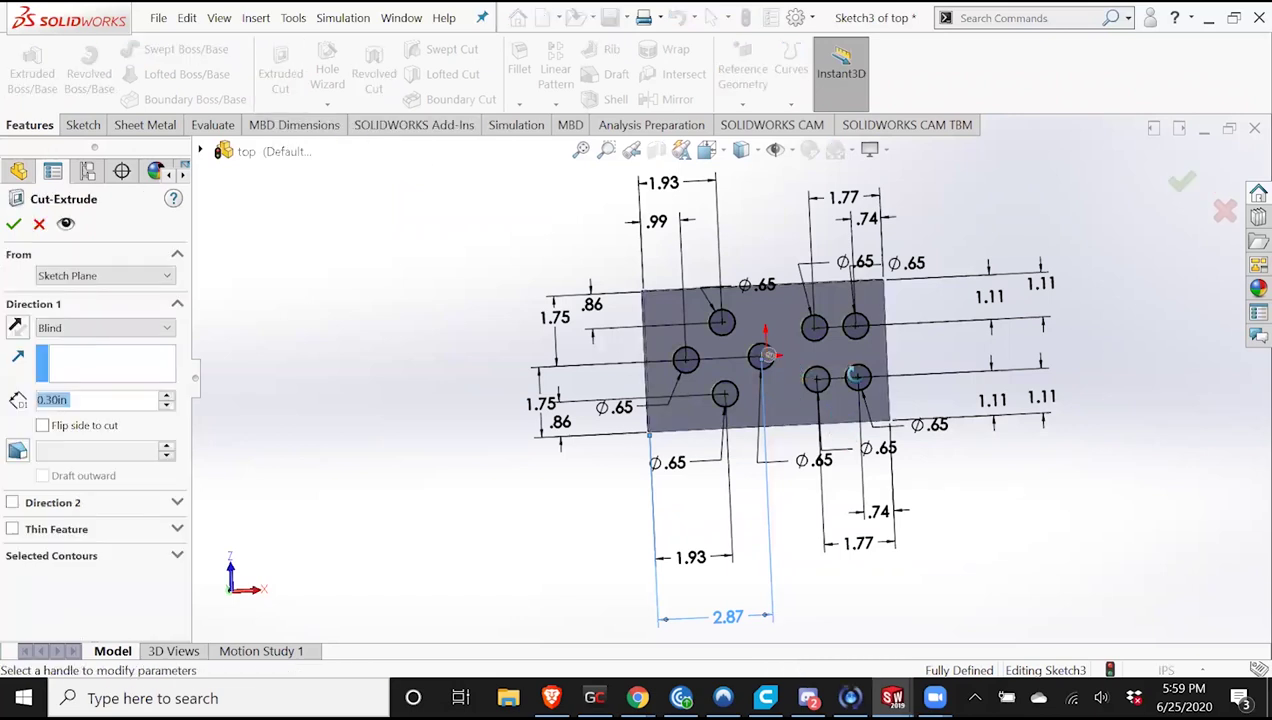
mouse_move(855, 375)
middle_down()
mouse_move(880, 378)
mouse_move(592, 388)
mouse_move(669, 399)
middle_up()
middle_drag(259, 364, 318, 356)
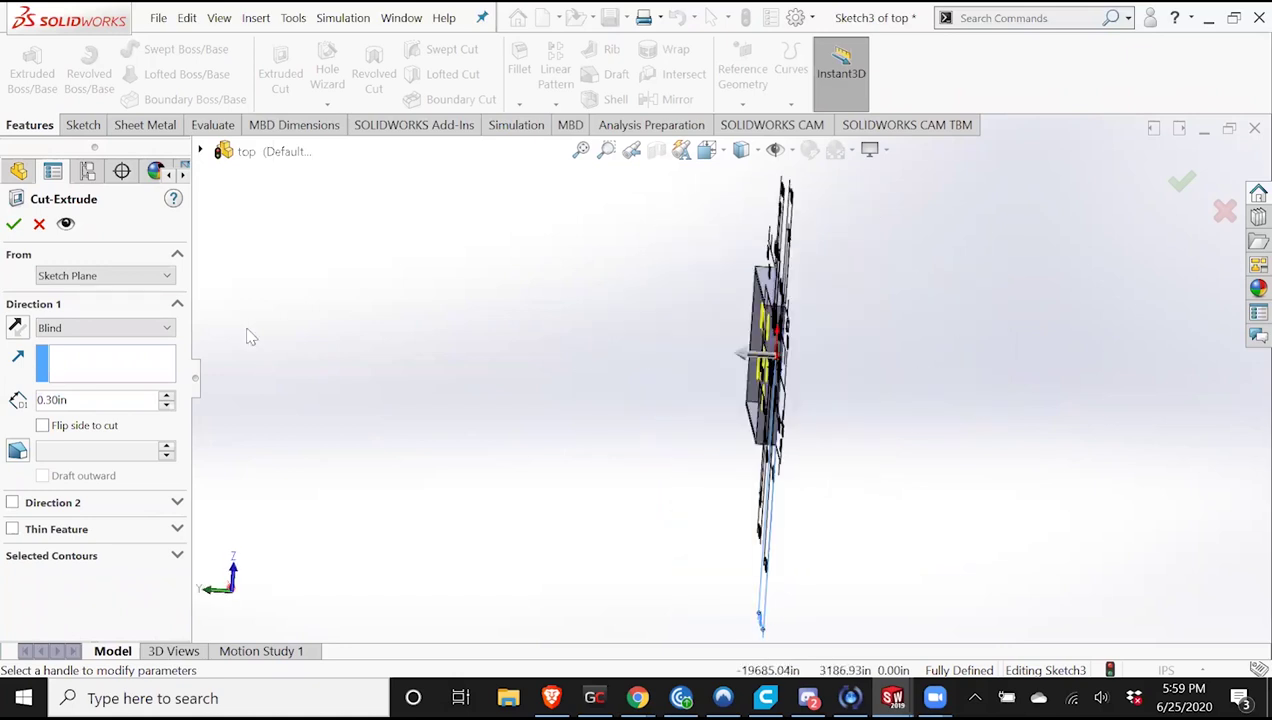
middle_drag(827, 364, 802, 338)
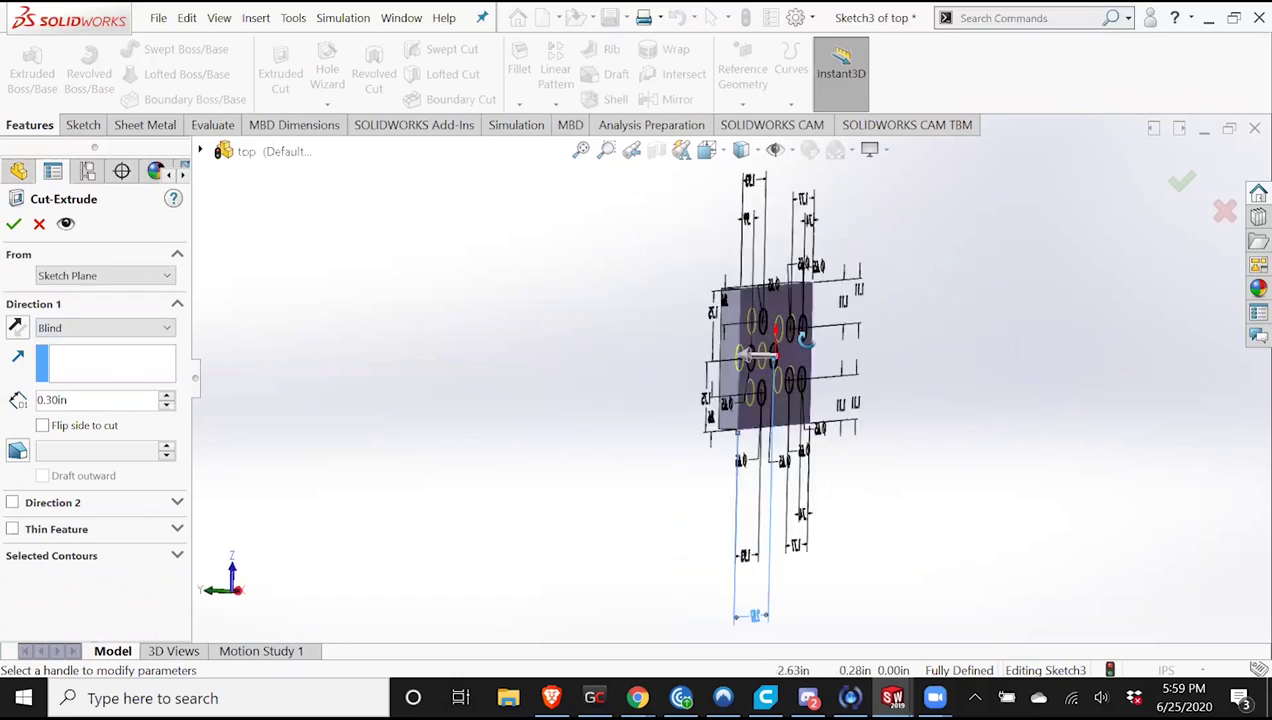
click(100, 330)
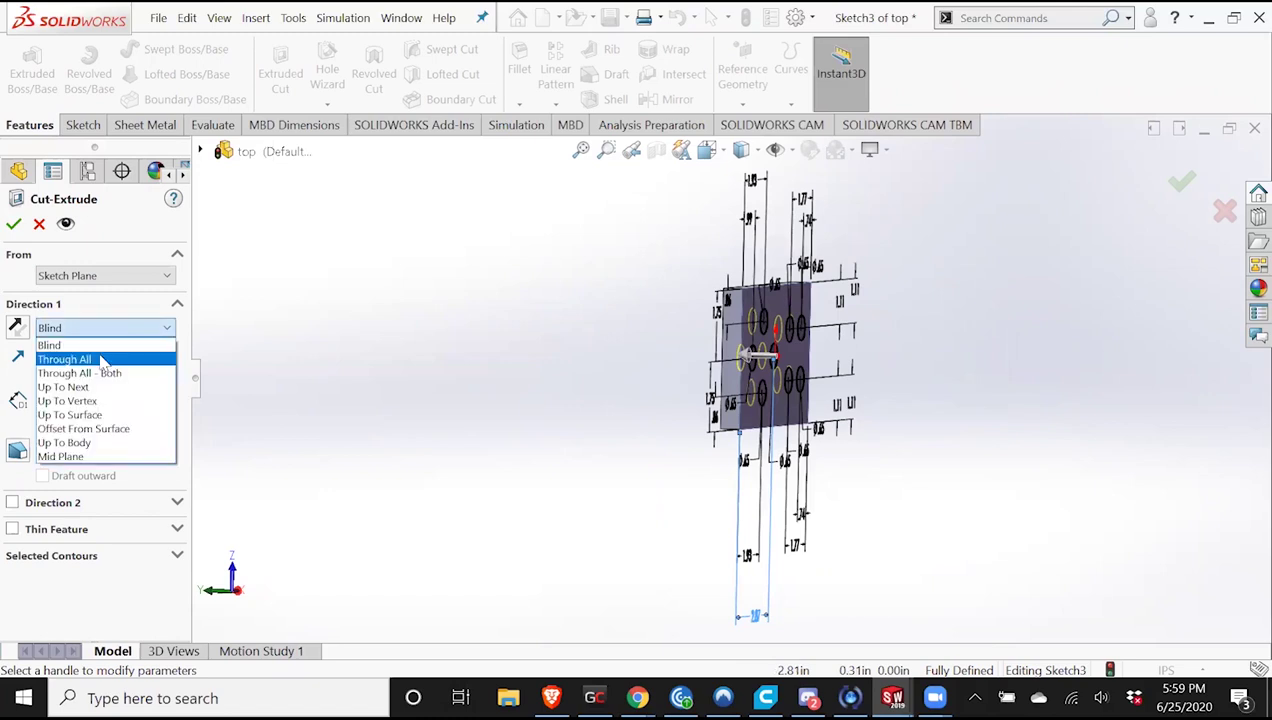
click(147, 362)
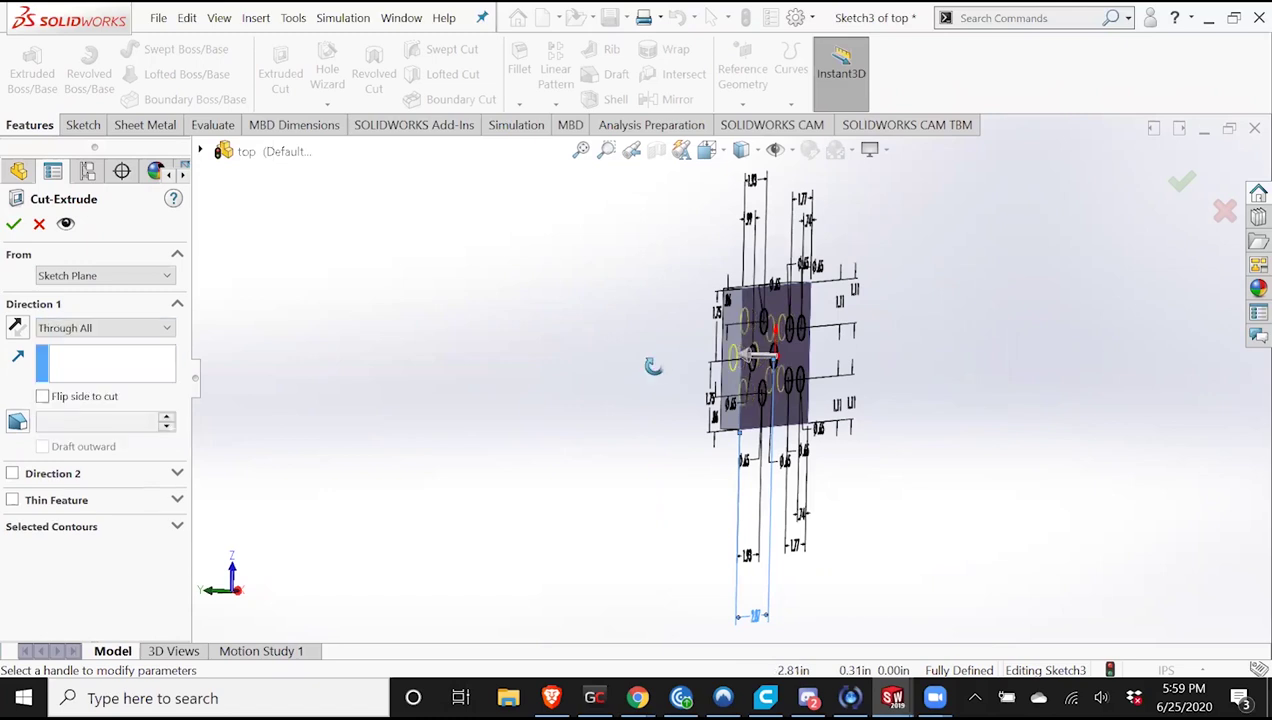
middle_drag(653, 363, 662, 332)
middle_drag(230, 338, 440, 378)
Change the cut's end condition to Up To Next, complete the eight button holes and save the top part.
click(108, 336)
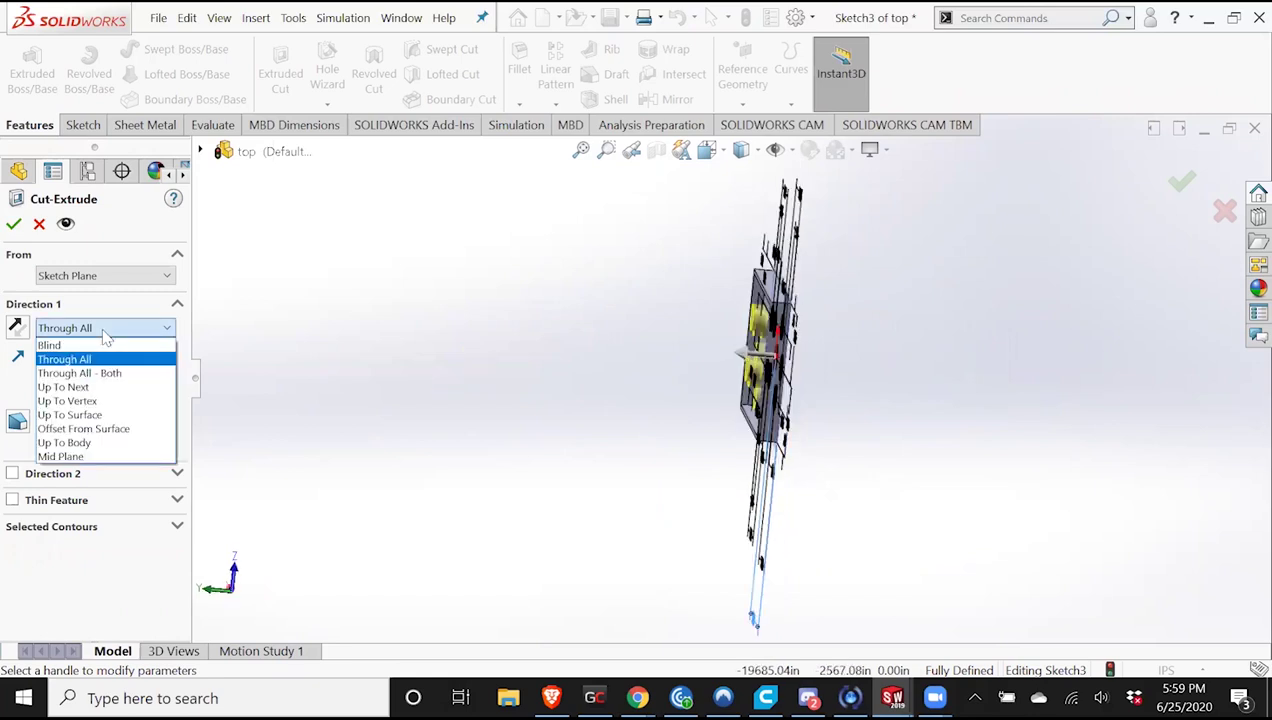
click(100, 387)
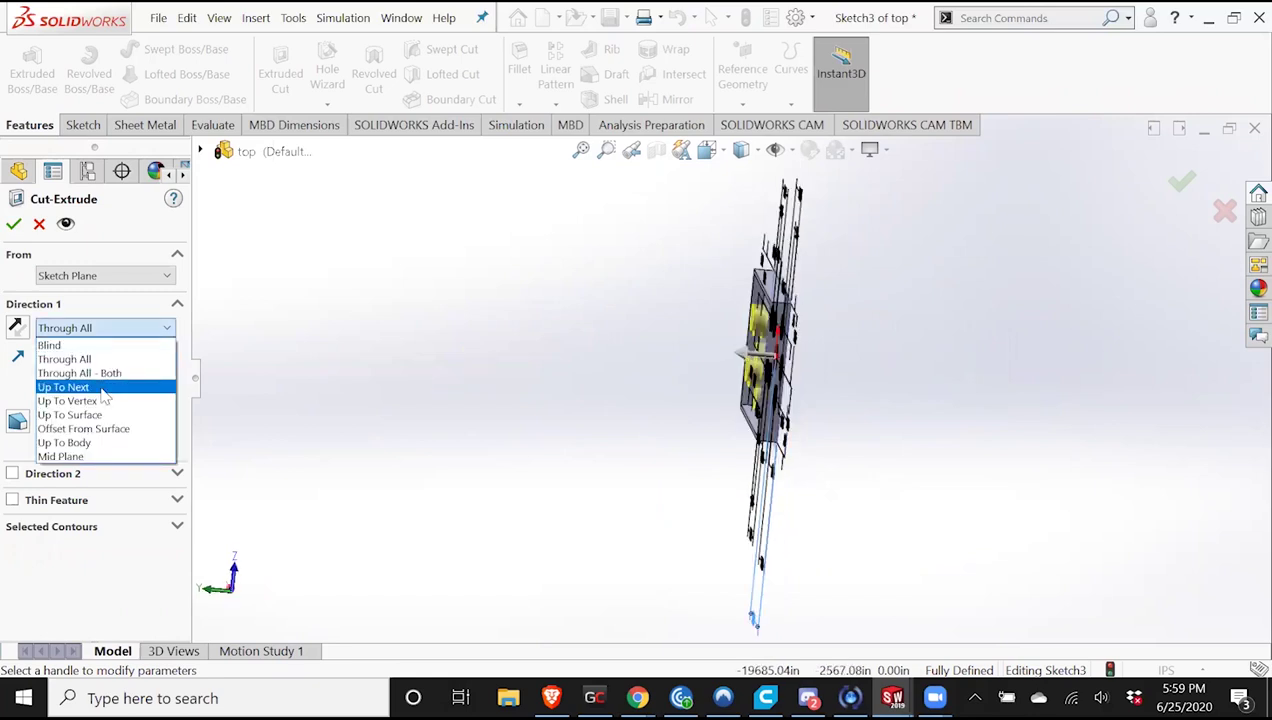
middle_drag(943, 297, 946, 299)
scroll(943, 297, down, 3)
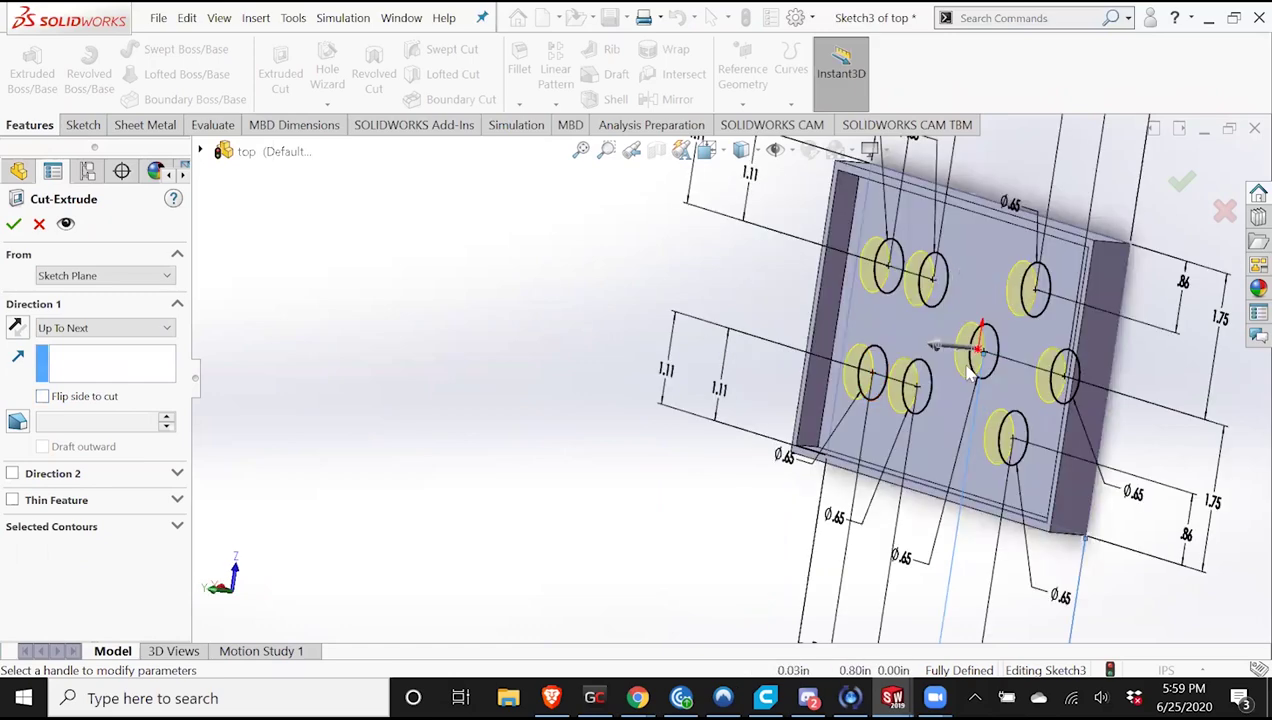
middle_drag(913, 337, 878, 352)
scroll(946, 360, up, 4)
middle_drag(958, 368, 779, 361)
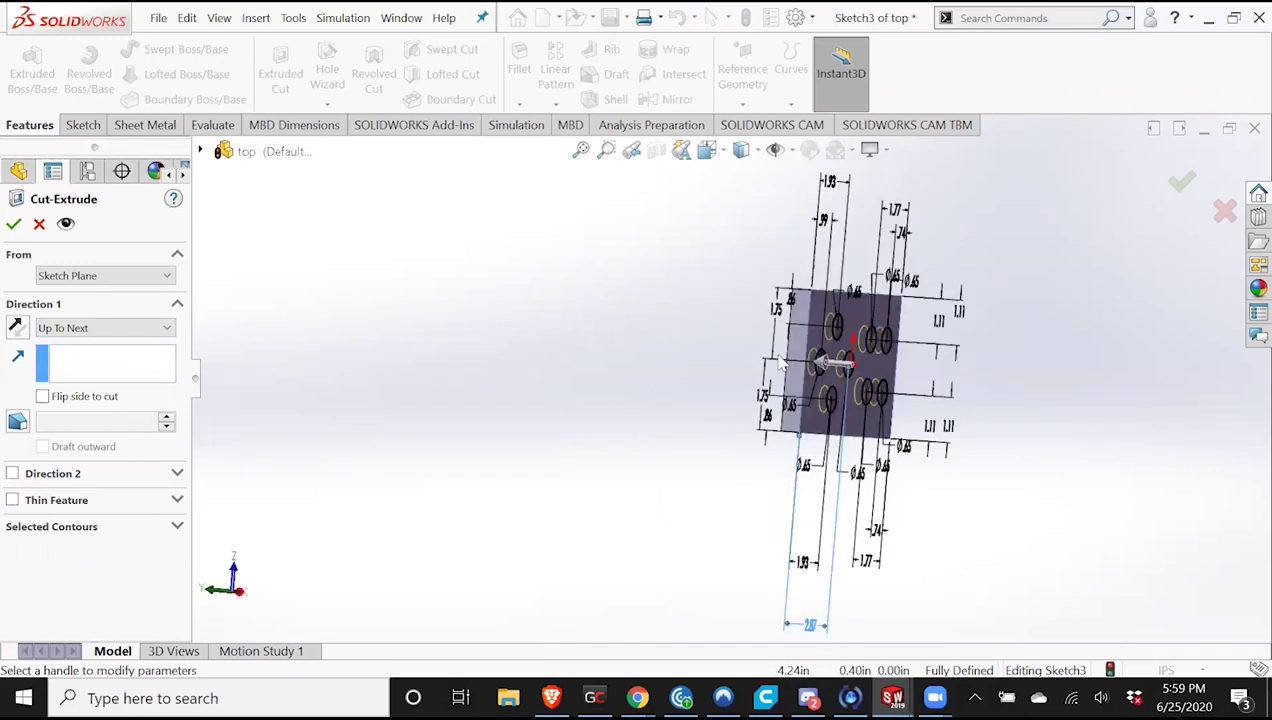
click(13, 224)
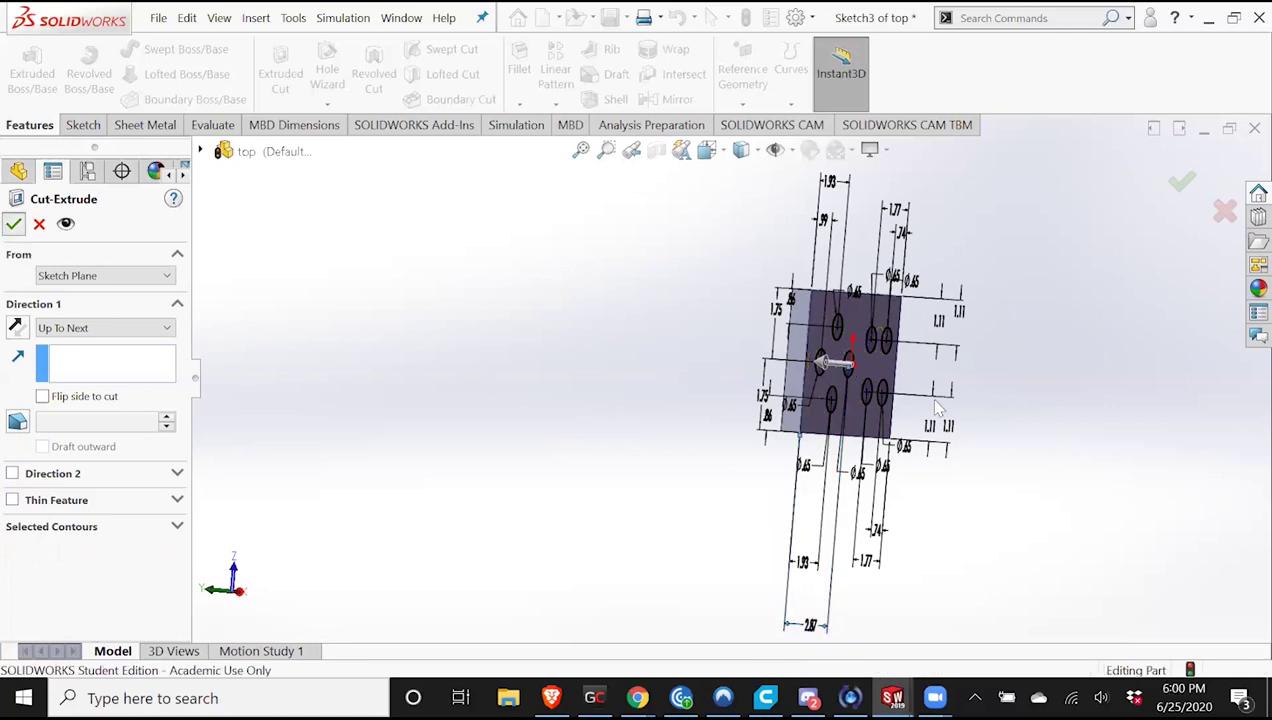
middle_drag(922, 340, 792, 343)
click(609, 18)
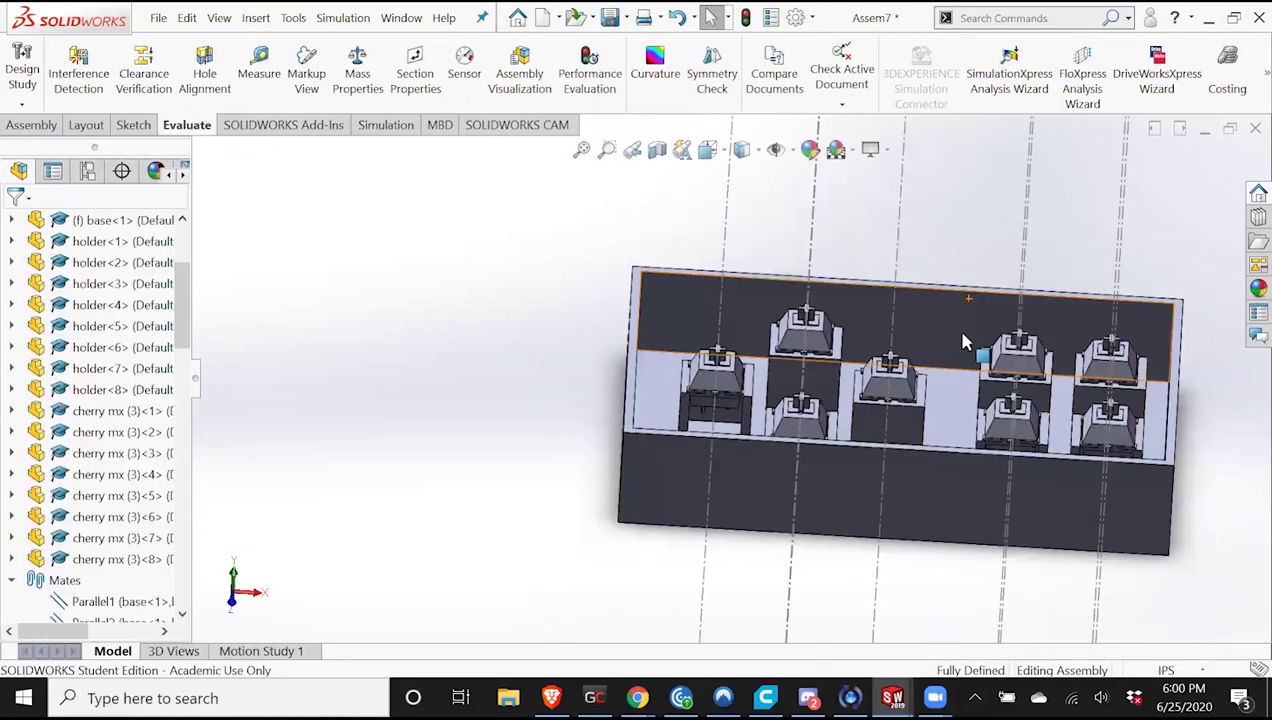
Switch to the Assem7 assembly and insert the top part just behind the base.
click(36, 126)
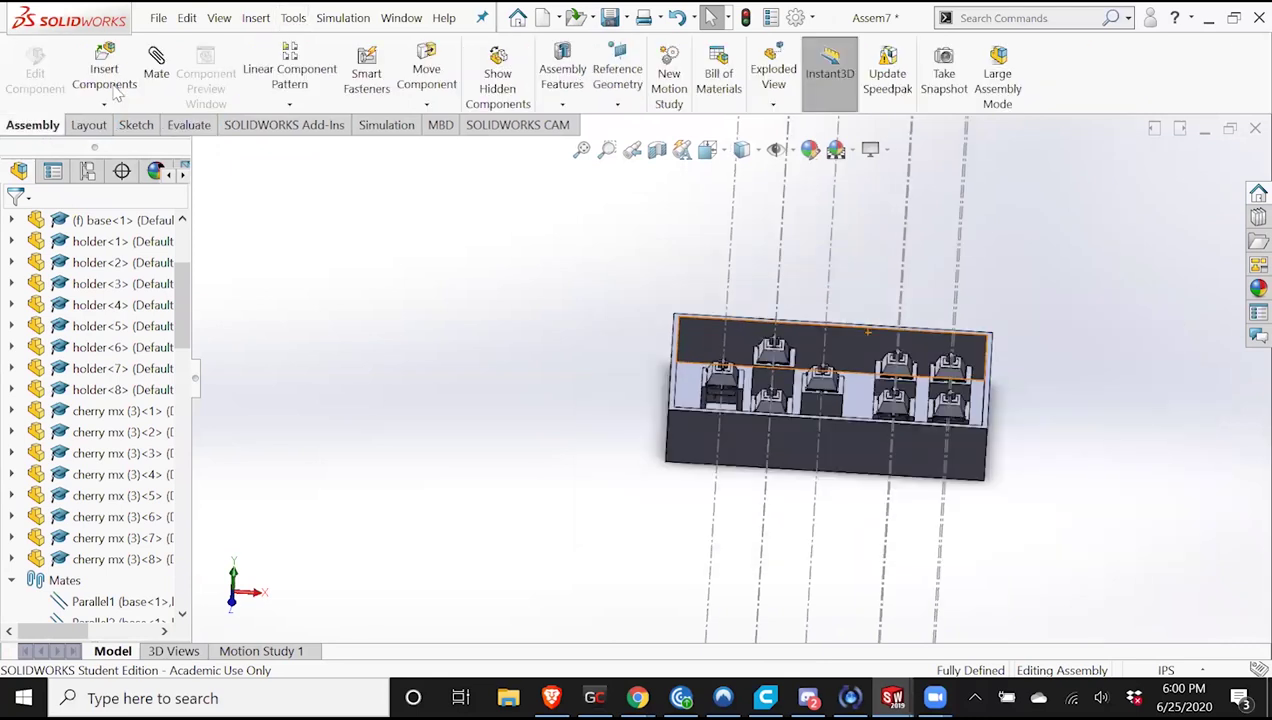
click(108, 76)
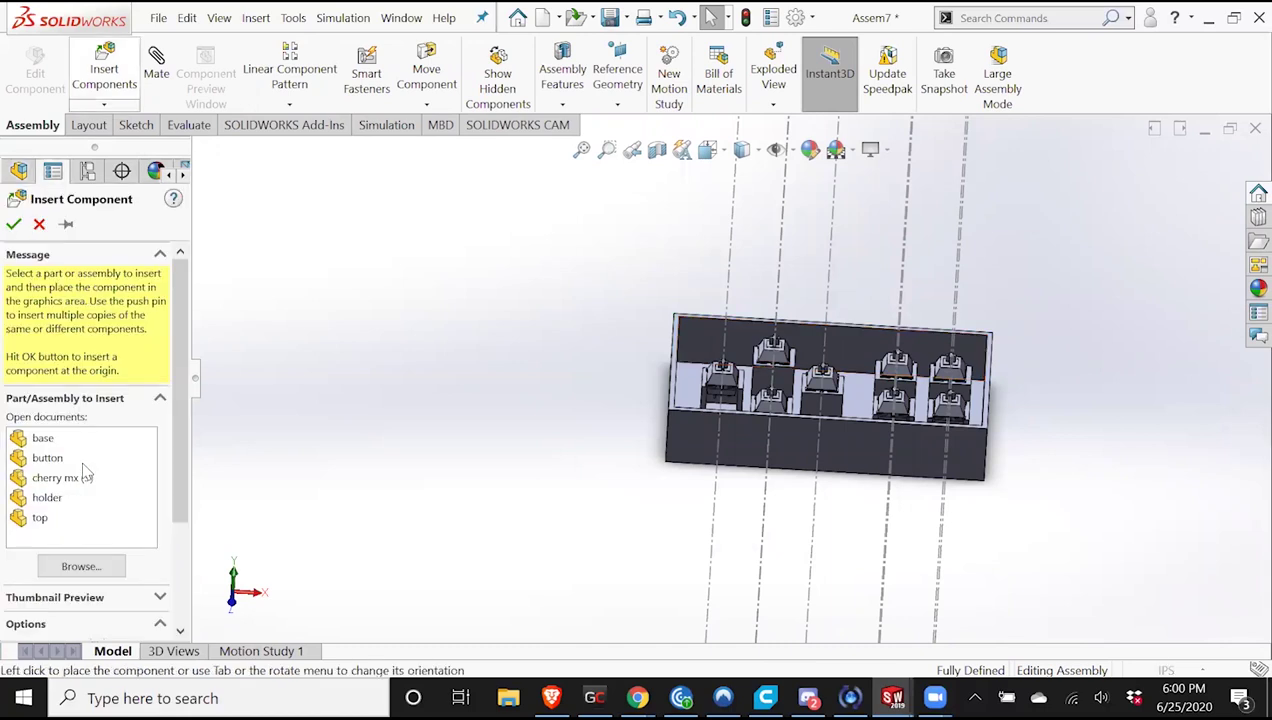
click(45, 517)
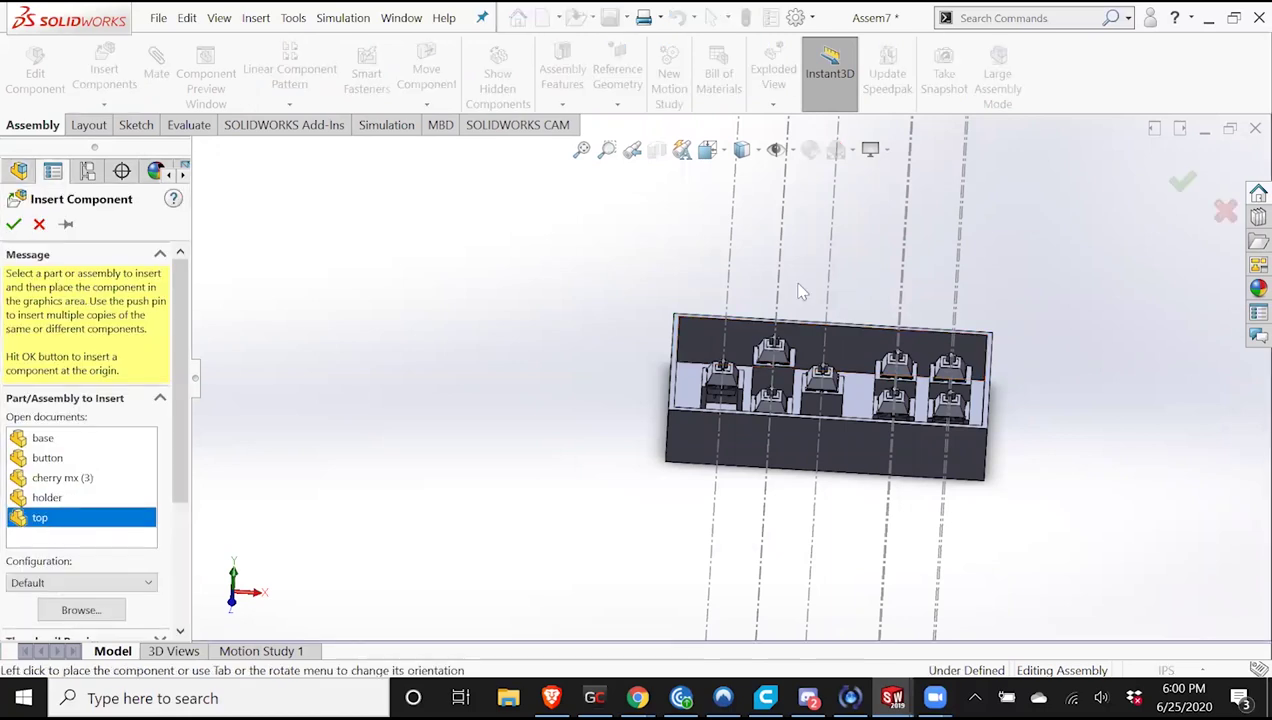
click(847, 221)
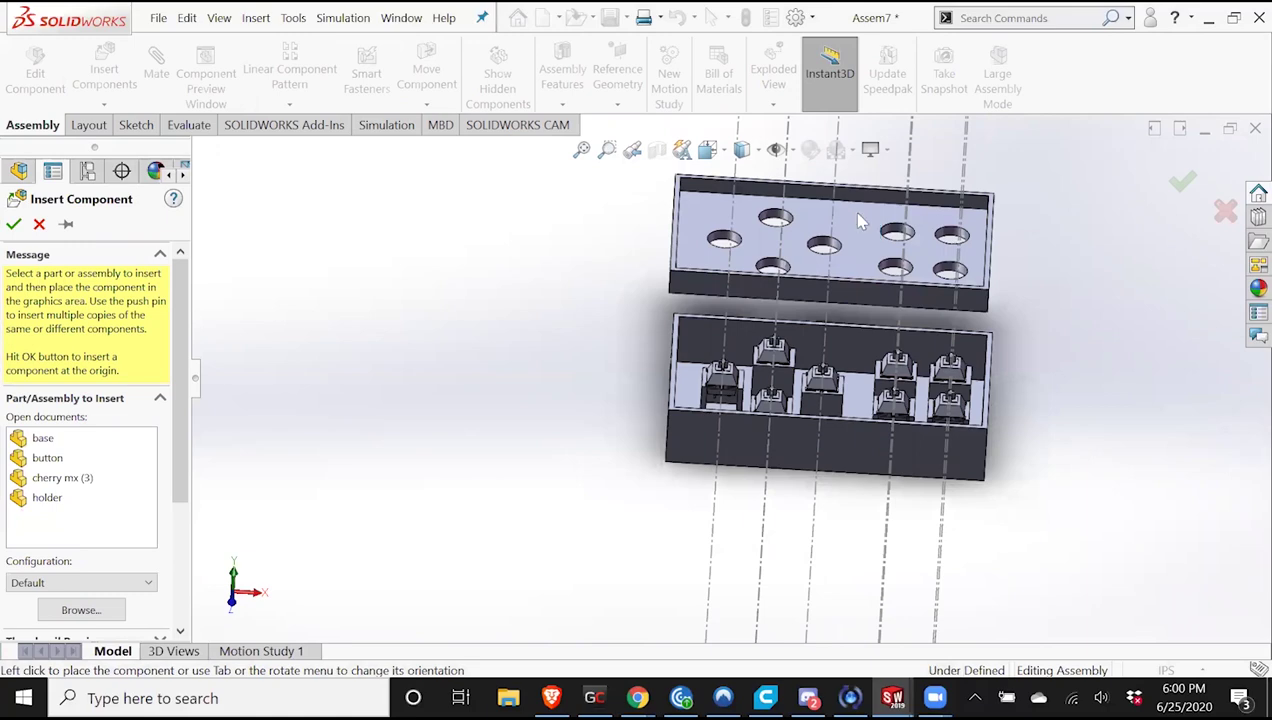
click(850, 220)
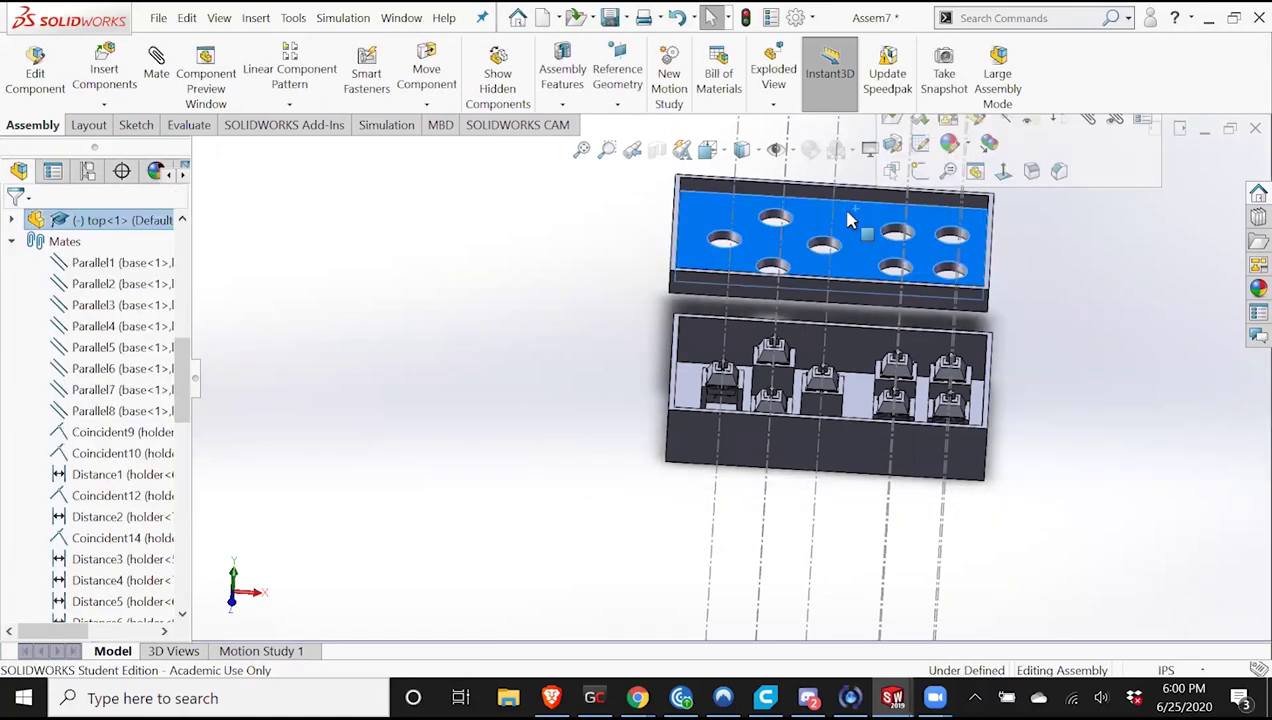
Flip the top part over by rotating it about 179° with the Move with Triad tool.
scroll(894, 260, up, 2)
click(805, 248)
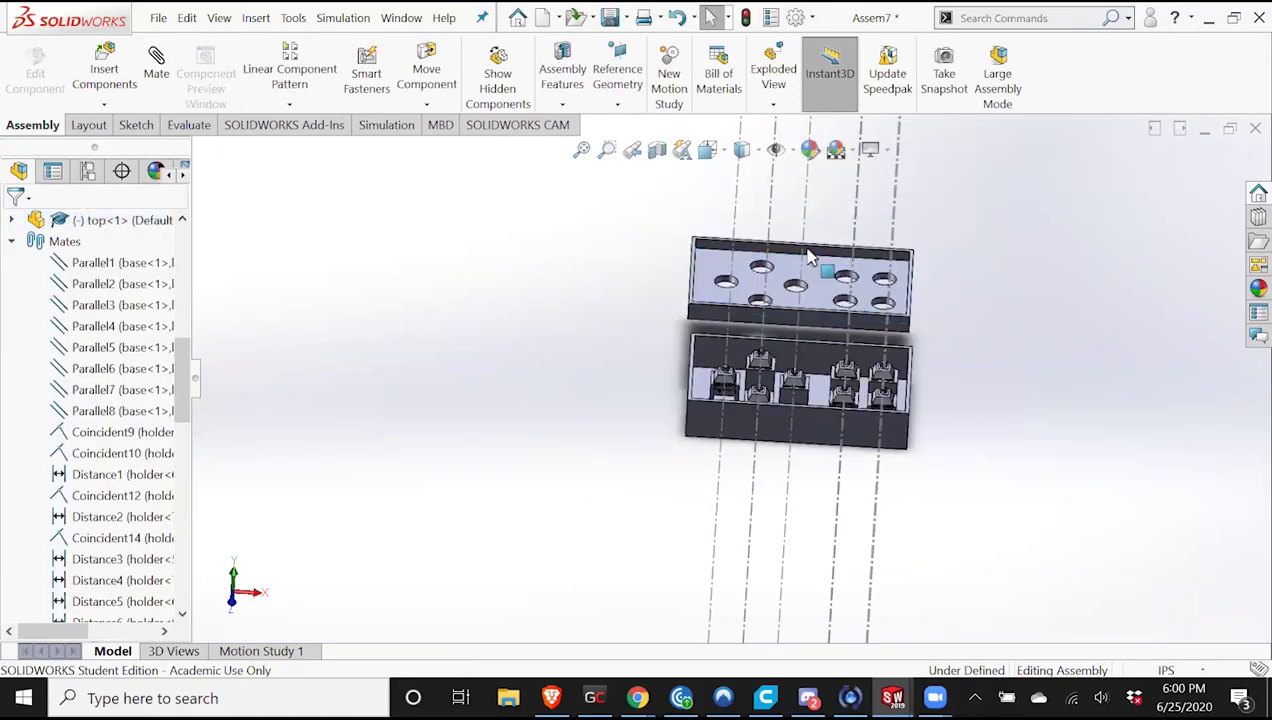
right_click(879, 347)
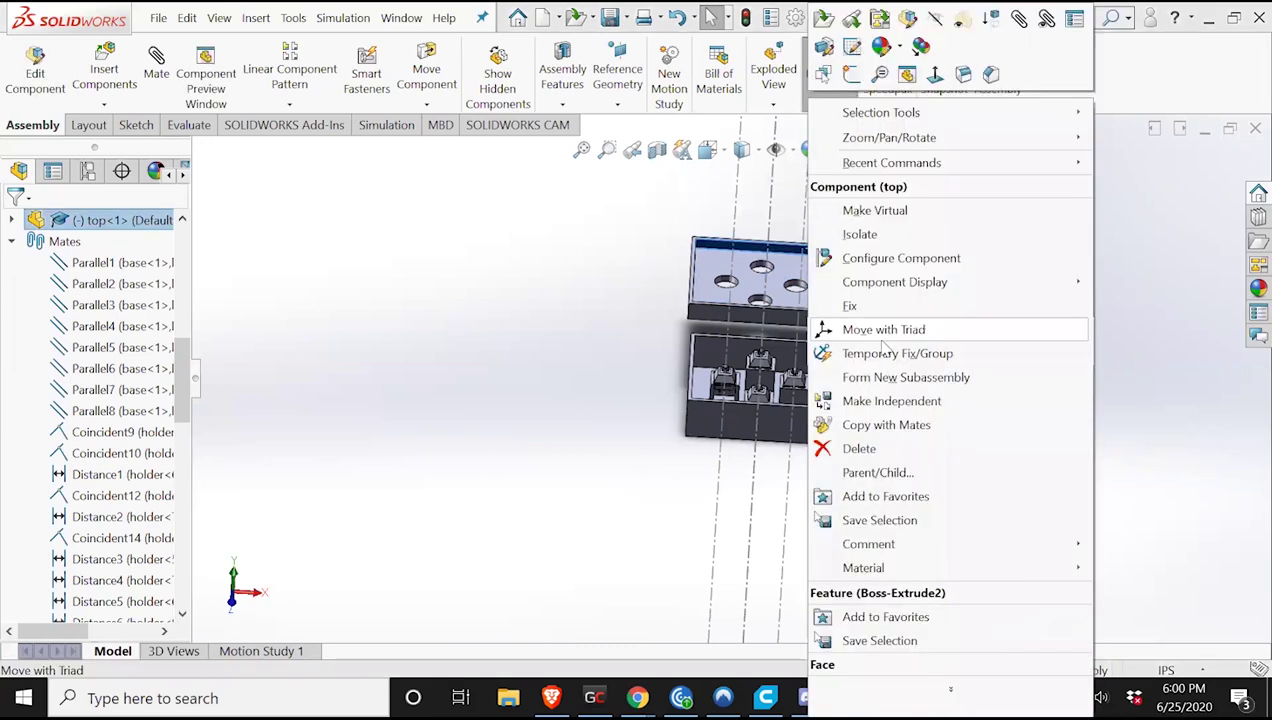
click(883, 329)
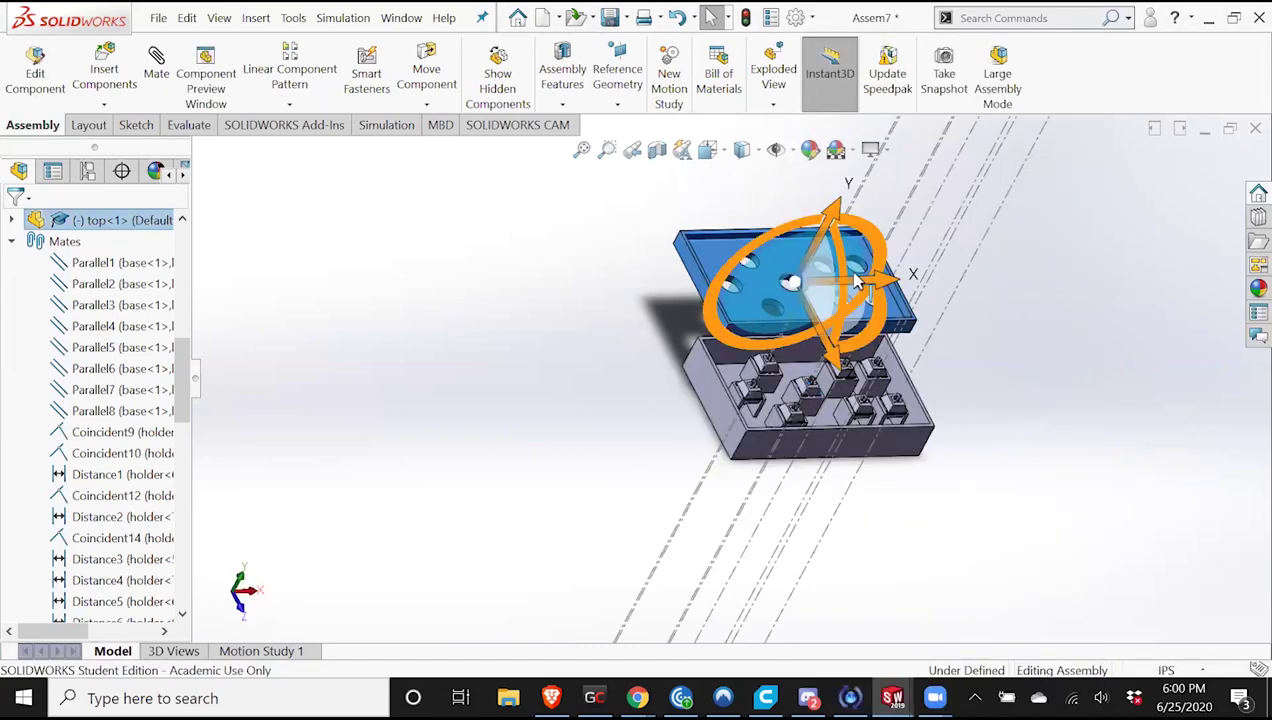
middle_drag(857, 281, 848, 275)
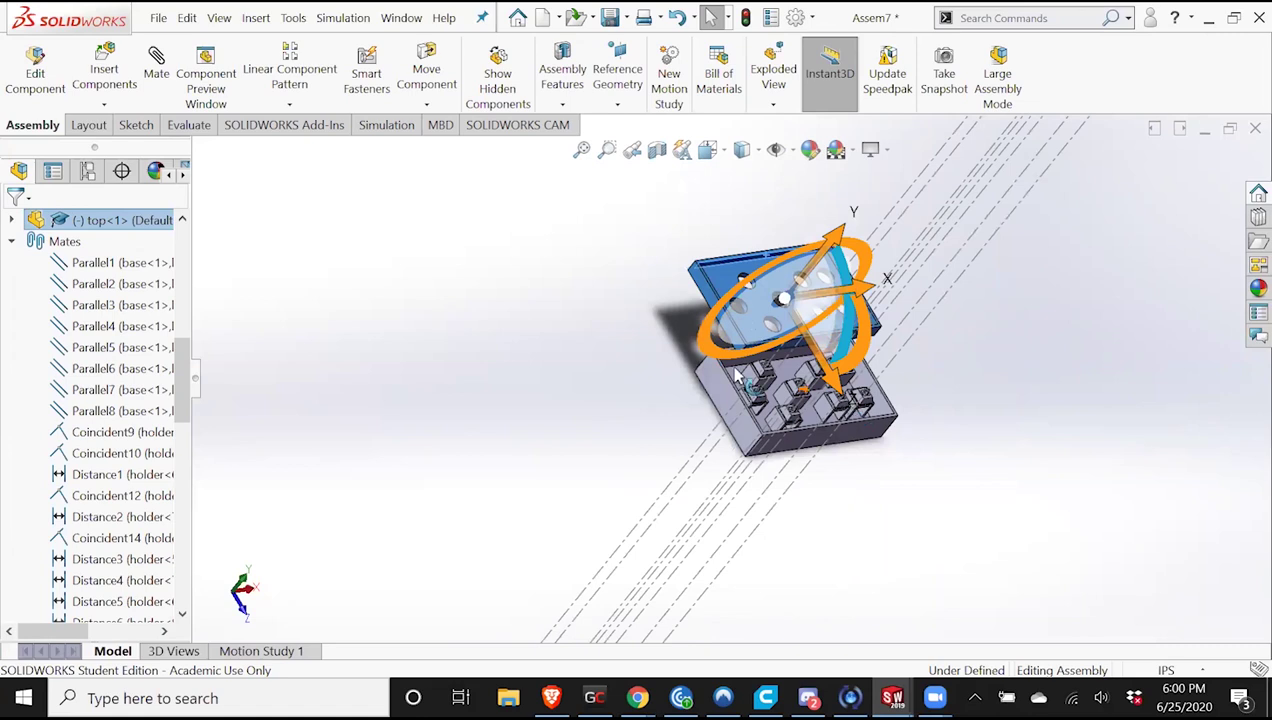
drag(718, 330, 873, 347)
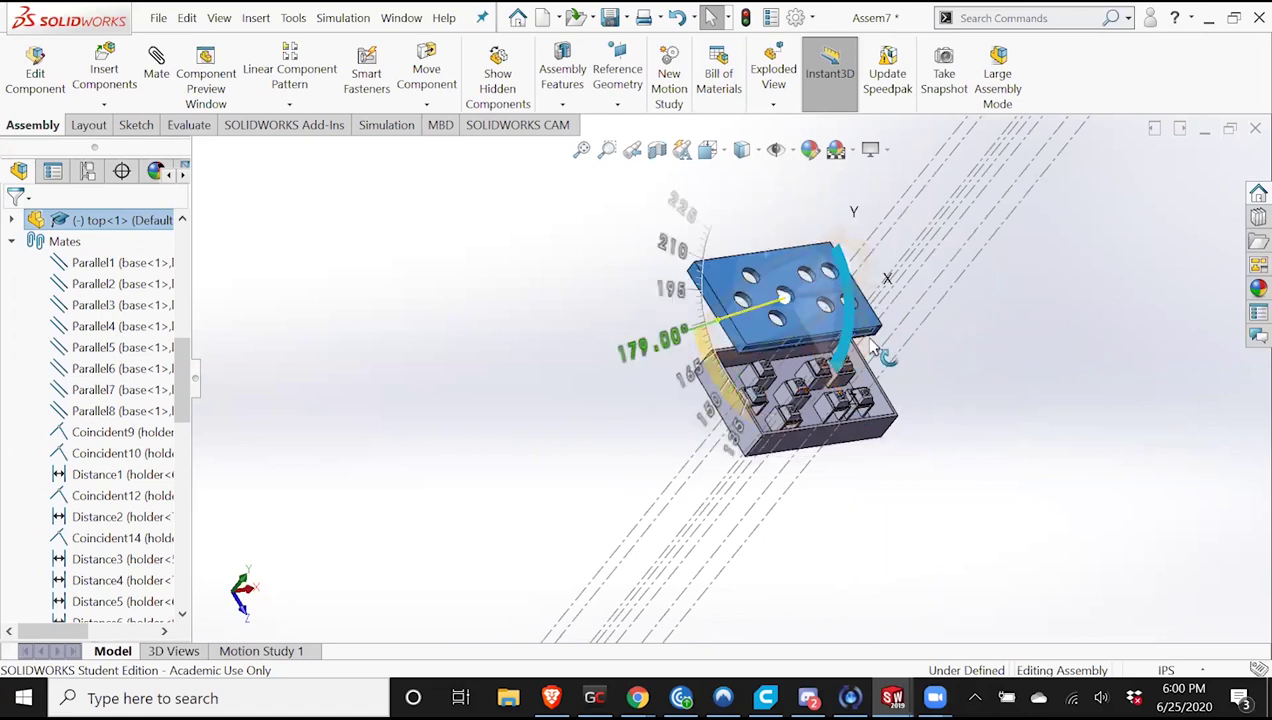
click(765, 328)
Add a coincident mate between the rim face of the top part and the rim face of the base.
click(154, 62)
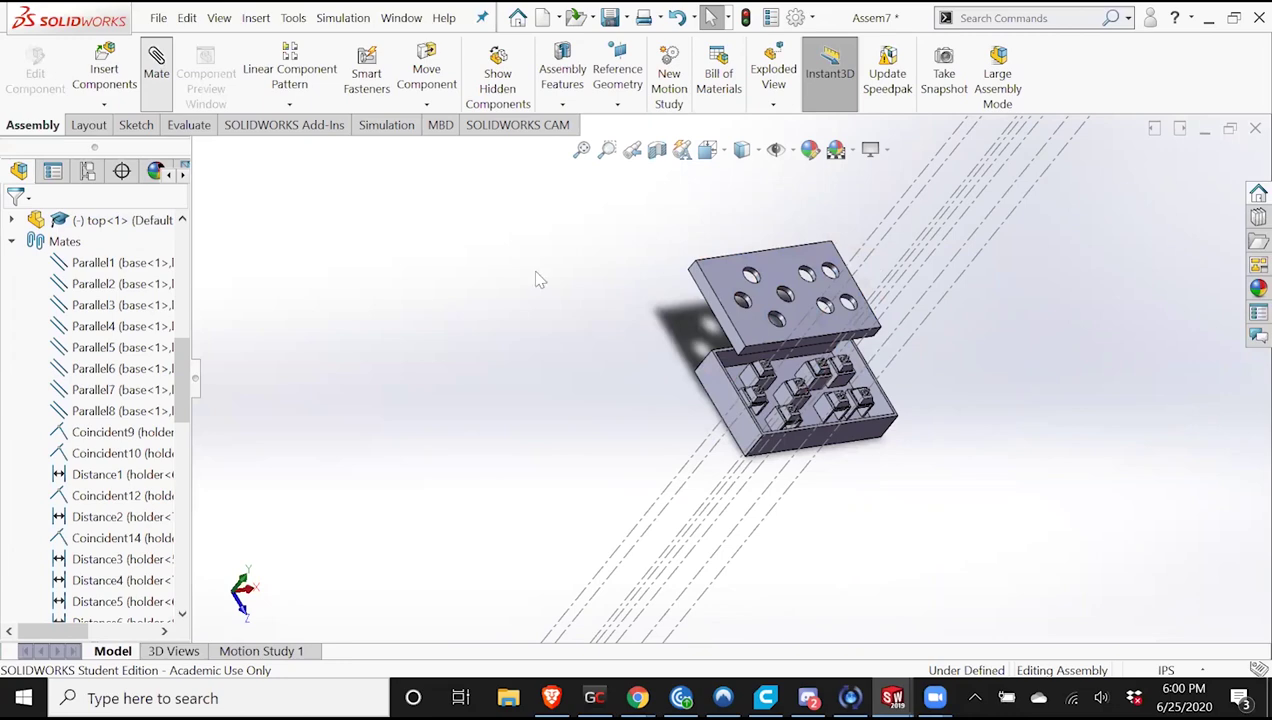
middle_drag(745, 338, 810, 288)
scroll(771, 272, down, 5)
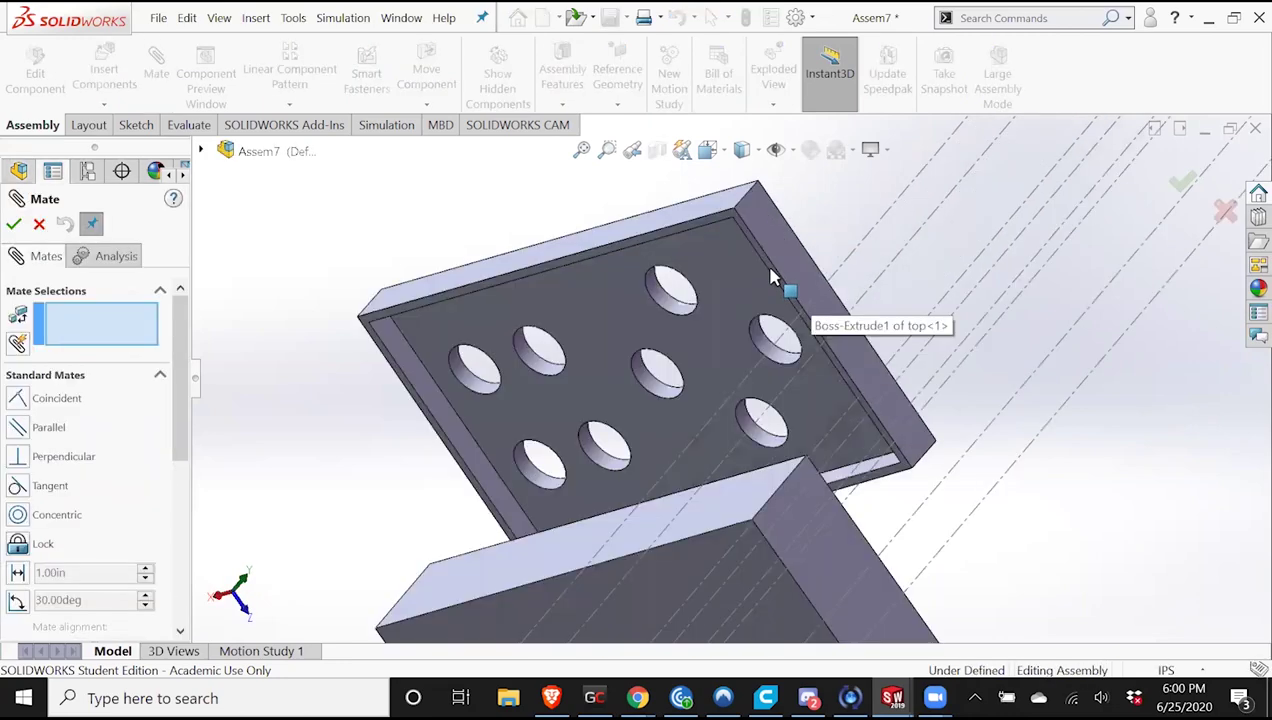
click(912, 422)
middle_drag(863, 424, 838, 525)
scroll(850, 525, down, 3)
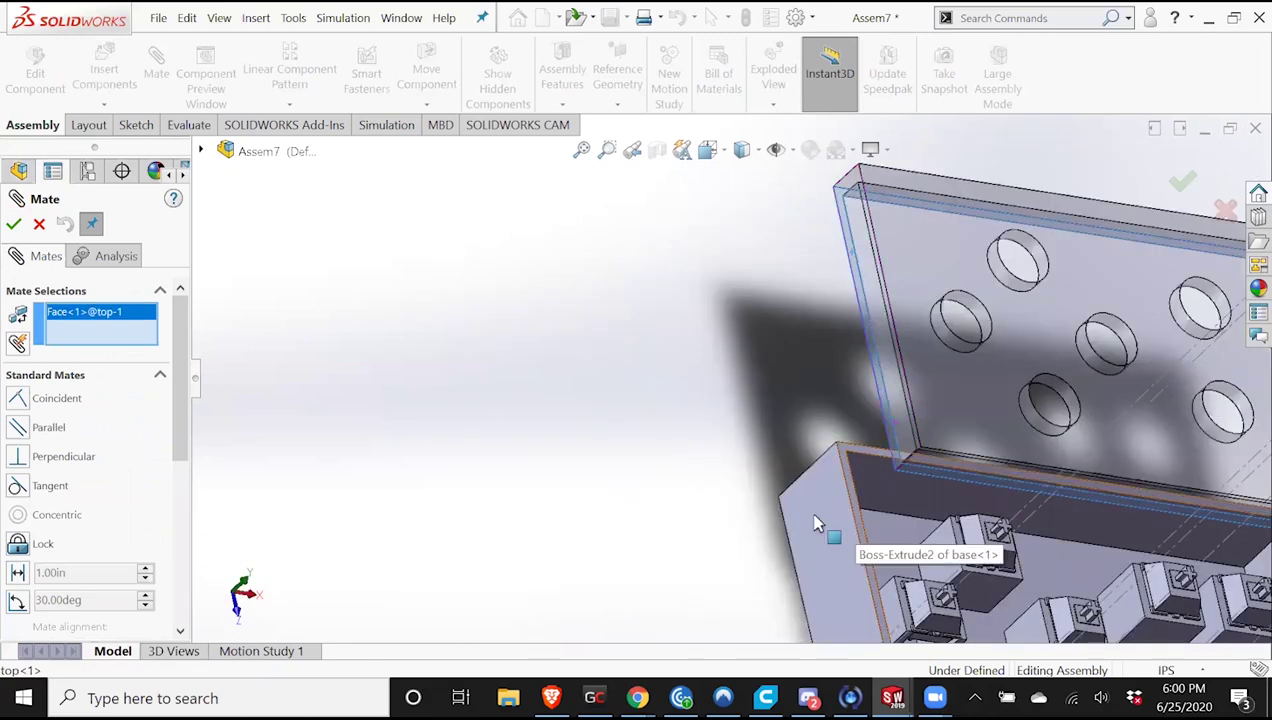
click(815, 524)
click(13, 224)
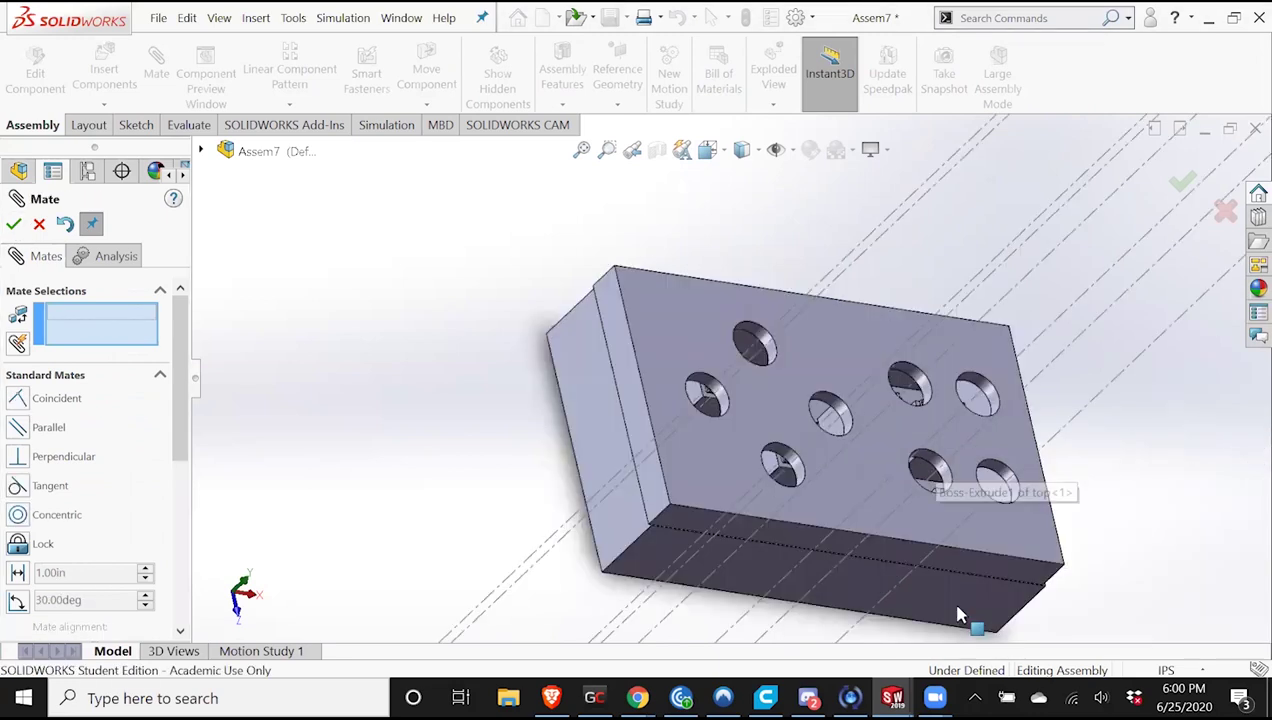
Mate the top part's long front face and left side face coincident with the matching outer faces of the base.
click(965, 590)
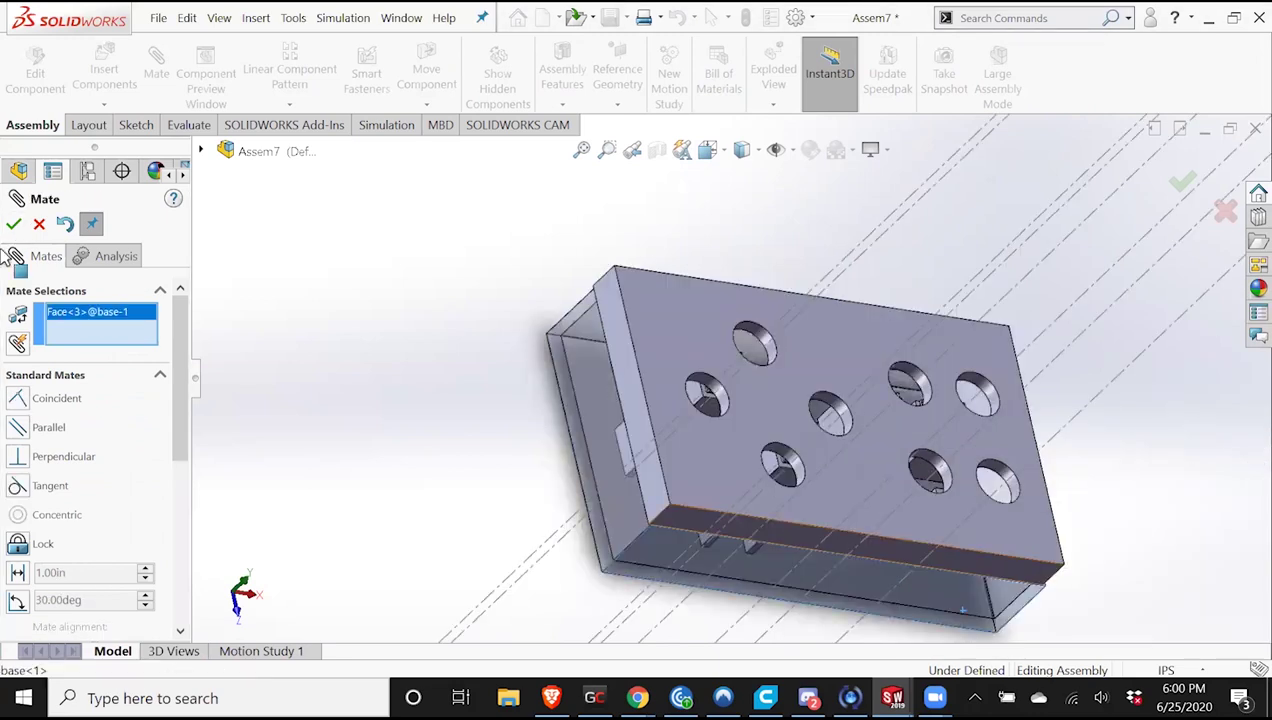
click(972, 565)
key(Return)
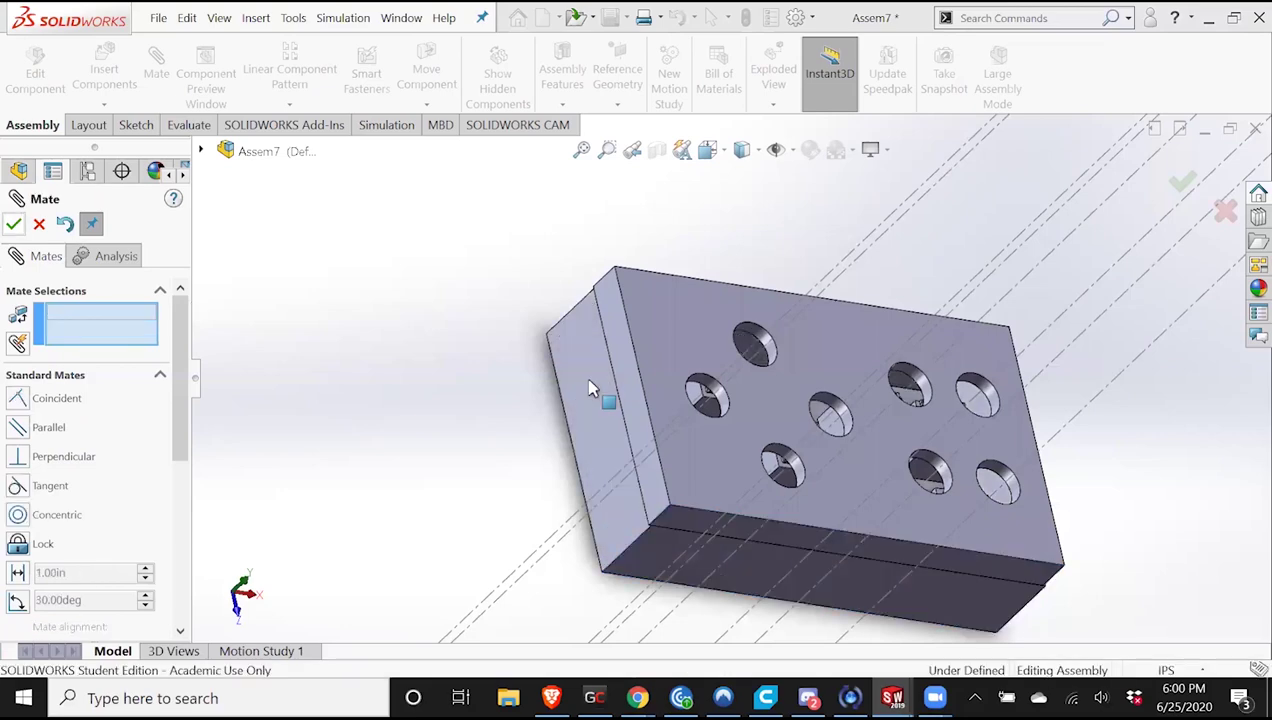
click(588, 379)
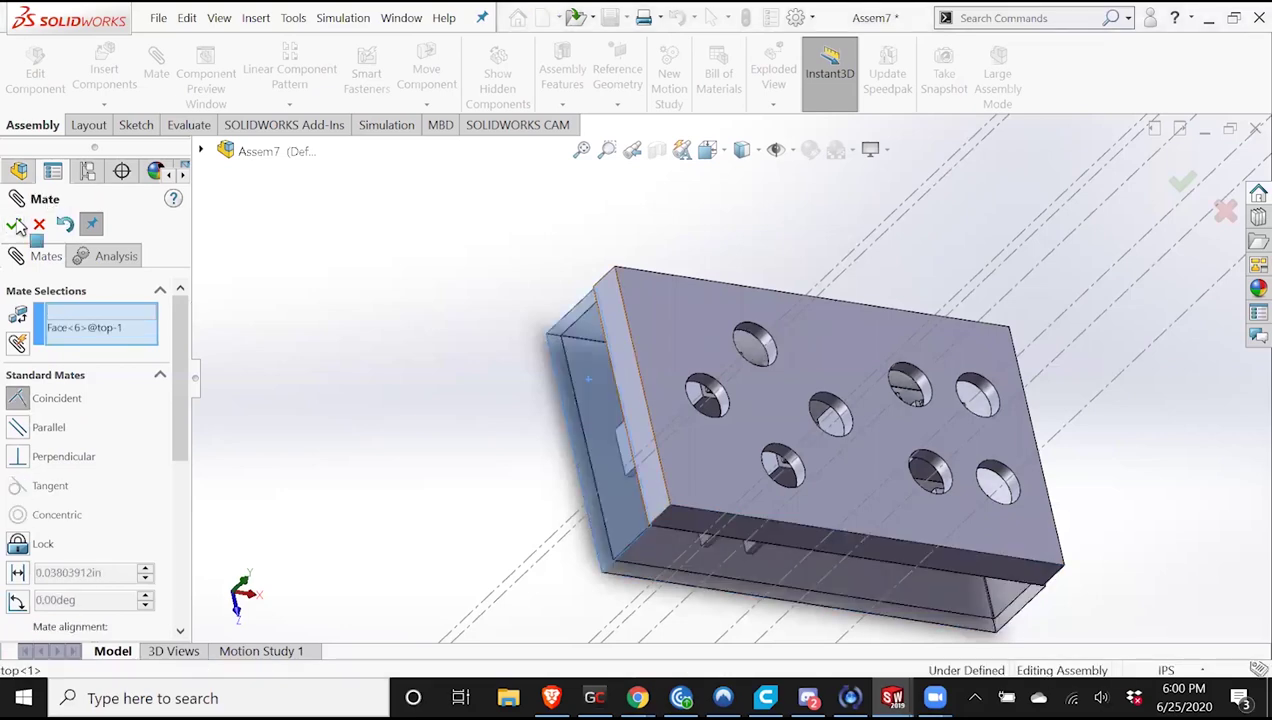
click(622, 350)
key(Return)
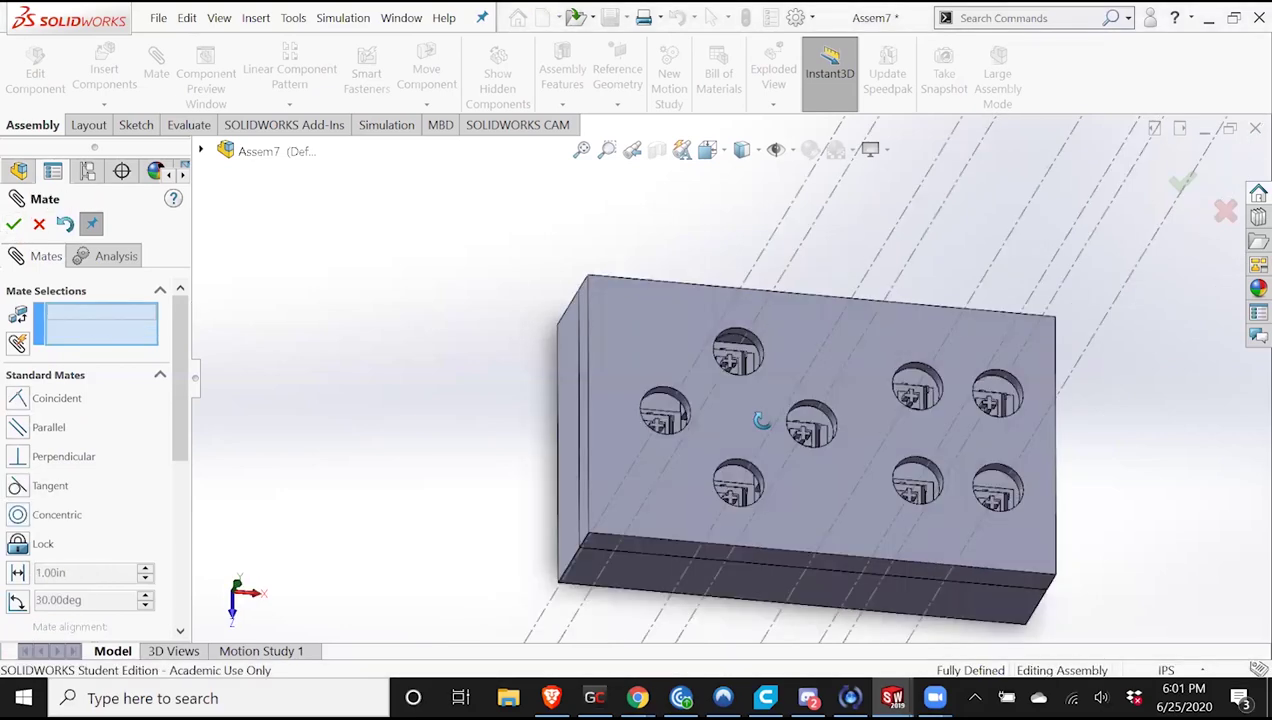
middle_drag(750, 466, 765, 402)
scroll(786, 496, up, 2)
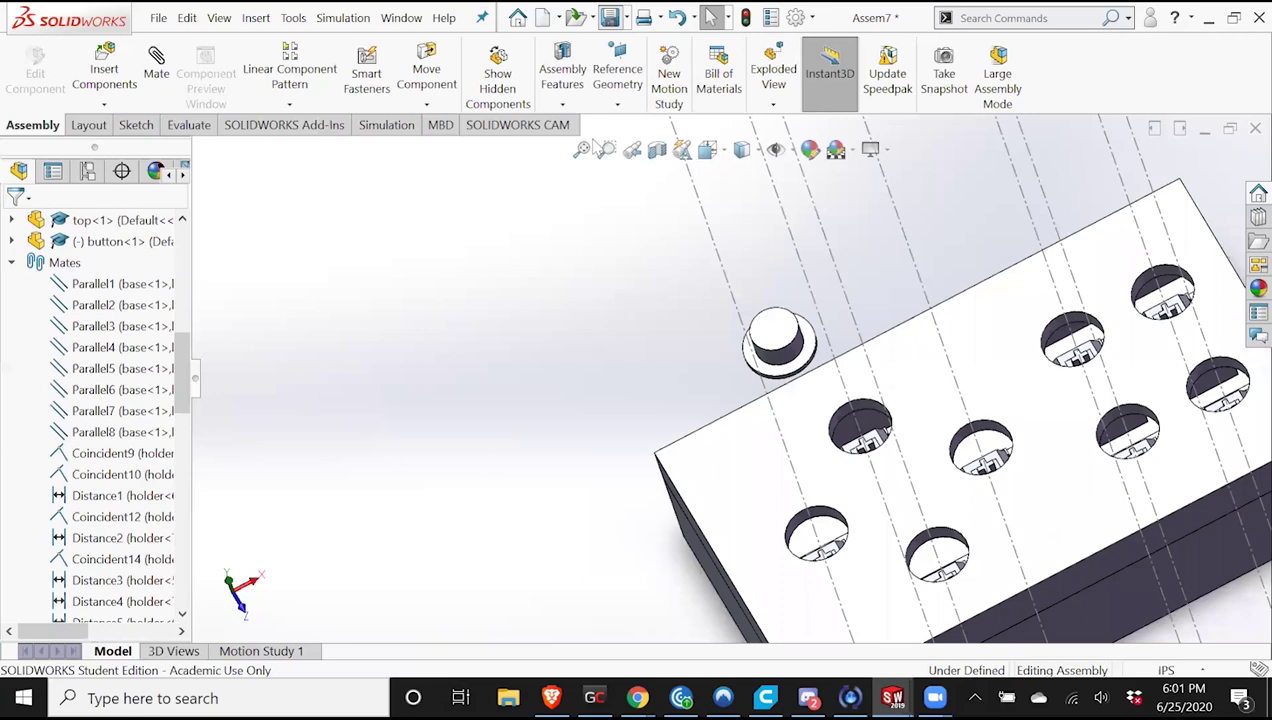
Create a planar section view from the Front Plane, rotated about 270.77° so that it cuts across the box.
click(632, 149)
click(657, 150)
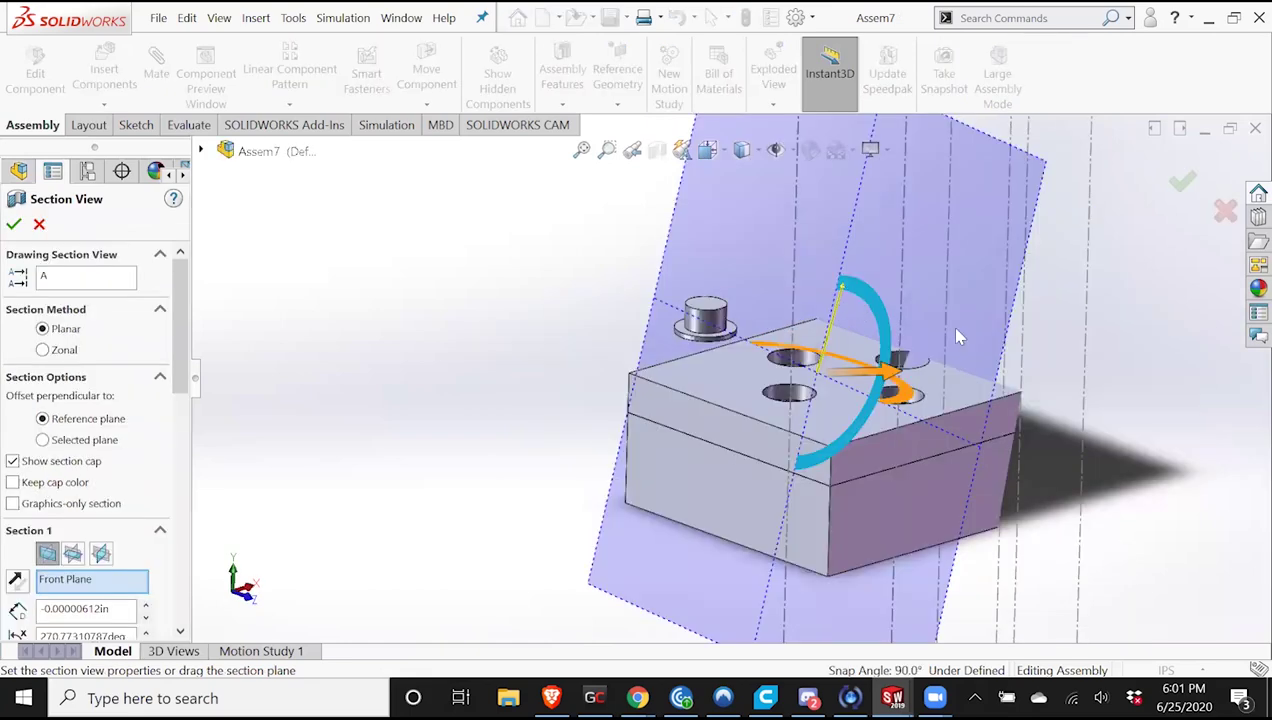
click(1154, 180)
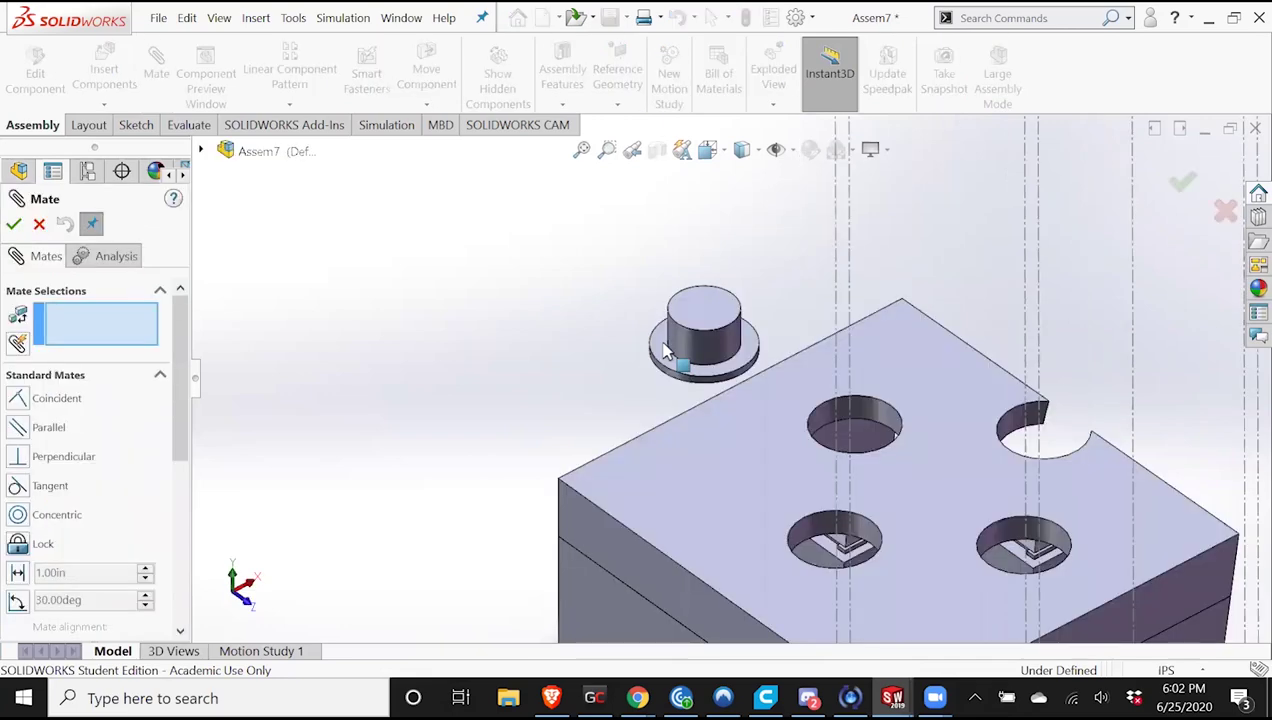
Add a coincident mate between the button's flange face and the inner ceiling face of the top part.
click(664, 344)
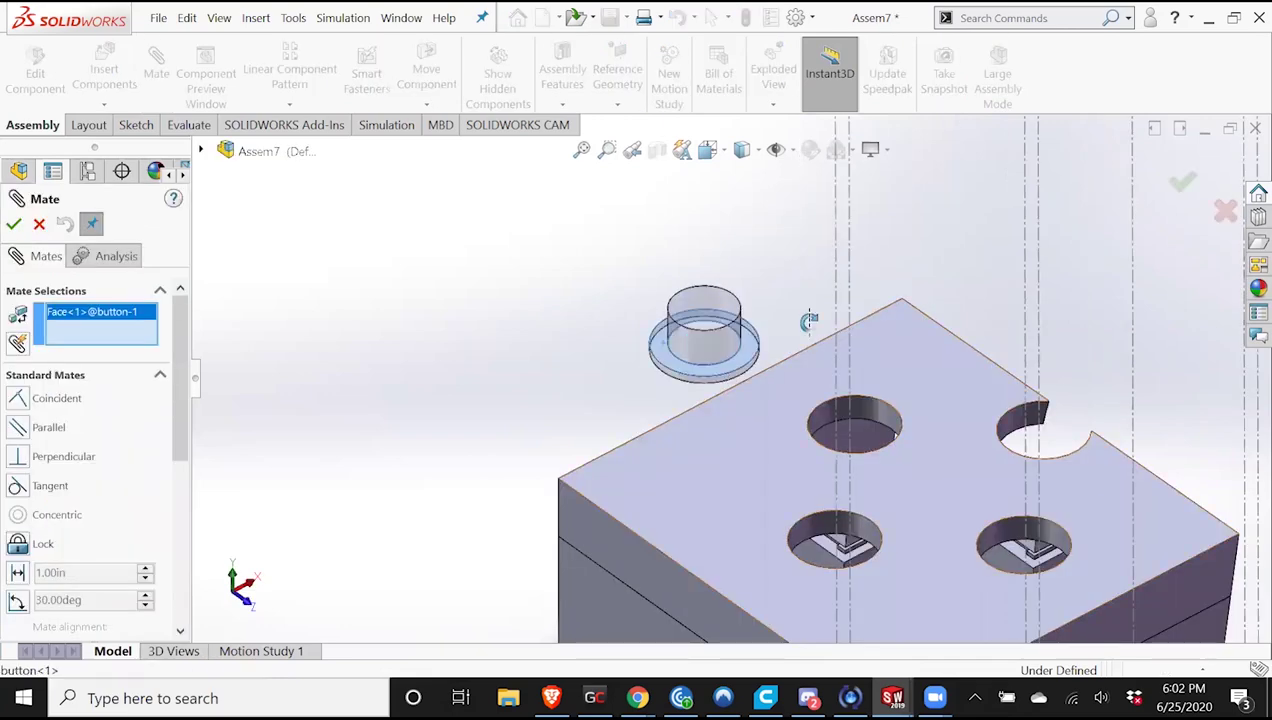
middle_drag(1087, 466, 902, 469)
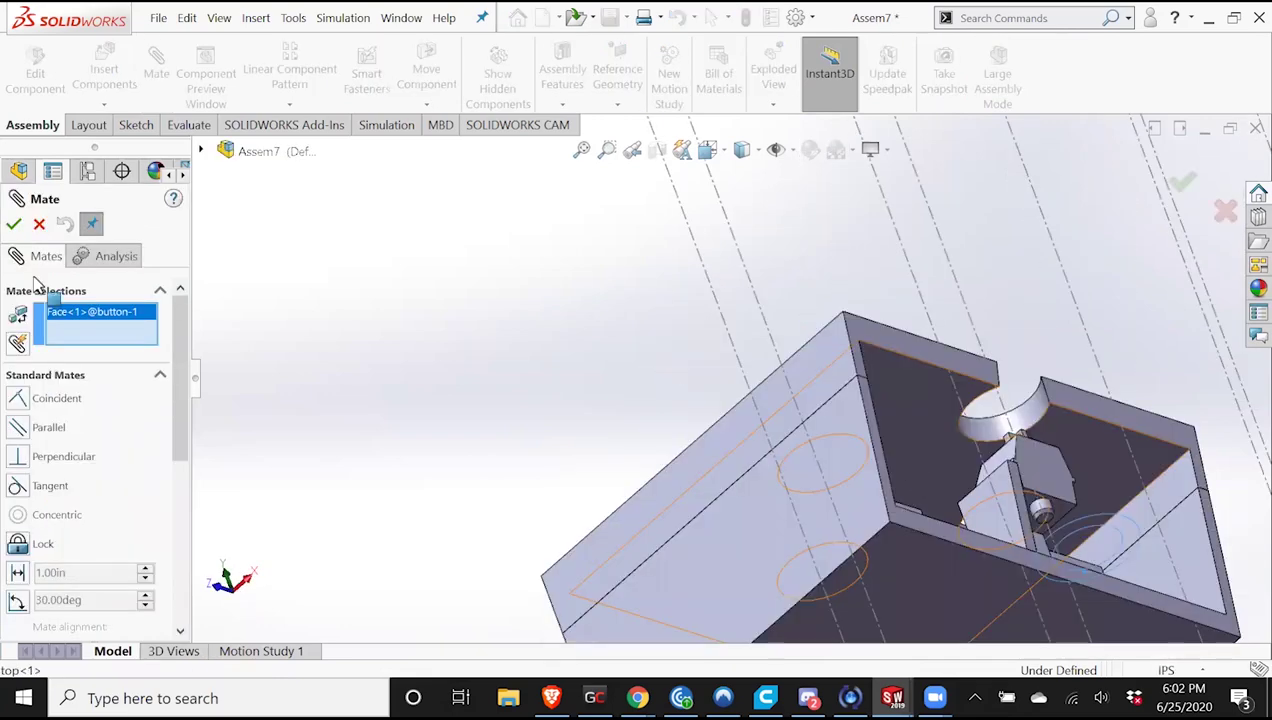
click(915, 433)
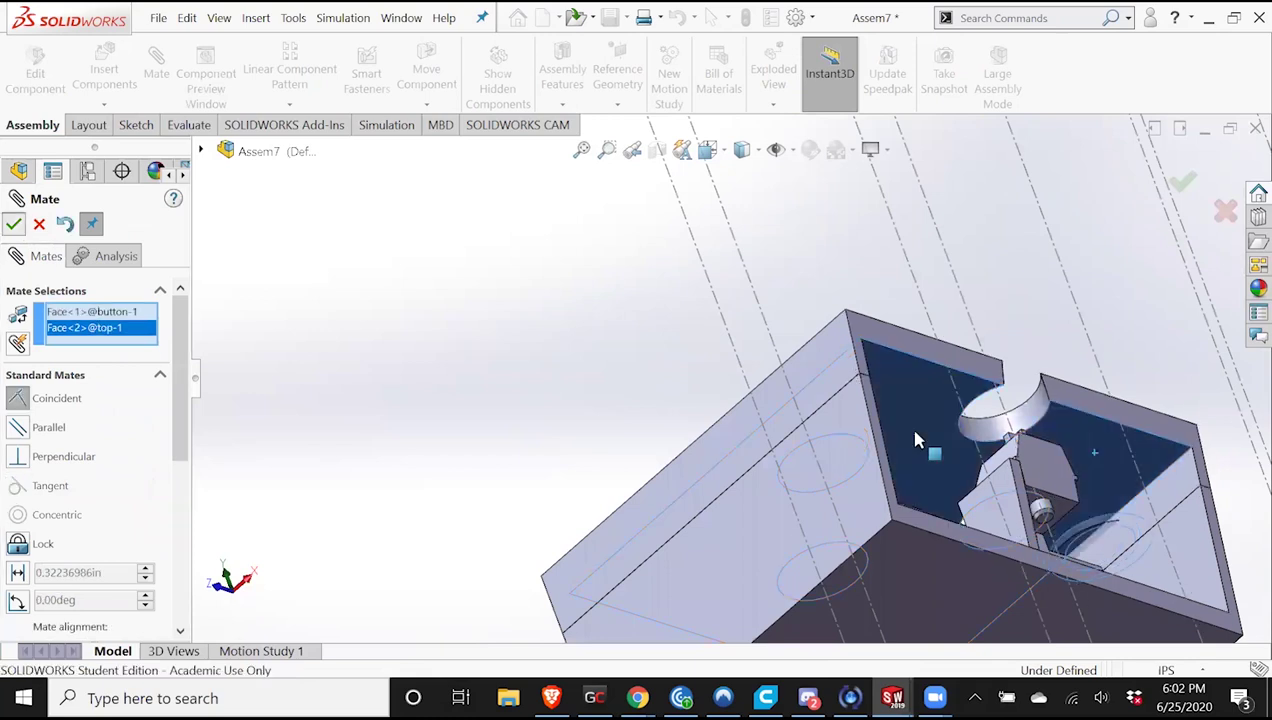
key(Return)
Align the button concentrically with the rear hole in the four-hole diamond group of the top part.
middle_drag(998, 482, 722, 430)
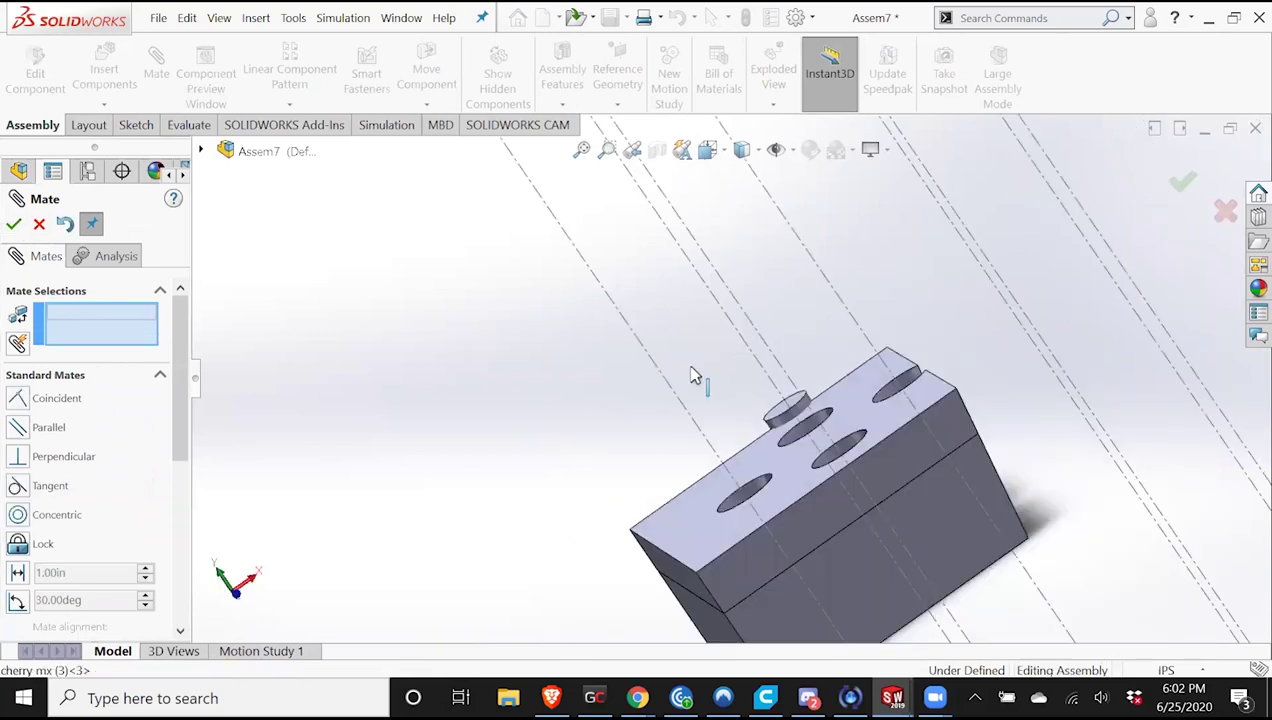
scroll(822, 388, down, 3)
click(822, 388)
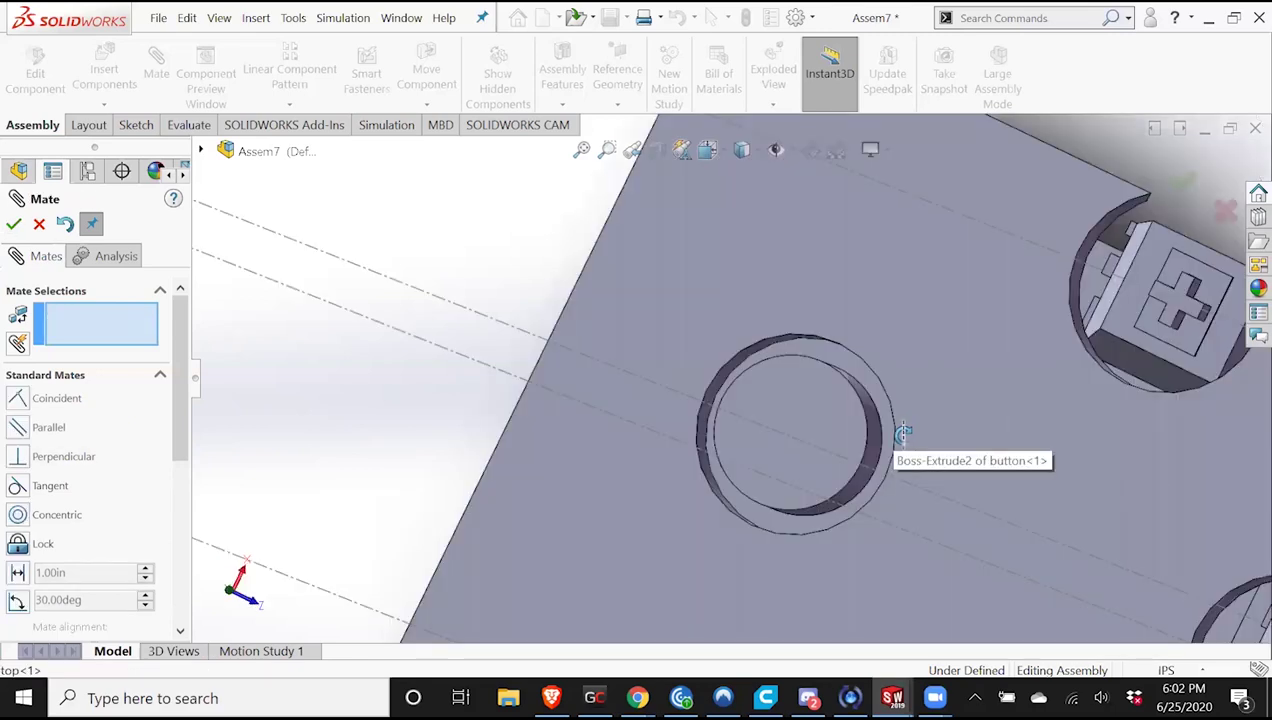
scroll(898, 449, up, 4)
middle_drag(898, 449, 806, 395)
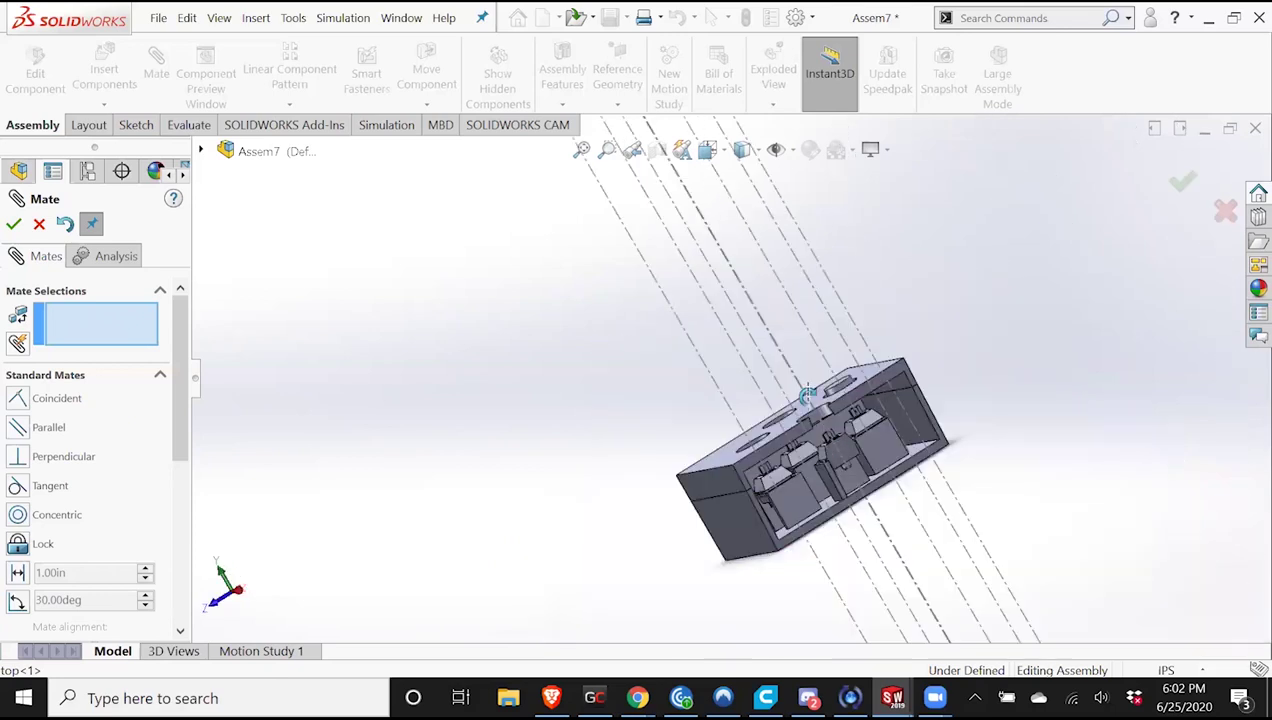
Measure the distance between the underside of the button's flange and the top of the switch stem below it.
scroll(790, 380, down, 5)
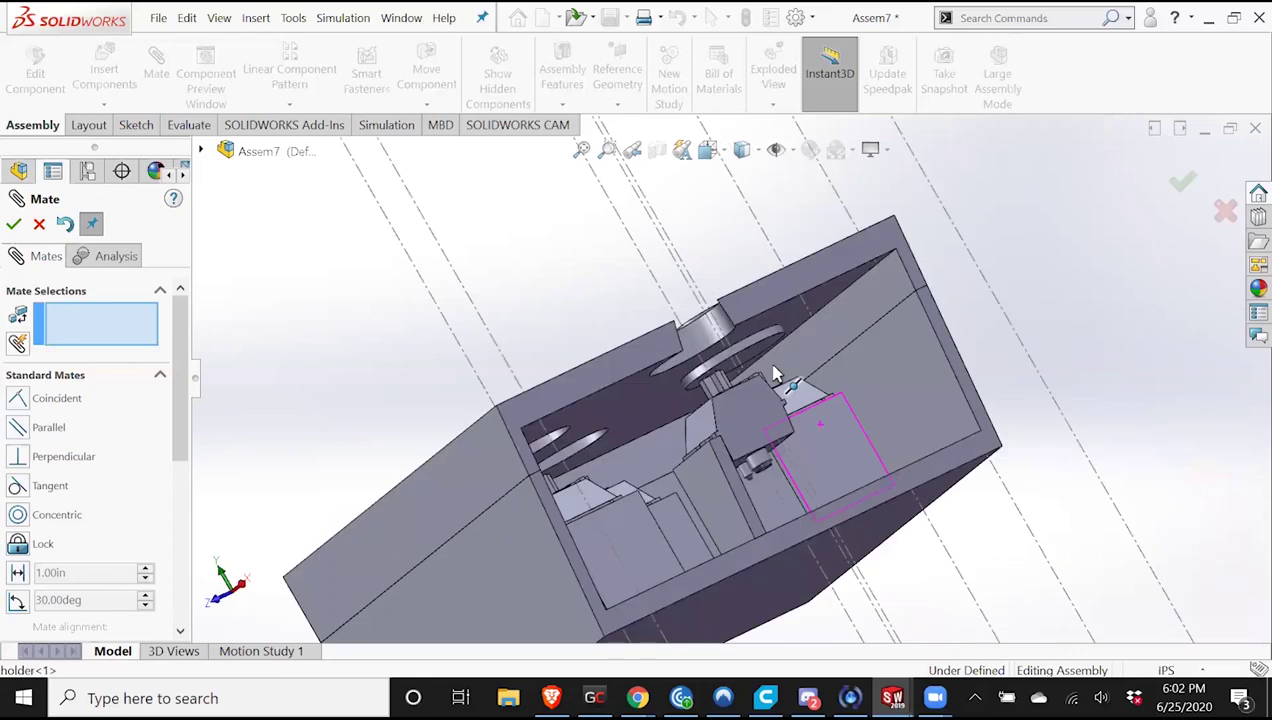
scroll(765, 400, down, 5)
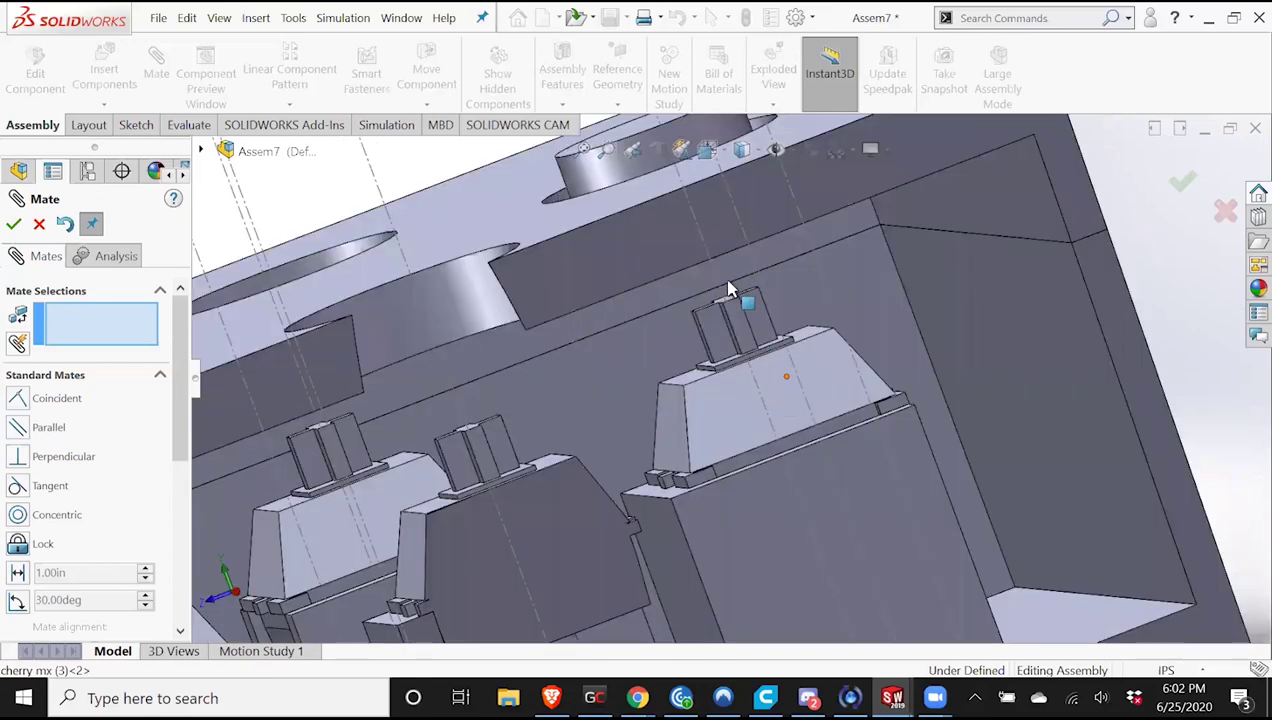
middle_drag(752, 352, 748, 372)
middle_drag(708, 257, 612, 190)
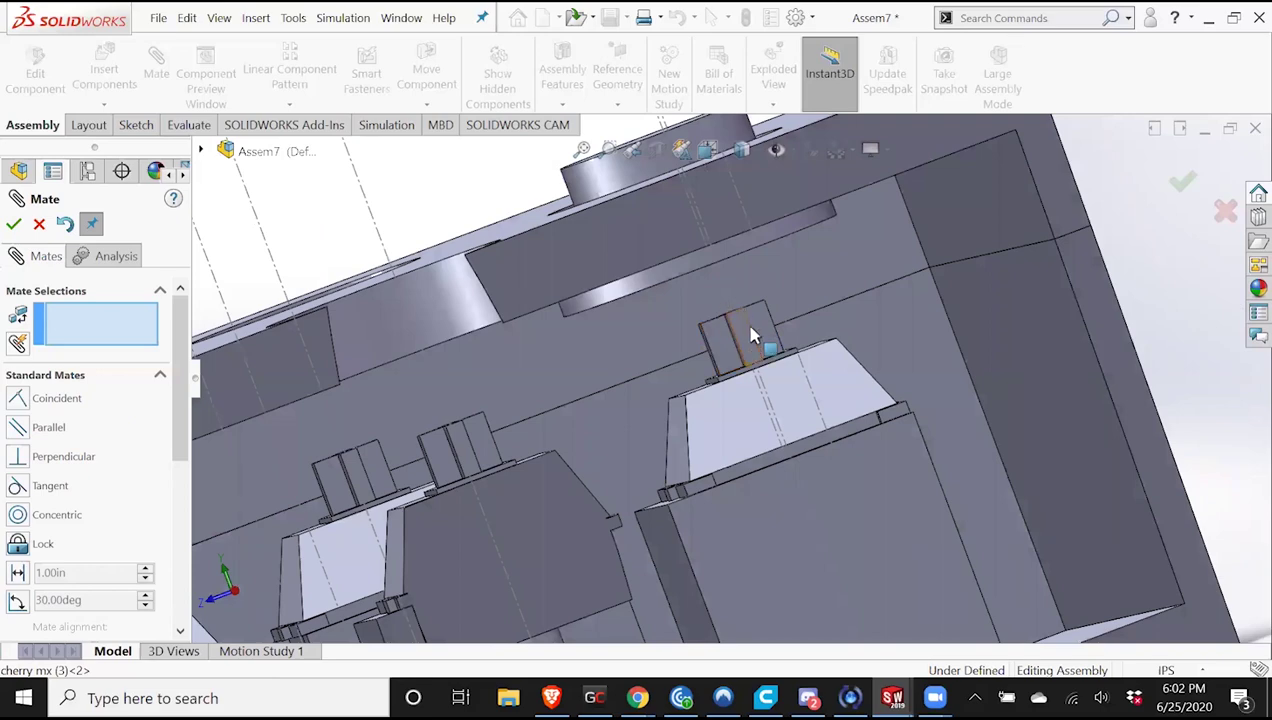
scroll(725, 308, down, 2)
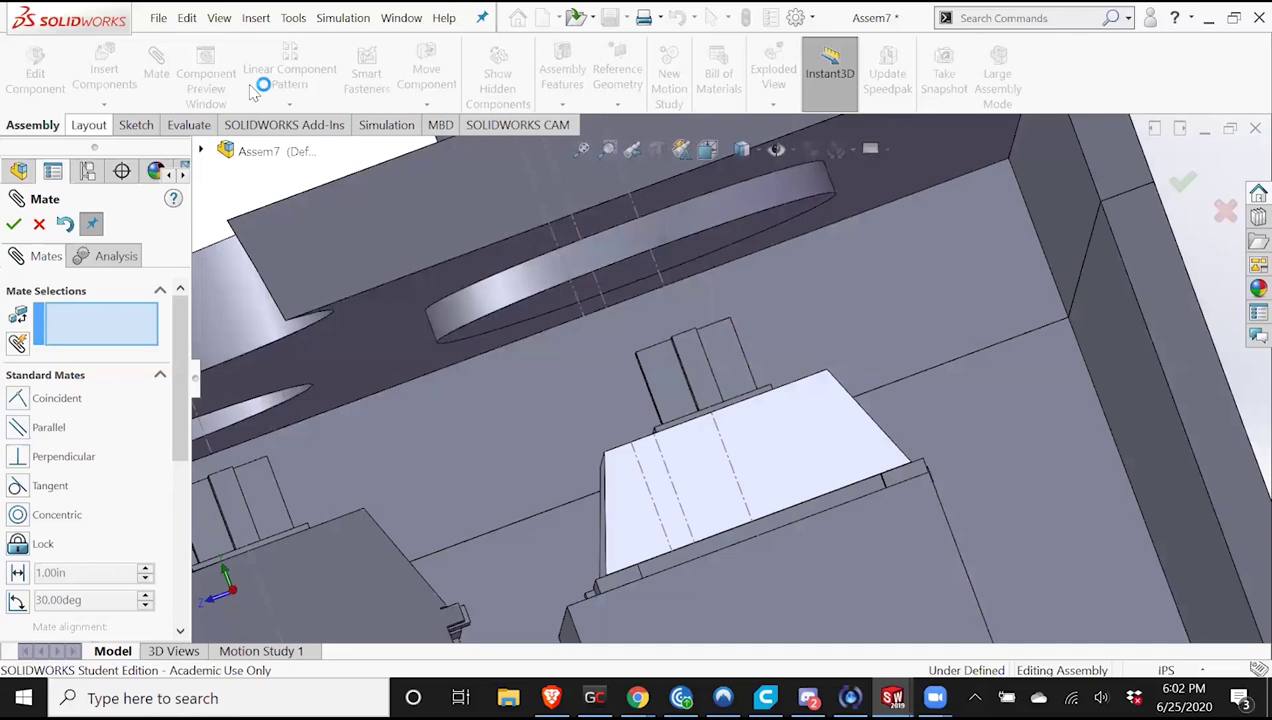
click(251, 90)
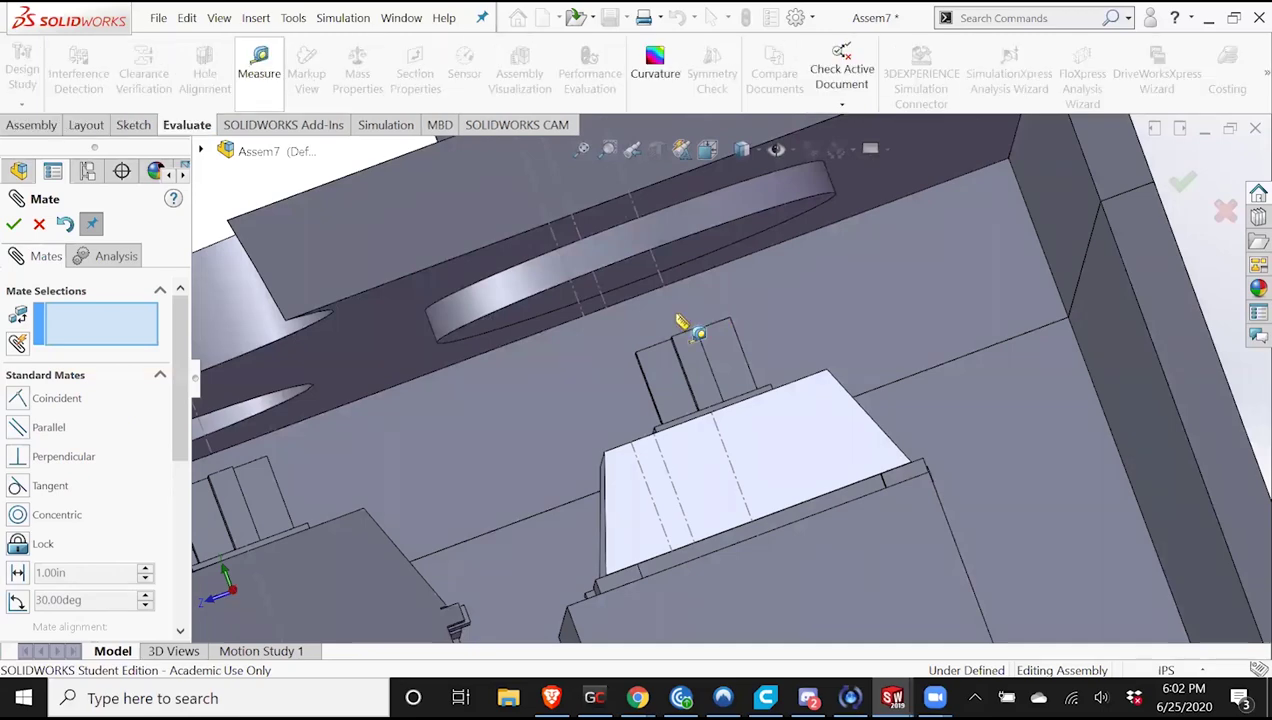
click(695, 271)
middle_drag(710, 300, 816, 521)
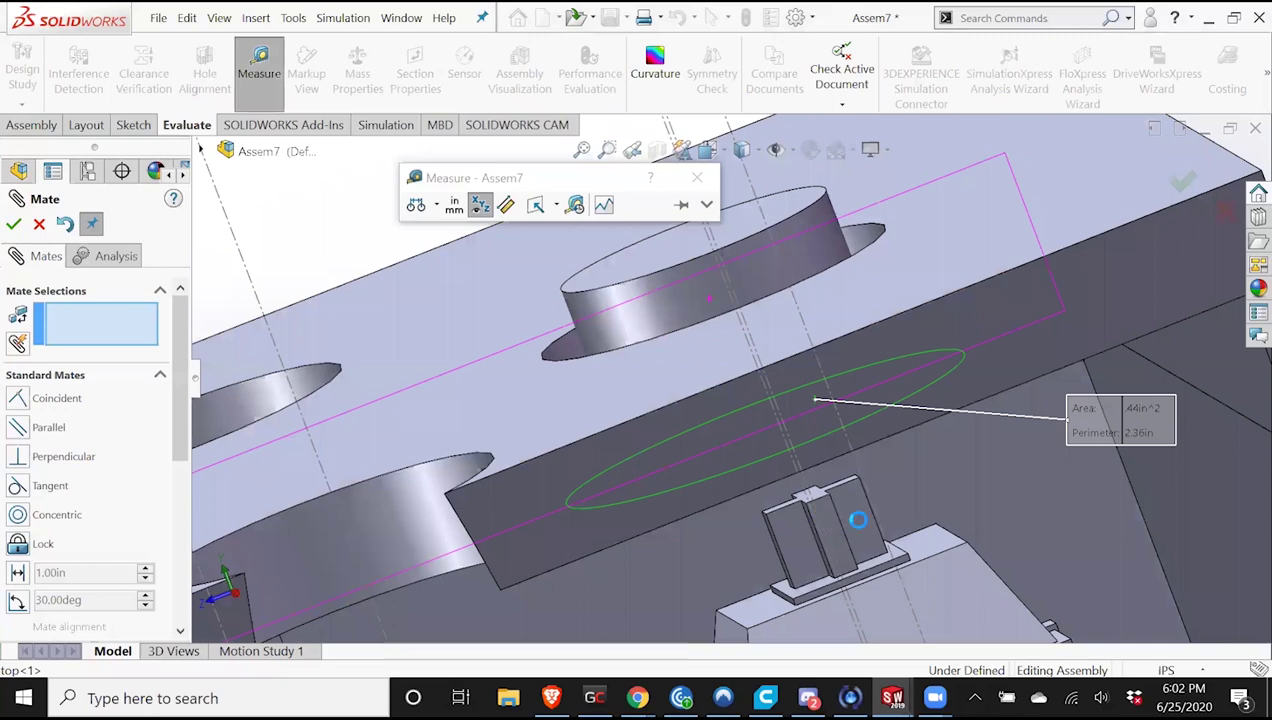
middle_drag(946, 516, 994, 400)
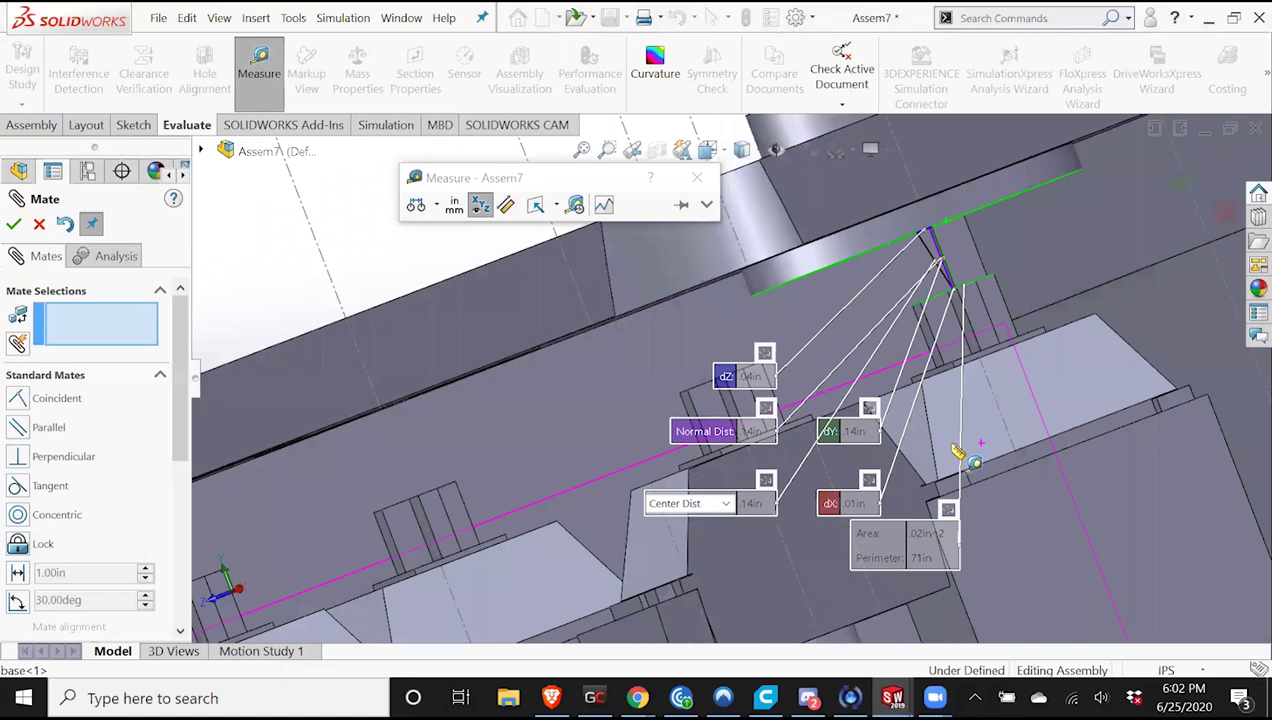
scroll(975, 466, up, 5)
scroll(1094, 291, up, 3)
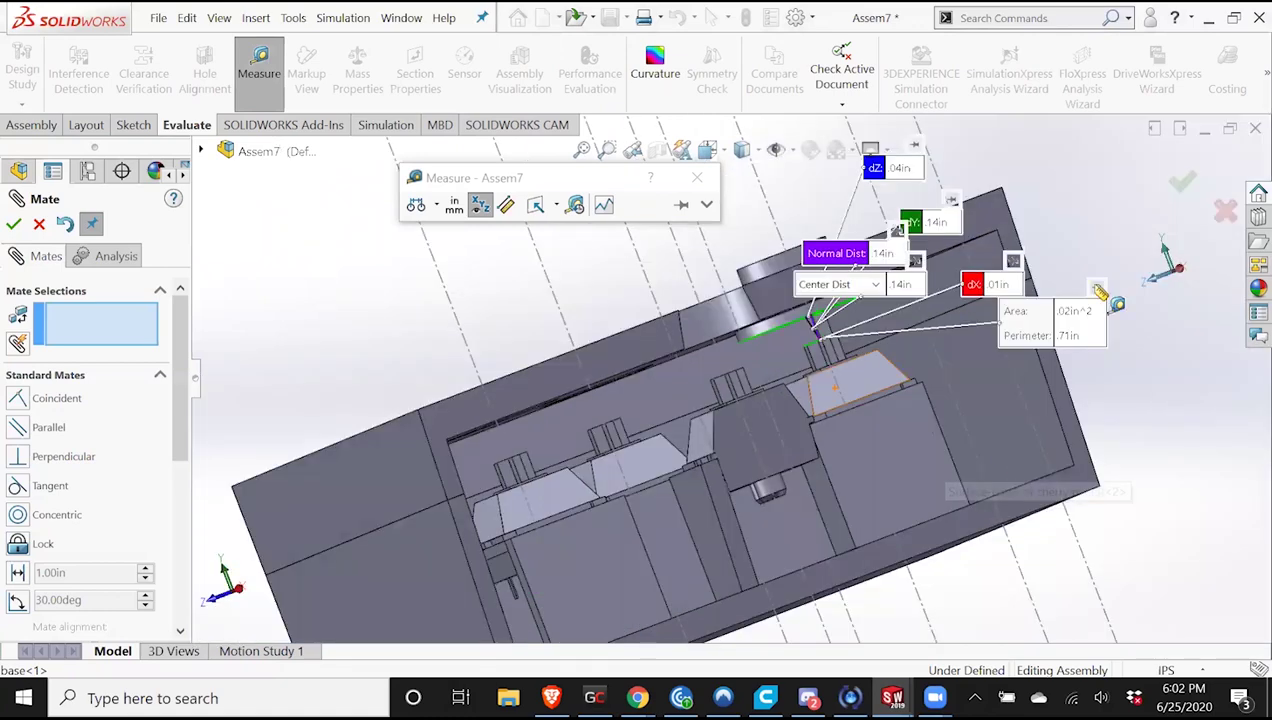
click(262, 90)
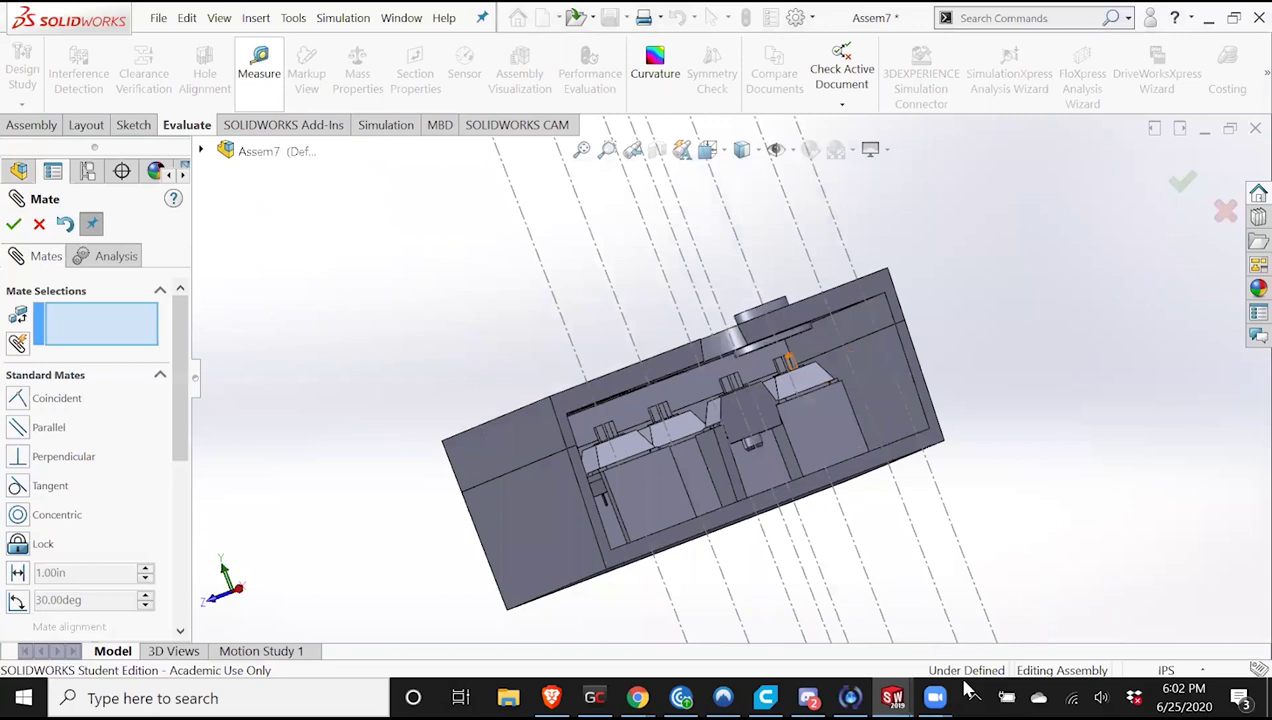
Switch to the base part and set the depth of its wall extrusion, Boss-Extrude2, to 0.86 in.
click(892, 698)
click(325, 604)
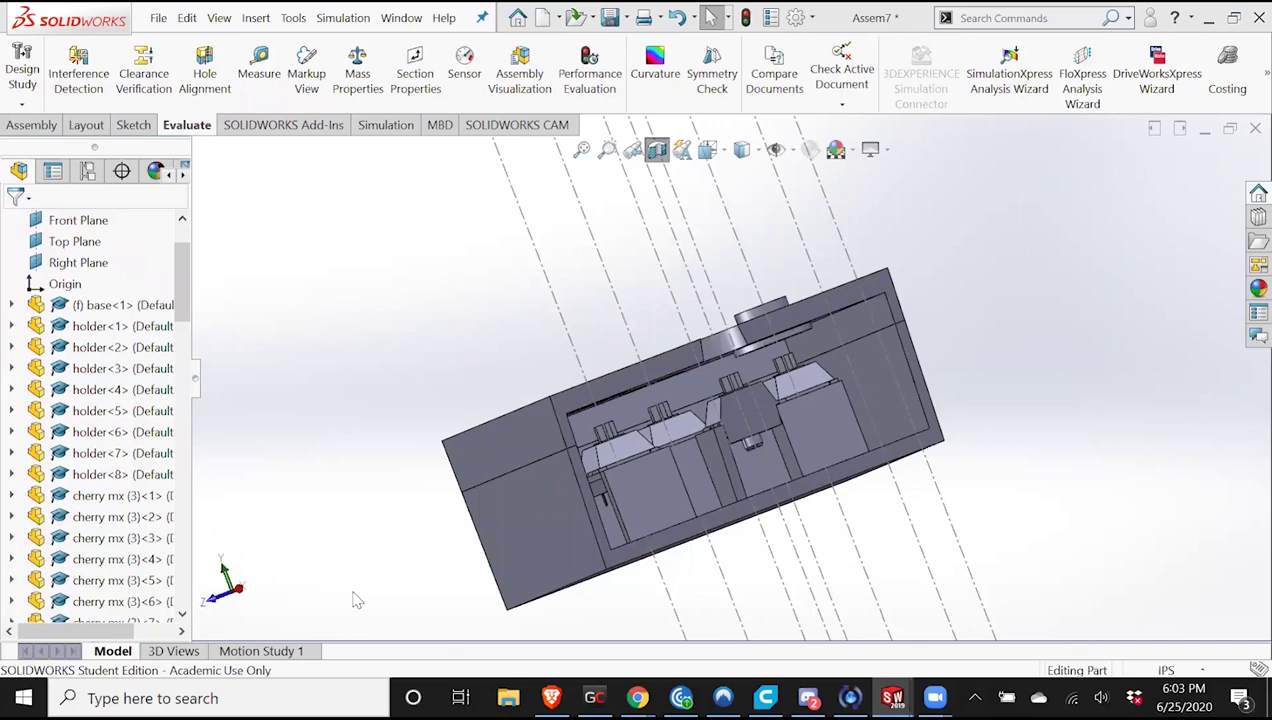
click(455, 272)
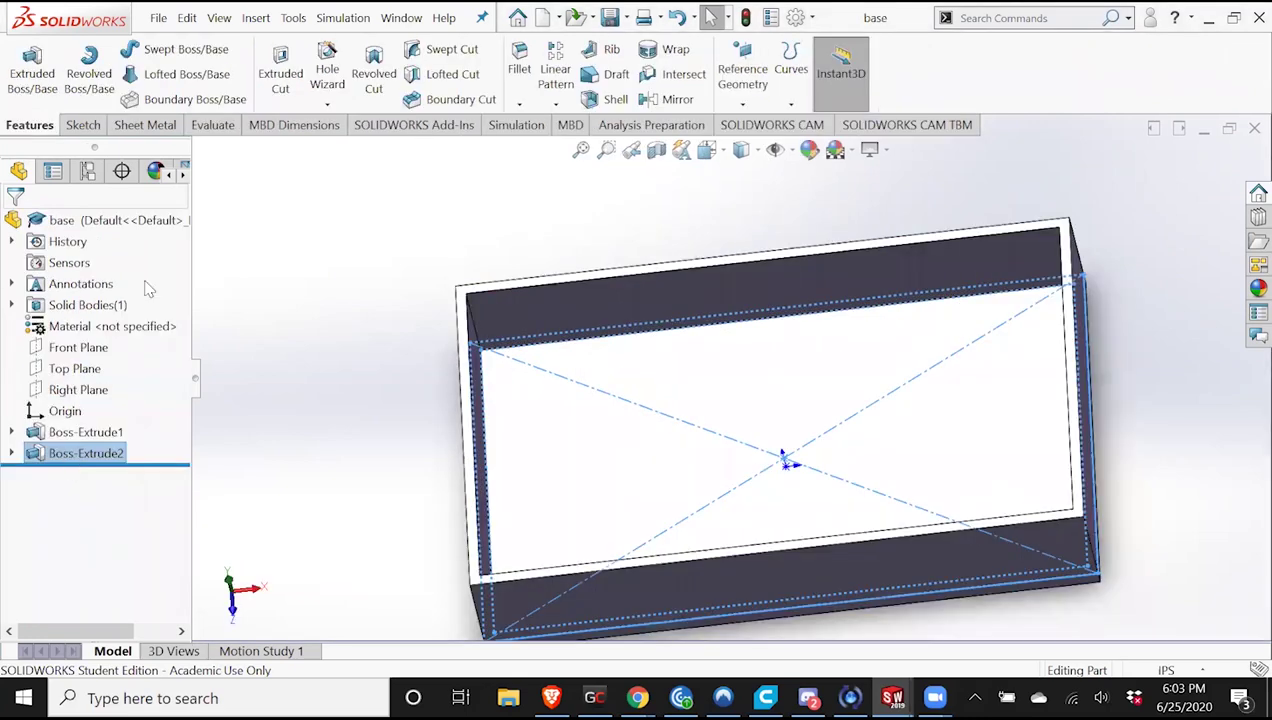
right_click(66, 453)
click(78, 256)
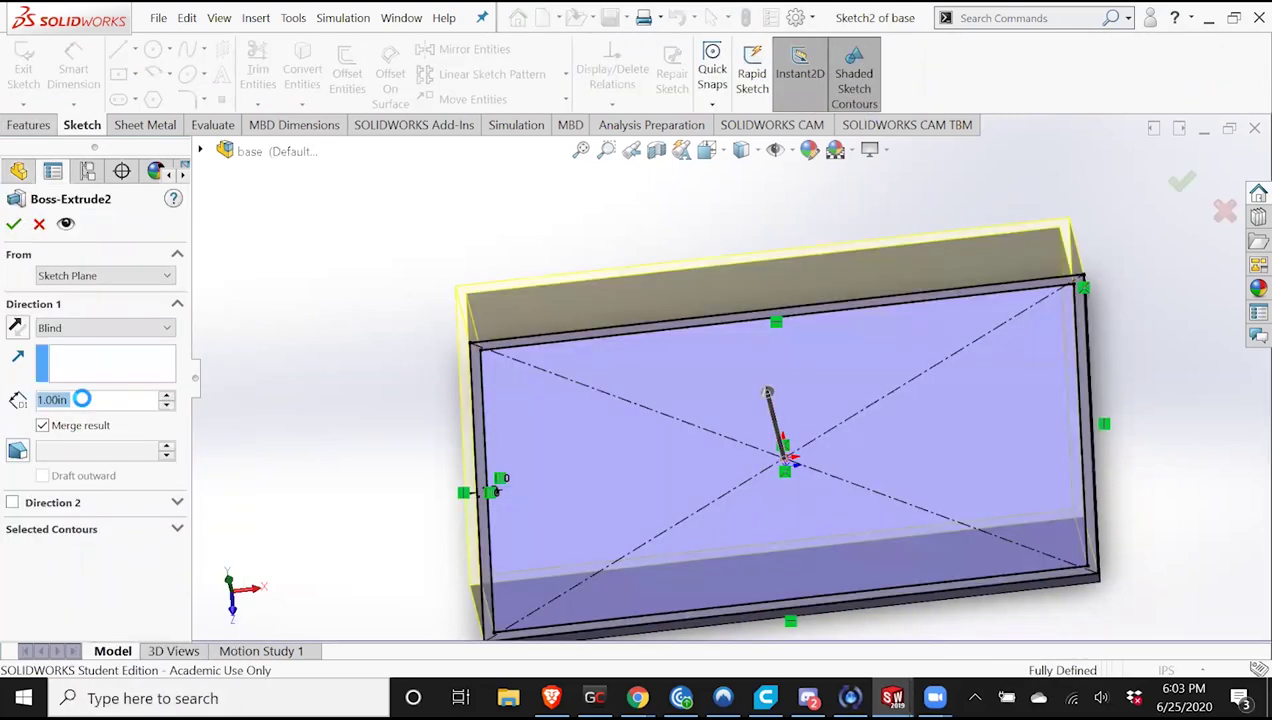
text(0.86)
click(12, 227)
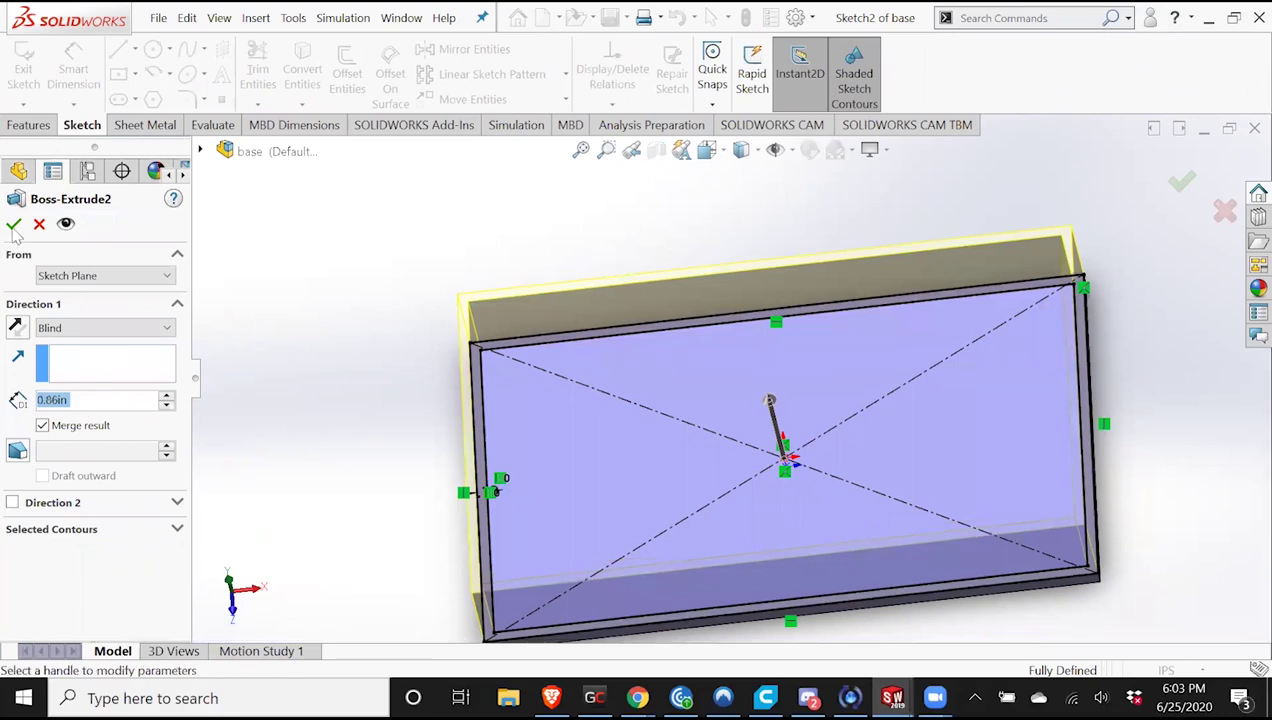
key(Return)
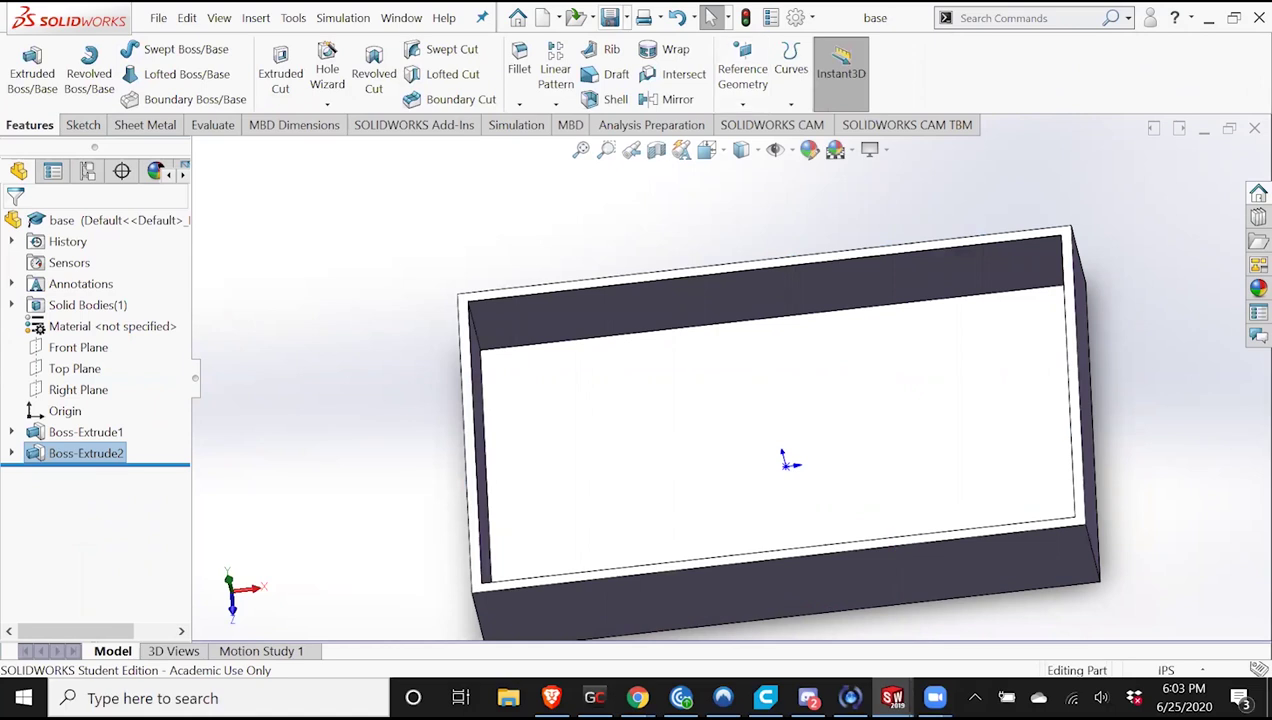
Return to the Assem7 assembly and examine the gap between the button and the switch stem in the section view.
mouse_move(892, 698)
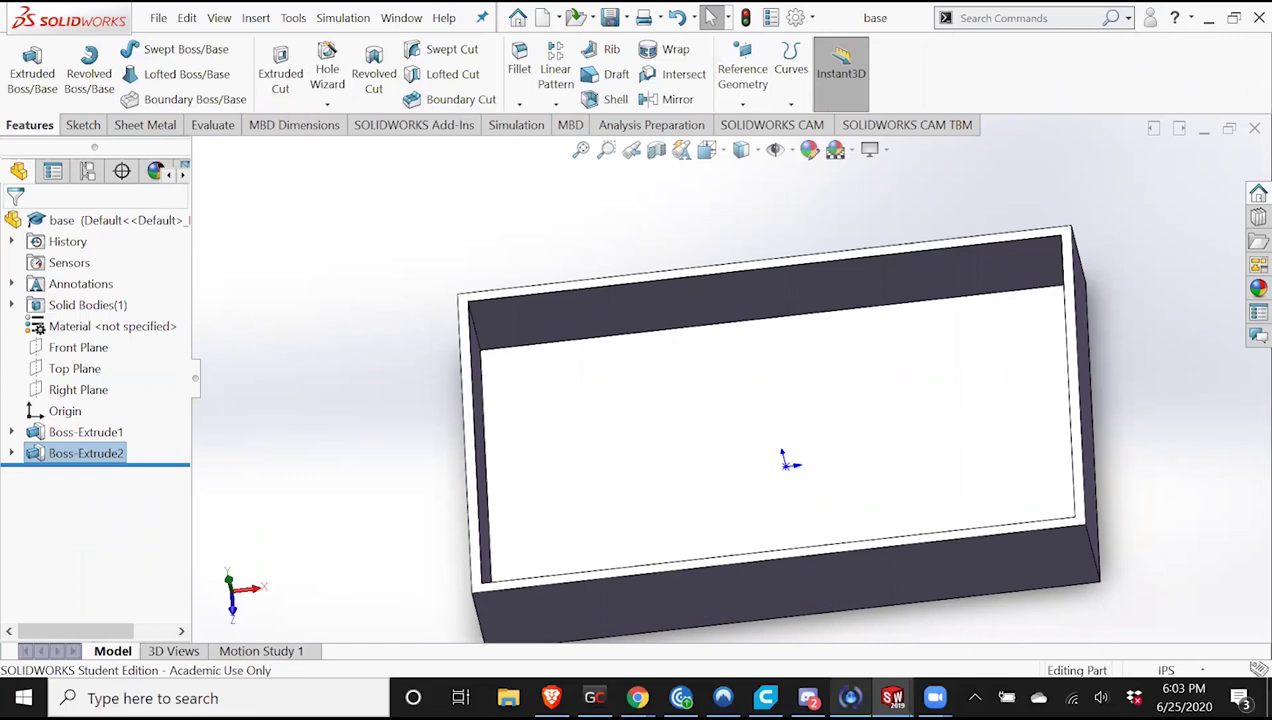
click(892, 698)
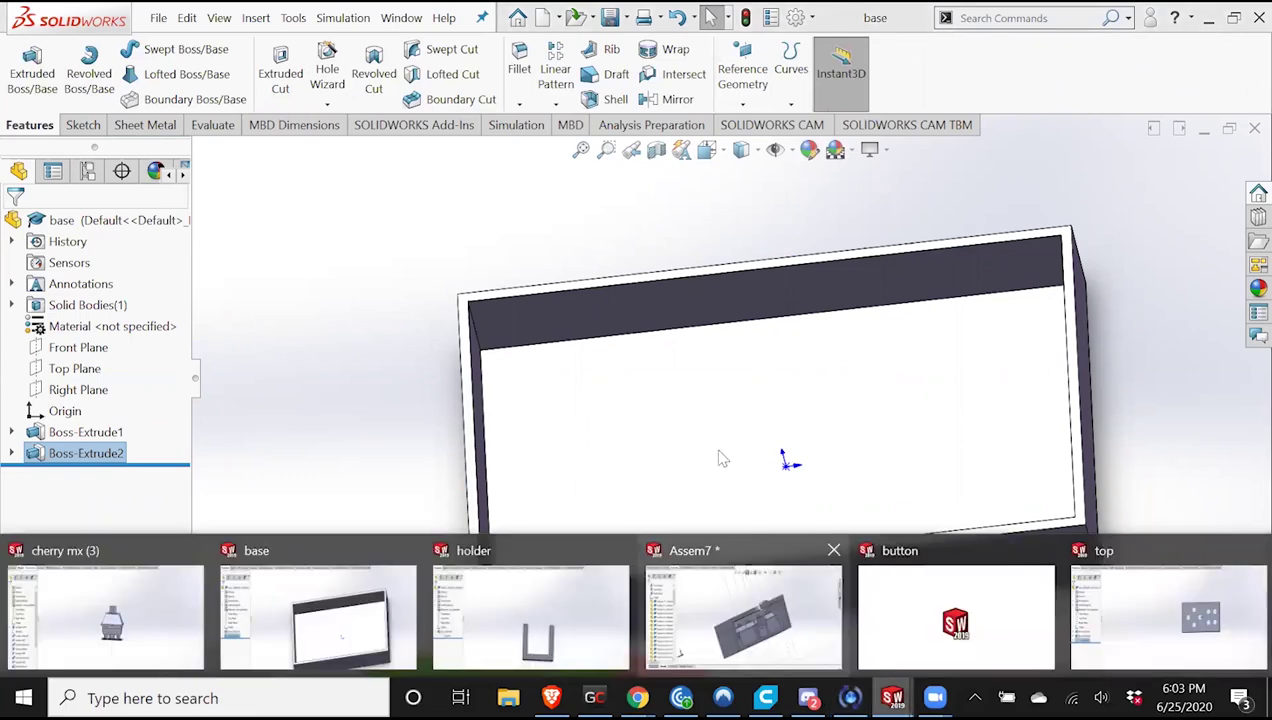
click(743, 615)
click(164, 108)
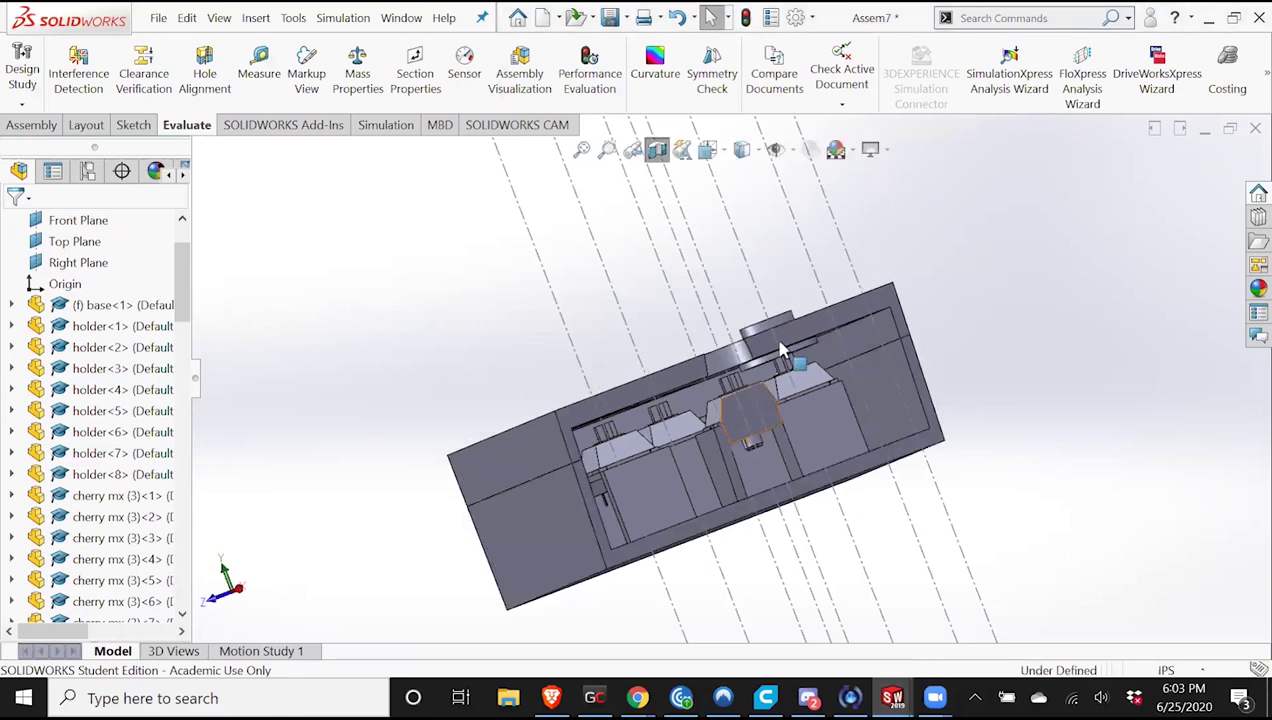
scroll(755, 400, down, 5)
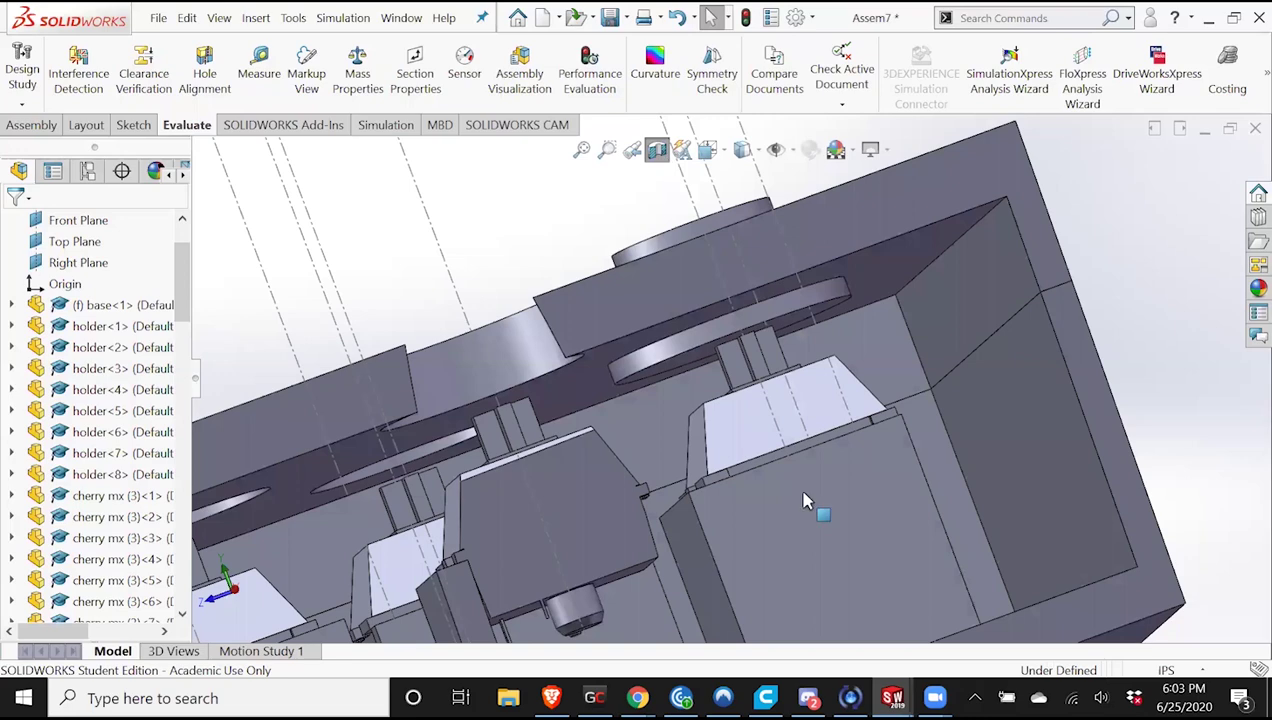
middle_drag(806, 500, 717, 434)
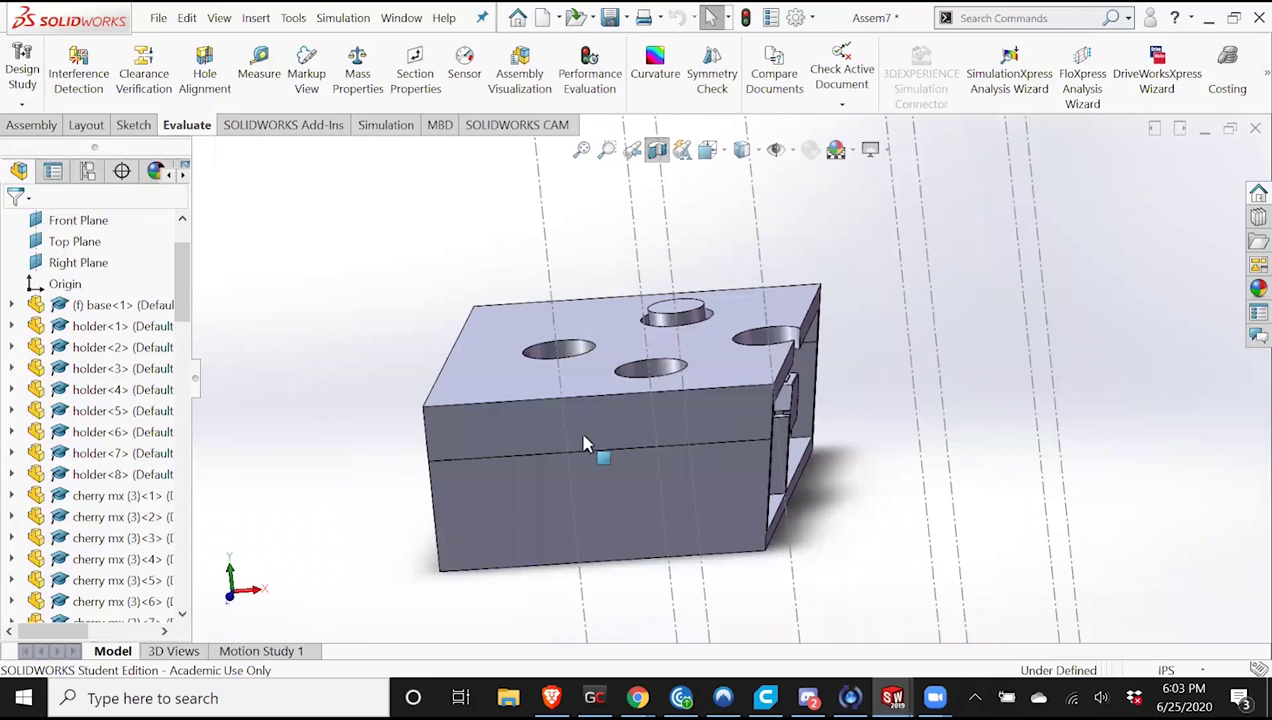
Turn off the section view and inspect the closed box and the fitted button from the front and above.
middle_drag(578, 432, 697, 419)
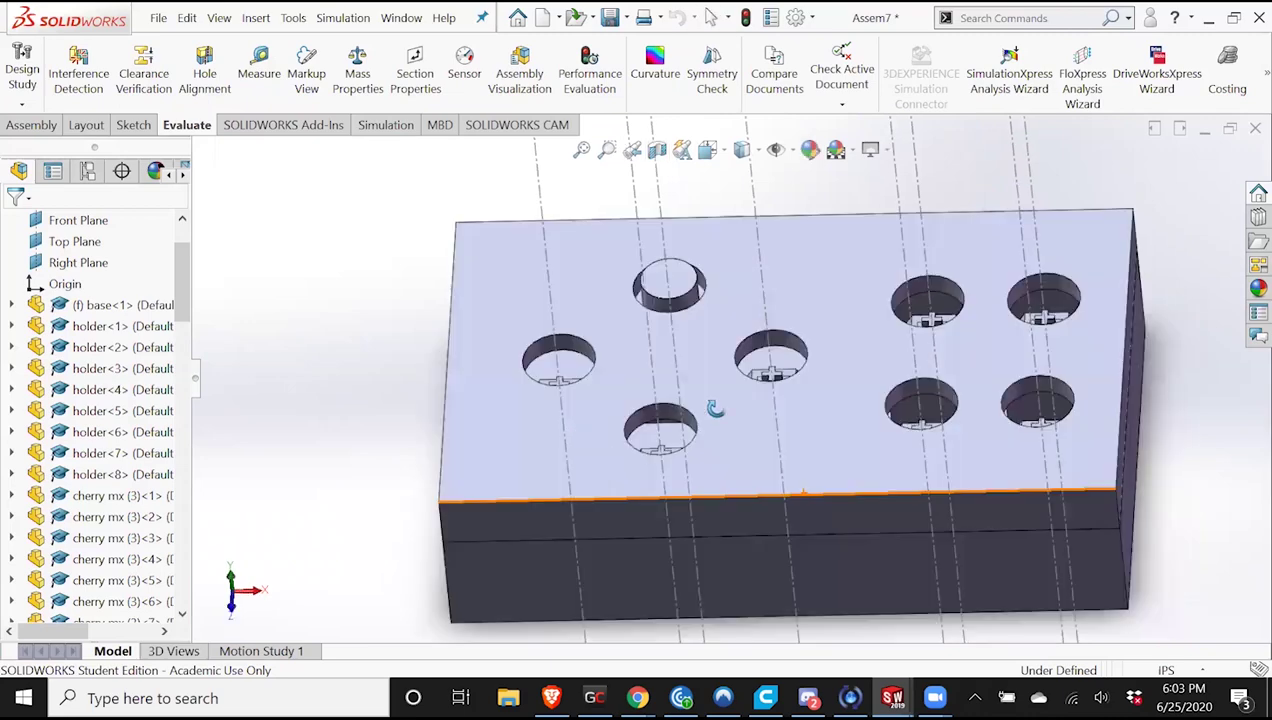
middle_drag(715, 408, 712, 408)
scroll(712, 408, up, 3)
middle_drag(412, 505, 414, 460)
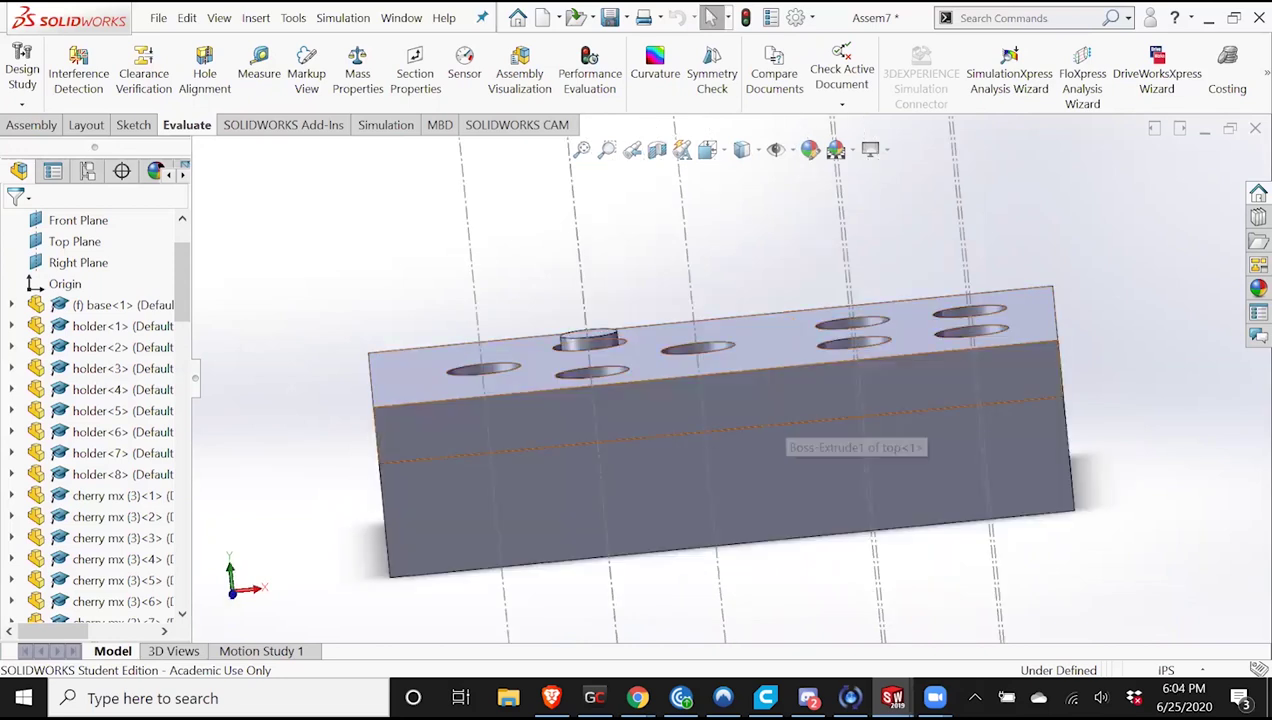
key(Right)
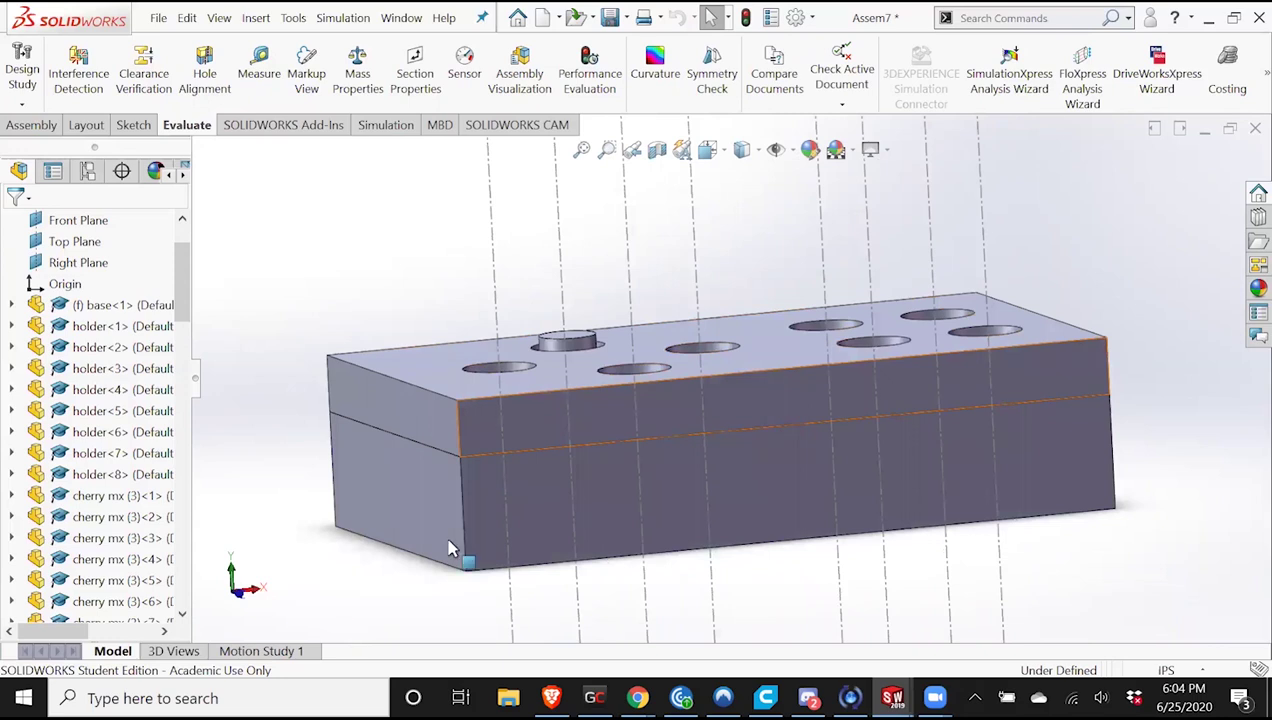
middle_drag(449, 541, 457, 397)
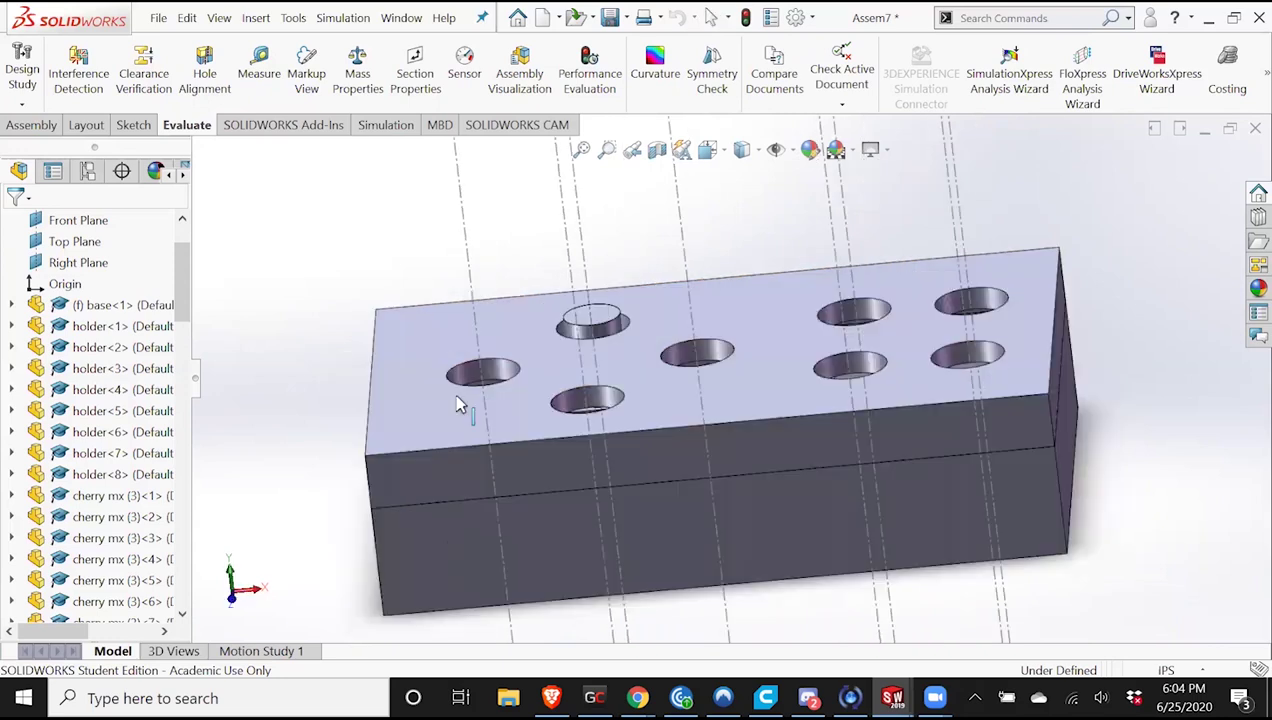
key(ctrl+shift+z)
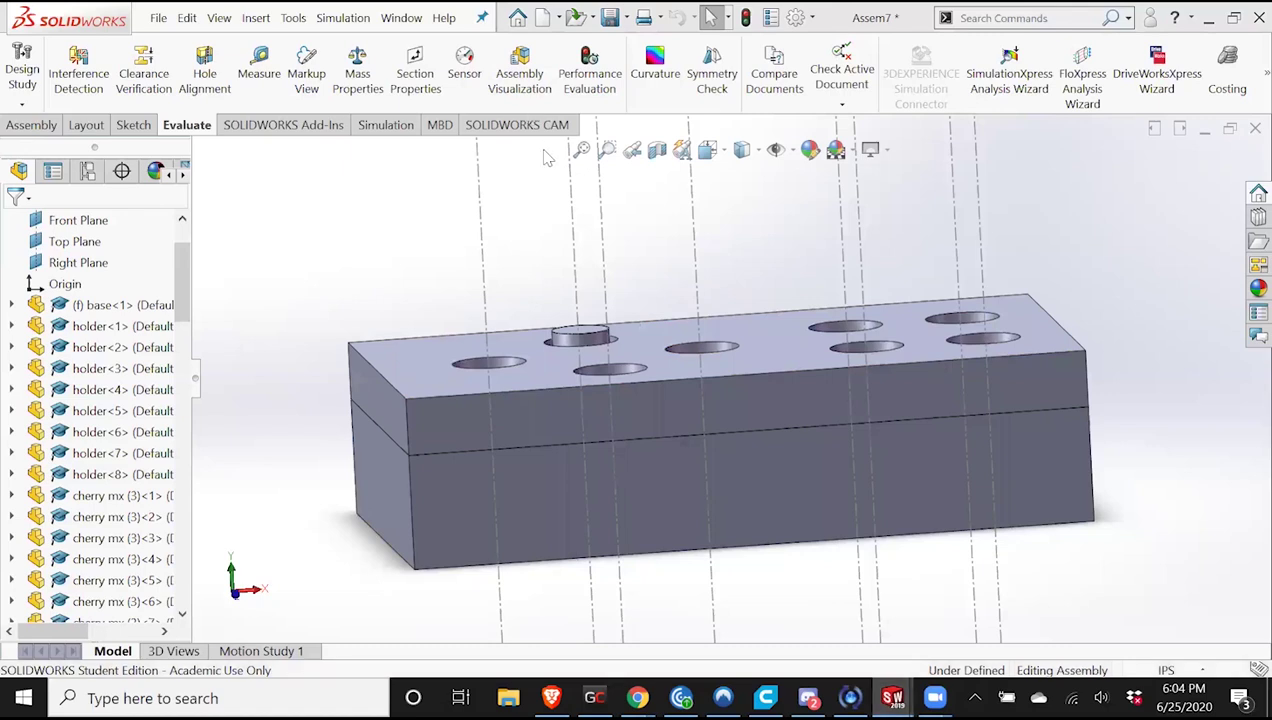
Save the top part with its rounded edges and return to the Assem7 assembly.
key(ctrl+Tab)
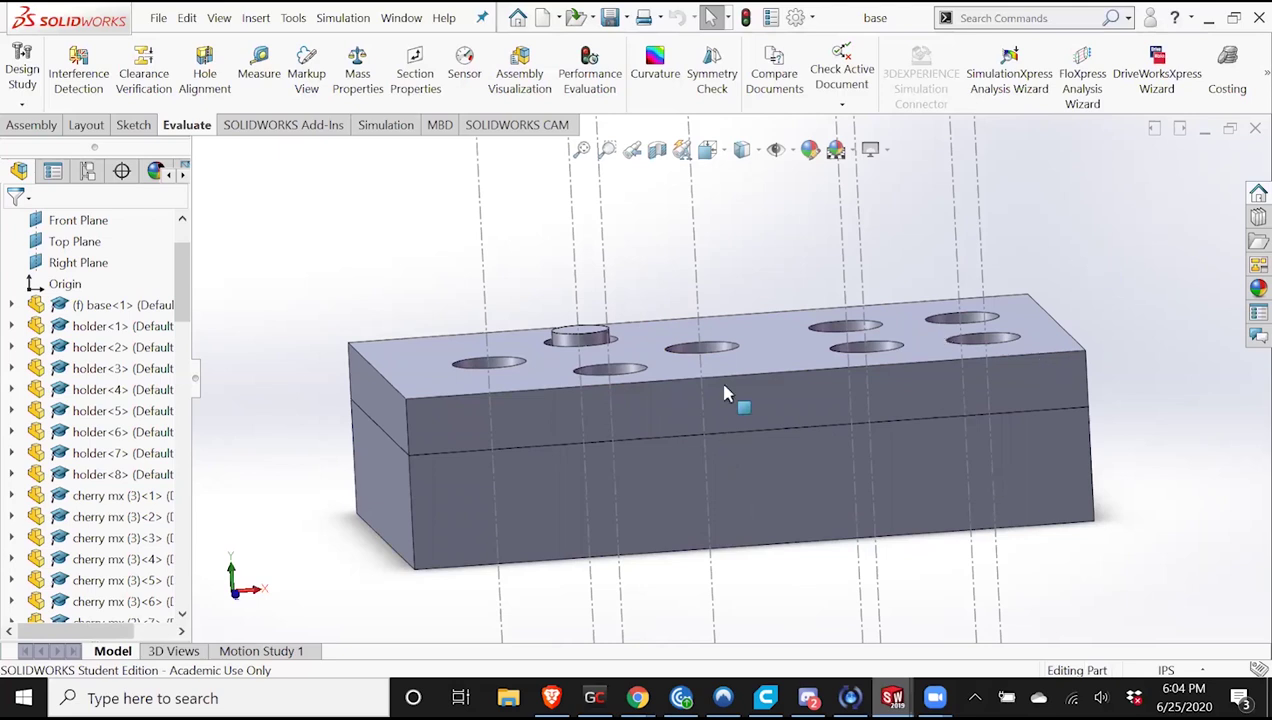
click(605, 21)
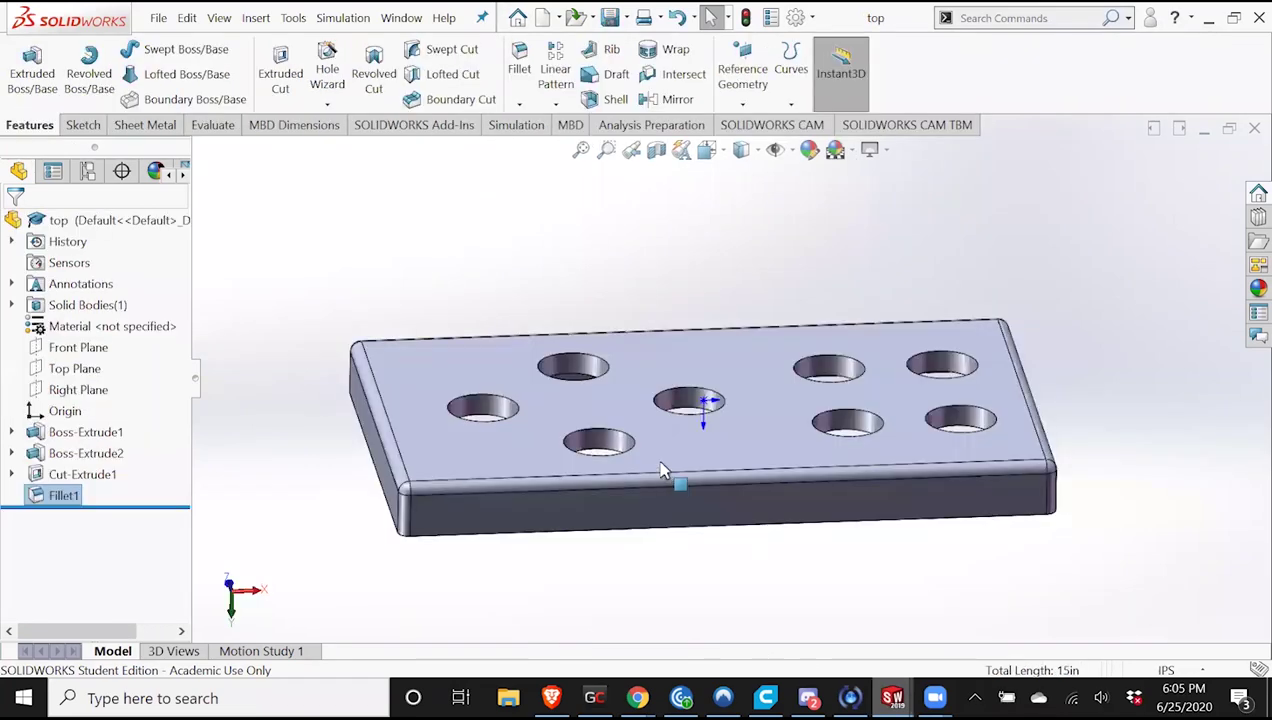
click(893, 698)
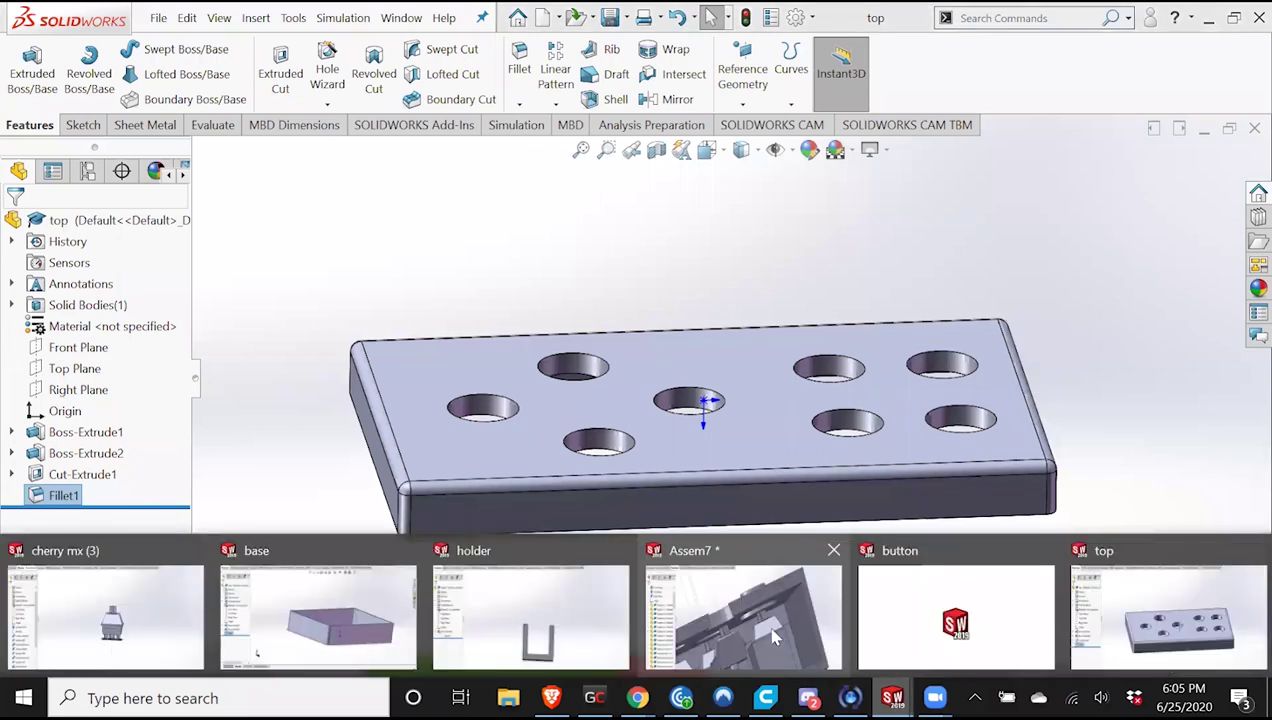
click(750, 598)
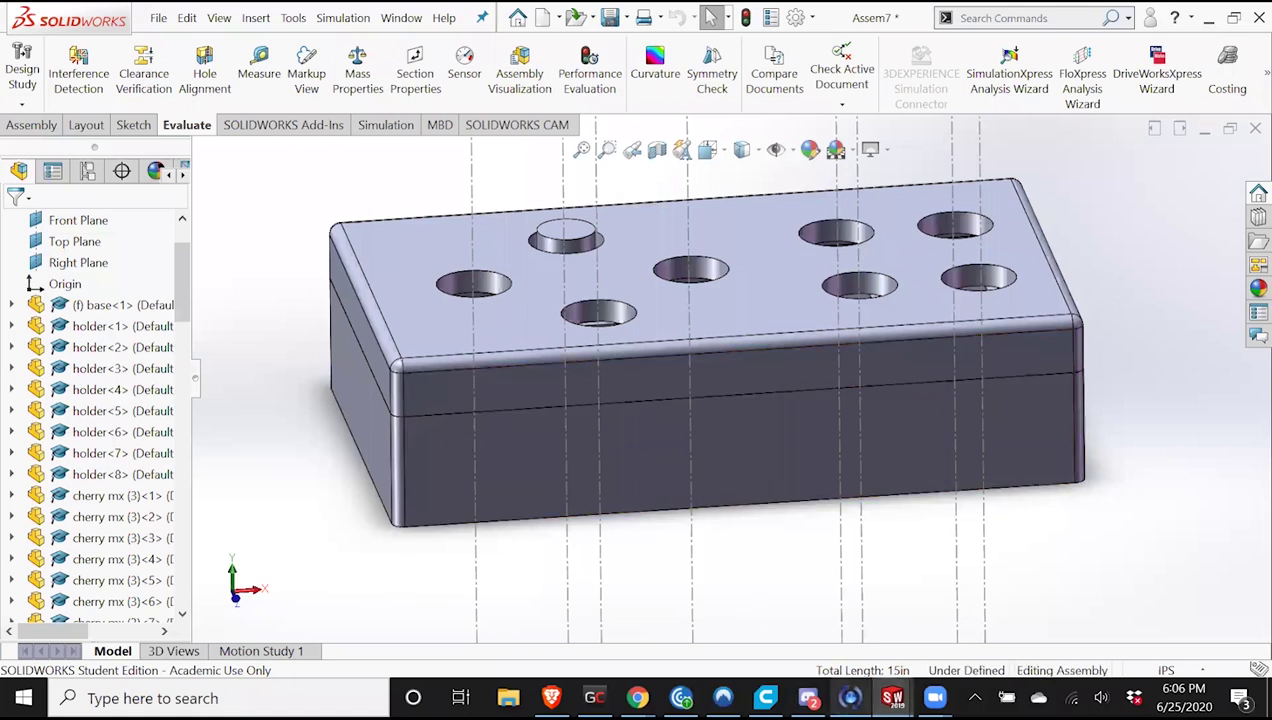
Switch to the base part and inspect its walls, floor and rounded corners from several angles.
click(361, 624)
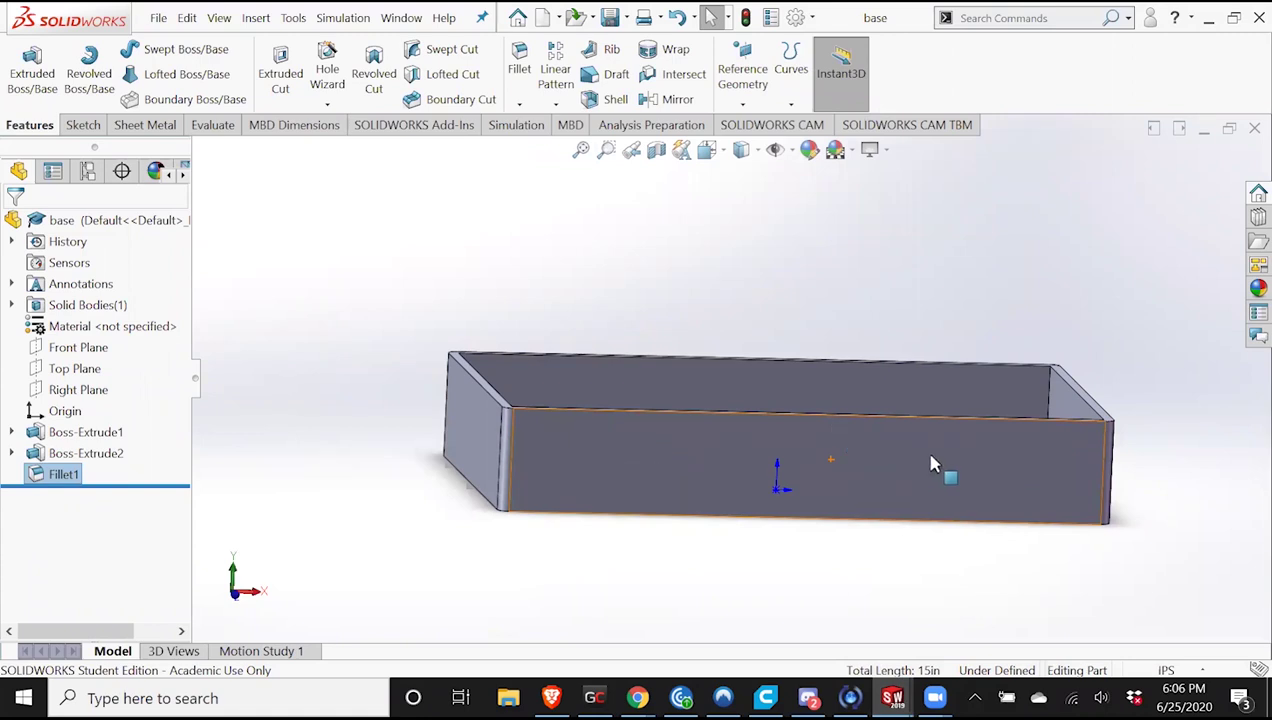
middle_drag(843, 466, 940, 566)
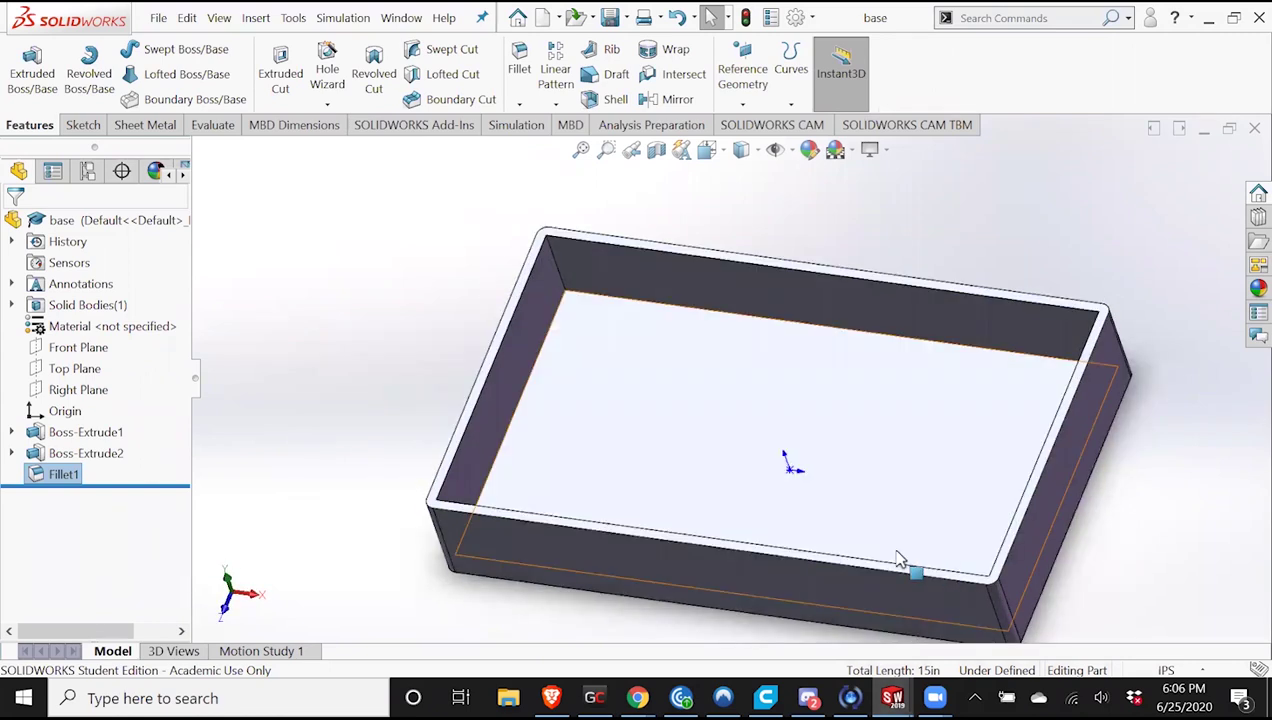
scroll(696, 448, up, 1)
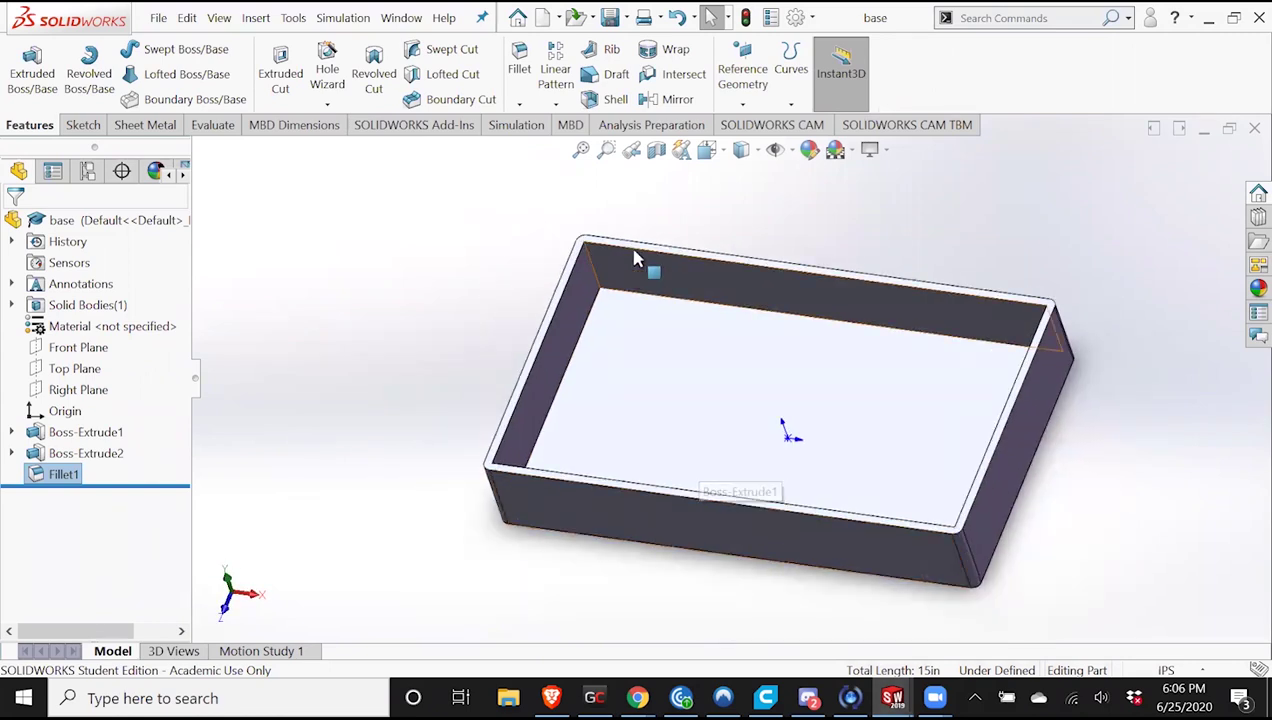
middle_drag(687, 380, 653, 354)
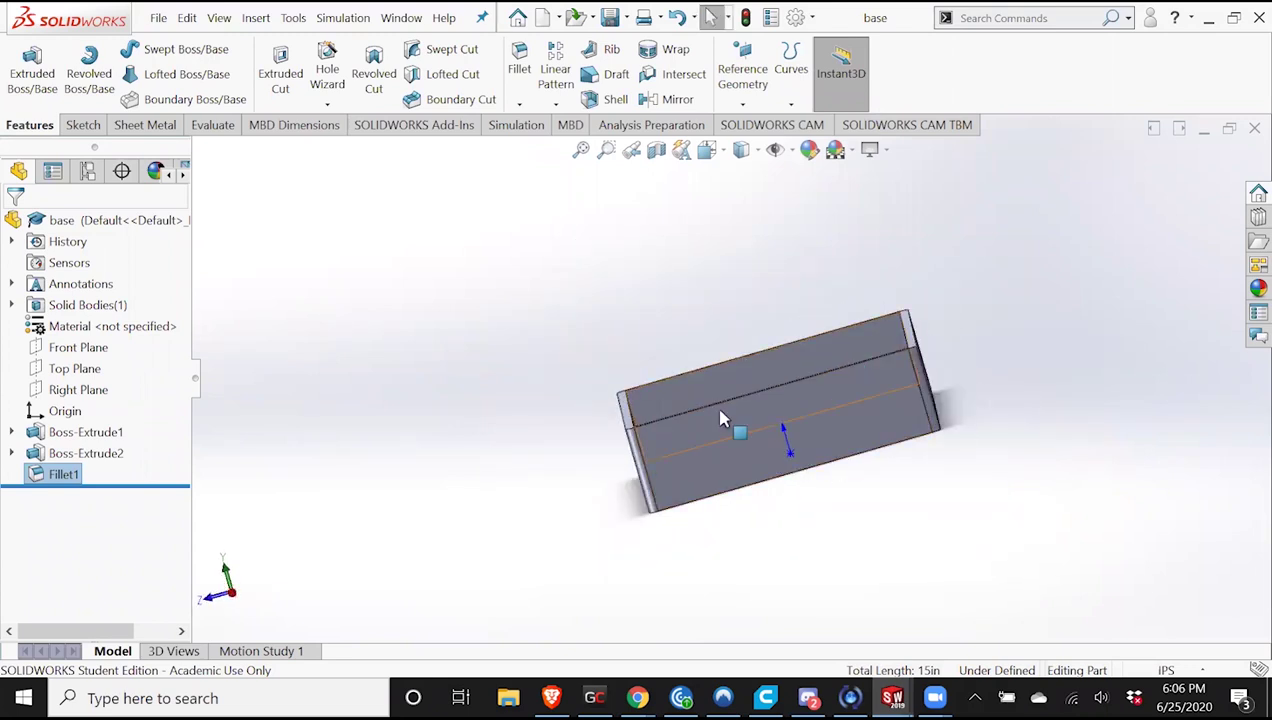
middle_drag(692, 424, 725, 437)
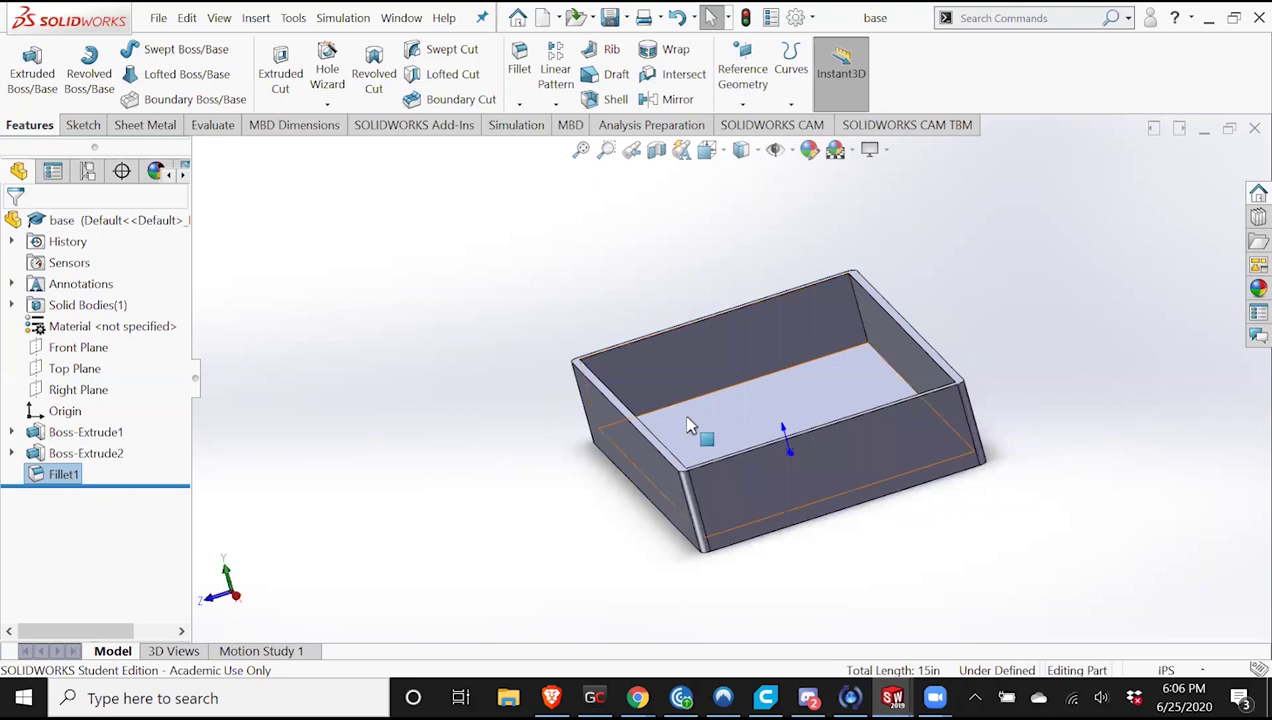
middle_drag(759, 447, 764, 391)
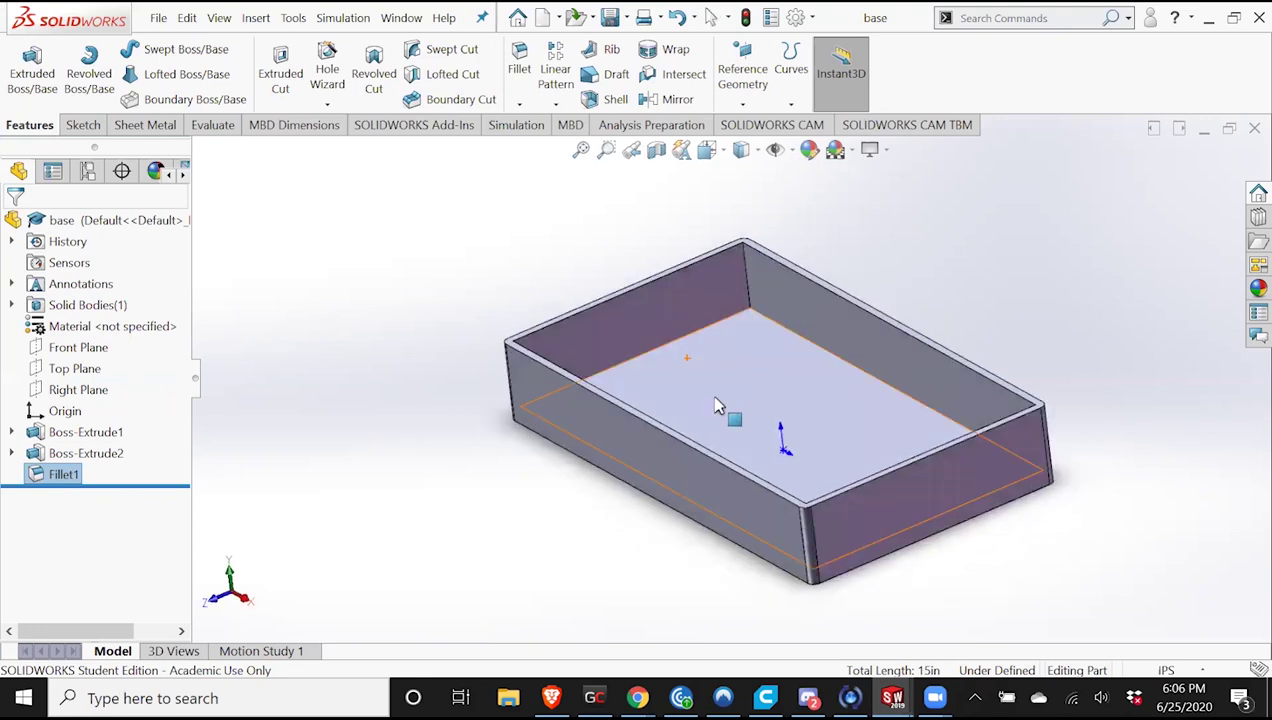
key(ctrl+shift+z)
key(ctrl+shift+z)
key(ctrl+shift+z)
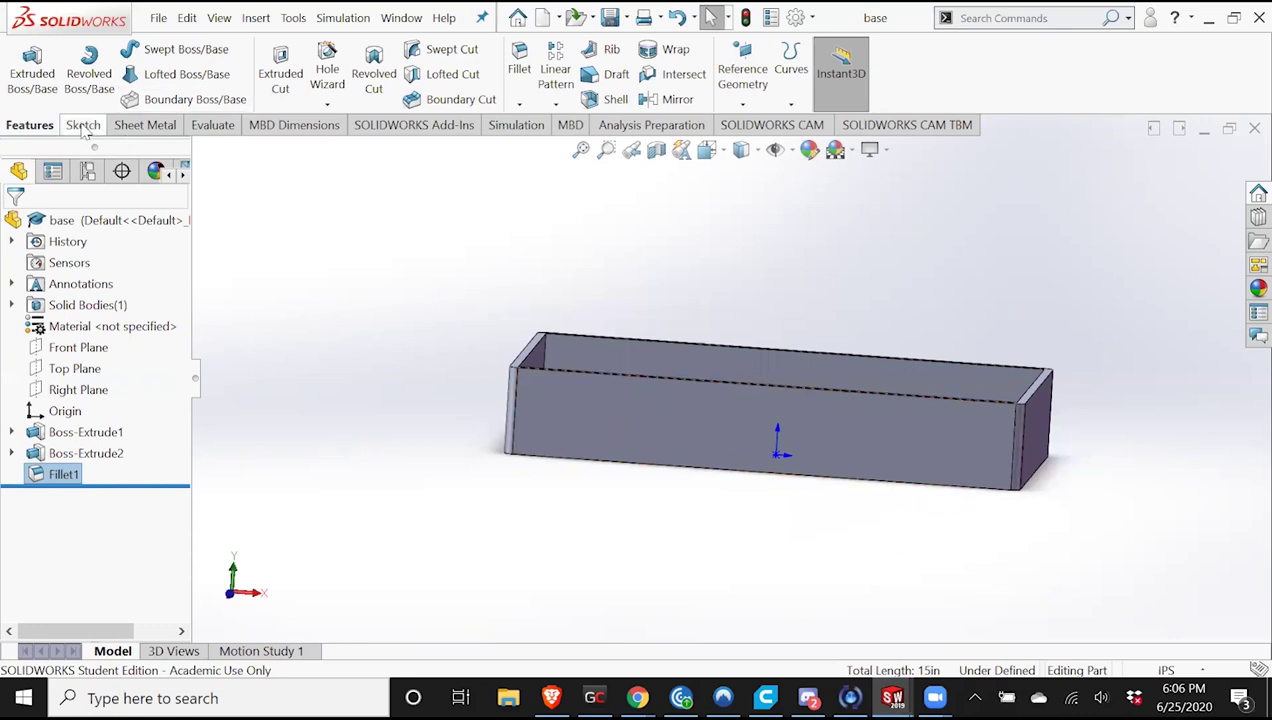
mouse_move(630, 420)
middle_down()
mouse_move(656, 247)
mouse_move(667, 412)
mouse_move(660, 396)
mouse_move(755, 164)
middle_up()
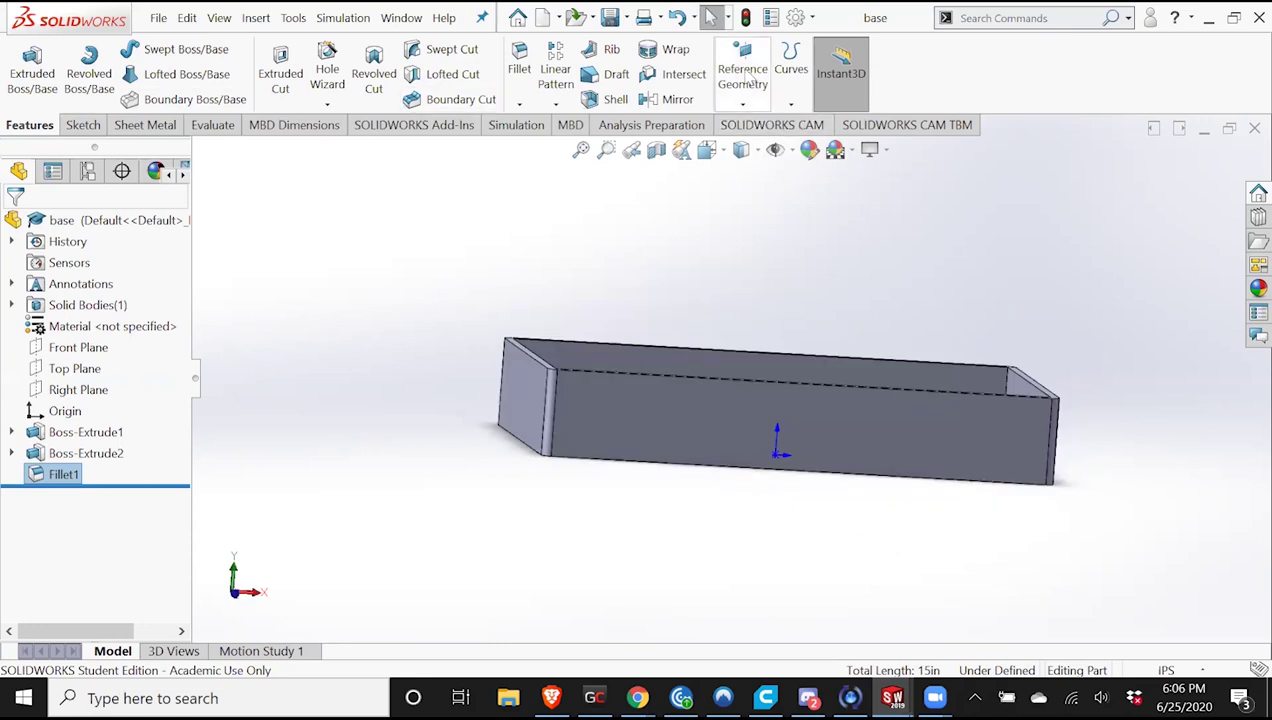
Create a Mid Plane reference plane between the base's long outer front wall face and the top rim face, leaving the offset unflipped.
click(742, 104)
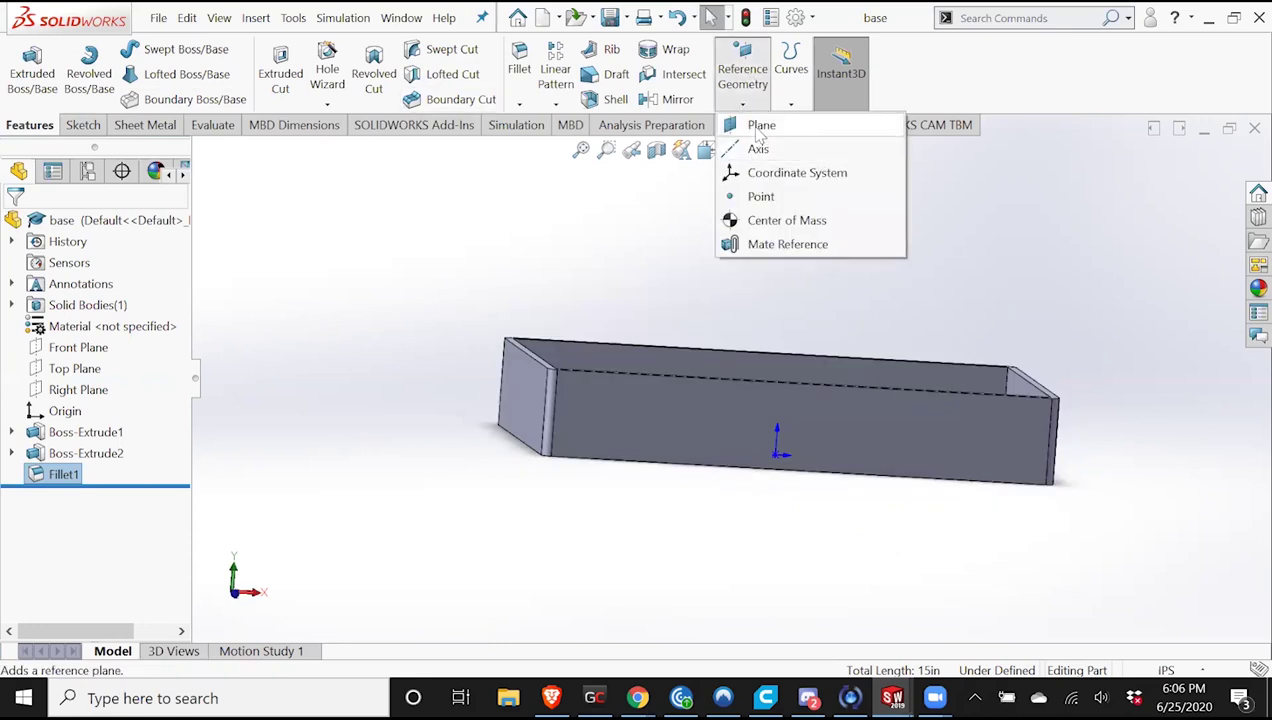
click(758, 130)
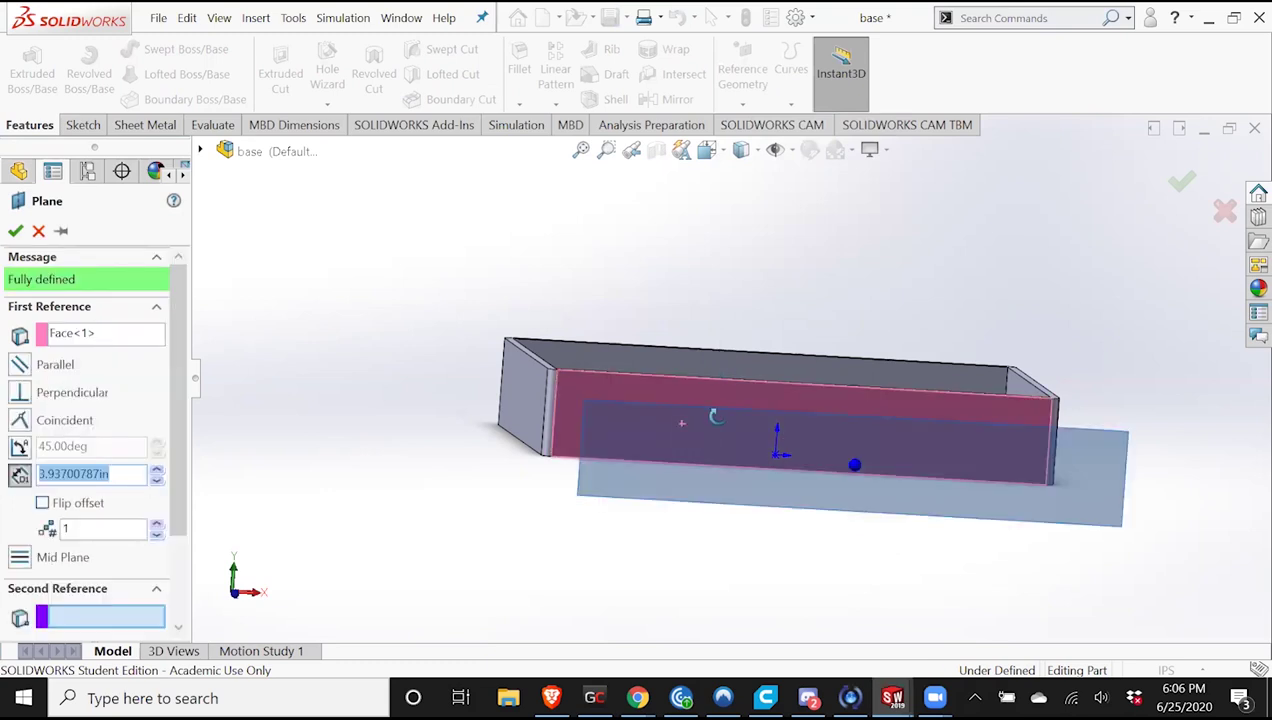
middle_drag(714, 416, 684, 446)
scroll(684, 446, down, 3)
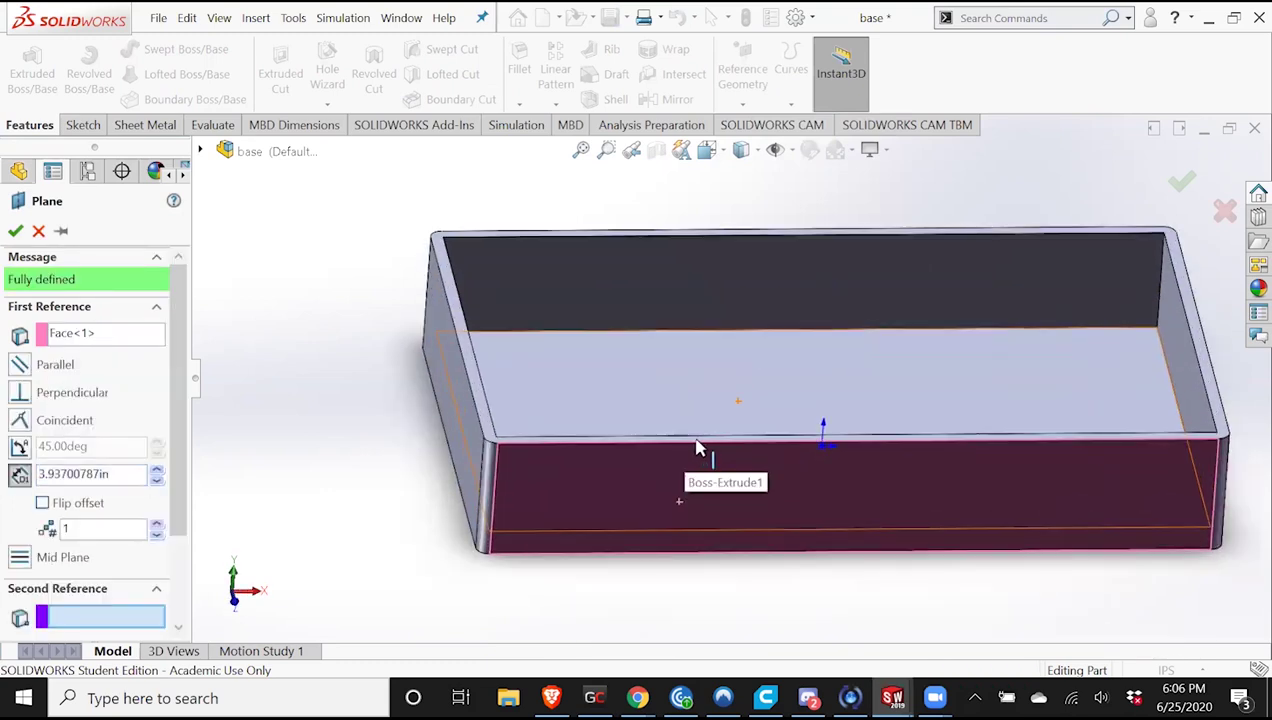
scroll(700, 445, down, 3)
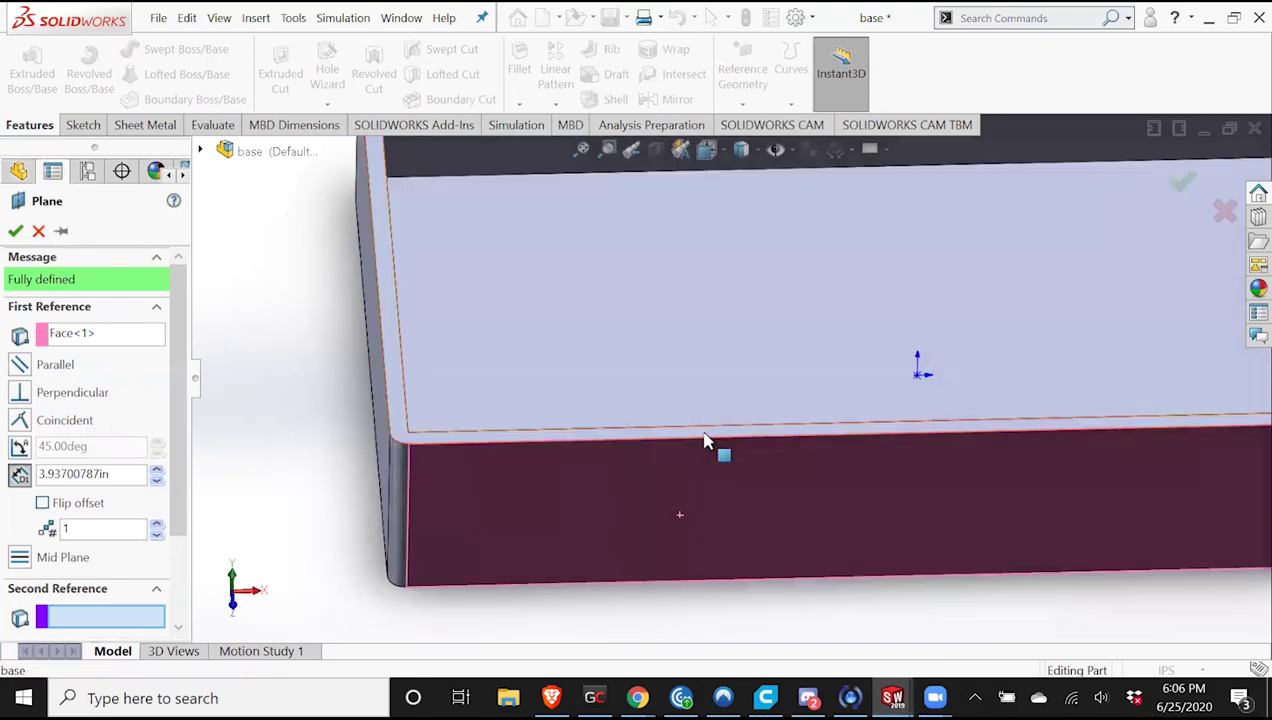
click(705, 441)
middle_drag(752, 508, 808, 500)
scroll(804, 494, up, 4)
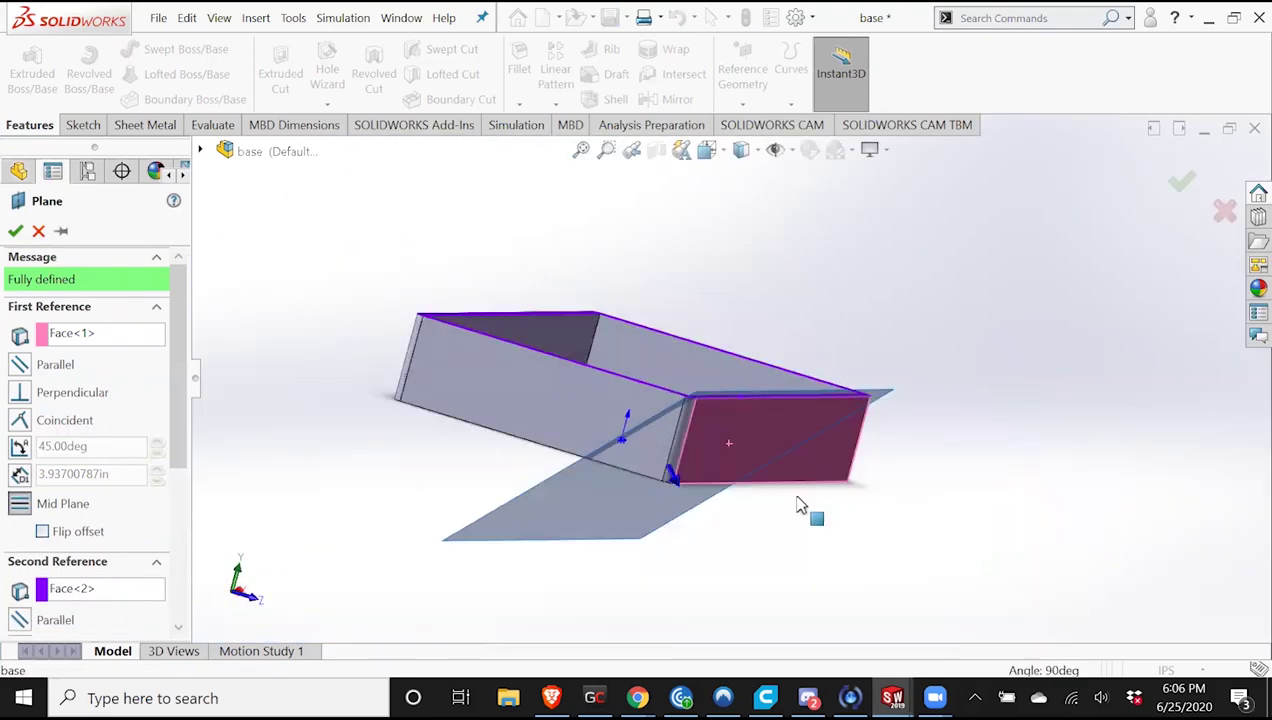
middle_drag(799, 505, 925, 340)
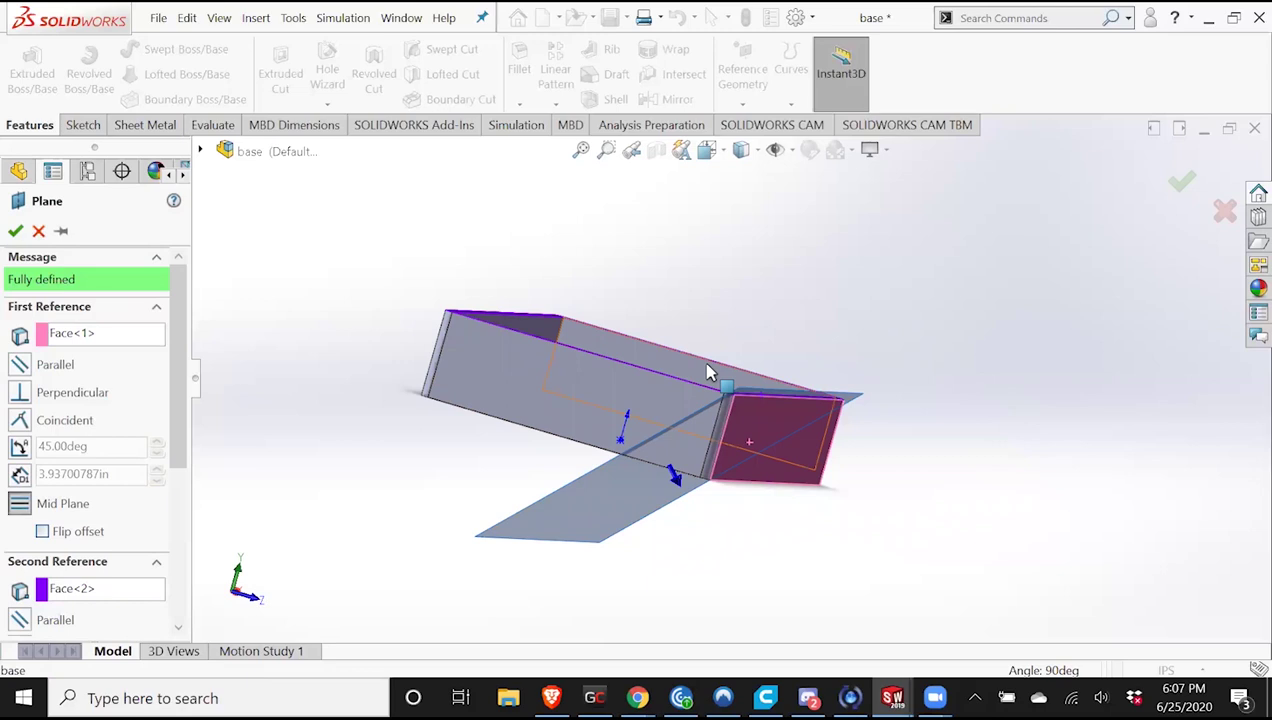
click(44, 533)
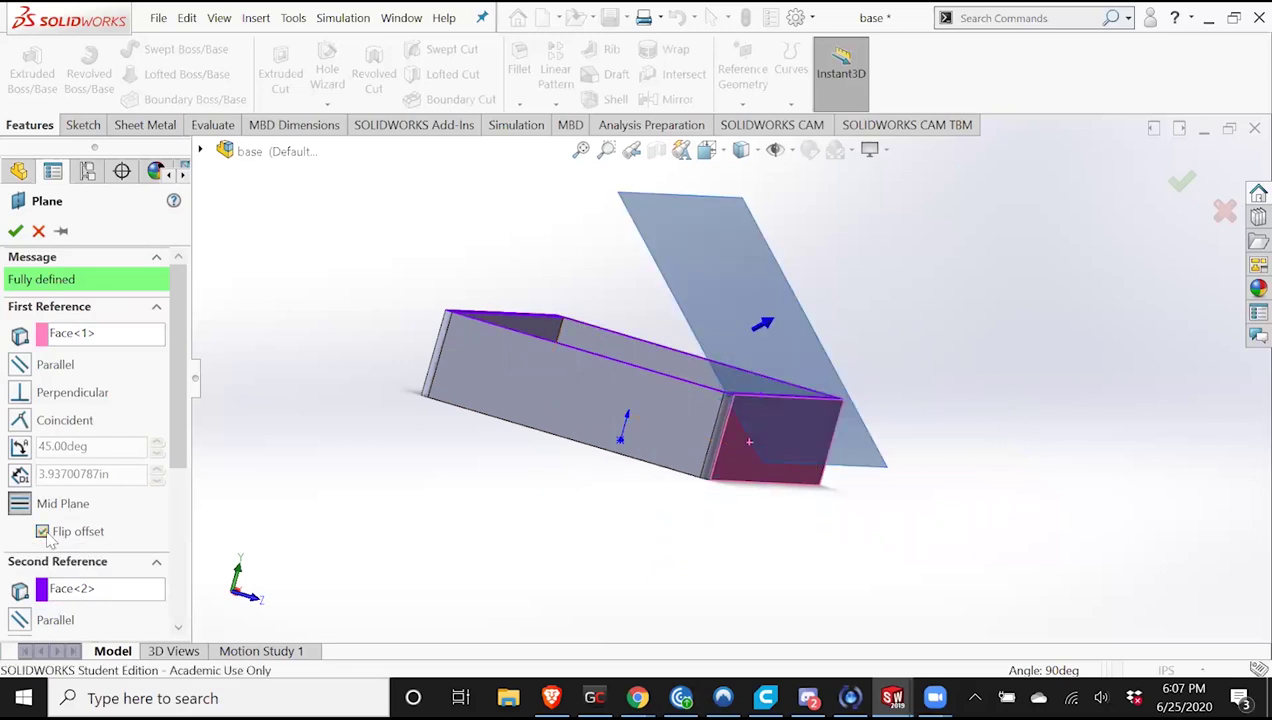
click(43, 532)
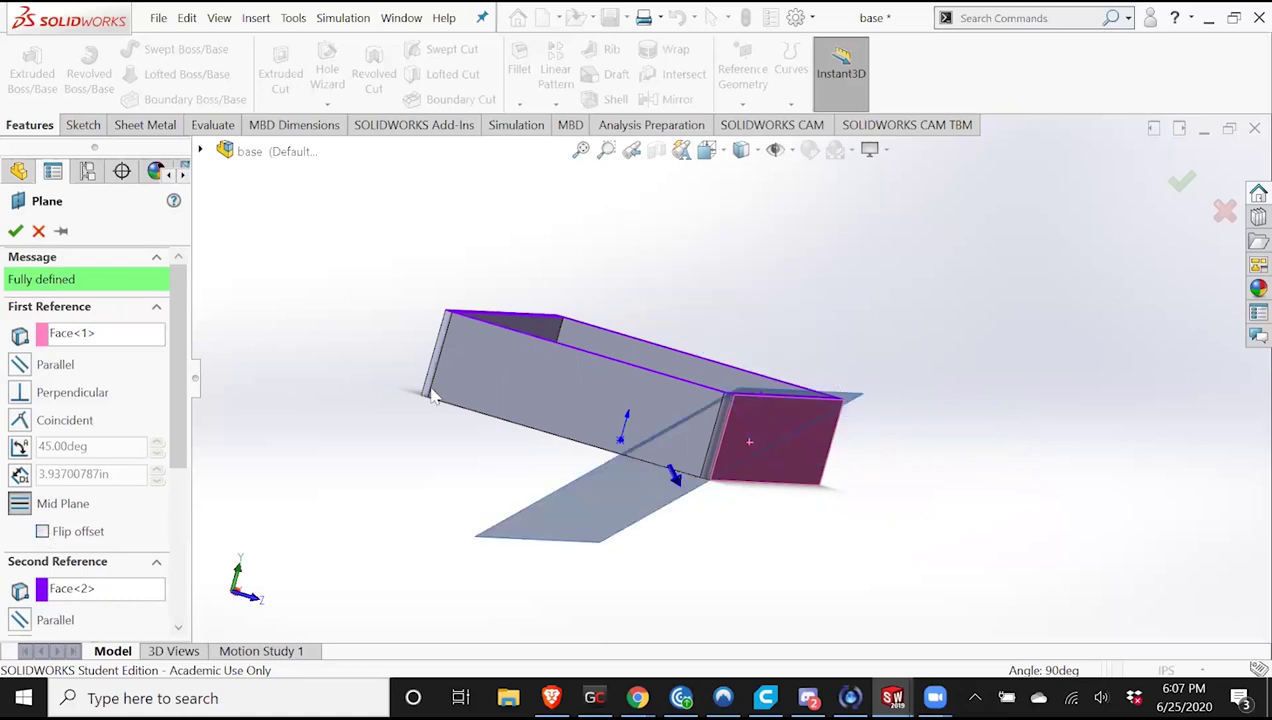
click(15, 231)
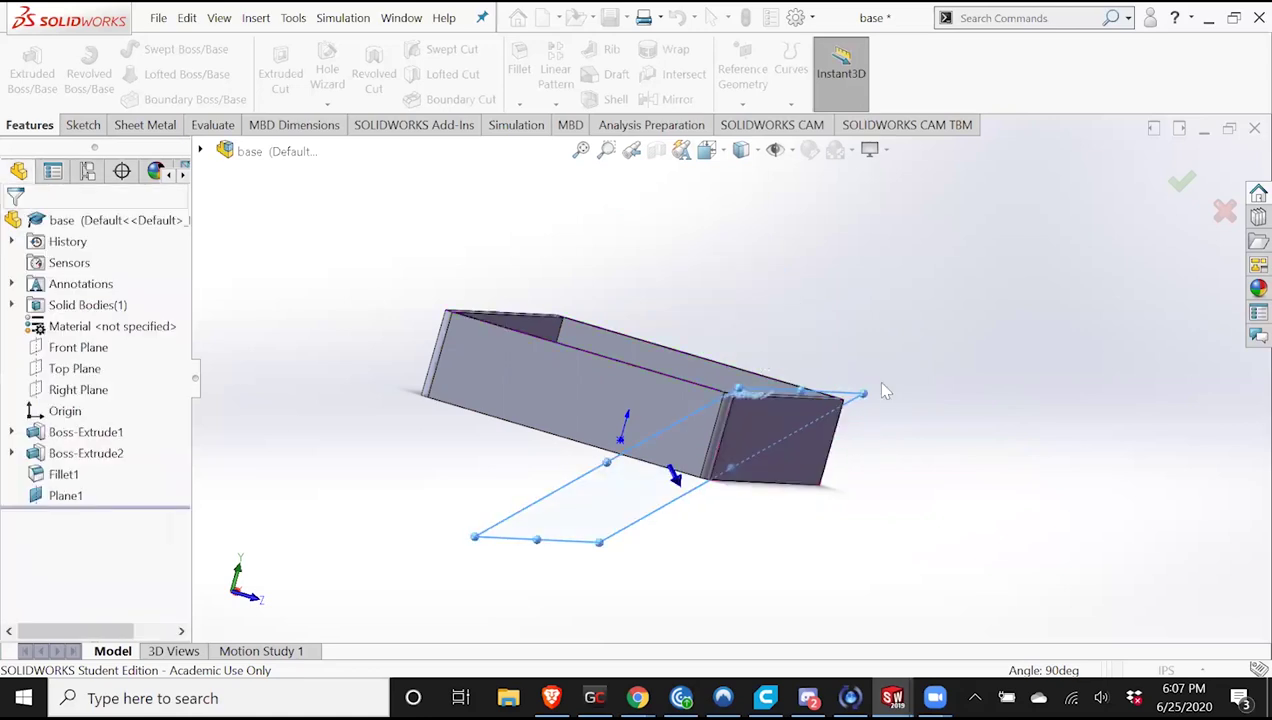
Start a sketch on the new plane and draw four circles in a row across the base's long wall, the first about 0.31 in in diameter.
drag(926, 362, 943, 351)
middle_drag(872, 438, 803, 397)
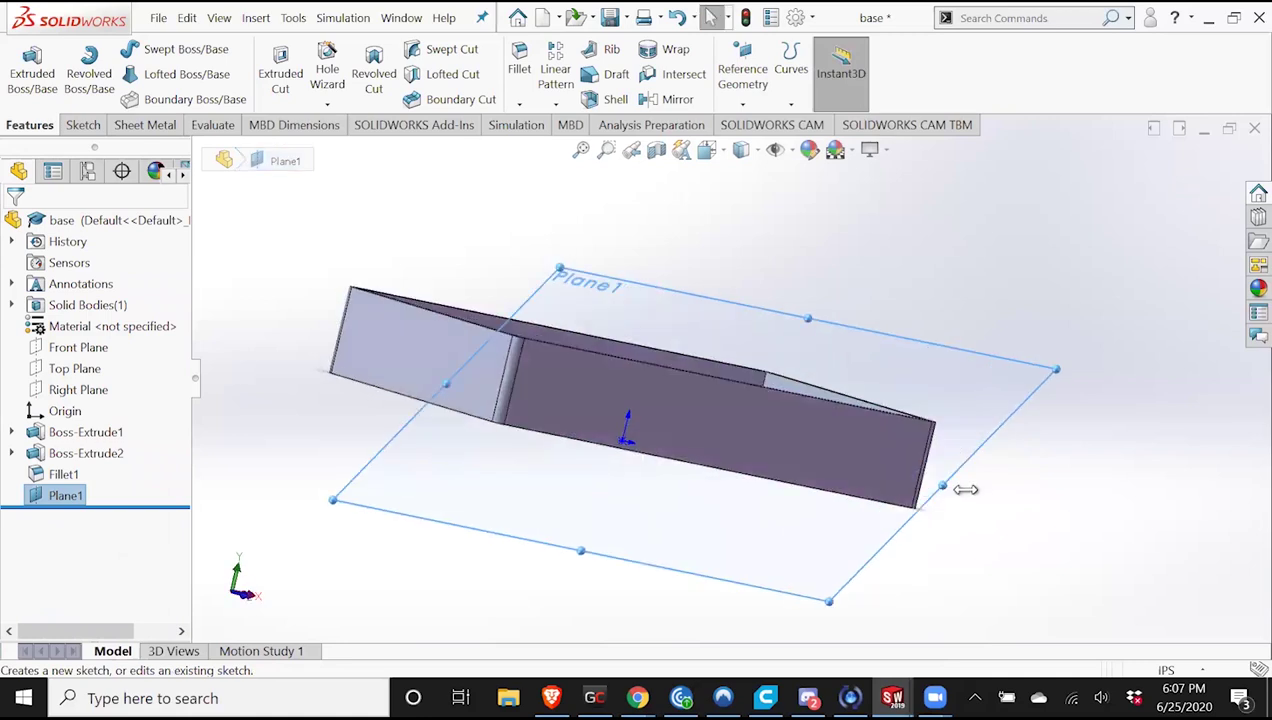
mouse_move(846, 463)
middle_down()
mouse_move(775, 432)
mouse_move(862, 428)
mouse_move(850, 428)
middle_up()
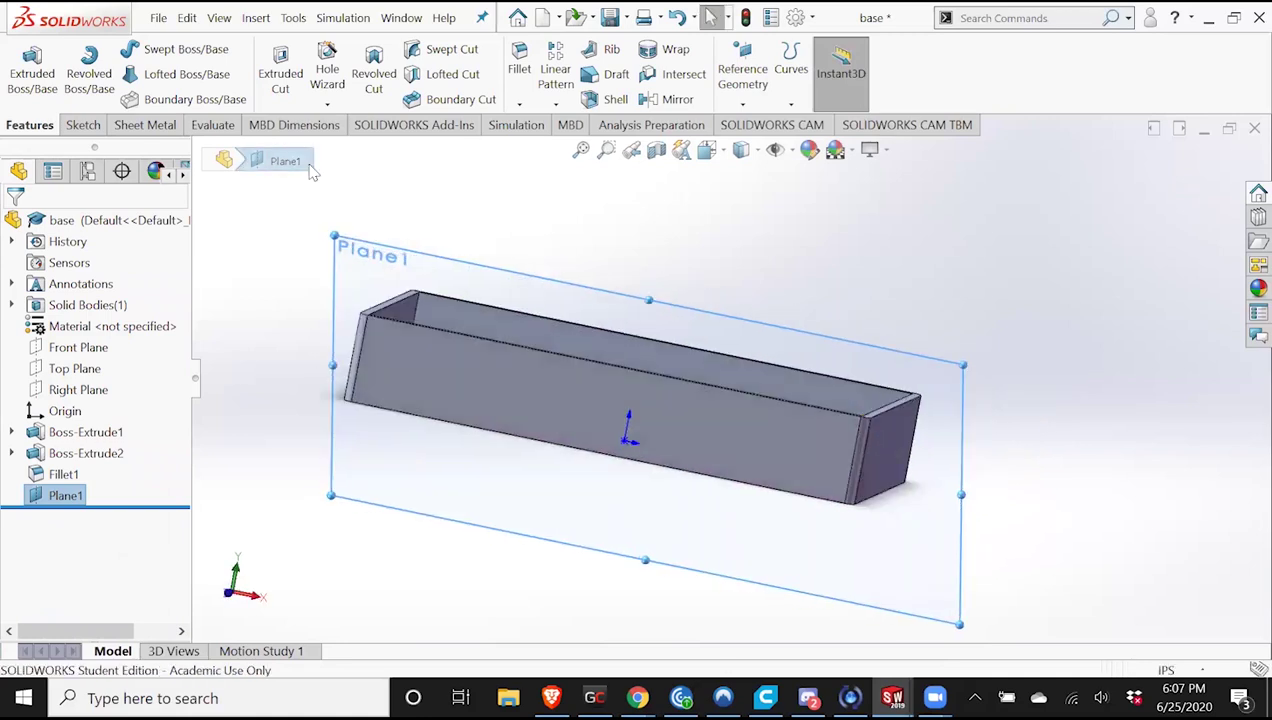
click(84, 124)
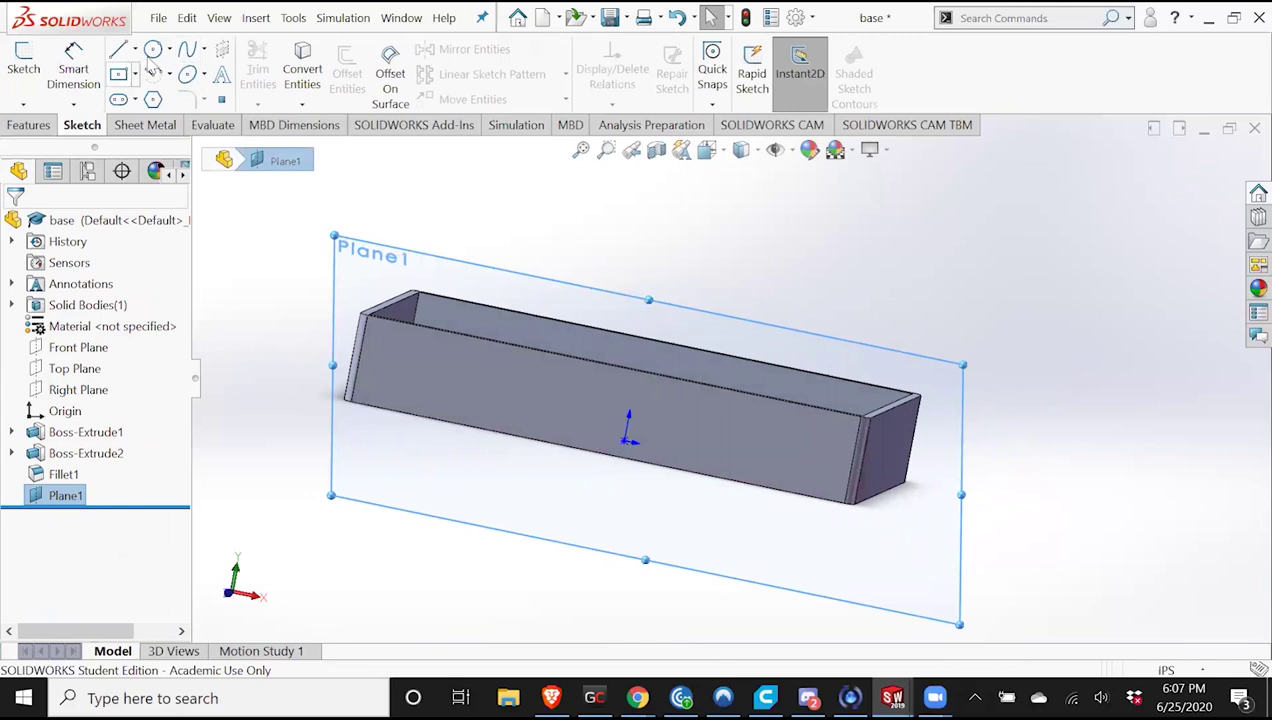
click(23, 66)
click(153, 49)
middle_drag(445, 356, 510, 339)
drag(476, 343, 492, 343)
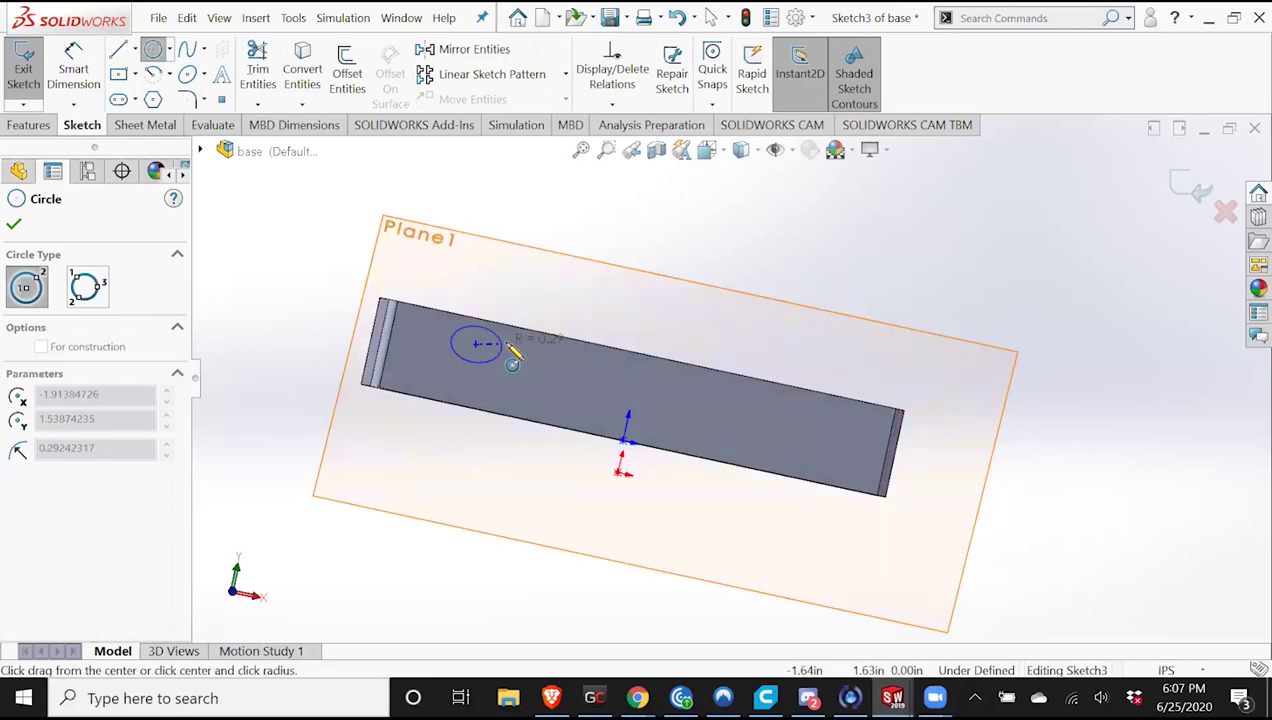
drag(563, 363, 586, 361)
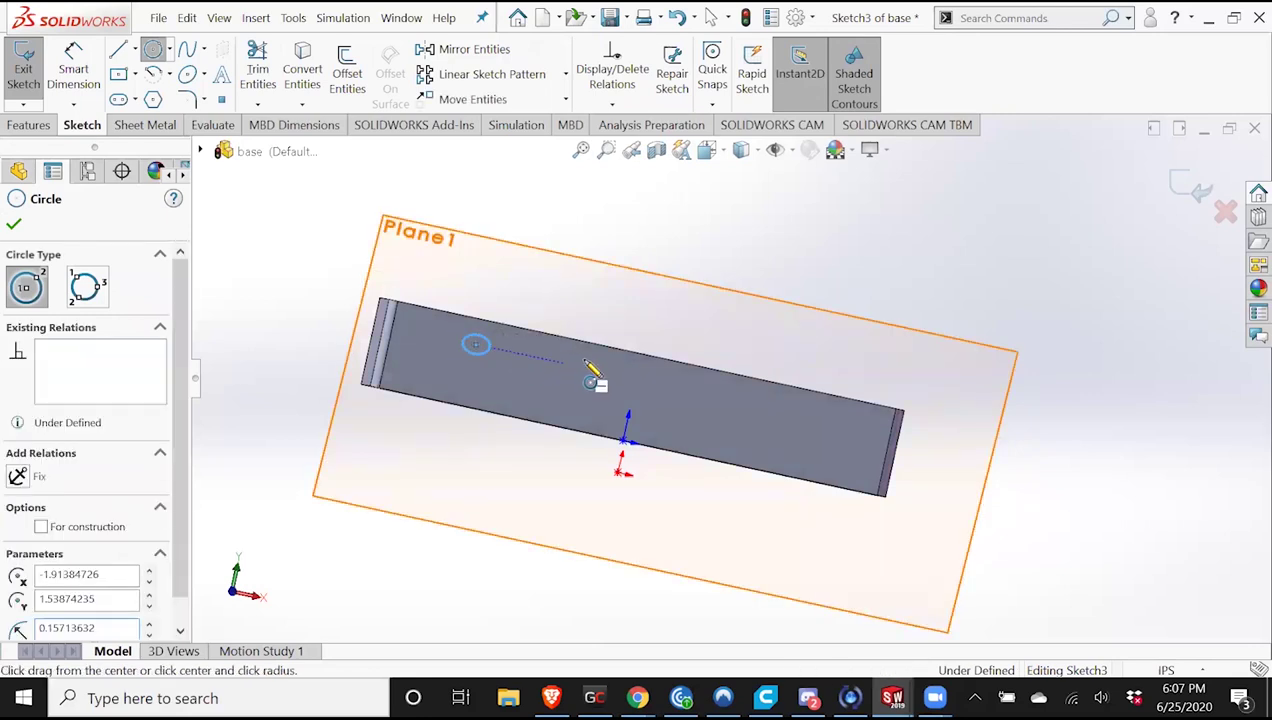
mouse_move(688, 400)
mouse_down()
mouse_move(824, 436)
mouse_move(816, 424)
mouse_up()
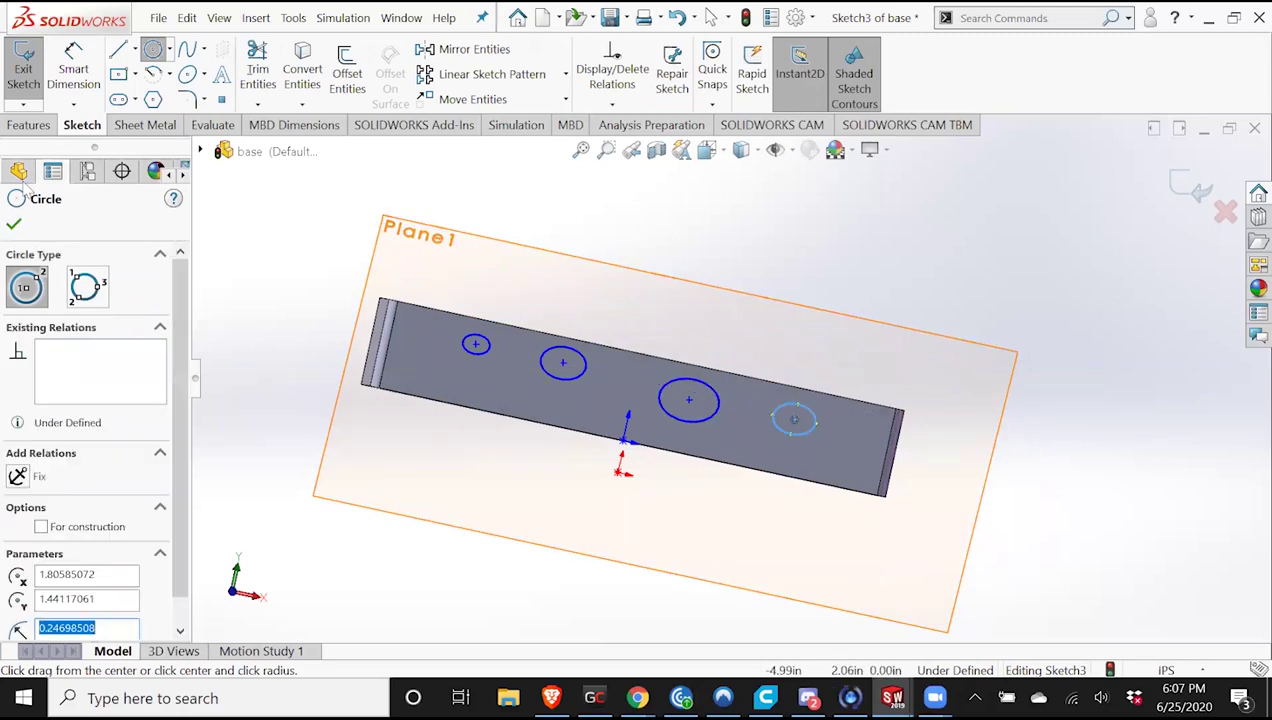
key(Escape)
Dimension the leftmost circle's diameter to 0.25 in.
click(489, 350)
click(653, 274)
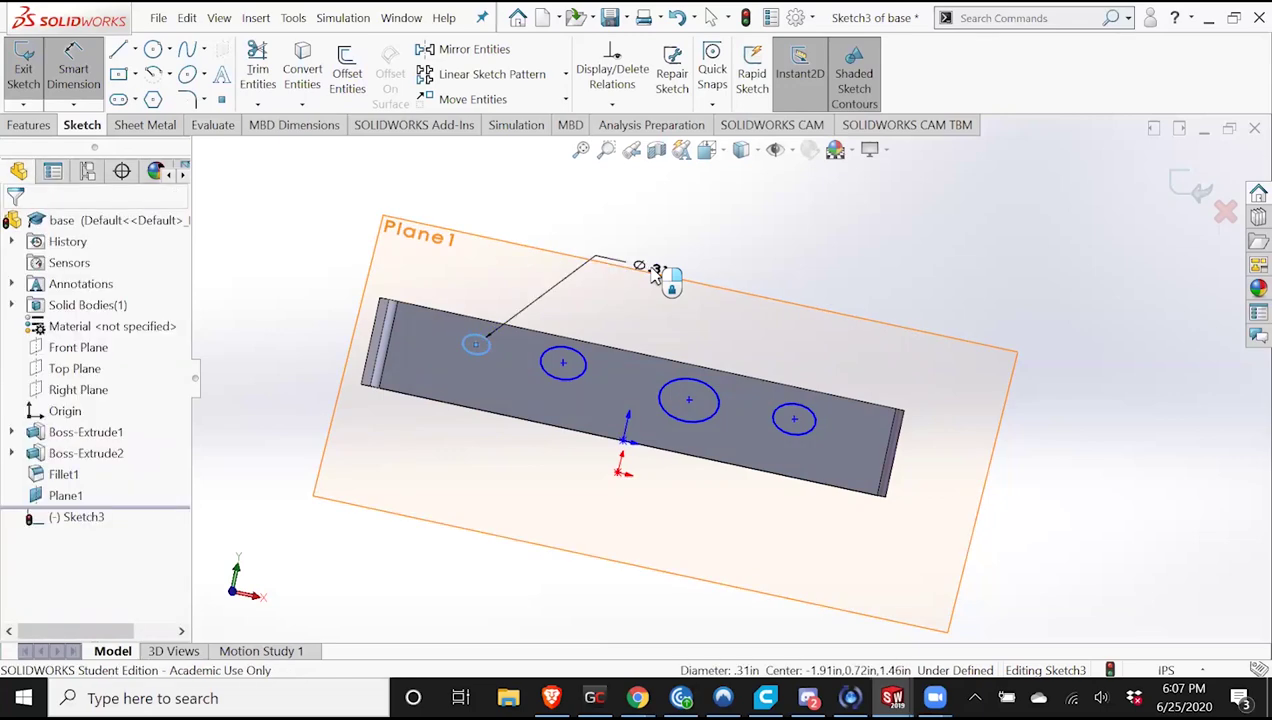
click(652, 275)
text(.2)
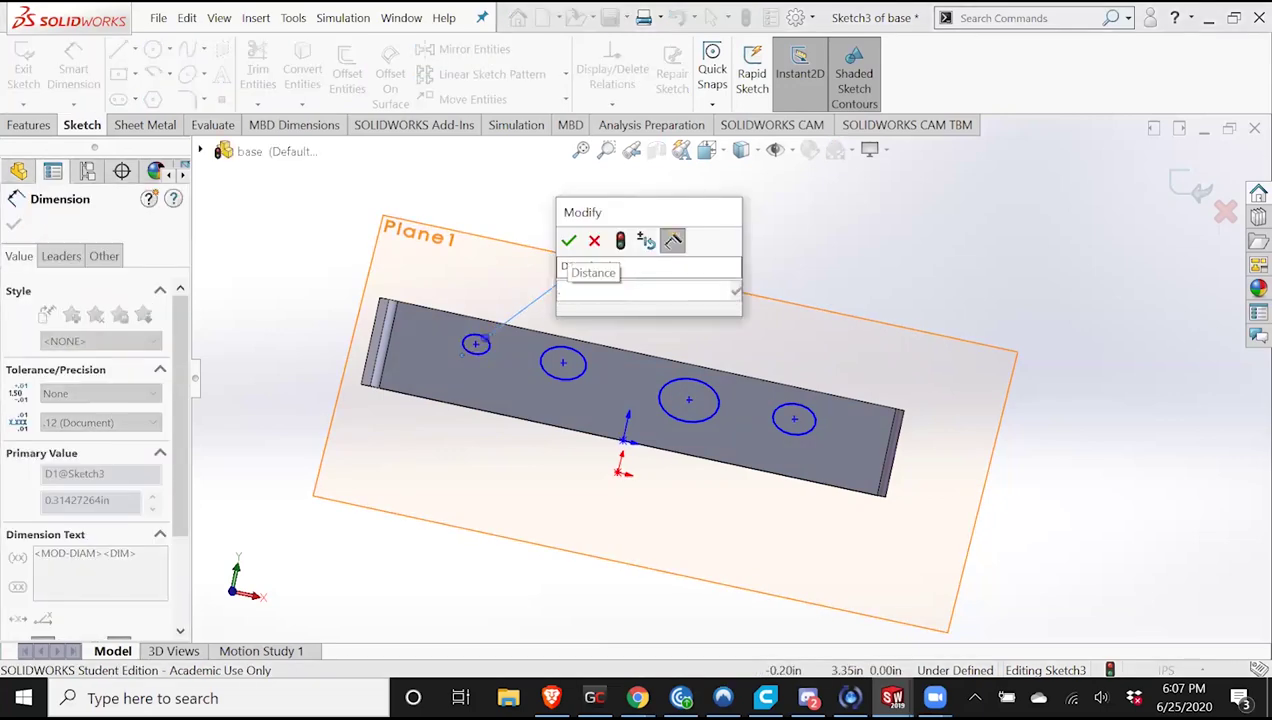
text(5)
key(Return)
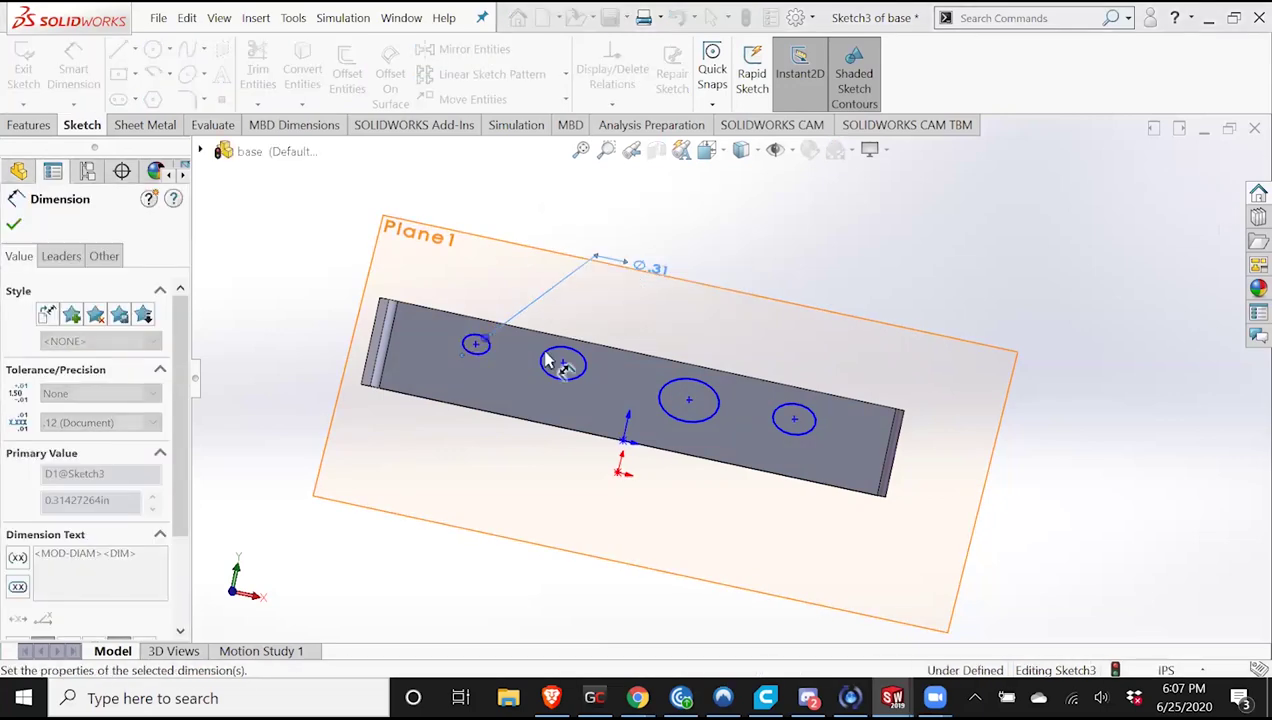
Dimension the second circle from the left to a diameter of 0.25 in.
click(583, 370)
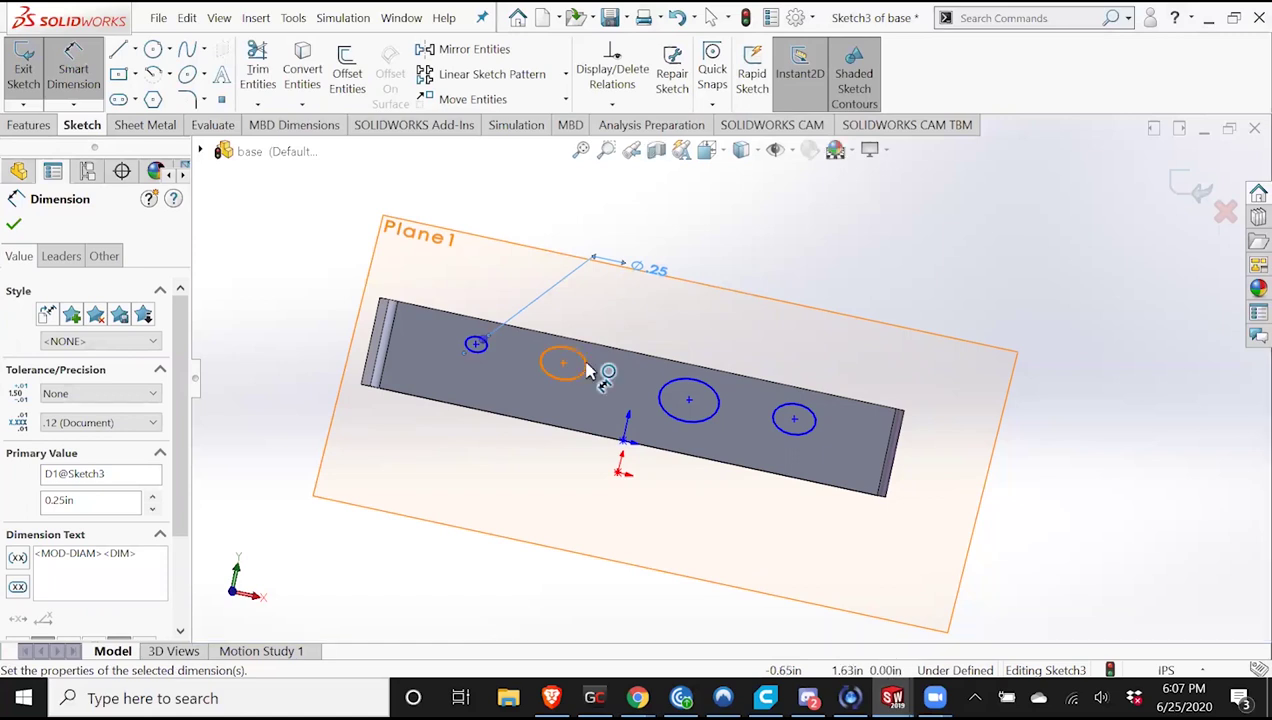
click(735, 299)
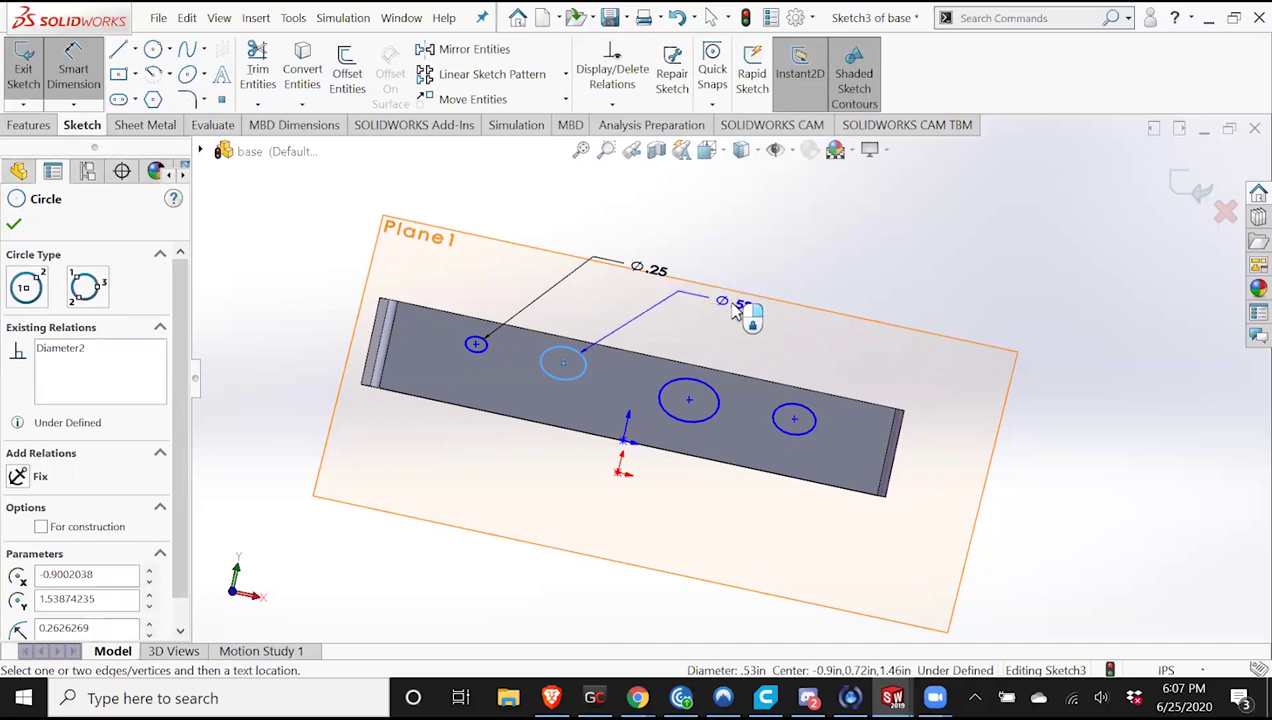
click(736, 310)
text(.25)
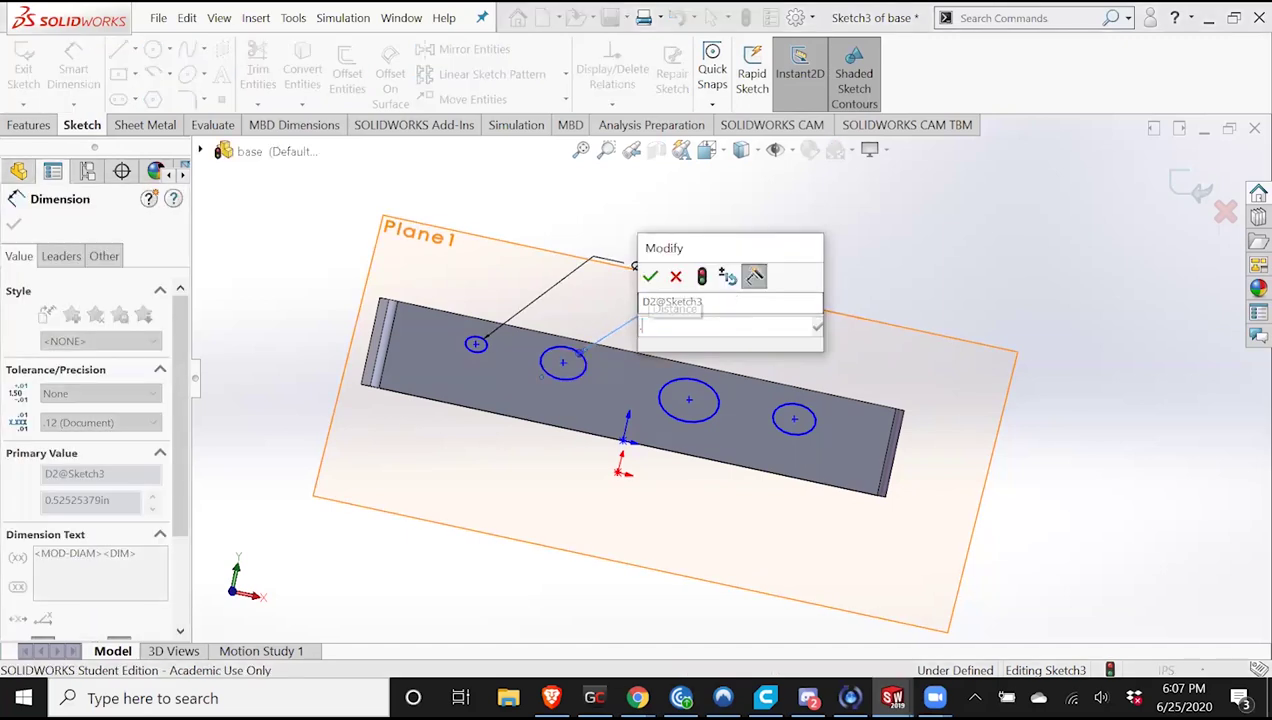
key(Return)
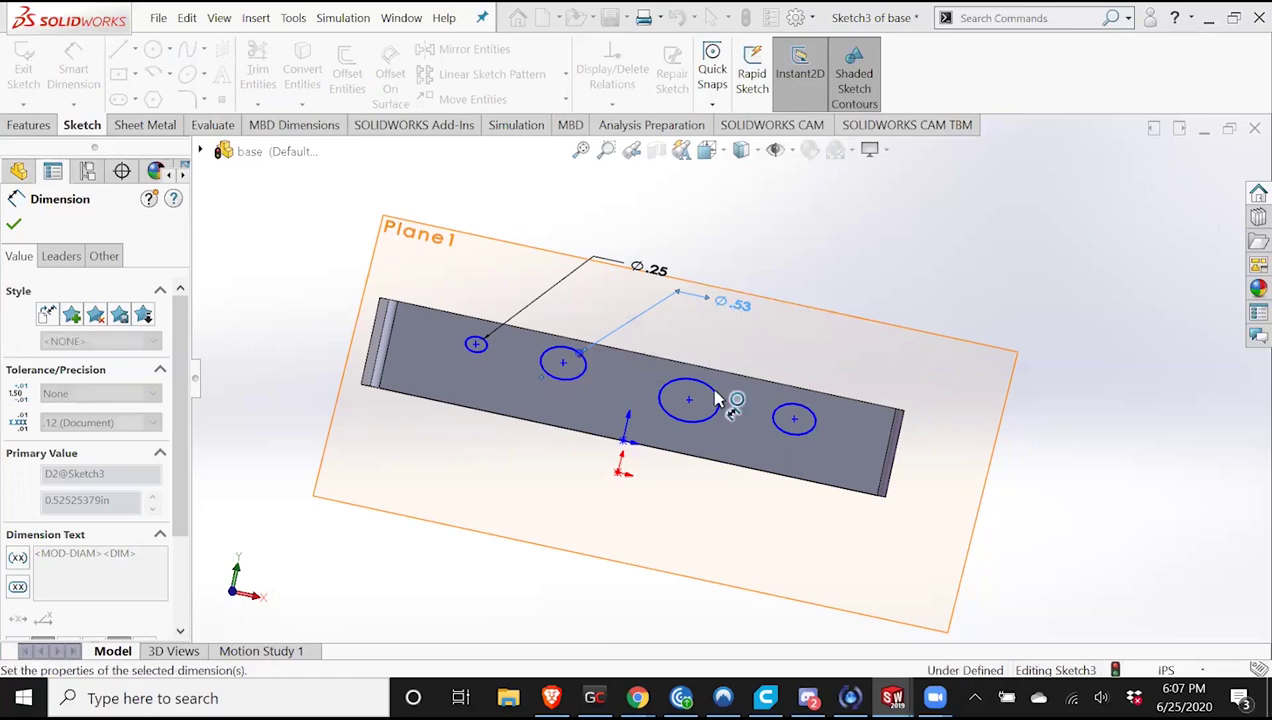
Dimension the third and fourth circles from the left to a diameter of 0.25 in each.
click(730, 405)
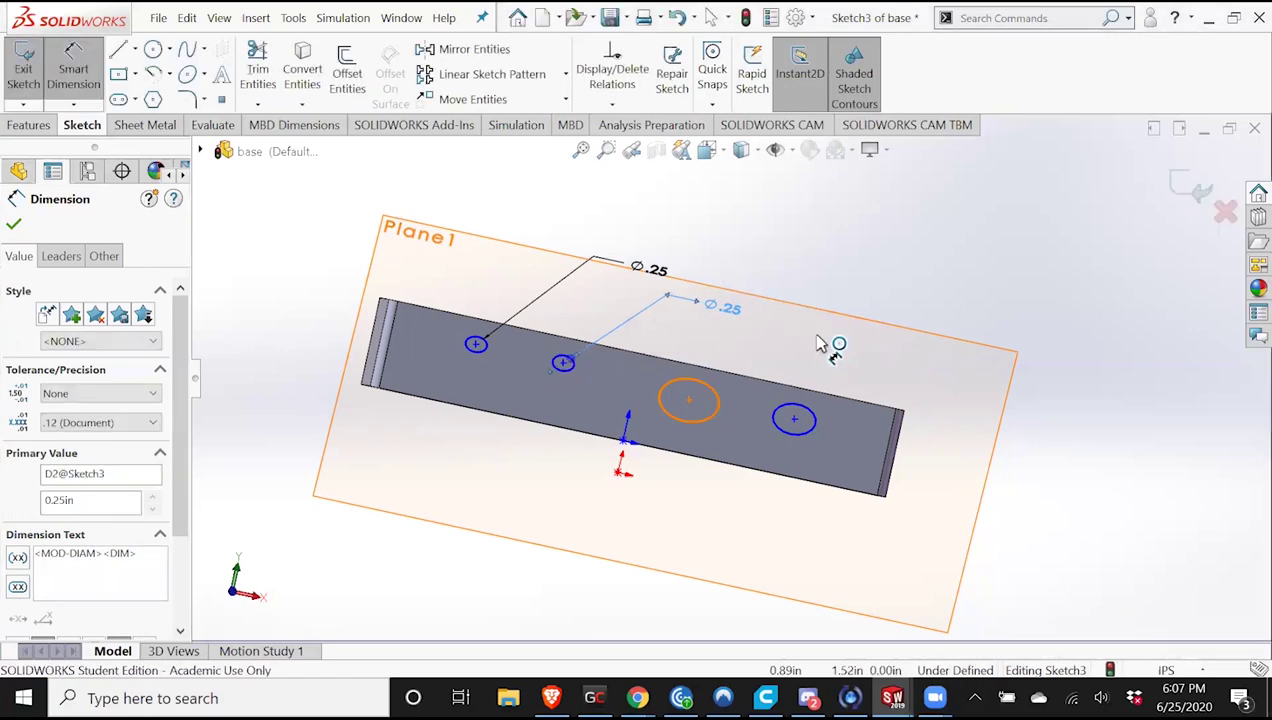
click(828, 343)
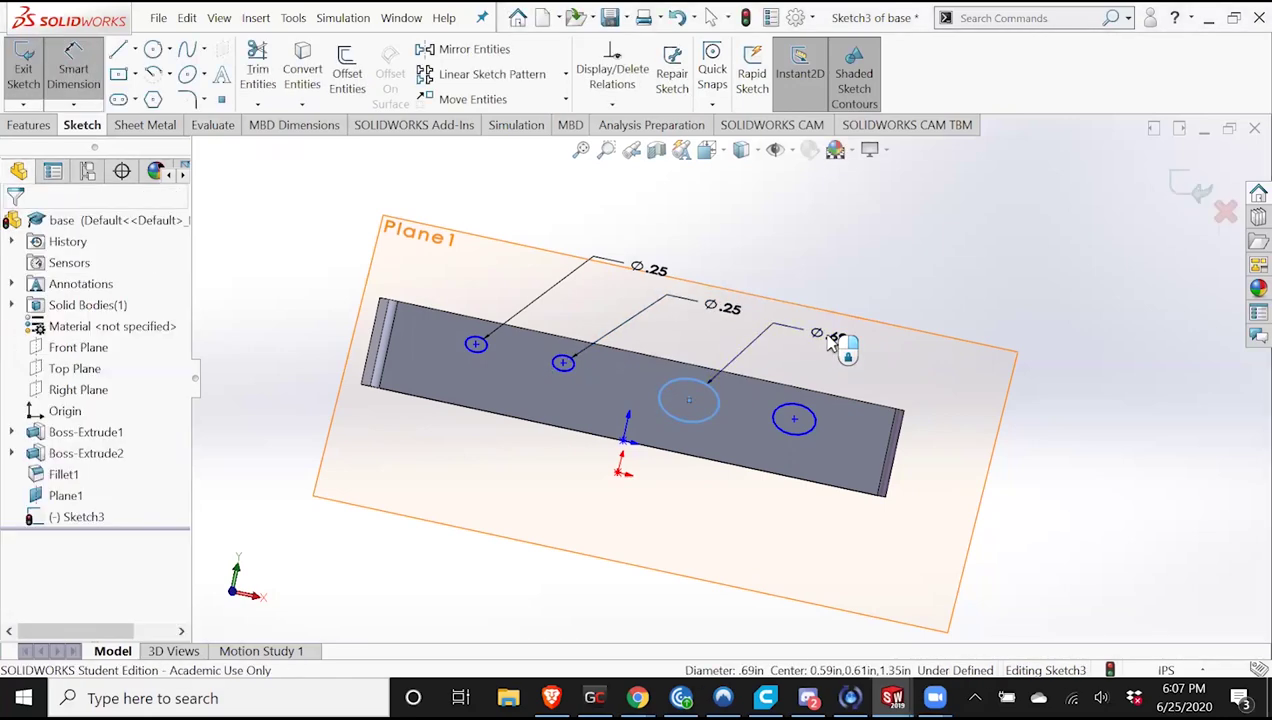
text(.25)
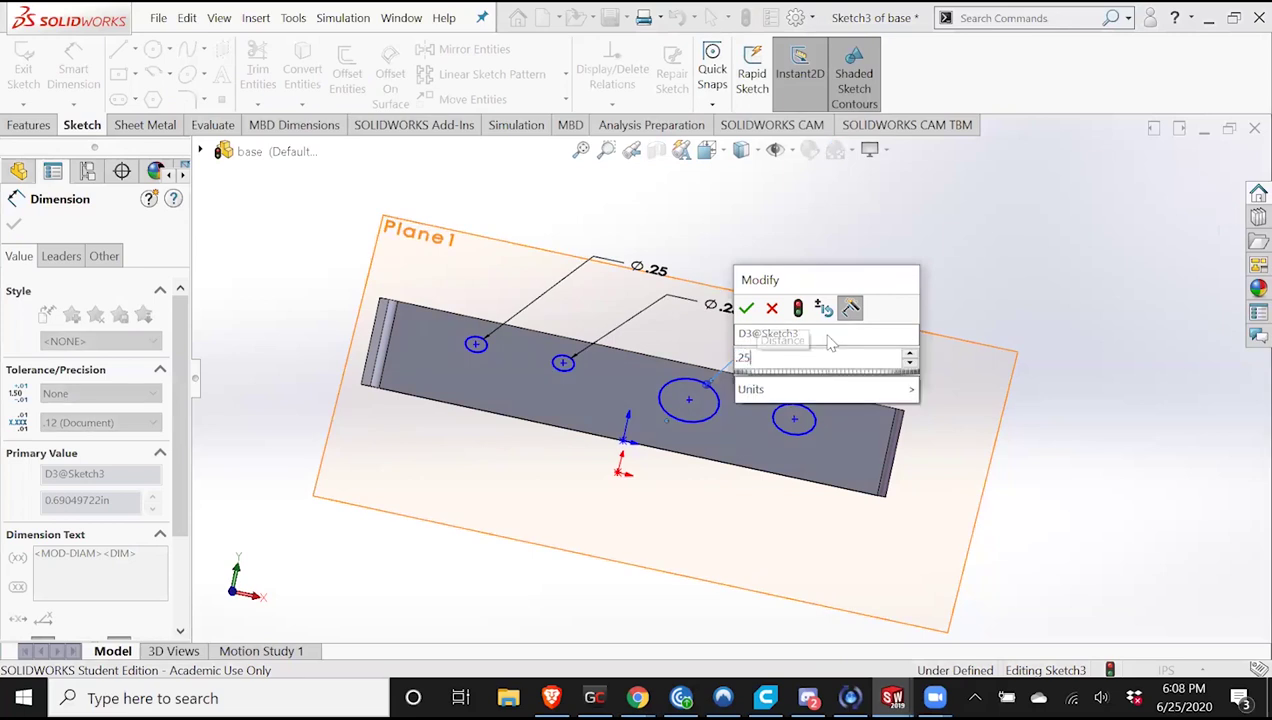
key(Return)
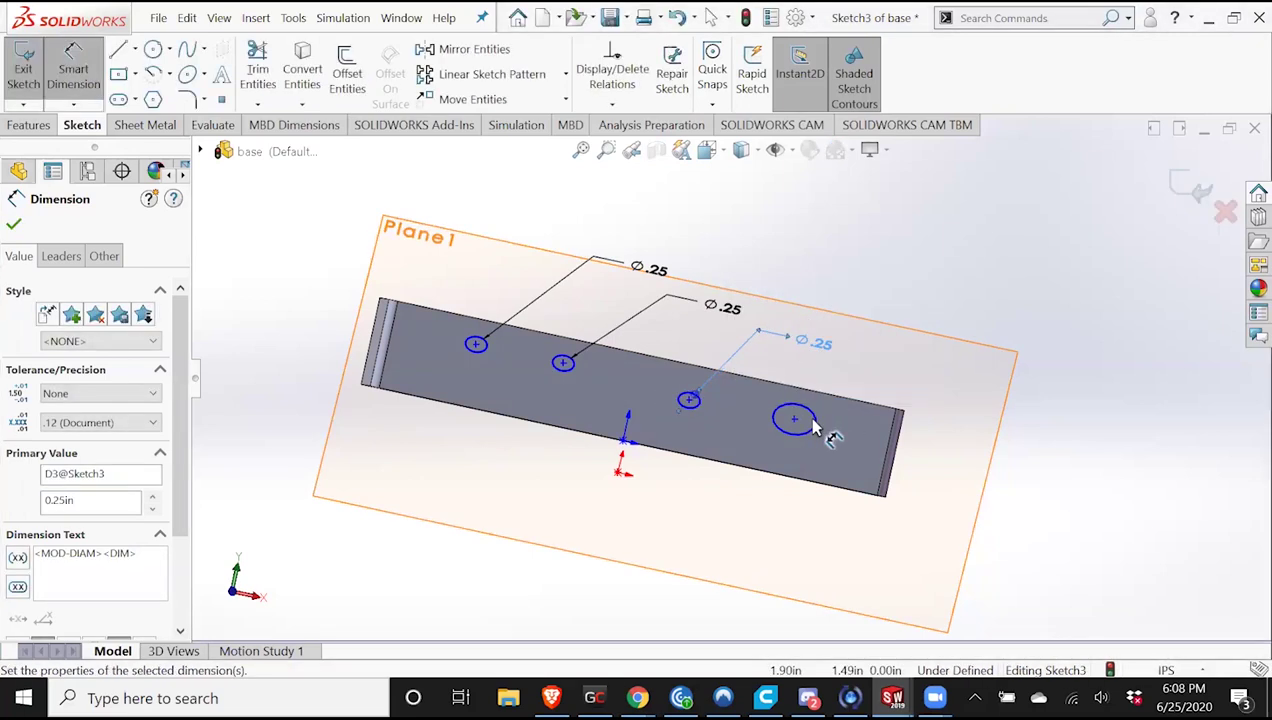
click(815, 426)
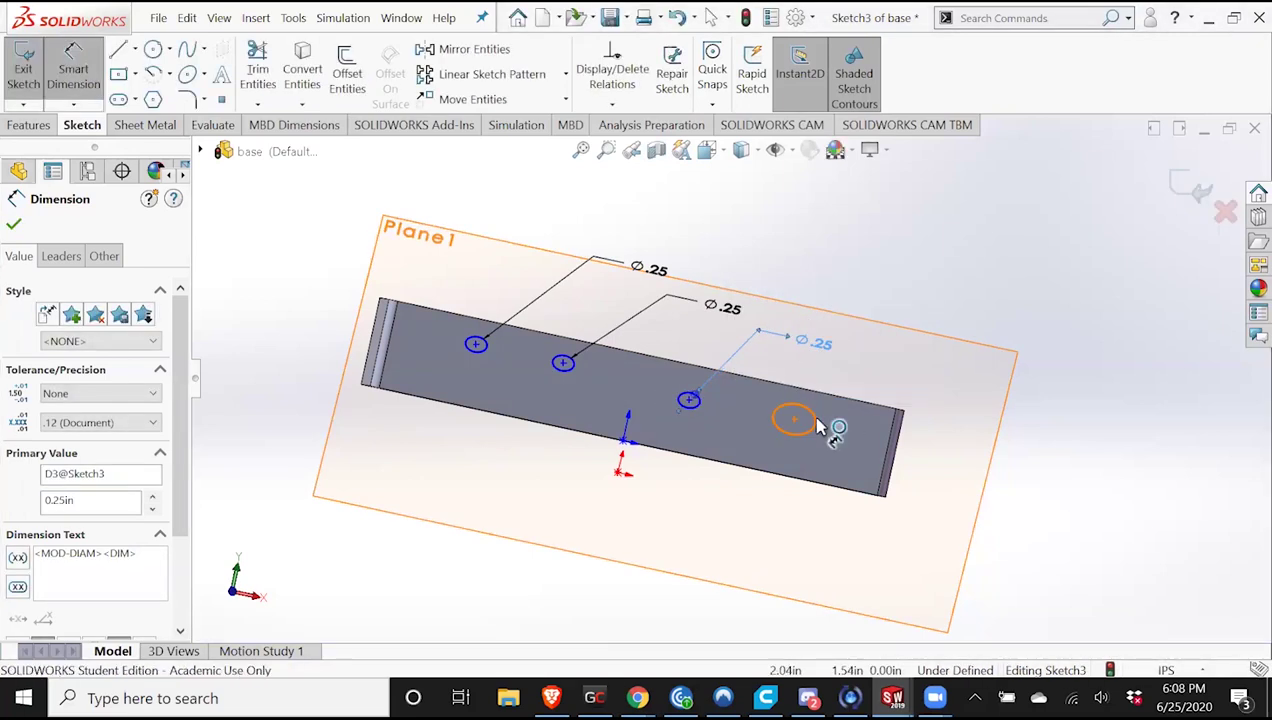
click(938, 370)
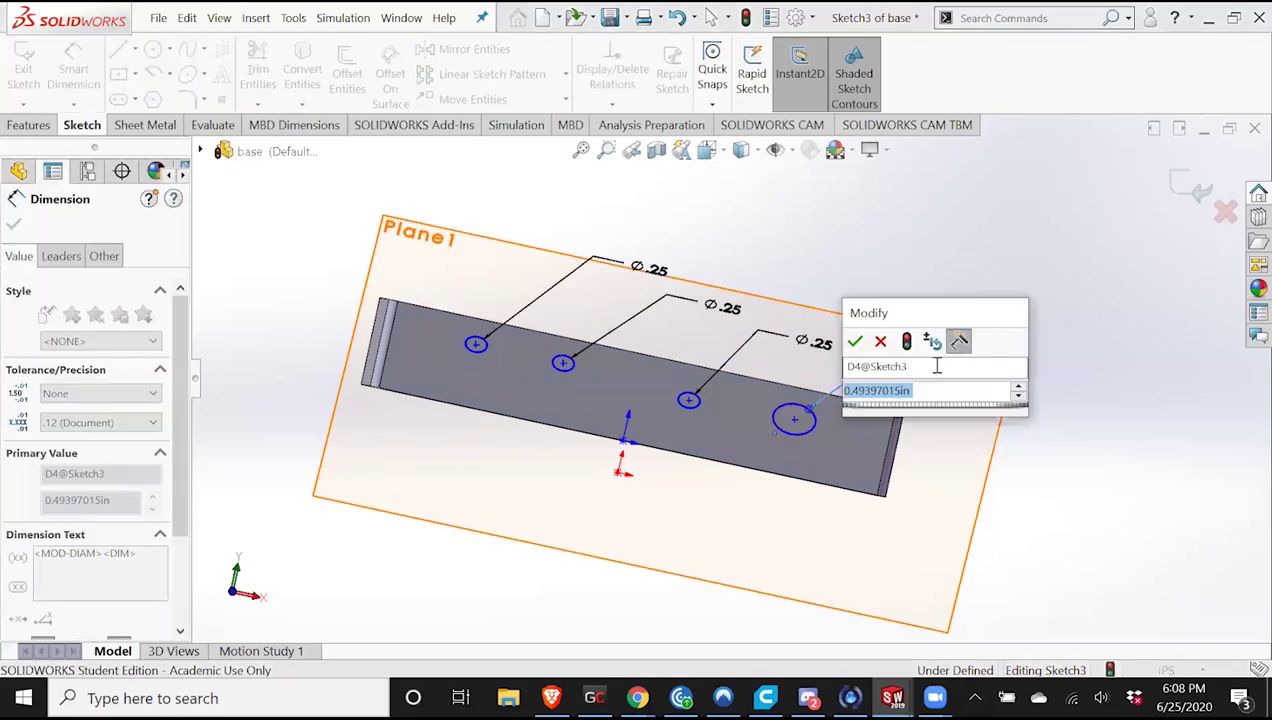
text(.25)
key(Return)
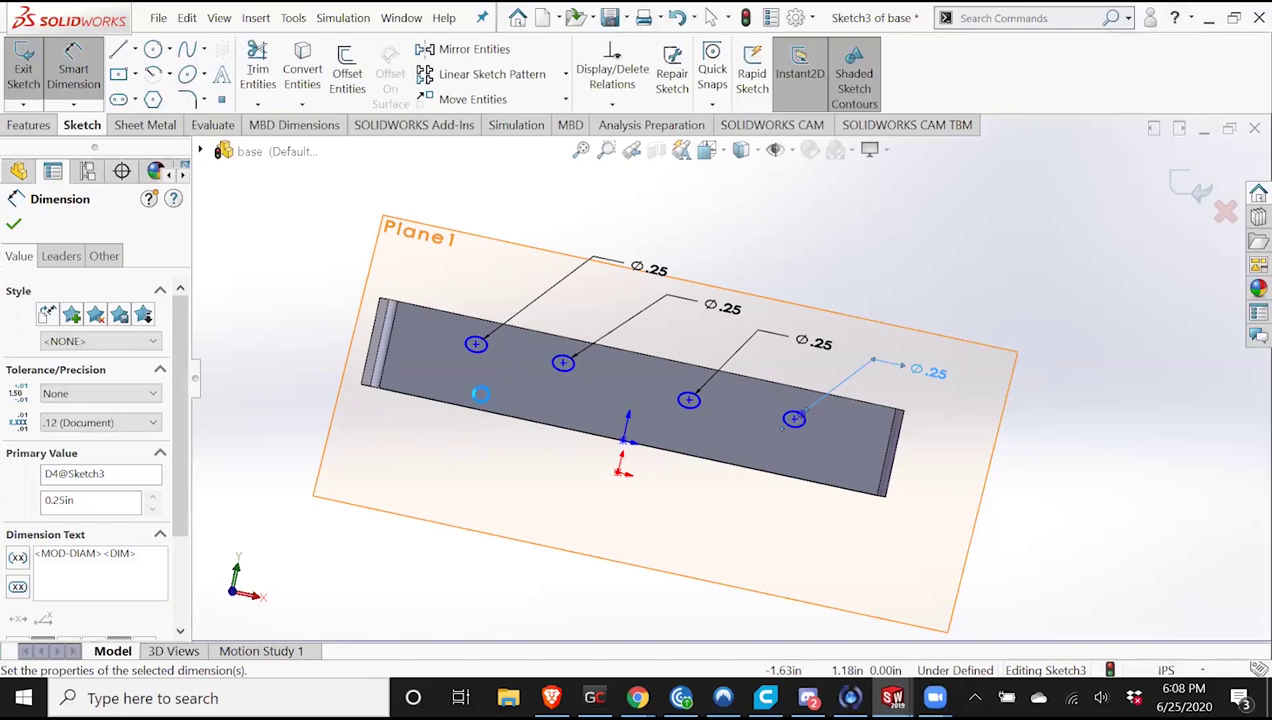
Dimension the leftmost circle's centre 0.4 in below the long wall's top edge.
mouse_move(525, 383)
middle_down()
mouse_move(429, 384)
mouse_move(395, 413)
mouse_move(406, 371)
mouse_move(504, 284)
middle_up()
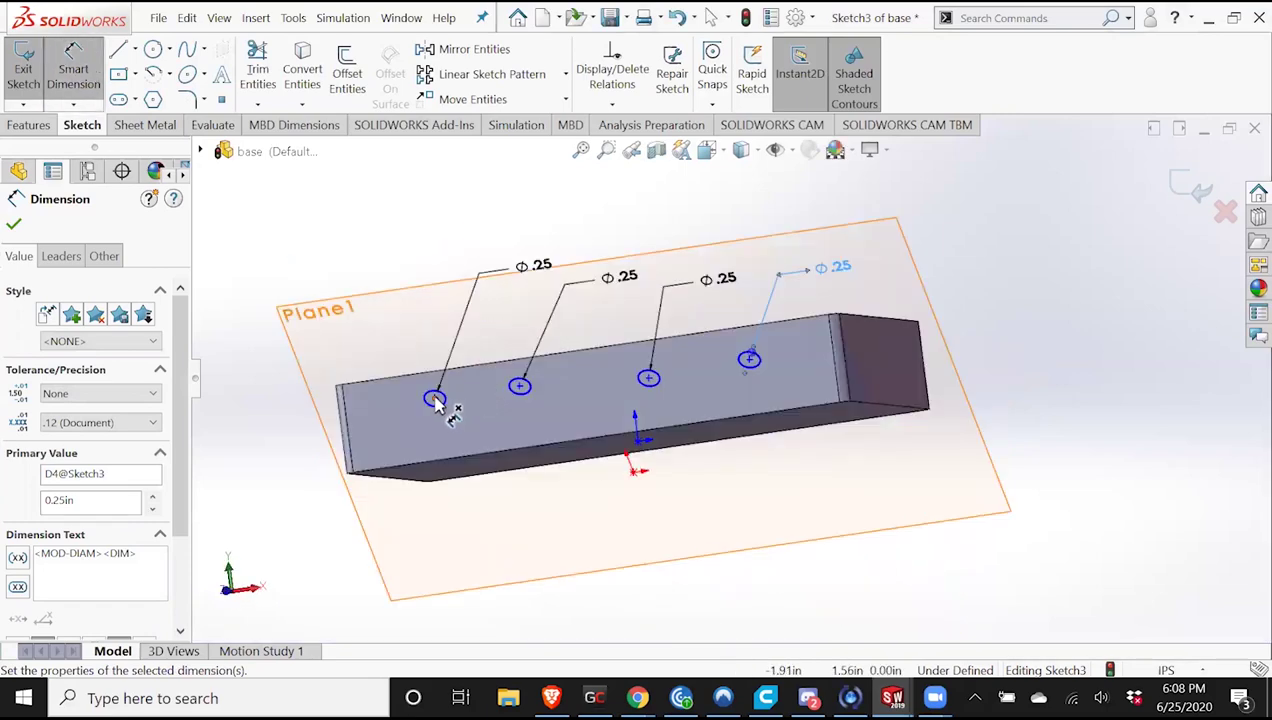
click(434, 395)
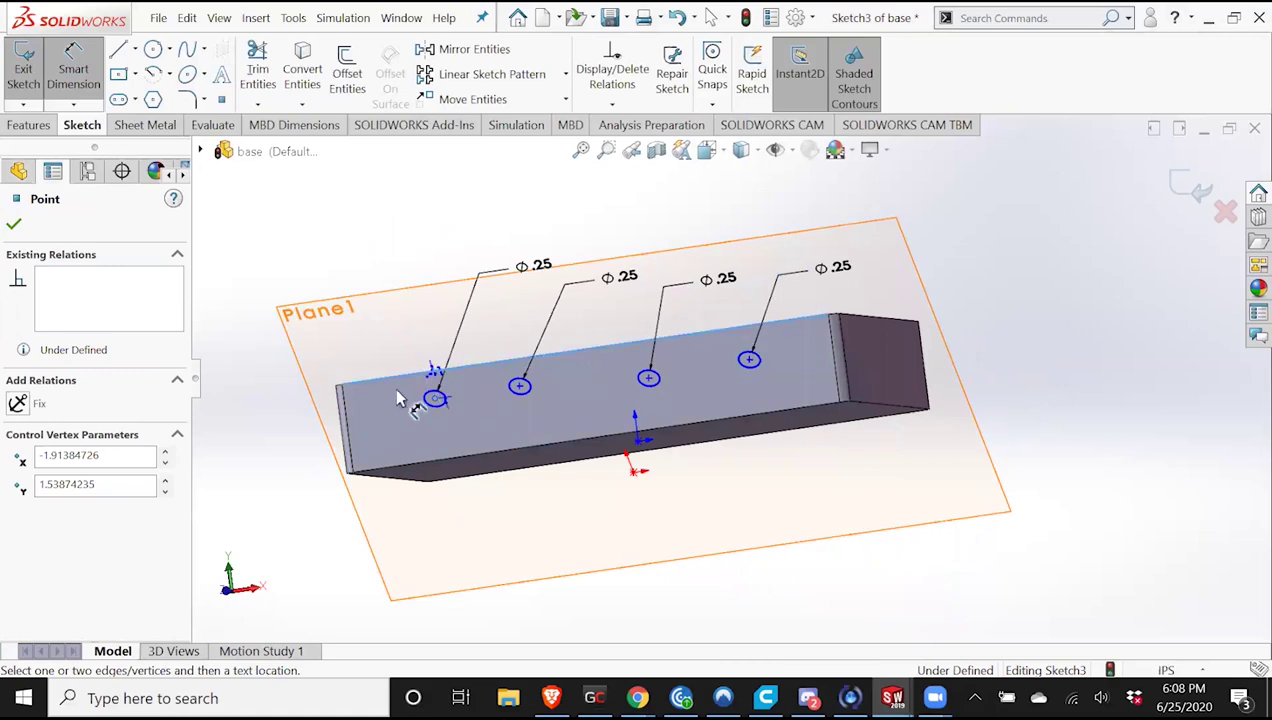
mouse_move(392, 406)
middle_down()
mouse_move(520, 394)
mouse_move(438, 398)
mouse_move(405, 428)
middle_up()
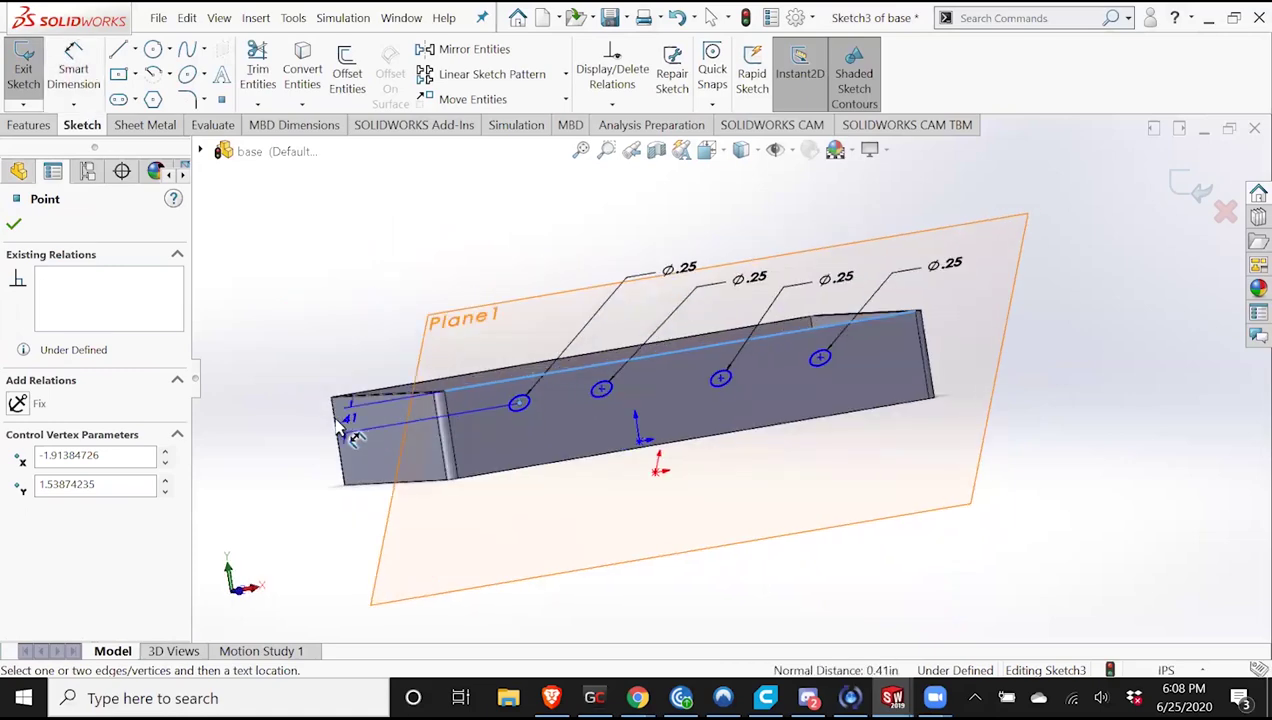
click(337, 419)
click(378, 465)
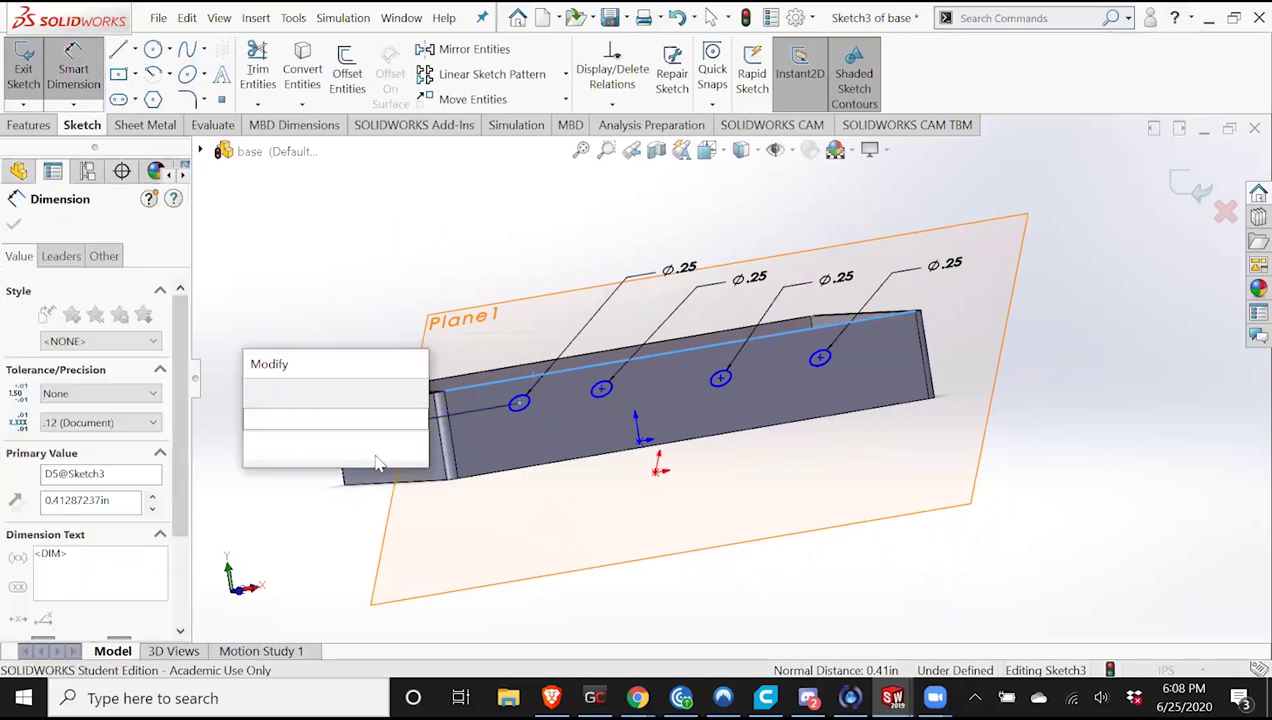
text(.4)
key(Return)
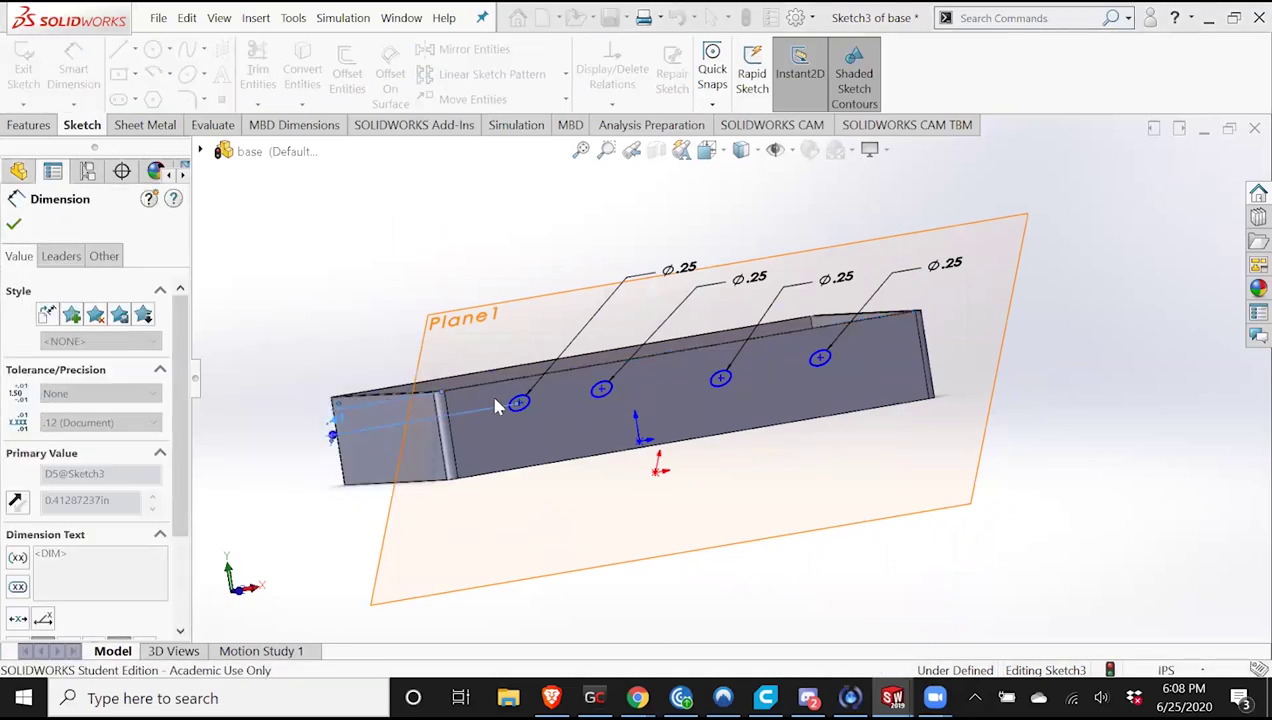
Dimension the second circle's centre 0.4 in below the long wall's top edge.
click(601, 389)
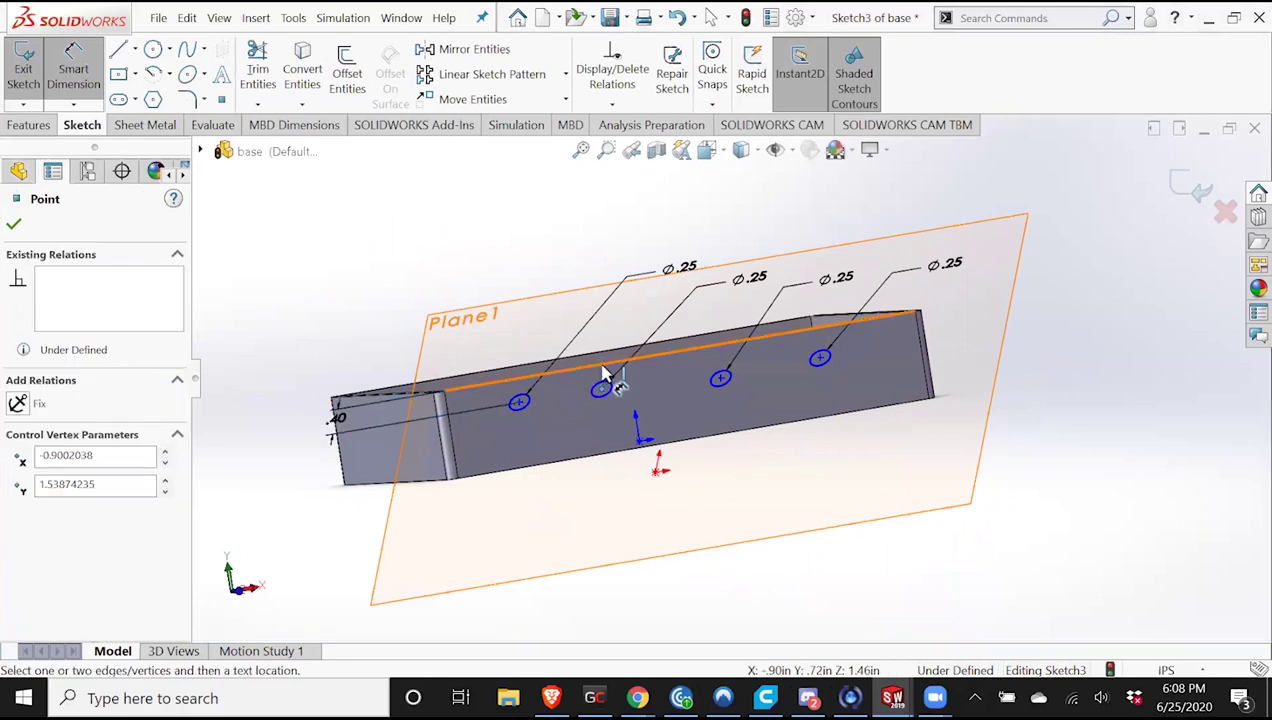
click(279, 430)
text(.4)
key(Return)
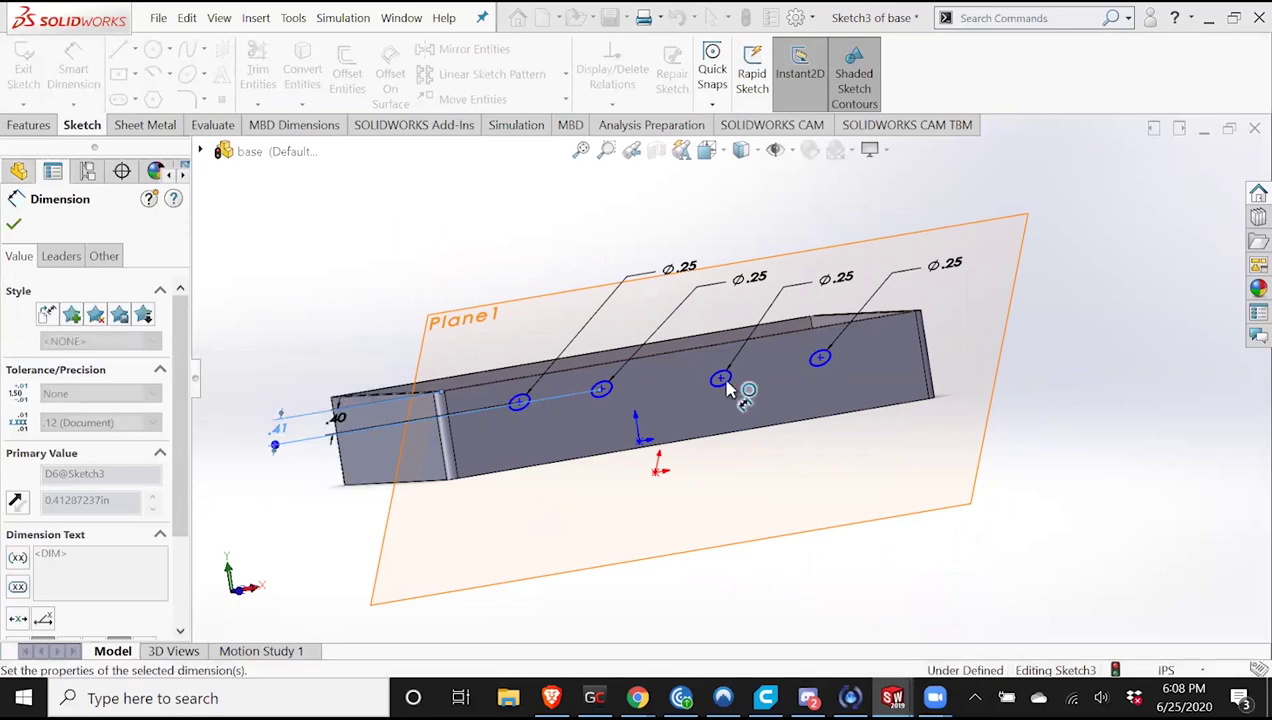
key(Return)
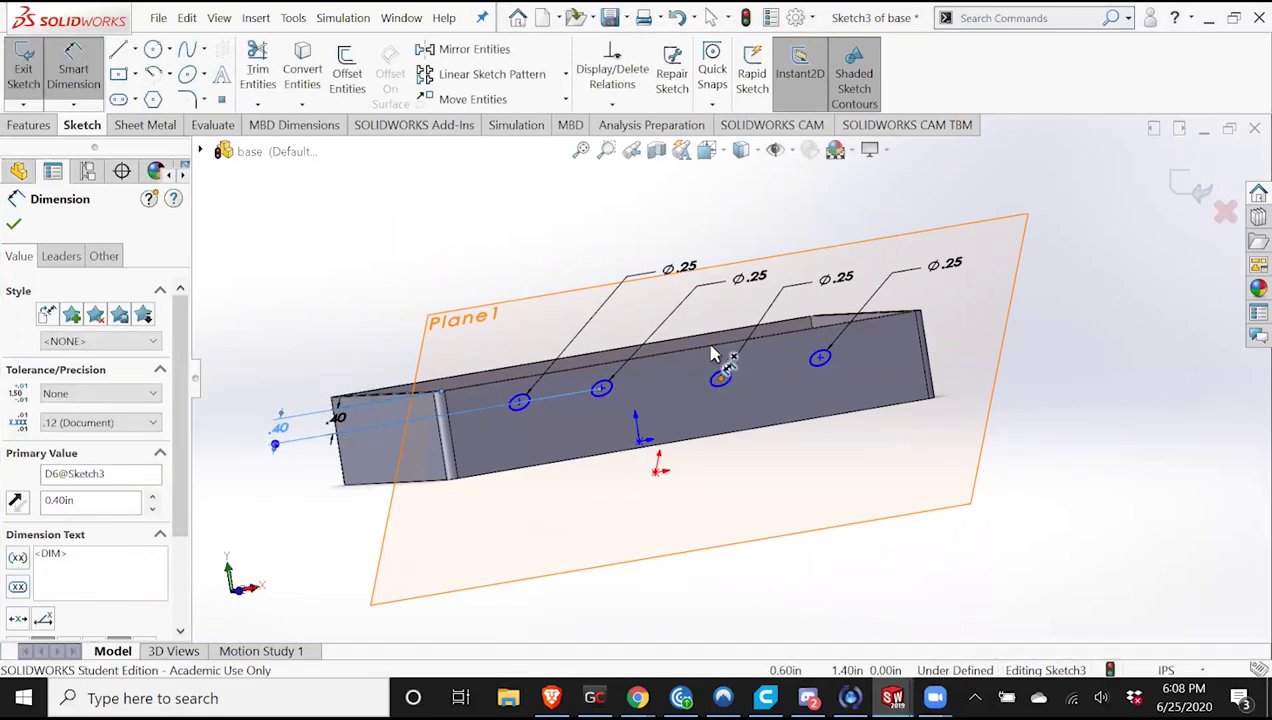
Dimension the centres of the third and fourth circles 0.4 in below the long wall's top edge.
click(718, 368)
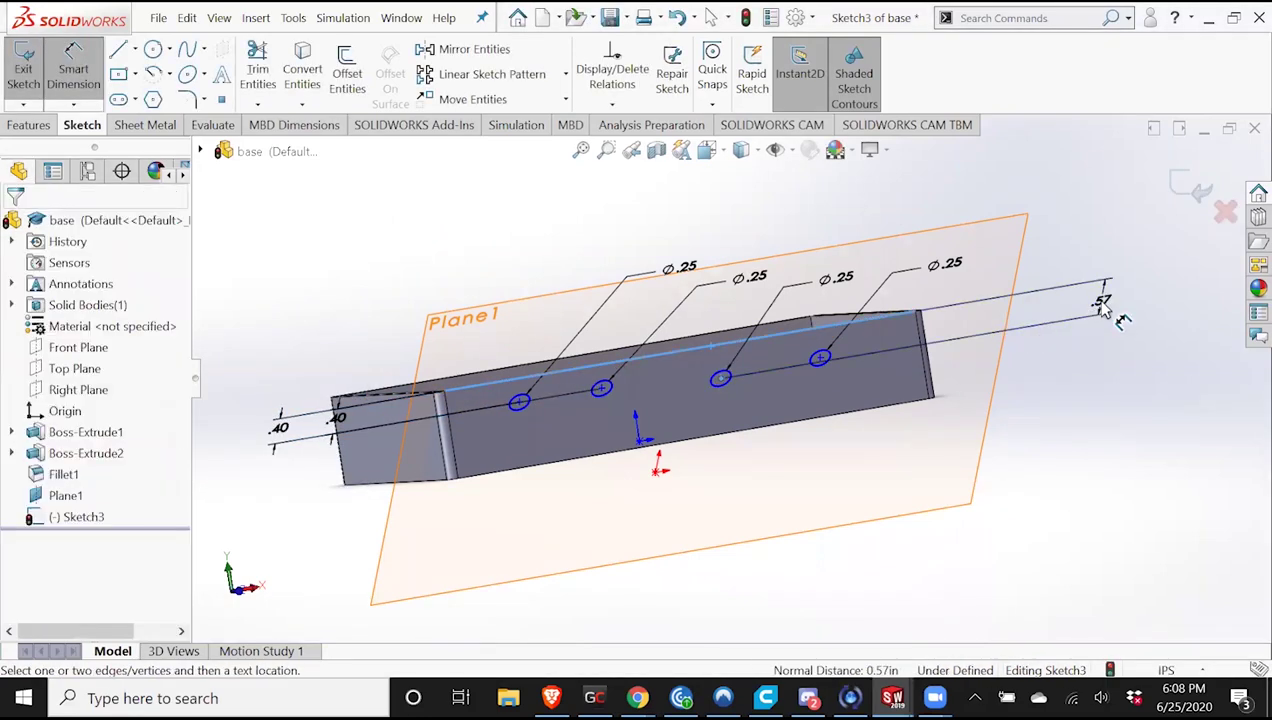
click(1103, 310)
text(.4)
key(Return)
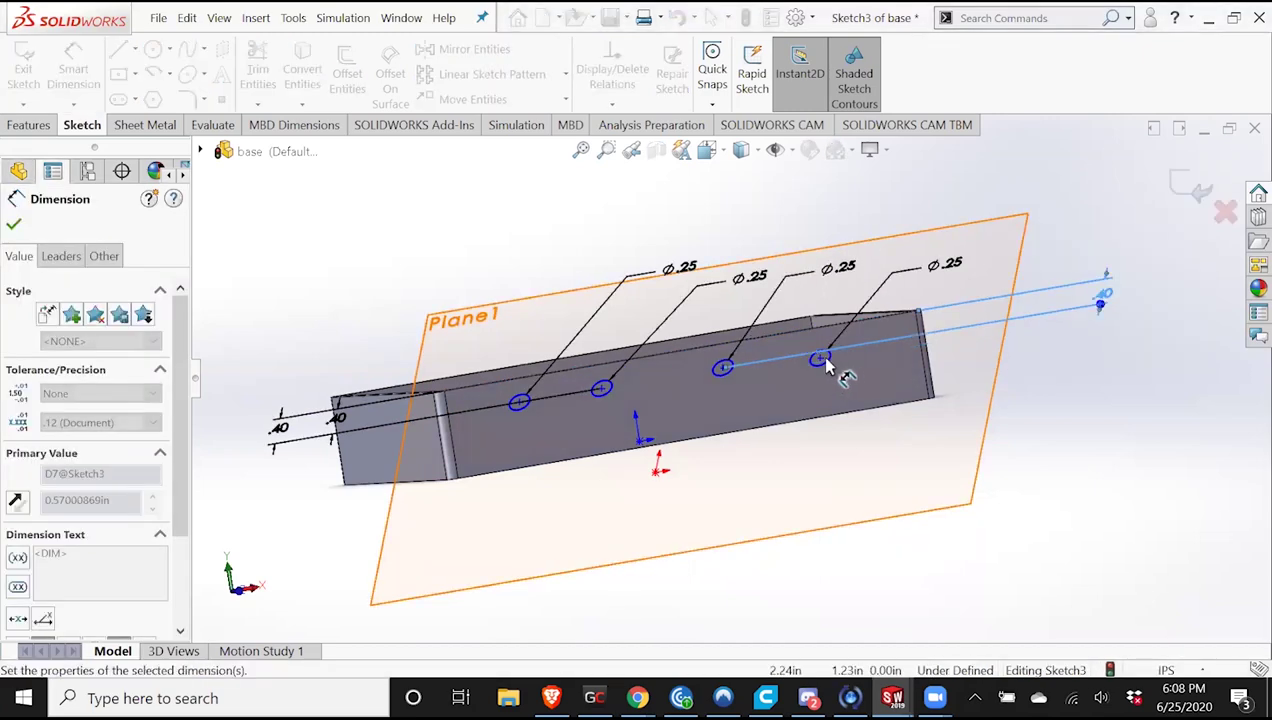
click(819, 340)
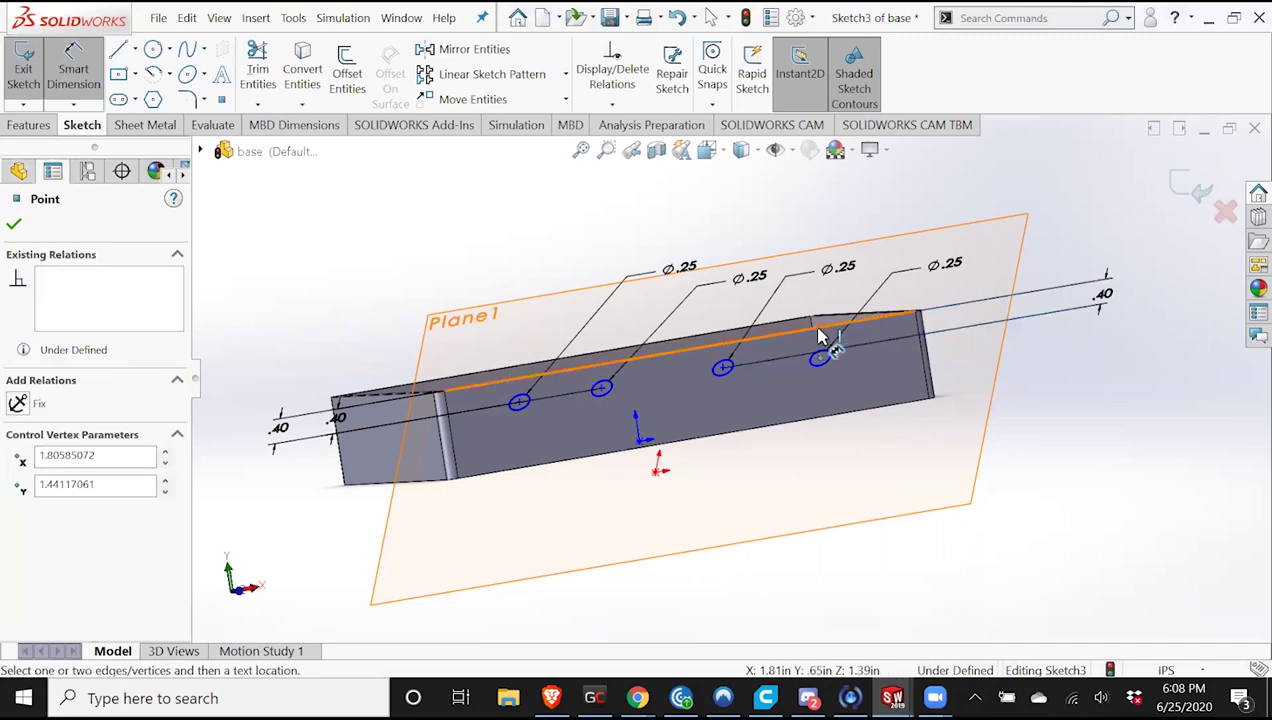
click(1156, 286)
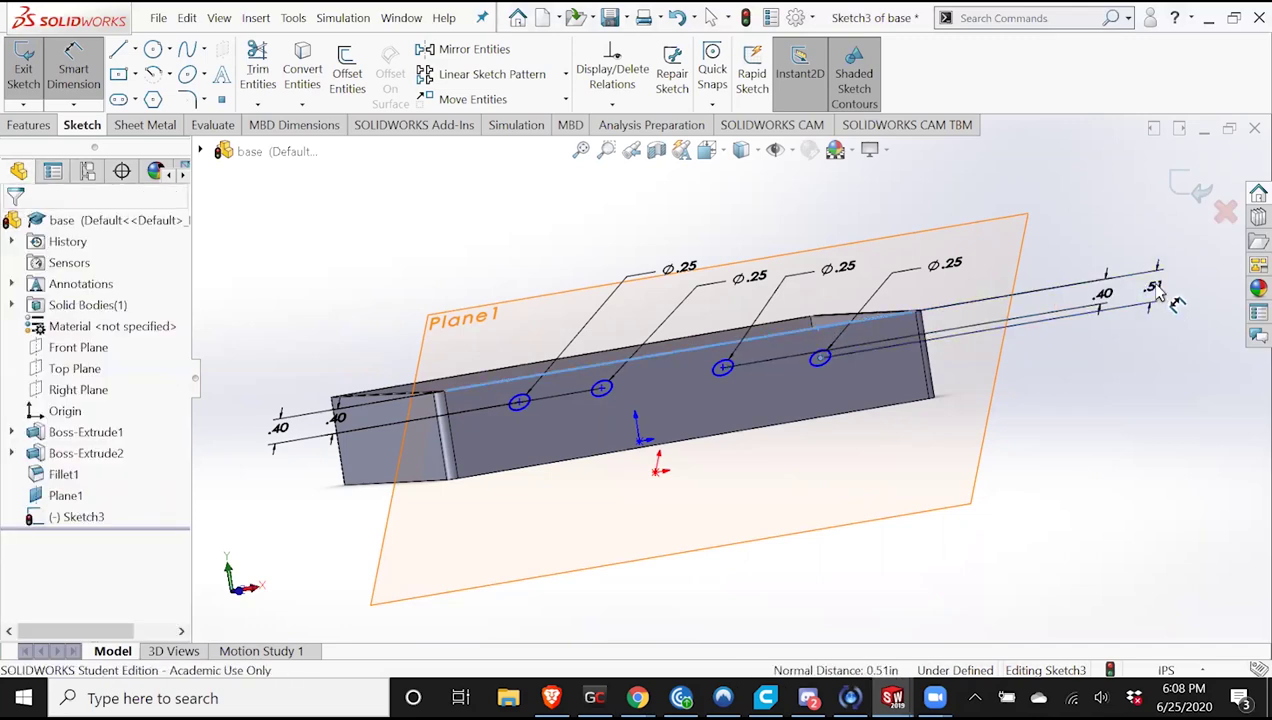
text(.4)
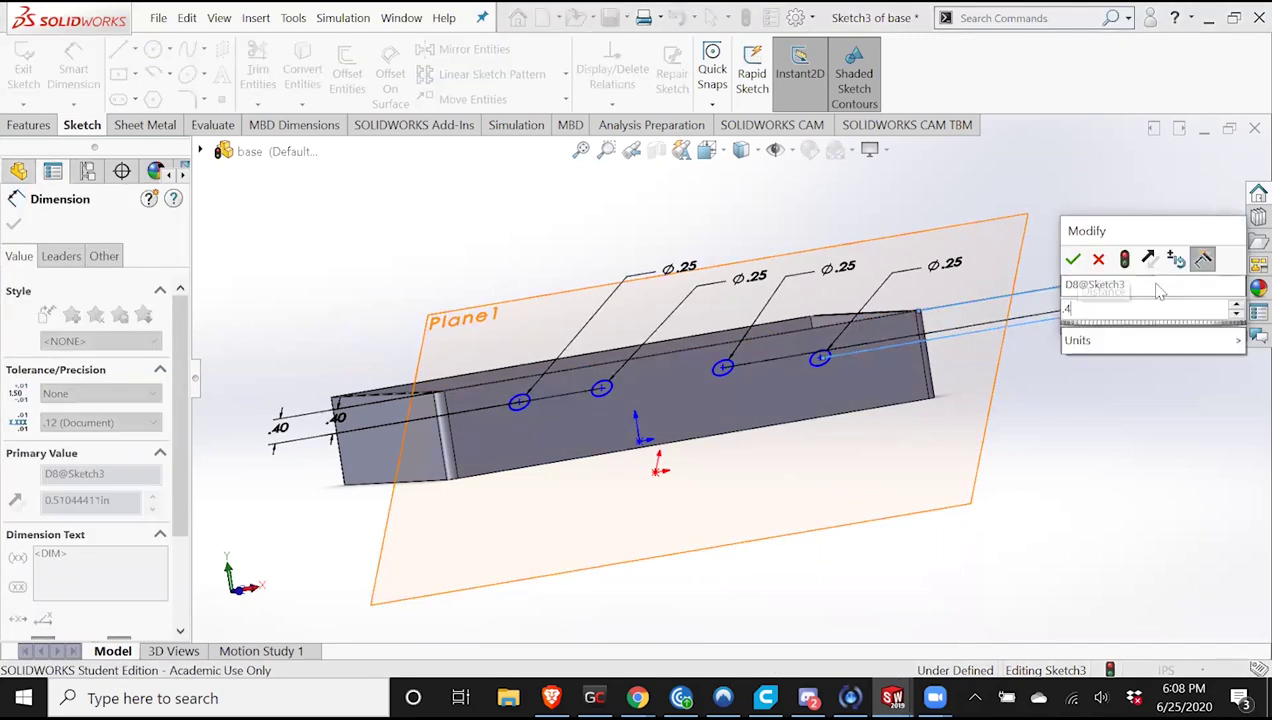
key(Return)
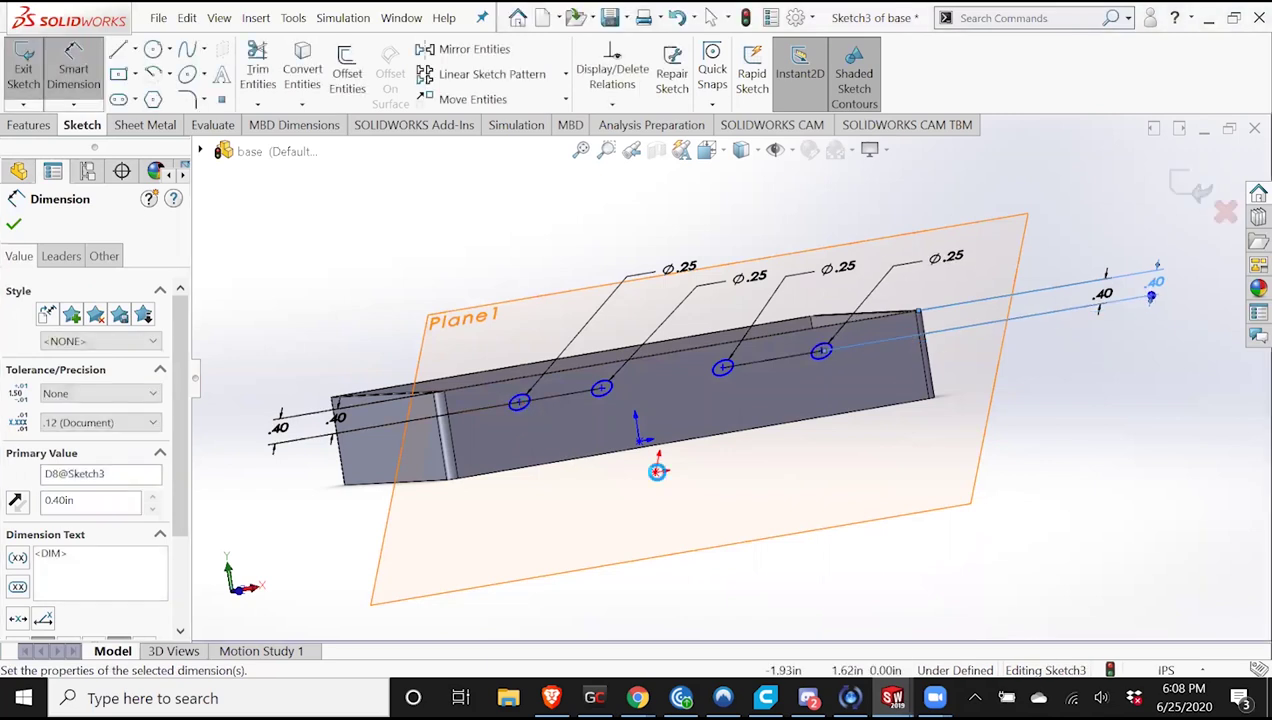
Dimension the horizontal distance from the wall's left rounded corner to the leftmost circle's centre as 1.5 in.
middle_drag(552, 410, 502, 418)
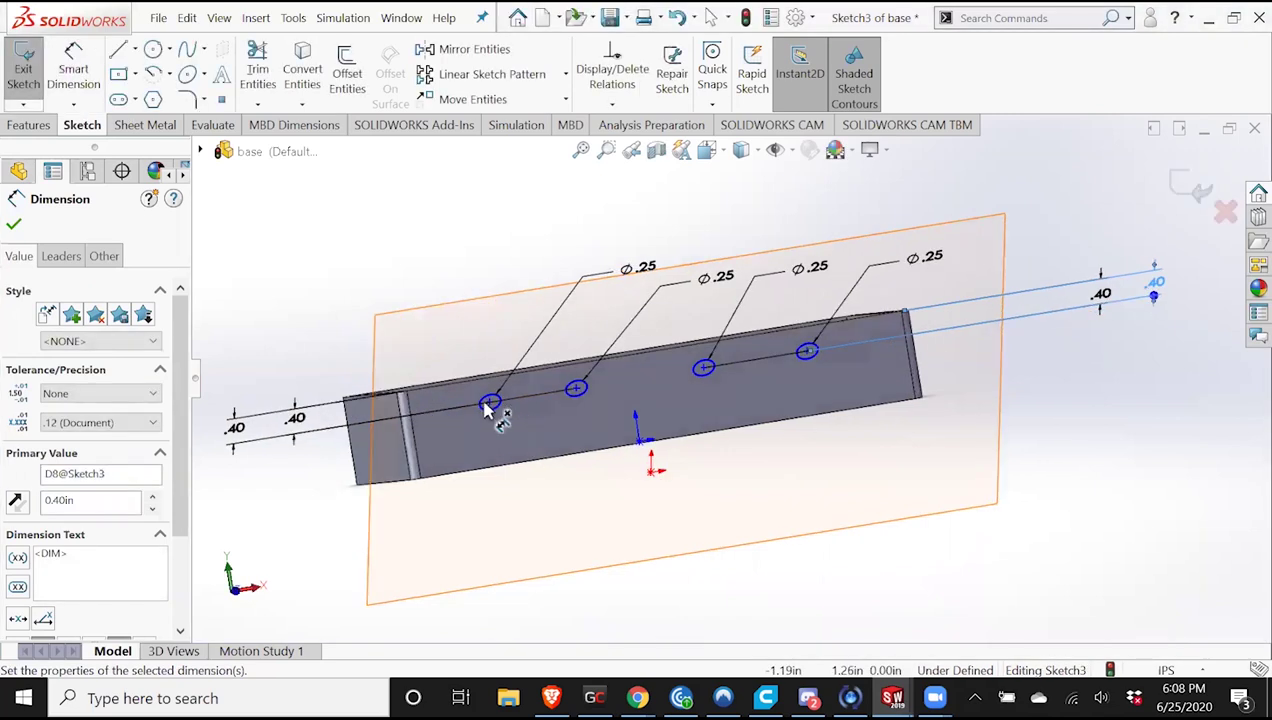
click(489, 404)
click(401, 440)
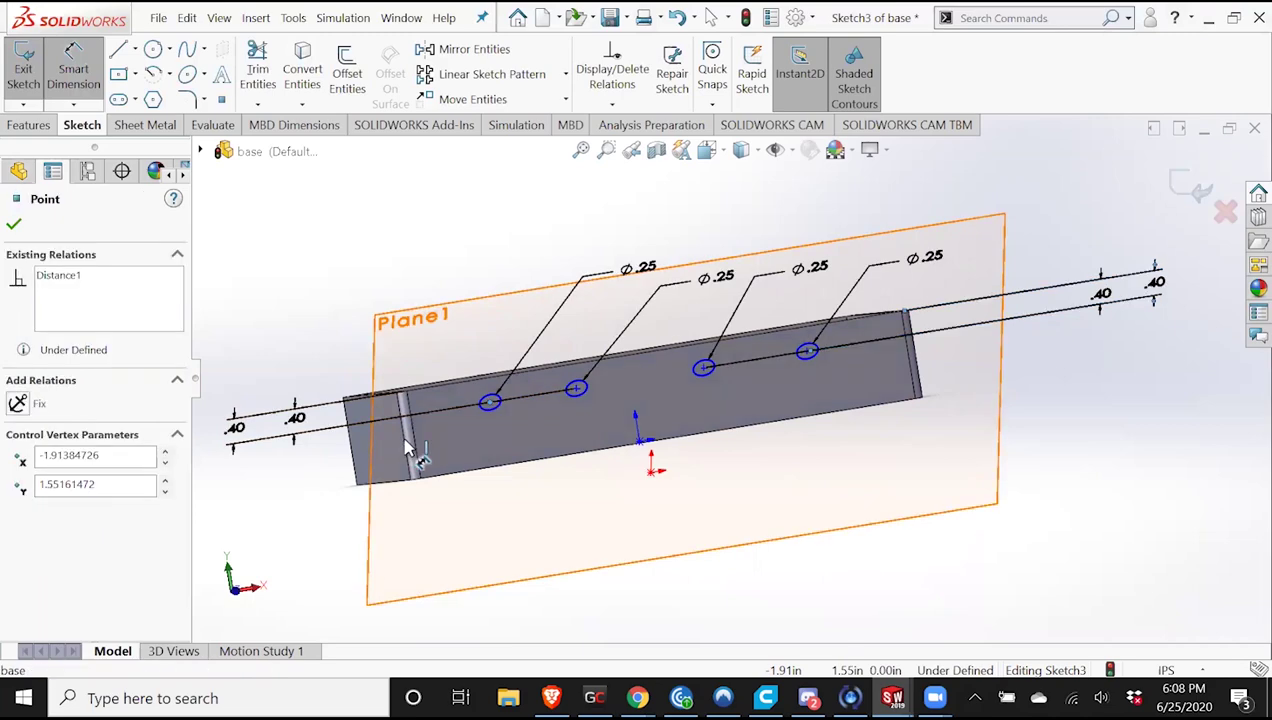
click(470, 566)
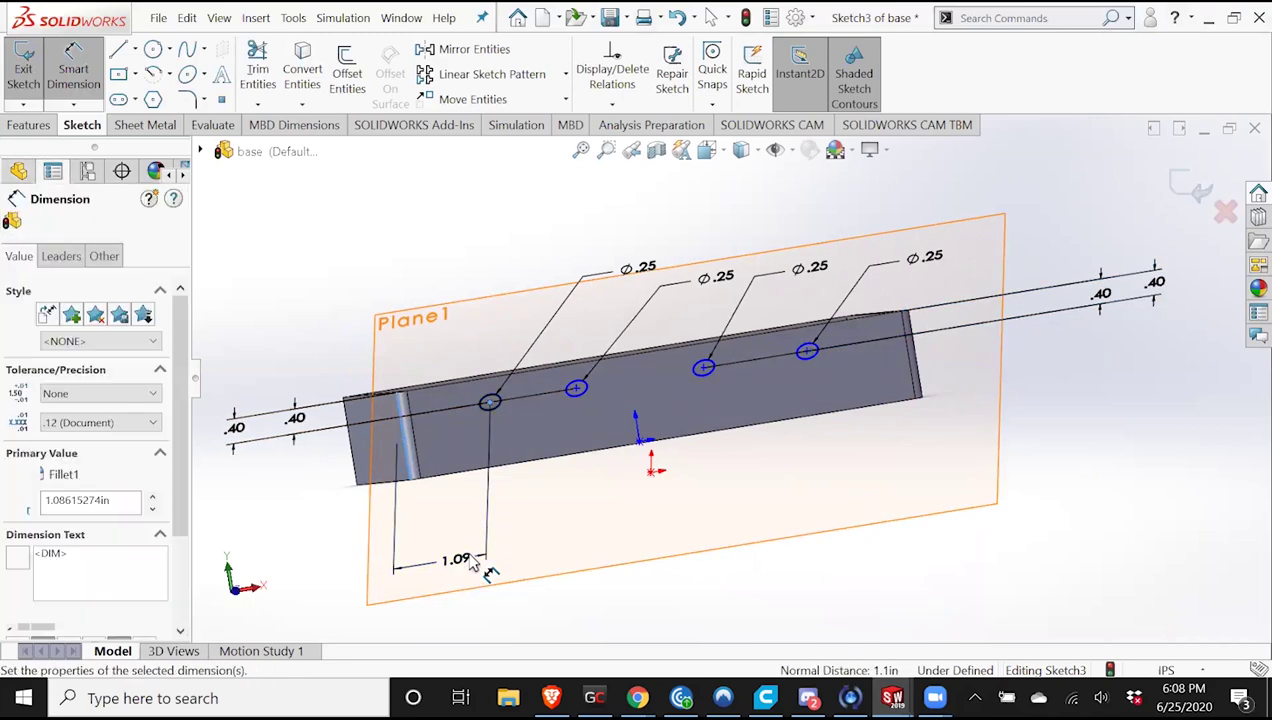
text(1.3)
key(Return)
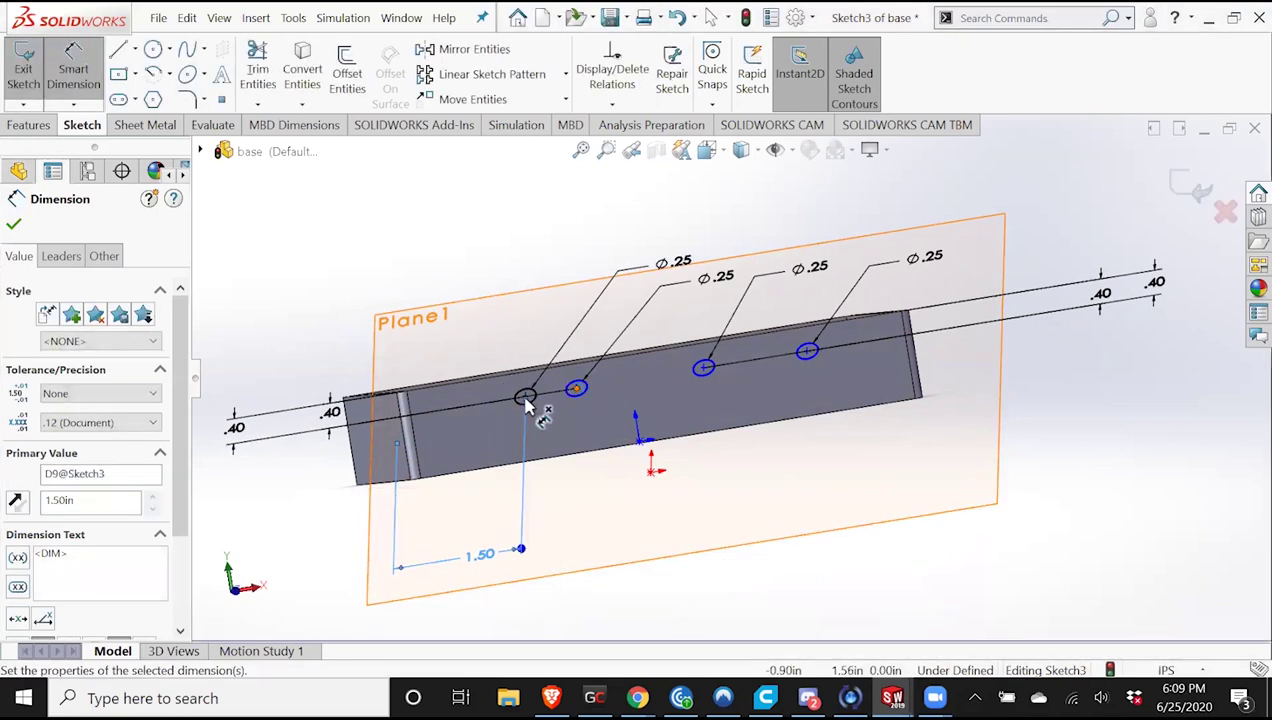
Dimension the centre distance between the first and second circles from the left as 1.5 in.
click(525, 398)
click(575, 388)
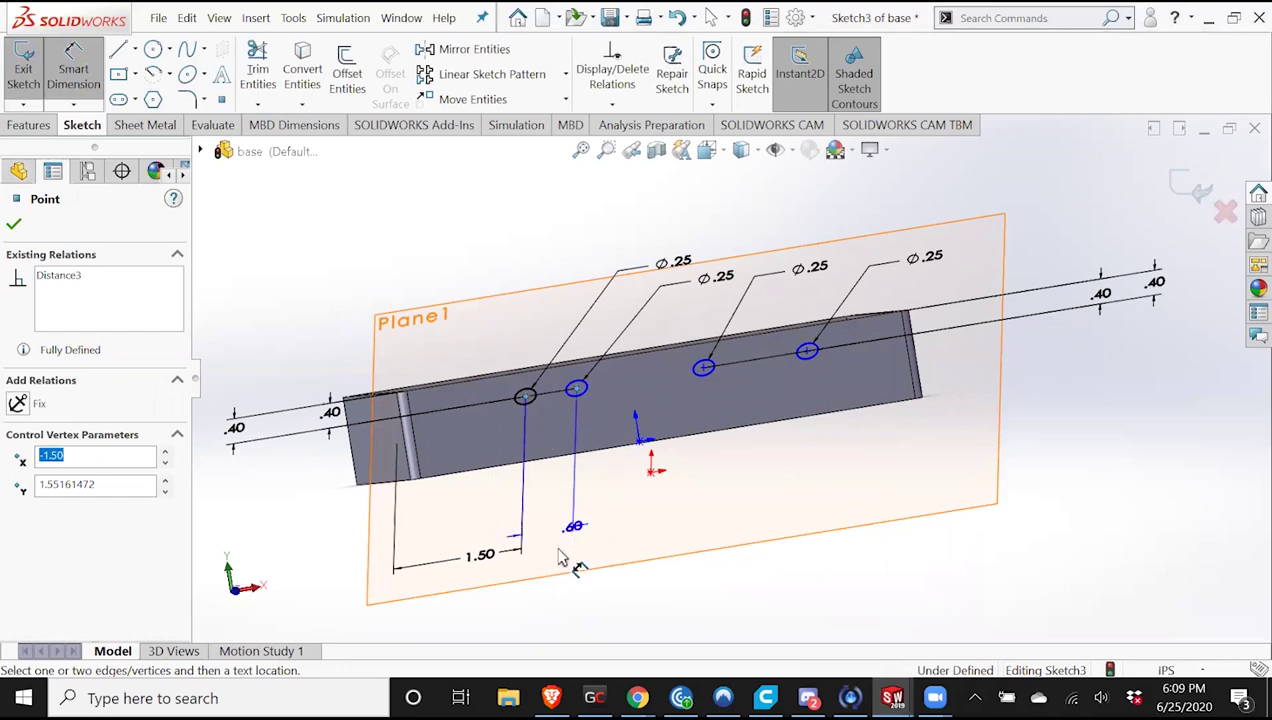
click(560, 556)
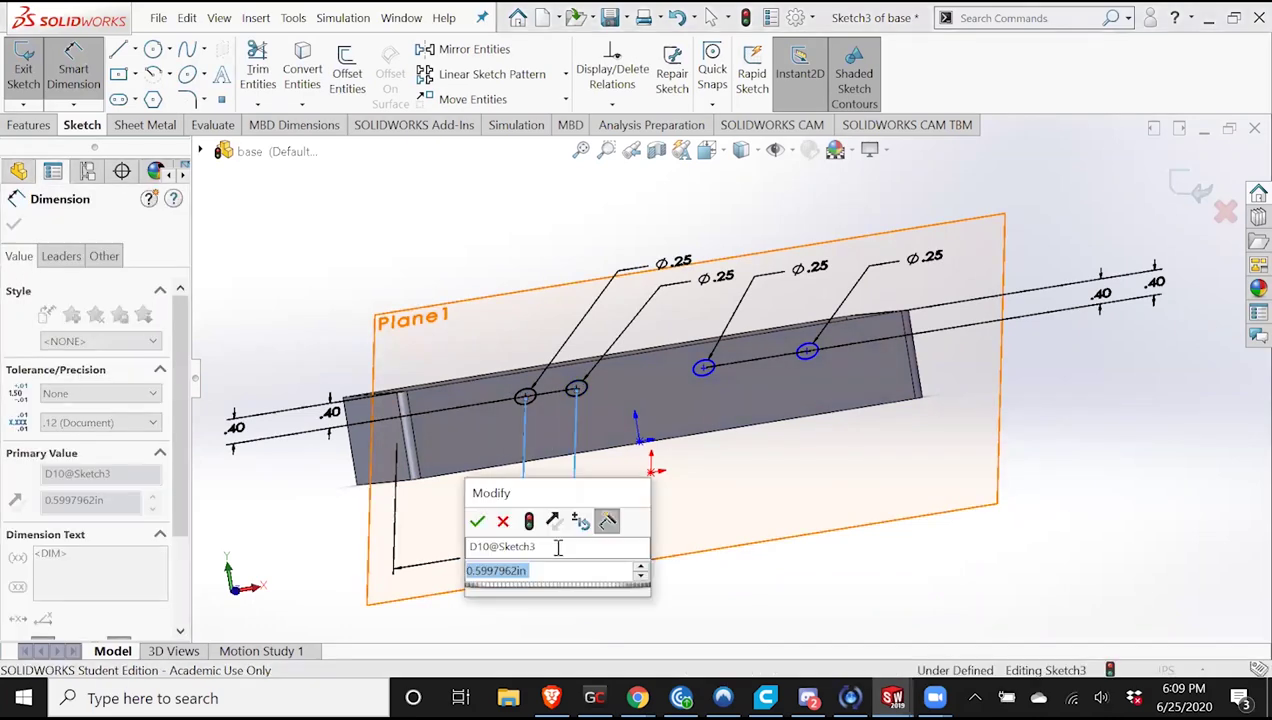
text(.6)
key(Return)
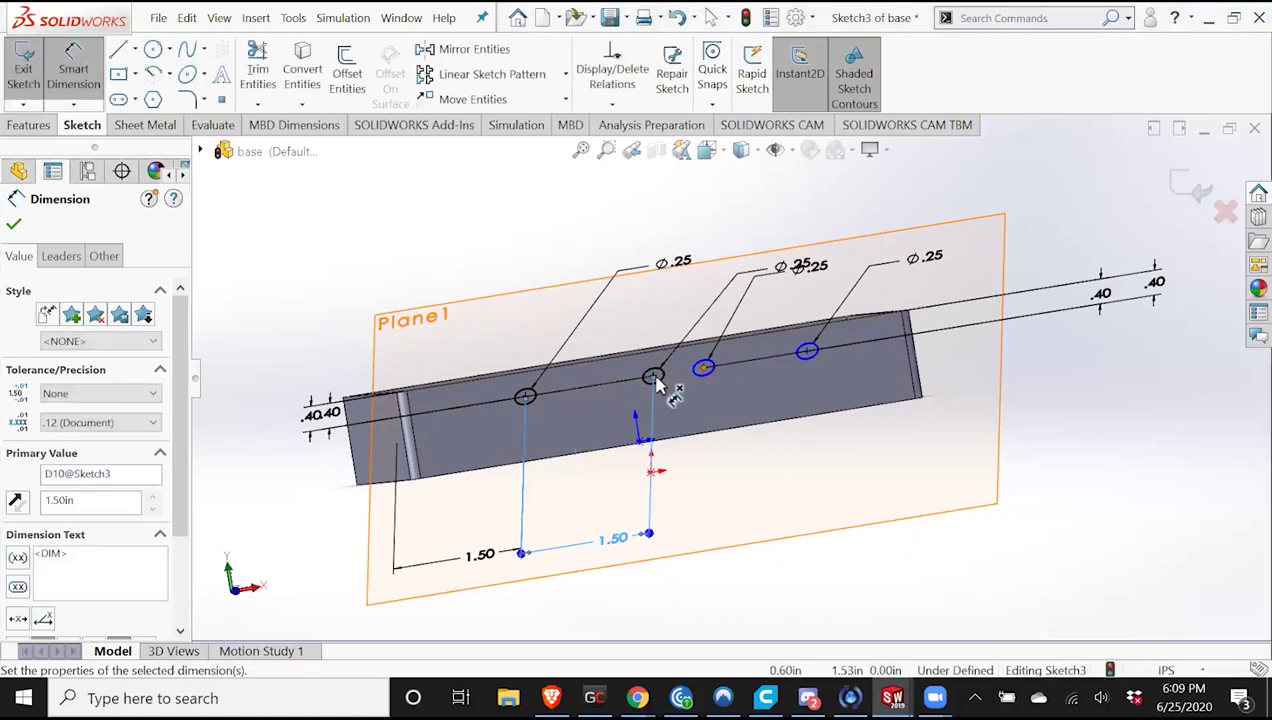
Dimension the centre distance between the second and third circles from the left as 1.5 in.
click(653, 378)
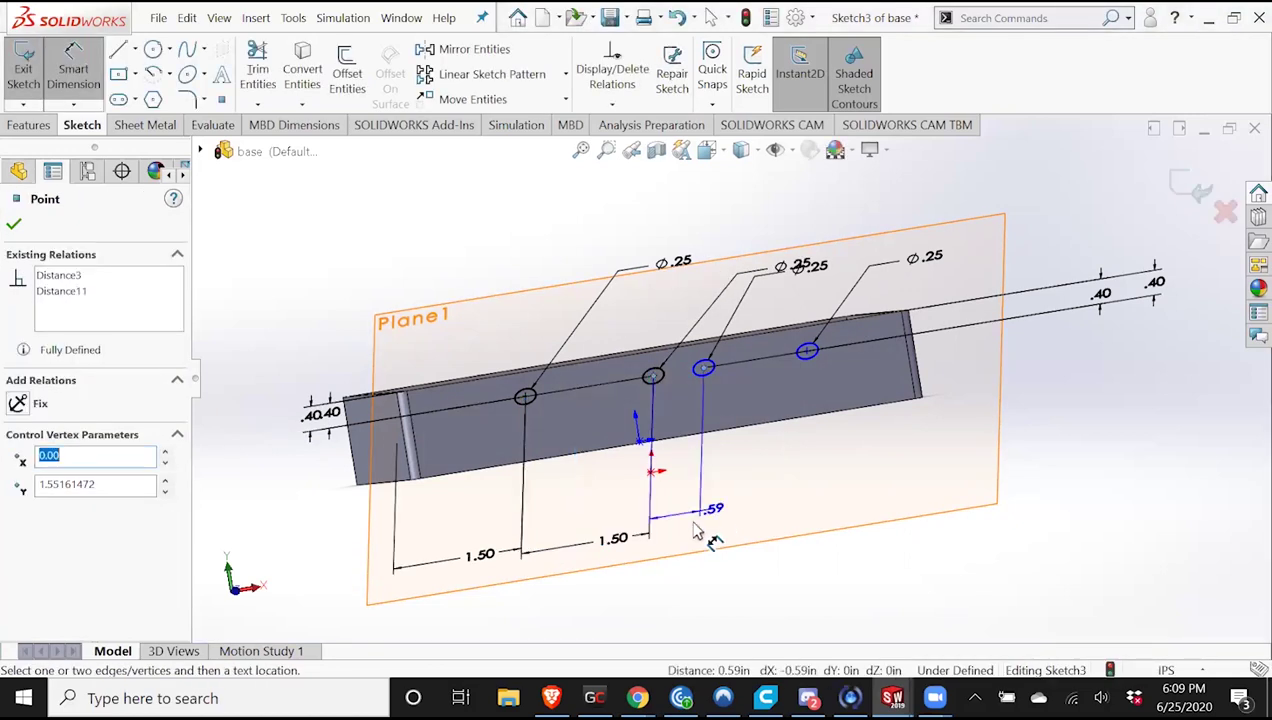
click(687, 526)
click(690, 533)
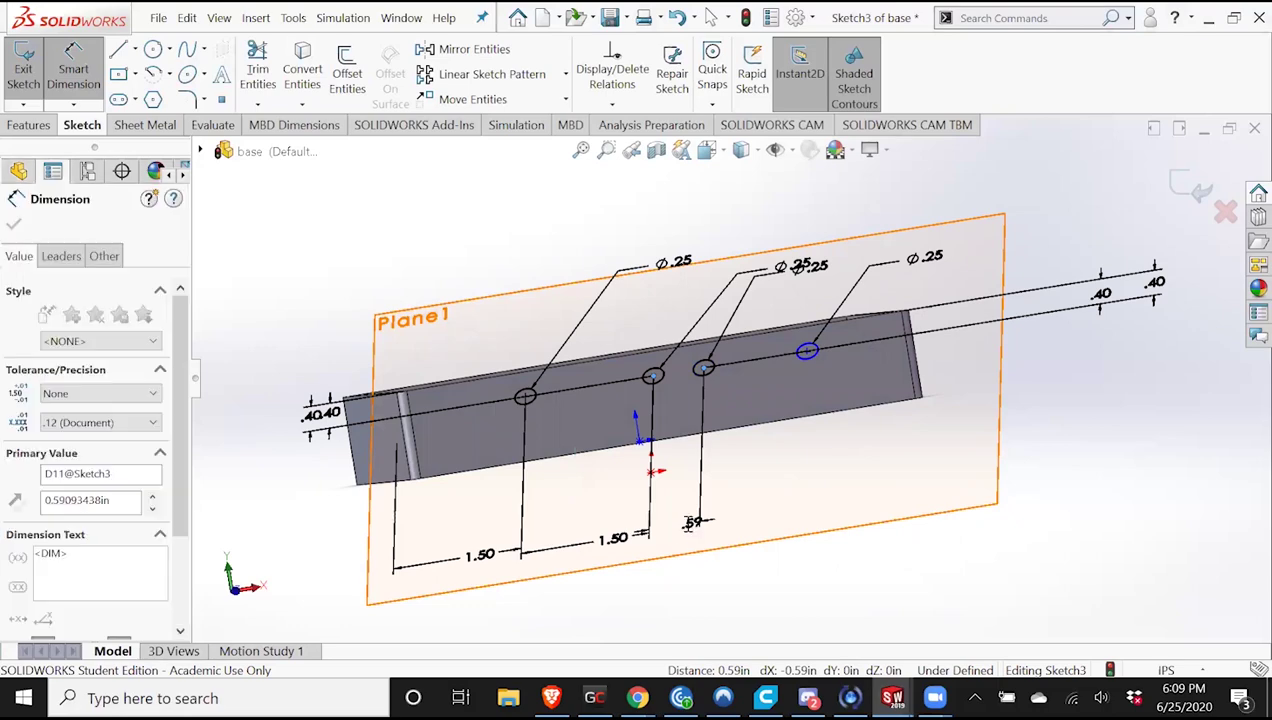
text(1.5)
key(Return)
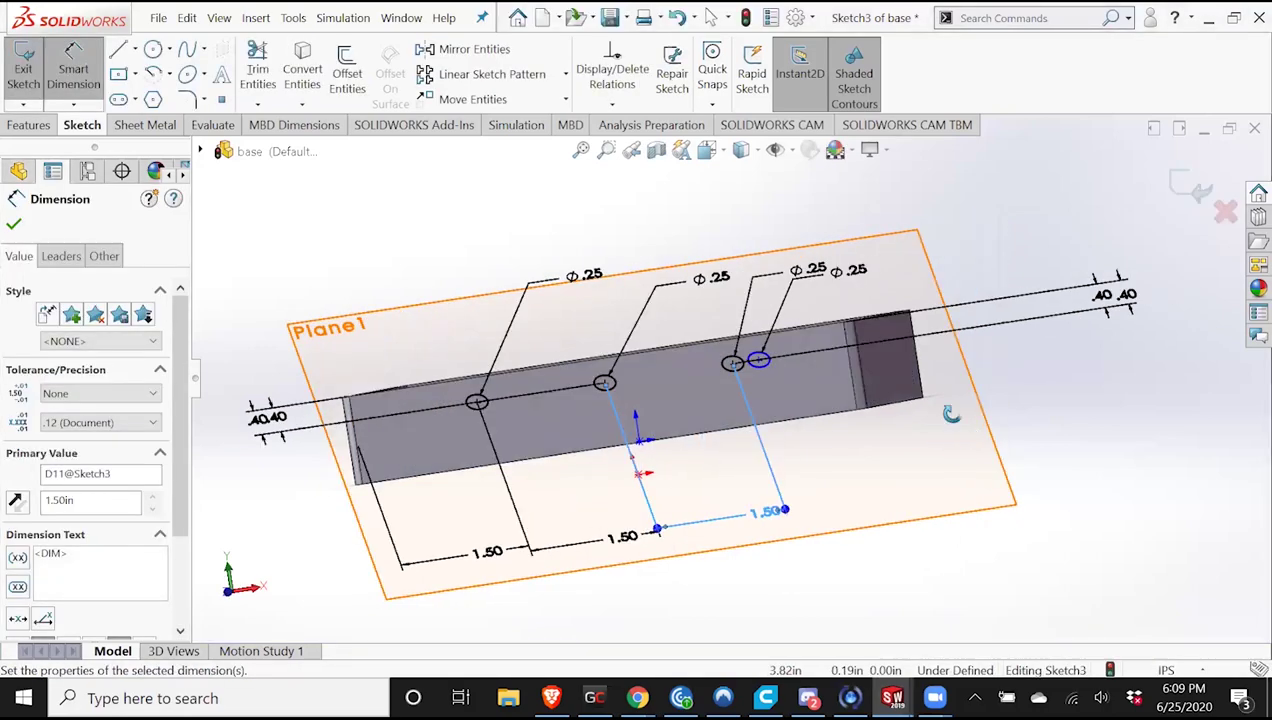
Set the distance from the wall's left rounded corner to the leftmost circle's centre to 6/5 in.
mouse_move(973, 414)
middle_down()
mouse_move(988, 626)
mouse_move(962, 414)
middle_up()
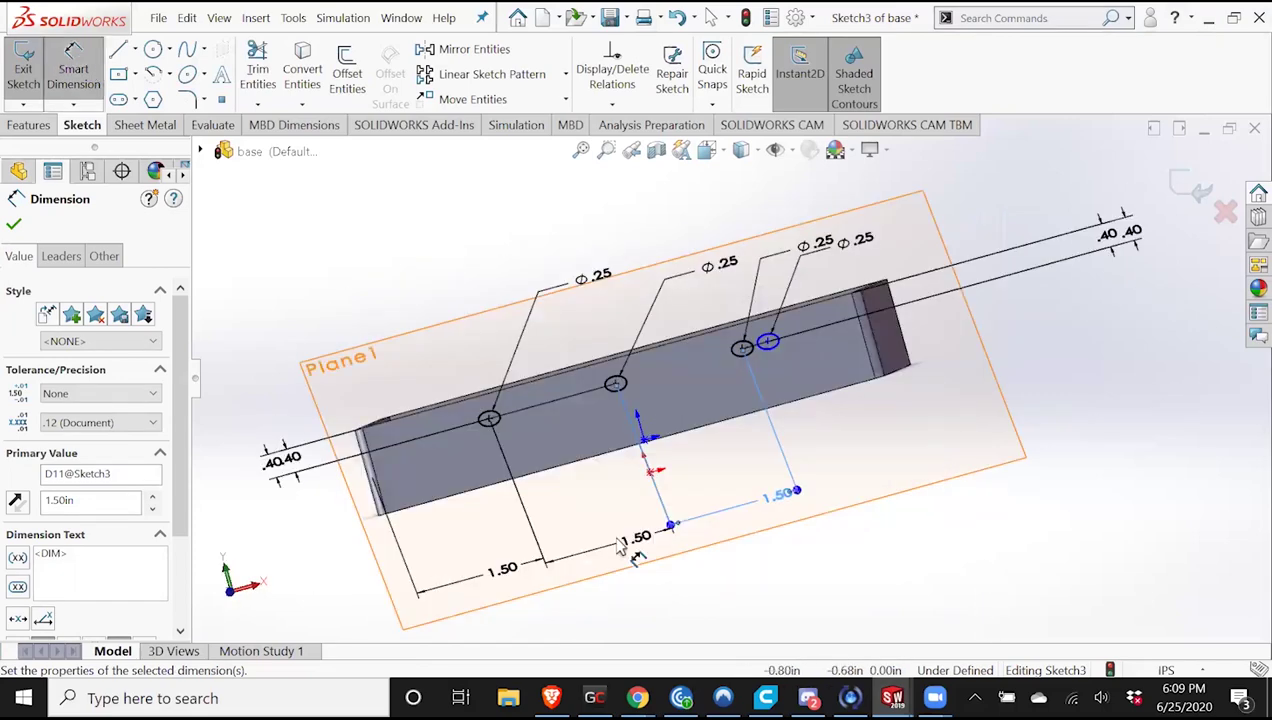
double_click(505, 572)
double_click(535, 566)
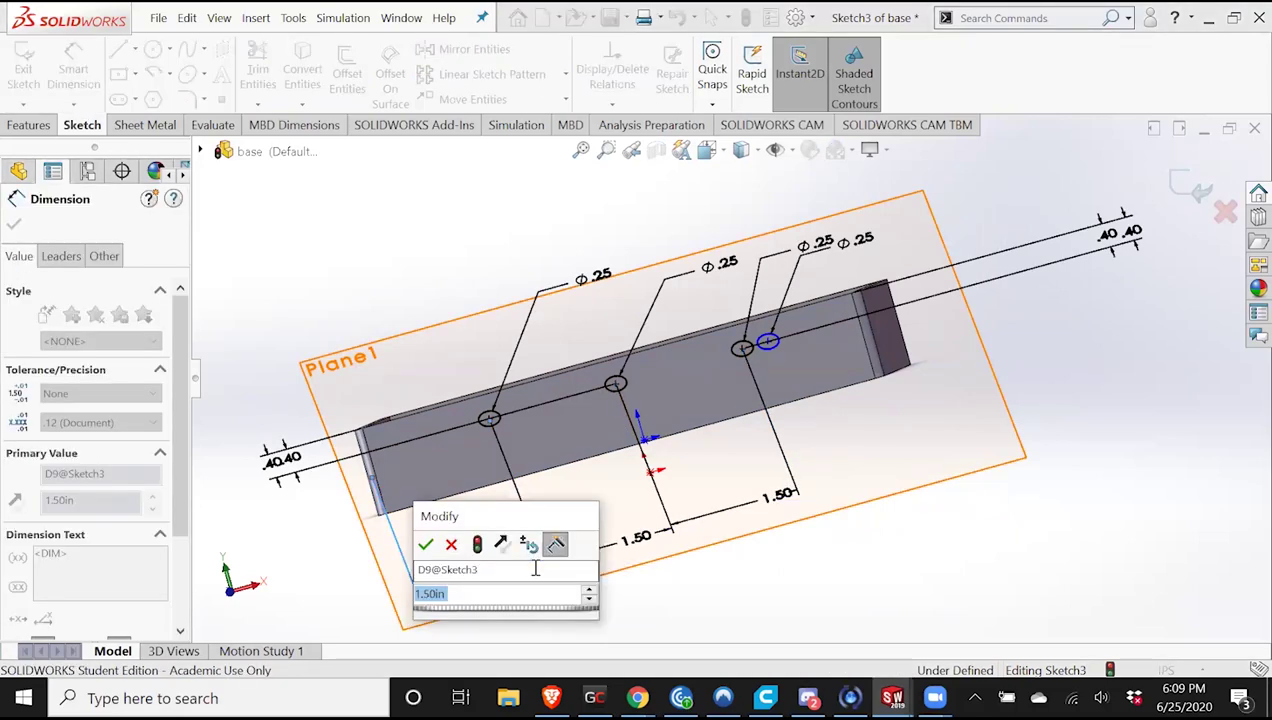
text(6/)
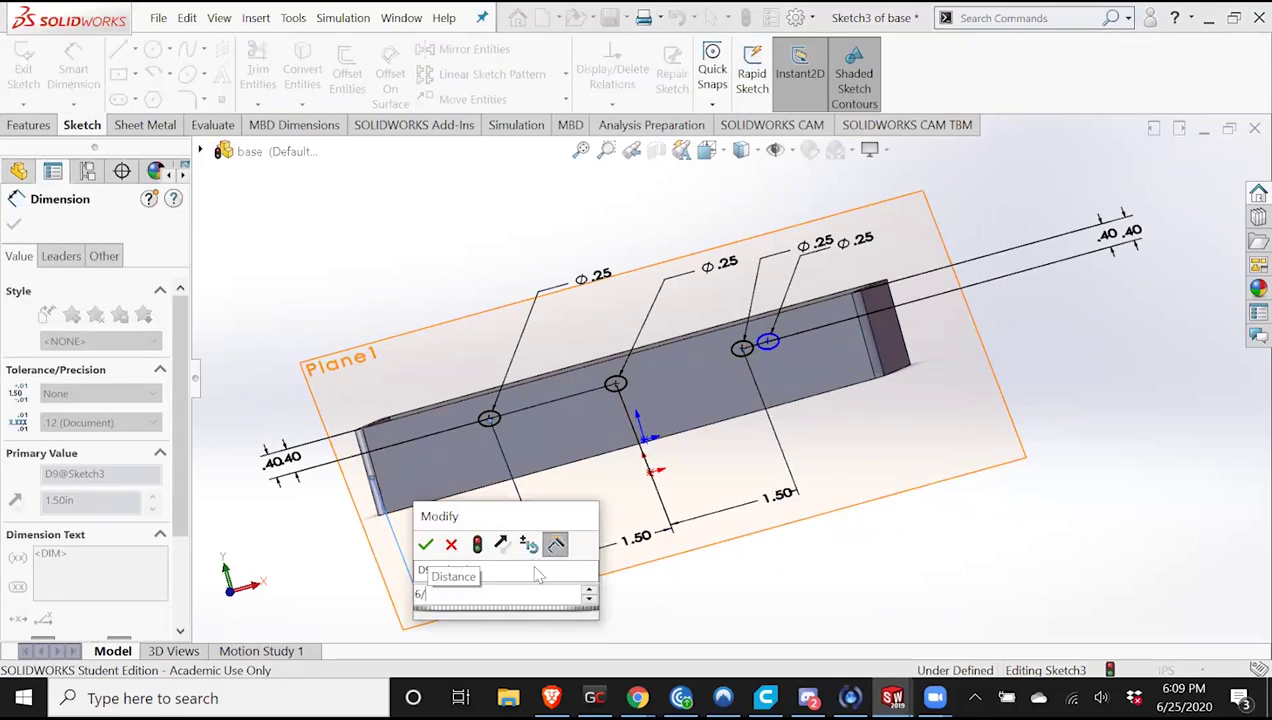
text(5)
key(Return)
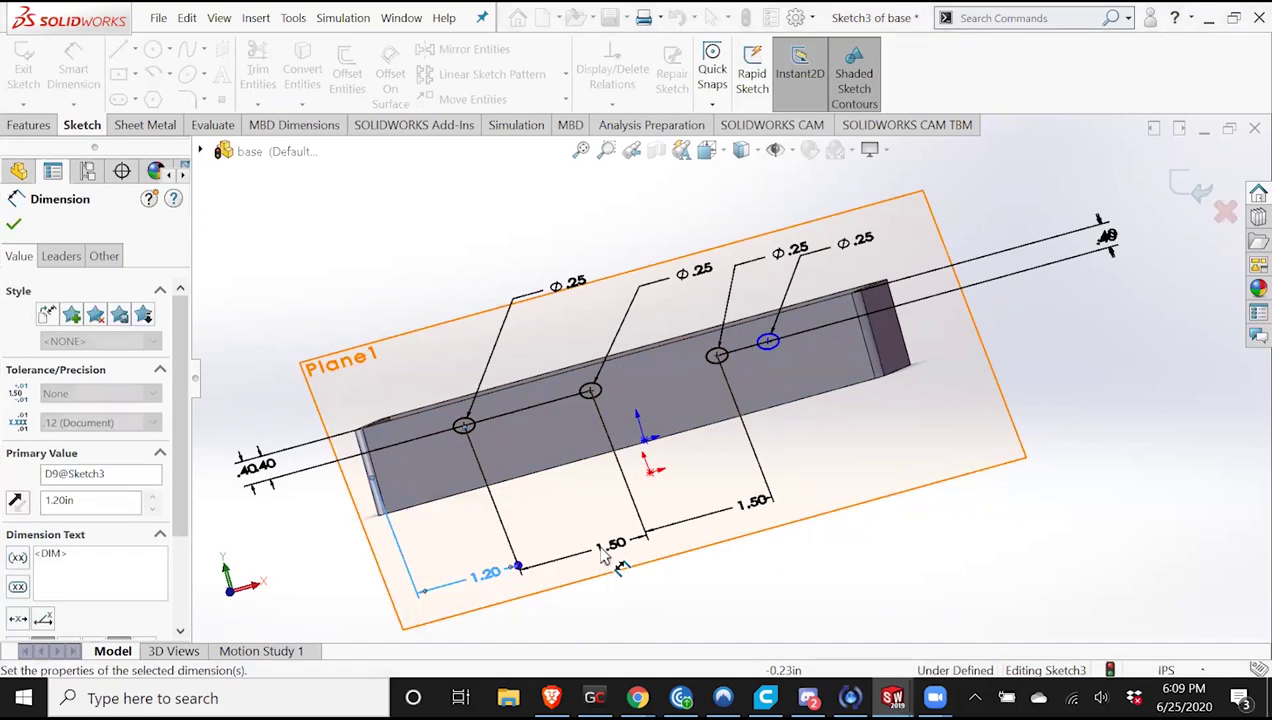
Set the centre distances between the first and second circles and between the second and third circles to 1.2 in each.
click(600, 545)
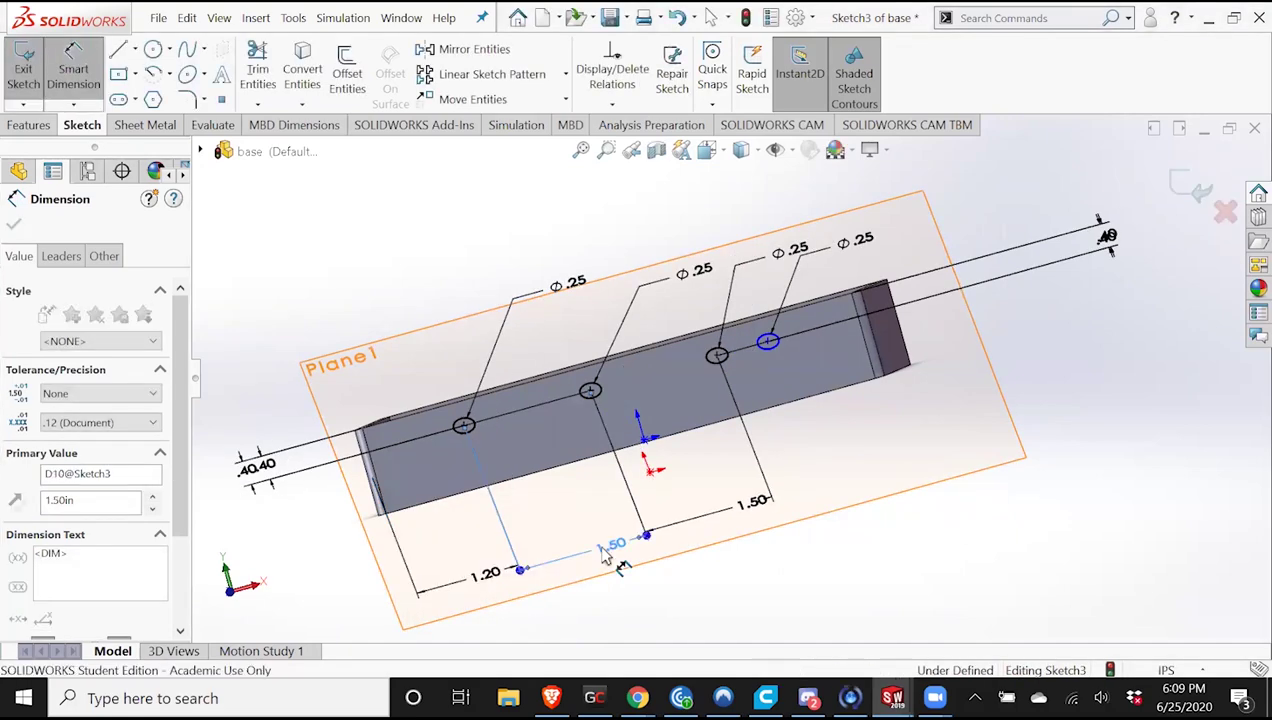
click(605, 554)
text(1.2)
key(Return)
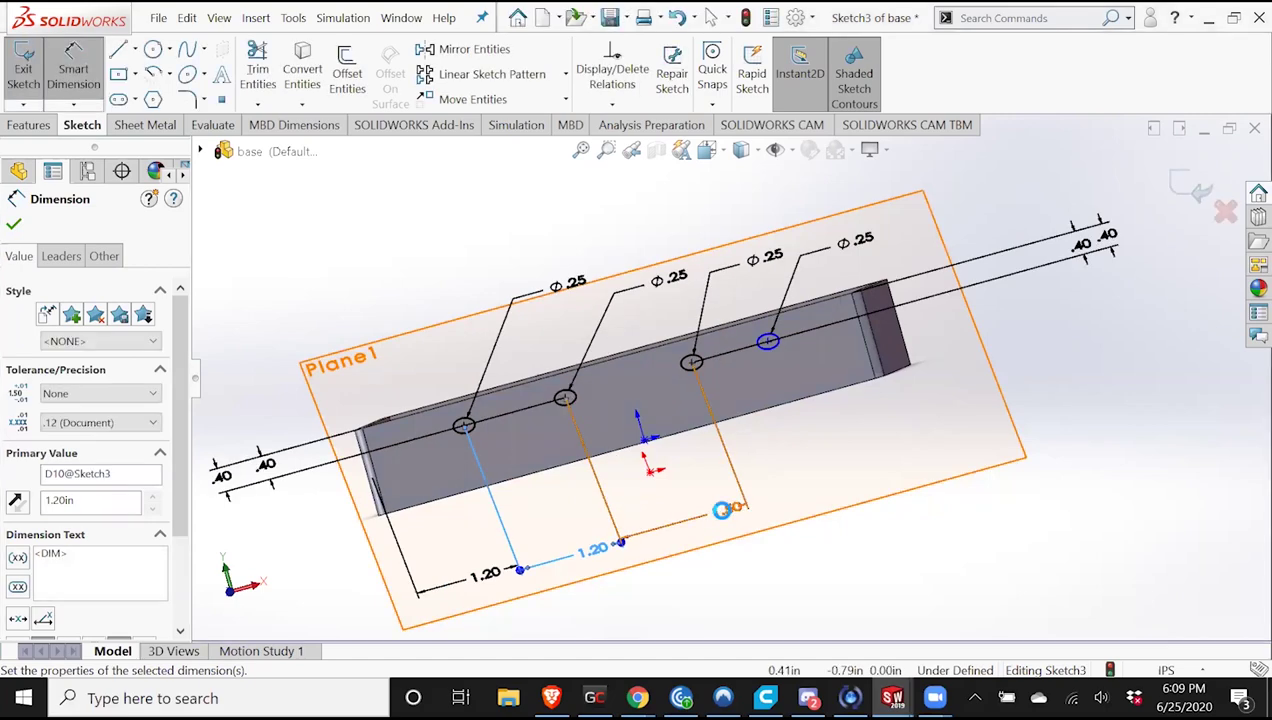
key(Escape)
double_click(725, 510)
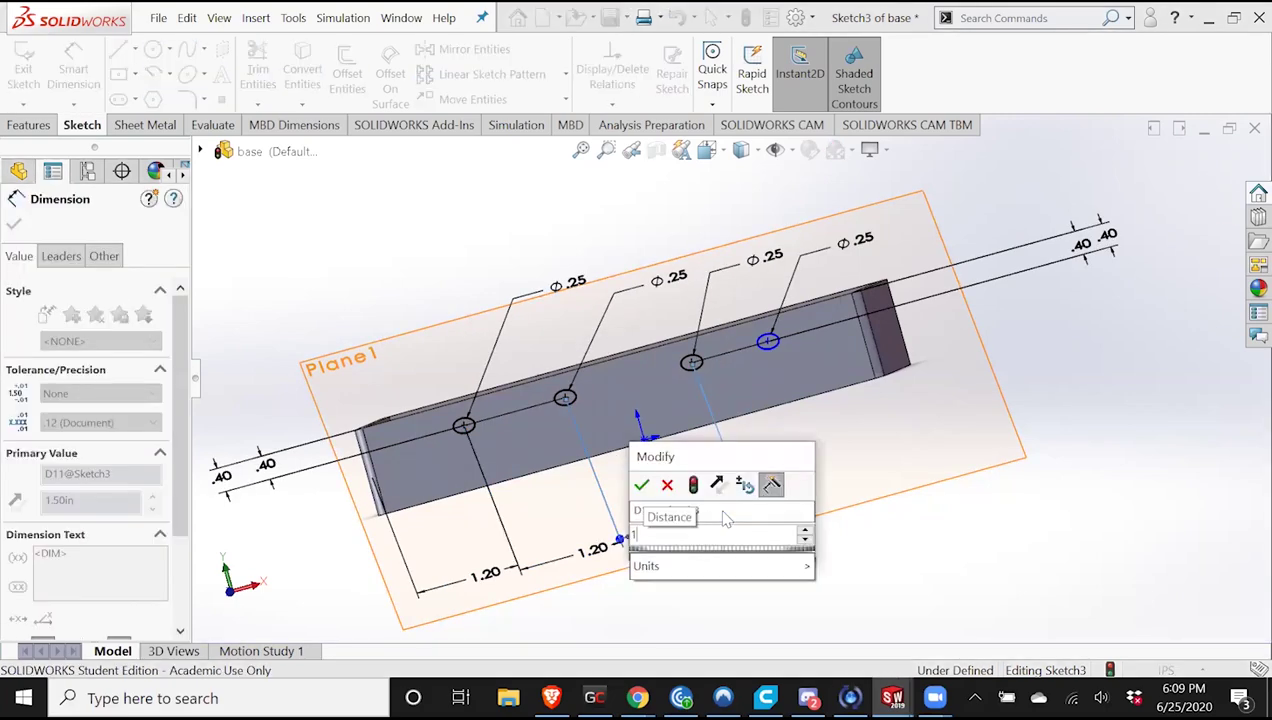
text(1.2)
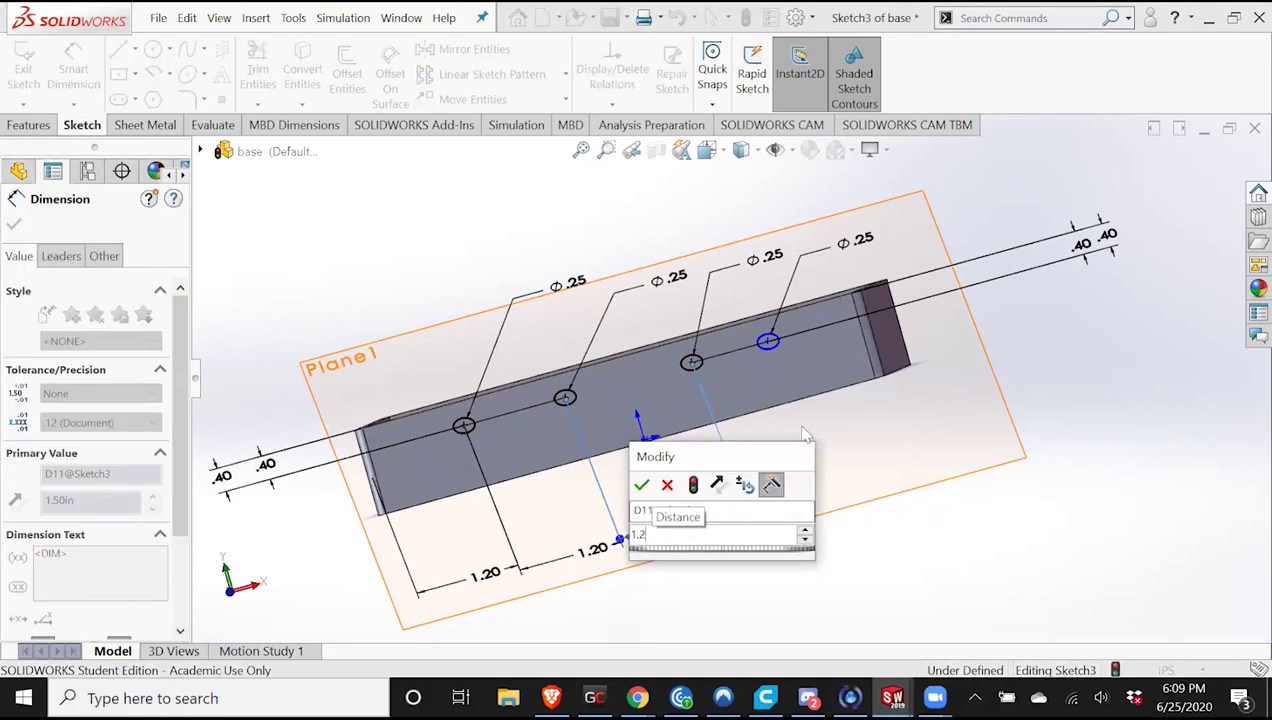
key(Return)
Dimension the centre distance between the third and fourth circles from the left as 1.2 in.
click(767, 342)
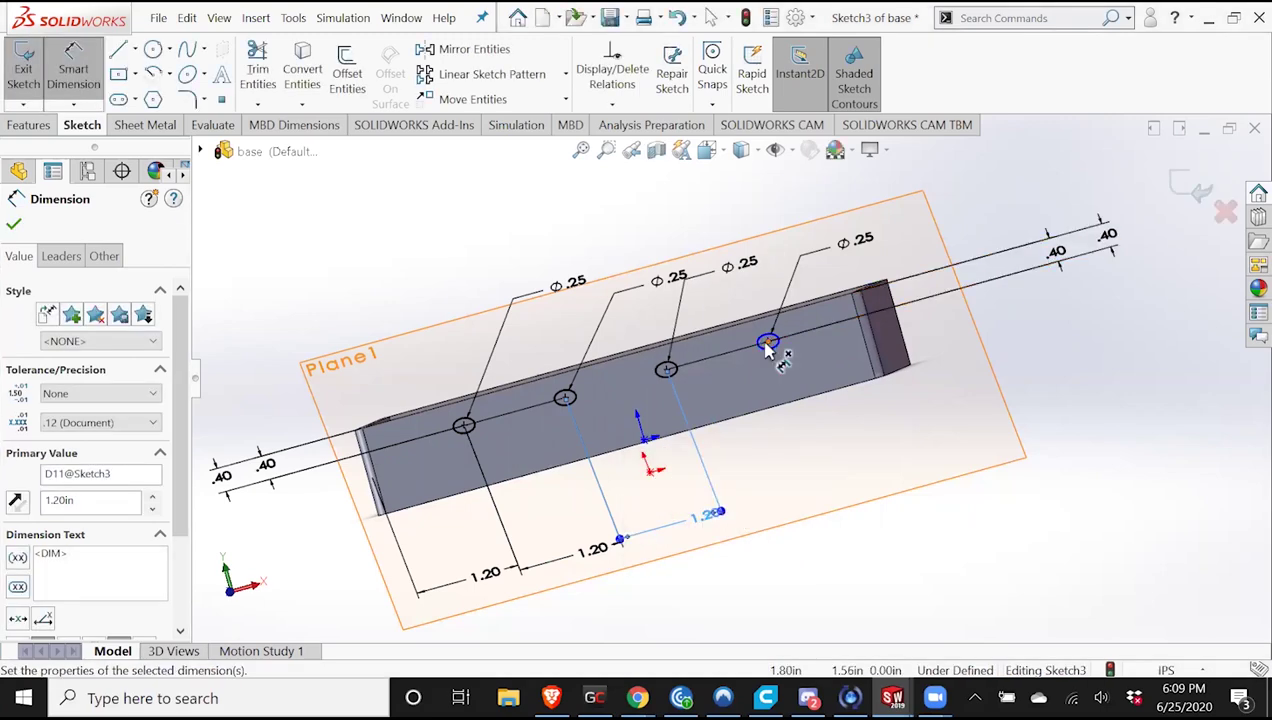
click(666, 370)
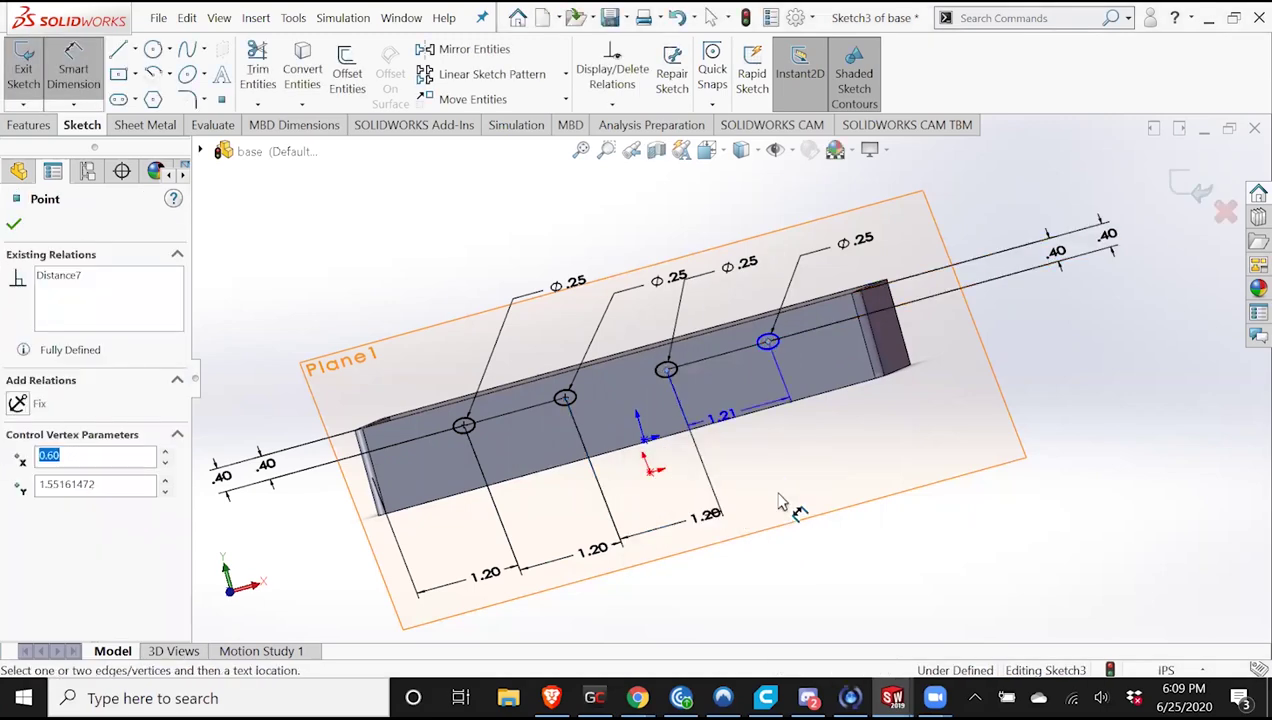
click(782, 503)
text(1)
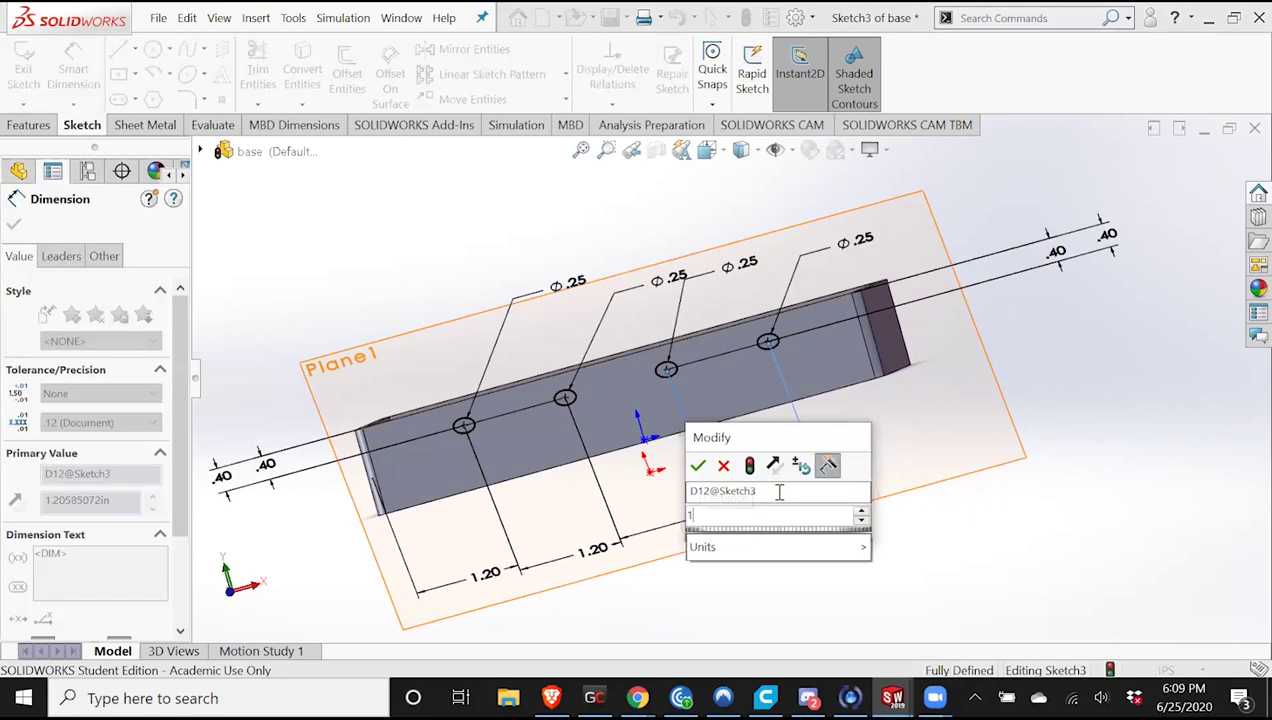
text(.2)
key(Return)
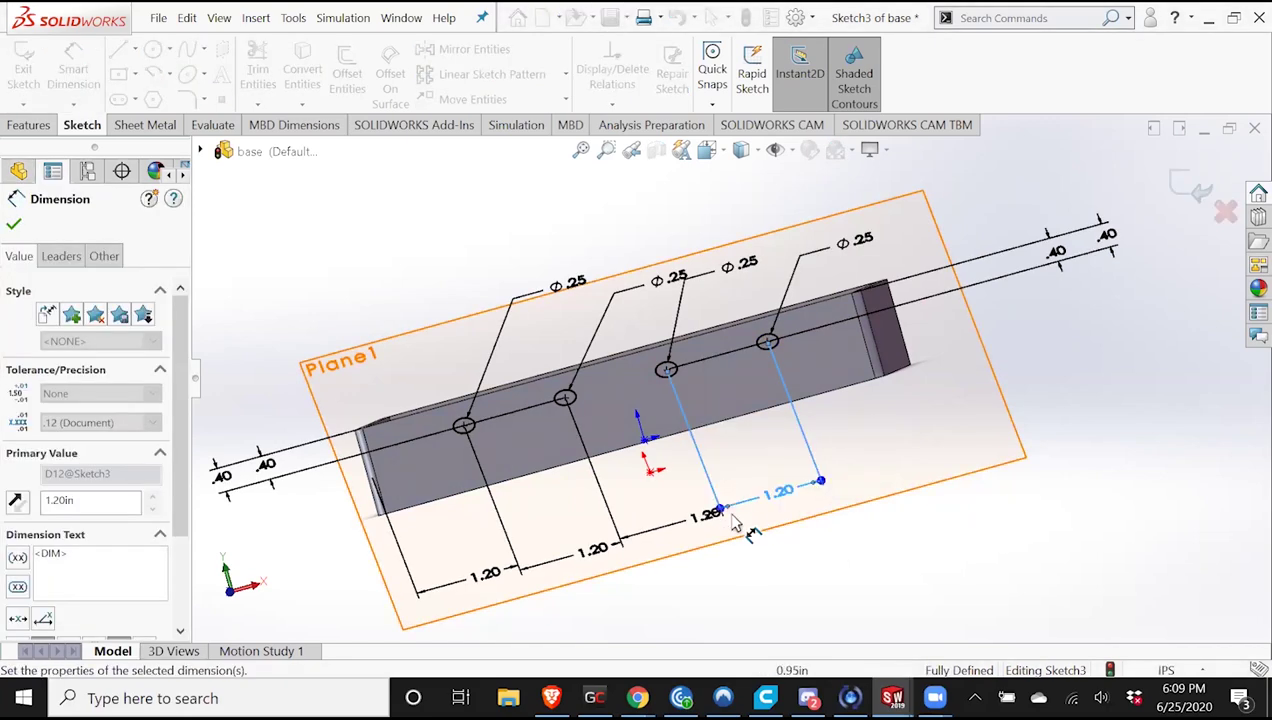
Cut-extrude the four circles downward through the base's long wall with the Up To Next end condition.
middle_drag(706, 513, 705, 515)
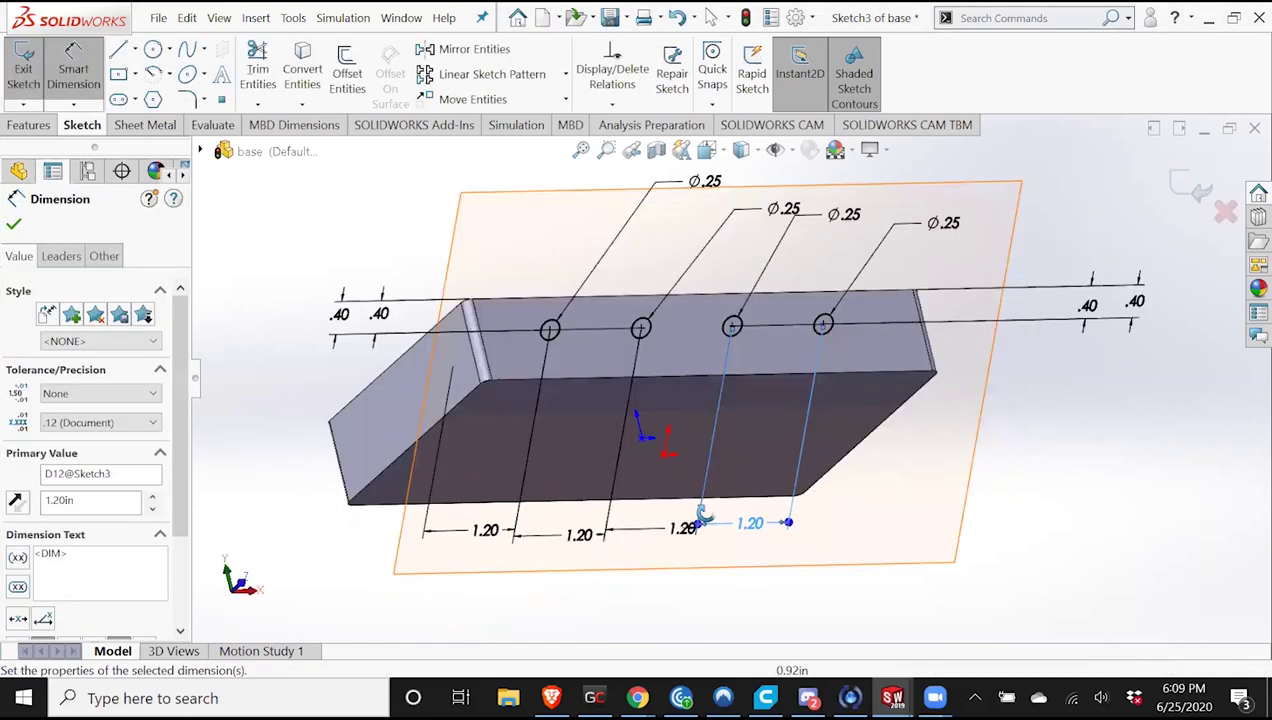
click(39, 87)
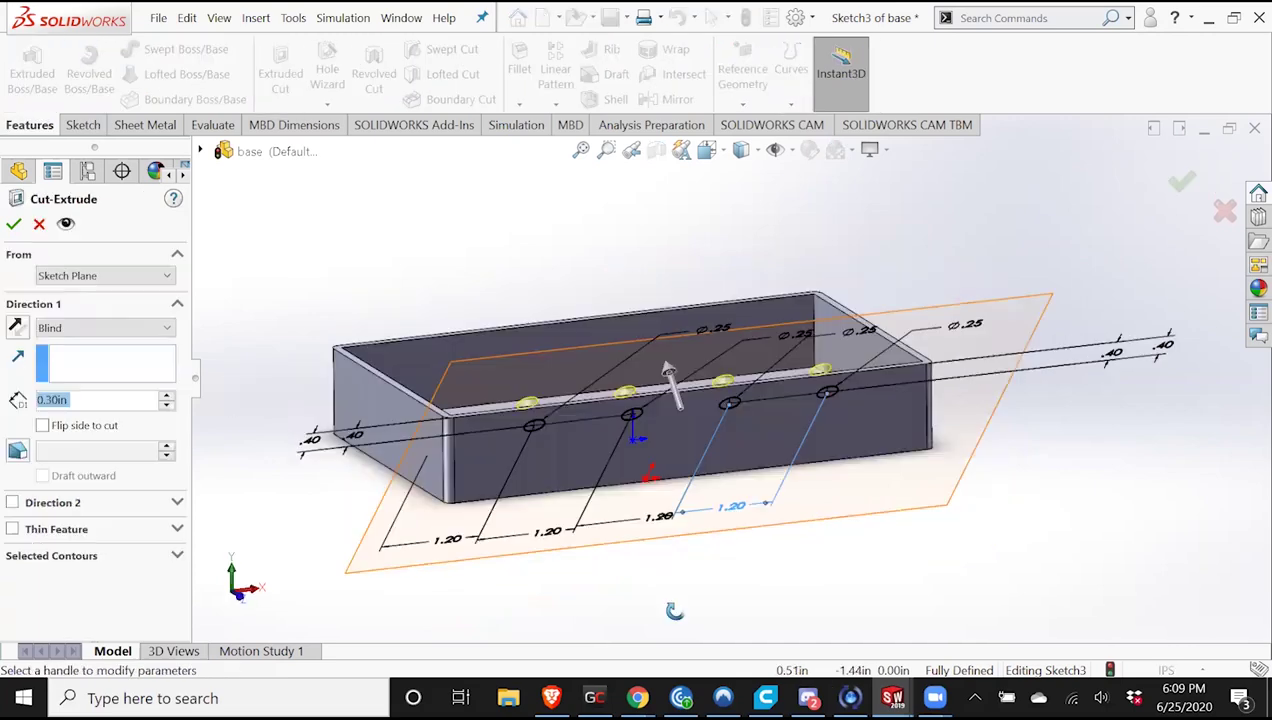
middle_drag(679, 625, 702, 389)
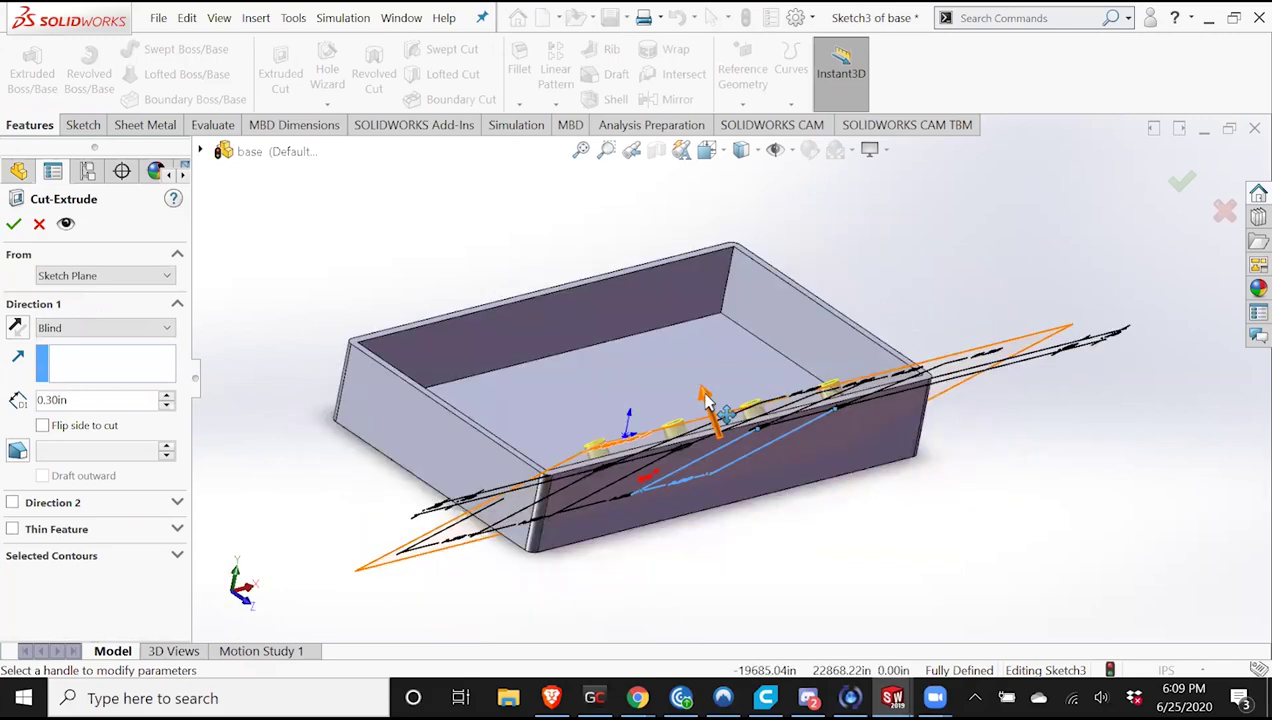
drag(709, 420, 743, 497)
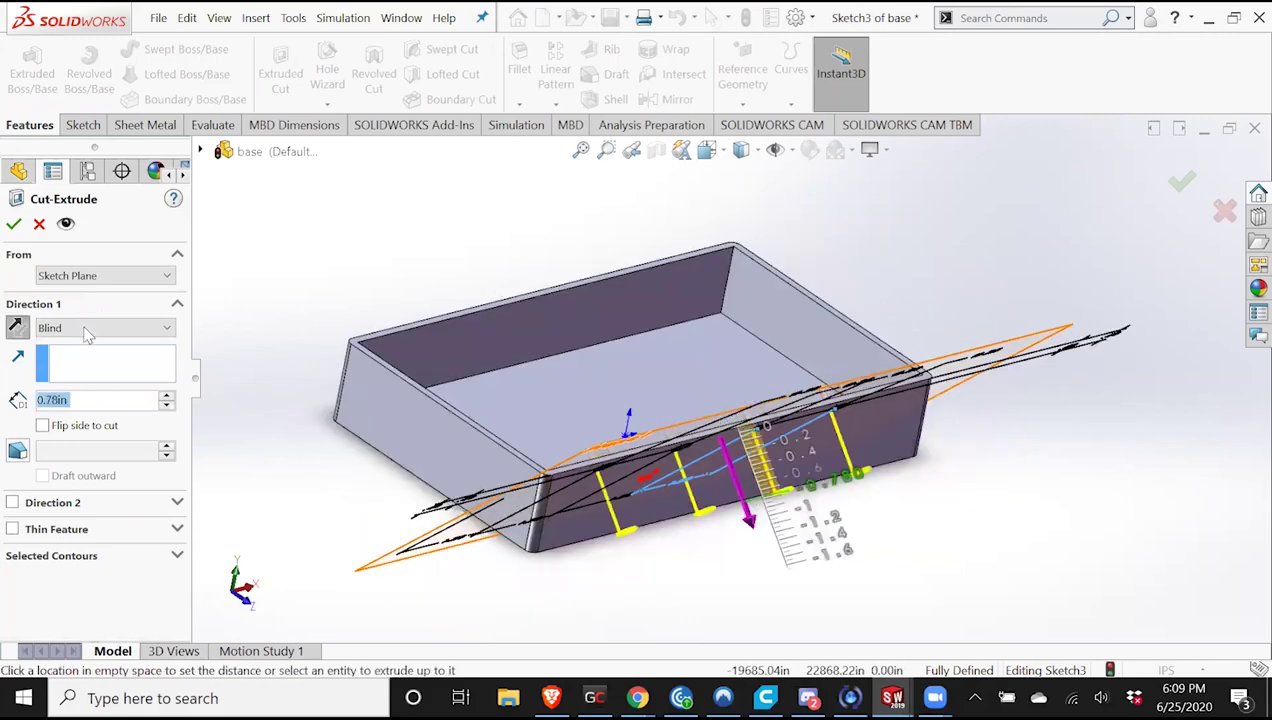
click(90, 330)
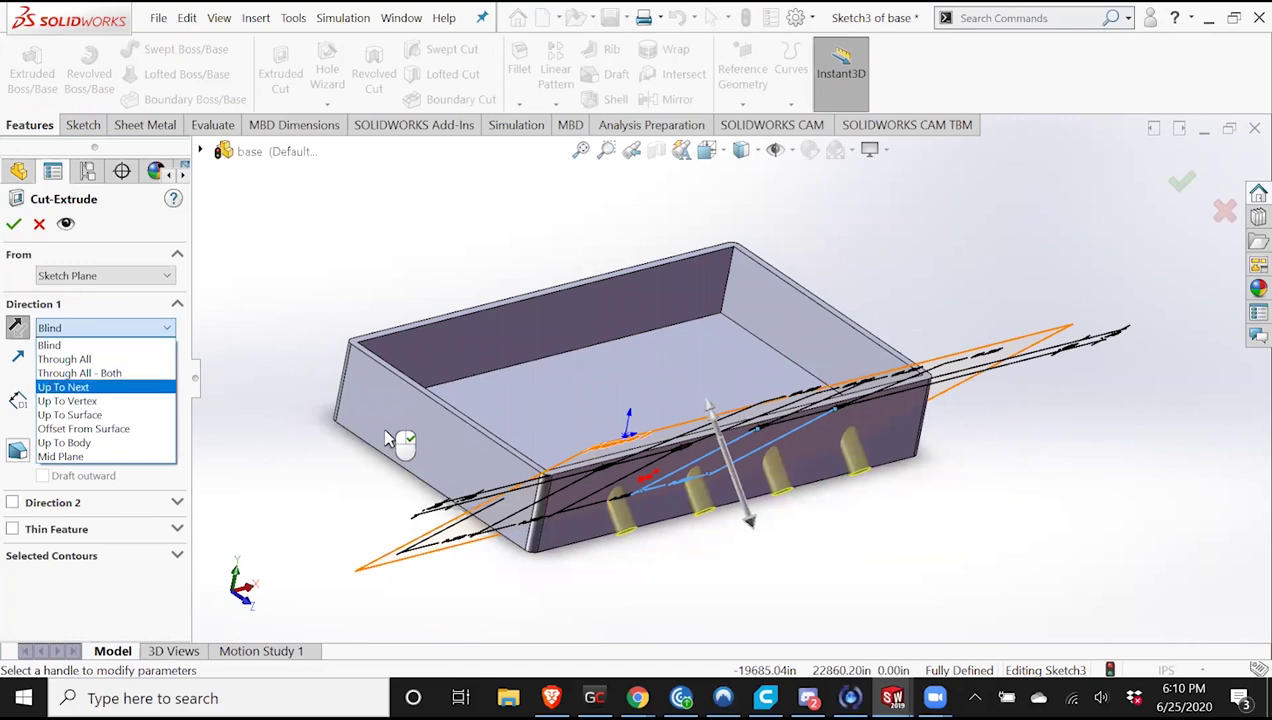
click(90, 387)
key(Return)
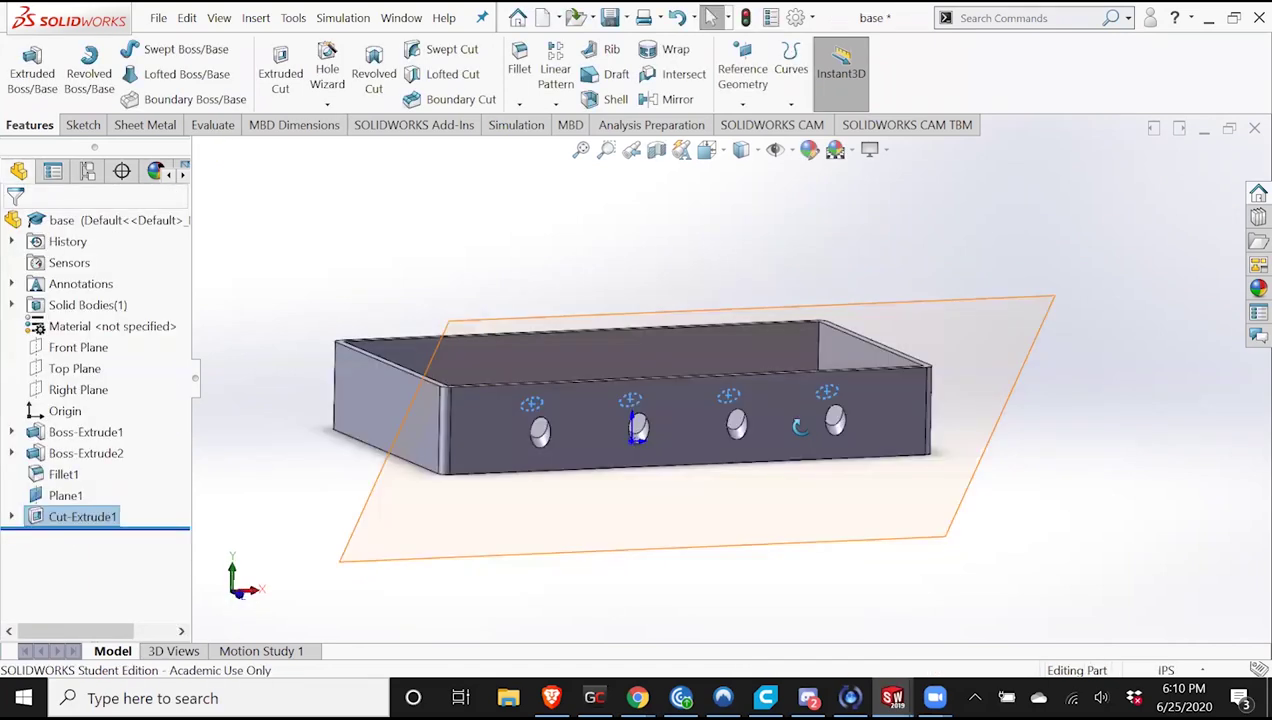
Examine the four holes in the base's long wall from outside and from inside the box.
middle_drag(659, 404, 557, 419)
scroll(556, 430, down, 3)
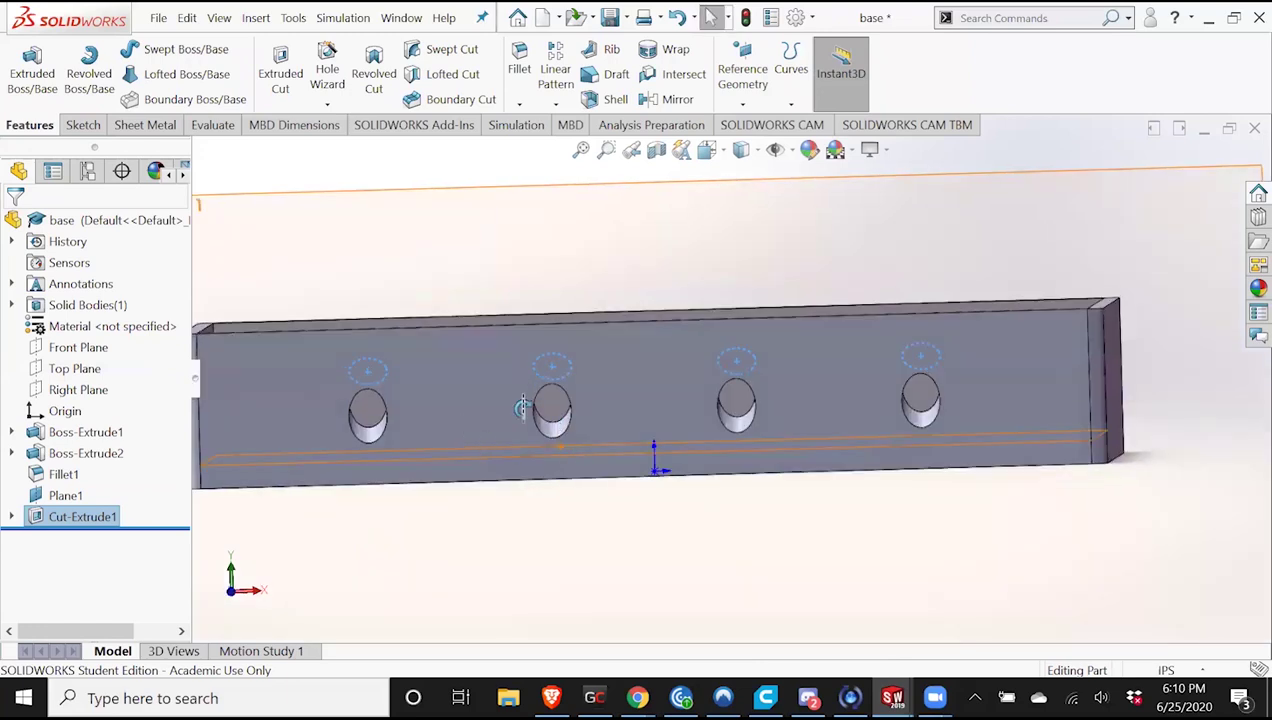
middle_drag(582, 458, 582, 458)
middle_drag(560, 357, 511, 318)
scroll(511, 318, up, 3)
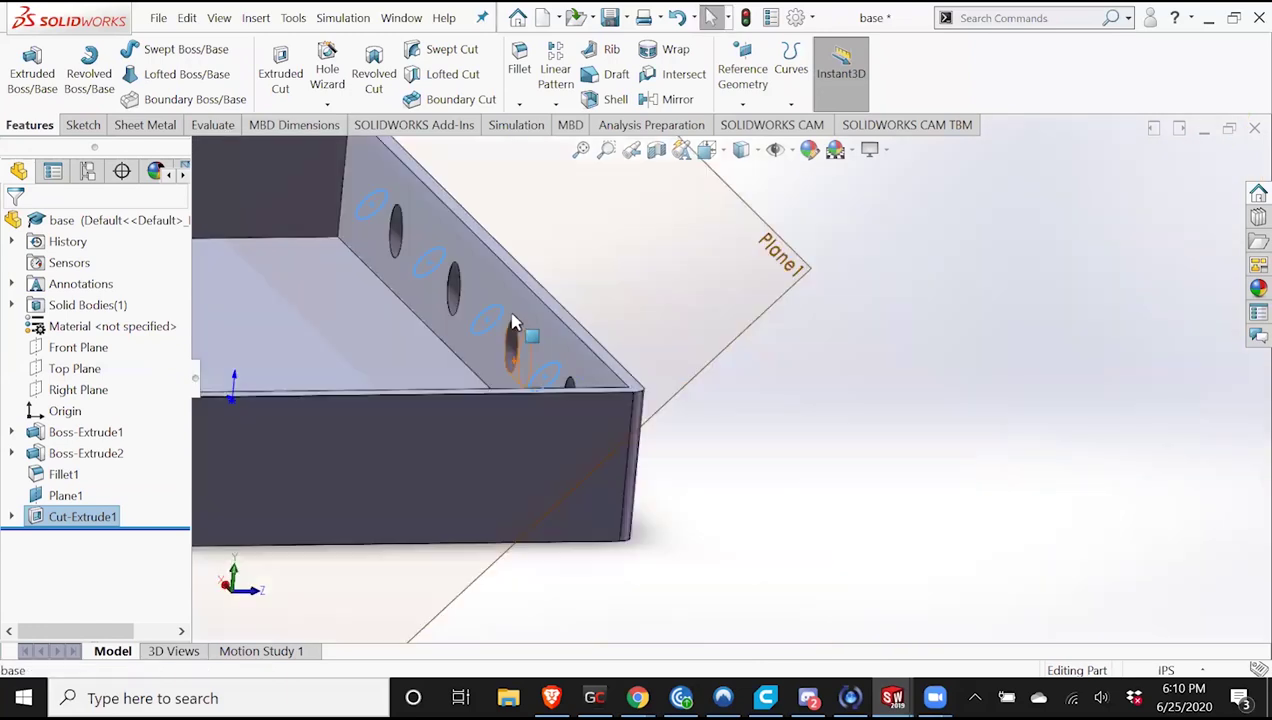
middle_drag(572, 347, 697, 385)
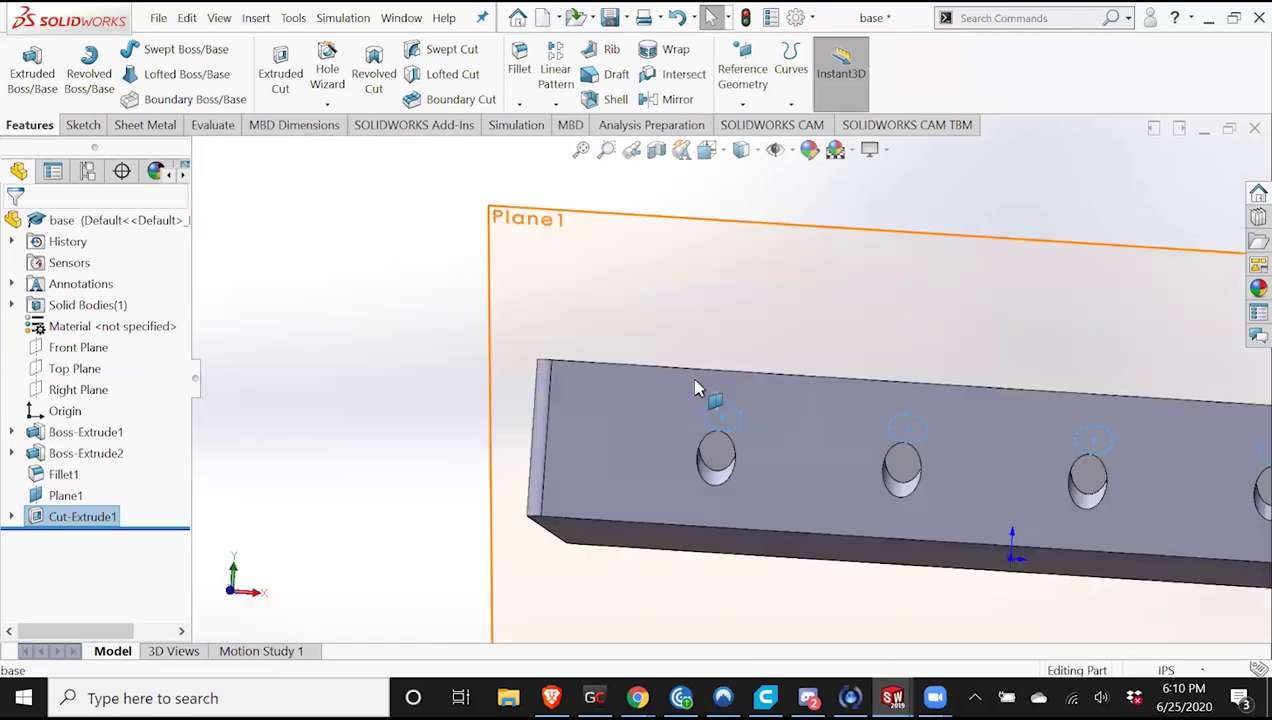
key(ctrl+shift+z)
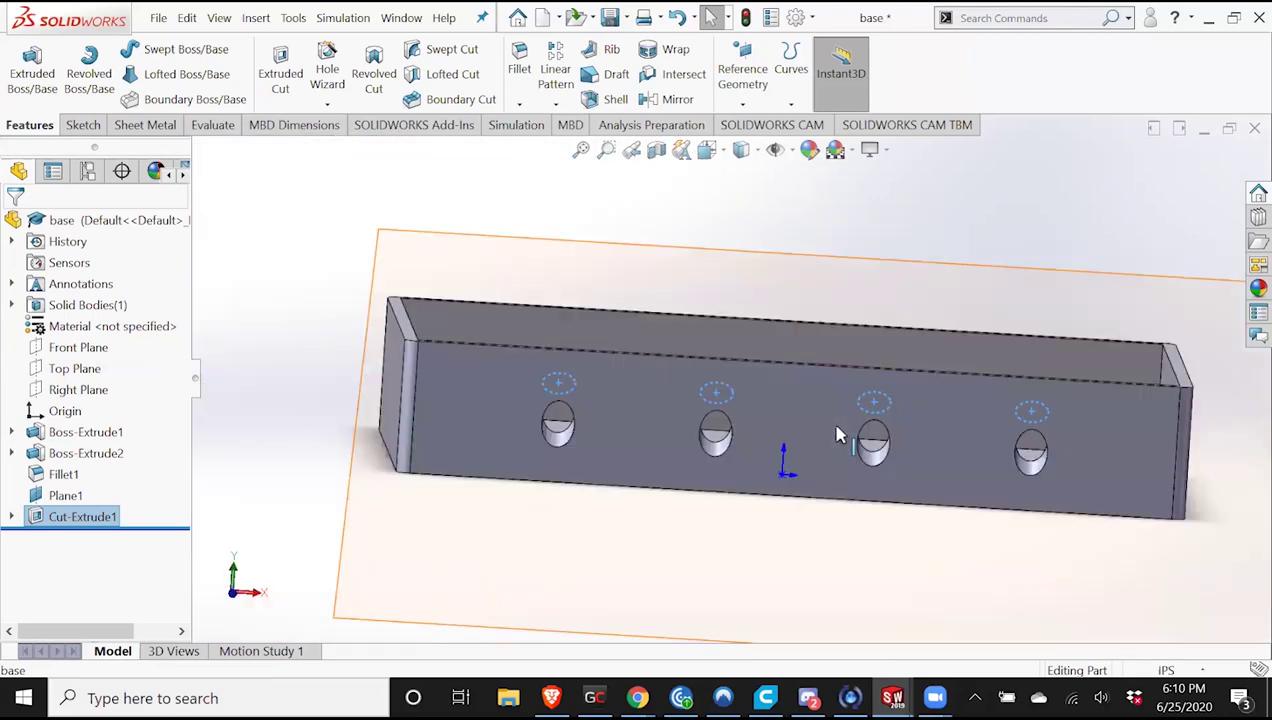
key(ctrl+shift+z)
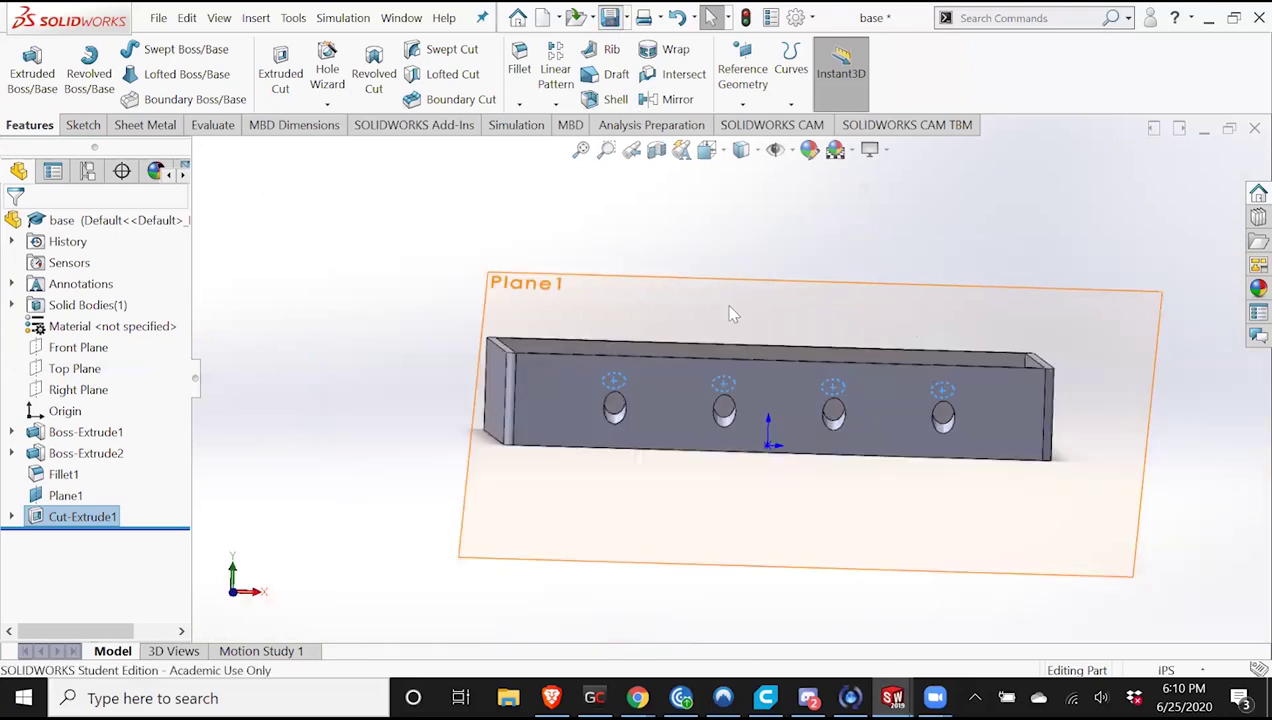
Save the base part with the four wall holes.
key(ctrl+shift+z)
key(ctrl+shift+z)
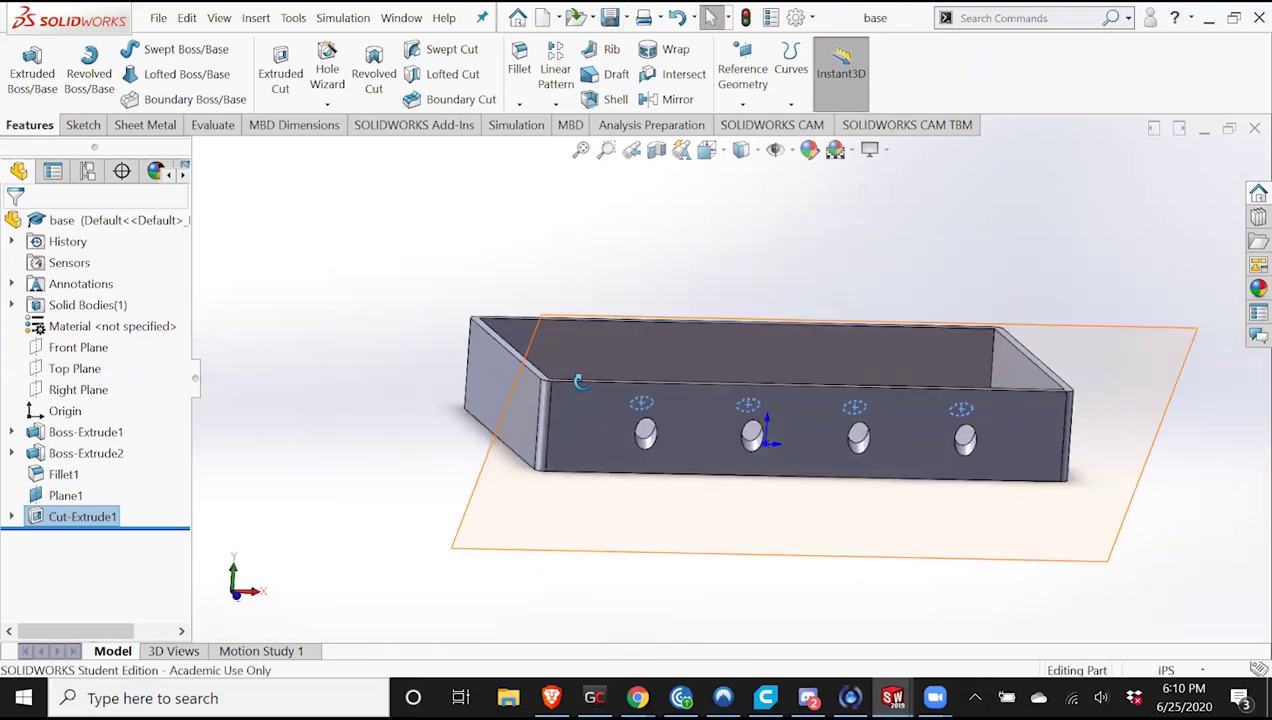
key(ctrl+shift+z)
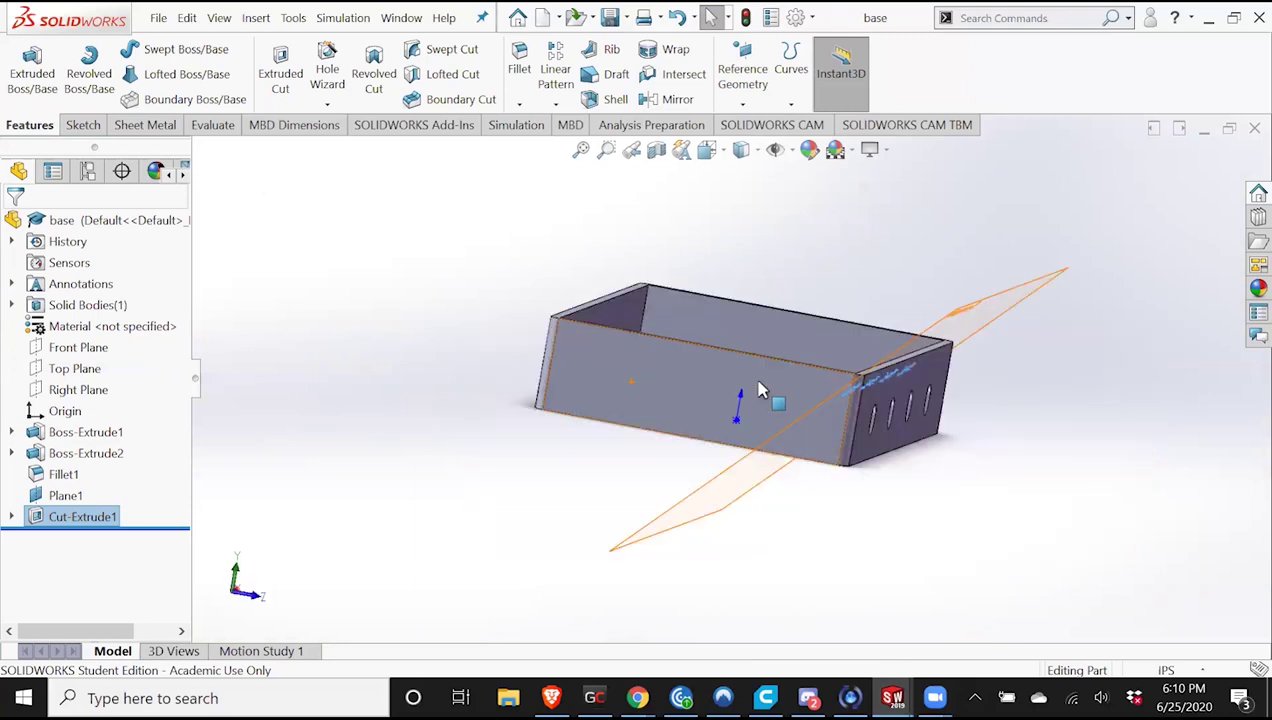
Start a sketch on the outer face of the base's short end wall and draw a circle about 0.12 in in diameter near its upper edge.
key(ctrl+shift+z)
click(82, 124)
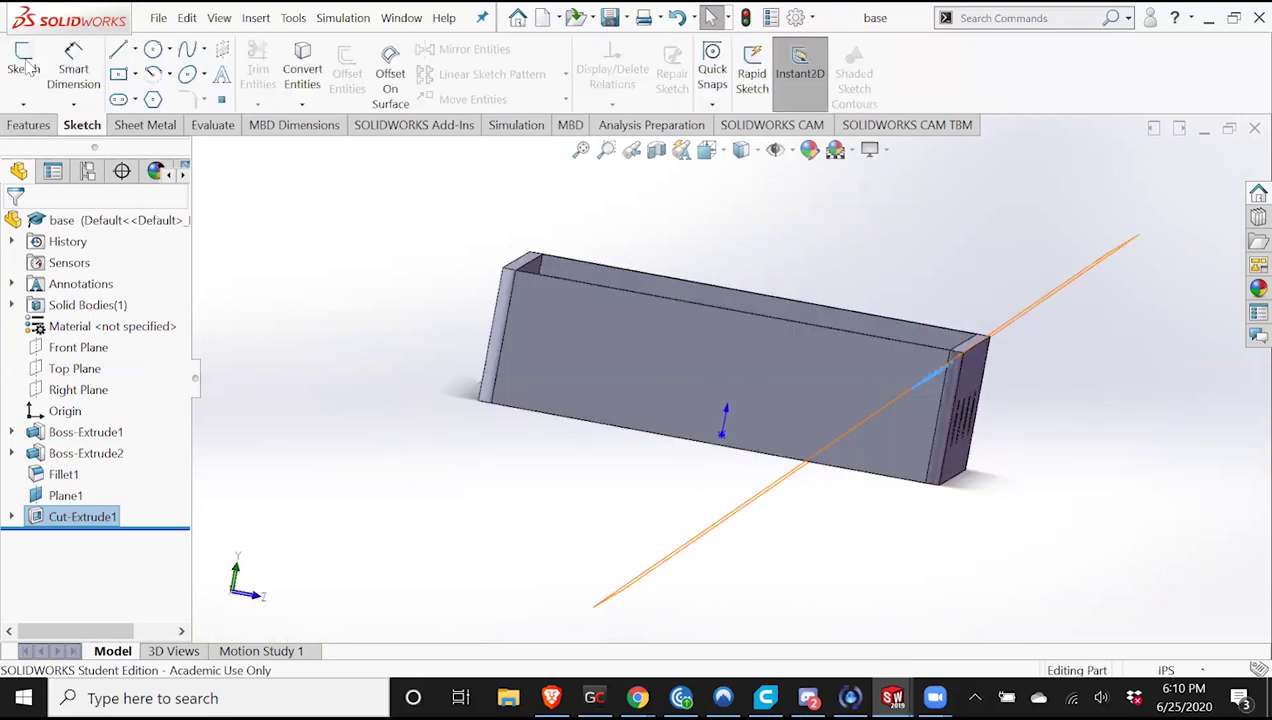
click(23, 60)
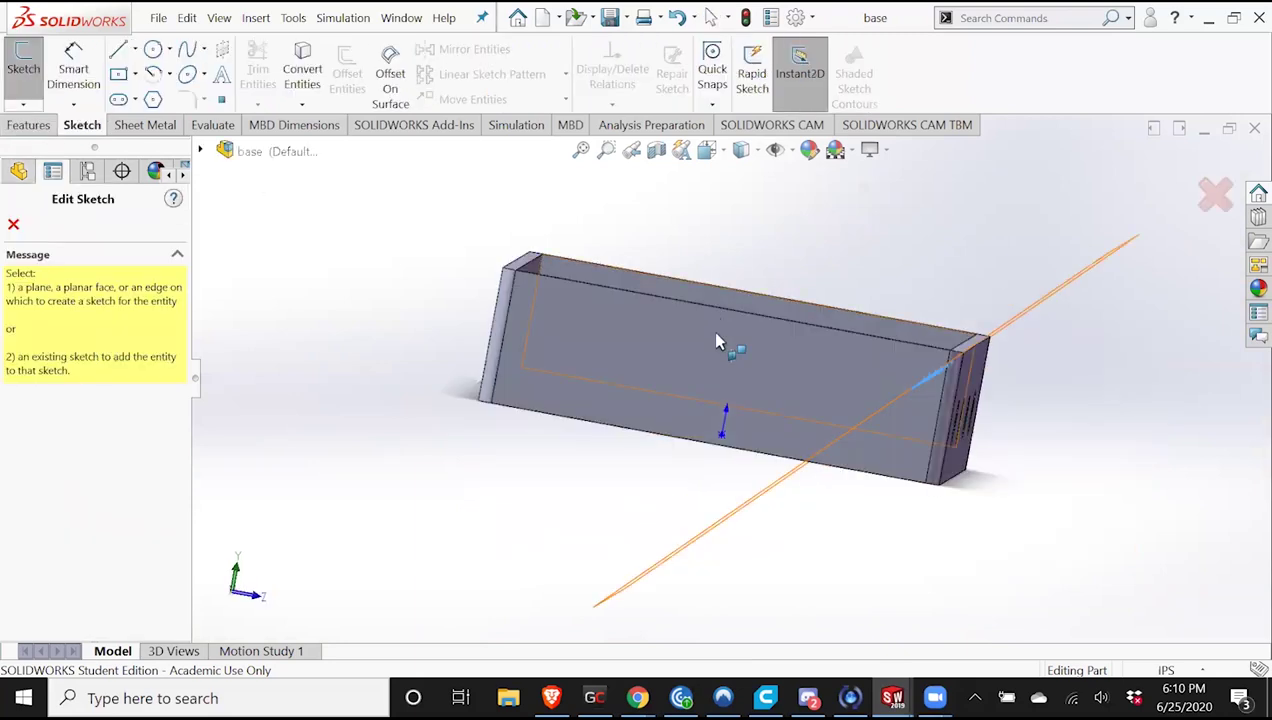
click(716, 335)
click(155, 50)
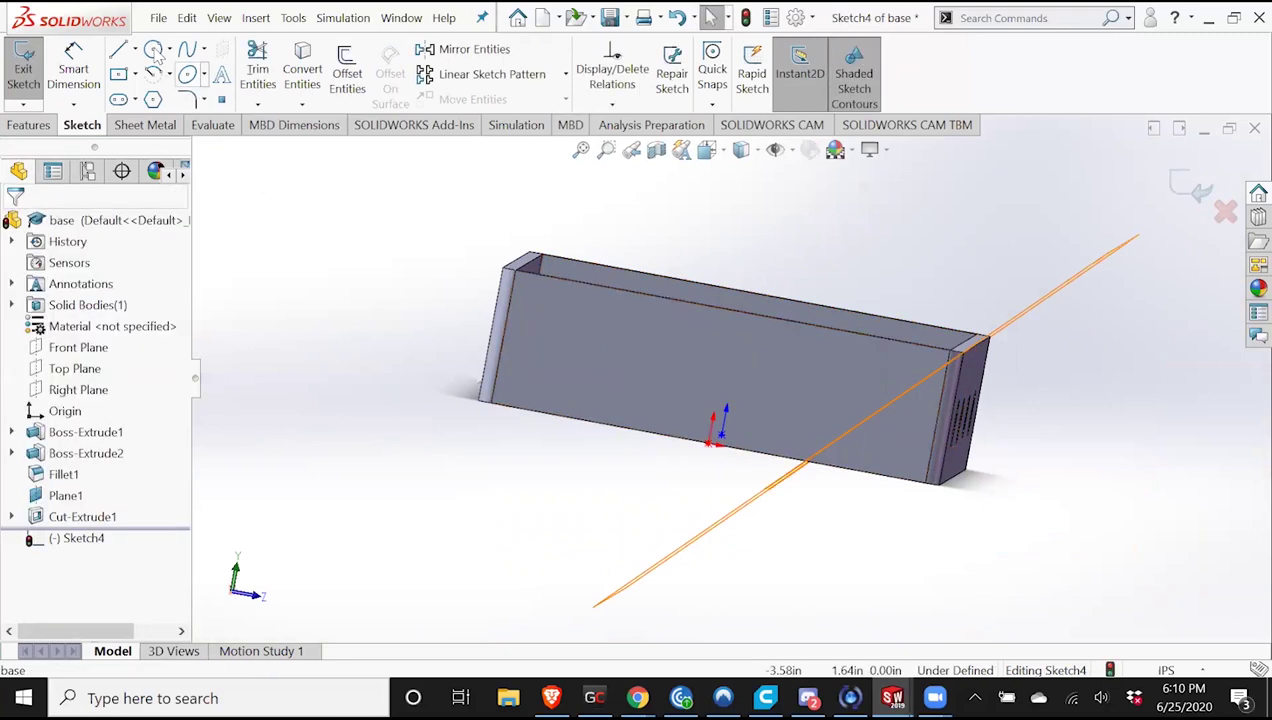
click(722, 329)
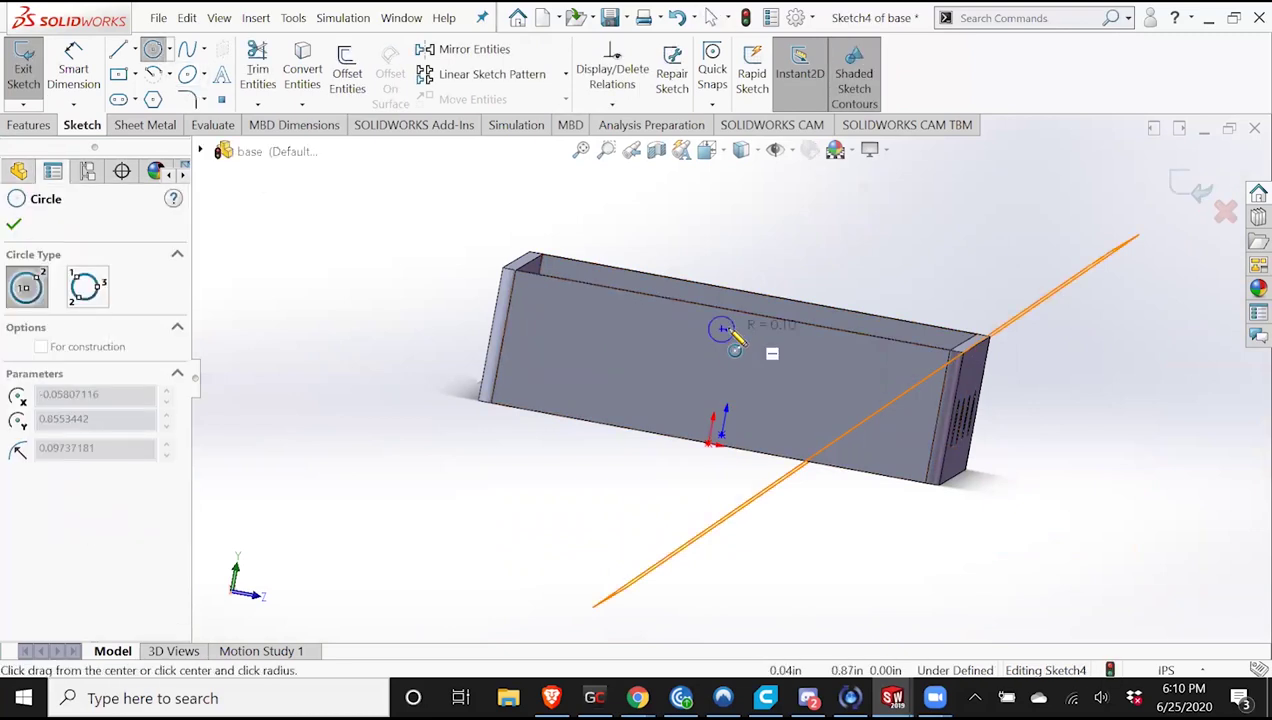
click(733, 340)
key(Escape)
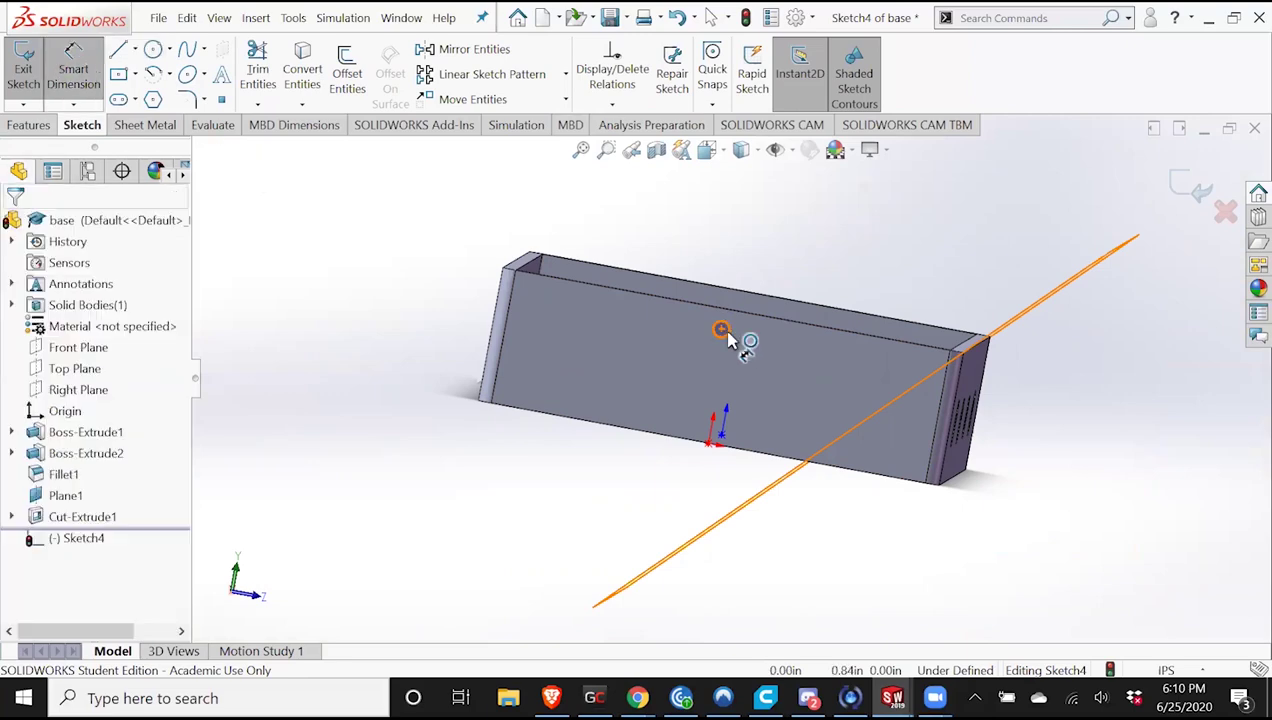
Dimension the diameter of the circle on the short end wall as 0.15 in.
click(722, 329)
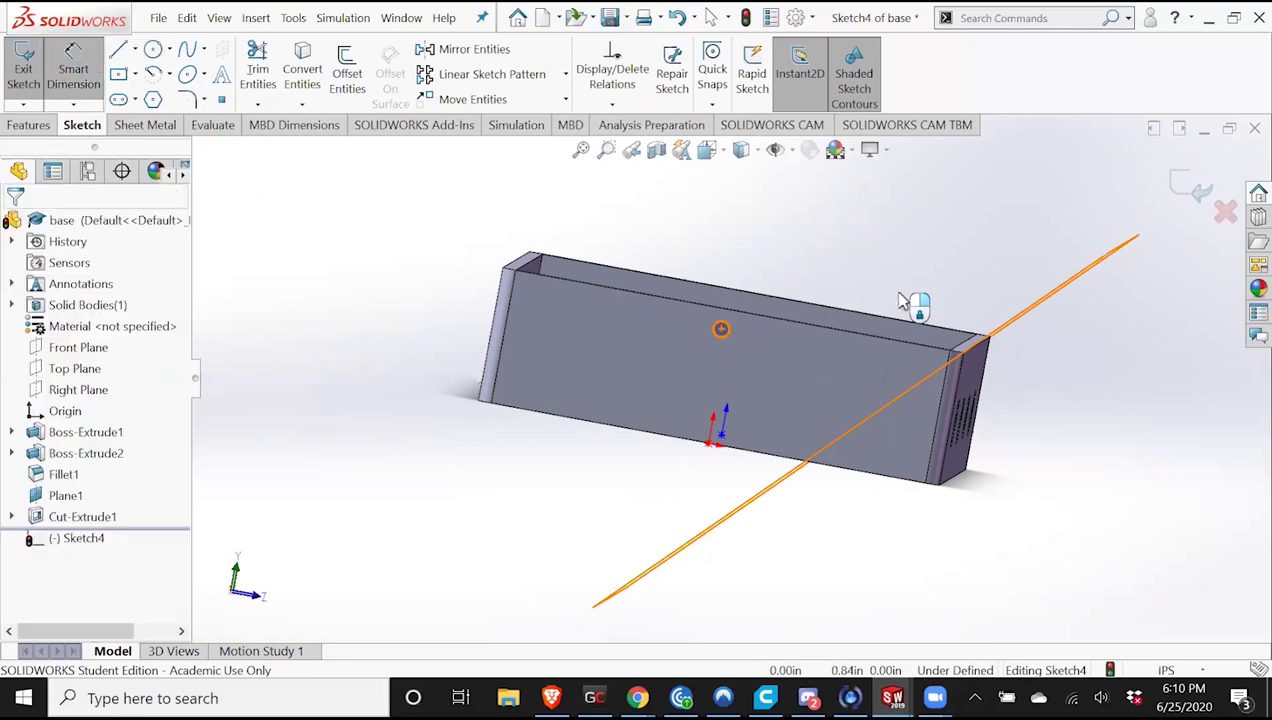
click(947, 330)
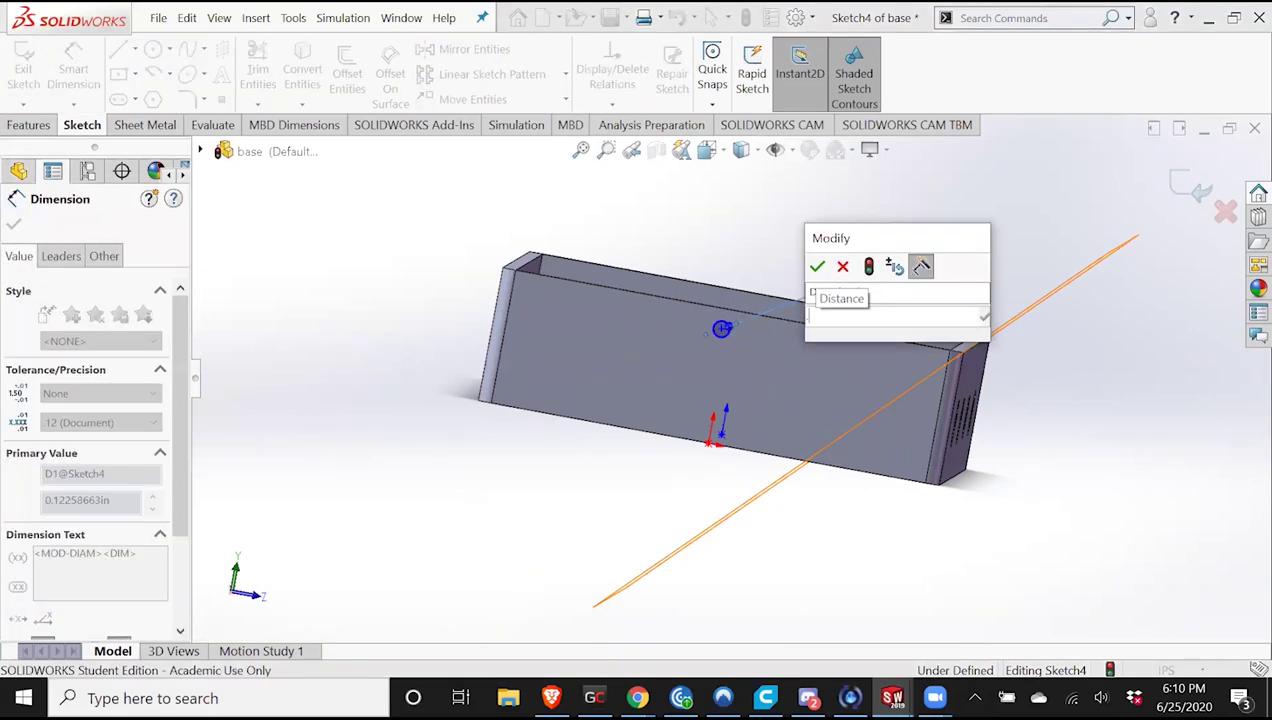
text(.15)
key(Return)
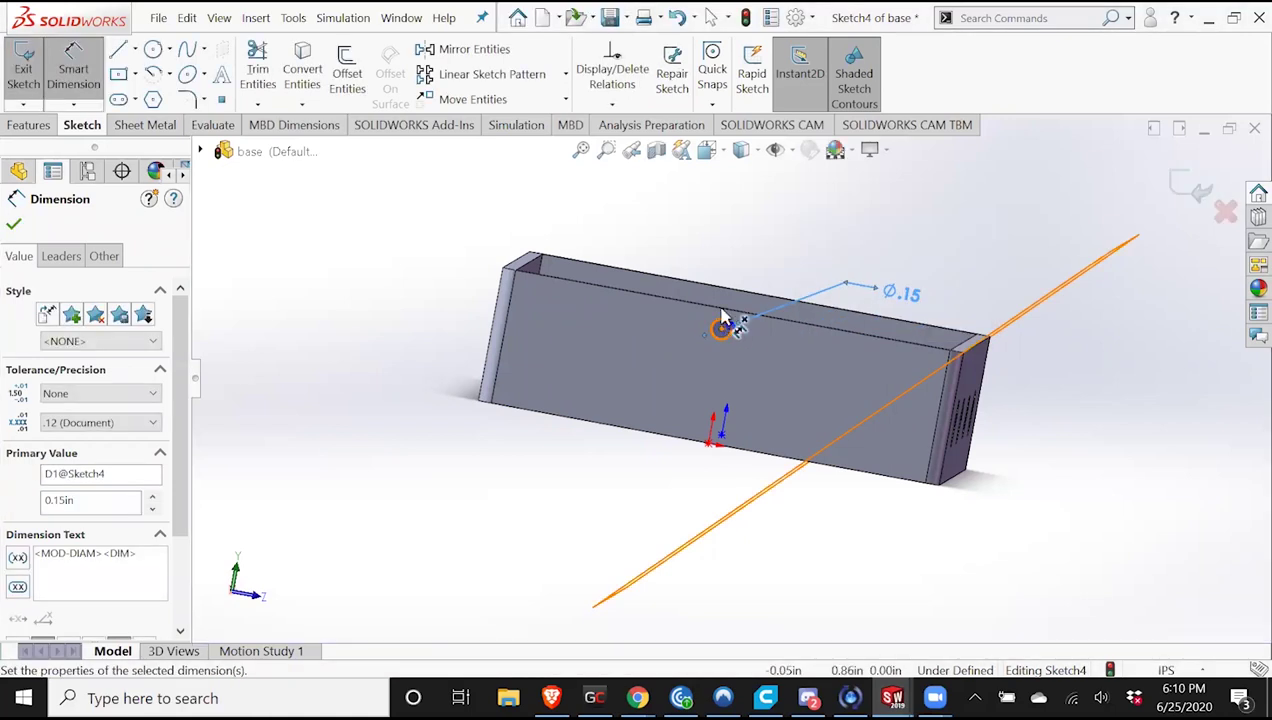
Dimension the distance from the end wall's upper edge to the circle's centre as 0.15 in.
click(722, 318)
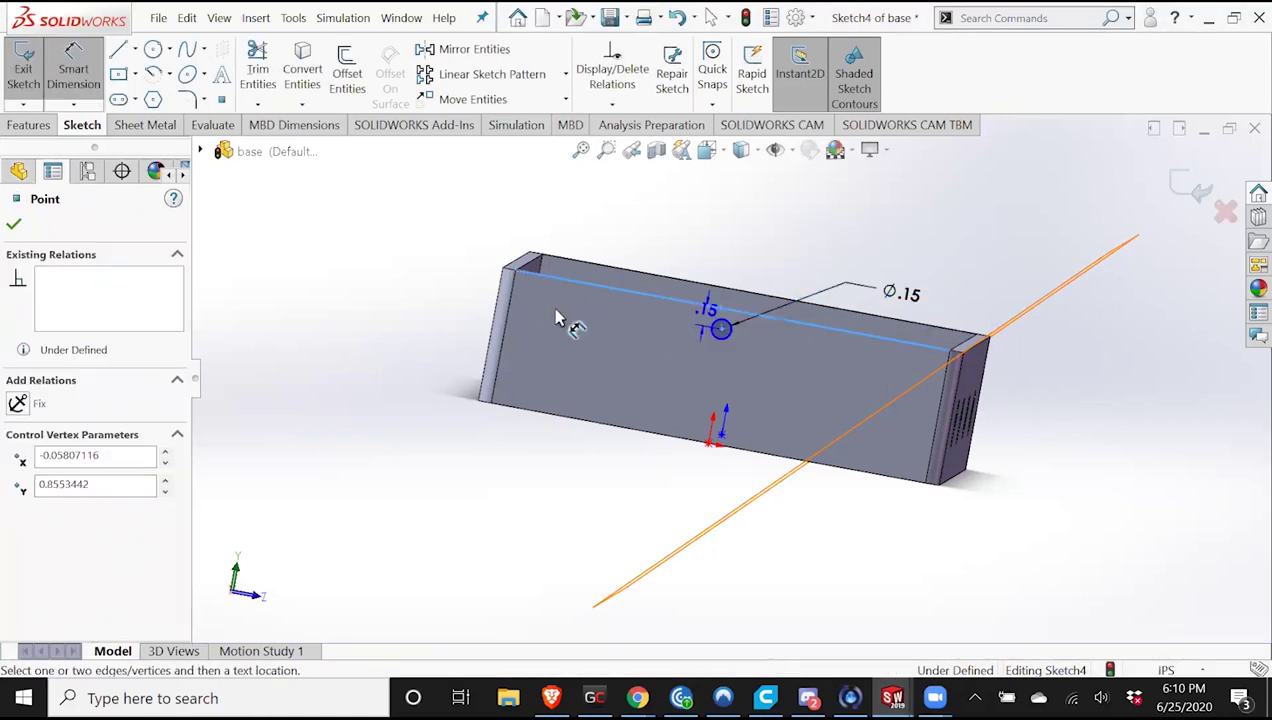
click(419, 265)
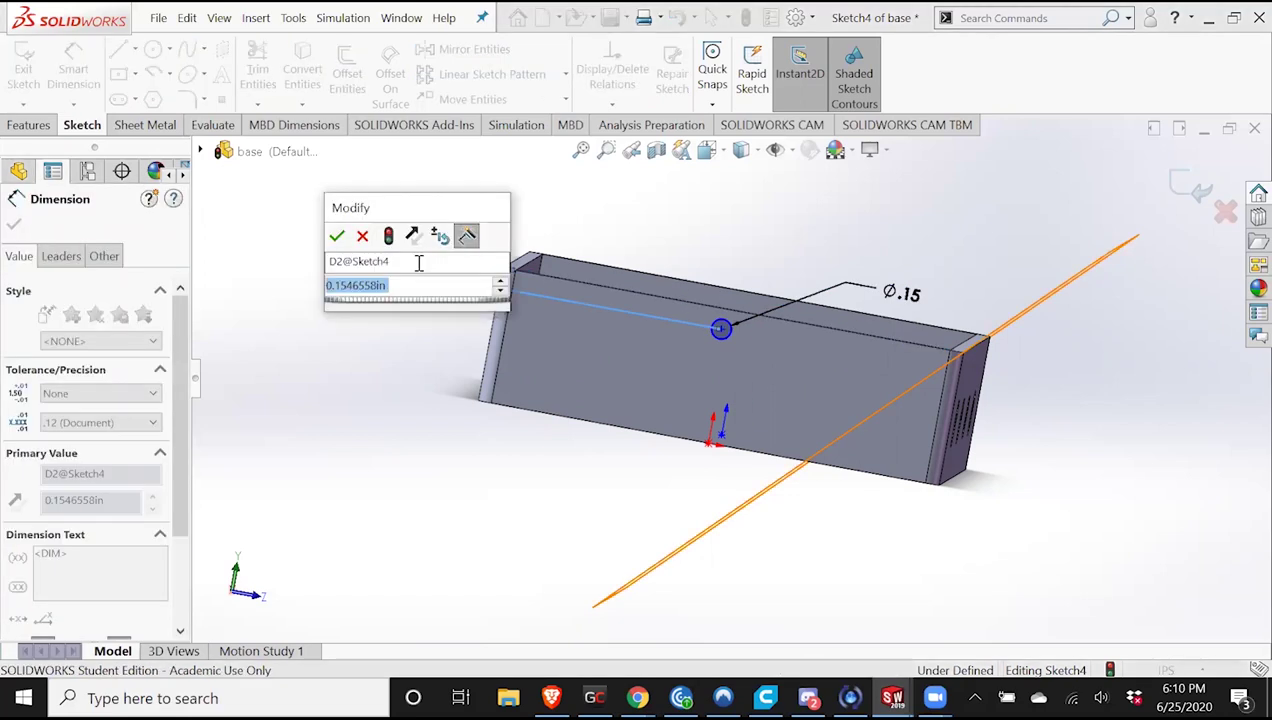
key(BackSpace)
text(.15)
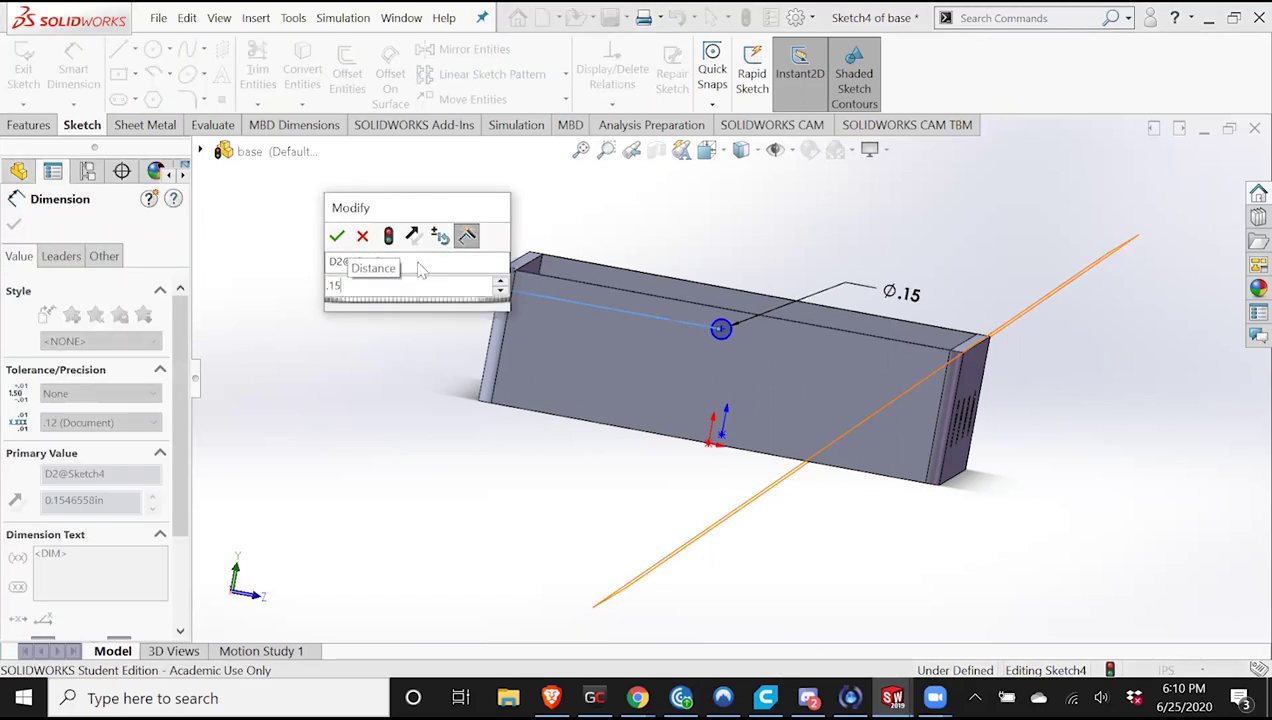
key(Return)
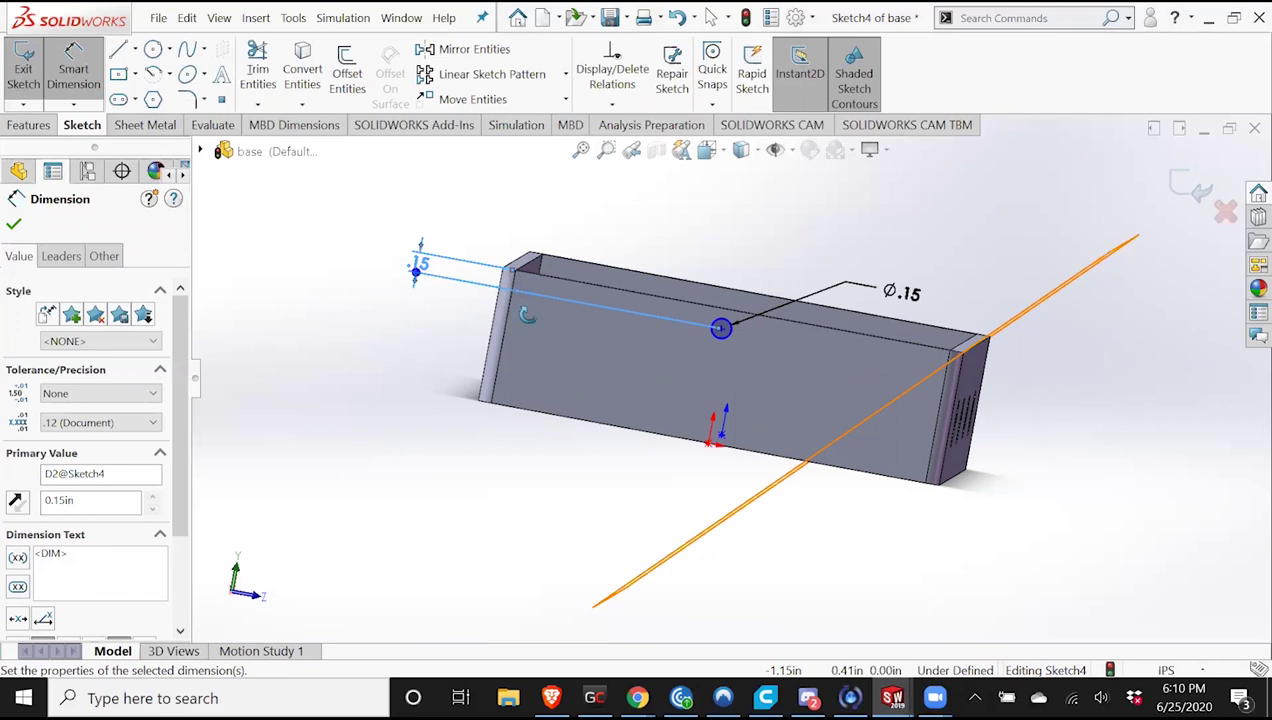
Dimension the horizontal distance from the end wall's vertical edge to the circle's centre as 1.75 in.
middle_drag(524, 315, 582, 343)
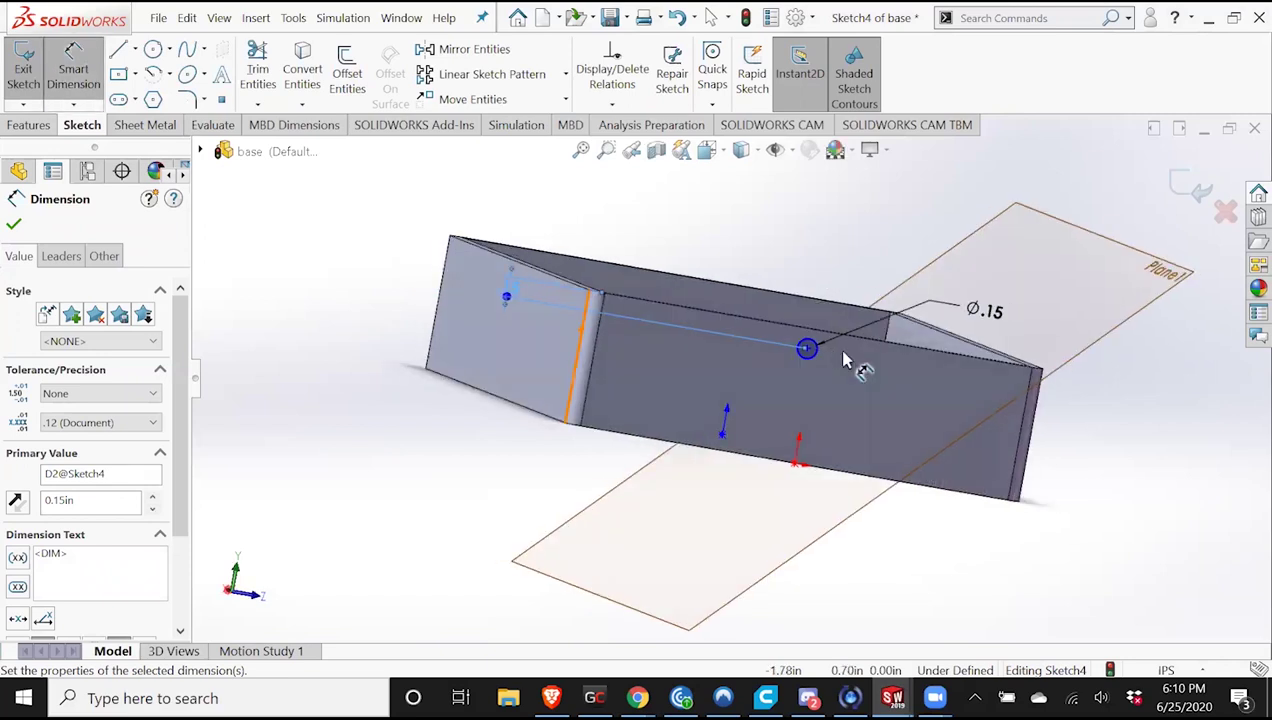
click(807, 349)
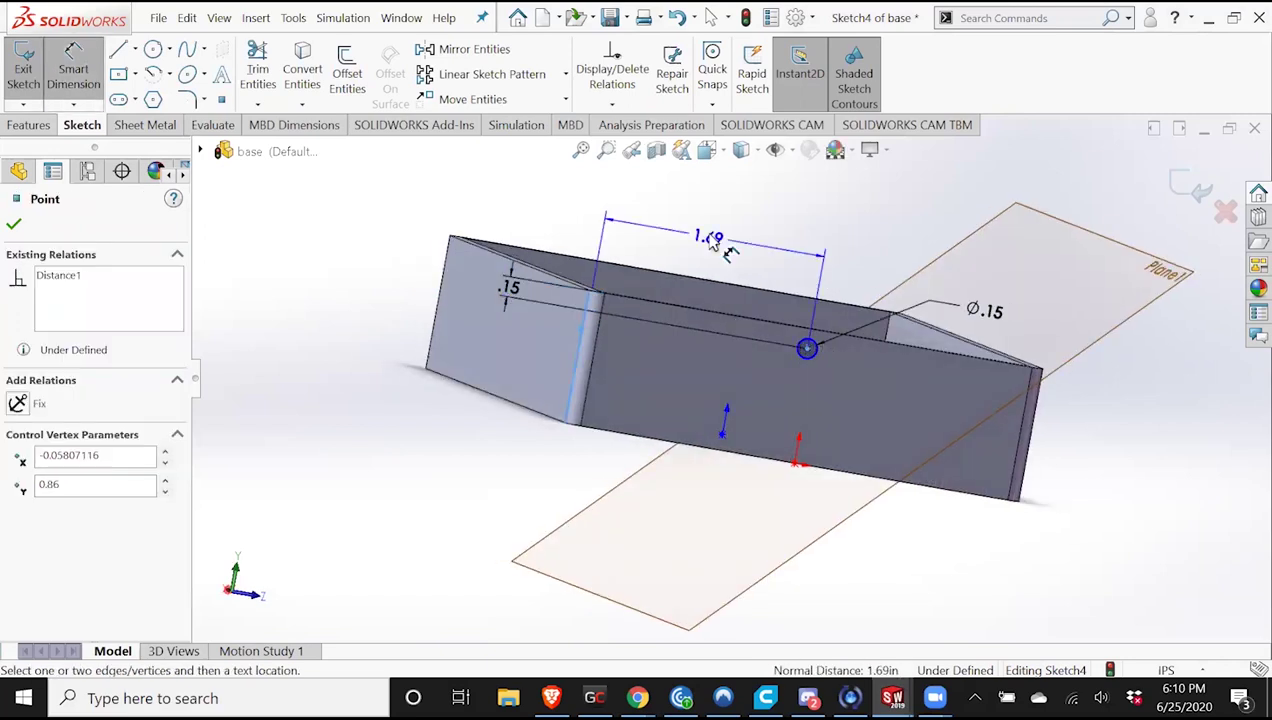
click(720, 224)
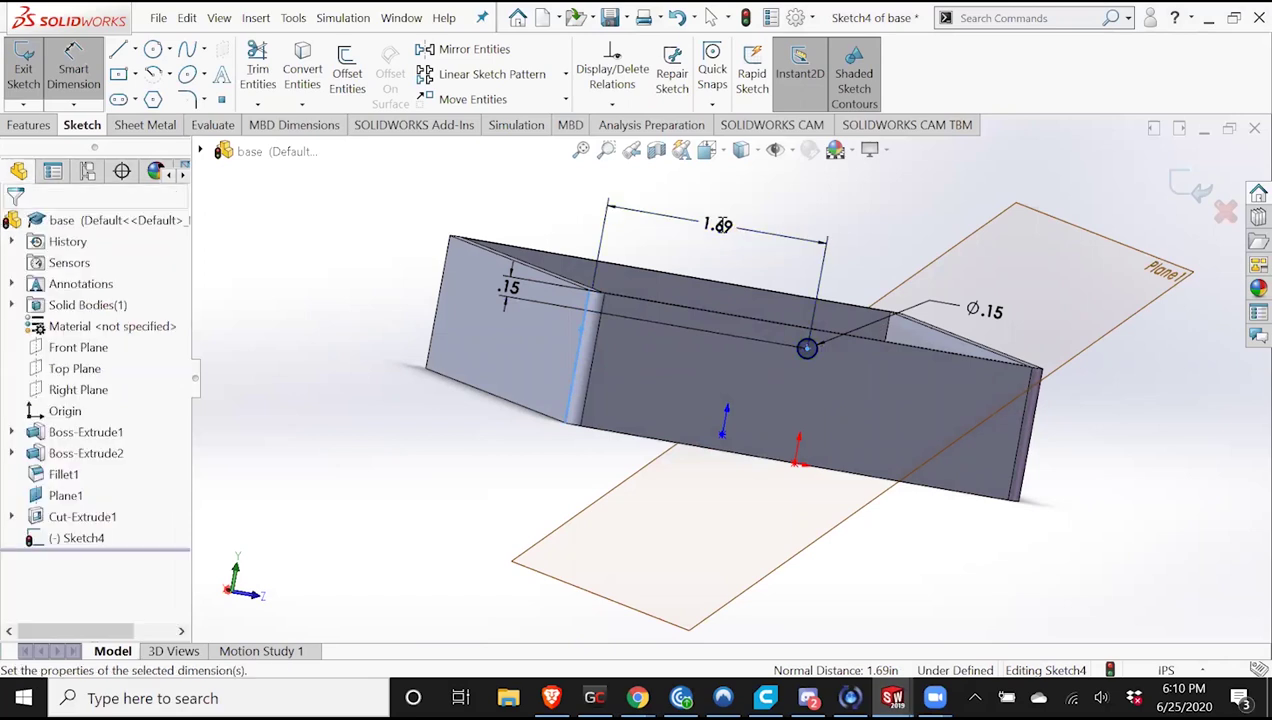
text(3)
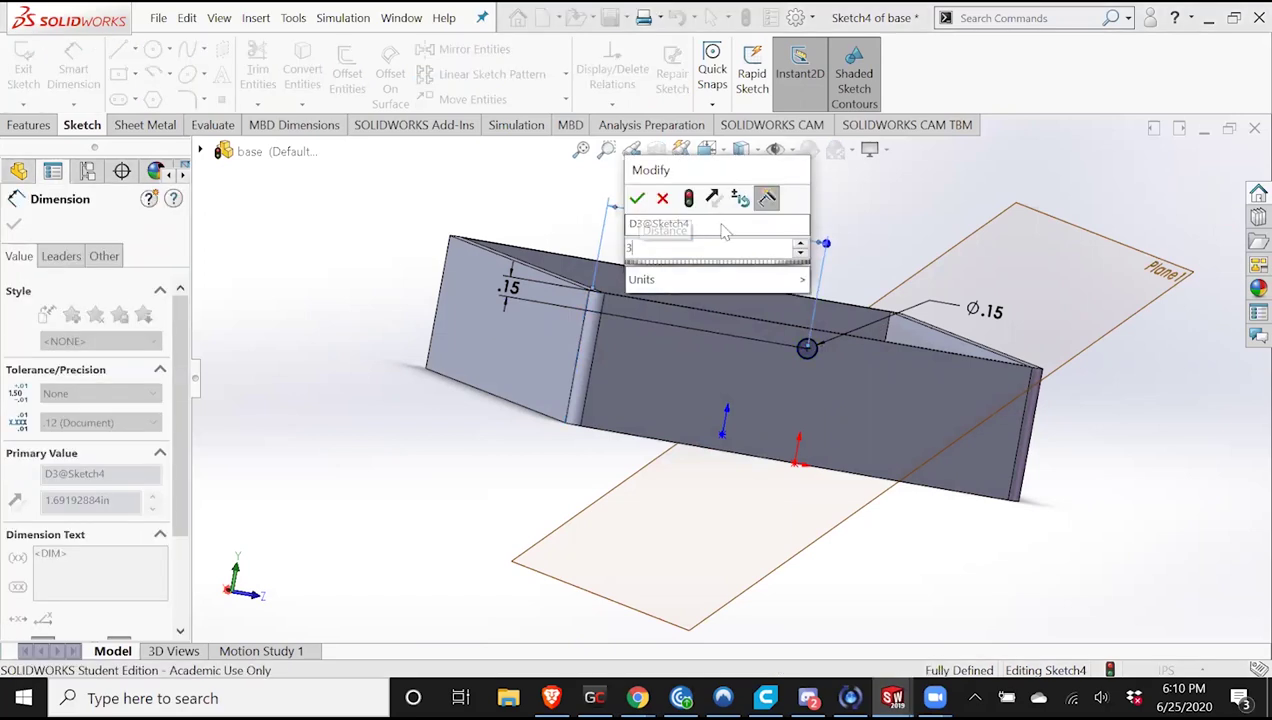
key(BackSpace)
text(1)
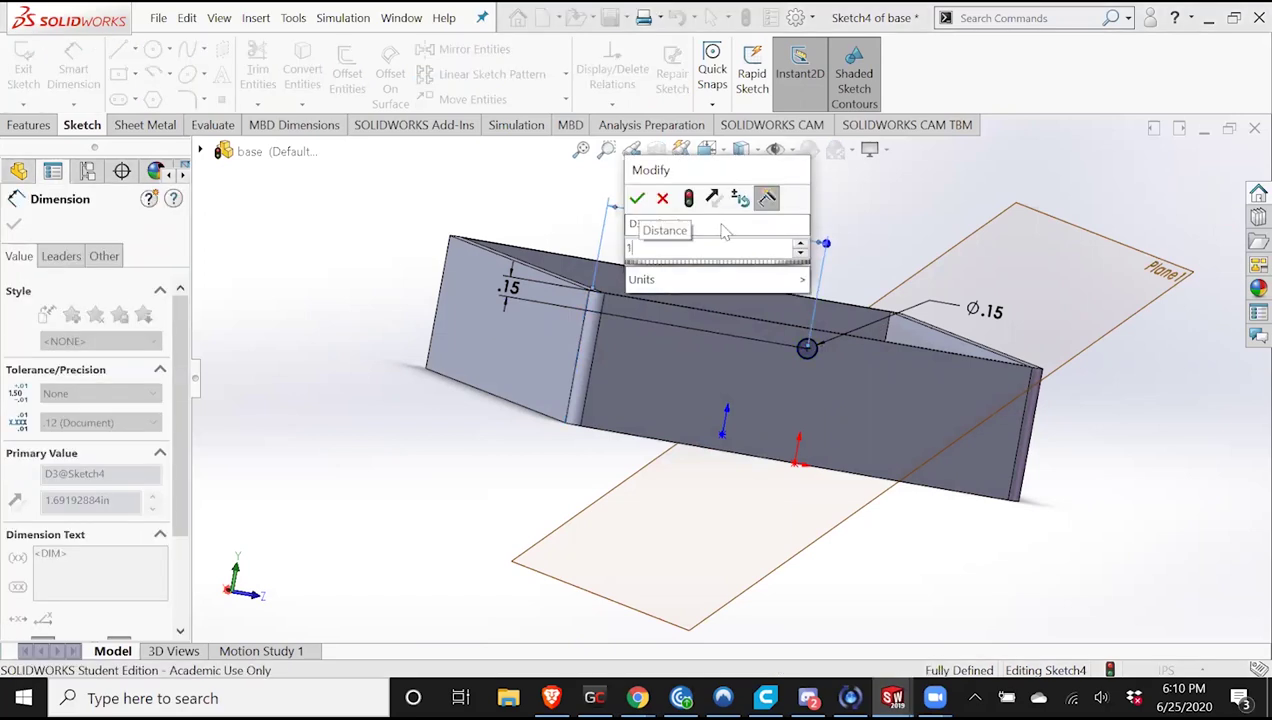
text(.75)
key(Return)
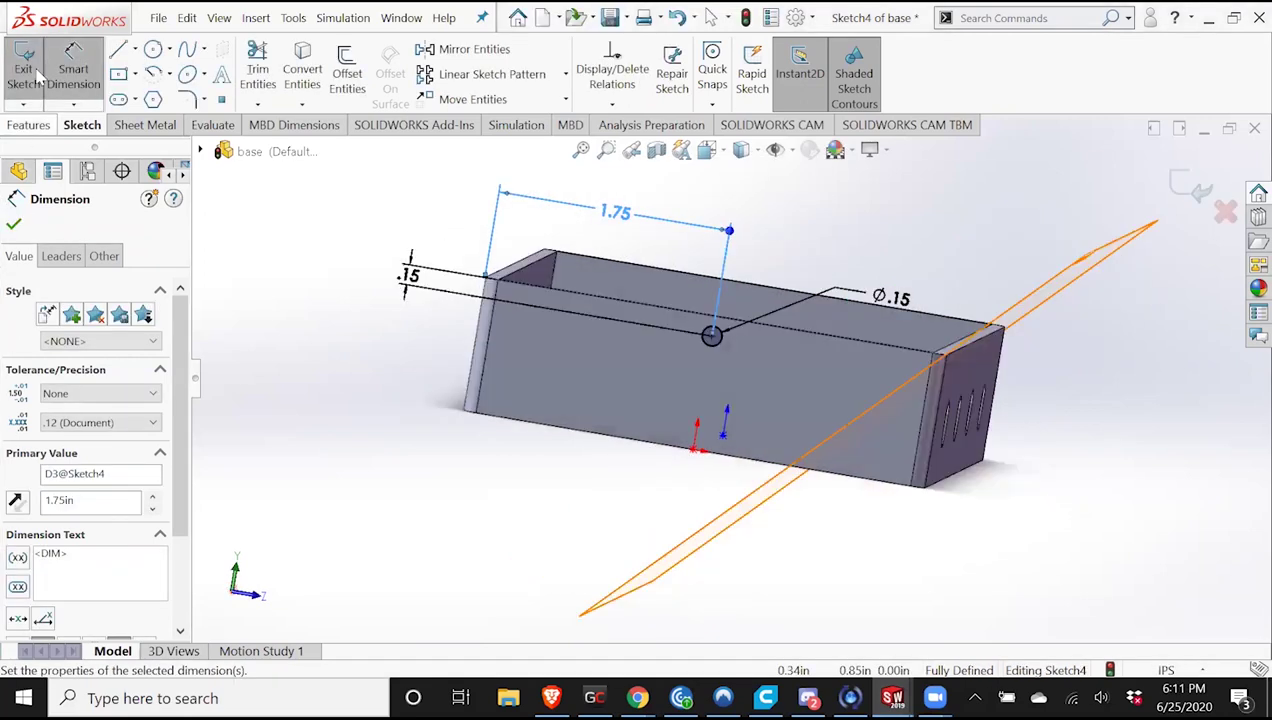
Cut-extrude the end-wall circle with the Through All end condition and save the base part.
click(37, 74)
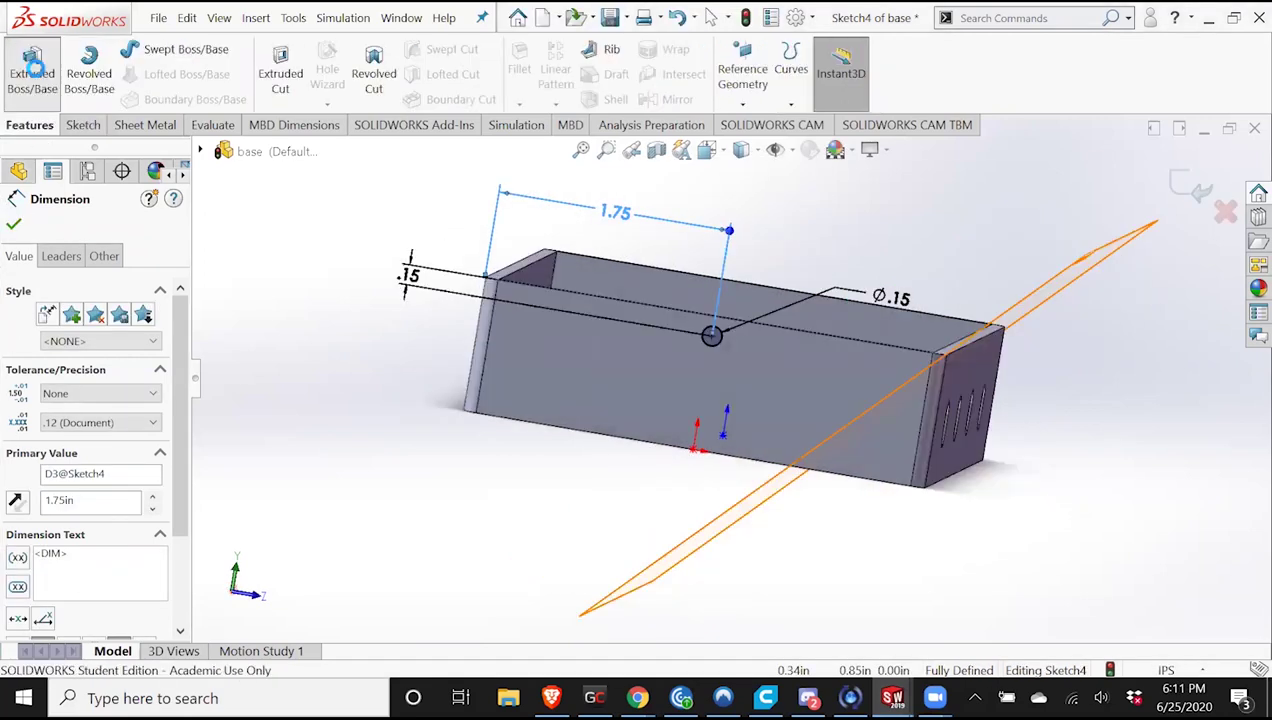
click(45, 225)
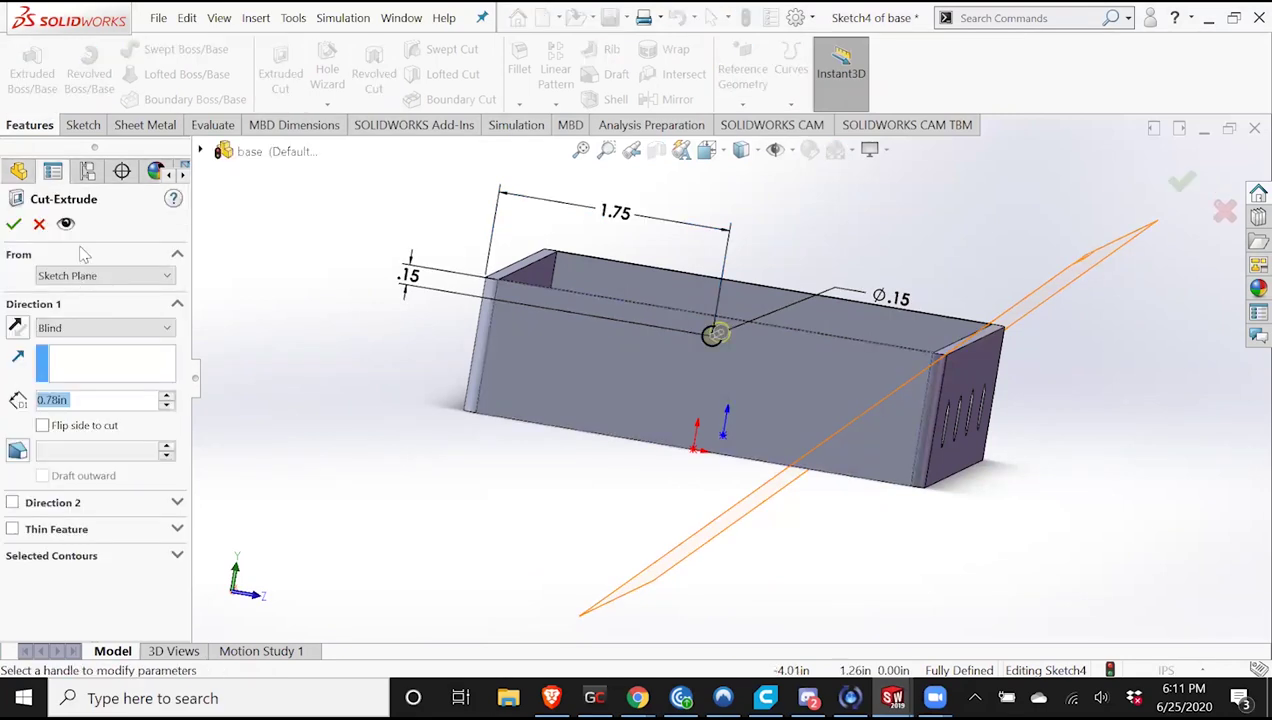
click(95, 276)
click(95, 330)
click(103, 361)
key(Return)
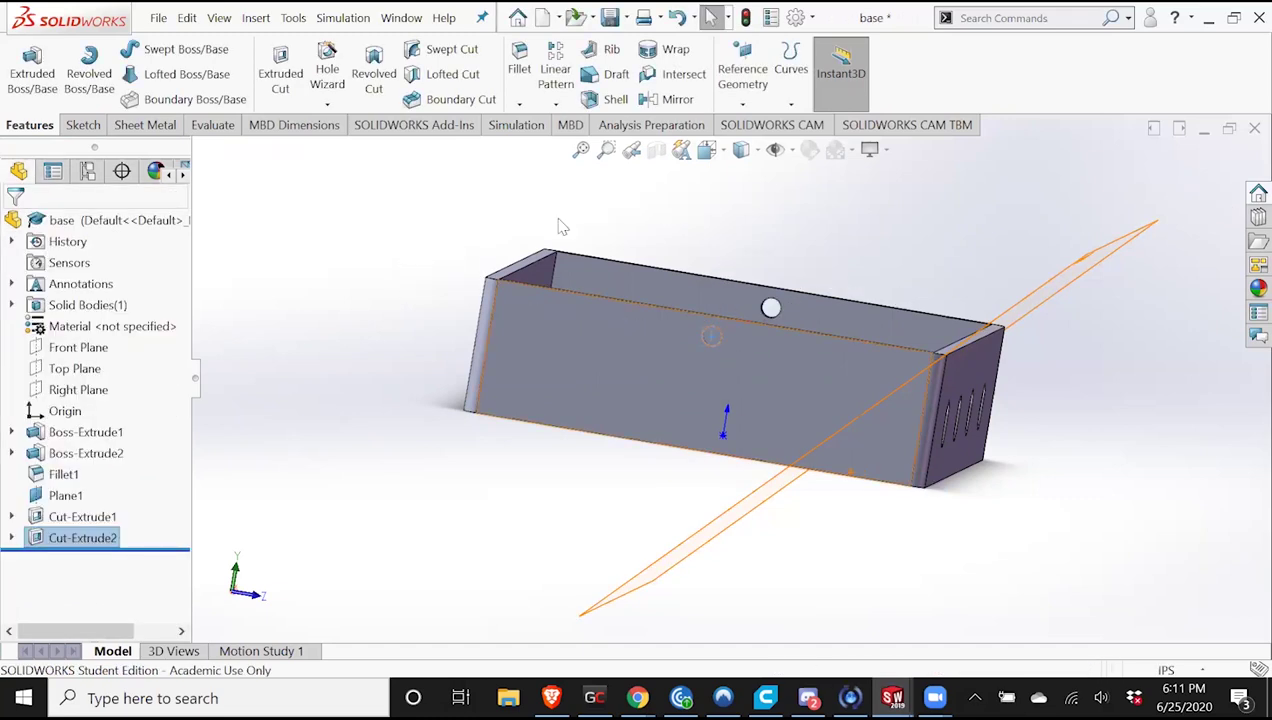
click(608, 18)
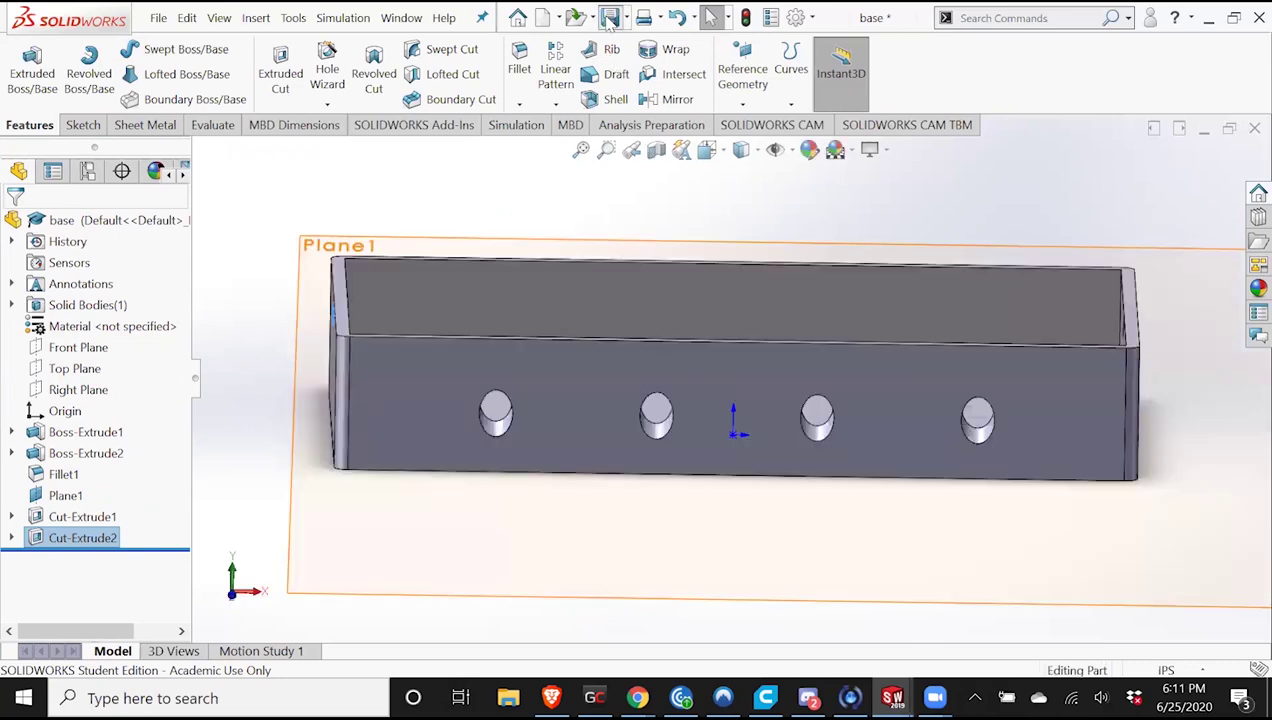
key(ctrl+s)
Switch to the top part, start a sketch on its short end wall and draw a circle about 0.15 in in diameter near the wall's middle.
click(892, 698)
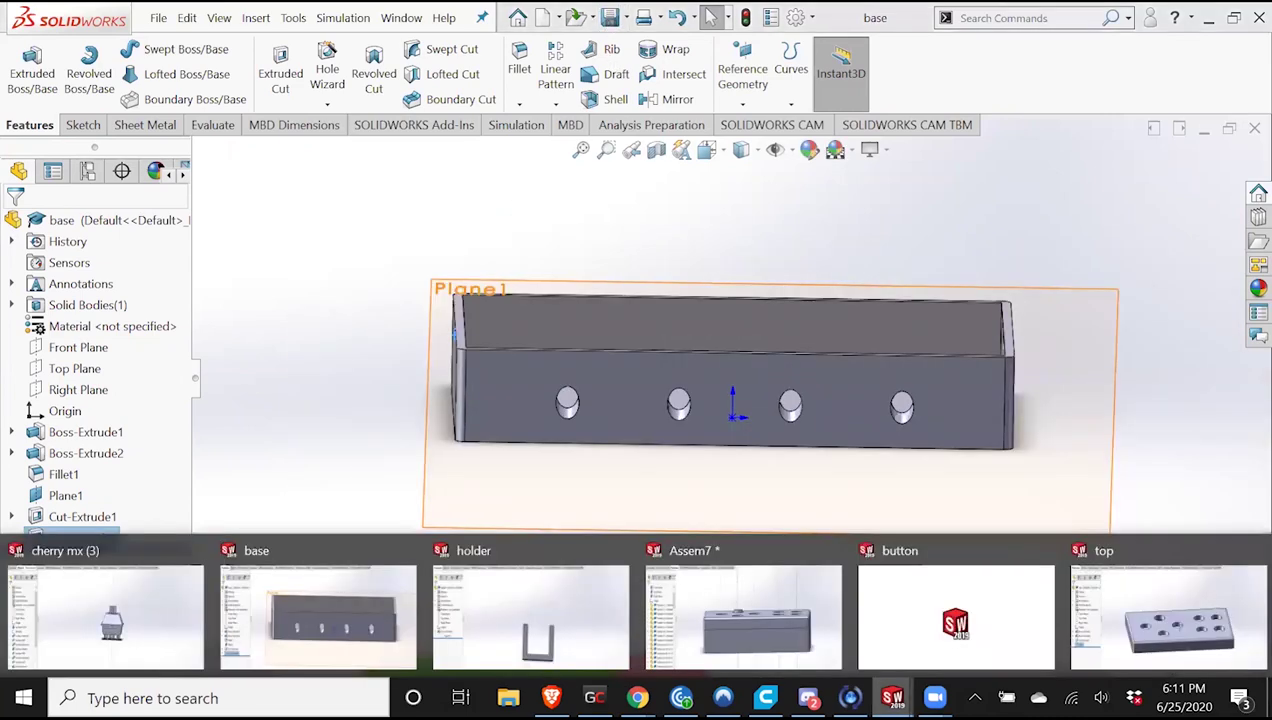
click(1170, 638)
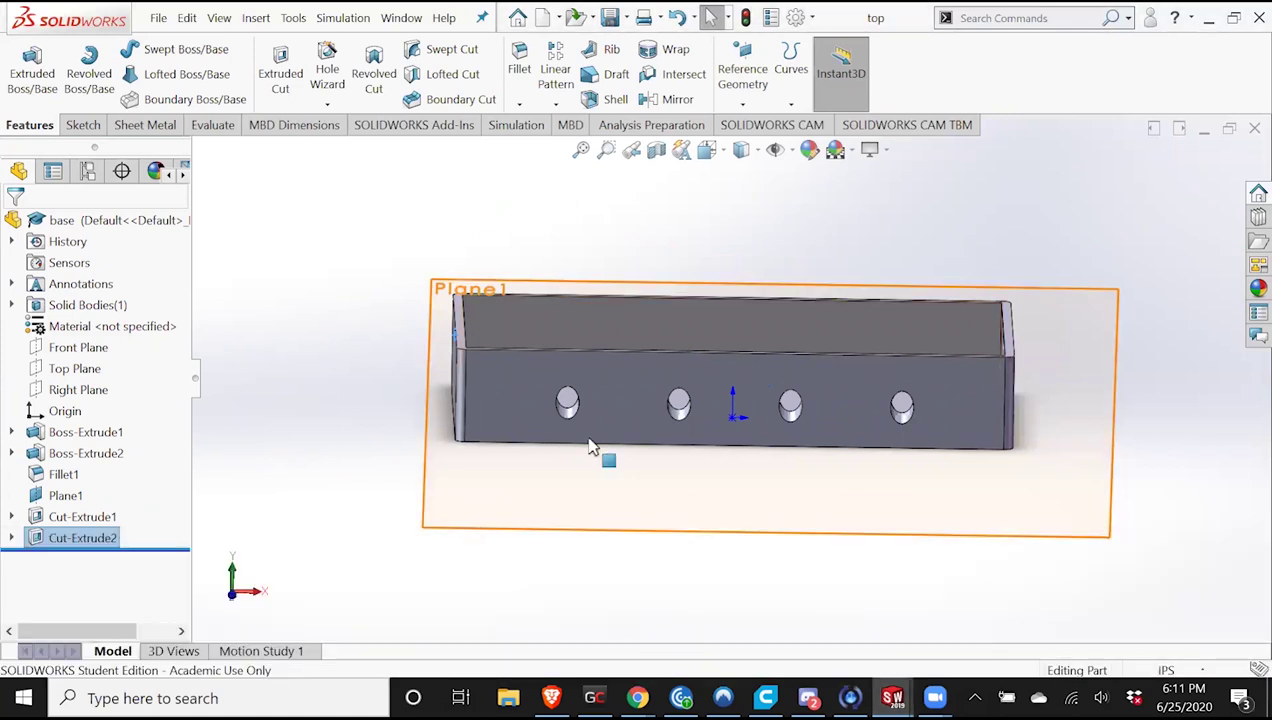
click(83, 129)
middle_drag(228, 225, 328, 230)
click(18, 52)
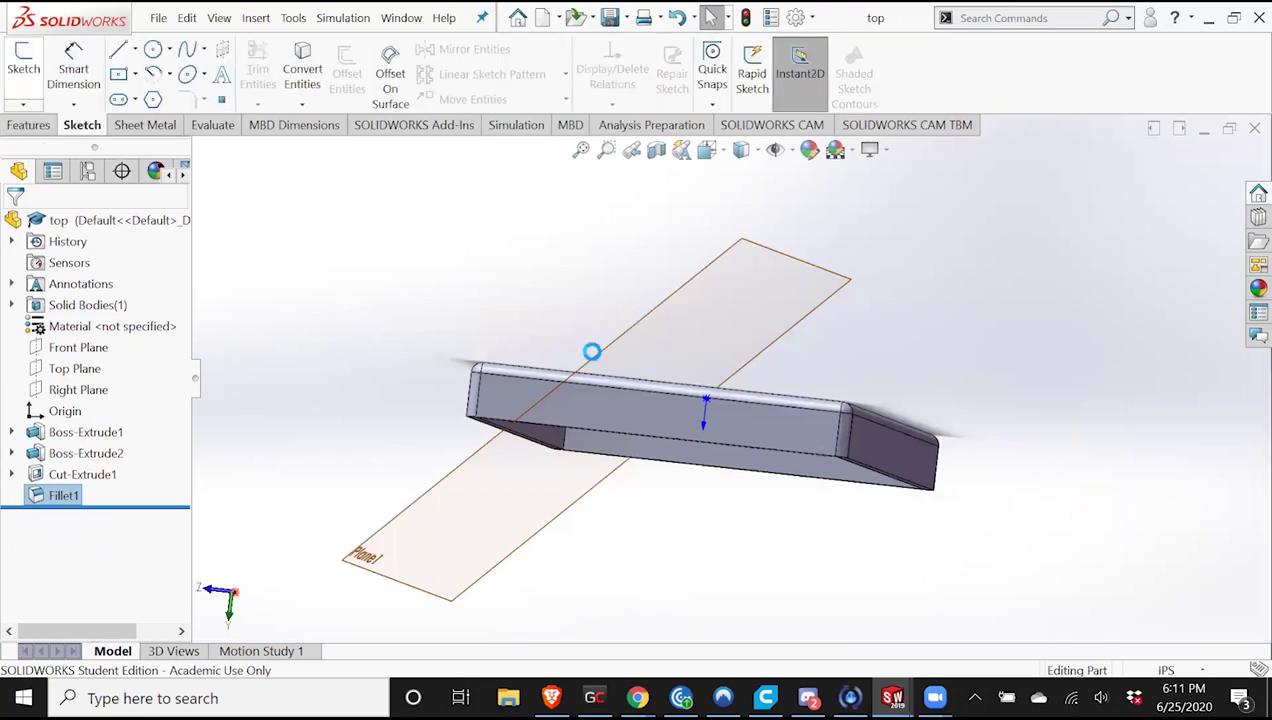
click(128, 92)
click(156, 52)
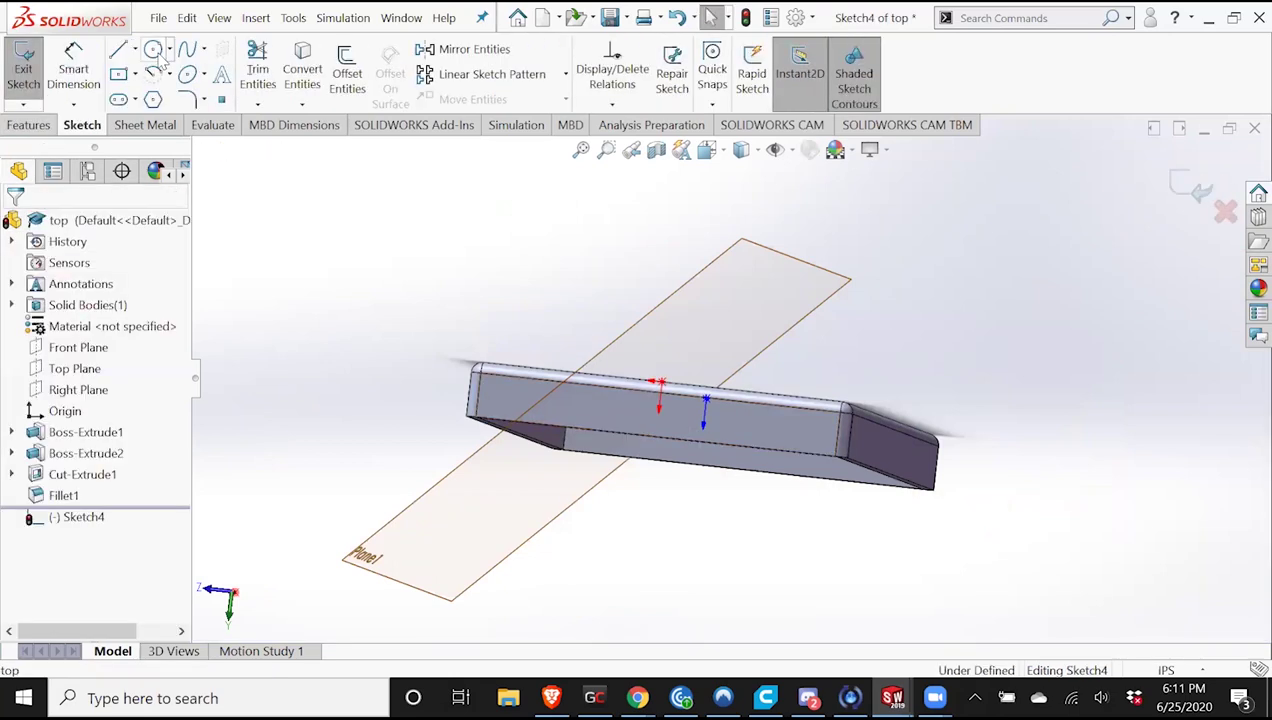
click(667, 417)
click(675, 416)
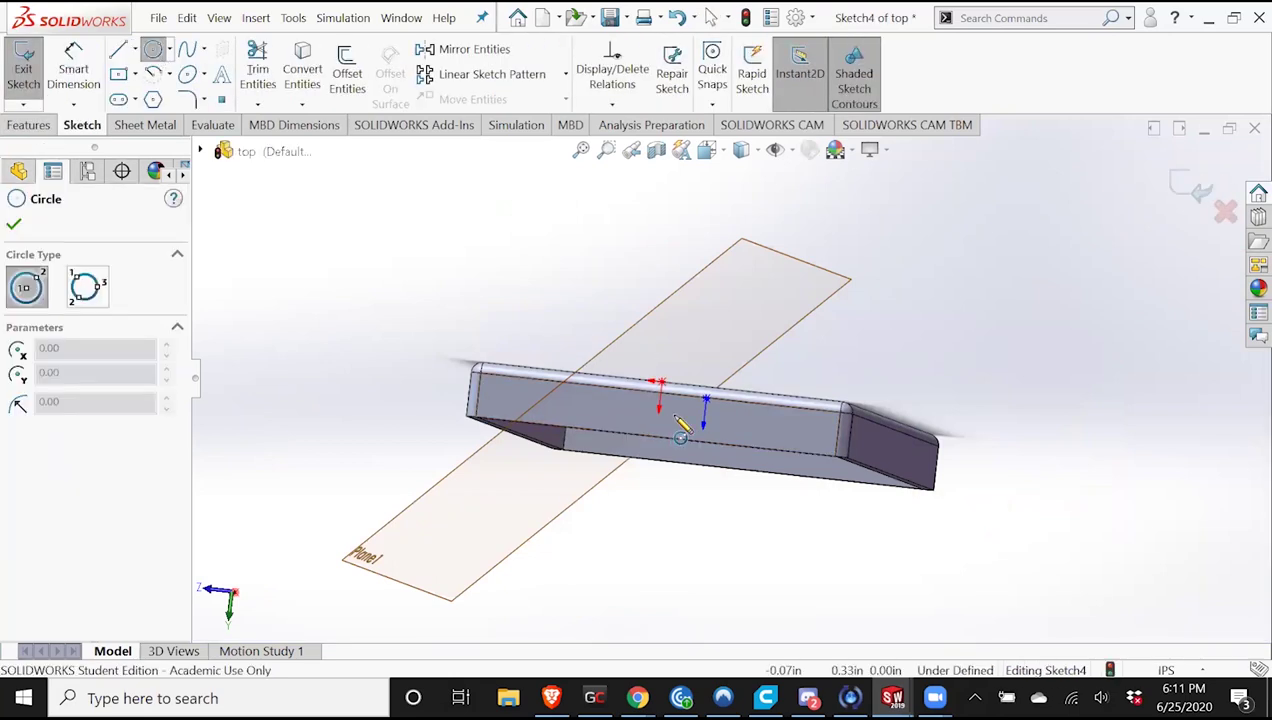
Dimension the diameter of the circle on the top part's end wall as 0.15 in.
click(73, 70)
key(Escape)
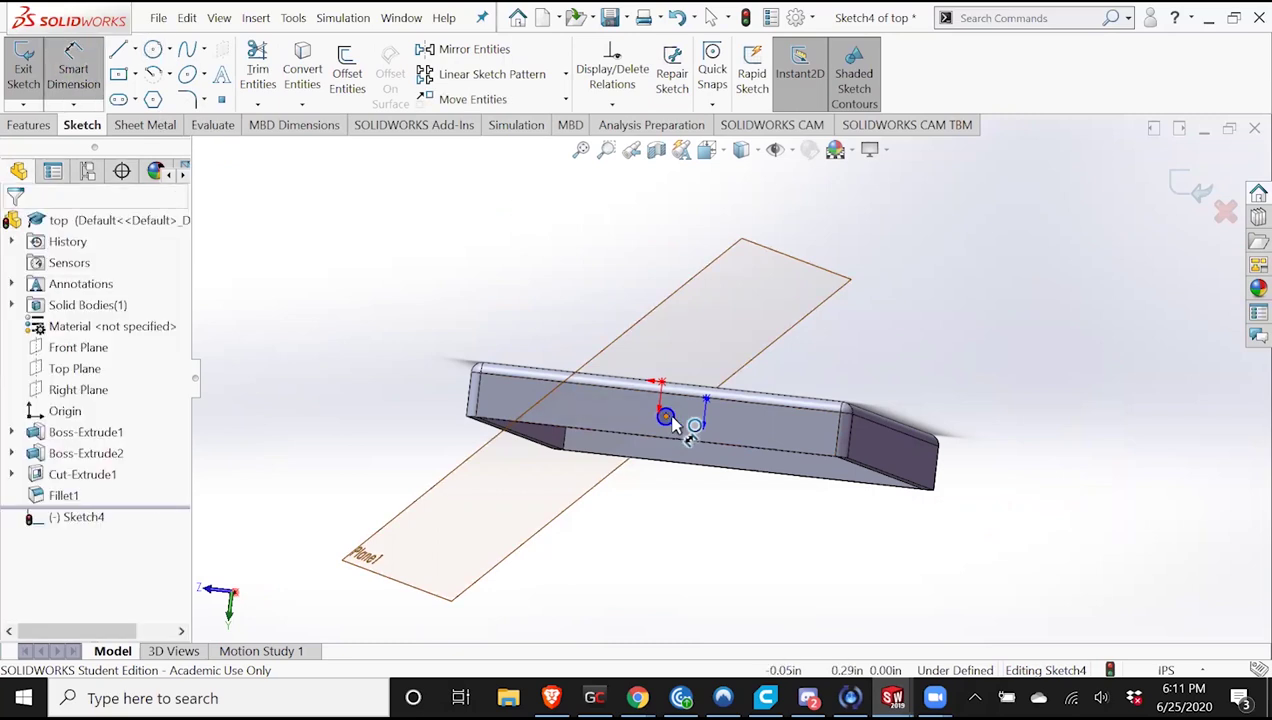
click(672, 422)
click(843, 369)
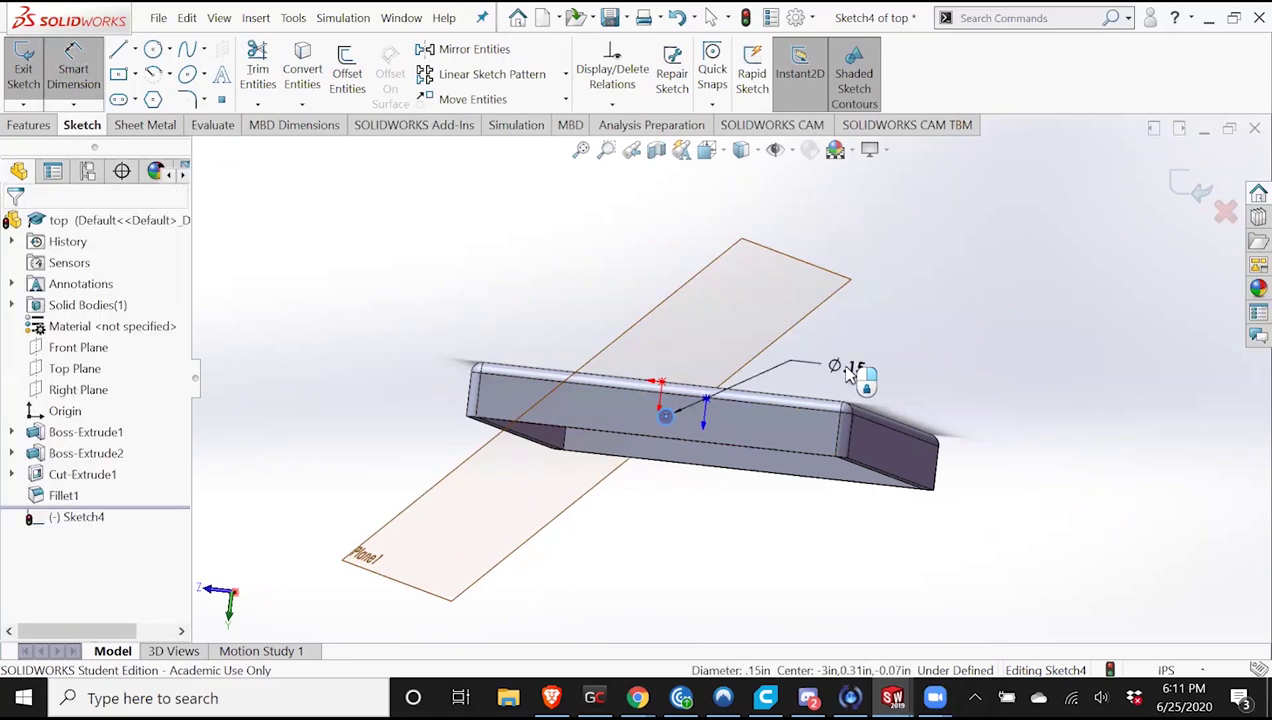
double_click(845, 366)
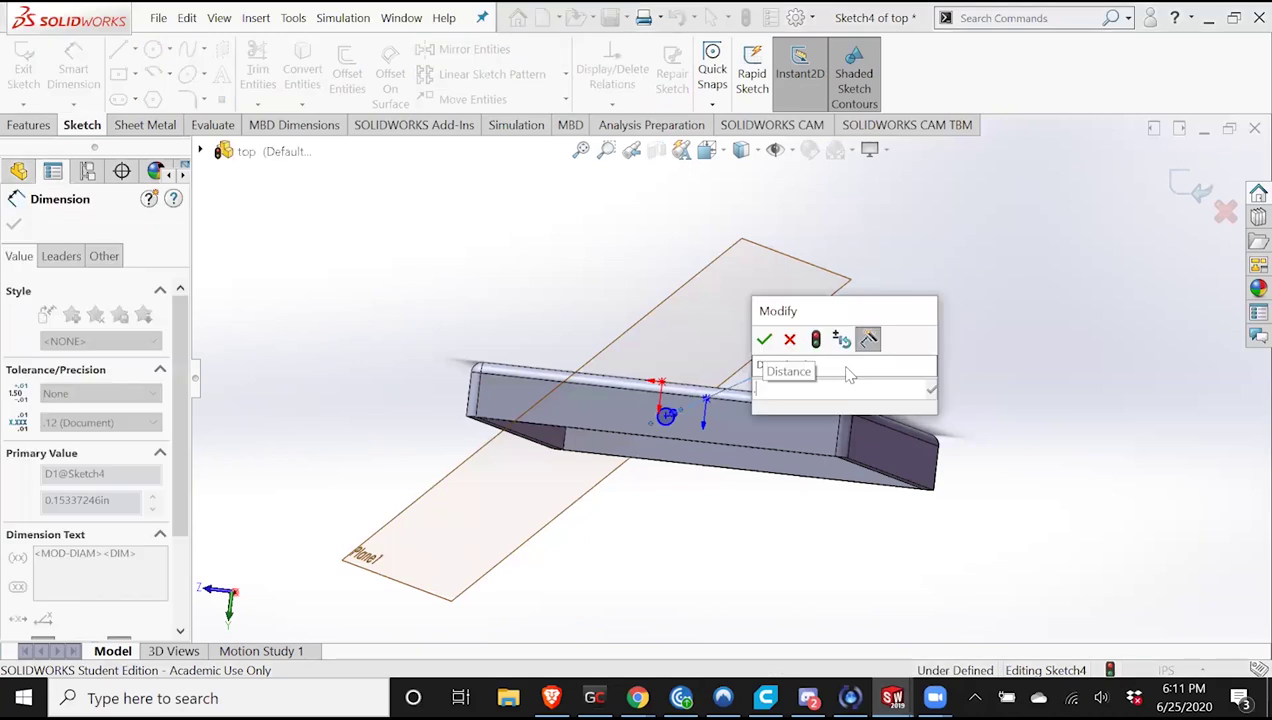
key(Return)
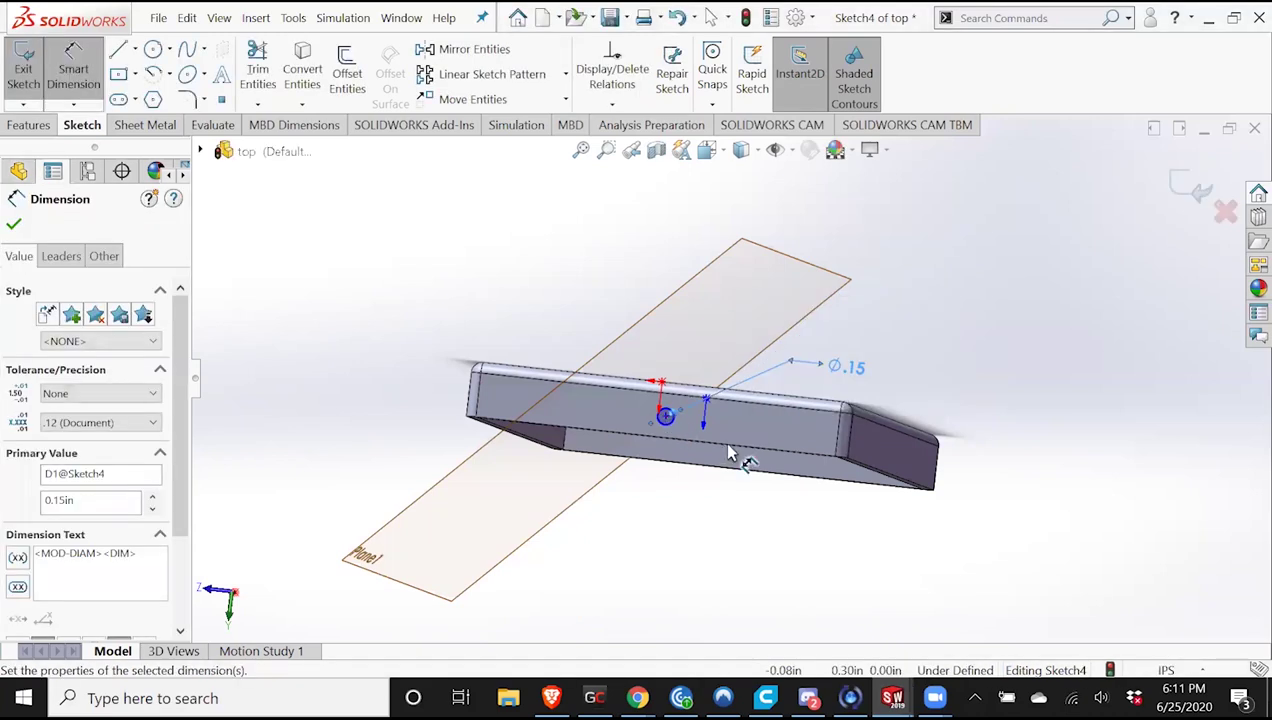
Dimension the distance from the end wall's open-side edge to the circle's centre as 0.15 in.
click(766, 446)
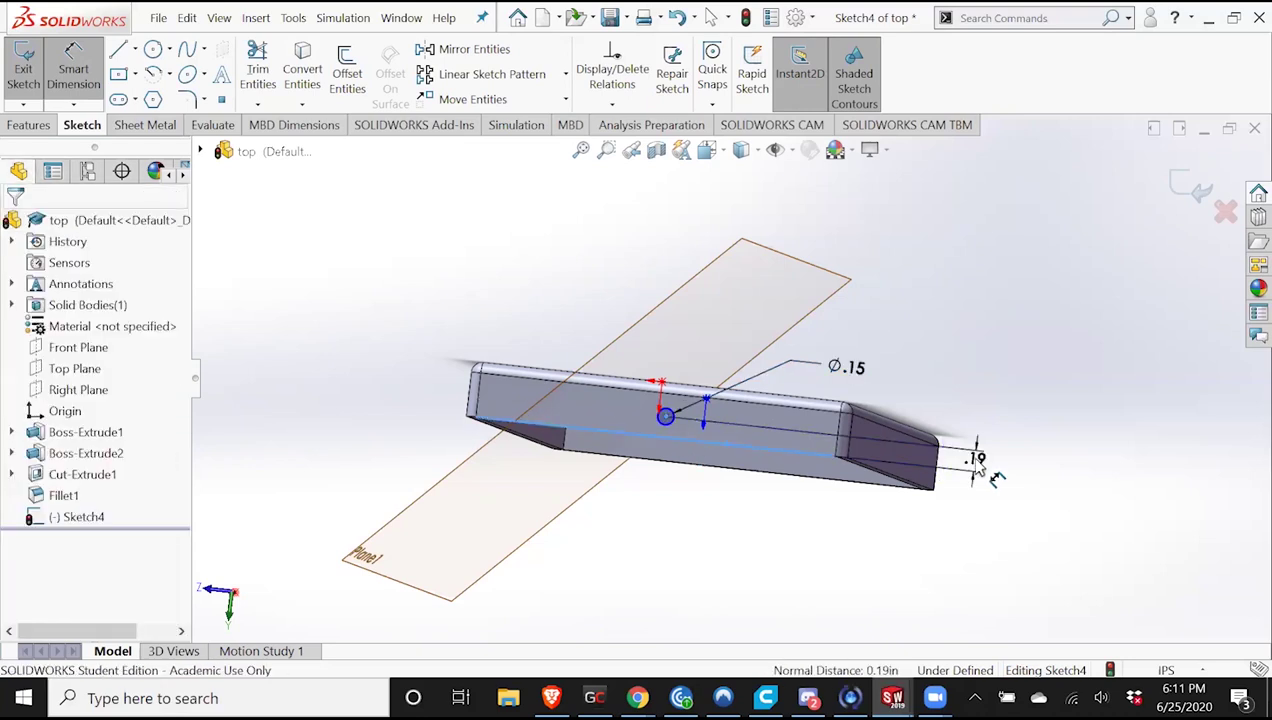
click(977, 460)
text(.15)
key(Return)
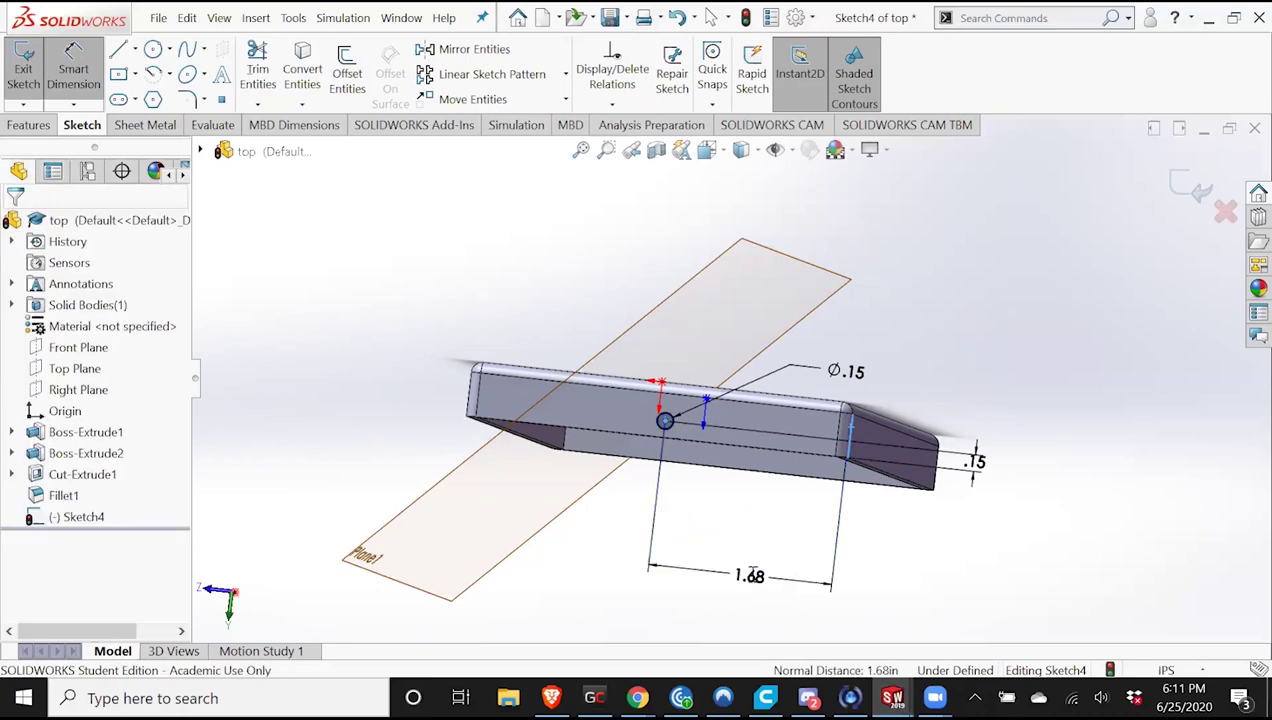
Dimension the distance from the top part's end-wall side edge to the circle's centre as 1.75 in.
click(752, 572)
text(1.75)
key(Return)
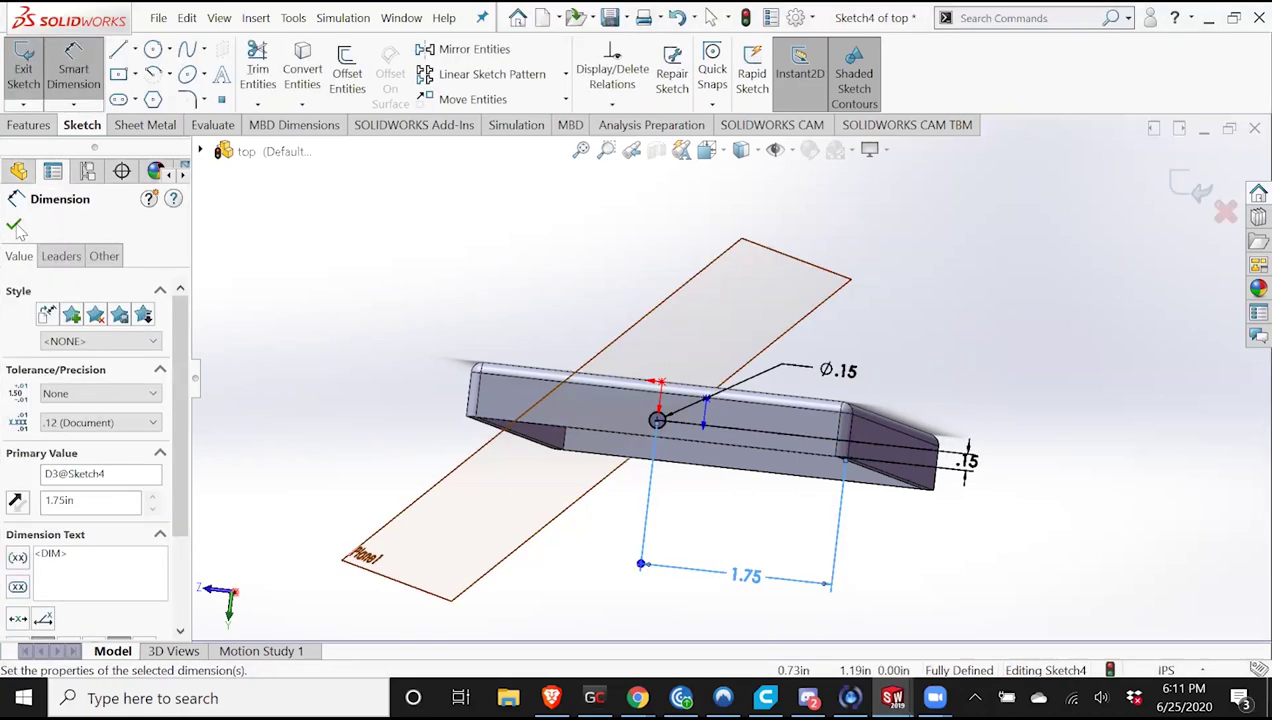
click(14, 226)
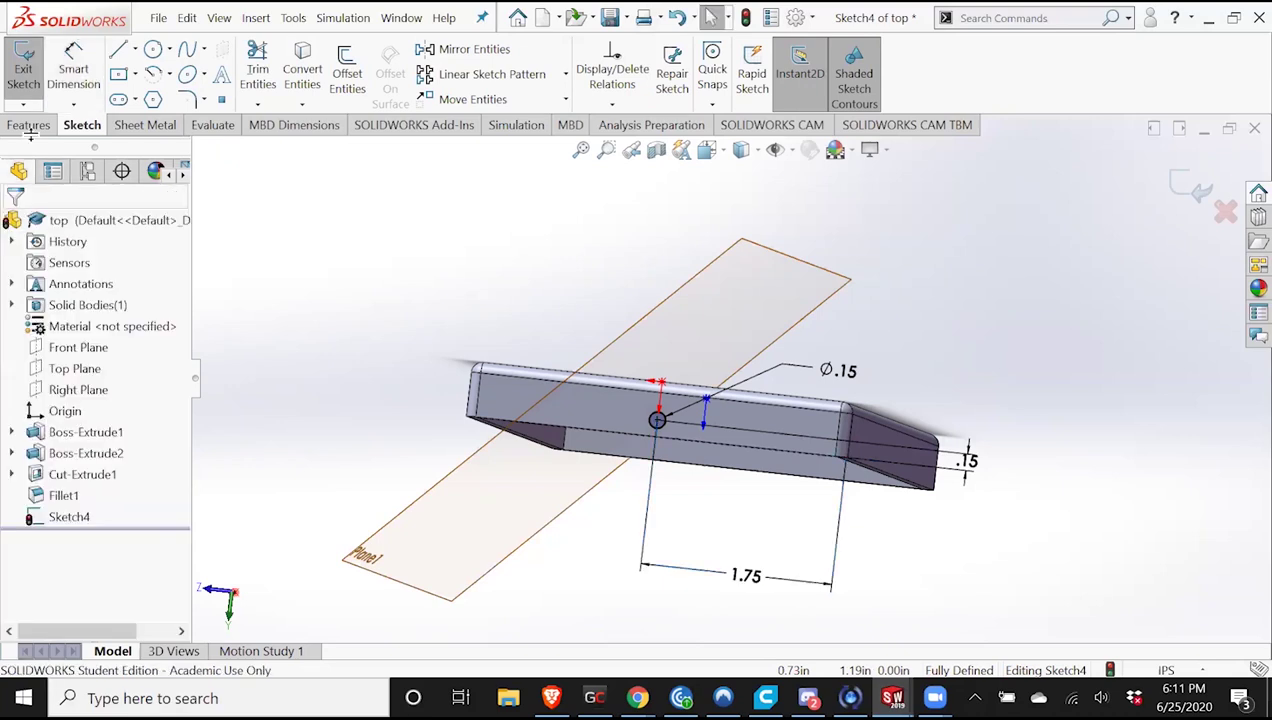
Cut-extrude the circle on the top part's end wall with Through All and save the part.
click(30, 124)
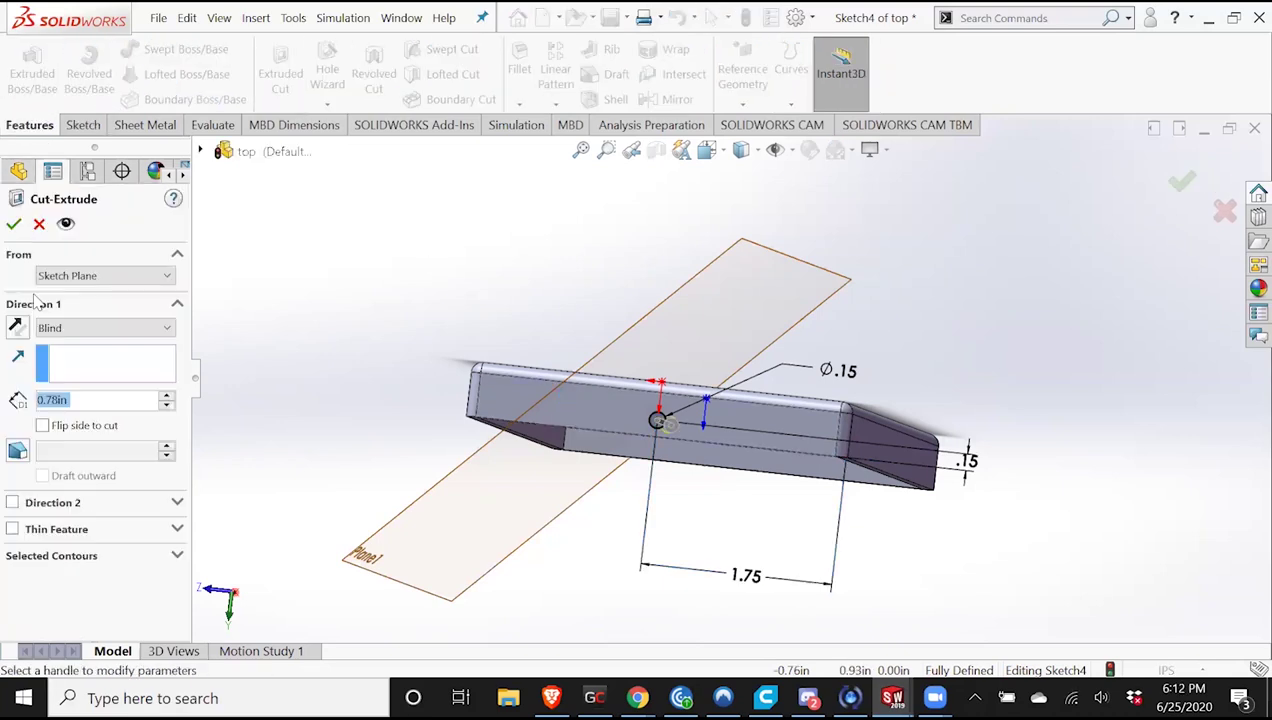
click(60, 330)
click(101, 361)
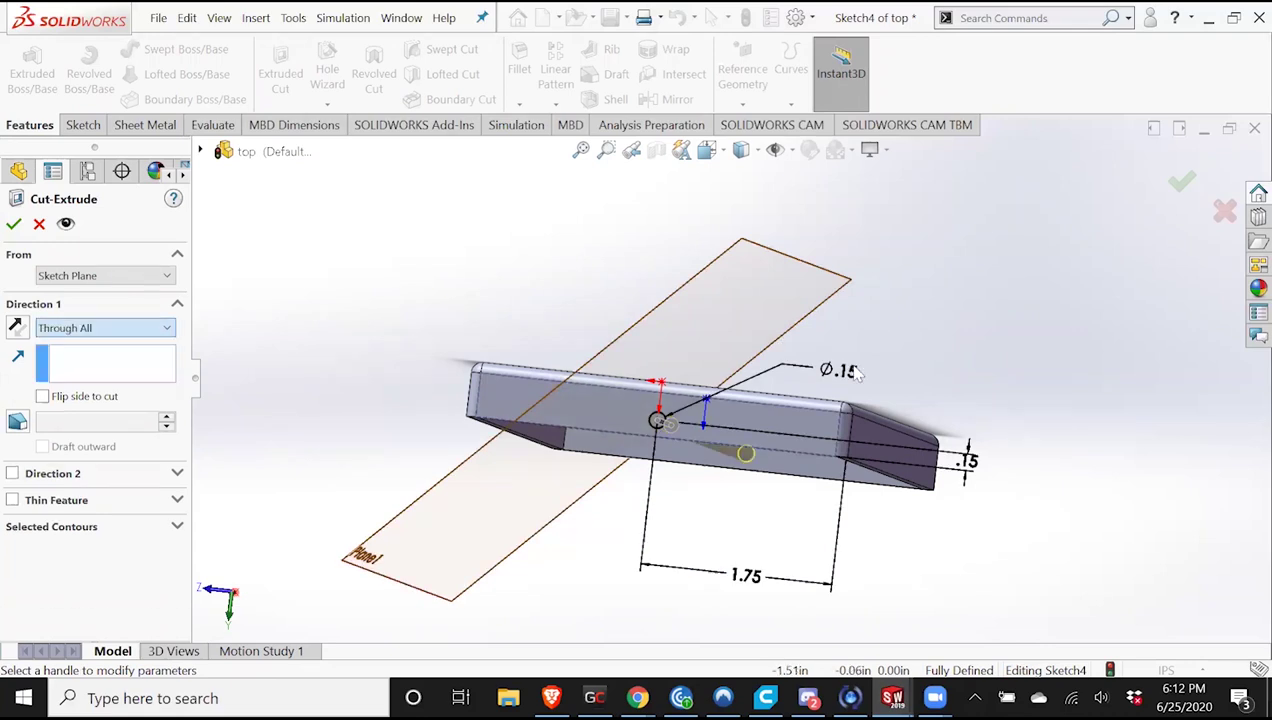
click(1172, 187)
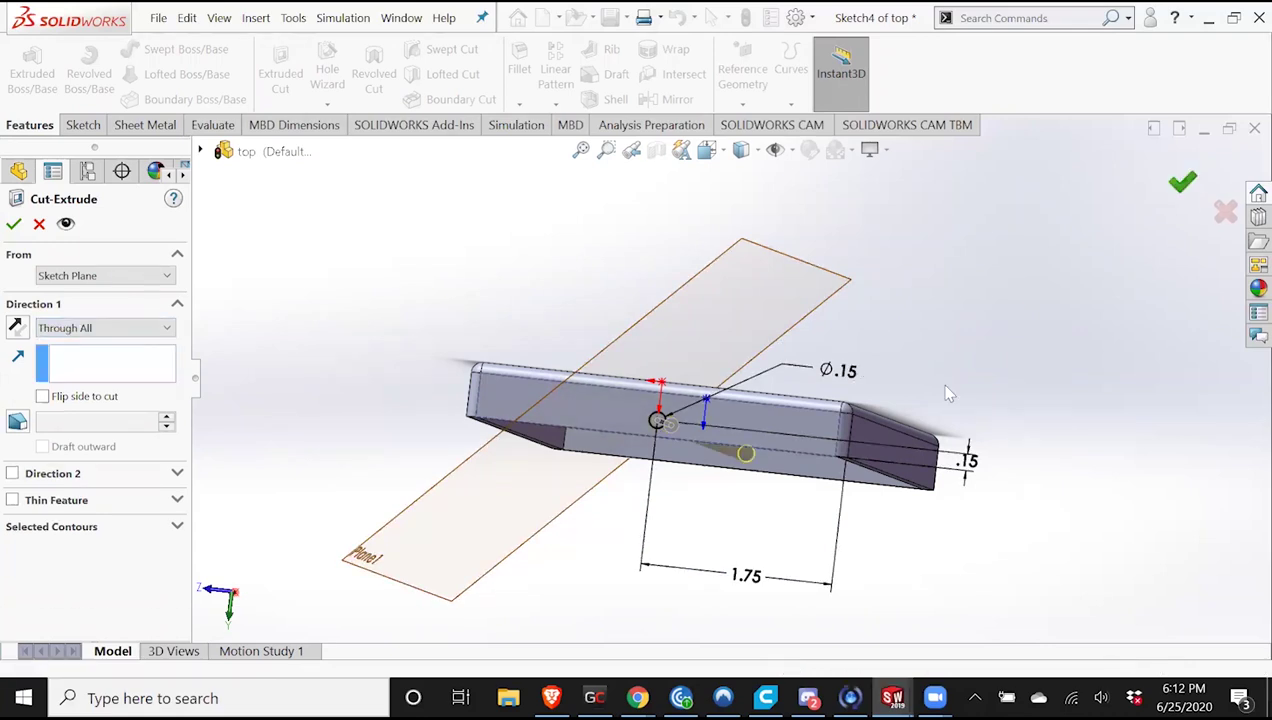
key(Return)
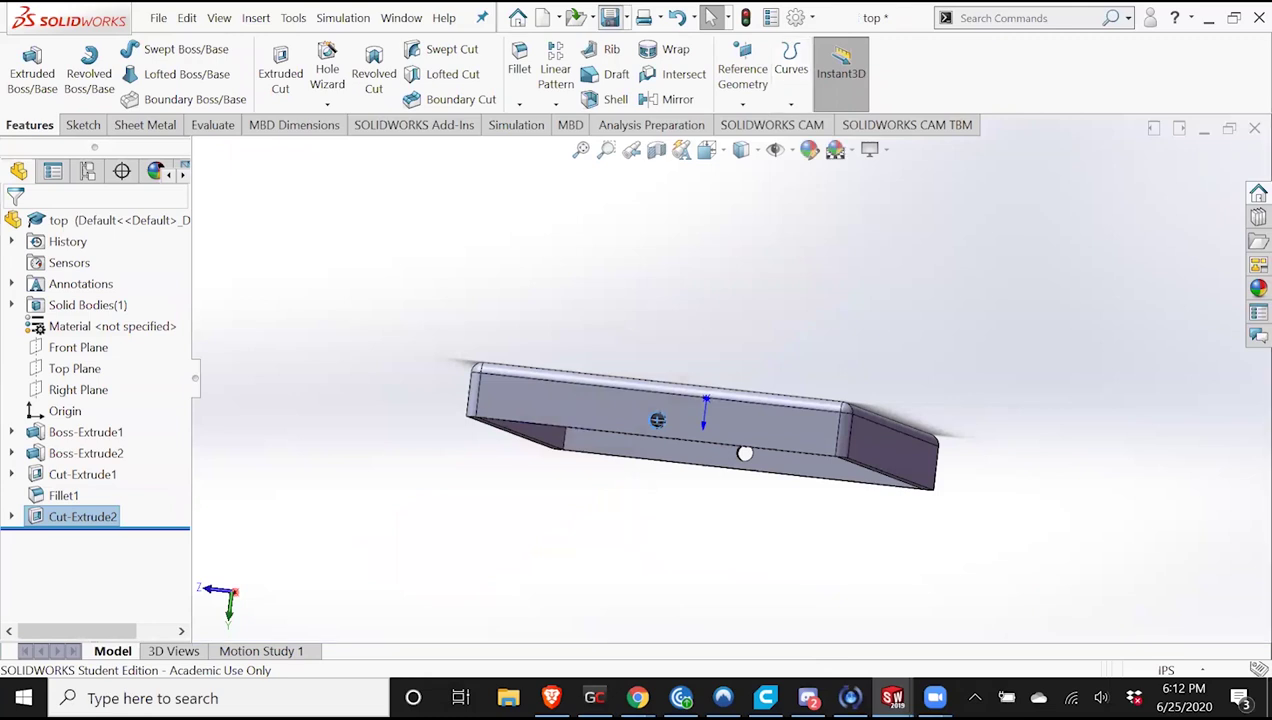
Switch to the Assem7 assembly, update it with the changed parts and inspect the holes in the box from several sides.
click(892, 698)
click(724, 620)
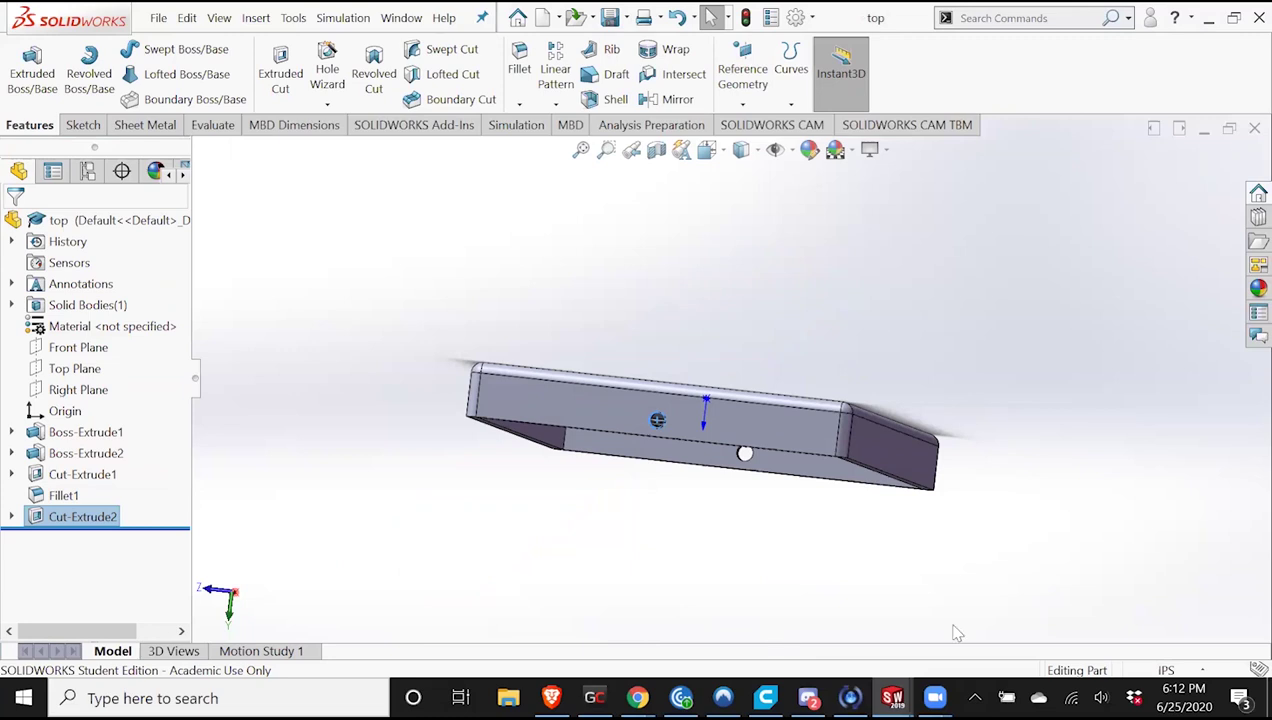
click(892, 698)
click(767, 632)
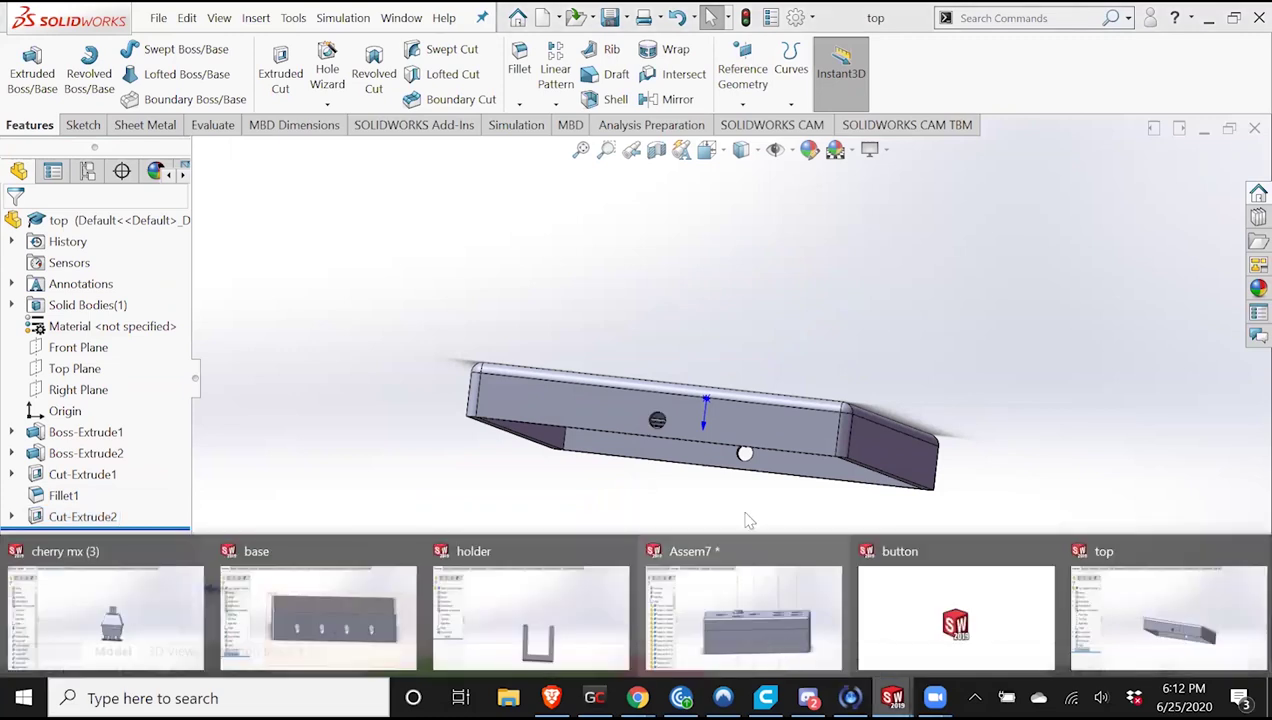
click(743, 610)
click(163, 109)
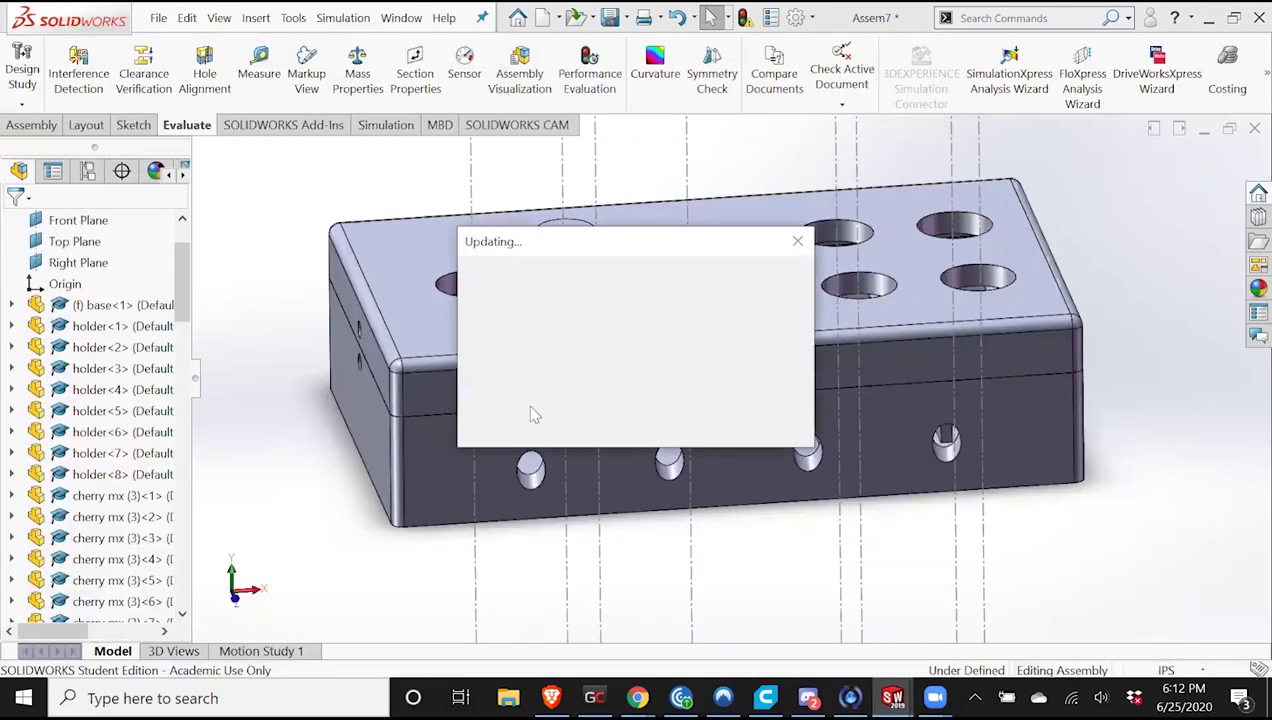
middle_drag(449, 403, 690, 425)
middle_drag(565, 372, 603, 523)
scroll(775, 384, up, 3)
middle_drag(775, 384, 786, 470)
Switch to the top part and turn it so its outer face with the button holes is in view.
click(885, 694)
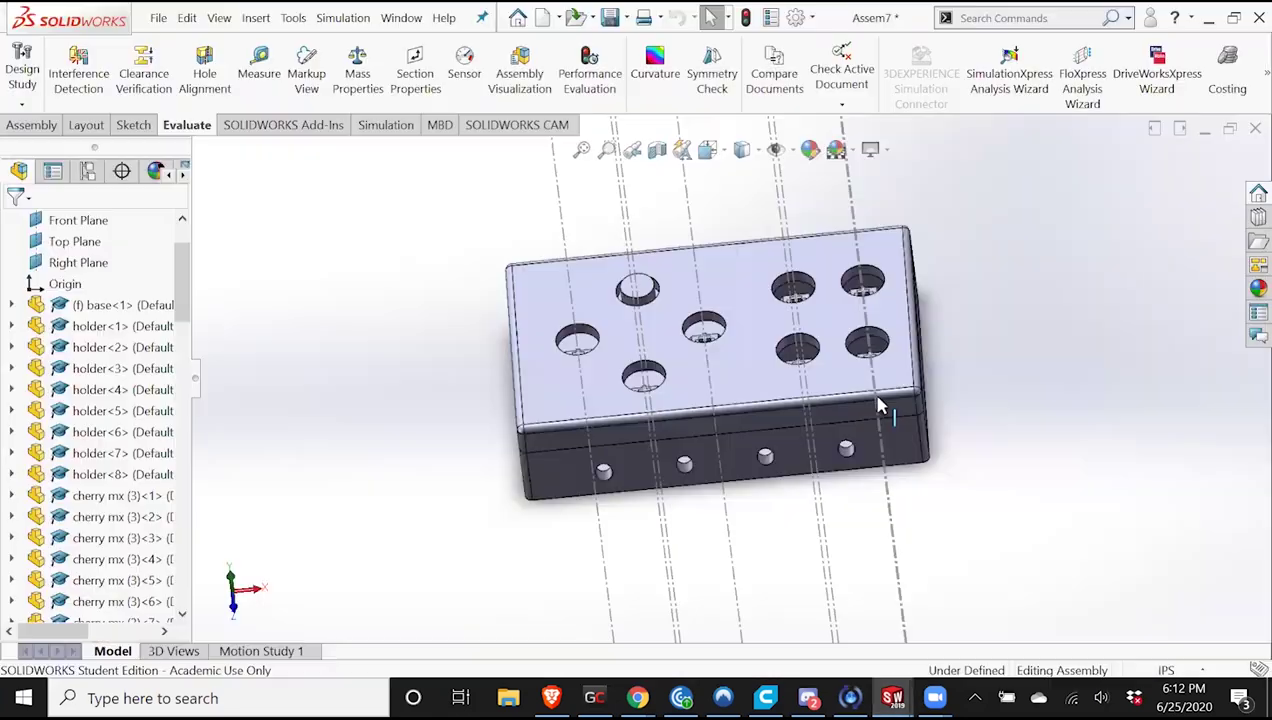
mouse_move(893, 698)
click(893, 698)
click(1135, 630)
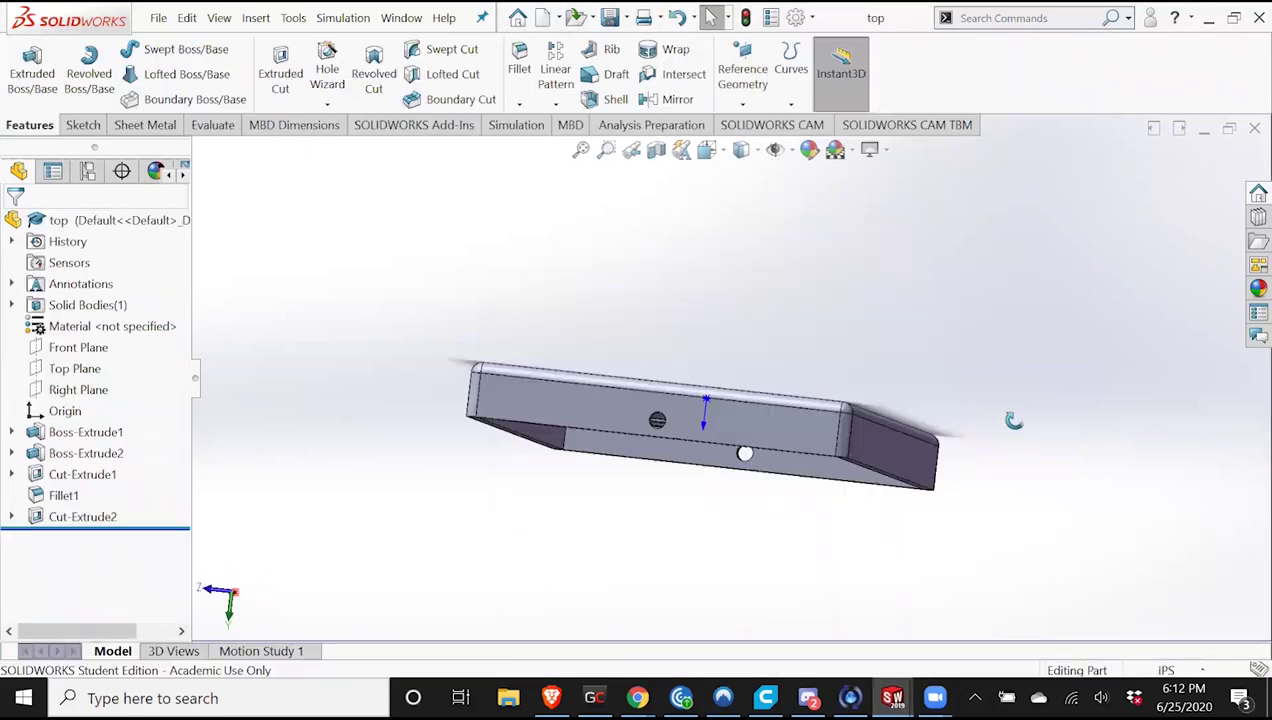
middle_drag(1013, 420, 968, 528)
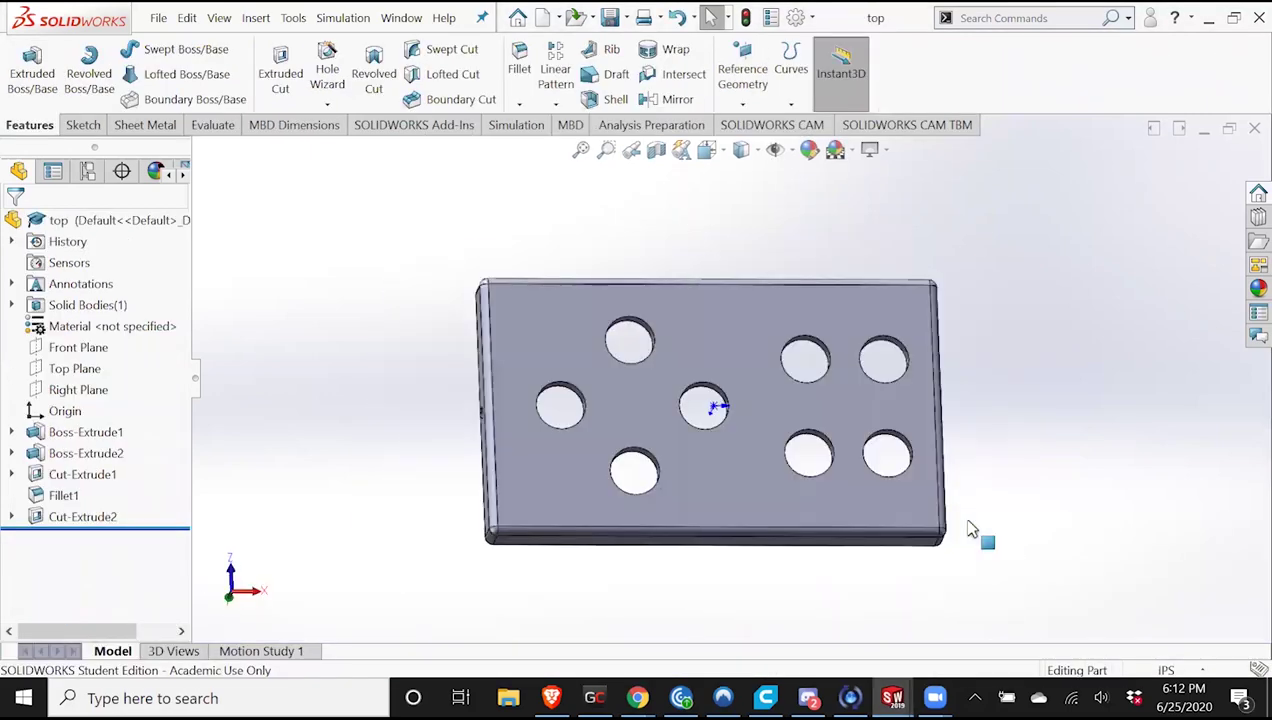
Sketch the unmirrored text "GRiP" on the top's outer face, near the corner below the four-hole group.
click(92, 130)
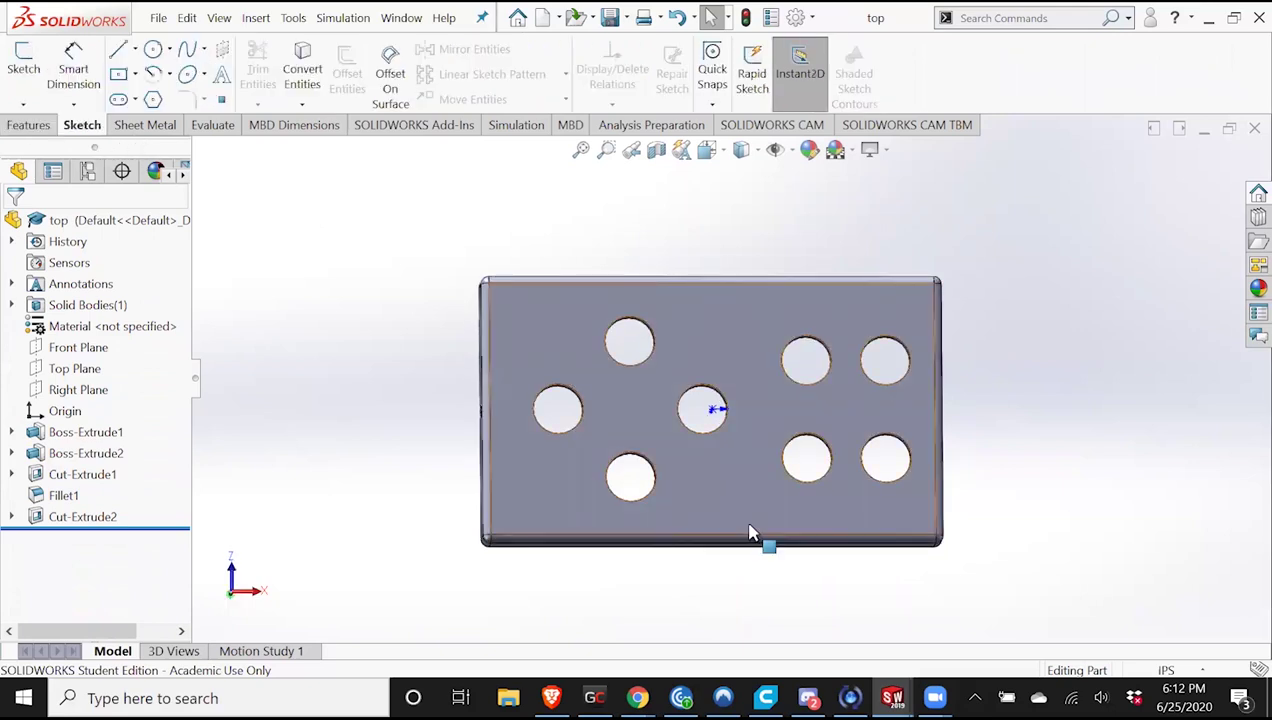
click(25, 70)
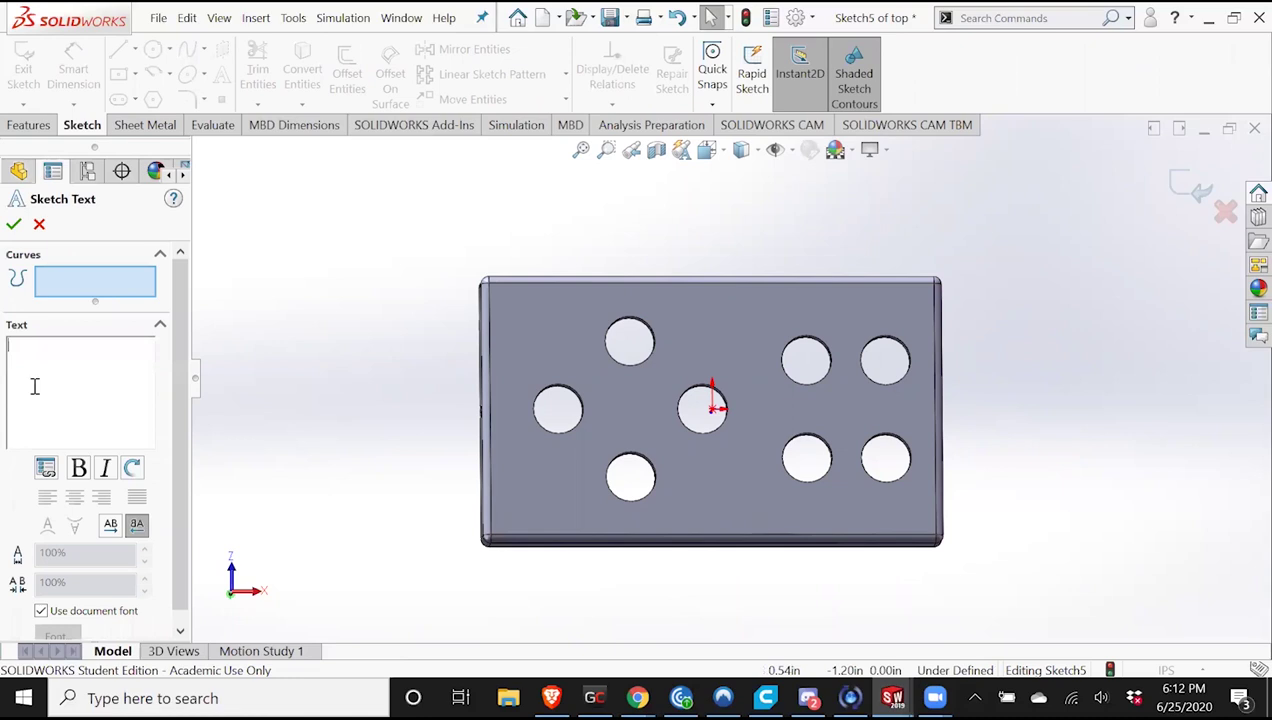
text(G)
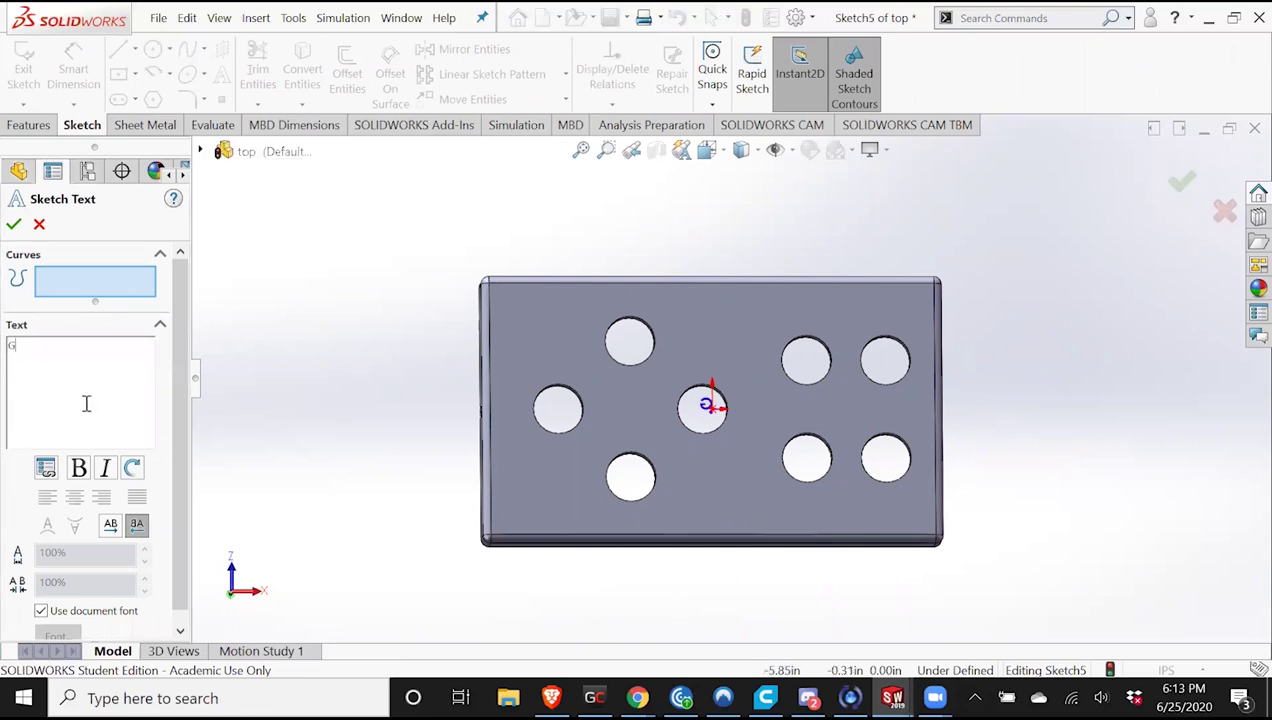
text(RiP)
click(840, 514)
click(110, 524)
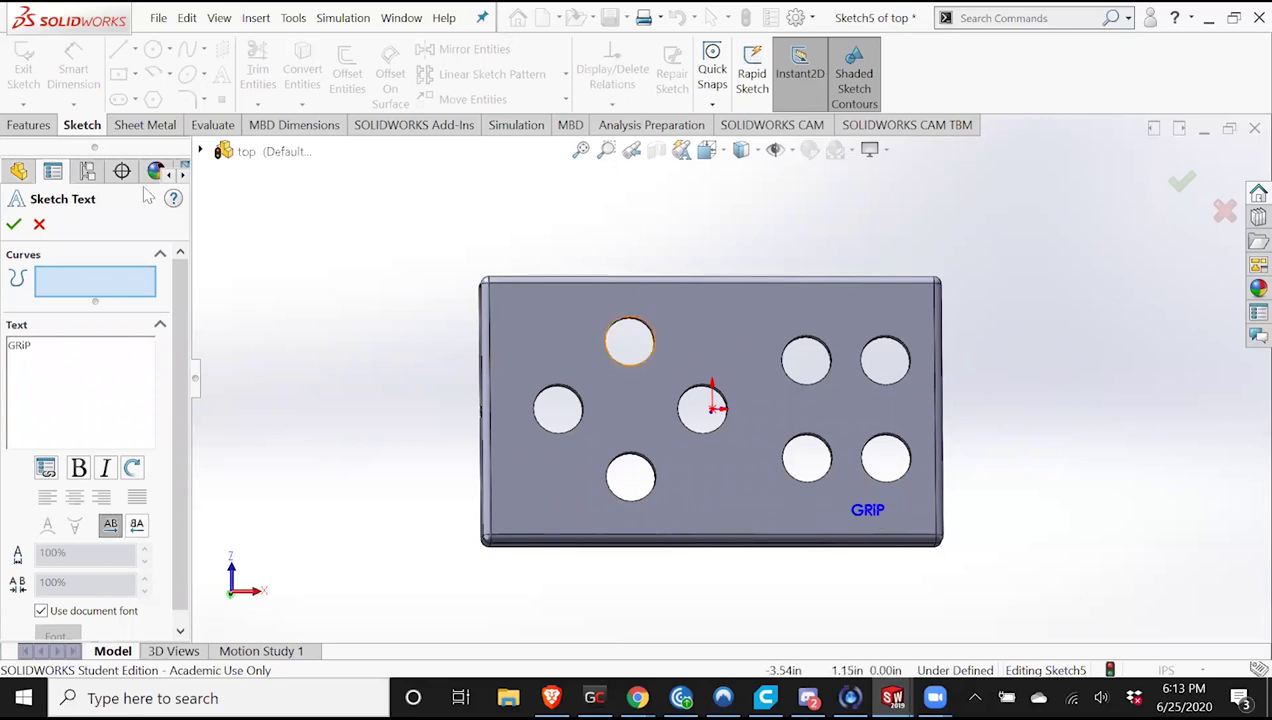
click(13, 225)
Cut-extrude the "GRiP" text with a Blind depth of 0.05 in and inspect the engraving up close.
click(29, 124)
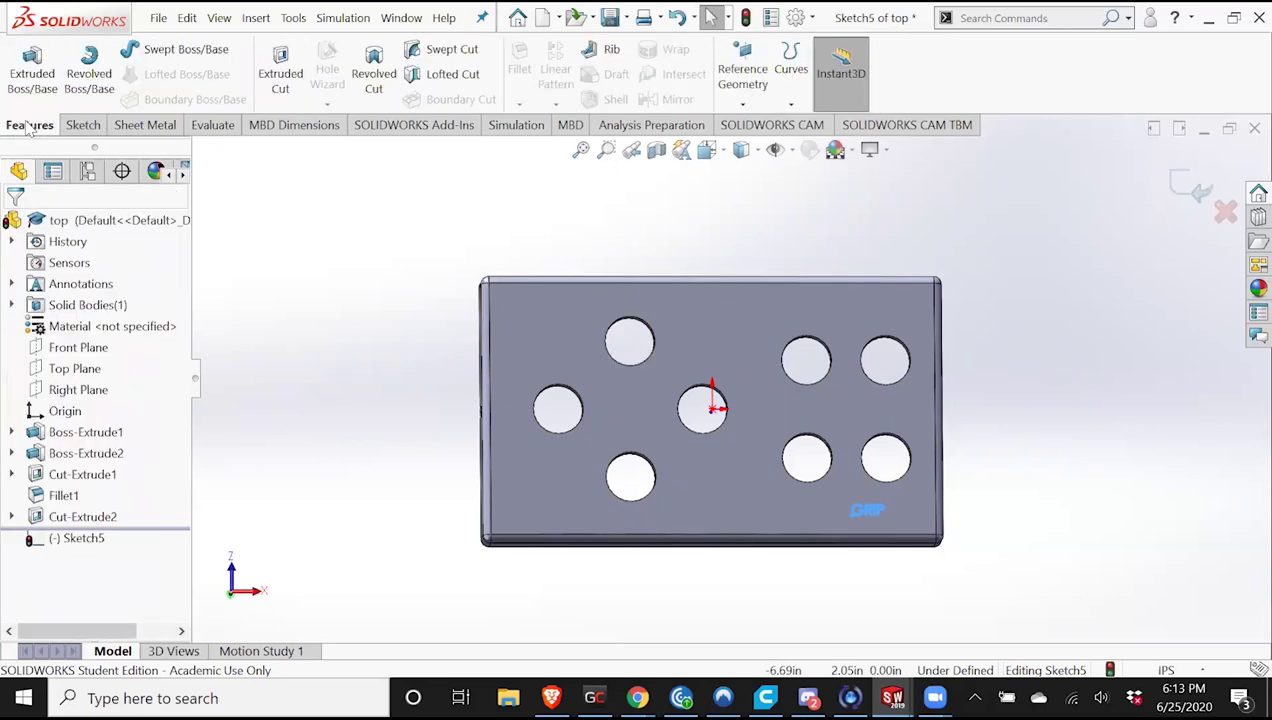
click(280, 82)
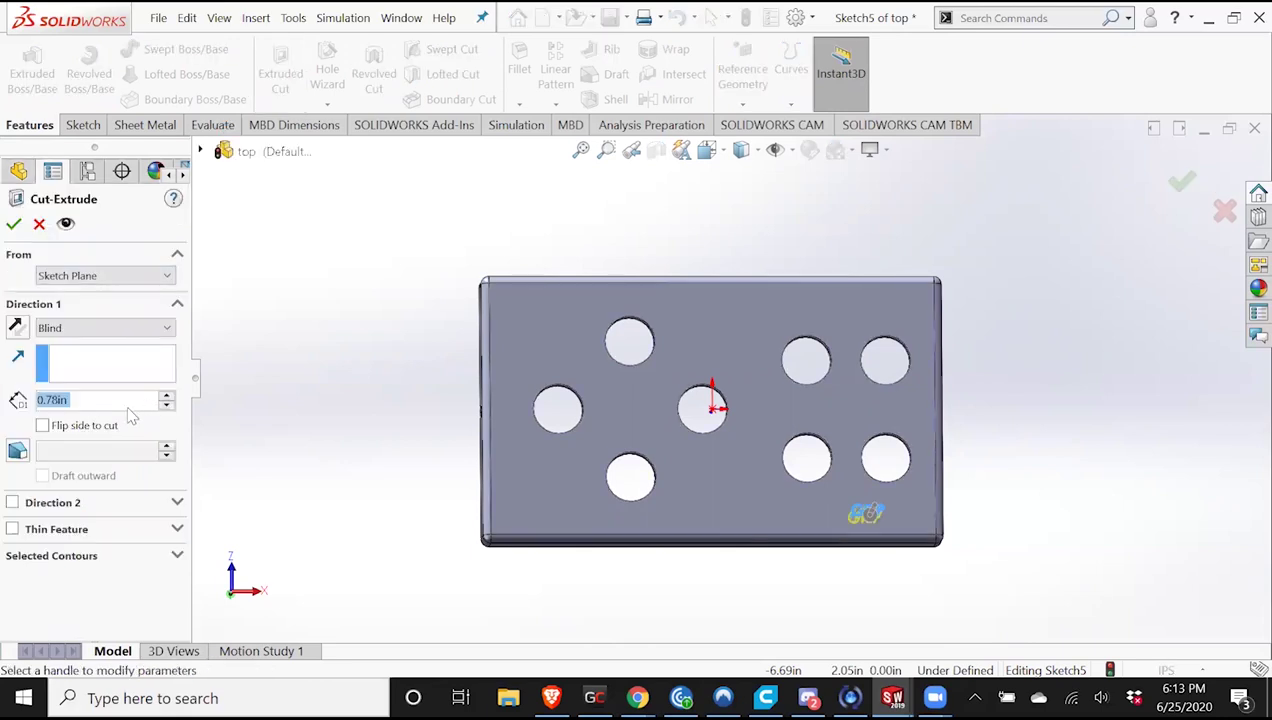
text(0.05)
key(Return)
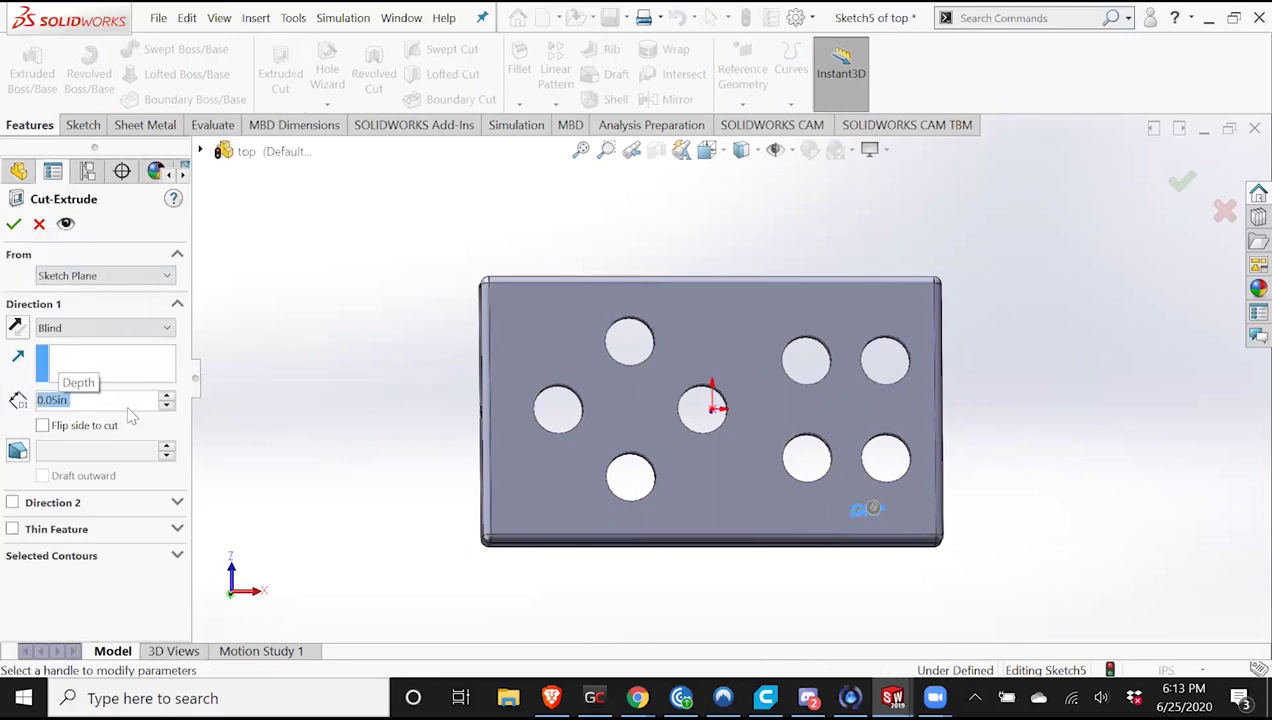
click(13, 223)
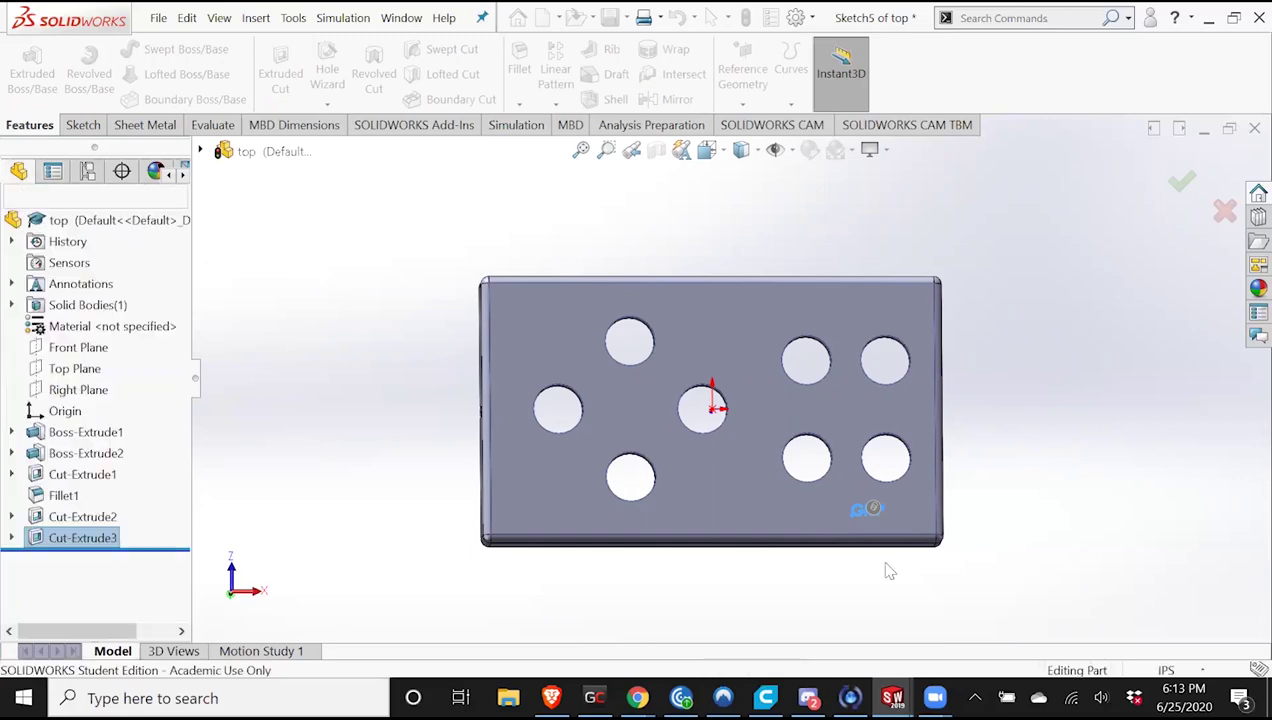
scroll(900, 530, down, 3)
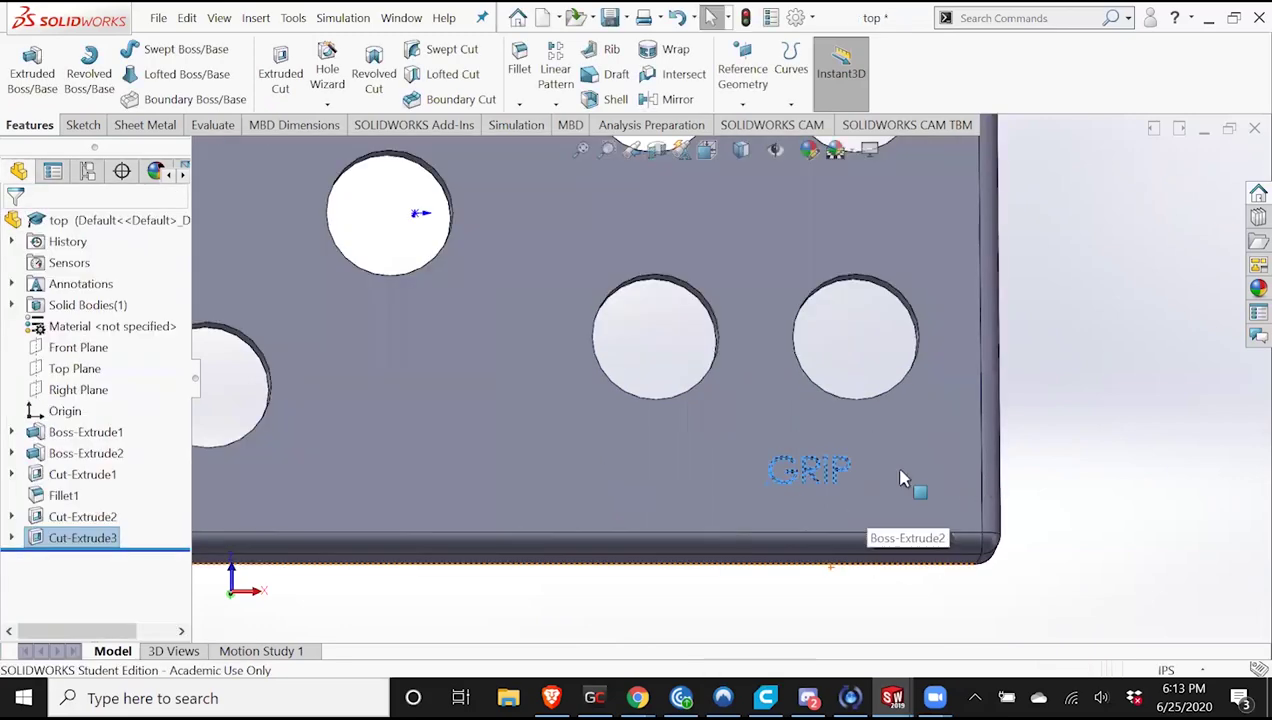
middle_drag(889, 497, 880, 472)
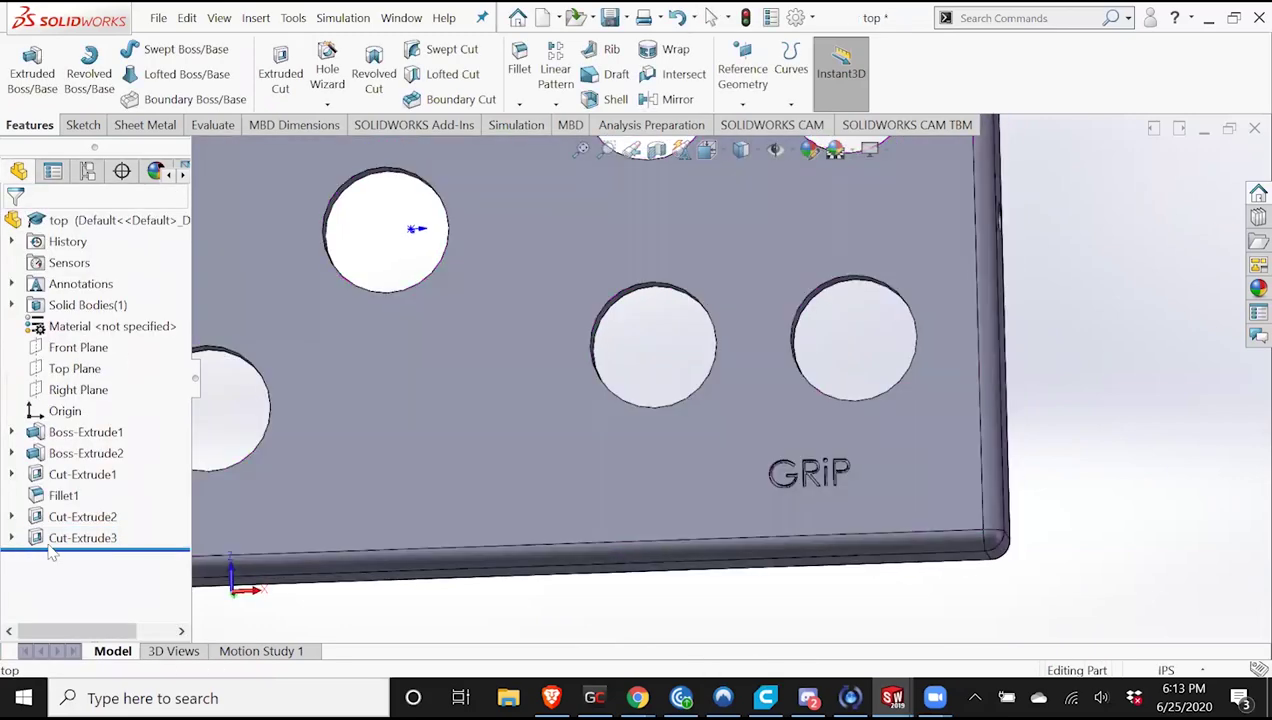
click(11, 538)
right_click(85, 558)
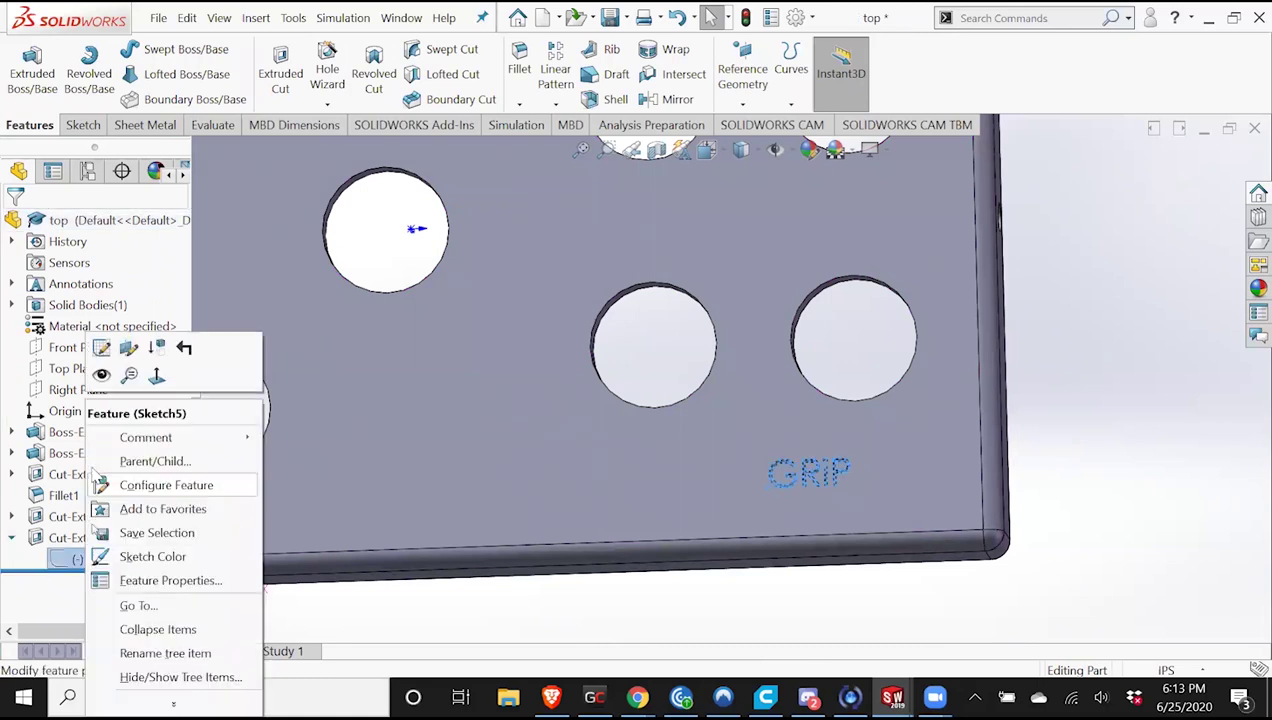
click(102, 350)
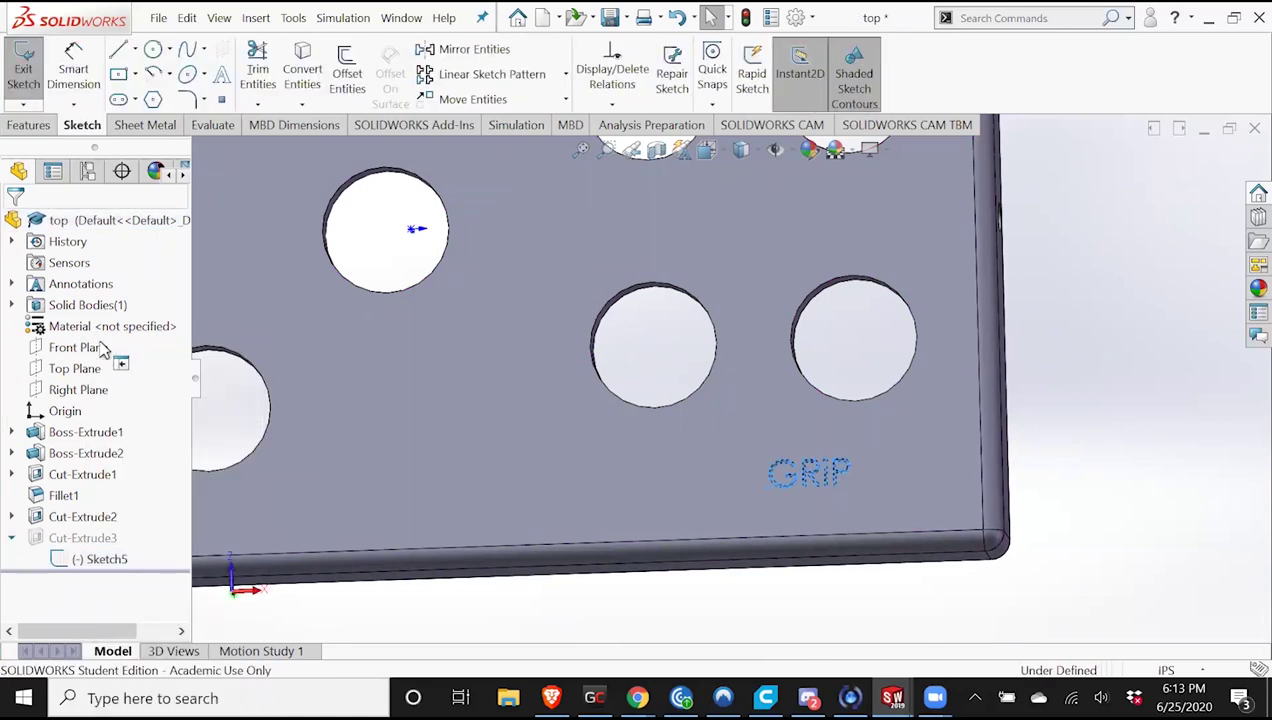
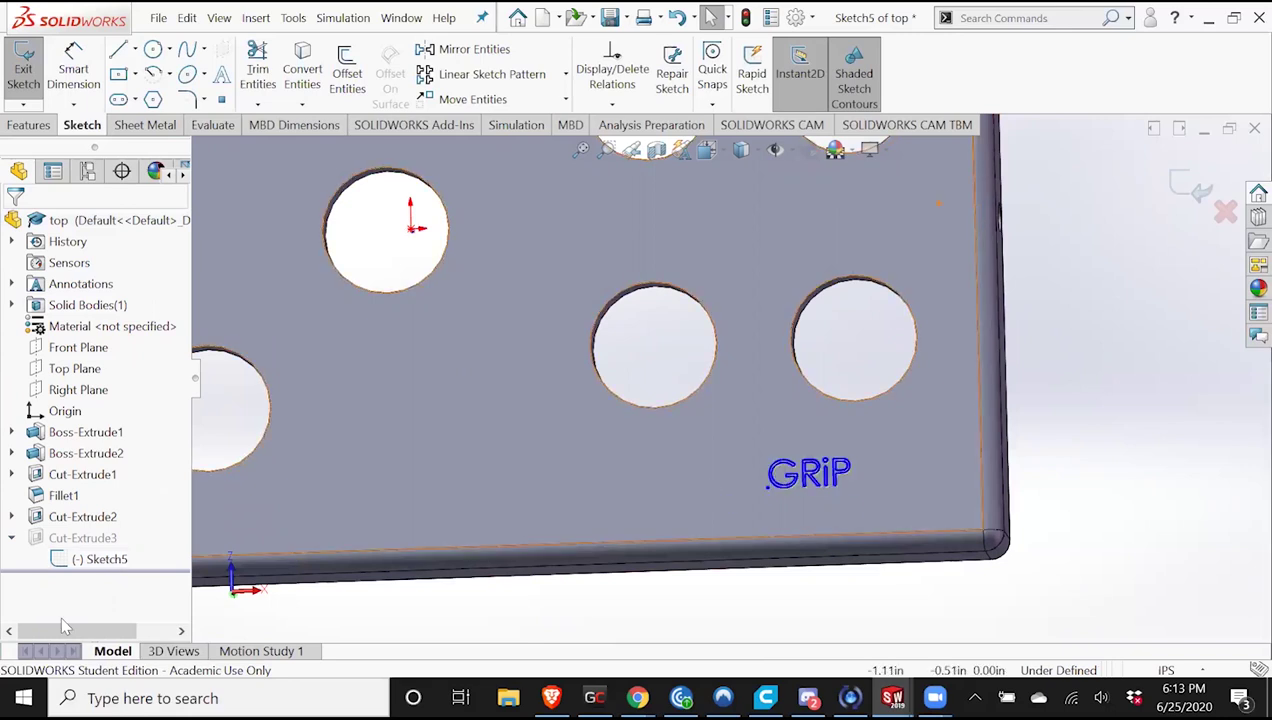
click(1195, 195)
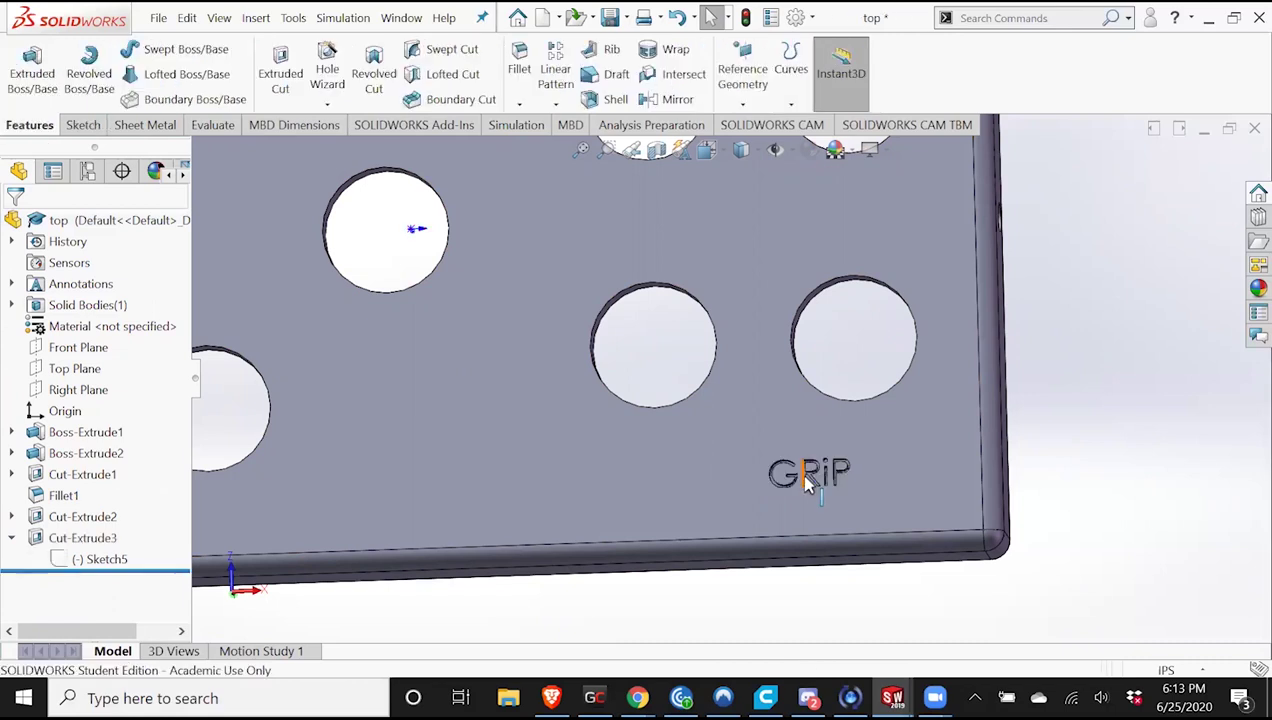
right_click(96, 562)
click(15, 537)
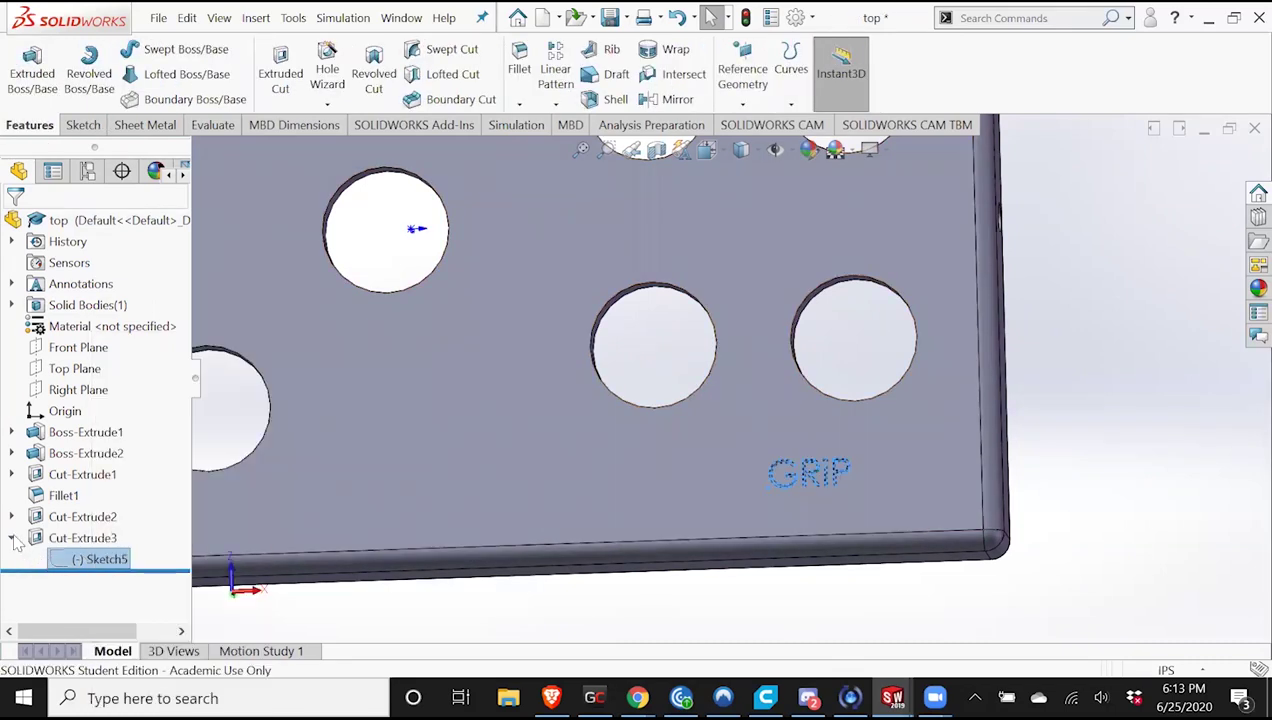
Delete the engraved text's cut feature and the text sketch it was based on.
right_click(85, 538)
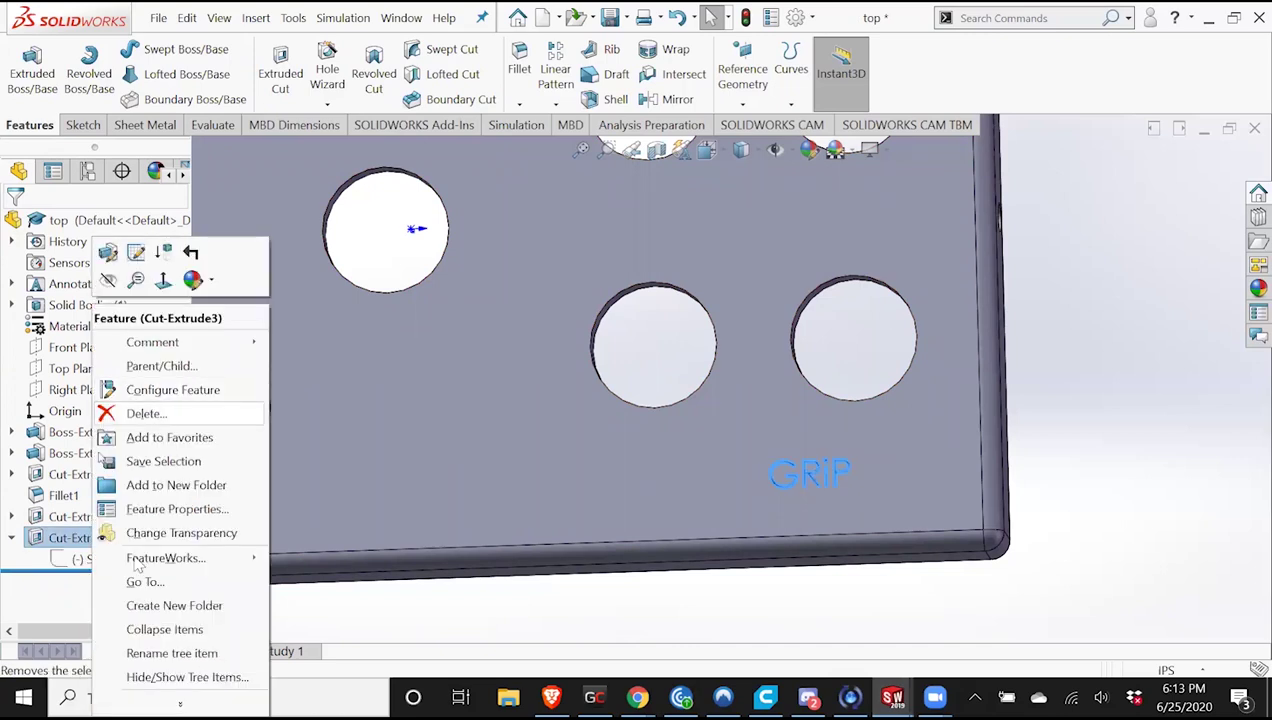
click(145, 413)
click(783, 247)
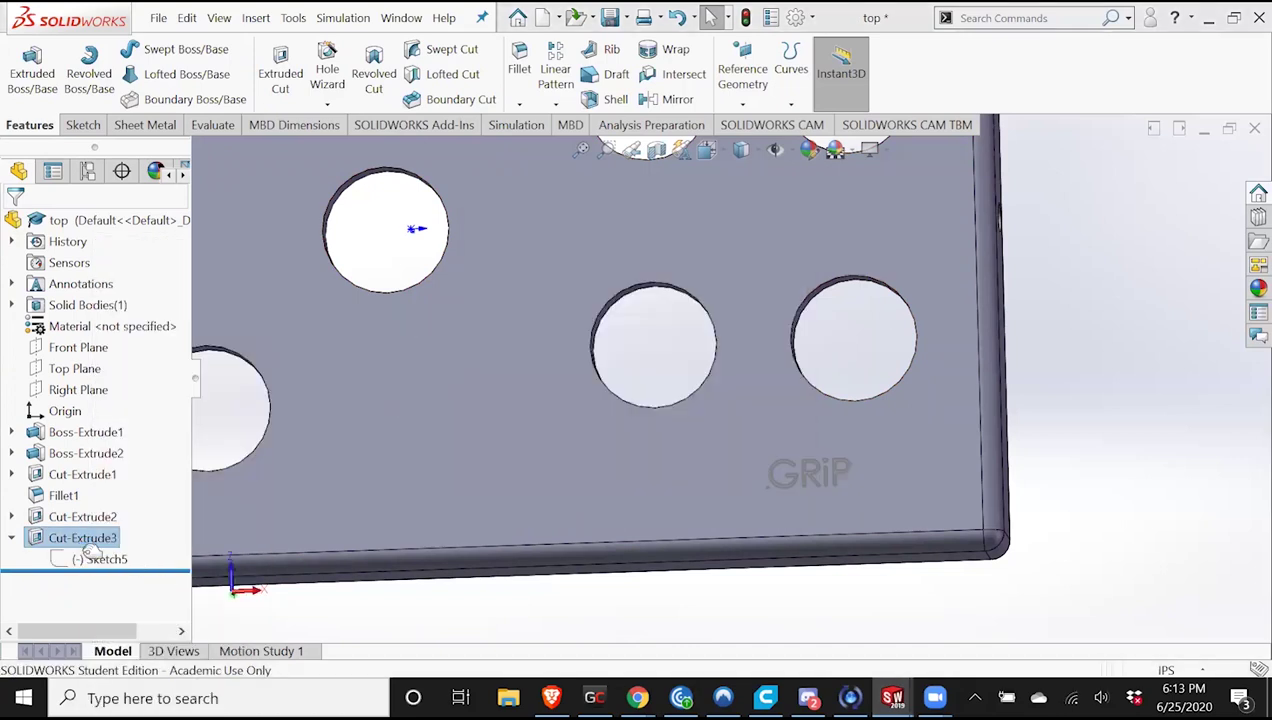
right_click(82, 540)
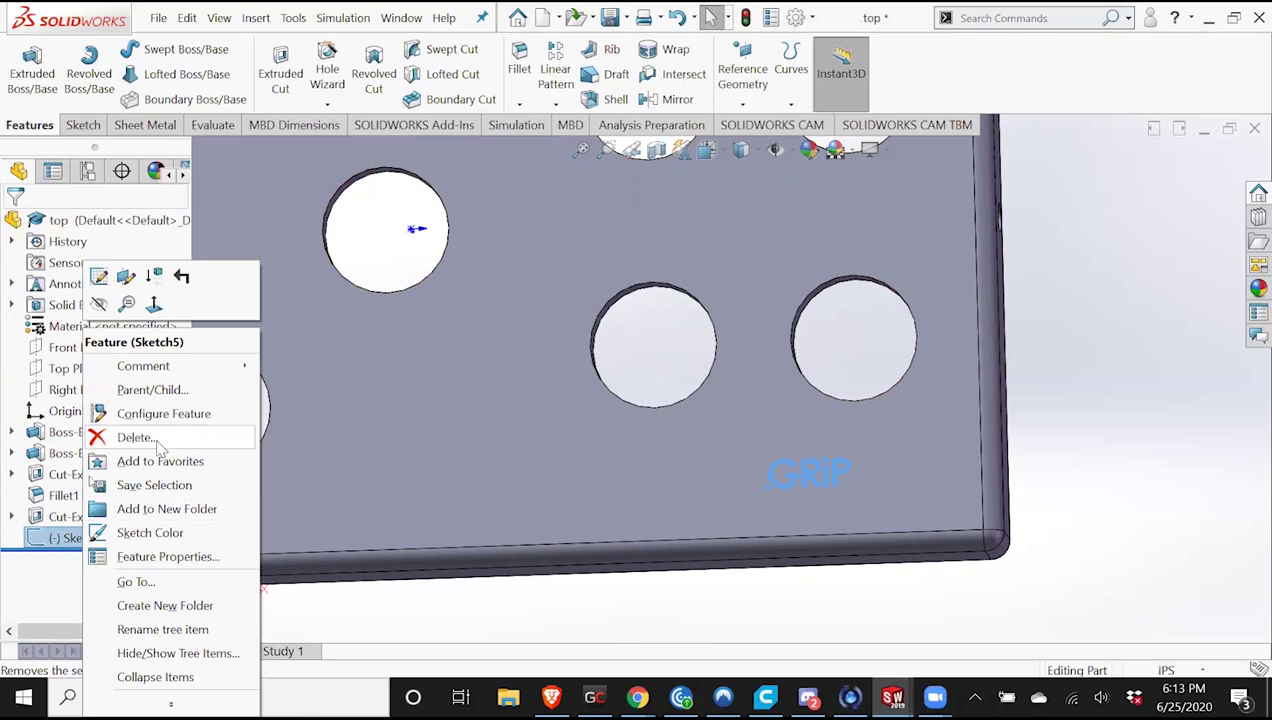
click(150, 439)
click(757, 246)
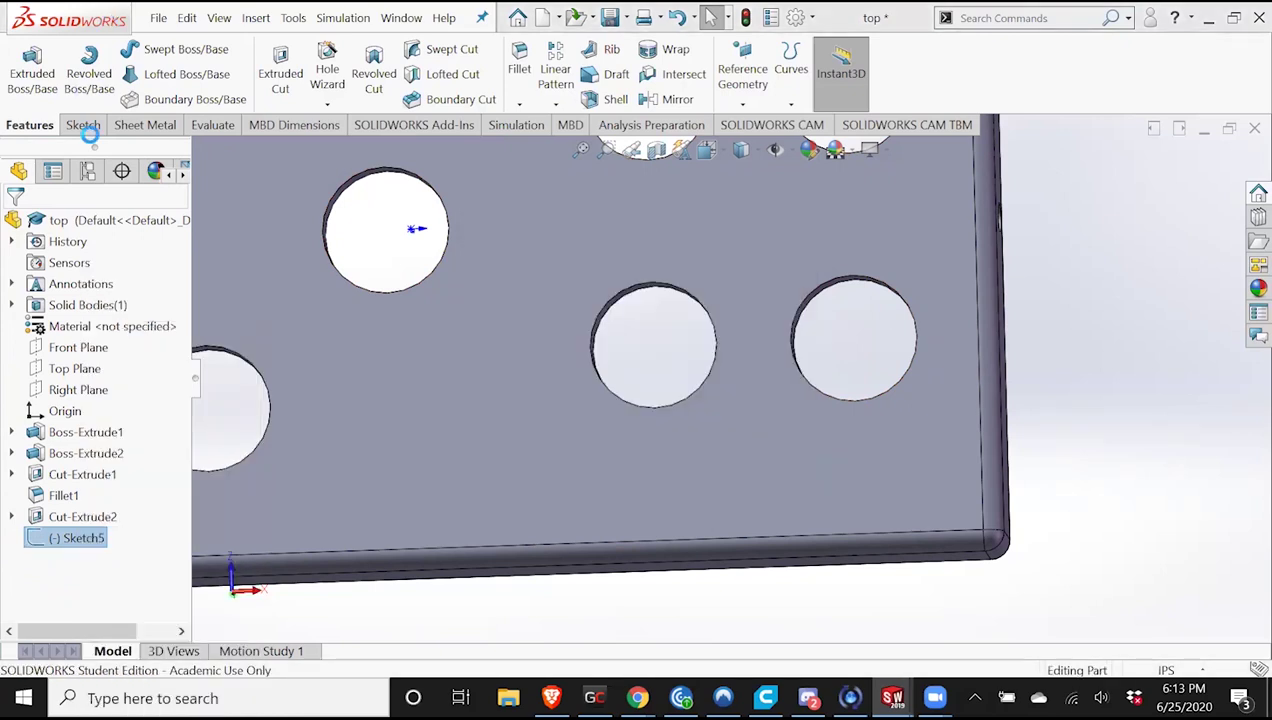
Start a new text sketch on the top's outer face, enter "GRiP", place it below the four-hole group and flip it horizontally.
click(85, 128)
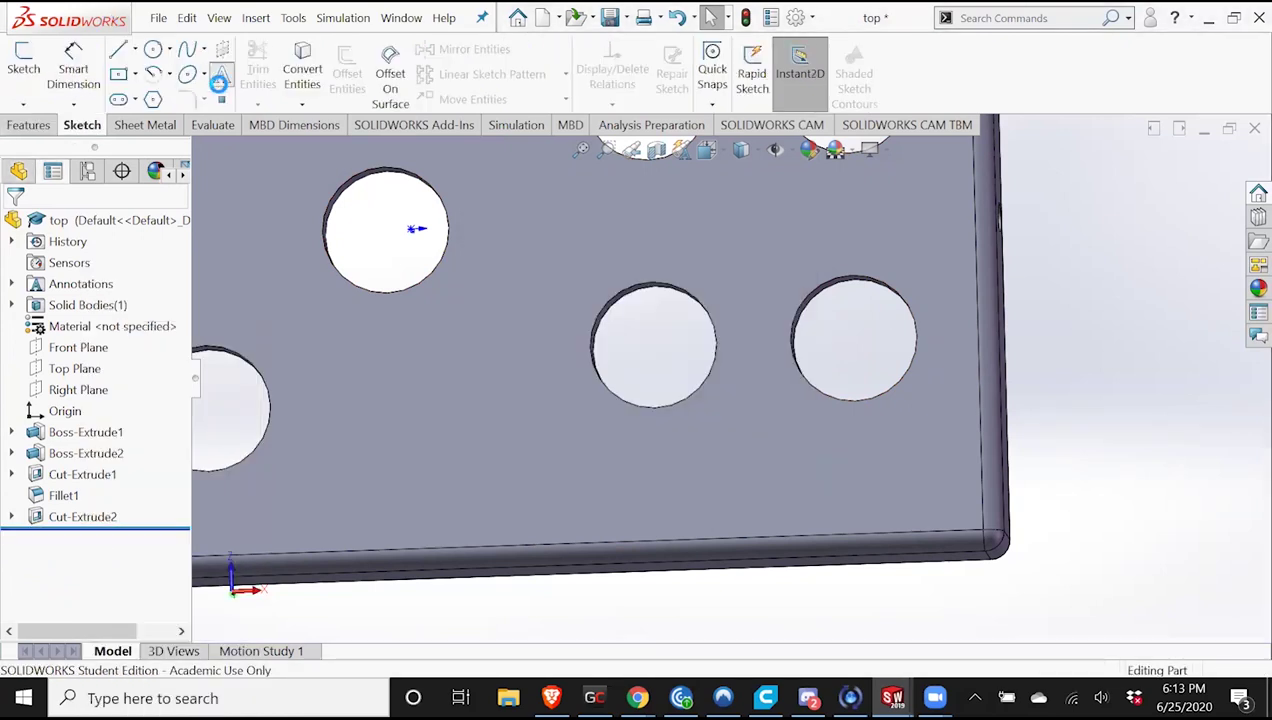
click(218, 84)
click(783, 480)
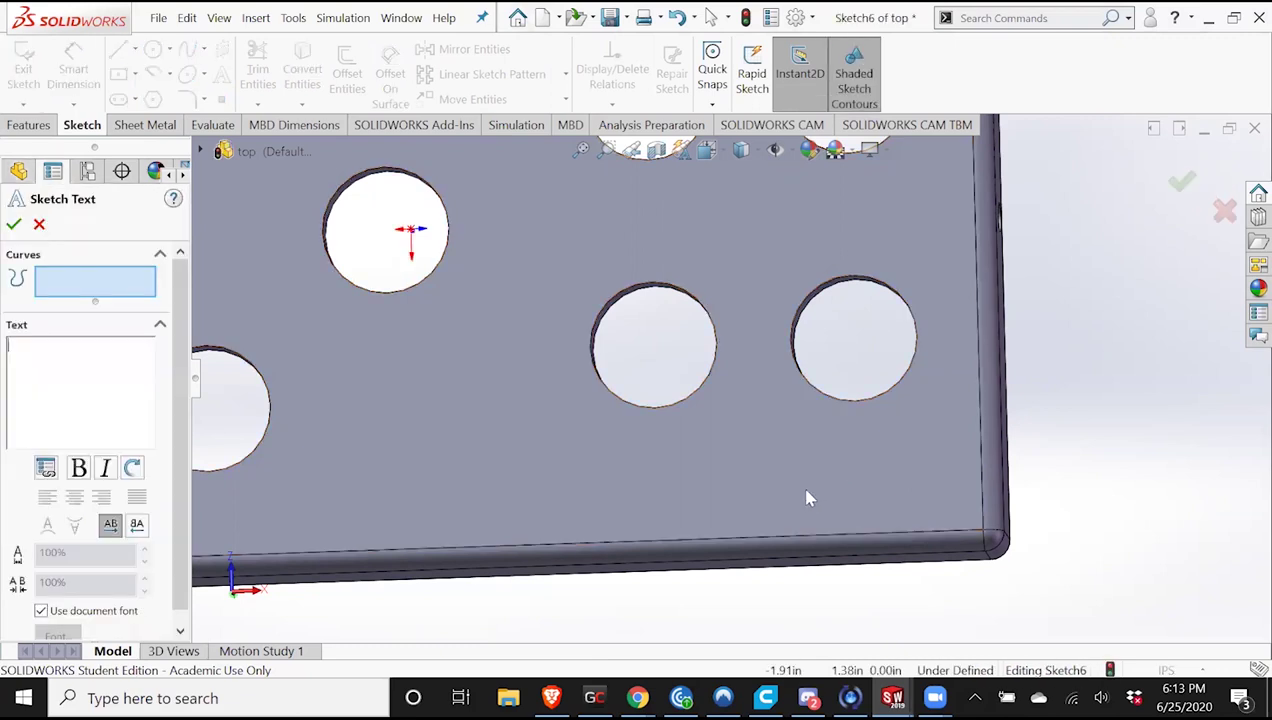
click(27, 399)
text(GRiP)
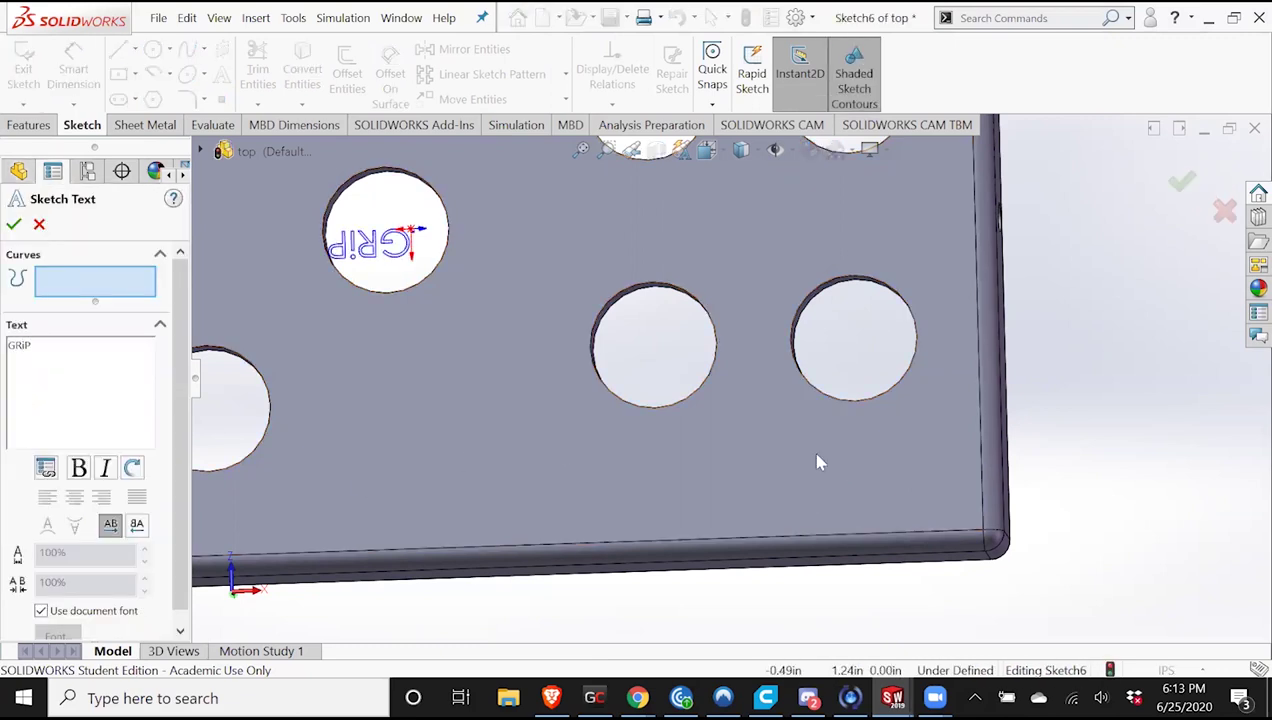
click(808, 478)
scroll(760, 478, up, 5)
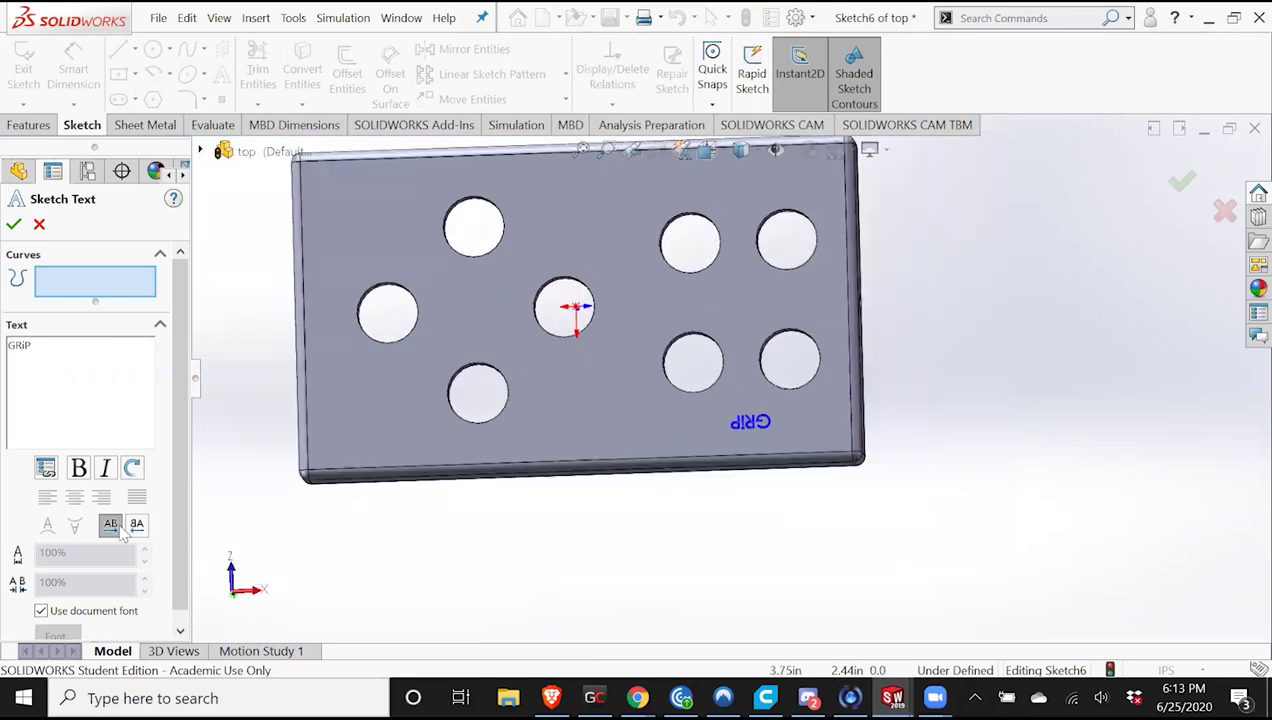
click(135, 526)
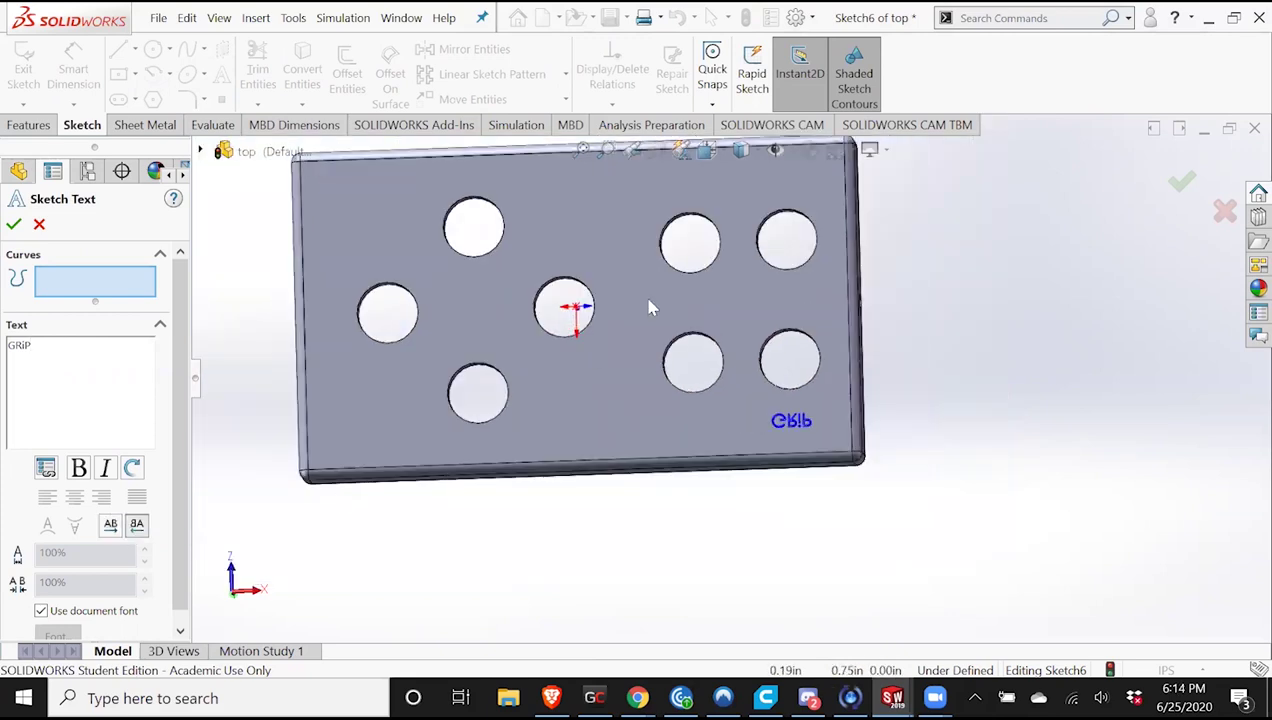
scroll(764, 215, up, 2)
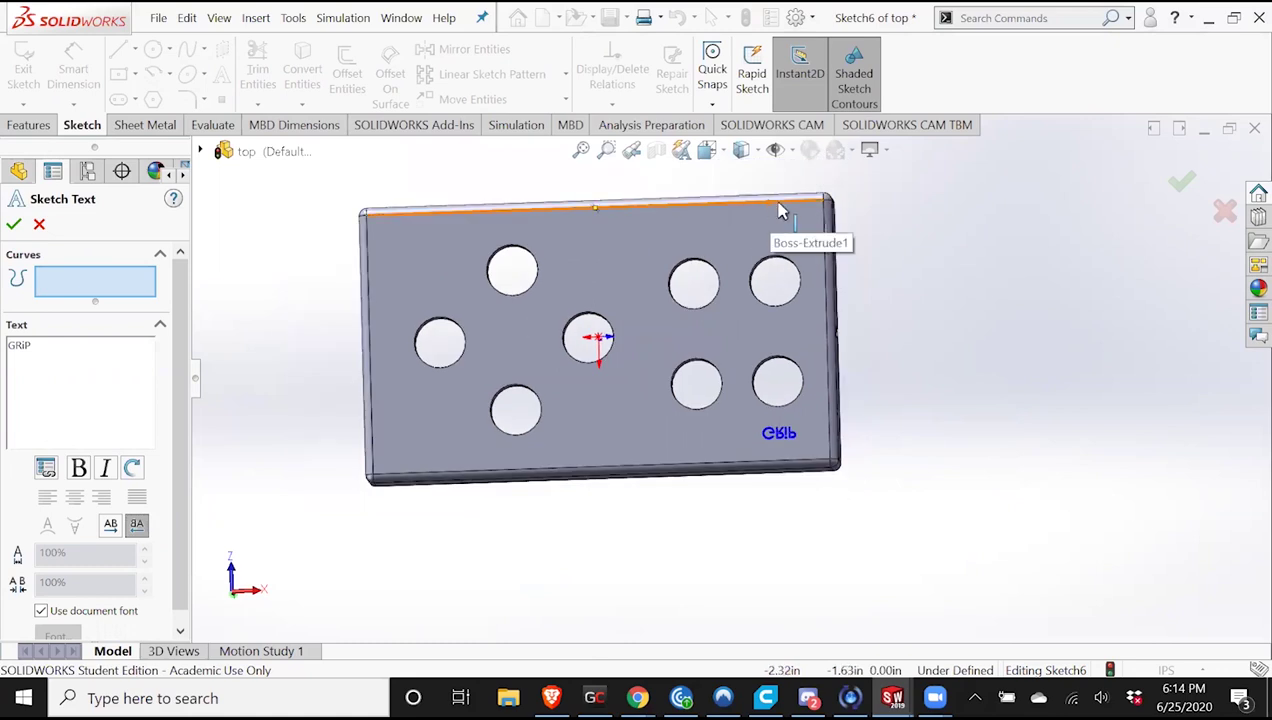
Attach the "GRiP" text to the face's far long edge and shift it below the corner hole with blank lines and trailing spaces.
click(782, 210)
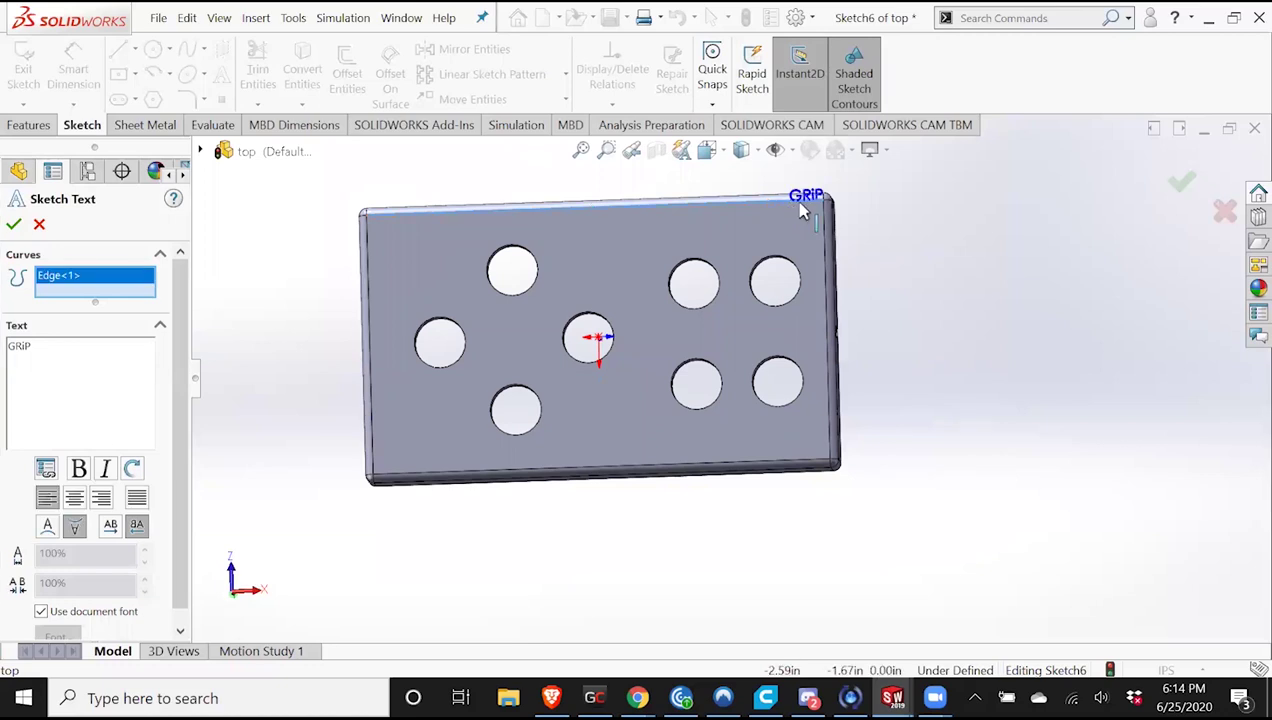
key(Return)
key(Return)
key(Return)
key(Return)
key(Return)
key(Return)
key(Return)
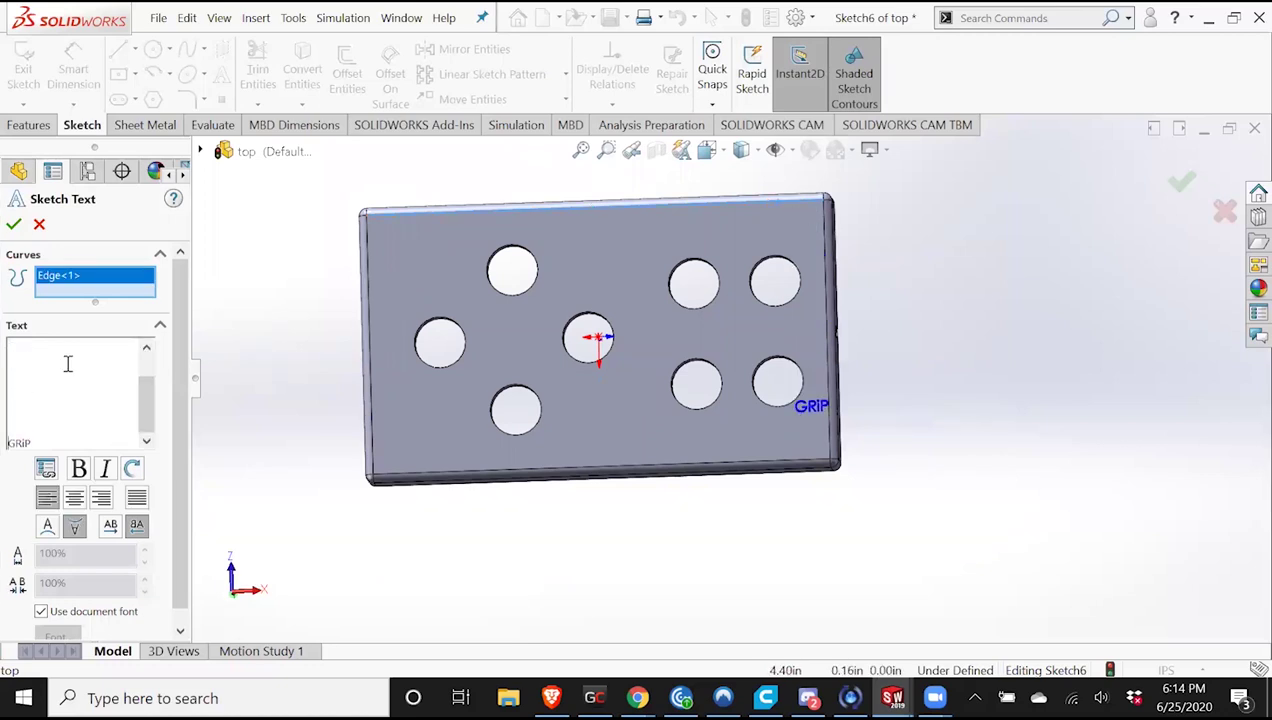
key(Return)
double_click(52, 441)
click(53, 442)
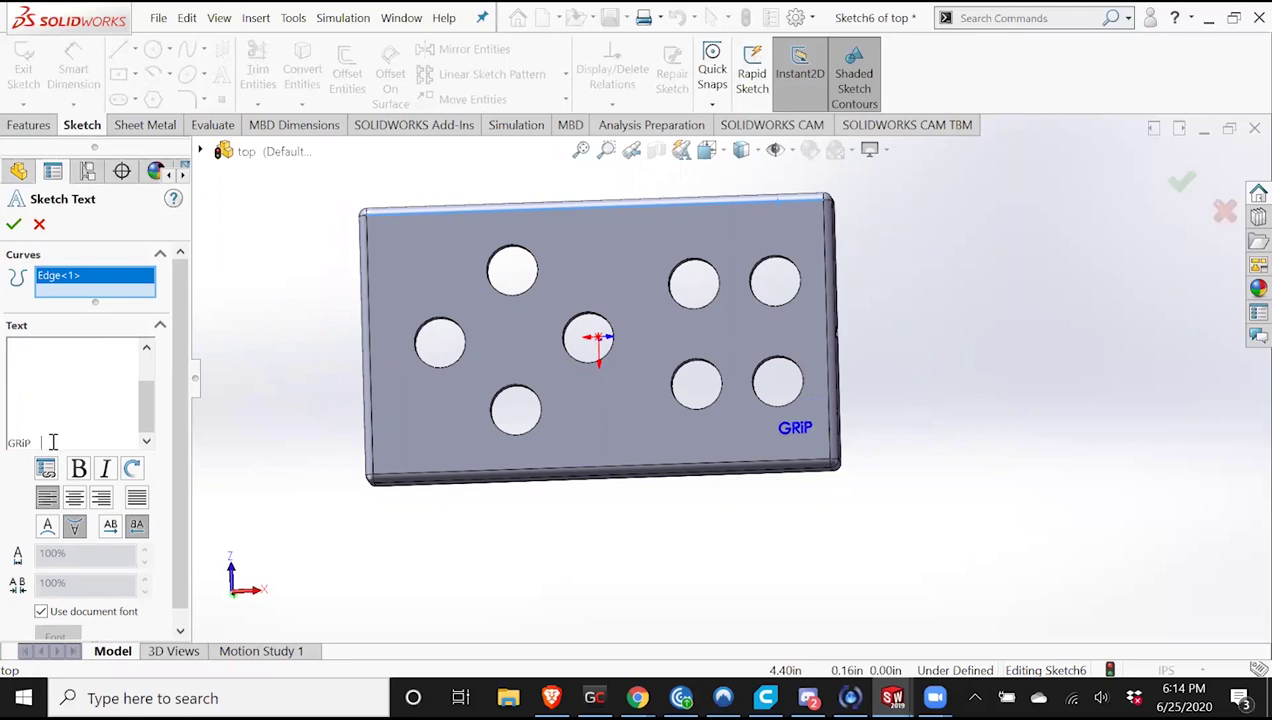
key(Return)
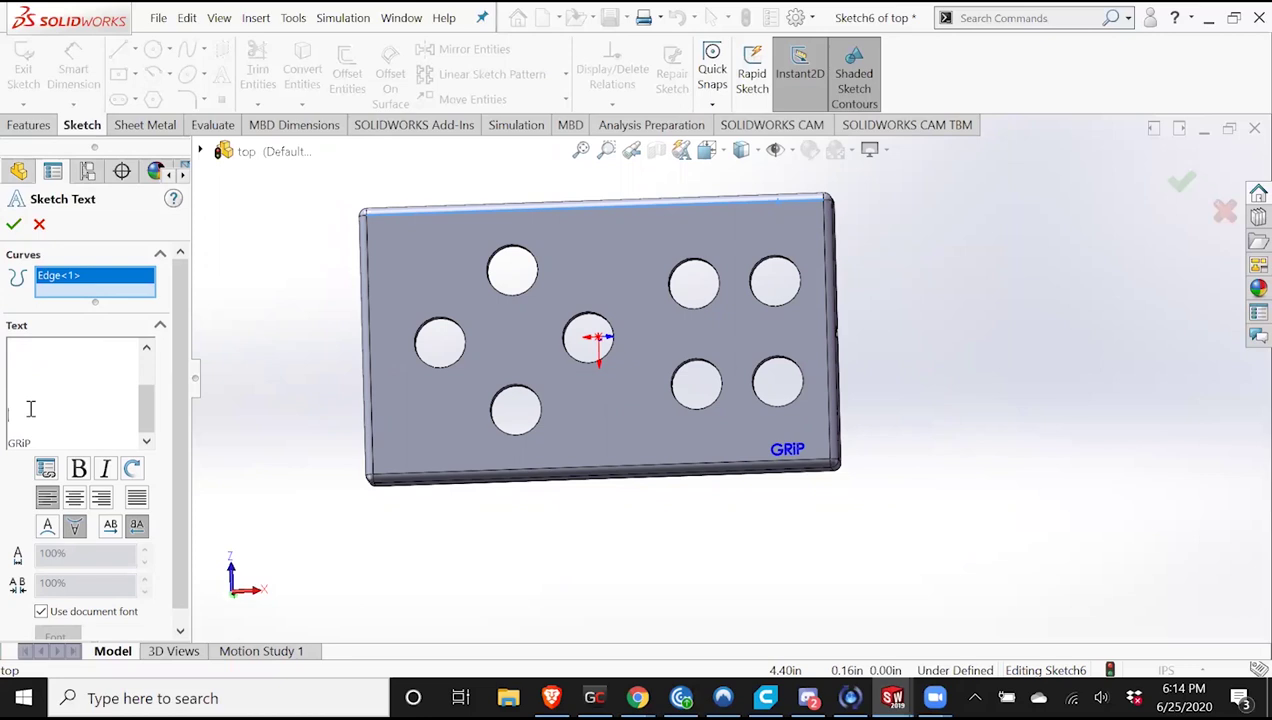
key(BackSpace)
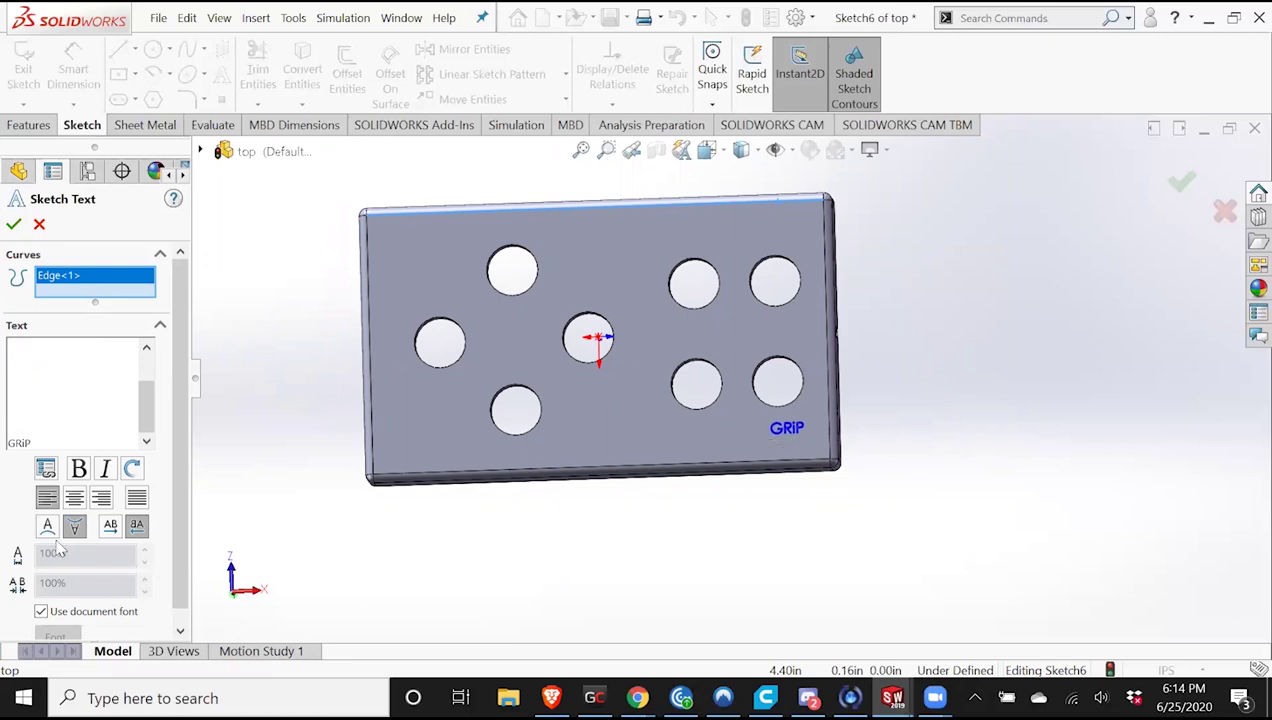
Turn off the document font for the "GRiP" sketch text and set its width factor to 200%.
click(41, 611)
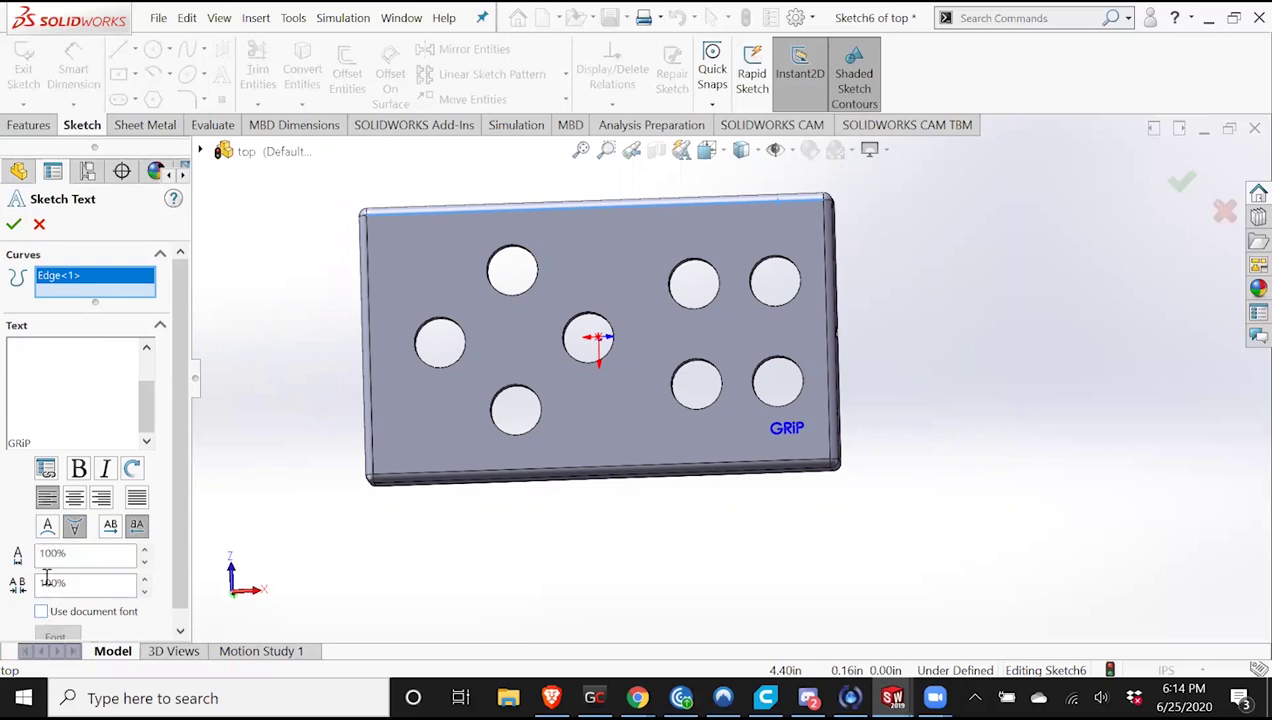
drag(70, 554, 30, 557)
text(200)
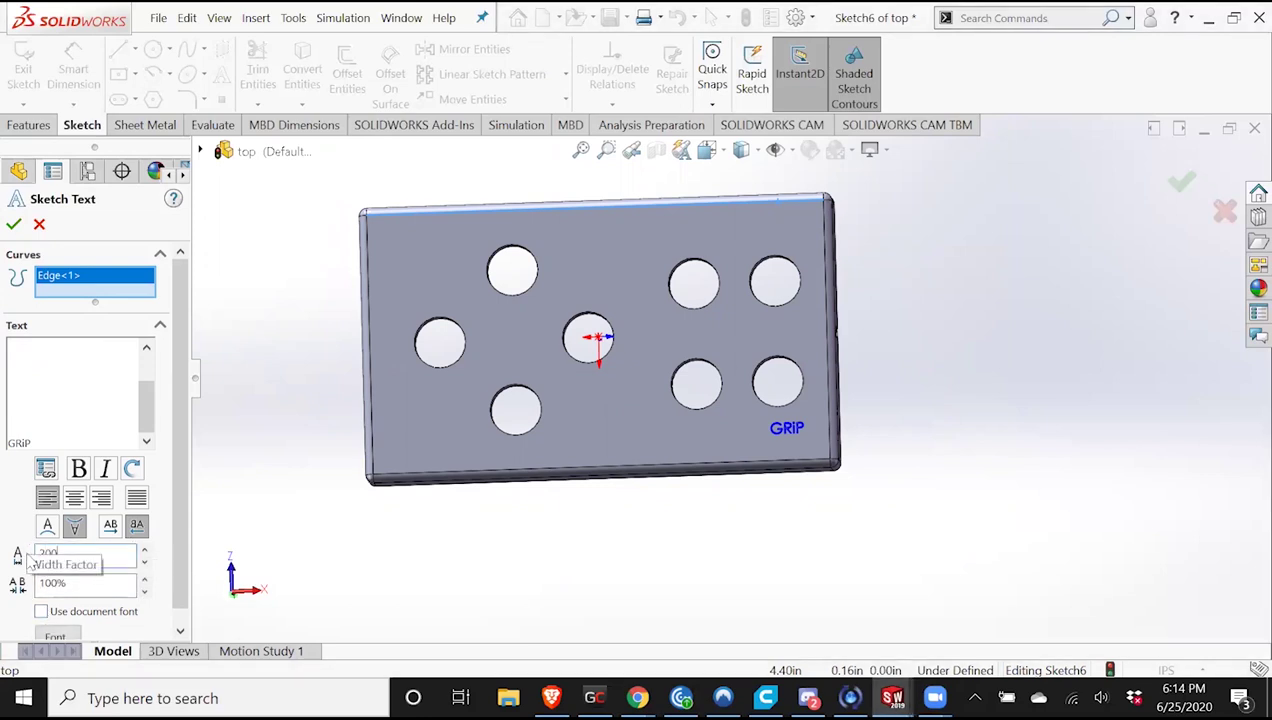
key(Return)
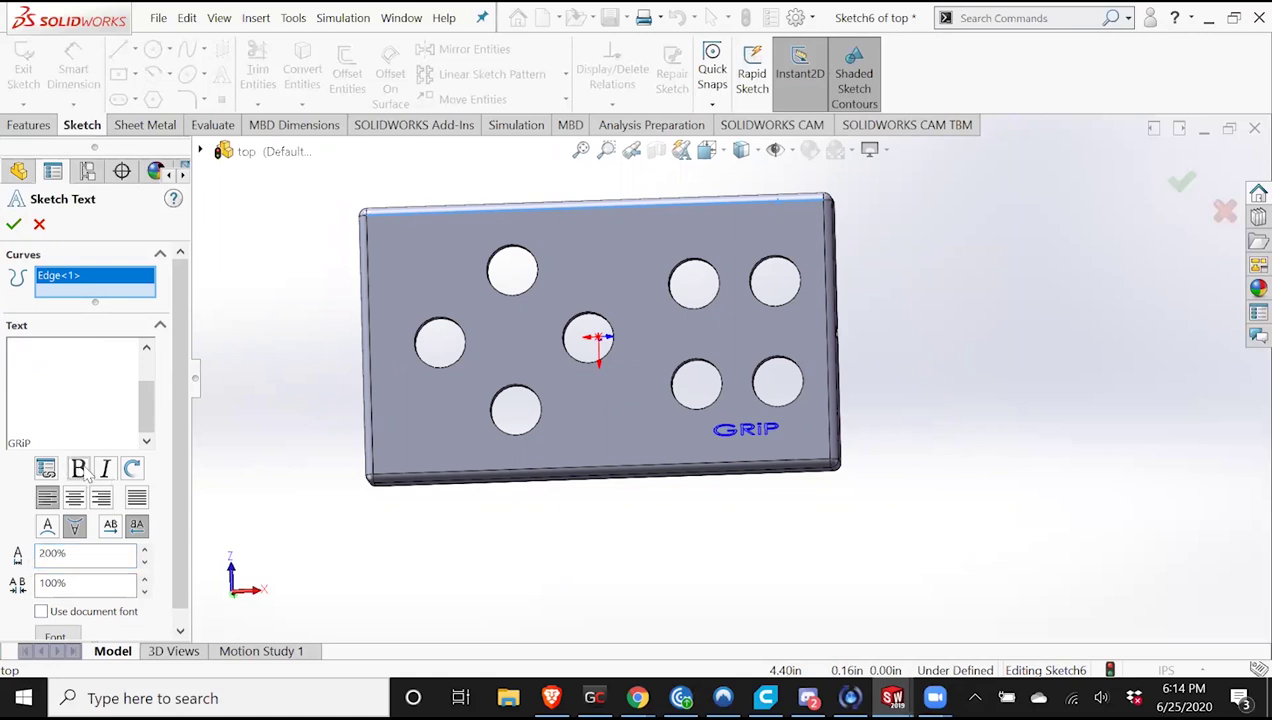
Set the "GRiP" text's width factor to 150% and accept the sketch text.
double_click(90, 556)
text(150)
key(Return)
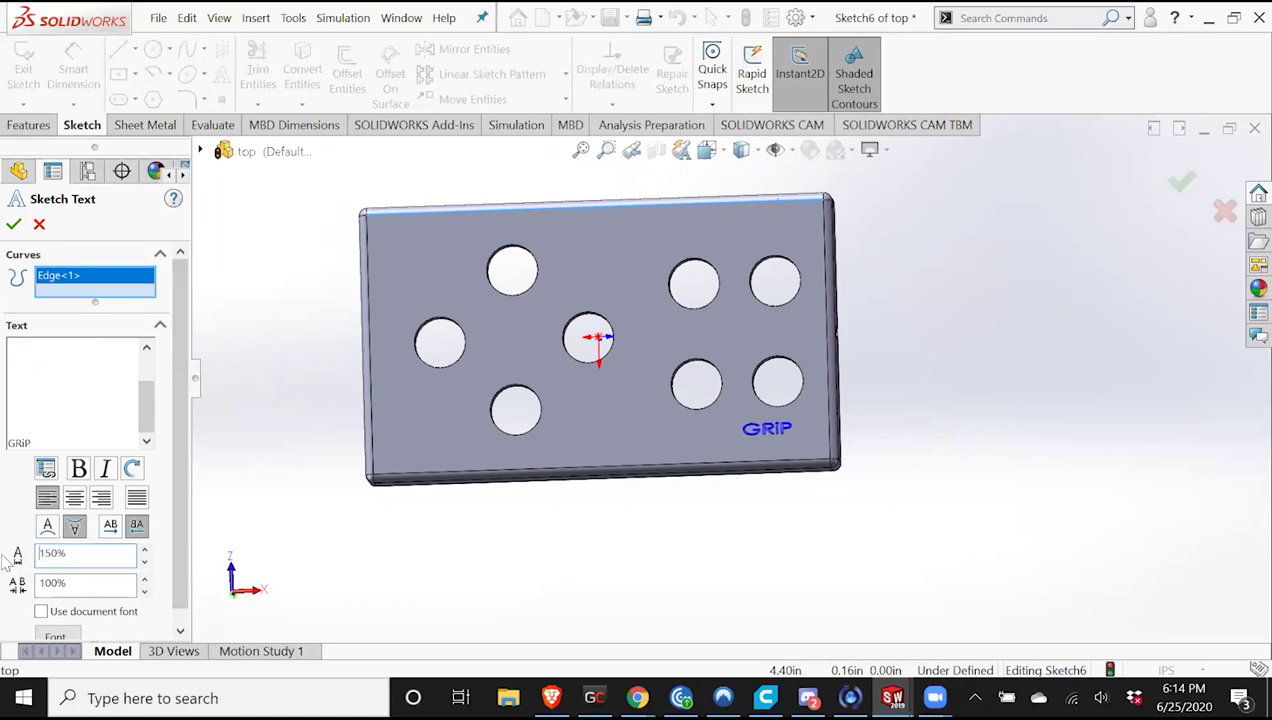
click(13, 225)
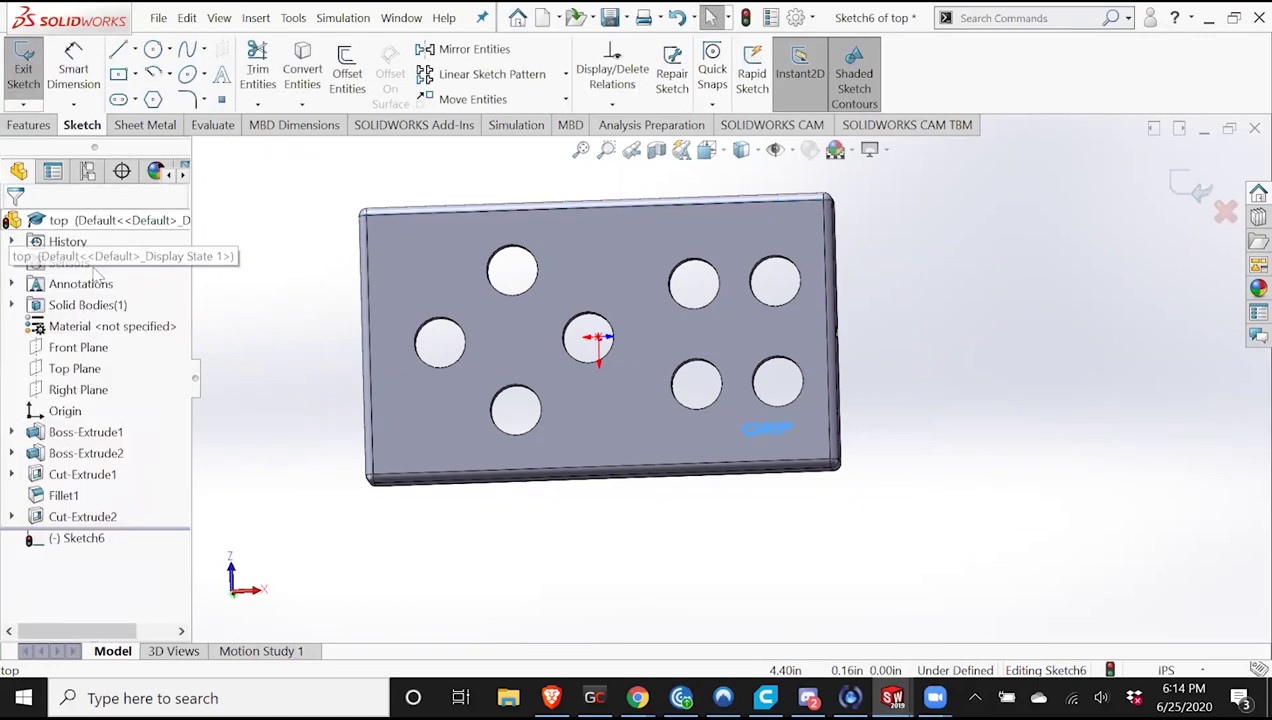
Cut-extrude the "GRiP" text sketch with a Blind depth of 0.05 in and save the top part.
click(30, 125)
click(281, 72)
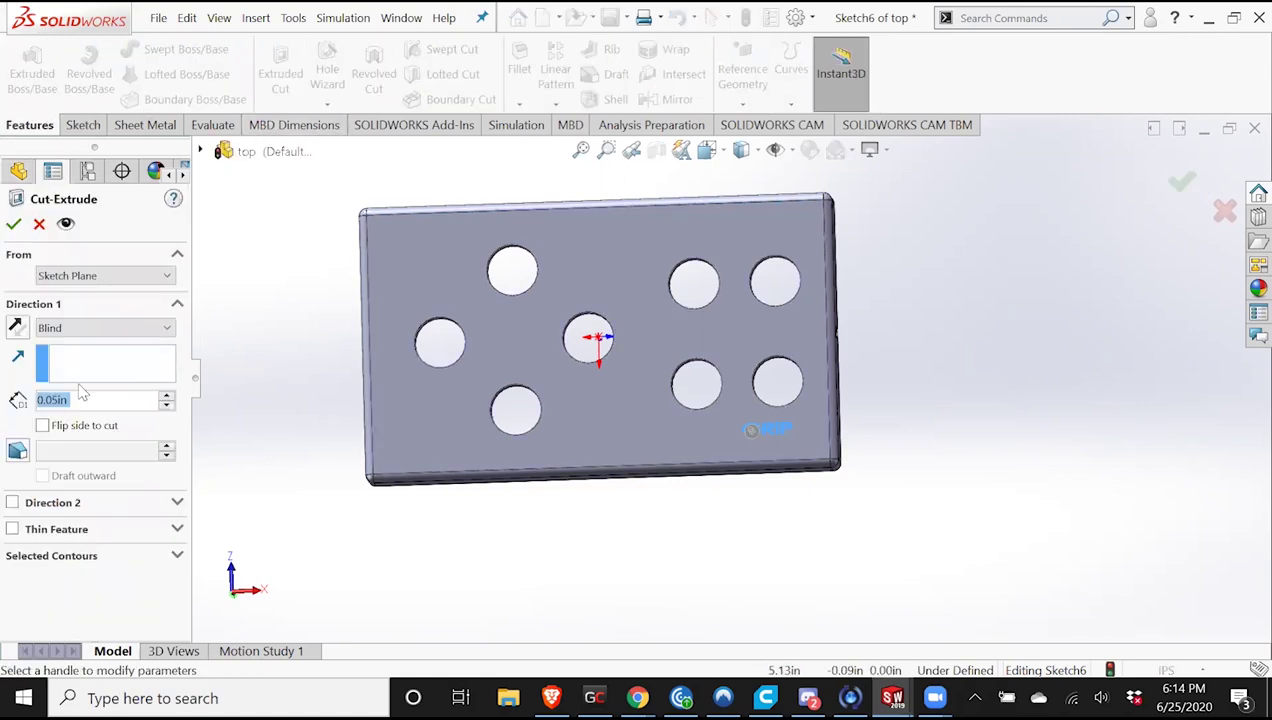
click(13, 224)
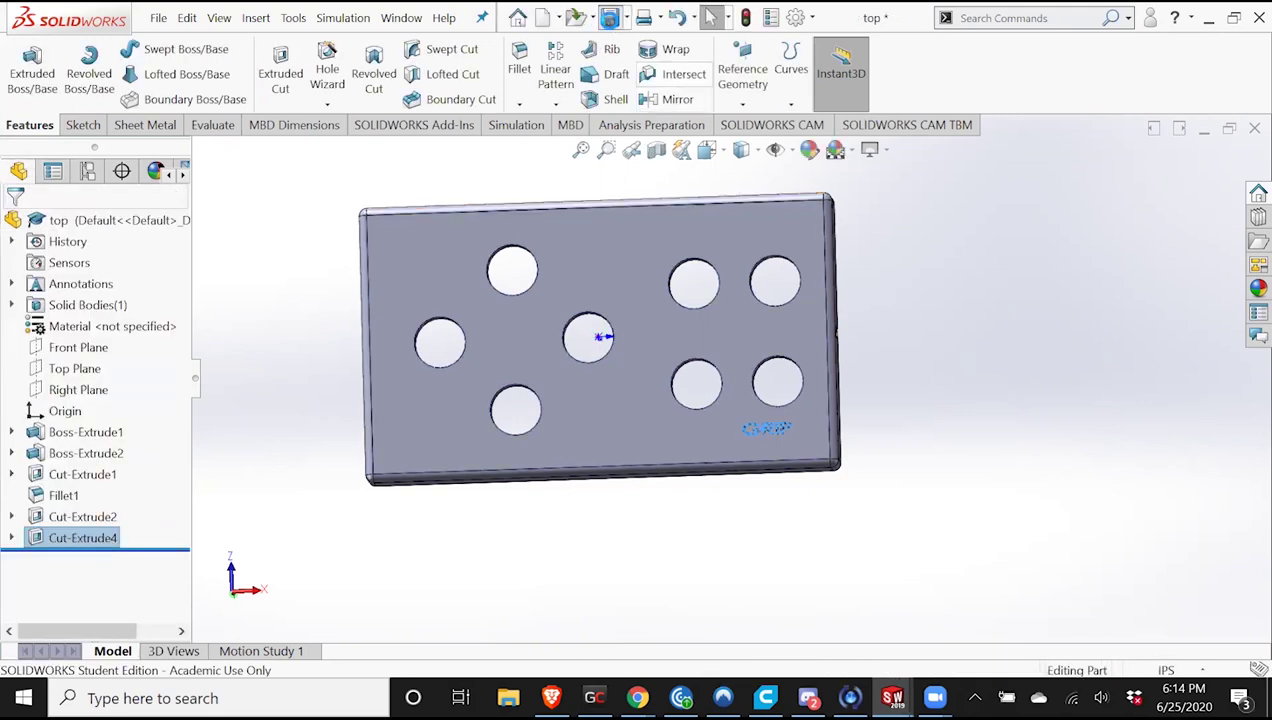
click(612, 24)
Switch to the Assem7 assembly, rebuild it with the changed top, and inspect the engraved box from several angles.
click(892, 698)
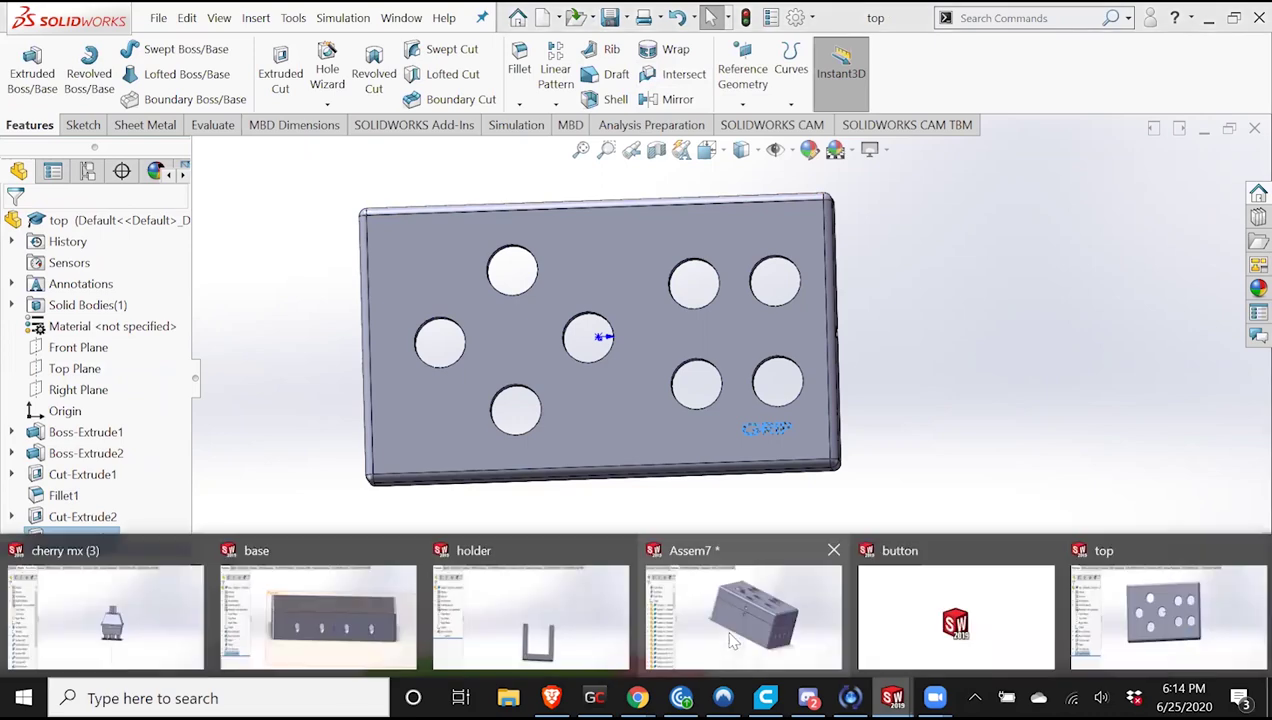
click(730, 643)
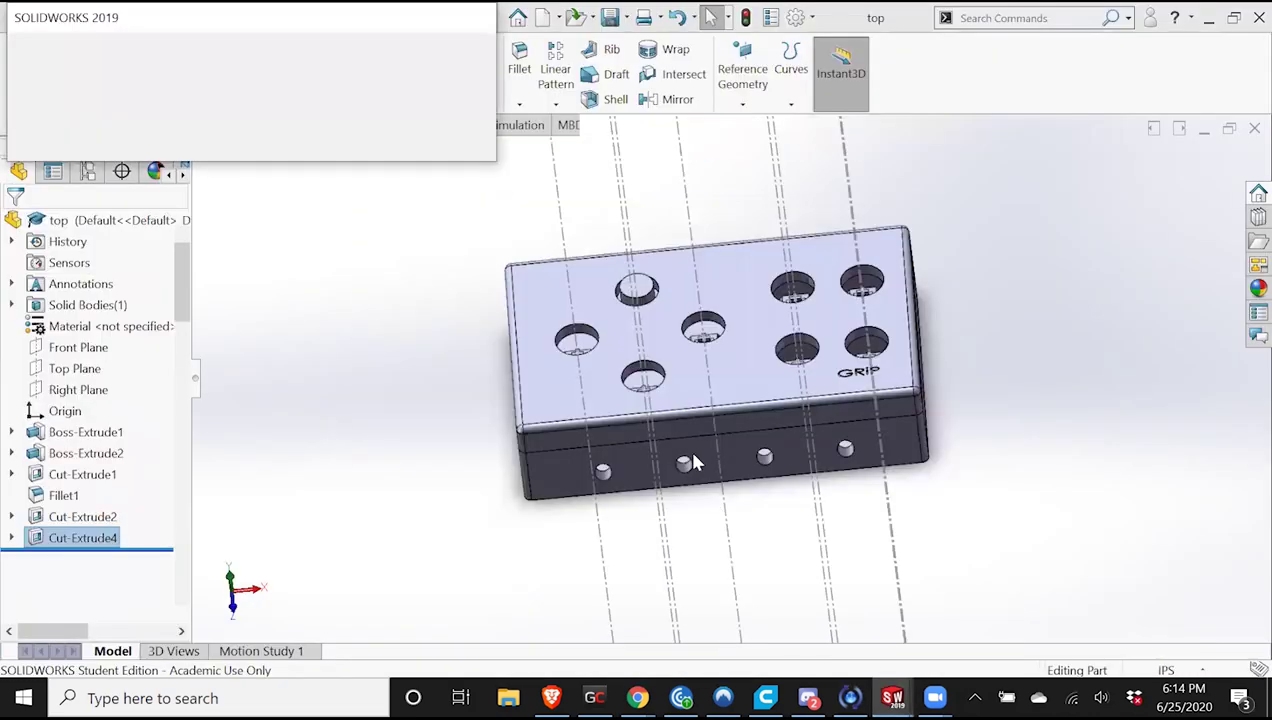
click(178, 110)
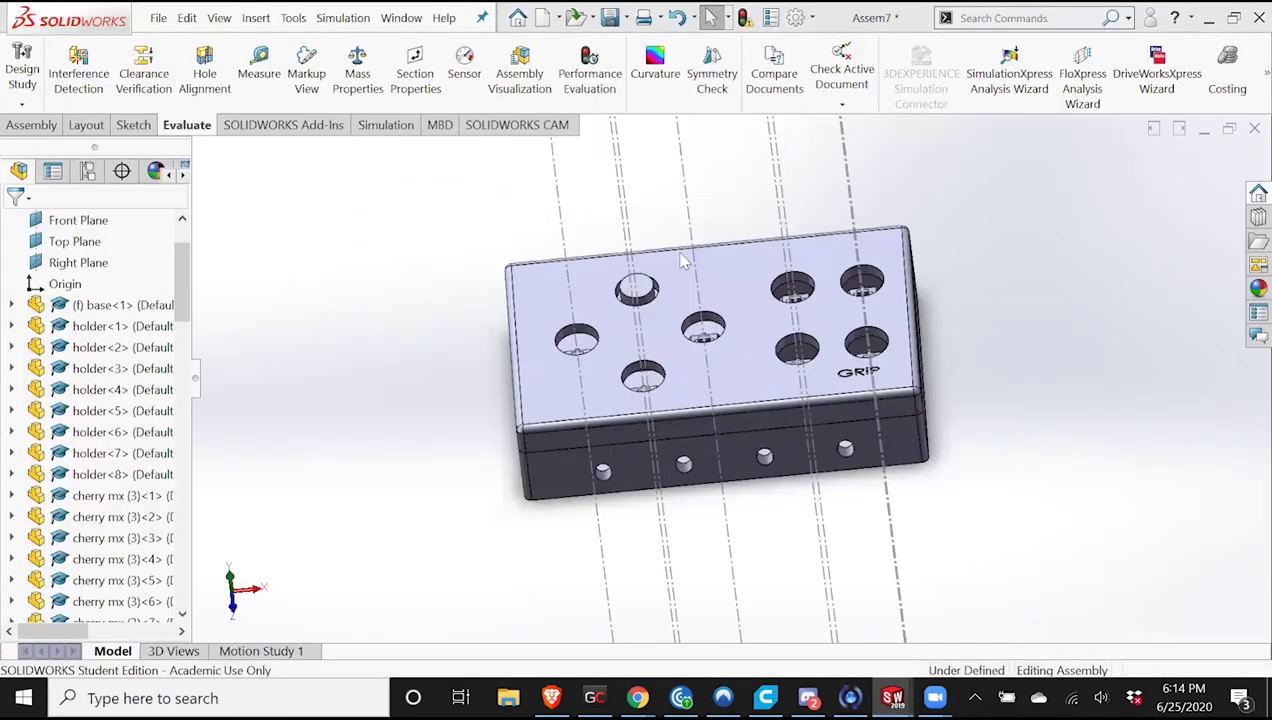
middle_drag(806, 382, 818, 447)
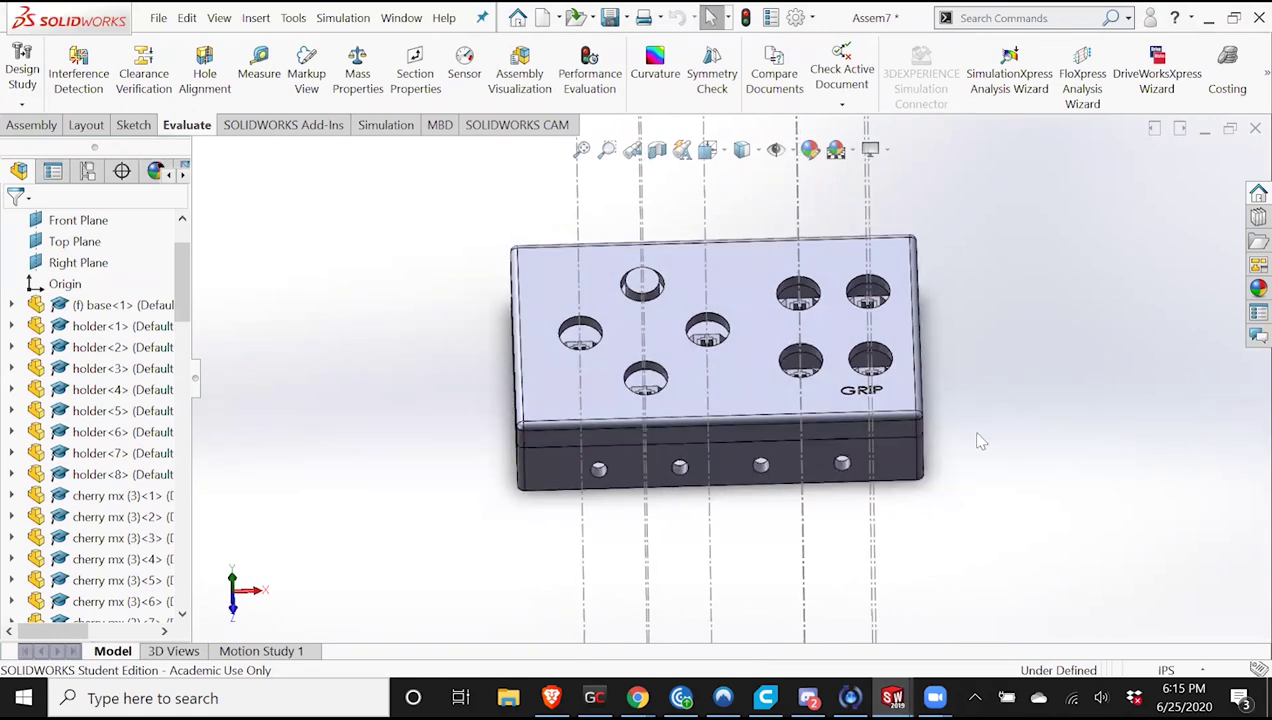
scroll(835, 427, up, 1)
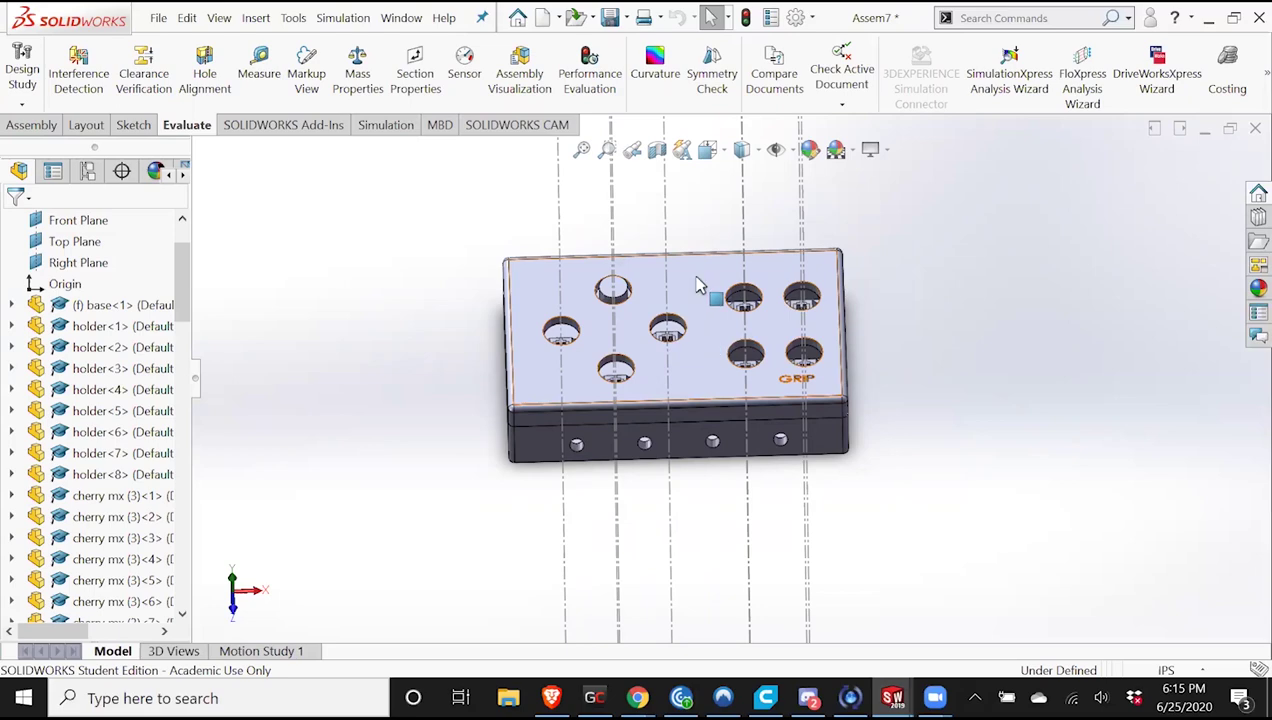
middle_drag(684, 292, 800, 420)
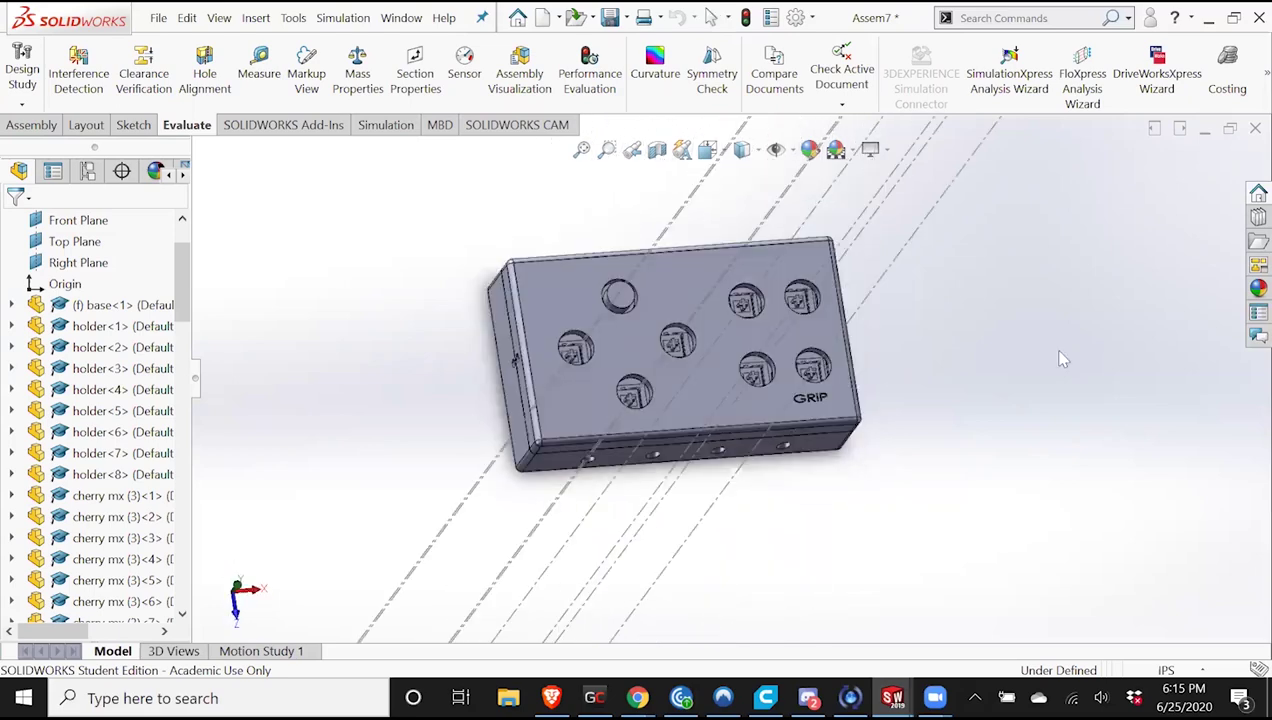
mouse_move(933, 698)
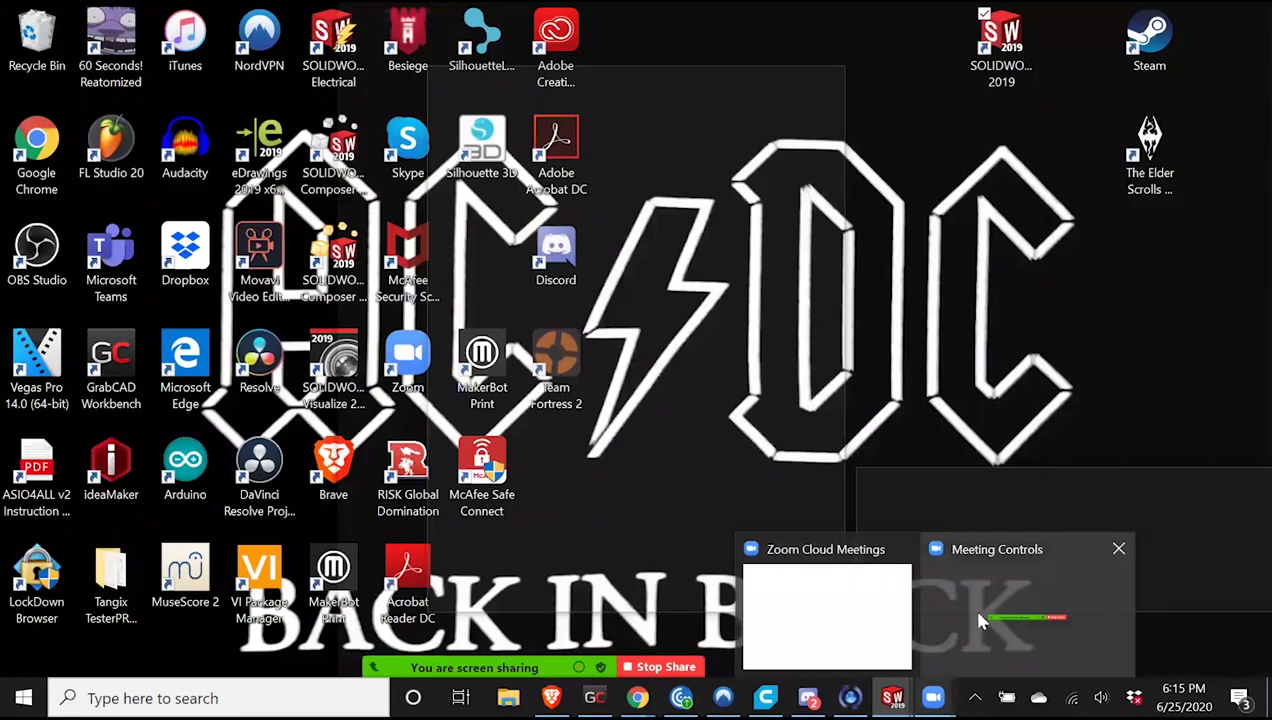
click(895, 608)
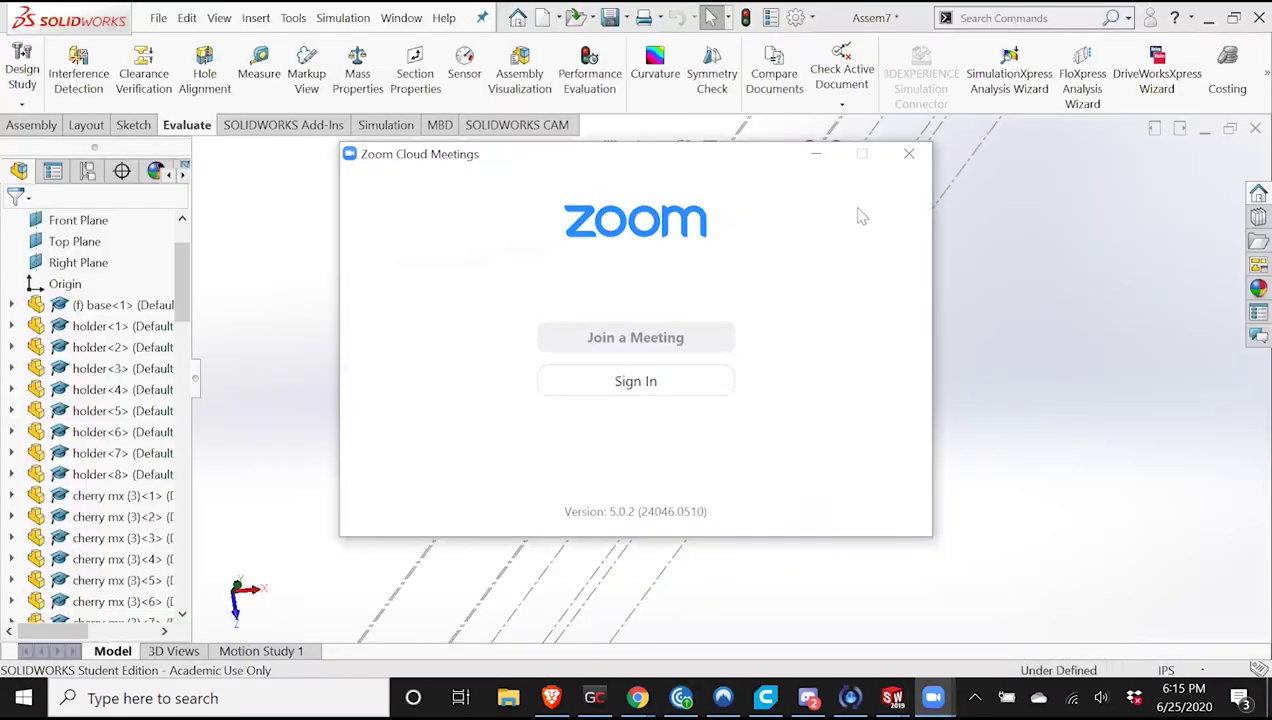
click(890, 696)
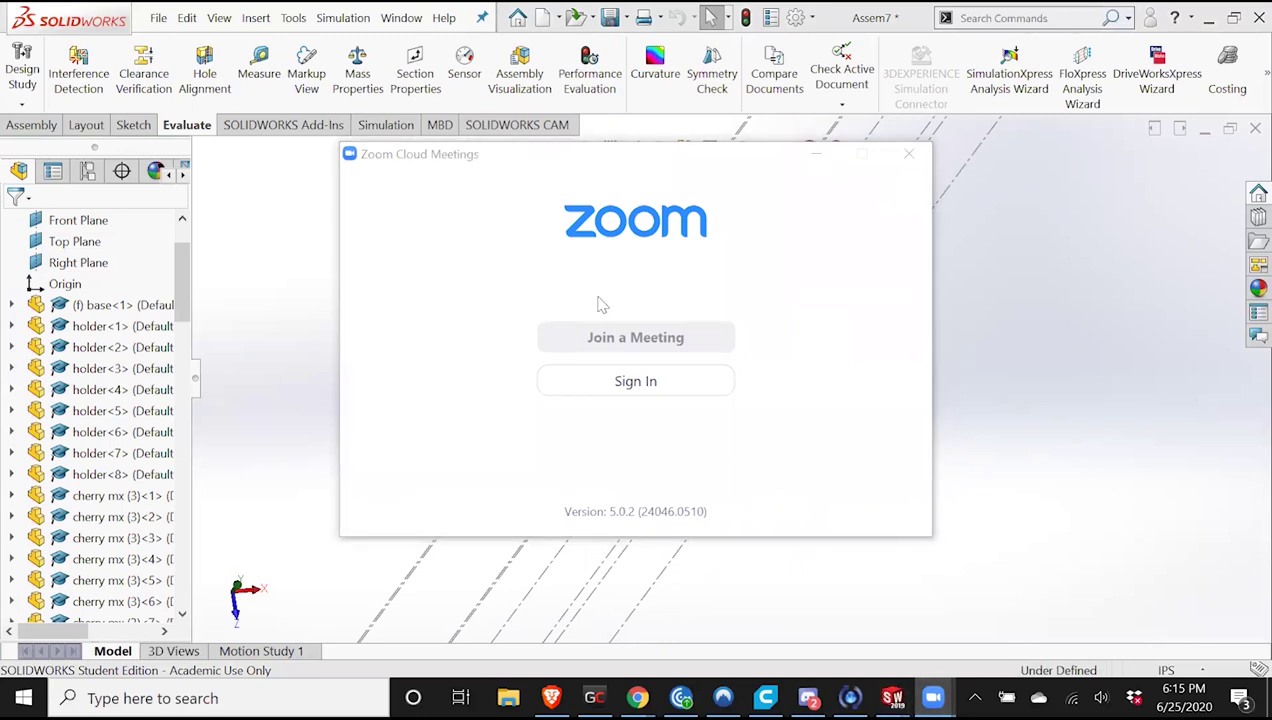
click(818, 160)
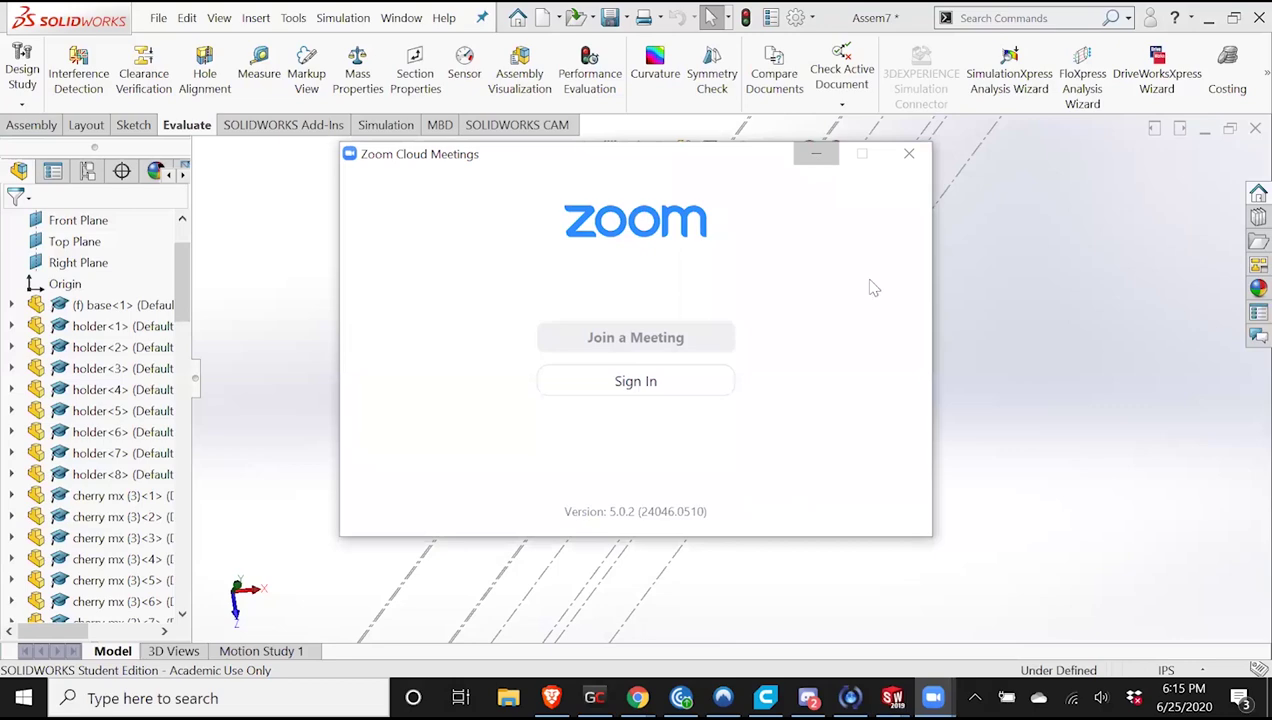
click(932, 697)
mouse_move(1005, 615)
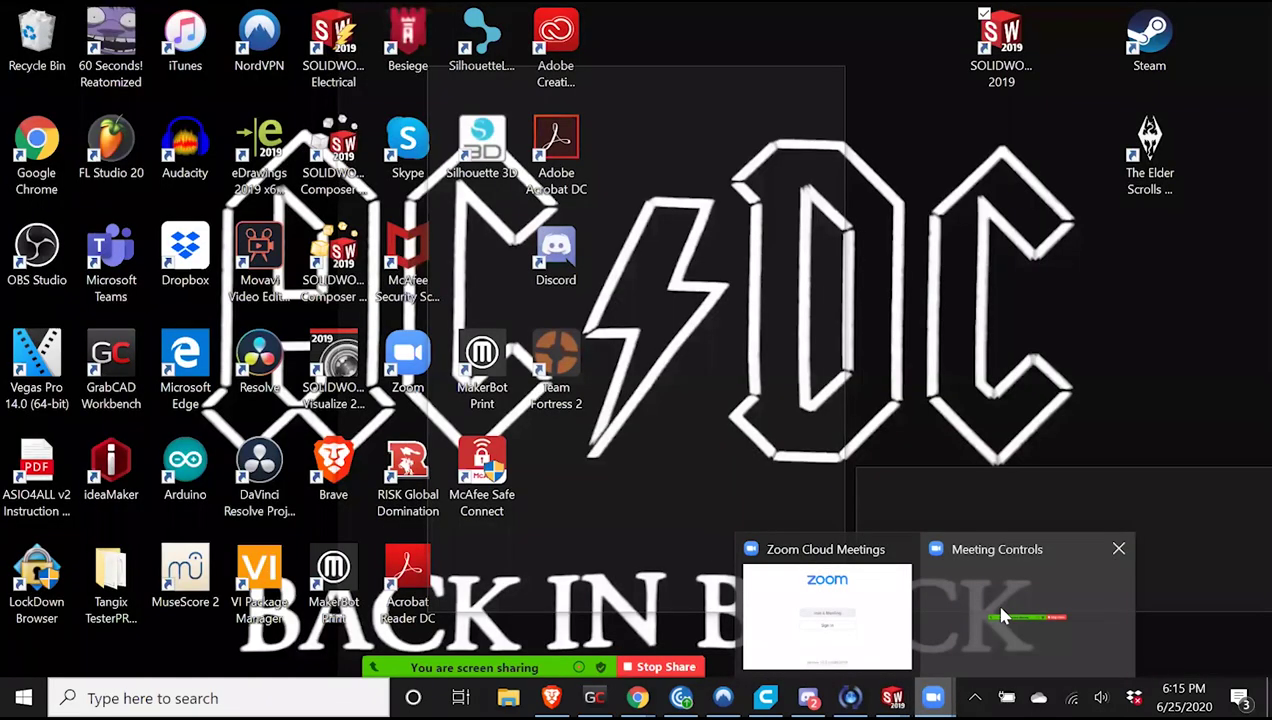